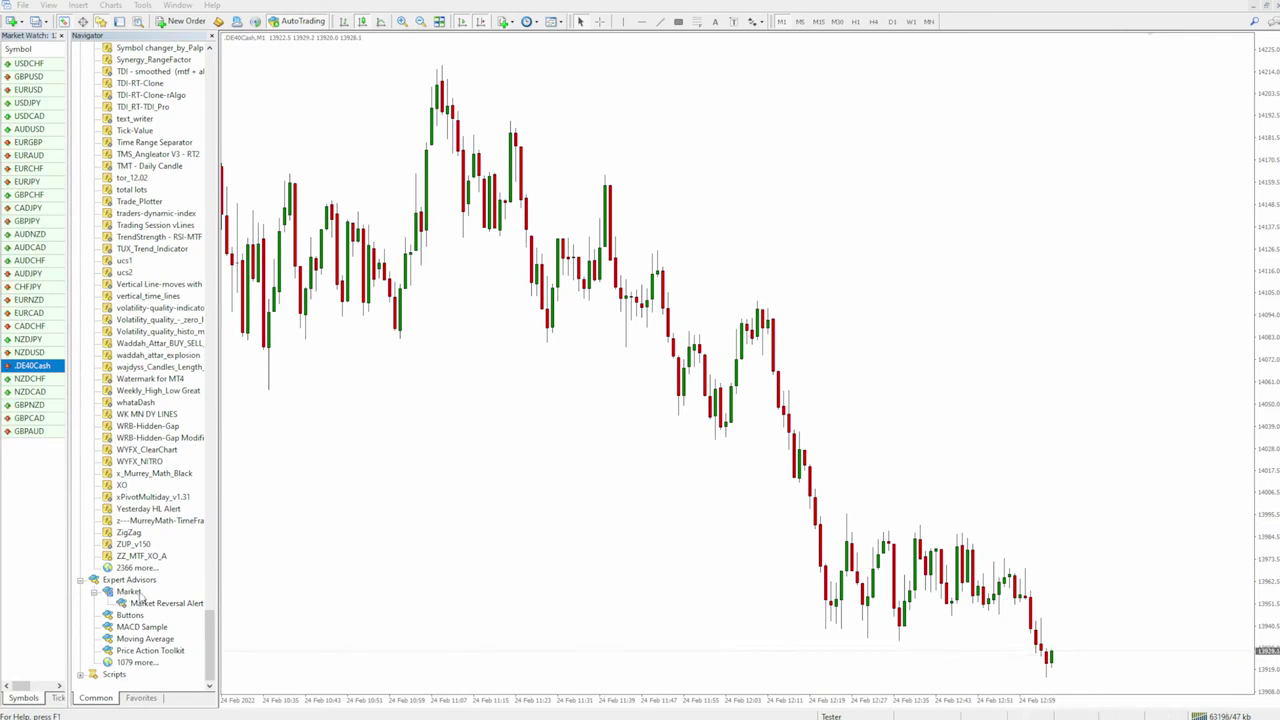
Attach the Price Action Toolkit expert advisor to the .DE40Cash chart and check its live trading permission.
left_click(145, 651)
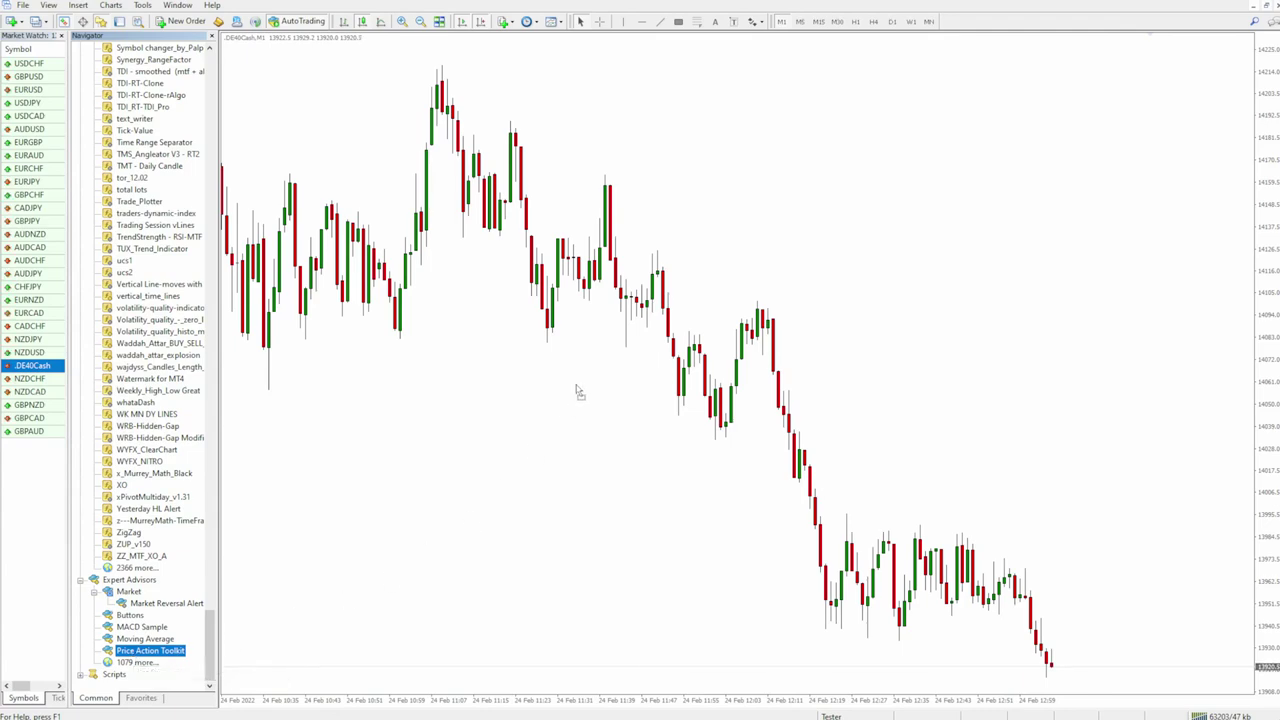
left_click_drag(578, 391, 578, 391)
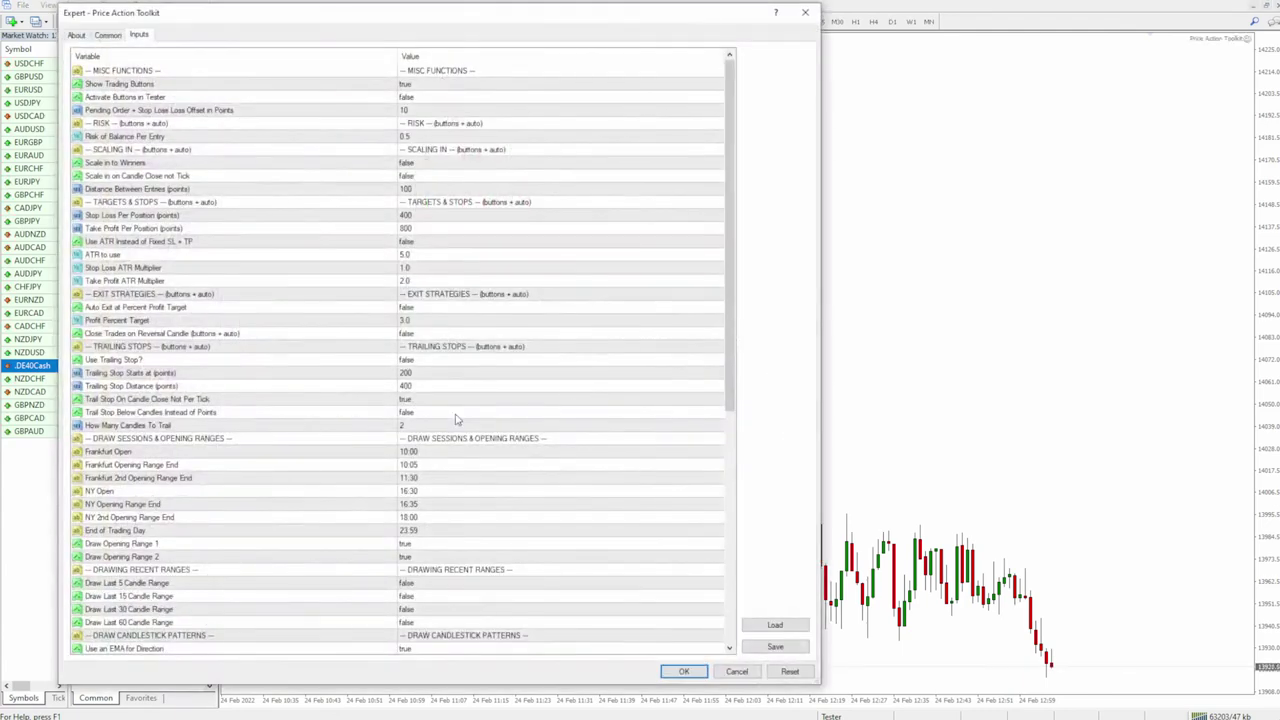
left_click(108, 36)
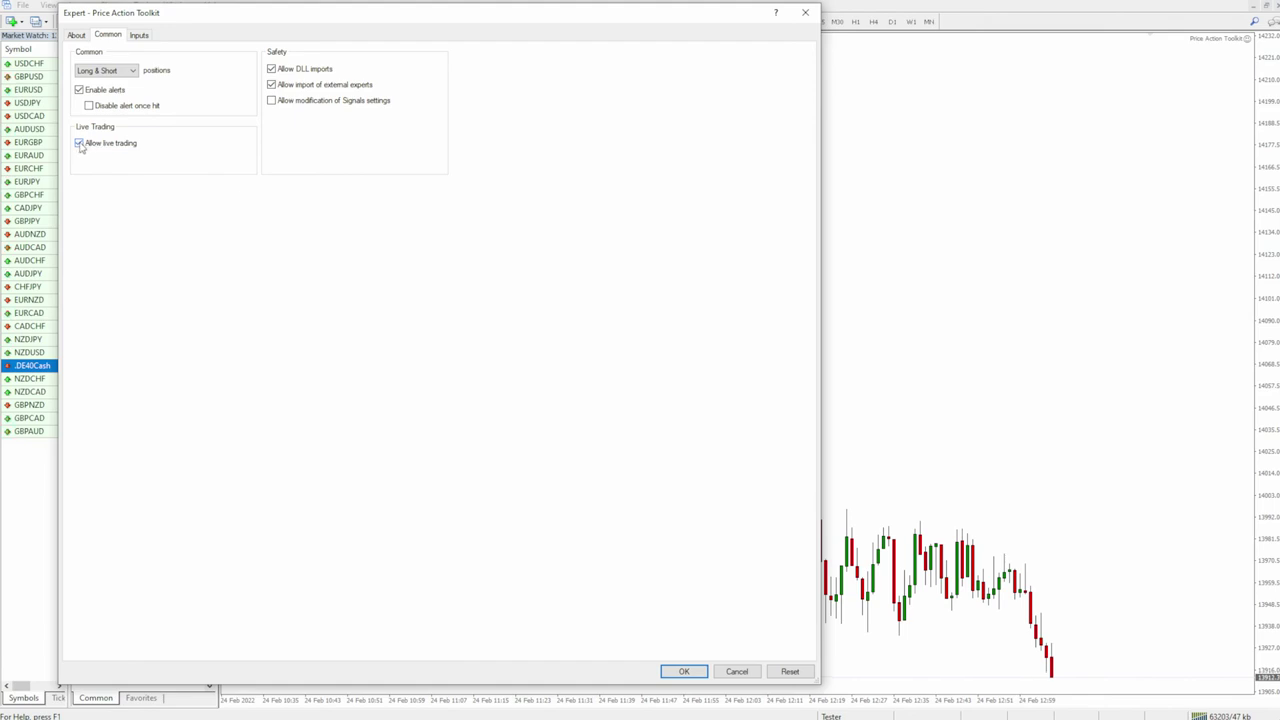
left_click(138, 36)
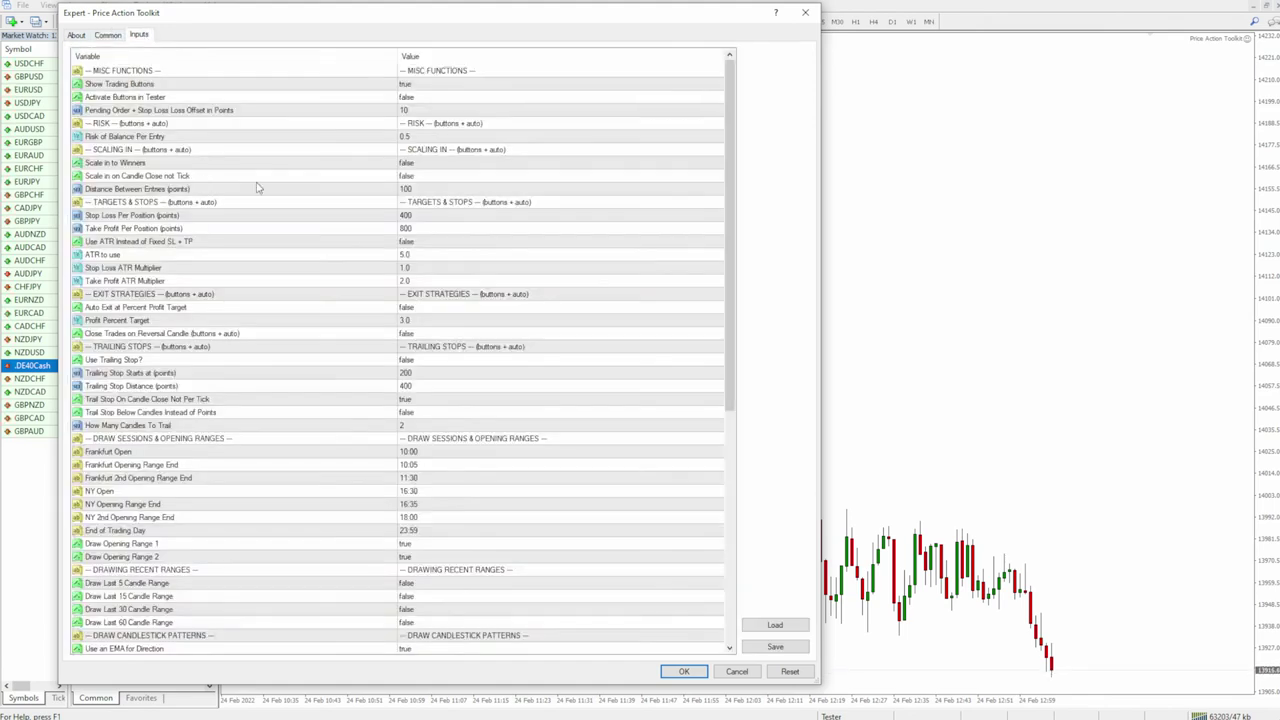
Set the expert's magic number to 100, apply its inputs and close the Navigator.
left_click_drag(734, 106, 746, 478)
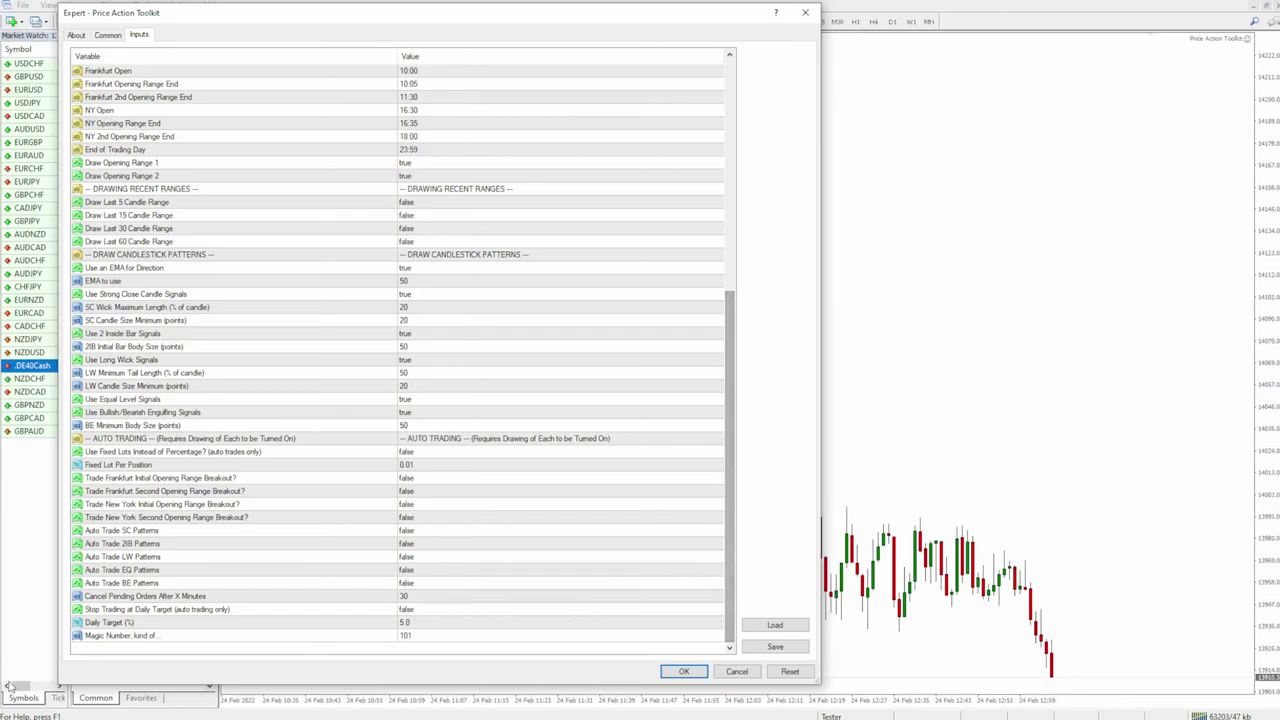
left_click(99, 641)
left_click_drag(730, 585, 335, 98)
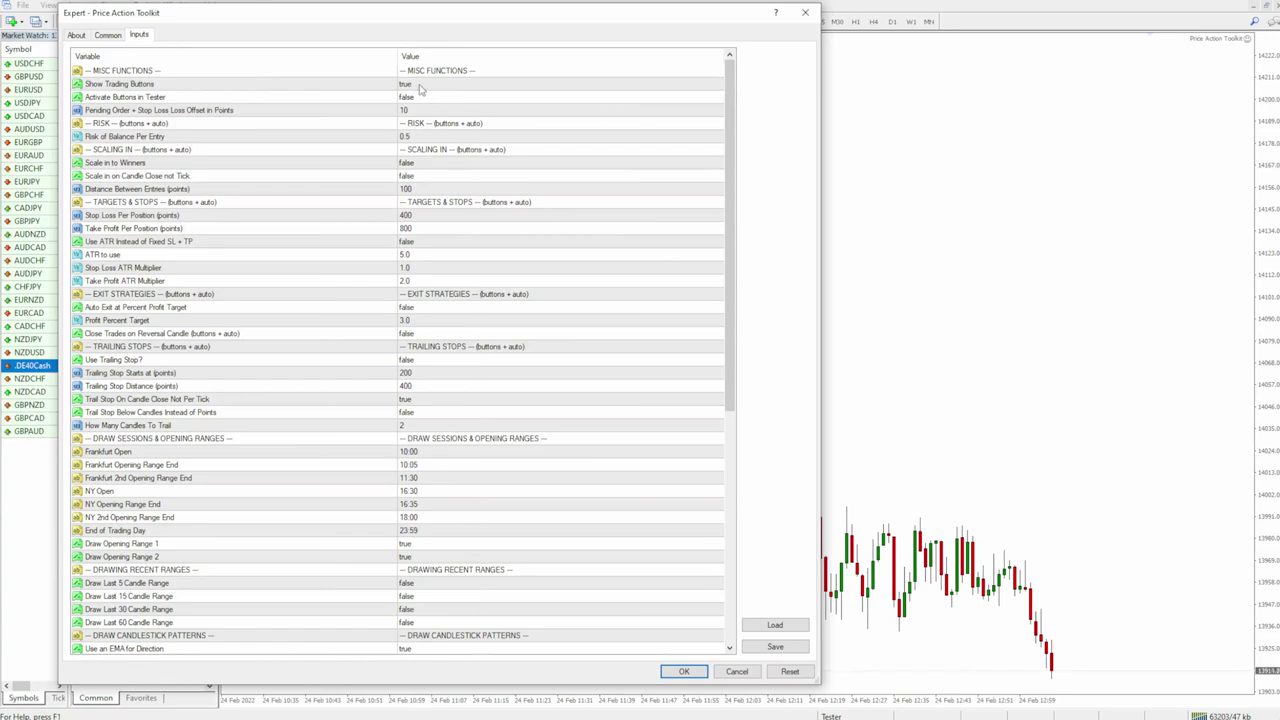
left_click_drag(731, 100, 452, 660)
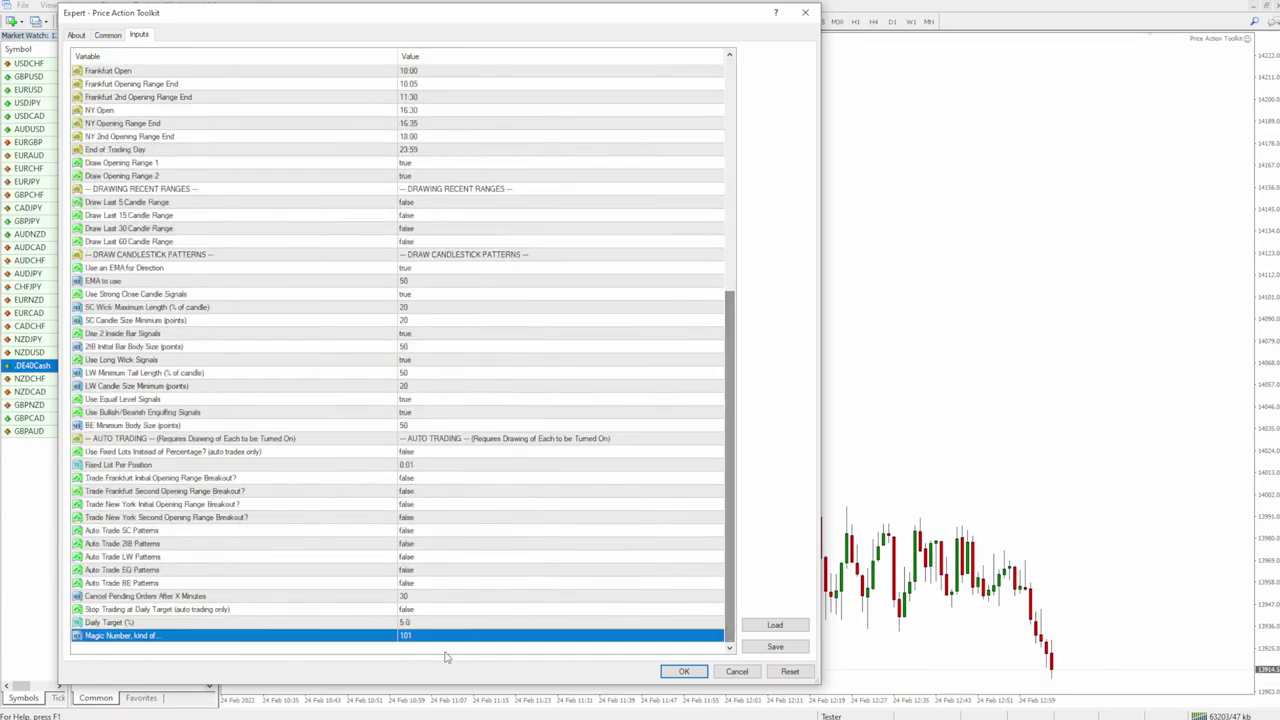
double_click(405, 636)
type("1")
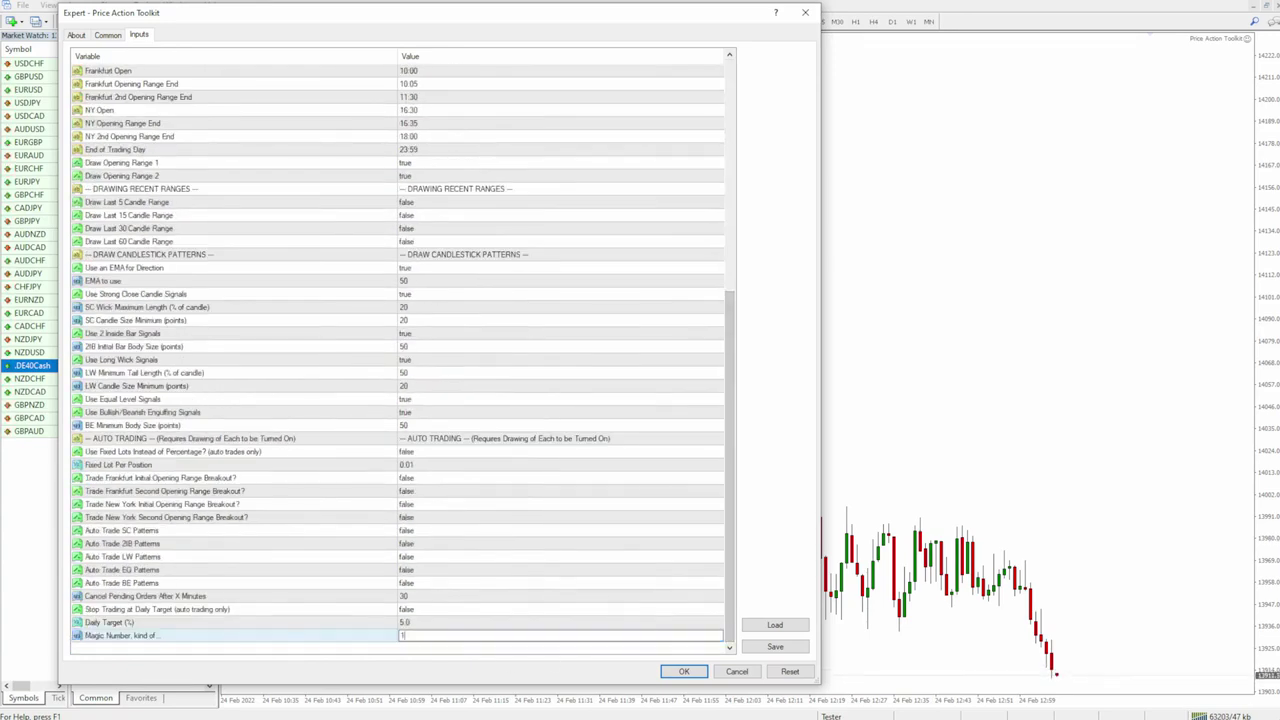
type("00")
left_click(459, 623)
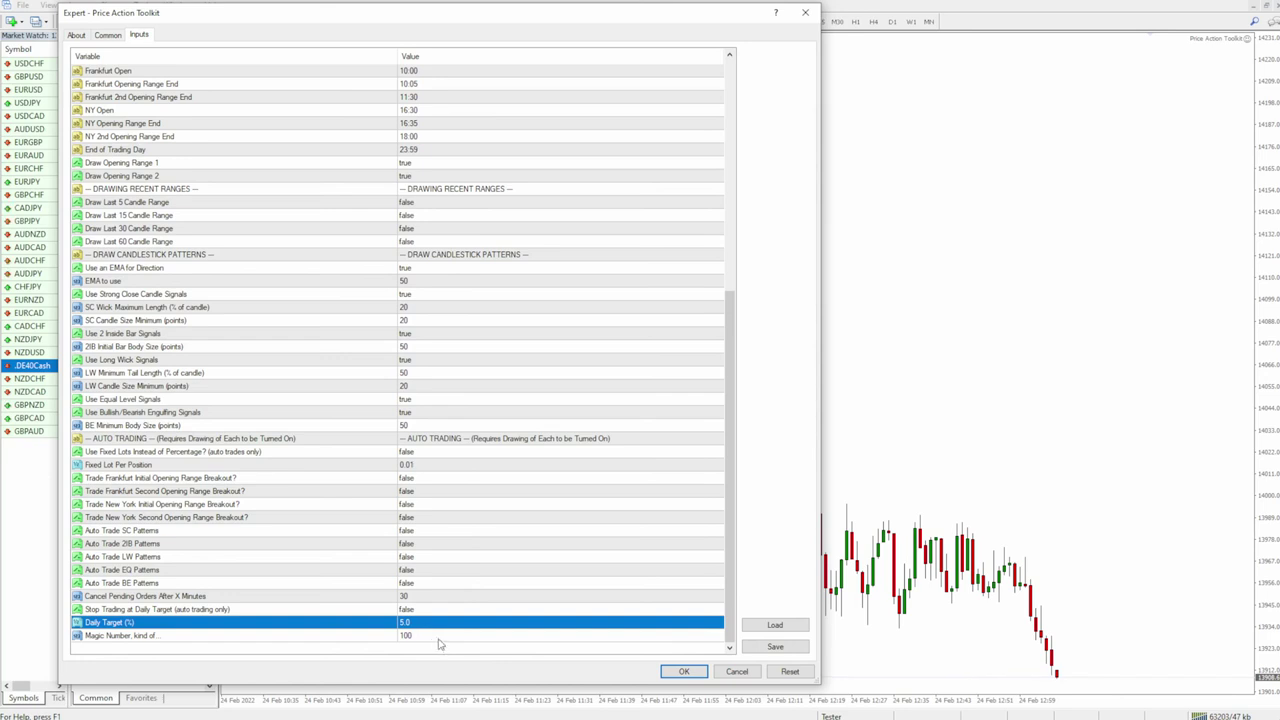
left_click(425, 637)
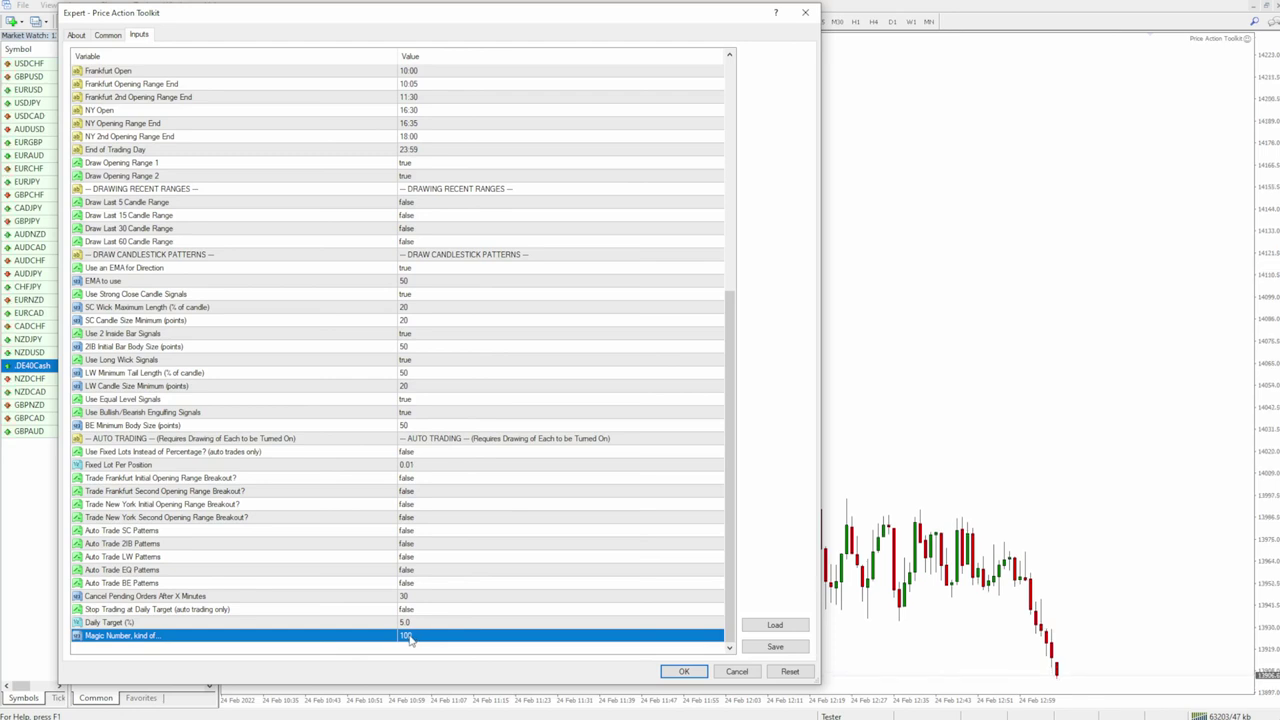
left_click(670, 675)
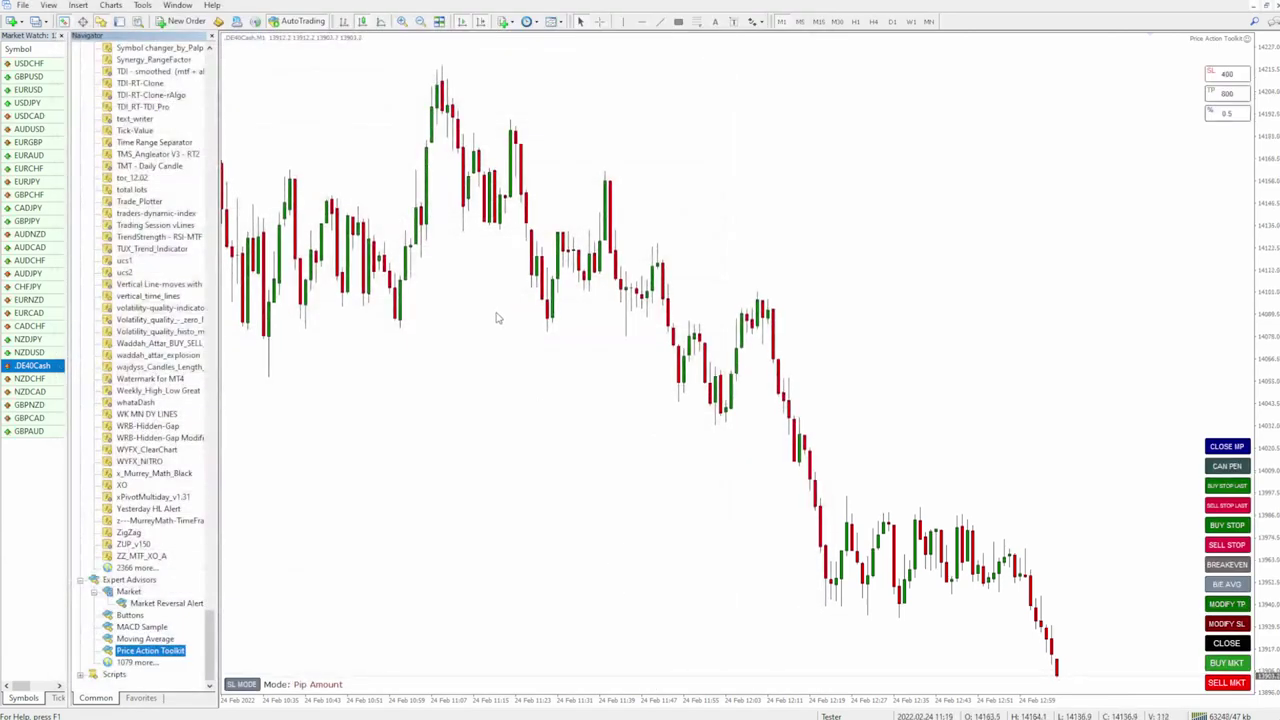
left_click(211, 36)
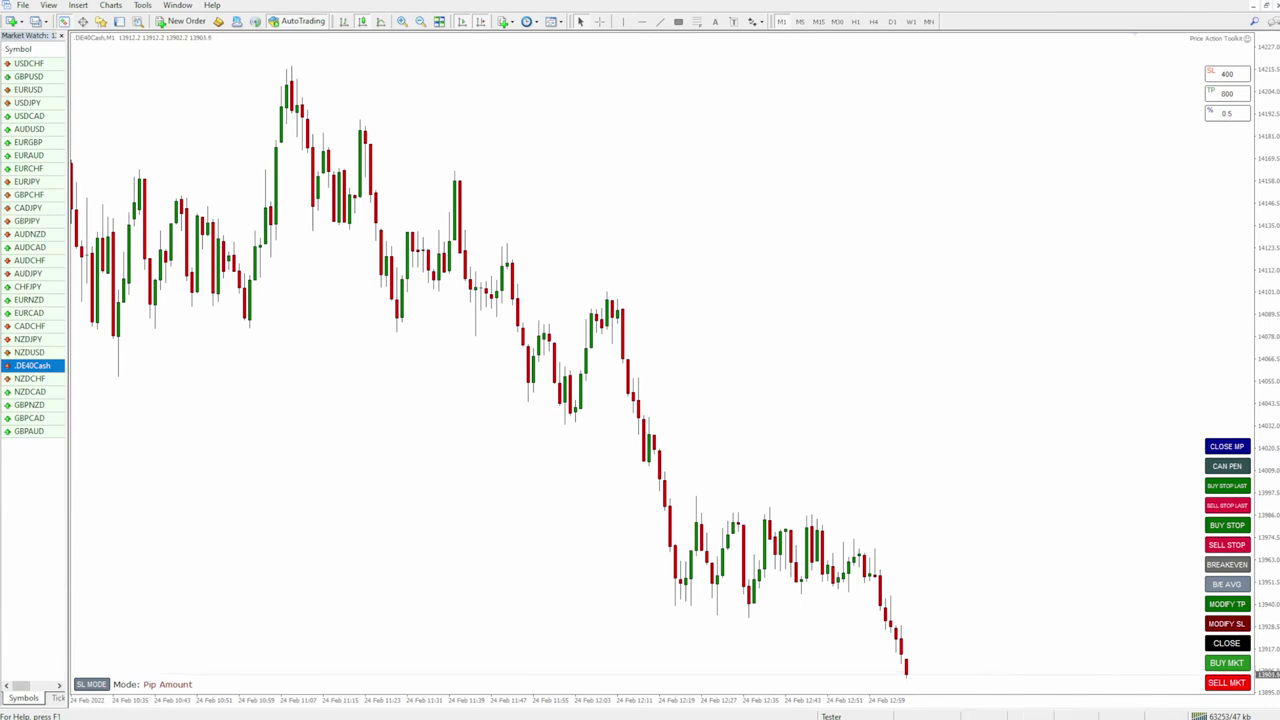
mouse_move(1194, 141)
left_mouse_down()
mouse_move(1264, 142)
mouse_move(1262, 48)
mouse_move(1168, 54)
mouse_move(1163, 149)
mouse_move(1208, 158)
left_mouse_up()
mouse_move(1096, 77)
left_mouse_down()
mouse_move(1191, 84)
mouse_move(1171, 84)
left_mouse_up()
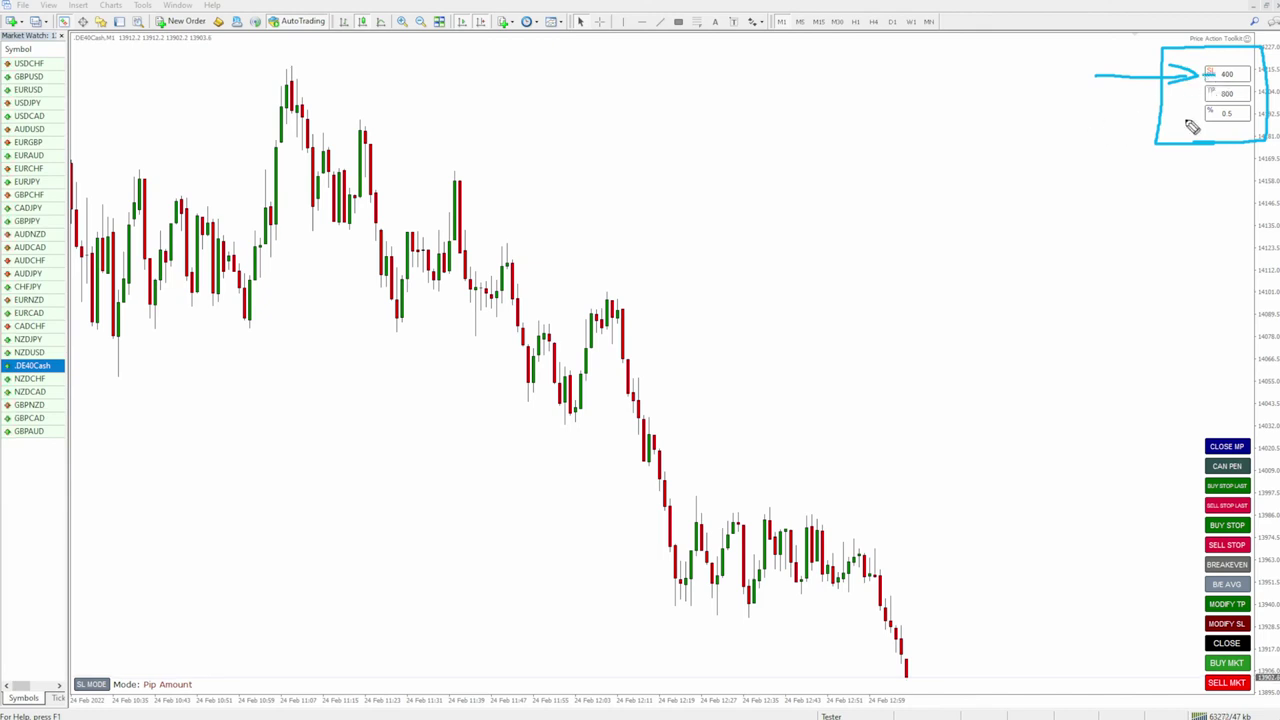
left_click_drag(1202, 93, 1216, 113)
mouse_move(1120, 112)
left_mouse_down()
mouse_move(1198, 112)
mouse_move(1182, 124)
left_mouse_up()
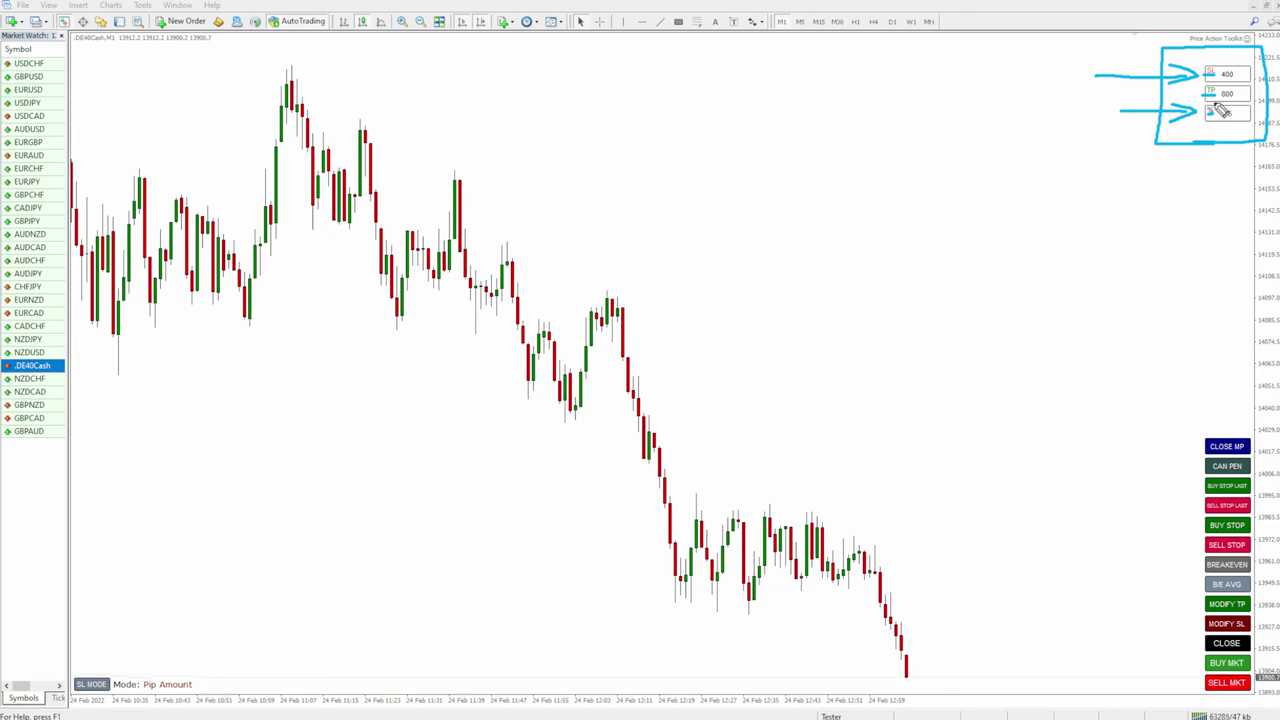
mouse_move(1229, 66)
left_mouse_down()
mouse_move(1212, 88)
mouse_move(1232, 60)
left_mouse_up()
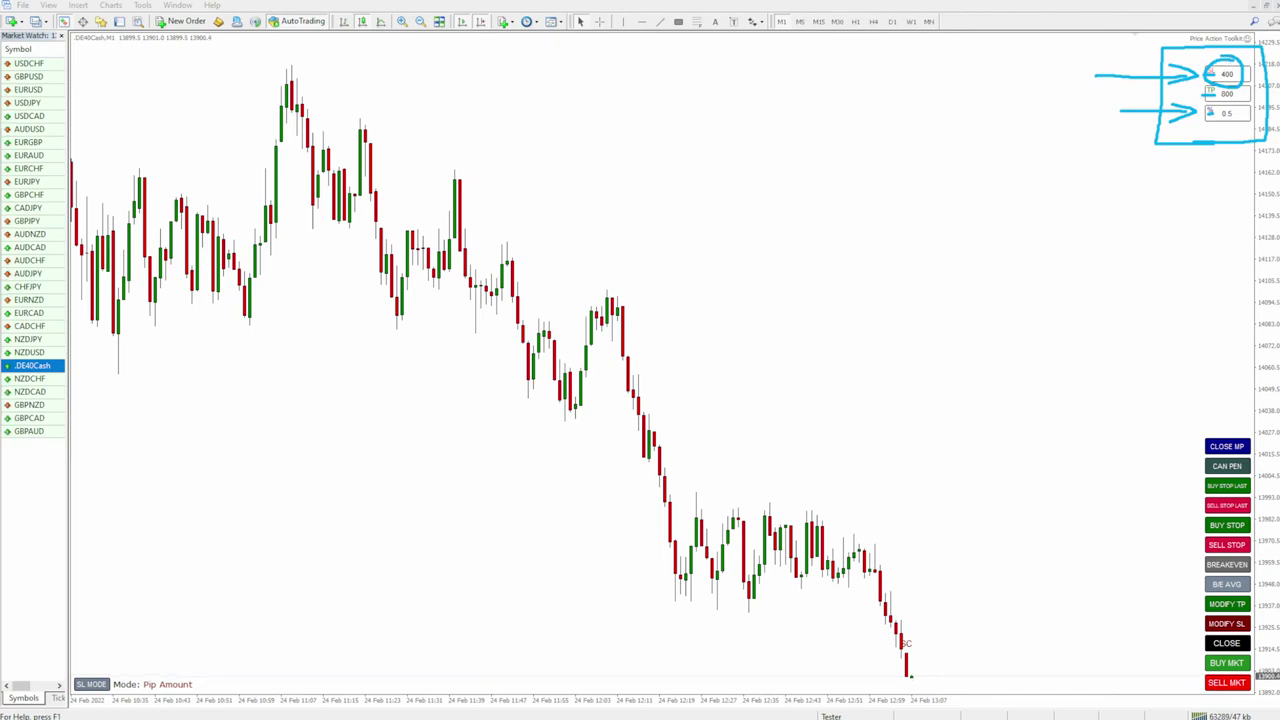
key("Escape")
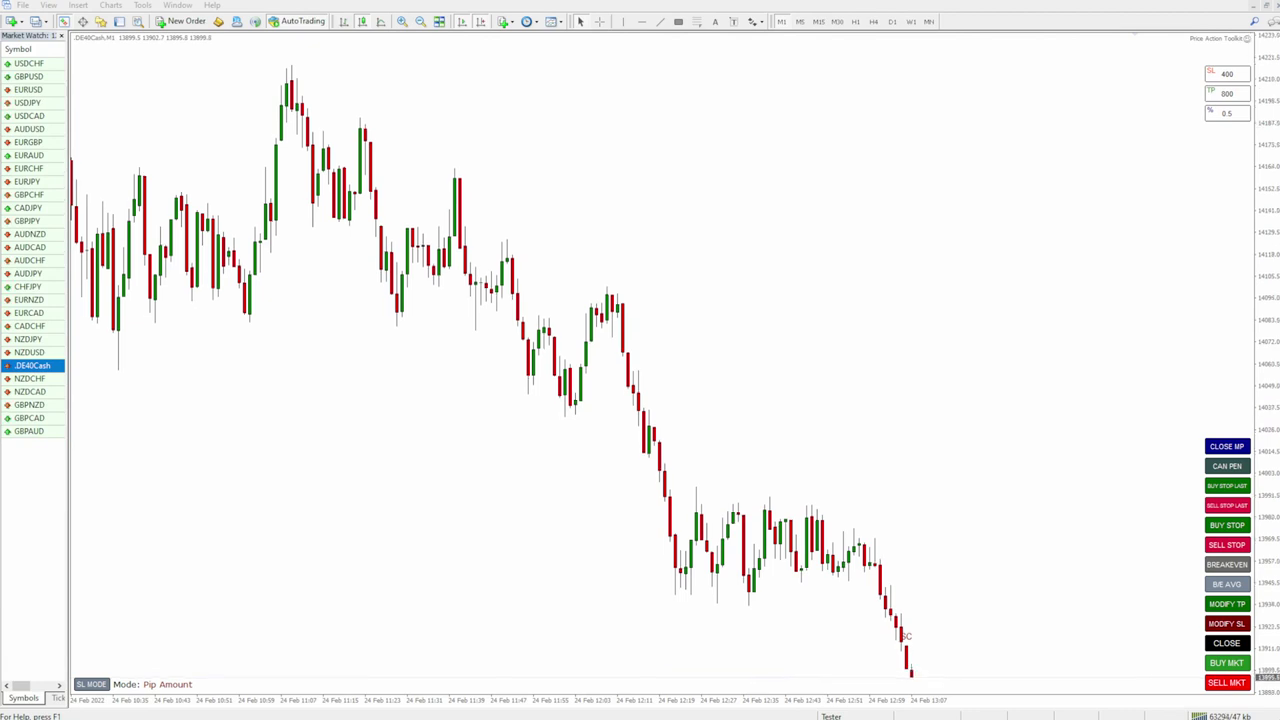
mouse_move(203, 678)
left_mouse_down()
mouse_move(106, 667)
mouse_move(62, 690)
mouse_move(155, 706)
mouse_move(220, 678)
mouse_move(137, 662)
left_mouse_up()
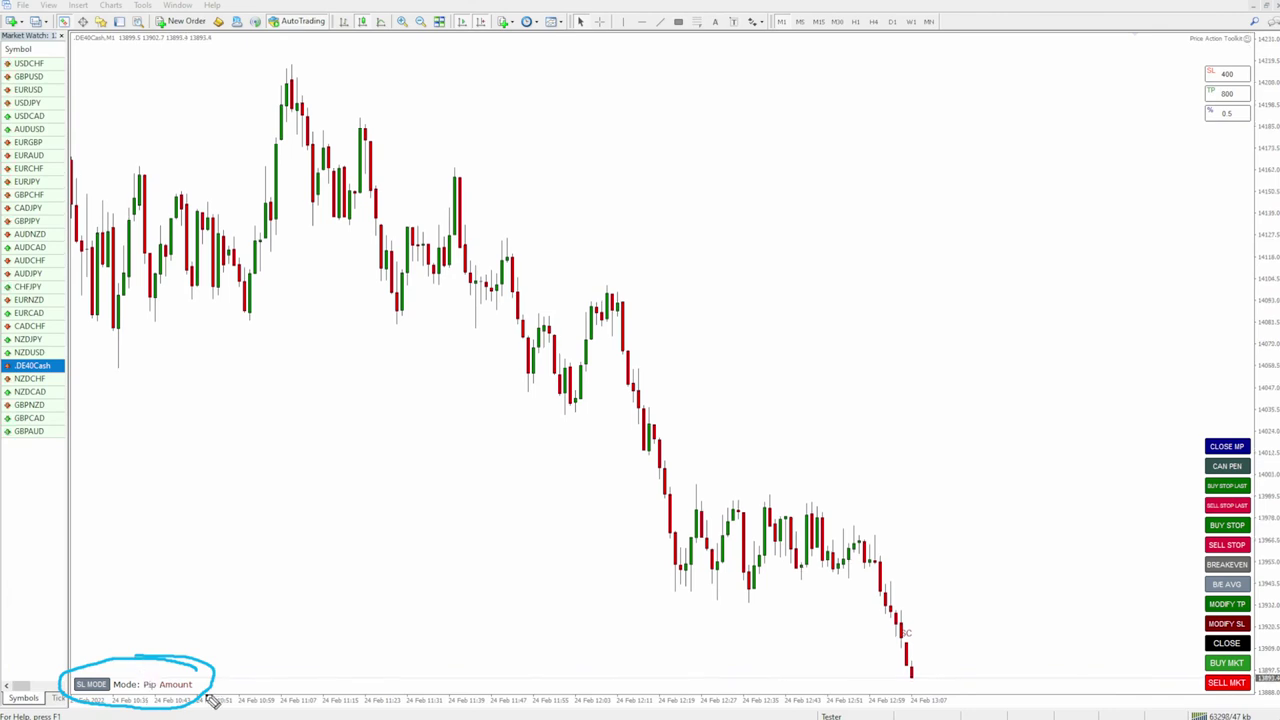
mouse_move(208, 684)
left_mouse_down()
mouse_move(857, 240)
mouse_move(1194, 80)
mouse_move(1167, 81)
mouse_move(1181, 96)
left_mouse_up()
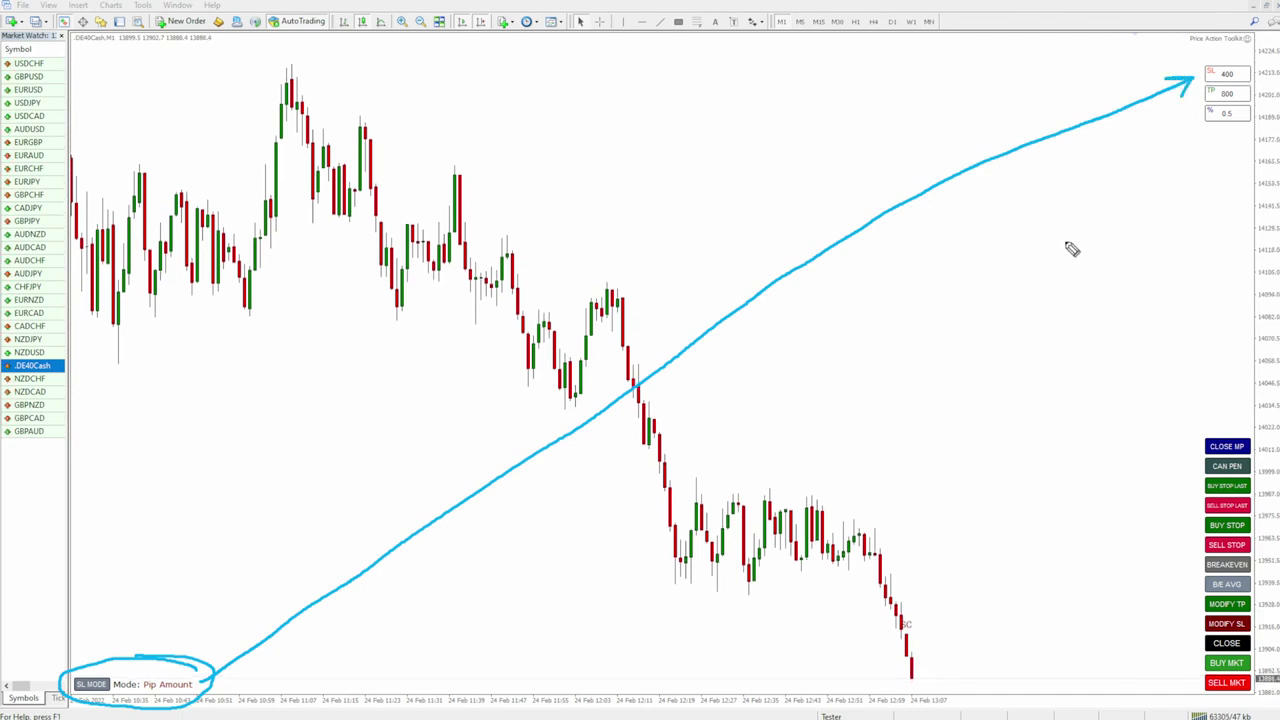
key("Escape")
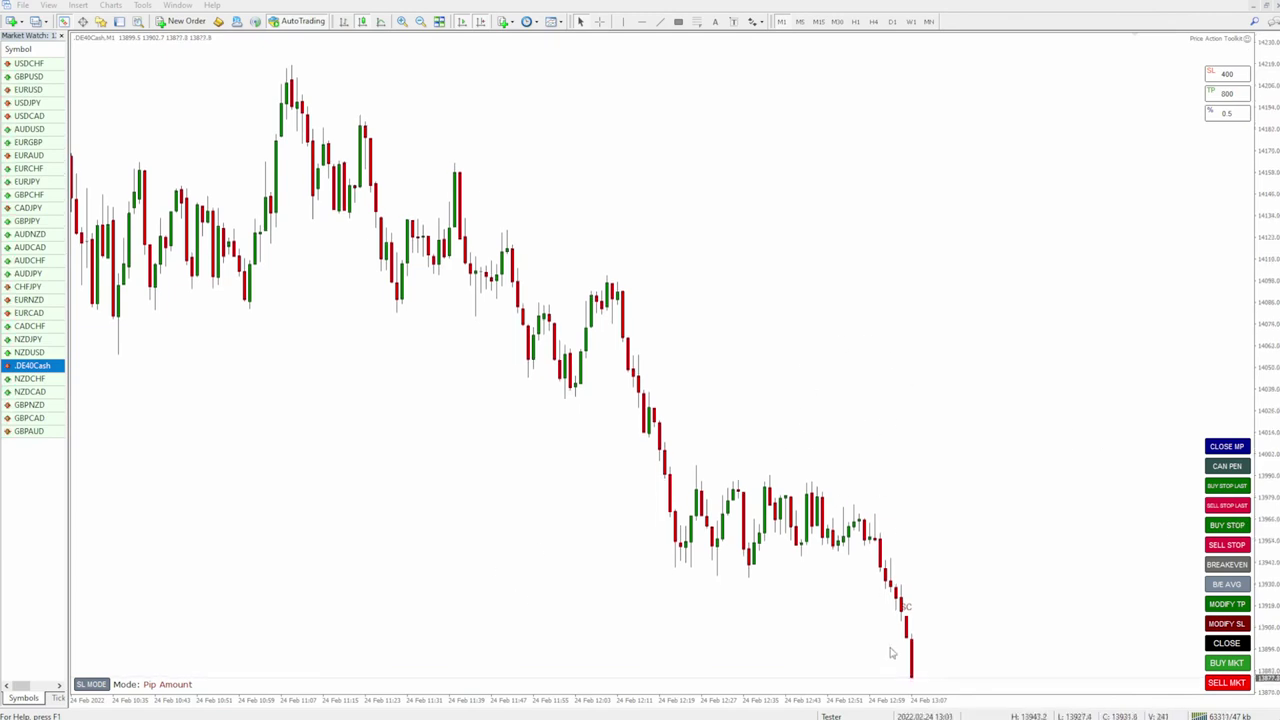
Open a market sell on .DE40Cash with a 400-point stop loss, 800-point take profit and 0.5% risk.
left_click(1228, 684)
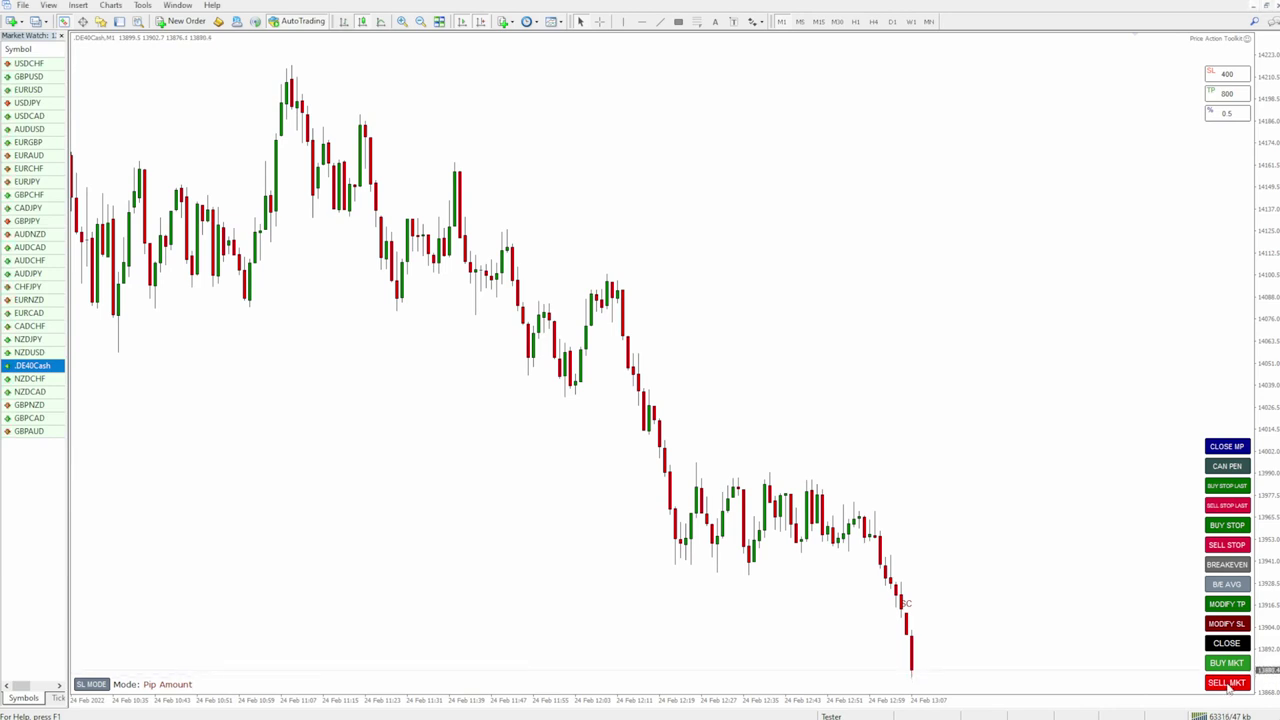
mouse_move(936, 666)
left_mouse_down()
mouse_move(940, 677)
mouse_move(957, 600)
mouse_move(970, 600)
left_mouse_up()
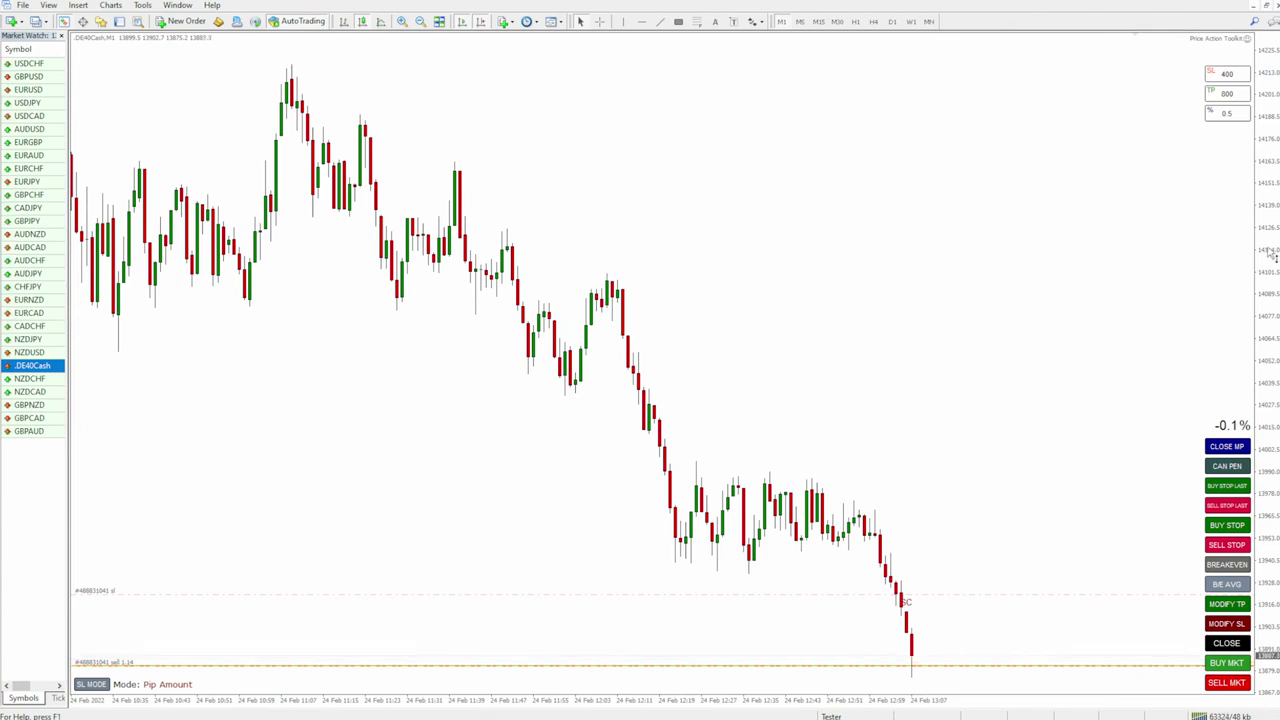
left_click_drag(1272, 255, 1273, 310)
Measure the distance between the sell's take-profit and entry lines, and check the account balance among the open trades.
middle_click(980, 614)
left_click_drag(975, 622, 1003, 546)
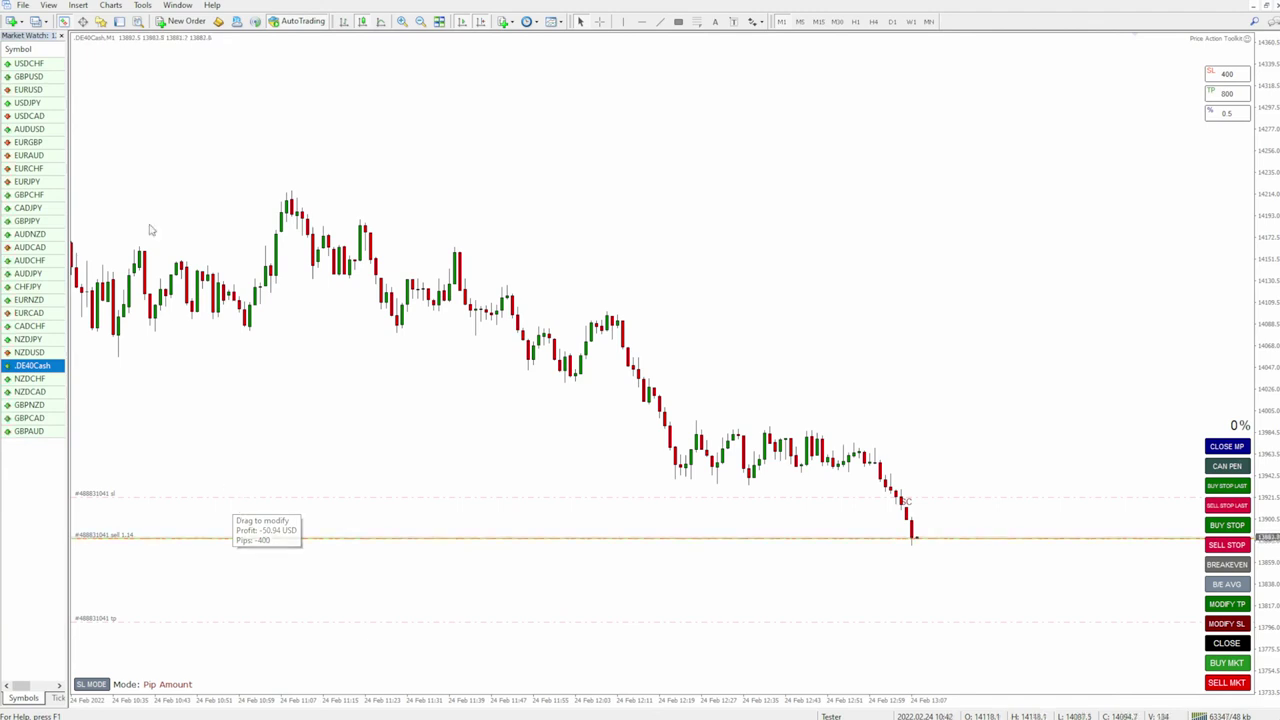
left_click(119, 21)
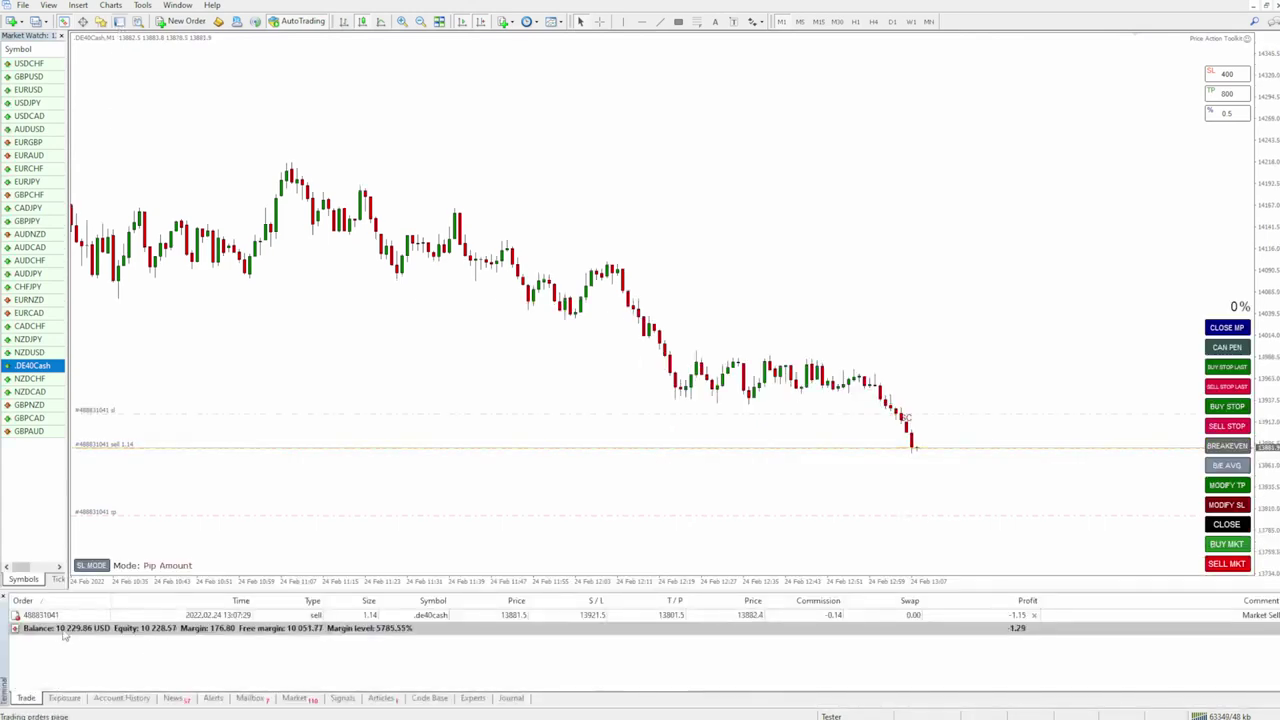
left_click(6, 597)
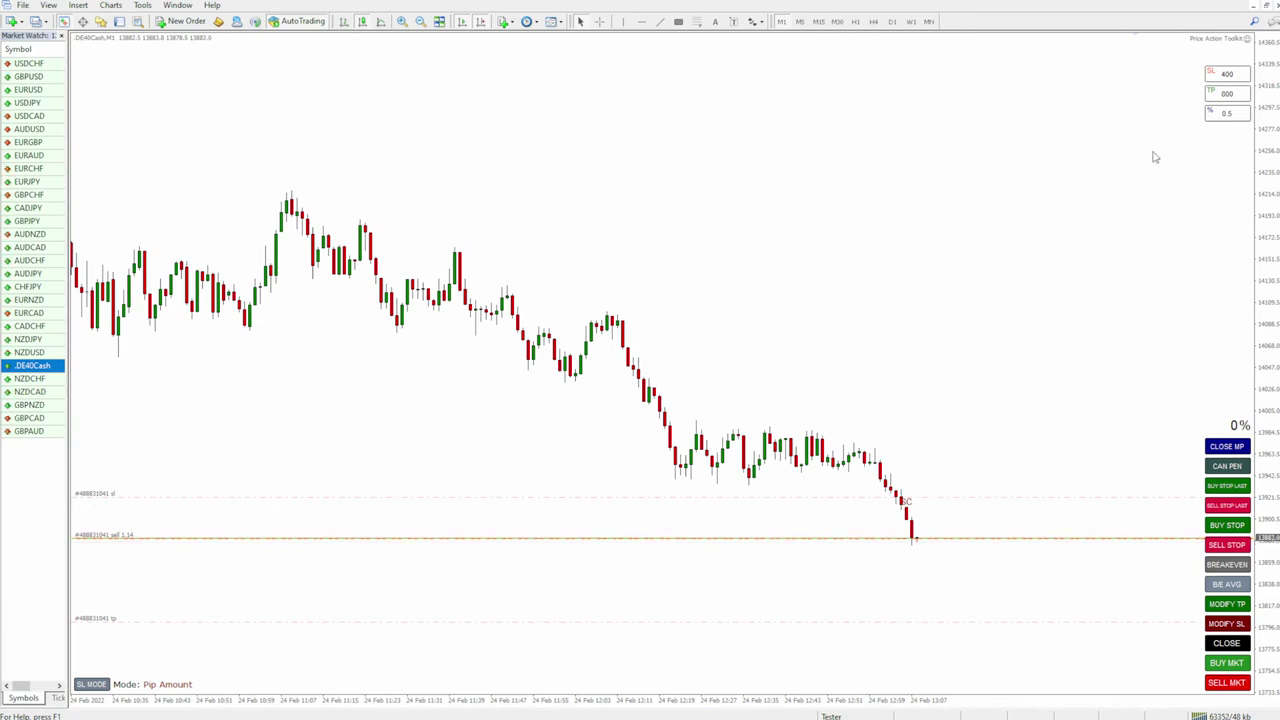
Set the risk per trade to 1.5% and open another market sell.
left_click(1244, 116)
left_click(1227, 683)
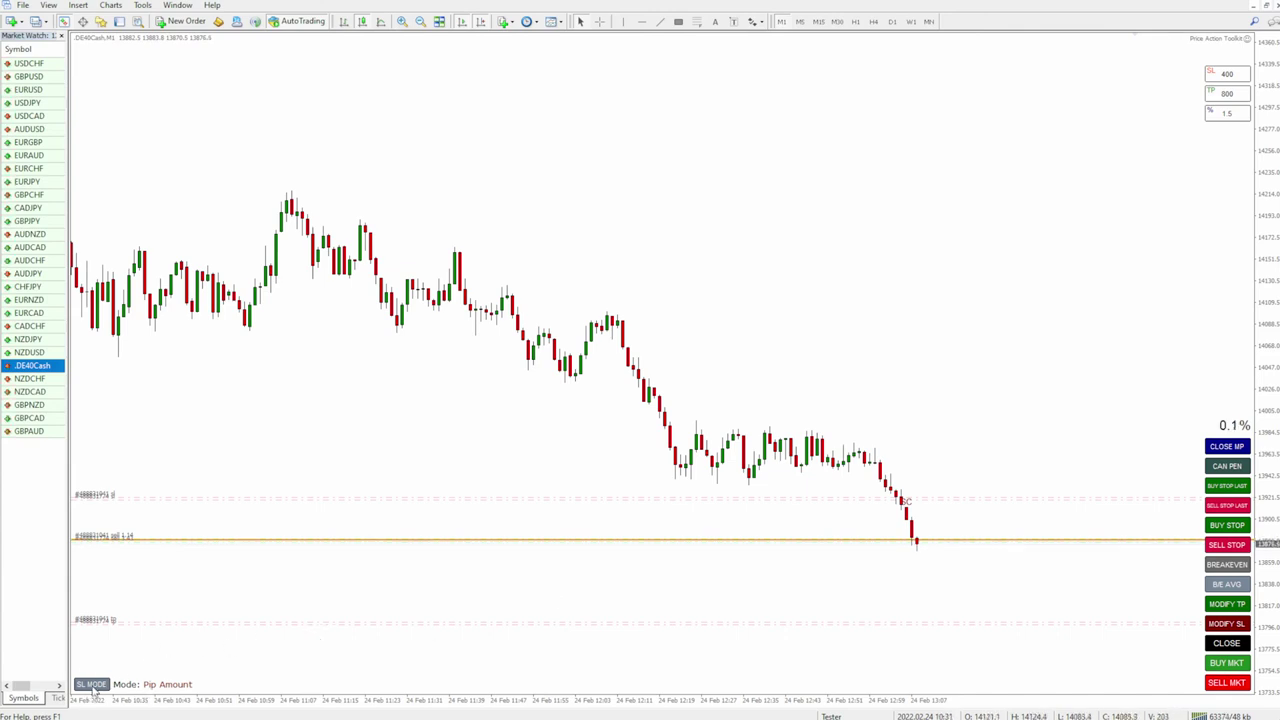
Switch the stop-loss mode to Last Candle and open a market sell with its stop based on the previous candle.
left_click(91, 685)
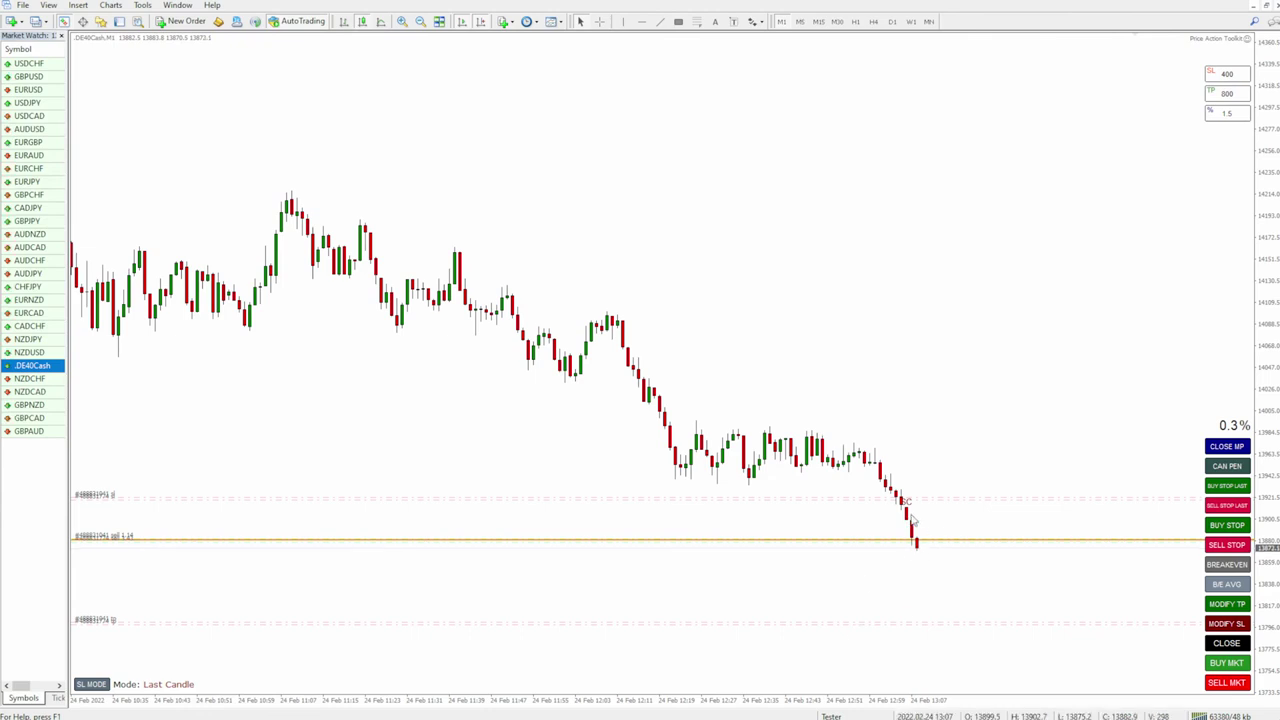
left_click(401, 22)
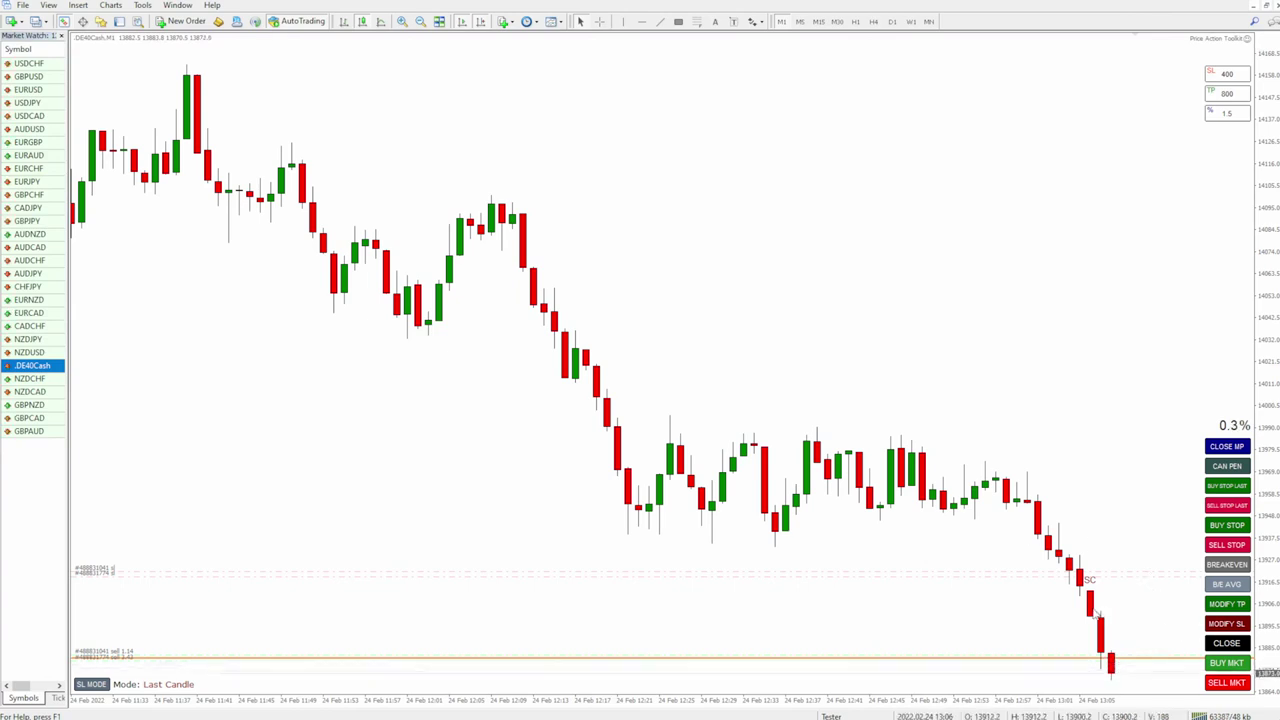
left_click(1234, 684)
left_click_drag(1114, 608, 1098, 610)
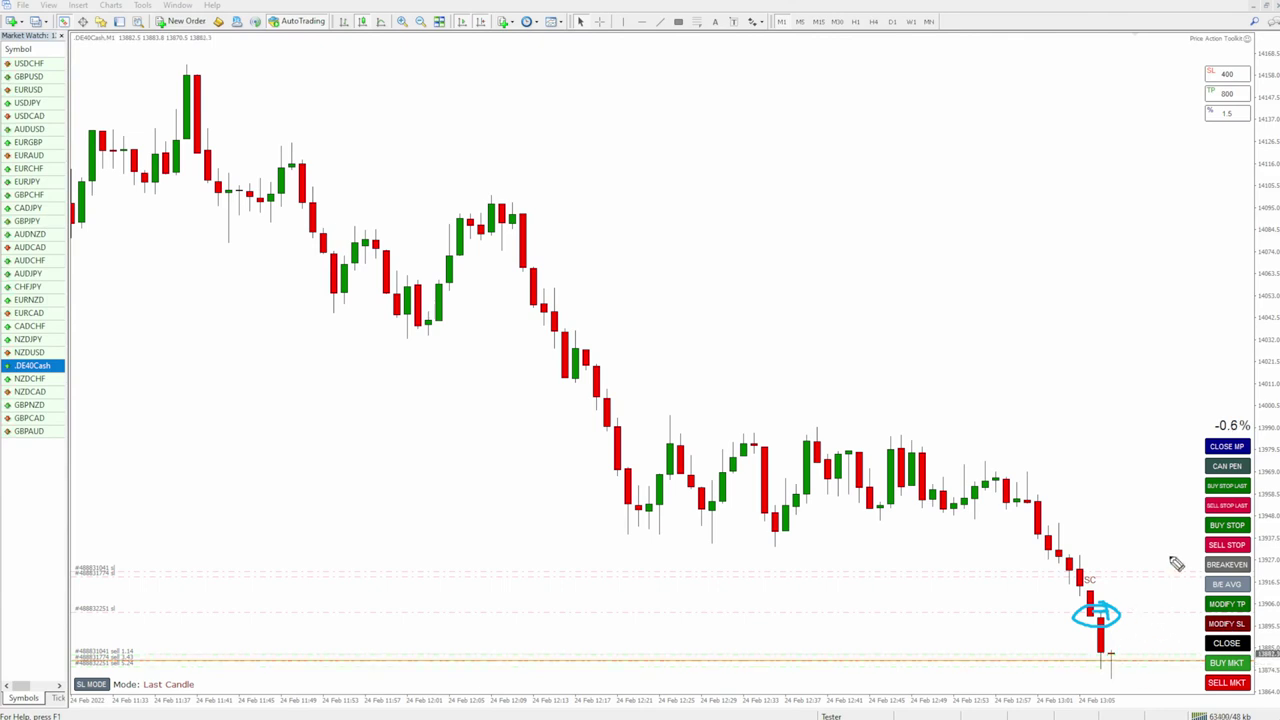
mouse_move(773, 38)
left_mouse_down()
mouse_move(795, 45)
mouse_move(756, 40)
left_mouse_up()
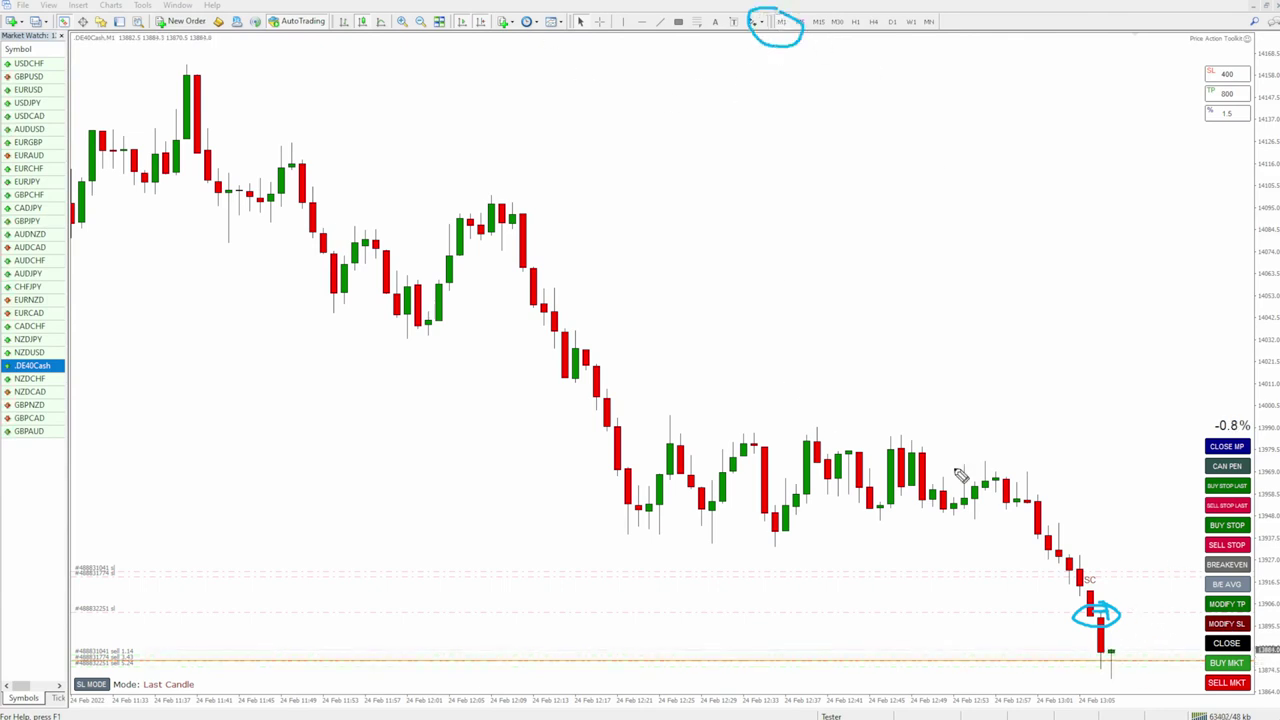
key("e")
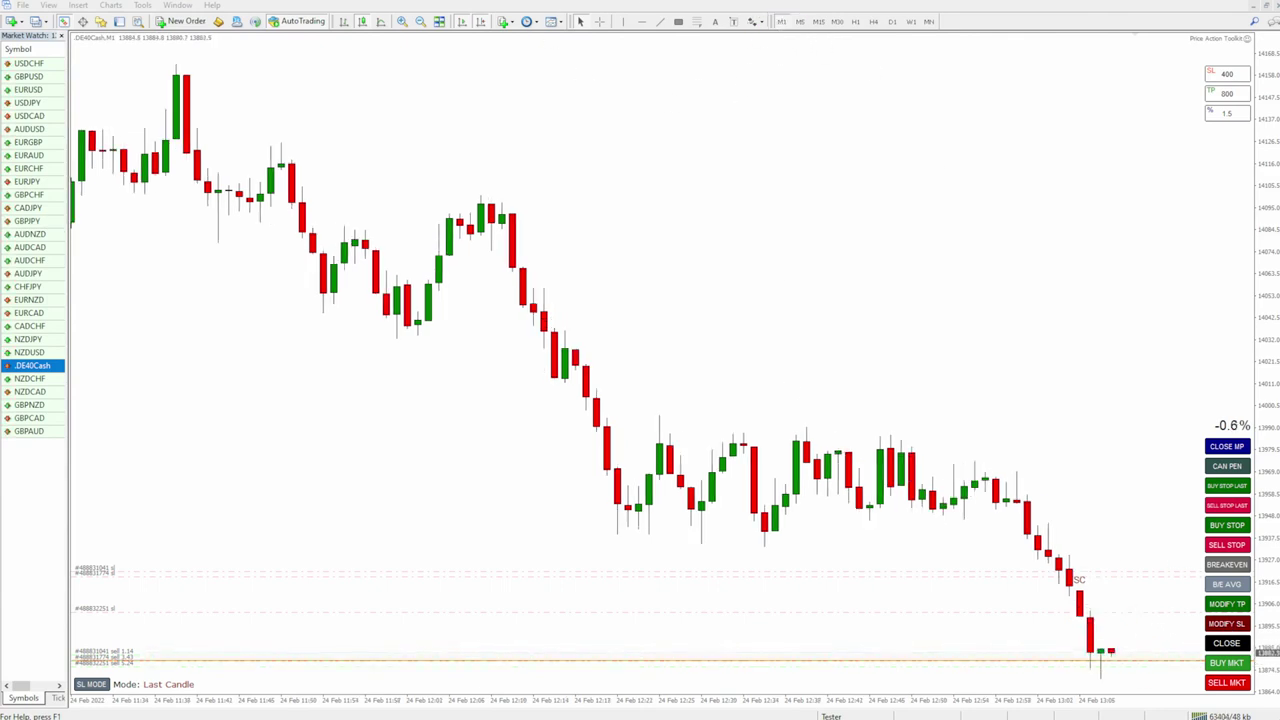
Switch the stop-loss mode to This Candle, open a market buy and measure from the current candle's low to its stop.
left_click(96, 685)
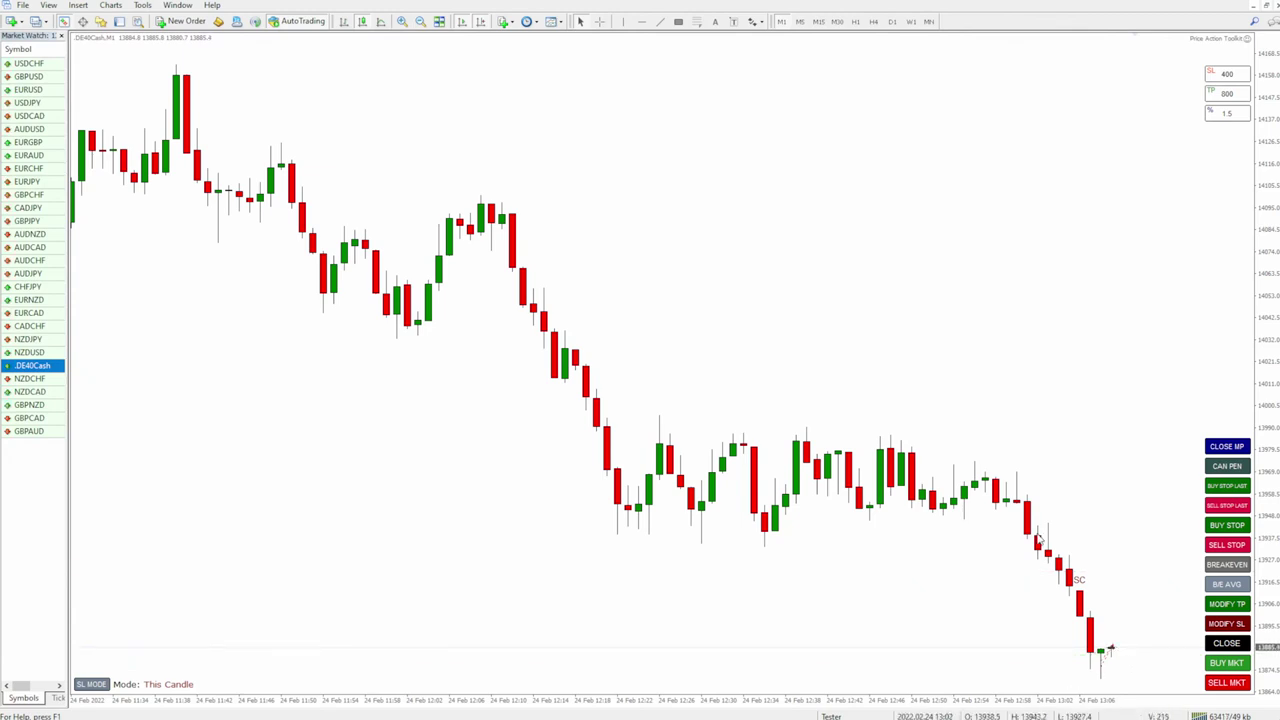
left_click(400, 22)
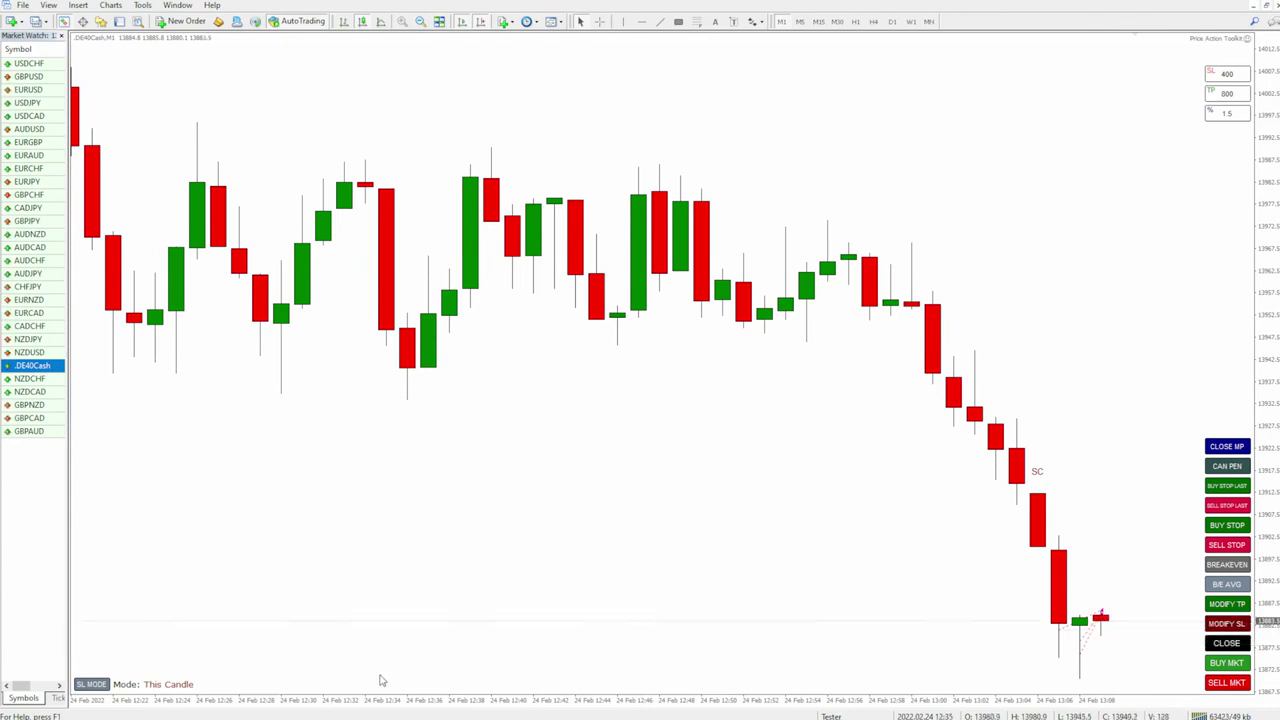
left_click(1234, 664)
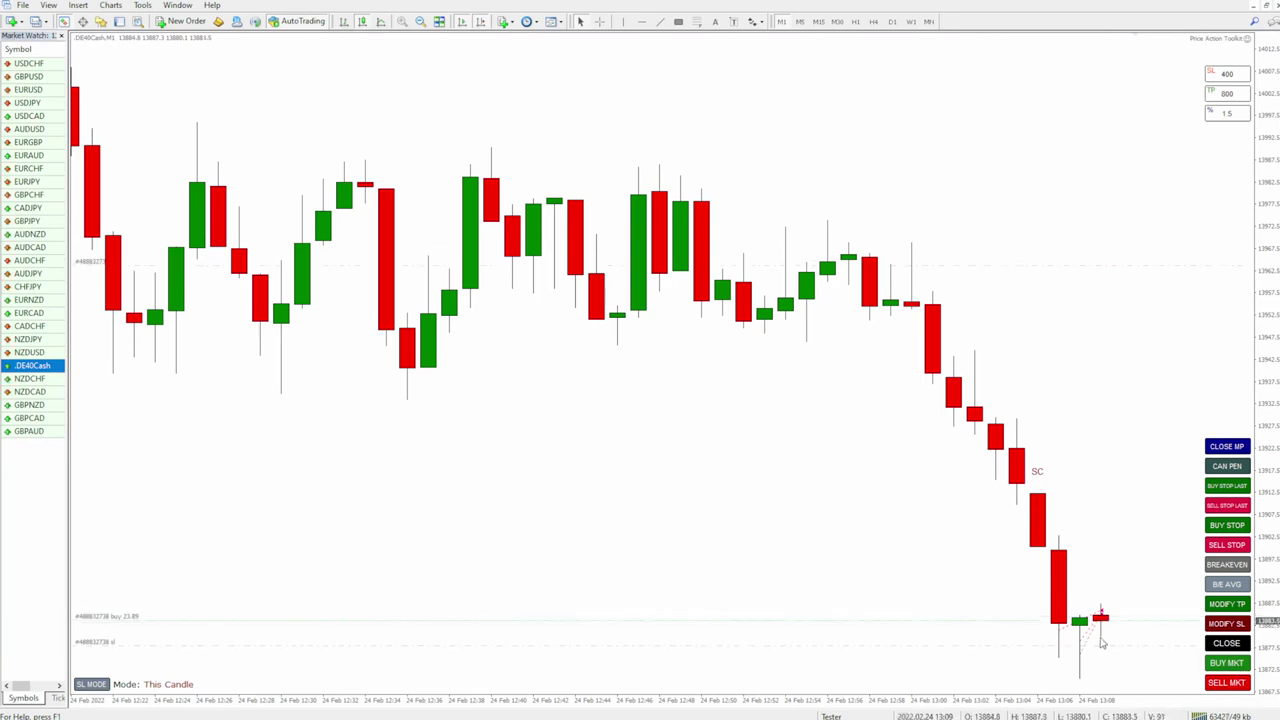
middle_click(1105, 640)
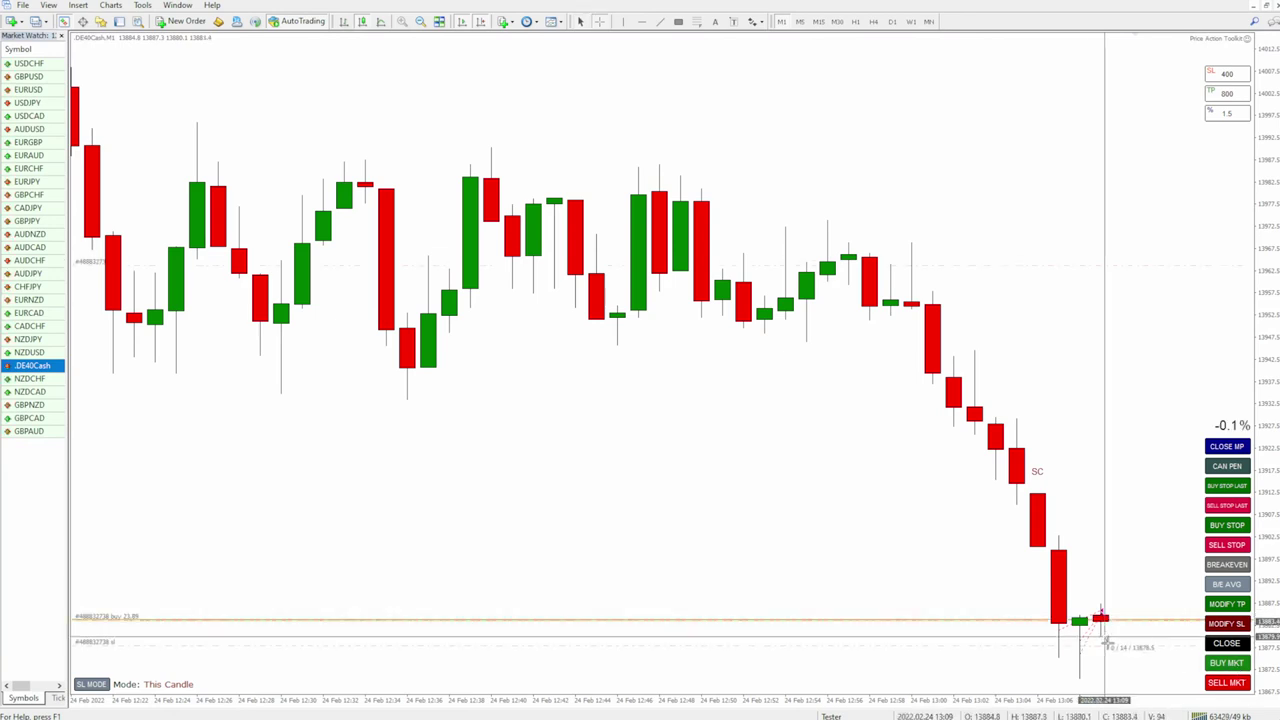
middle_click(1106, 645)
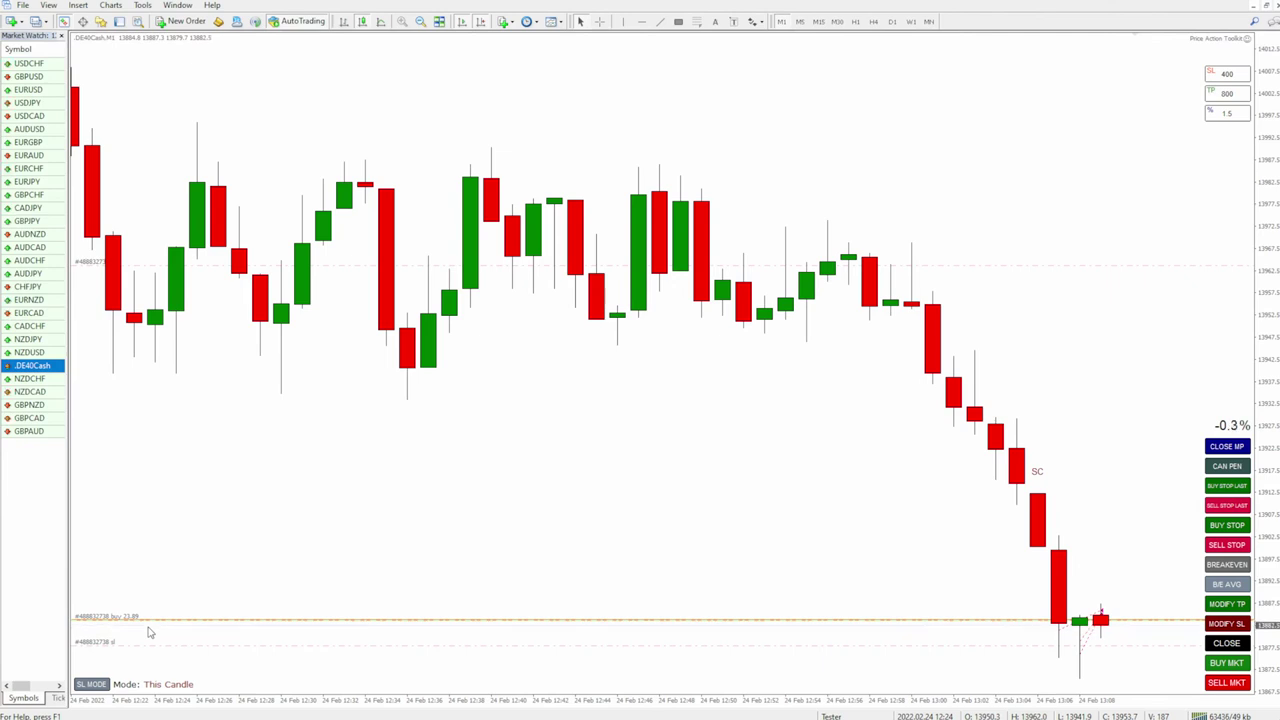
Cycle through the Pip Amount, Last Candle and This Candle stop-loss modes and set the mode to Last Candle.
left_click(92, 686)
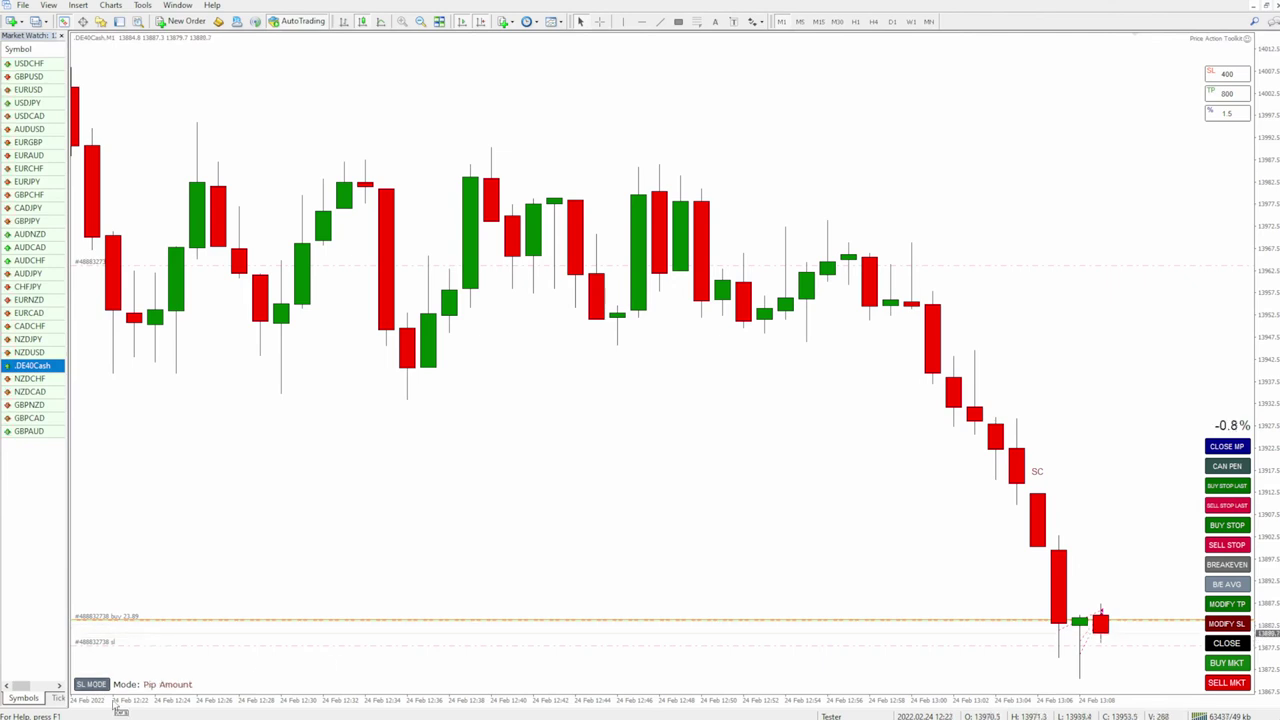
left_click(92, 685)
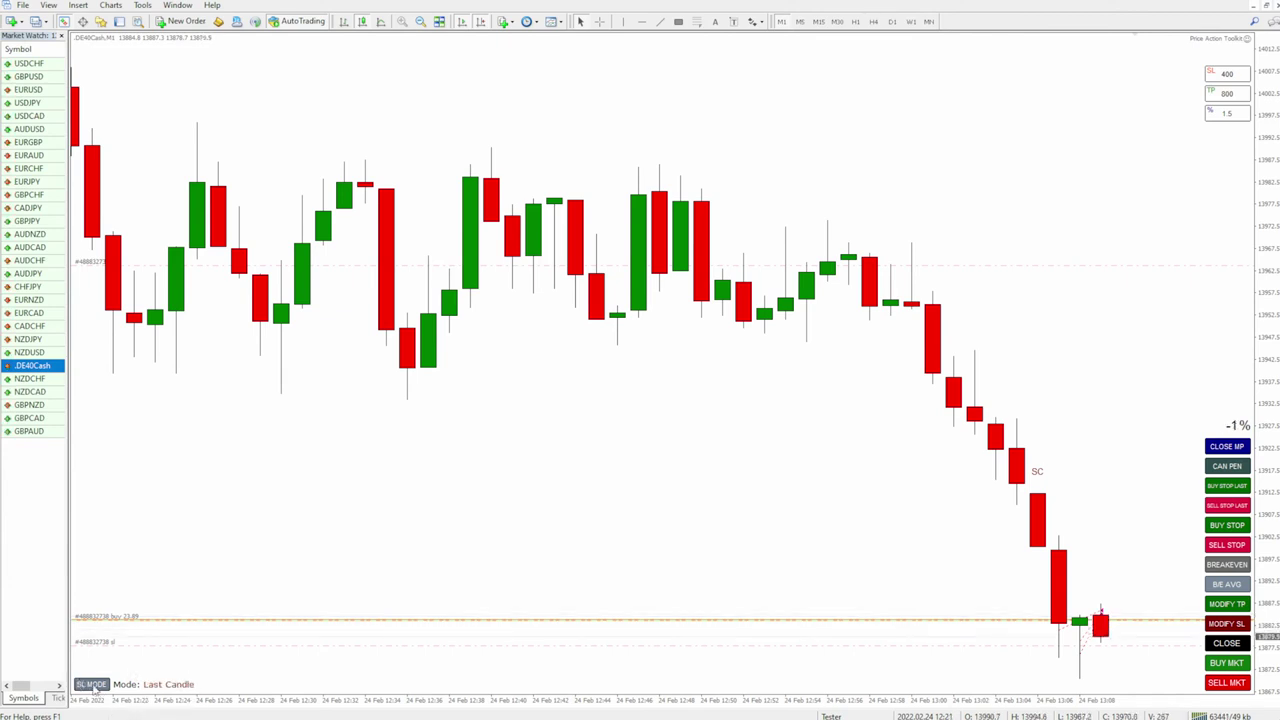
left_click(92, 685)
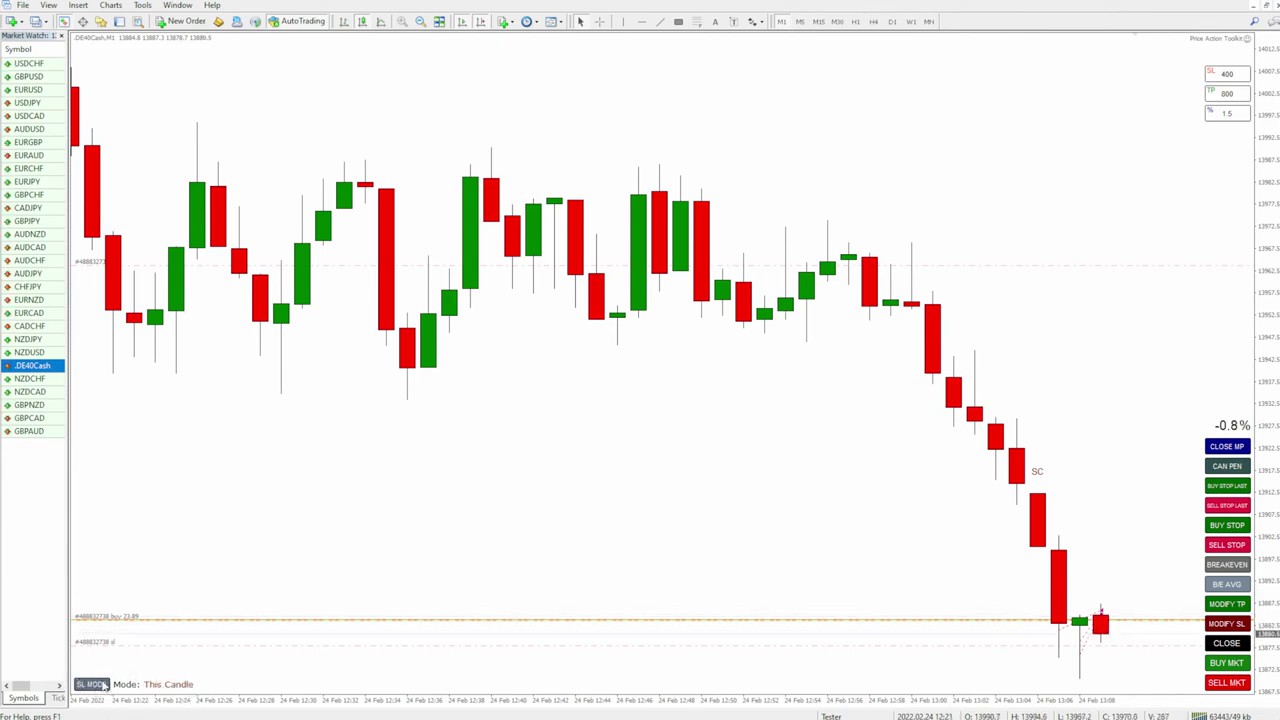
left_click(92, 685)
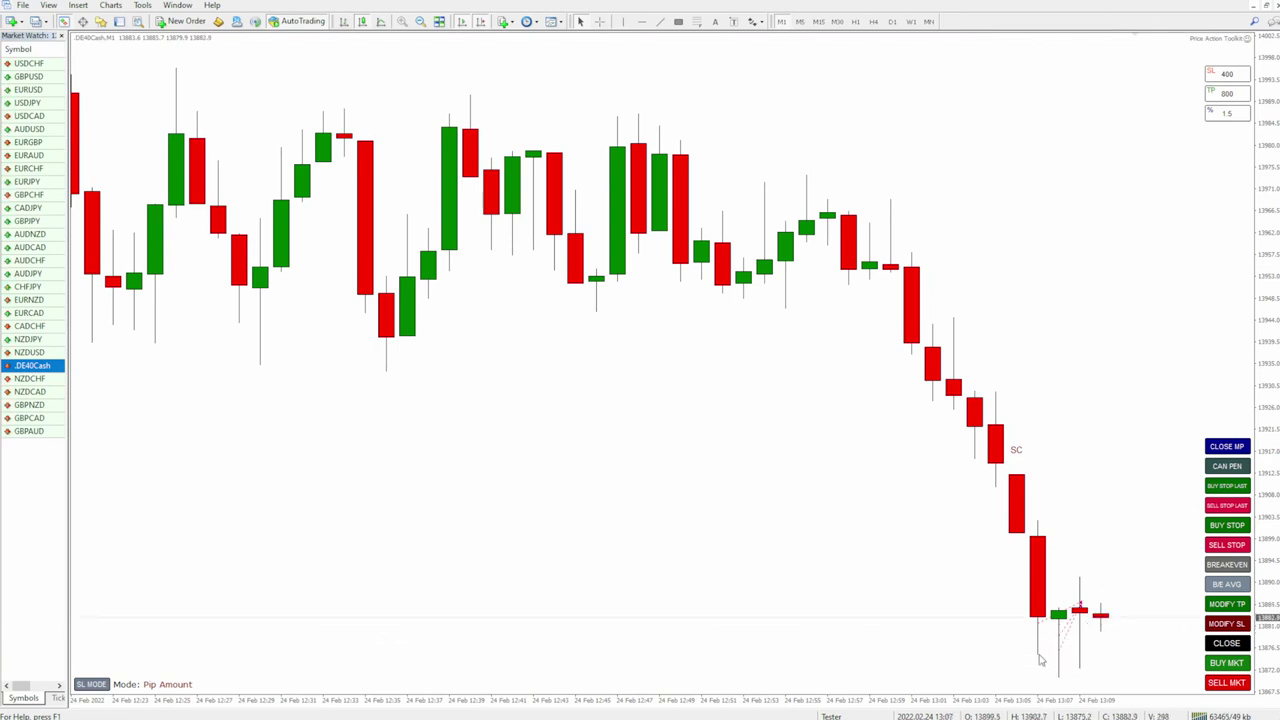
left_click(91, 685)
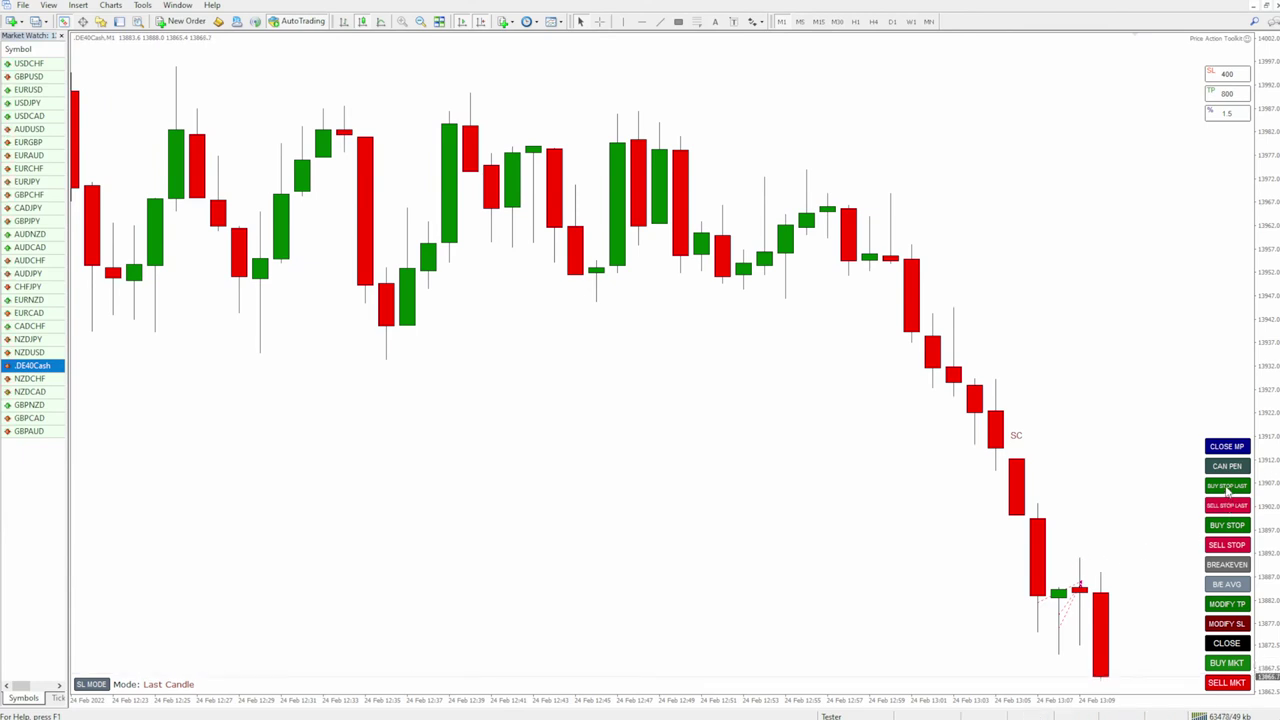
Place a buy stop order based on the last candle, cancel it and open a market sell instead.
left_click(1227, 487)
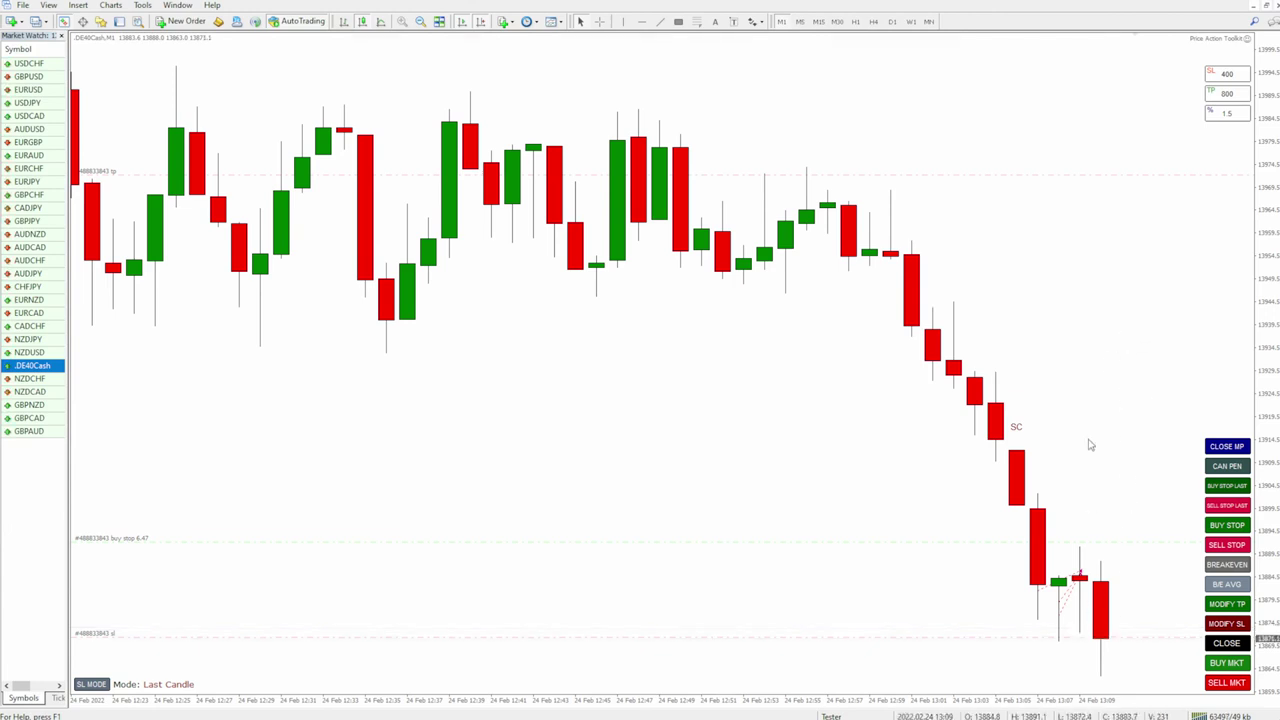
left_click(1212, 470)
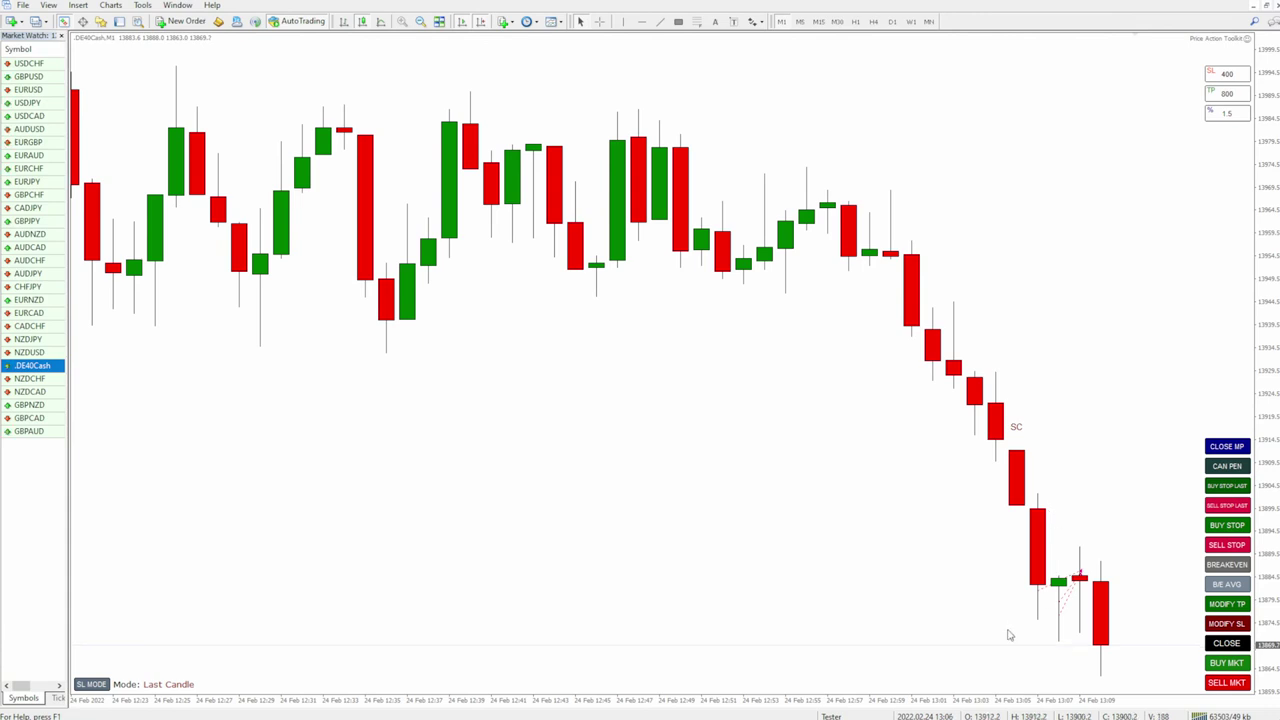
left_click(1224, 684)
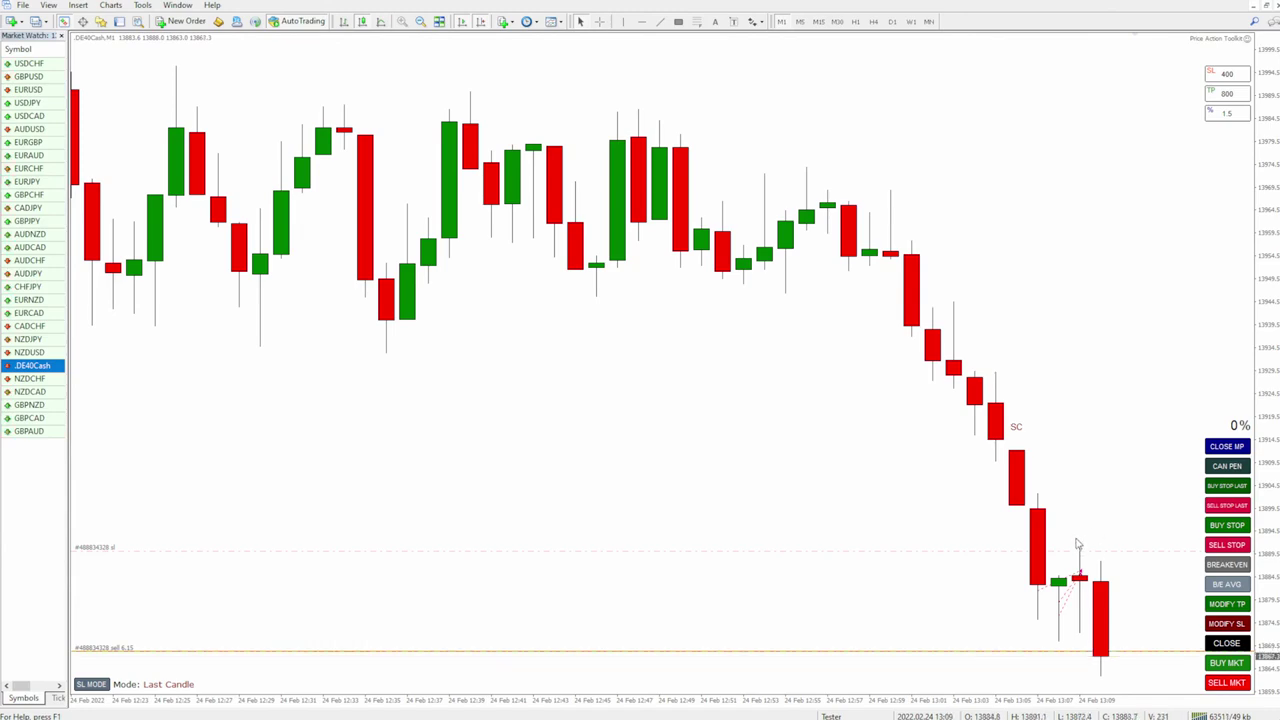
Set the expert's pending order and stop loss offset to 20 points and apply the changed inputs.
double_click(1247, 40)
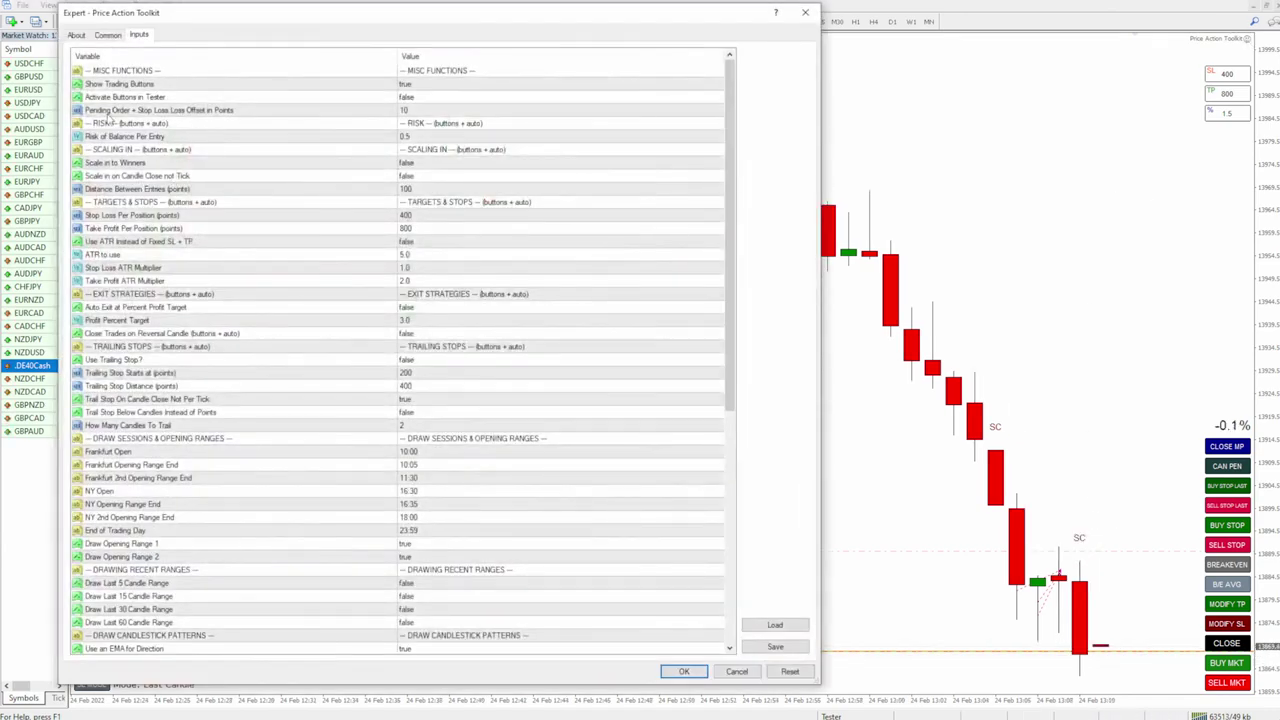
left_click(114, 112)
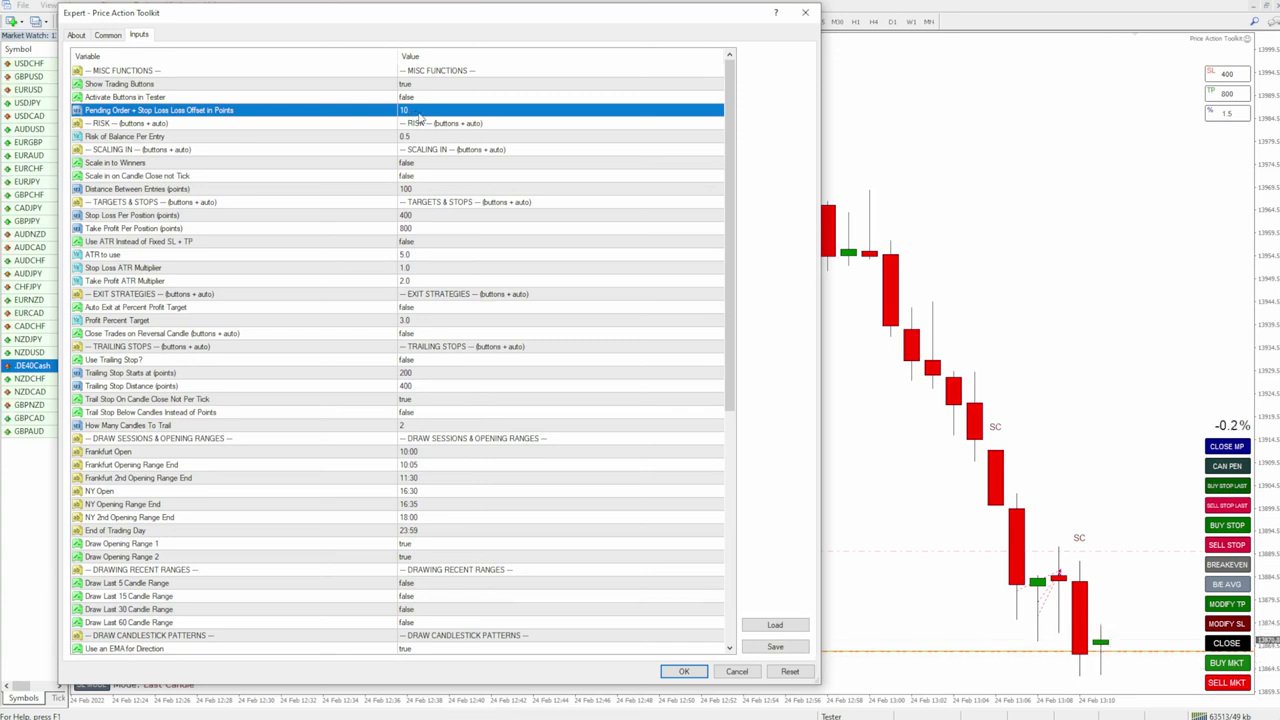
left_click(418, 111)
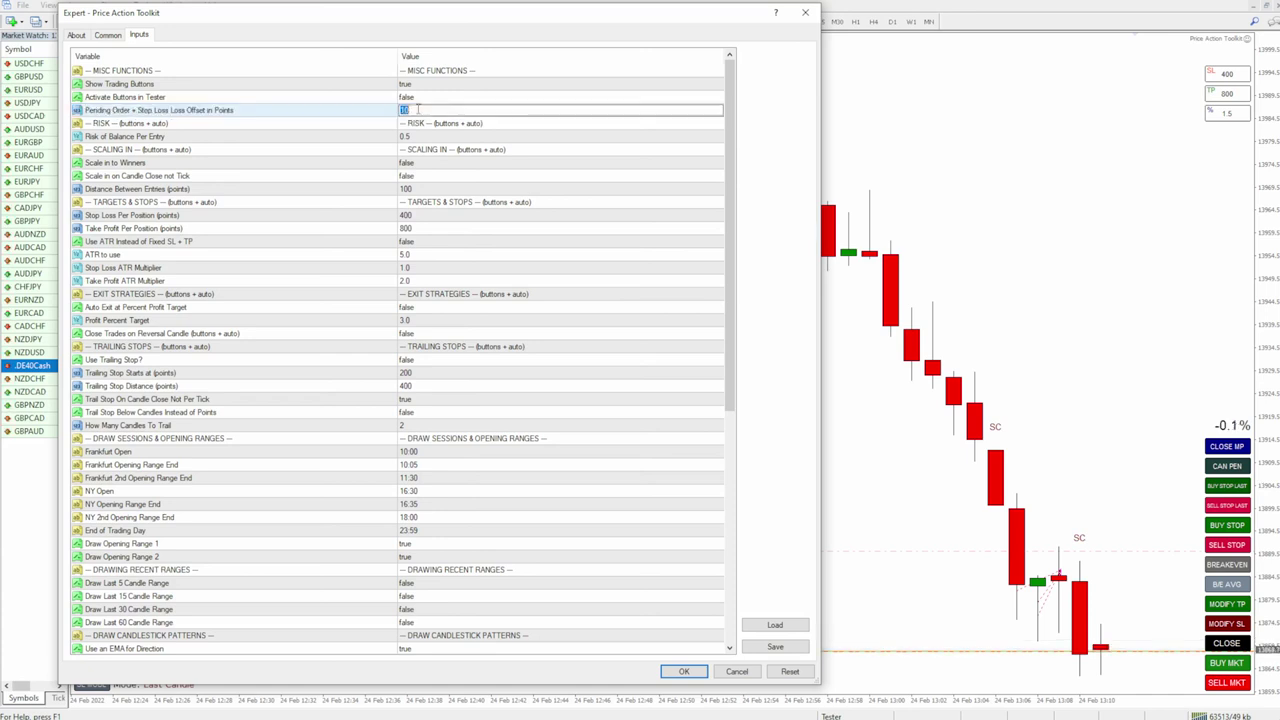
type("20")
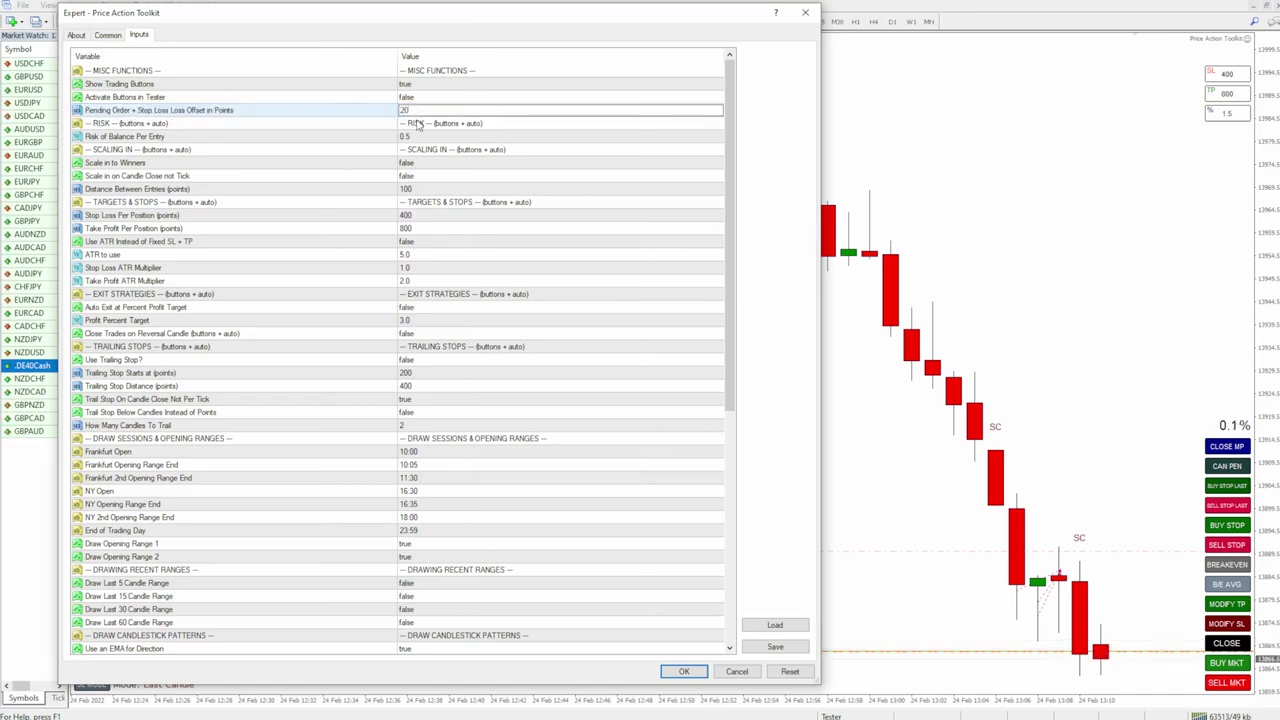
key("Return")
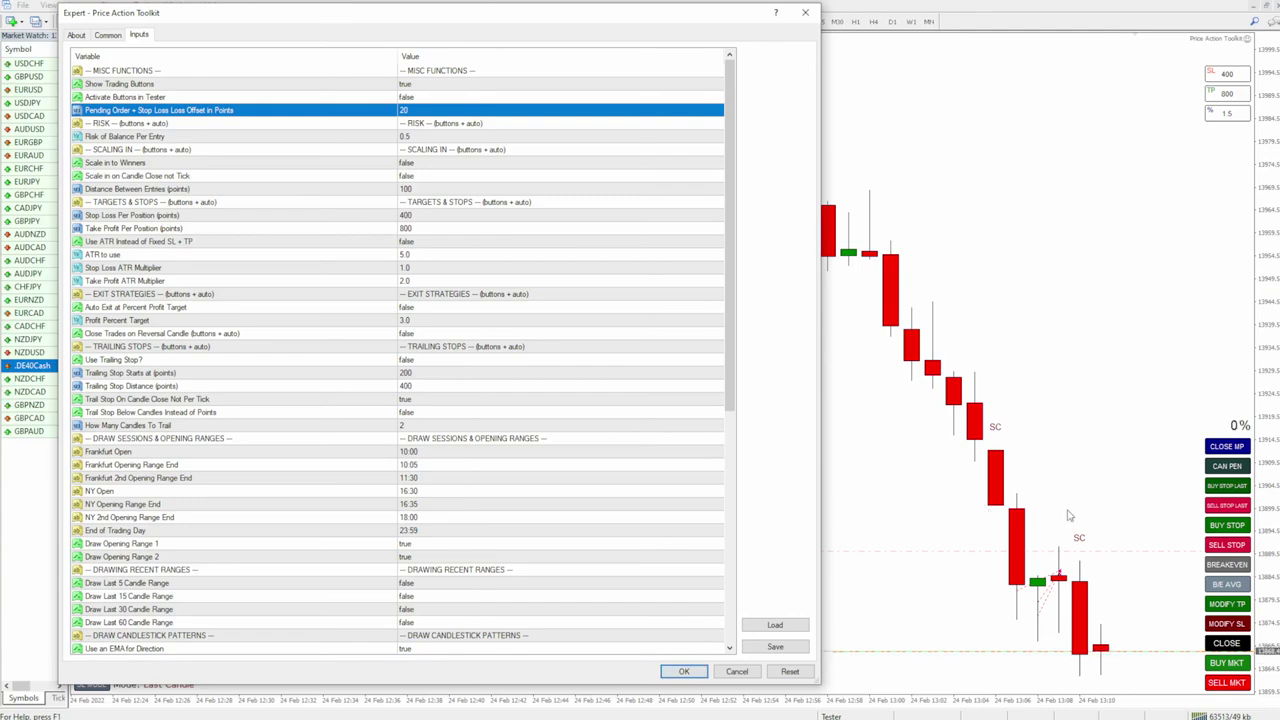
left_click(682, 672)
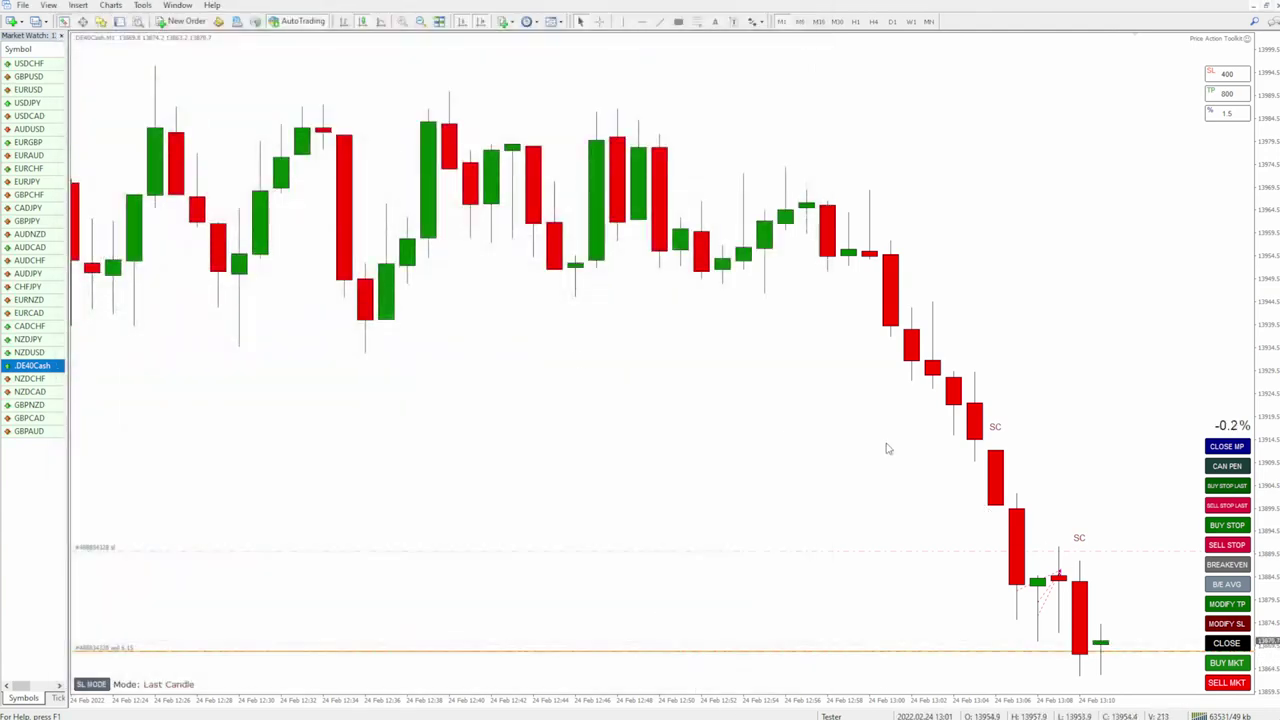
Measure the distance between the earlier candle's high and the sell's stop-loss line with the crosshair.
middle_click(993, 538)
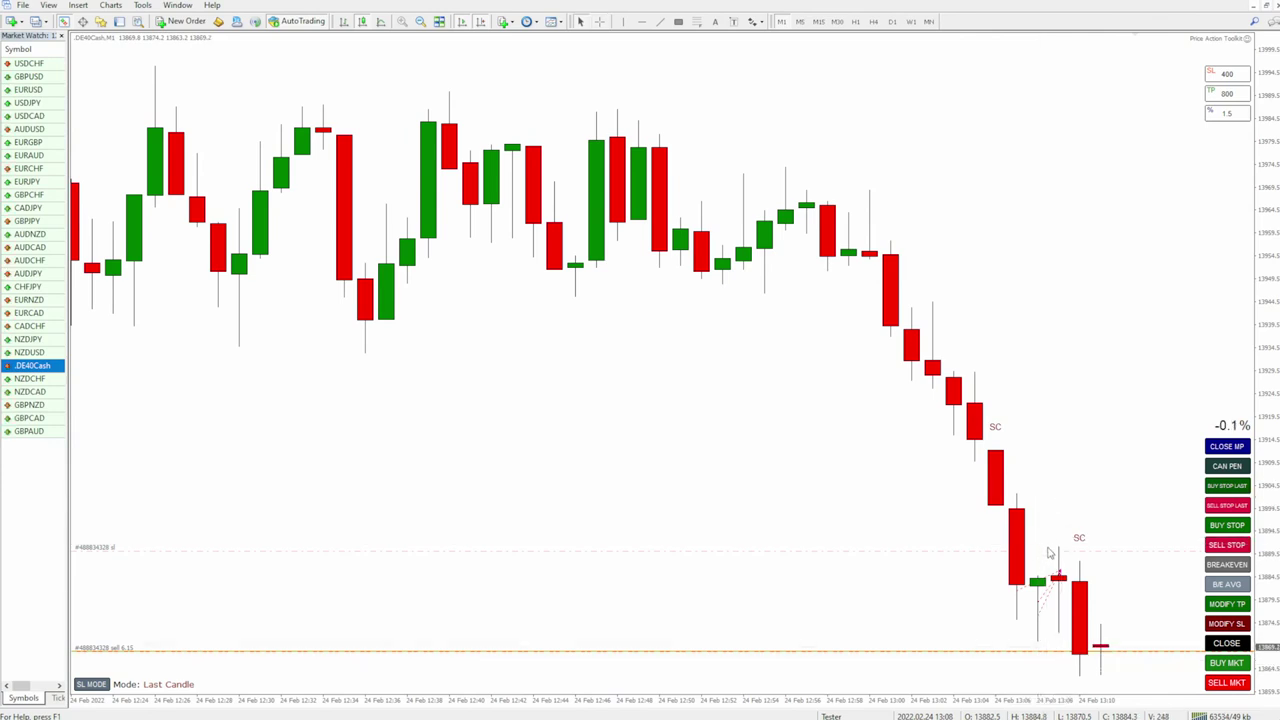
left_click(1048, 546)
middle_click(1071, 534)
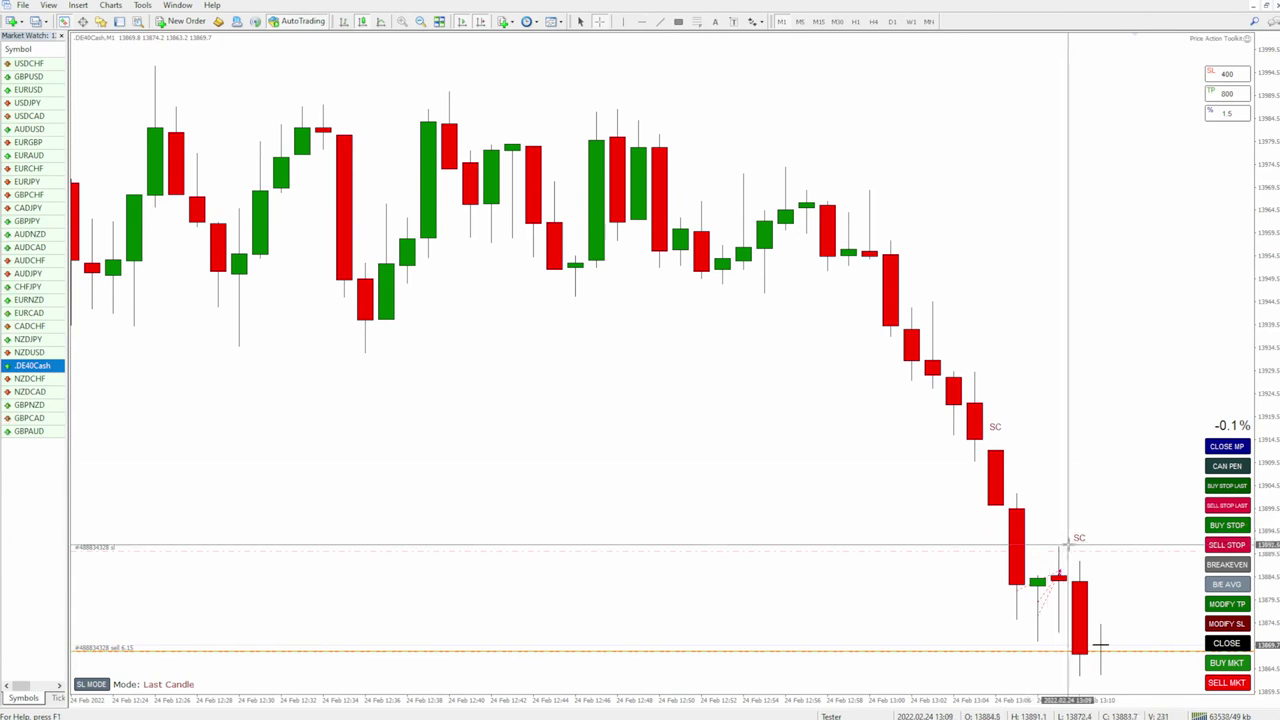
left_click_drag(1038, 547, 1038, 540)
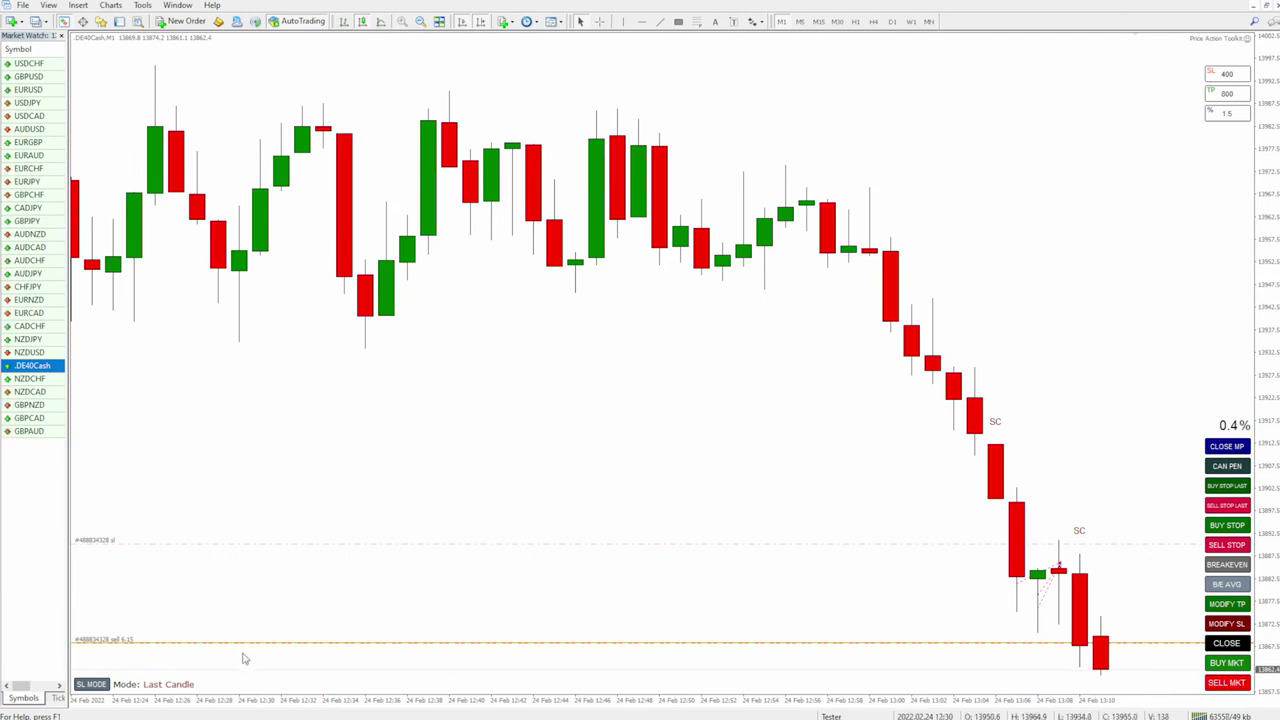
Switch the stop-loss mode to Pip Amount and close the open sell.
left_click(91, 684)
left_click(94, 687)
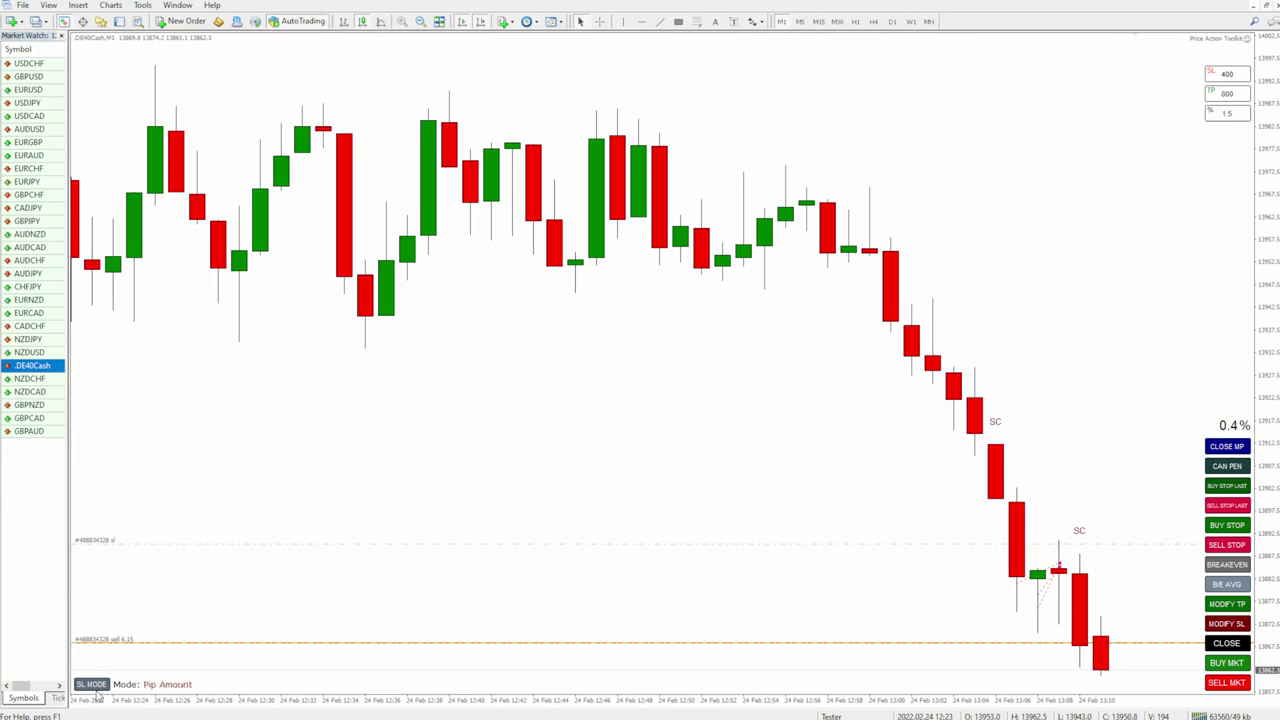
left_click(1232, 646)
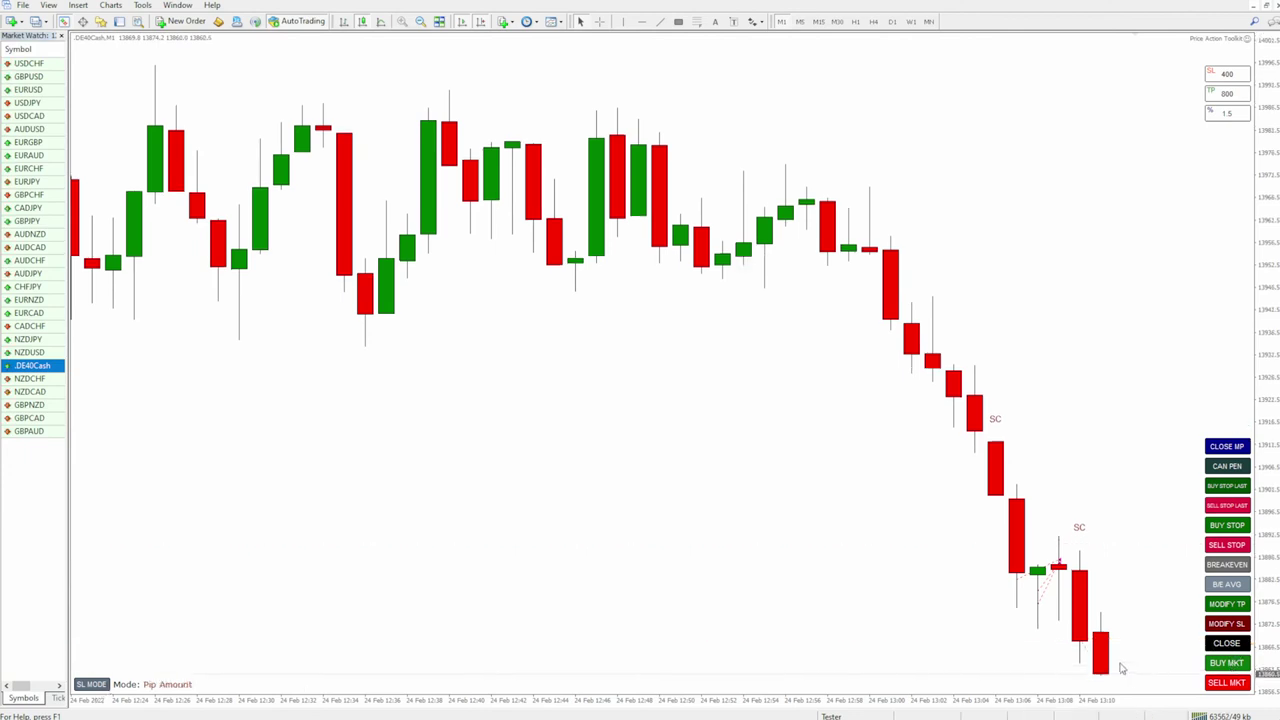
Open a market buy and modify its stop loss to 200 points.
left_click(1222, 664)
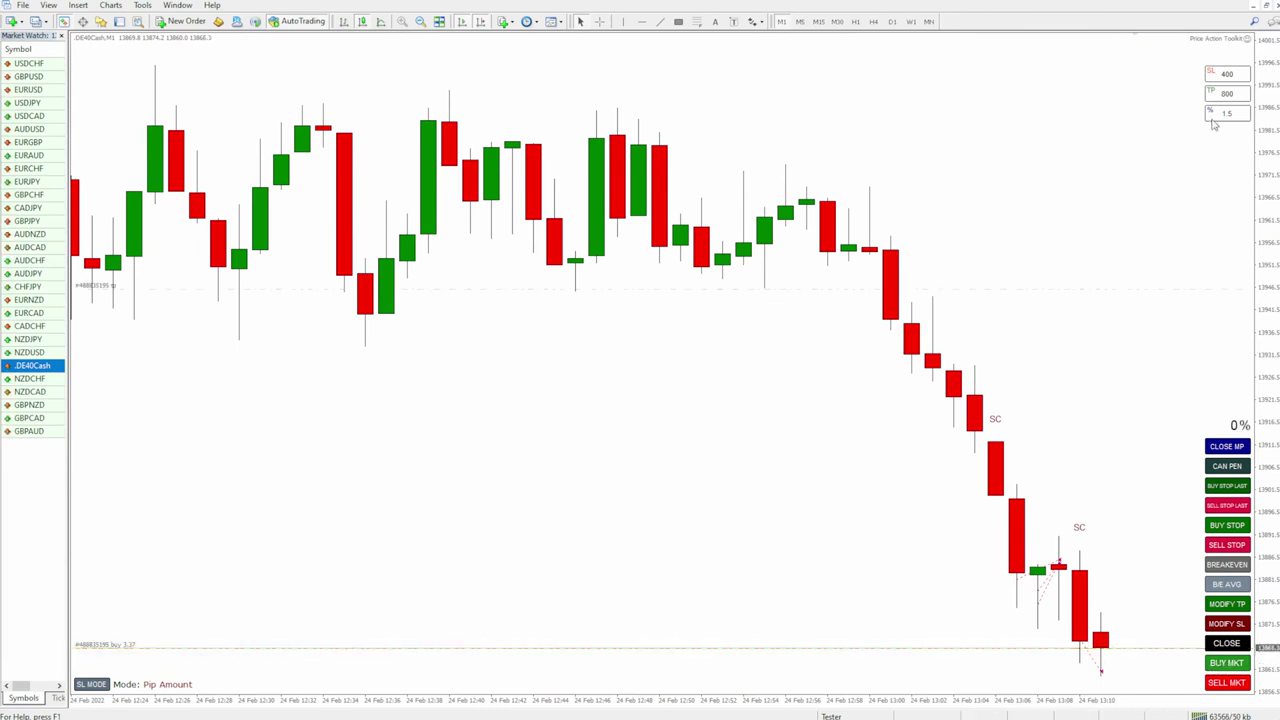
left_click_drag(1263, 243, 1262, 360)
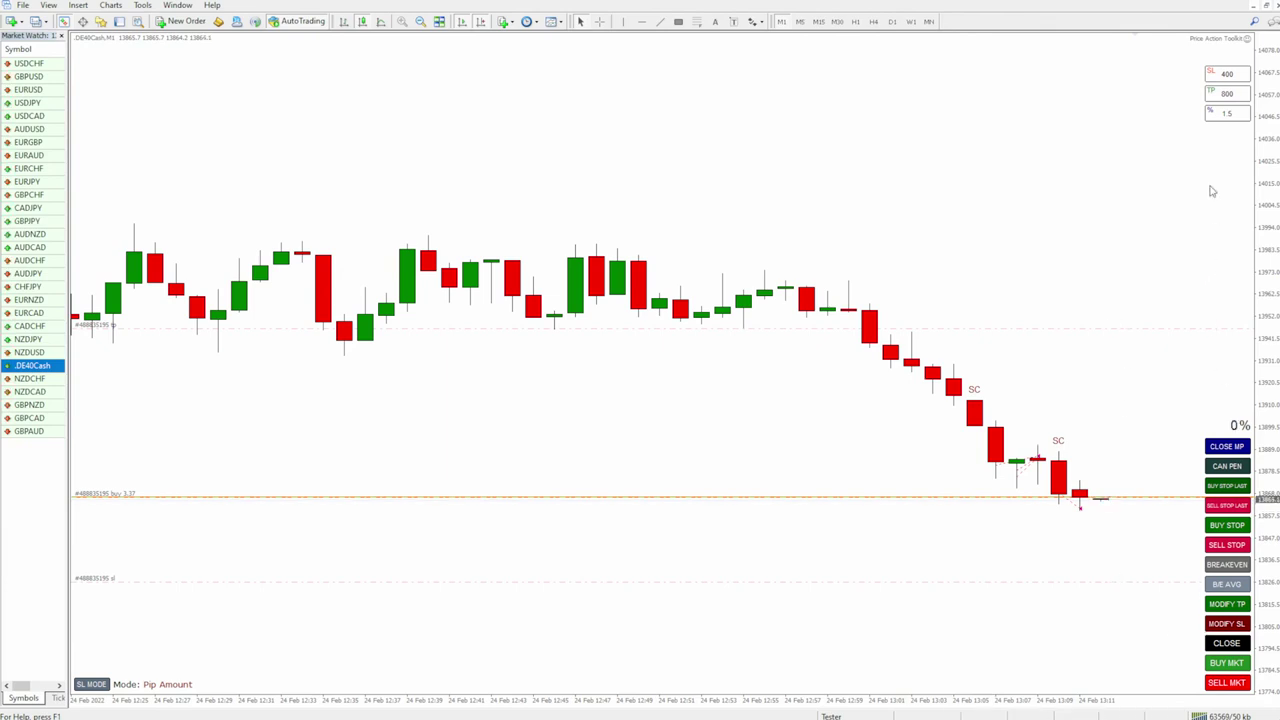
left_click(1227, 73)
type("200")
key("Return")
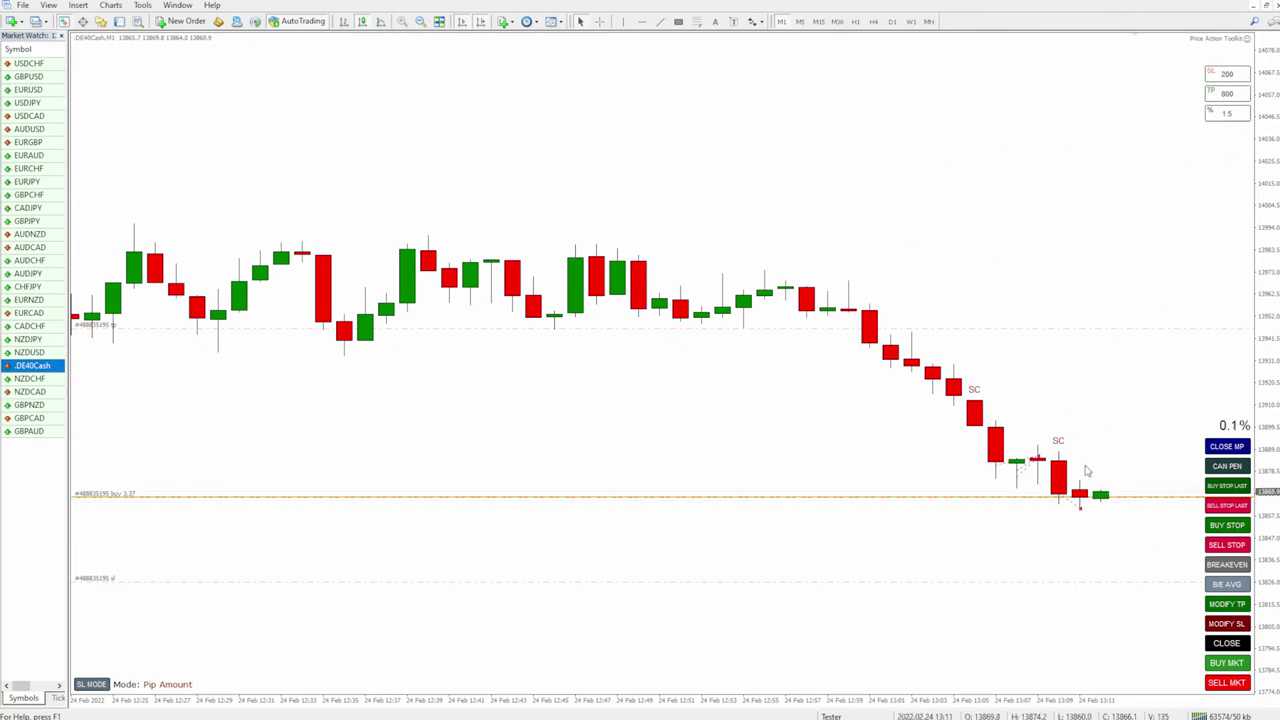
left_click(1227, 624)
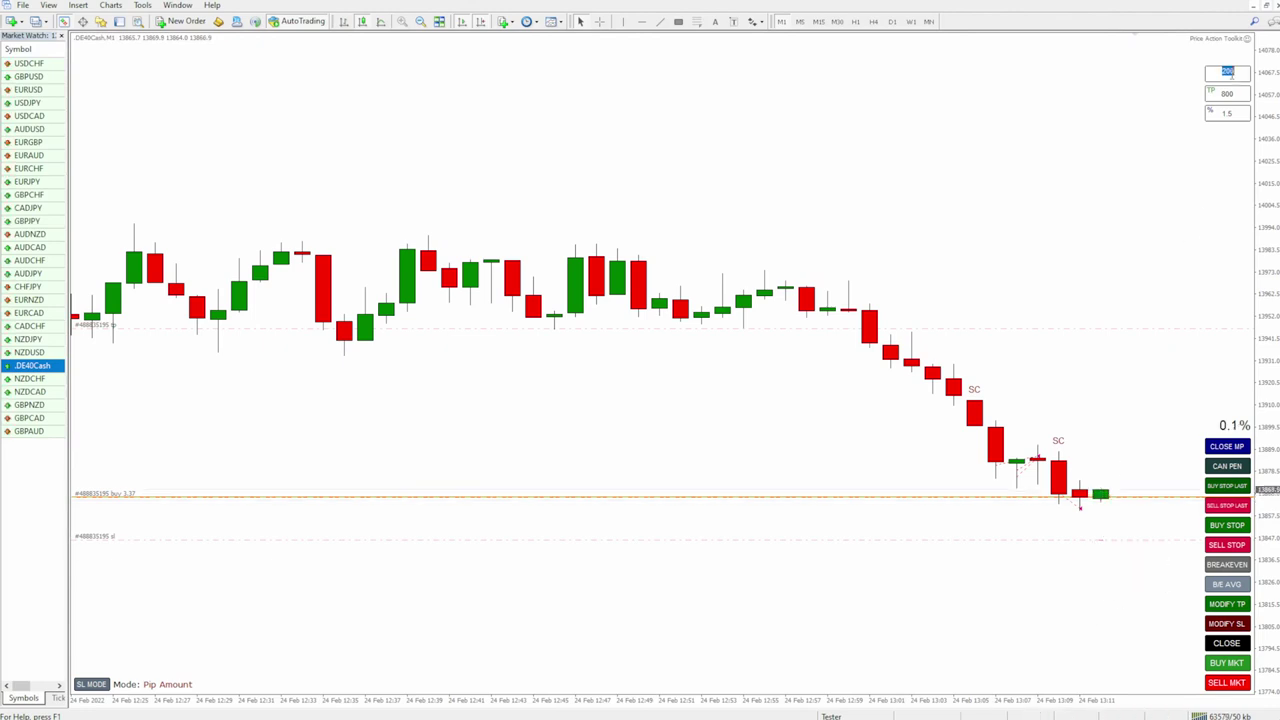
Modify the open buy's stop loss to 600 points and its take profit to 1200 points.
key("Return")
left_click(1226, 625)
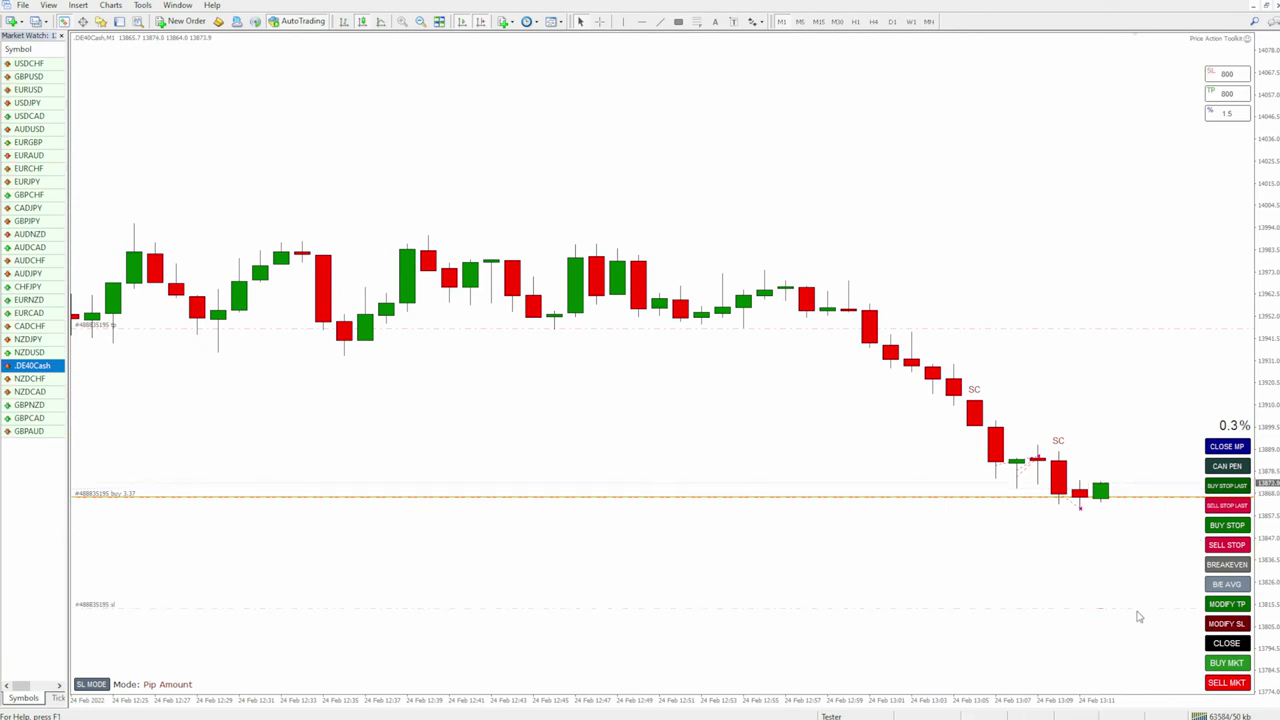
left_click(1227, 95)
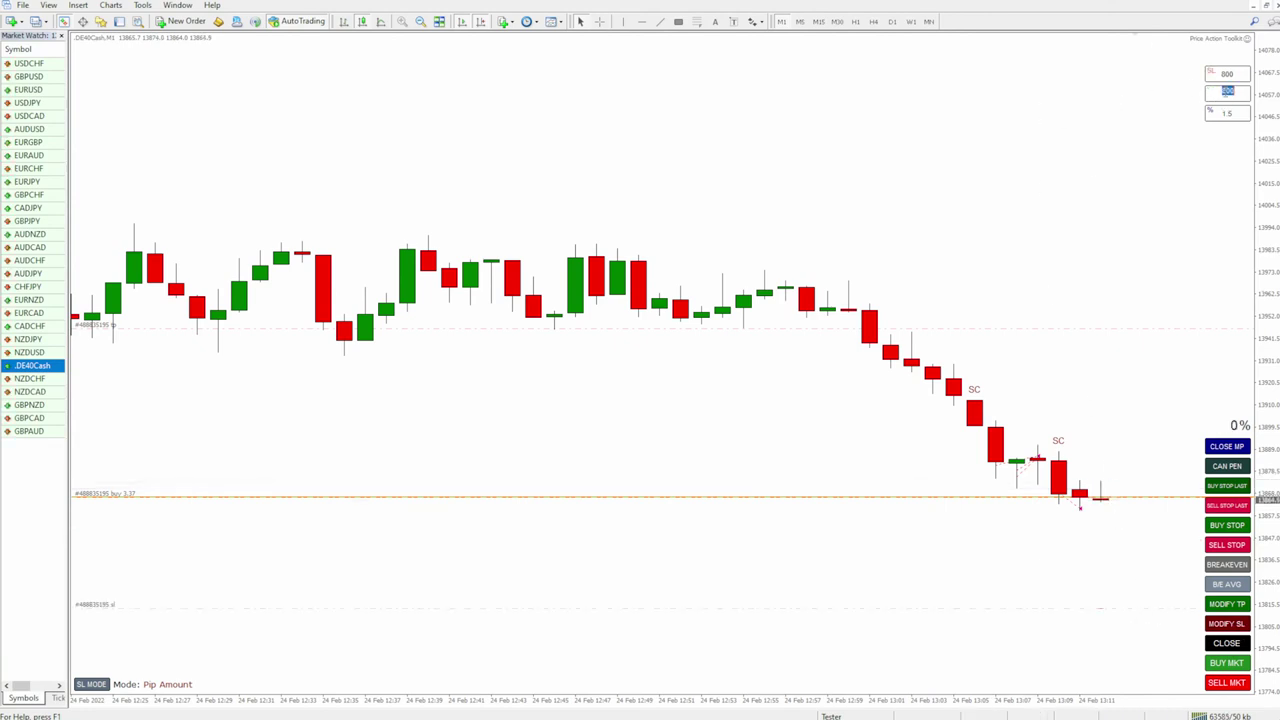
key("Return")
left_click(1227, 606)
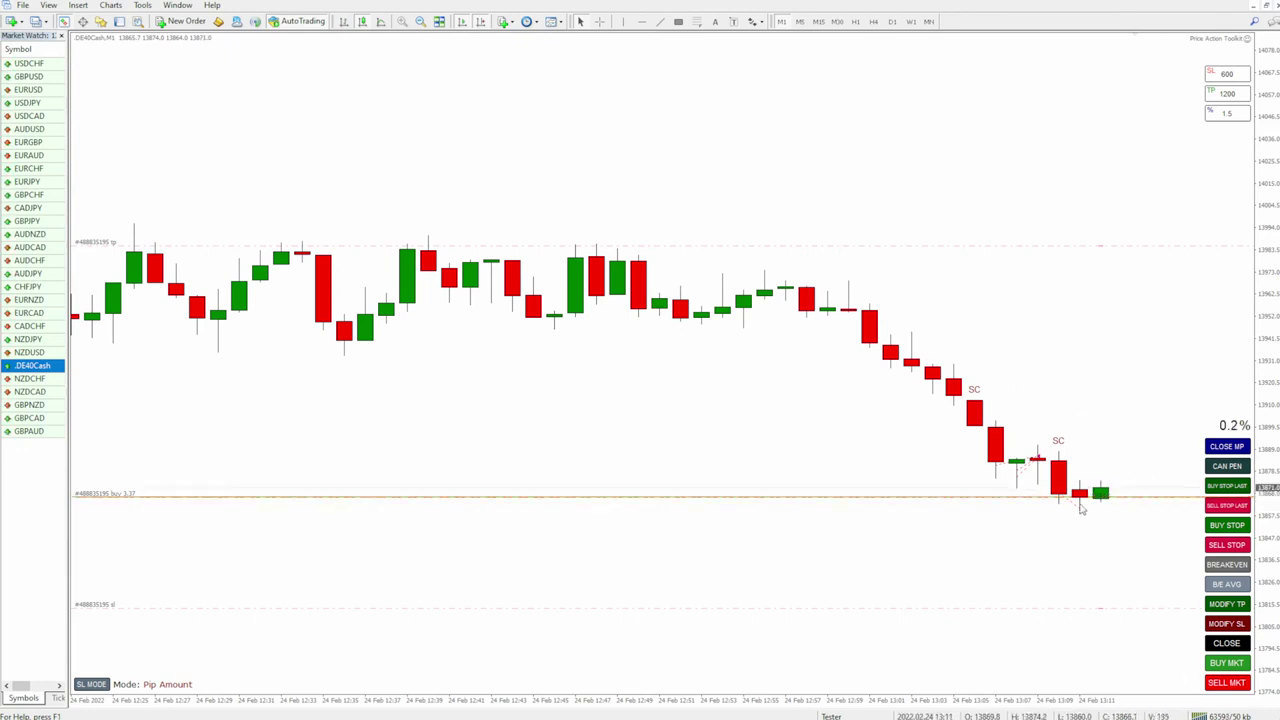
Open a second market buy and apply a take profit of 1800 points and the 600-point stop loss to both buys.
left_click(1229, 664)
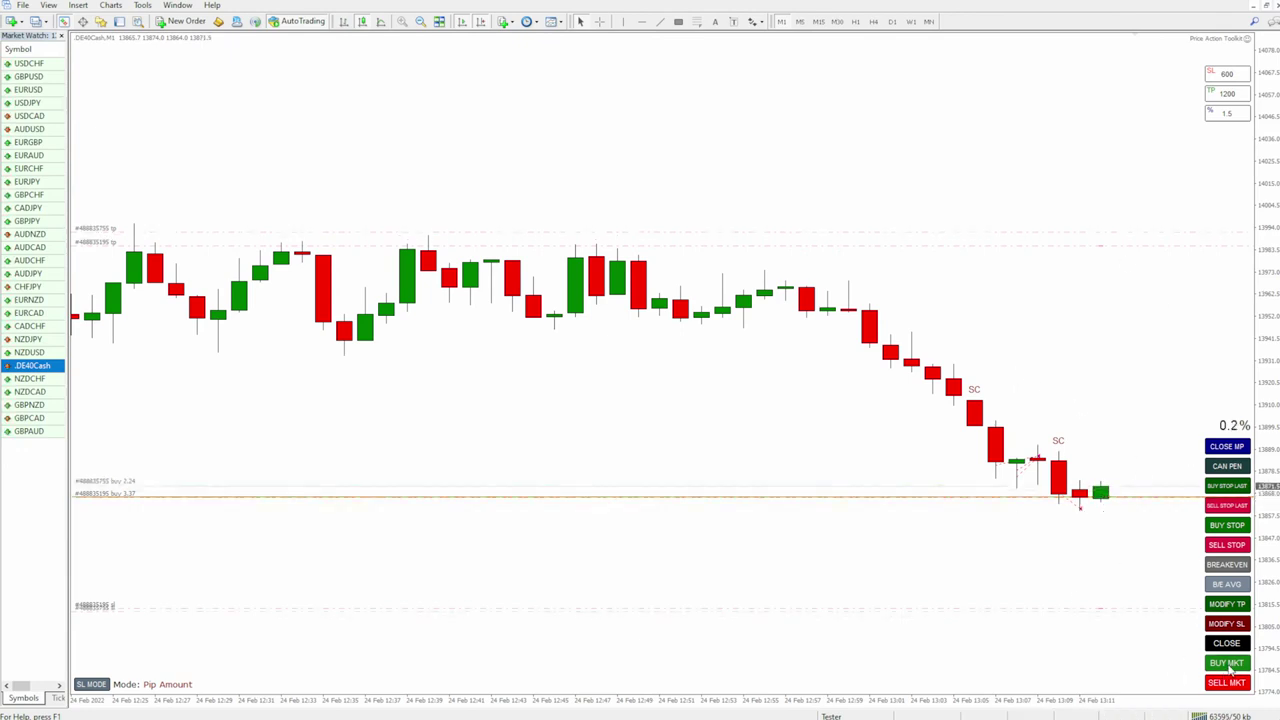
double_click(1241, 93)
type("1000")
key("Return")
left_click(1228, 605)
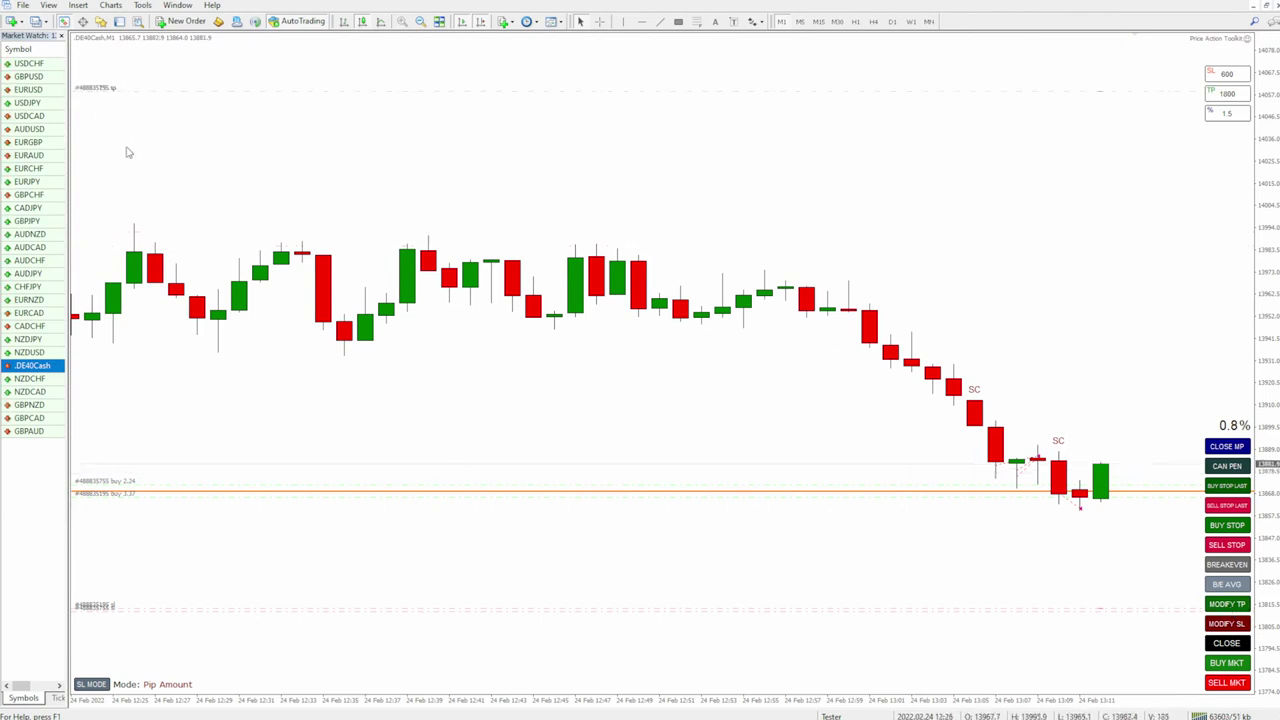
left_click(1222, 626)
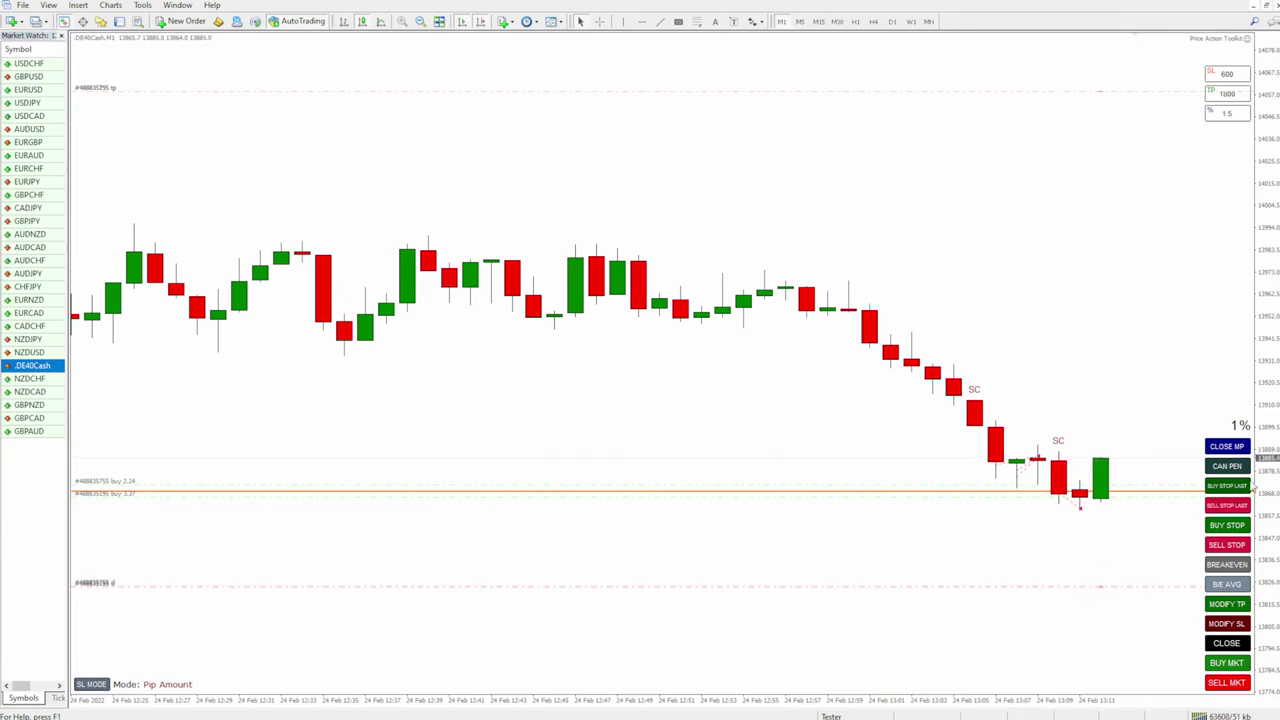
Close both open buys and open two new market buys at different prices.
left_click(1227, 645)
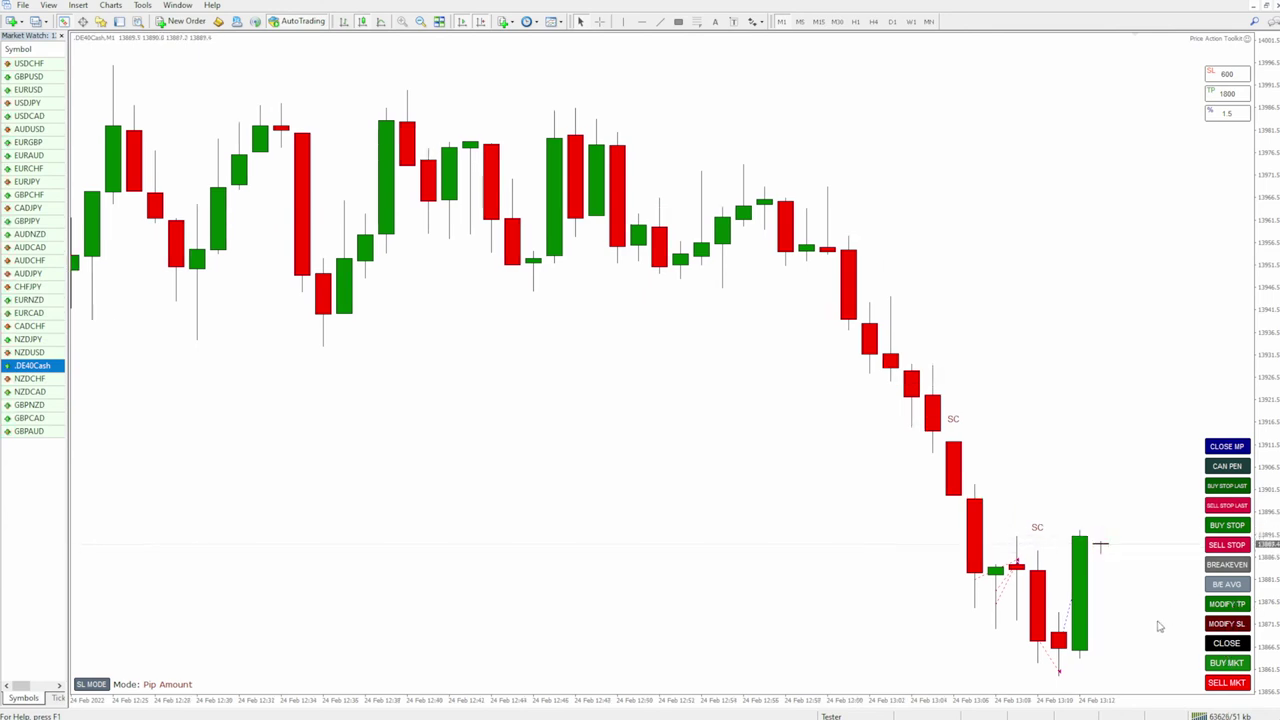
left_click(1216, 664)
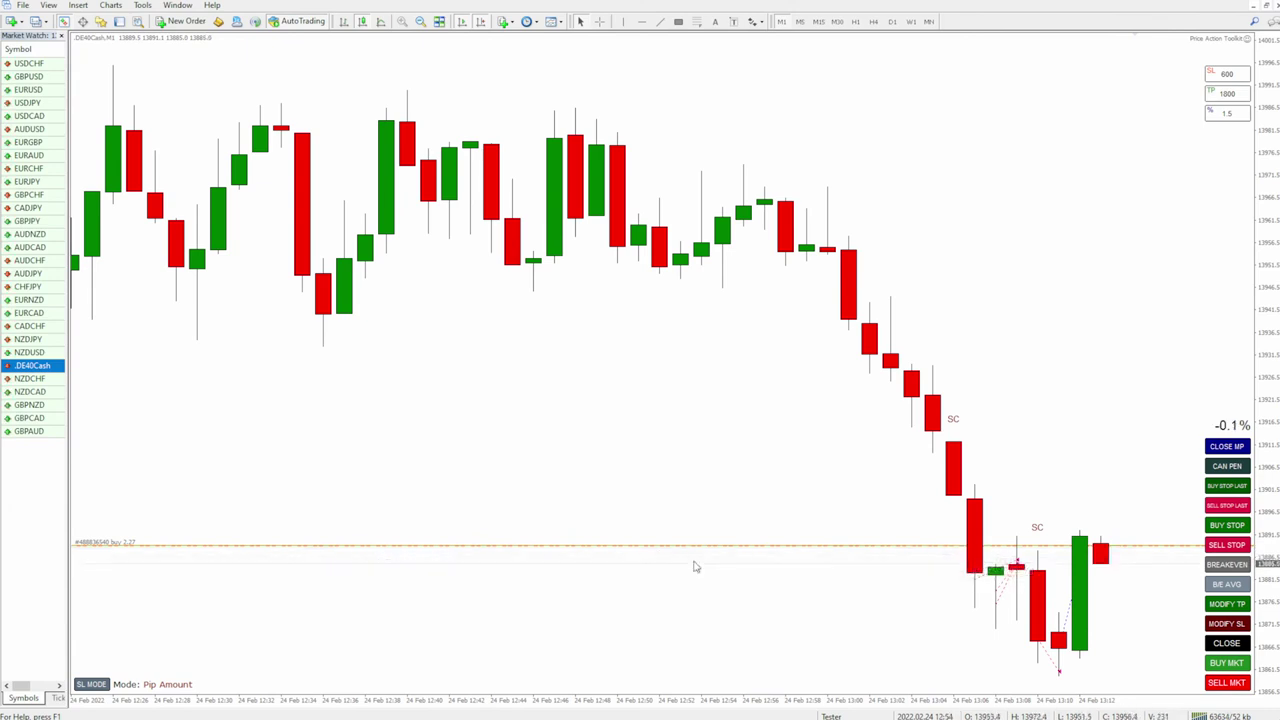
left_click(1236, 664)
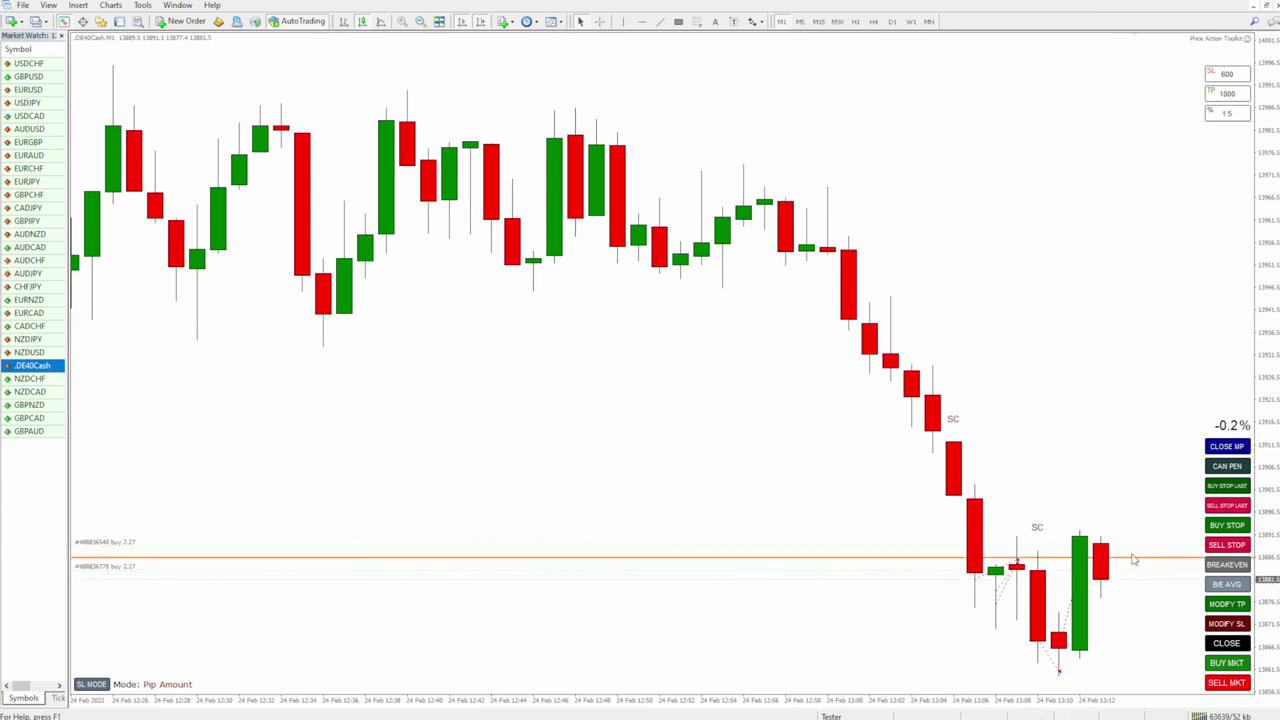
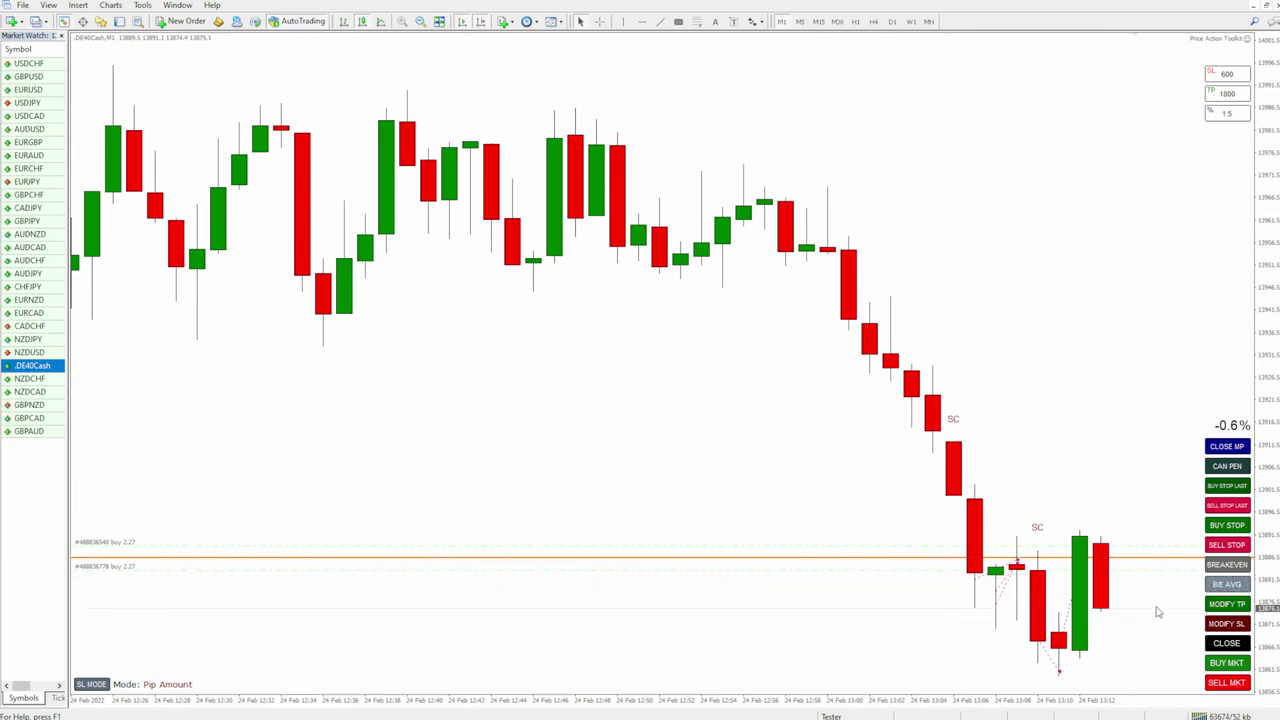
Open a third market buy at a lower price and apply the average break-even to all three buys.
left_click(1224, 664)
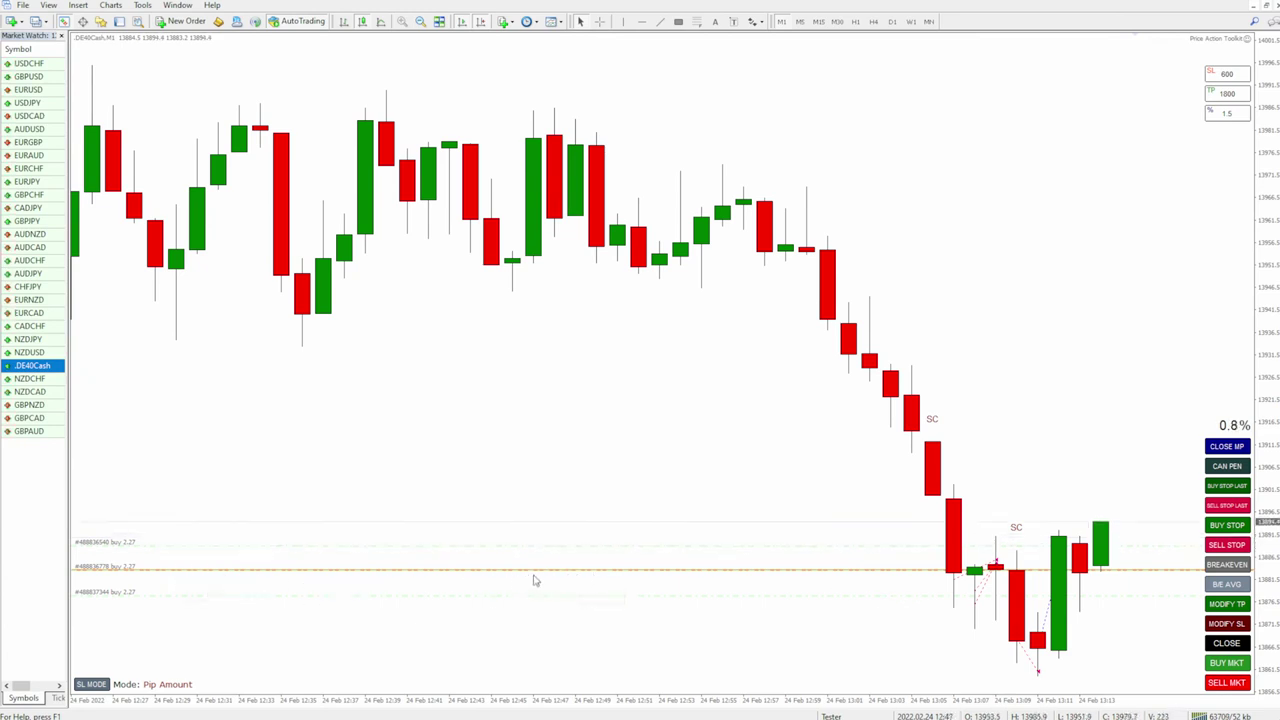
left_click(1234, 590)
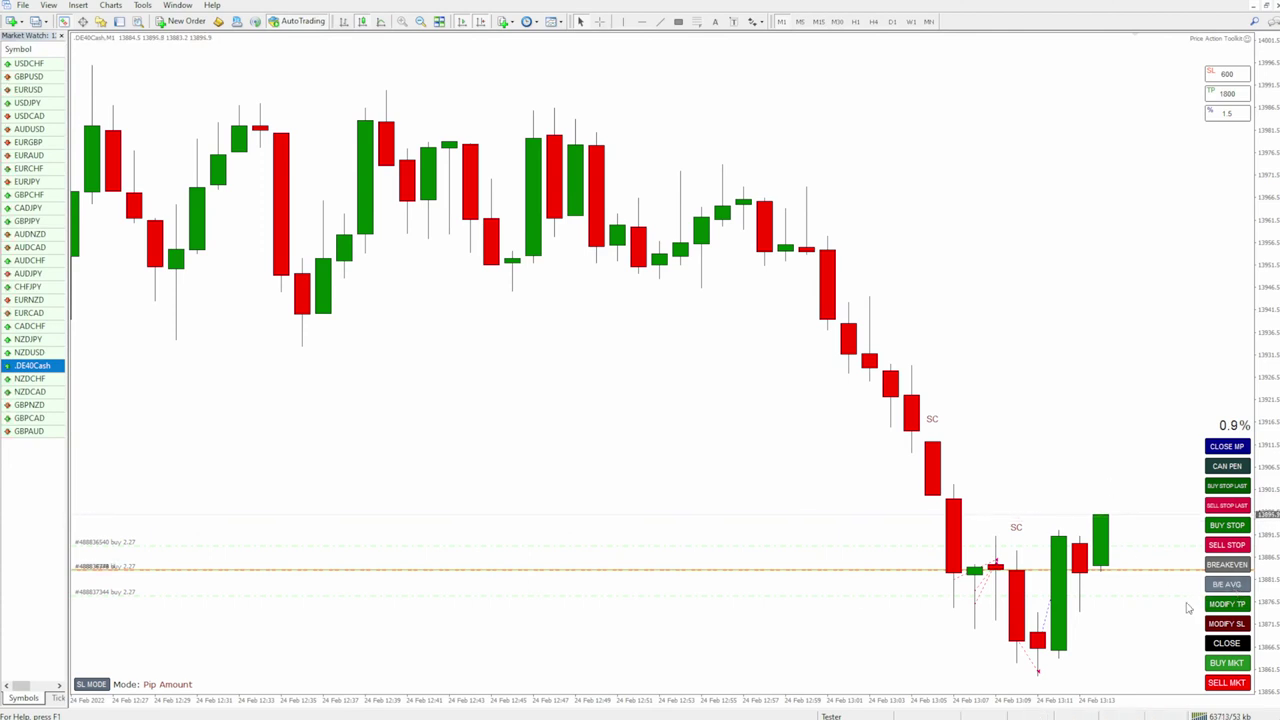
Apply the individual break-even to the three open buys and check their stop levels in the trade list.
left_click(119, 21)
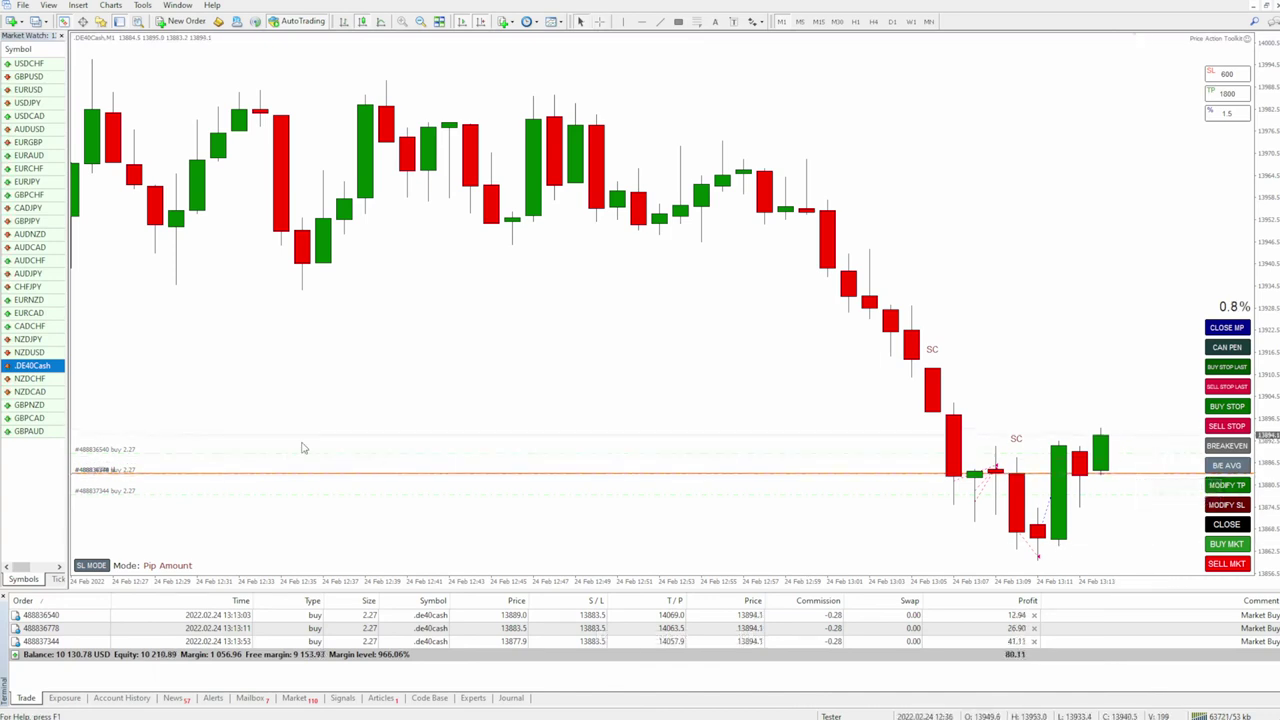
left_click(1228, 447)
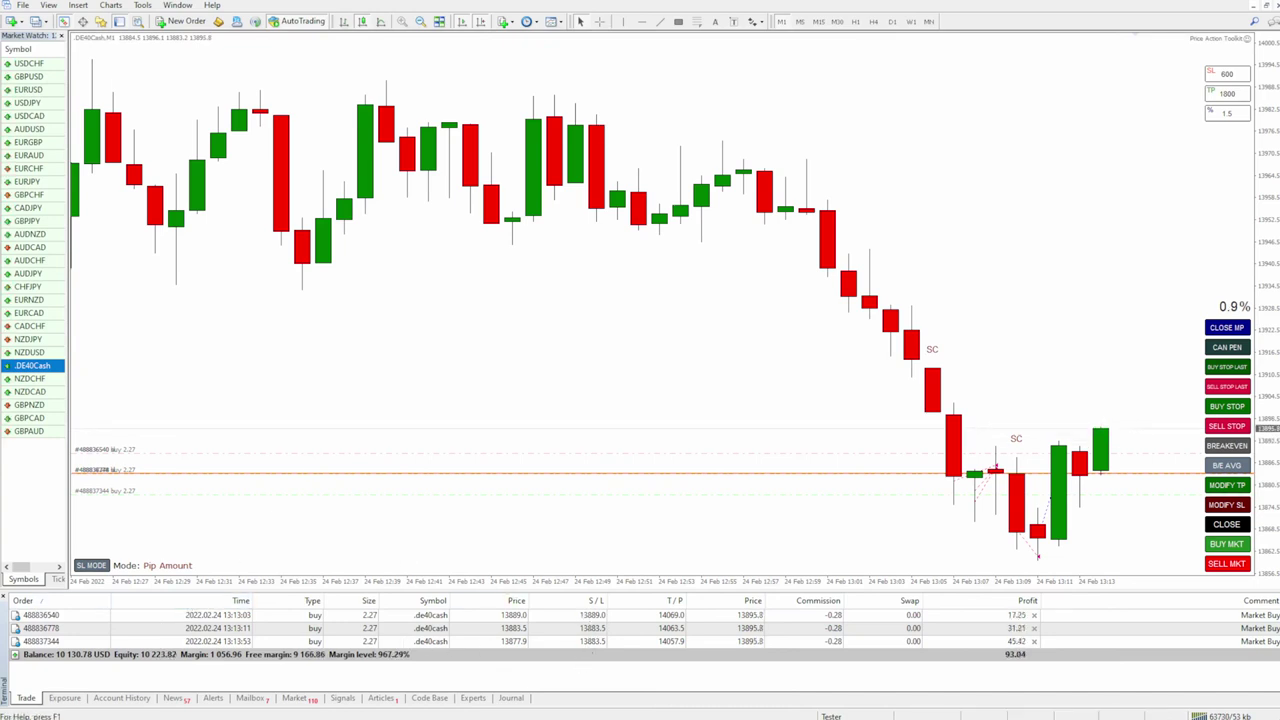
left_click(4, 597)
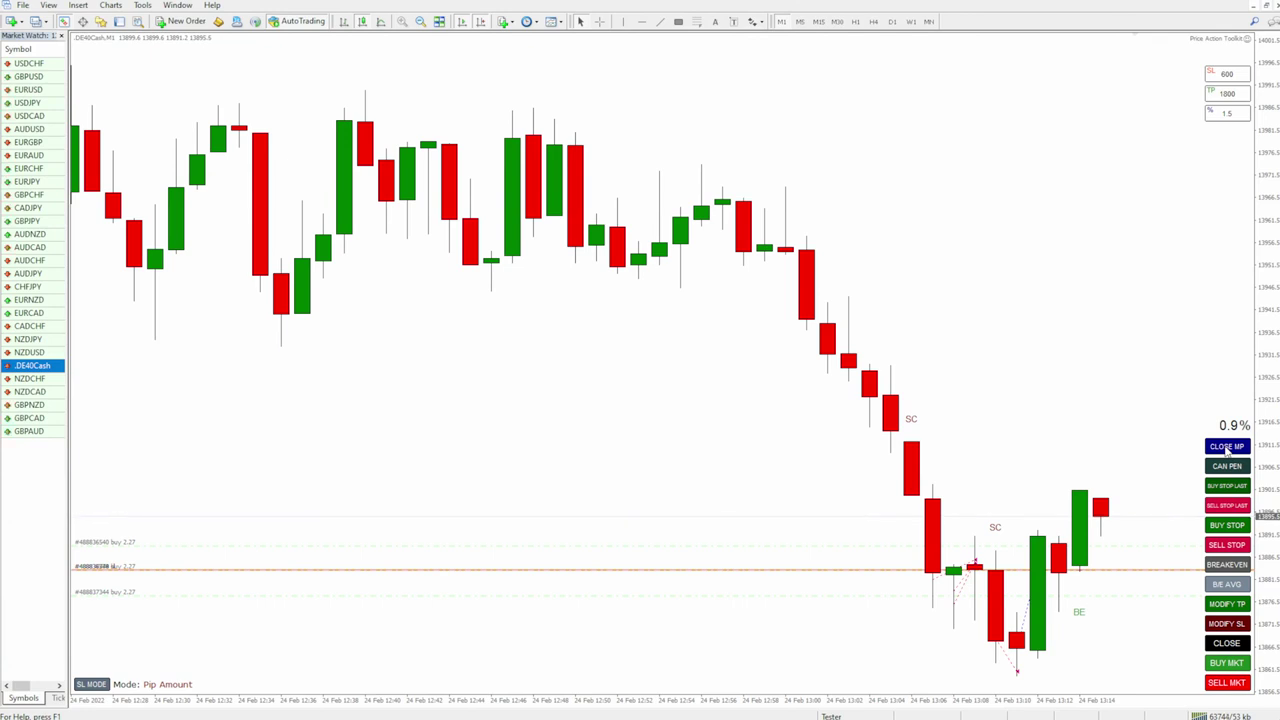
Close the two most profitable buys one at a time, applying average break-even after the first and plain break-even after the second.
left_click(1227, 447)
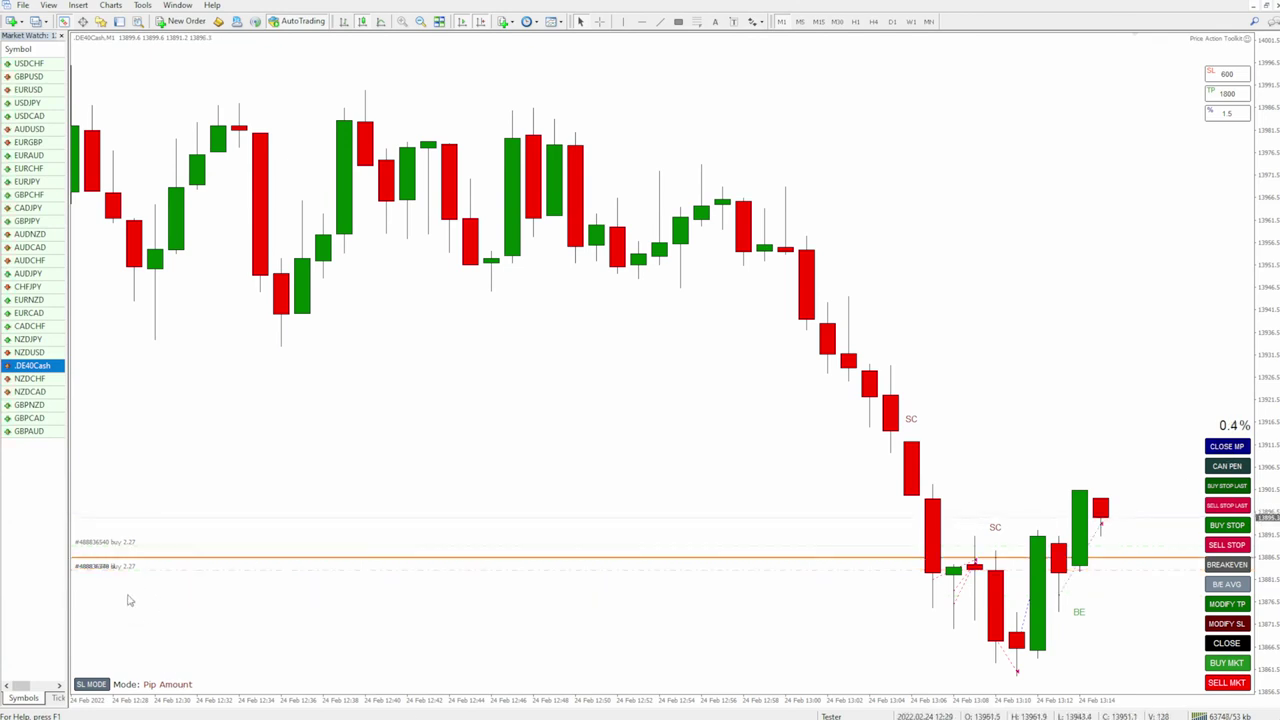
left_click(1228, 586)
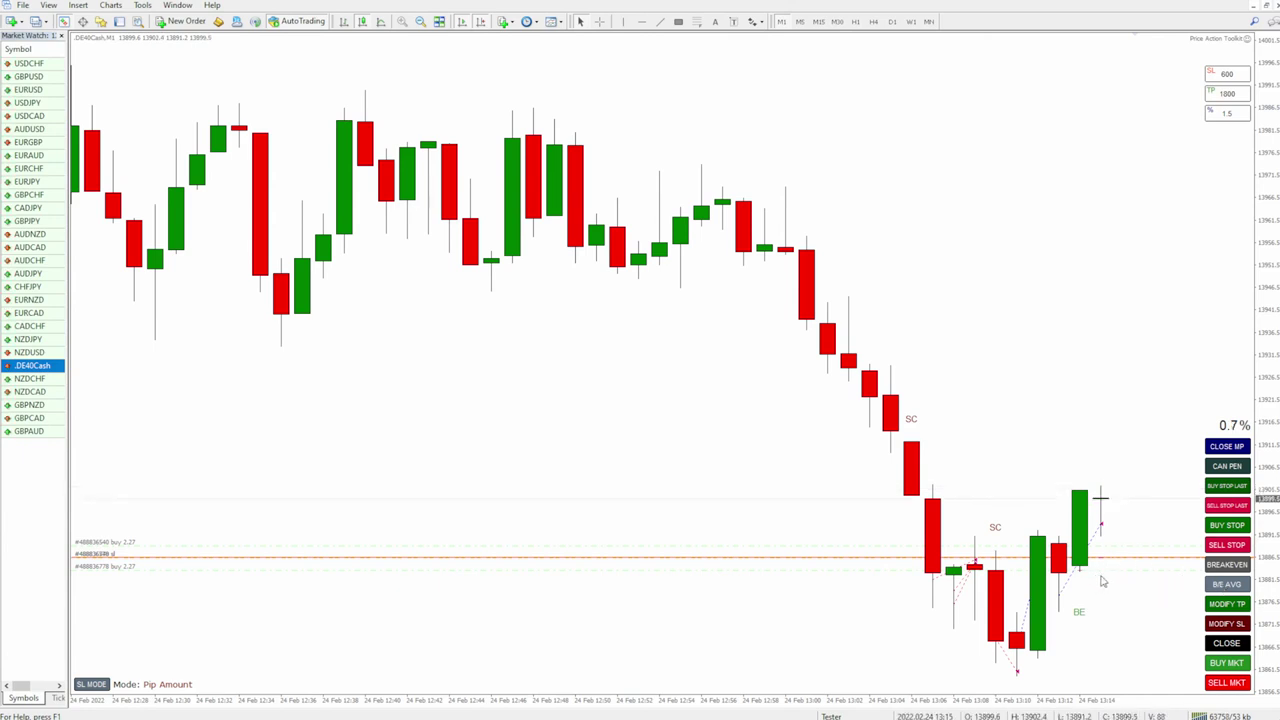
left_click(1228, 447)
left_click(1238, 566)
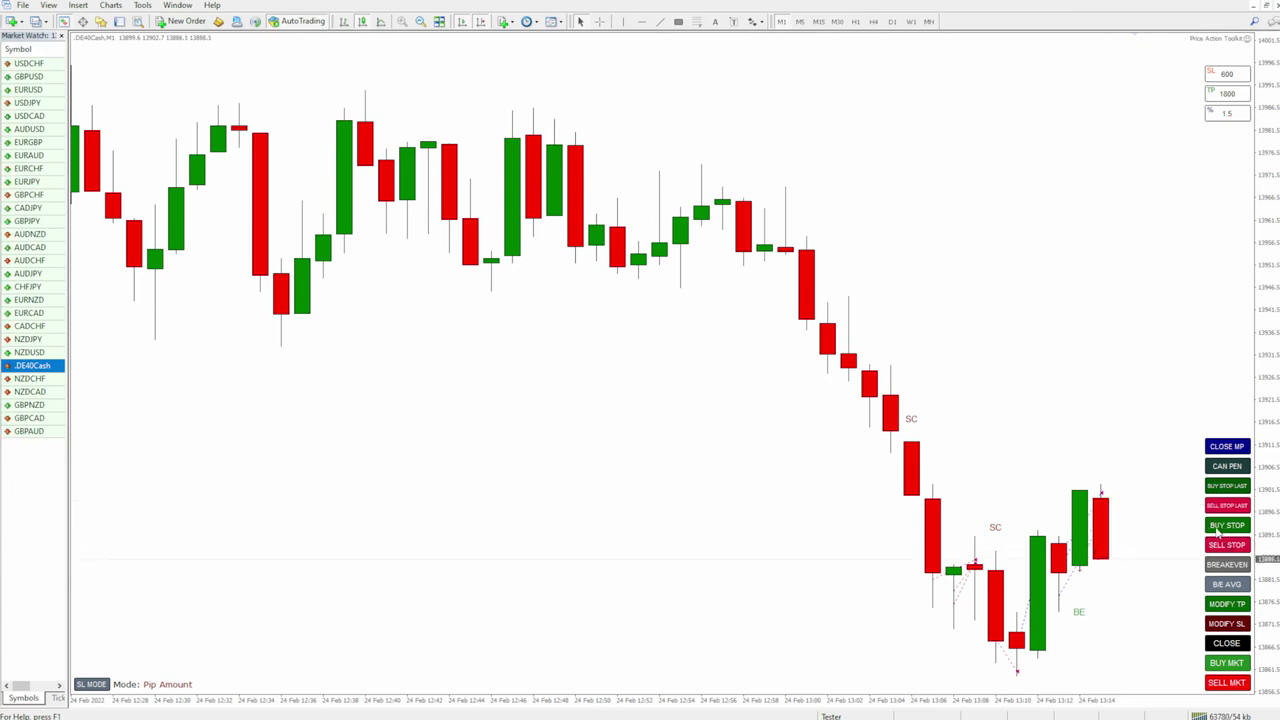
left_click(1104, 488)
left_click(1100, 560)
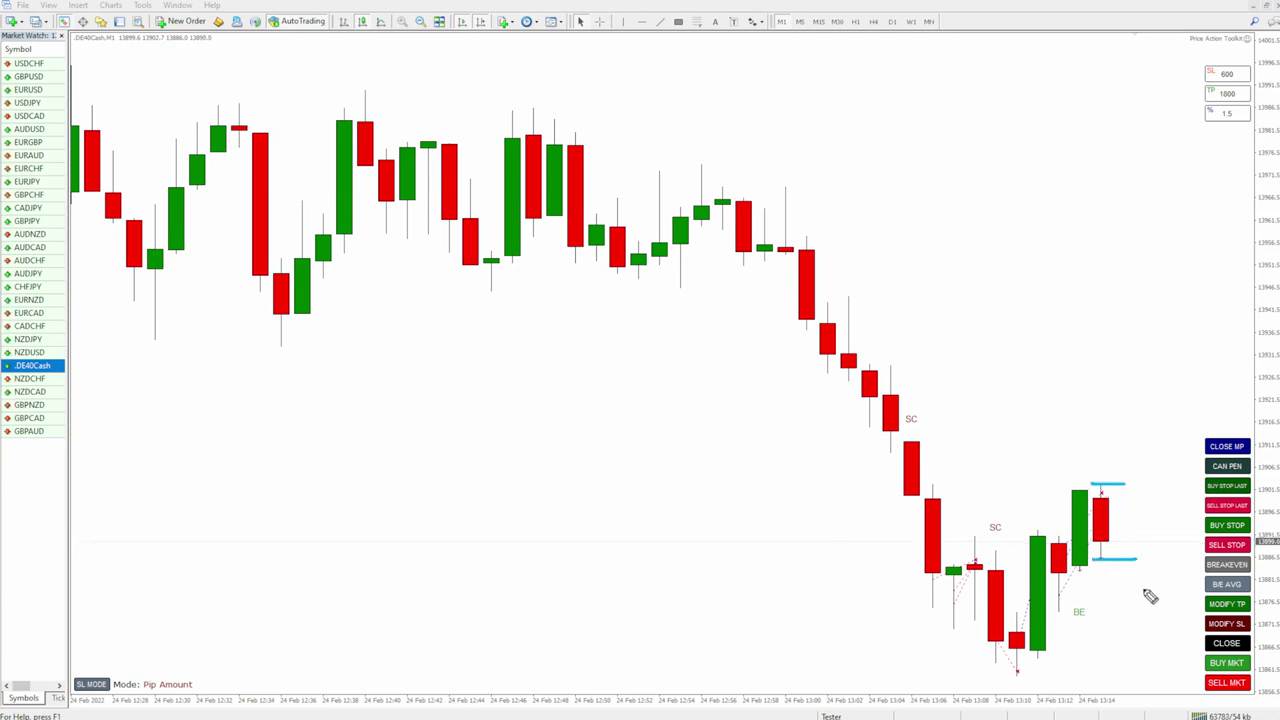
left_click(1192, 486)
left_click(1194, 512)
left_click(1072, 491)
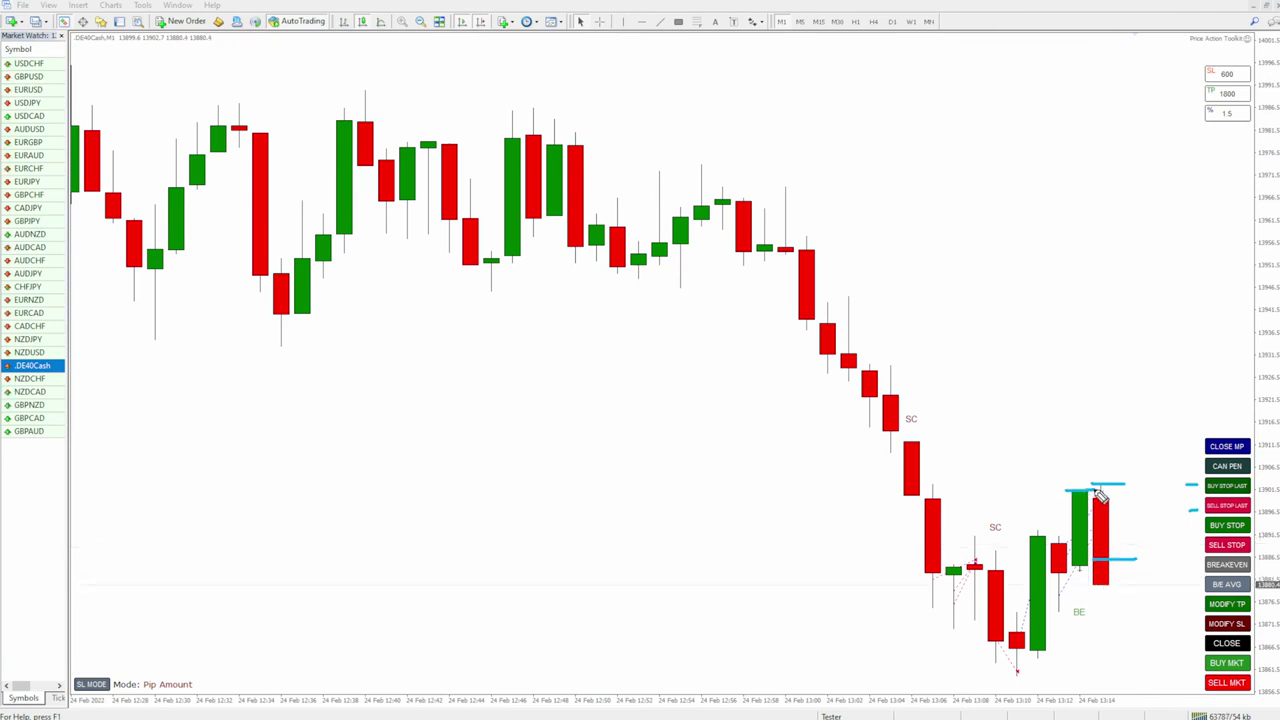
left_click(1078, 571)
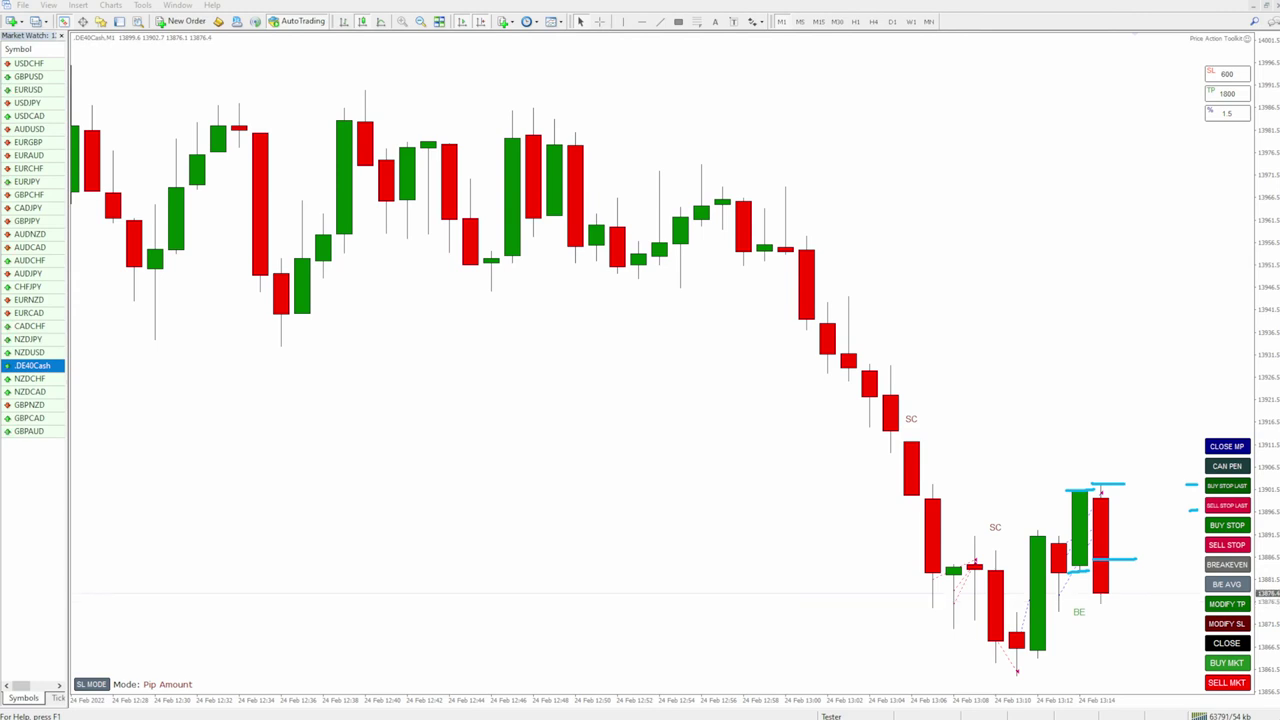
Place a buy stop above the current candle on each of two successive candles and cancel both pending orders.
left_click(1227, 525)
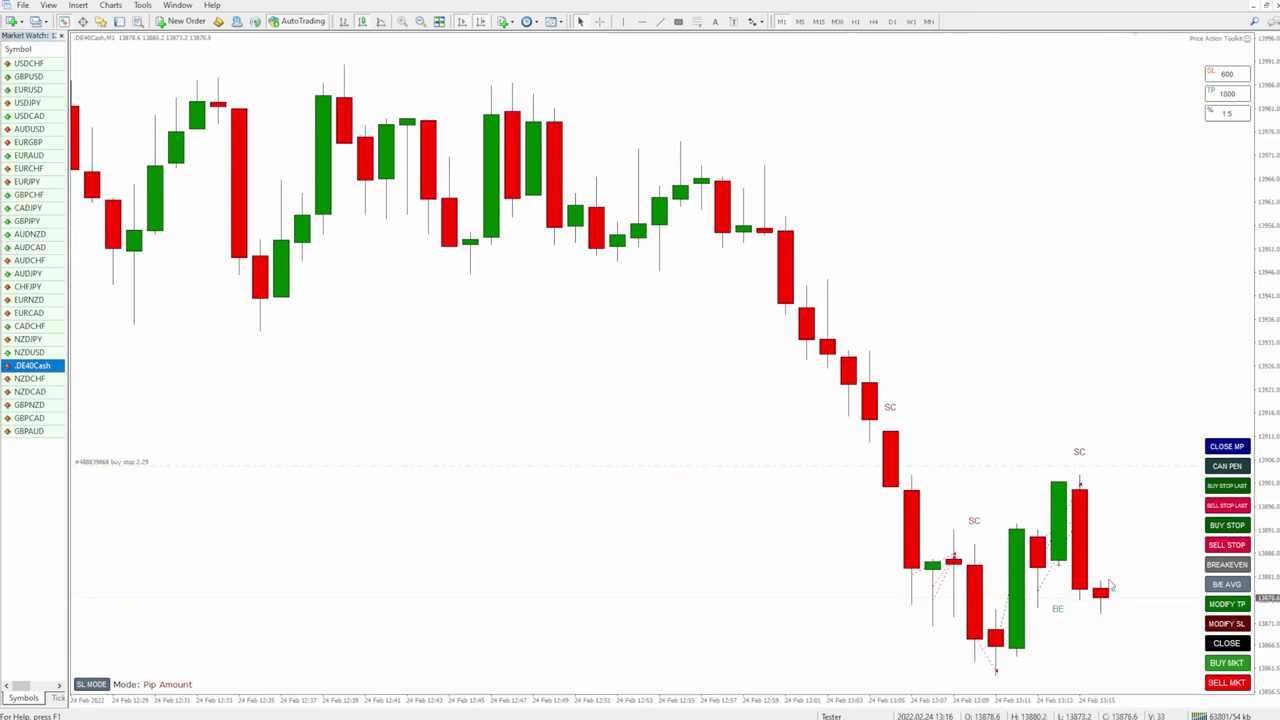
left_click(1225, 526)
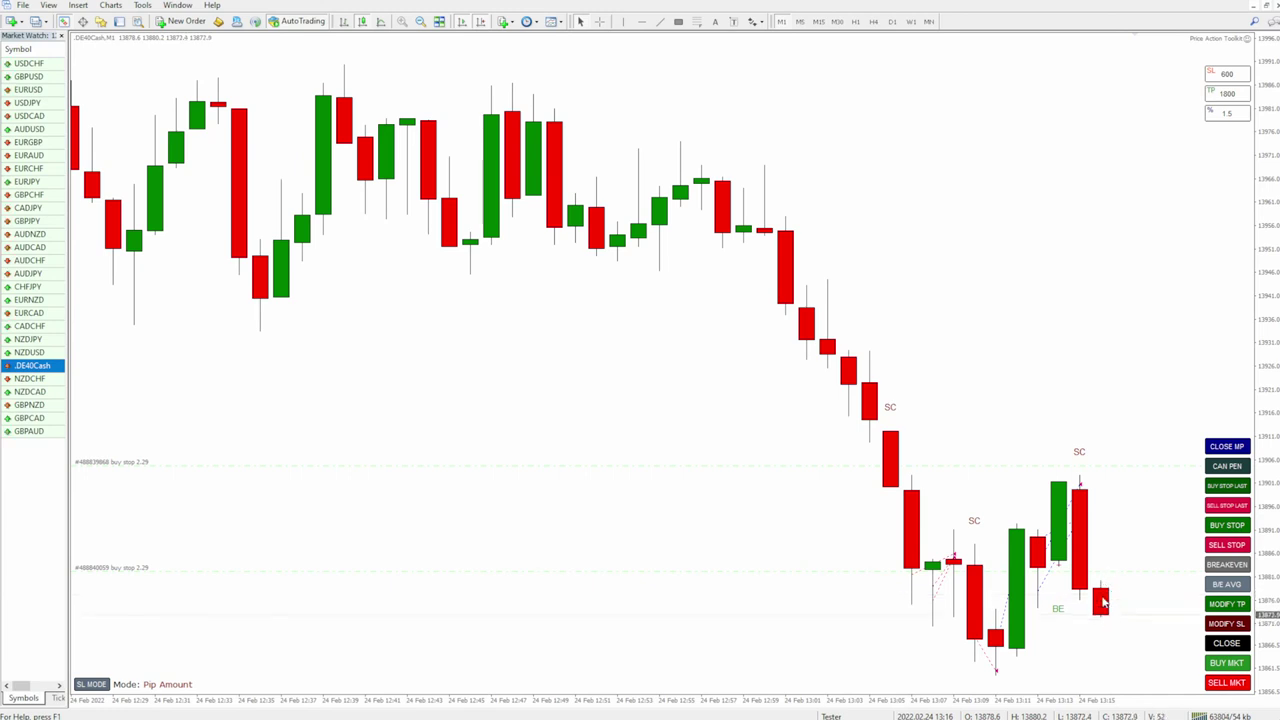
left_click(1225, 468)
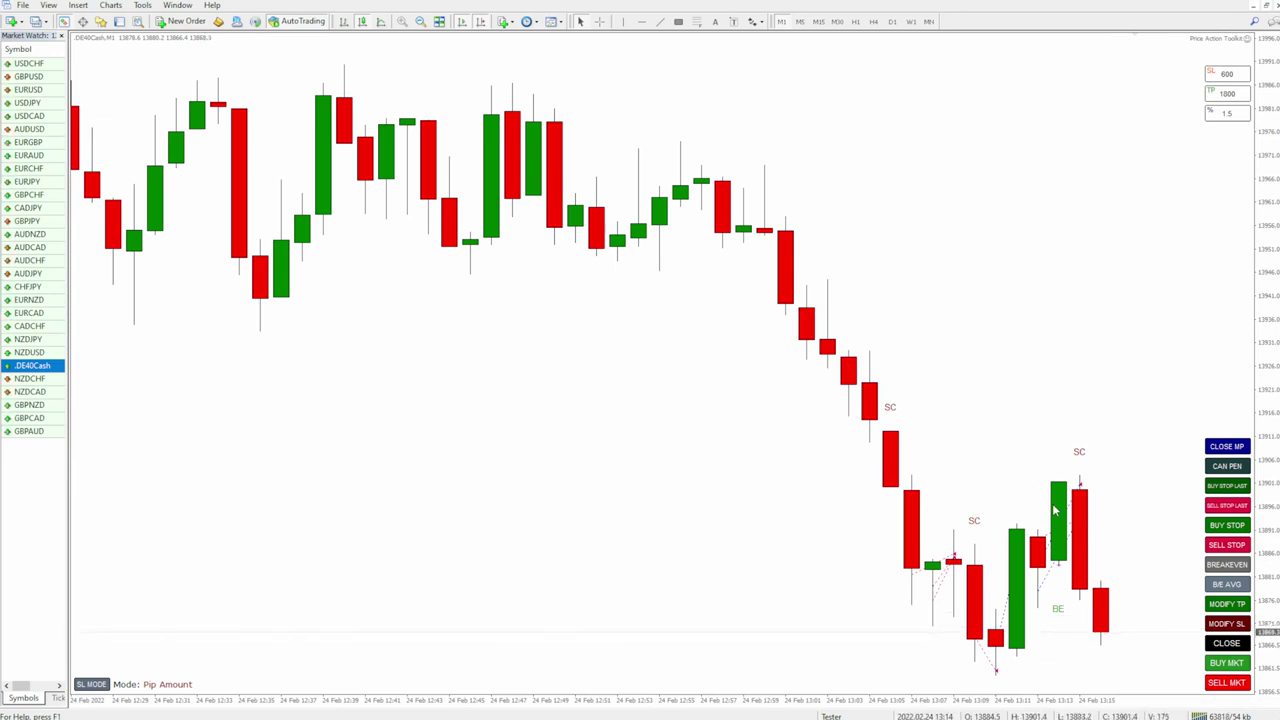
Place a buy stop order above the high of the last closed candle on the M1 chart.
left_click(1227, 486)
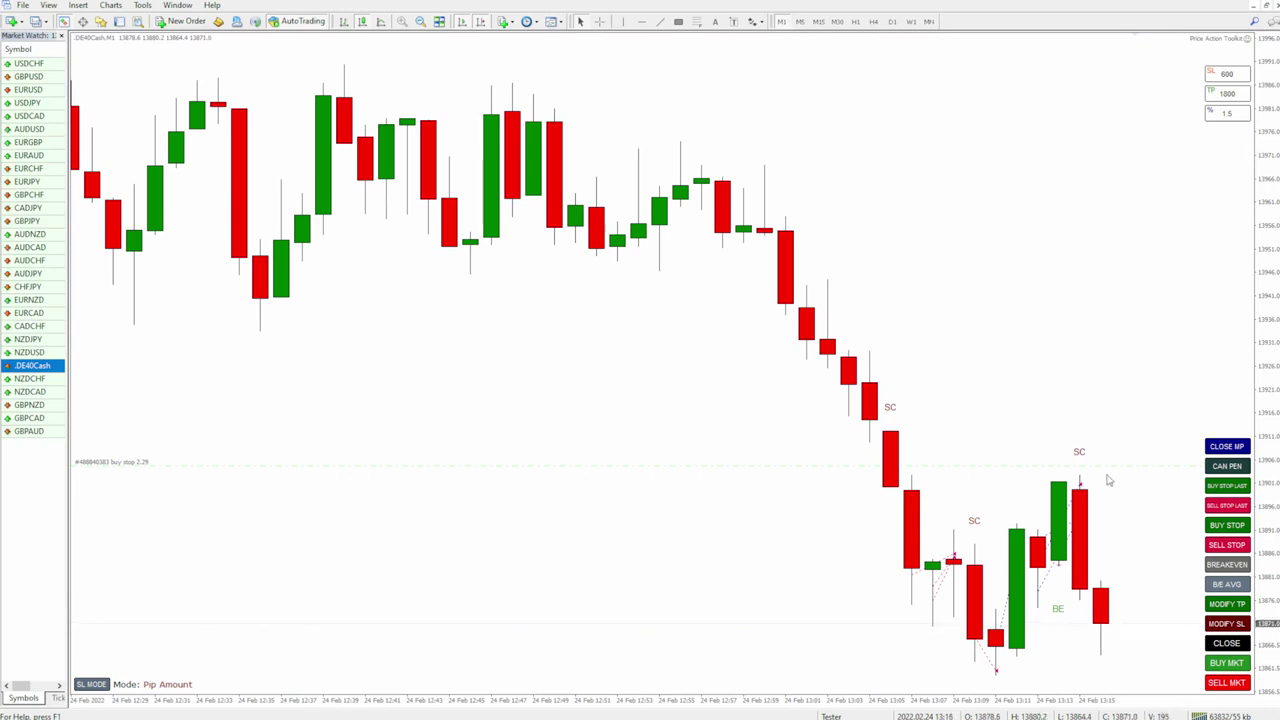
mouse_move(1100, 639)
left_mouse_down()
mouse_move(1157, 499)
mouse_move(1262, 505)
mouse_move(1195, 508)
mouse_move(1245, 522)
left_mouse_up()
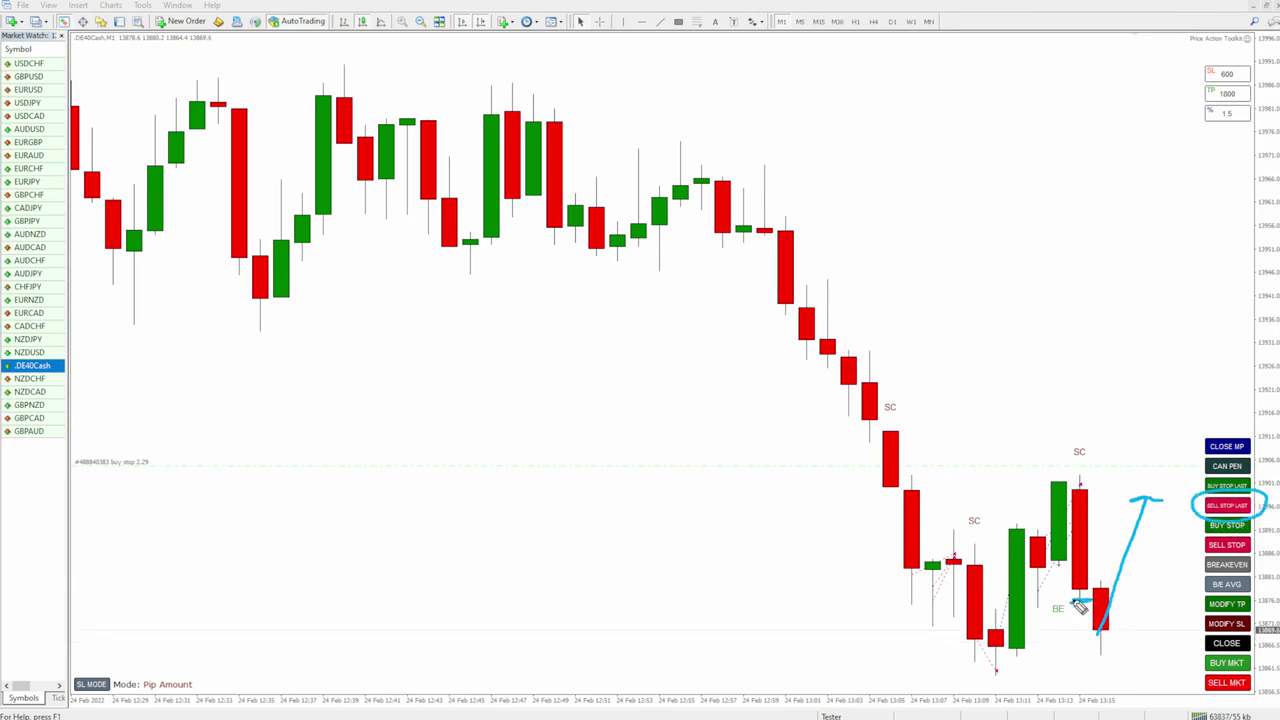
key("Escape")
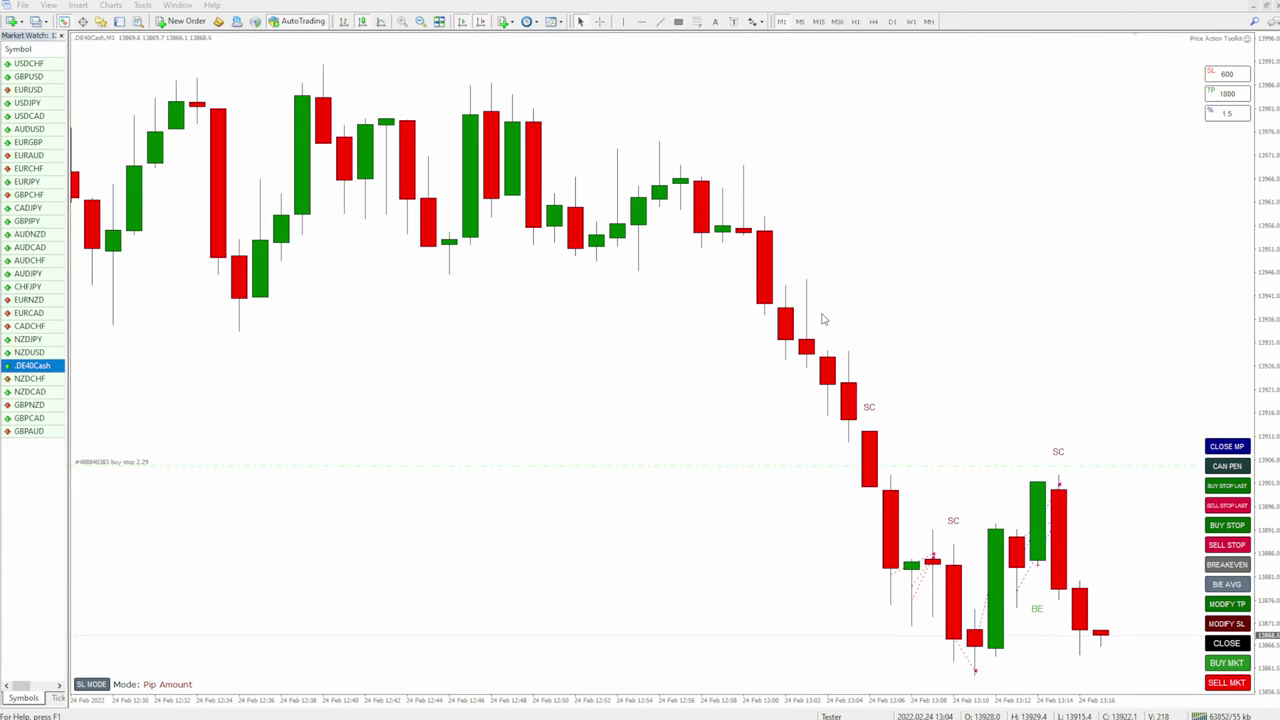
Switch the chart to the M5 timeframe and place a sell stop order below the last closed candle's low.
left_click(799, 21)
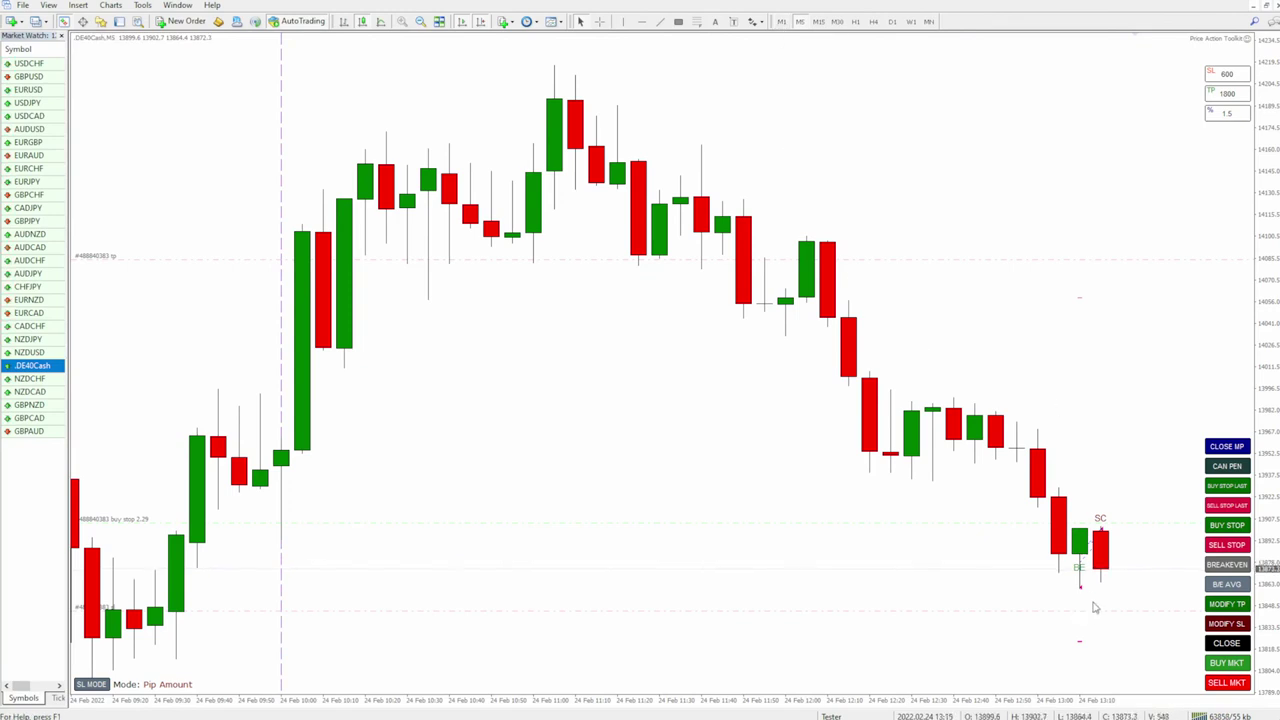
left_click(1226, 506)
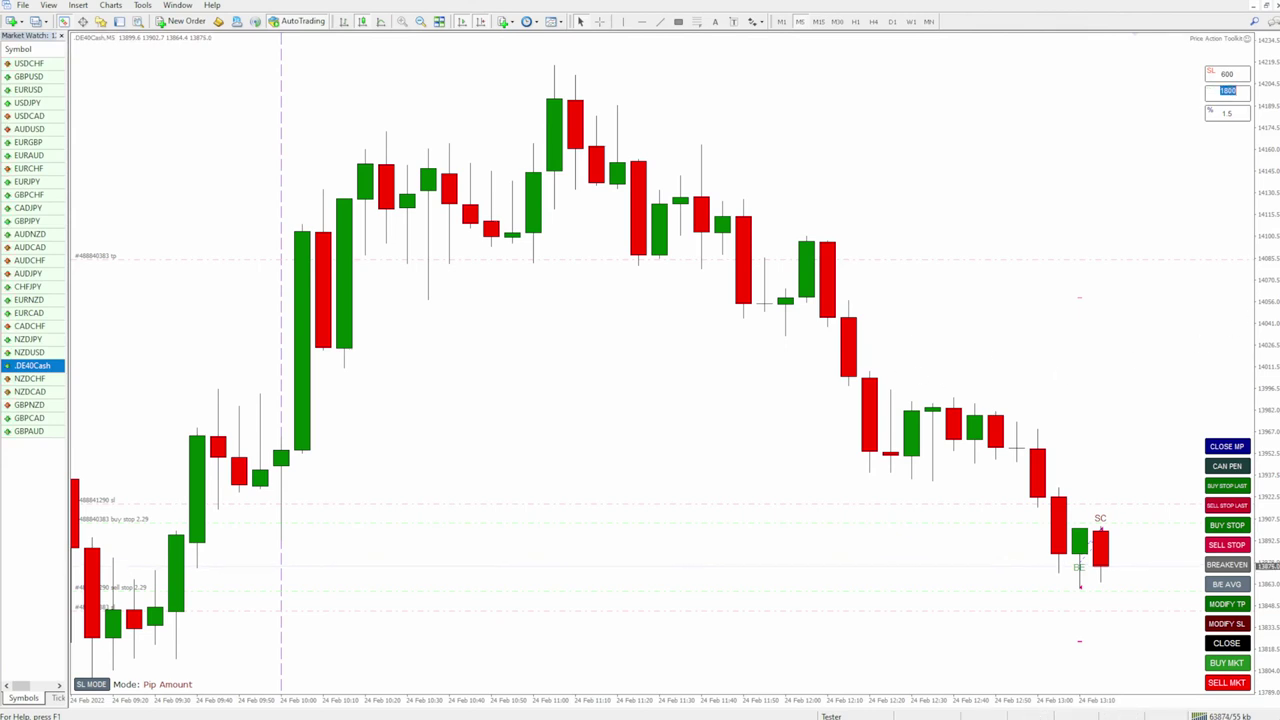
left_click_drag(773, 336, 1278, 331)
mouse_move(656, 172)
left_mouse_down()
mouse_move(778, 306)
mouse_move(876, 462)
mouse_move(952, 315)
mouse_move(1140, 566)
mouse_move(1165, 462)
left_mouse_up()
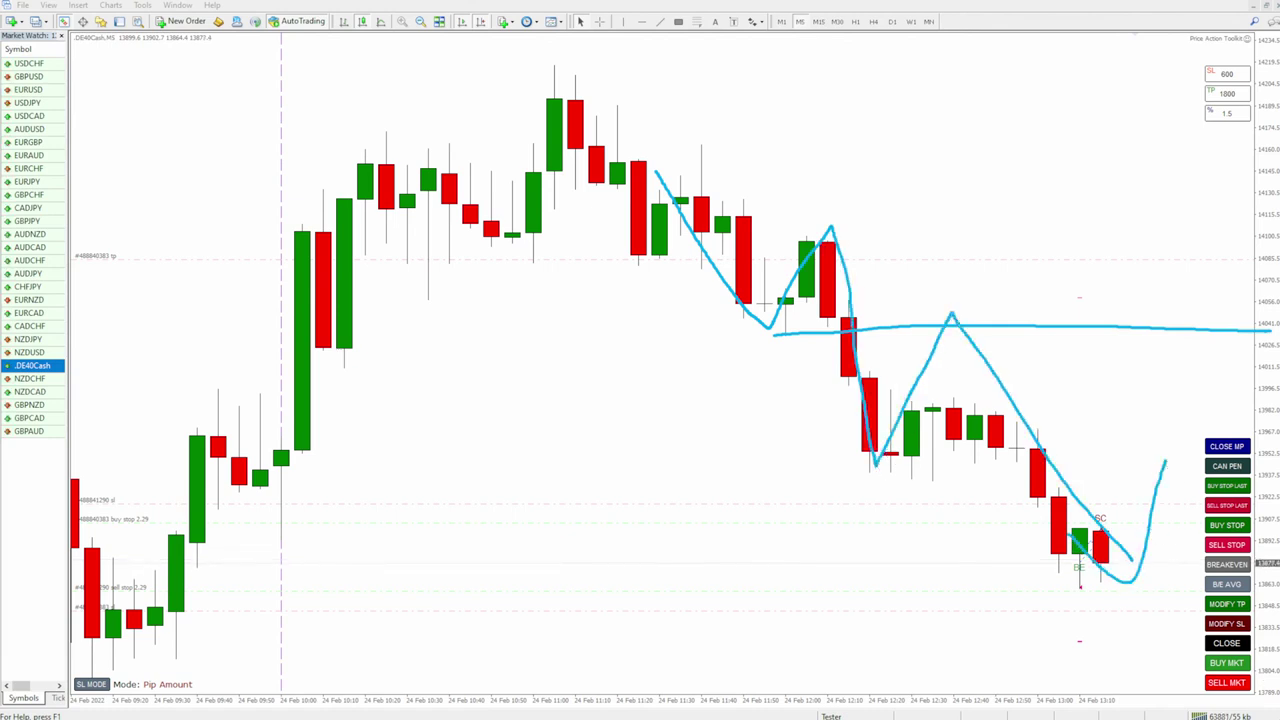
key("Escape")
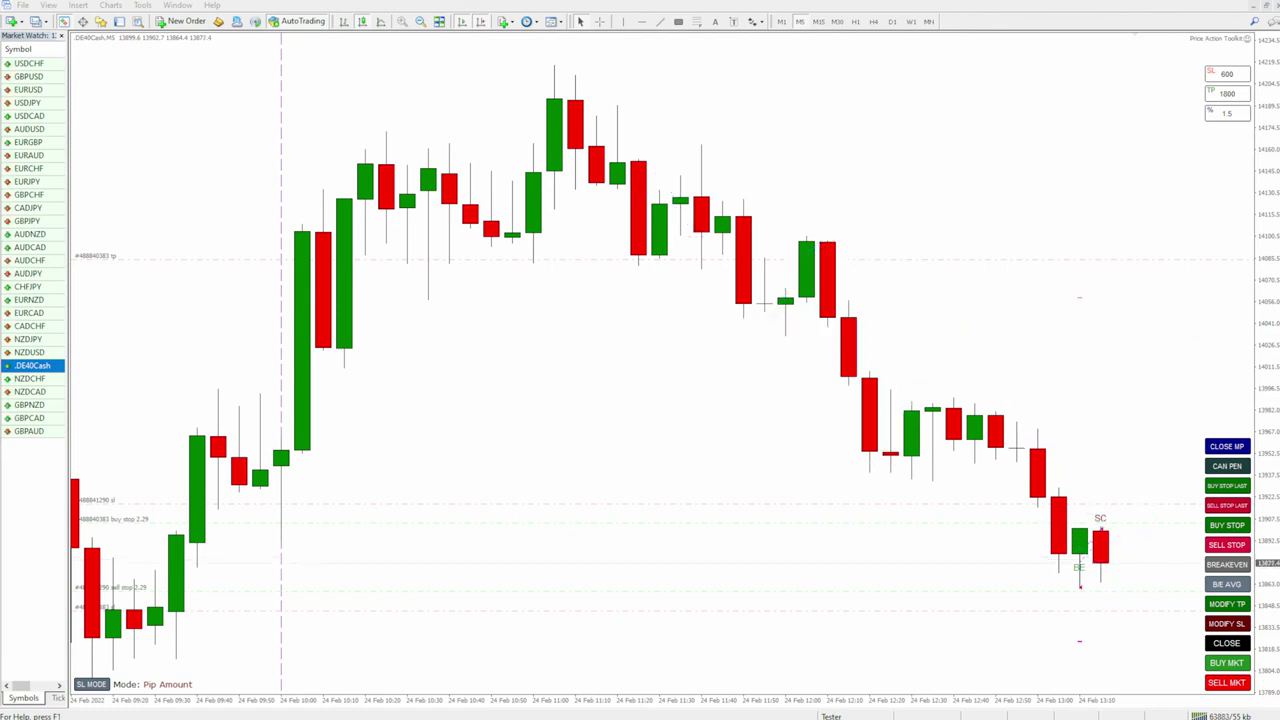
Measure the distance from the buy stop level up to the earlier swing low and open a market buy with a 1200-point take profit.
middle_click(1127, 525)
left_click_drag(1127, 525, 790, 348)
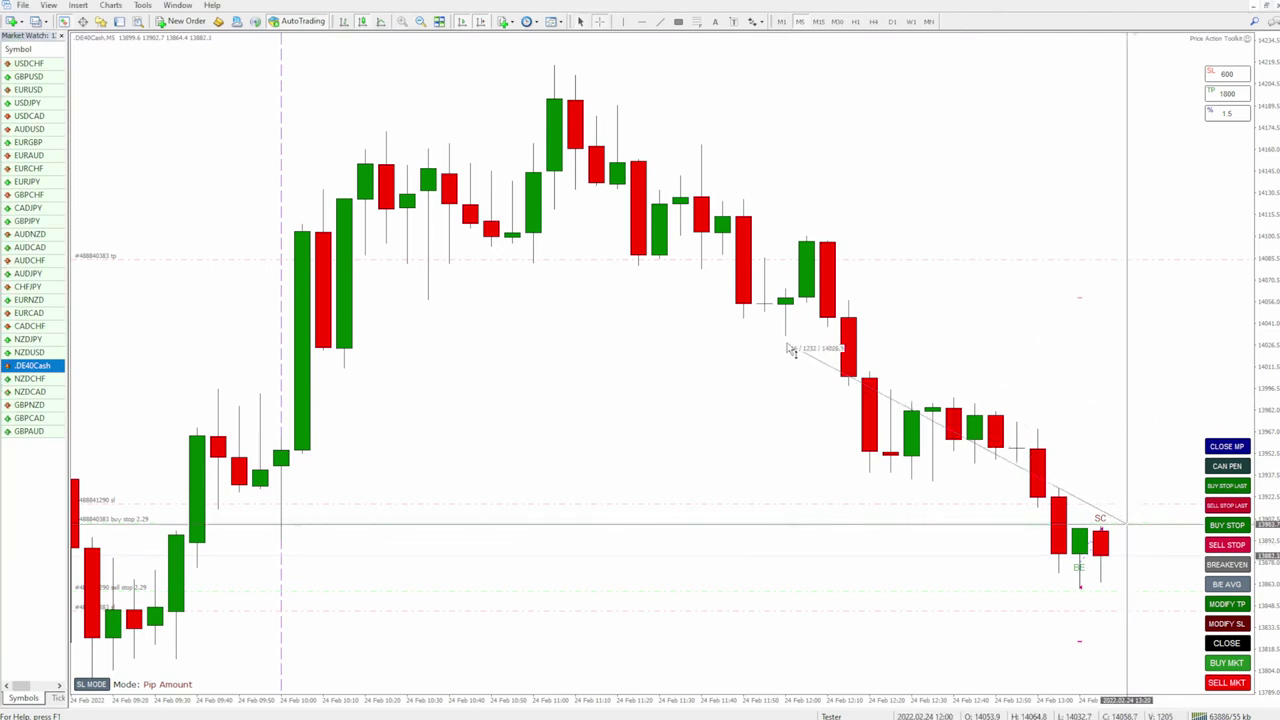
double_click(1227, 93)
type("1200")
key("Return")
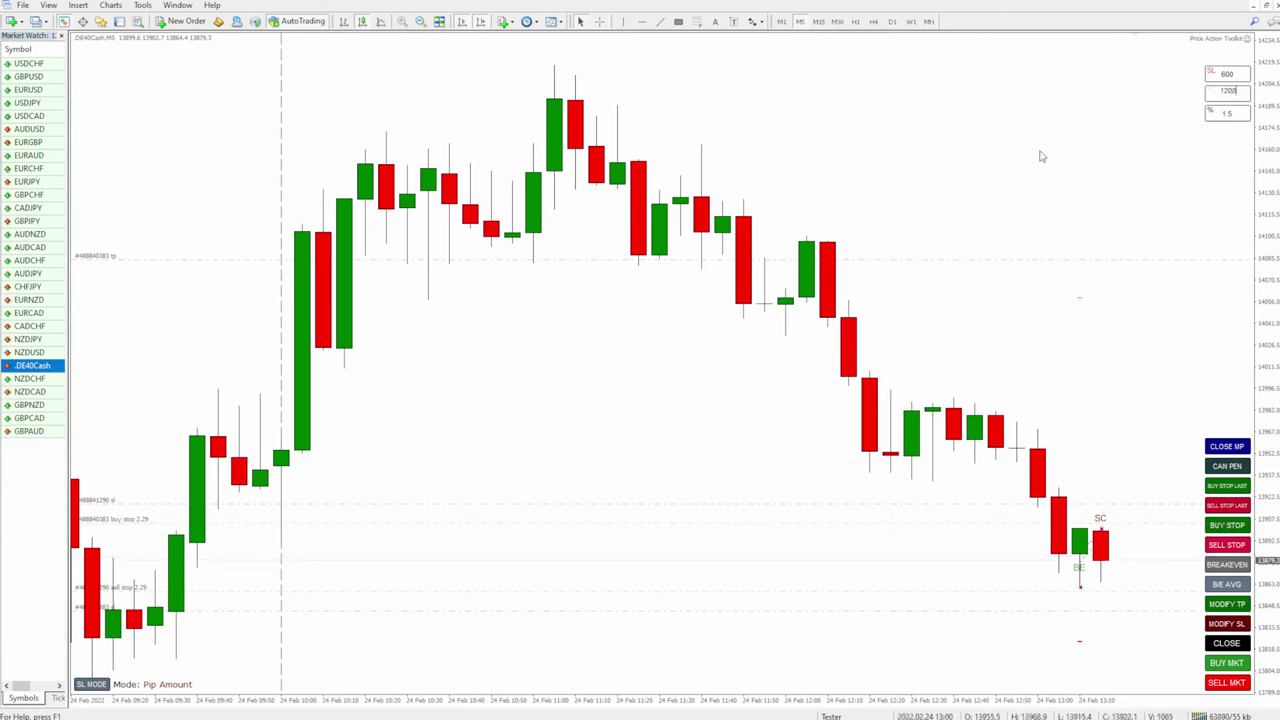
left_click(1230, 605)
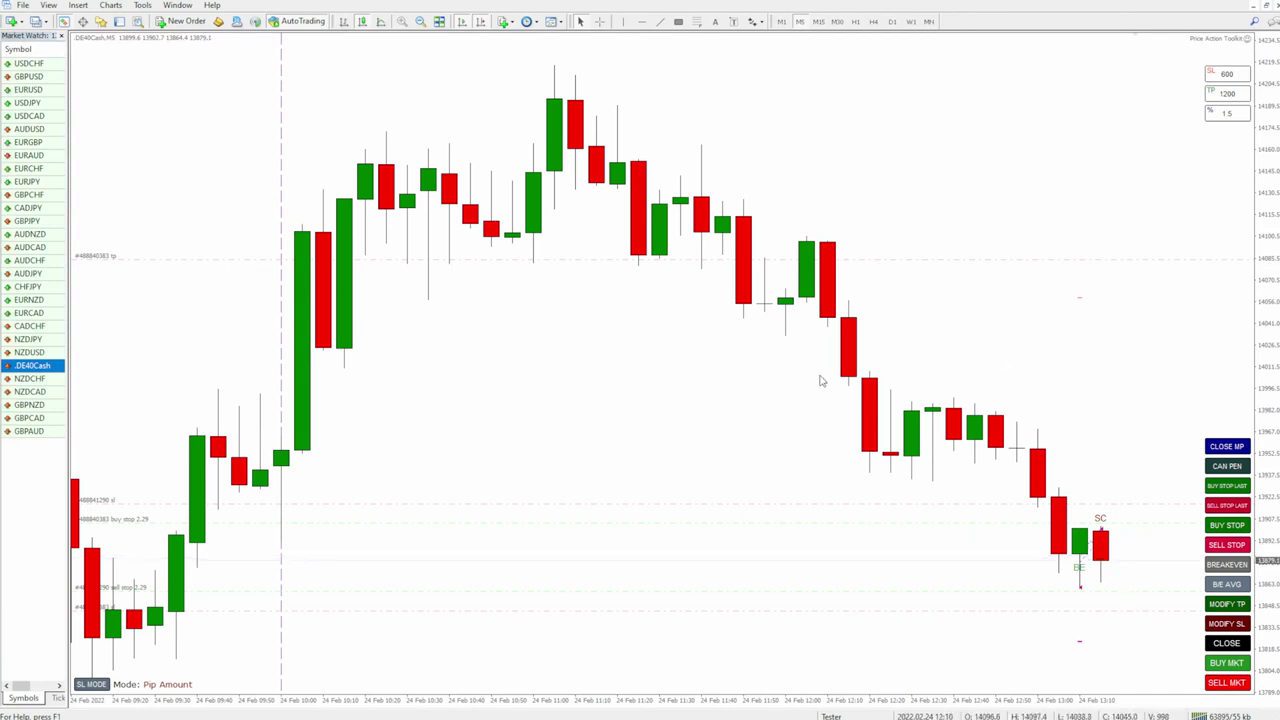
left_click(1230, 664)
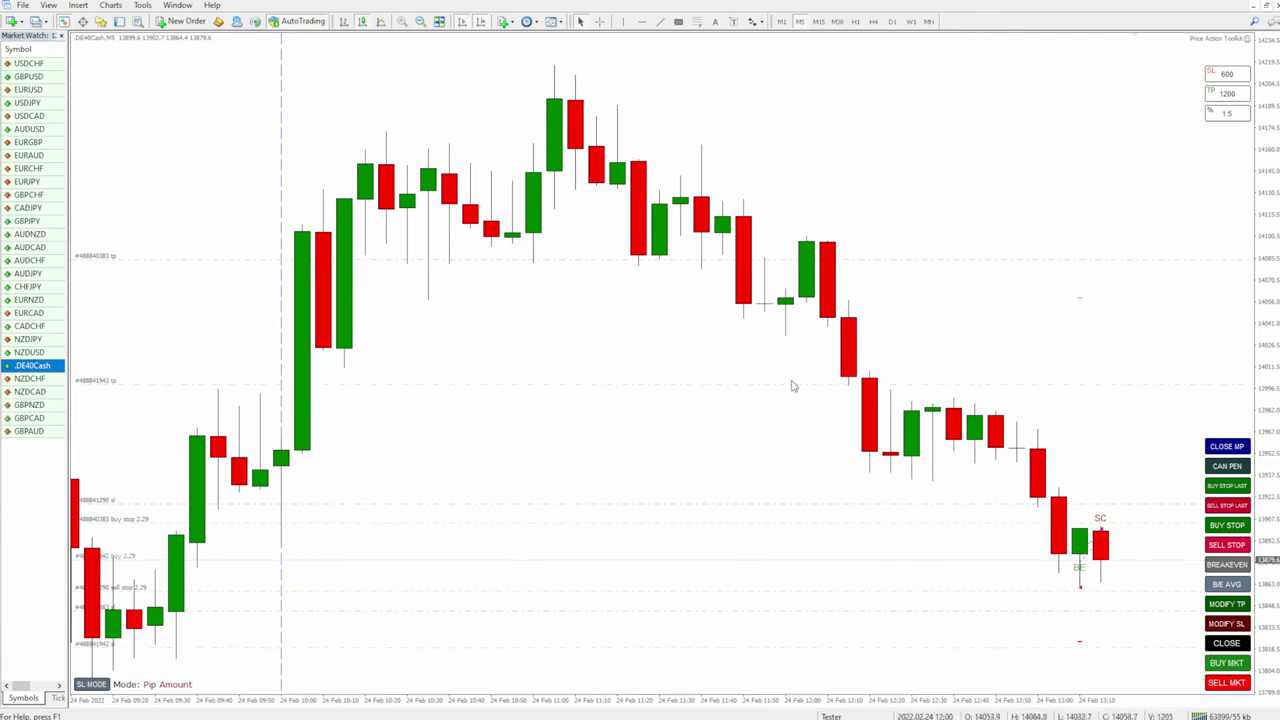
Modify the open buy's take profit to 1300 points and close the position.
double_click(1228, 92)
type("1300")
key("Return")
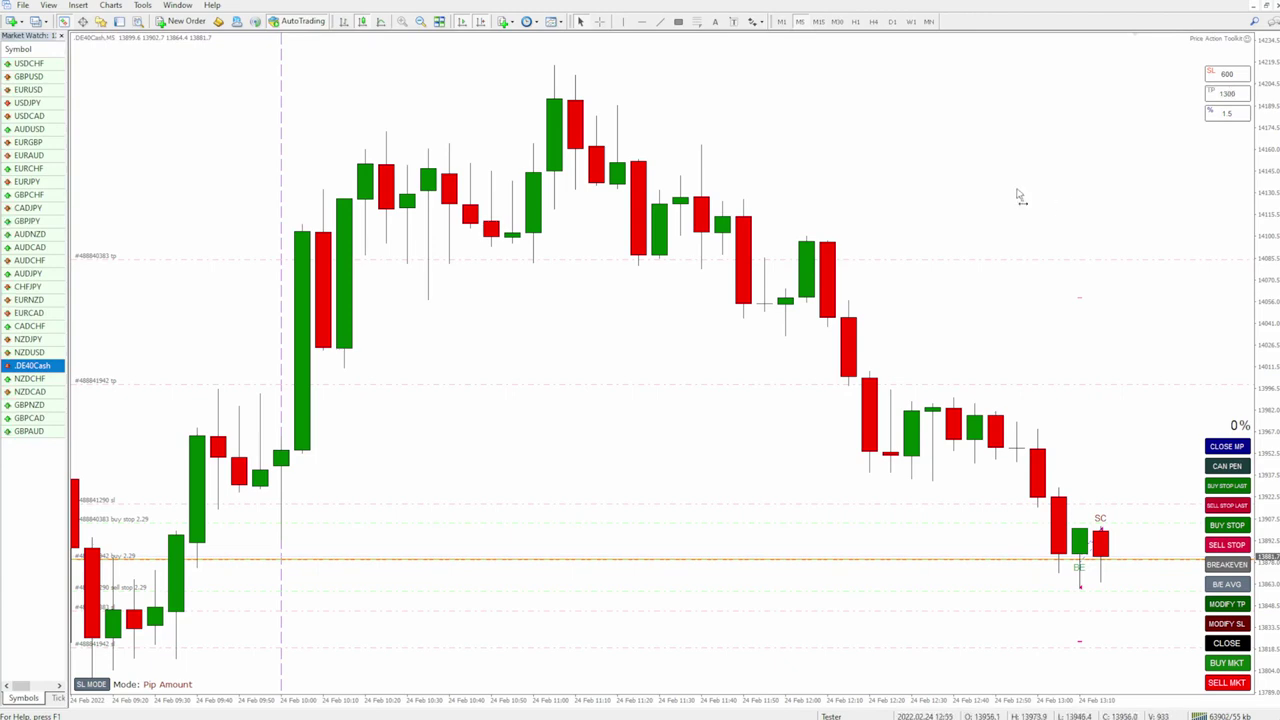
left_click(1228, 605)
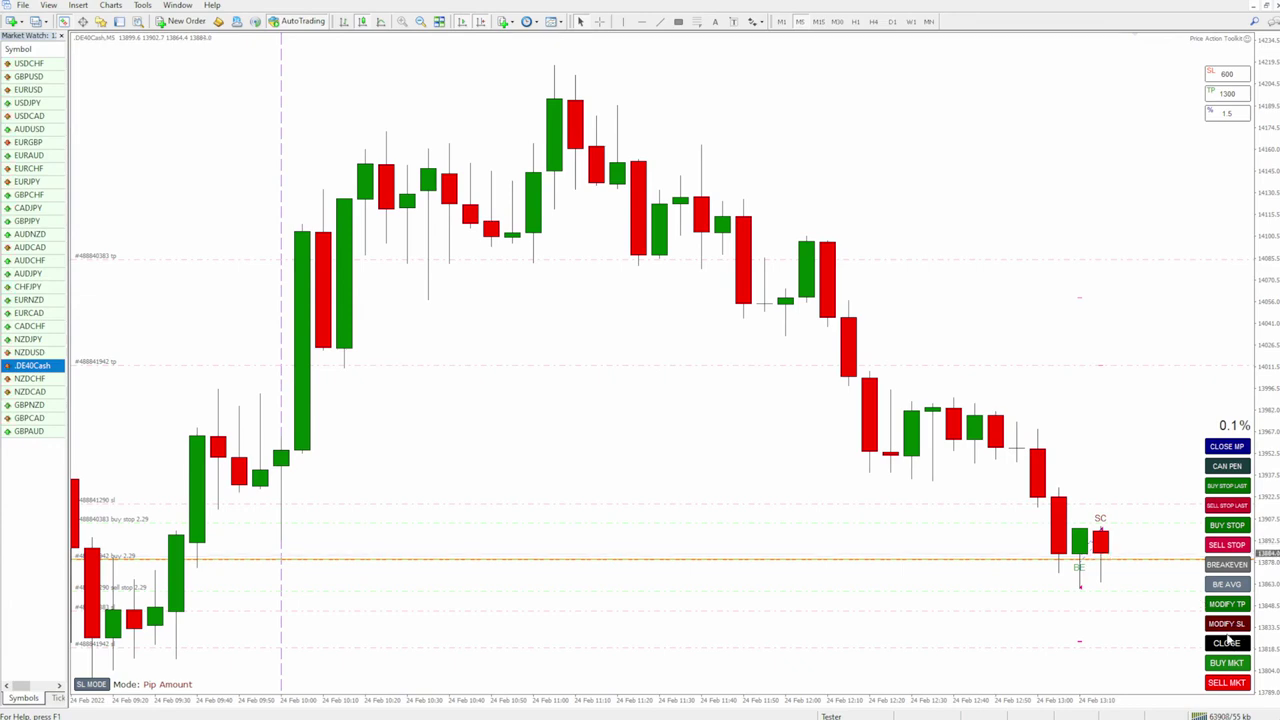
left_click(1225, 645)
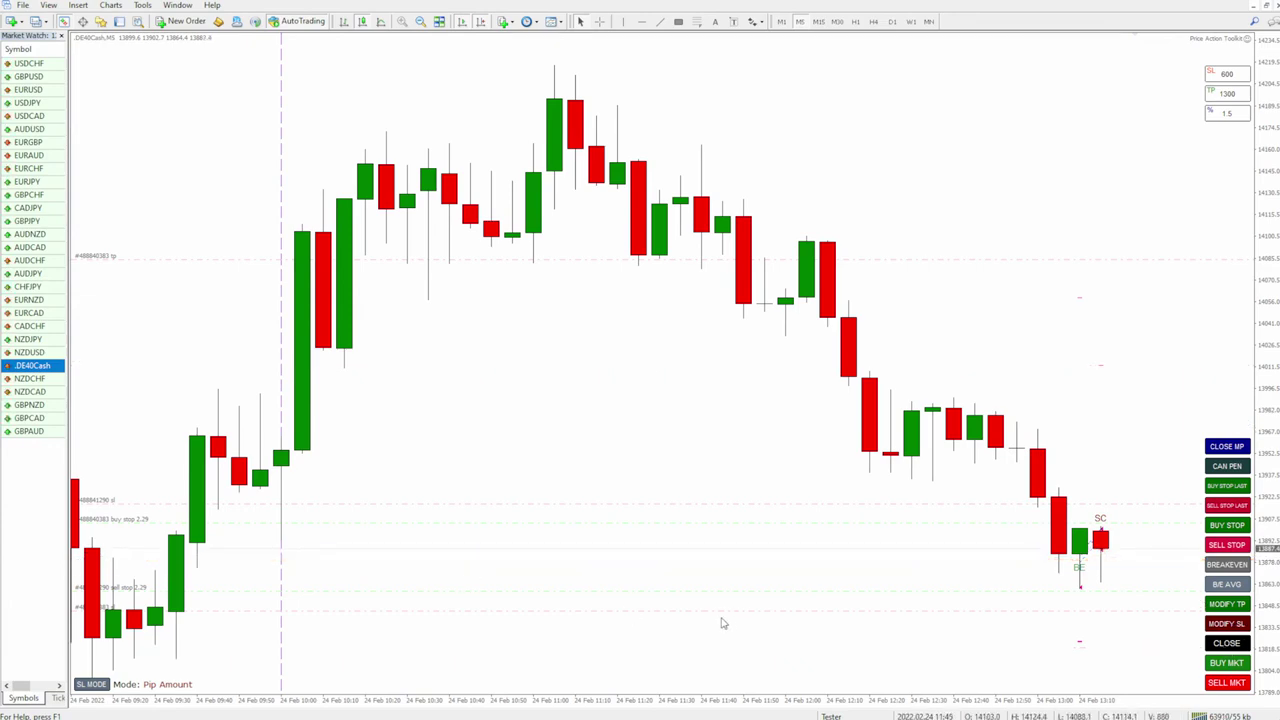
Review the pending orders and the account history, and cancel all pending orders.
left_click(119, 21)
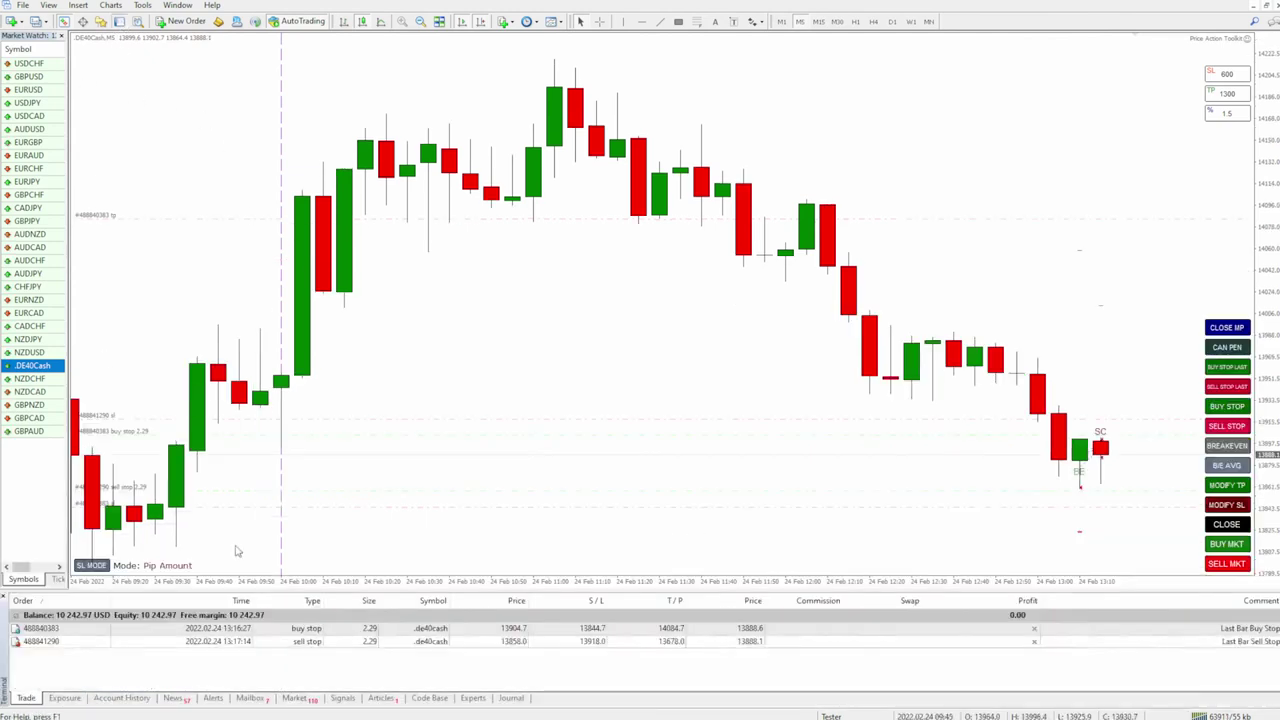
left_click(122, 698)
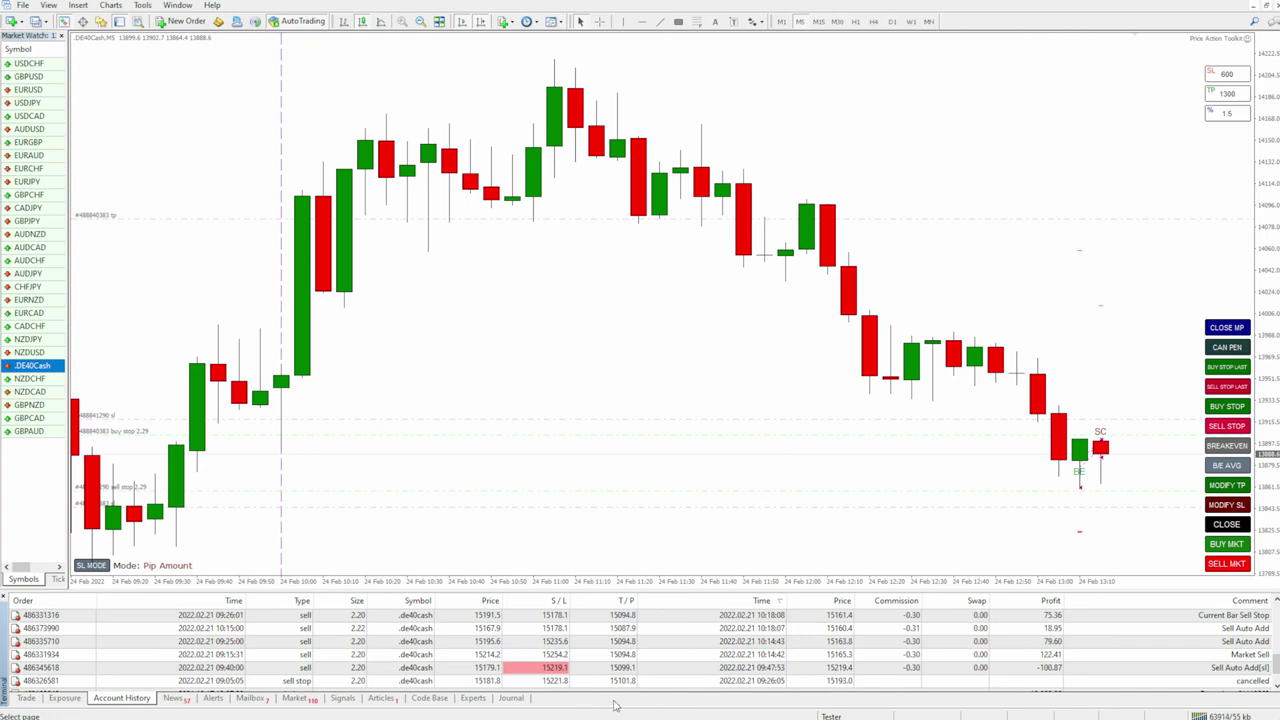
left_click(26, 698)
left_click(5, 601)
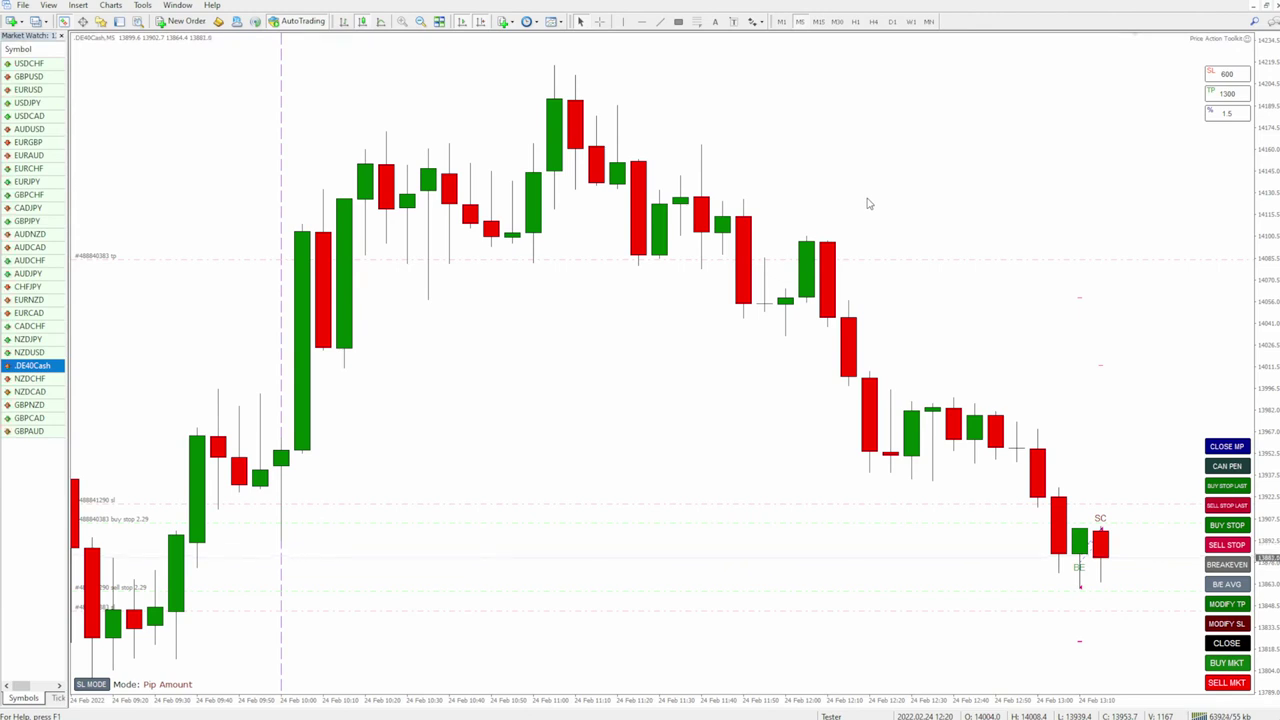
left_click(1226, 467)
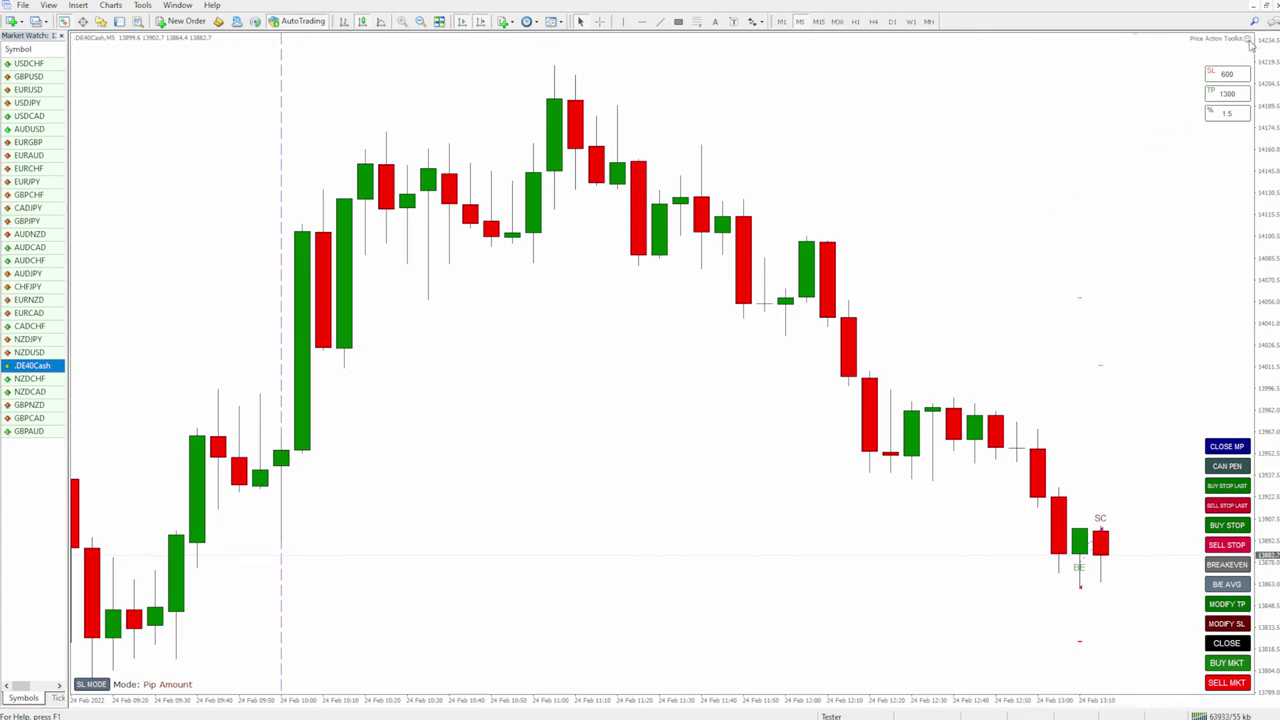
Set Show Trading Buttons to false in the Price Action Toolkit expert's inputs.
key("F7")
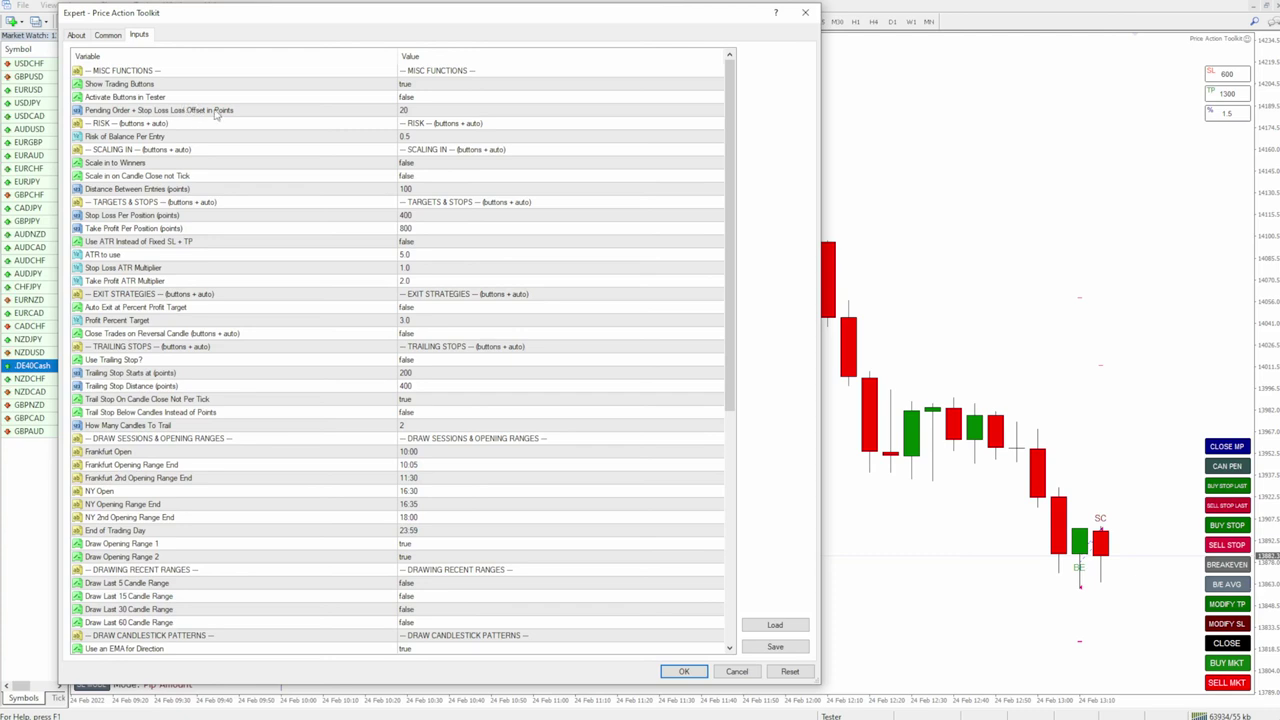
left_click(116, 112)
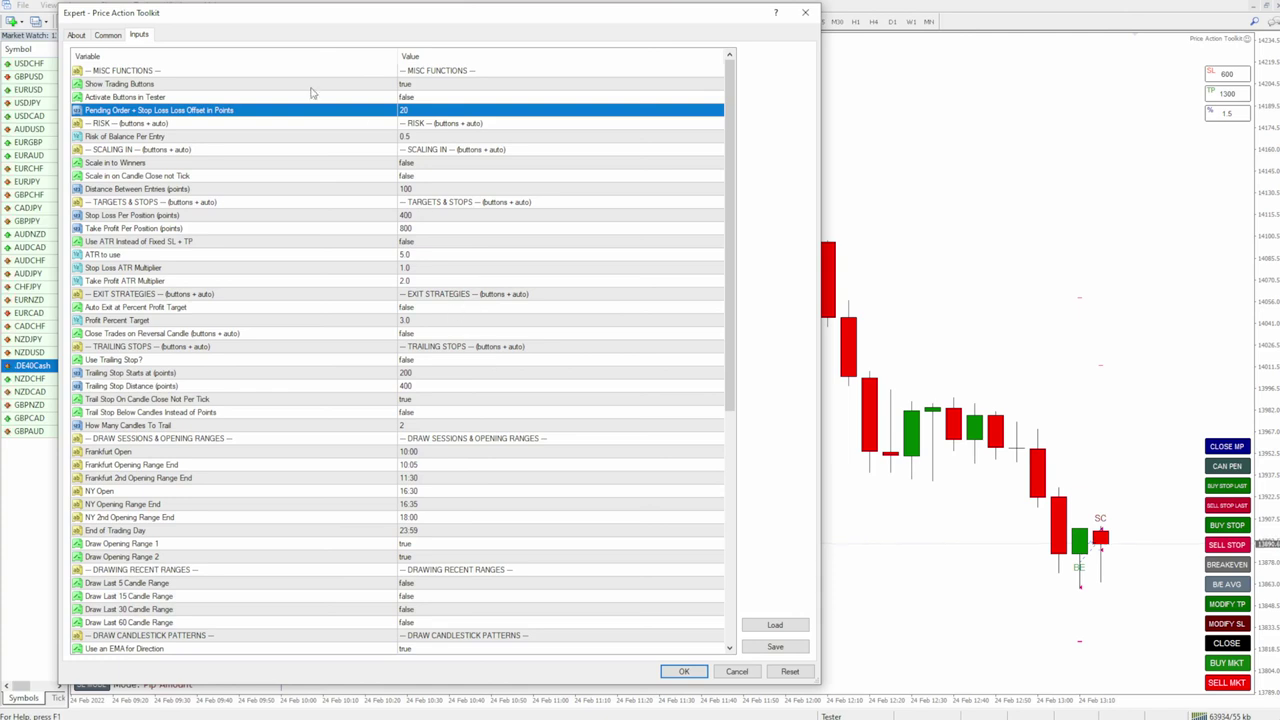
left_click(200, 84)
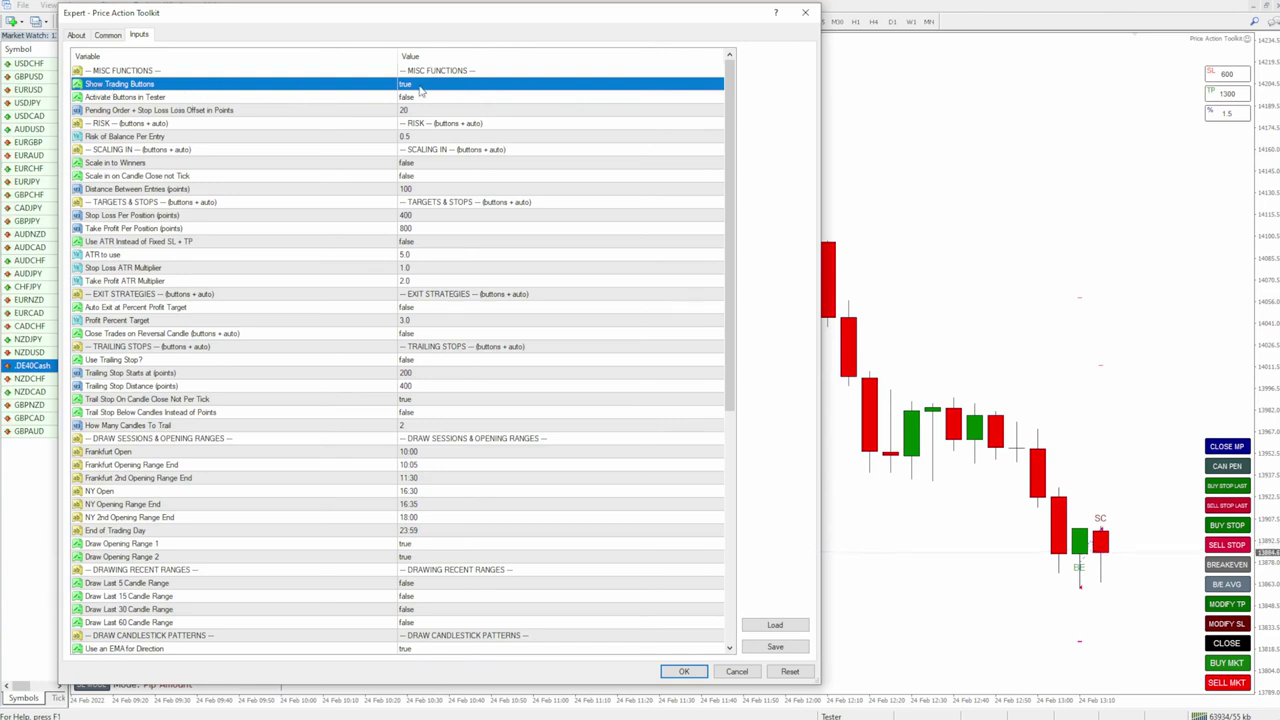
left_click(420, 90)
left_click(418, 108)
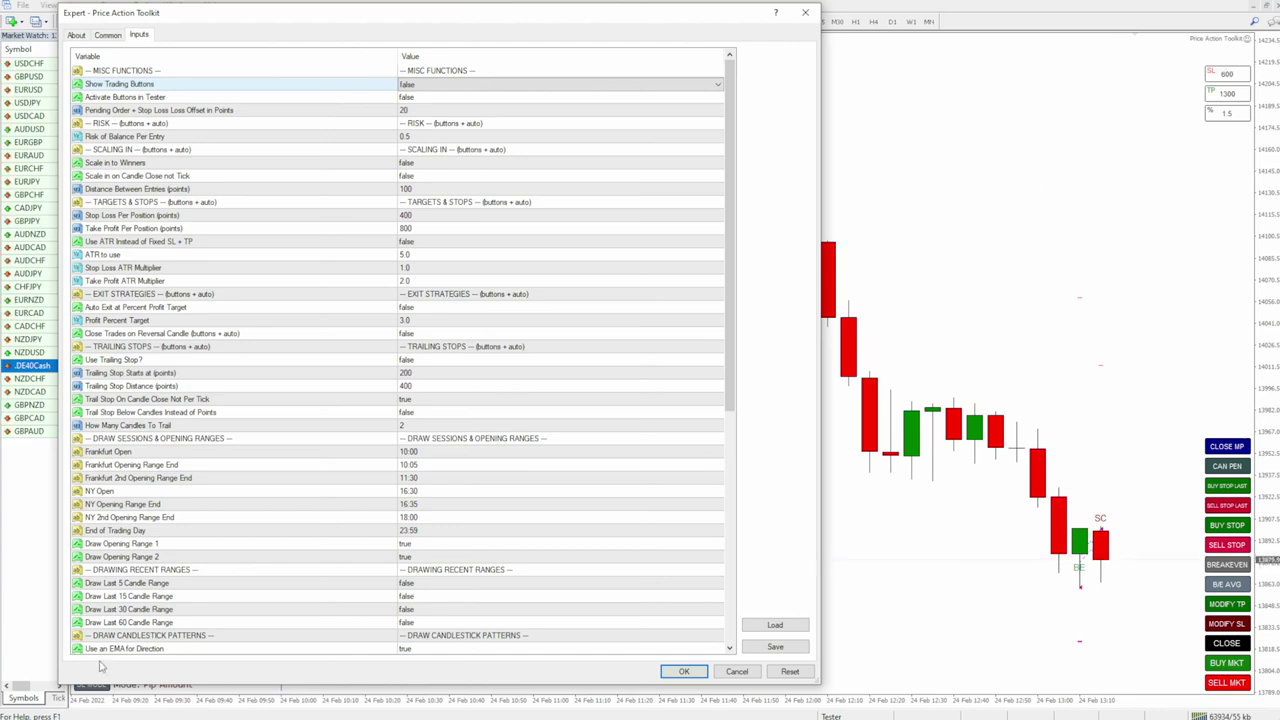
left_click_drag(196, 686, 196, 658)
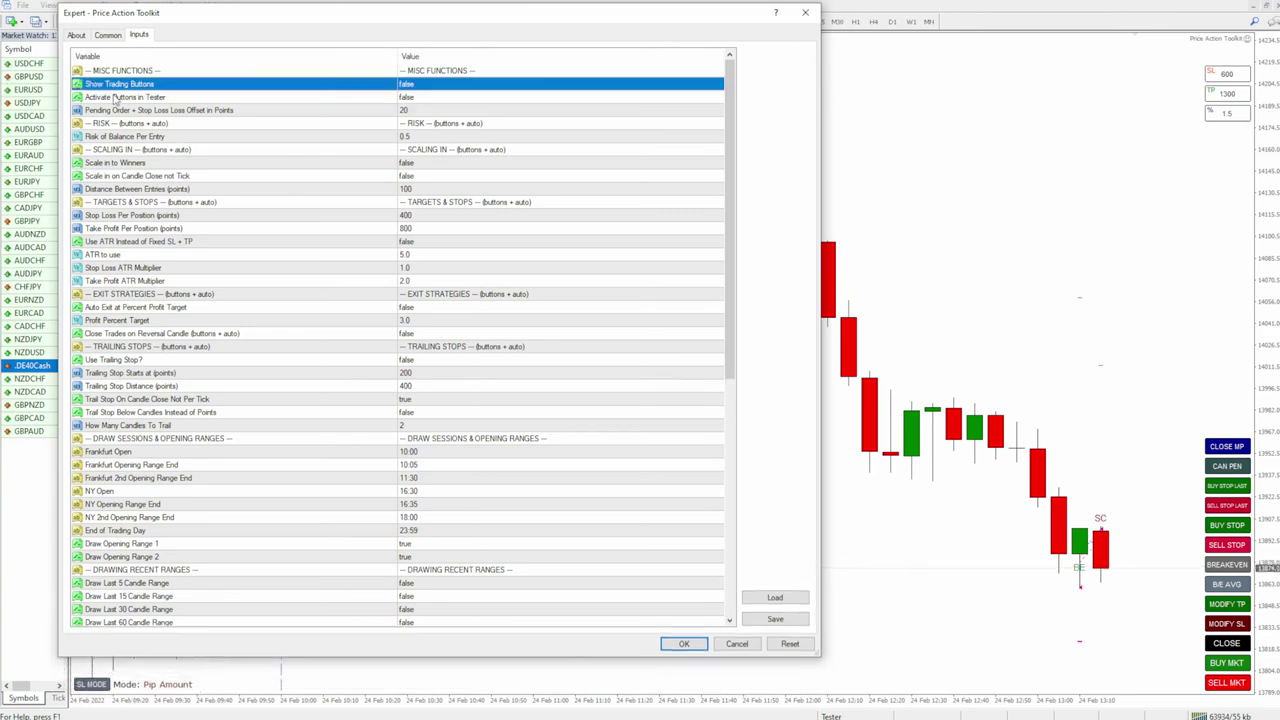
Set Show Trading Buttons and Activate Buttons in Tester to true in the expert's inputs.
double_click(437, 84)
left_click(420, 97)
left_click(145, 97)
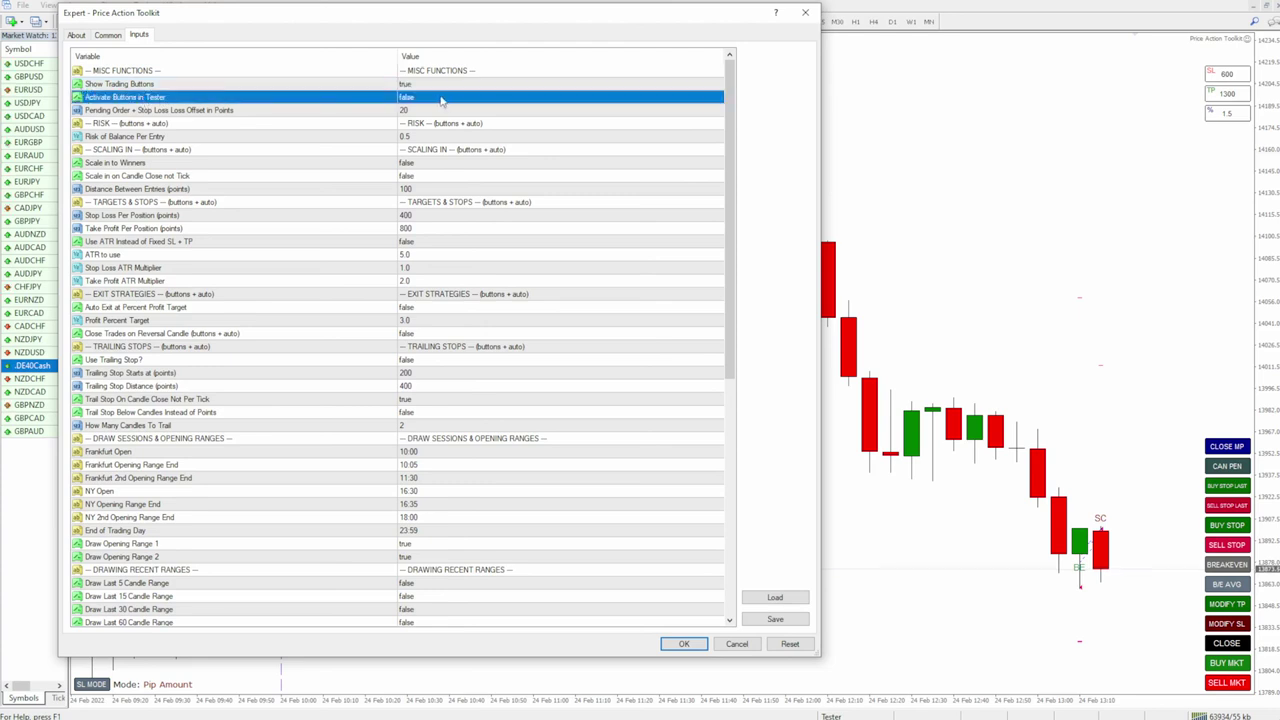
double_click(440, 97)
left_click(416, 111)
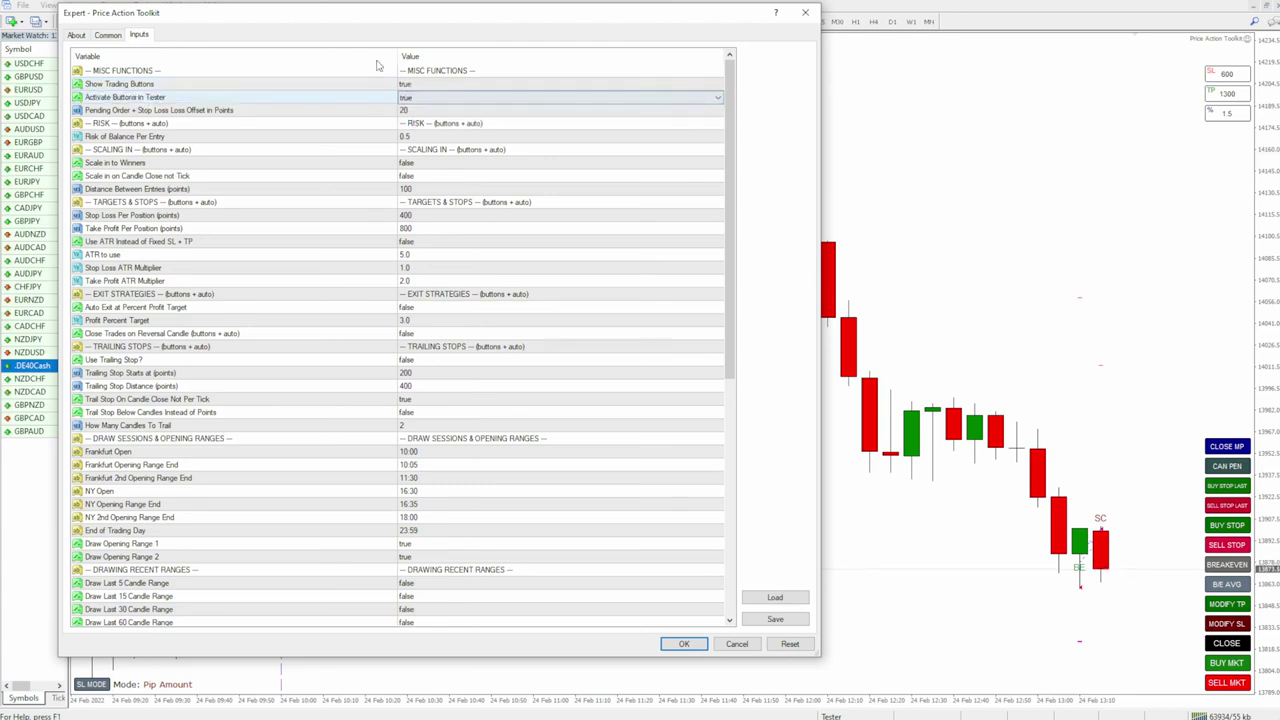
left_click(436, 101)
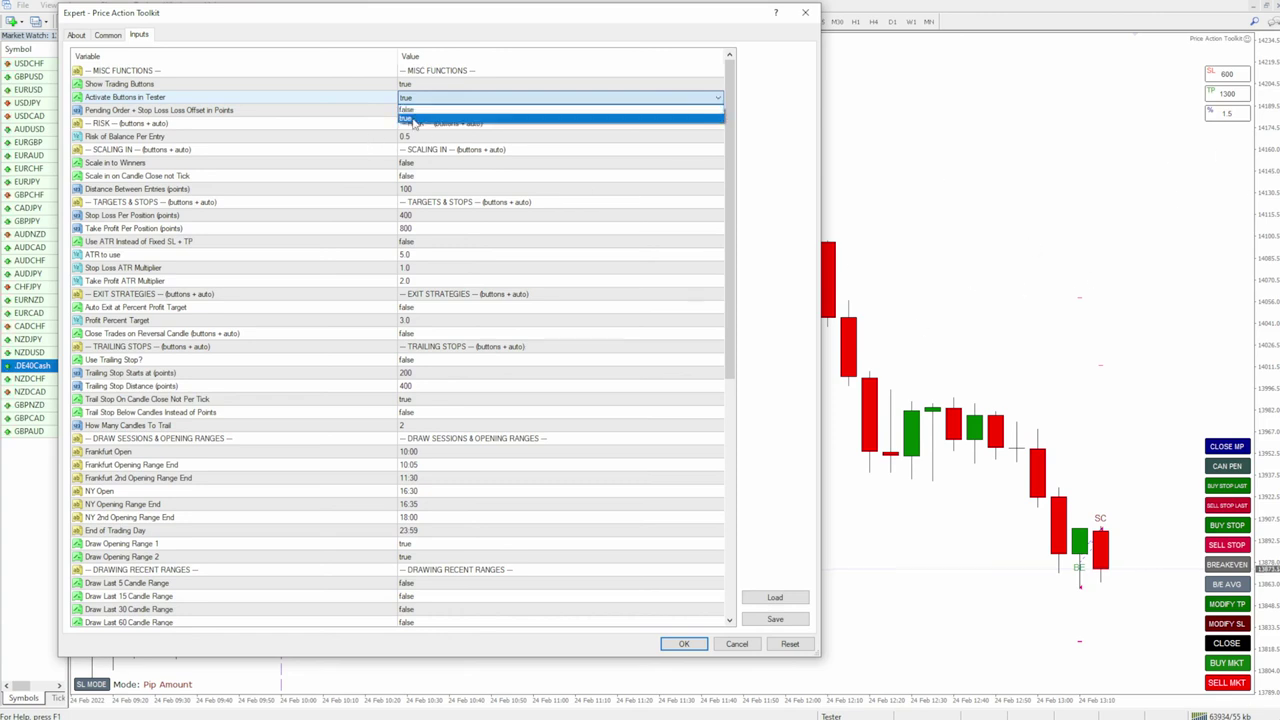
left_click(414, 119)
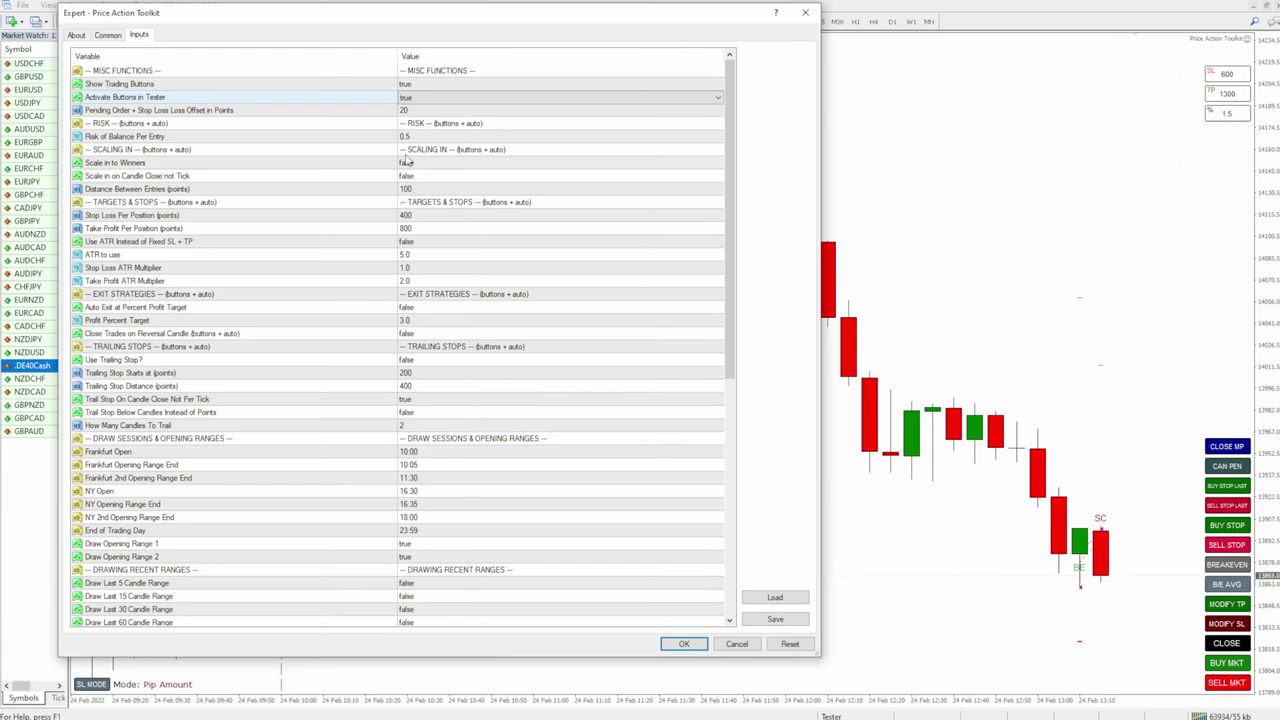
left_click(135, 99)
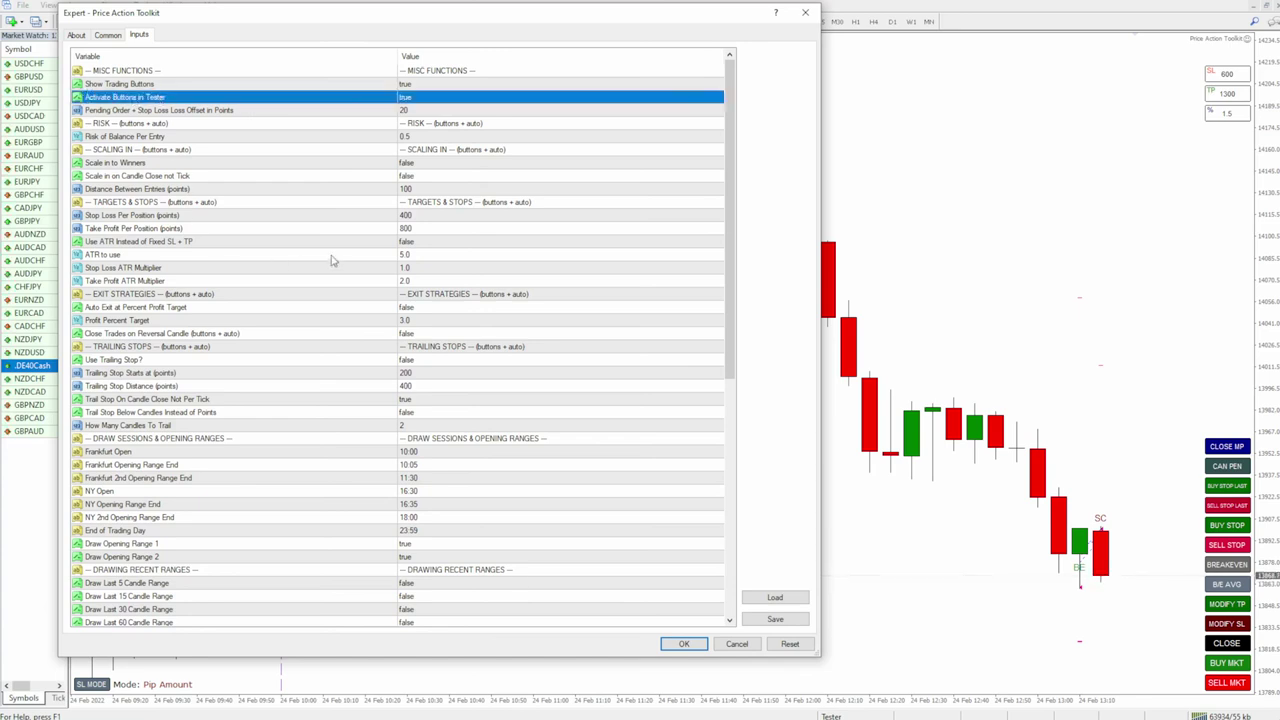
Review the take profit per position and Risk of Balance Per Entry inputs, and apply the expert's settings.
left_click(431, 219)
left_click(226, 230)
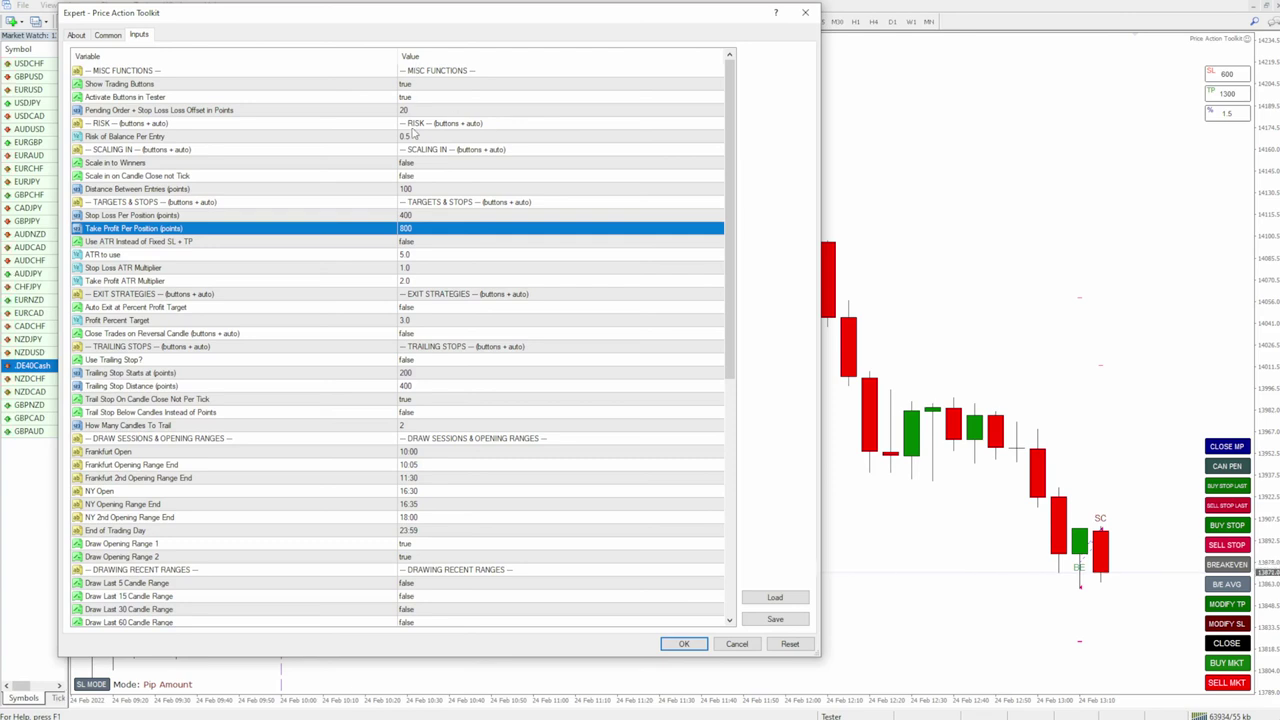
left_click(421, 125)
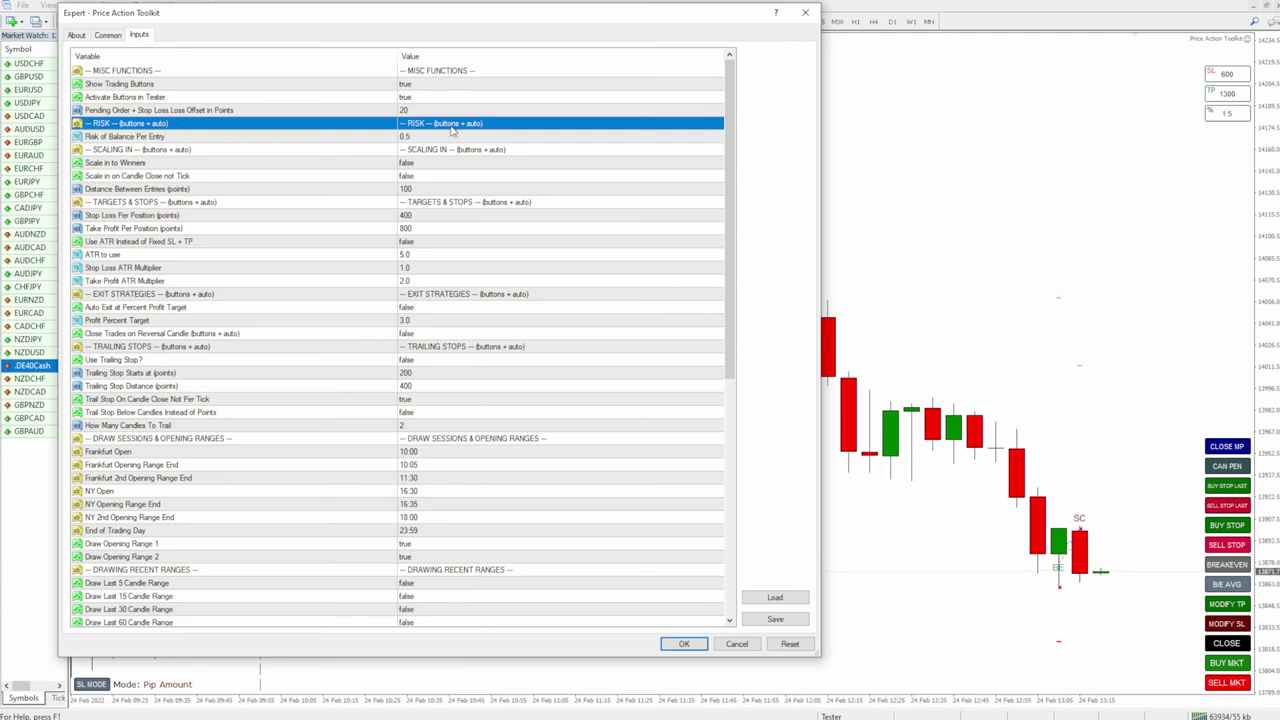
left_click(214, 137)
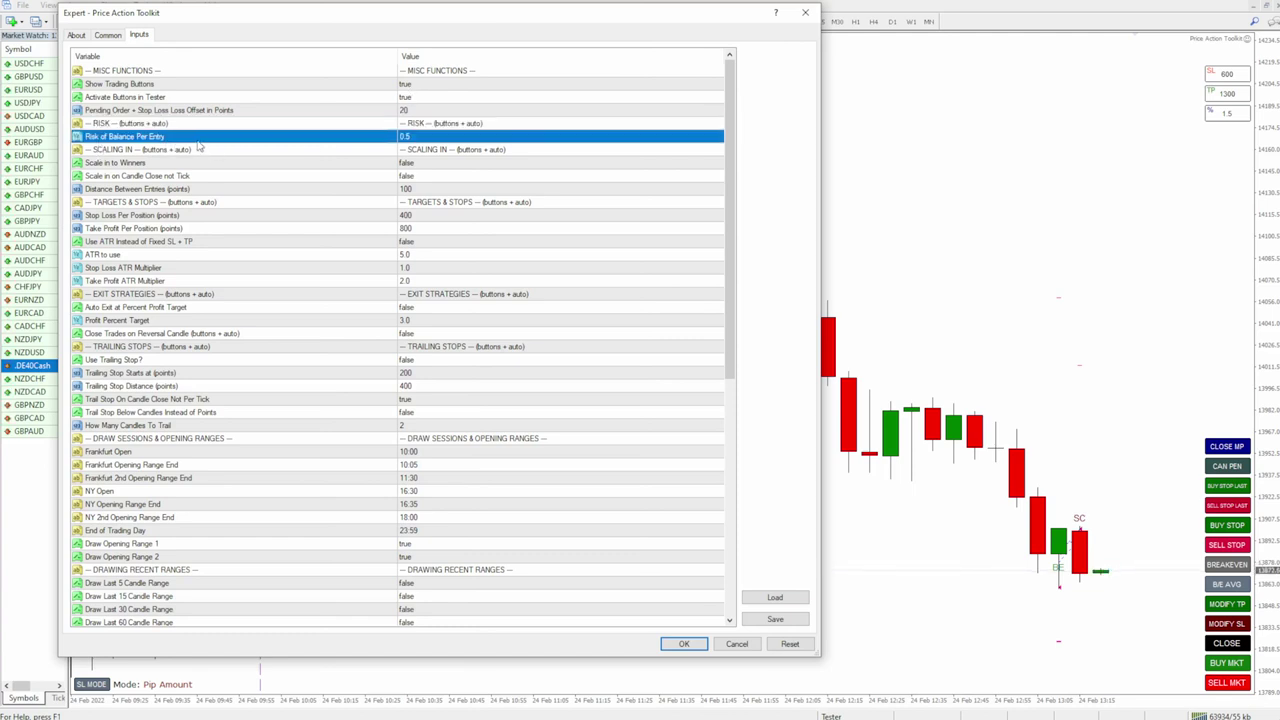
left_click(684, 643)
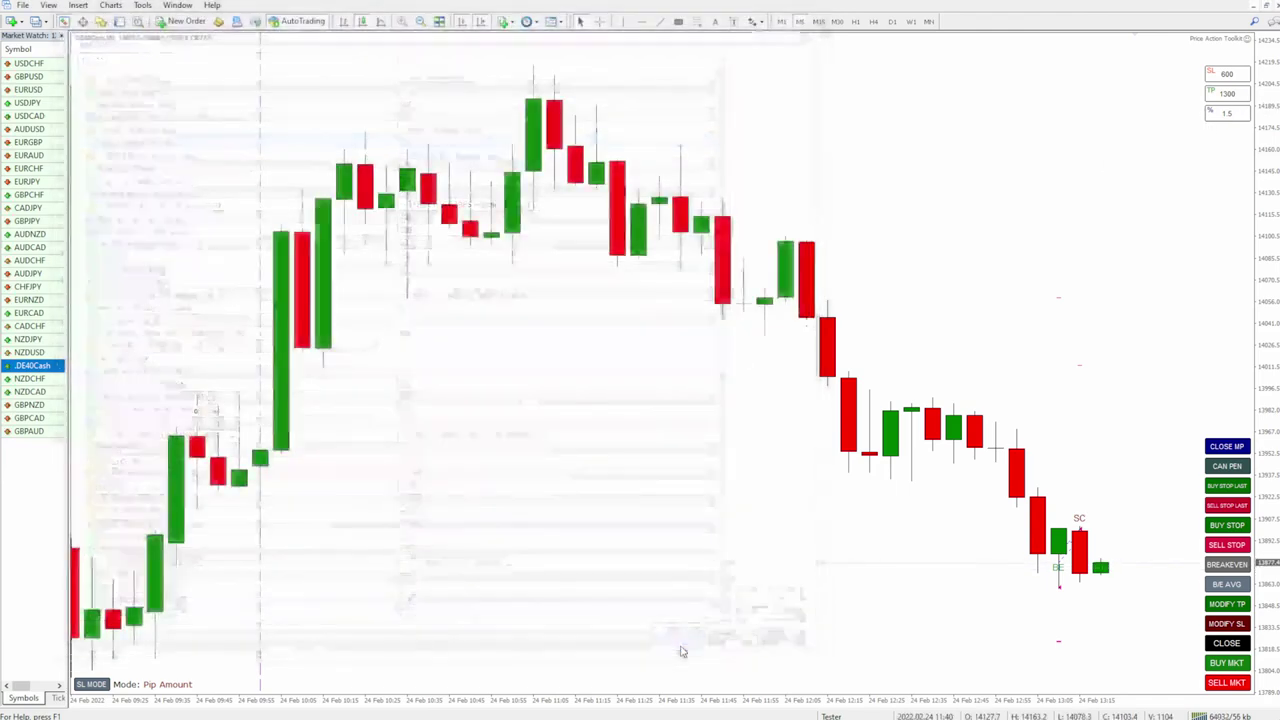
Try a risk percentage of 2 in the chart's risk box and set it to 0.5.
left_click(1236, 113)
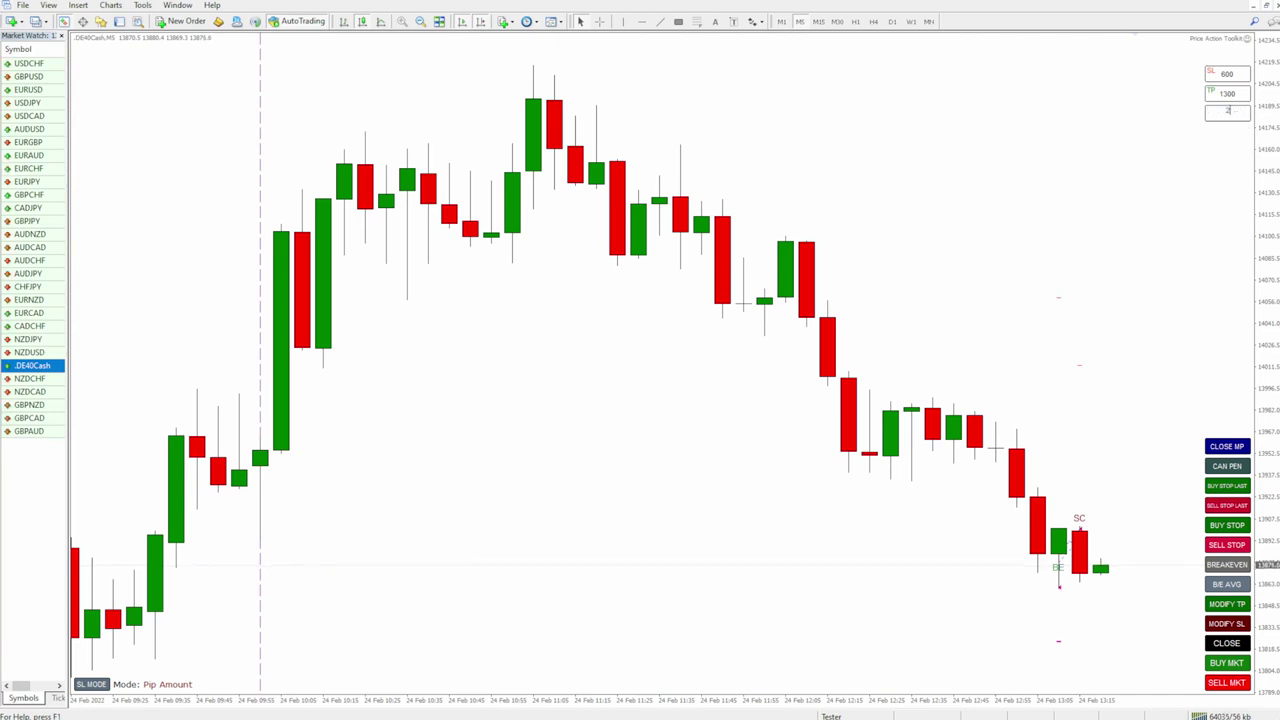
key("Return")
left_click(1234, 115)
type("0")
Reopen the expert's inputs and examine the risk per entry and Scale in to Winners settings.
double_click(1247, 40)
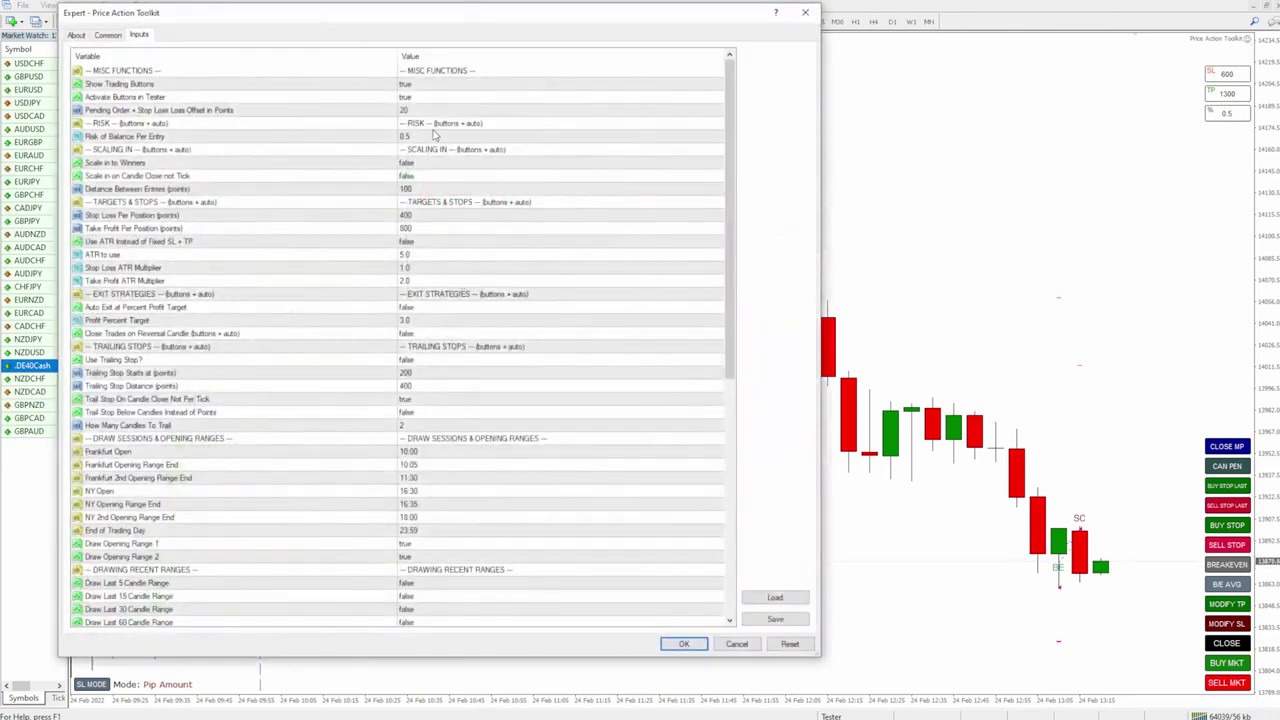
left_click(433, 128)
left_click(425, 137)
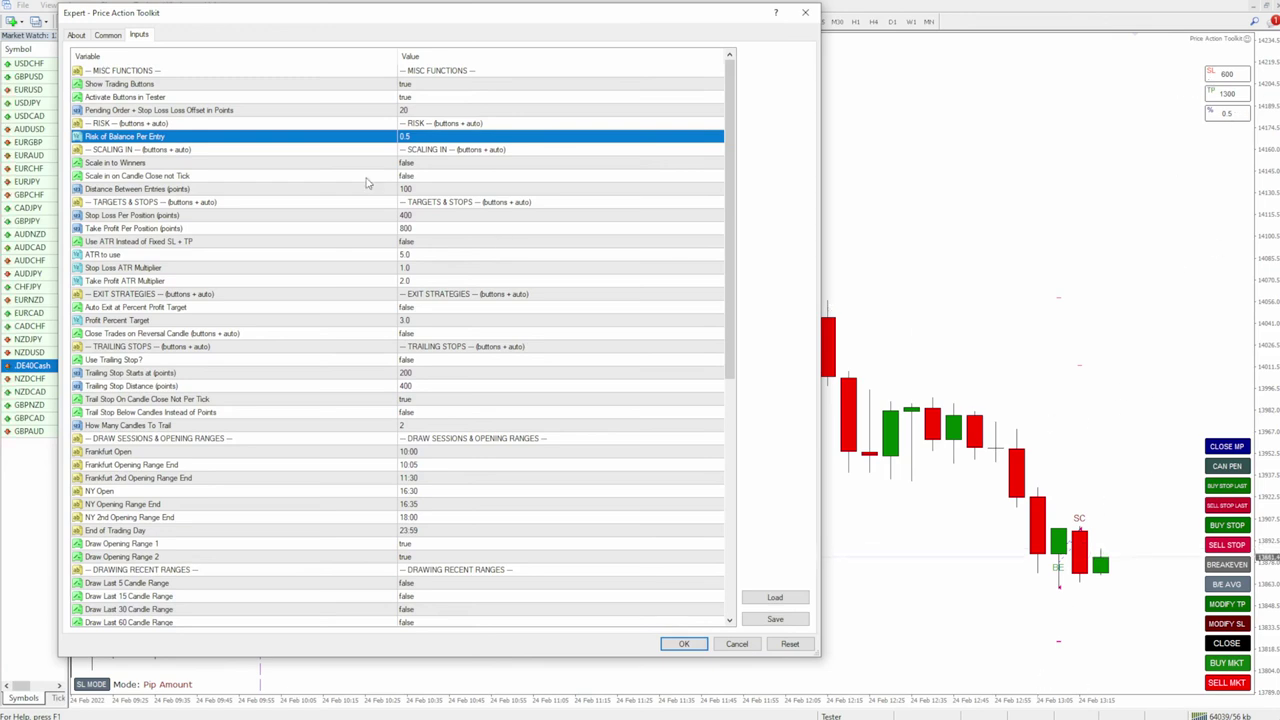
left_click(183, 149)
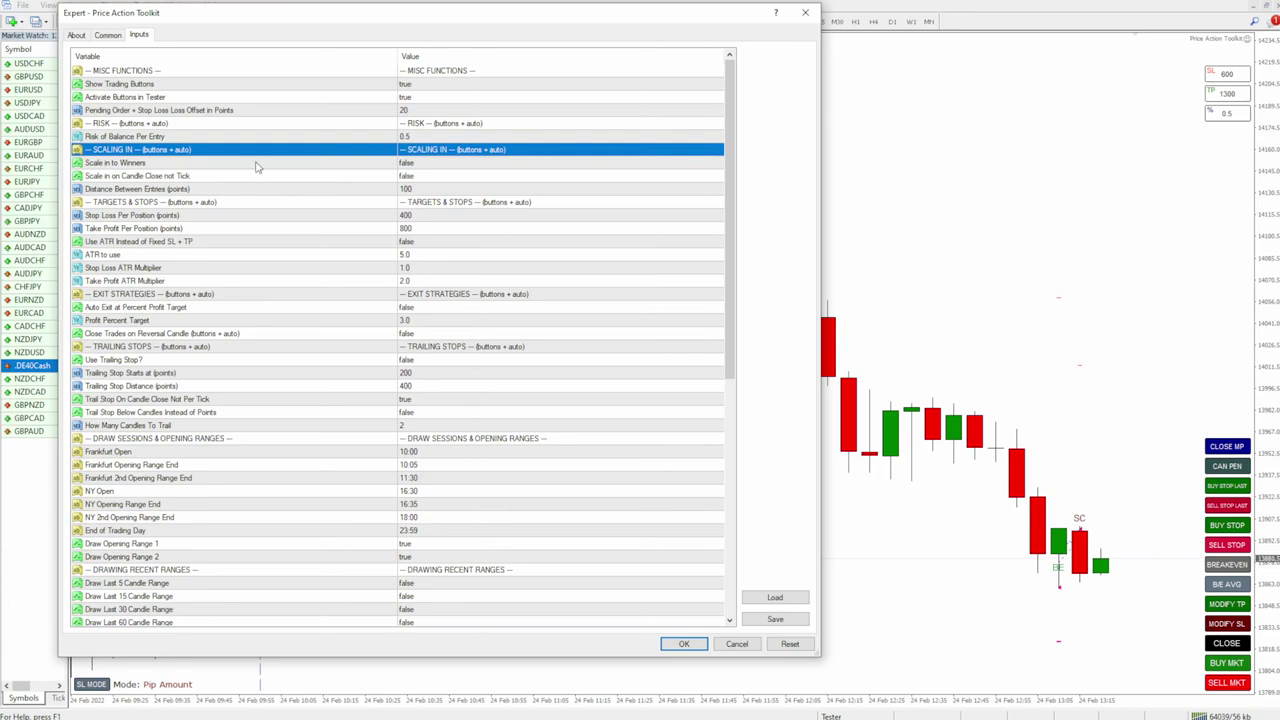
left_click(115, 163)
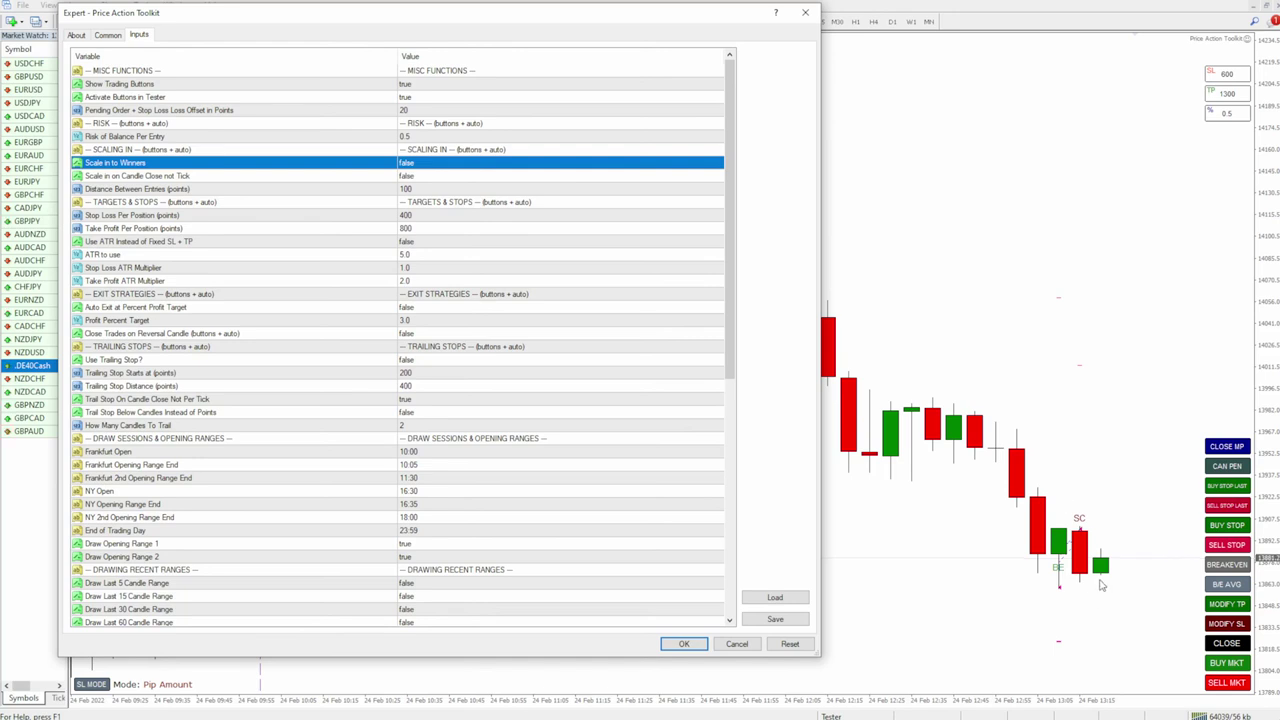
Sketch rising candles, horizontal scale-in levels and upward trend arrows over the latest candles, and clear the annotations.
mouse_move(1114, 560)
left_mouse_down()
mouse_move(1105, 565)
mouse_move(1106, 497)
mouse_move(1122, 560)
left_mouse_up()
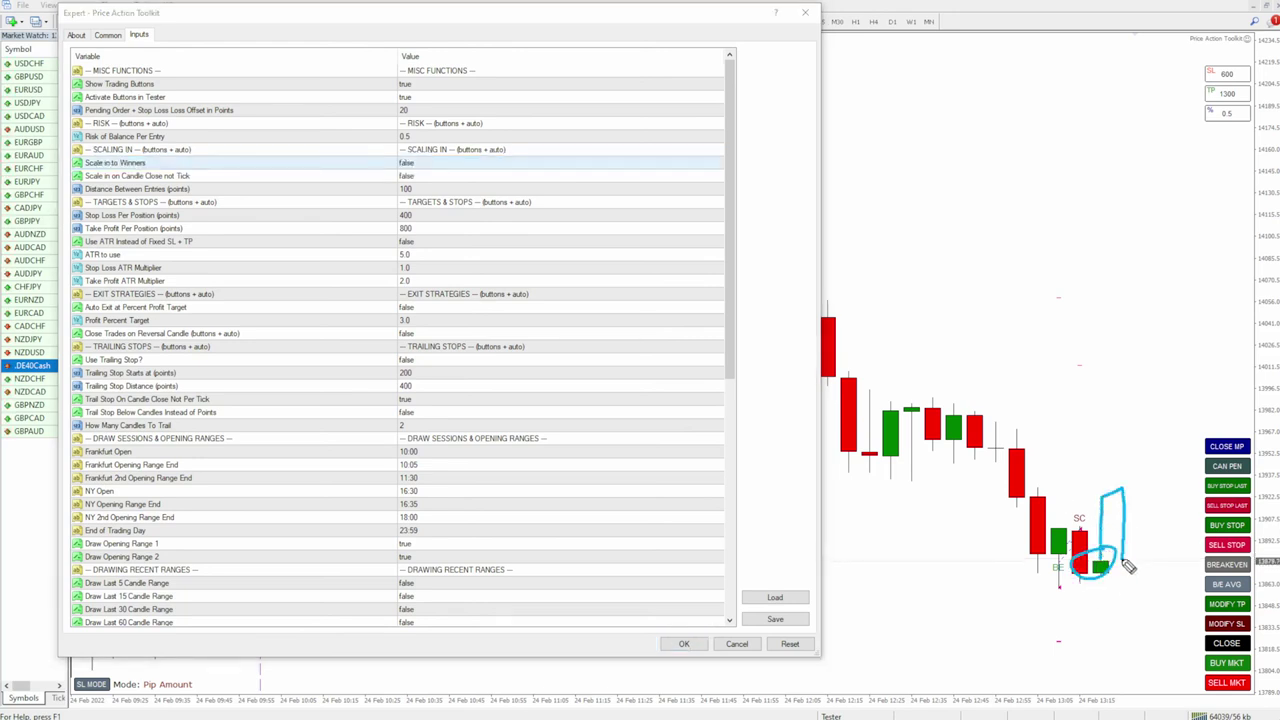
mouse_move(1125, 495)
left_mouse_down()
mouse_move(1160, 400)
mouse_move(1123, 490)
left_mouse_up()
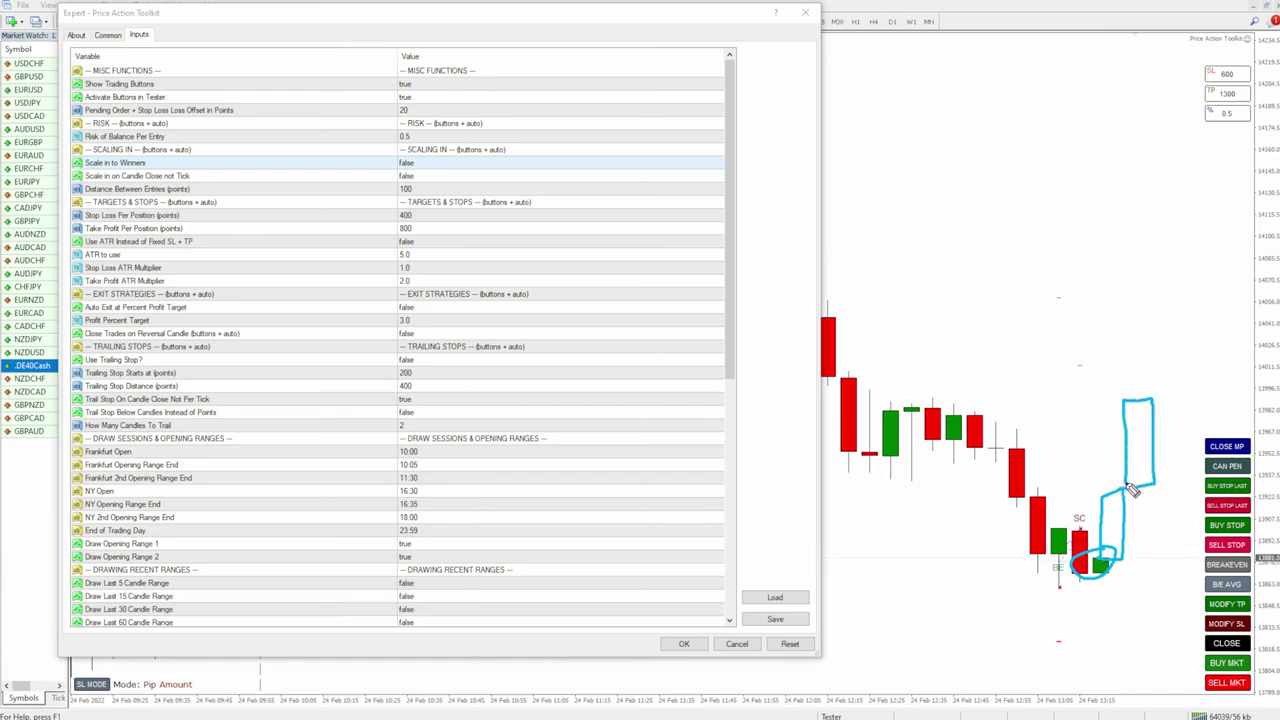
mouse_move(1042, 400)
left_mouse_down()
mouse_move(1078, 399)
mouse_move(1128, 354)
mouse_move(1192, 360)
left_mouse_up()
mouse_move(1157, 400)
left_mouse_down()
mouse_move(1186, 482)
mouse_move(1212, 300)
mouse_move(1268, 290)
mouse_move(1266, 182)
left_mouse_up()
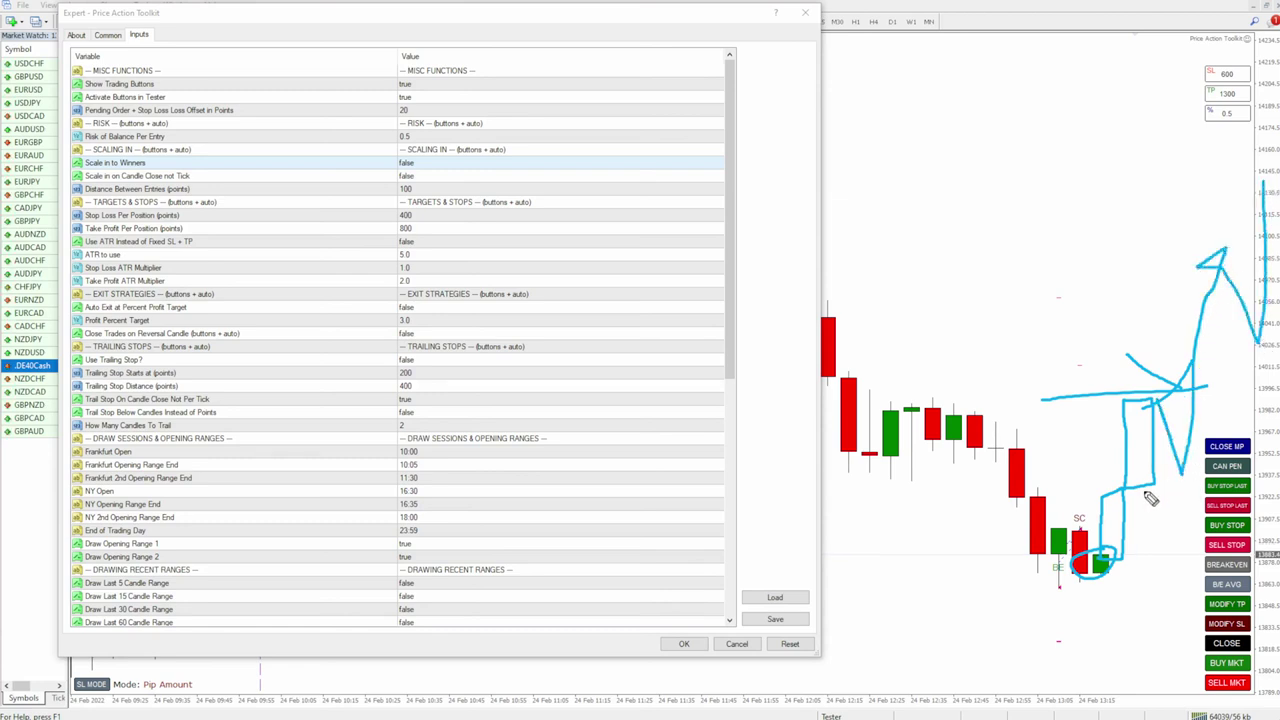
left_click_drag(1080, 447, 1202, 432)
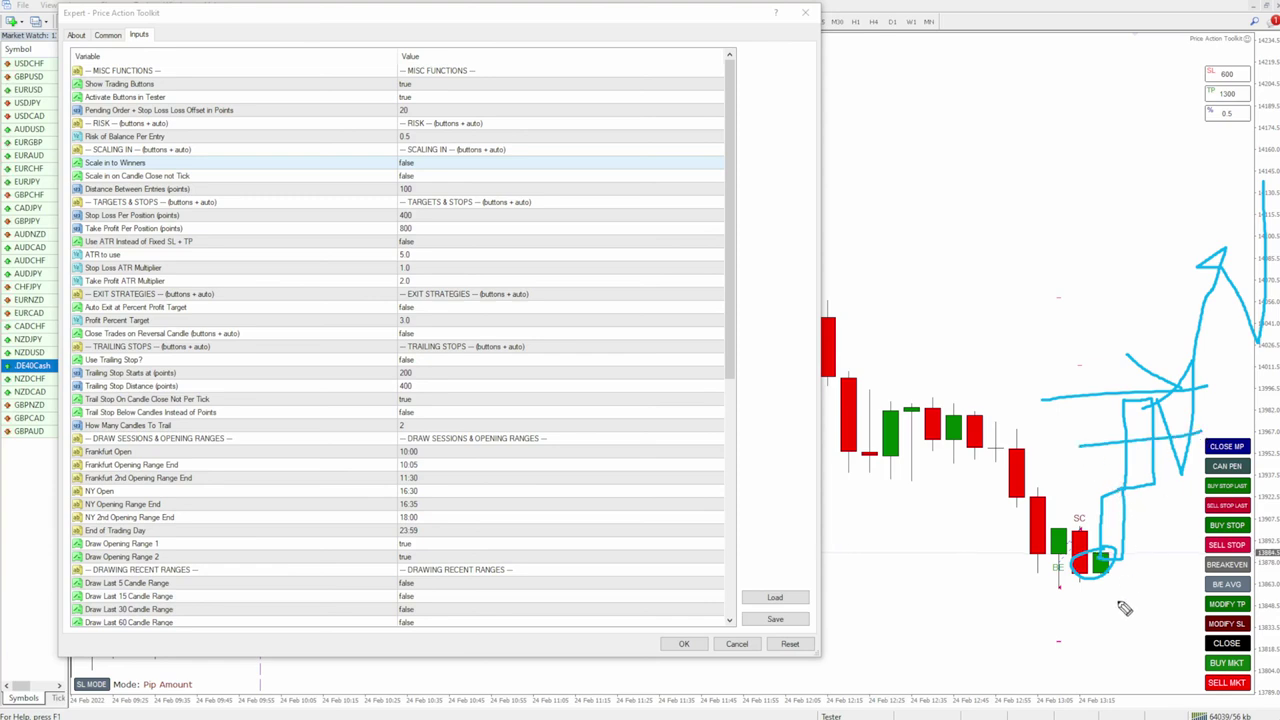
left_click_drag(1120, 505, 1210, 503)
left_click_drag(1105, 370, 1234, 352)
left_click_drag(1140, 302, 1205, 290)
mouse_move(1142, 400)
left_mouse_down()
mouse_move(1150, 440)
mouse_move(1236, 162)
mouse_move(1248, 246)
left_mouse_up()
left_click_drag(1094, 544, 1220, 188)
left_click_drag(1140, 232, 1222, 188)
left_click_drag(1222, 188, 1236, 264)
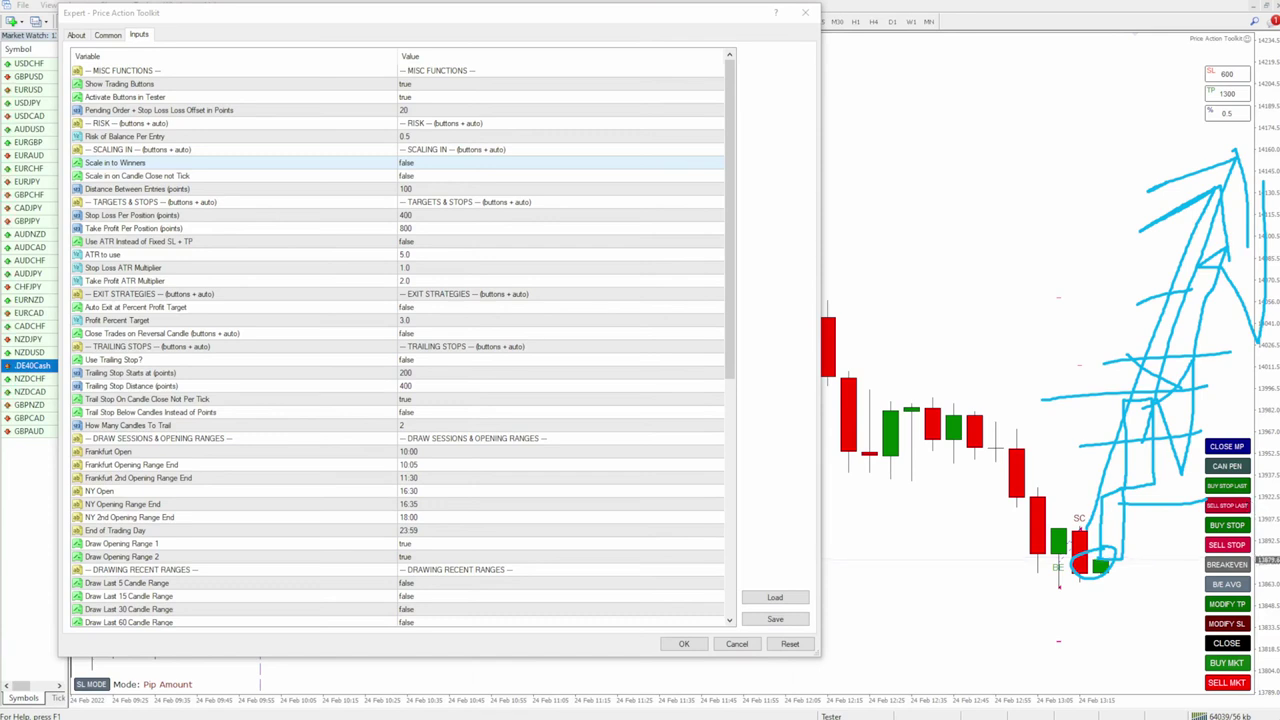
key("Escape")
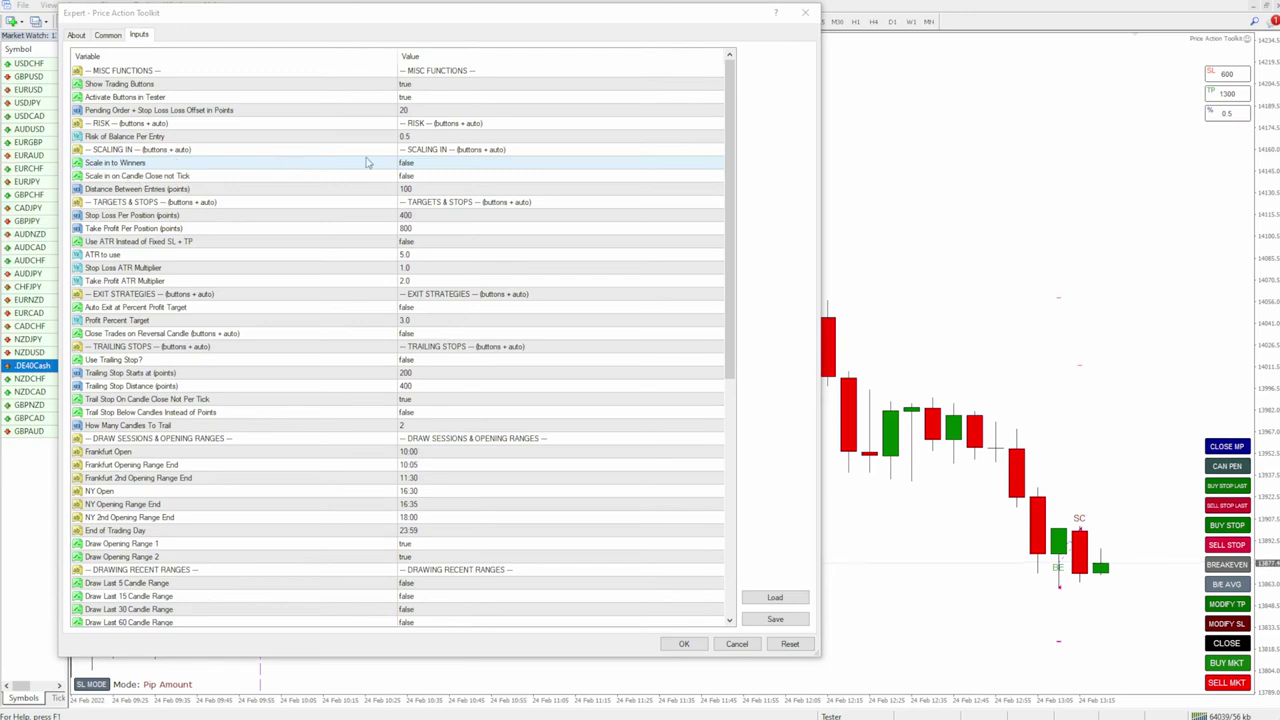
Set Scale in to Winners to true in the expert's inputs.
left_click(430, 168)
left_click(430, 168)
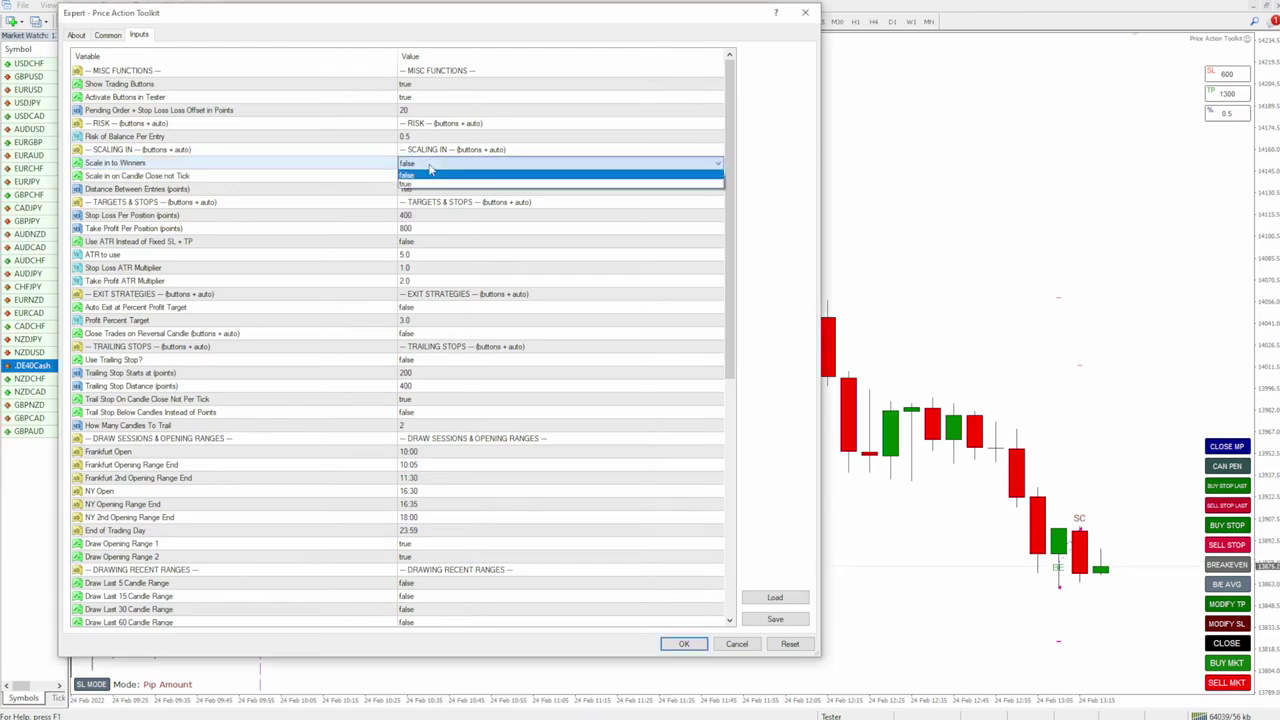
left_click(430, 176)
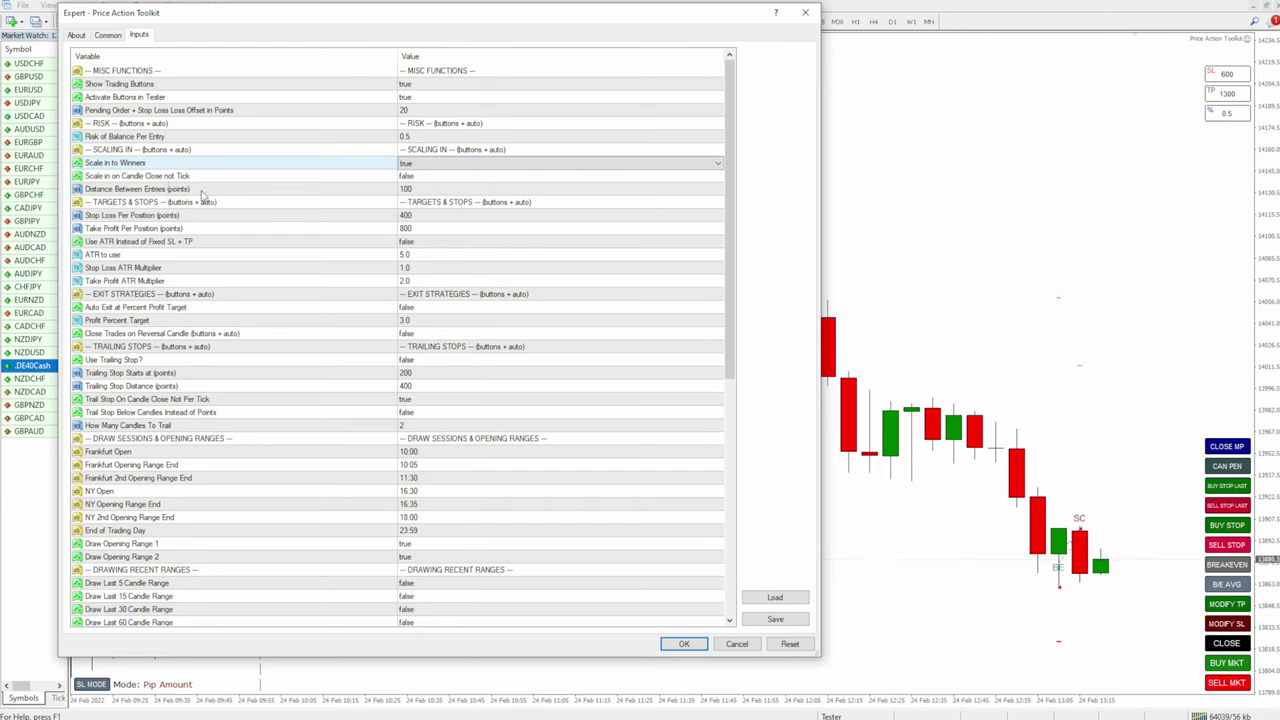
Circle the Distance Between Entries value, sketch stepped entry levels with a 1.5% note over the chart, and clear the annotations.
left_click(130, 192)
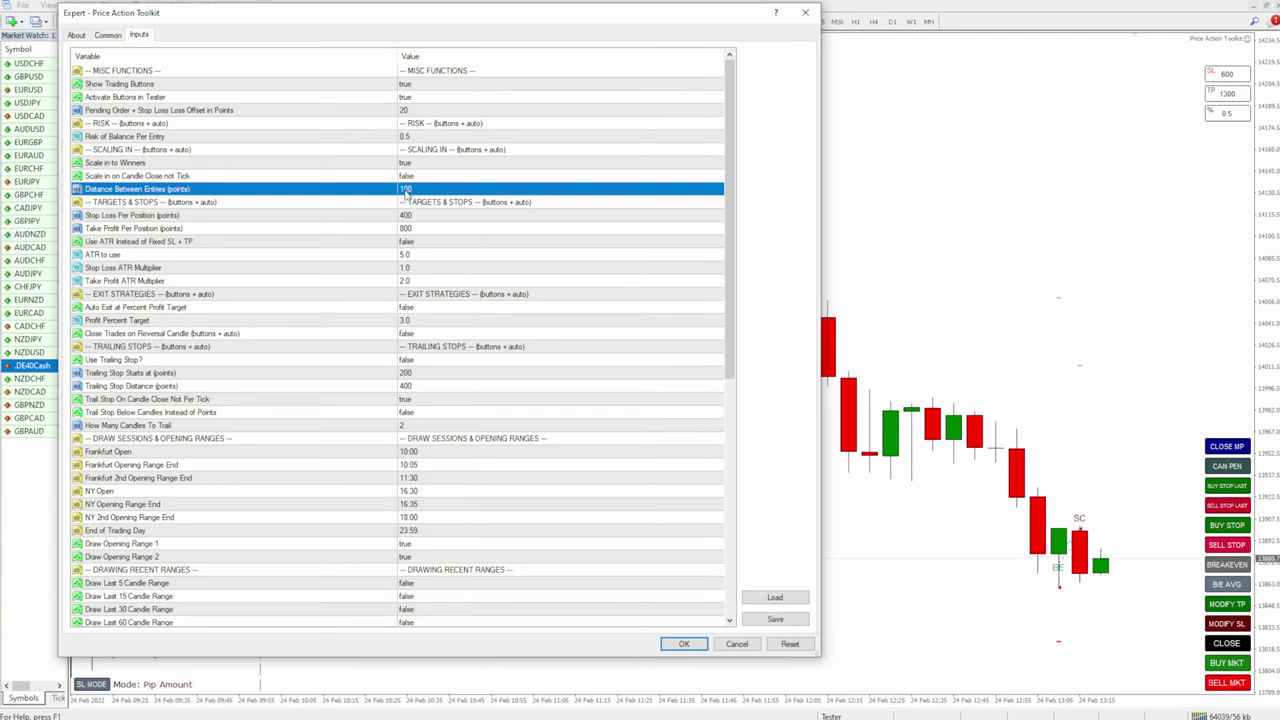
left_click(1080, 572)
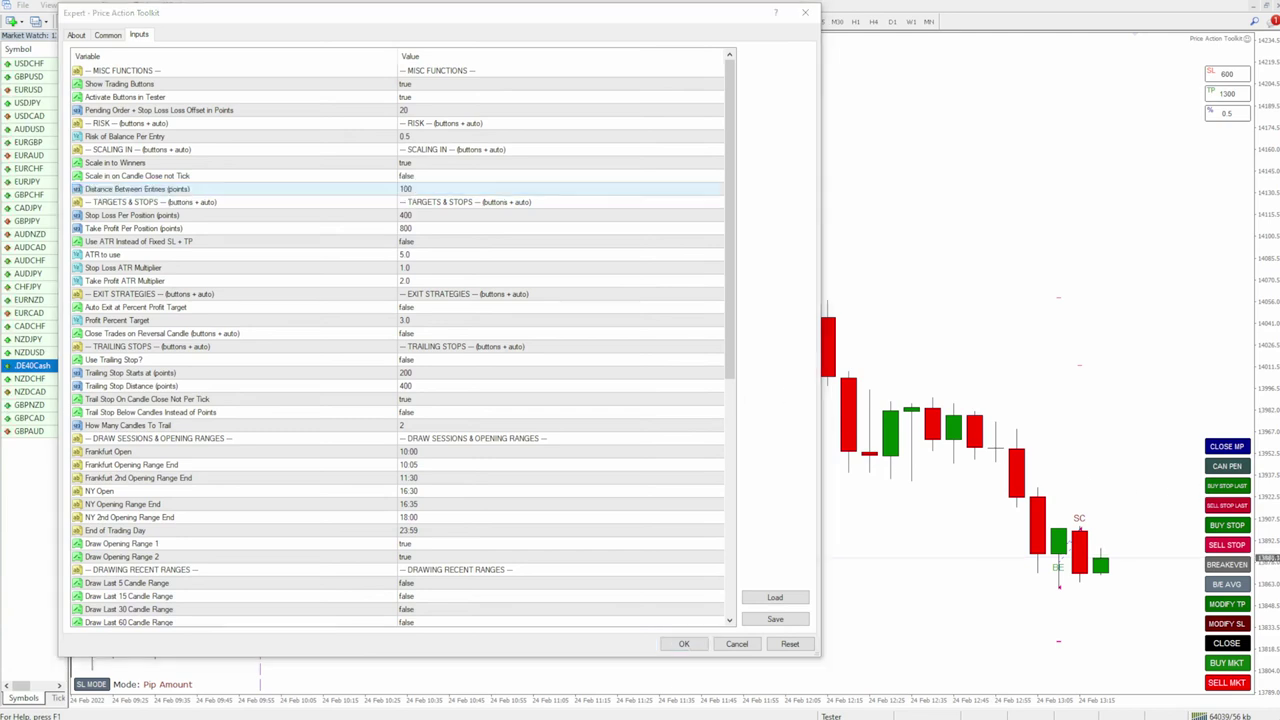
left_click_drag(1080, 558, 1158, 559)
mouse_move(412, 182)
left_mouse_down()
mouse_move(446, 190)
mouse_move(379, 172)
left_mouse_up()
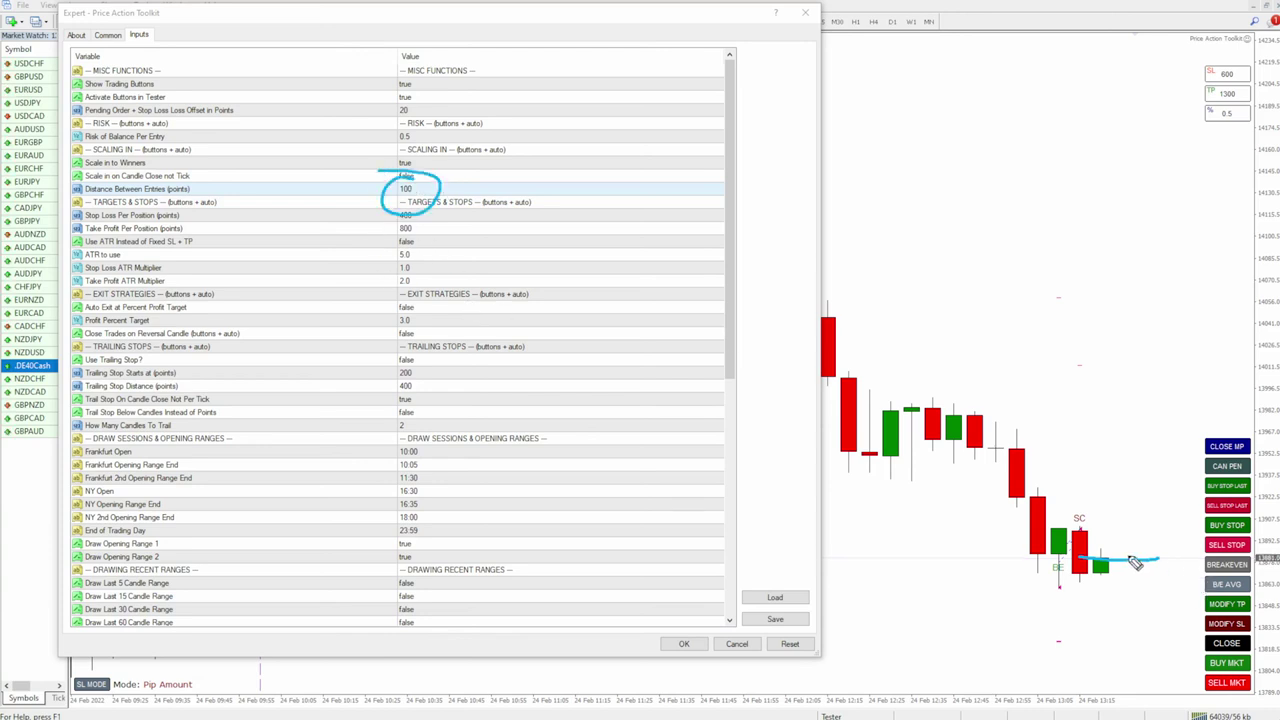
mouse_move(1127, 558)
left_mouse_down()
mouse_move(1129, 509)
mouse_move(1171, 508)
mouse_move(1122, 510)
mouse_move(1140, 512)
mouse_move(1130, 442)
mouse_move(1110, 440)
mouse_move(1198, 438)
mouse_move(1150, 438)
mouse_move(1137, 355)
mouse_move(1201, 349)
mouse_move(1148, 358)
left_mouse_up()
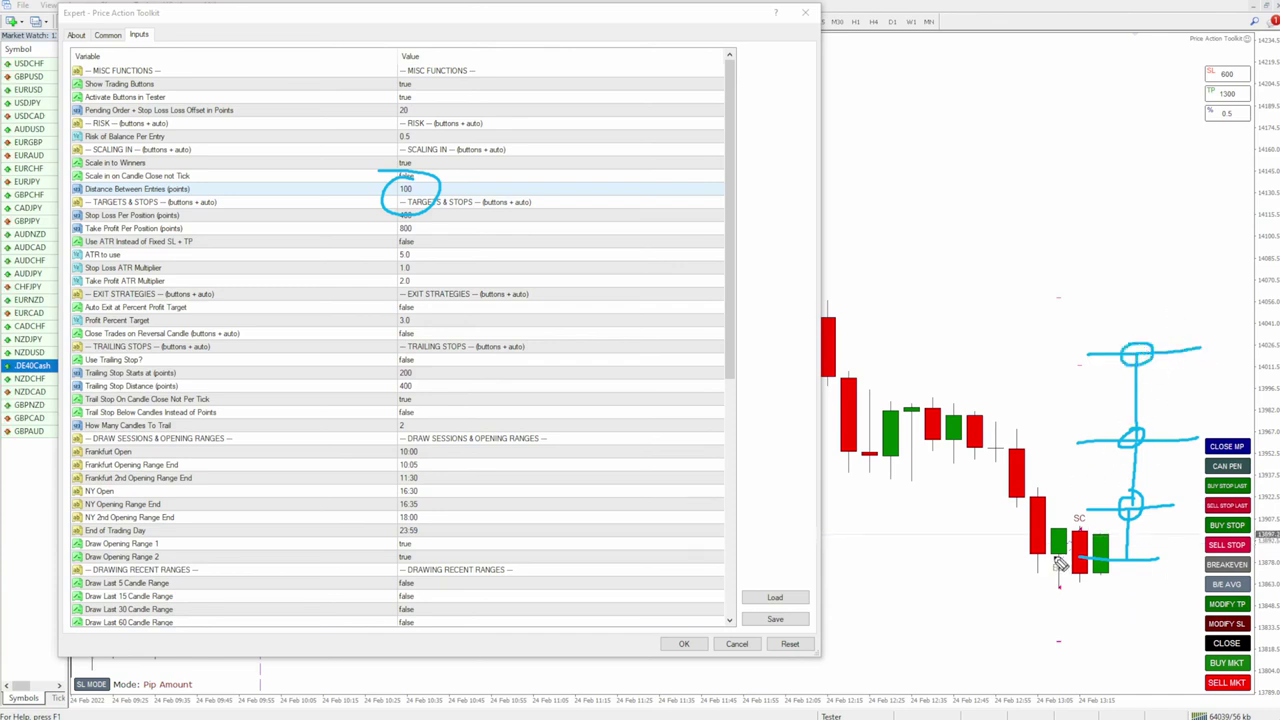
mouse_move(1032, 553)
left_mouse_down()
mouse_move(1090, 300)
mouse_move(1104, 356)
left_mouse_up()
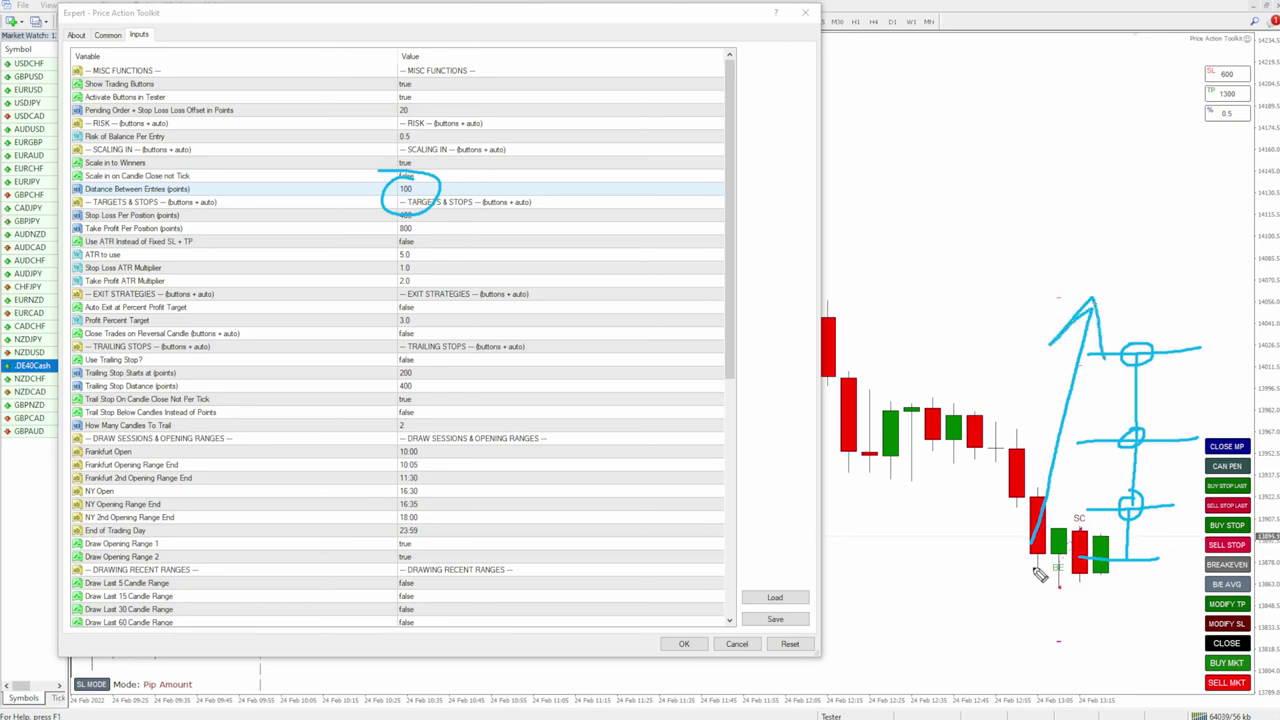
mouse_move(1255, 400)
left_mouse_down()
mouse_move(1225, 440)
mouse_move(1245, 375)
mouse_move(1220, 425)
mouse_move(1236, 414)
mouse_move(1240, 425)
mouse_move(1248, 408)
mouse_move(1250, 425)
mouse_move(1228, 432)
left_mouse_up()
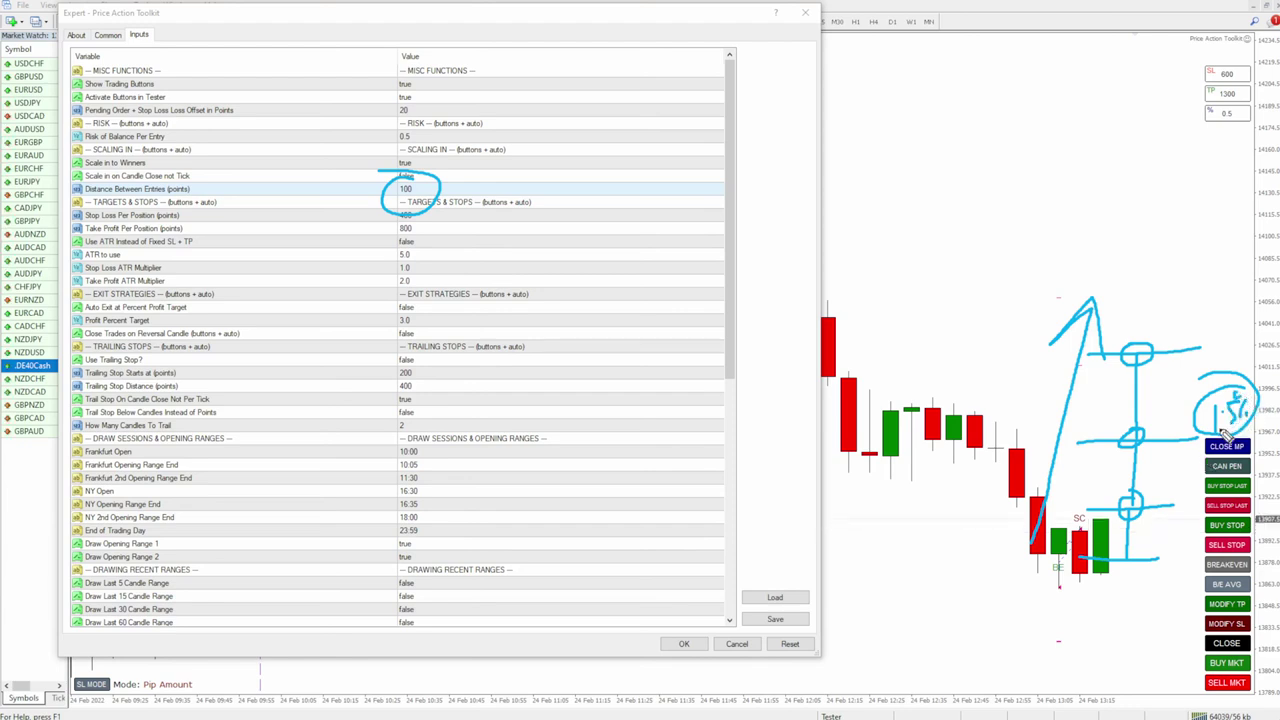
left_click_drag(1109, 594, 1143, 355)
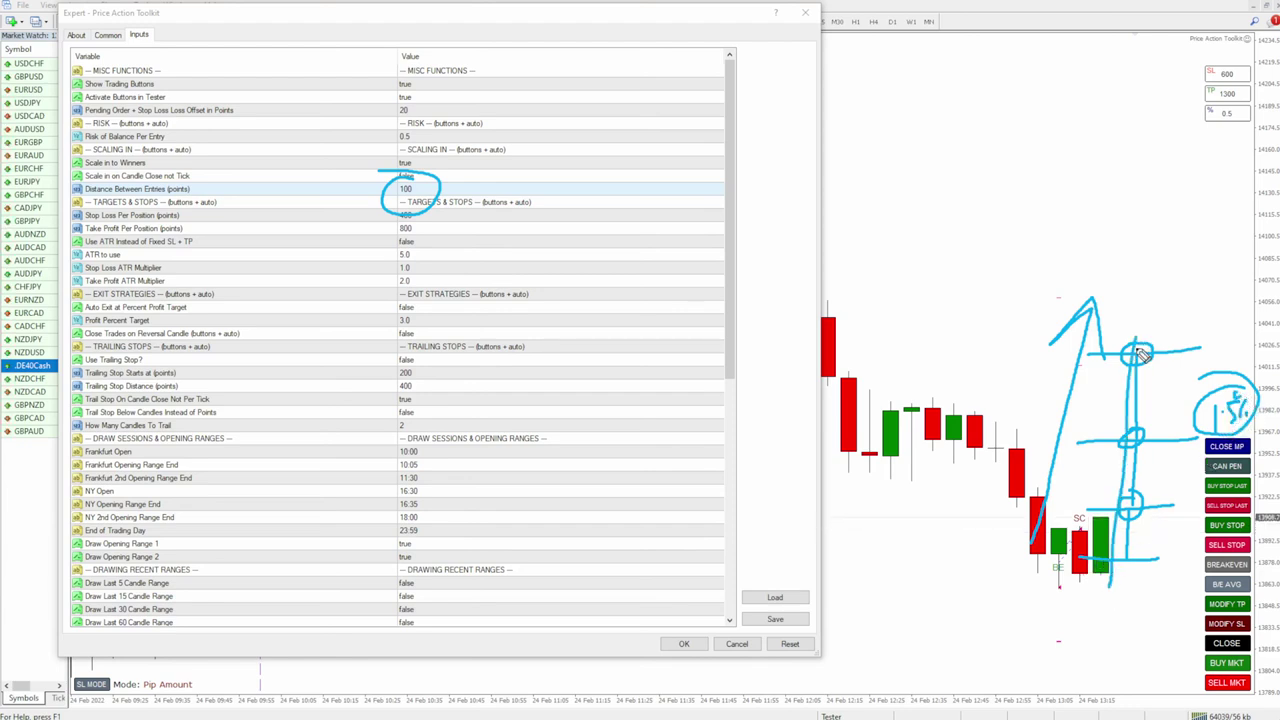
key("Escape")
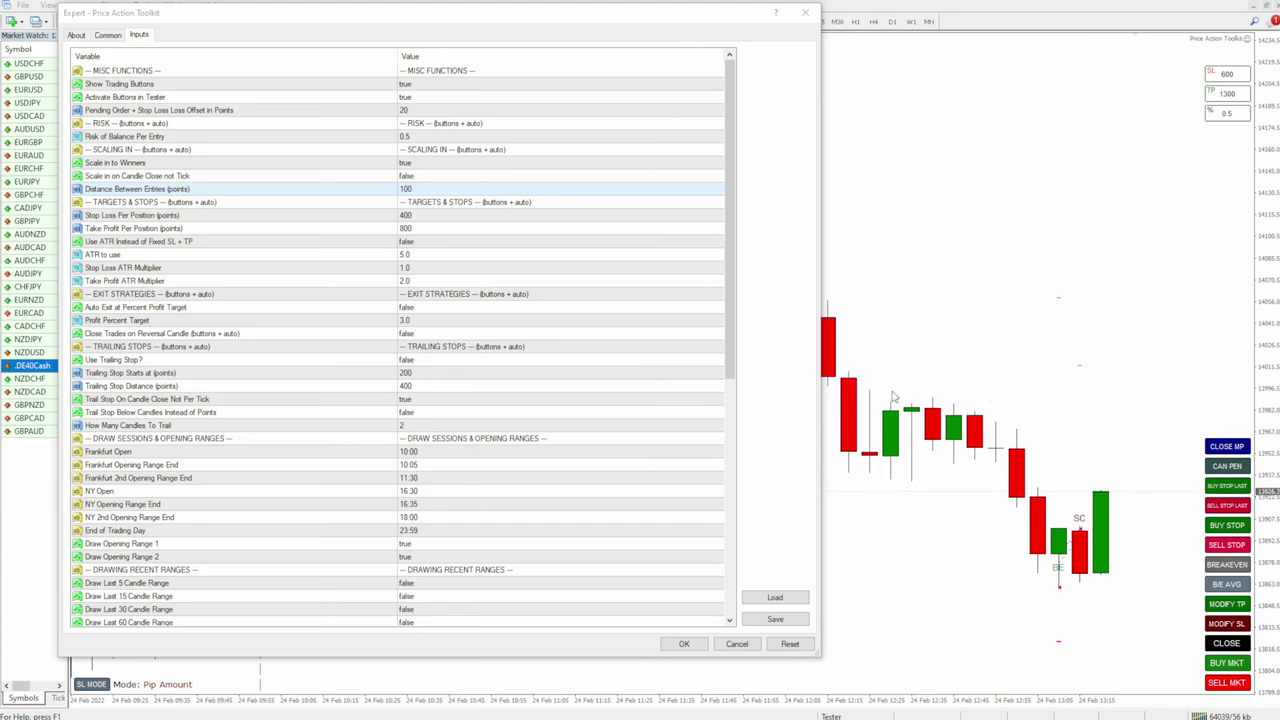
Set Distance Between Entries to 50 points and apply the expert's inputs.
left_click(116, 177)
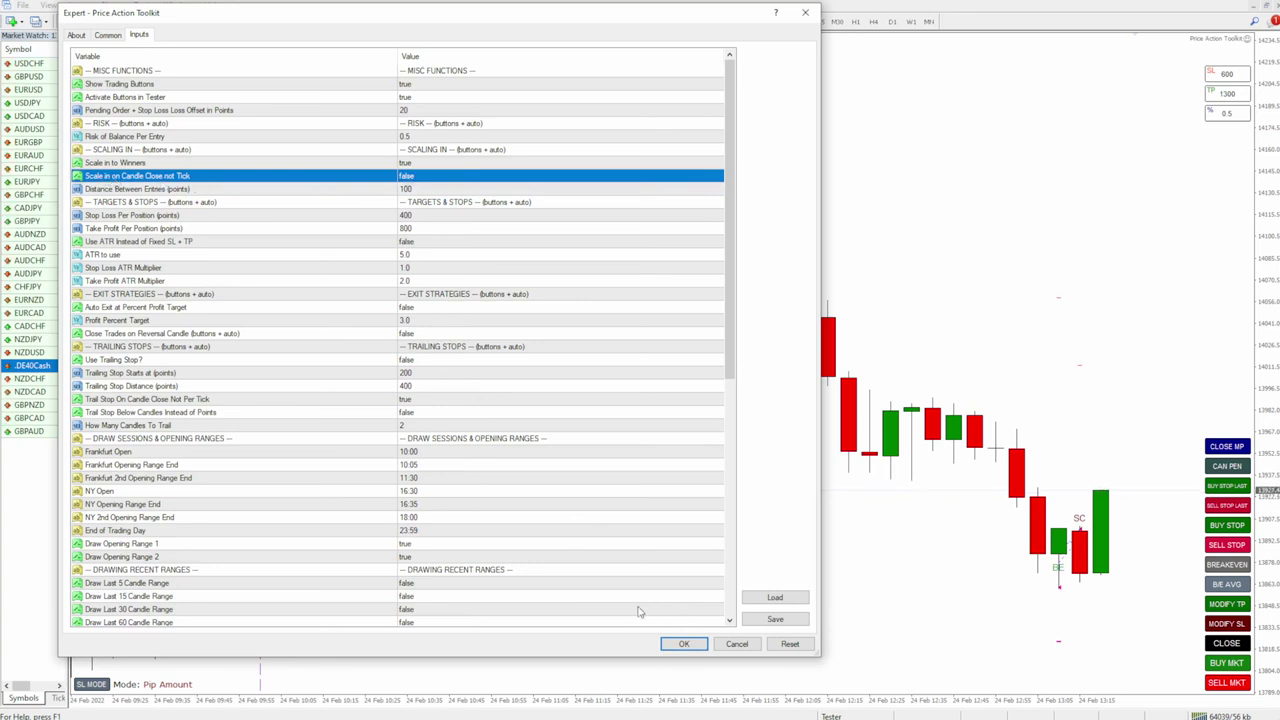
double_click(424, 188)
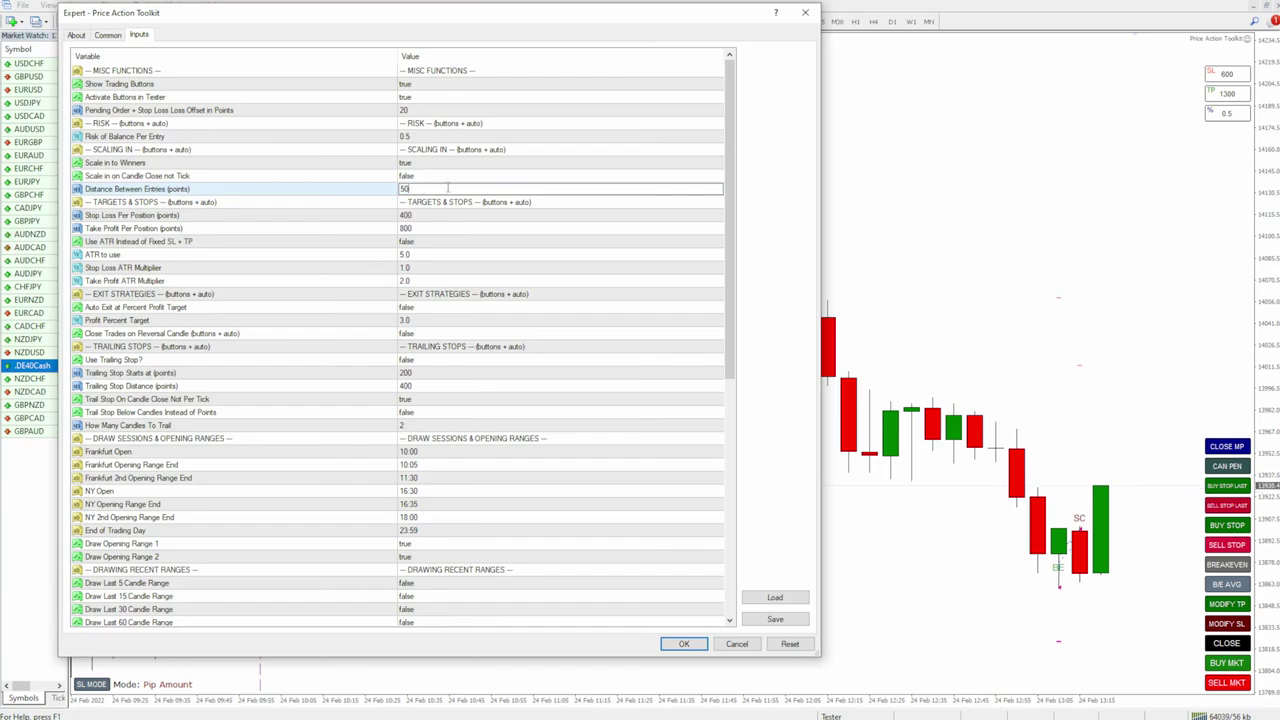
left_click(522, 296)
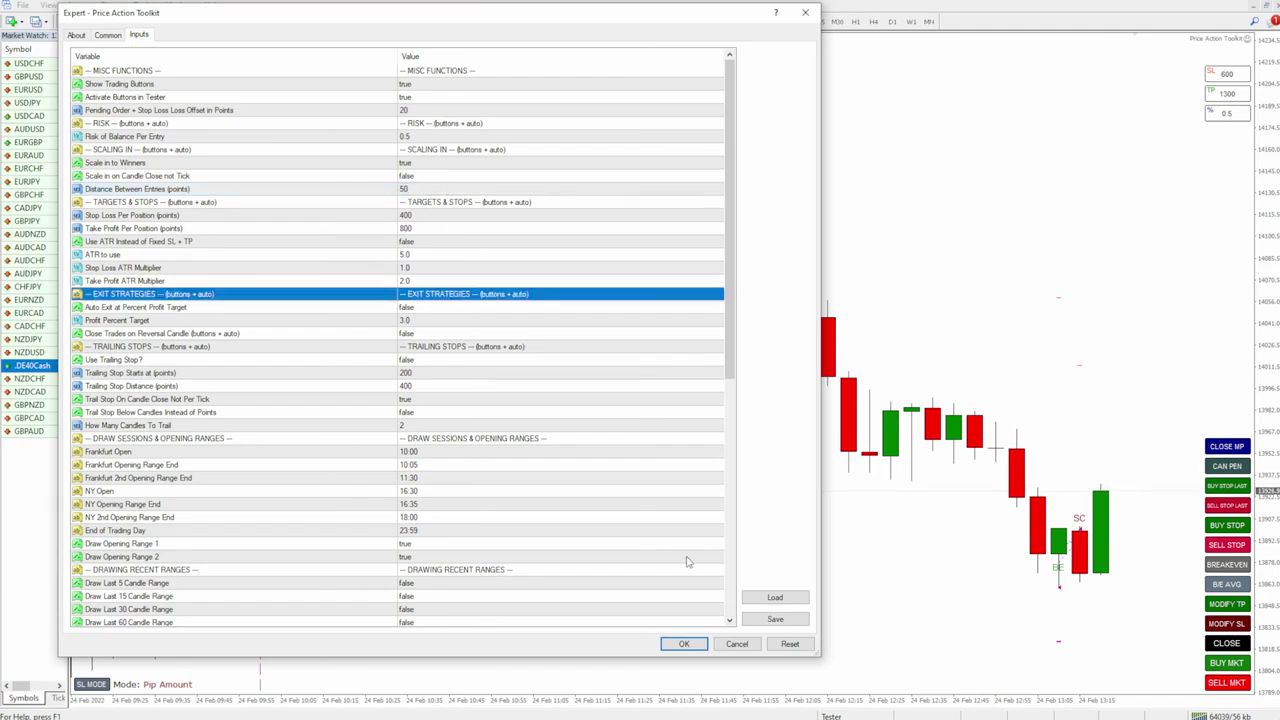
left_click(684, 643)
Buy .DE40Cash at market and measure a short distance upward from the entry level with the crosshair.
left_click(1213, 664)
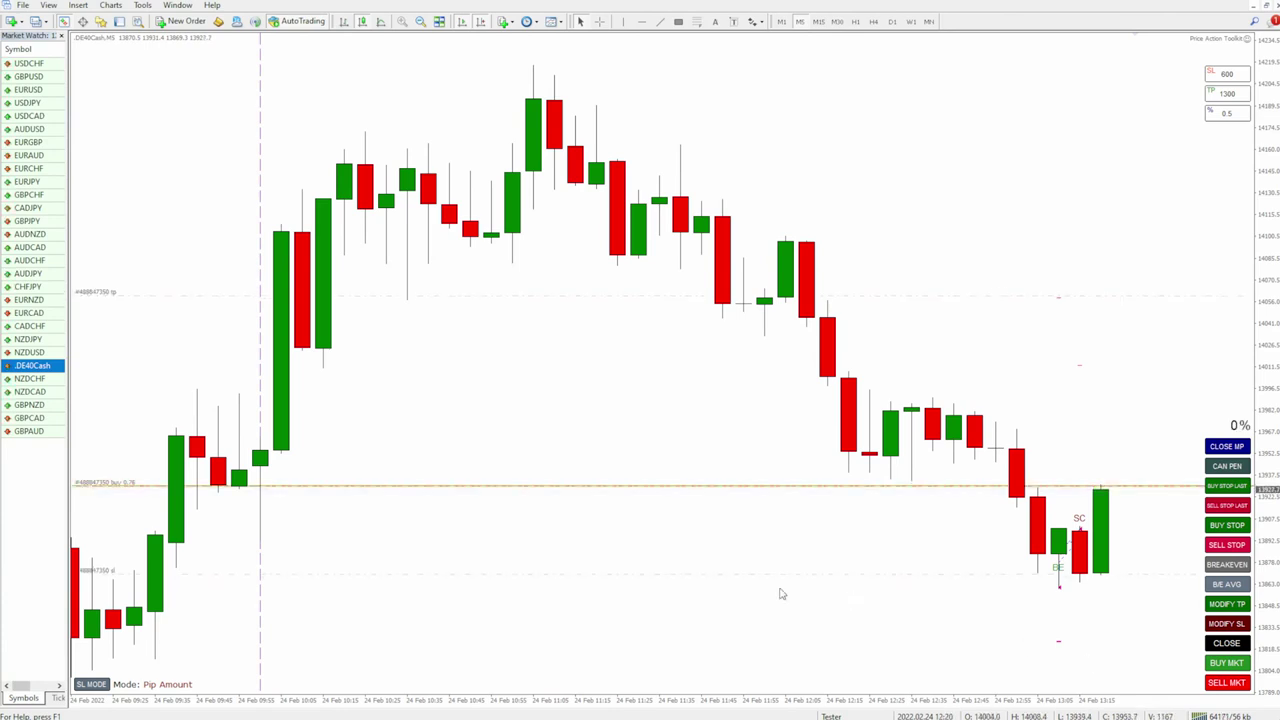
middle_click(1121, 487)
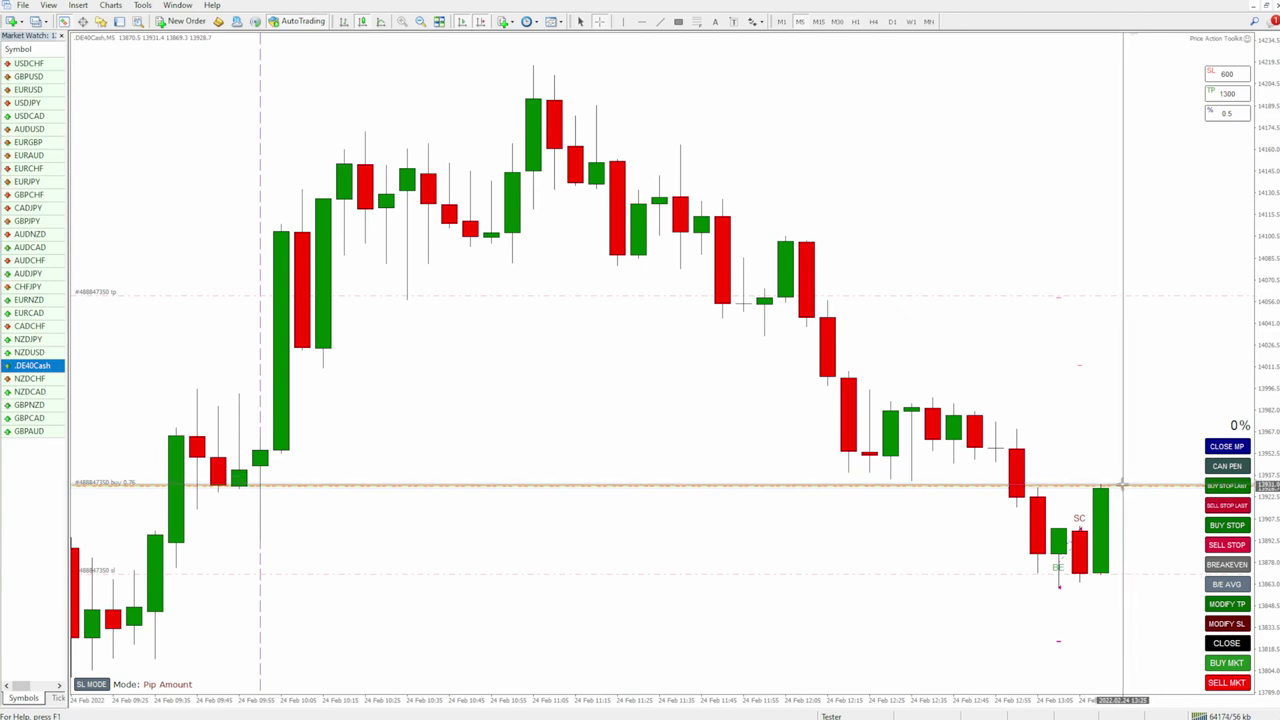
left_click_drag(1121, 487, 1123, 480)
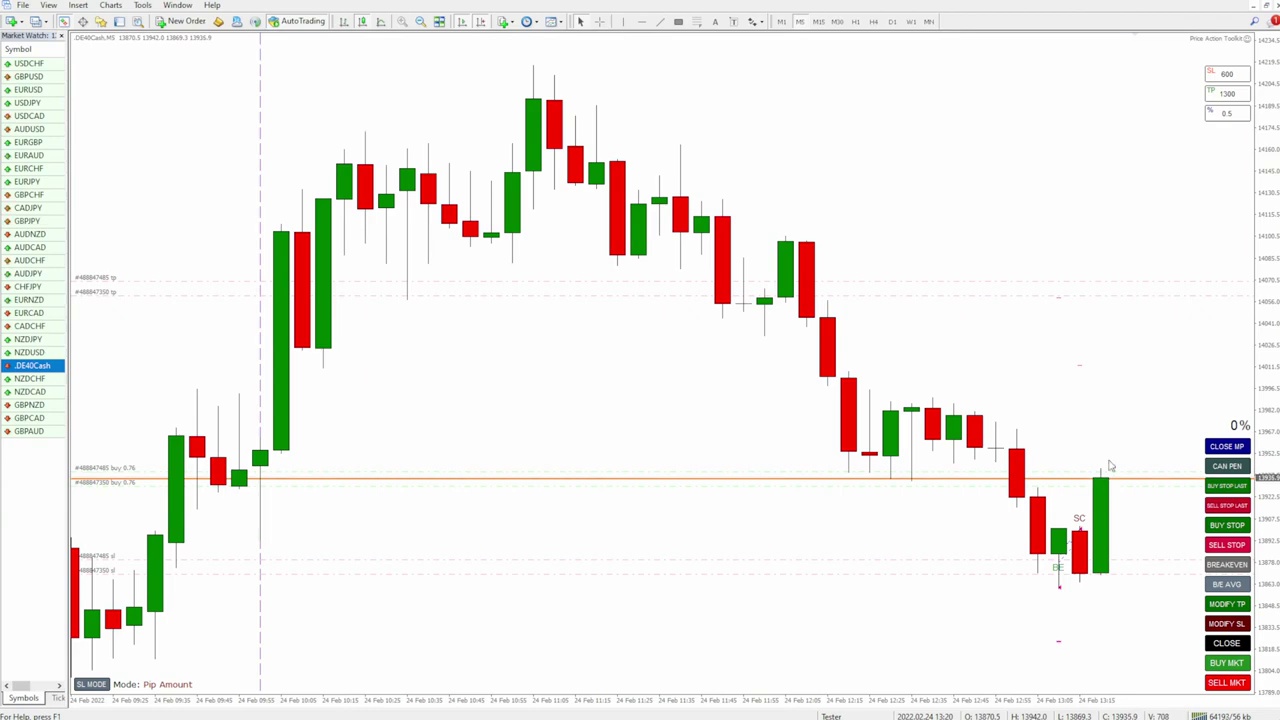
Set Scale in on Candle Close not Tick to true in the expert's inputs.
double_click(1246, 39)
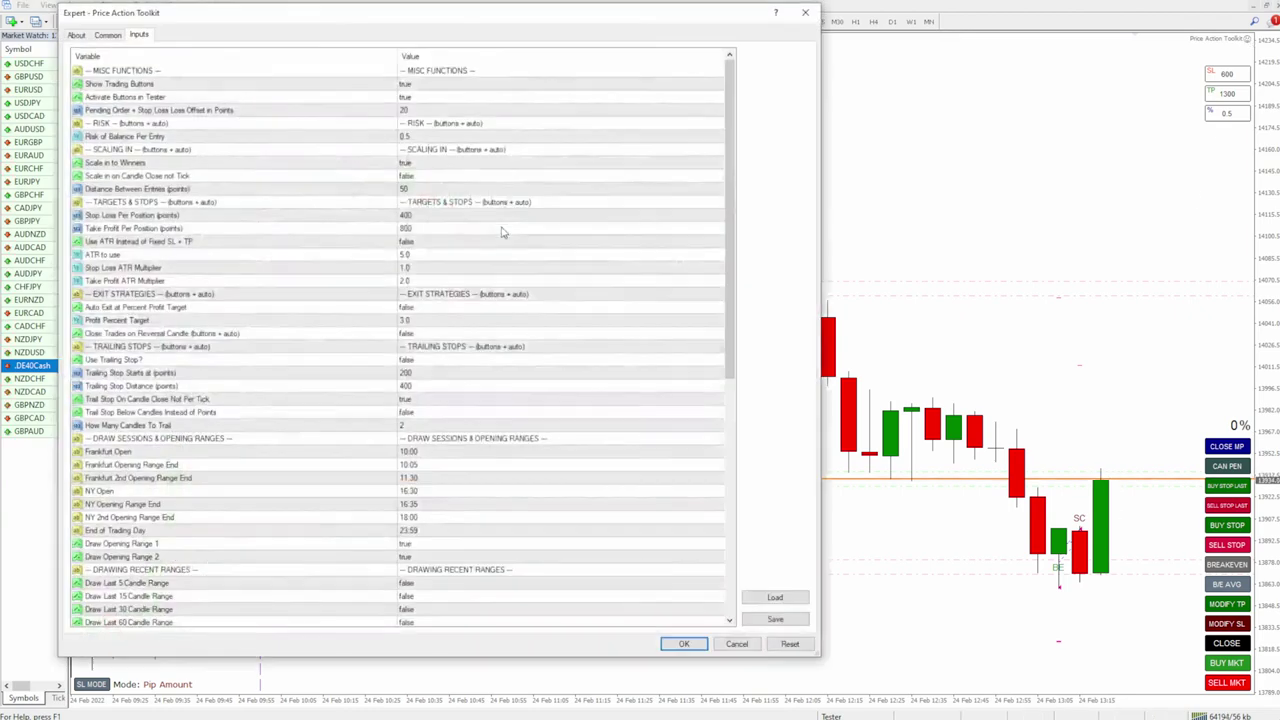
double_click(446, 178)
left_click(446, 178)
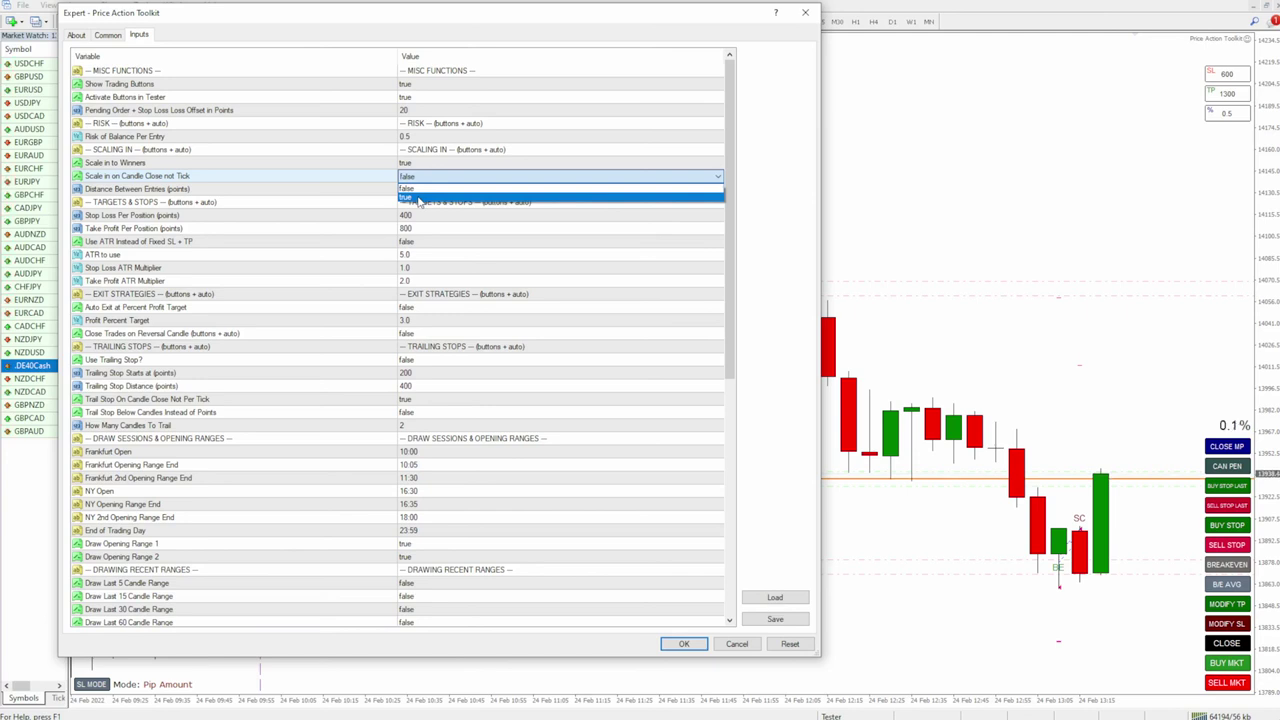
left_click(419, 197)
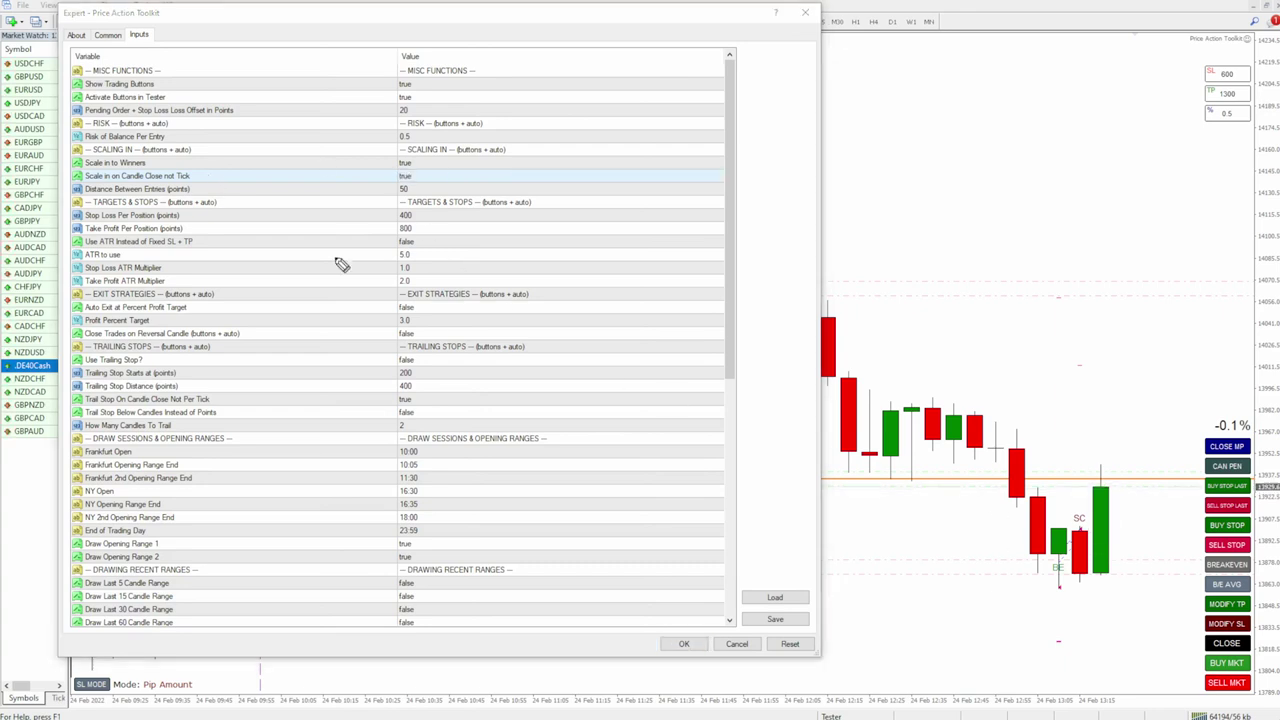
Sketch a tall candle with stacked entry levels over the latest candles and circle the profit percentage.
mouse_move(1120, 497)
left_mouse_down()
mouse_move(1114, 480)
mouse_move(1130, 470)
mouse_move(1110, 366)
mouse_move(1075, 343)
mouse_move(1080, 518)
mouse_move(1132, 514)
left_mouse_up()
mouse_move(1086, 466)
left_mouse_down()
mouse_move(1128, 448)
mouse_move(1124, 432)
left_mouse_up()
mouse_move(1086, 420)
left_mouse_down()
mouse_move(1112, 417)
mouse_move(1114, 400)
left_mouse_up()
left_click_drag(1084, 388, 1114, 386)
left_click_drag(1098, 340, 1131, 360)
left_click_drag(1132, 520, 1128, 461)
left_click_drag(1112, 352, 1150, 372)
mouse_move(1245, 395)
left_mouse_down()
mouse_move(1190, 440)
mouse_move(1262, 398)
left_mouse_up()
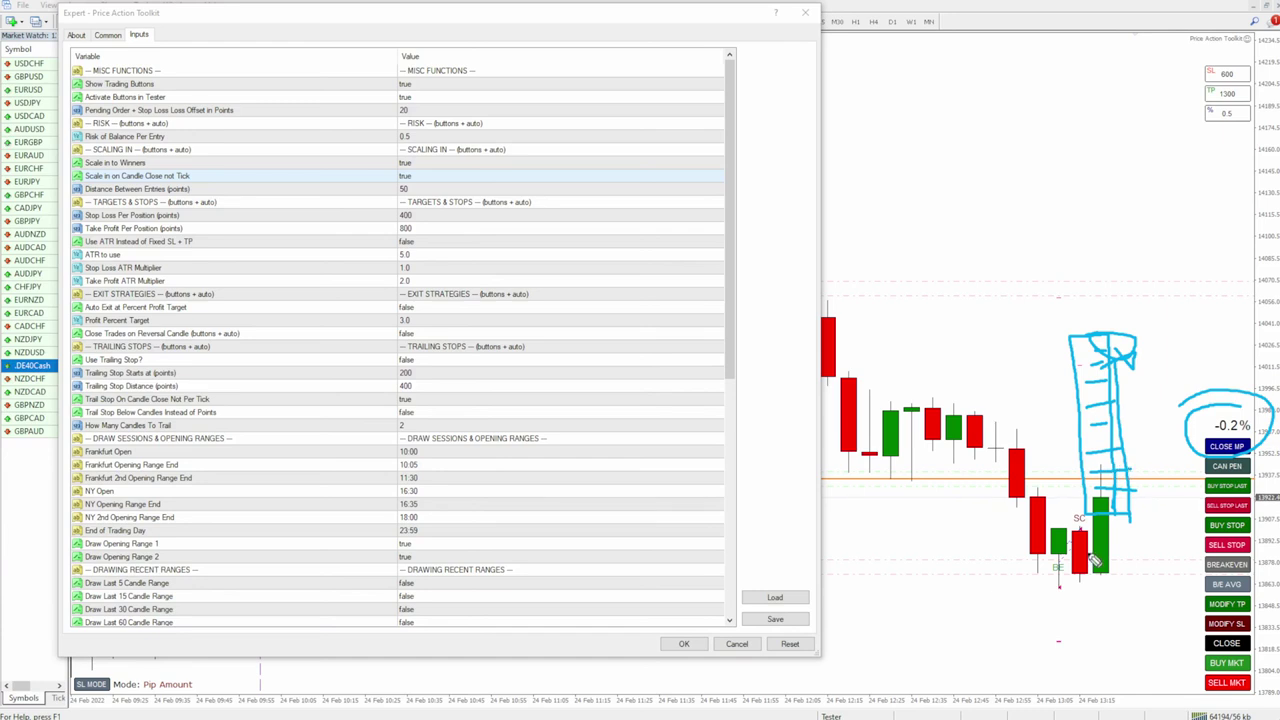
Add vertical strokes and a closing-level line to the sketched candle, mark the scaling-in settings, and clear the annotations.
left_click_drag(1116, 480, 1100, 346)
left_click_drag(1083, 342, 1088, 506)
left_click_drag(1016, 362, 1177, 348)
mouse_move(405, 153)
left_mouse_down()
mouse_move(434, 172)
mouse_move(415, 155)
left_mouse_up()
key("e")
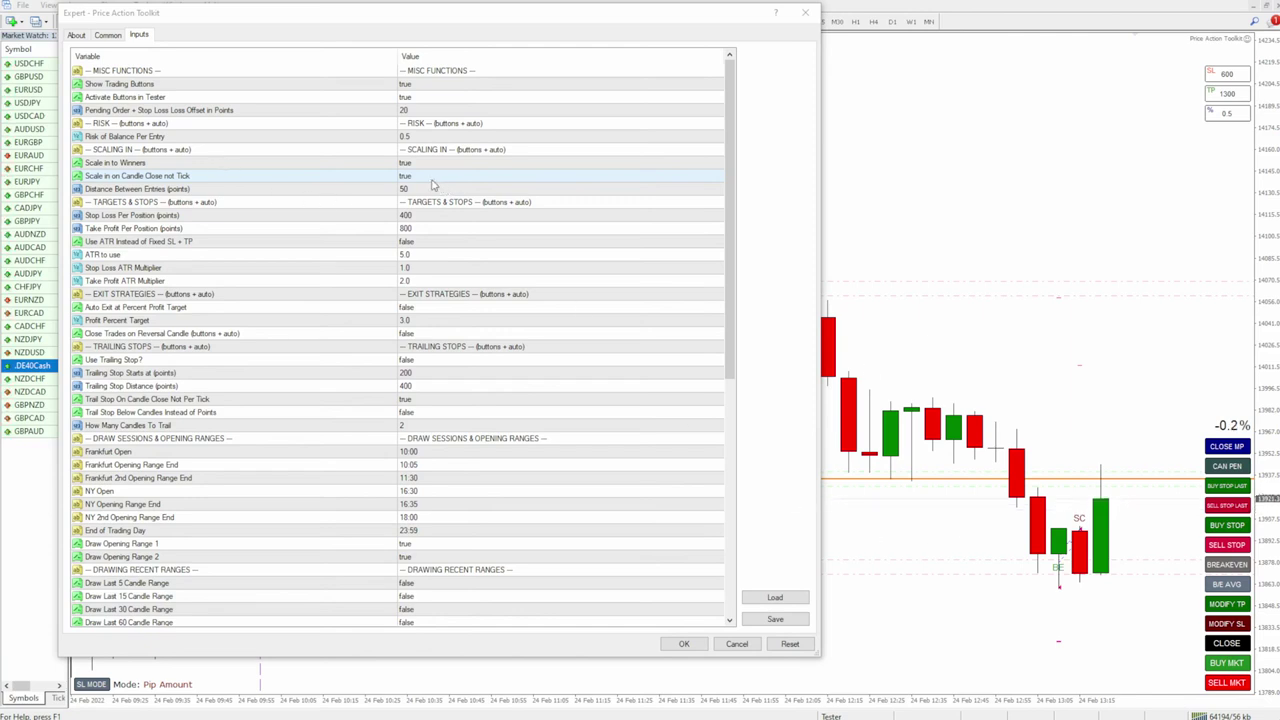
Point out the stop loss and take profit per position settings and set Use ATR Instead of Fixed SL + TP to true.
left_click(456, 207)
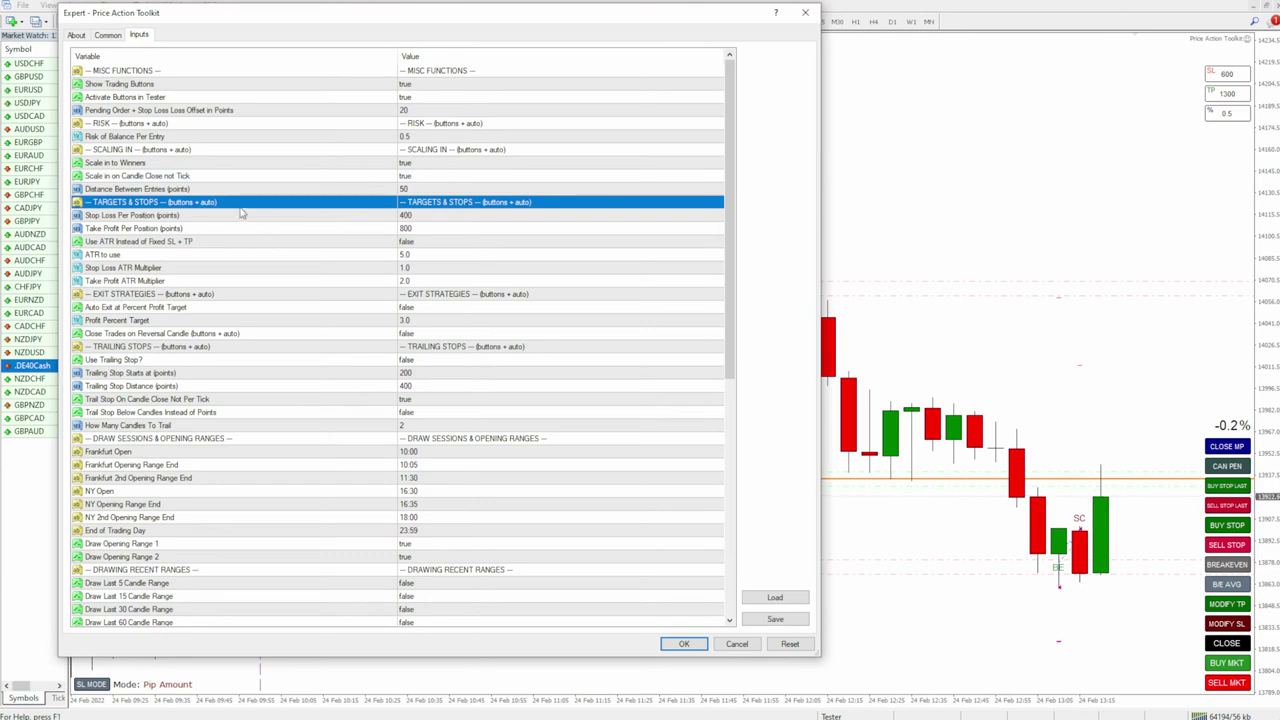
left_click(121, 216)
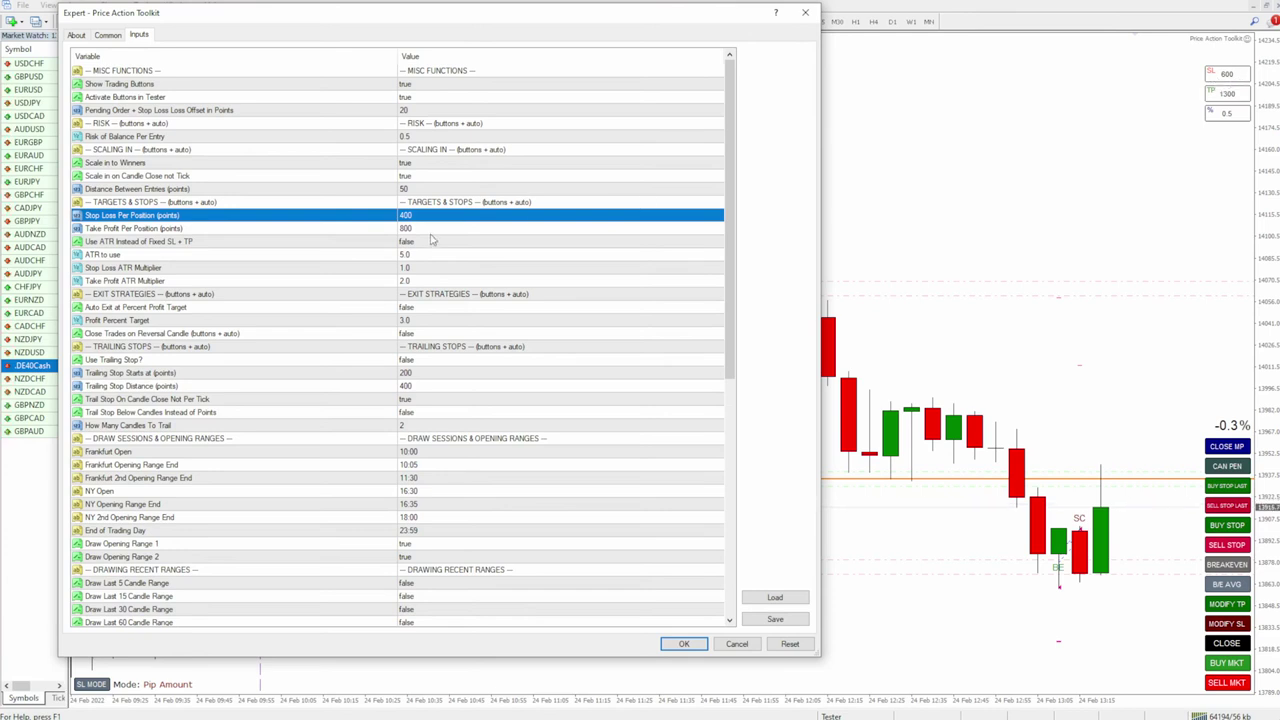
left_click(164, 230)
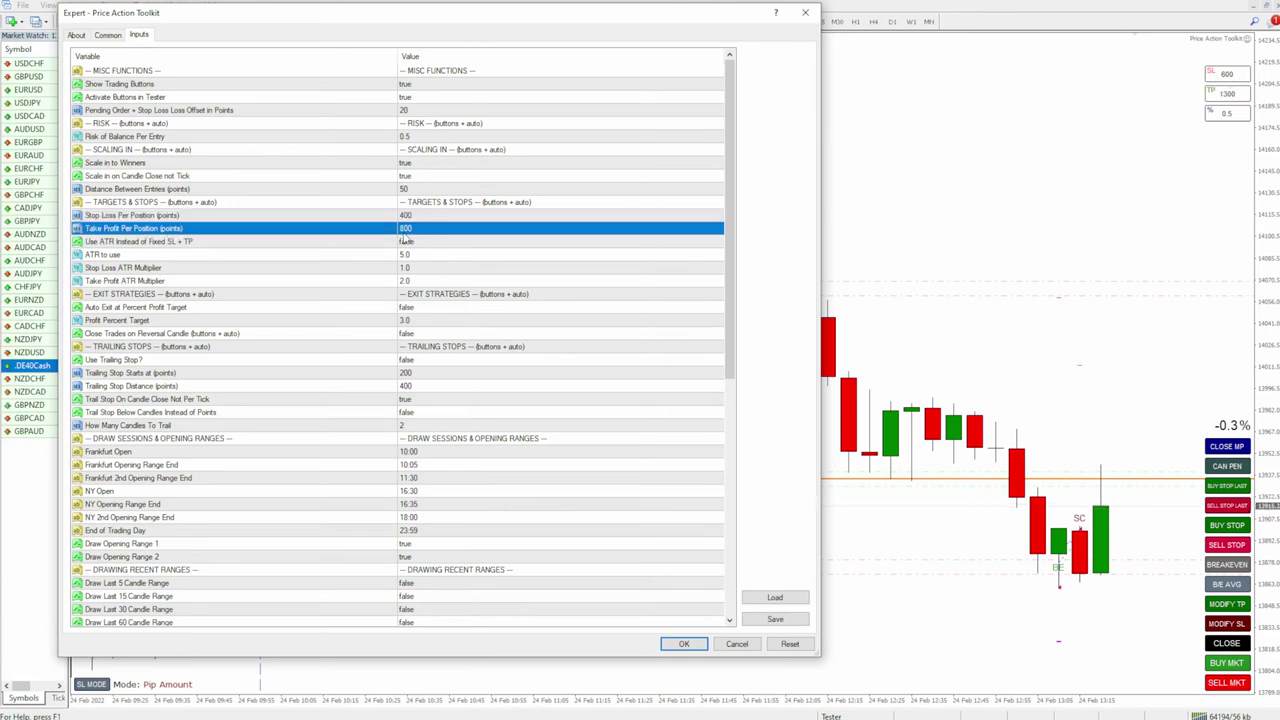
left_click(106, 243)
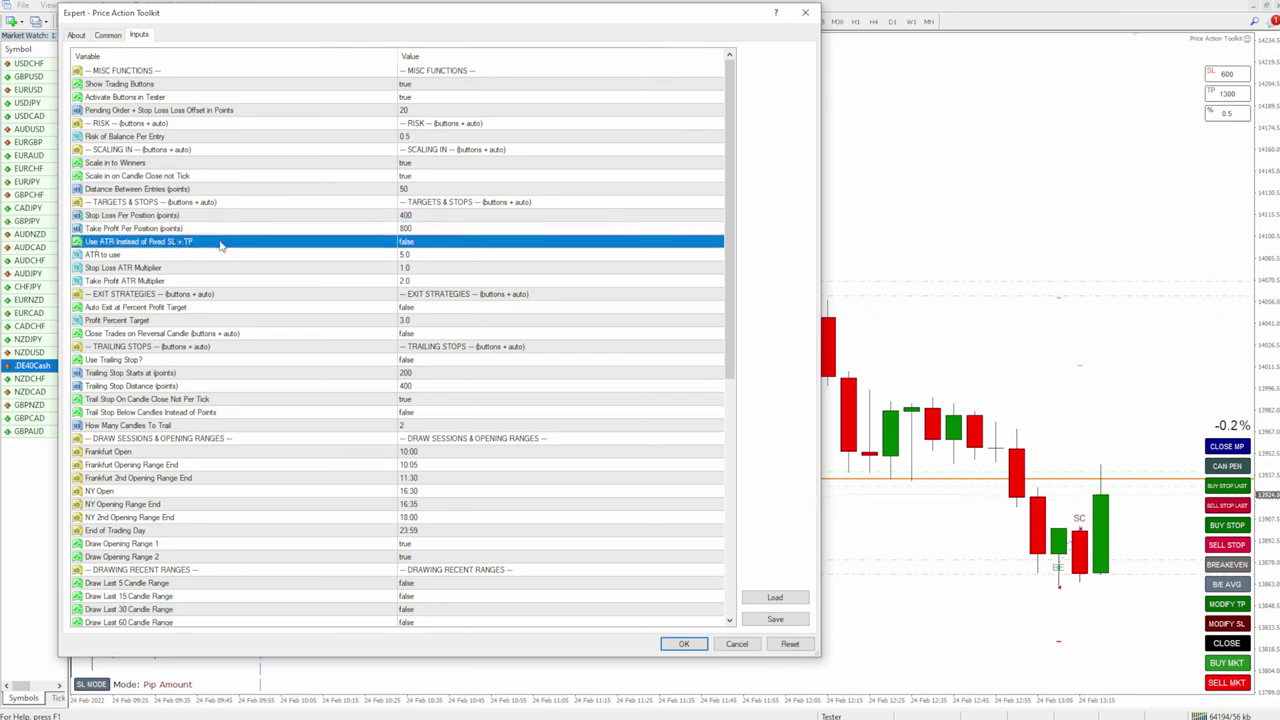
left_click(430, 244)
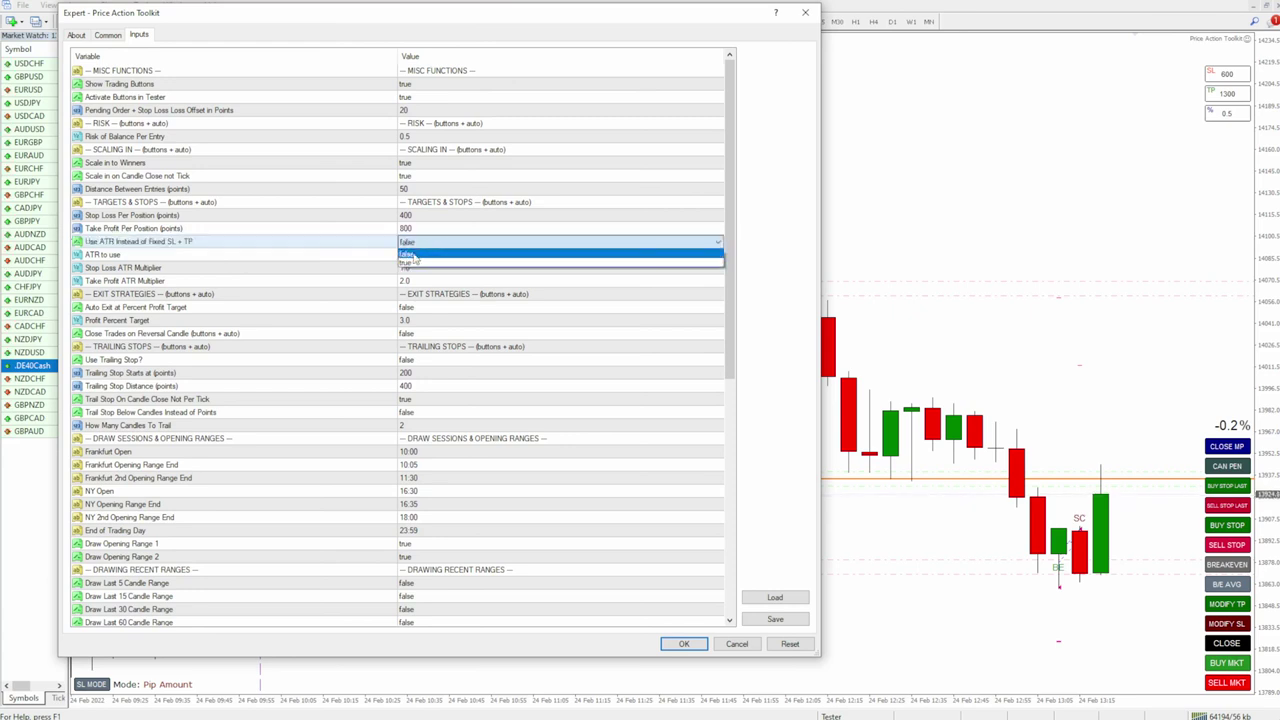
left_click(418, 266)
Point out ATR to use and the stop loss and take profit ATR multipliers, and apply the expert's inputs.
left_click(323, 262)
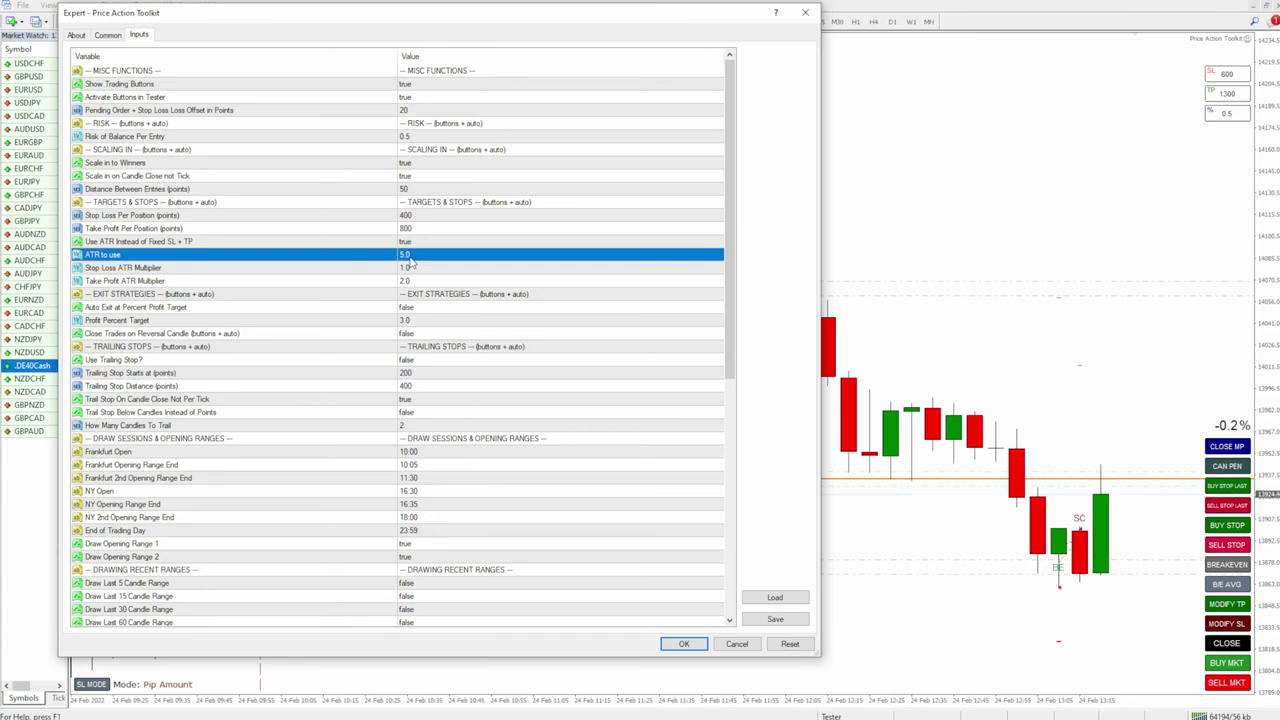
left_click(106, 270)
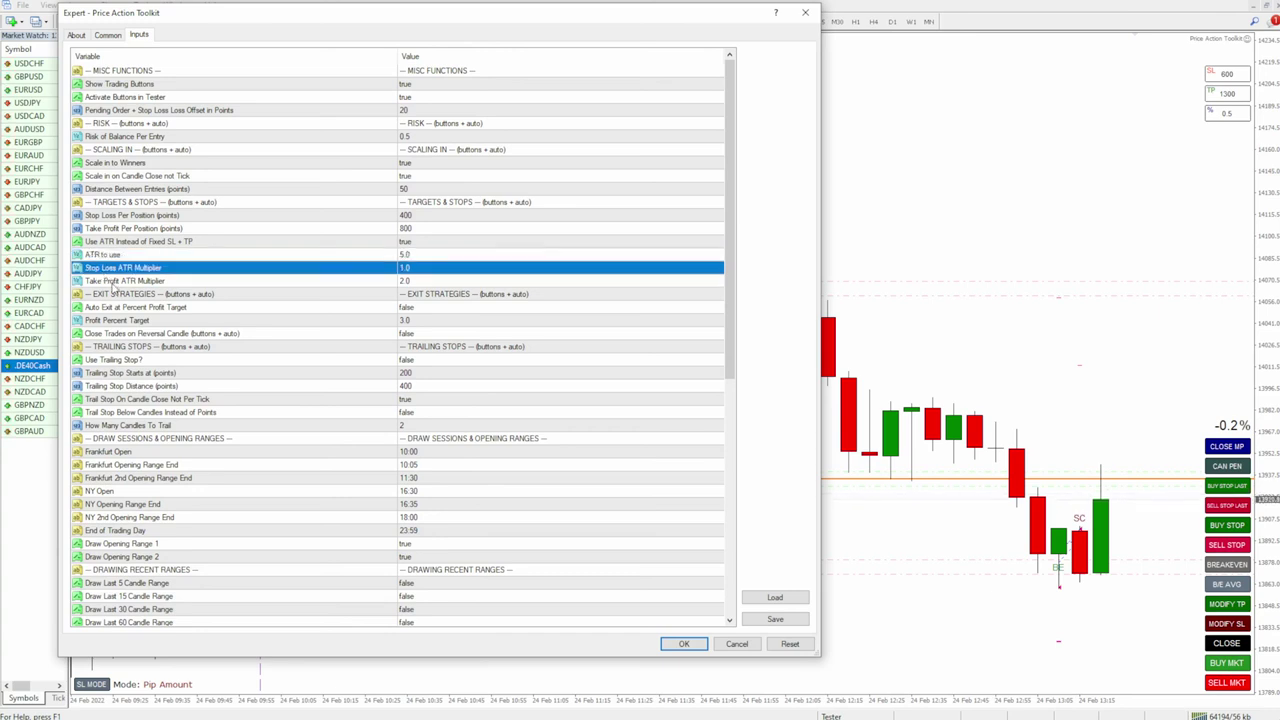
left_click(117, 282)
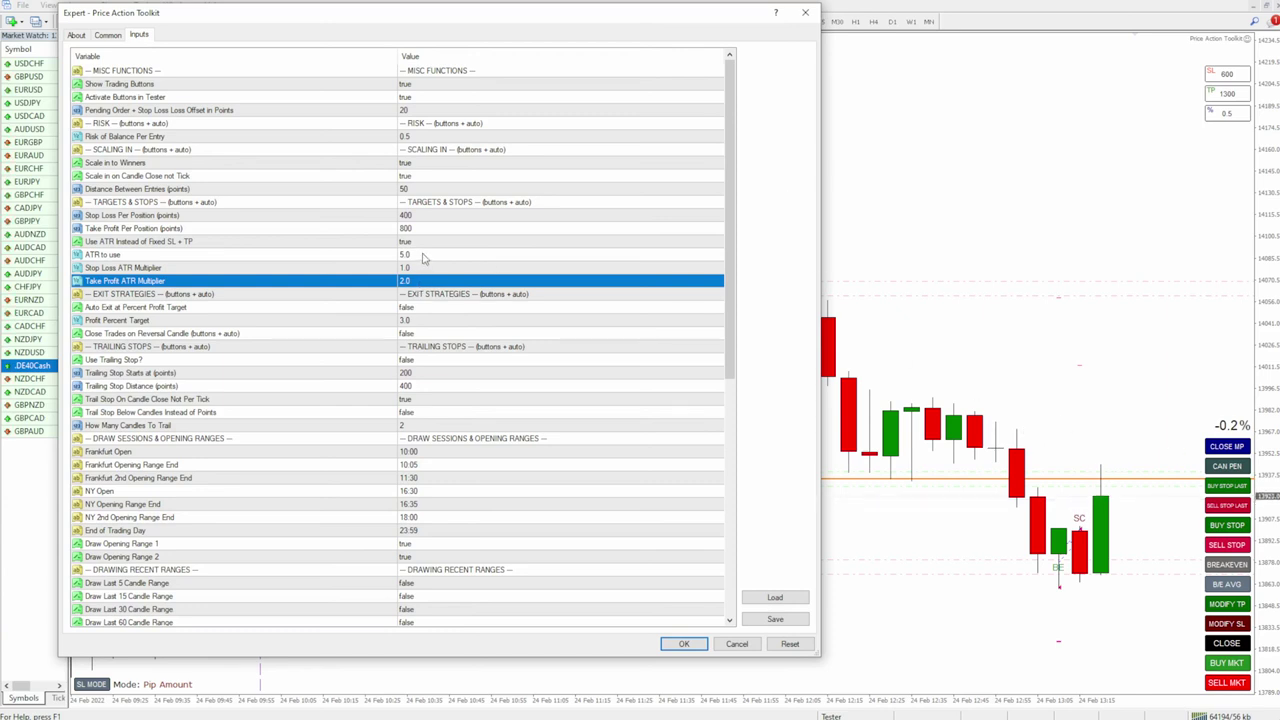
left_click(414, 272)
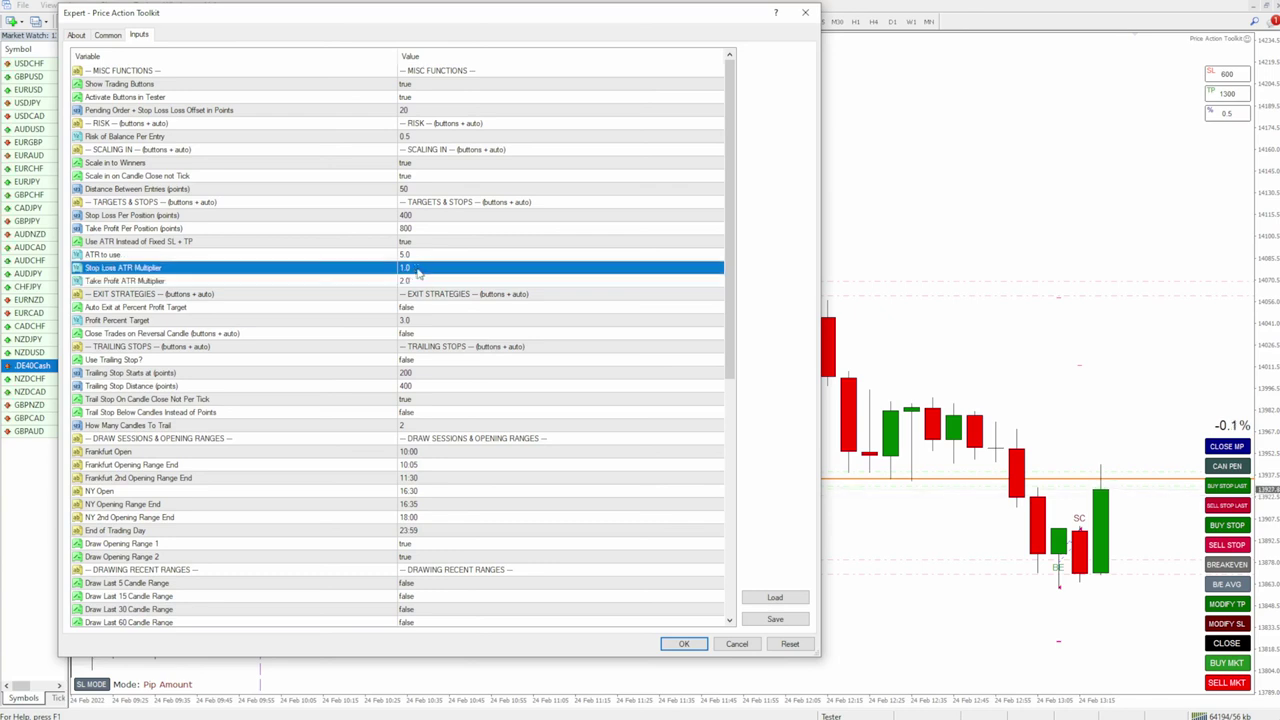
left_click(418, 256)
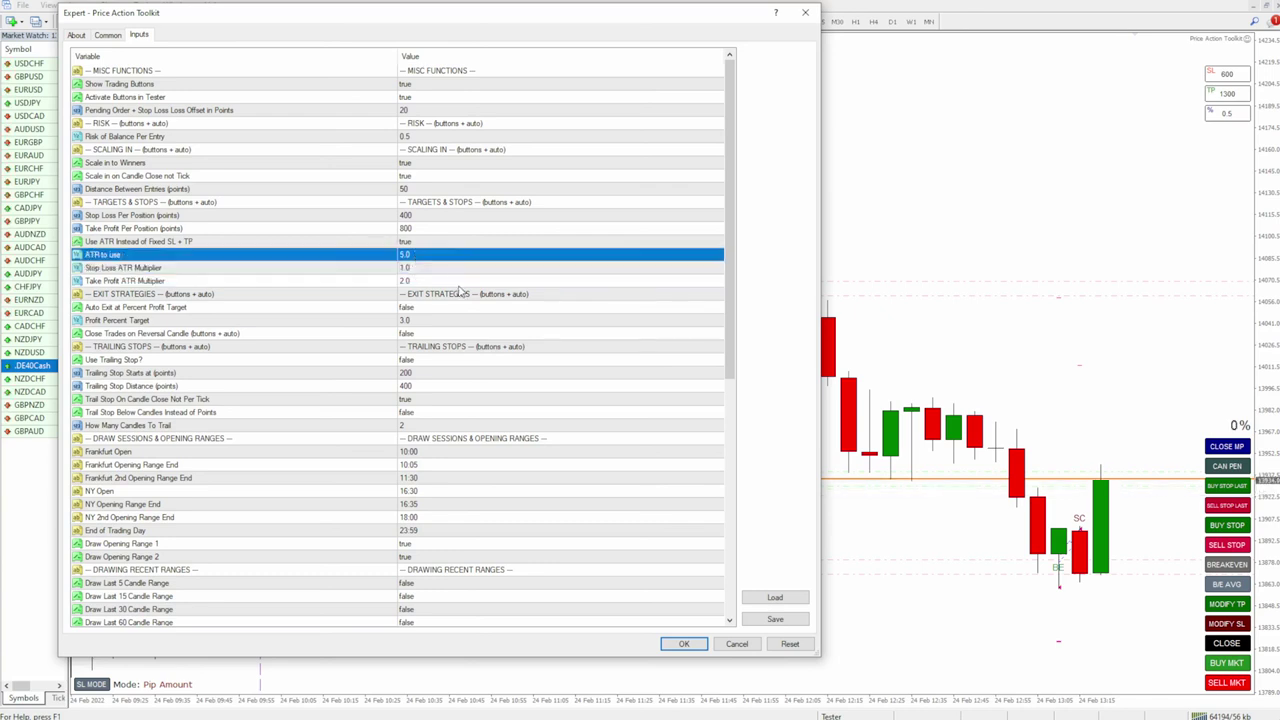
left_click(421, 284)
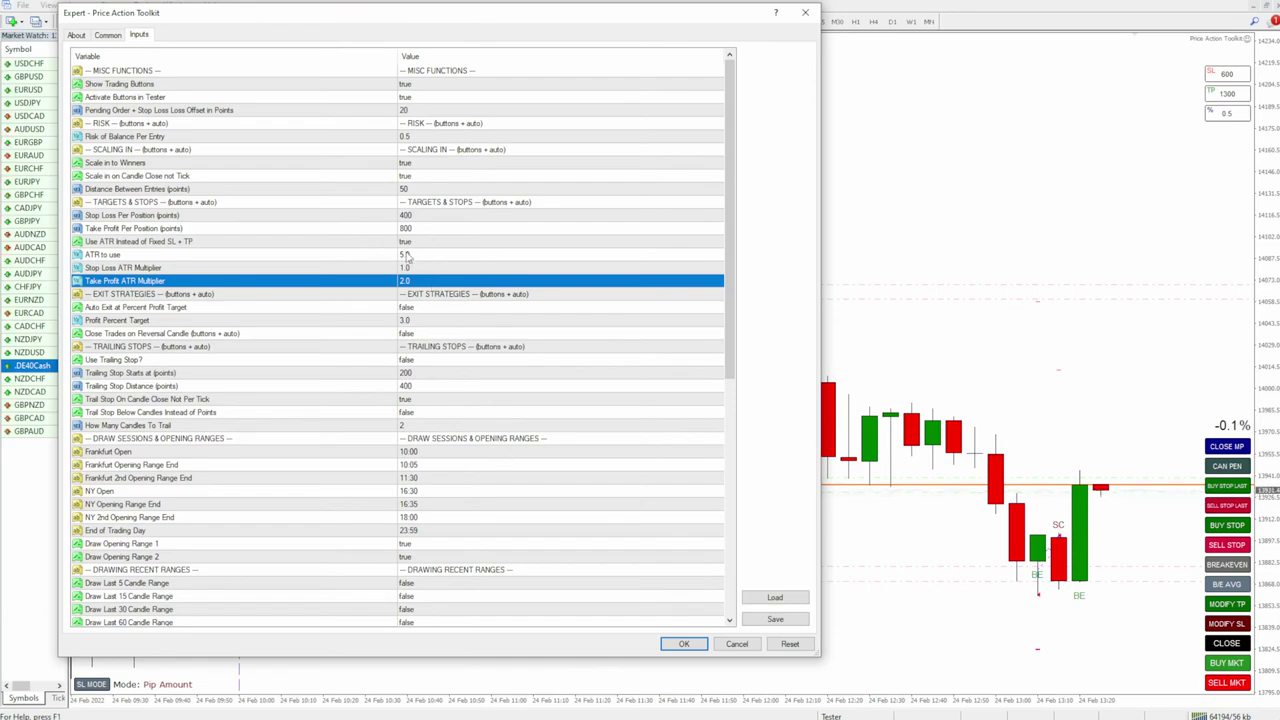
left_click(684, 644)
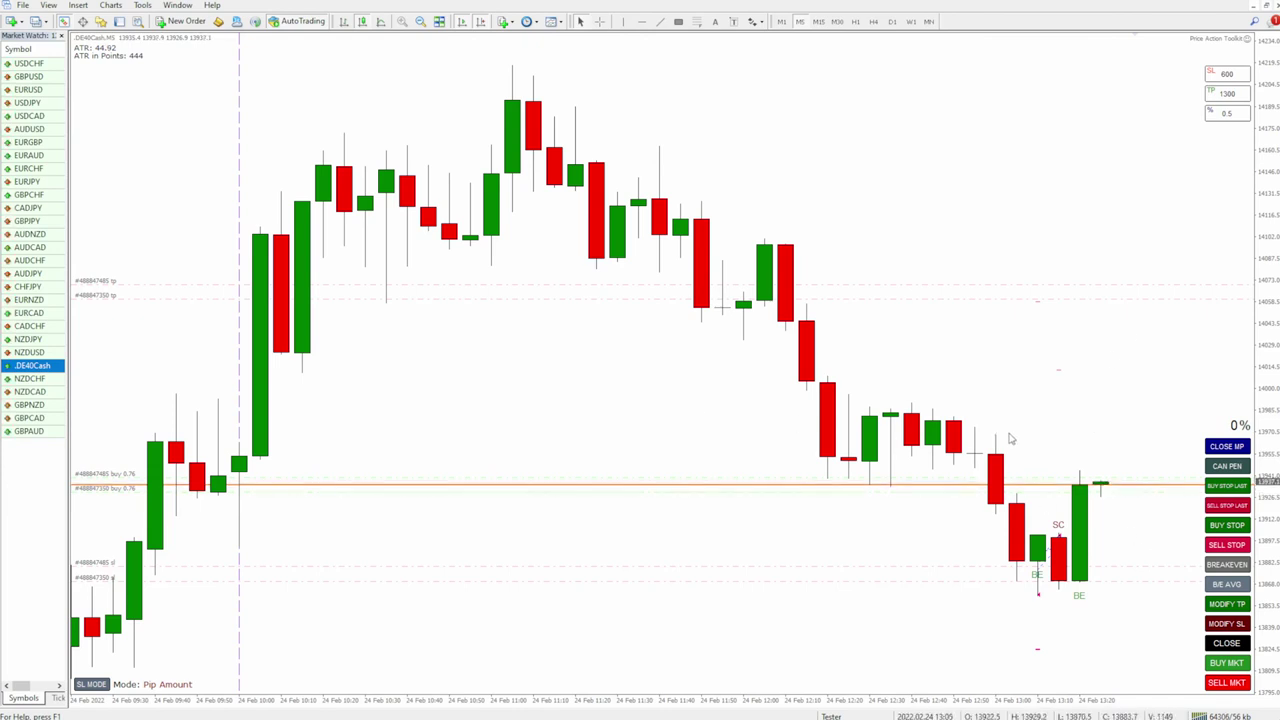
Open and dismiss the expert's inputs without changes, and close the open buy positions.
key("F7")
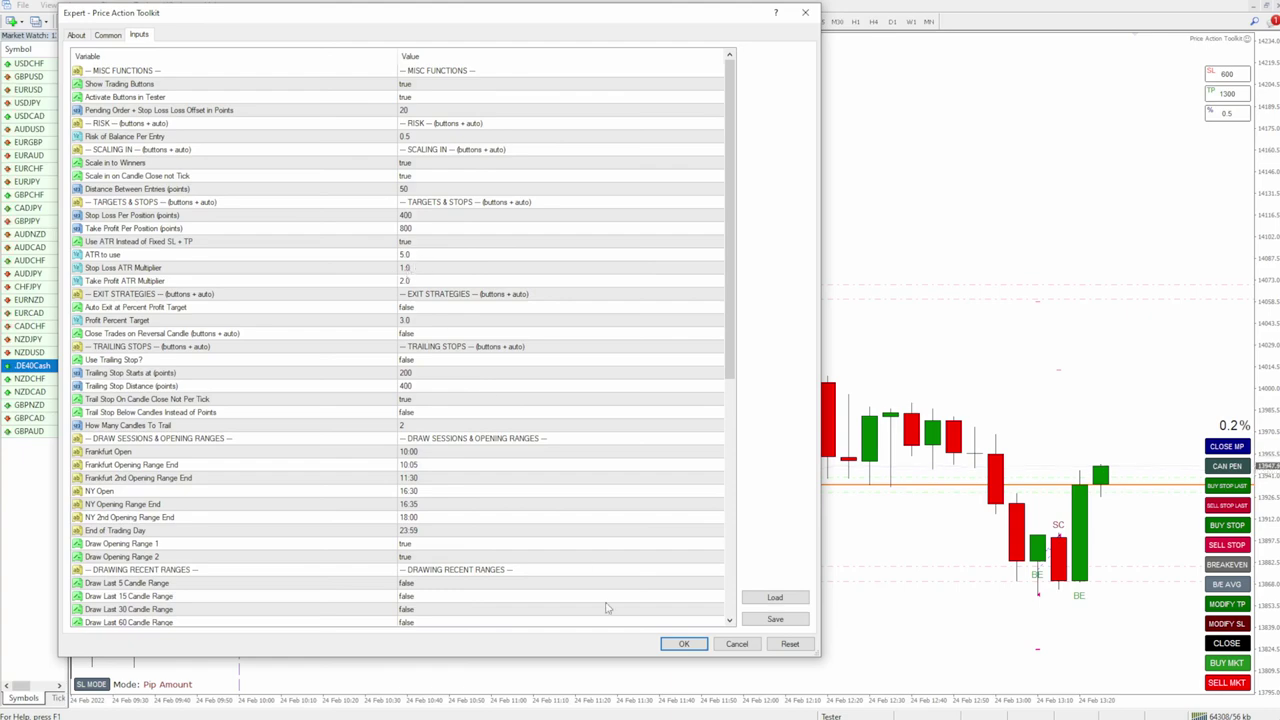
left_click(740, 645)
left_click(1236, 647)
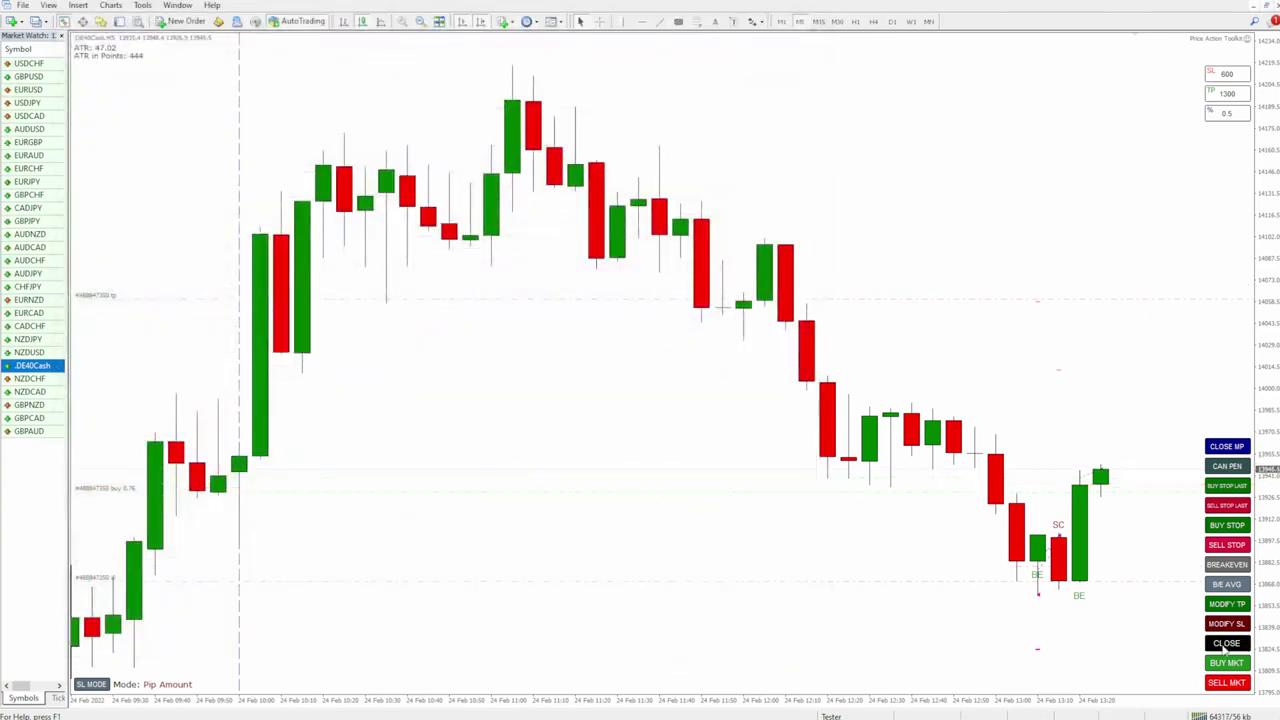
Buy .DE40Cash at market to show the ATR-based stop loss and take profit levels, and close the position.
left_click(1222, 662)
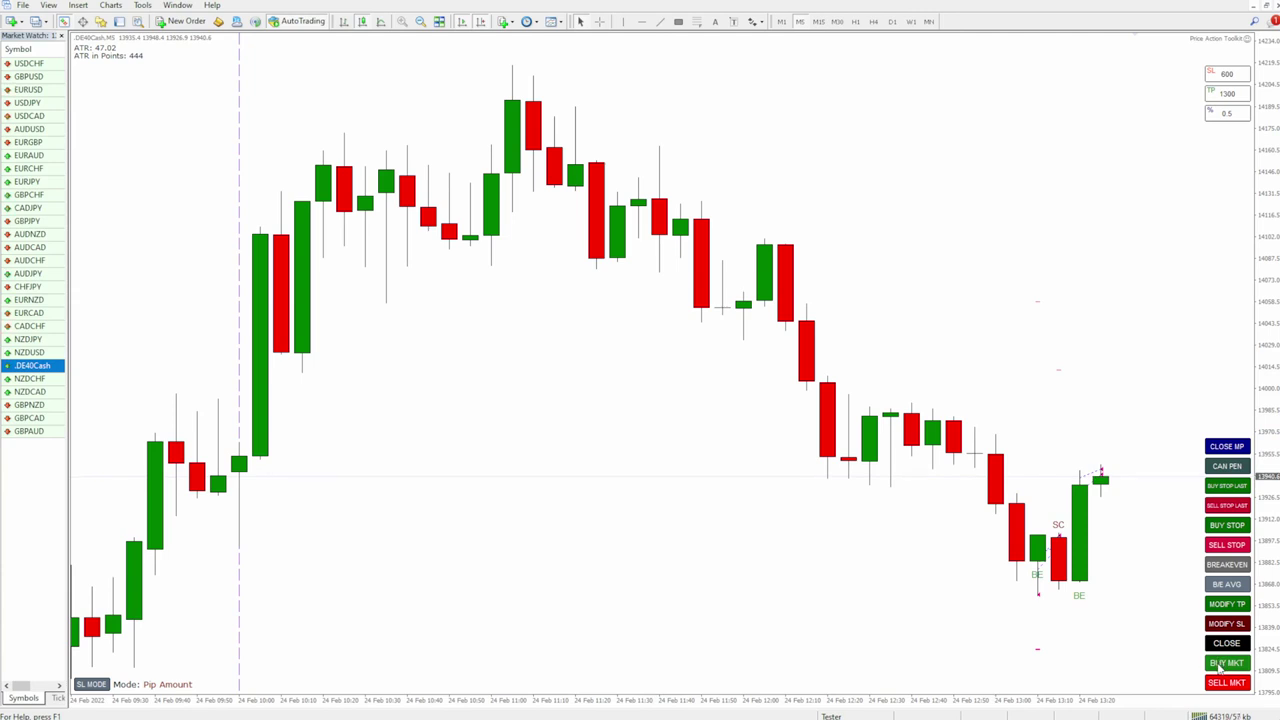
left_click_drag(518, 572, 545, 488)
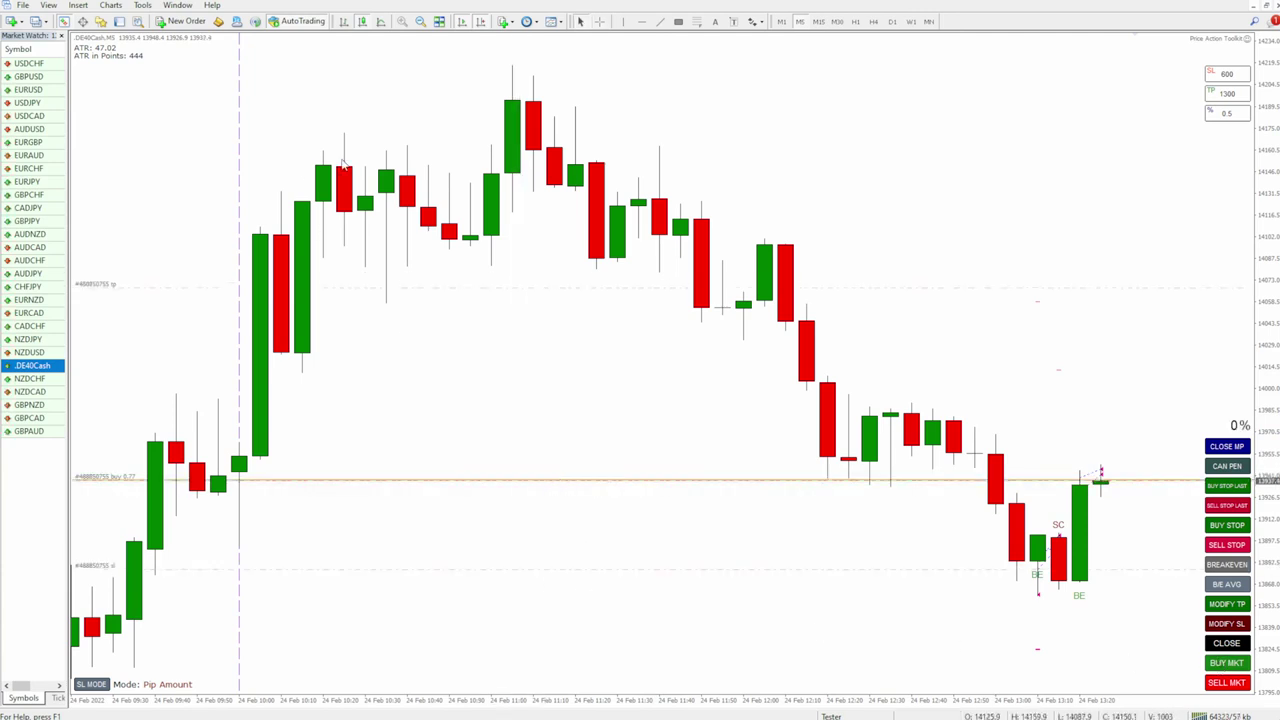
left_click(1230, 645)
Set Auto Exit at Percent Profit Target to true in the Exit Strategies section of the expert's inputs.
left_click(1249, 40)
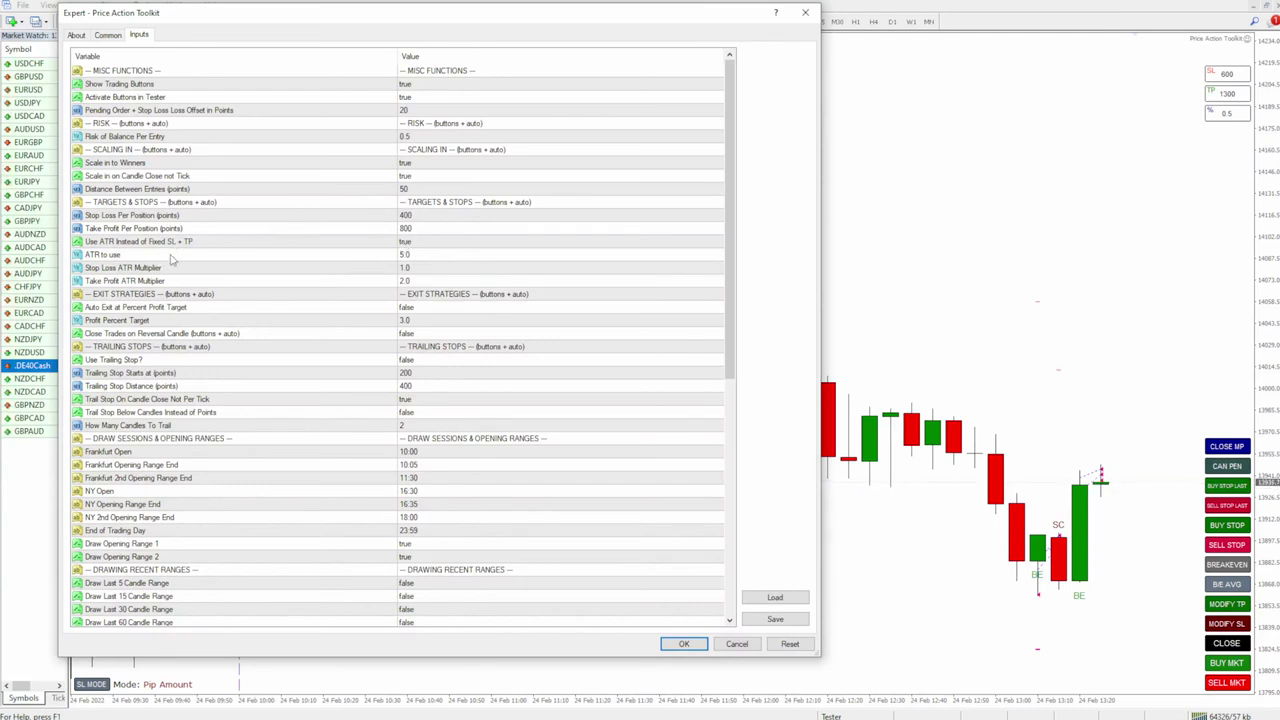
scroll(251, 266, "down", 6)
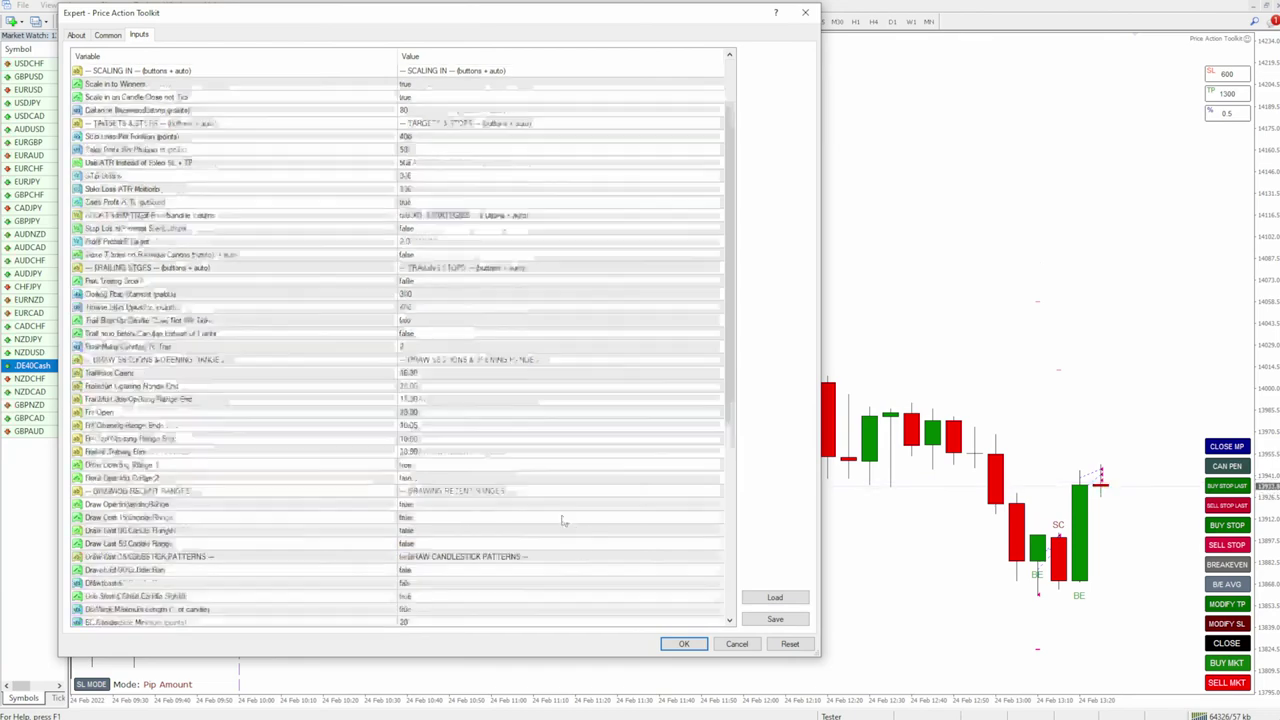
scroll(288, 424, "up", 6)
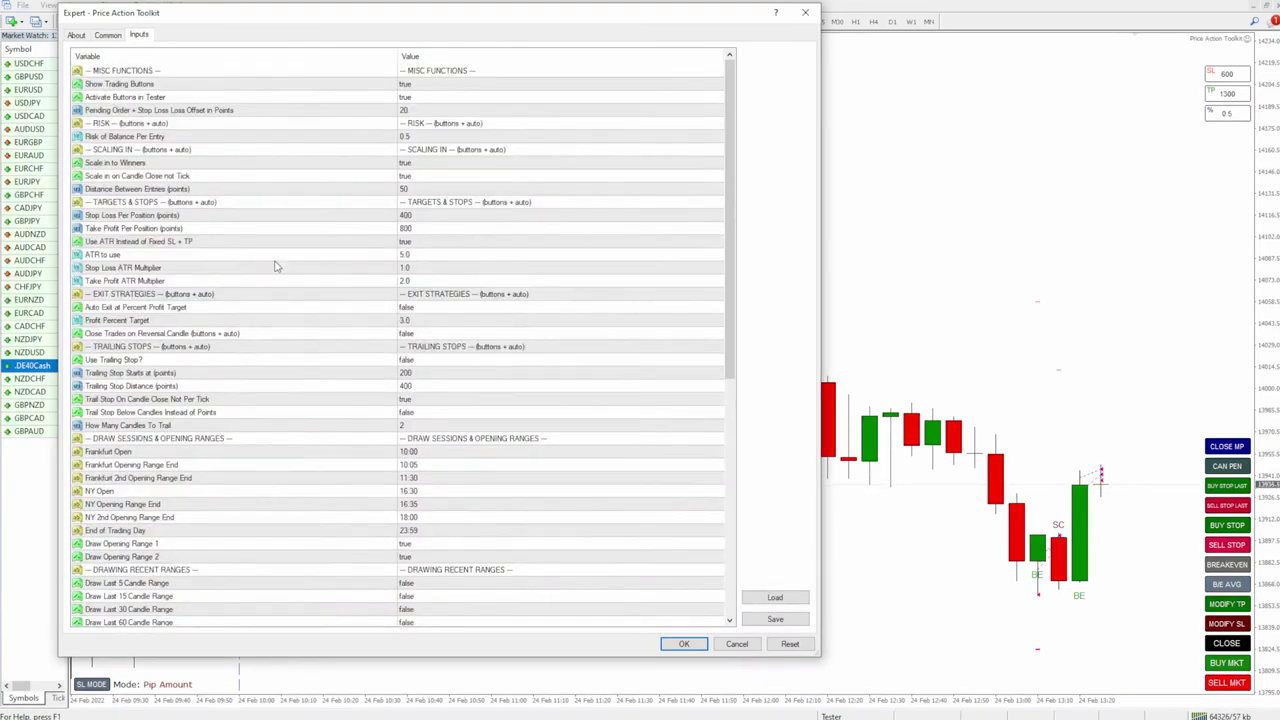
left_click(131, 297)
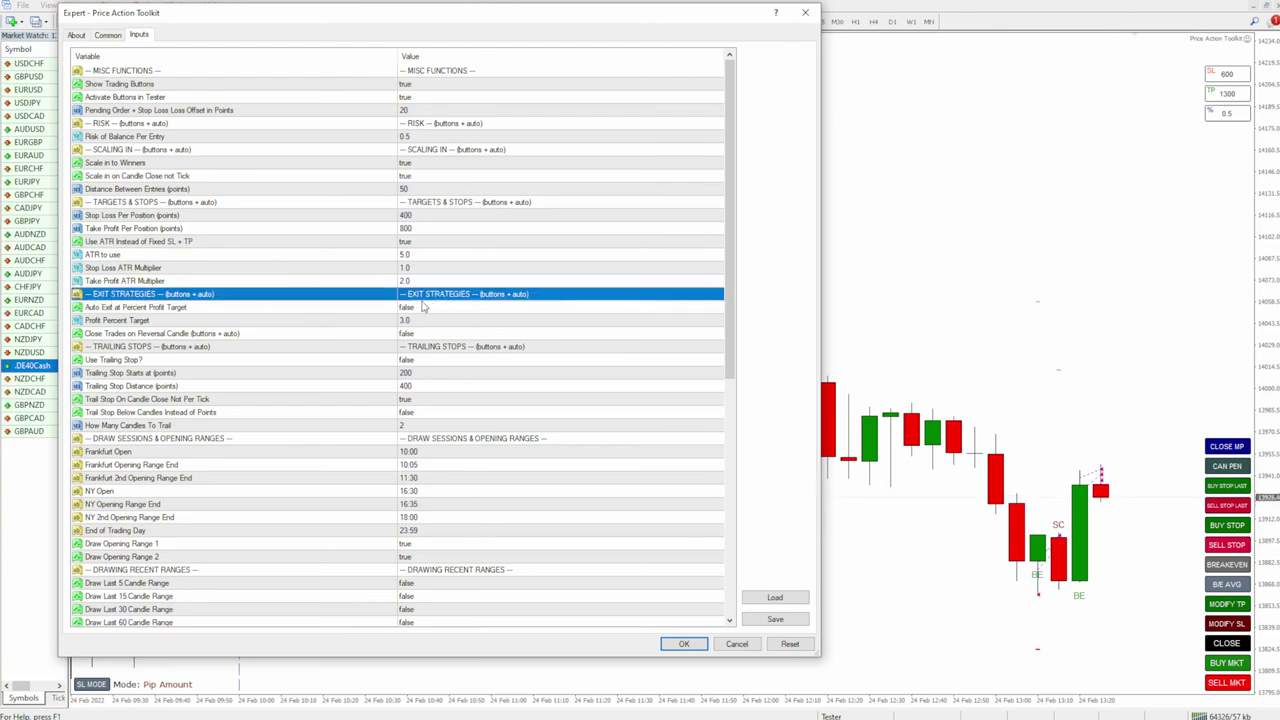
left_click(116, 309)
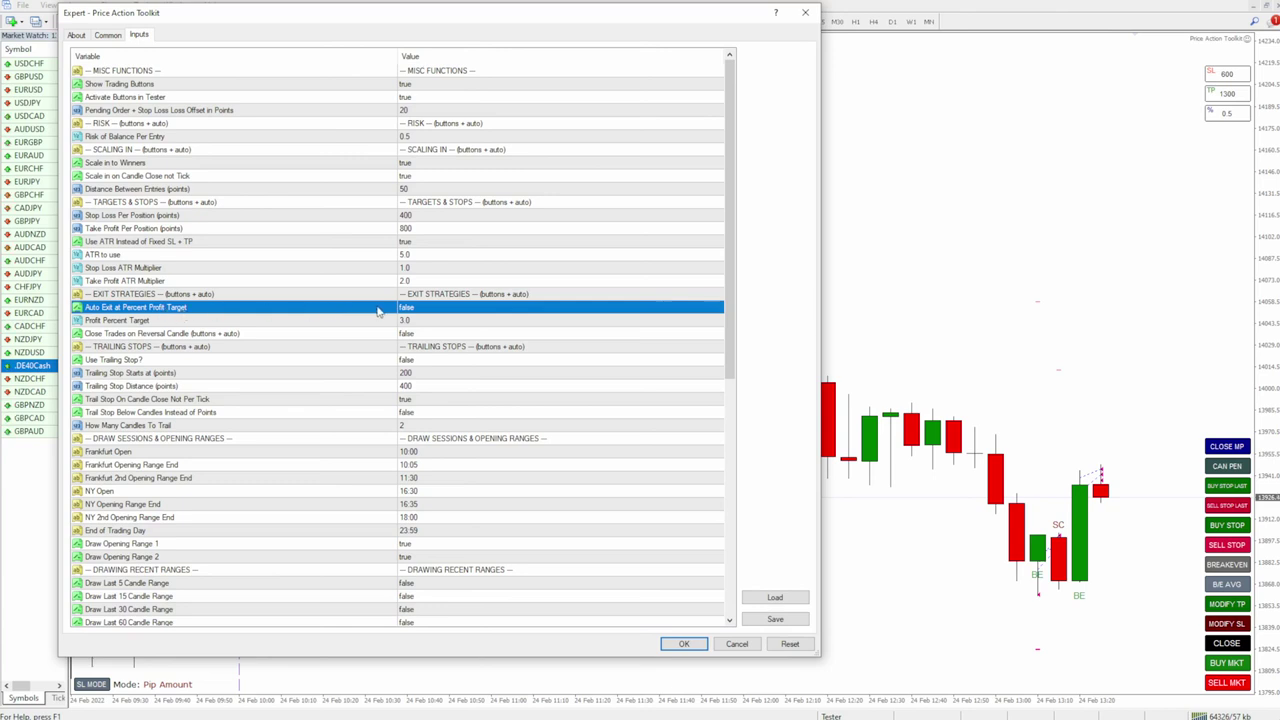
left_click(430, 313)
left_click(420, 333)
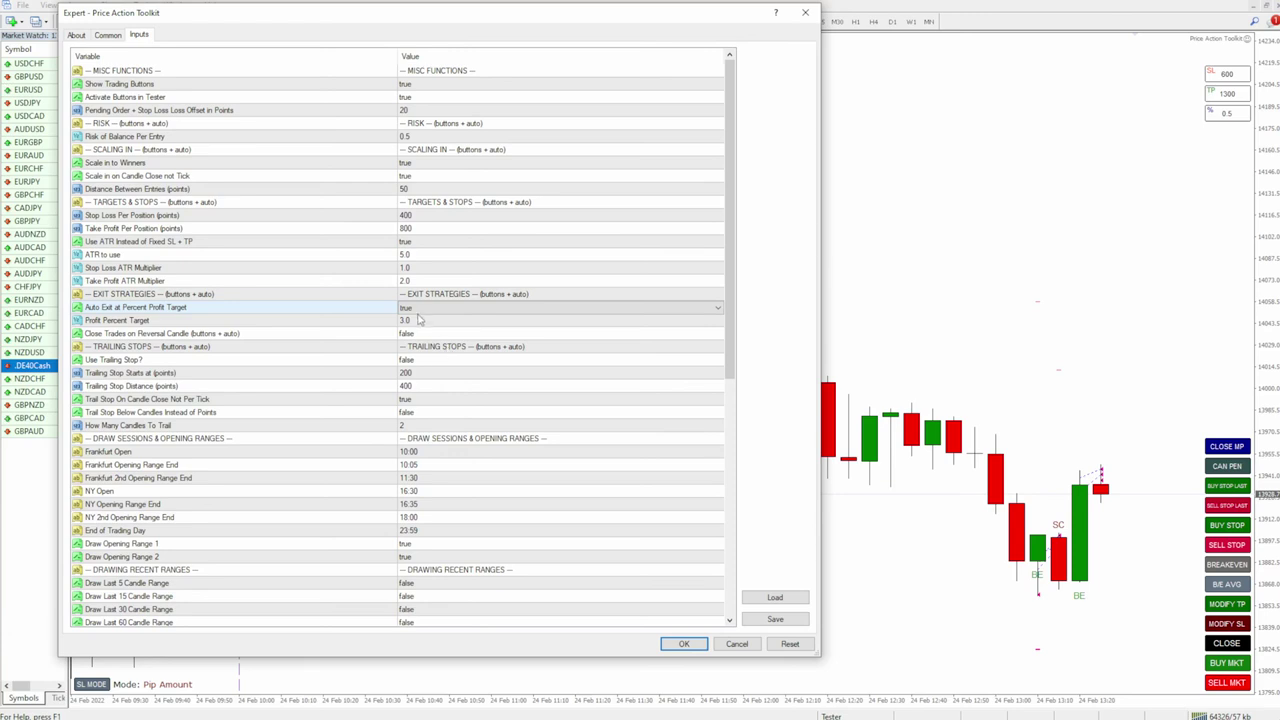
Set Profit Percent Target to 0.25 and apply the expert's inputs.
left_click(420, 319)
left_click(420, 319)
type("1")
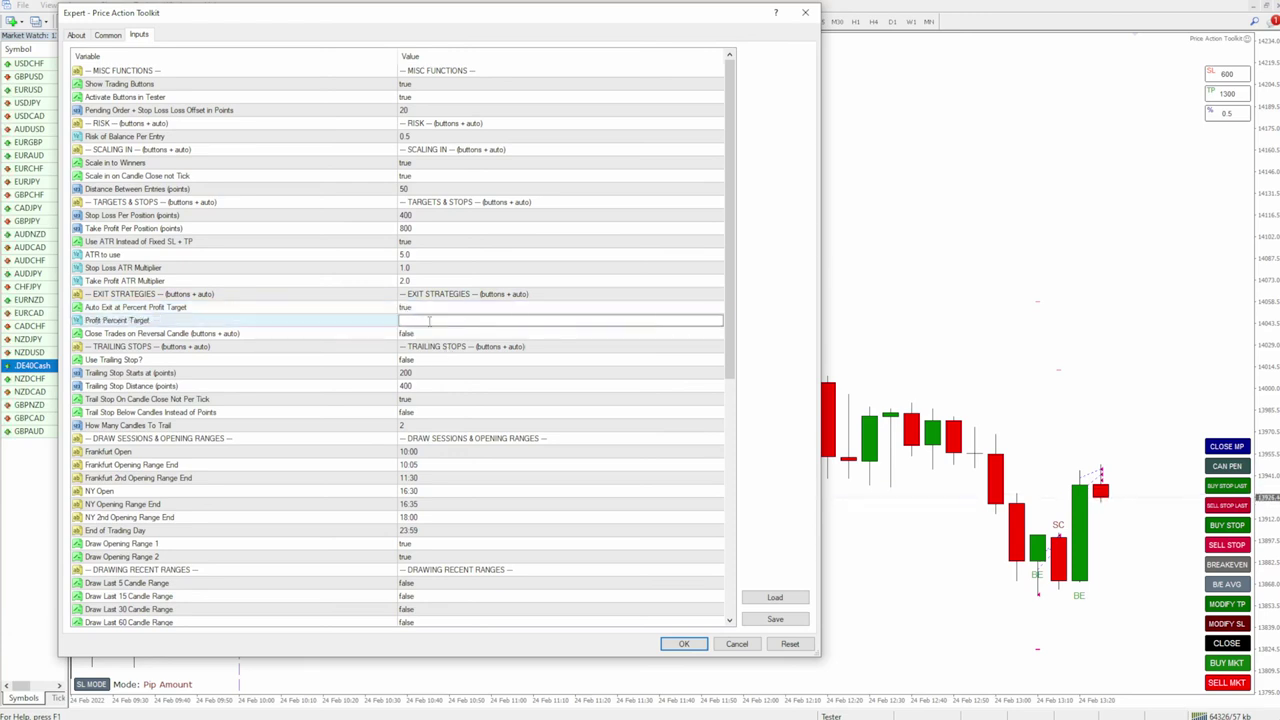
left_click(278, 349)
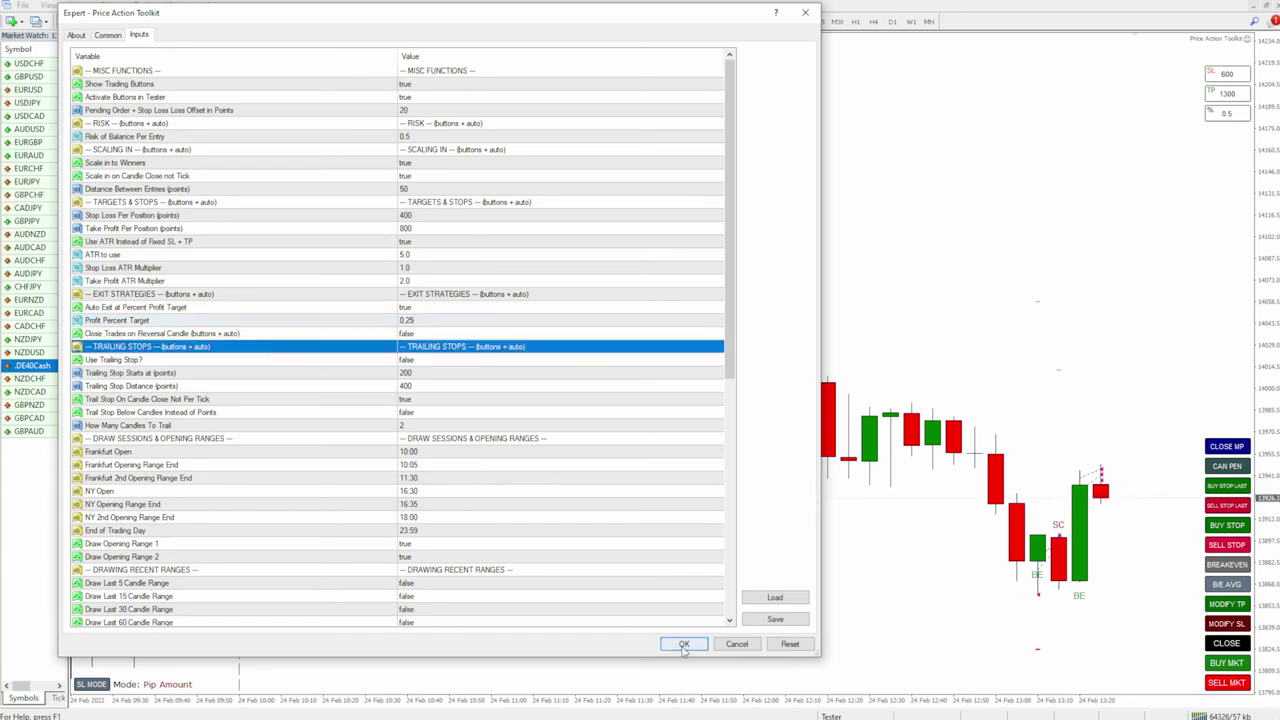
left_click(684, 645)
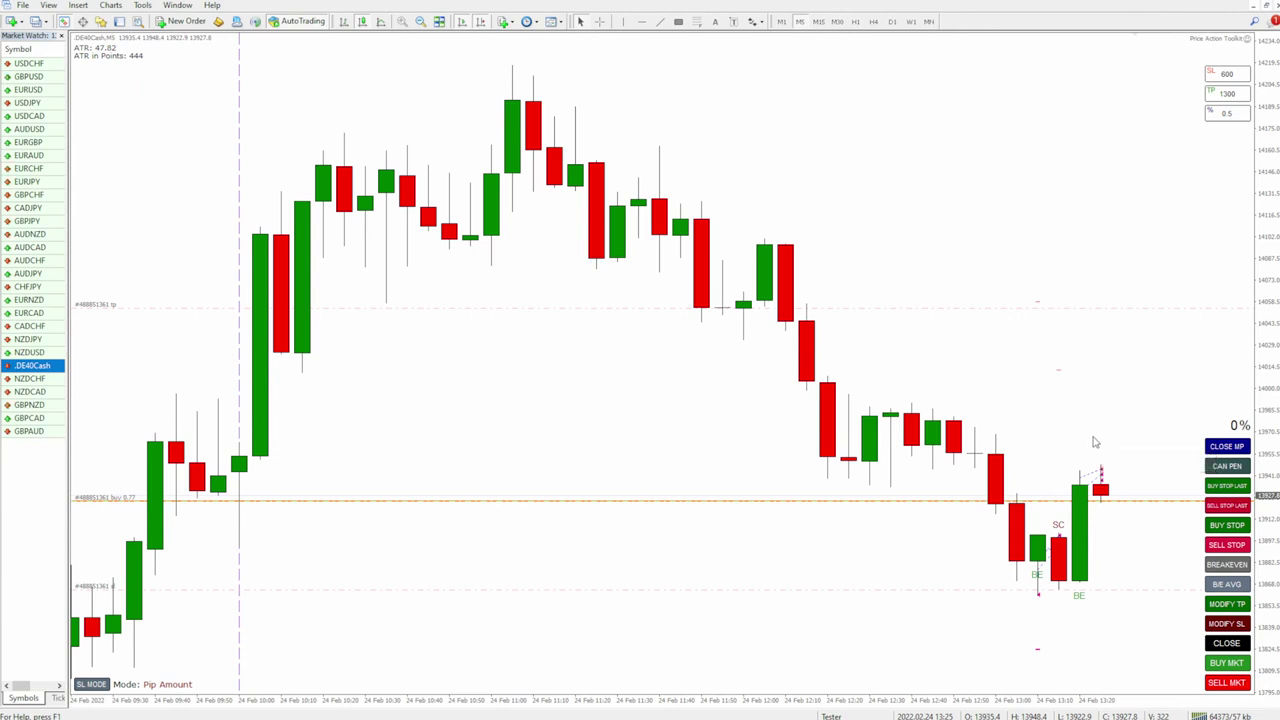
Switch the .DE40Cash chart to the M1 timeframe and reopen the expert's inputs.
left_click(781, 21)
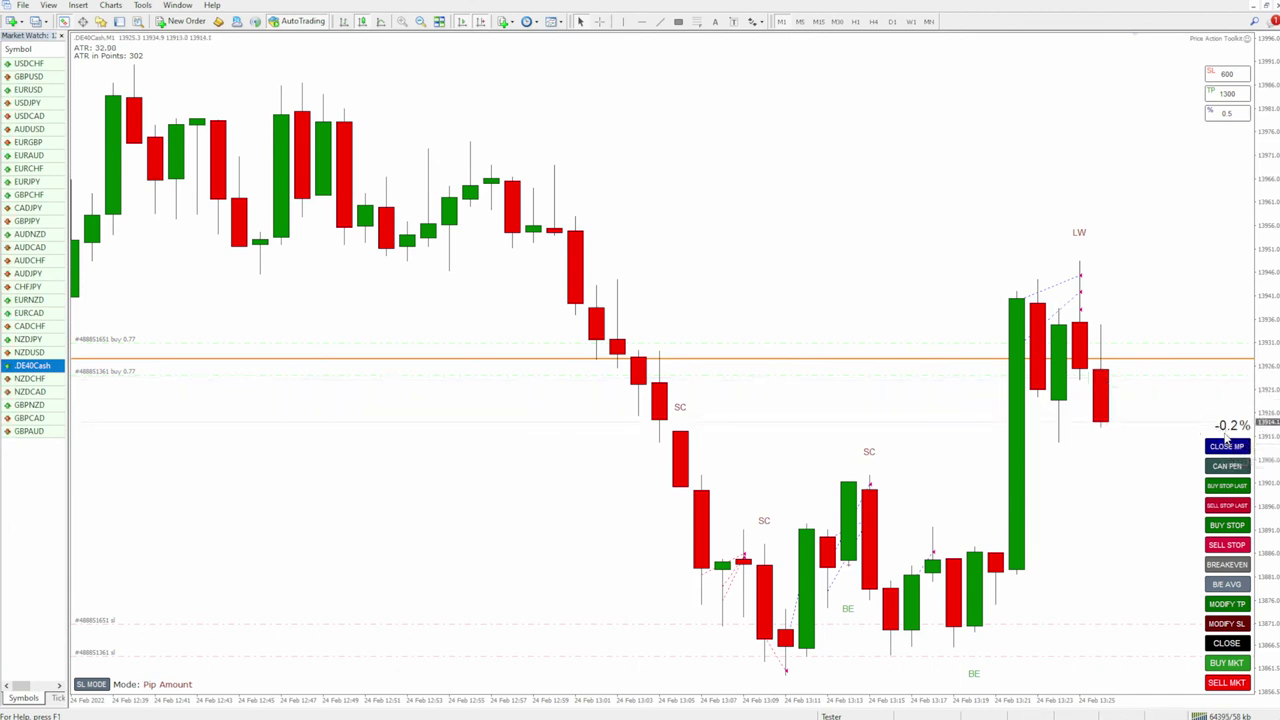
left_click(1247, 40)
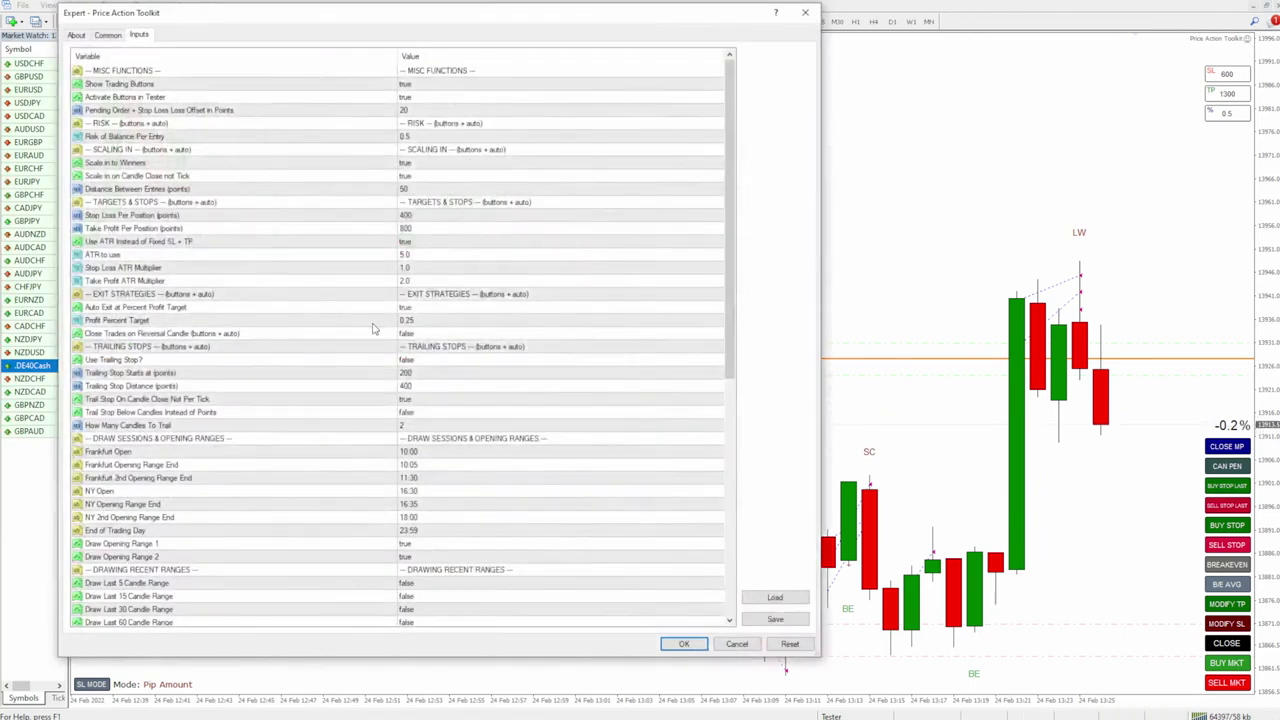
Highlight the Profit Percent Target setting in the expert's inputs and return to the chart.
left_click(200, 325)
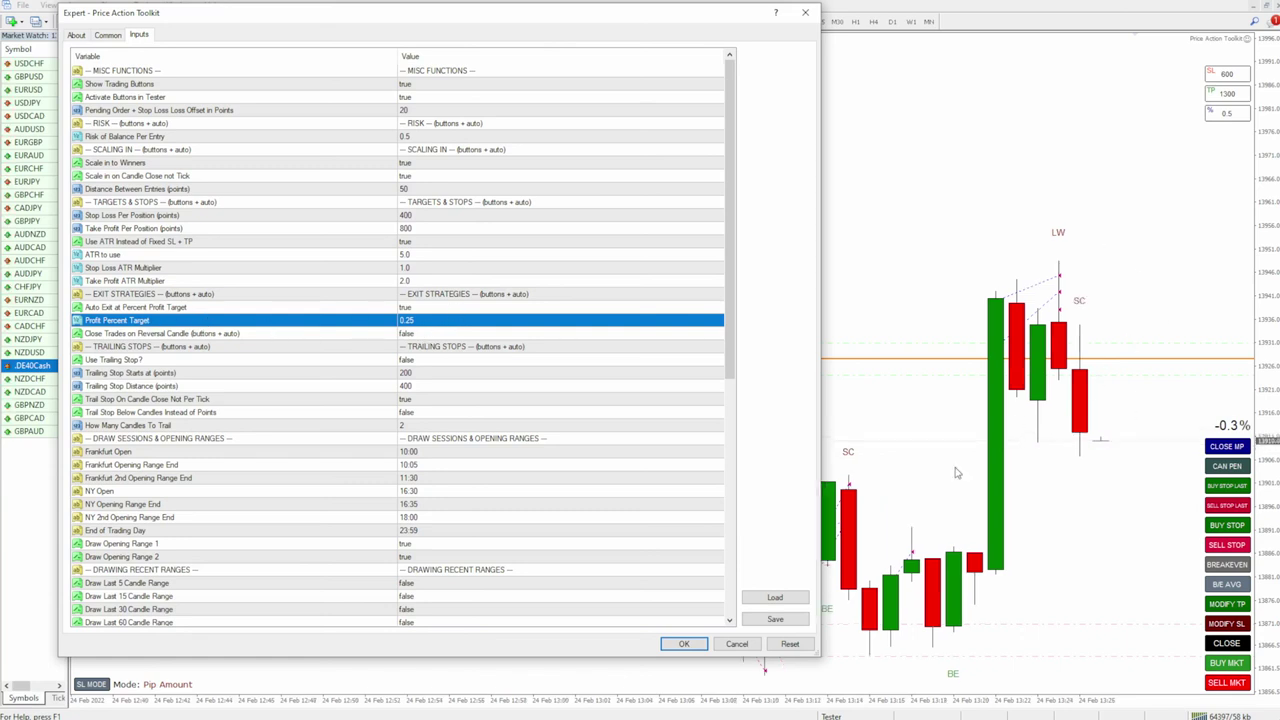
left_click(684, 644)
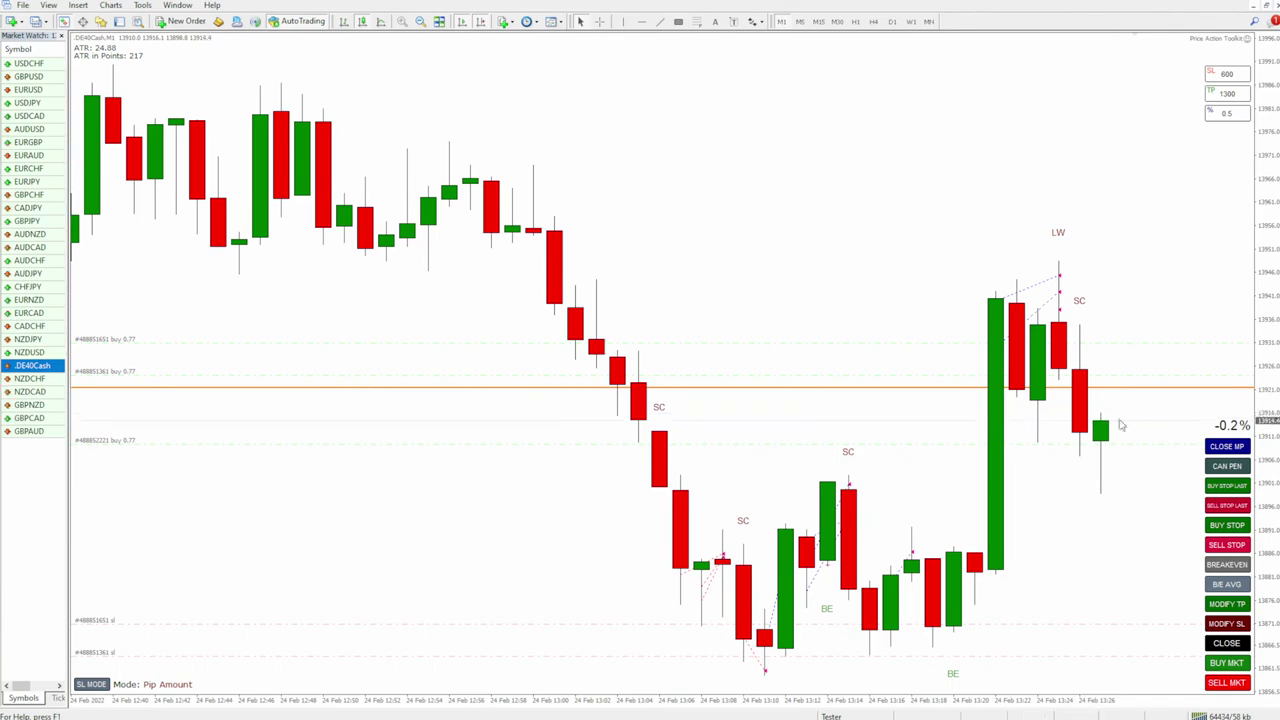
Try Close Trades on Reversal Candle as true in the expert's inputs, restore it to false and confirm the dialog.
key("F7")
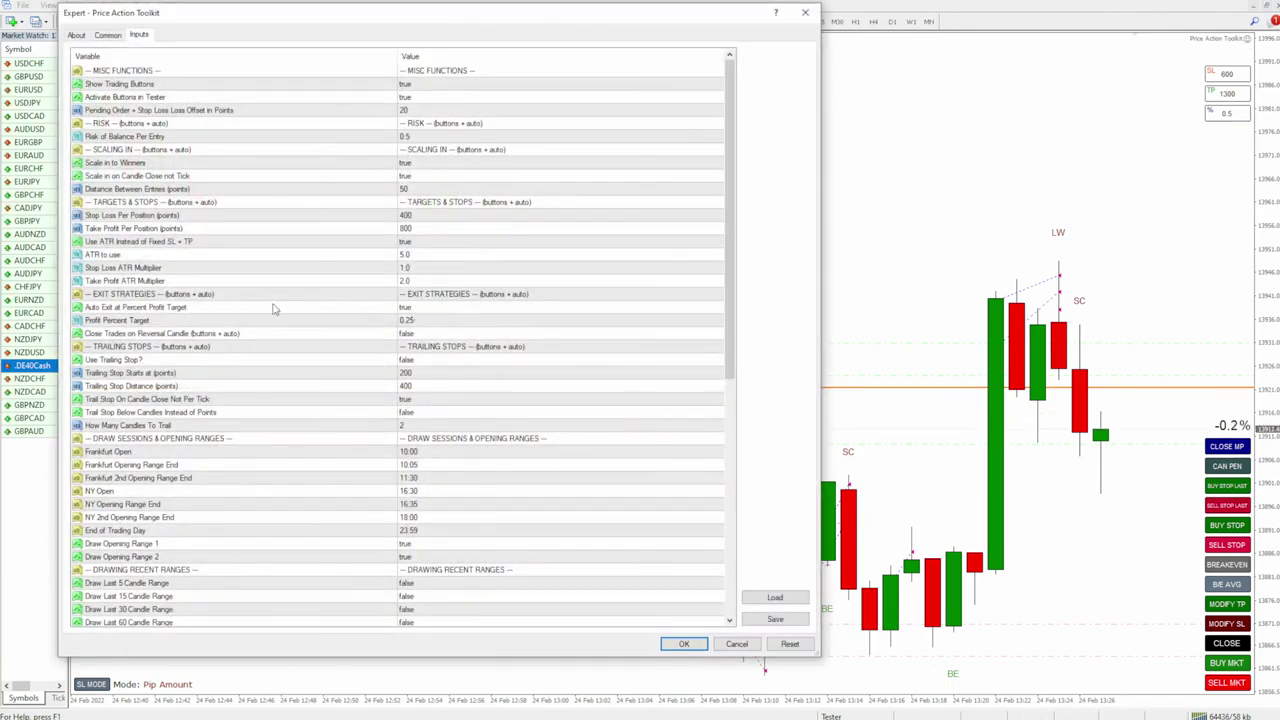
left_click(100, 336)
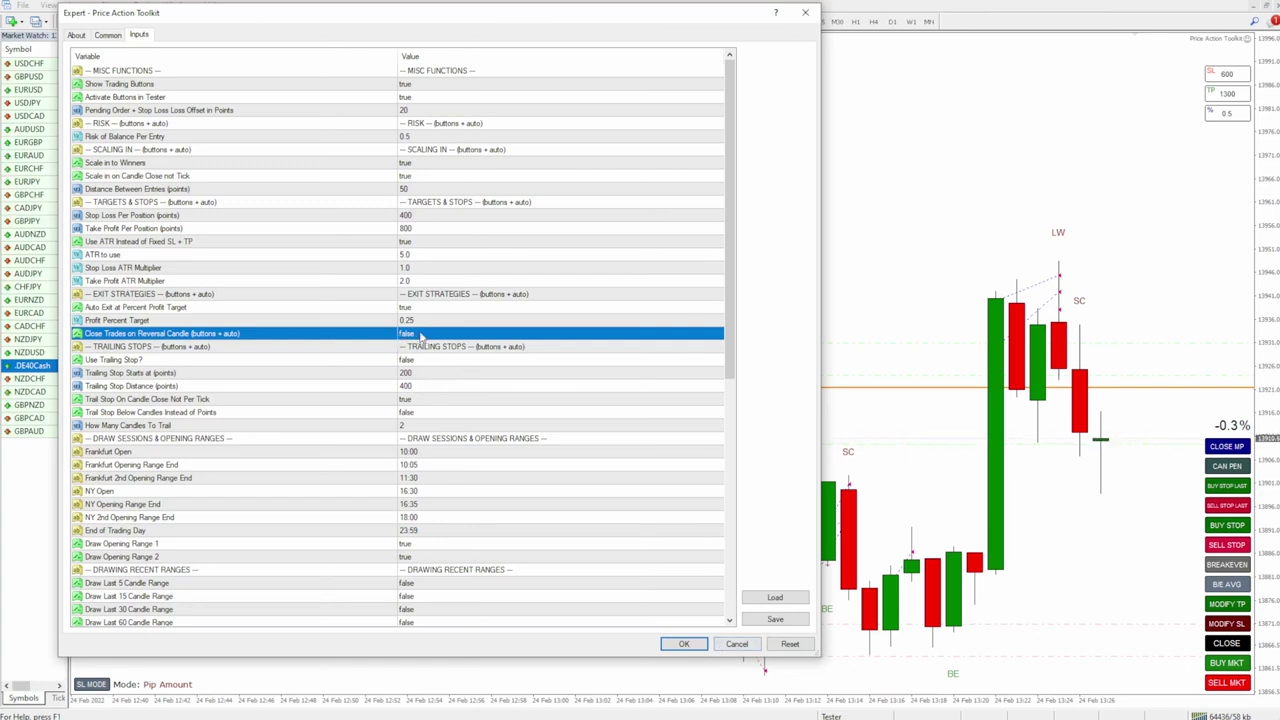
left_click(422, 336)
left_click(422, 336)
left_click(412, 358)
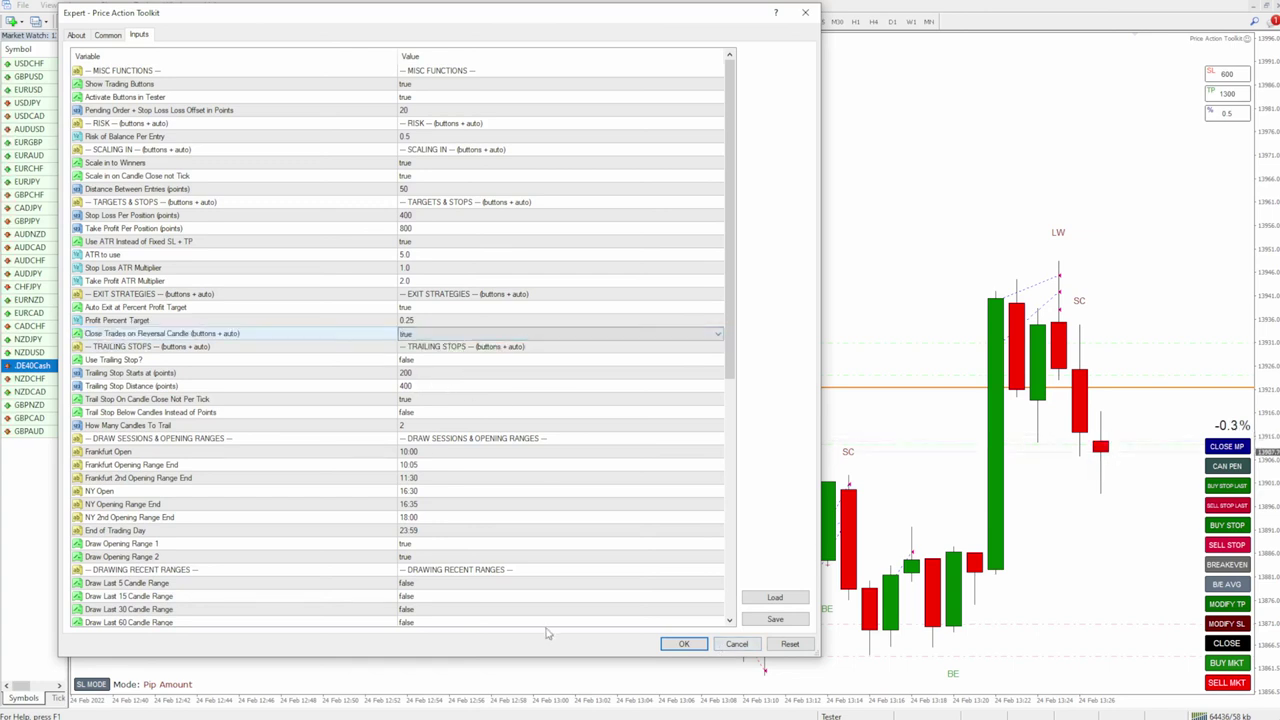
left_click(420, 336)
left_click(413, 352)
left_click(420, 336)
left_click(410, 347)
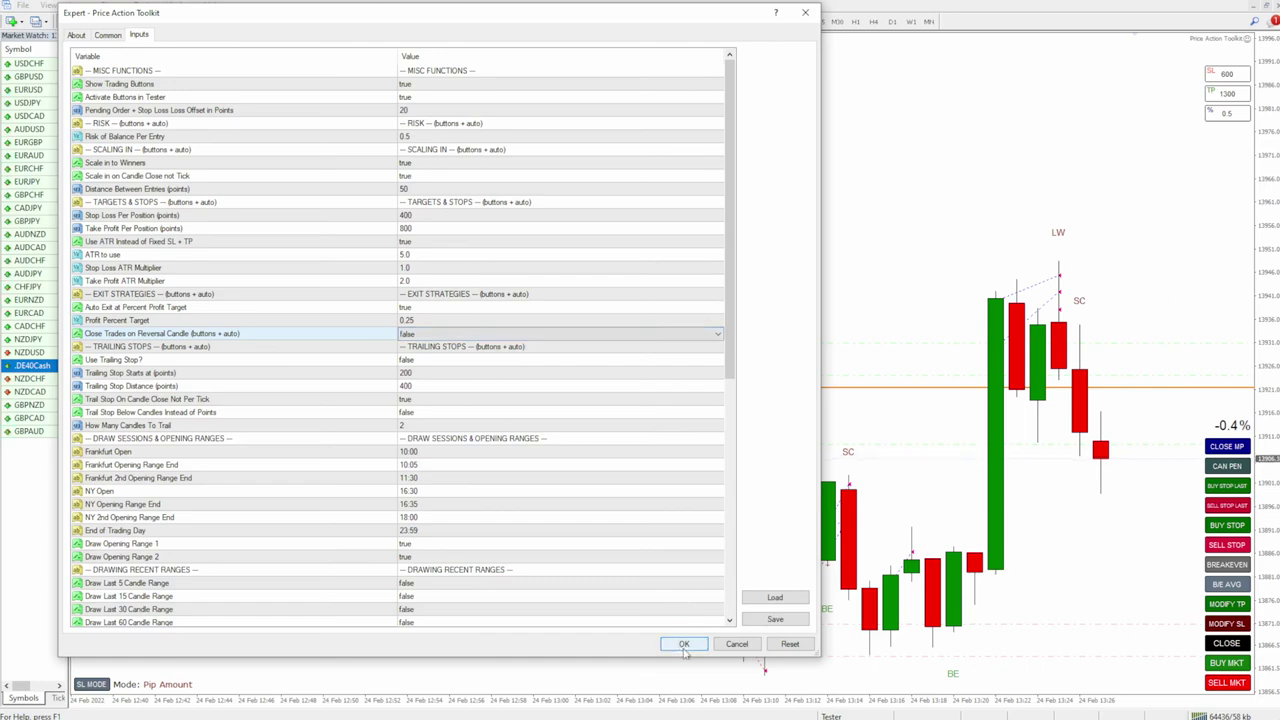
left_click(684, 644)
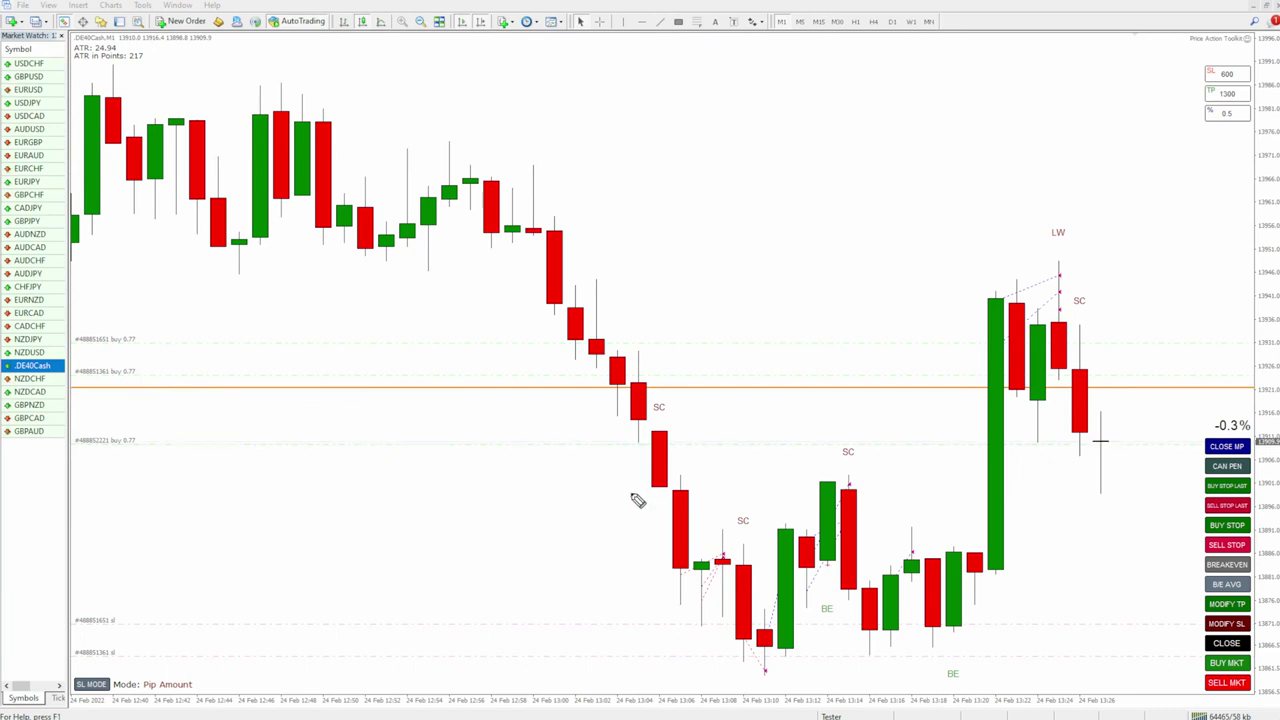
Annotate the chart by circling the long decline and marking the first large red candle's body, high and an arrow above it.
mouse_move(412, 176)
left_mouse_down()
mouse_move(662, 632)
mouse_move(640, 175)
mouse_move(390, 130)
left_mouse_up()
left_click_drag(516, 235, 660, 234)
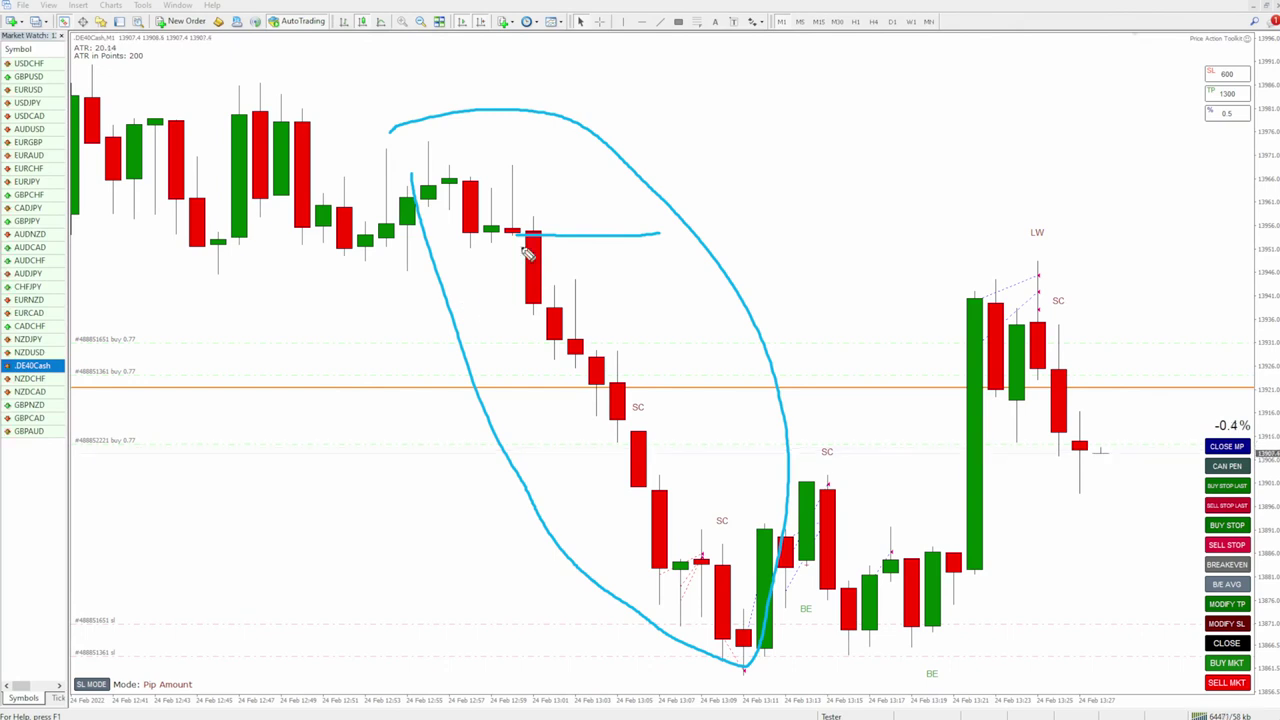
left_click_drag(529, 233, 529, 306)
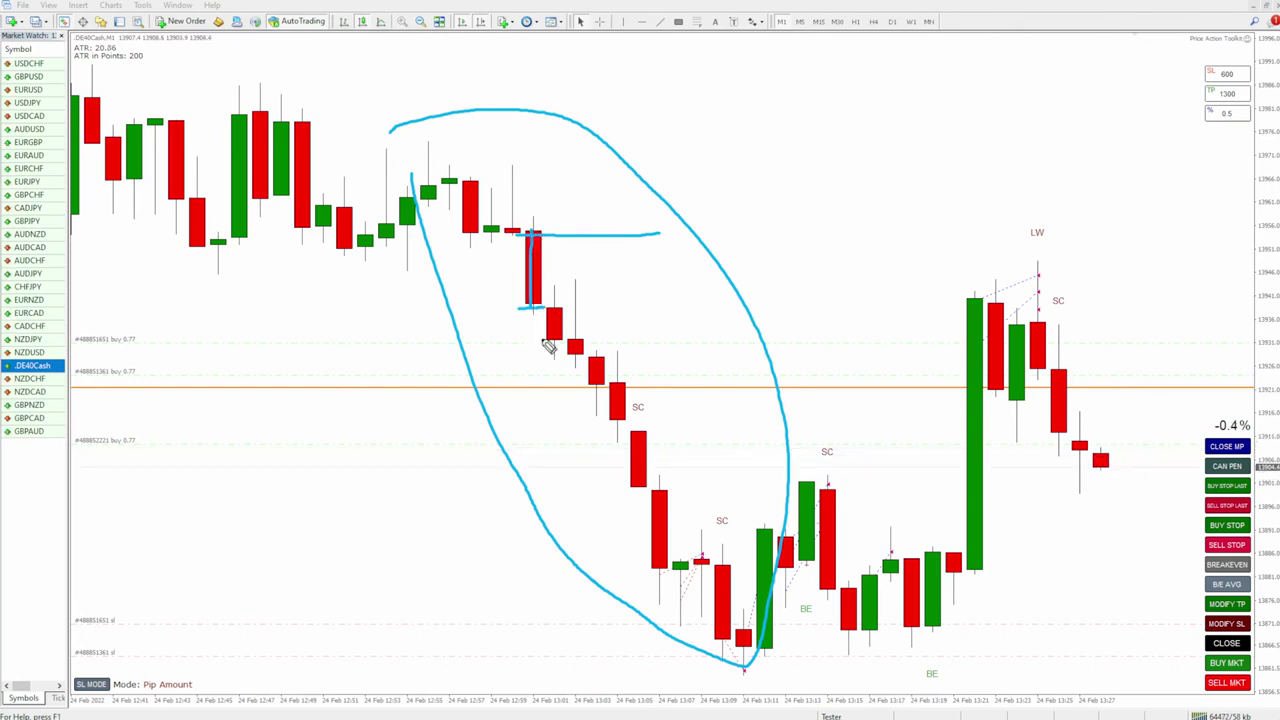
left_click_drag(560, 222, 829, 222)
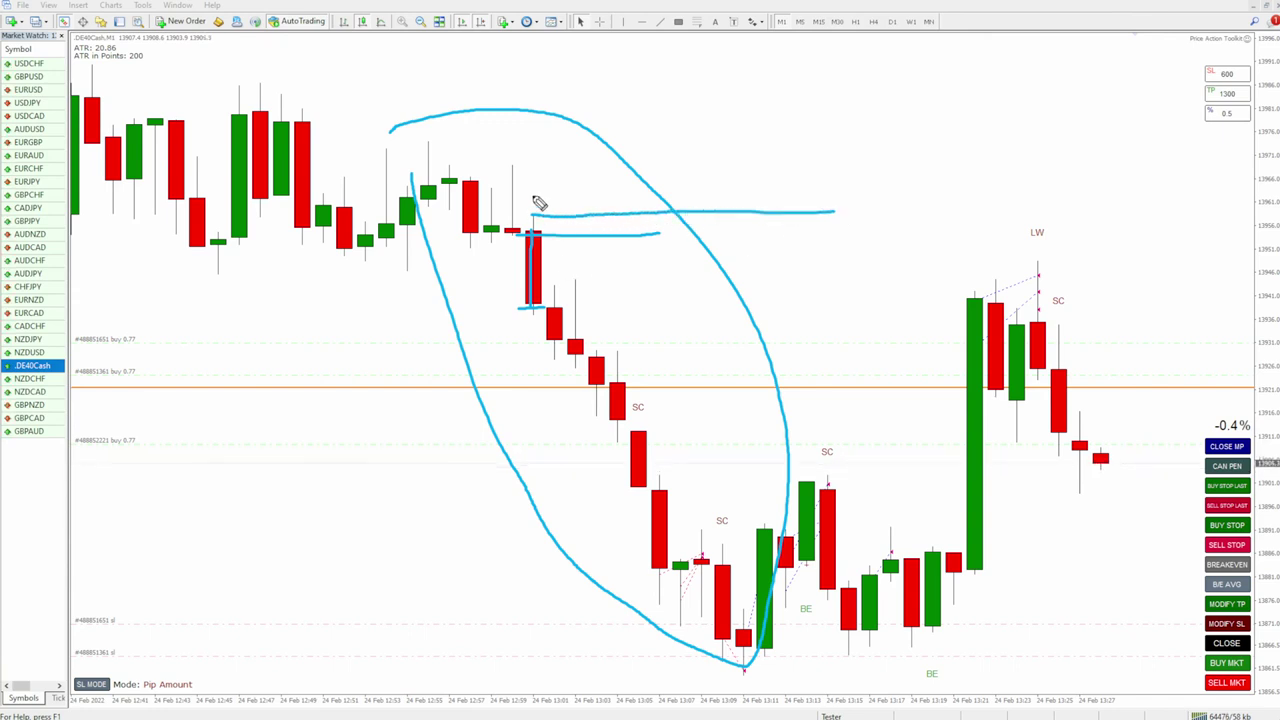
mouse_move(537, 157)
left_mouse_down()
mouse_move(534, 194)
mouse_move(545, 176)
left_mouse_up()
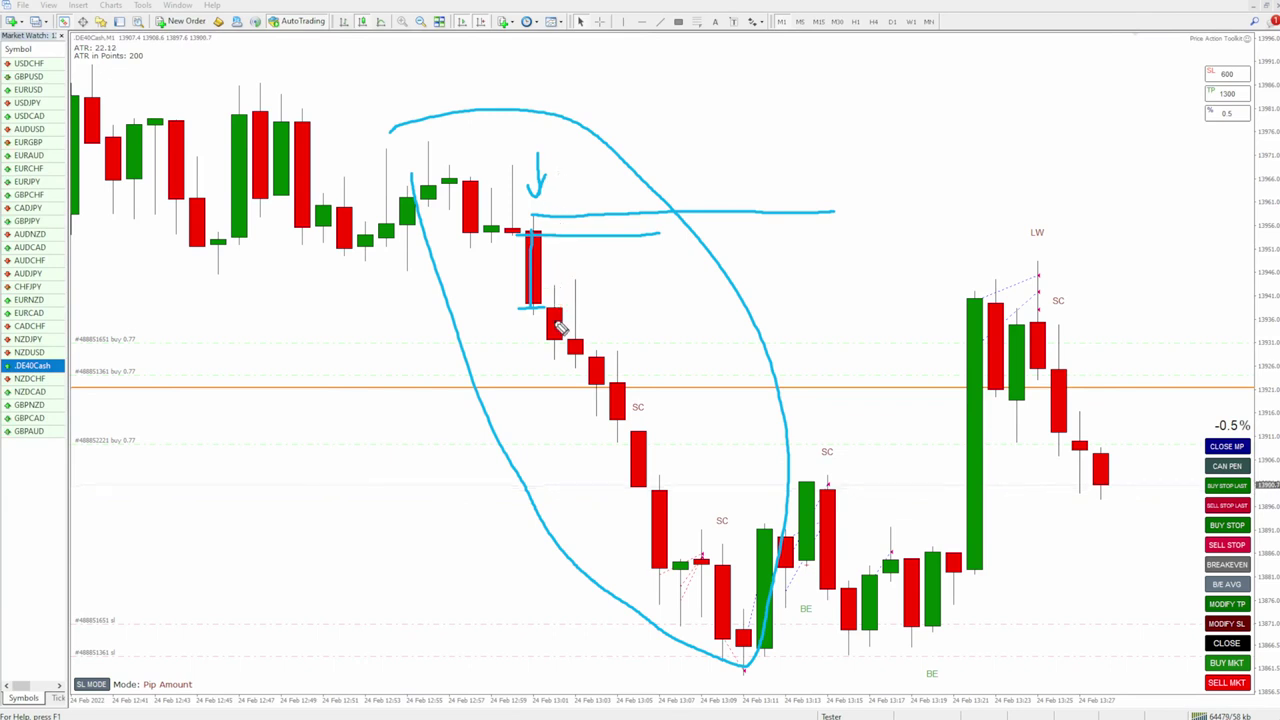
Draw horizontal marks at the highs of the successive red candles down the circled decline.
left_click_drag(553, 284, 800, 281)
mouse_move(548, 237)
left_mouse_down()
mouse_move(550, 268)
mouse_move(557, 256)
mouse_move(612, 278)
mouse_move(668, 278)
left_mouse_up()
left_click_drag(606, 351, 734, 353)
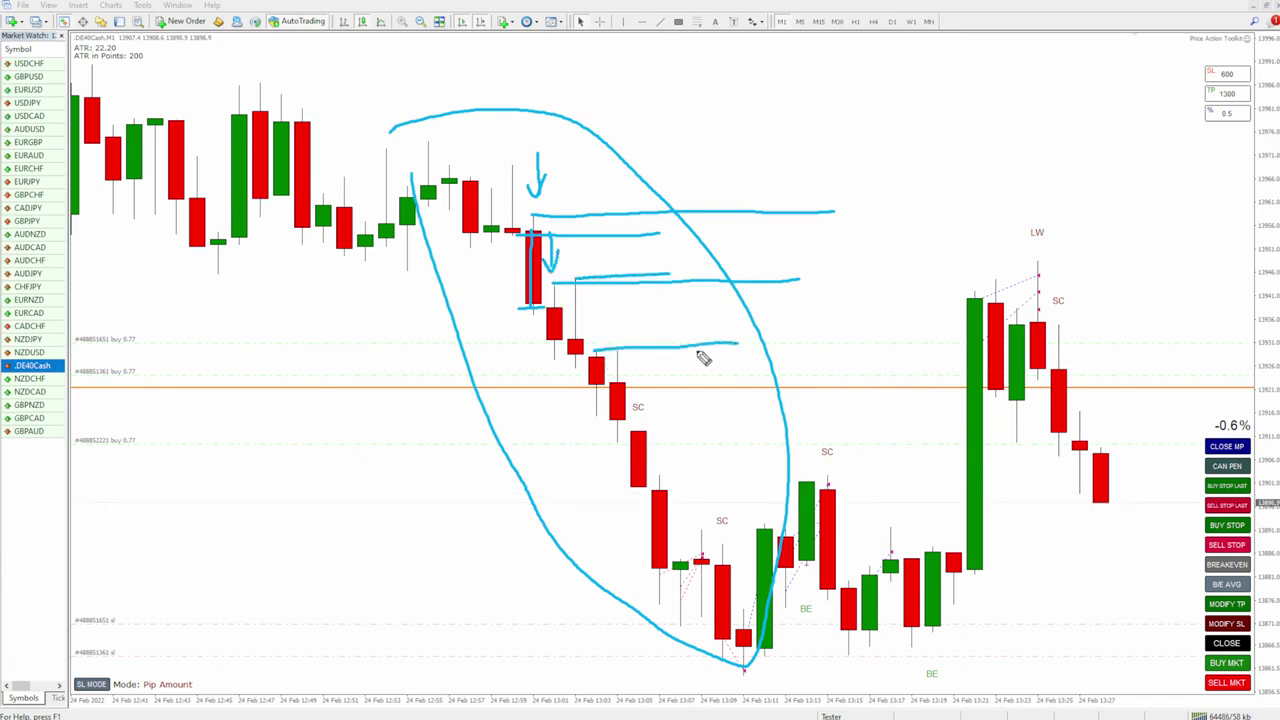
left_click_drag(623, 352, 762, 358)
left_click_drag(636, 428, 793, 427)
left_click_drag(658, 476, 806, 474)
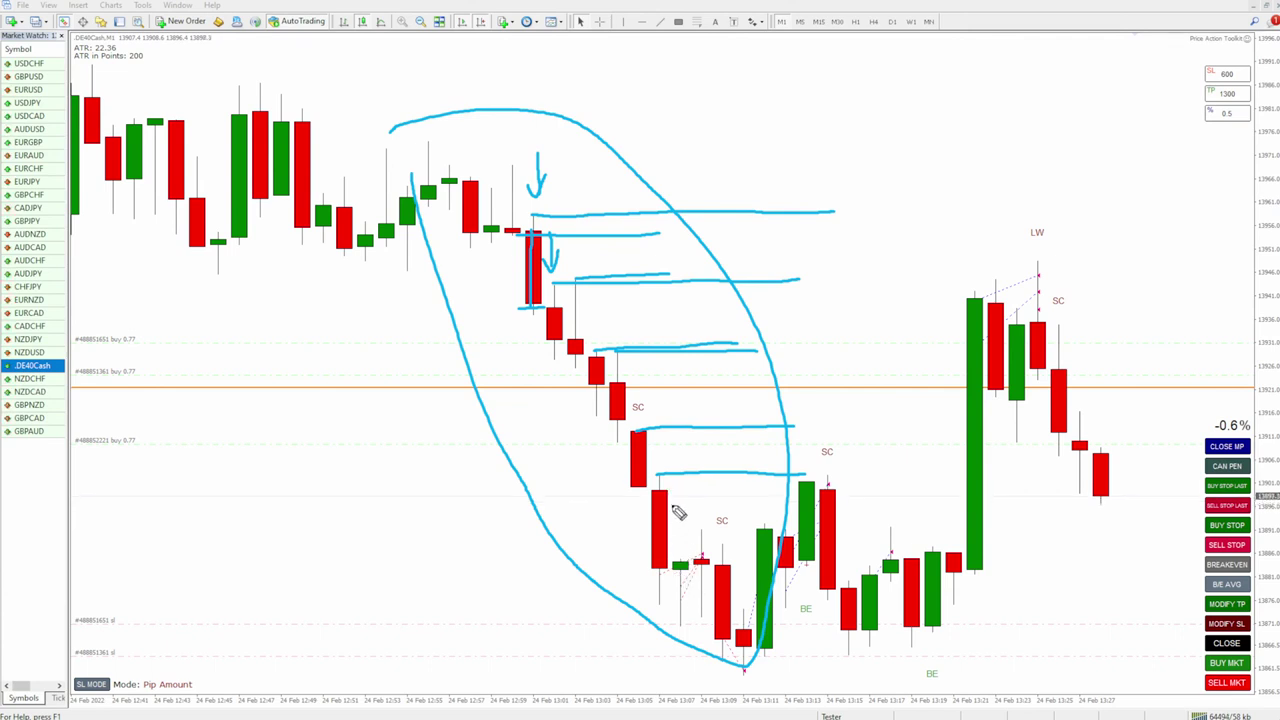
Circle the last lower high, extend its level across to the circled rebound candle, and trace the downtrend.
left_click_drag(668, 462, 672, 482)
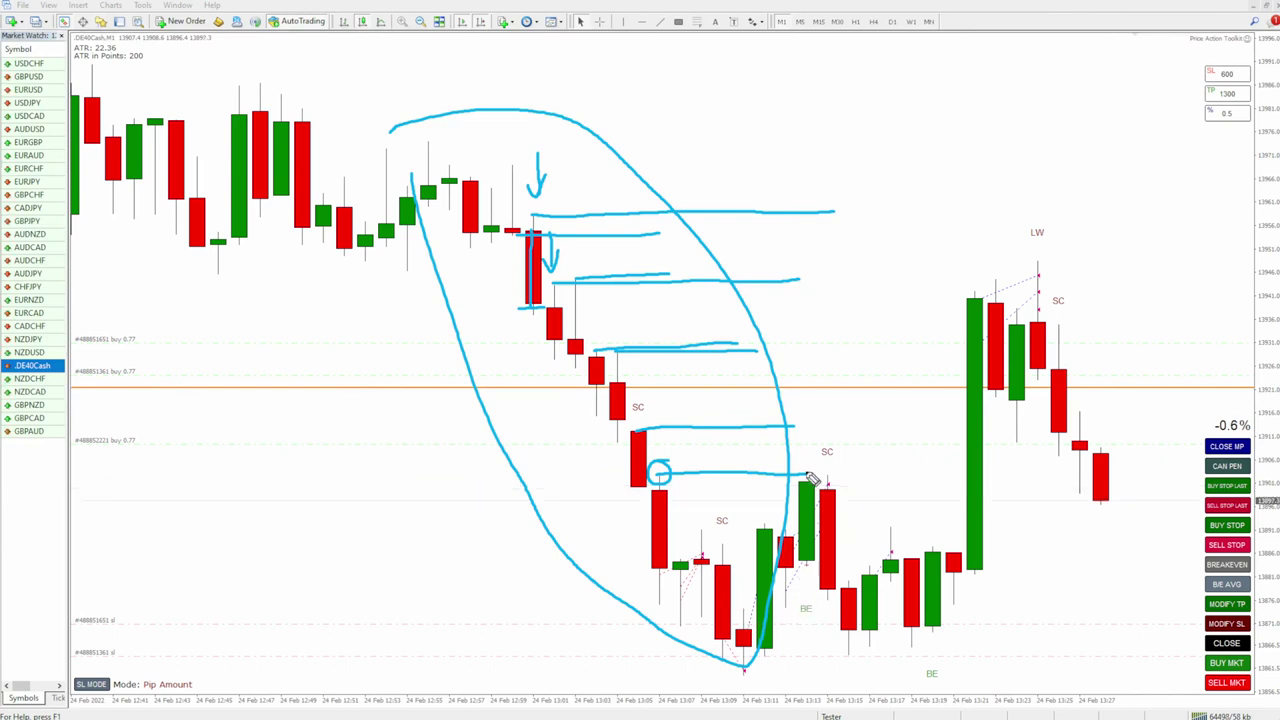
left_click_drag(802, 474, 1030, 468)
left_click_drag(820, 467, 800, 533)
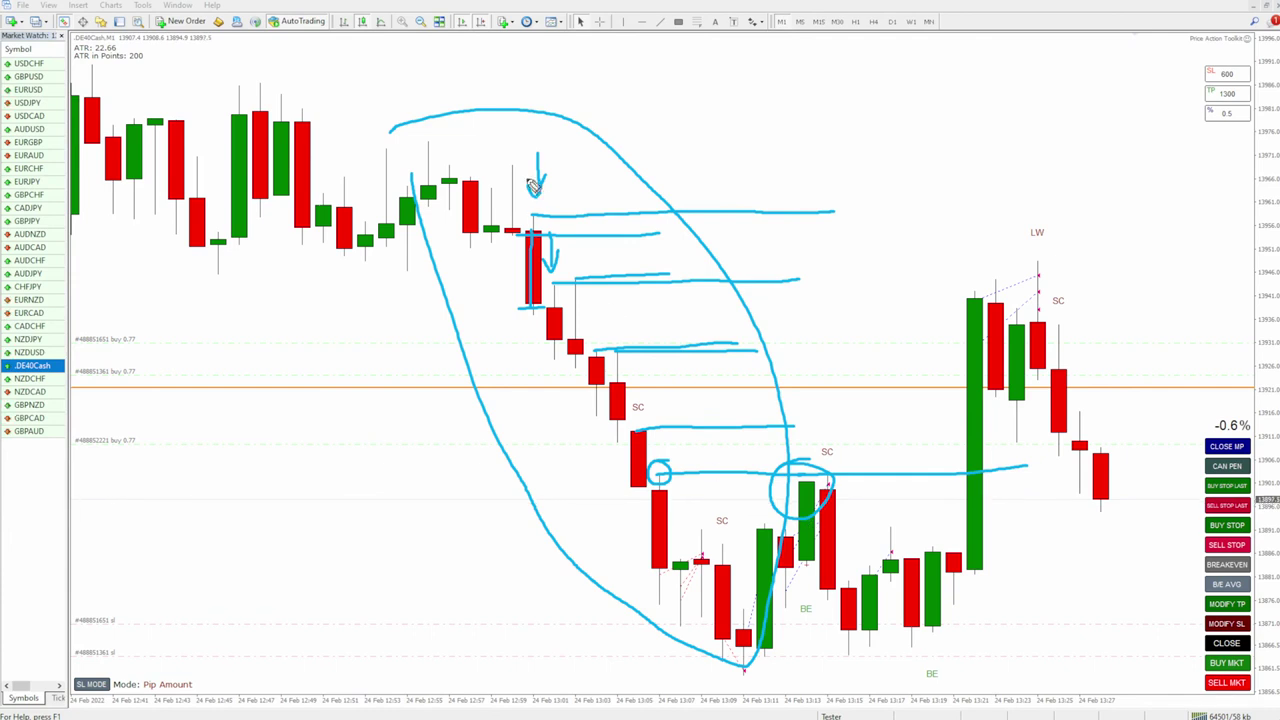
mouse_move(424, 106)
left_mouse_down()
mouse_move(540, 330)
mouse_move(638, 577)
left_mouse_up()
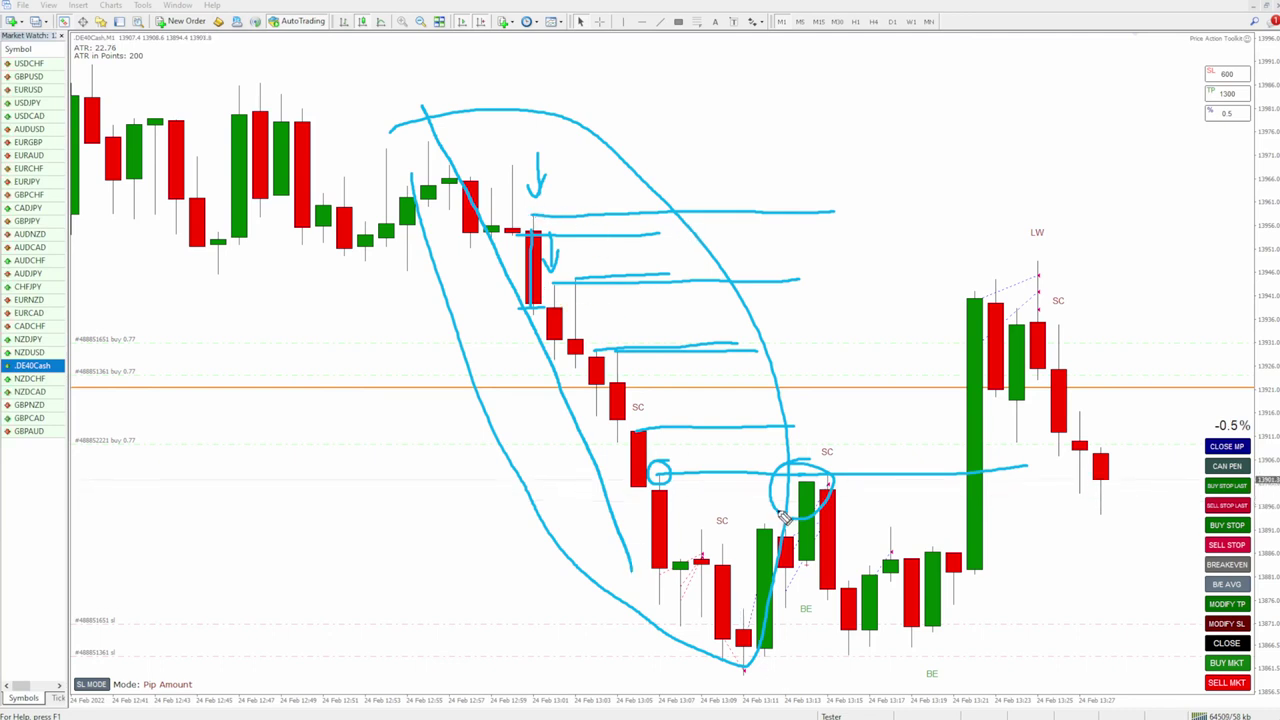
Mark the highs around the green reversal candle at the bottom of the decline and circle its close.
left_click_drag(720, 544, 902, 540)
mouse_move(795, 522)
left_mouse_down()
mouse_move(740, 548)
mouse_move(792, 538)
left_mouse_up()
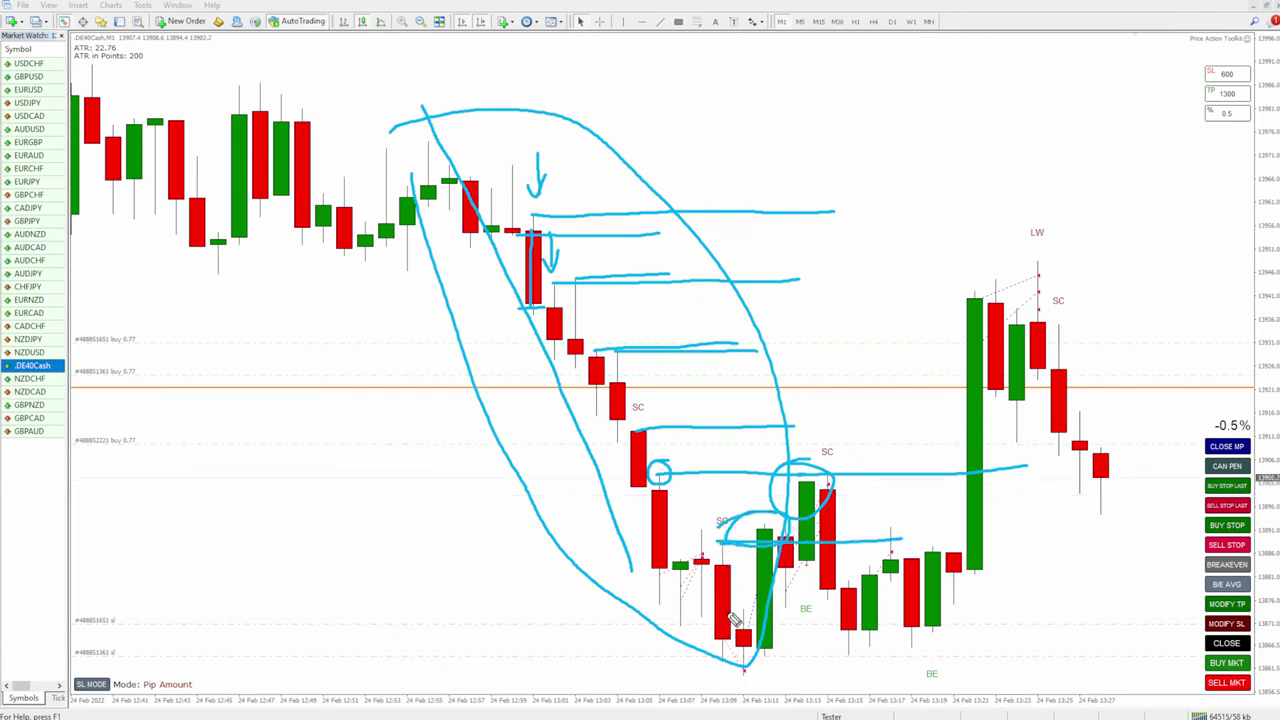
left_click_drag(747, 610, 812, 605)
left_click_drag(785, 532, 738, 528)
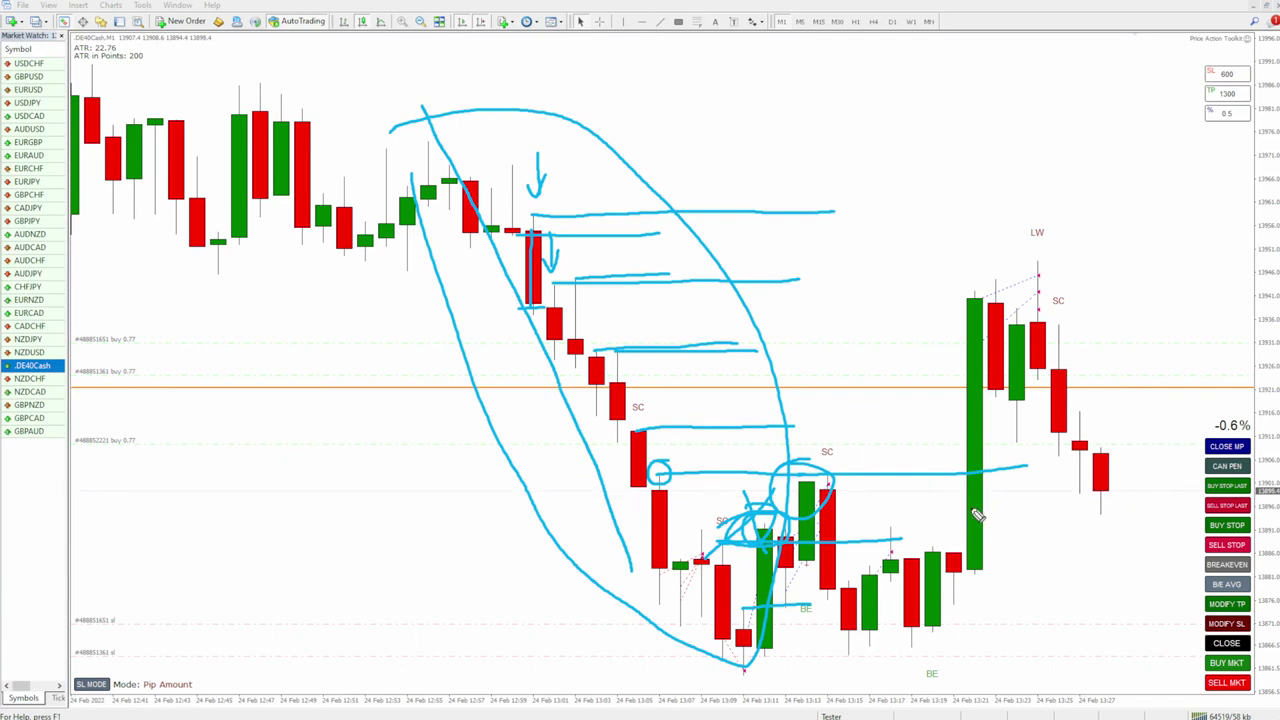
Draw an uptrend arrow, mark the lows of the rising candles, and circle the close beneath the last low.
mouse_move(828, 374)
left_mouse_down()
mouse_move(1000, 147)
mouse_move(998, 185)
left_mouse_up()
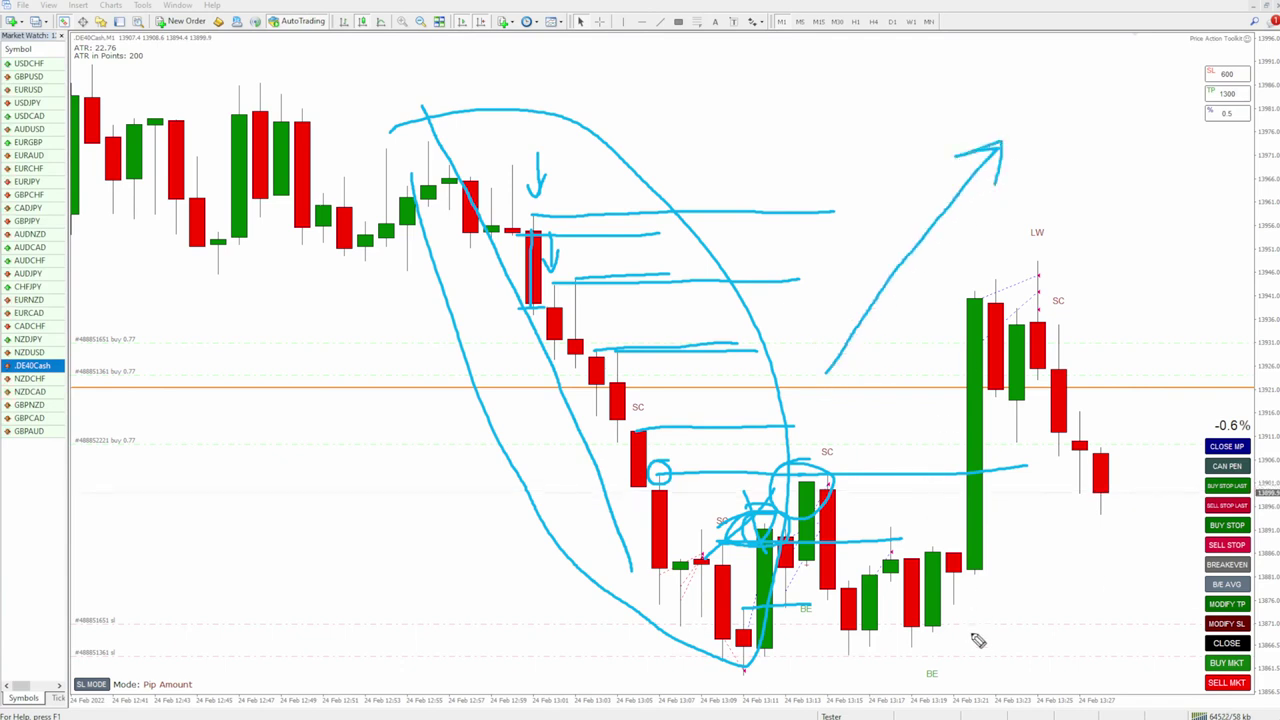
left_click_drag(932, 632, 1040, 629)
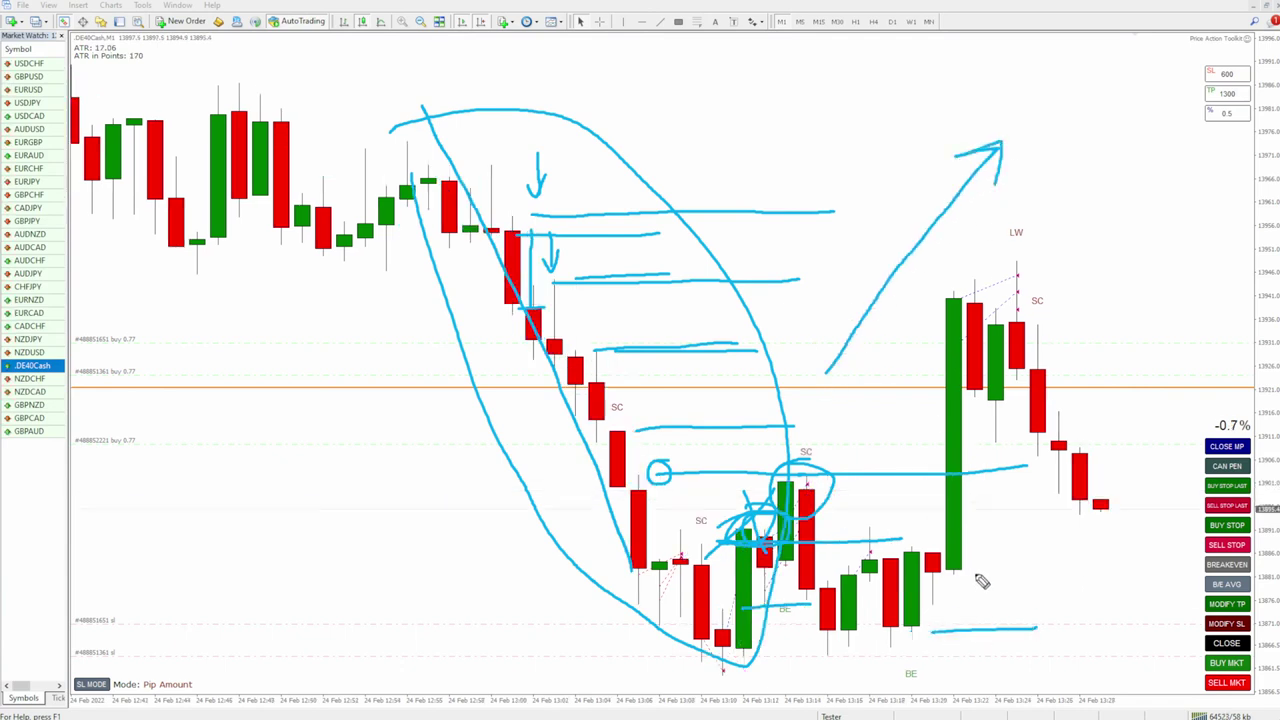
left_click_drag(953, 577, 1112, 576)
left_click_drag(996, 439, 1054, 438)
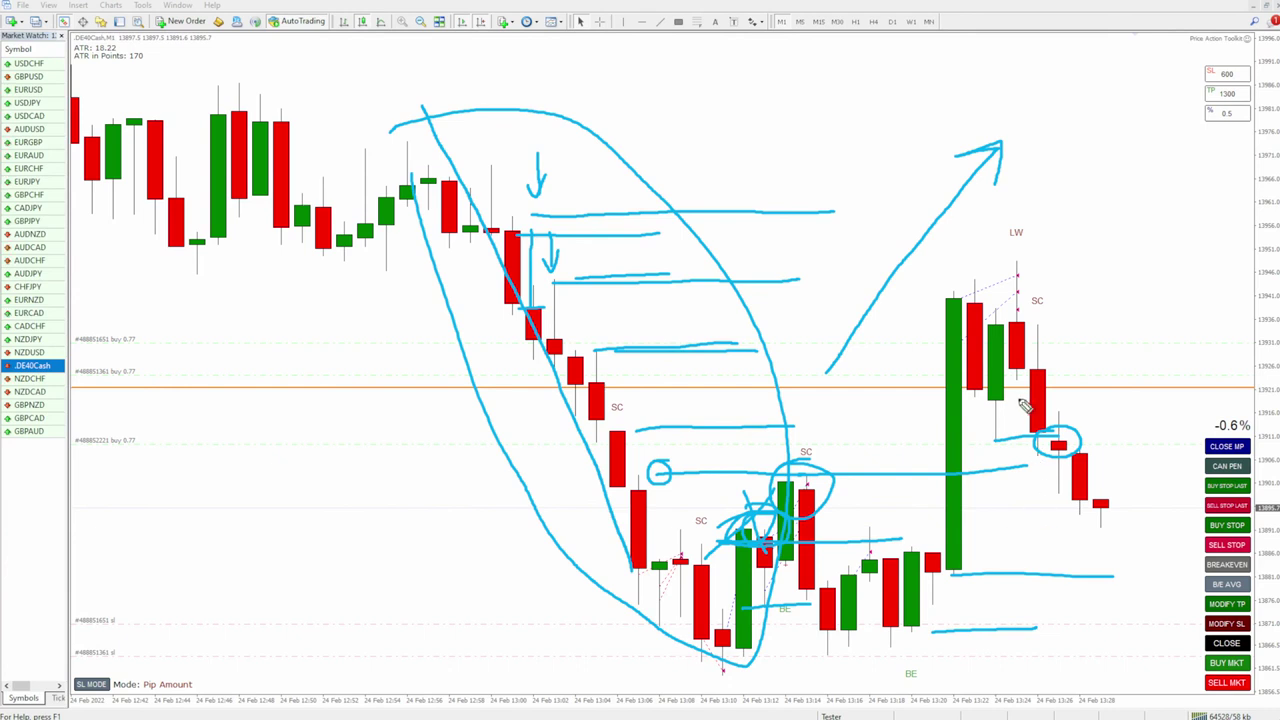
left_click_drag(992, 437, 1168, 436)
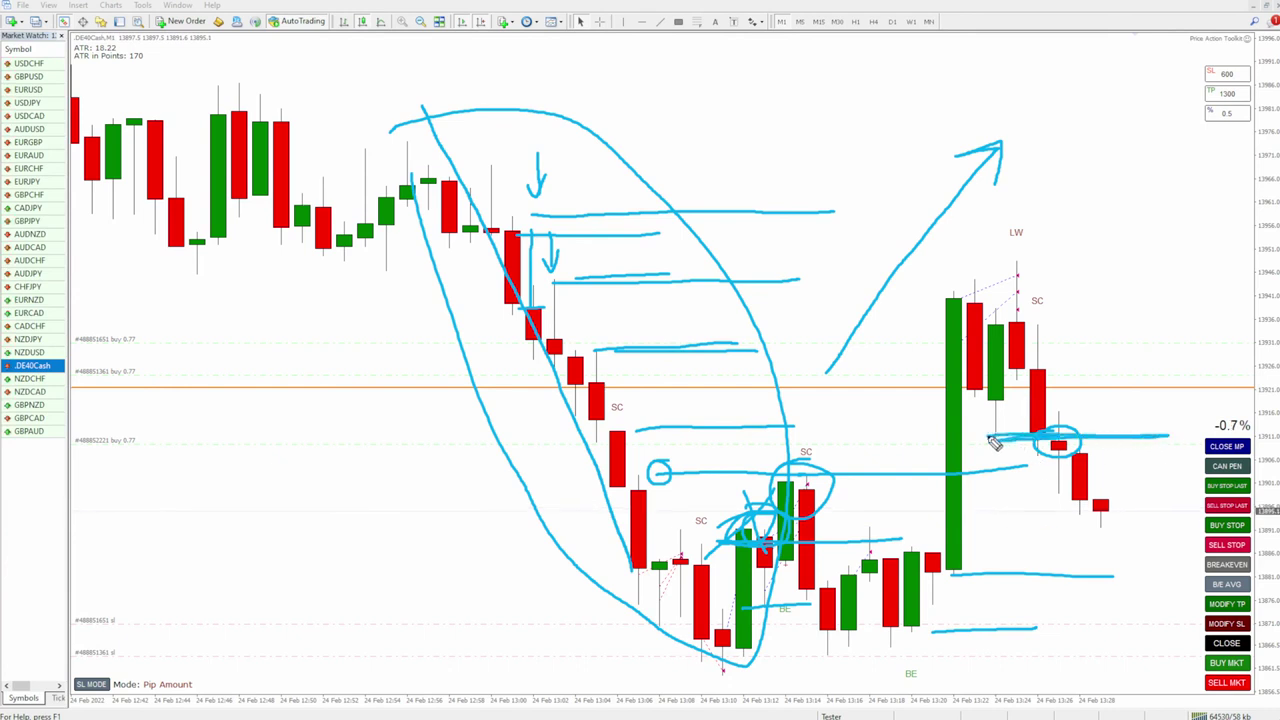
left_click_drag(995, 402, 997, 330)
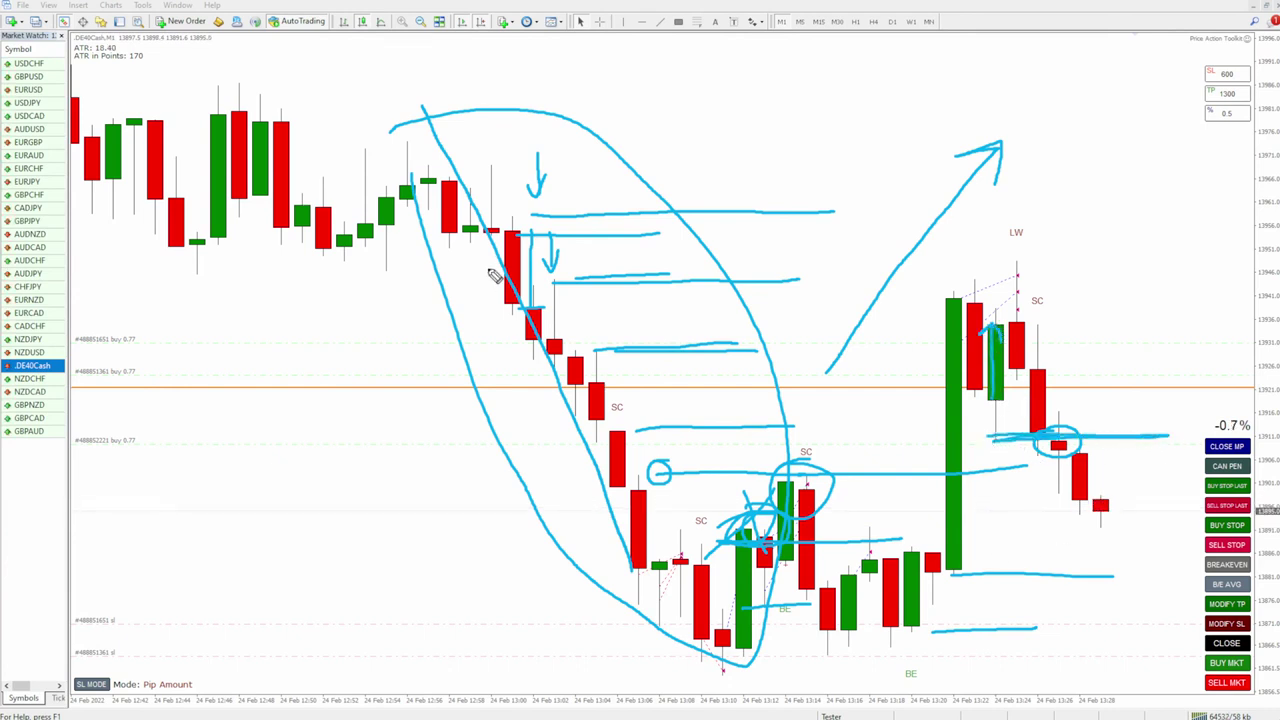
Add a level at the downtrend's reversal and arrows for both trend directions, and clear all chart annotations.
left_click_drag(676, 530, 843, 530)
mouse_move(570, 207)
left_mouse_down()
mouse_move(738, 436)
mouse_move(708, 300)
left_mouse_up()
mouse_move(995, 574)
left_mouse_down()
mouse_move(1066, 402)
mouse_move(1072, 430)
left_mouse_up()
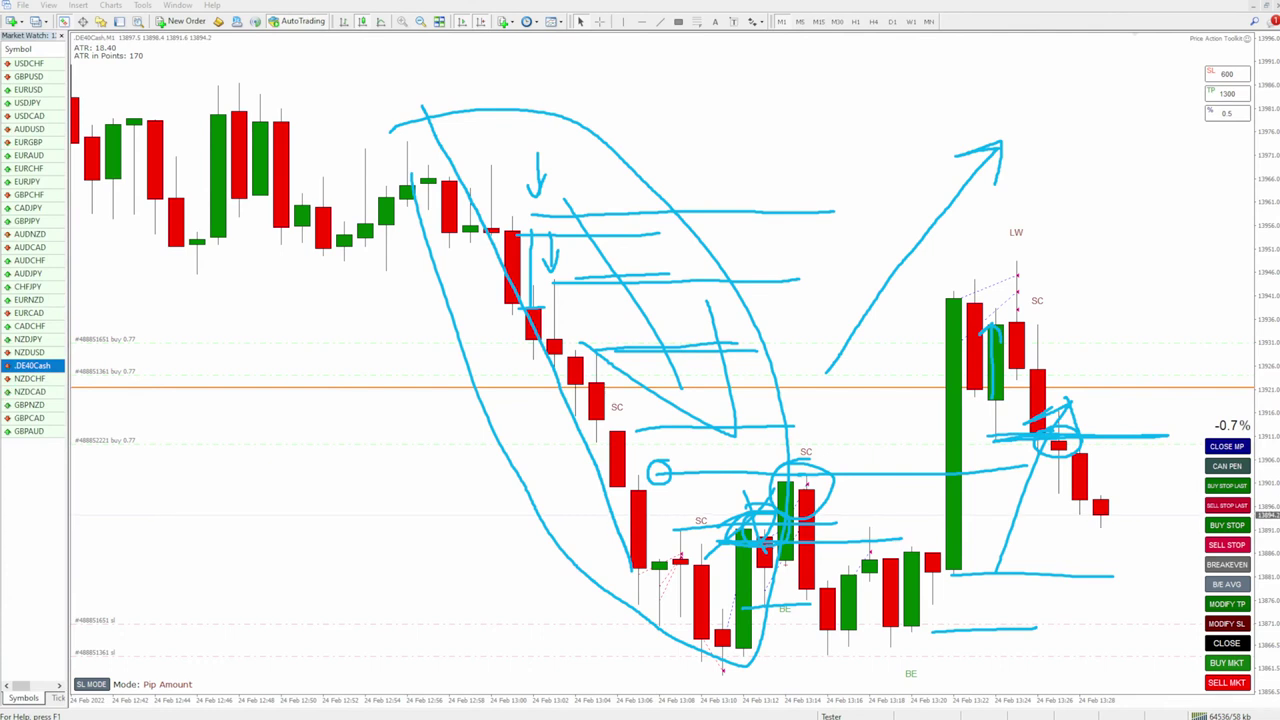
key("Escape")
Buy .DE40Cash at market and reopen the Price Action Toolkit inputs.
left_click(1228, 663)
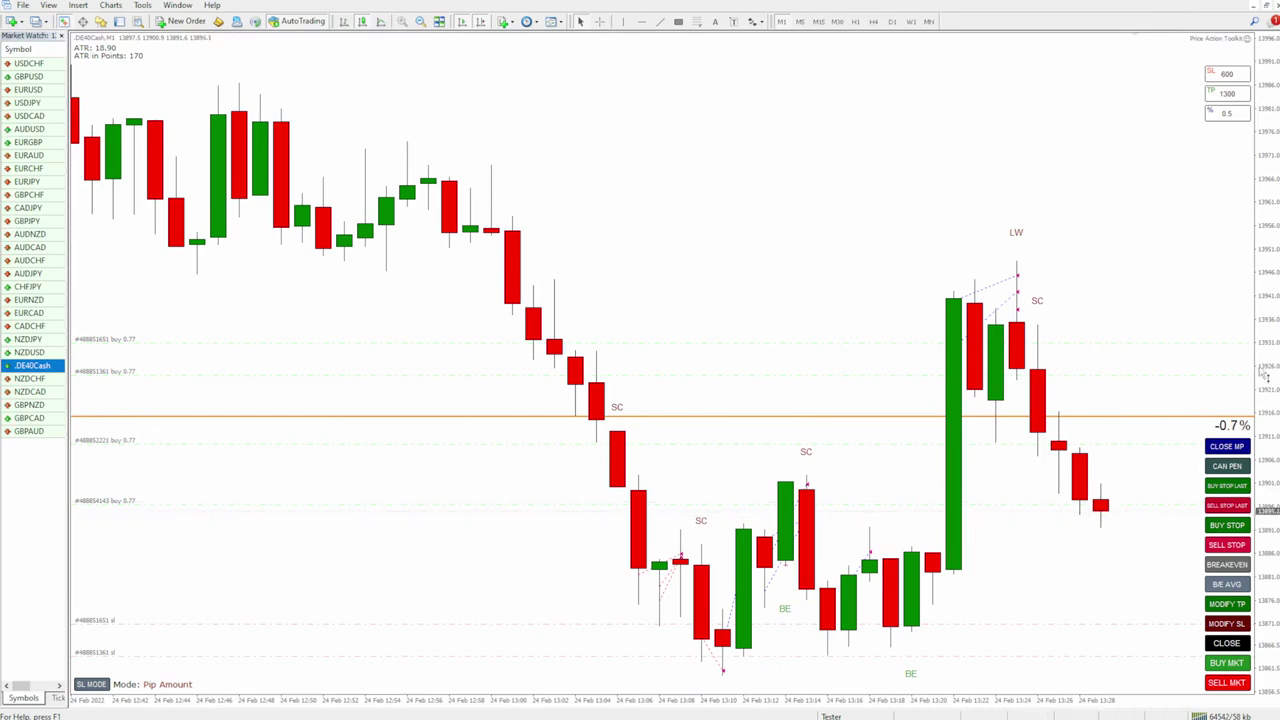
double_click(1248, 40)
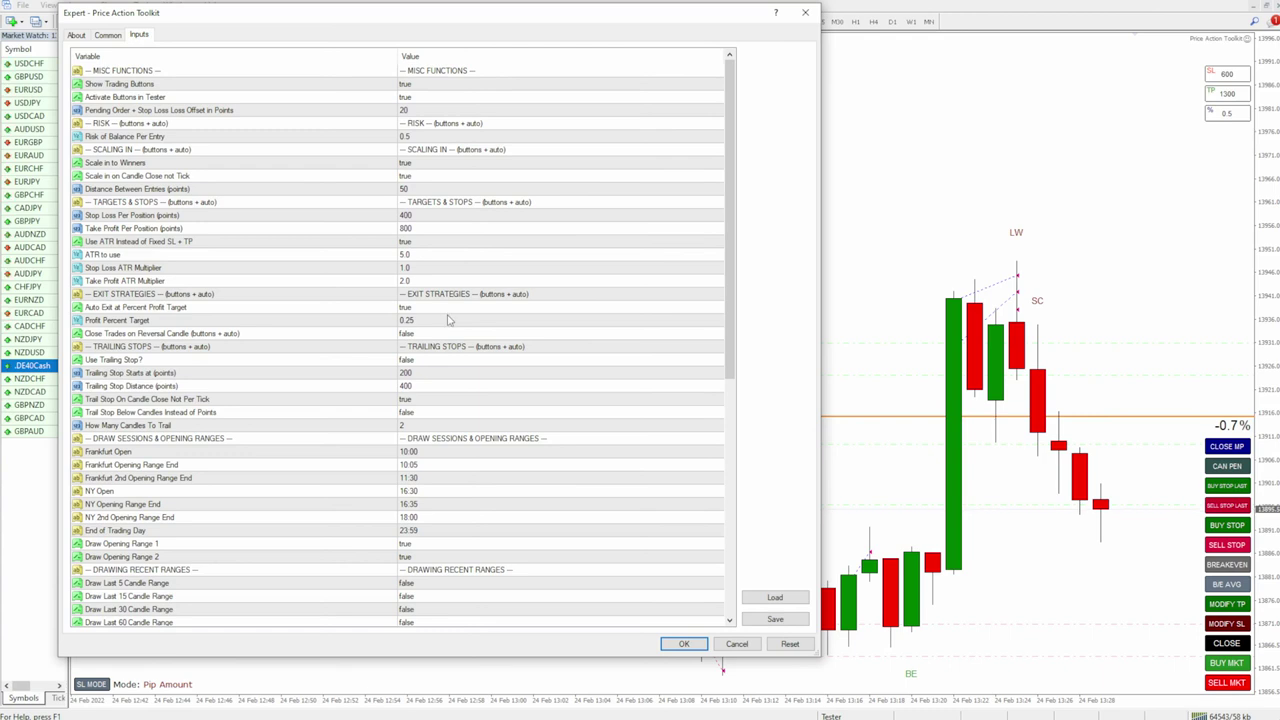
Switch Close Trades on Reversal Candle to true and back to false.
left_click(406, 336)
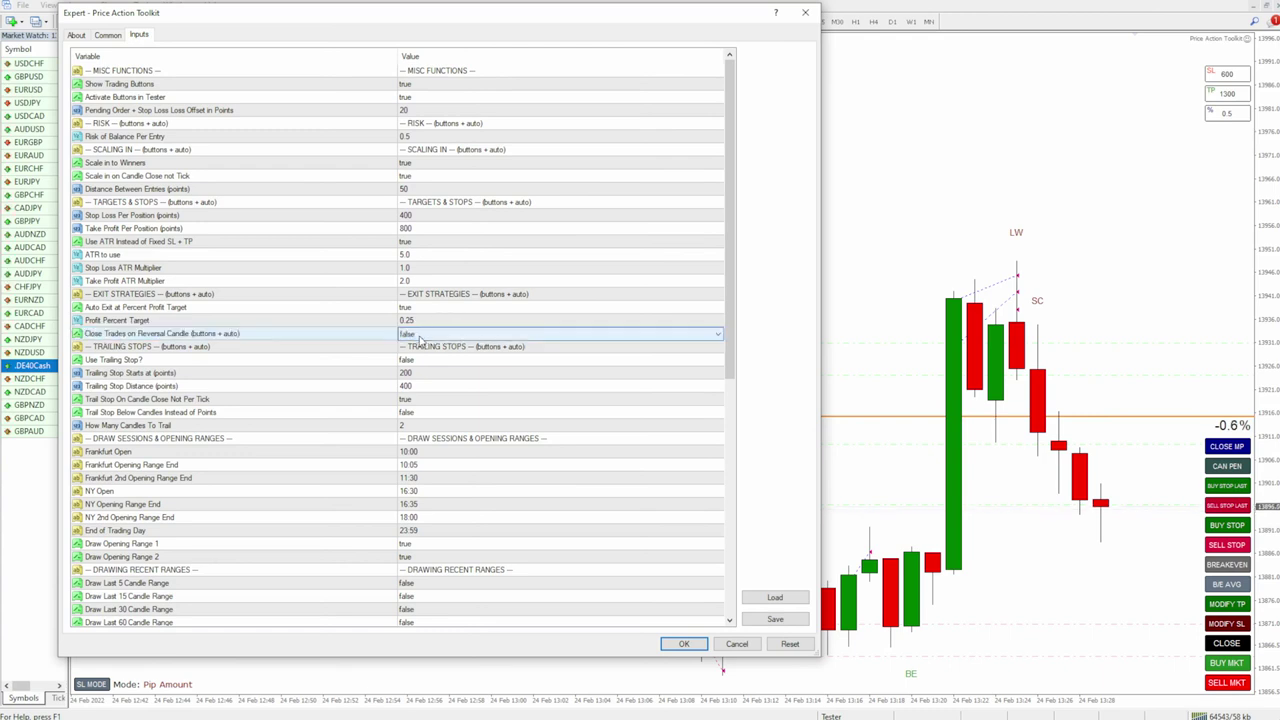
left_click(406, 336)
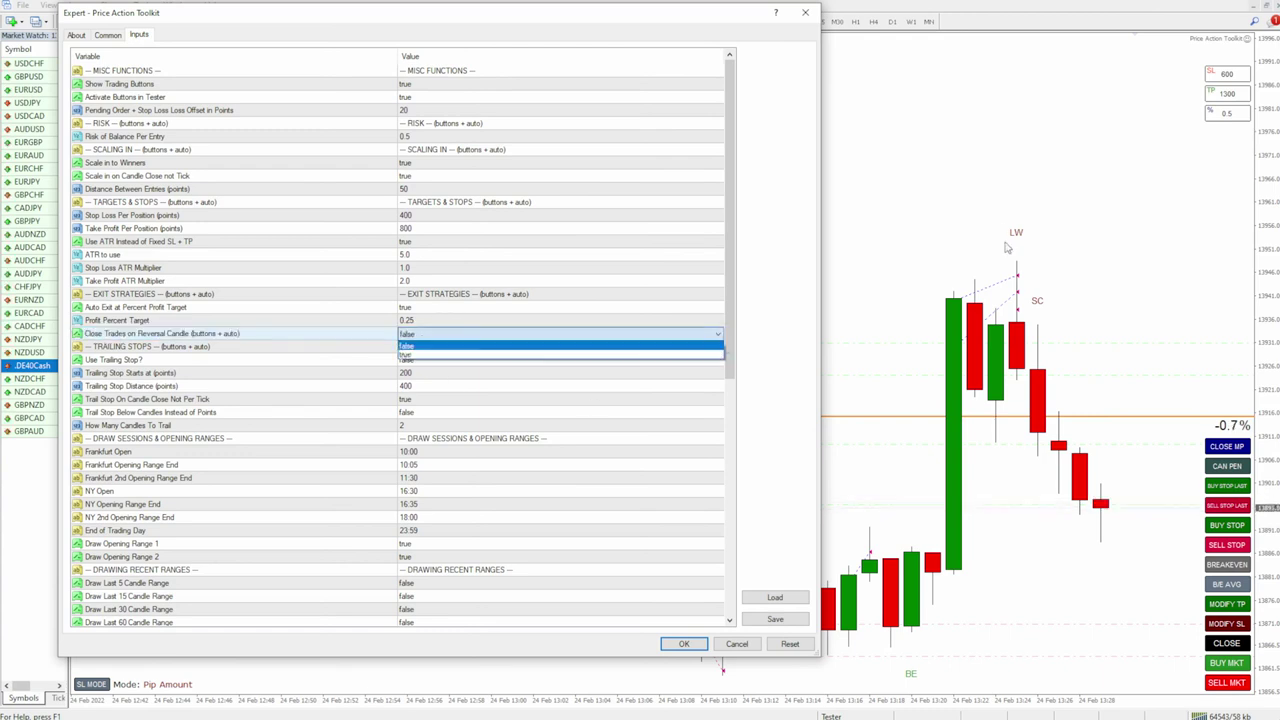
left_click(422, 356)
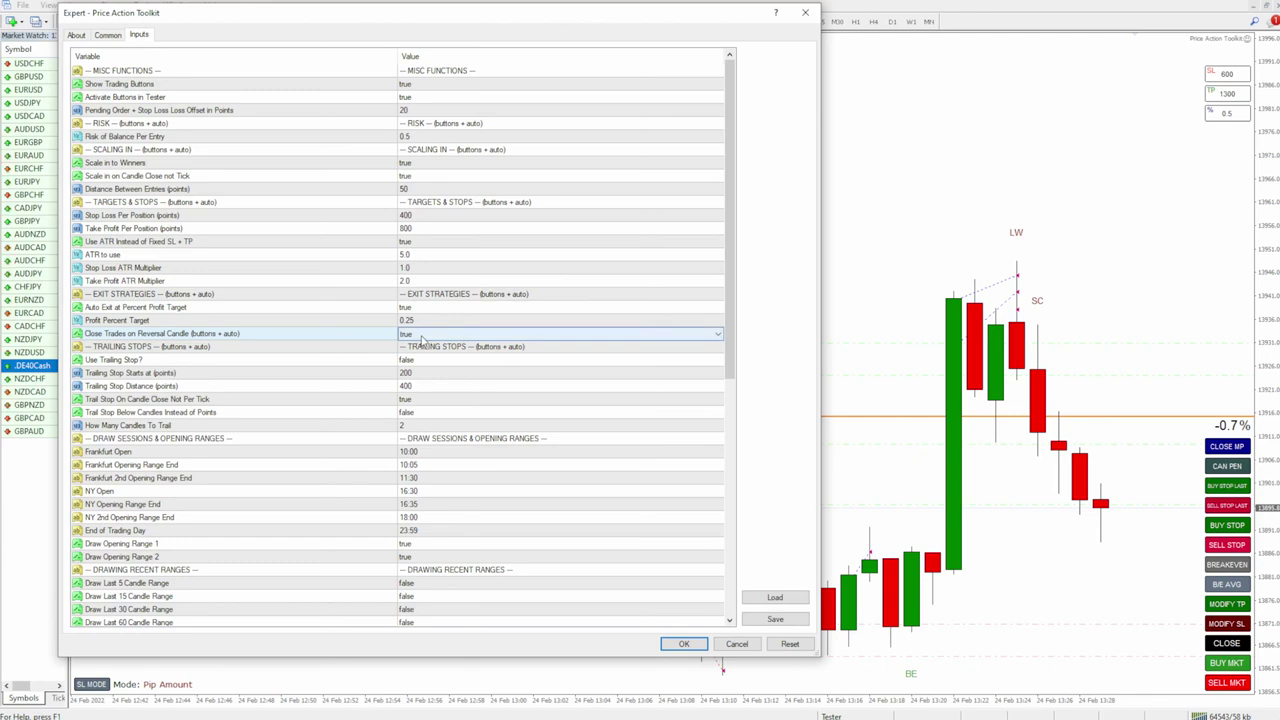
left_click(422, 340)
left_click(420, 347)
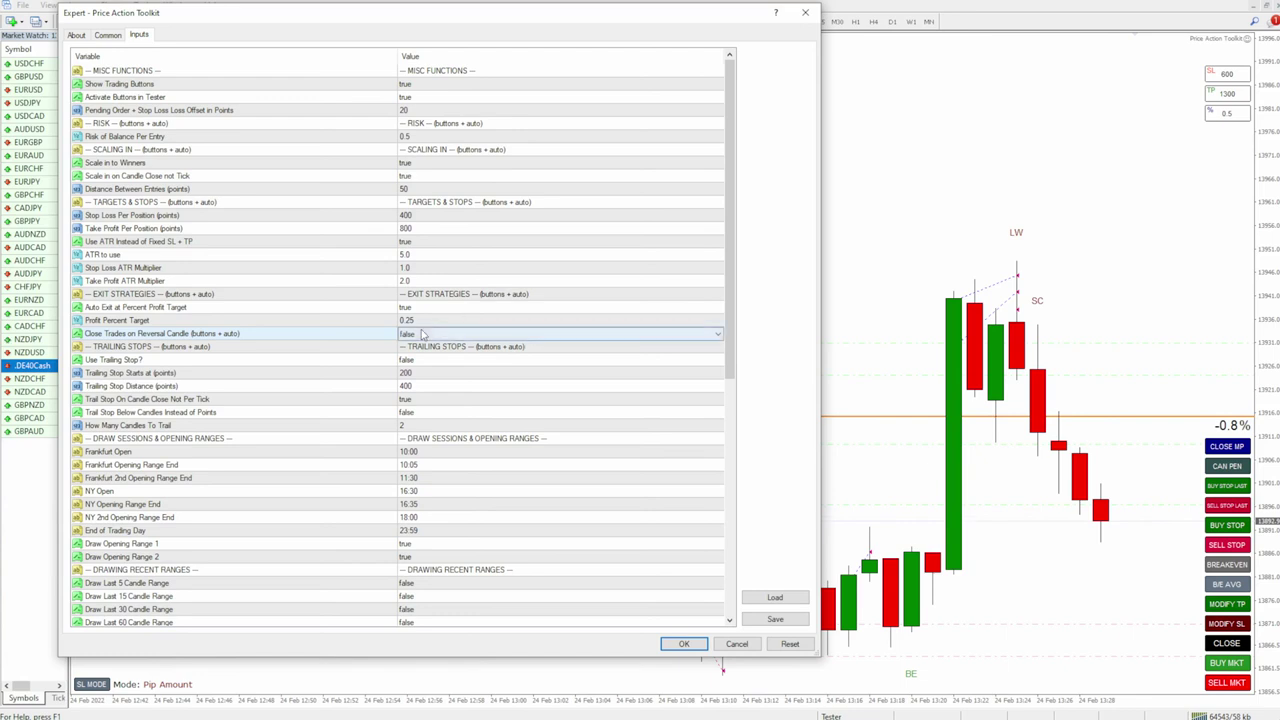
Set Use Trailing Stop? to true in the Trailing Stops section of the expert's inputs.
left_click(220, 348)
scroll(247, 368, "down", 2)
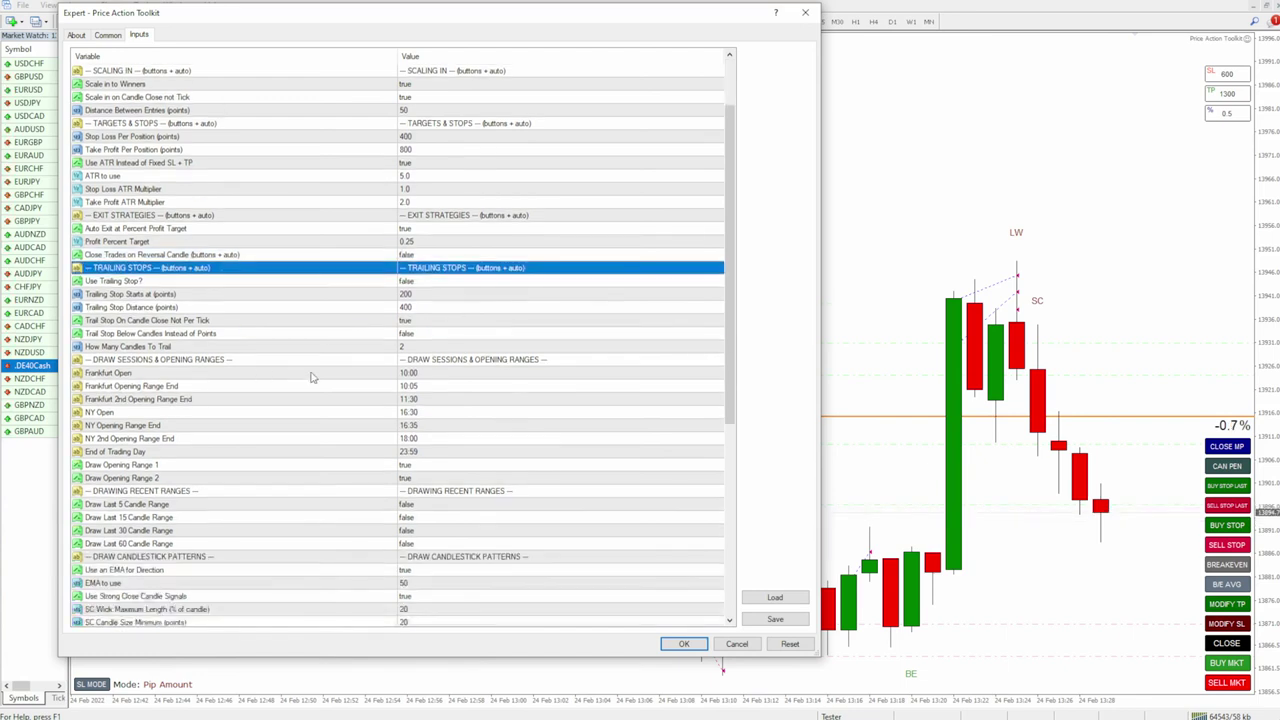
left_click(448, 282)
left_click(448, 282)
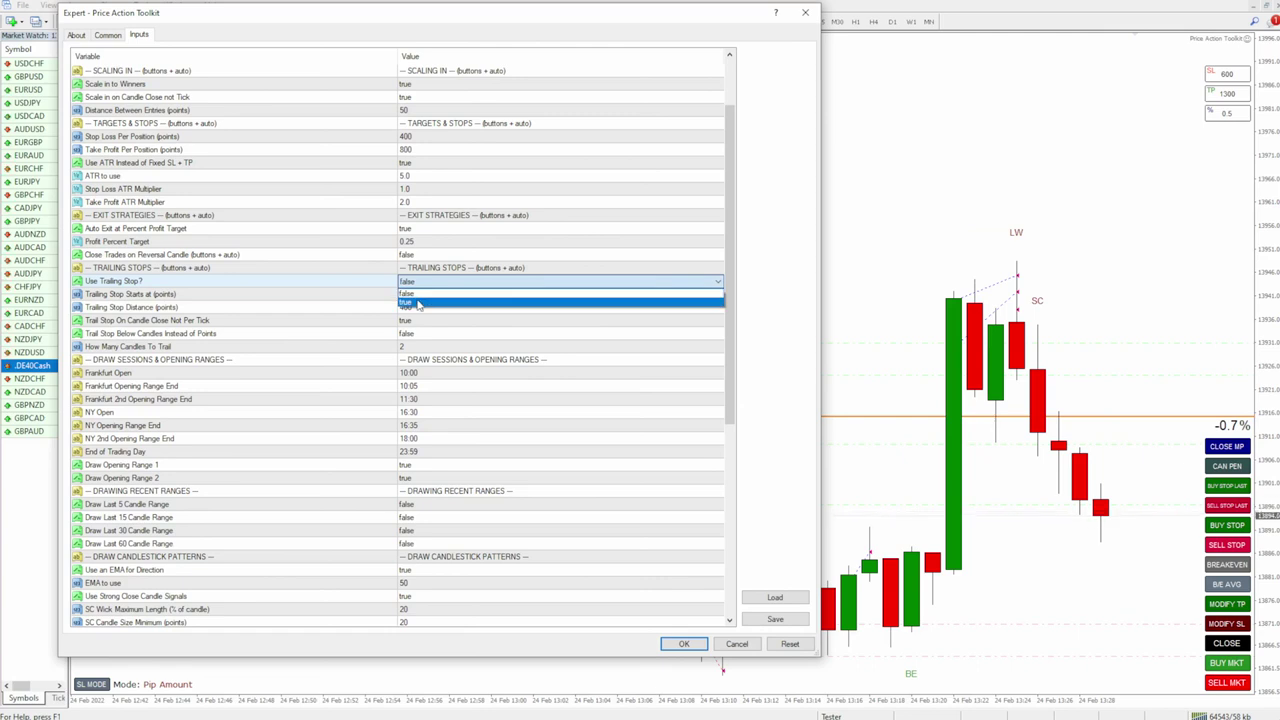
left_click(418, 302)
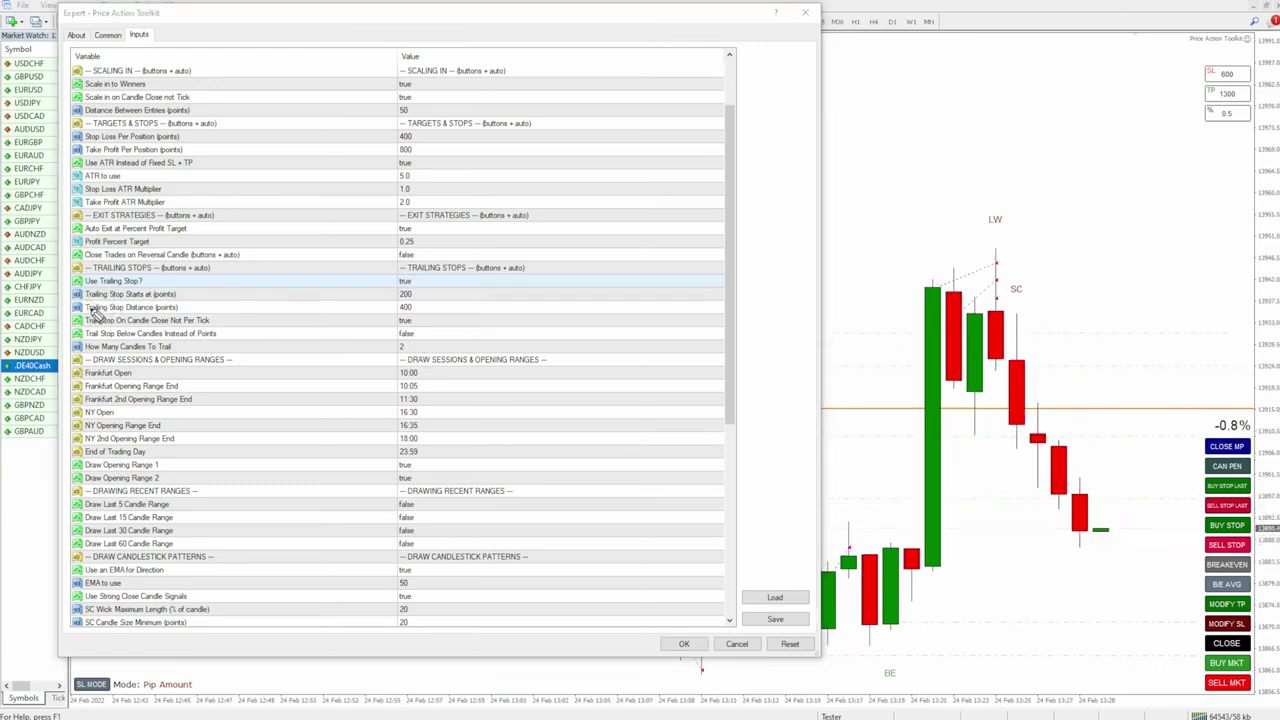
Circle the Trailing Stop Distance setting, its 400 value, and the chart's SL value of 600 for comparison.
mouse_move(88, 316)
left_mouse_down()
mouse_move(188, 316)
mouse_move(84, 300)
mouse_move(98, 316)
left_mouse_up()
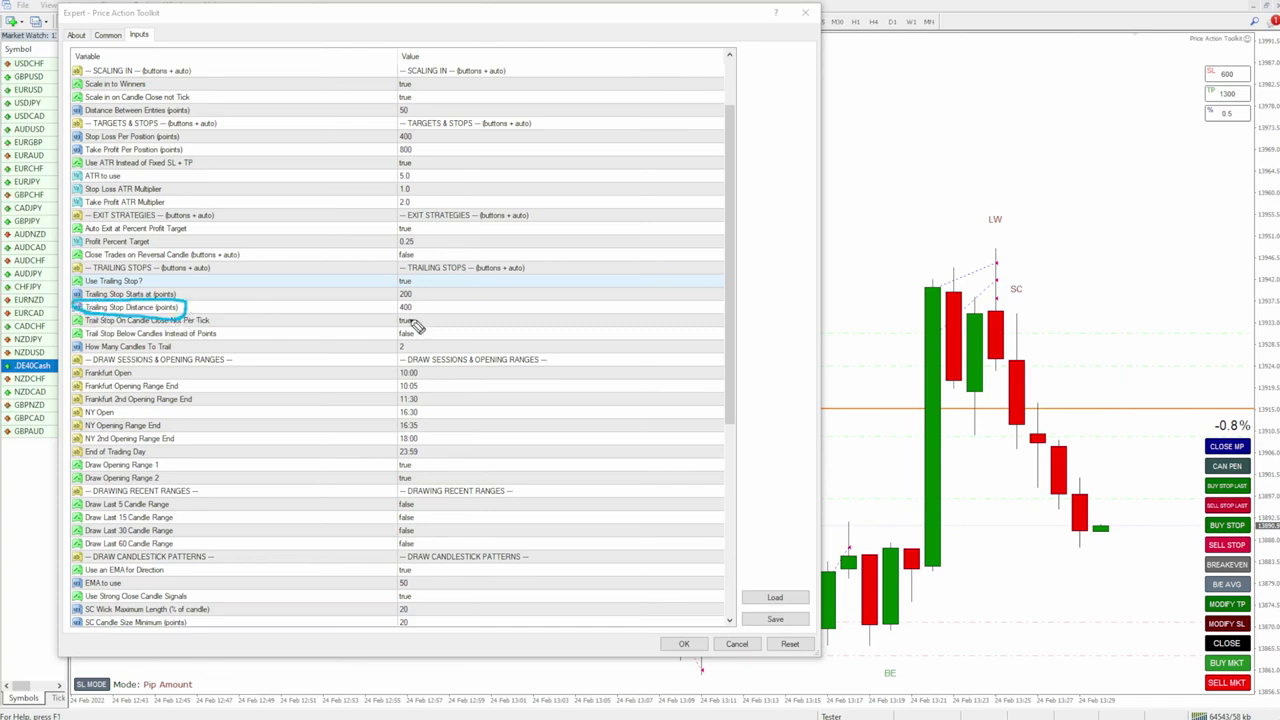
left_click_drag(422, 310, 420, 304)
mouse_move(1190, 78)
left_mouse_down()
mouse_move(1262, 74)
mouse_move(1193, 74)
left_mouse_up()
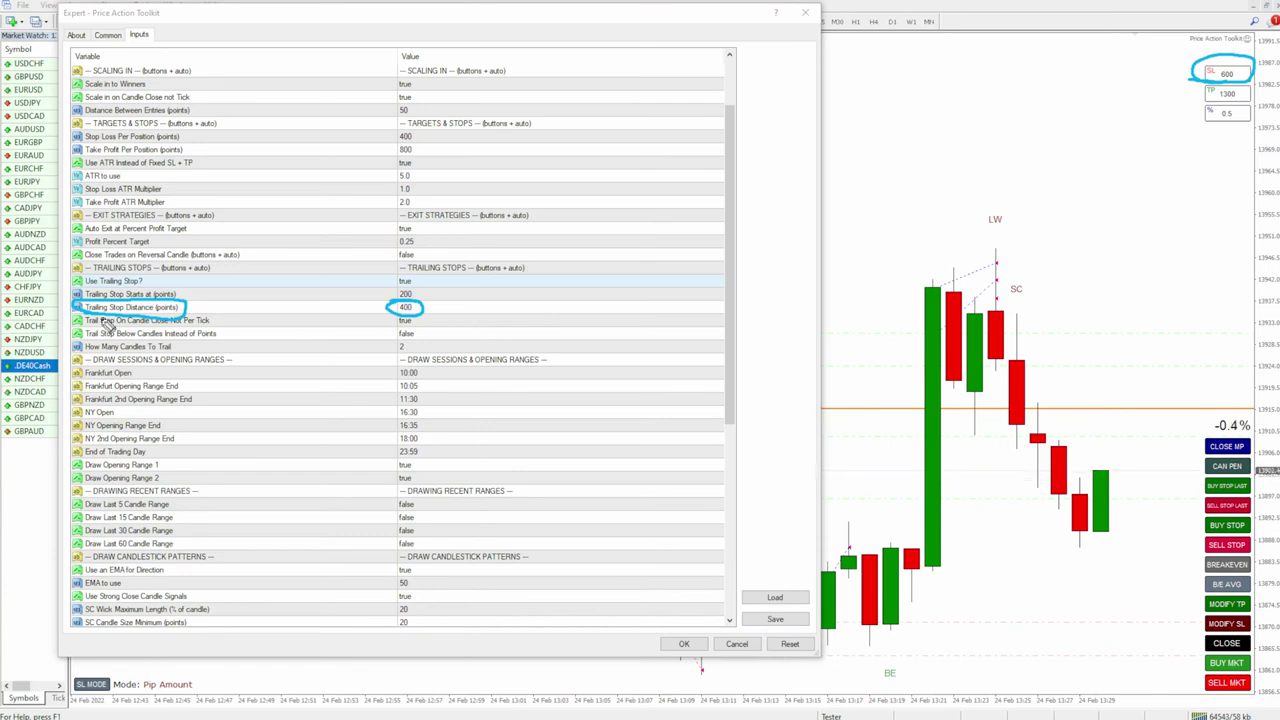
Circle the Trailing Stop Starts at setting and its 200 value, and sketch a price rise from the last candle.
mouse_move(90, 304)
left_mouse_down()
mouse_move(190, 303)
mouse_move(110, 283)
mouse_move(88, 298)
left_mouse_up()
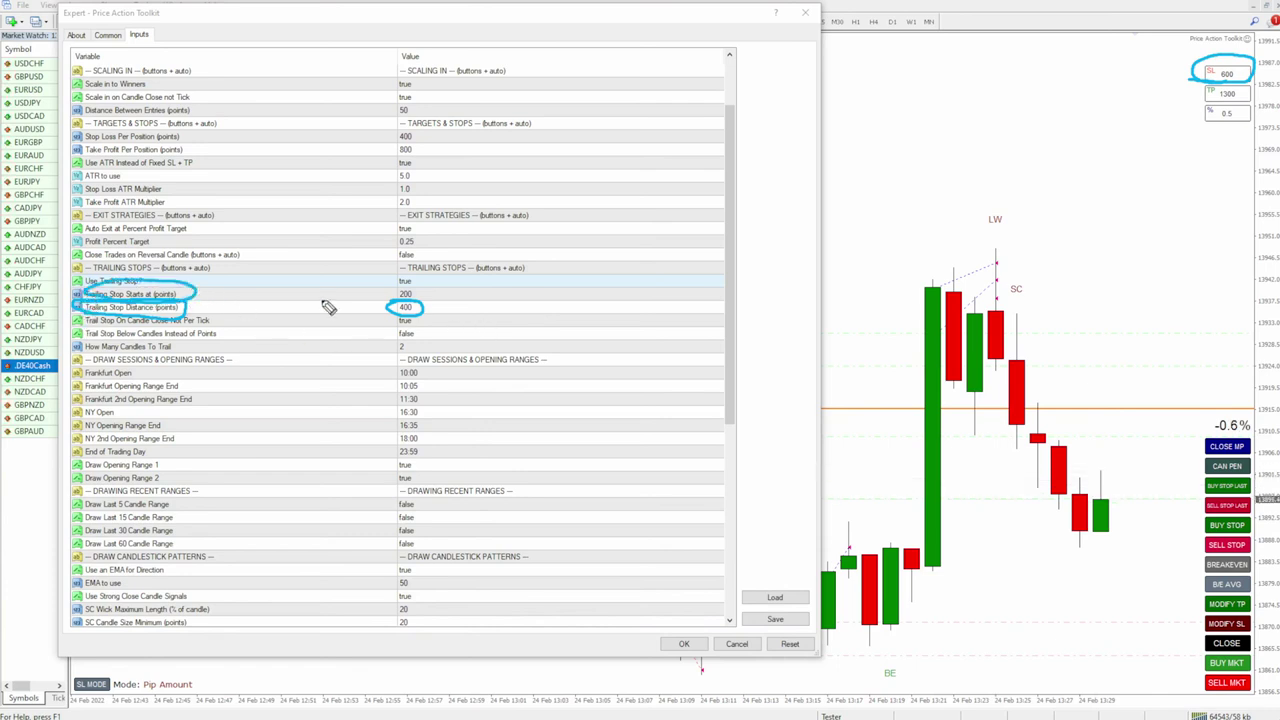
mouse_move(424, 300)
left_mouse_down()
mouse_move(428, 286)
mouse_move(422, 296)
left_mouse_up()
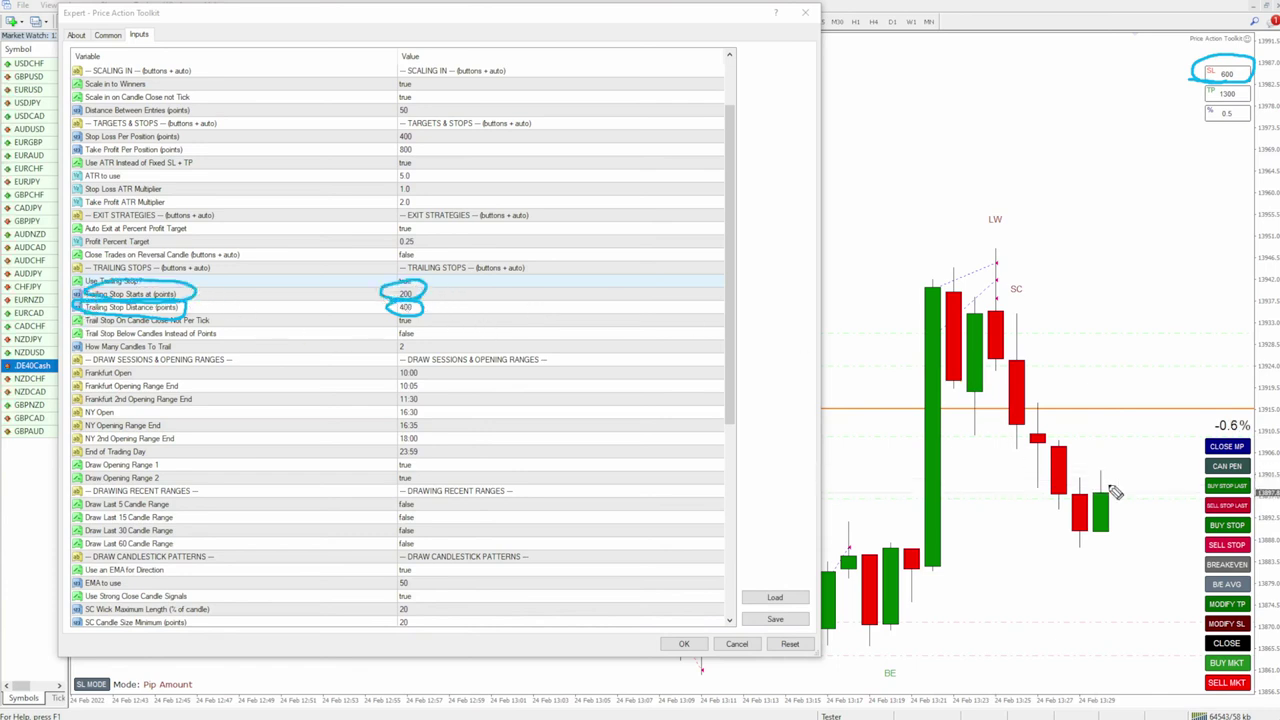
left_click_drag(1108, 527, 1133, 406)
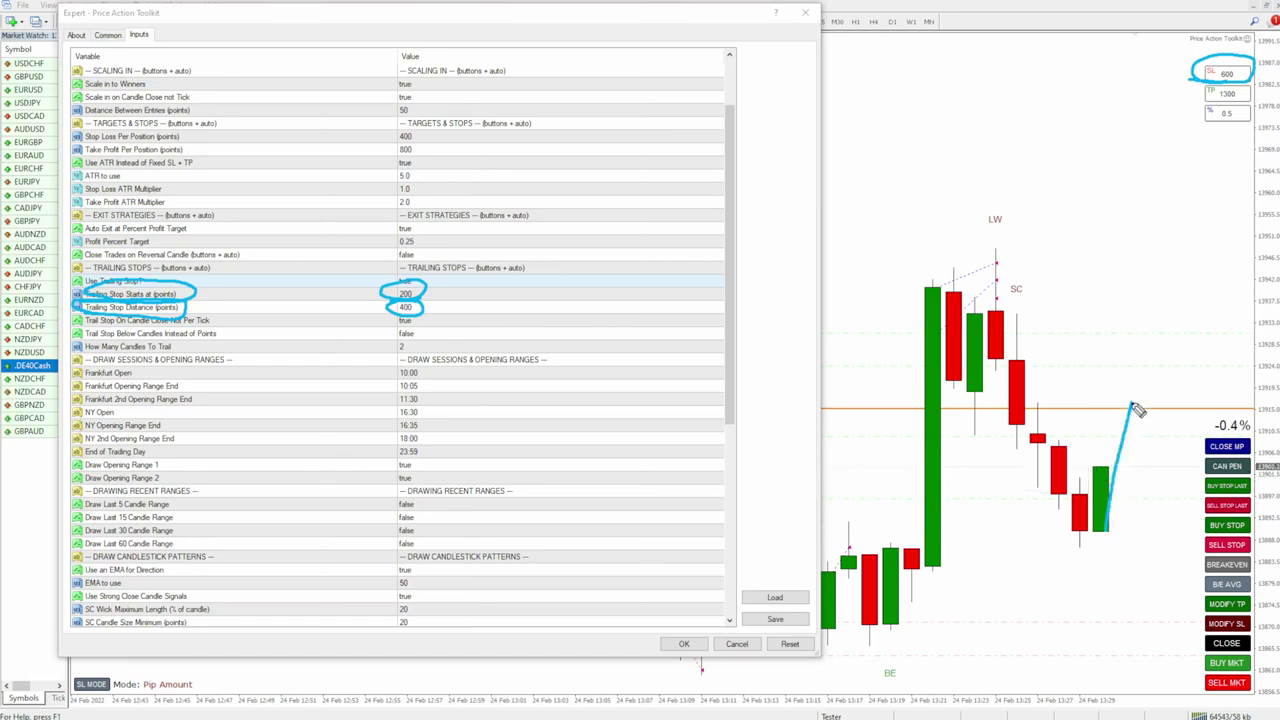
left_click_drag(1108, 530, 1150, 415)
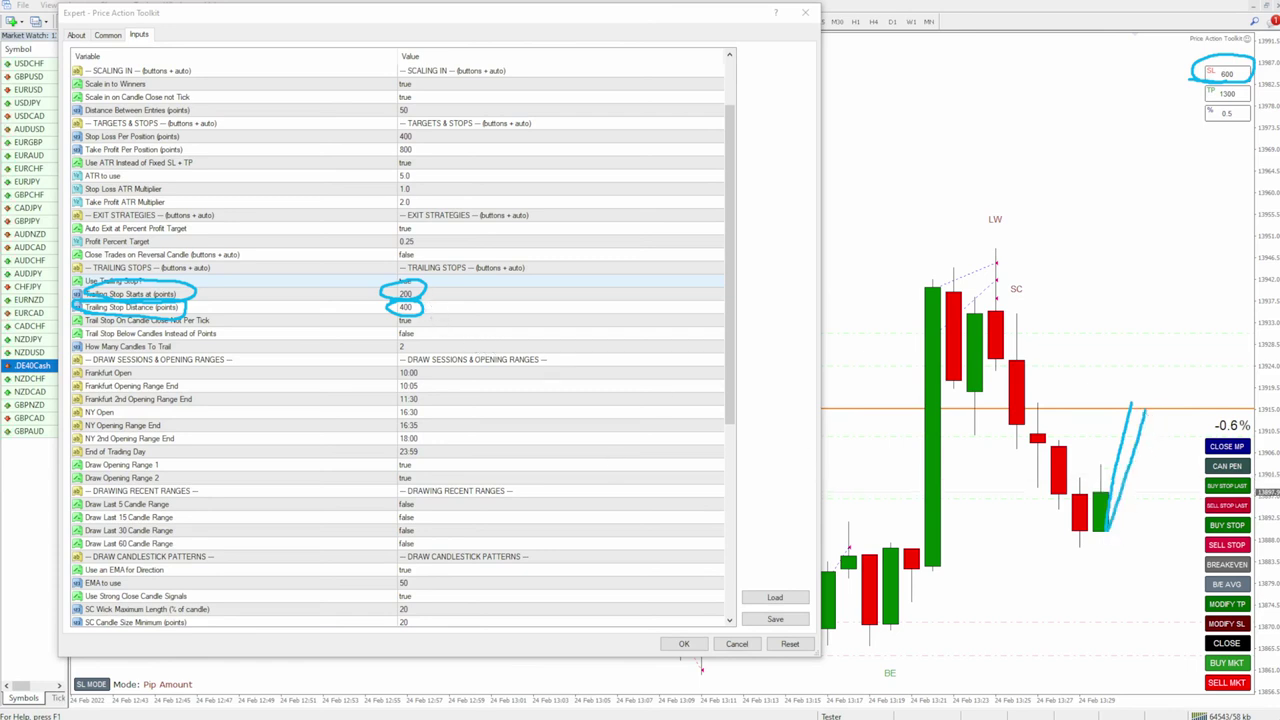
Sketch a stop trailing below the rising price, point out the 200 and 400 trailing values, and clear the annotations.
left_click_drag(1090, 622, 1147, 543)
left_click_drag(1124, 475, 1138, 500)
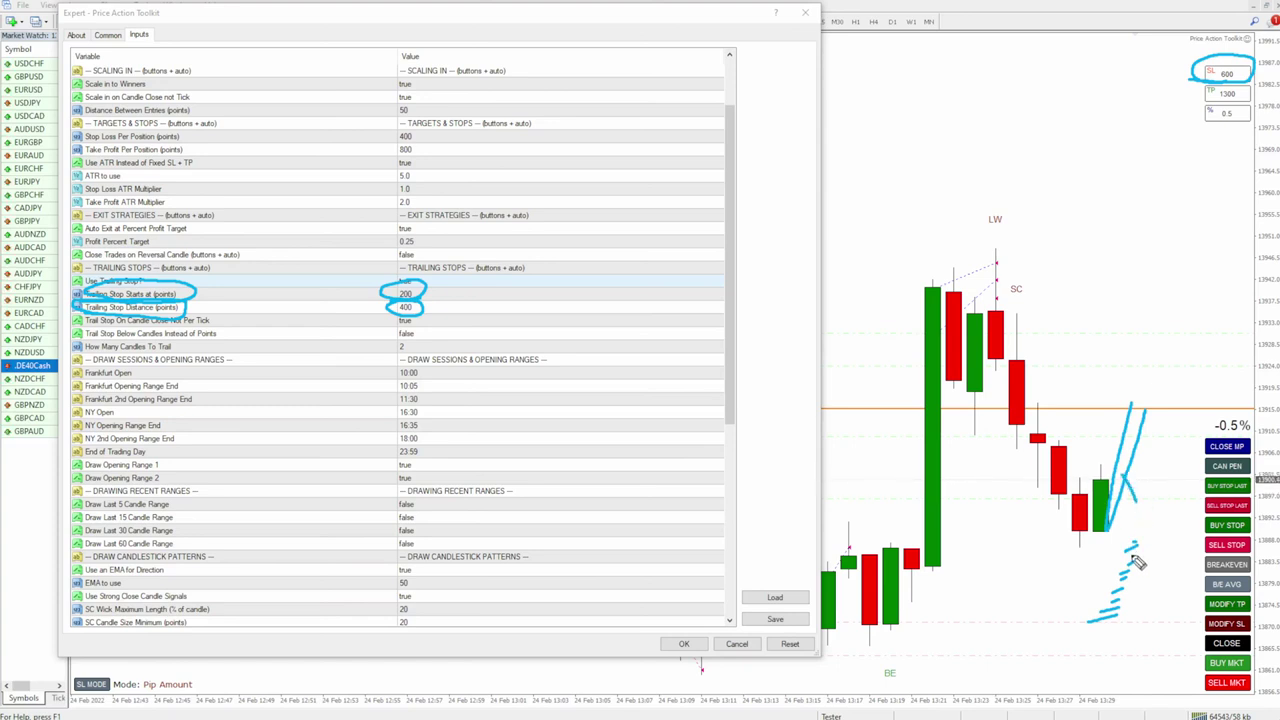
mouse_move(1143, 555)
left_mouse_down()
mouse_move(1270, 546)
mouse_move(1255, 548)
left_mouse_up()
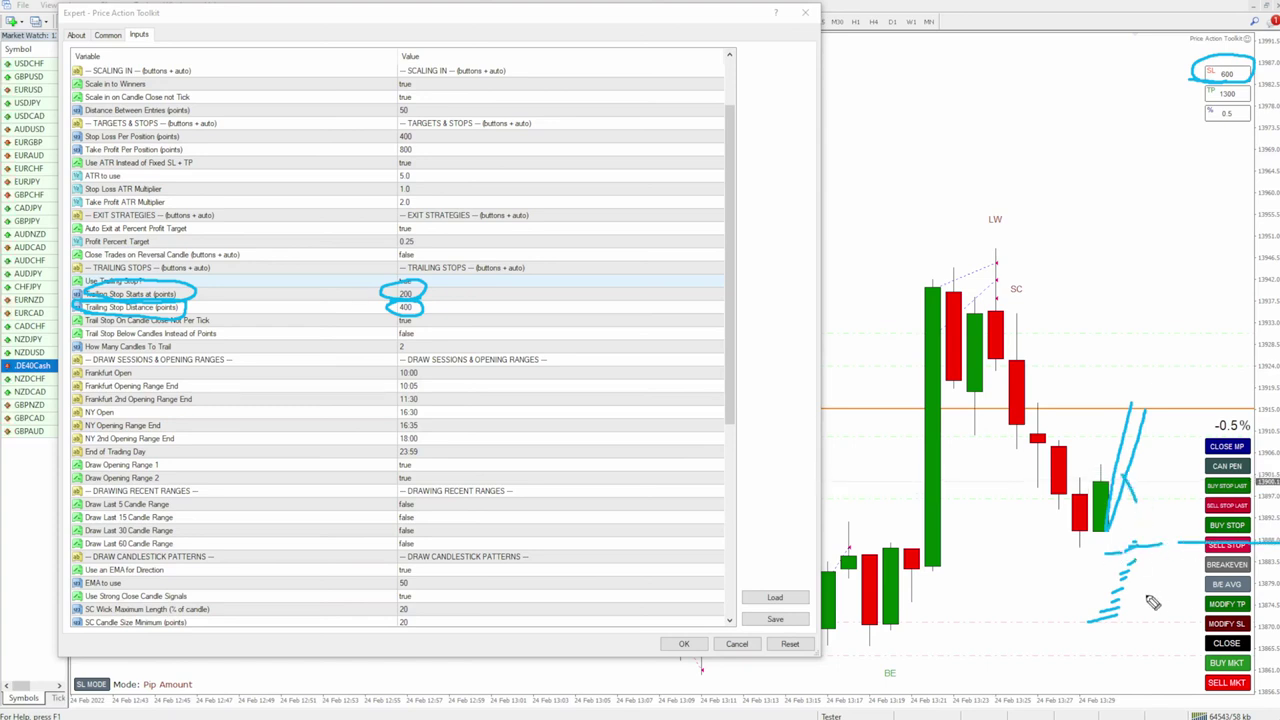
left_click_drag(1100, 596, 1177, 423)
left_click_drag(1185, 385, 1196, 408)
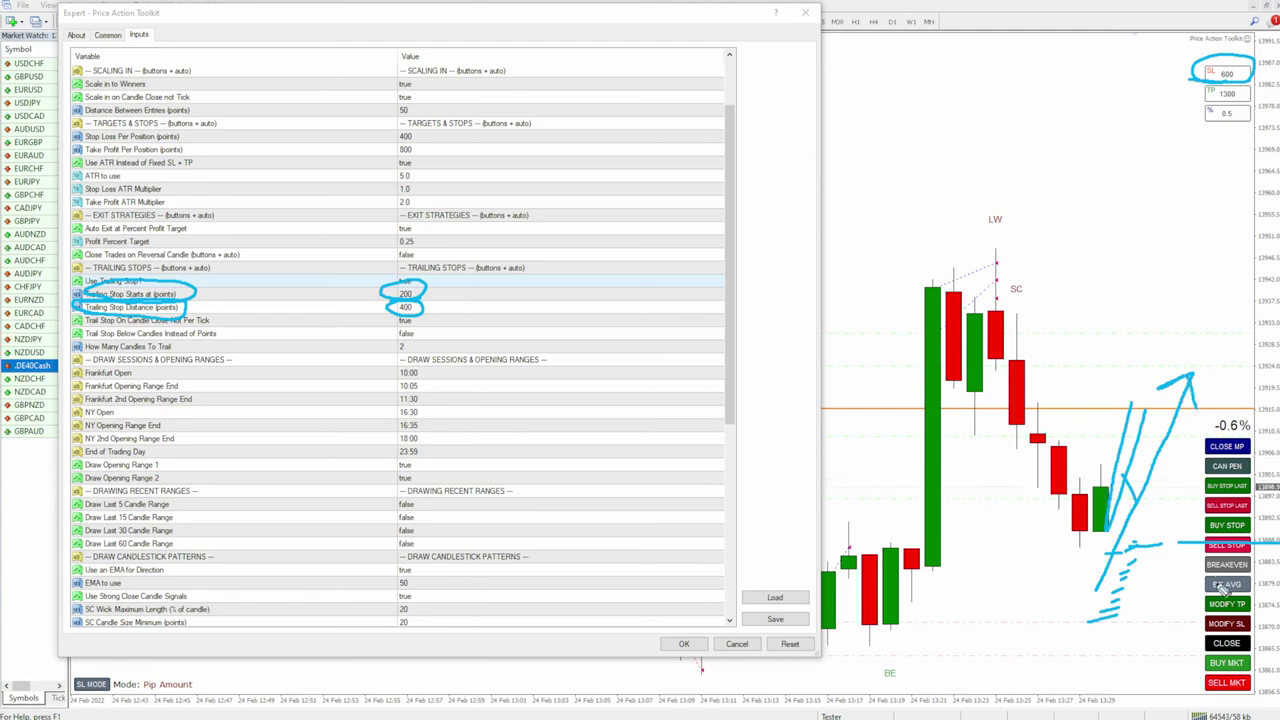
mouse_move(462, 292)
left_mouse_down()
mouse_move(432, 291)
mouse_move(425, 309)
left_mouse_up()
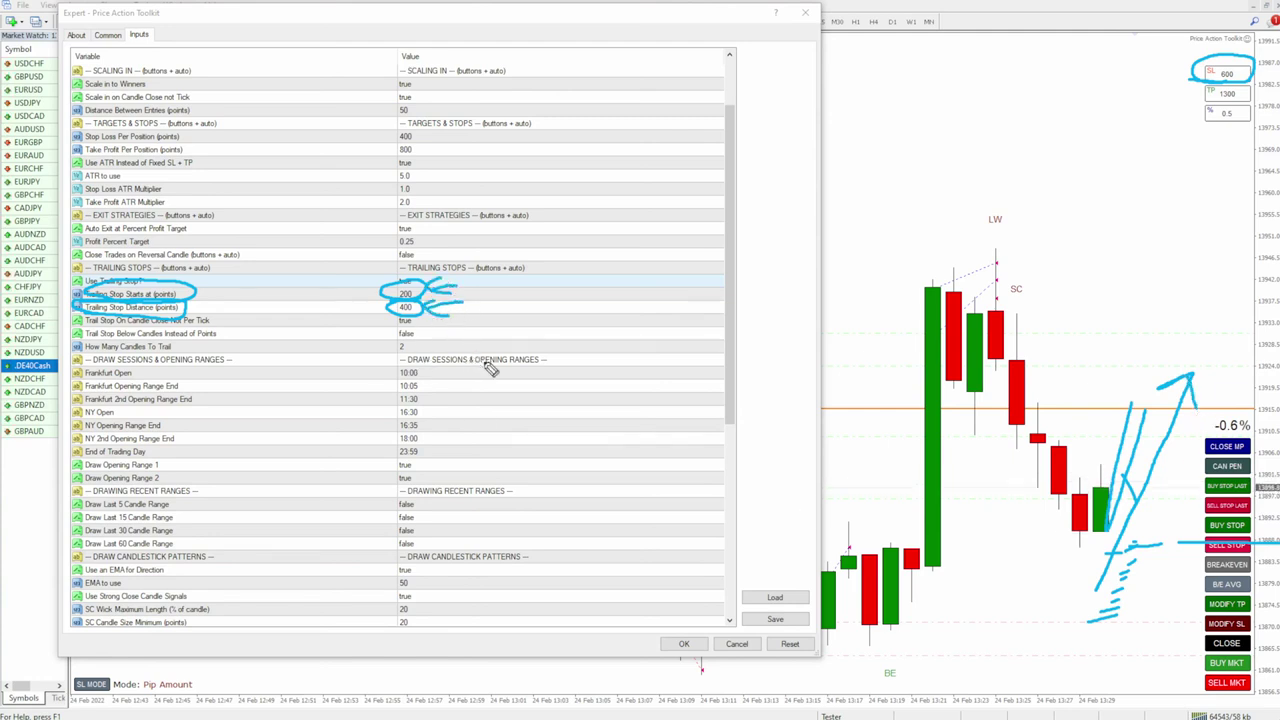
key("Escape")
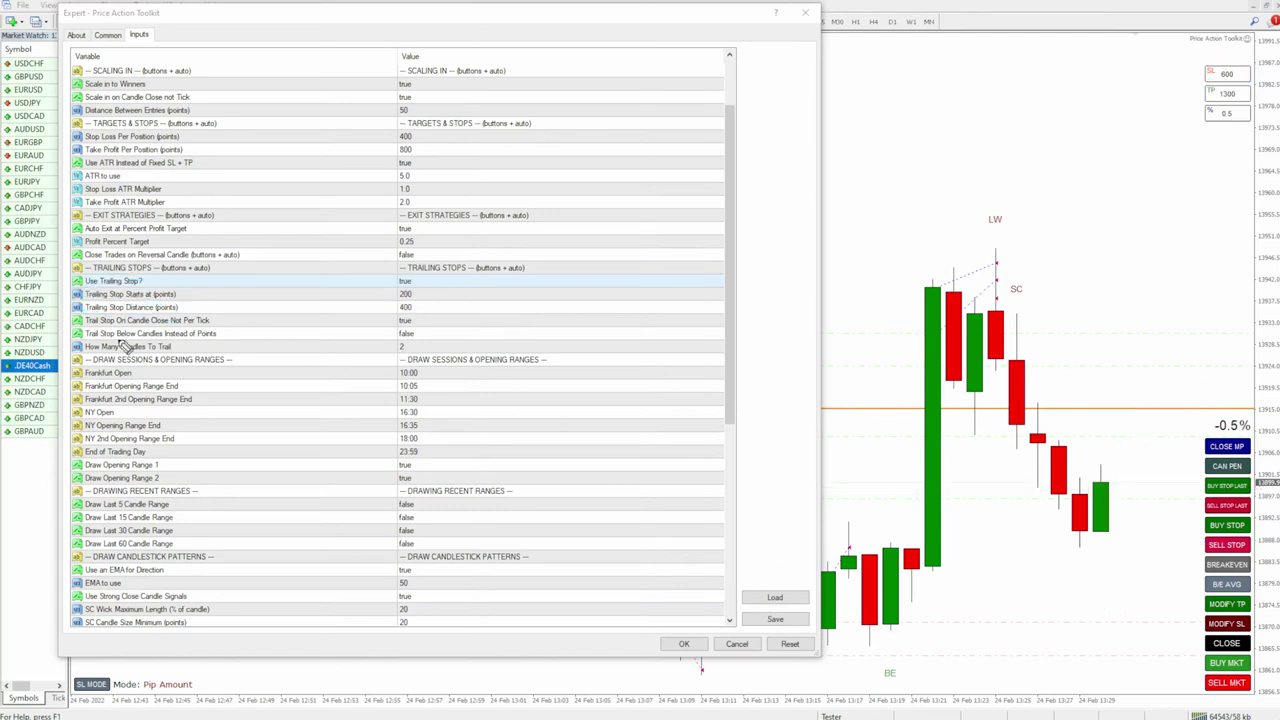
Underline Trail Stop On Candle Close Not Per Tick, sketch a price spike across a close level, and circle the setting's true value.
left_click_drag(75, 333, 230, 328)
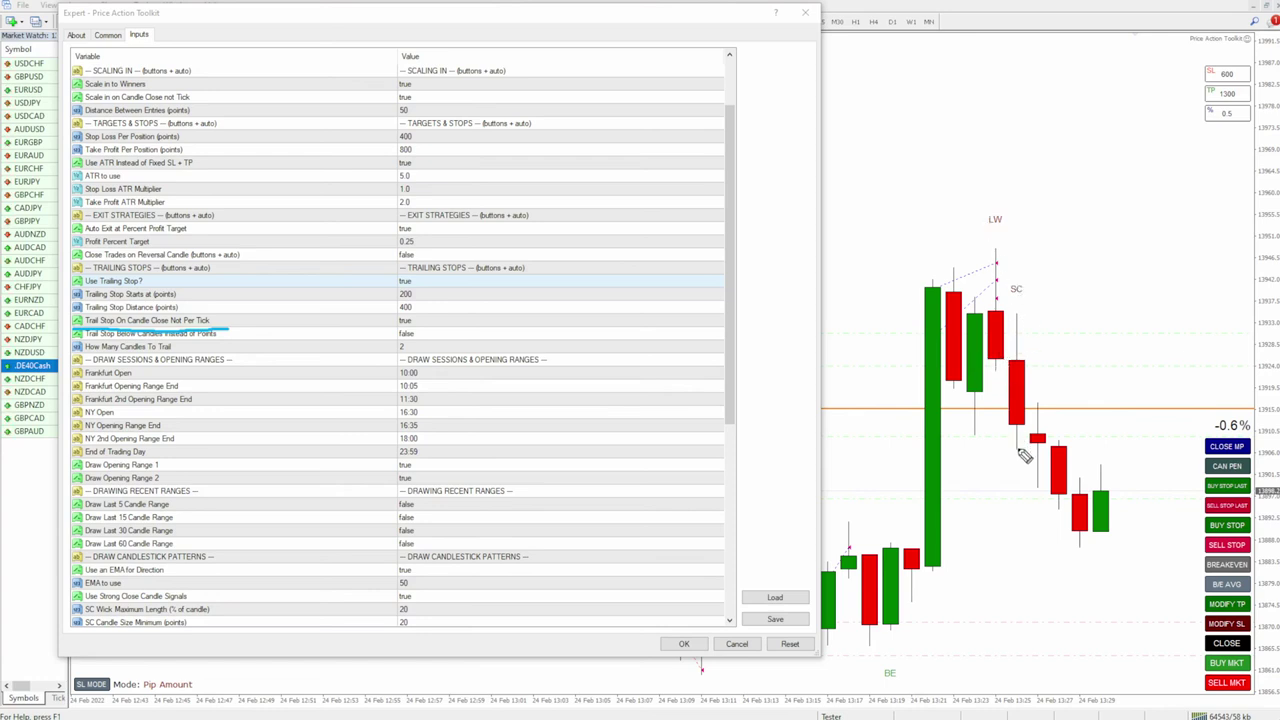
left_click_drag(1016, 424, 1122, 423)
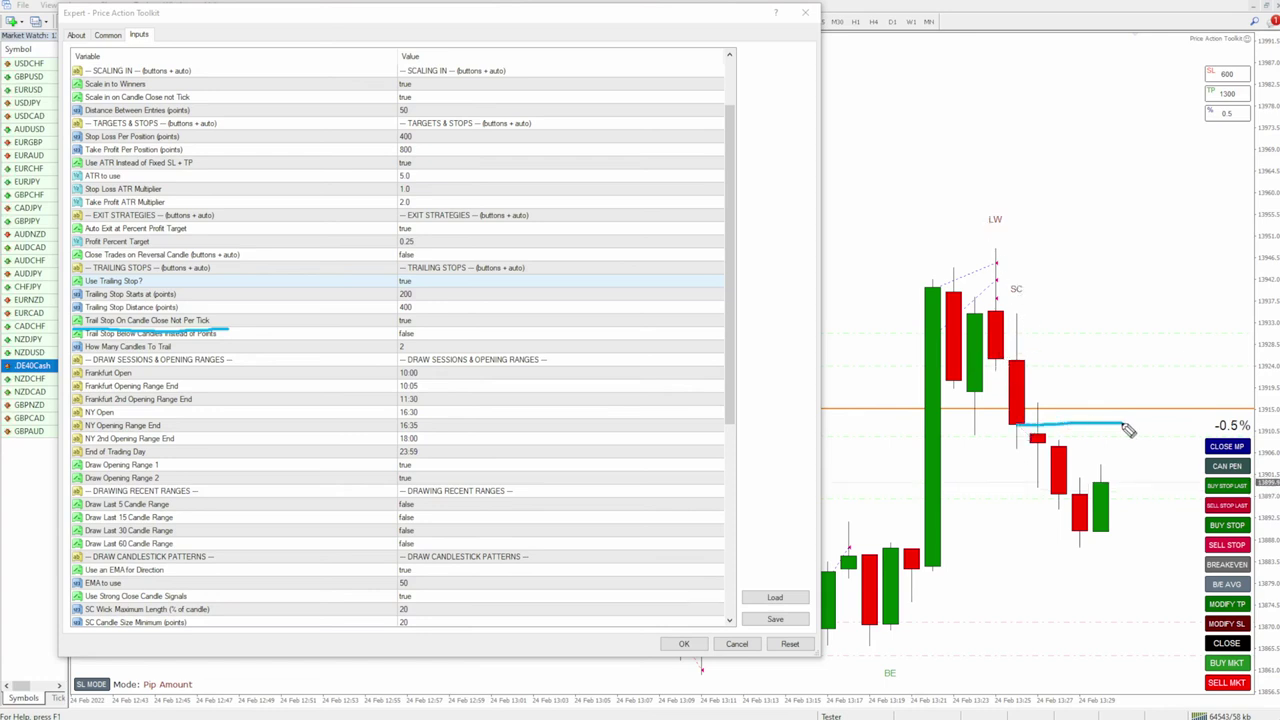
left_click_drag(978, 426, 1062, 427)
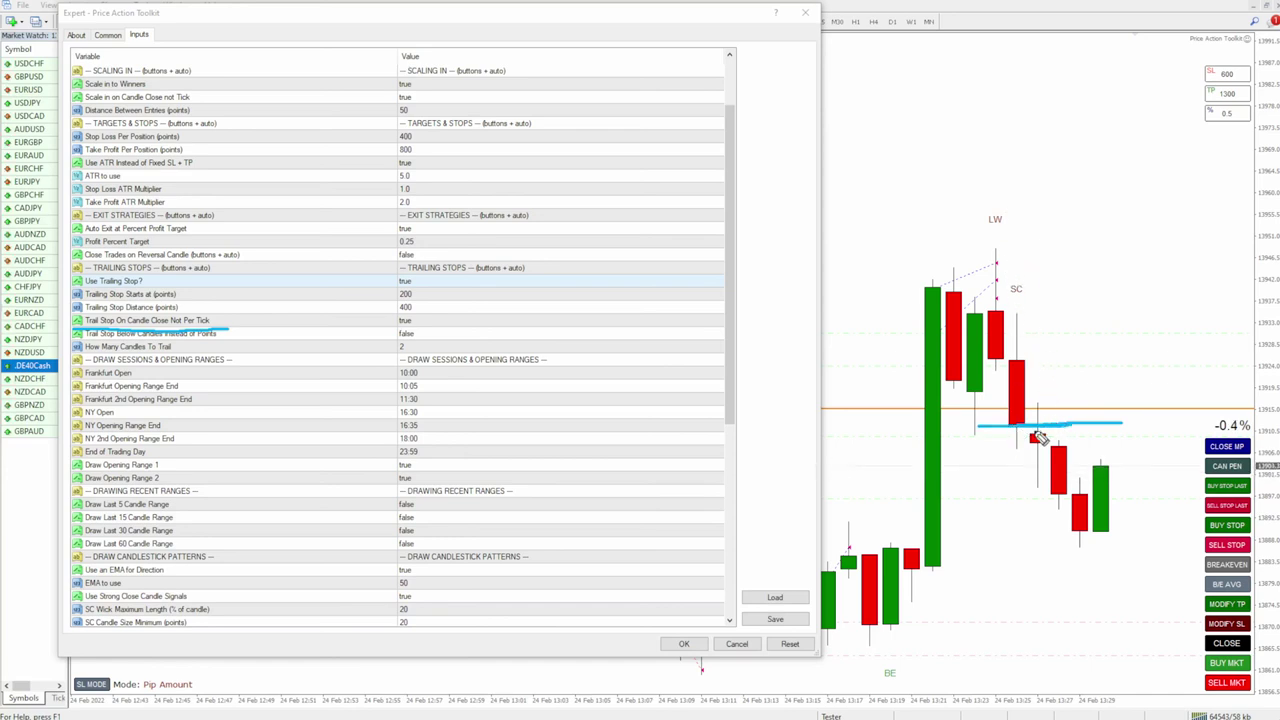
mouse_move(1100, 488)
left_mouse_down()
mouse_move(1109, 339)
mouse_move(1121, 557)
left_mouse_up()
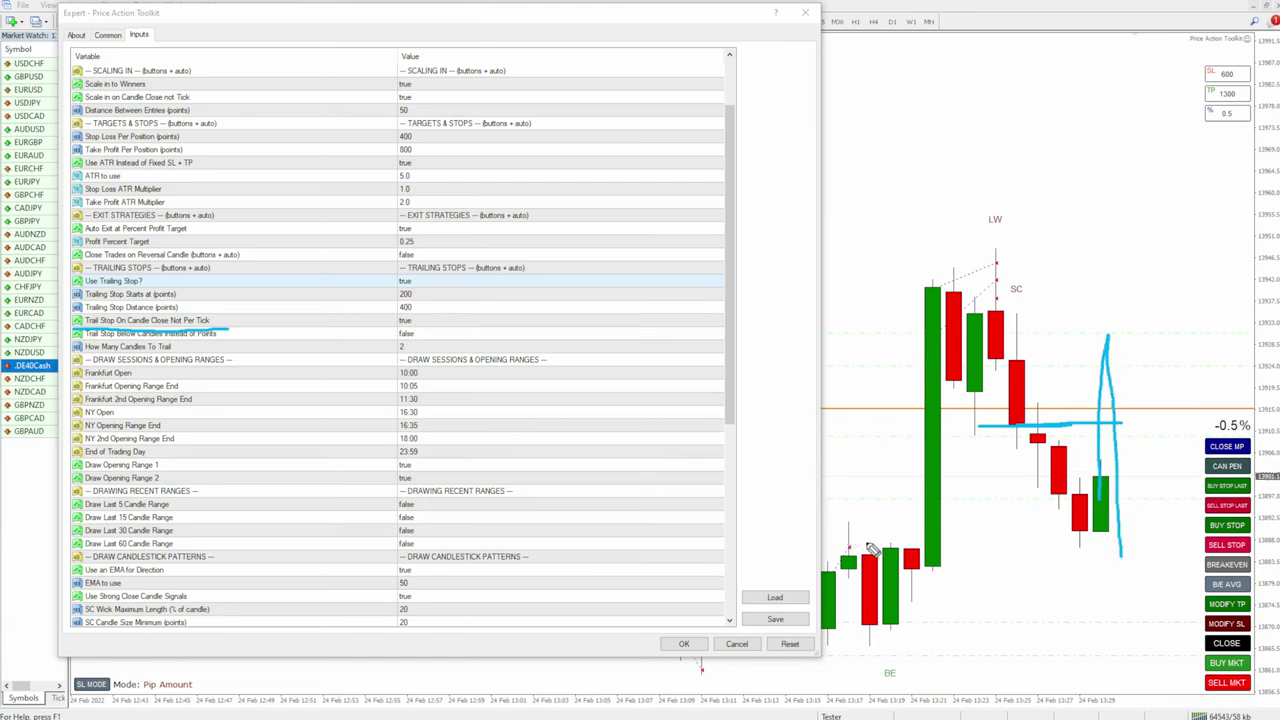
mouse_move(388, 332)
left_mouse_down()
mouse_move(425, 312)
mouse_move(396, 331)
mouse_move(412, 330)
left_mouse_up()
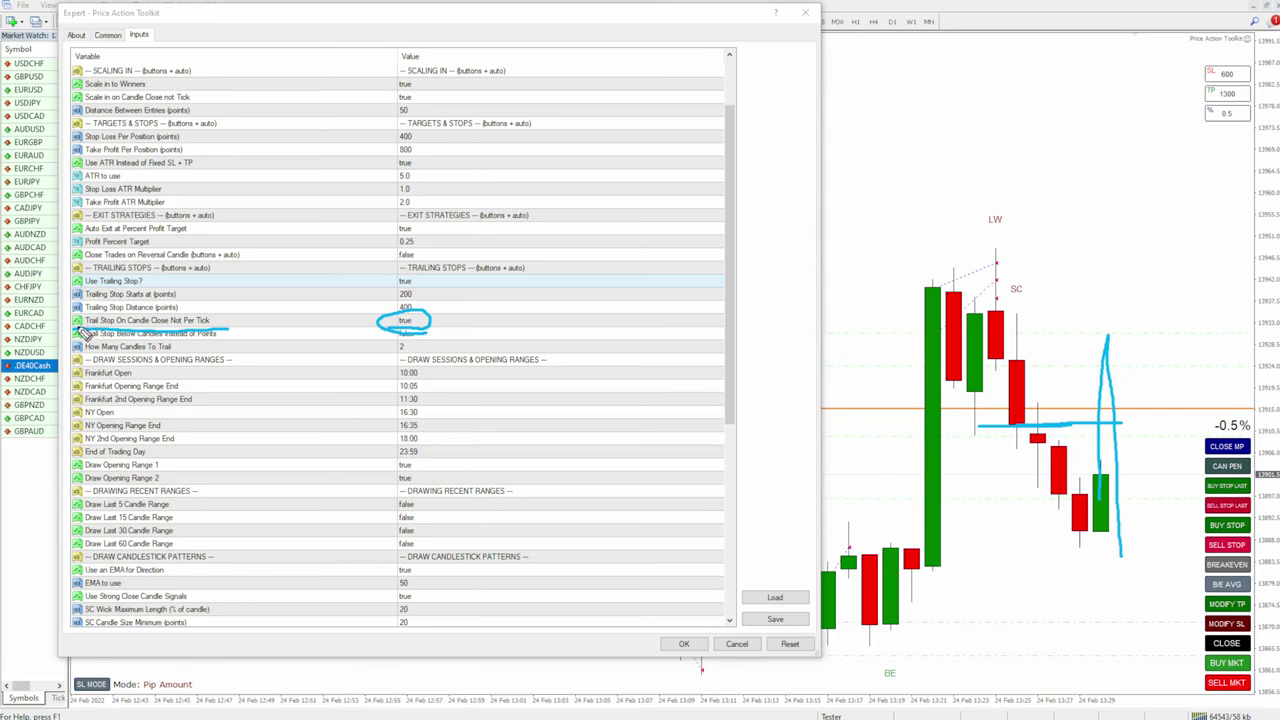
Outline the tall green candle, sketch stop levels and sharp price swings around it, and clear the annotations.
mouse_move(946, 572)
left_mouse_down()
mouse_move(963, 490)
mouse_move(958, 284)
mouse_move(890, 314)
mouse_move(912, 575)
mouse_move(1010, 575)
left_mouse_up()
left_click_drag(868, 647, 999, 654)
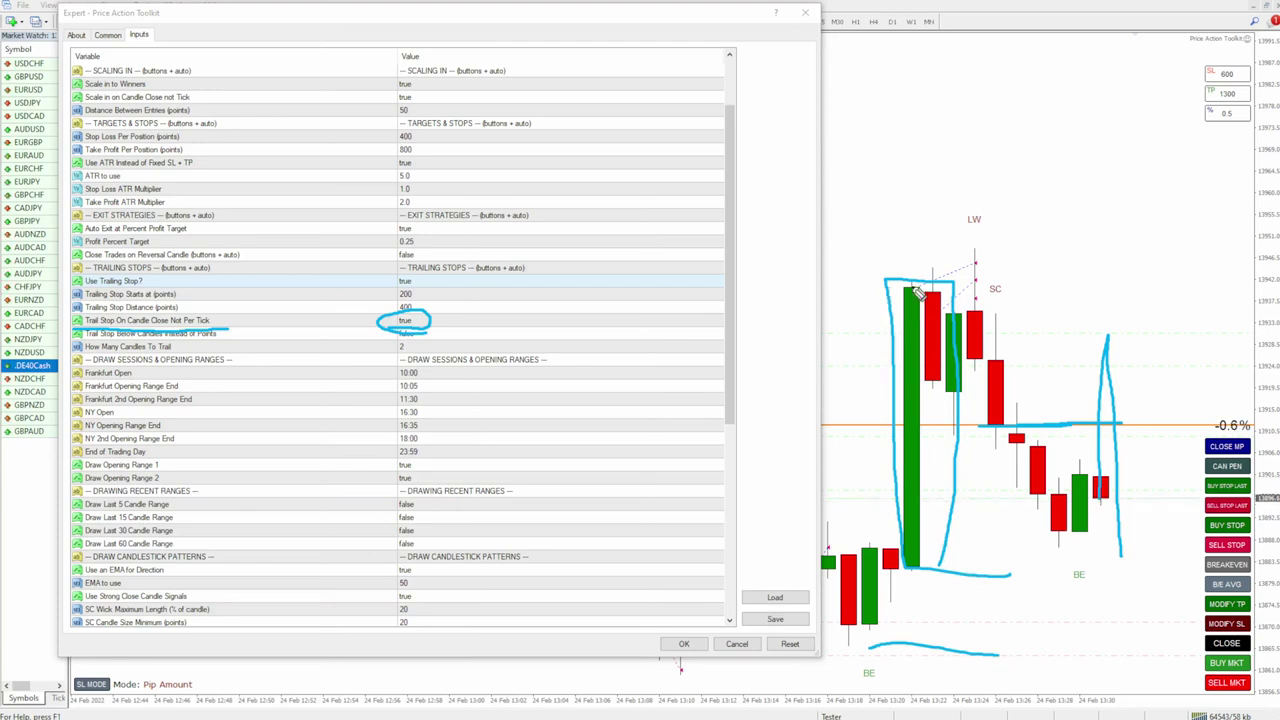
mouse_move(932, 300)
left_mouse_down()
mouse_move(987, 667)
mouse_move(970, 157)
left_mouse_up()
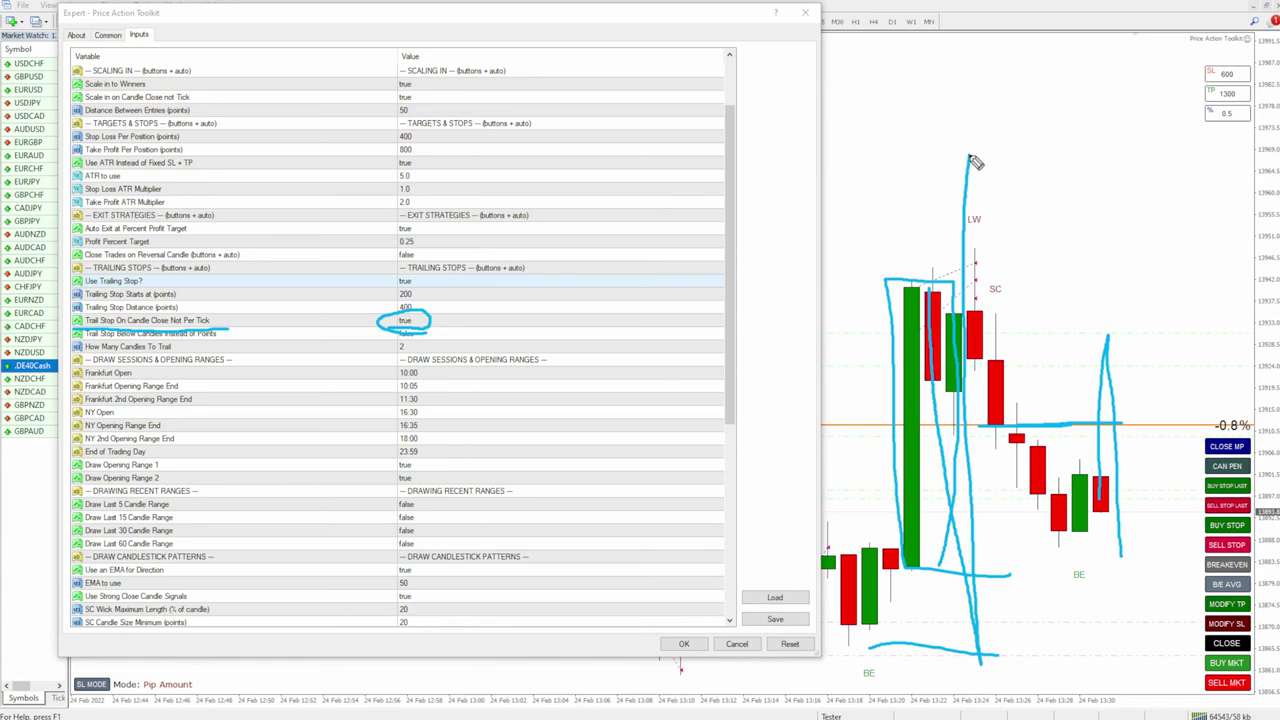
mouse_move(980, 636)
left_mouse_down()
mouse_move(991, 300)
mouse_move(975, 655)
mouse_move(998, 320)
left_mouse_up()
left_click_drag(886, 205, 1078, 199)
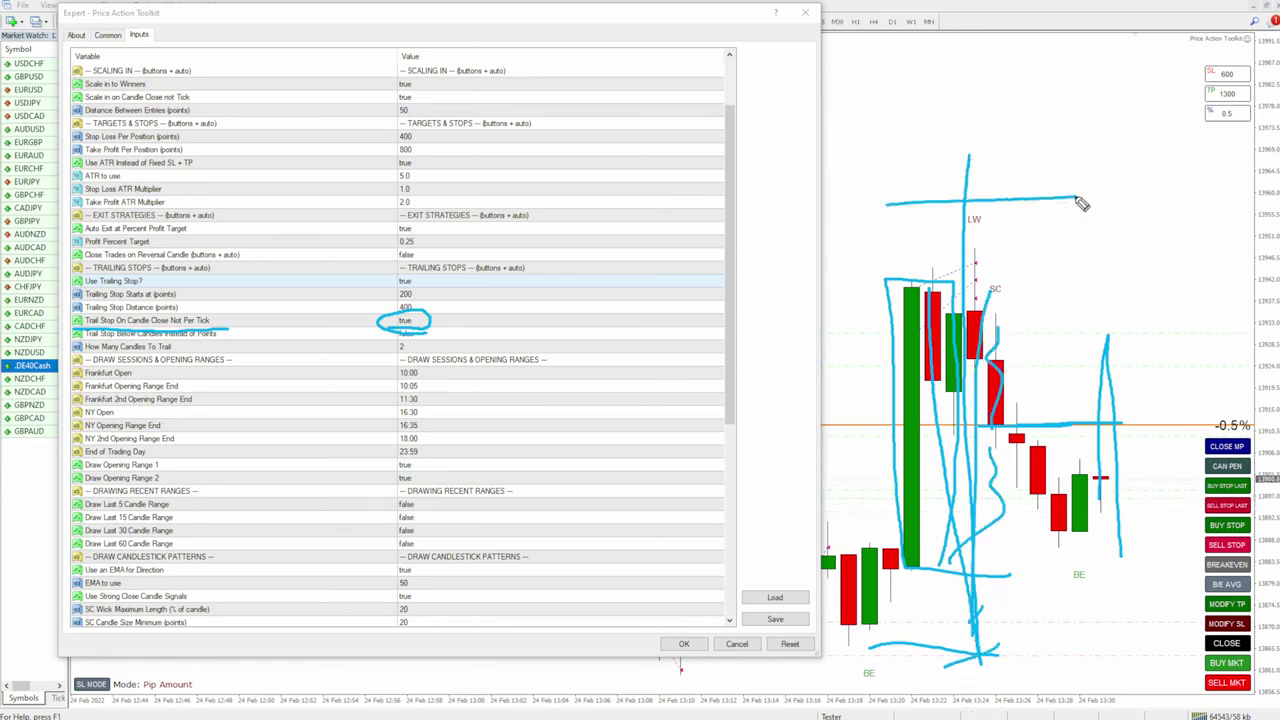
key("Escape")
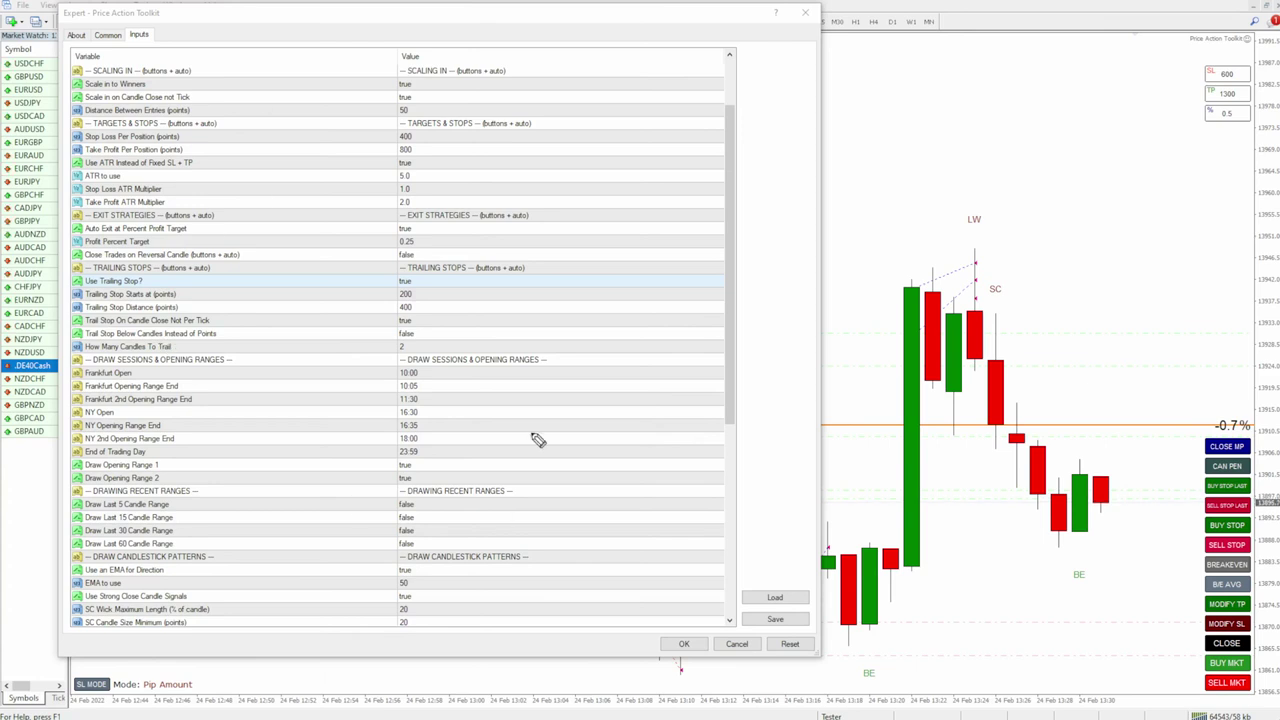
Box Trail Stop Below Candles Instead of Points, sketch a price rise from the last green candle, and circle the candle count of 2.
mouse_move(87, 344)
left_mouse_down()
mouse_move(214, 342)
mouse_move(229, 326)
mouse_move(76, 322)
mouse_move(80, 345)
left_mouse_up()
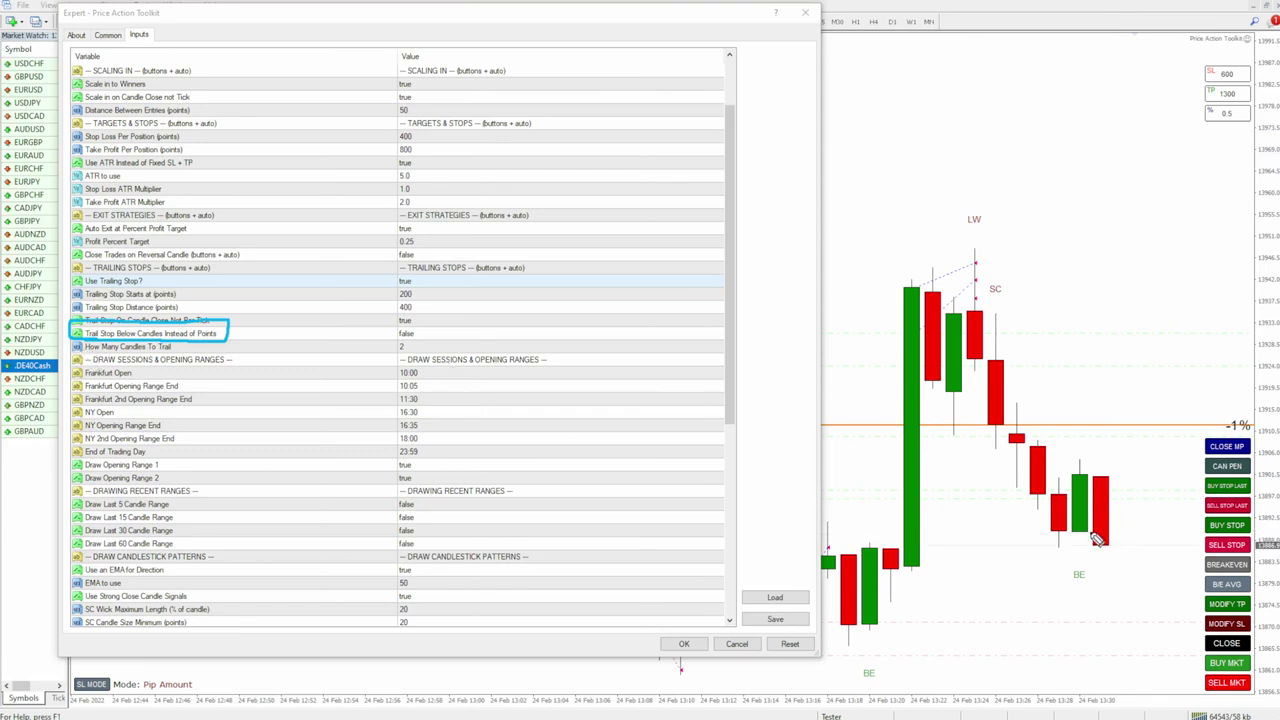
mouse_move(1078, 530)
left_mouse_down()
mouse_move(1110, 414)
mouse_move(1114, 432)
left_mouse_up()
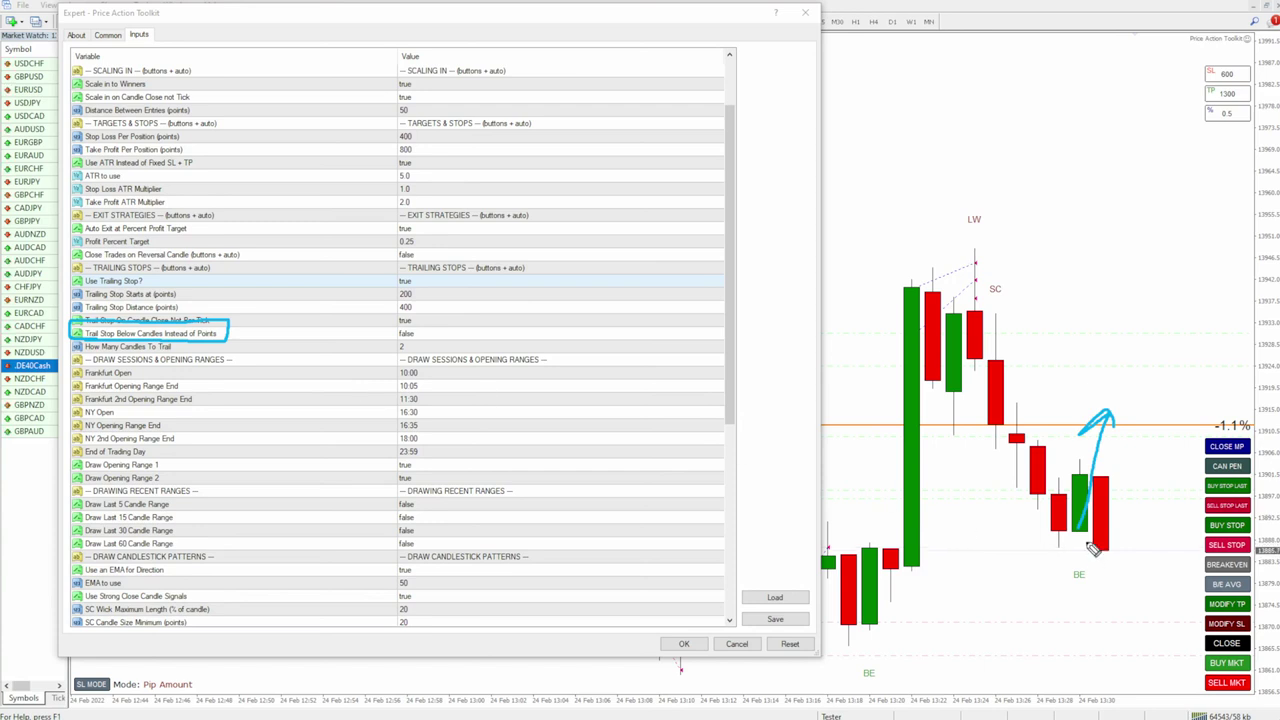
left_click_drag(1074, 535, 1100, 530)
mouse_move(420, 340)
left_mouse_down()
mouse_move(380, 358)
mouse_move(426, 345)
left_mouse_up()
Mark horizontal stop levels along the lows and highs of the falling candles, and clear the annotations.
left_click_drag(966, 360, 1060, 362)
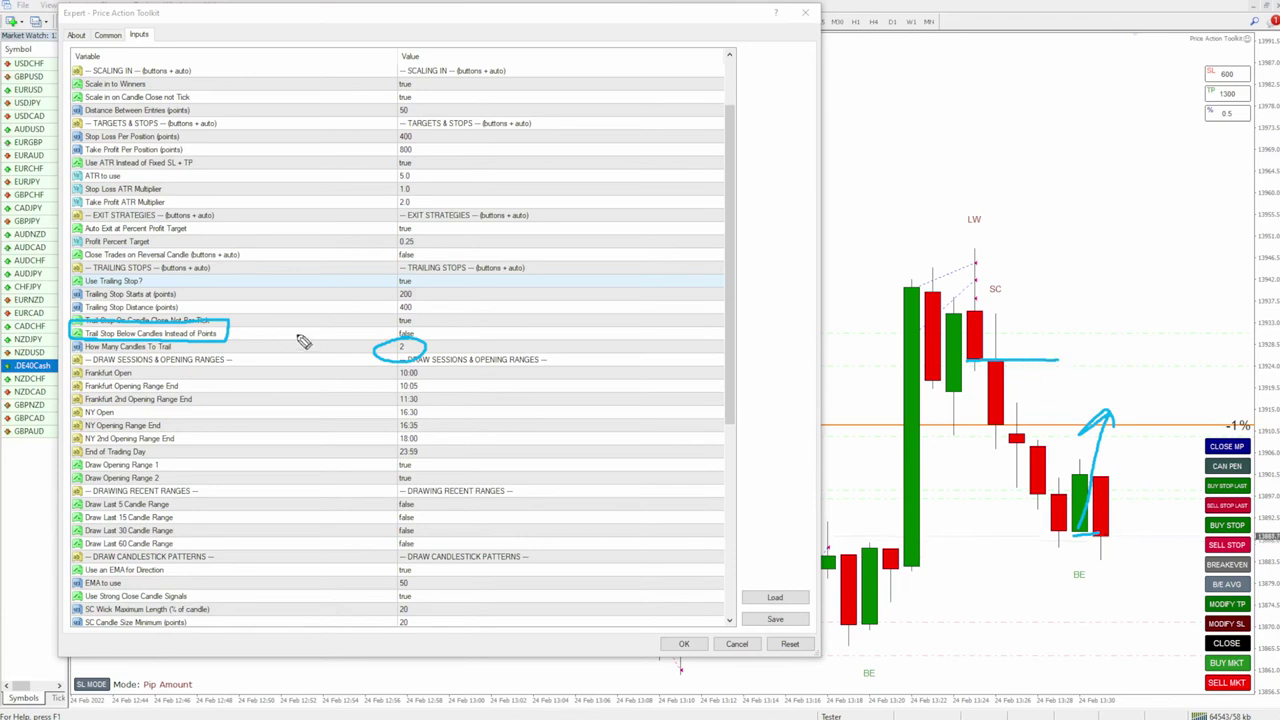
left_click_drag(946, 296, 1052, 296)
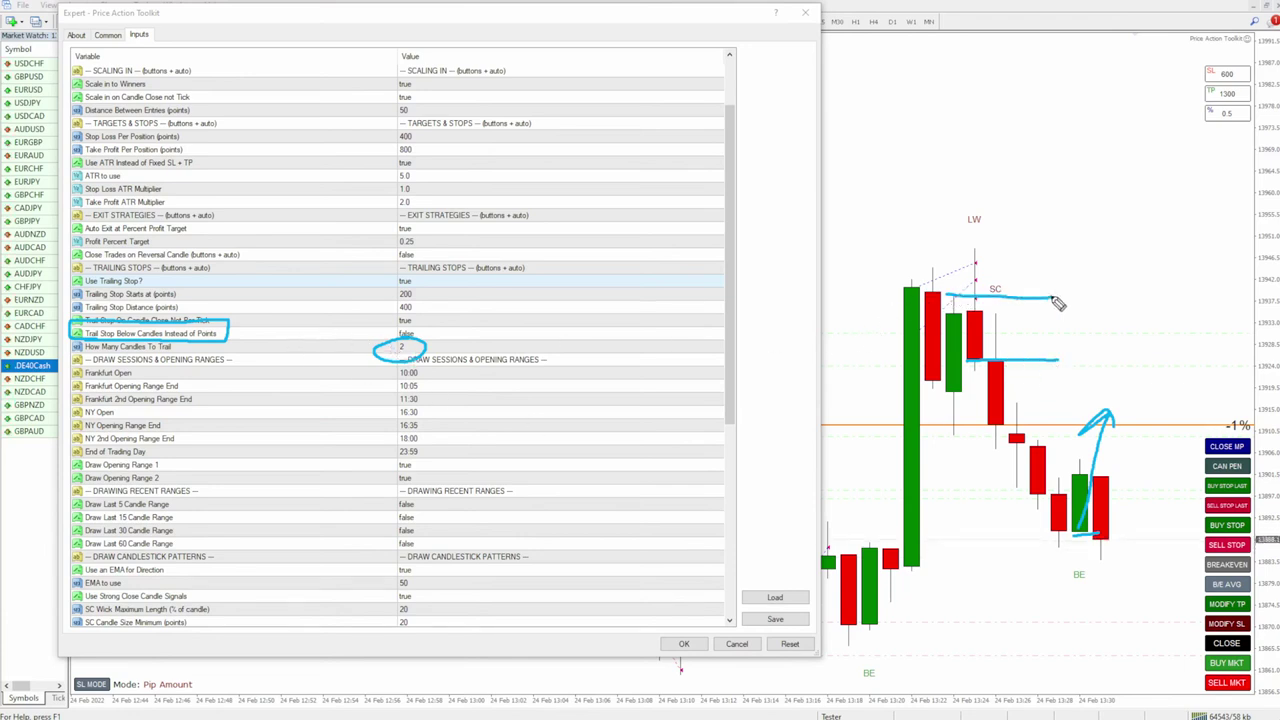
left_click_drag(1009, 428, 1056, 427)
left_click_drag(932, 250, 1010, 248)
left_click_drag(990, 312, 1048, 311)
left_click_drag(1014, 399, 1078, 397)
left_click_drag(1044, 440, 1126, 438)
left_click_drag(1040, 472, 1090, 471)
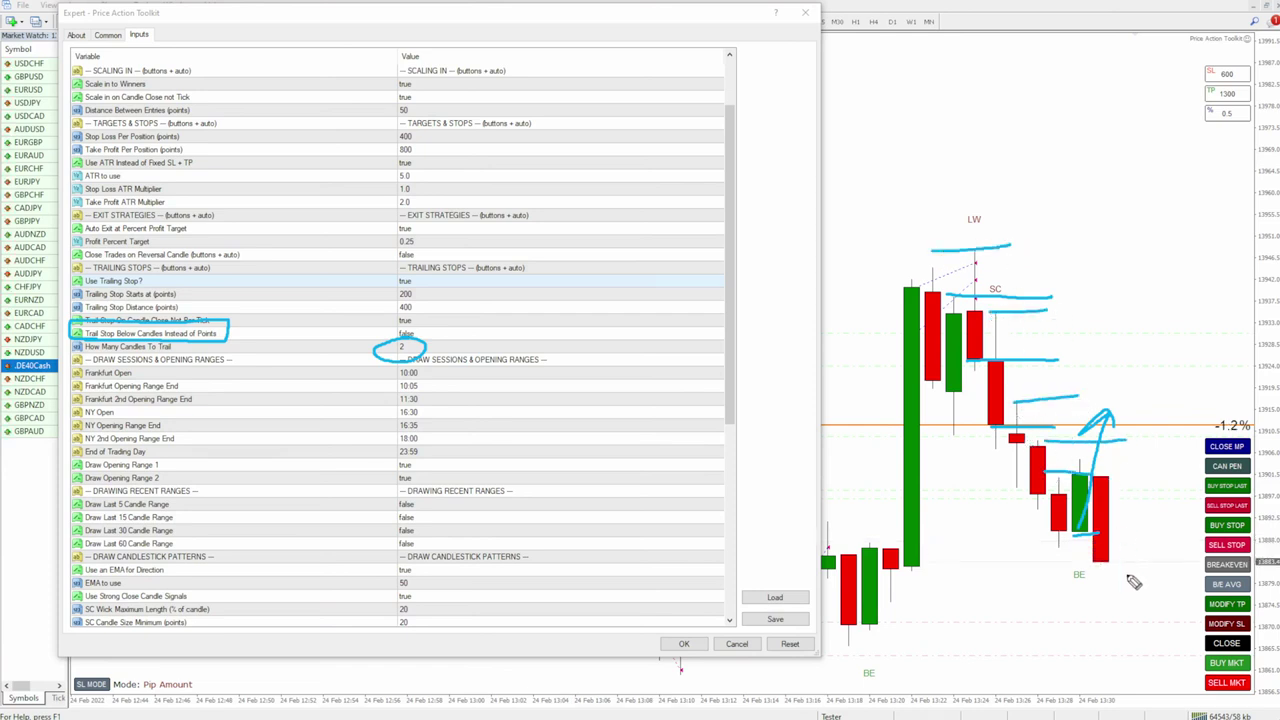
key("e")
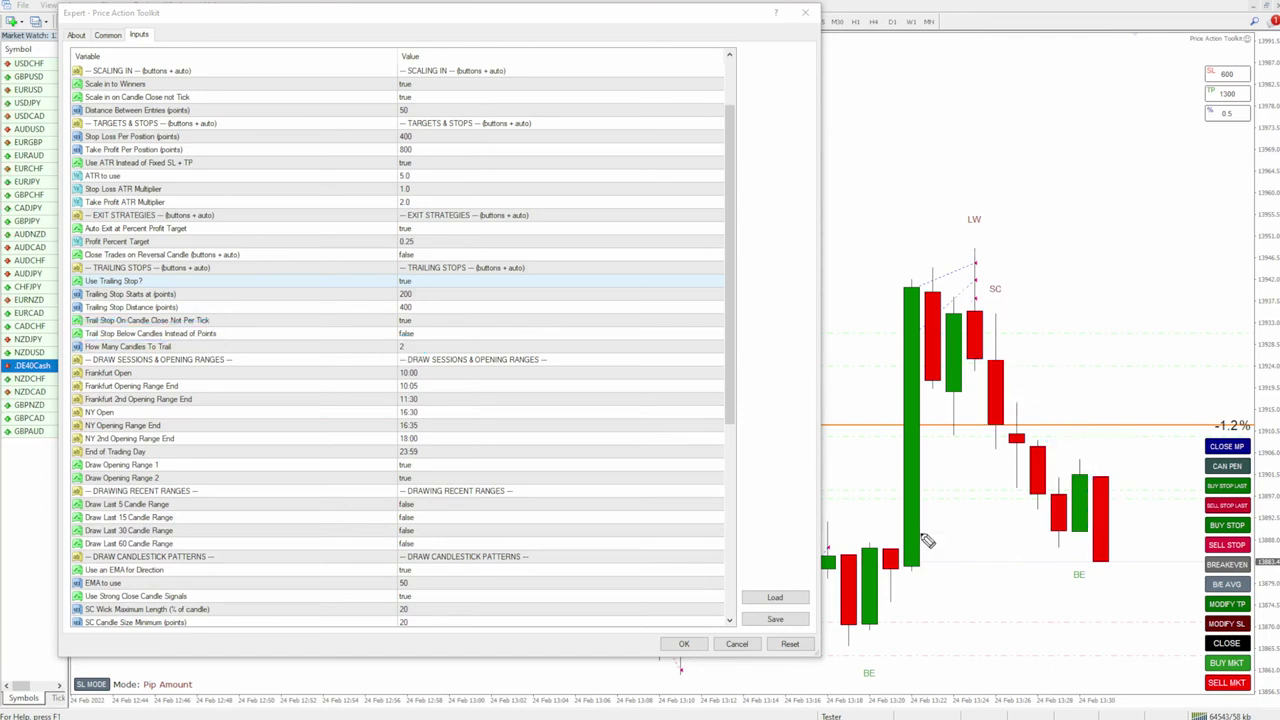
Circle the two candle-based trailing settings, sketch a price move with its stop level on the latest candles, and clear the annotations.
mouse_move(437, 326)
left_mouse_down()
mouse_move(100, 323)
mouse_move(75, 365)
mouse_move(450, 362)
mouse_move(410, 332)
left_mouse_up()
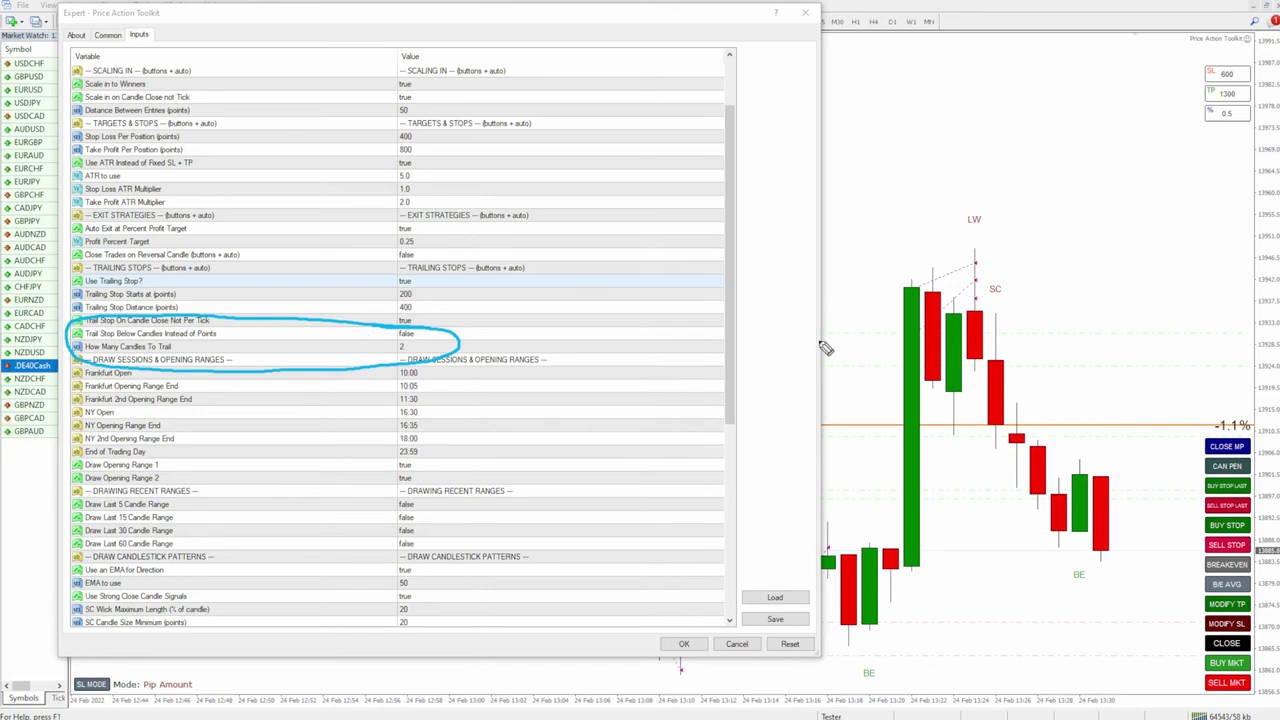
mouse_move(1083, 530)
left_mouse_down()
mouse_move(1082, 445)
mouse_move(1083, 543)
mouse_move(1106, 546)
mouse_move(1104, 530)
mouse_move(1062, 532)
mouse_move(1100, 538)
mouse_move(1091, 420)
left_mouse_up()
left_click_drag(1020, 441, 1172, 450)
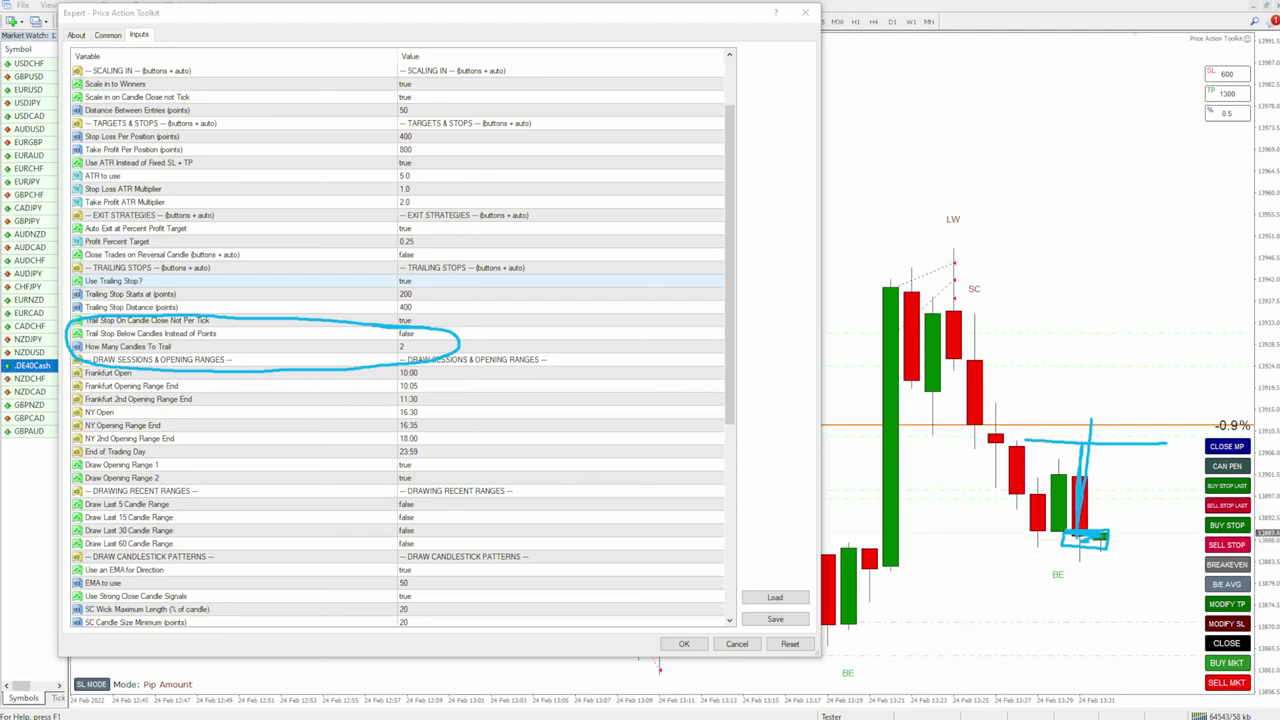
key("Escape")
Box the points-based trailing settings, underline the start and distance rows, circle the candle-trailing values, and clear the annotations.
mouse_move(76, 334)
left_mouse_down()
mouse_move(420, 343)
mouse_move(423, 277)
mouse_move(76, 284)
mouse_move(70, 336)
mouse_move(205, 313)
left_mouse_up()
left_click_drag(112, 296, 178, 296)
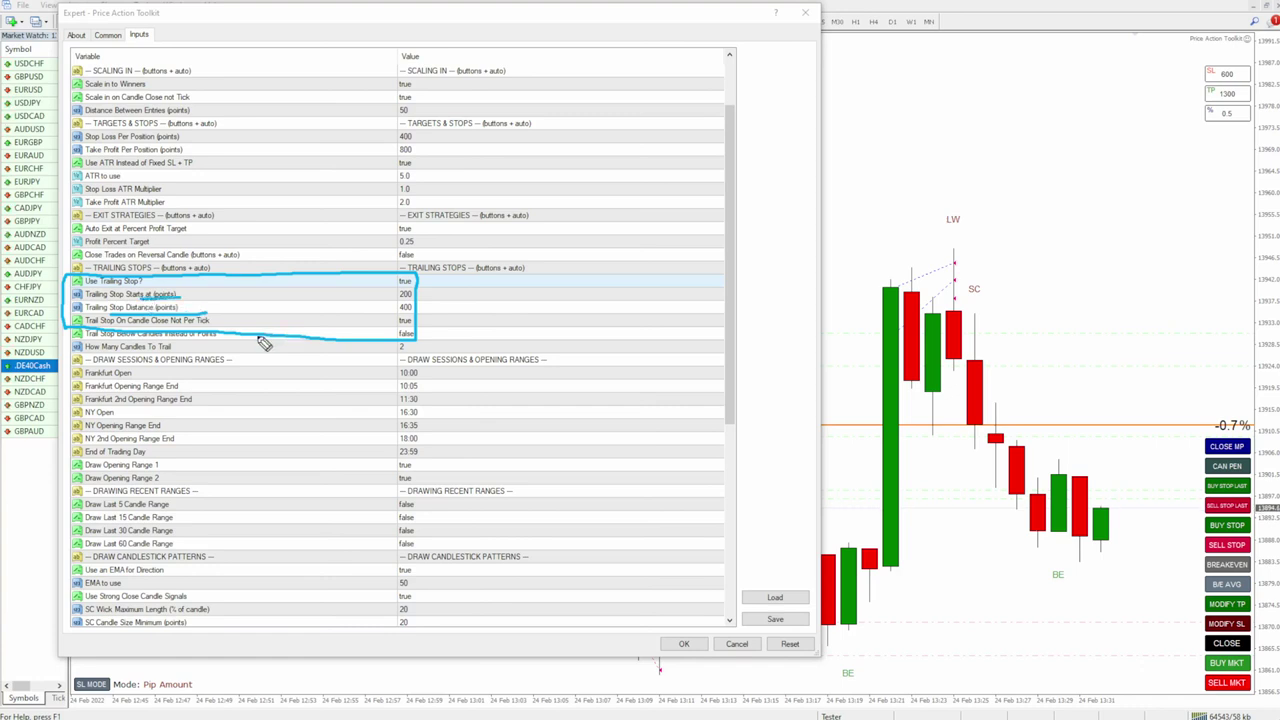
left_click_drag(425, 330, 371, 326)
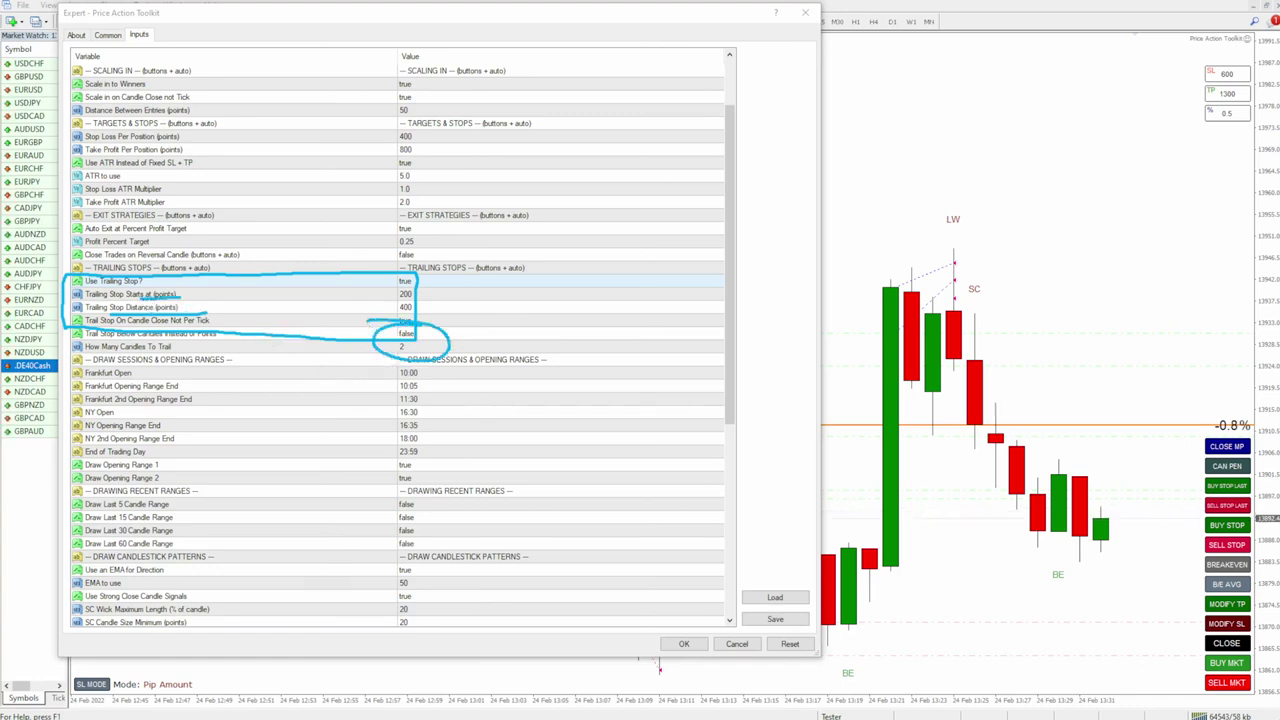
key("Escape")
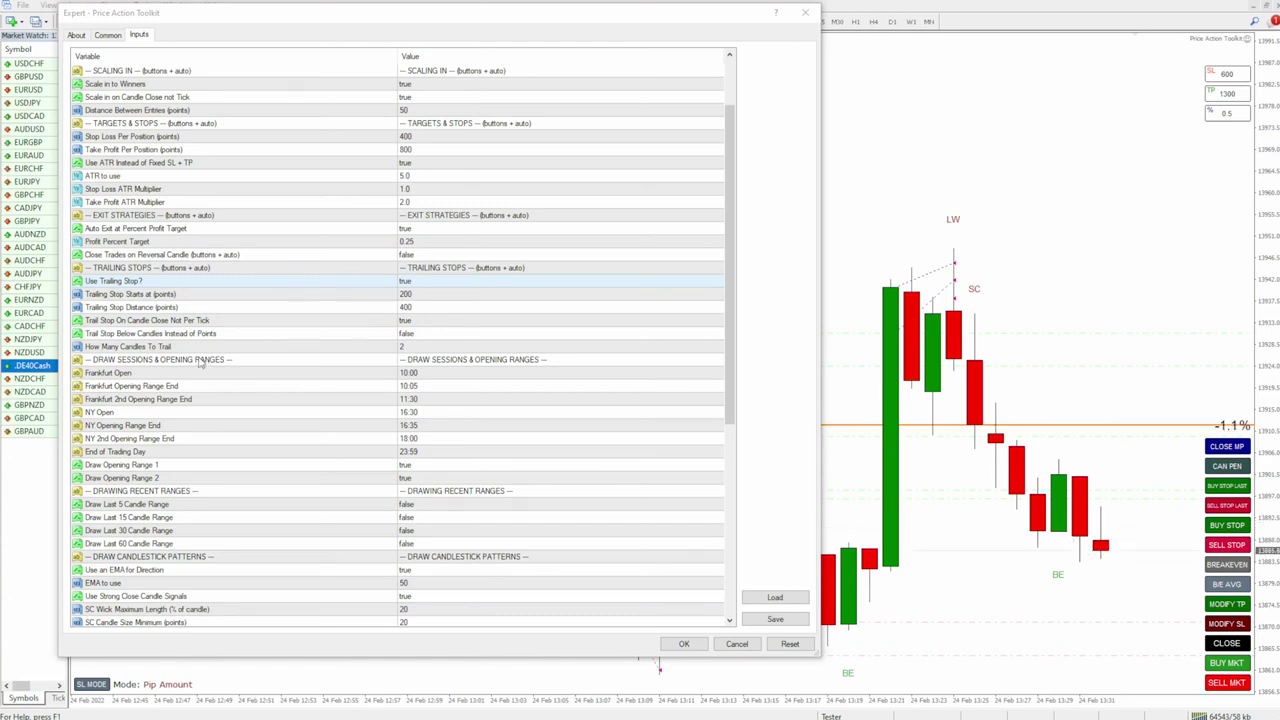
Set How Many Candles To Trail to 5 in the Trailing Stops section.
double_click(419, 346)
type("5")
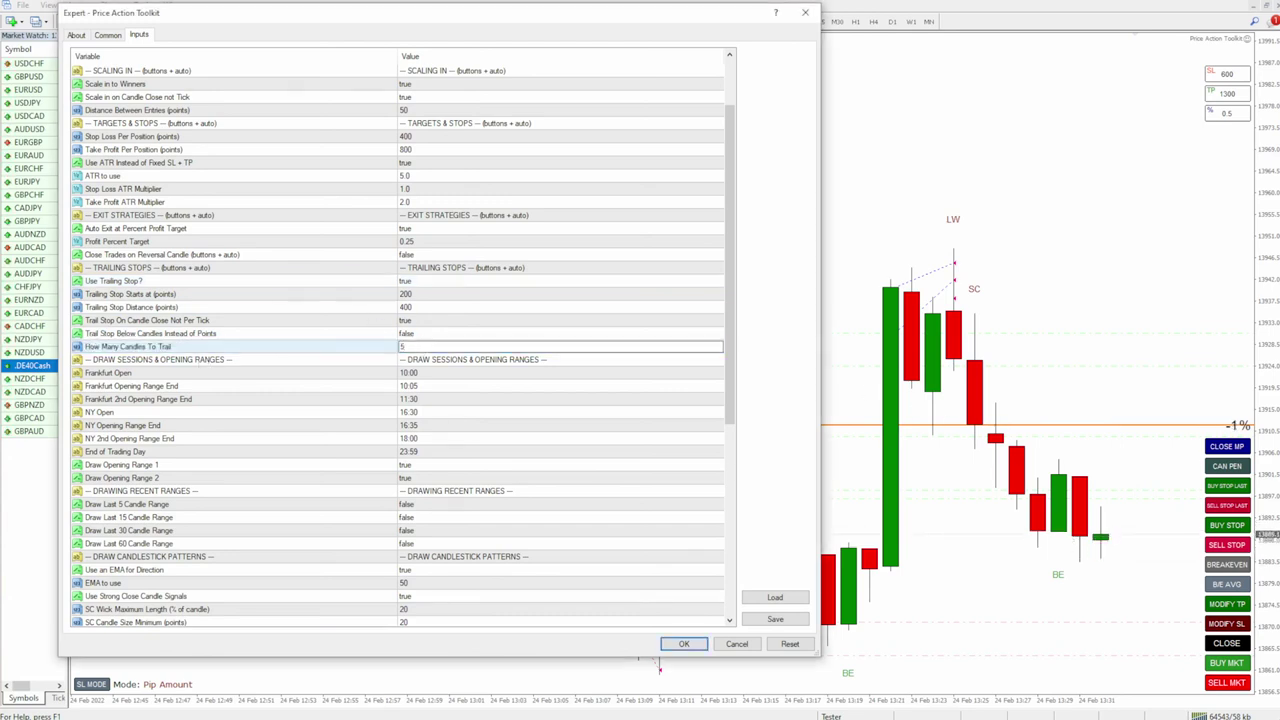
left_click(436, 334)
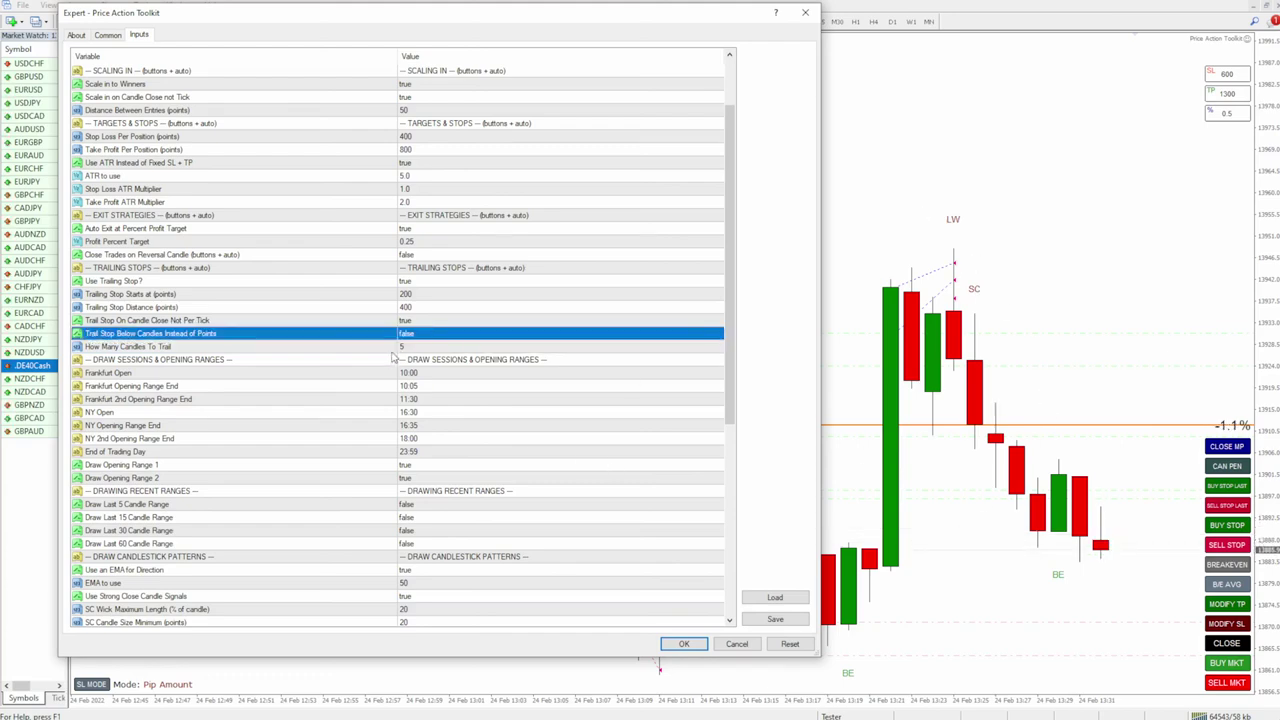
Review the Draw Sessions & Opening Ranges inputs, highlighting the Frankfurt Open and NY Open rows.
scroll(290, 378, "down", 5)
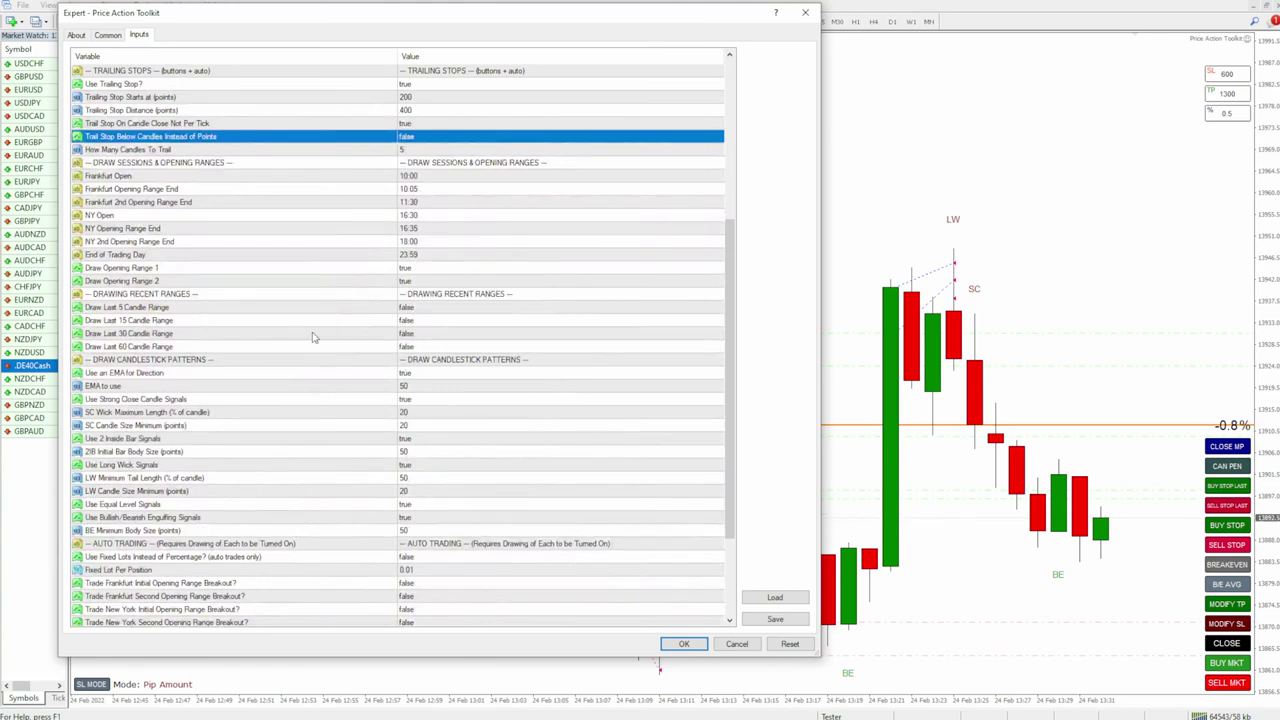
left_click(489, 163)
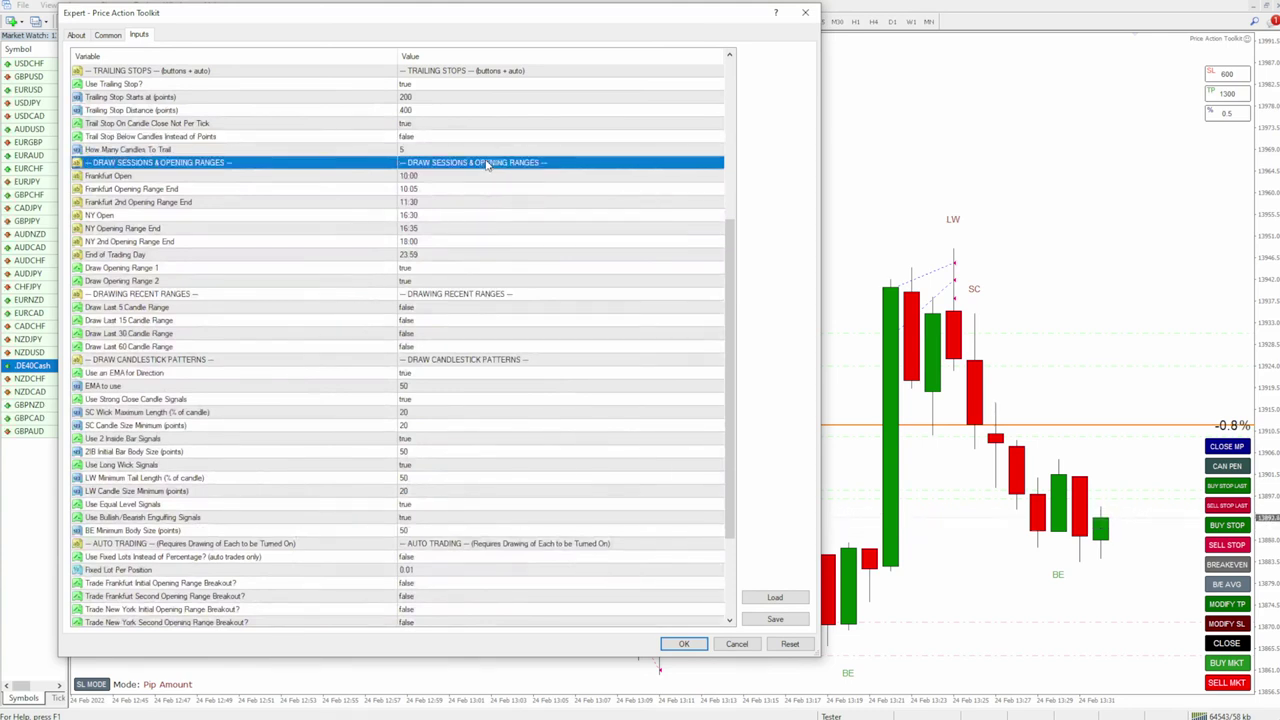
left_click(417, 177)
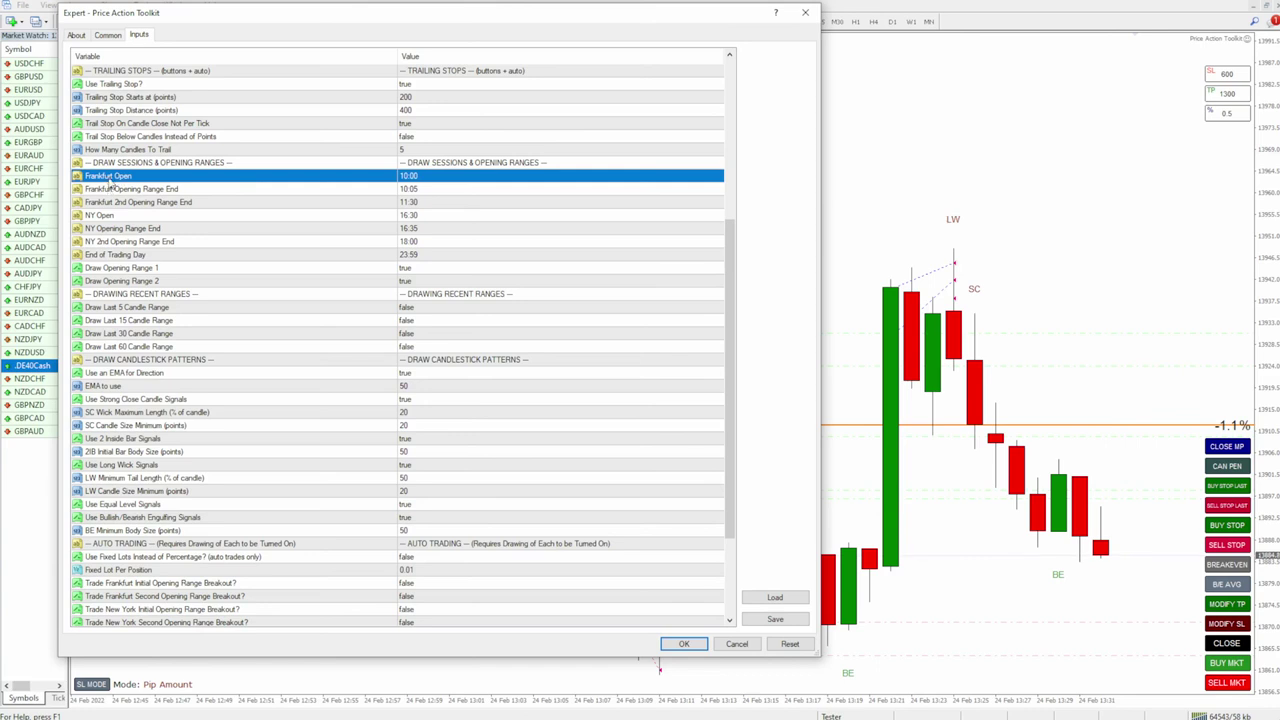
left_click(117, 215)
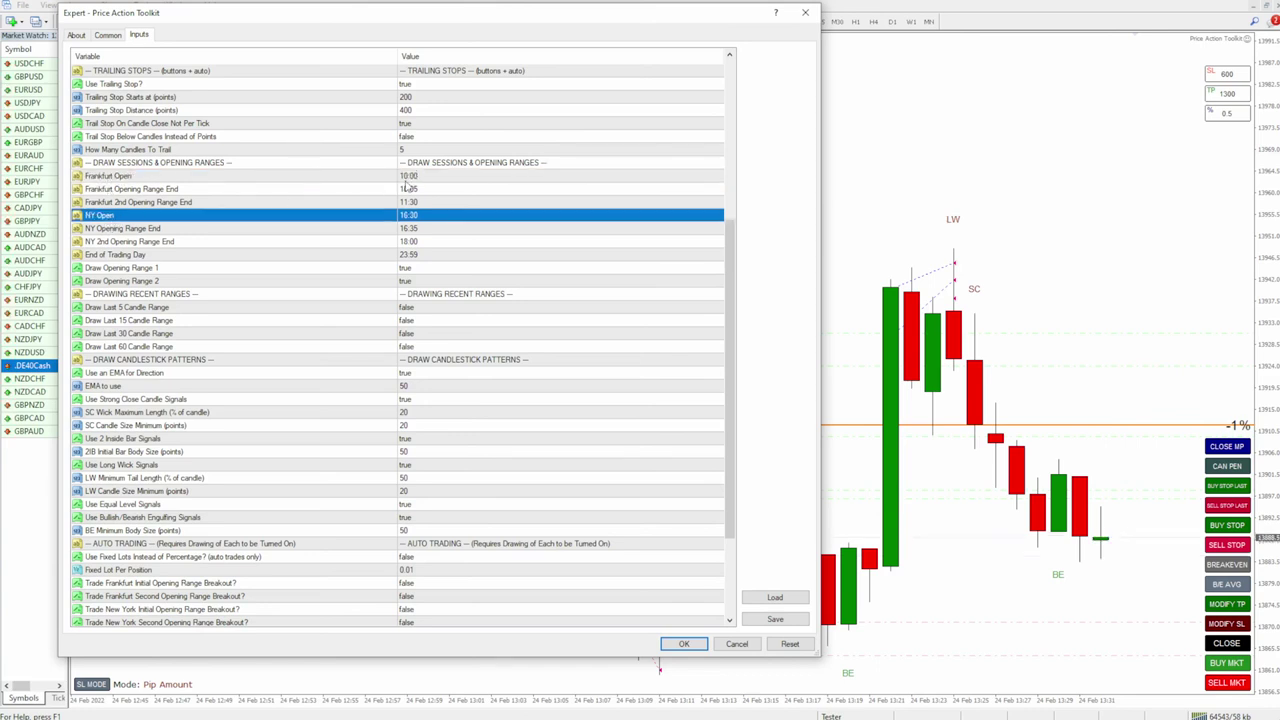
Compare the Frankfurt Open and NY Open inputs by highlighting their rows alternately, and close the expert's inputs without saving.
left_click(388, 178)
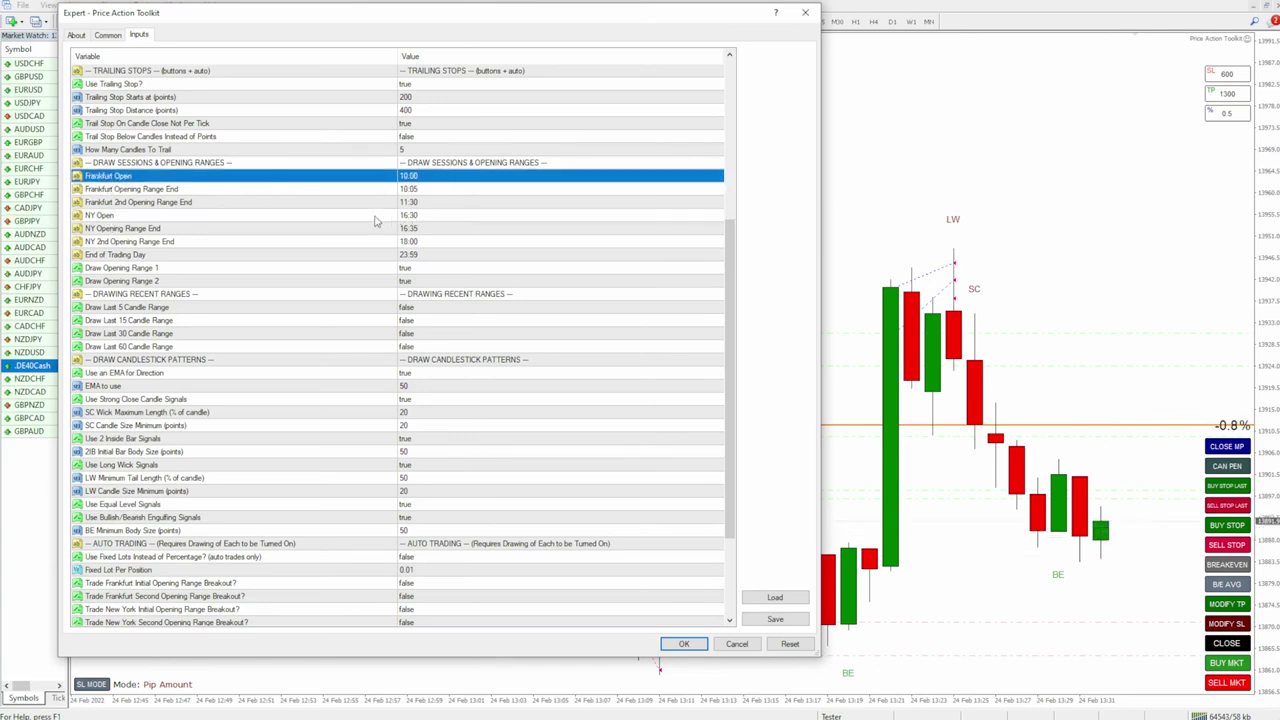
left_click(369, 218)
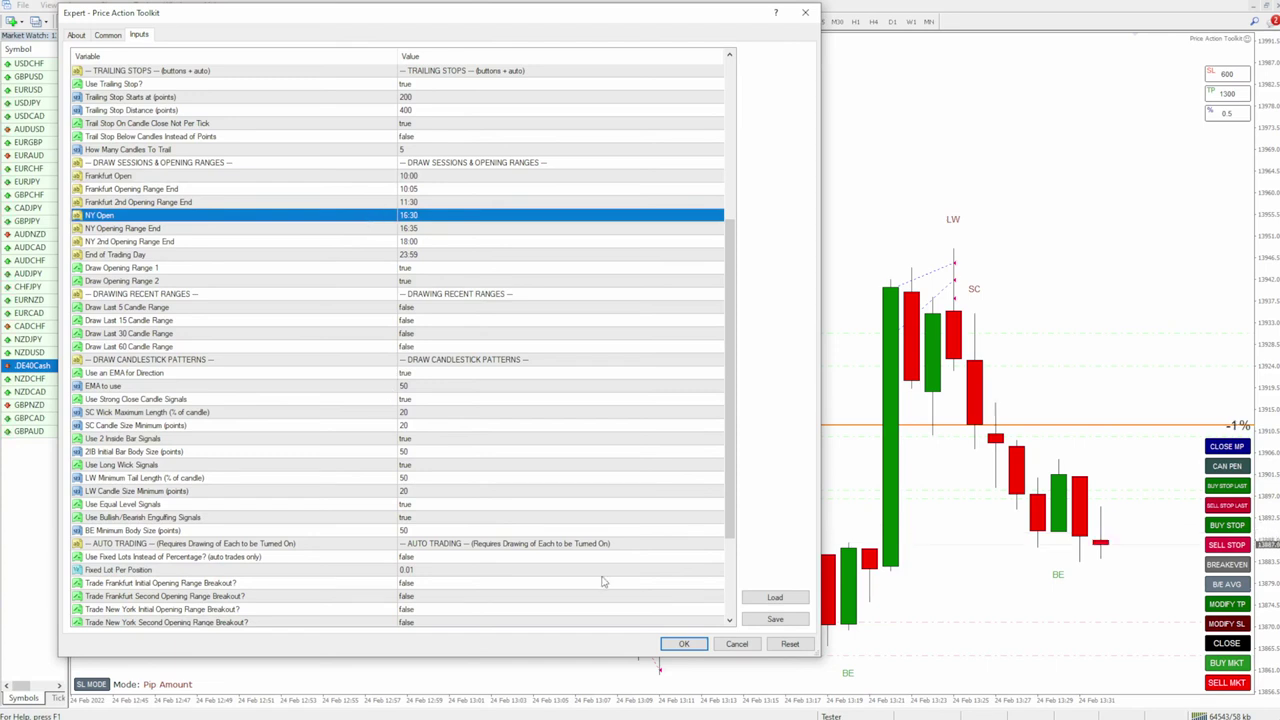
left_click(444, 178)
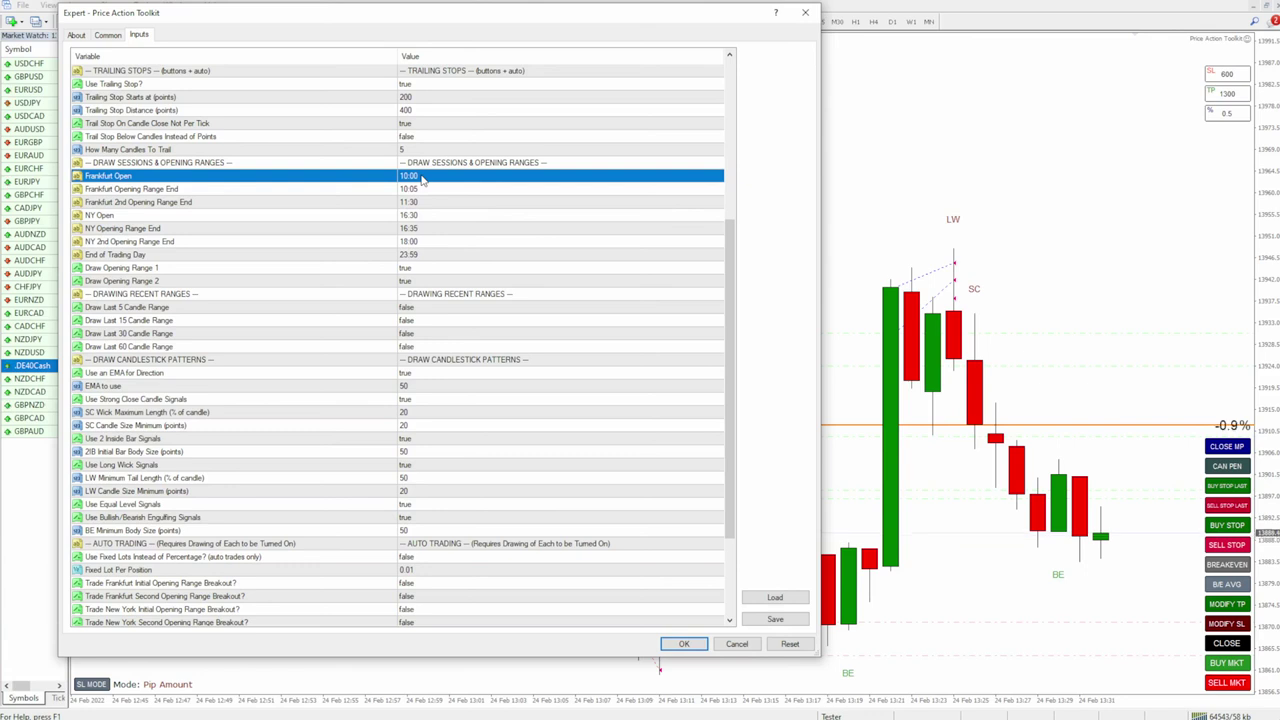
left_click(436, 218)
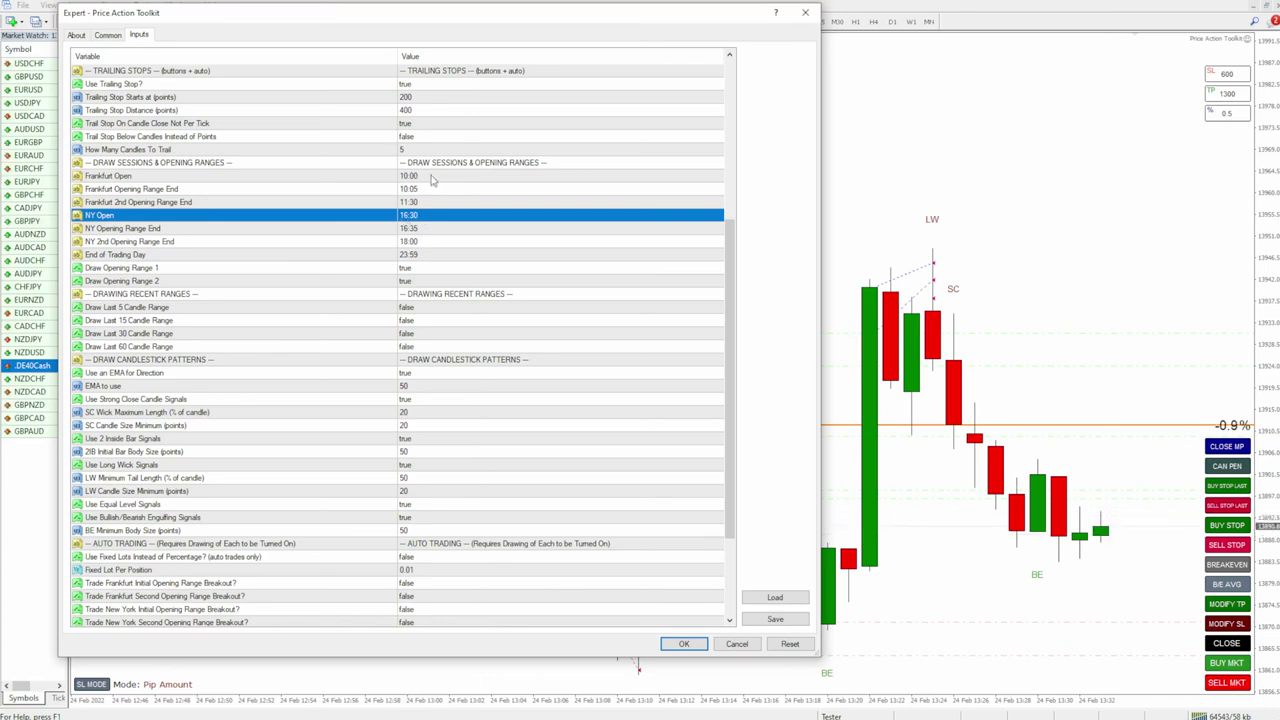
left_click(348, 177)
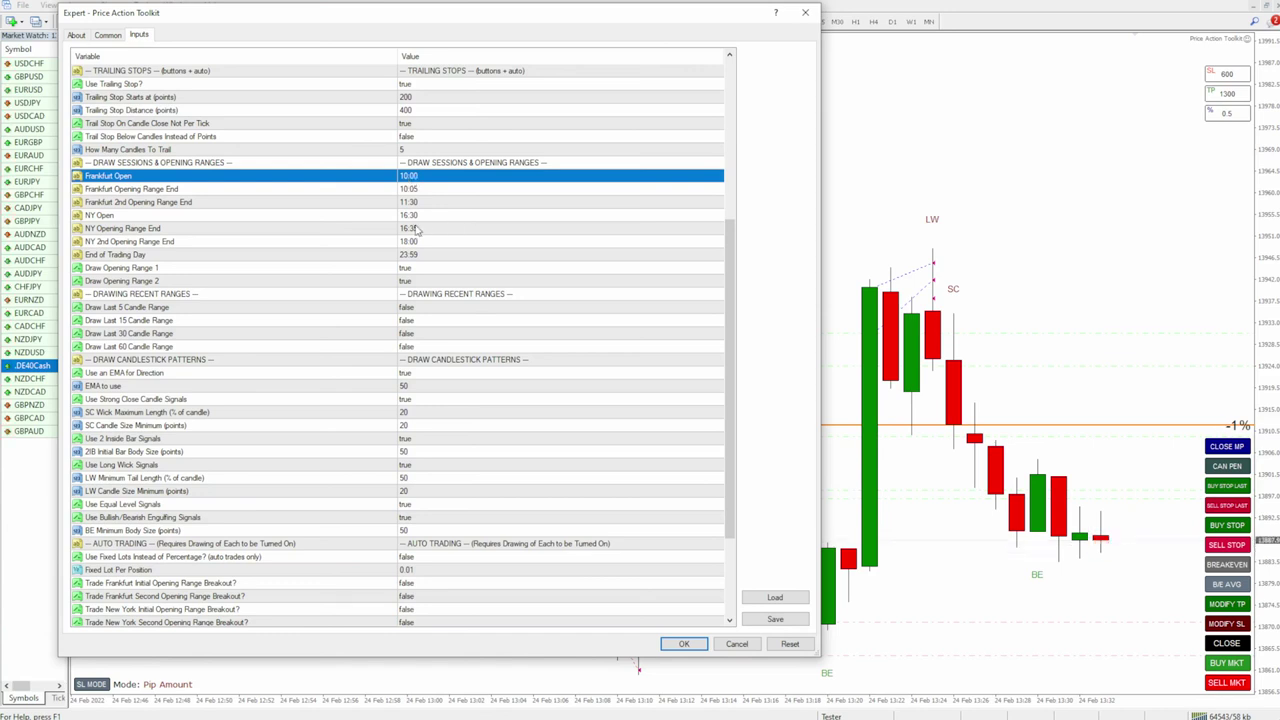
left_click(420, 218)
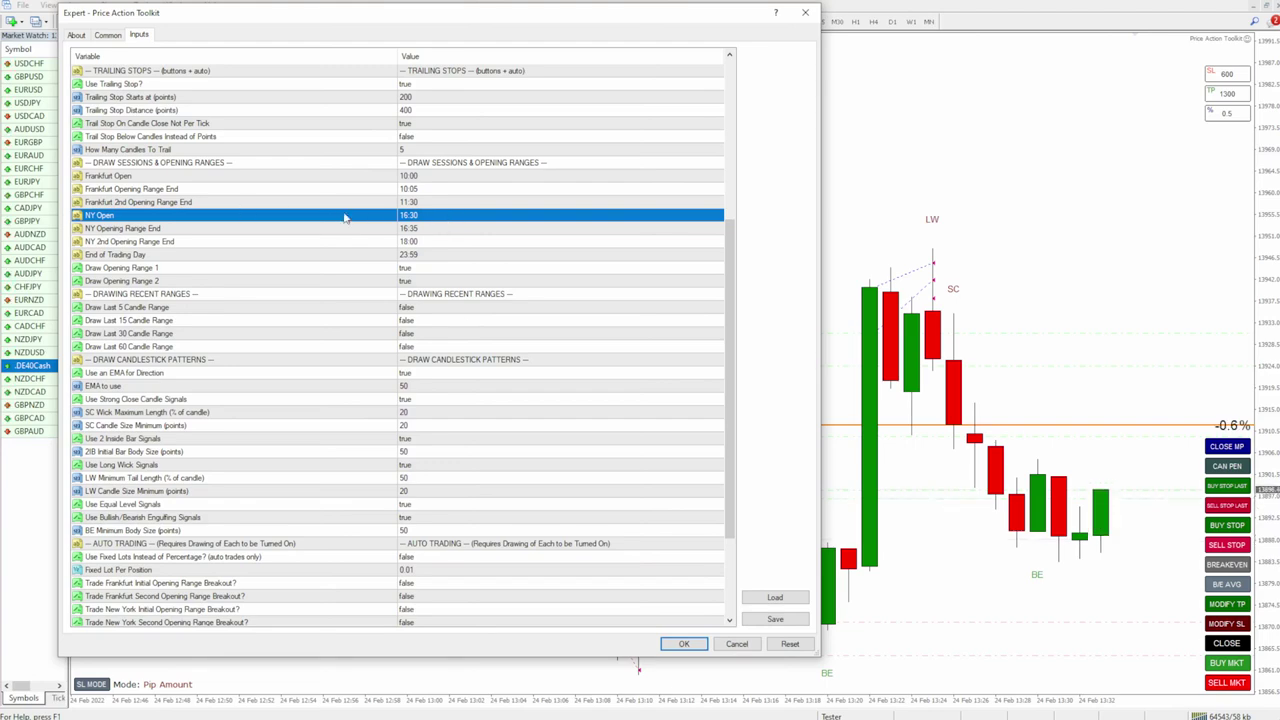
left_click(737, 644)
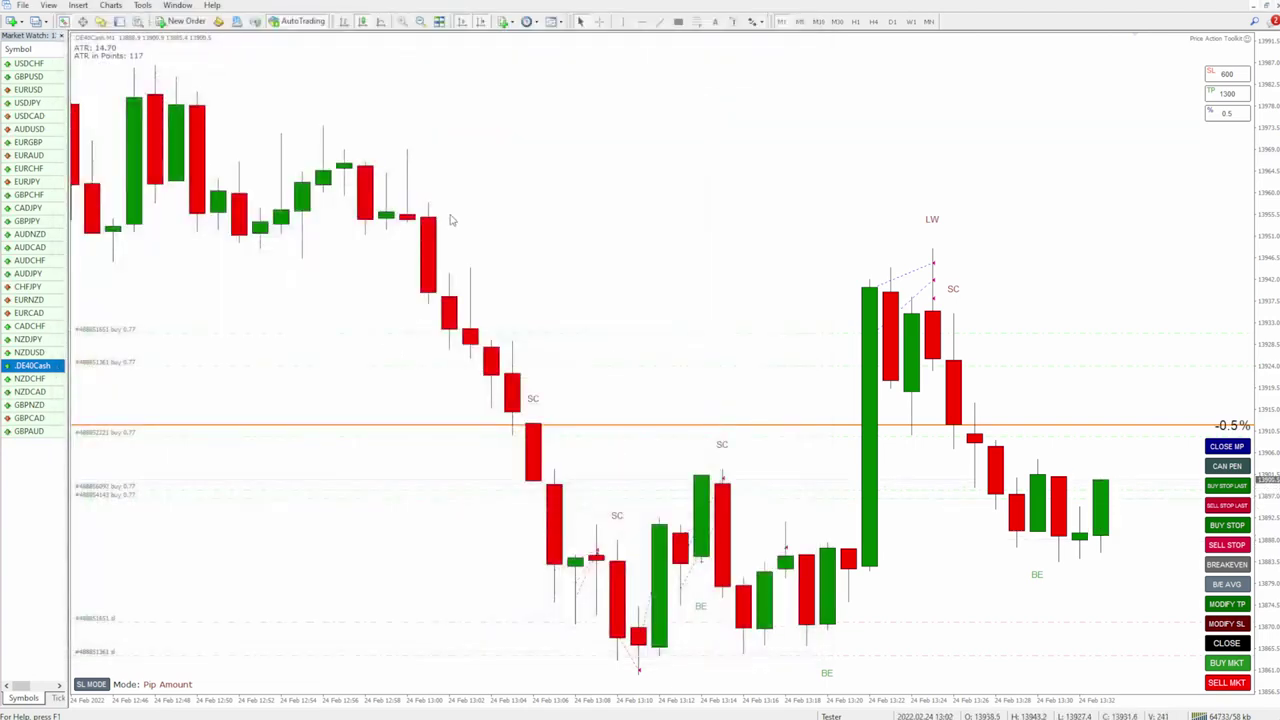
Switch the .DE40Cash chart to the M15 timeframe for a wider view of the trading sessions.
left_click(419, 22)
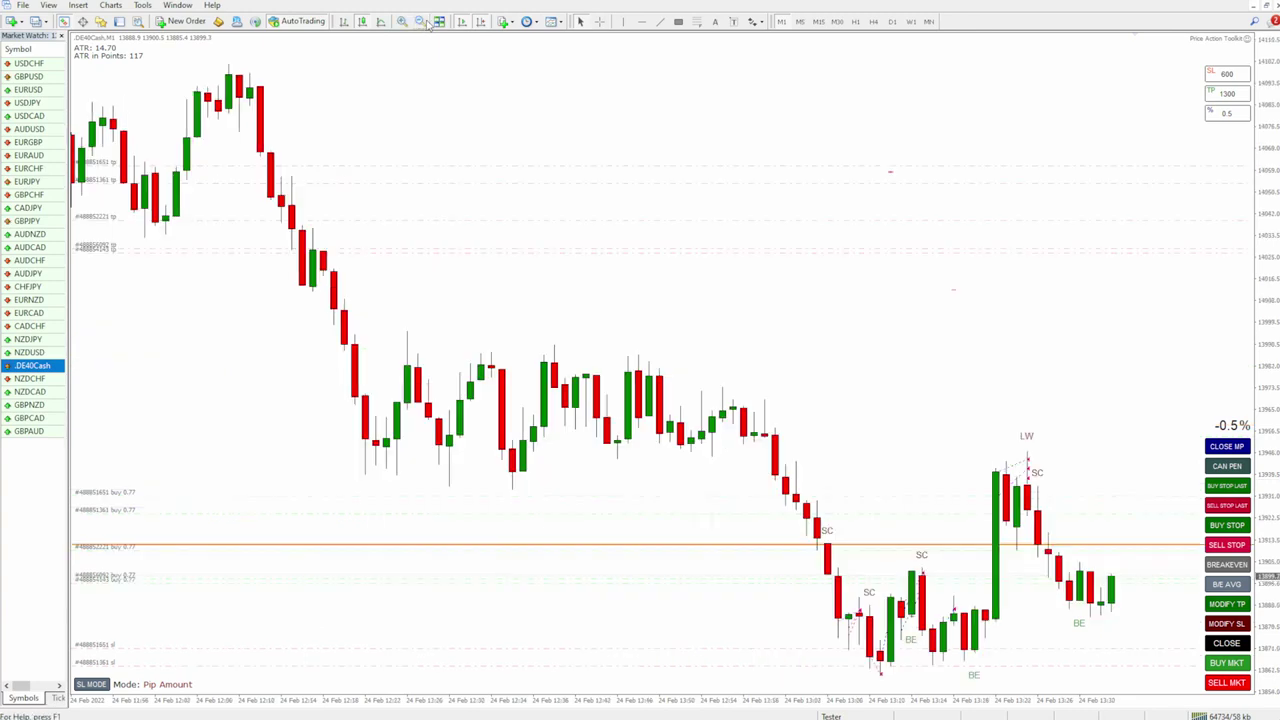
left_click(419, 22)
left_click(818, 21)
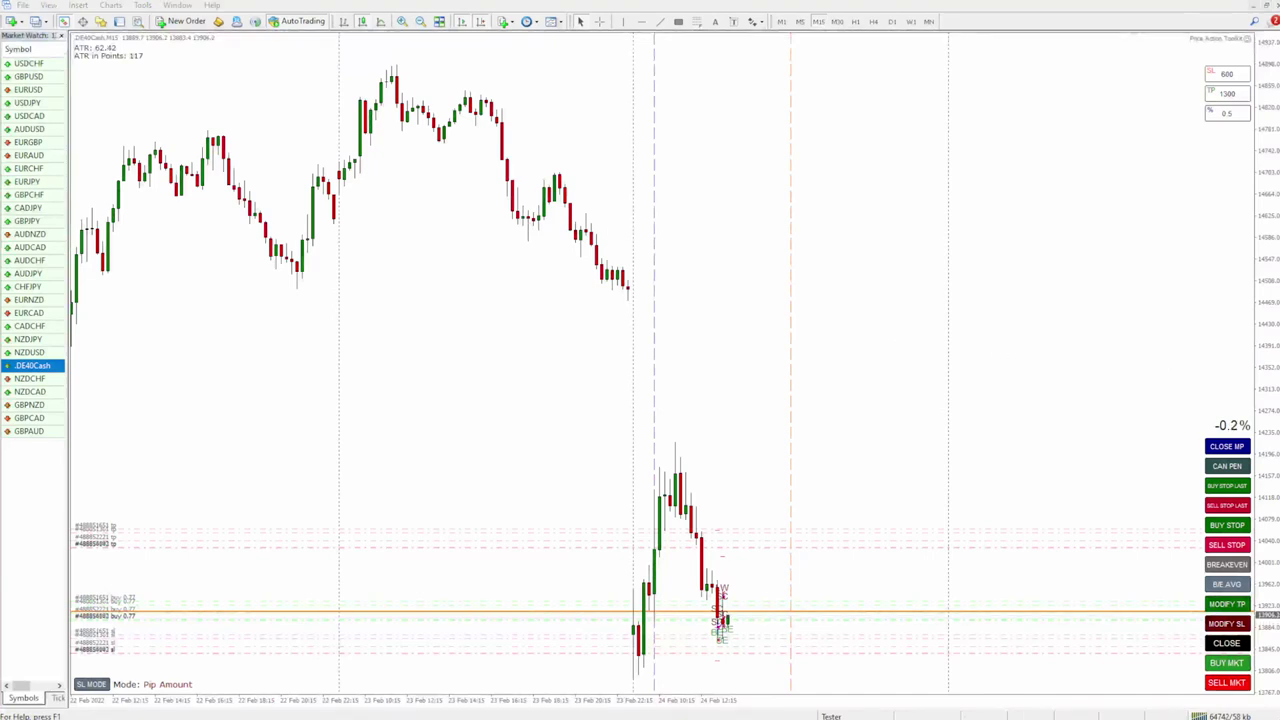
Circle and trace the two dashed vertical session-open lines on the chart, and clear the annotations.
mouse_move(672, 58)
left_mouse_down()
mouse_move(640, 77)
mouse_move(667, 62)
mouse_move(653, 124)
left_mouse_up()
left_click_drag(651, 552, 651, 630)
mouse_move(787, 67)
left_mouse_down()
mouse_move(773, 94)
mouse_move(787, 68)
left_mouse_up()
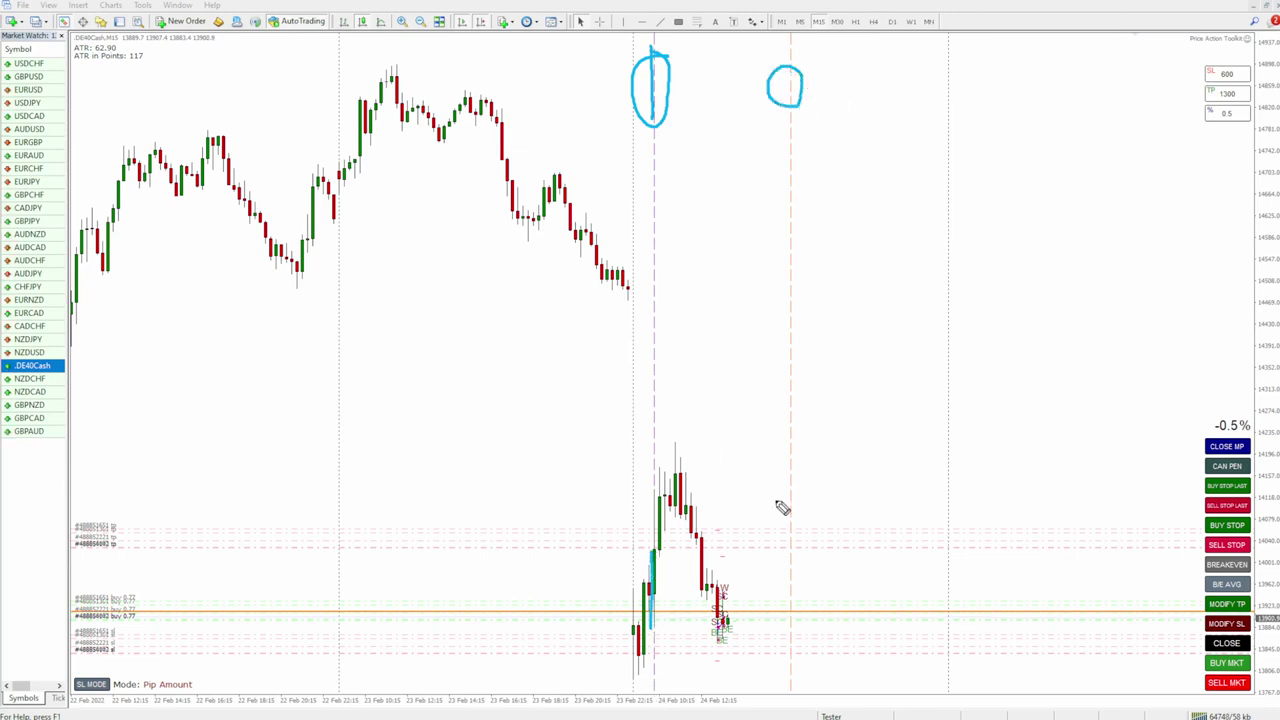
left_click_drag(791, 545, 796, 610)
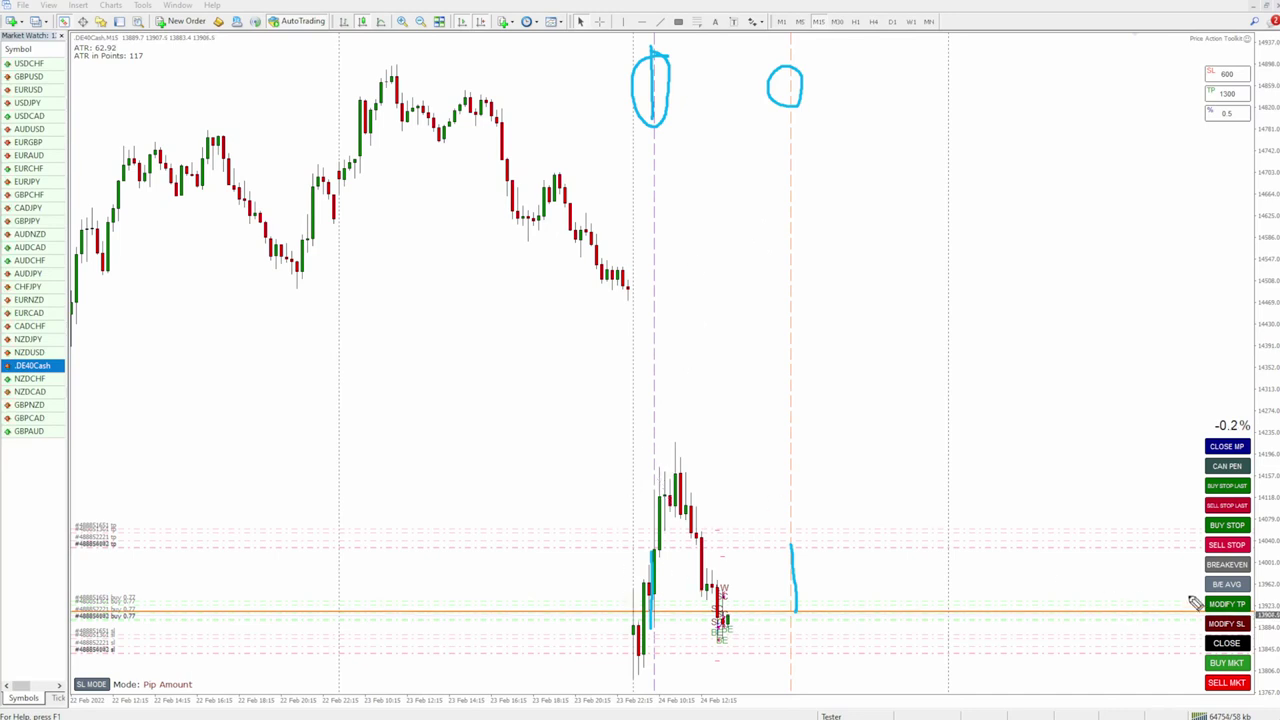
key("e")
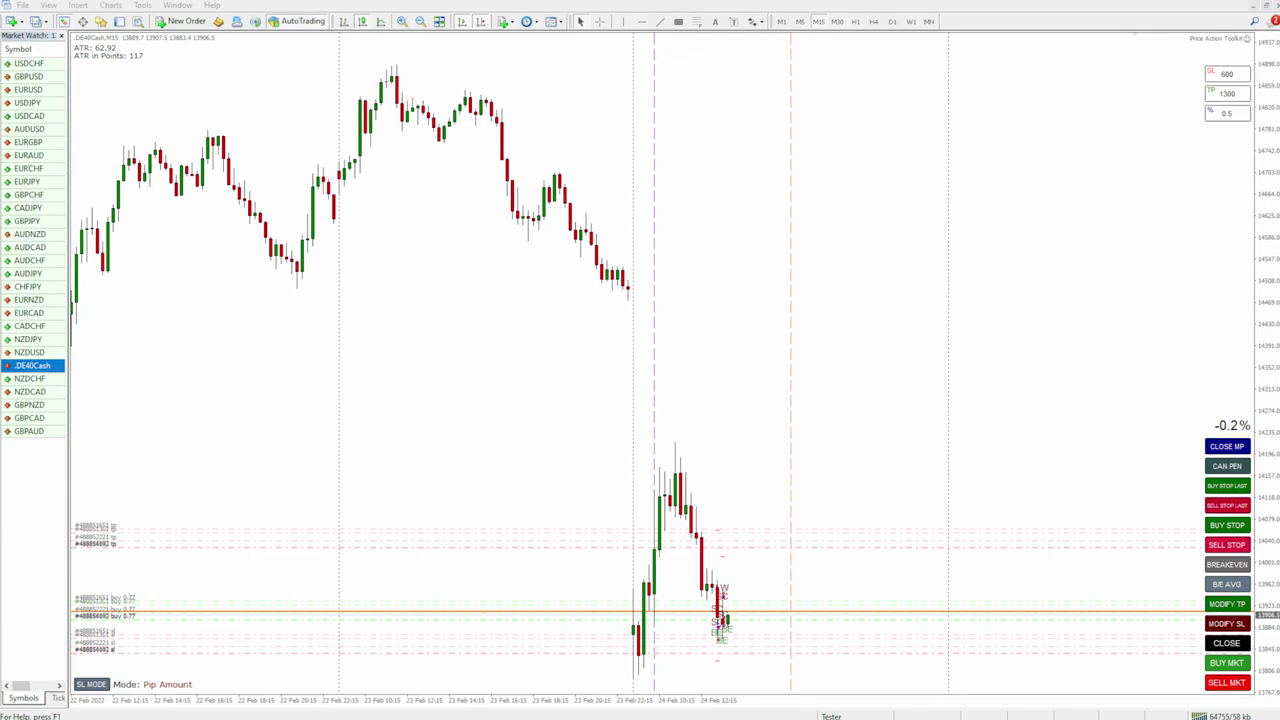
Switch the chart to the M5 timeframe and reopen the Price Action Toolkit inputs at the session settings.
left_click(799, 21)
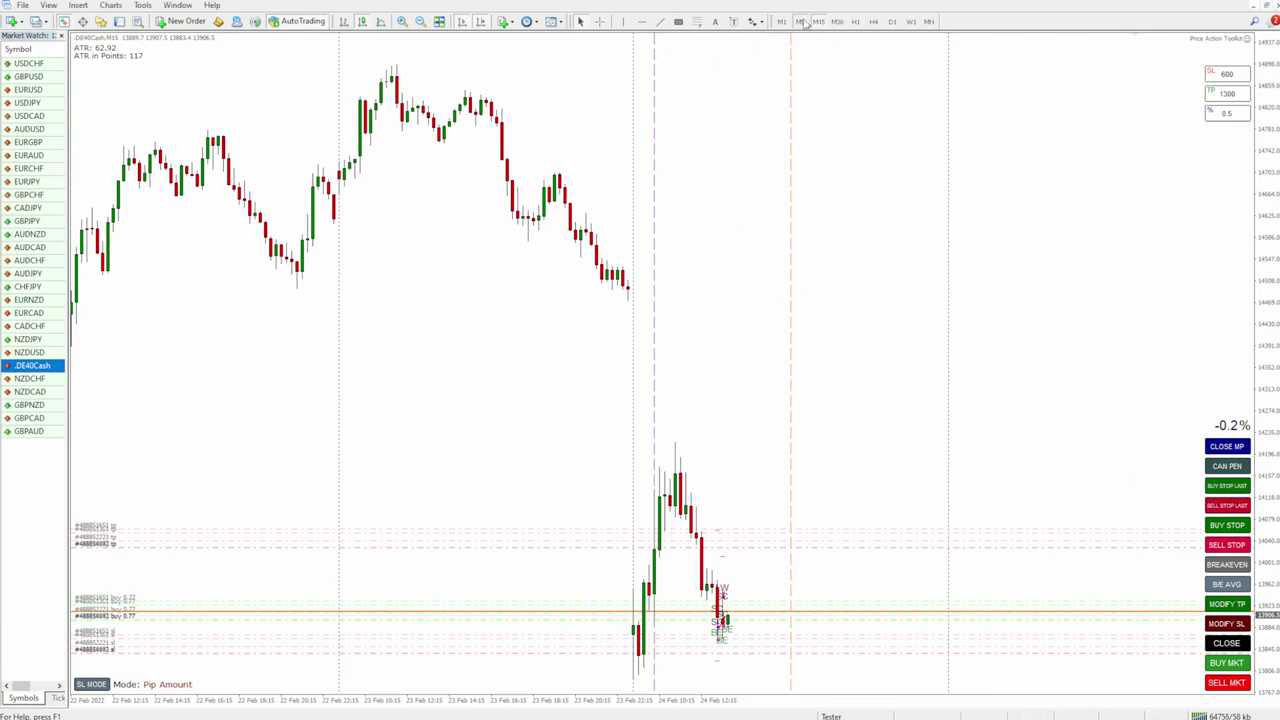
left_click(401, 21)
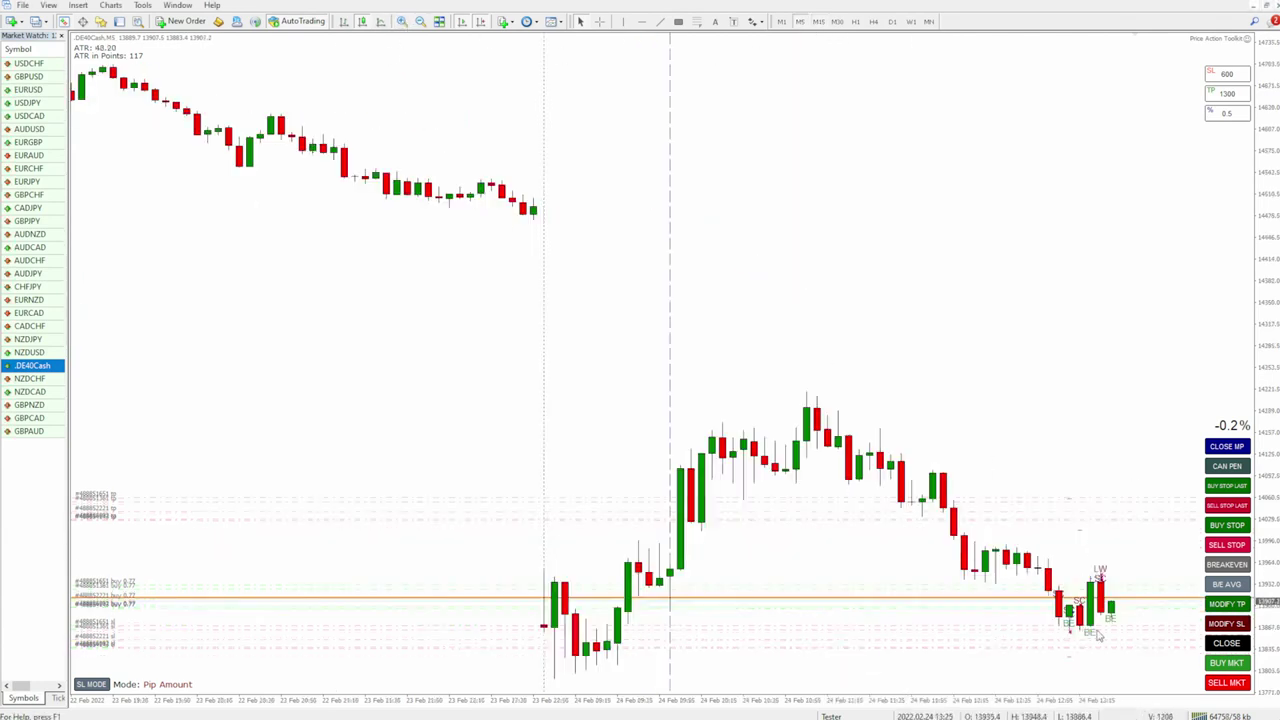
left_click(1247, 39)
scroll(460, 337, "down", 6)
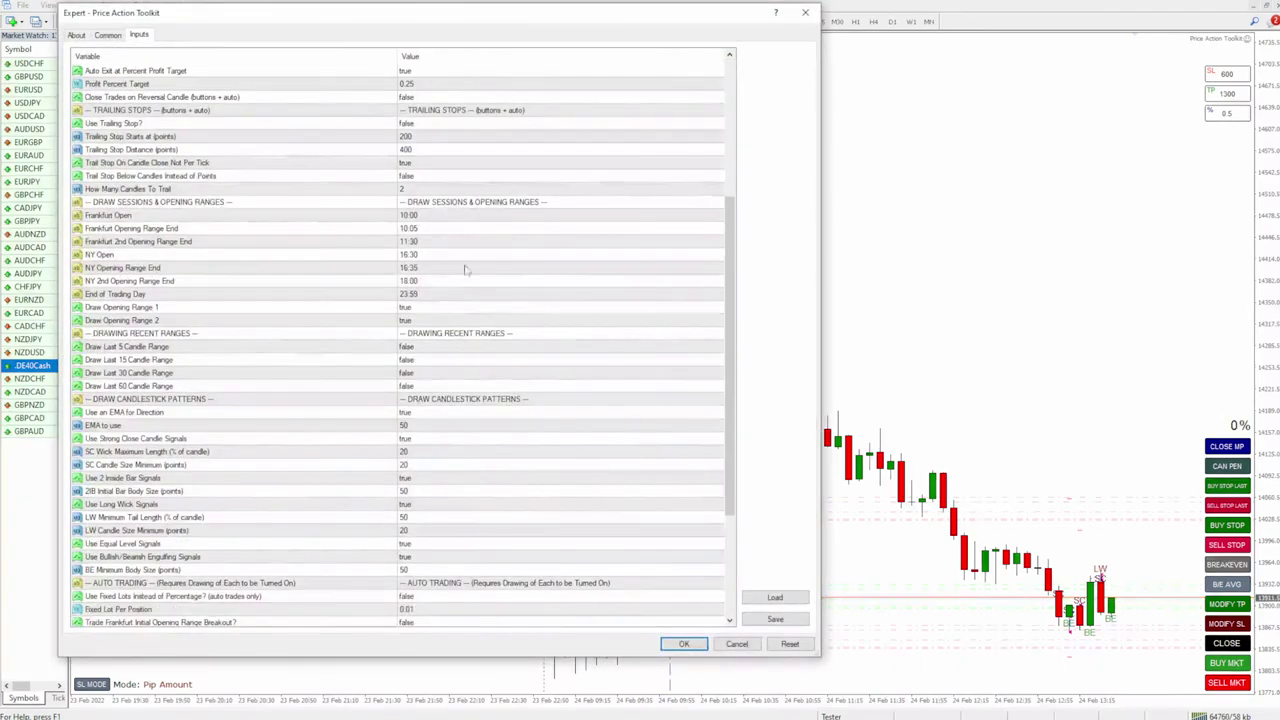
Review the Frankfurt Open row and the first and second Opening Range End rows for Frankfurt and NY.
left_click(427, 230)
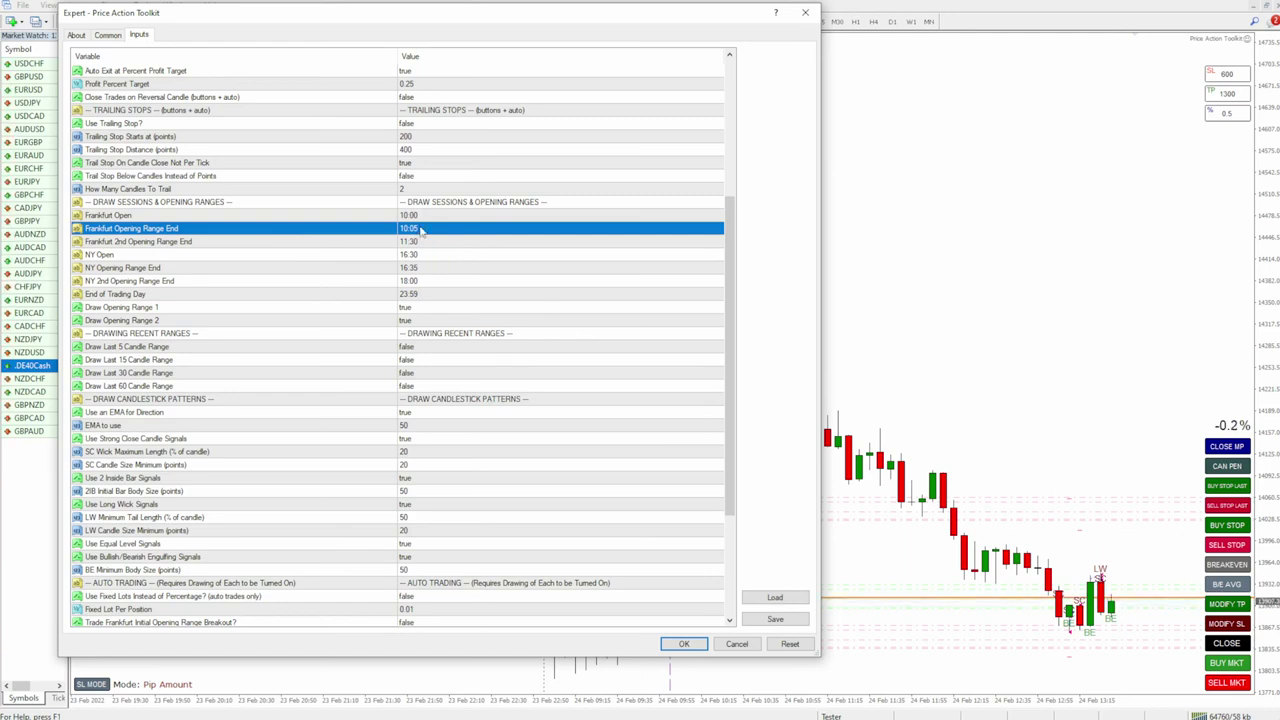
left_click(438, 218)
left_click(416, 230)
left_click(421, 246)
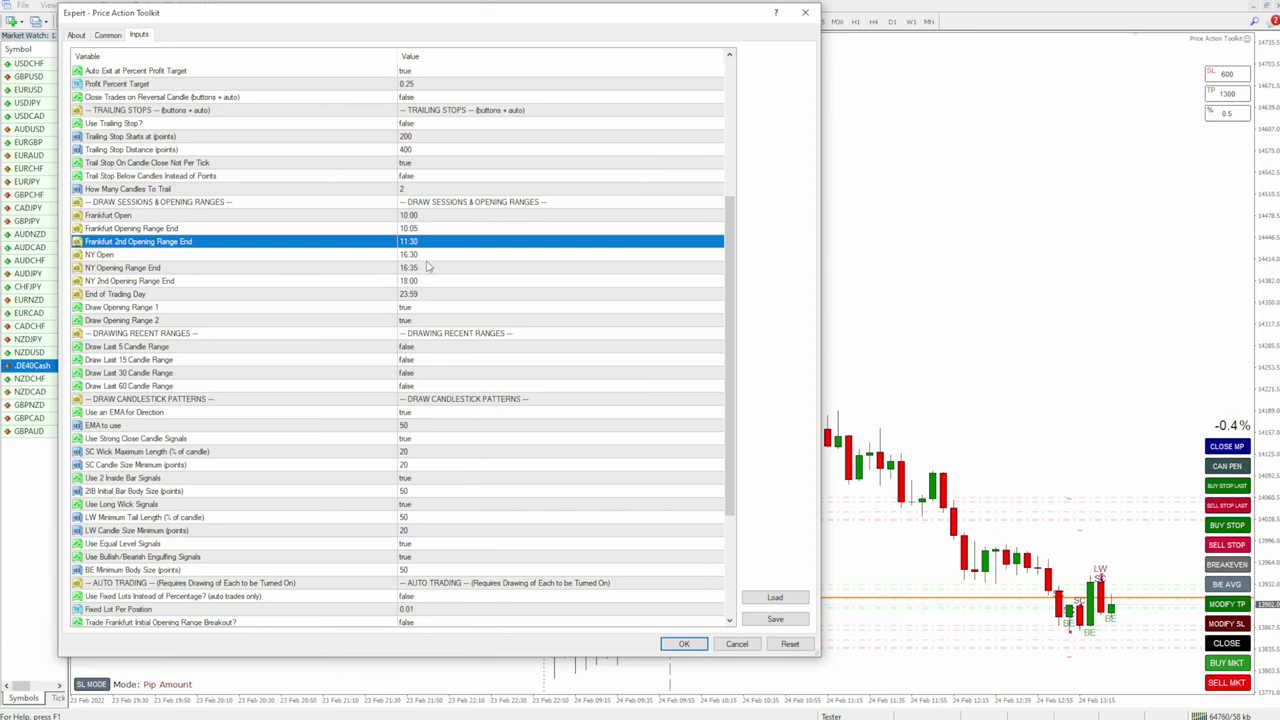
left_click(426, 268)
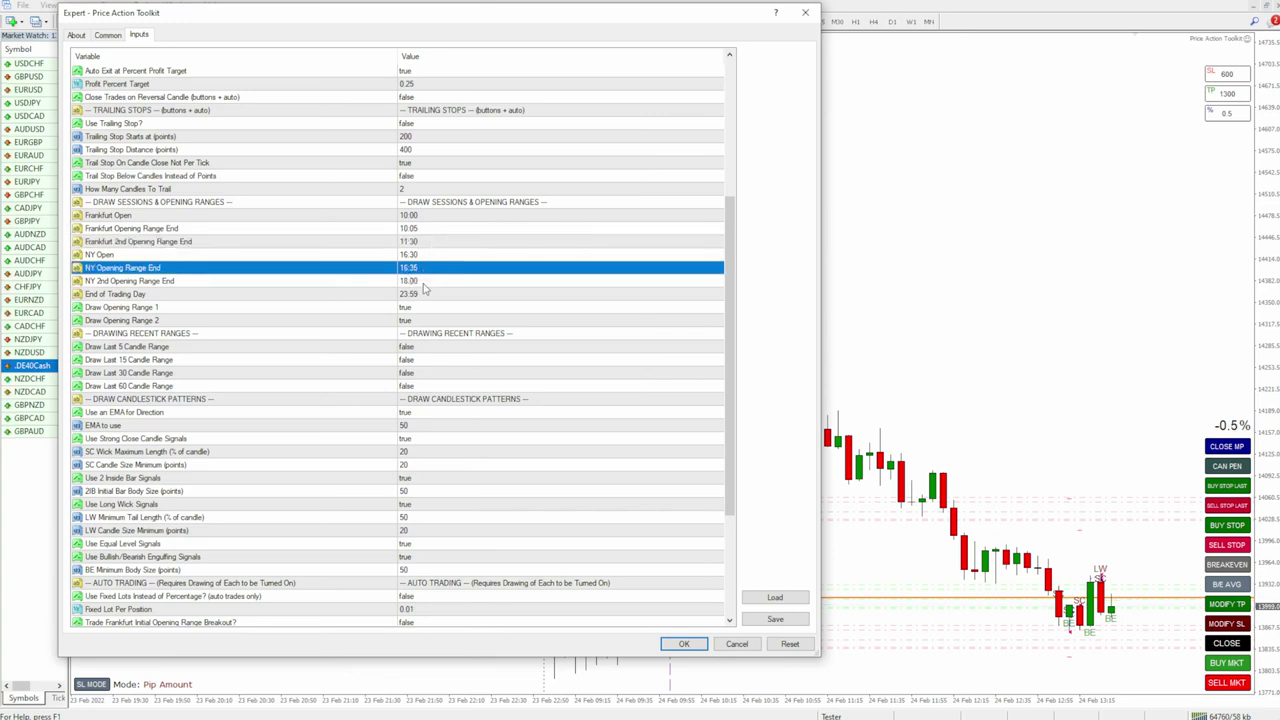
left_click(423, 283)
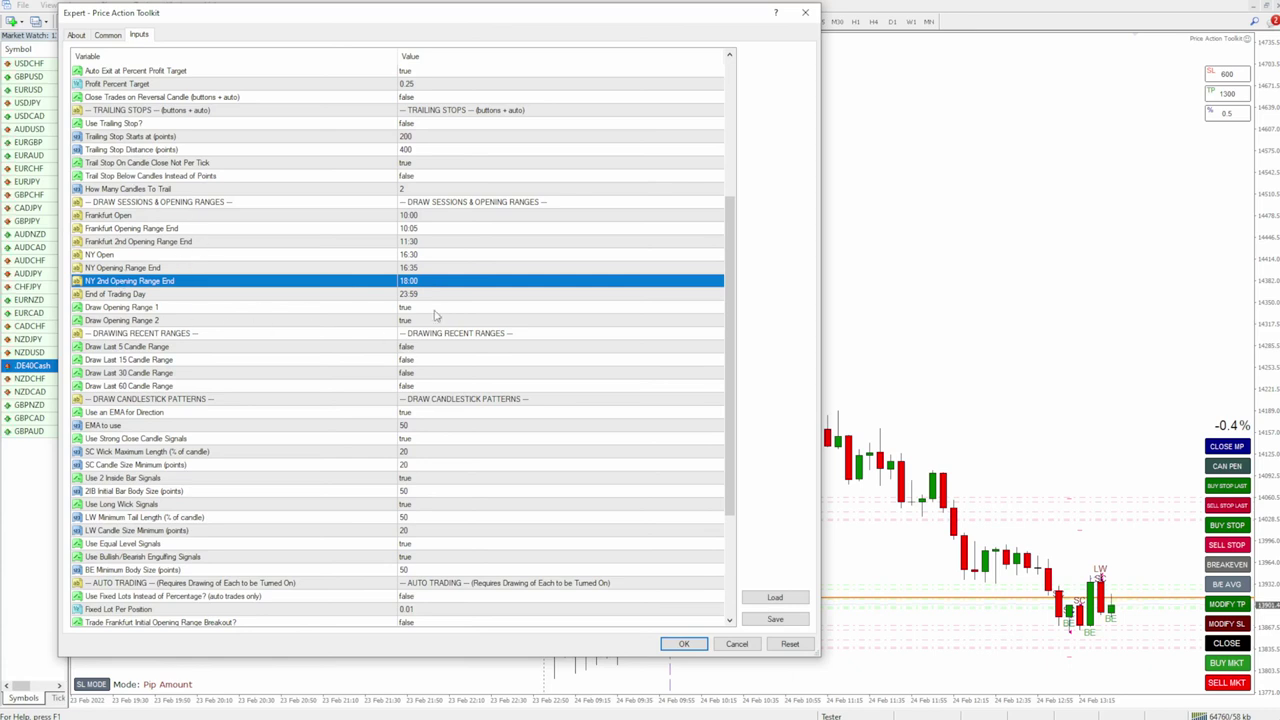
Set Draw Opening Range 1 and Draw Opening Range 2 to false.
left_click(434, 310)
left_click(434, 310)
left_click(420, 330)
left_click(420, 323)
left_click(420, 323)
left_click(424, 344)
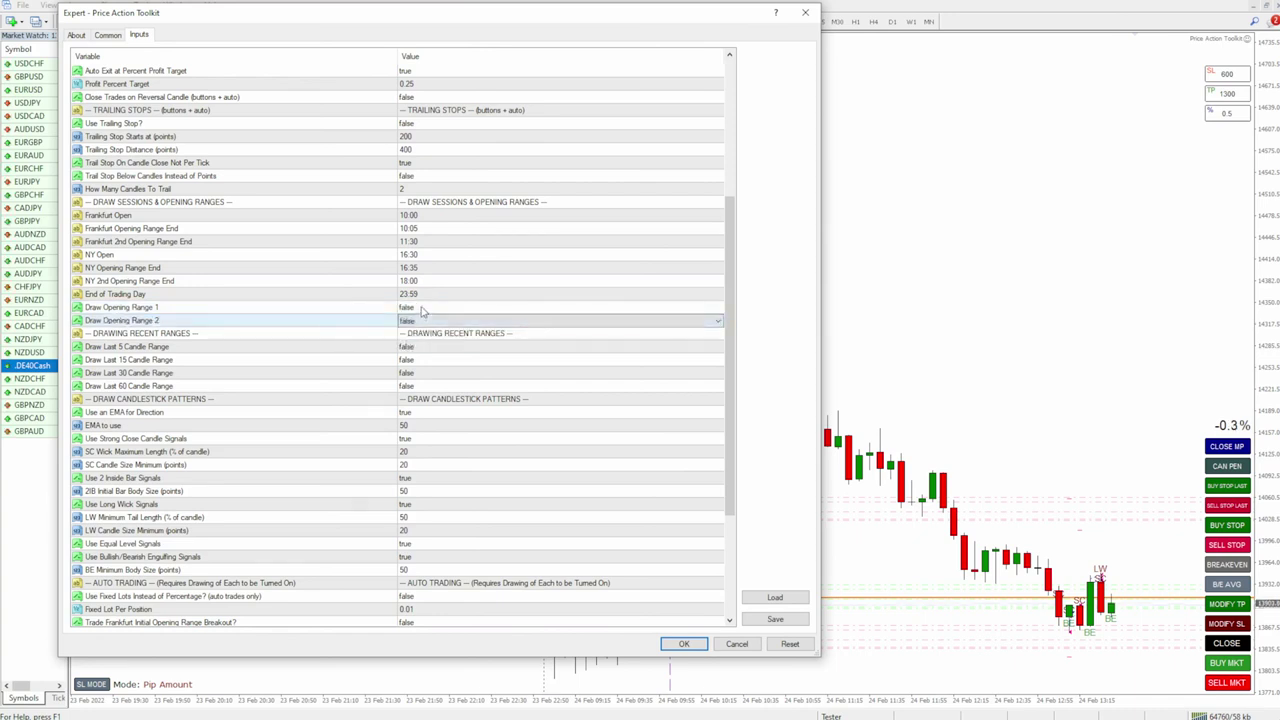
Set Draw Opening Range 1 and Draw Opening Range 2 back to true.
left_click(422, 312)
left_click(422, 312)
left_click(420, 322)
left_click(420, 322)
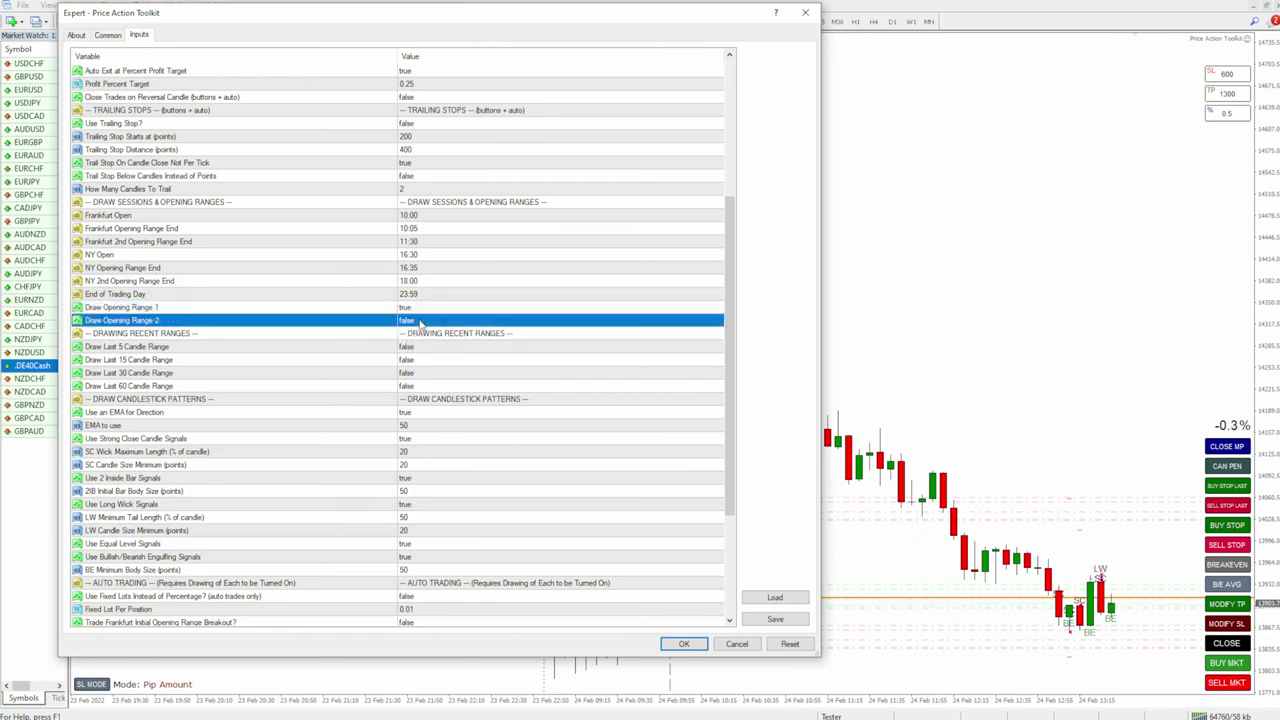
left_click(420, 322)
left_click(420, 334)
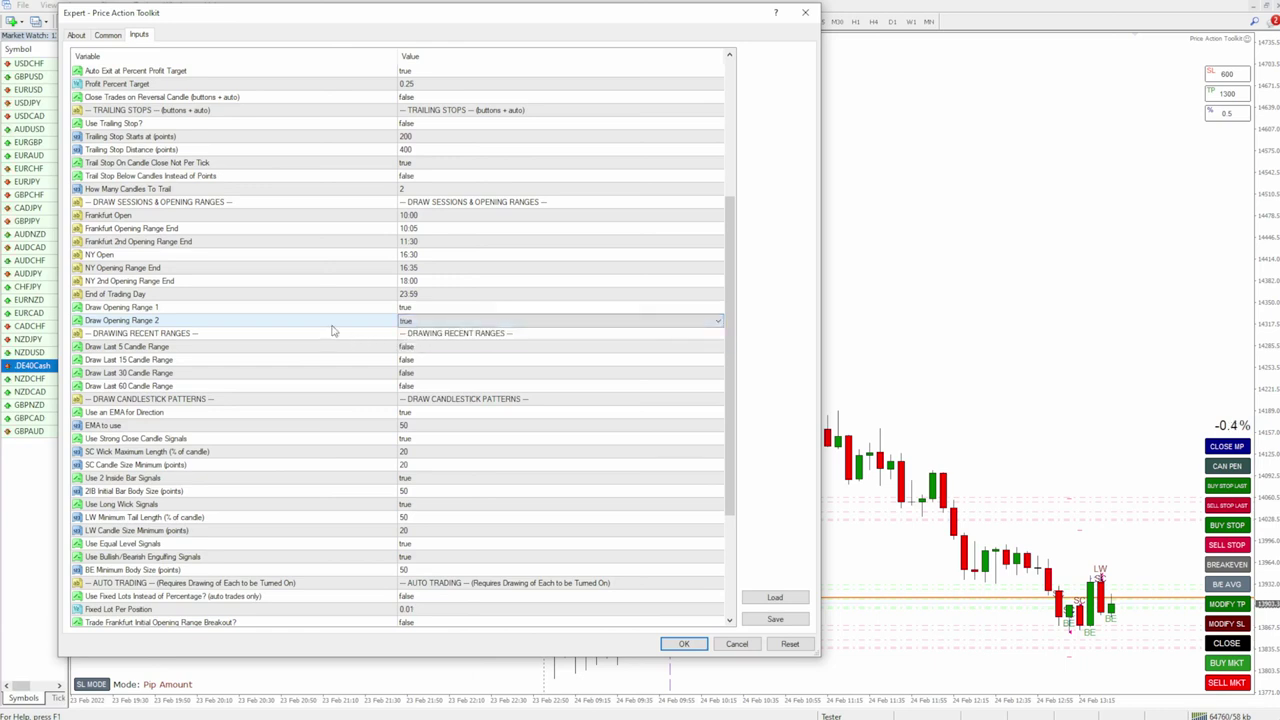
Highlight the End of Trading Day input, close the inputs without saving, and review the chart's common properties.
left_click(120, 295)
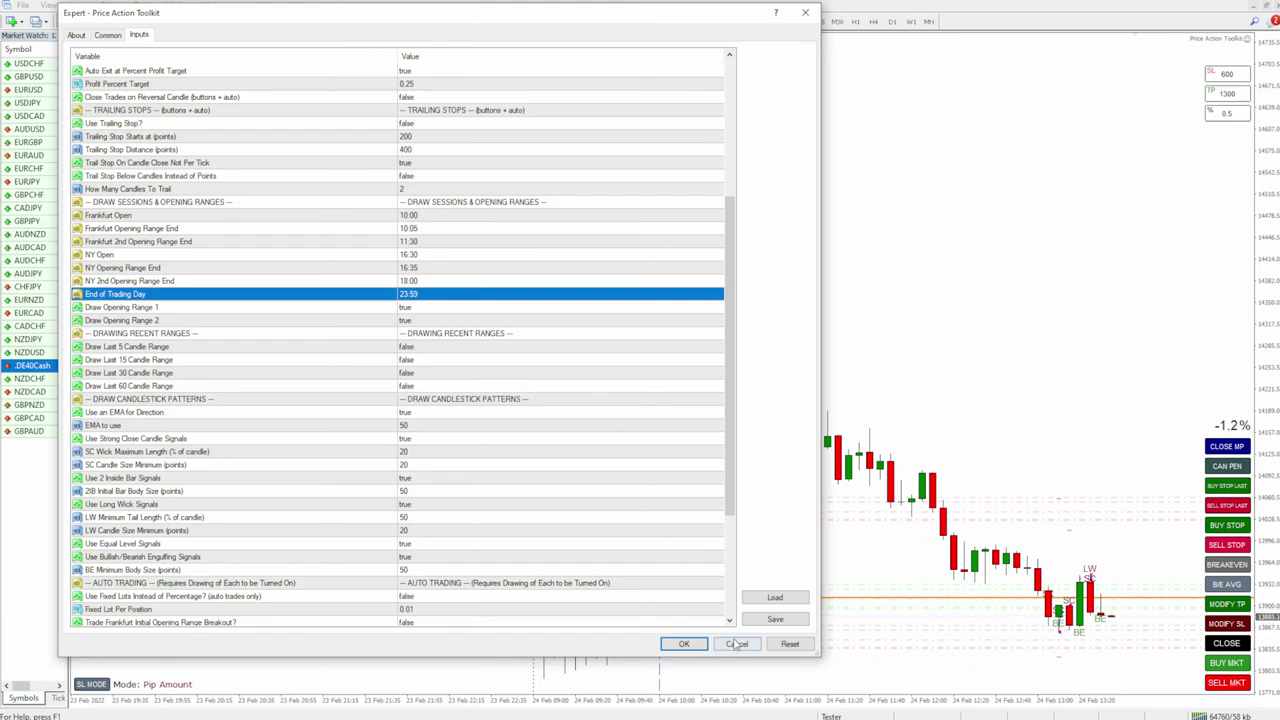
left_click(737, 644)
right_click(628, 94)
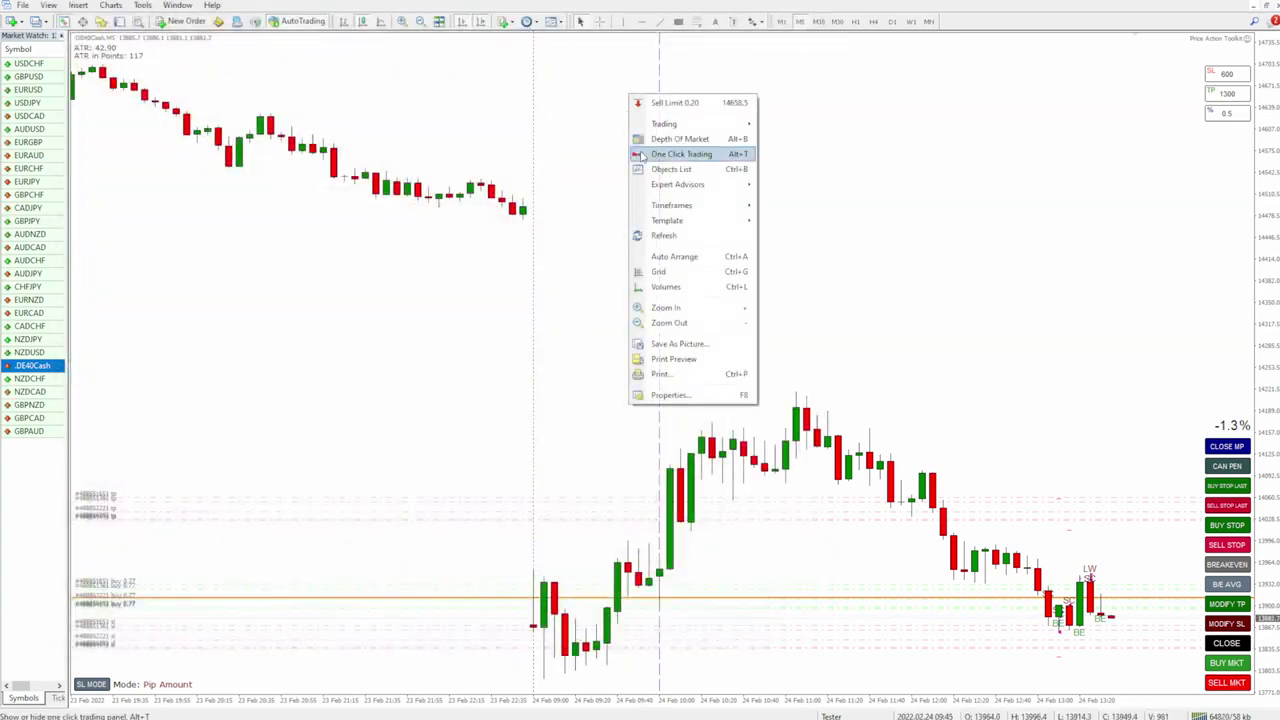
left_click(678, 396)
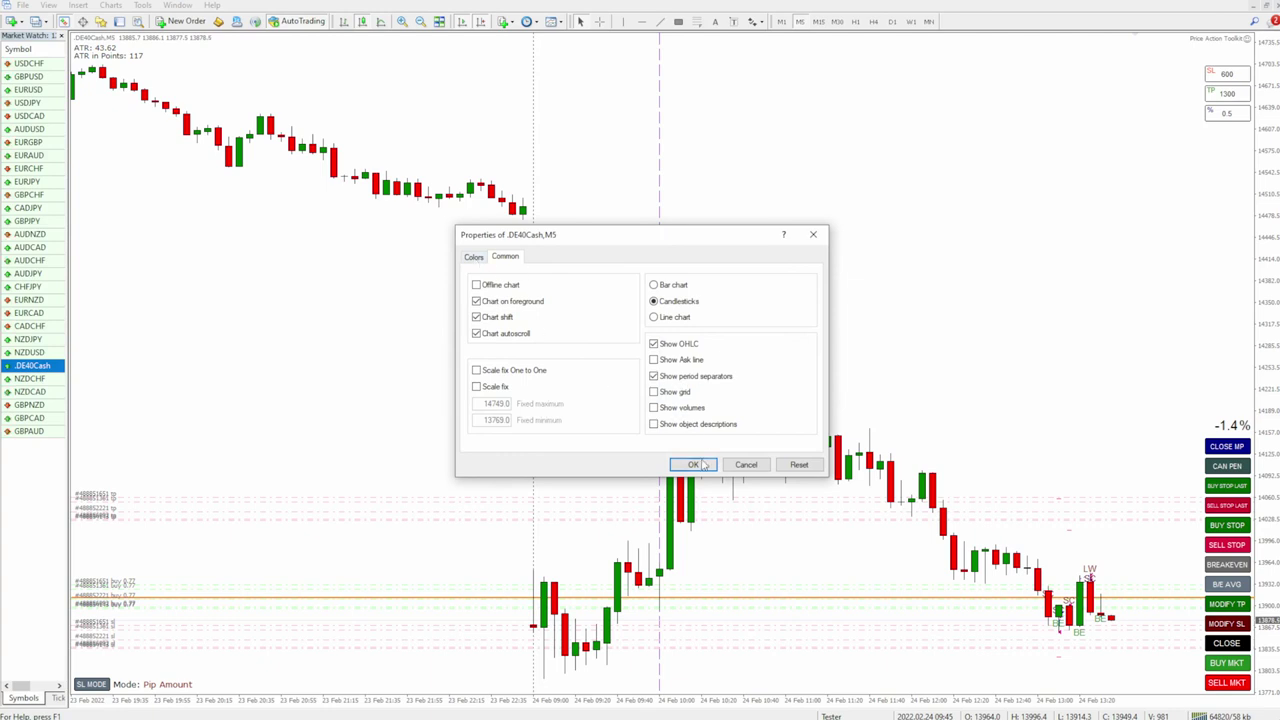
left_click(693, 465)
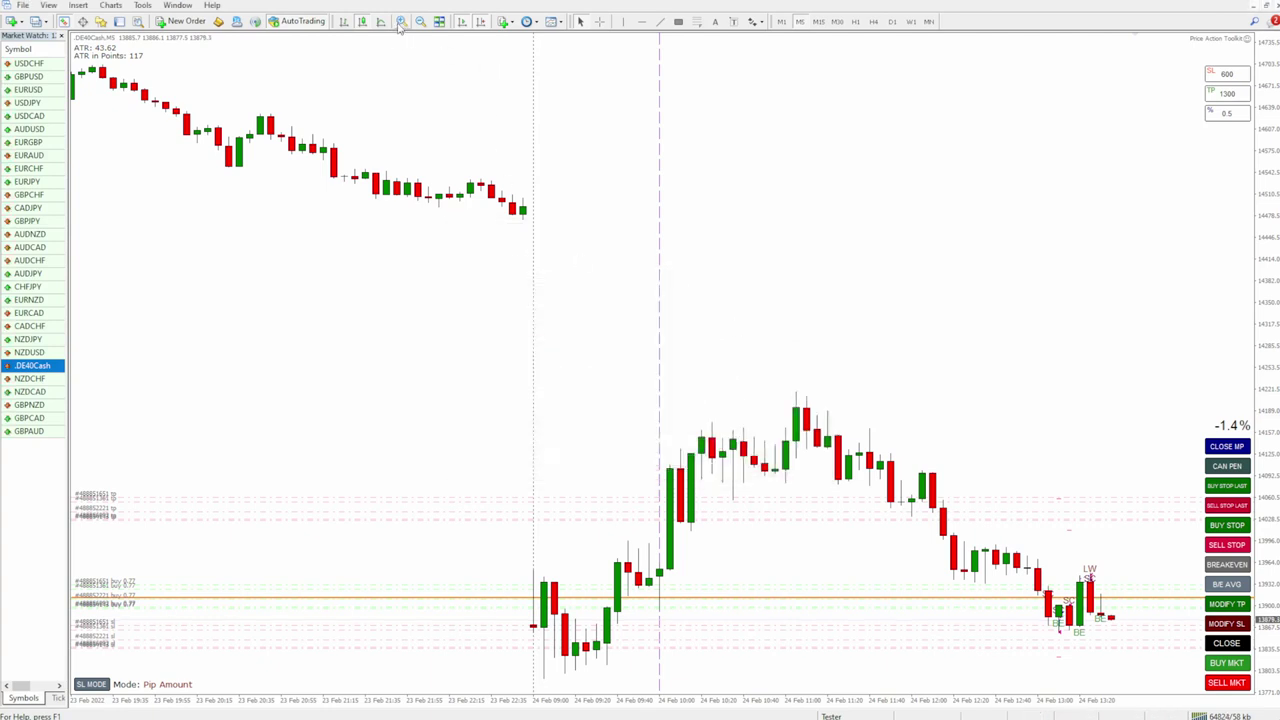
Switch the chart to M1 and inspect the day change between 23 and 24 February with the crosshair.
left_click(401, 21)
left_click(781, 21)
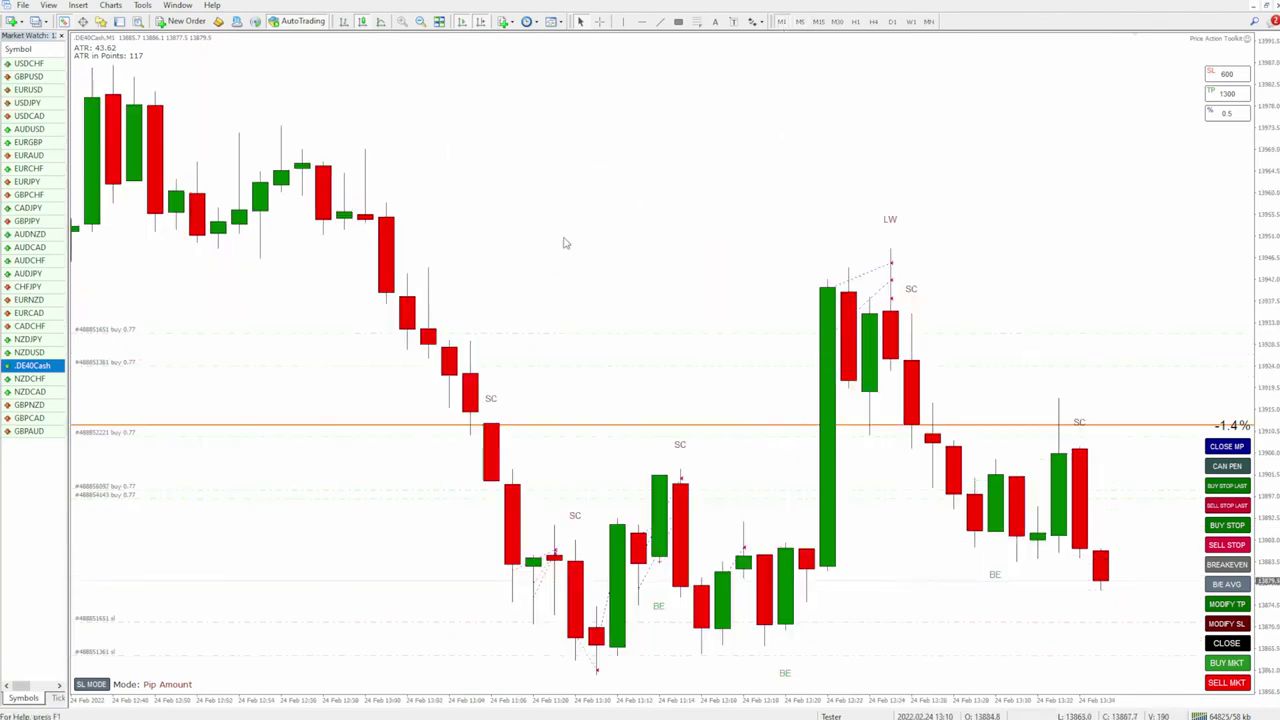
scroll(1117, 149, "left", 10)
scroll(705, 240, "left", 20)
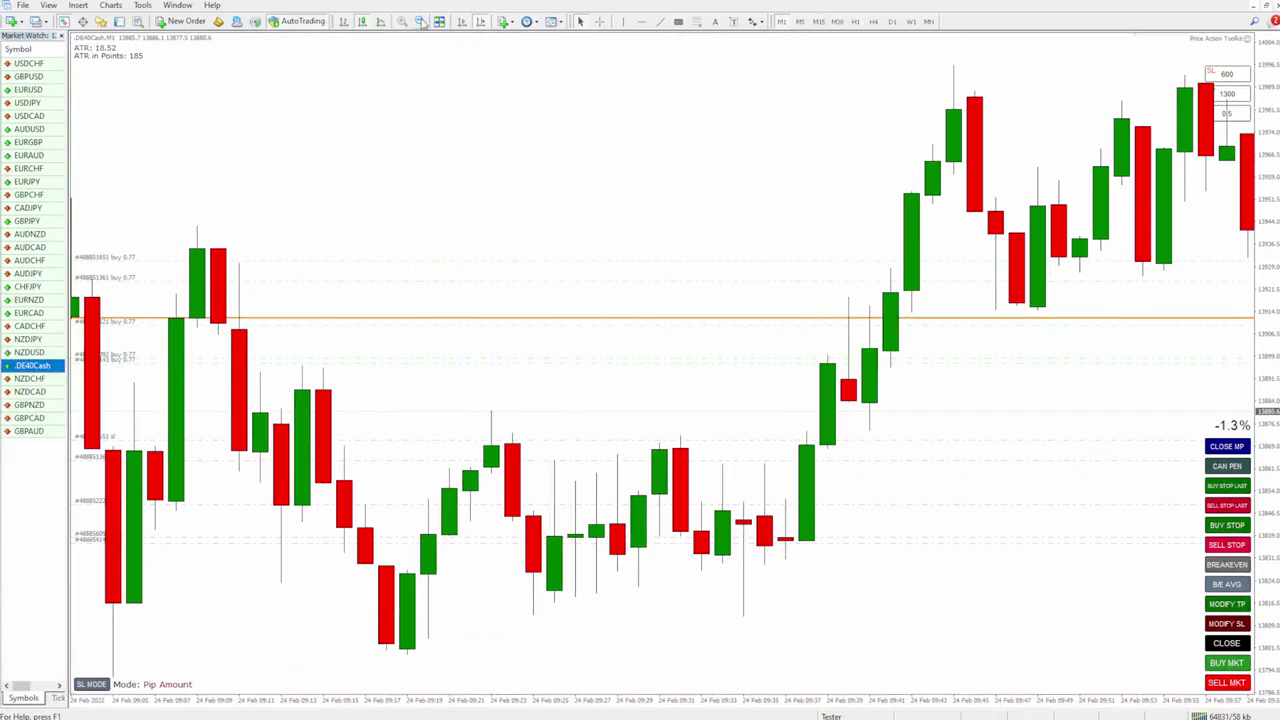
left_click(420, 21)
left_click_drag(457, 180, 838, 180)
scroll(838, 180, "right", 20)
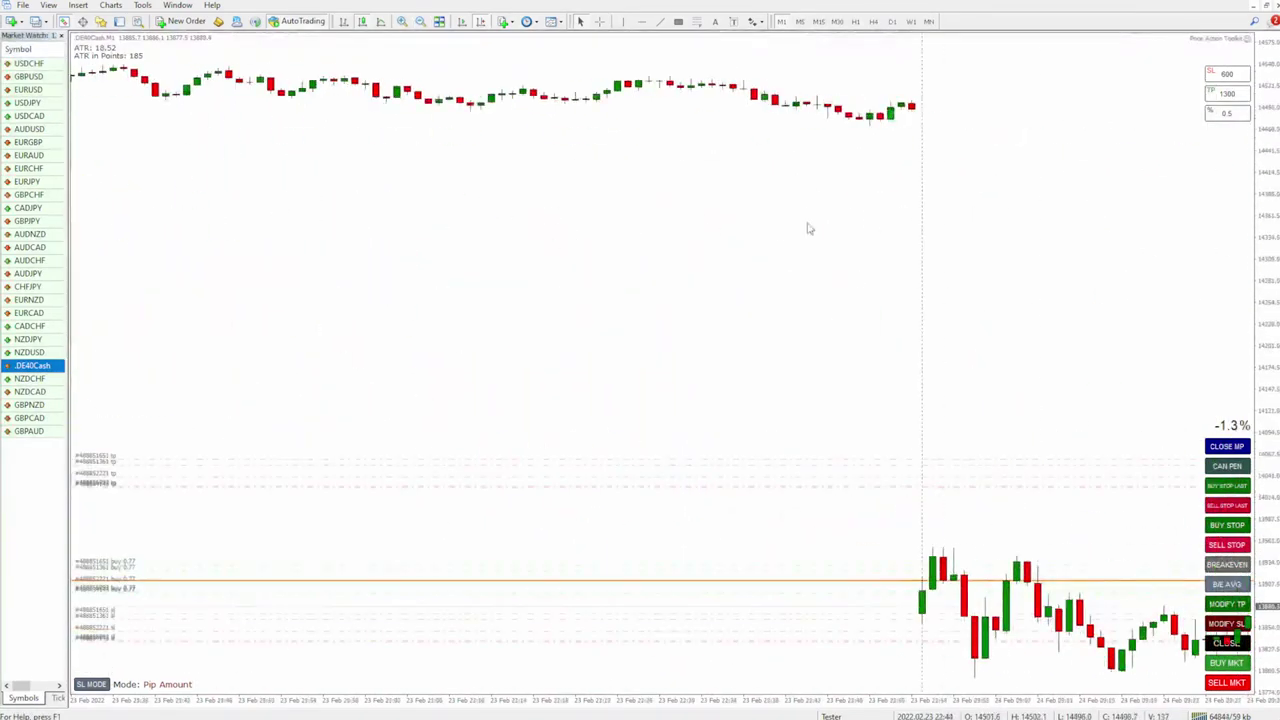
middle_click(910, 118)
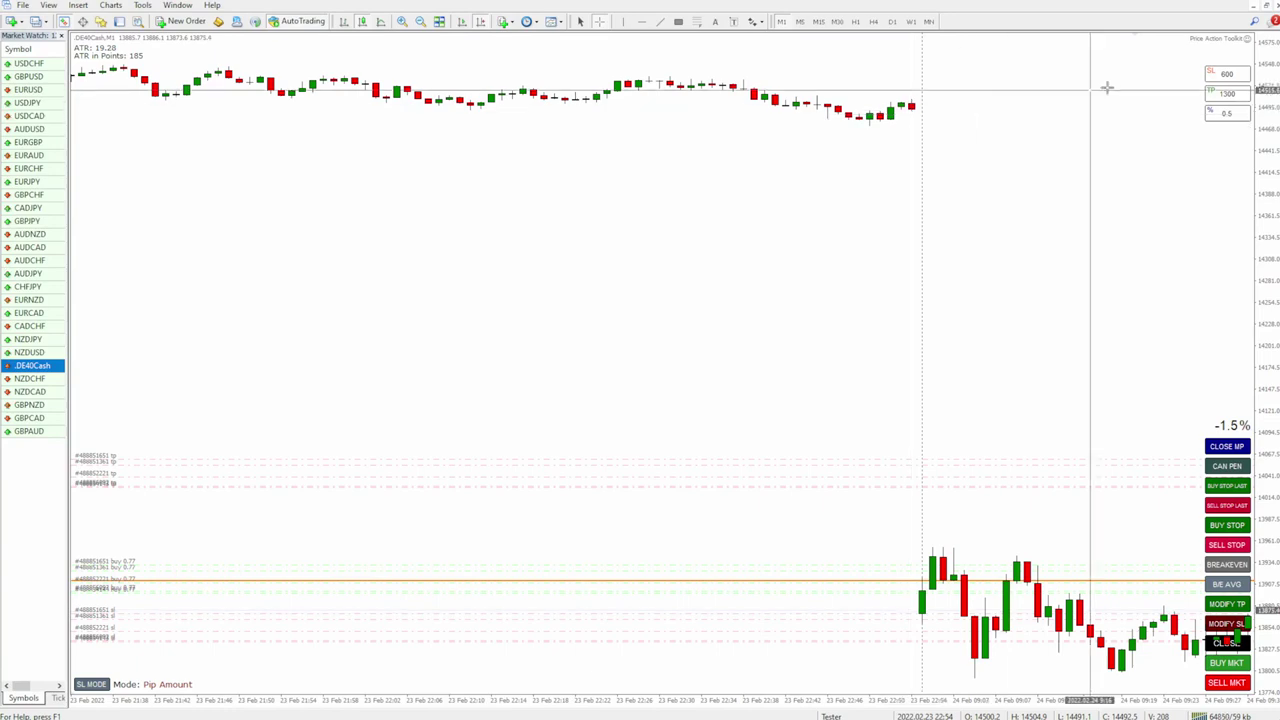
Set End of Trading Day to 22:55 in the Price Action Toolkit inputs.
double_click(1246, 40)
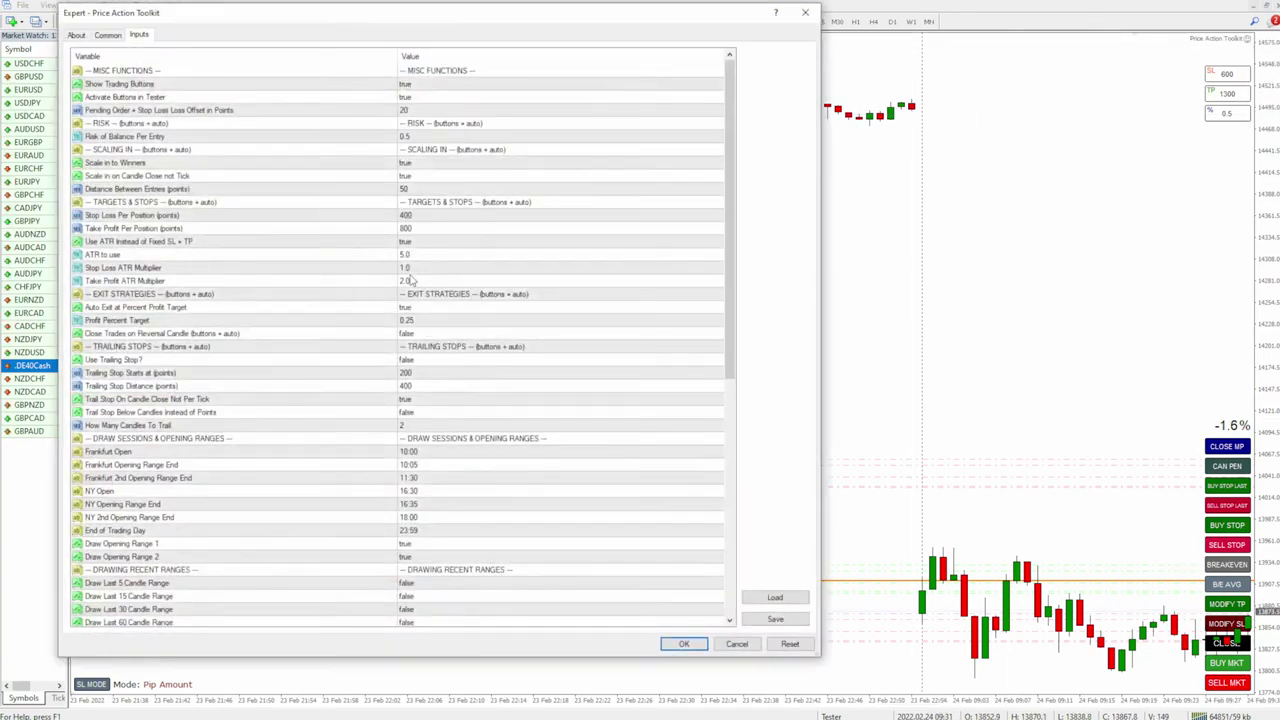
left_click(420, 533)
left_click(419, 533)
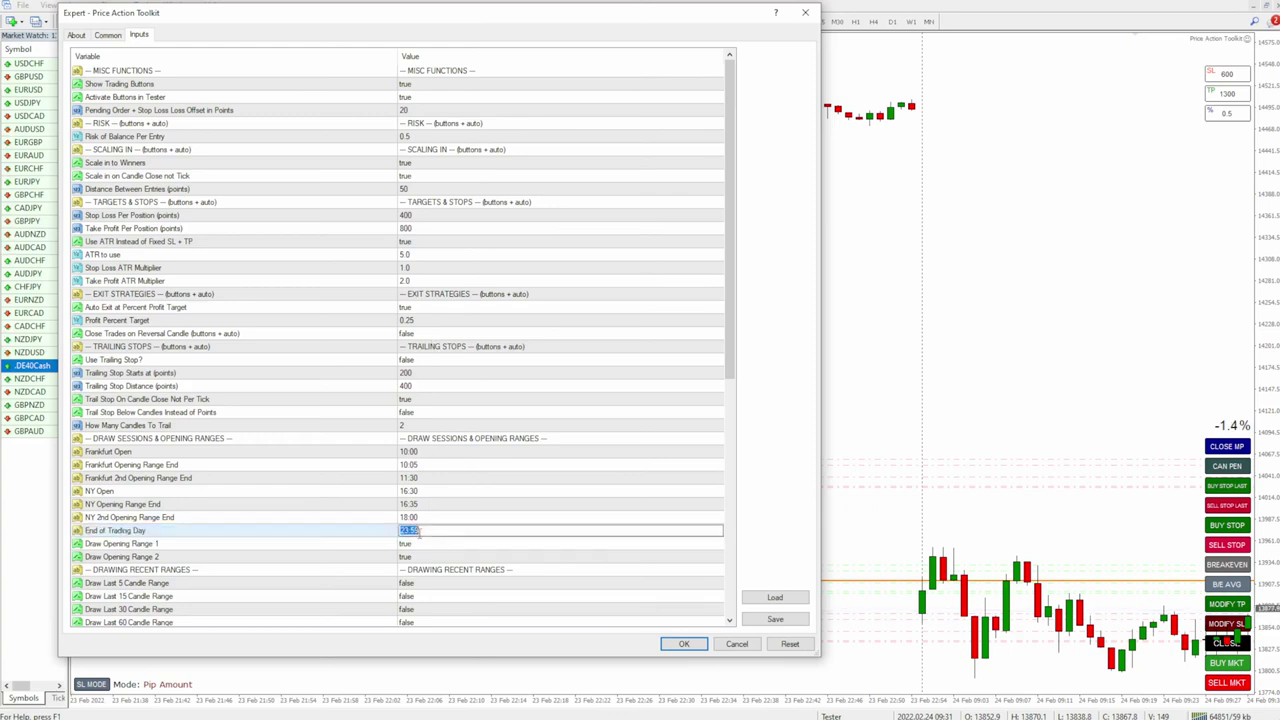
type("22:55")
left_click(346, 536)
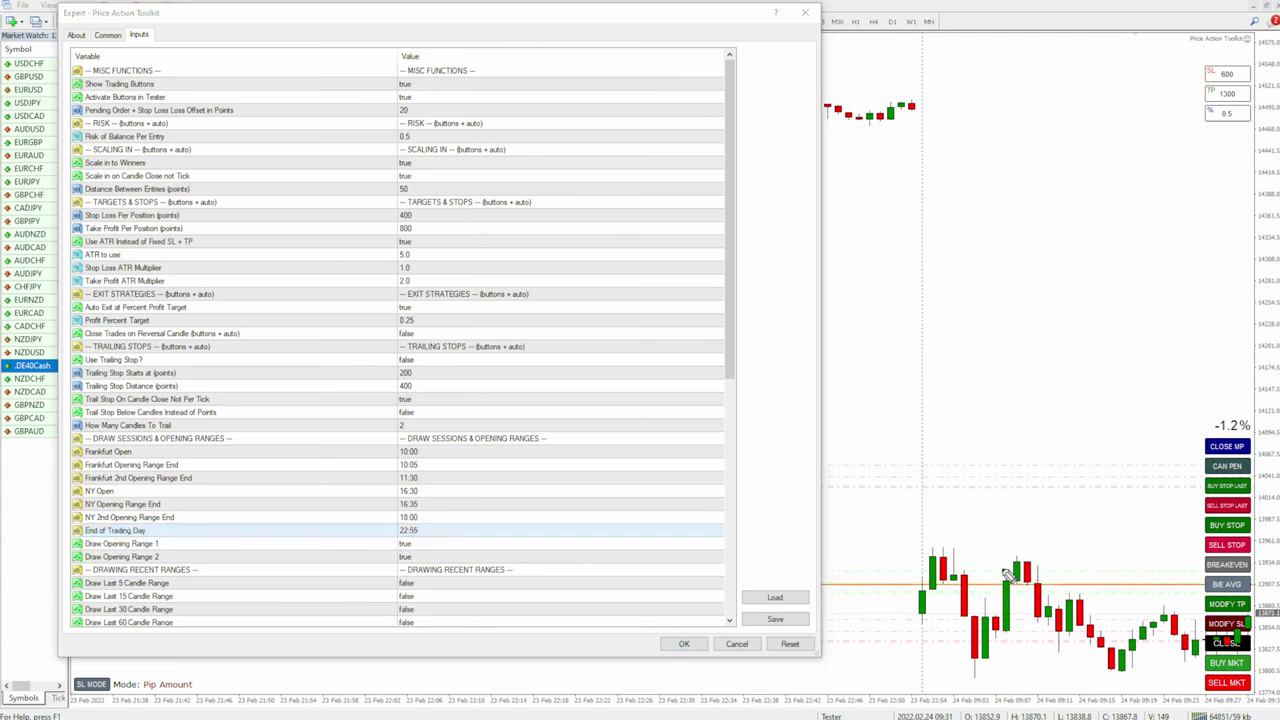
Box the NY and Frankfurt opening range rows, underline End of Trading Day, and circle the 16:30 and 22:55 values.
mouse_move(168, 493)
left_mouse_down()
mouse_move(80, 494)
mouse_move(66, 530)
mouse_move(450, 548)
mouse_move(403, 508)
left_mouse_up()
left_click_drag(232, 532, 155, 532)
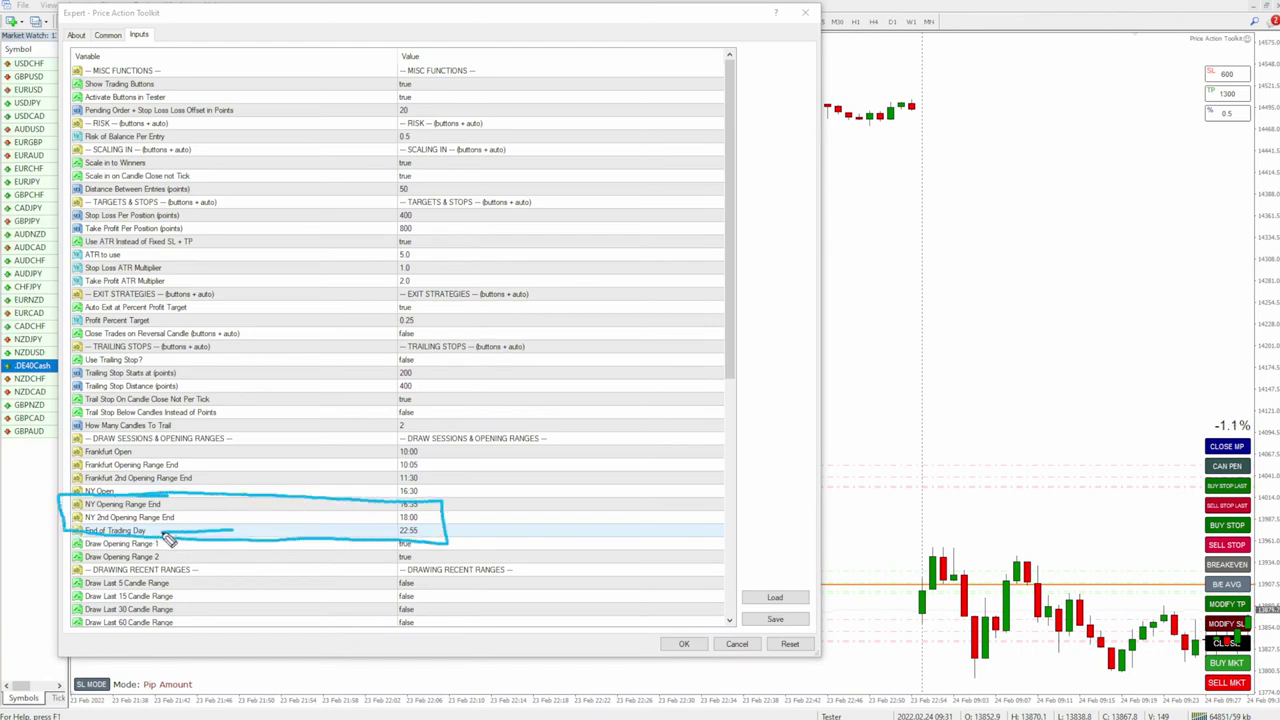
mouse_move(445, 538)
left_mouse_down()
mouse_move(400, 523)
mouse_move(371, 531)
mouse_move(376, 548)
left_mouse_up()
mouse_move(150, 452)
left_mouse_down()
mouse_move(218, 470)
mouse_move(150, 458)
left_mouse_up()
mouse_move(457, 490)
left_mouse_down()
mouse_move(370, 500)
mouse_move(456, 487)
left_mouse_up()
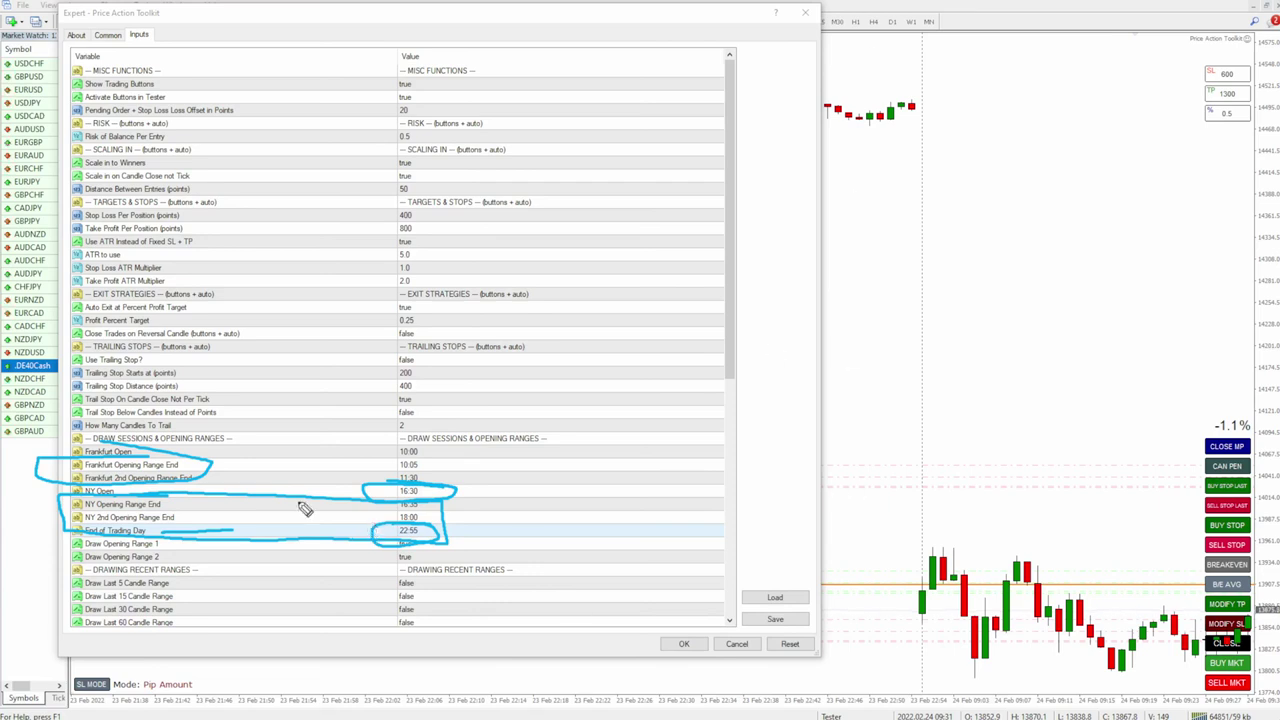
Circle the session time values in the inputs, clear the drawn annotations, and close the inputs without saving.
mouse_move(360, 455)
left_mouse_down()
mouse_move(462, 555)
mouse_move(340, 492)
left_mouse_up()
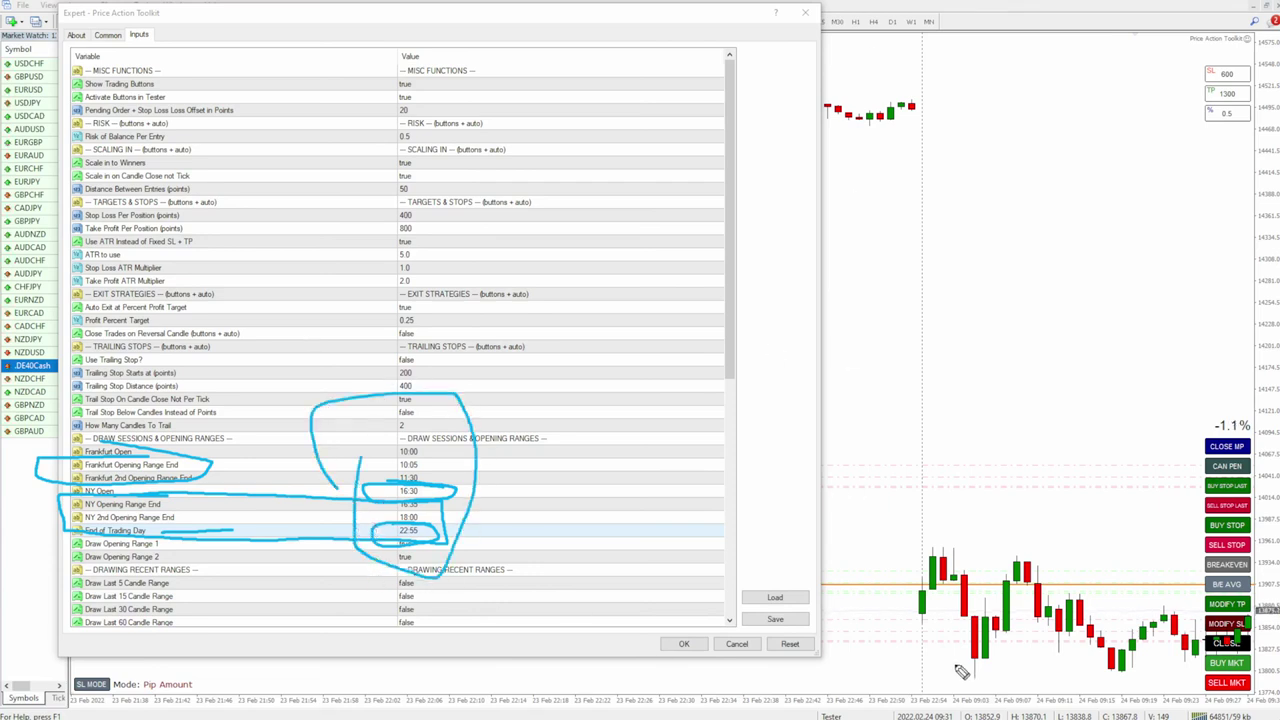
key("Escape")
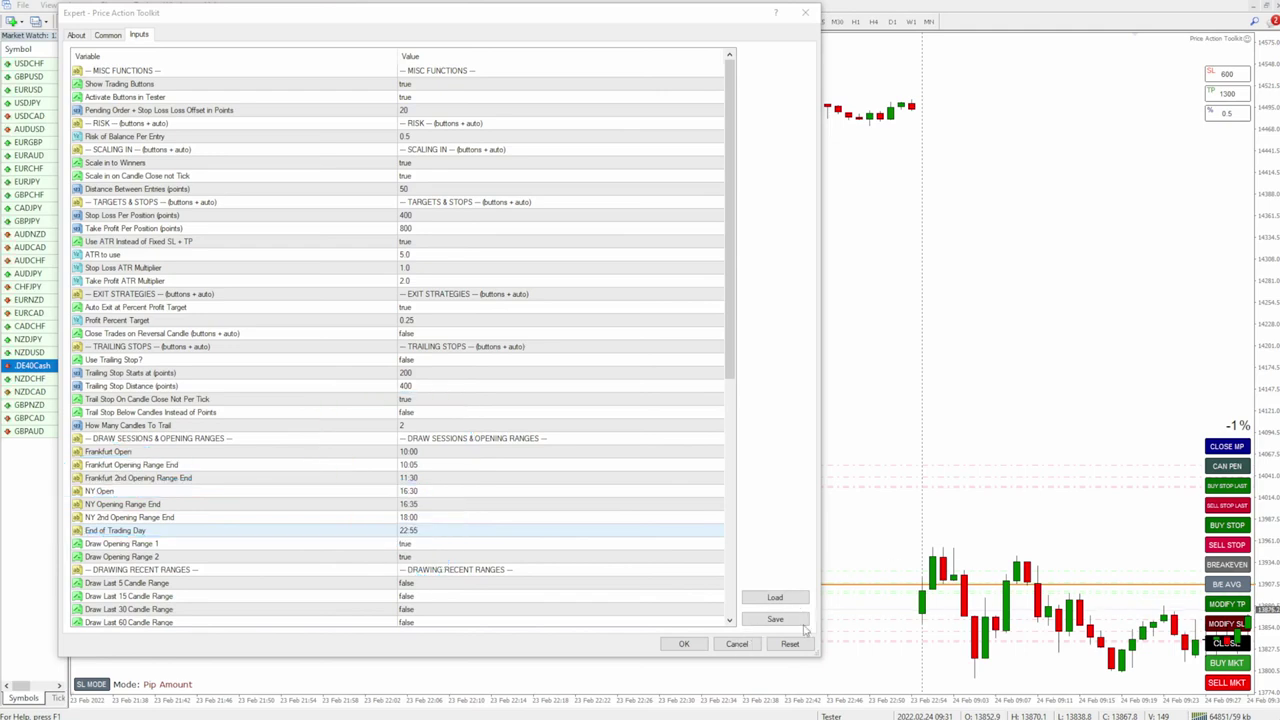
left_click(737, 644)
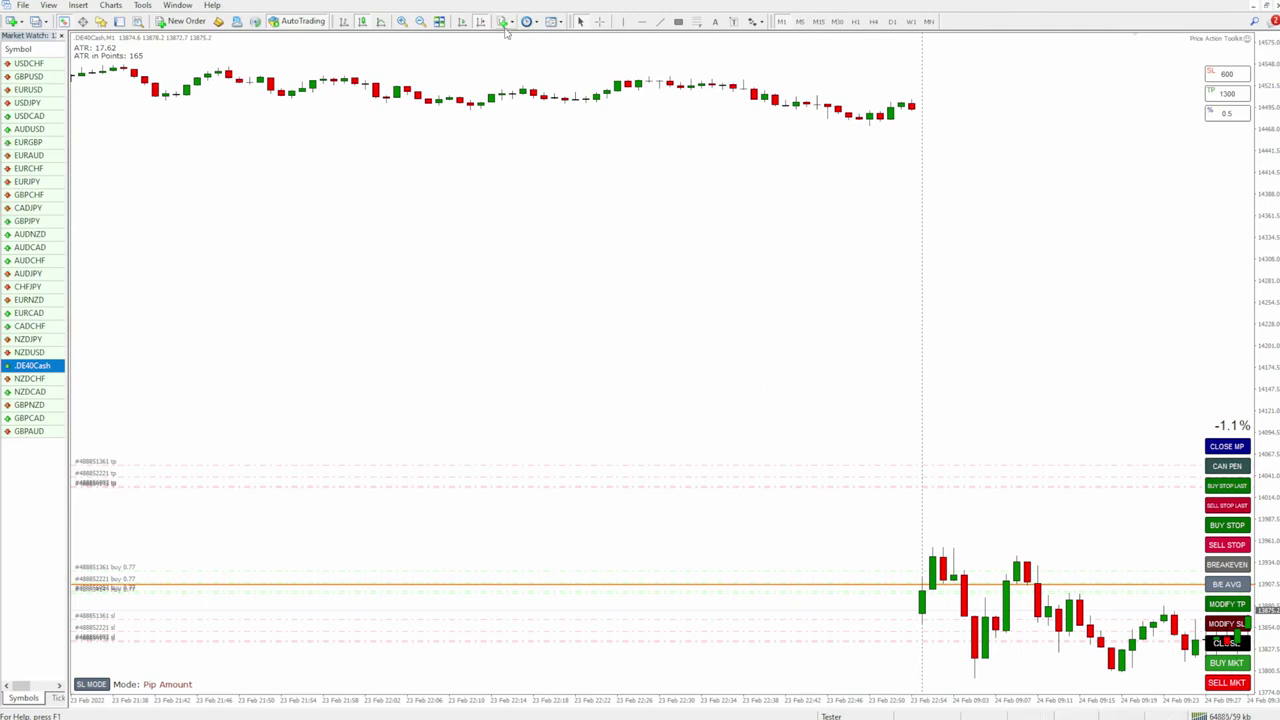
Return the chart to the latest candles and place a market buy order.
left_click(461, 21)
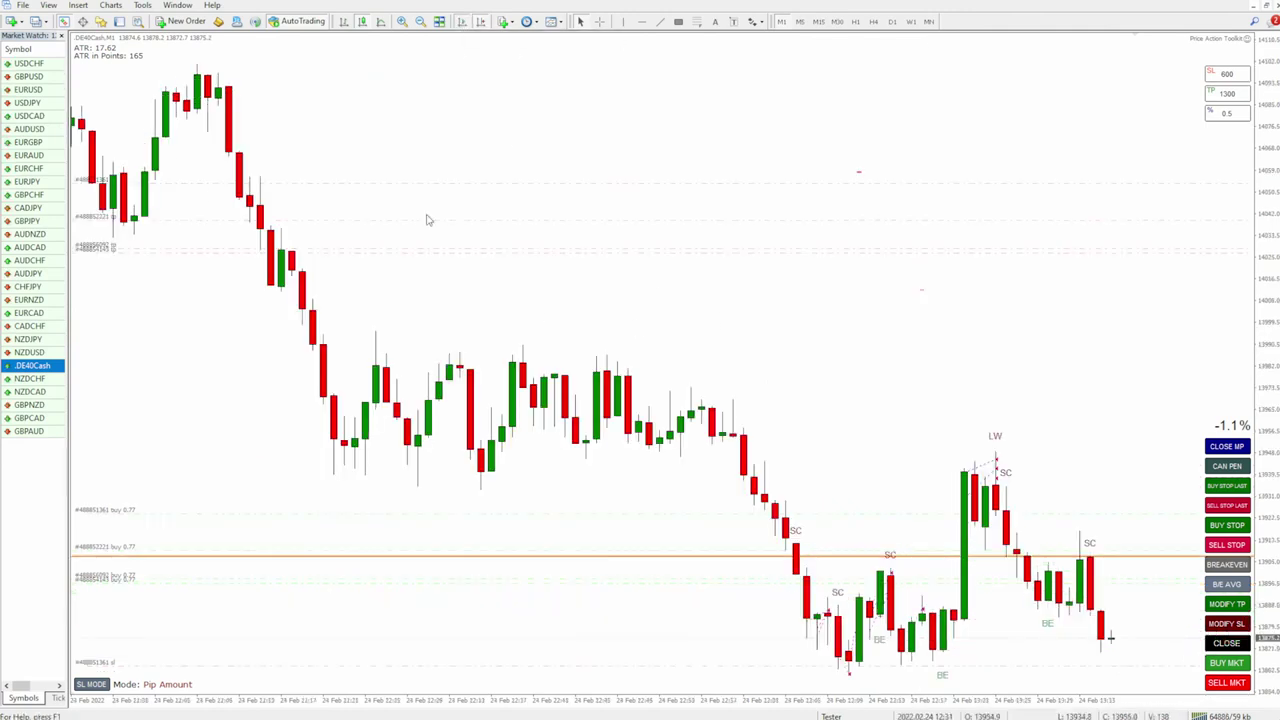
left_click(1214, 662)
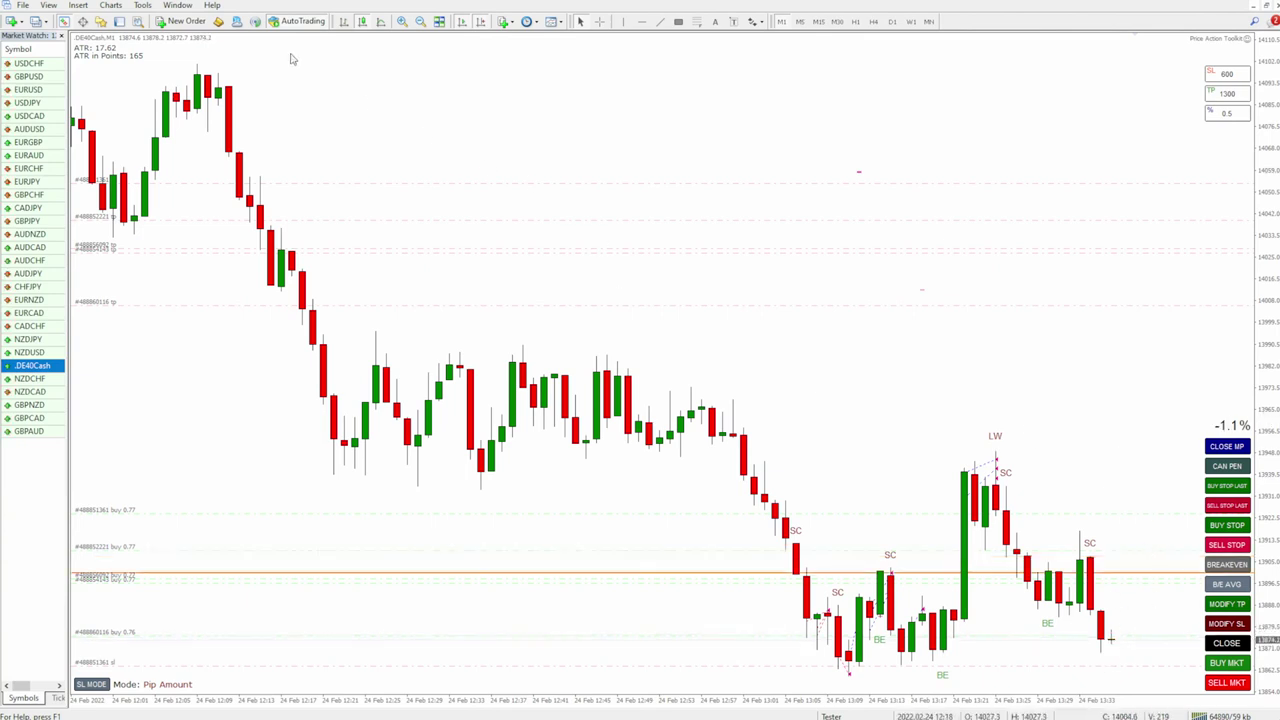
Open the Strategy Tester and choose Price Action Toolkit.ex4 as the expert and .DE40Cash as the symbol.
left_click(137, 22)
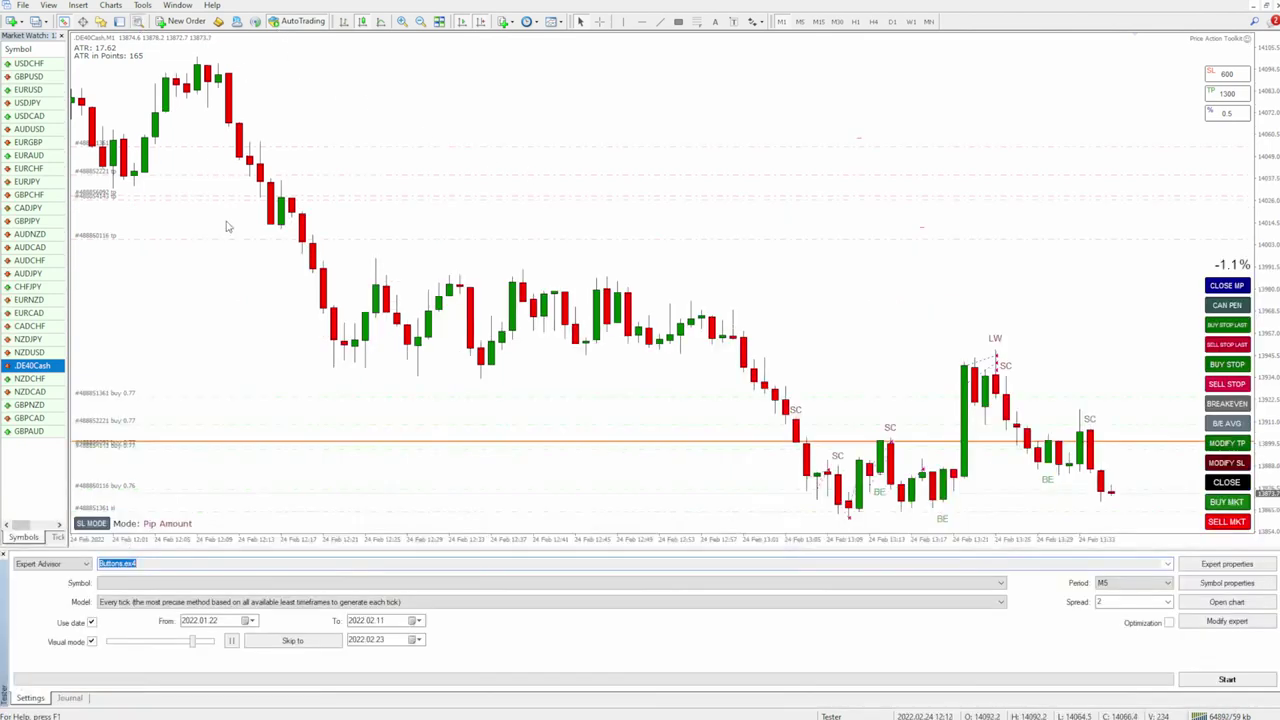
left_click(1167, 564)
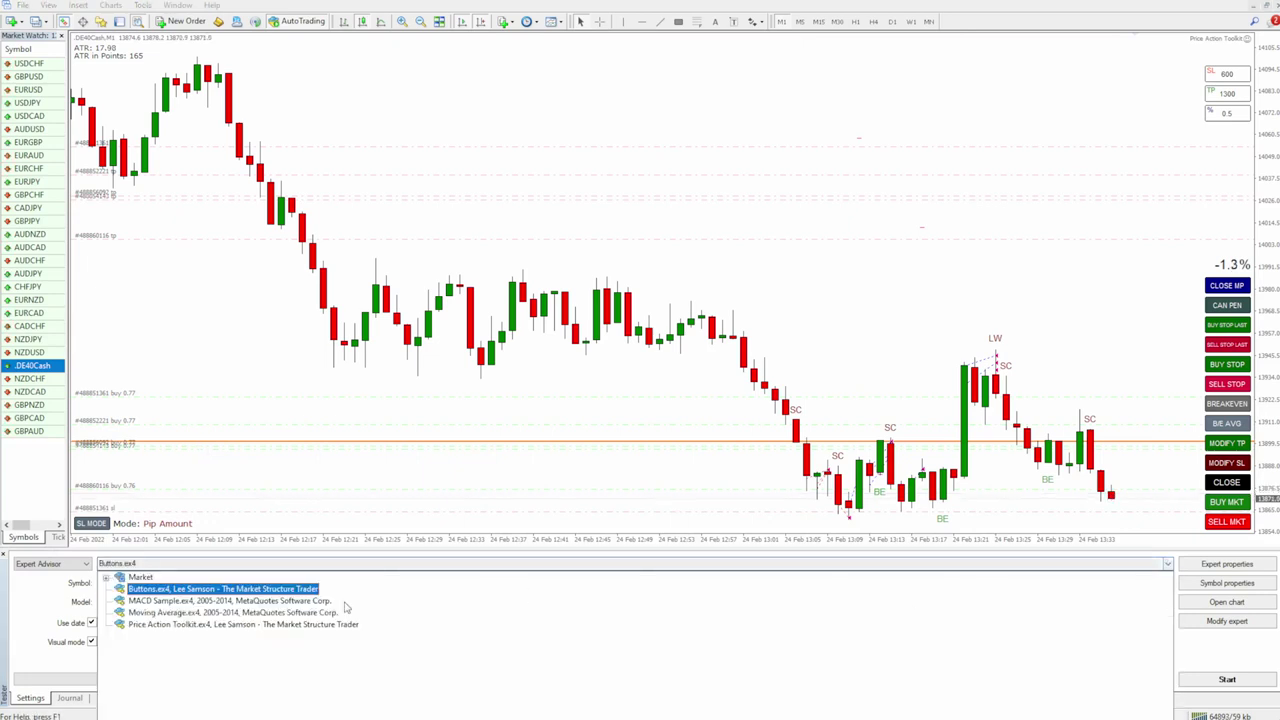
left_click(145, 624)
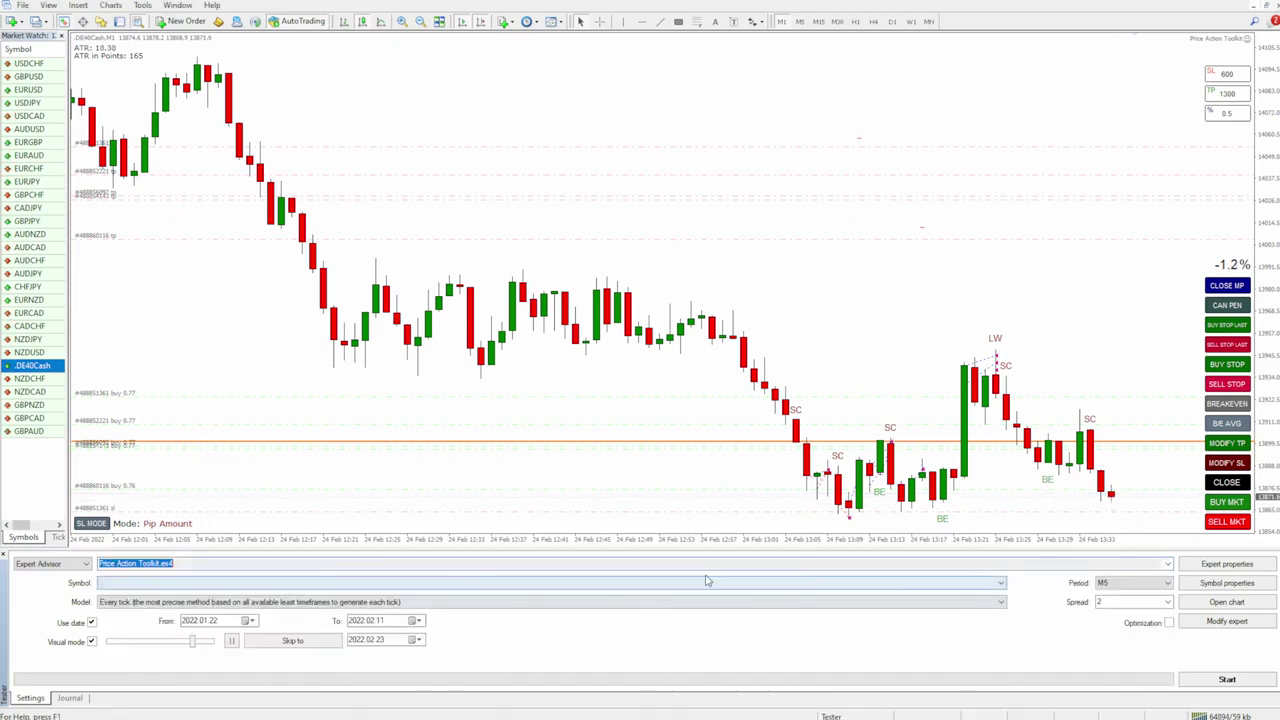
left_click(993, 585)
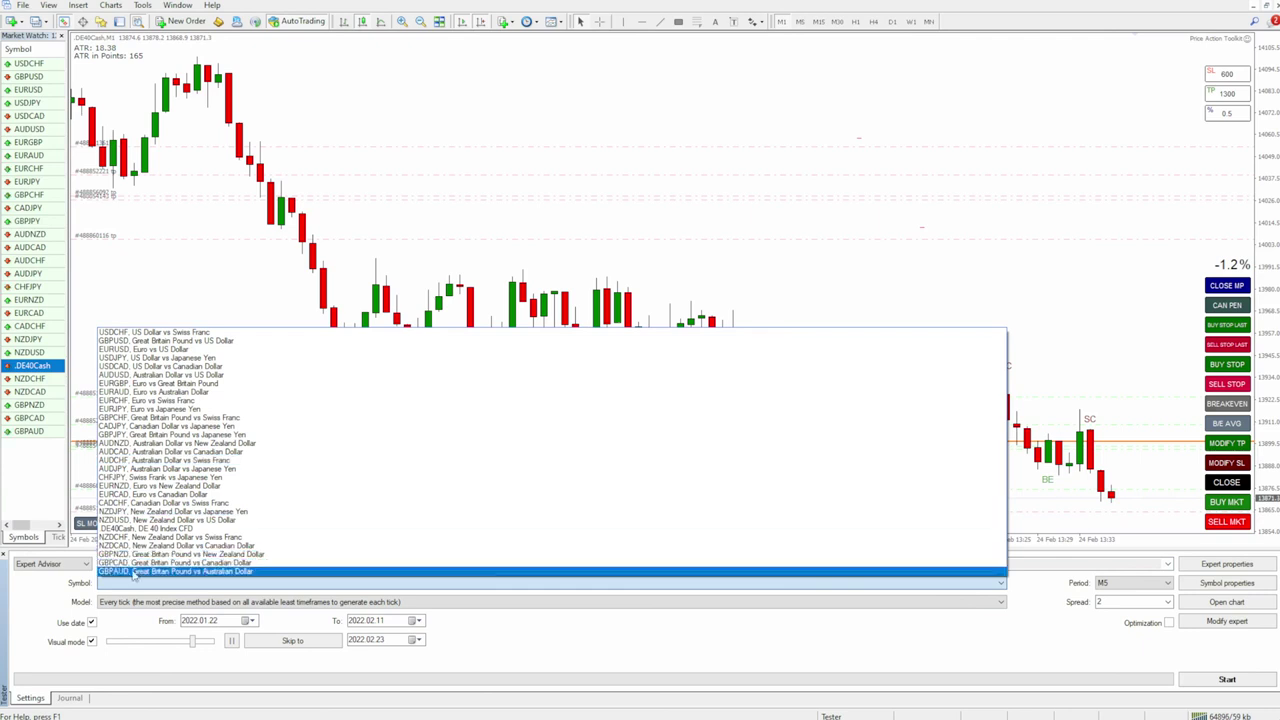
left_click(145, 528)
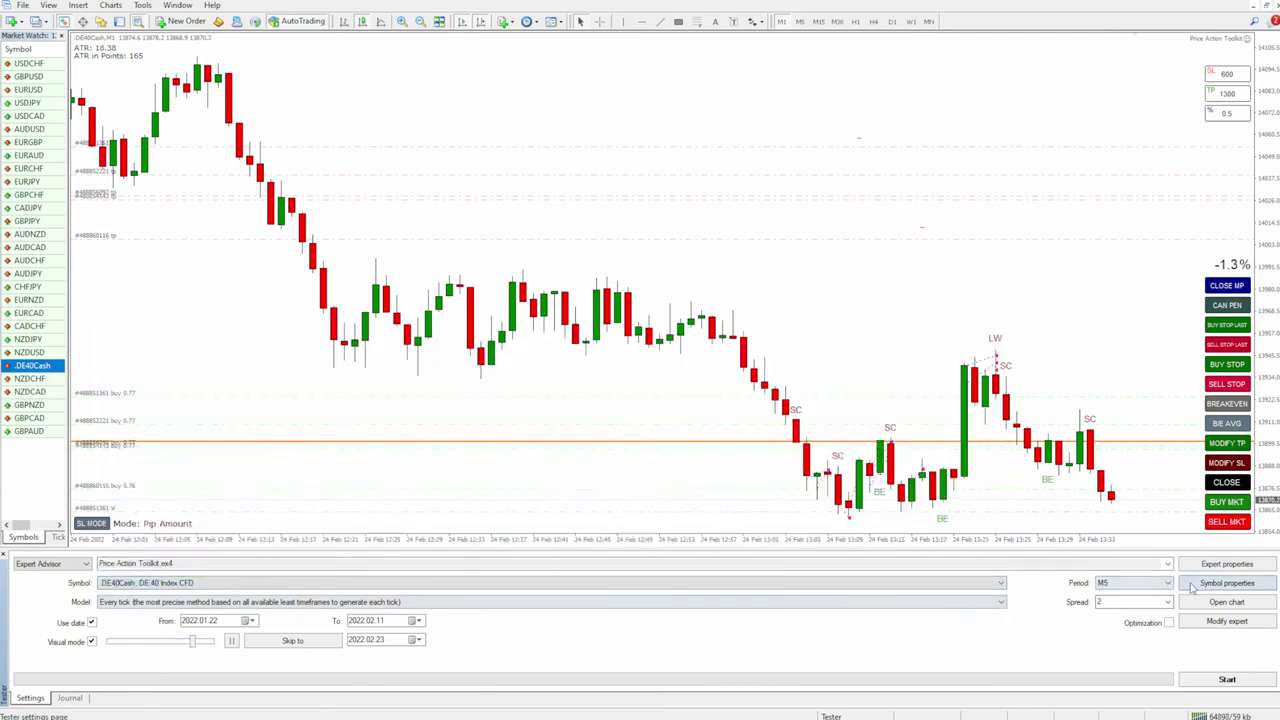
Set the Strategy Tester period to M1.
left_click(1171, 591)
left_click(1125, 602)
left_click(1130, 584)
left_click(1122, 595)
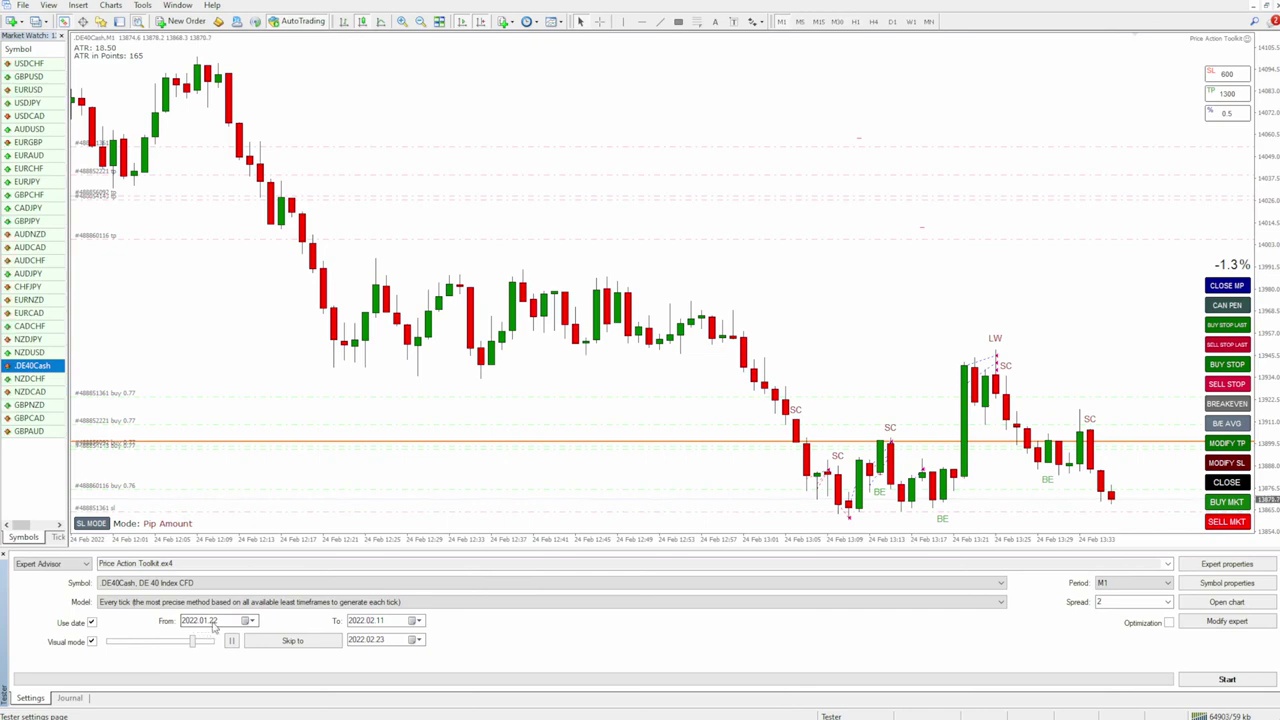
Set the test date range from 2022.02.01 to 2022.02.24.
left_click(204, 621)
left_click(212, 621)
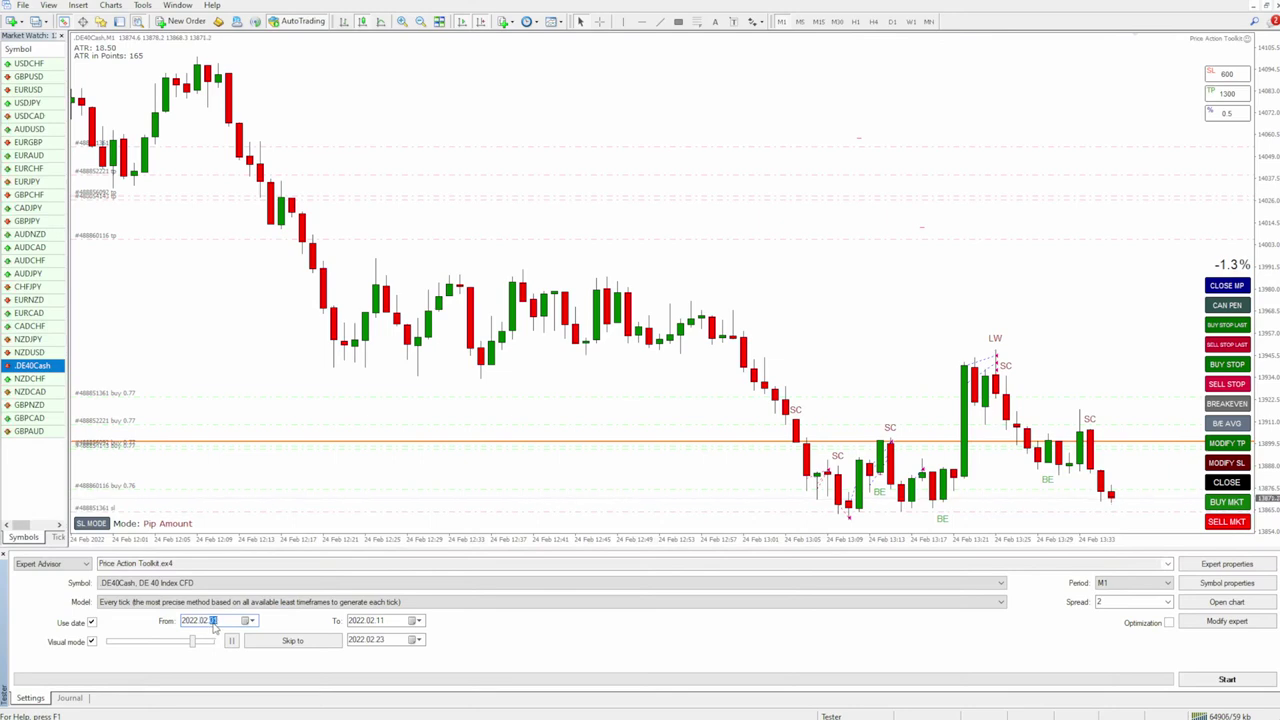
type("01")
left_click(416, 621)
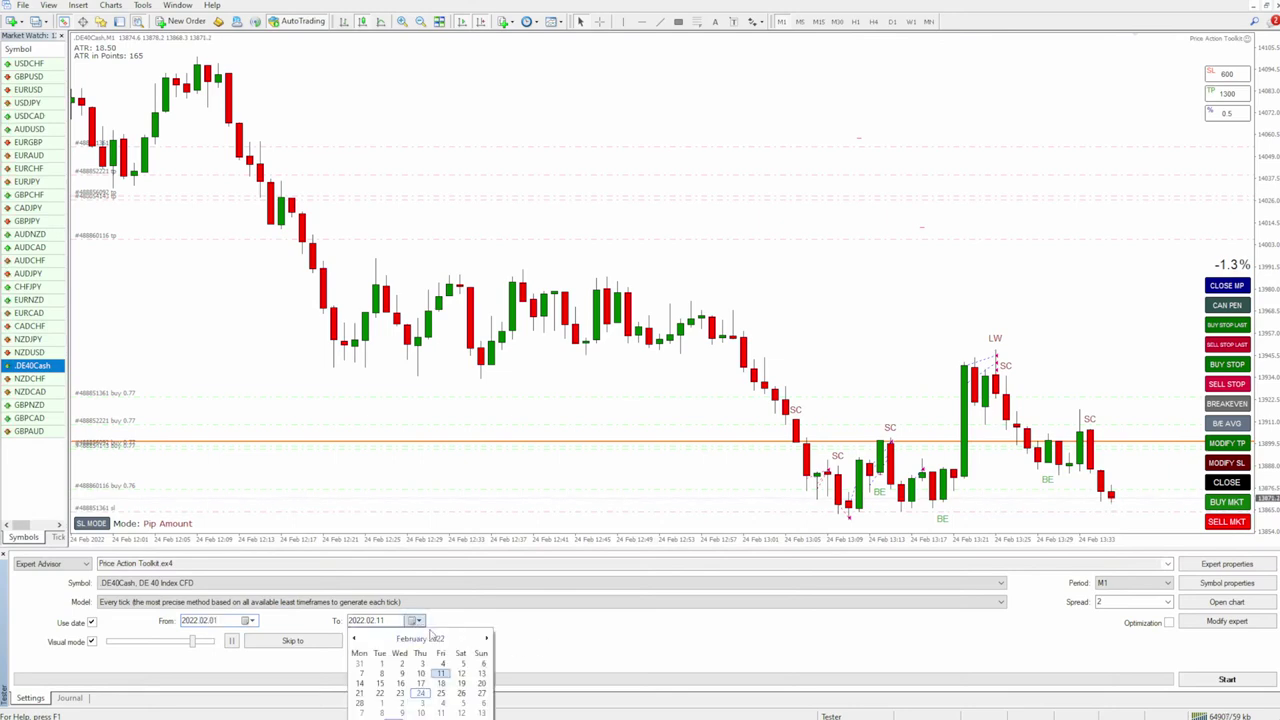
left_click(420, 693)
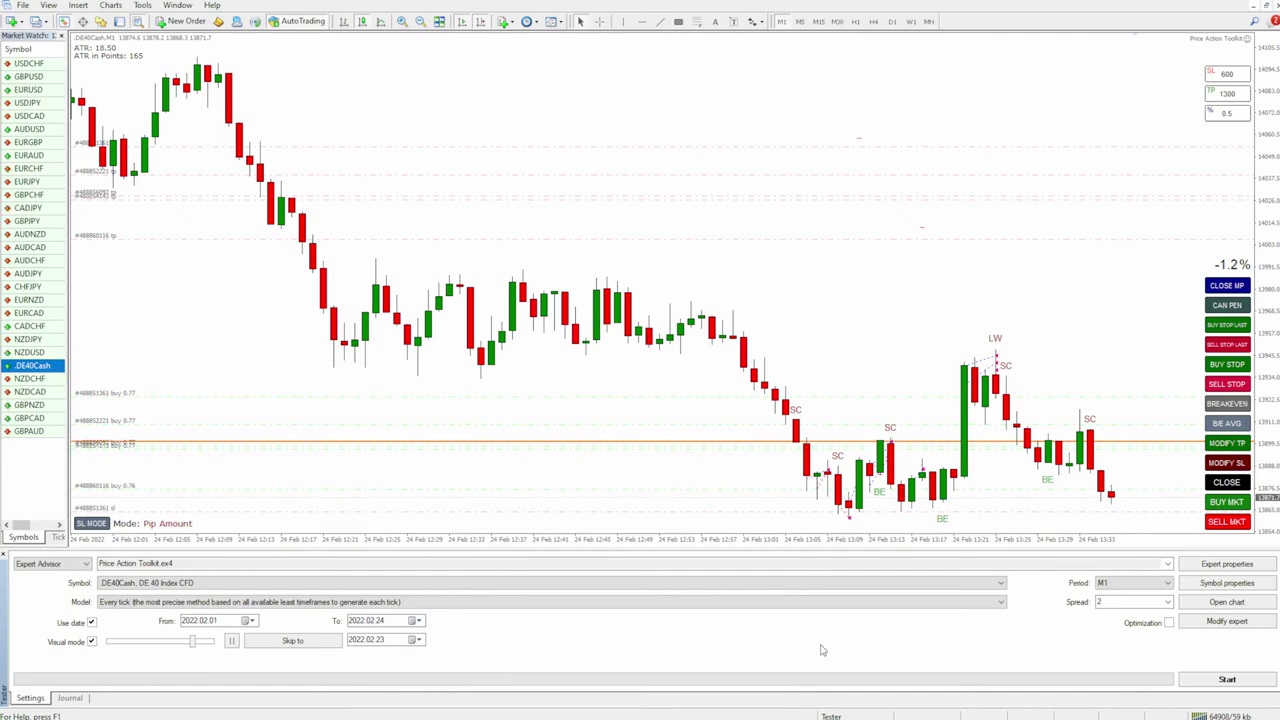
Start the M1 visual test and raise its playback speed to the maximum.
left_click(1222, 680)
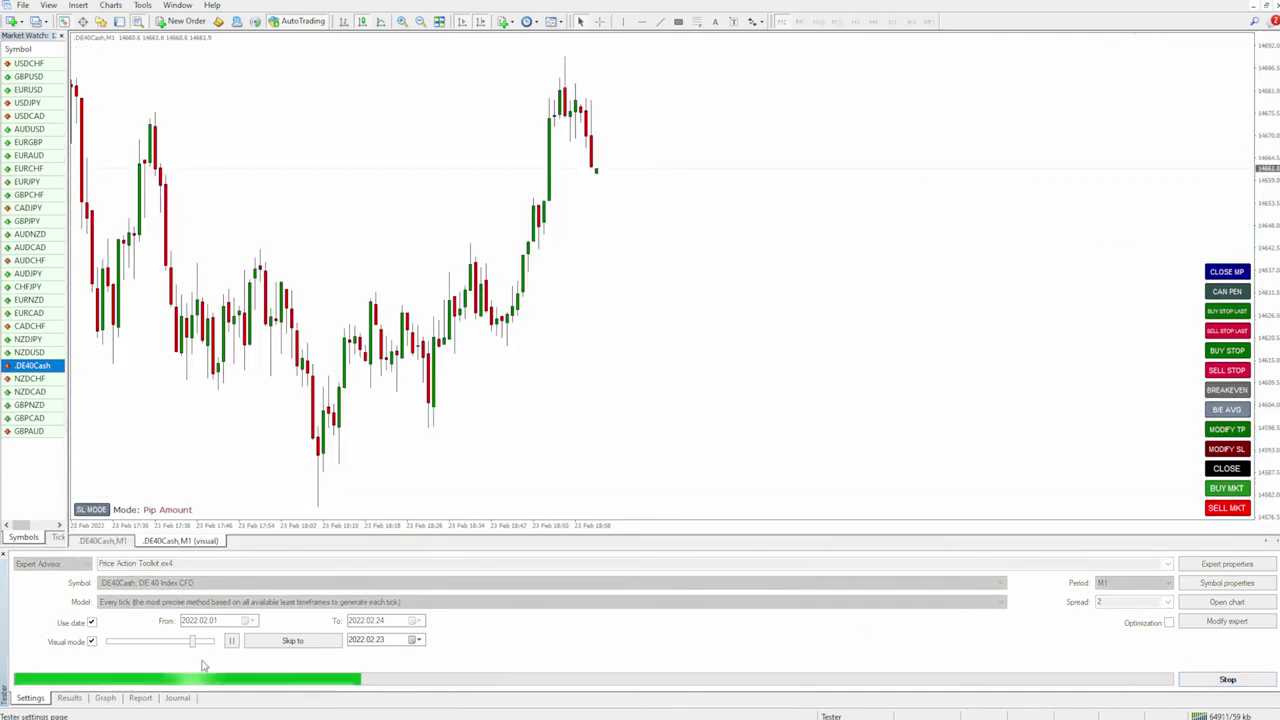
left_click_drag(194, 645, 210, 645)
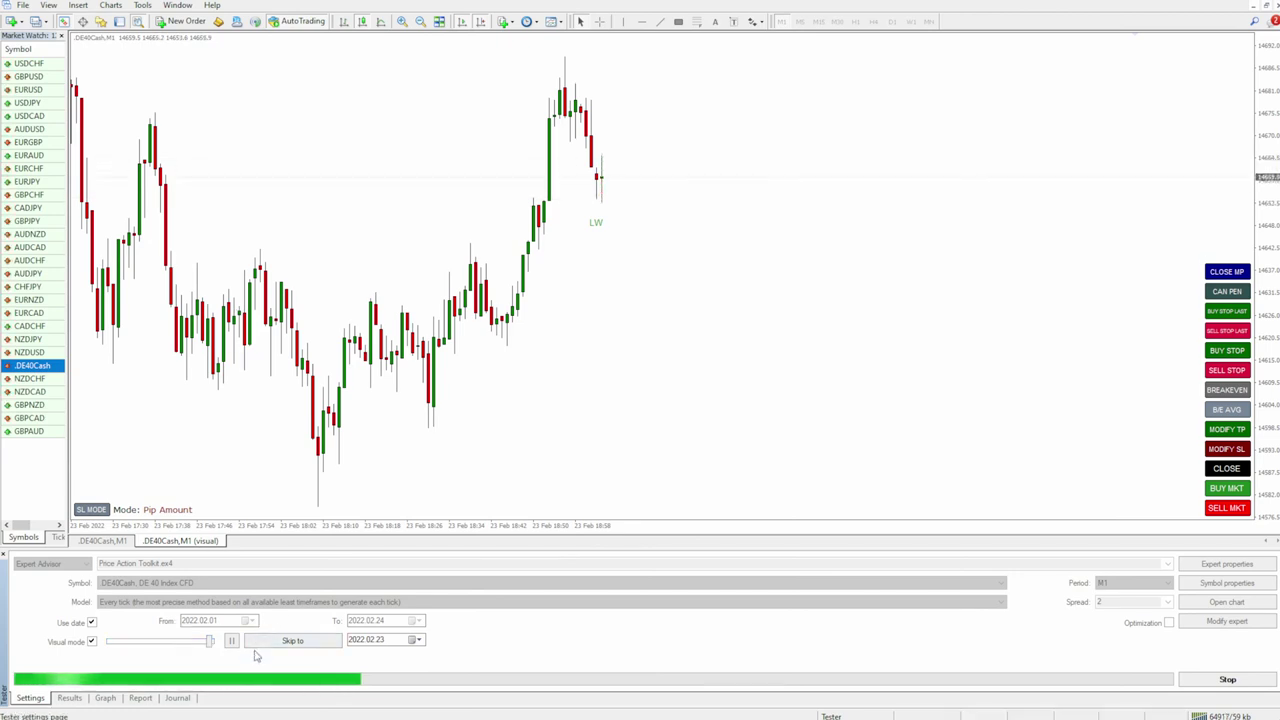
left_click(220, 646)
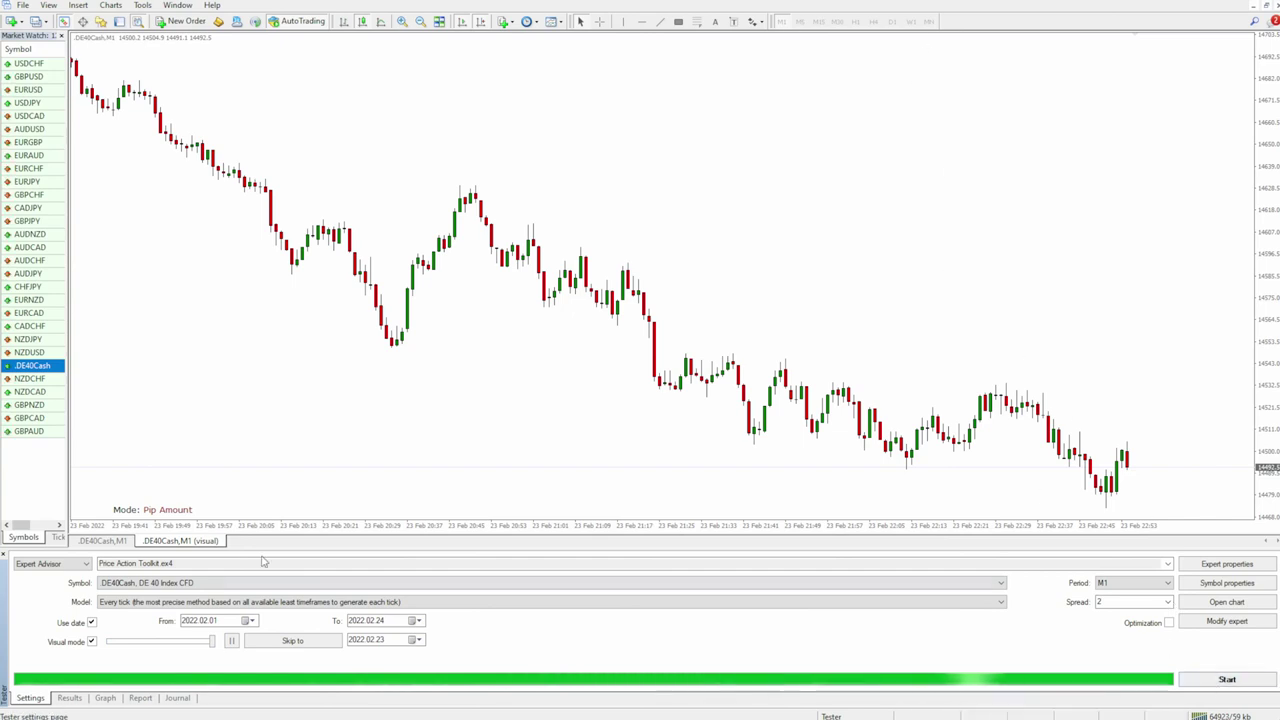
Compare the live .DE40Cash chart on M5 and M1 to see the price history and session lines.
key("minus")
key("minus")
key("minus")
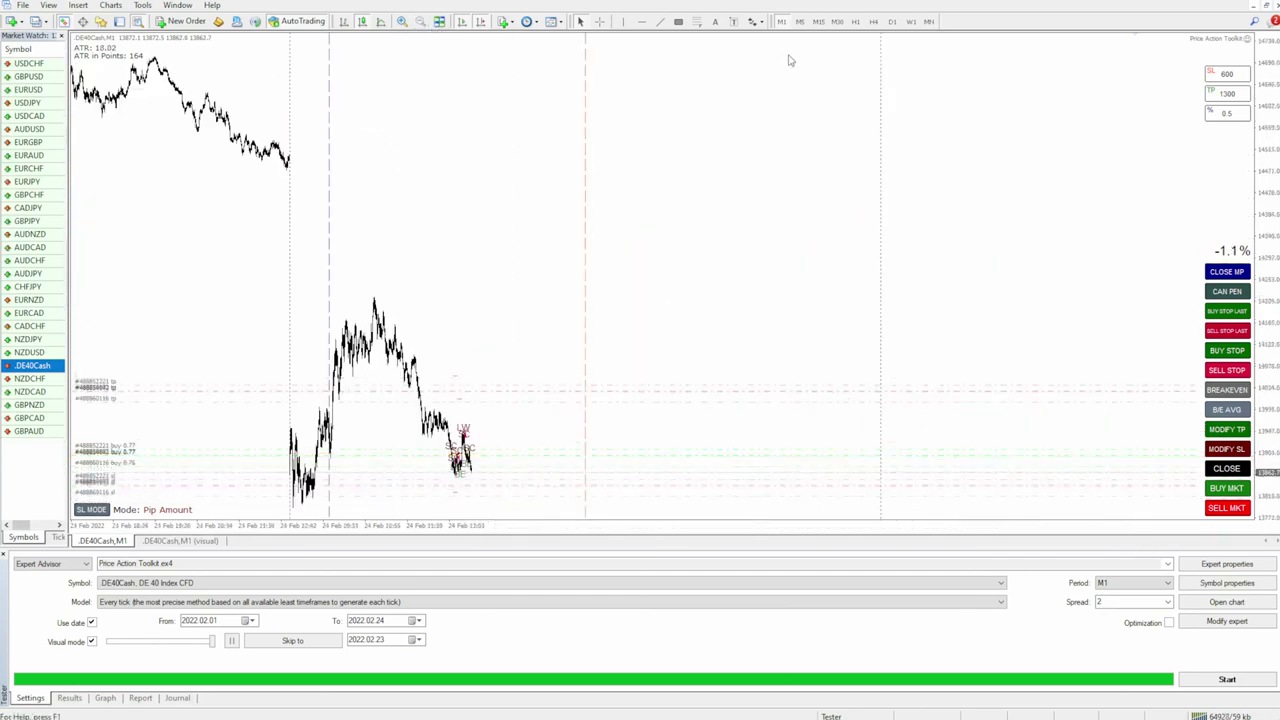
left_click(799, 21)
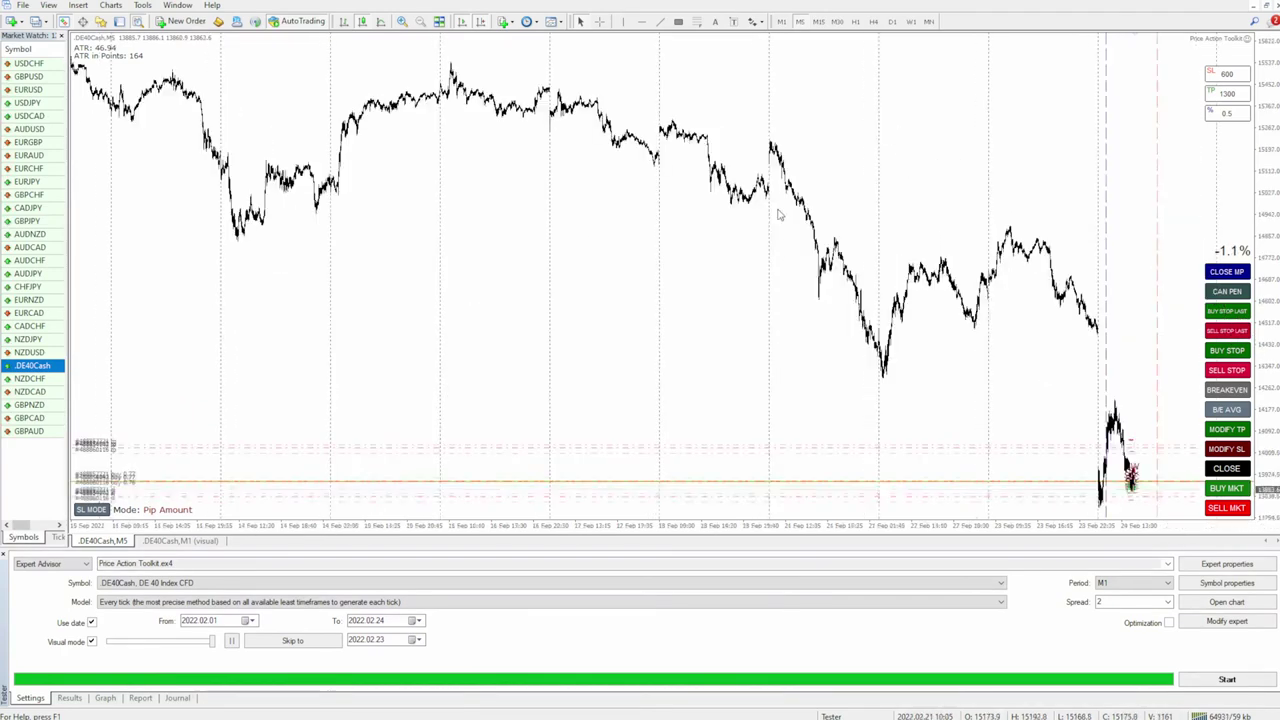
left_click(781, 22)
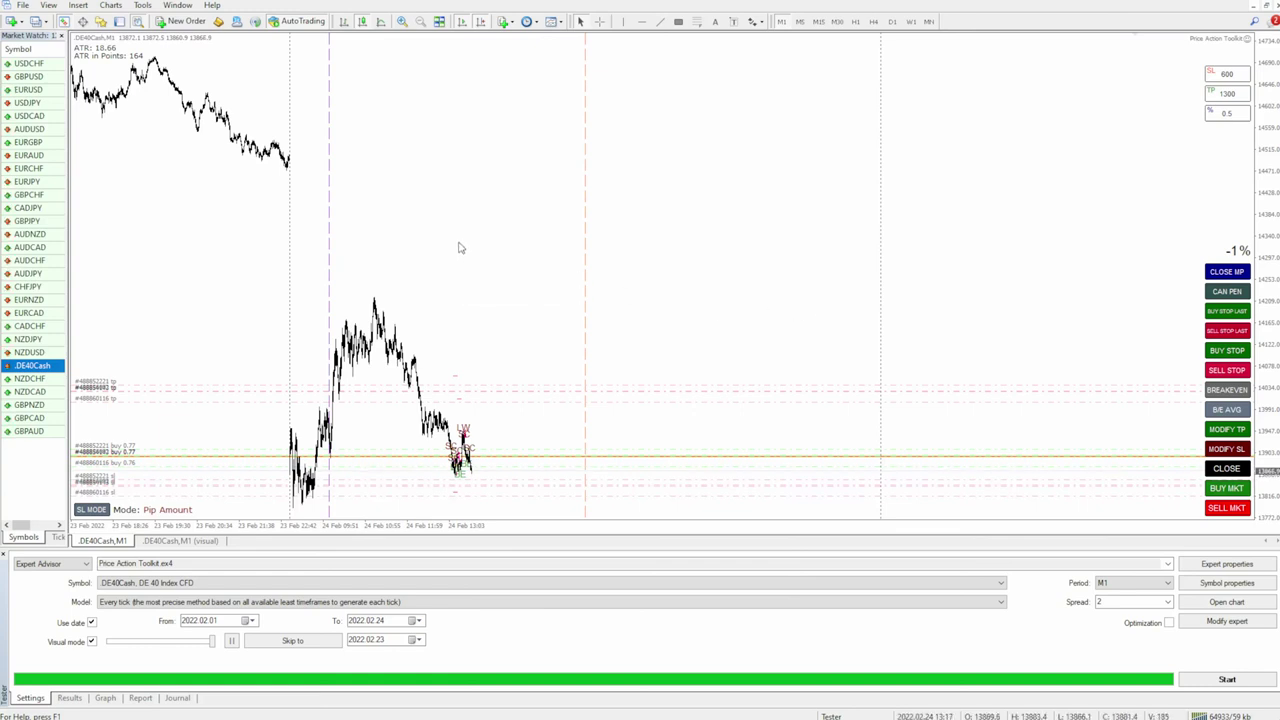
Set the tester period to M5 and start the visual test.
left_click(1165, 583)
left_click(1135, 598)
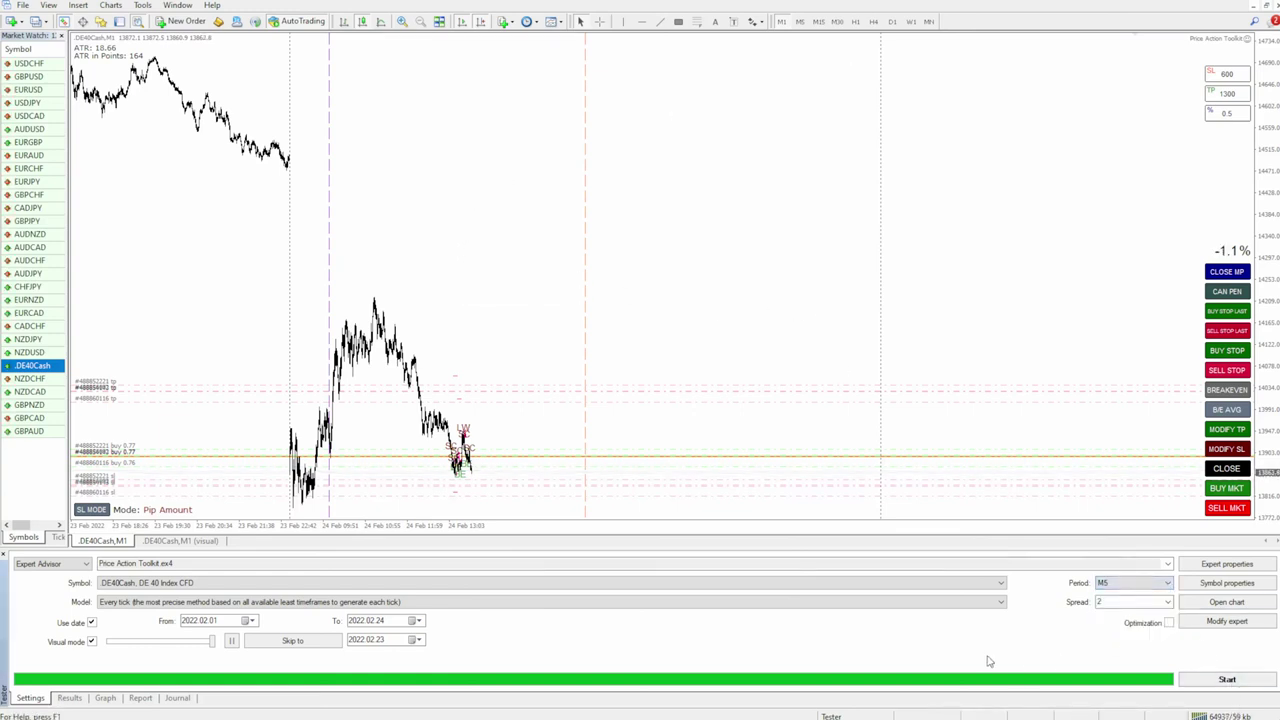
left_click(1226, 681)
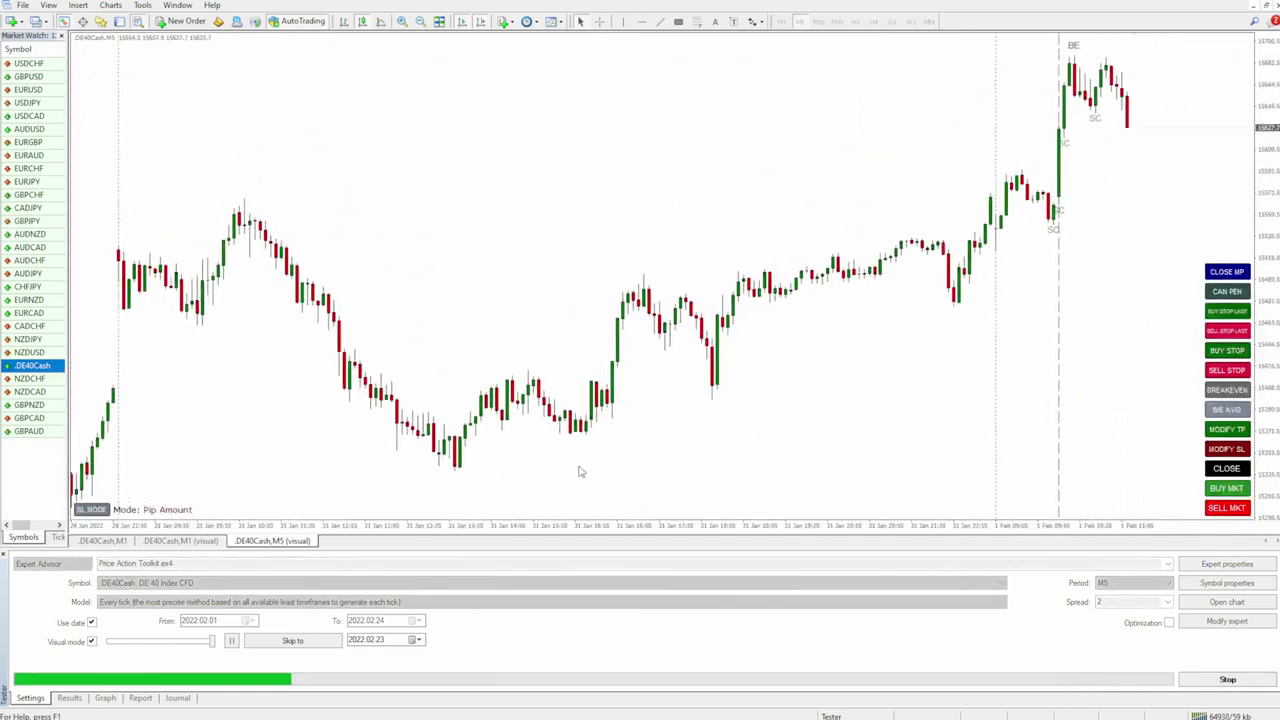
Try slower and faster playback speeds during the M5 visual test, leave it around medium speed, and stop the test.
left_click_drag(210, 640, 192, 640)
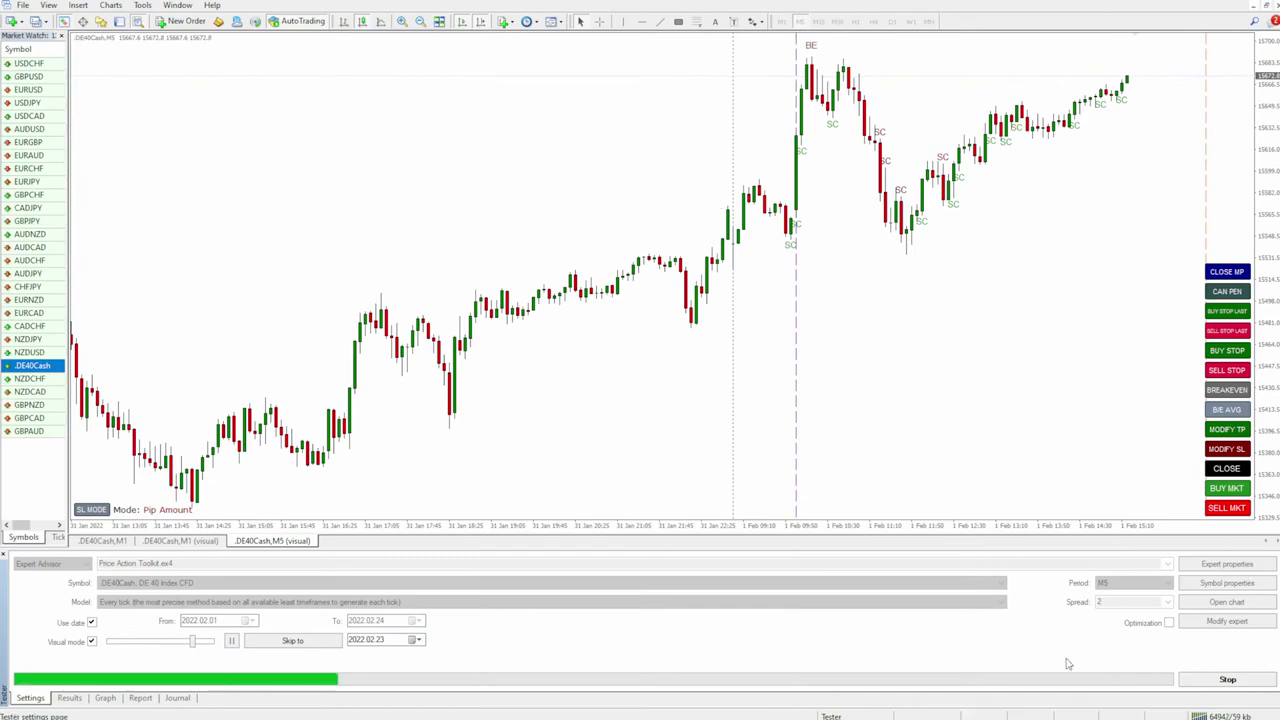
left_click_drag(192, 640, 211, 640)
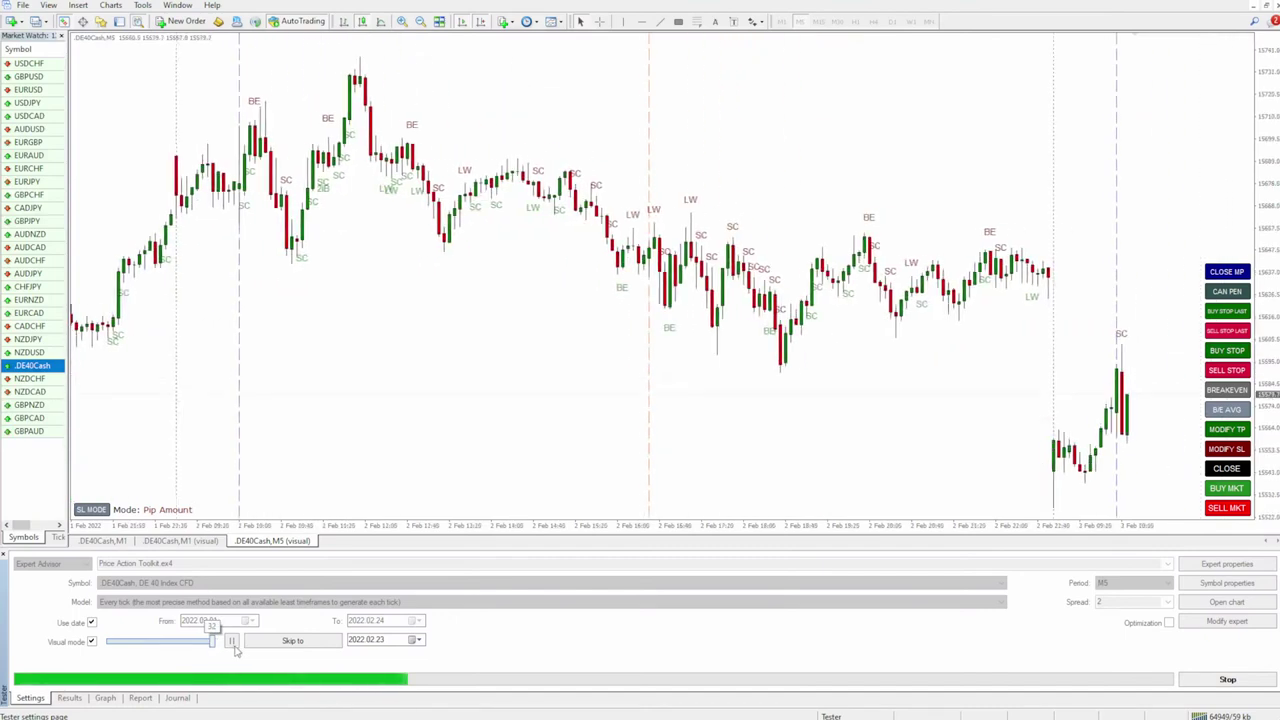
left_click_drag(214, 648, 153, 648)
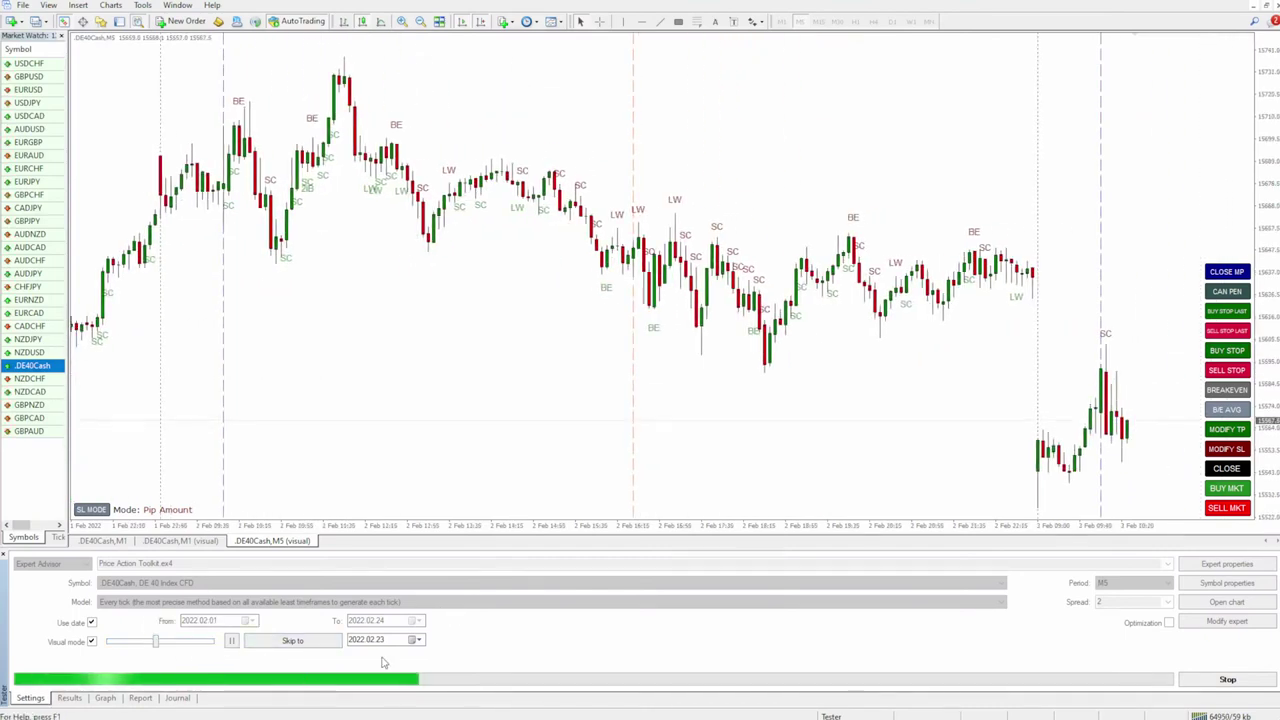
left_click(1227, 679)
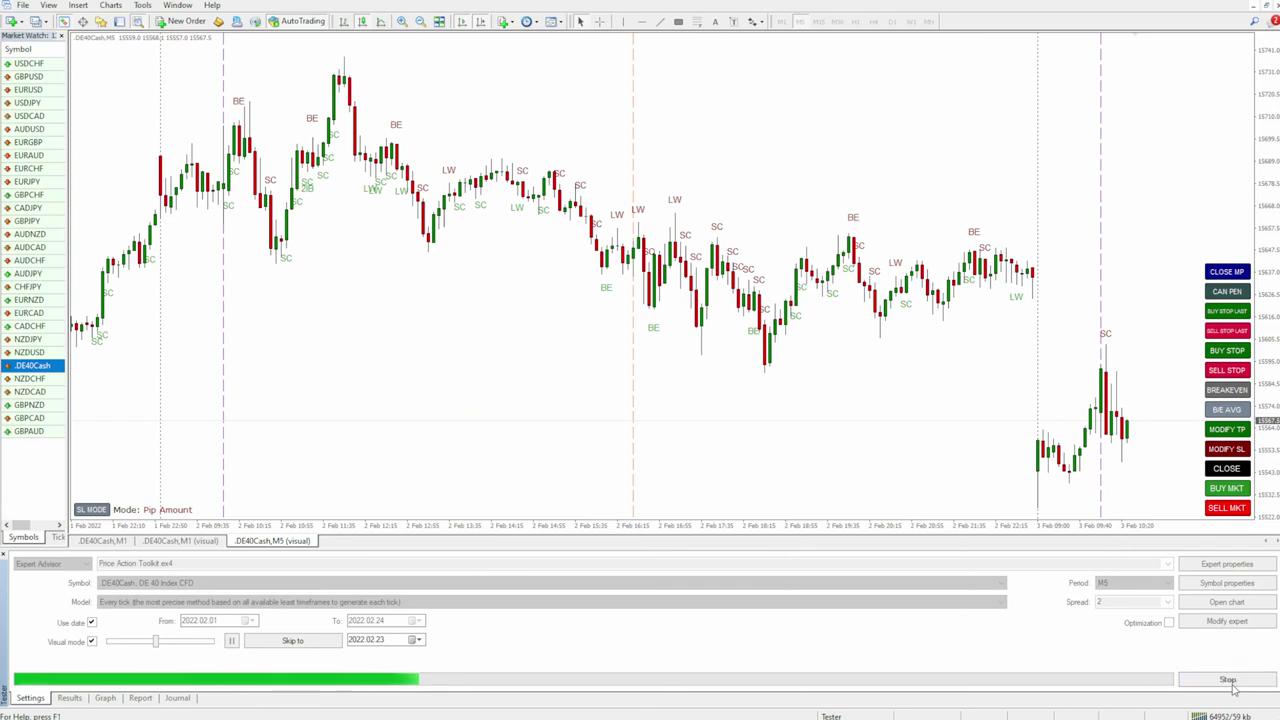
Change the test start date to 2022.02.15, restart the visual test, and speed up its playback slightly.
type("15")
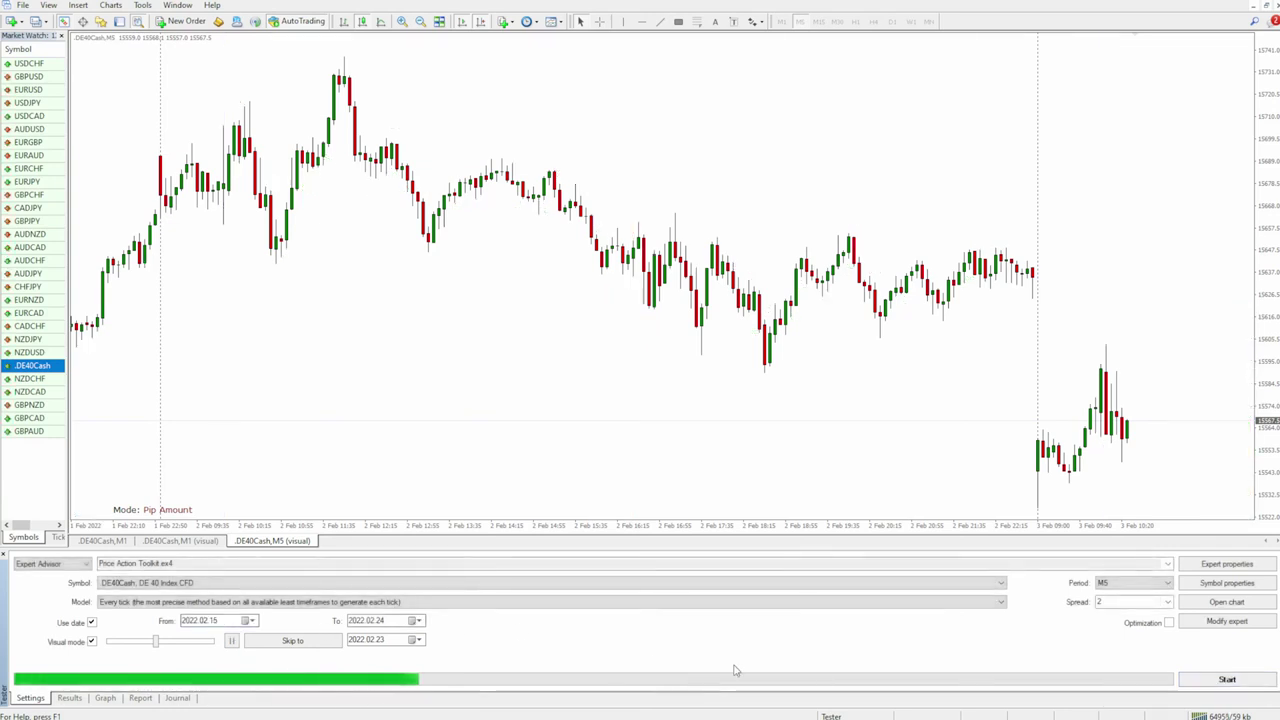
left_click(1222, 680)
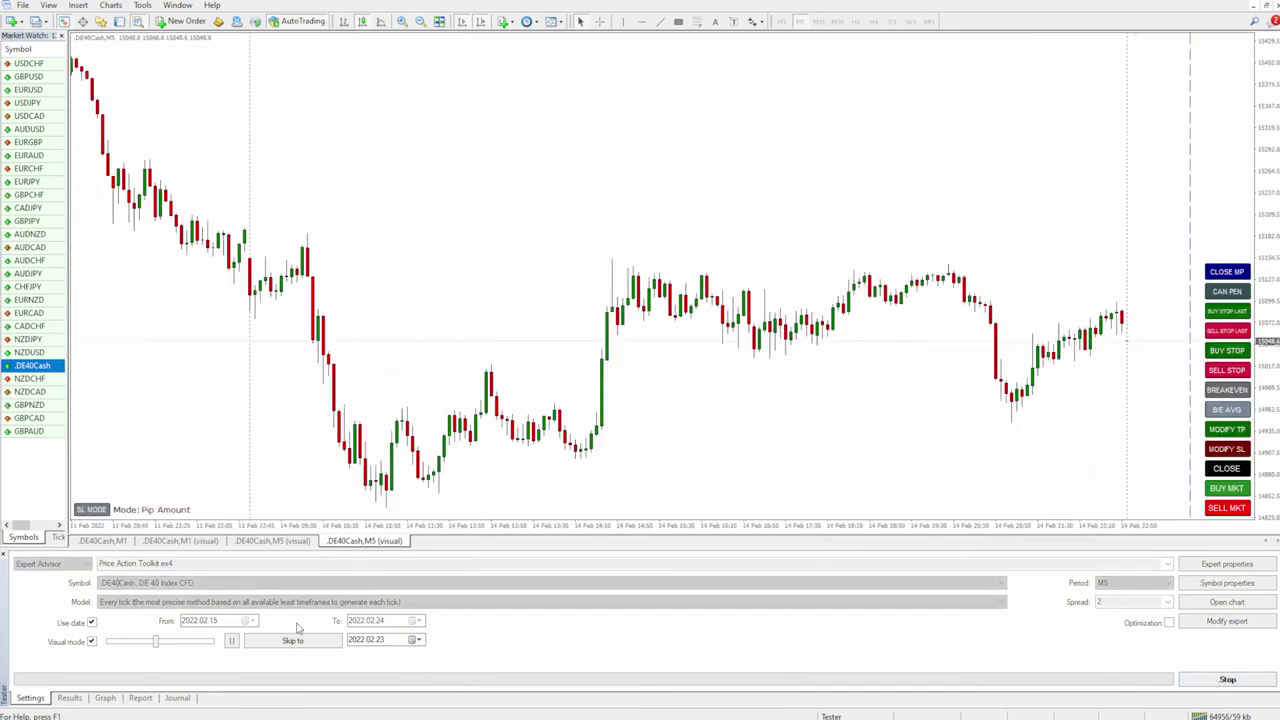
left_click_drag(155, 645, 220, 650)
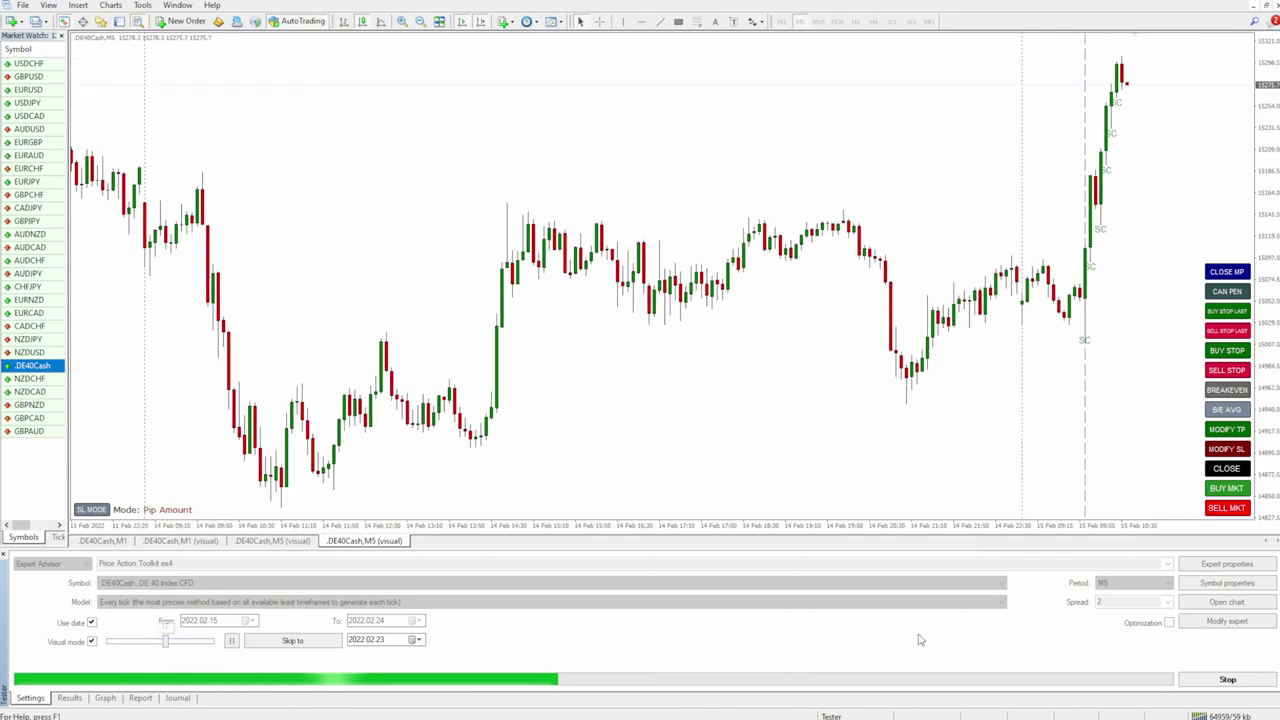
Stop the test and review the Price Action Toolkit inputs in the tester's expert properties.
left_click(1227, 679)
left_click(1227, 563)
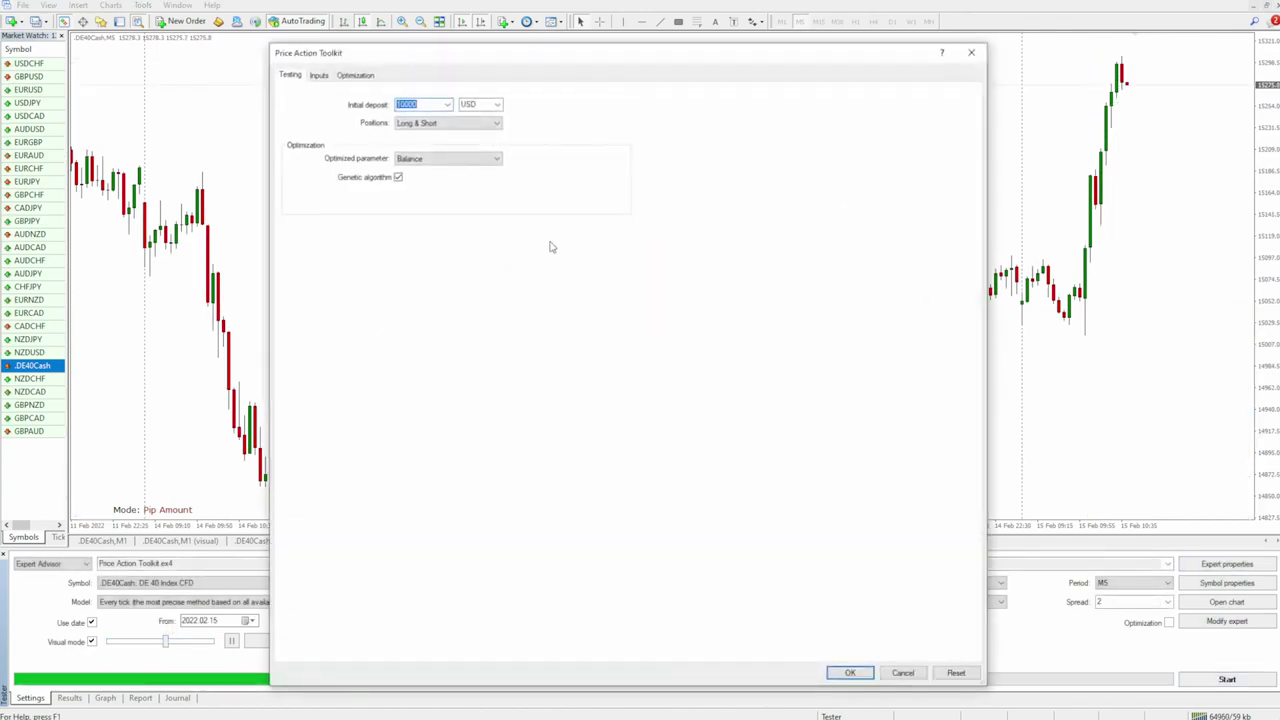
left_click(318, 75)
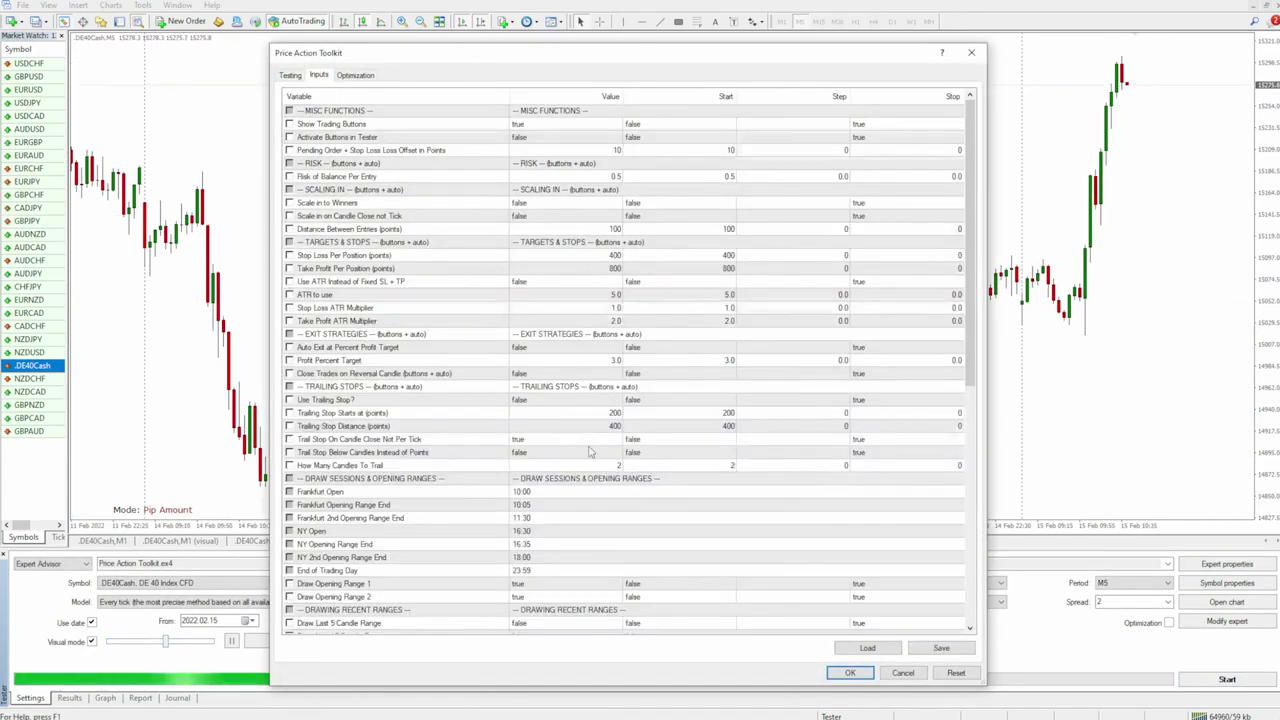
scroll(590, 437, "down", 5)
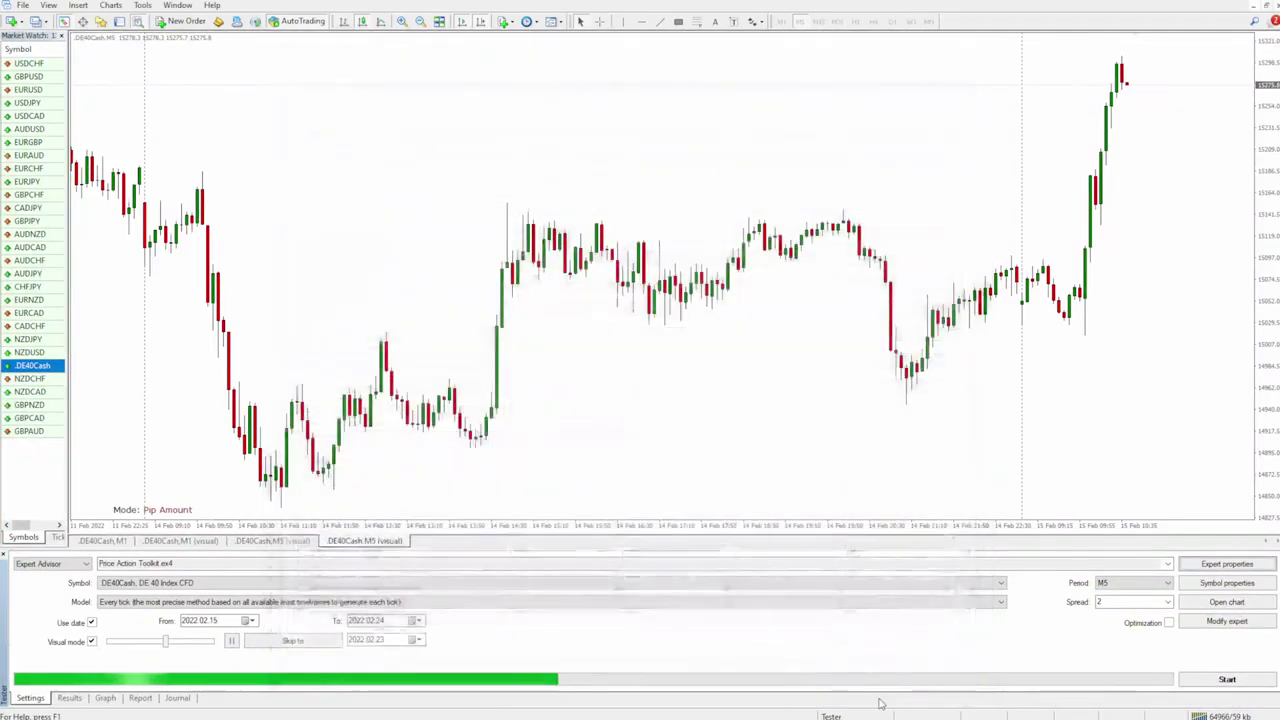
left_click(848, 673)
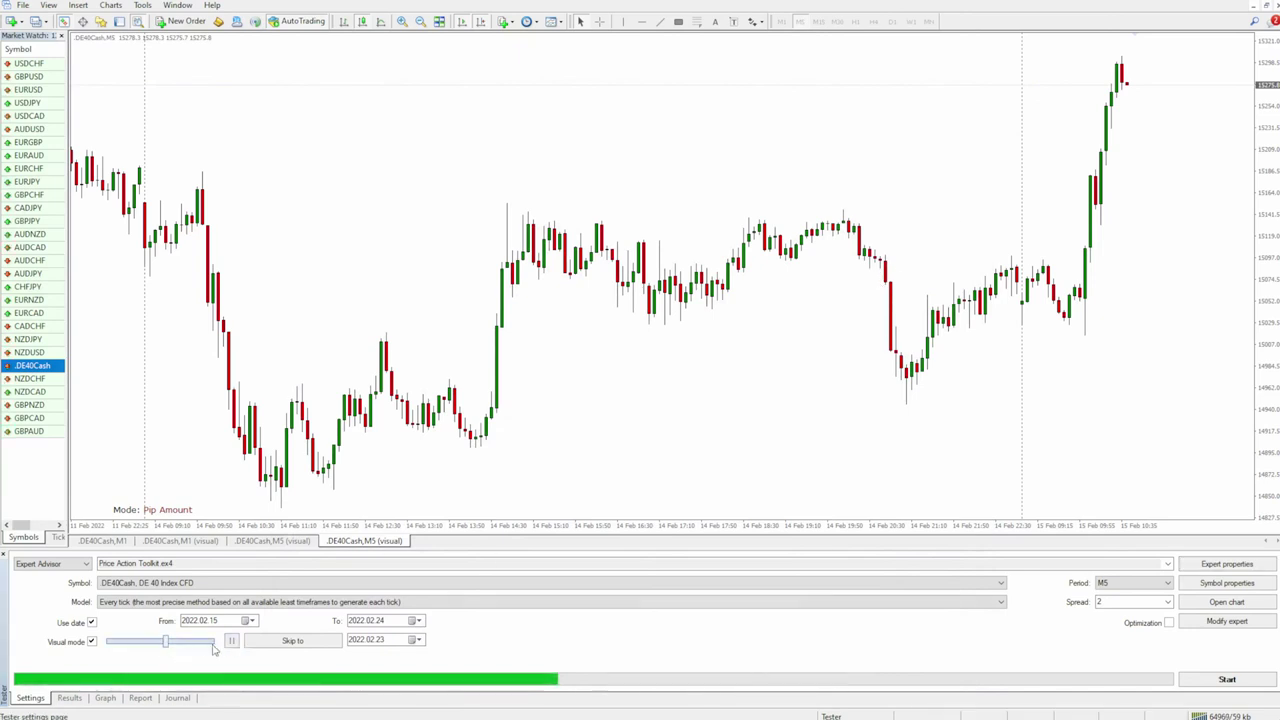
Set the playback speed to the maximum and start the M5 visual test again.
left_click_drag(170, 644, 211, 644)
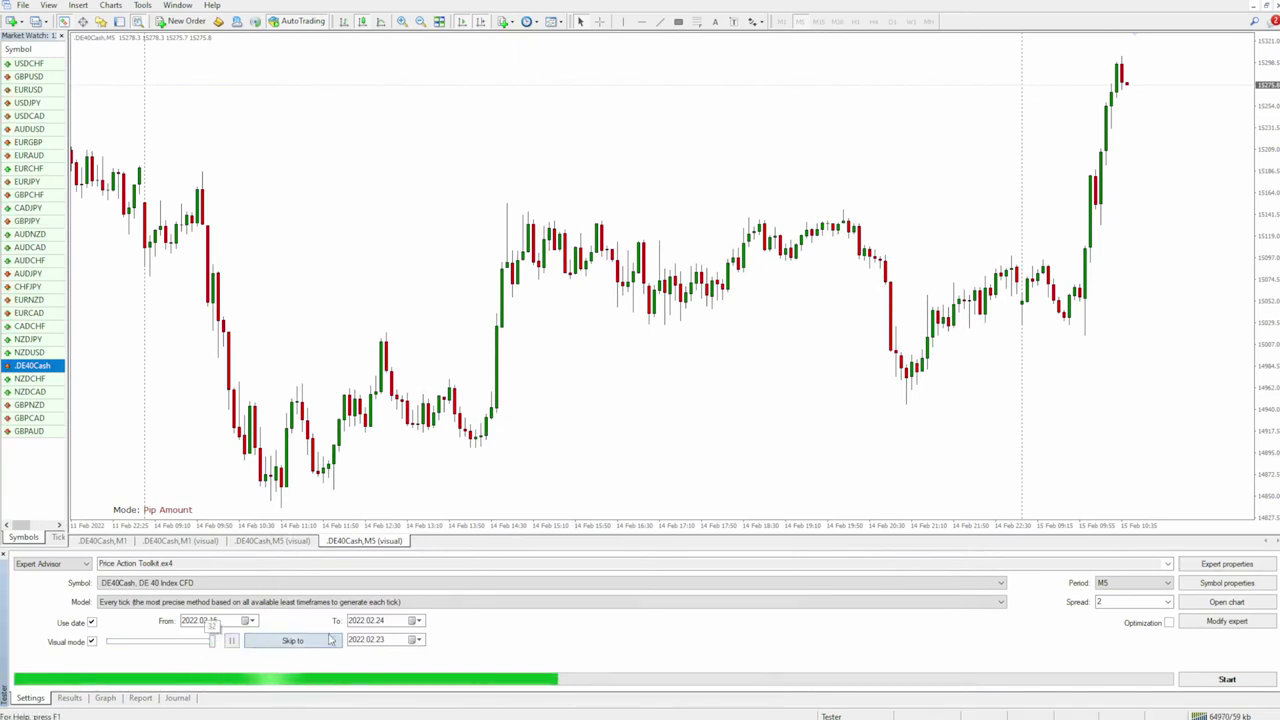
left_click(1222, 679)
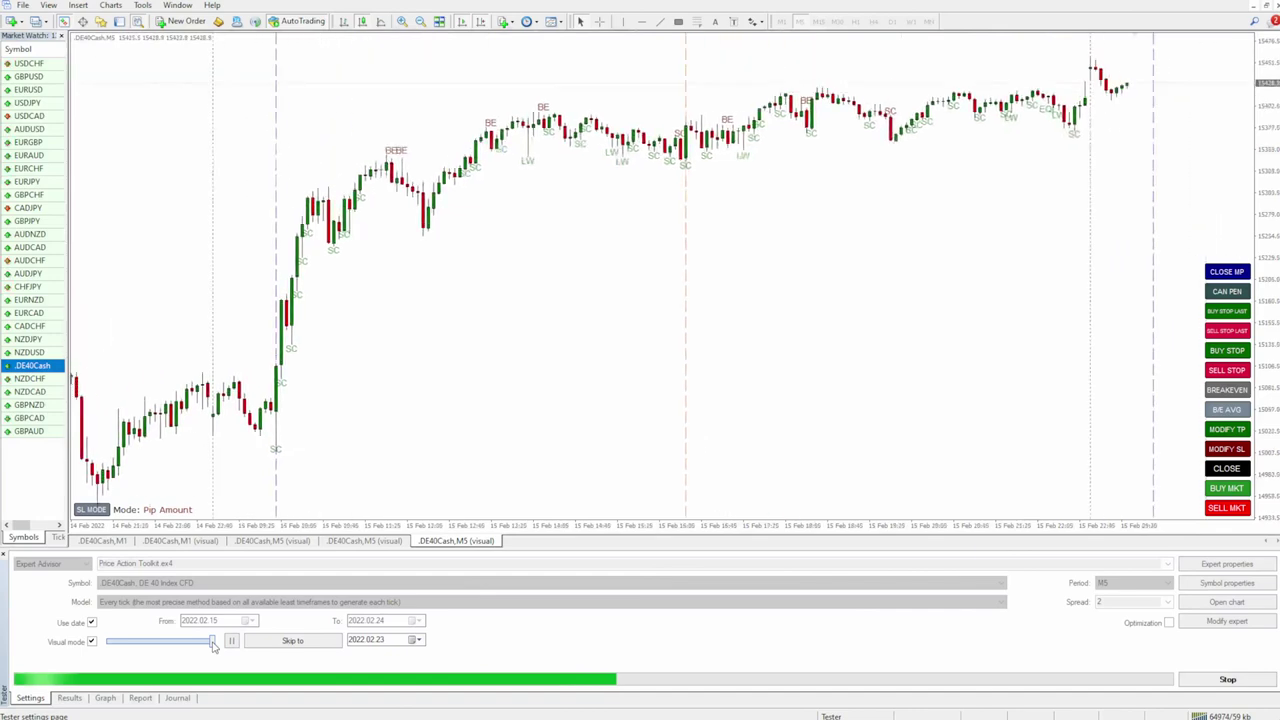
Restart the M5 visual test with a start date of 2022.02.20, play it at maximum speed, and slow it to medium.
left_click_drag(212, 646, 200, 646)
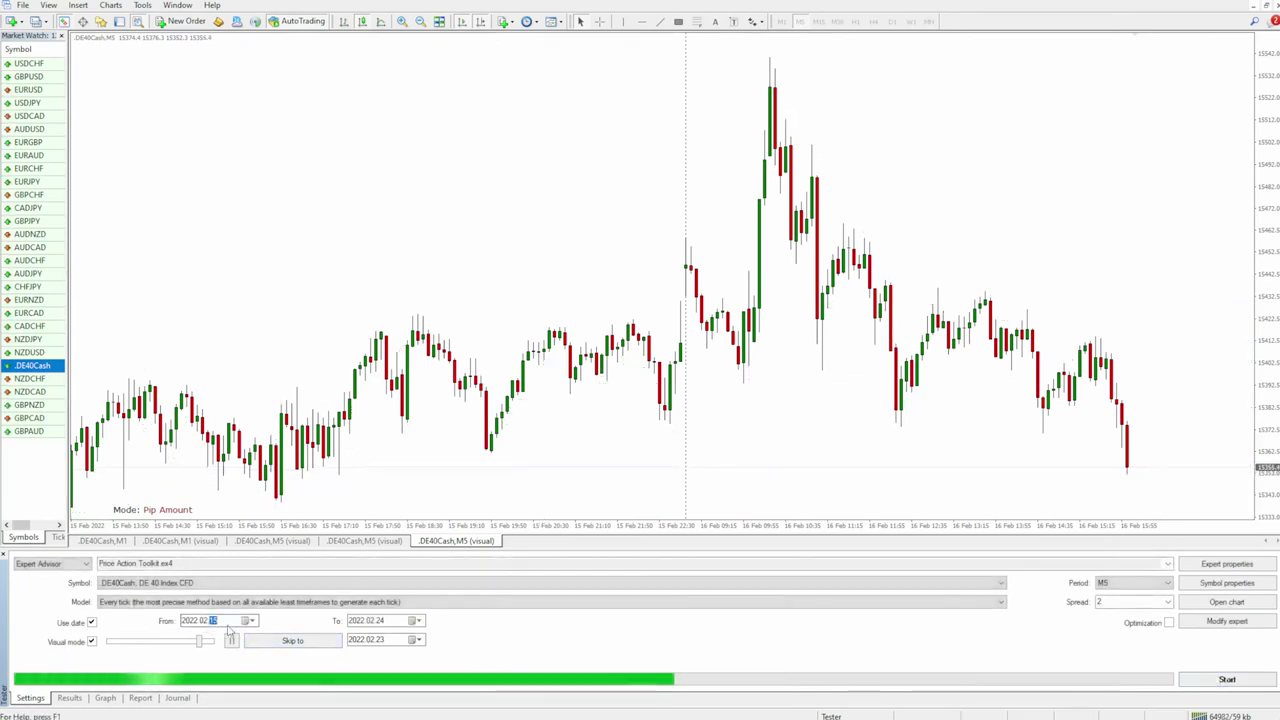
left_click(565, 648)
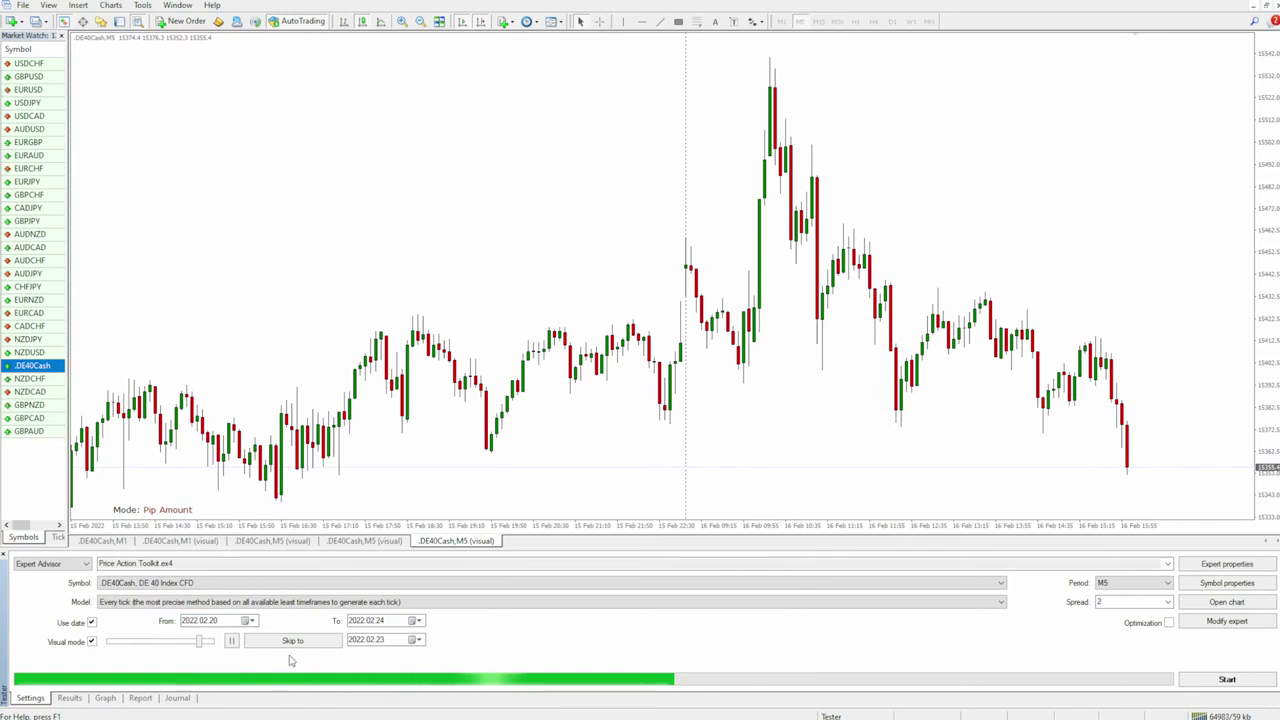
left_click(1227, 680)
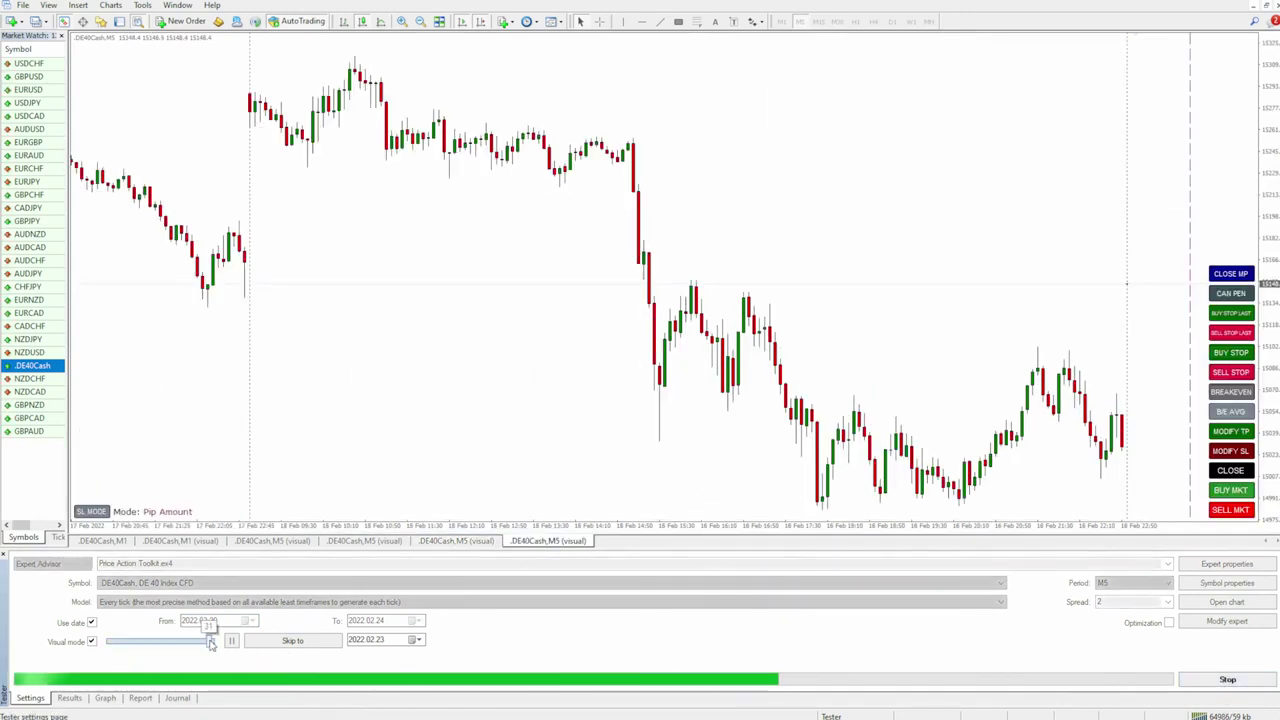
left_click_drag(203, 641, 223, 642)
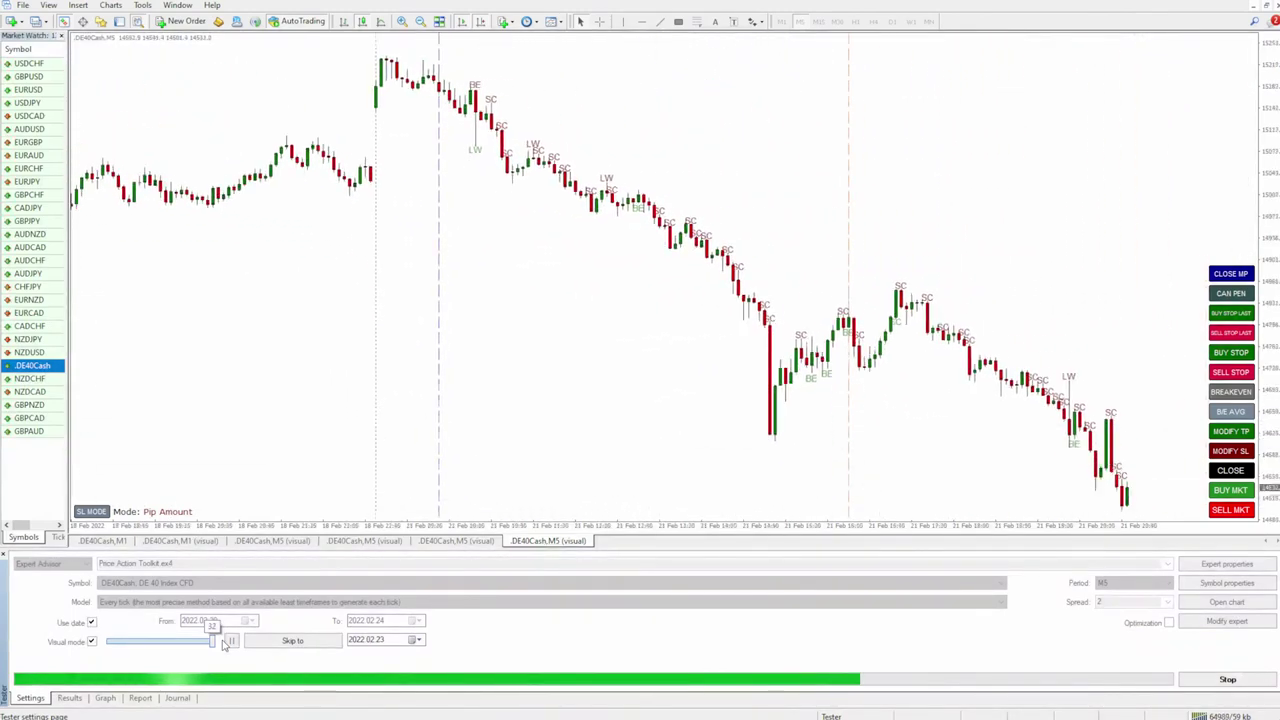
left_click_drag(225, 643, 185, 642)
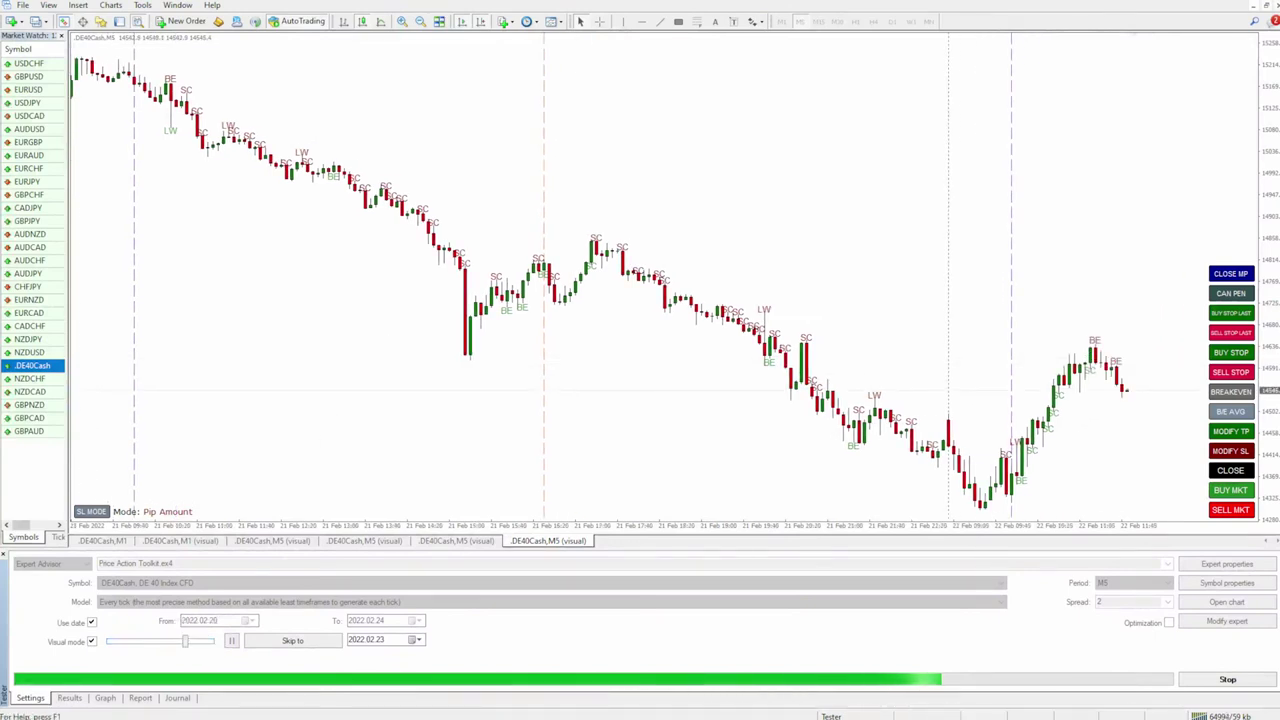
Open this terminal's data folder, switch to the other terminal showing the USDINDEX.fs chart, and open that terminal's data folder.
left_click(22, 5)
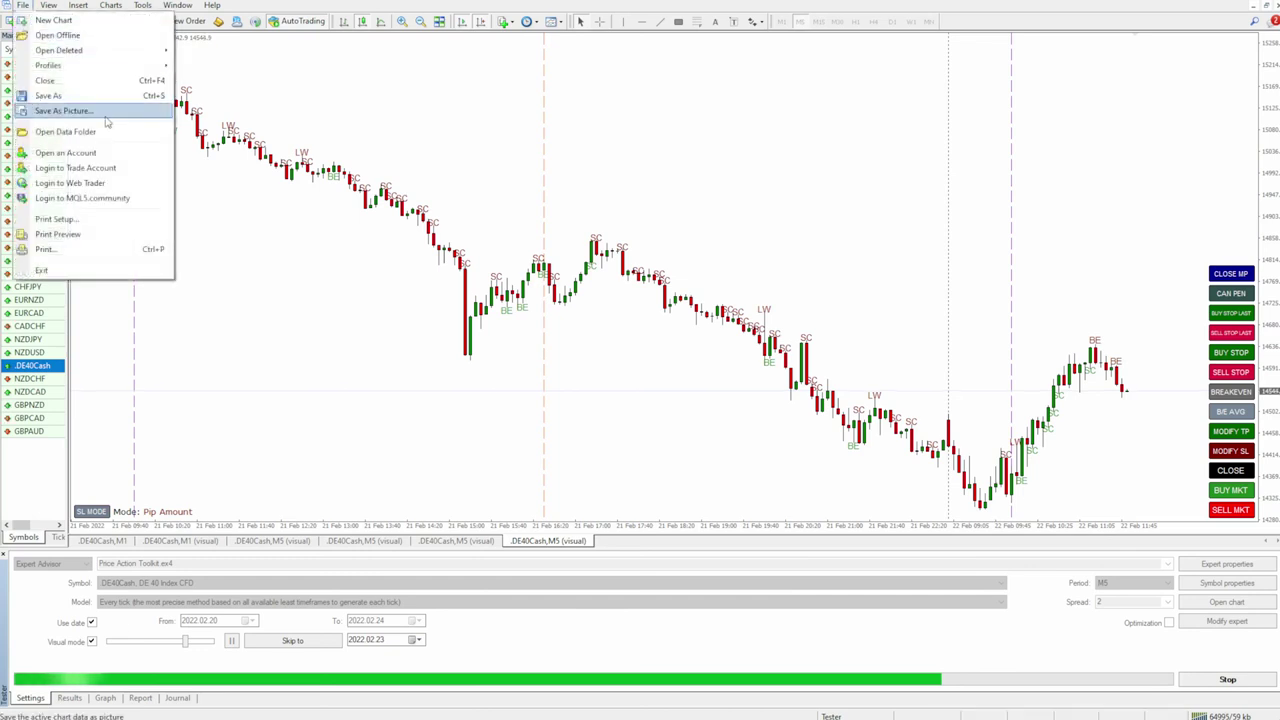
left_click(126, 127)
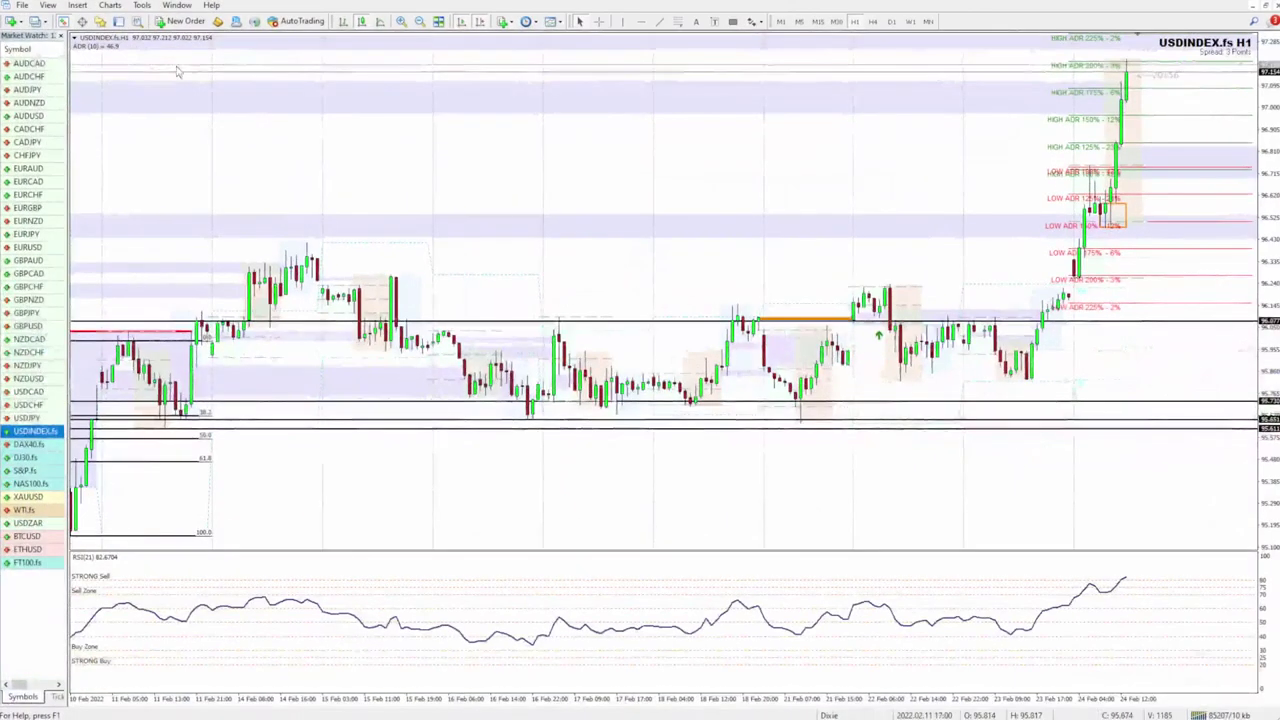
left_click(22, 5)
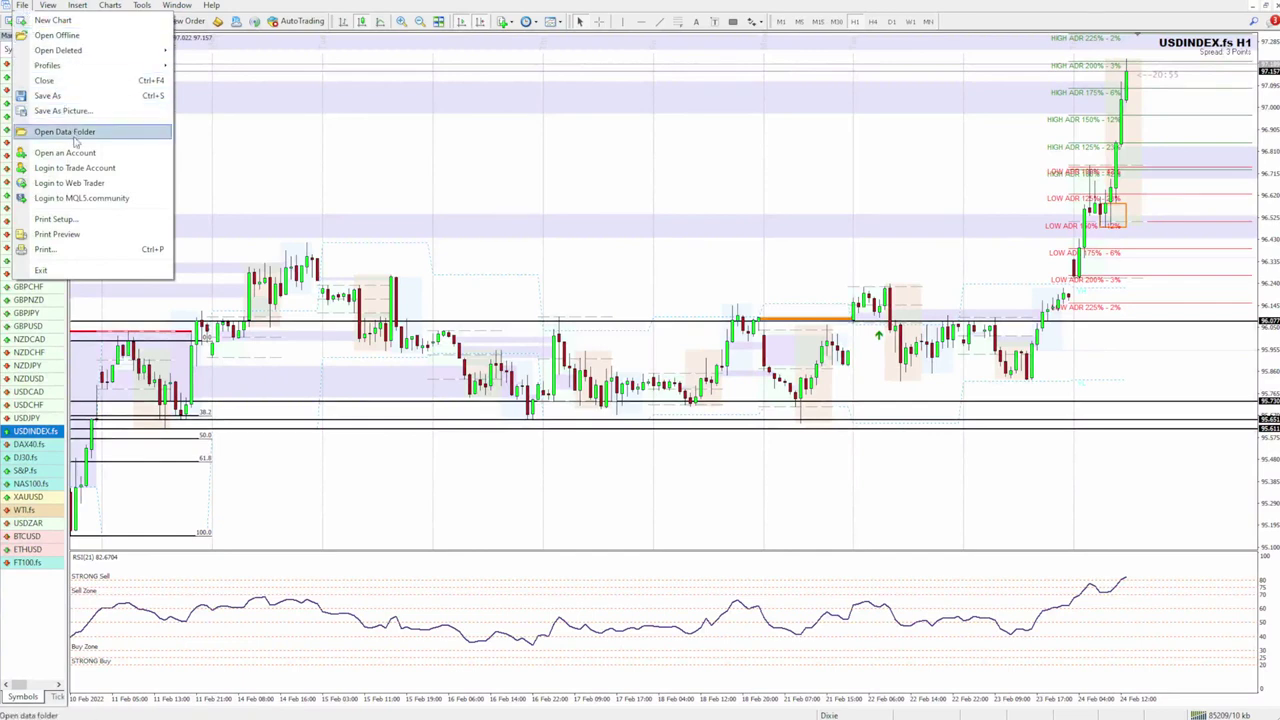
left_click(40, 130)
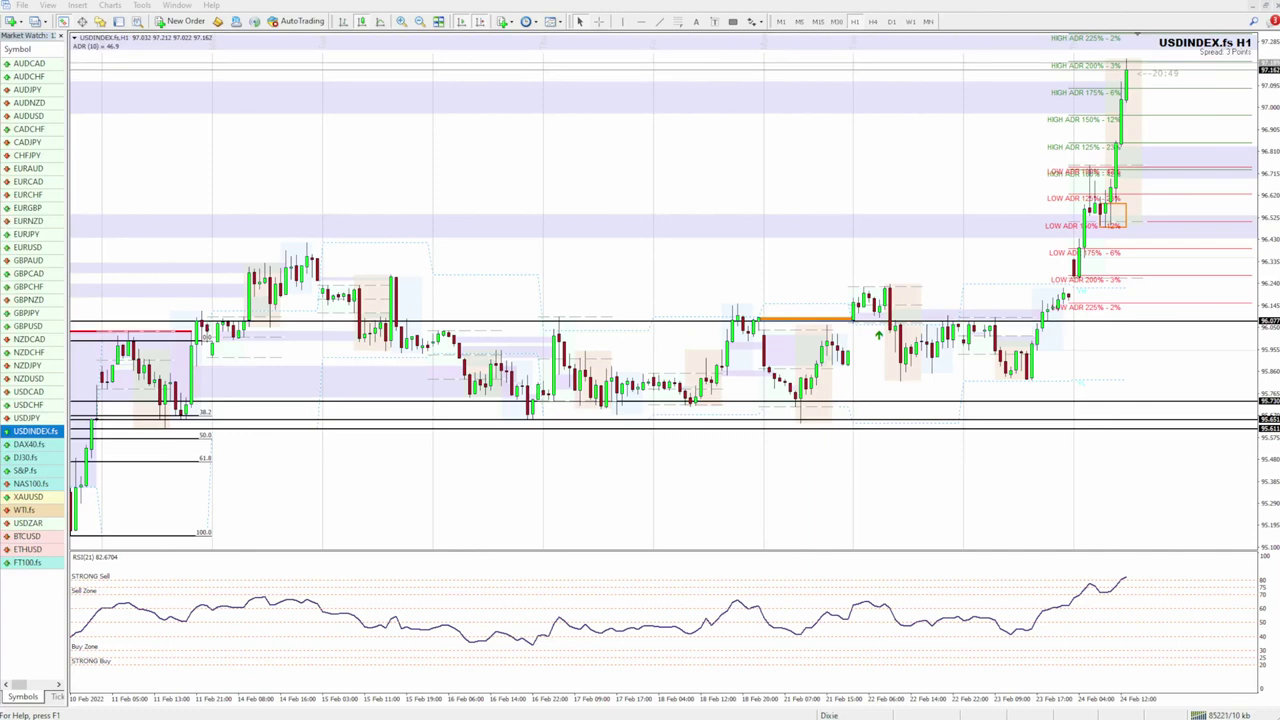
Show the Navigator, refresh its list of experts and indicators, and hide it again.
left_click(118, 21)
right_click(144, 285)
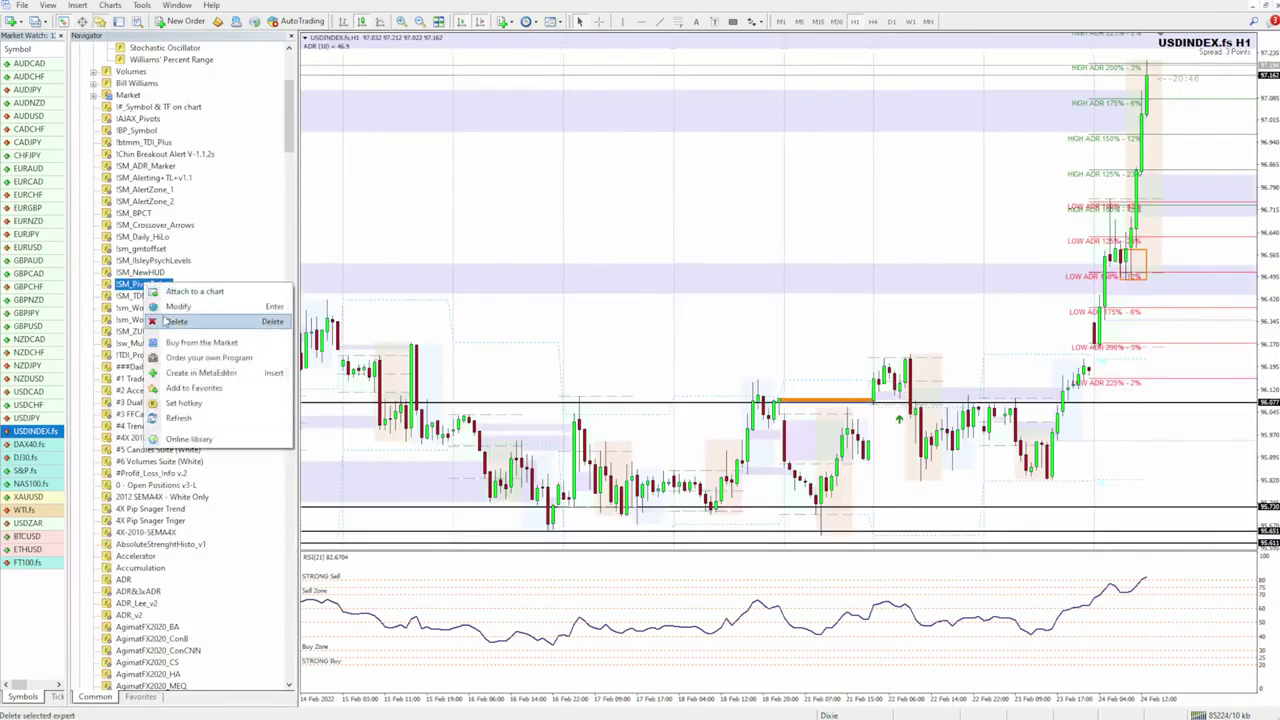
left_click(178, 418)
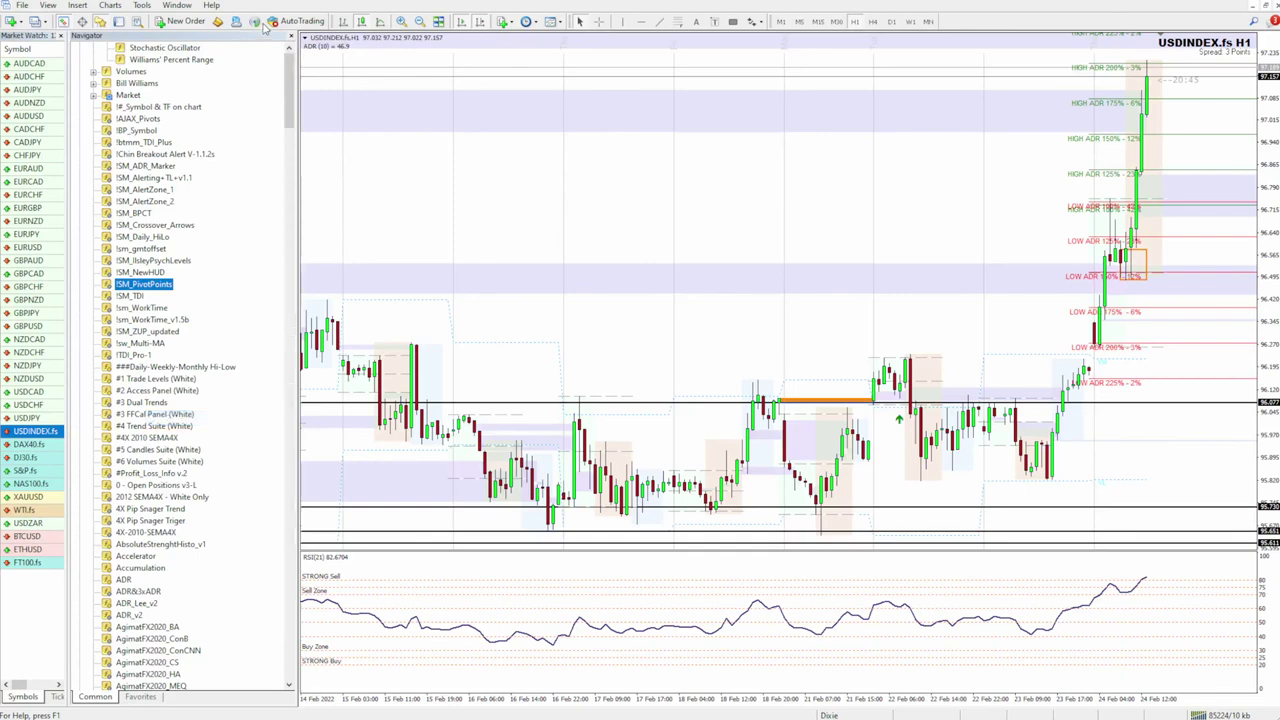
key("ctrl+n")
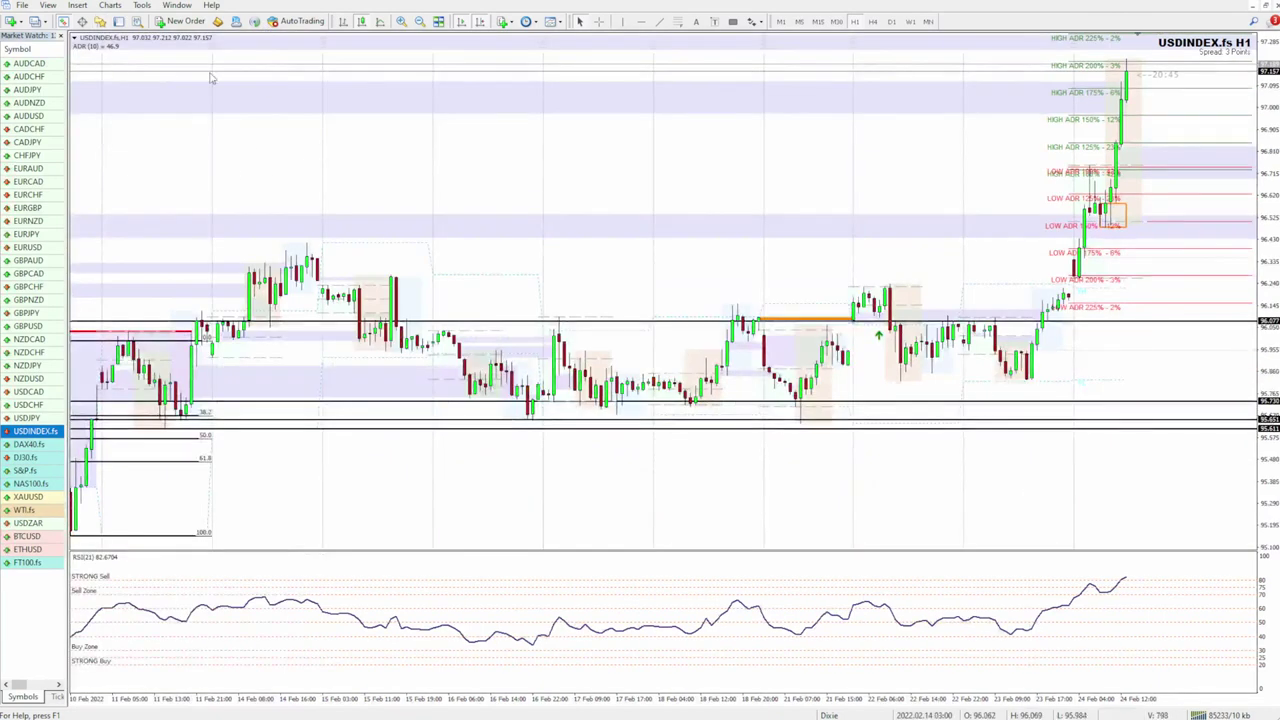
right_click(43, 444)
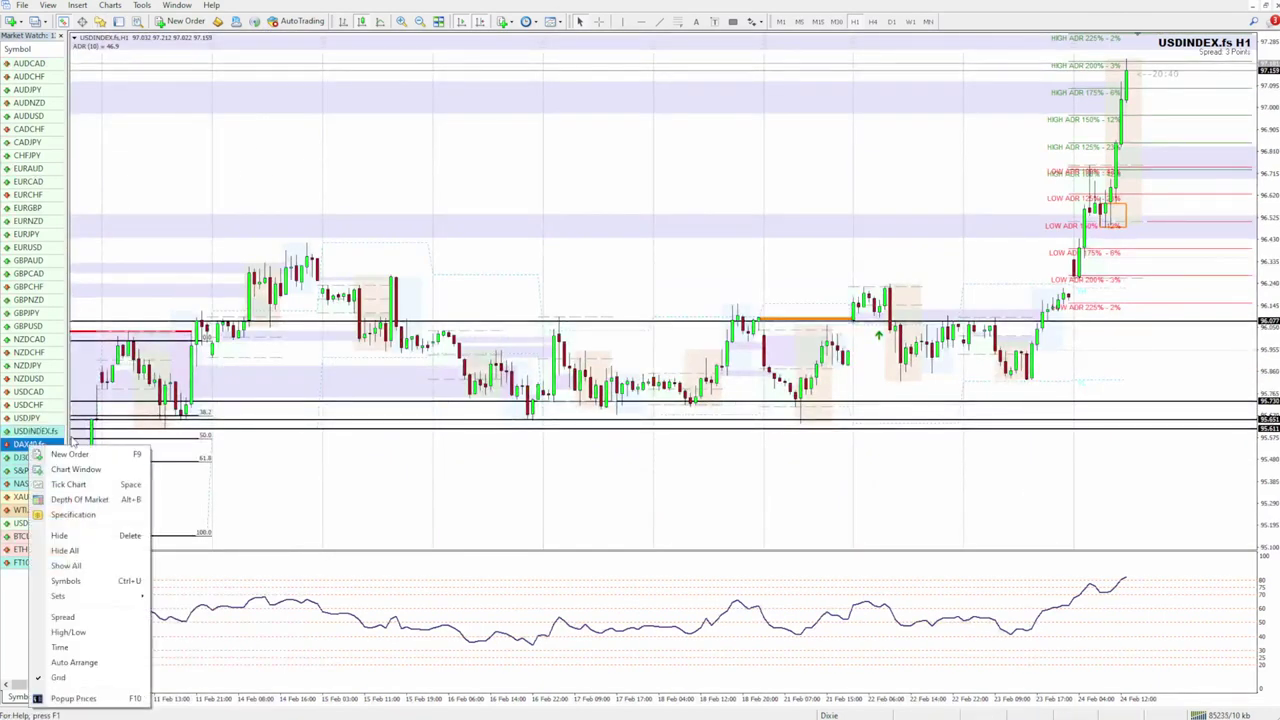
left_click(411, 228)
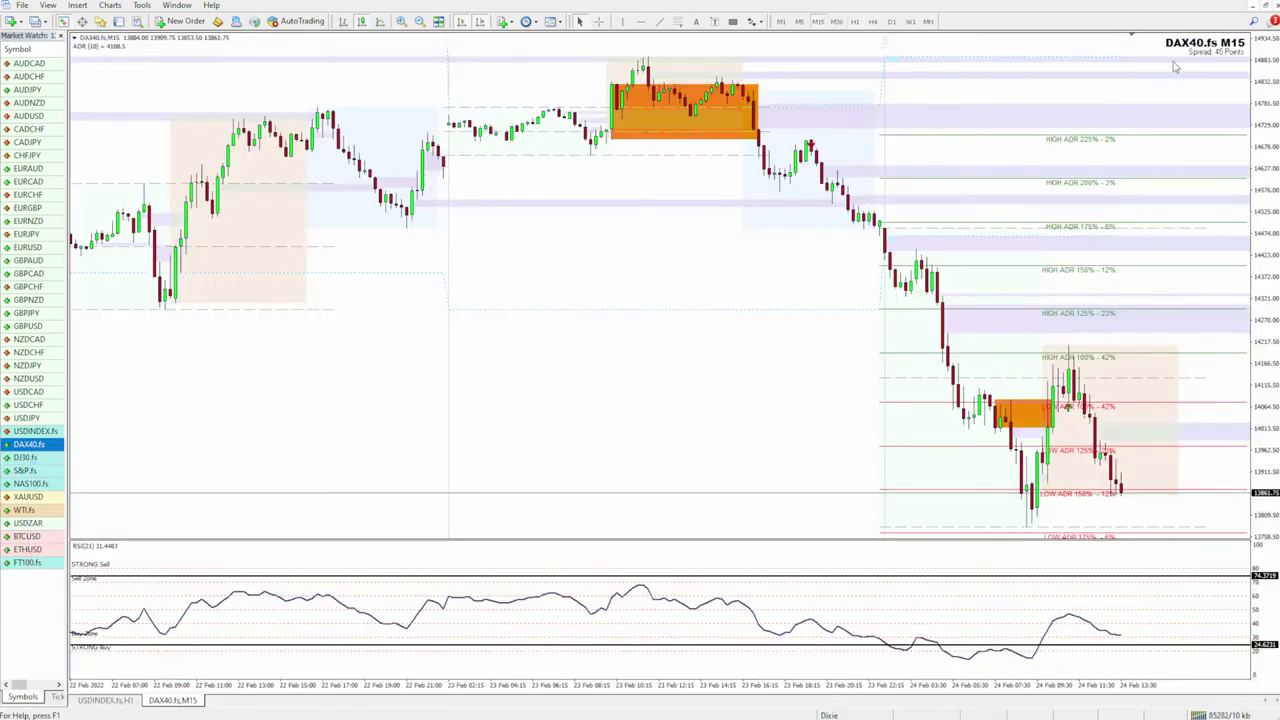
key("ctrl+F6")
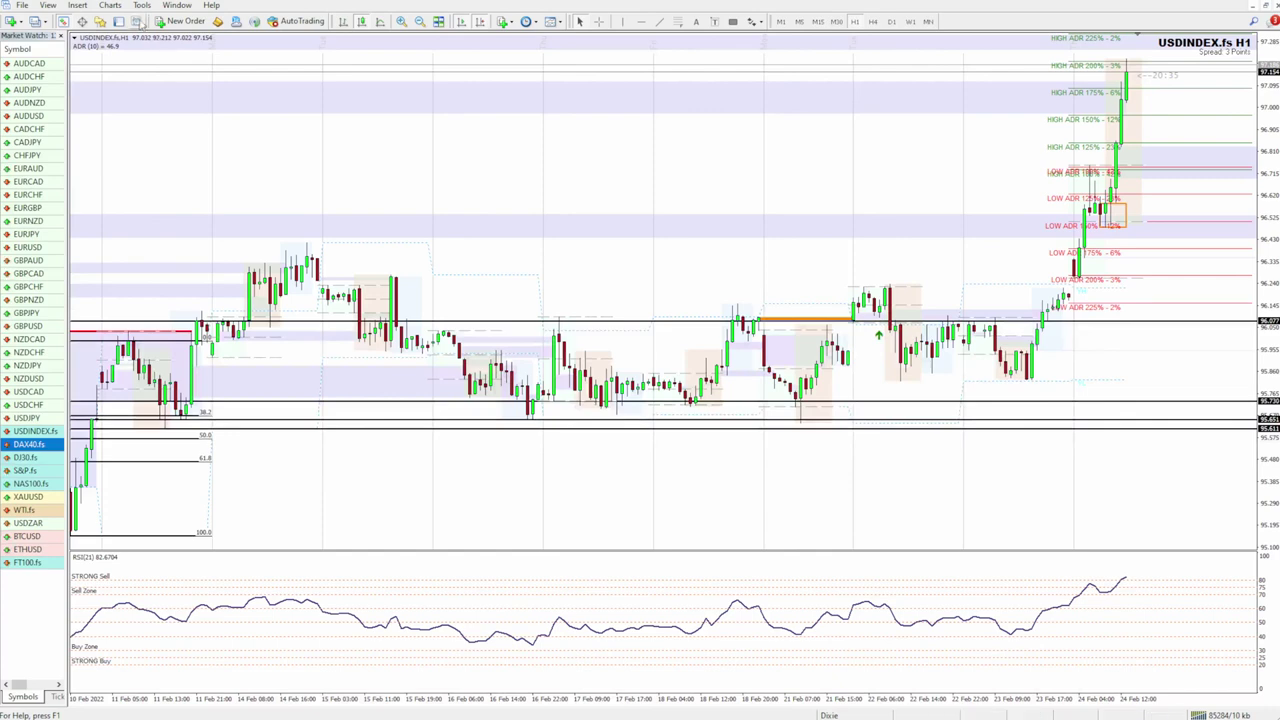
Open the Strategy Tester, select the Price Action Toolkit.ex4 expert, and set the test period to M5.
key("ctrl+r")
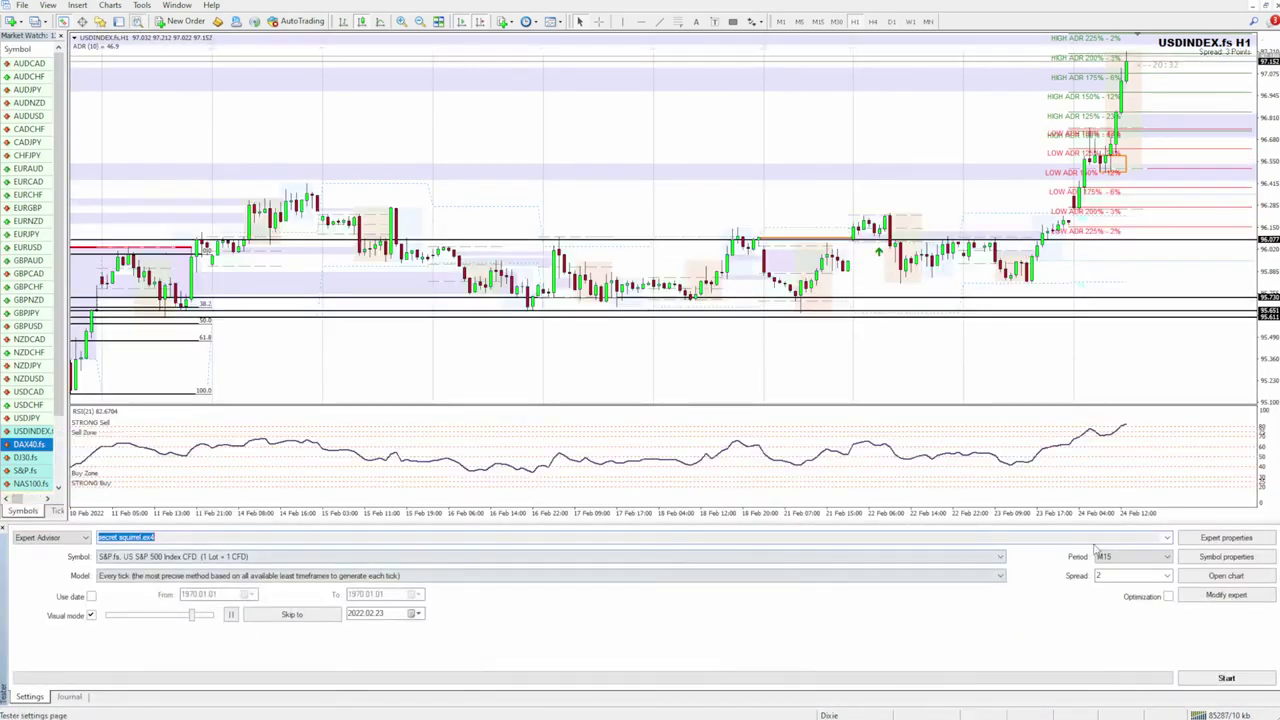
left_click(1160, 537)
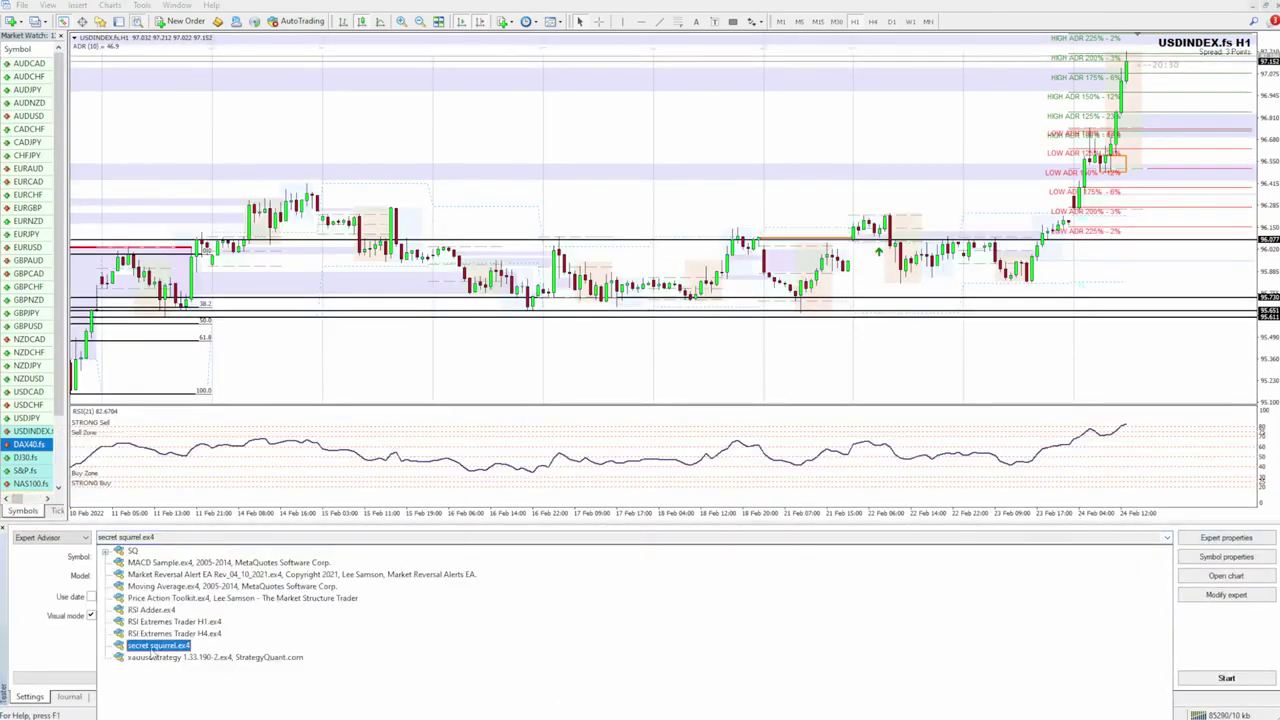
left_click(146, 600)
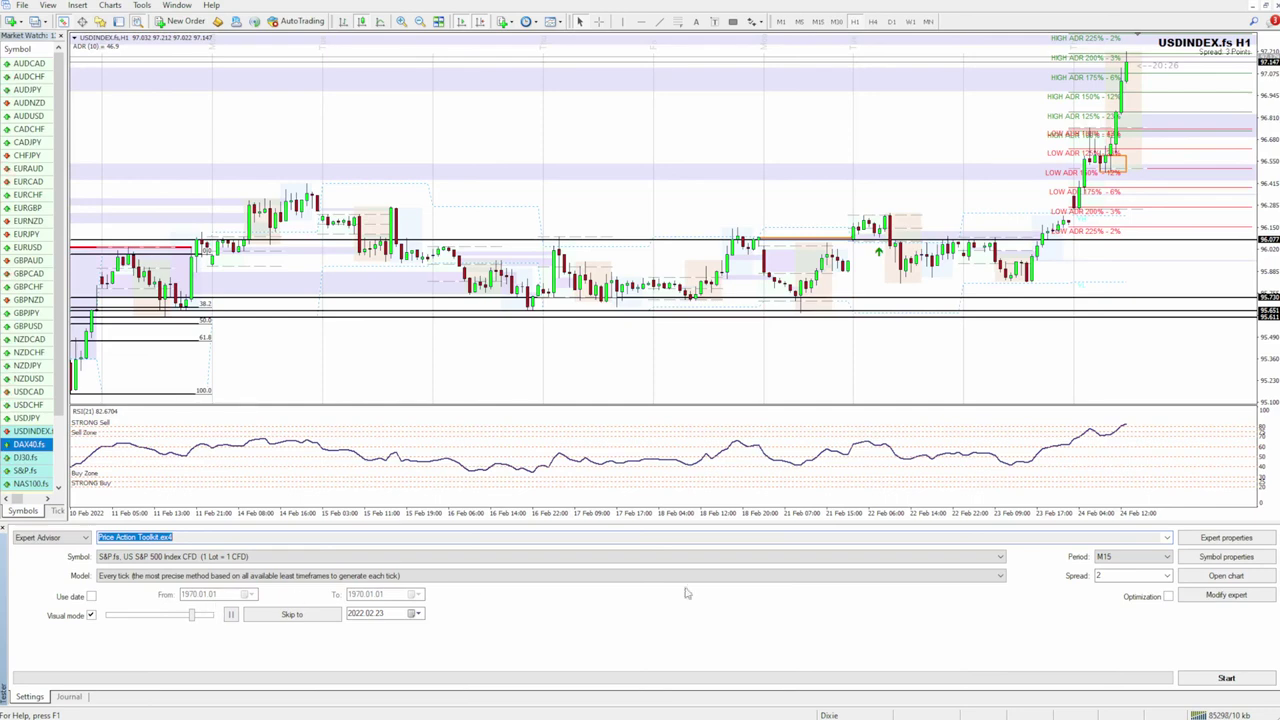
left_click(1165, 558)
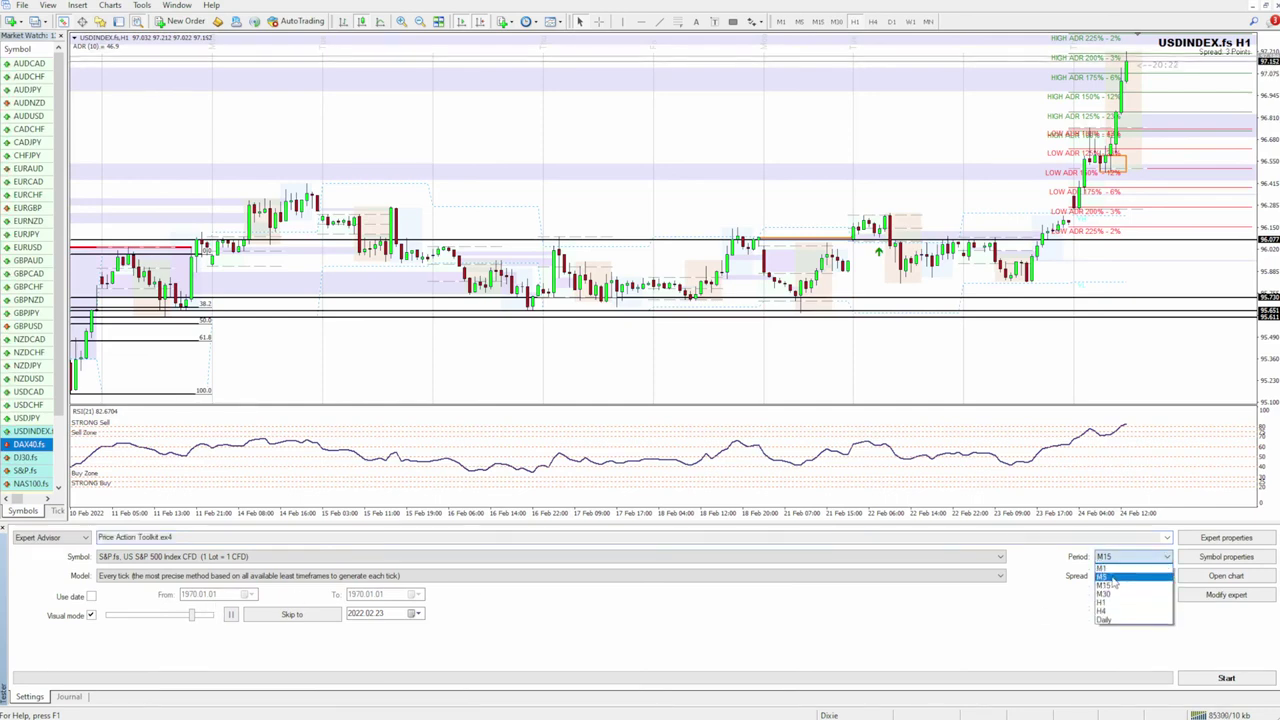
left_click(1115, 578)
Run the S&P.fs visual test without a date range, vary its playback speed, and stop the test.
left_click(1233, 682)
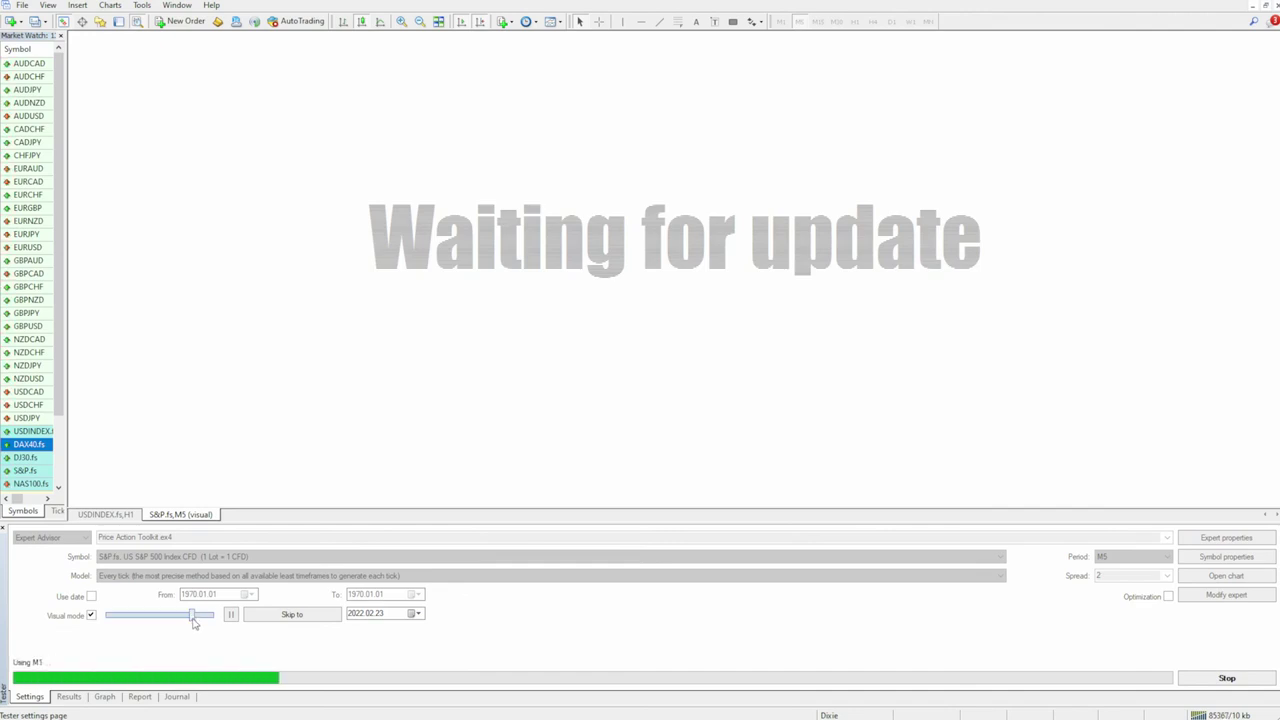
left_click_drag(195, 622, 229, 622)
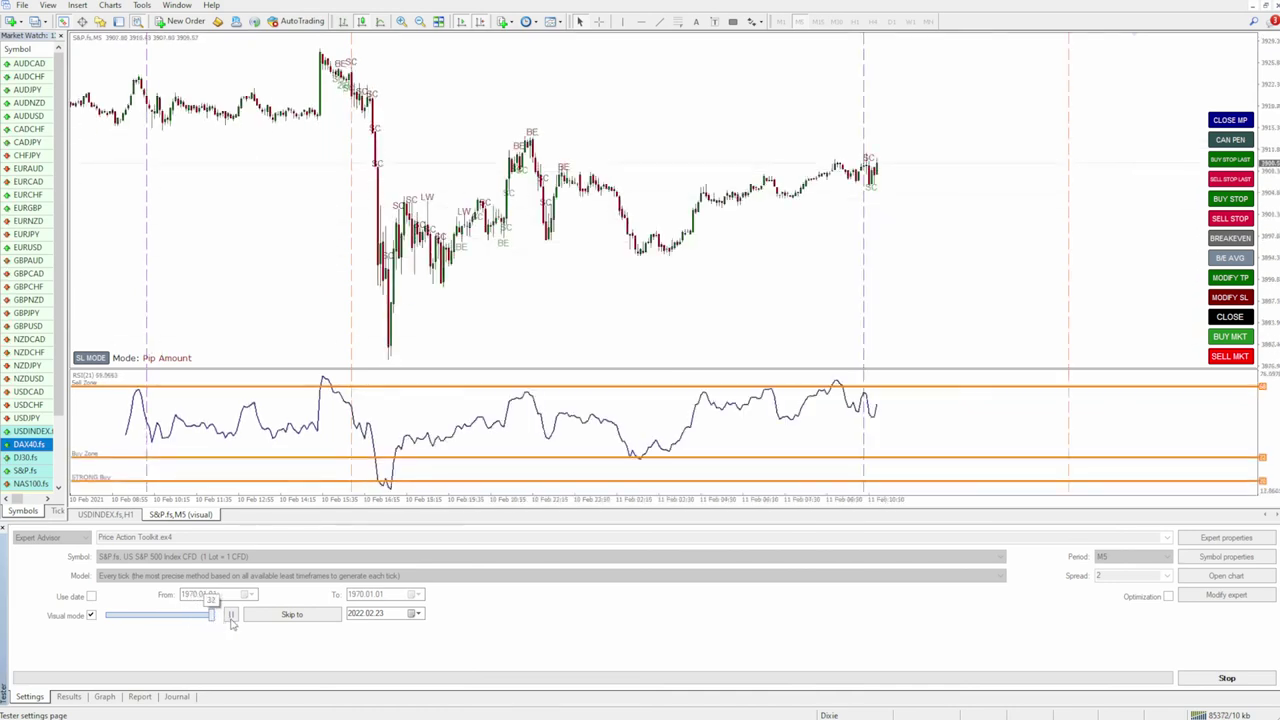
left_click(206, 614)
left_click(1225, 678)
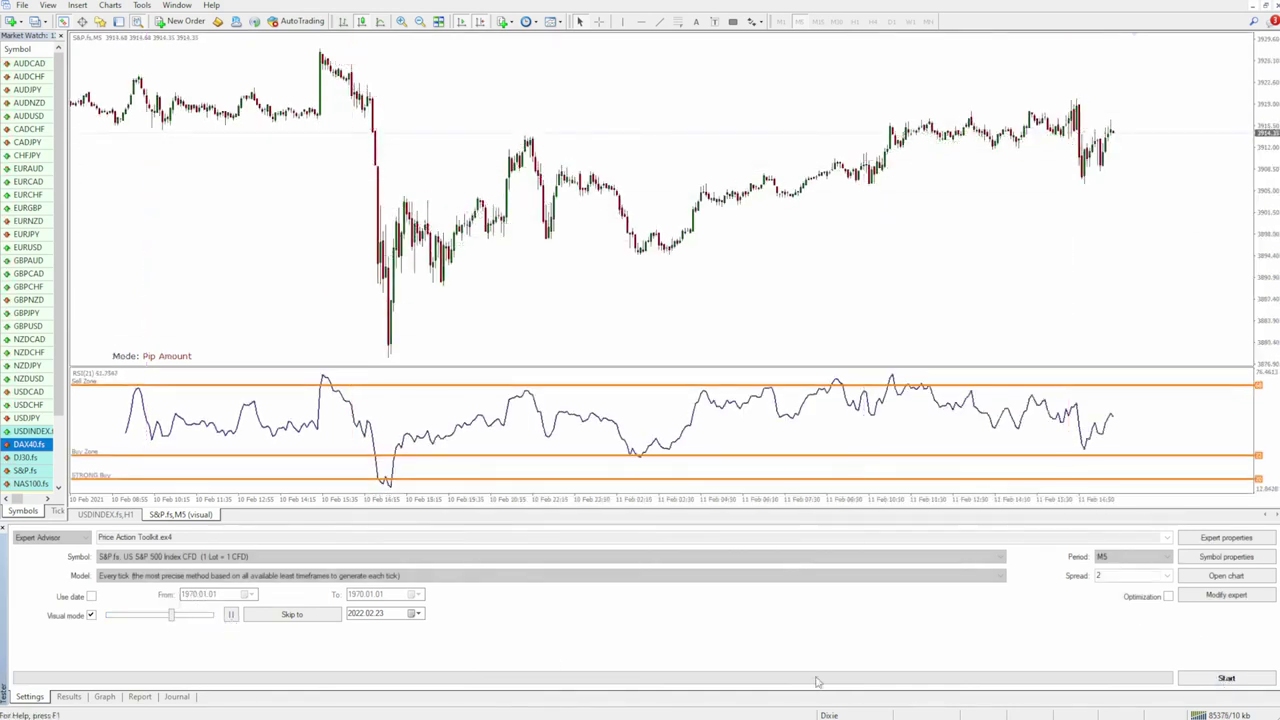
Limit the S&P.fs test to 2022.02.21 through 2022.02.24, start it at maximum playback speed, and slow it down at the opening range.
left_click(252, 594)
left_click(255, 699)
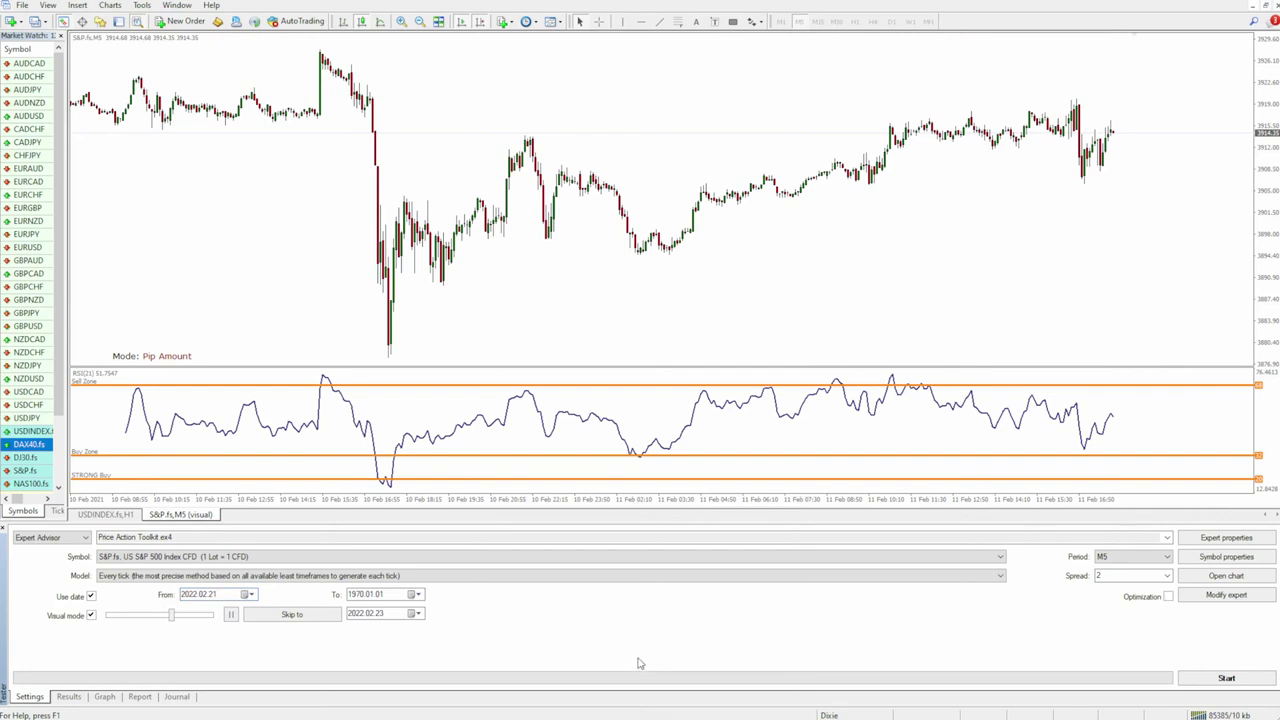
left_click(418, 594)
left_click(423, 699)
left_click(1236, 680)
left_click(203, 617)
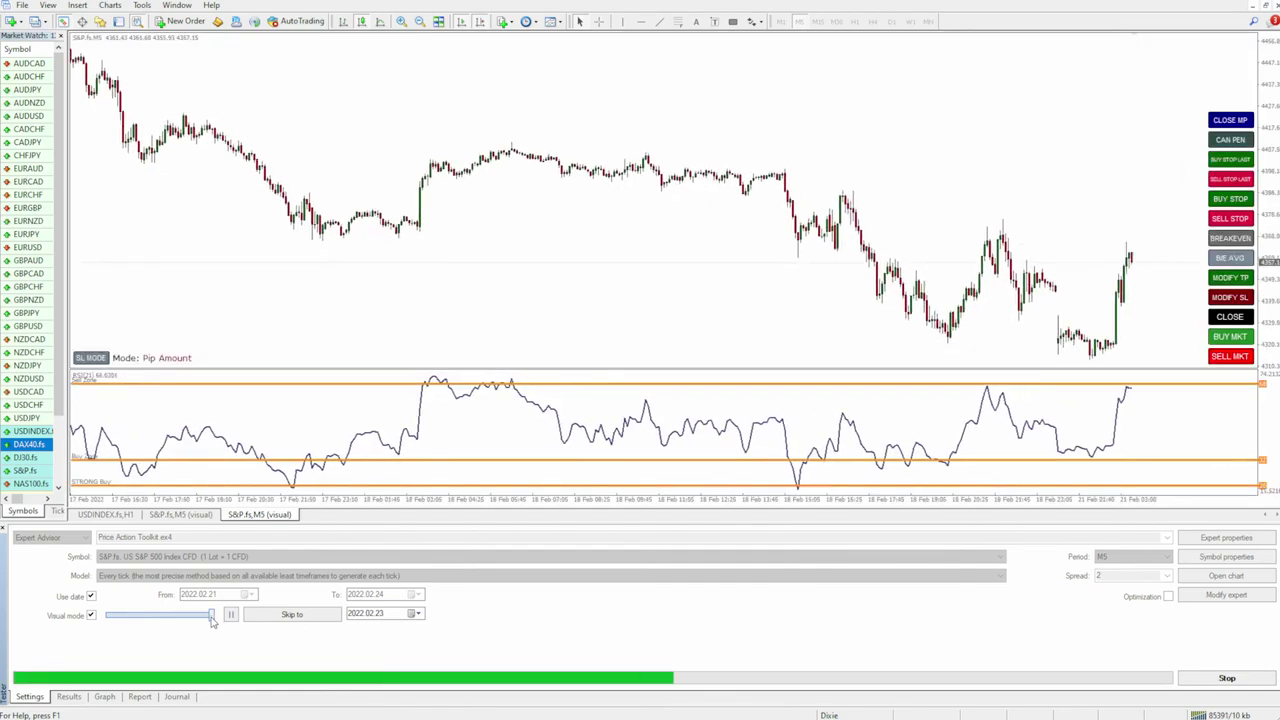
left_click_drag(211, 620, 152, 618)
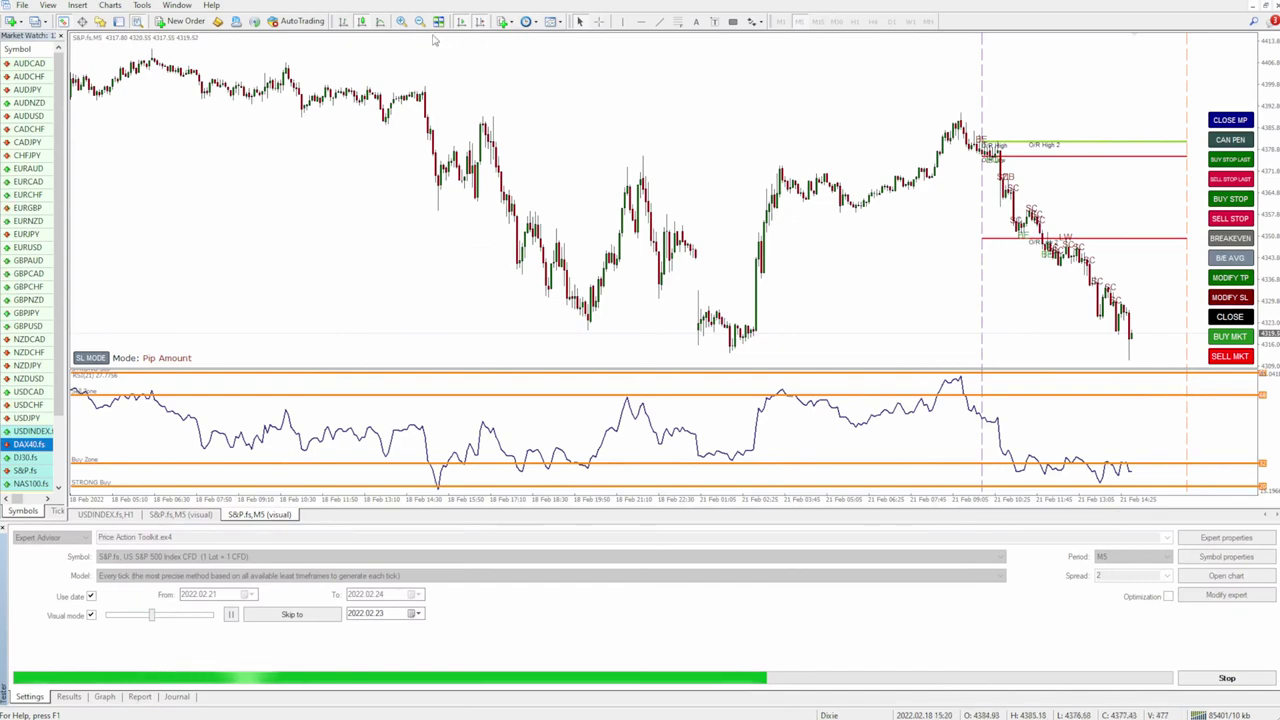
Circle the O/R High, O/R Low, O/R High 2 and O/R Low 2 labels, and draw a vertical line after the morning open.
left_click(399, 23)
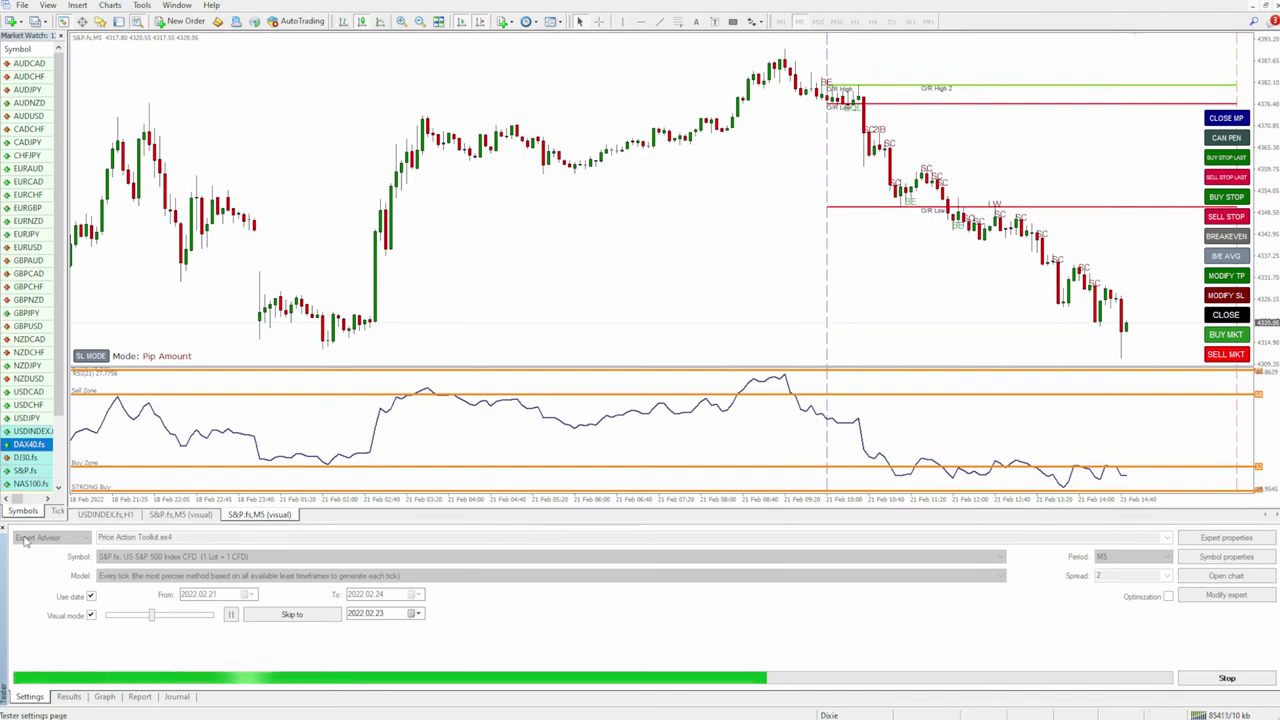
left_click(401, 21)
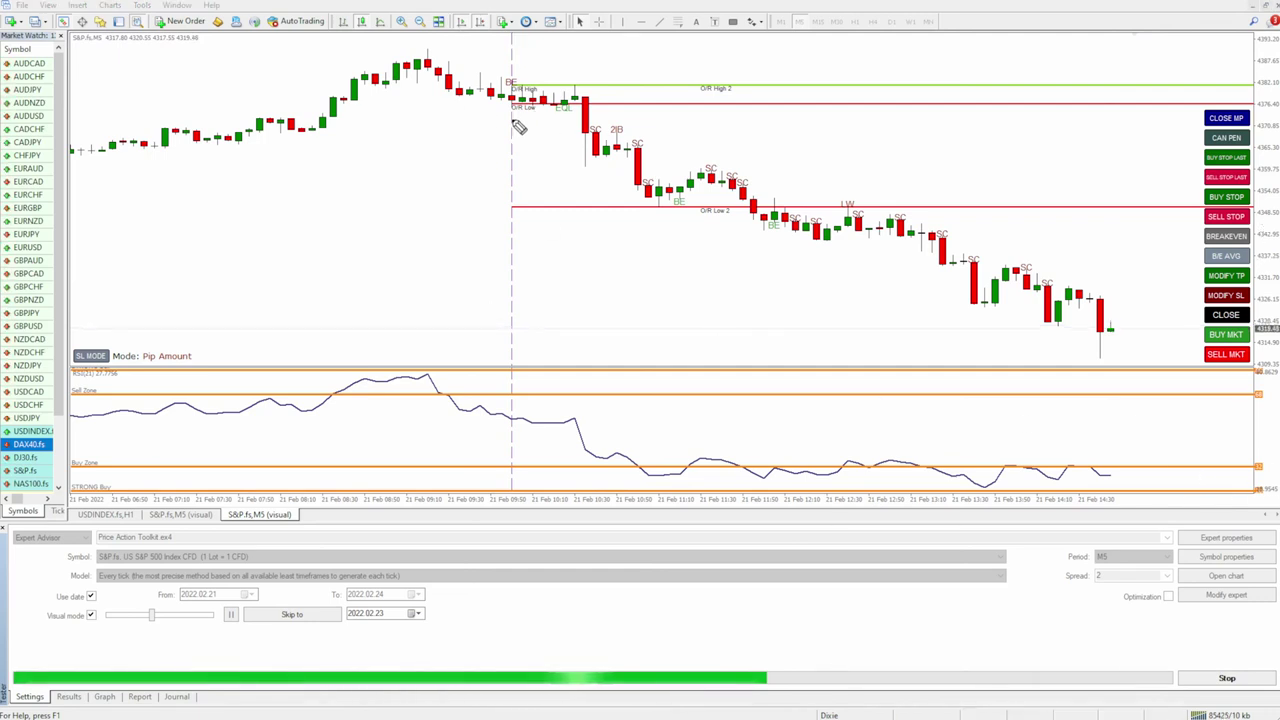
left_click(522, 104)
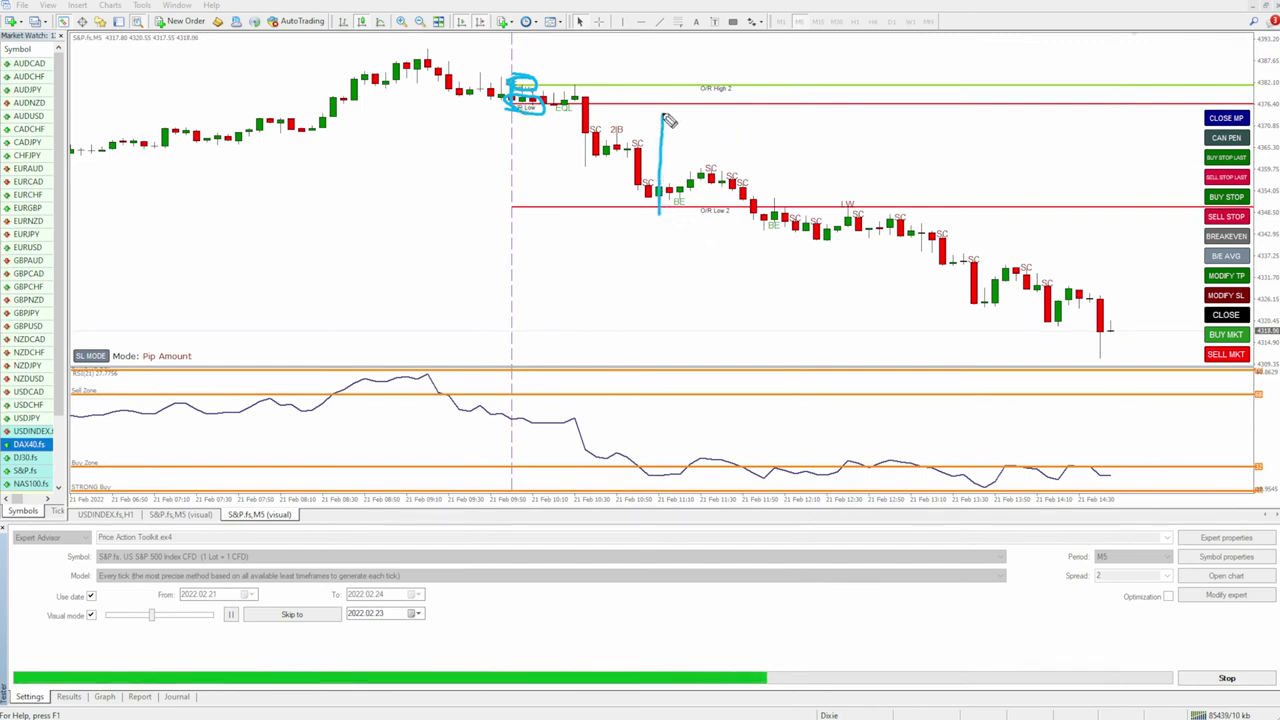
mouse_move(733, 83)
left_mouse_down()
mouse_move(698, 80)
mouse_move(735, 84)
left_mouse_up()
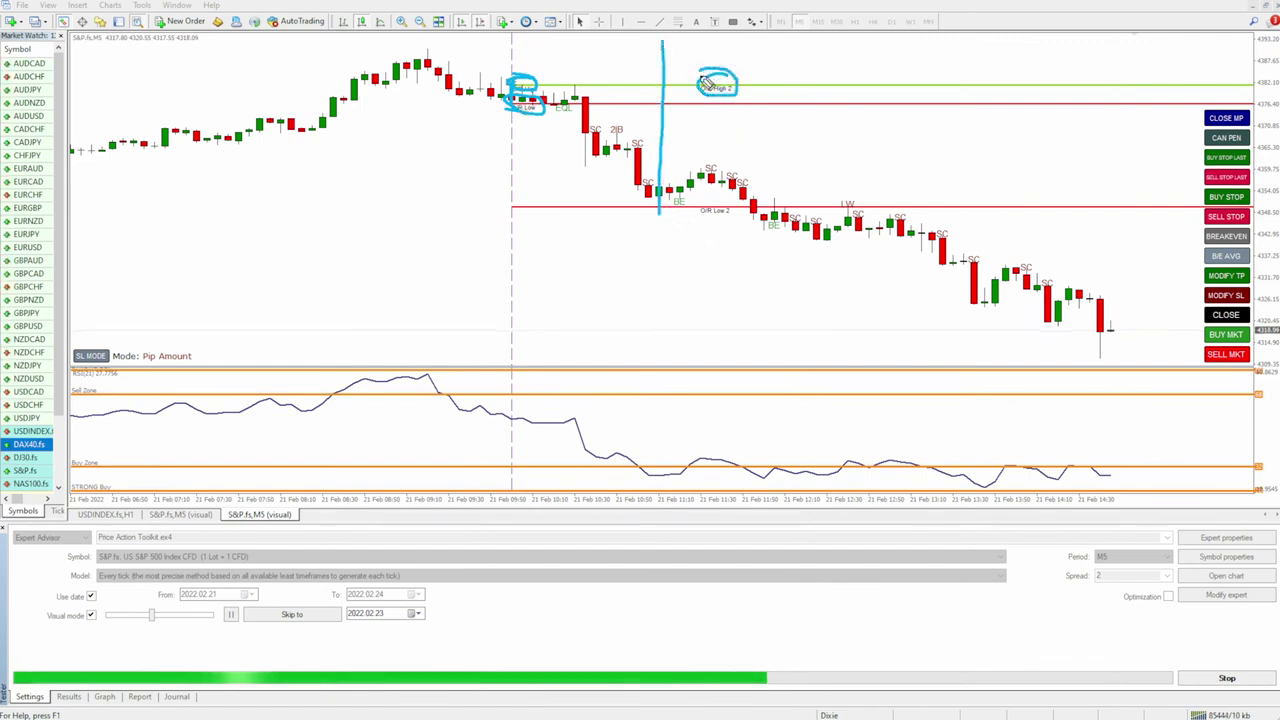
mouse_move(722, 202)
left_mouse_down()
mouse_move(700, 225)
mouse_move(705, 207)
left_mouse_up()
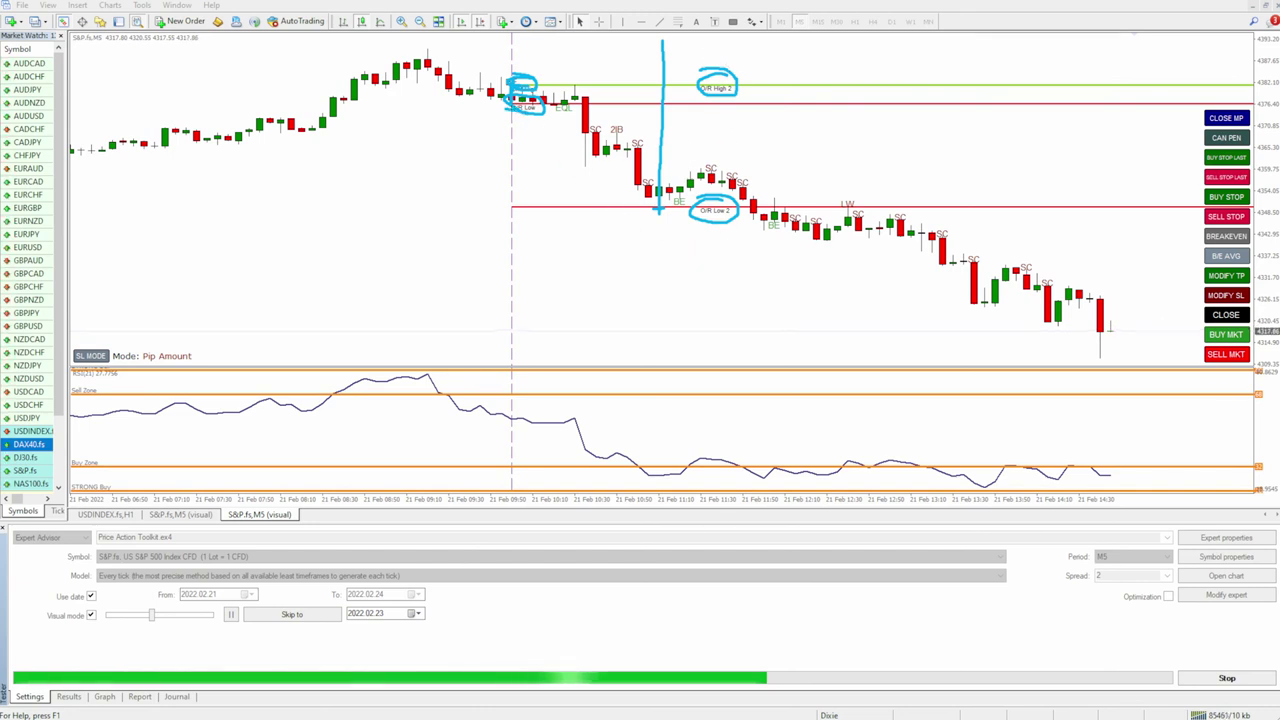
Advance the visual test past the 16:30 open on 21 February and mark that session's O/R High and O/R Low lines.
mouse_move(151, 616)
left_mouse_down()
mouse_move(217, 619)
mouse_move(150, 618)
left_mouse_up()
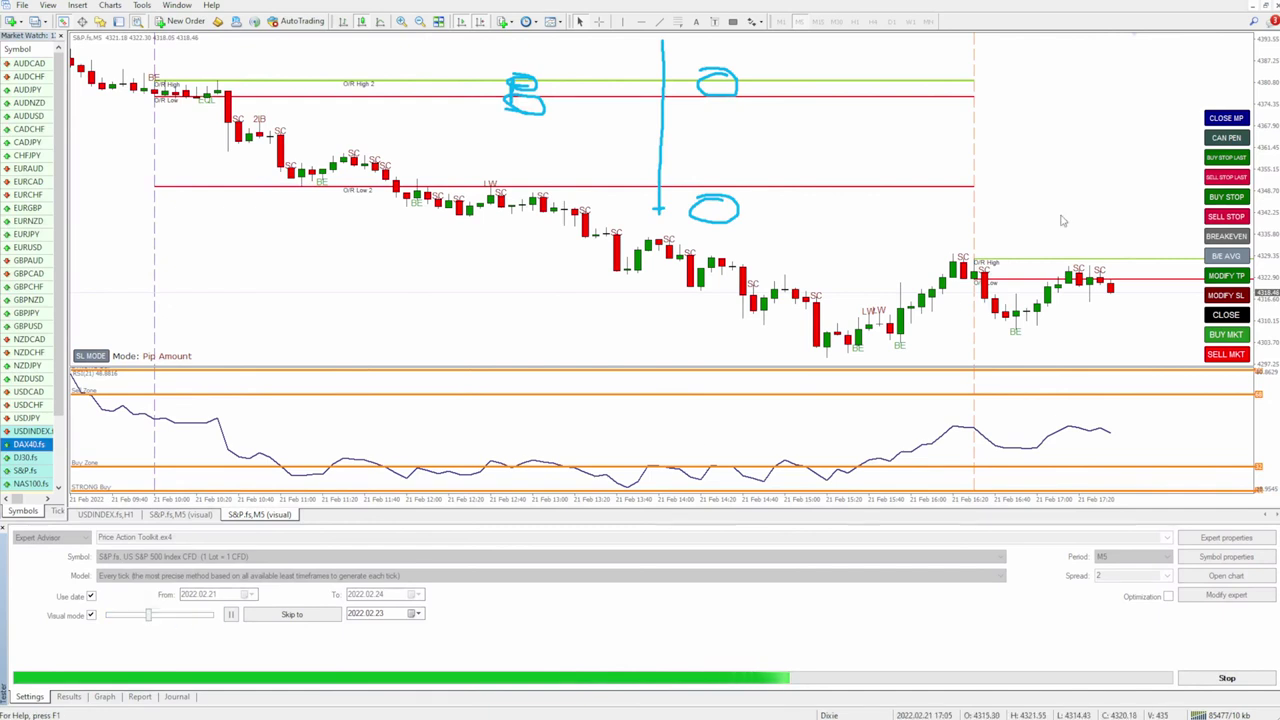
left_click(401, 21)
left_click(401, 21)
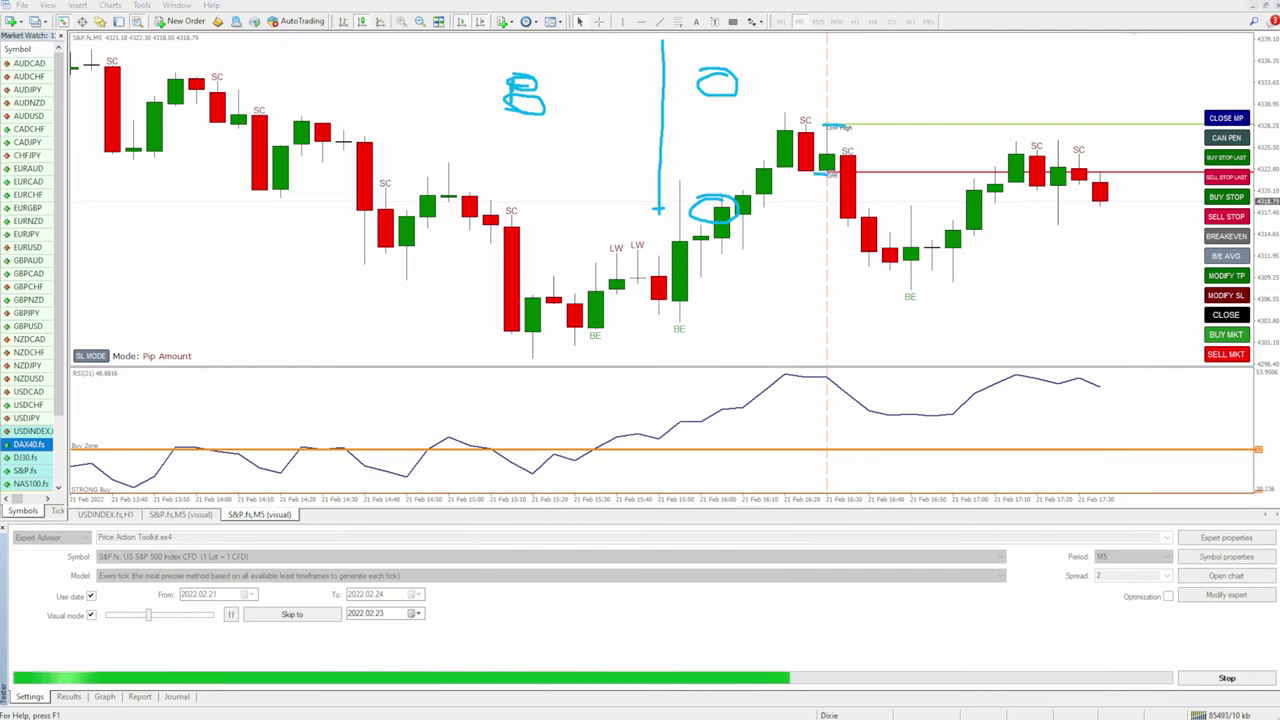
Advance playback to the second session's O/R High 2 and O/R Low 2 lines, annotate the range on the chart, and clear all annotations.
left_click_drag(148, 614, 178, 614)
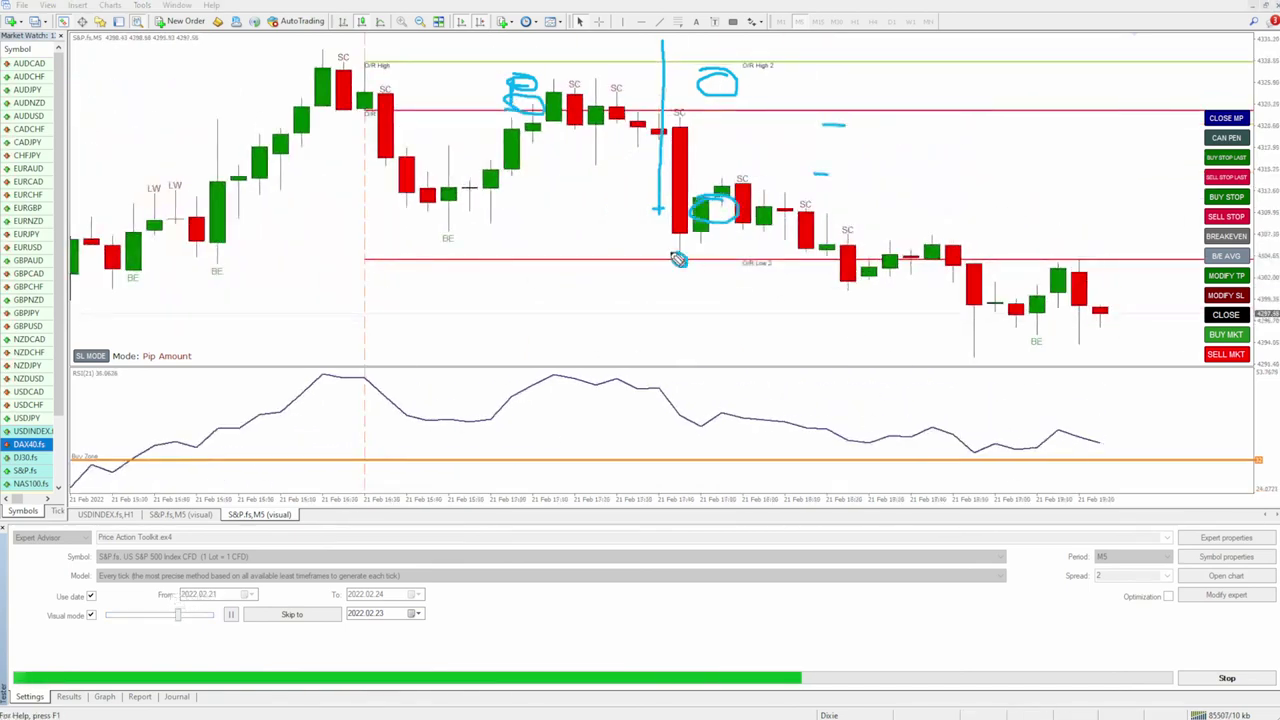
mouse_move(746, 268)
left_mouse_down()
mouse_move(752, 42)
mouse_move(700, 80)
left_mouse_up()
left_click_drag(370, 44, 346, 68)
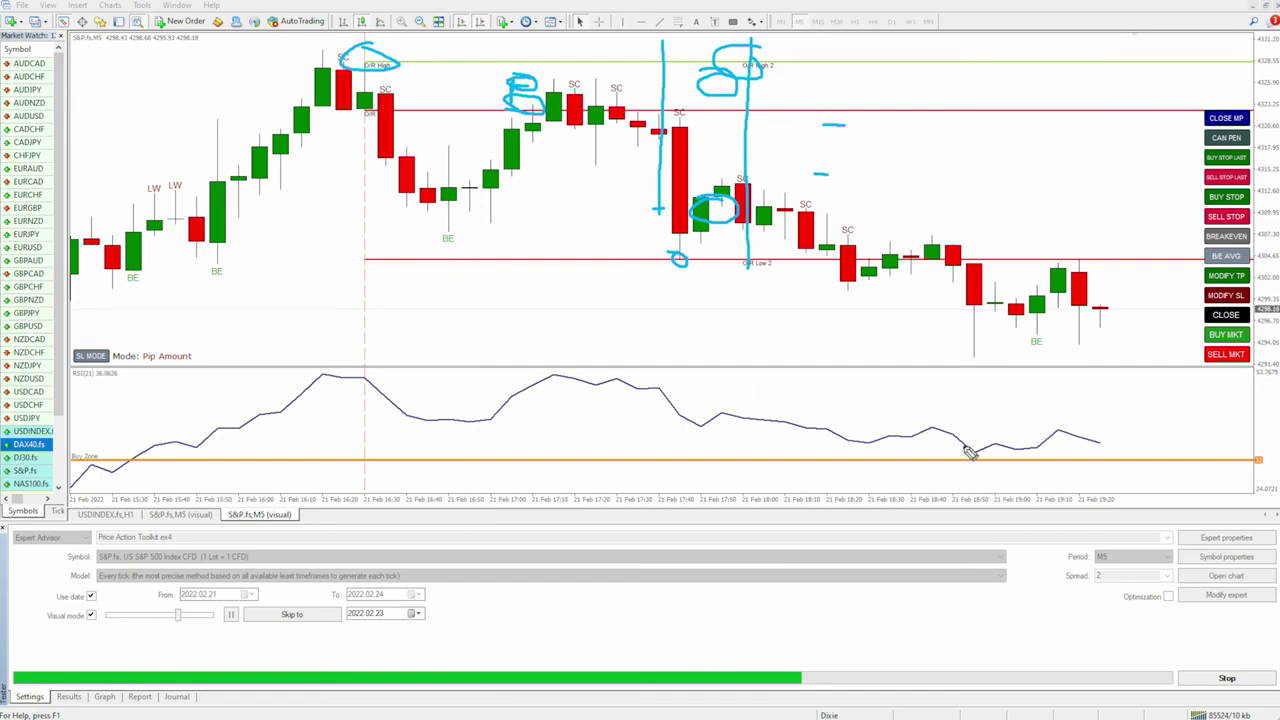
key("Escape")
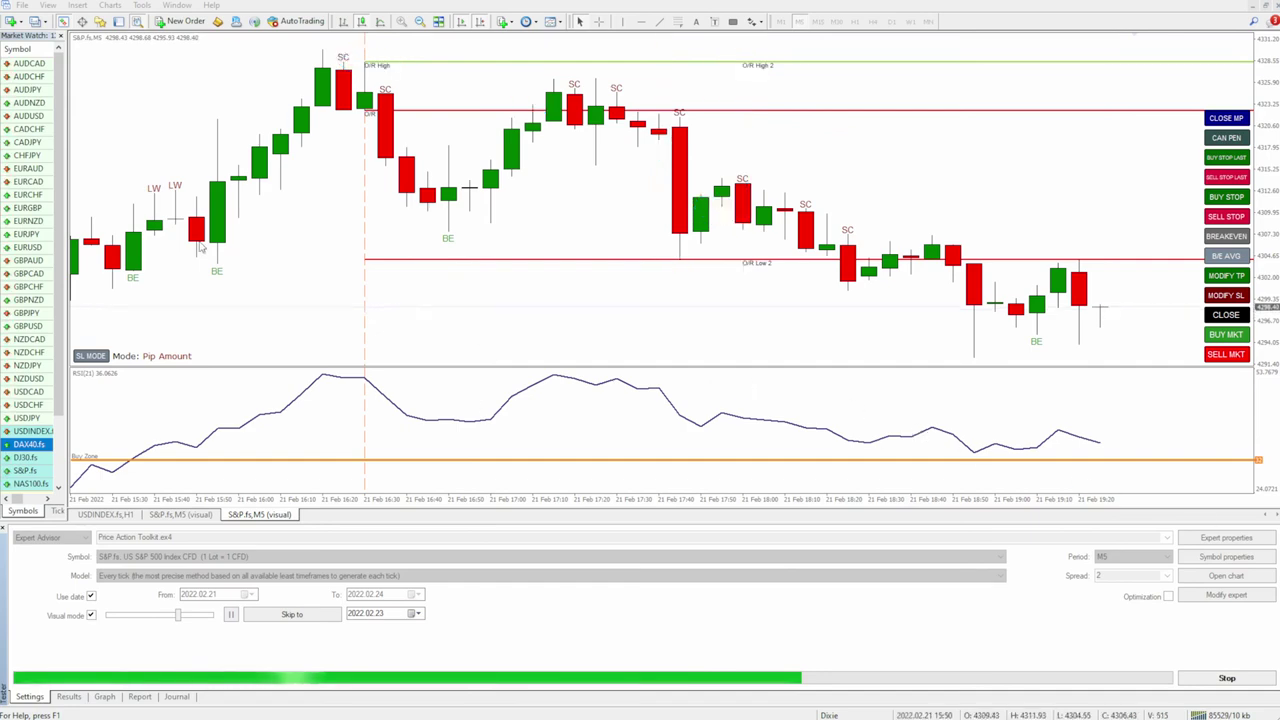
Stop the S&P.fs M5 visual test, change the test period to M1, and start the test again.
double_click(415, 24)
left_click(415, 24)
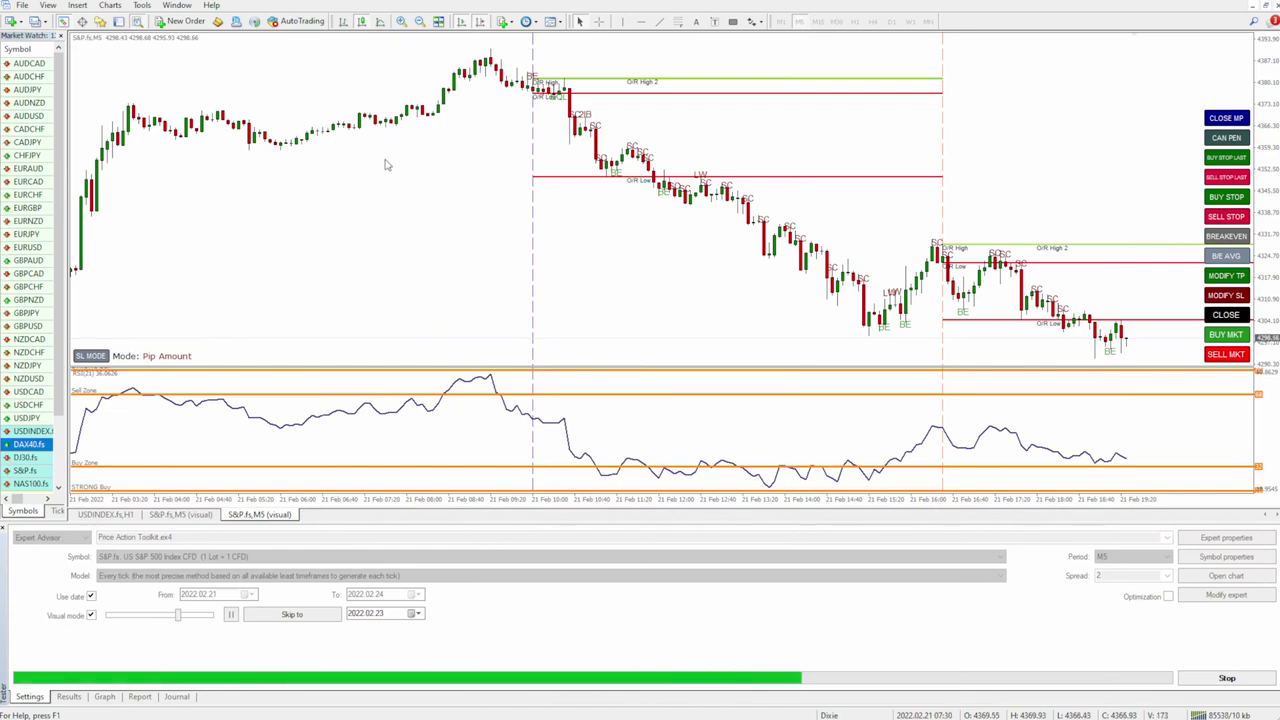
left_click(1225, 678)
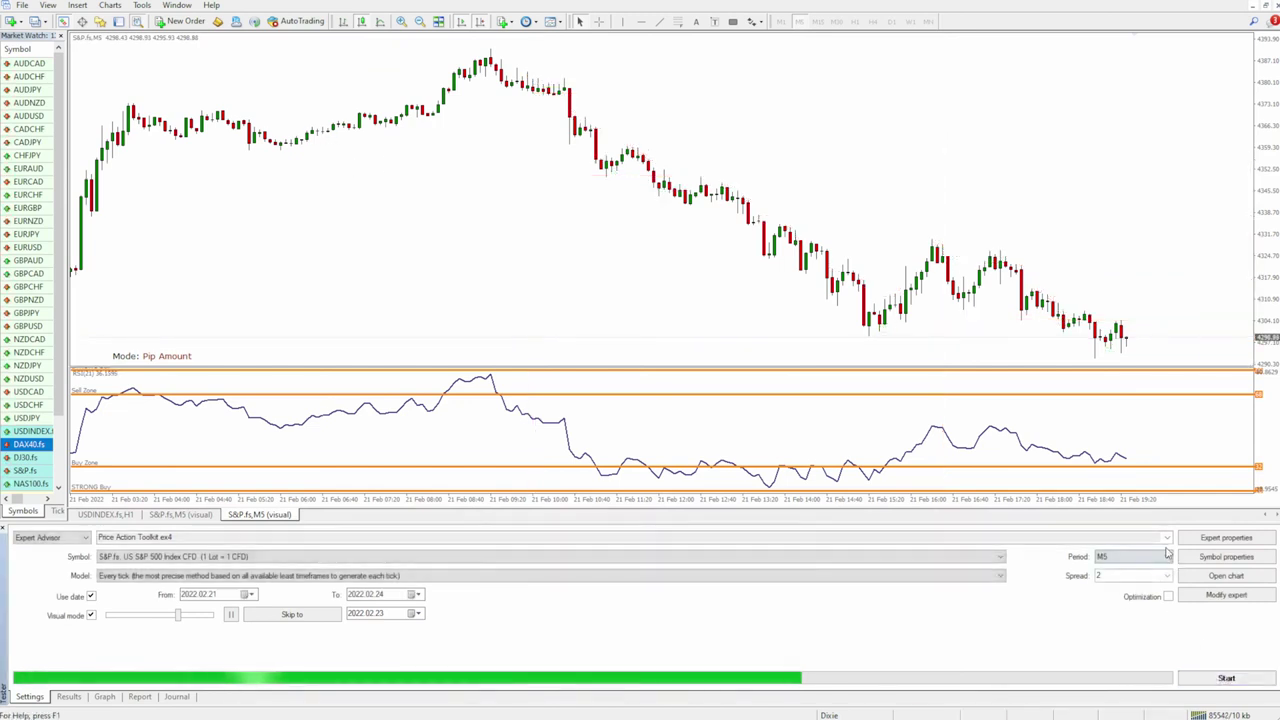
left_click(1130, 556)
left_click(1108, 569)
left_click(1226, 678)
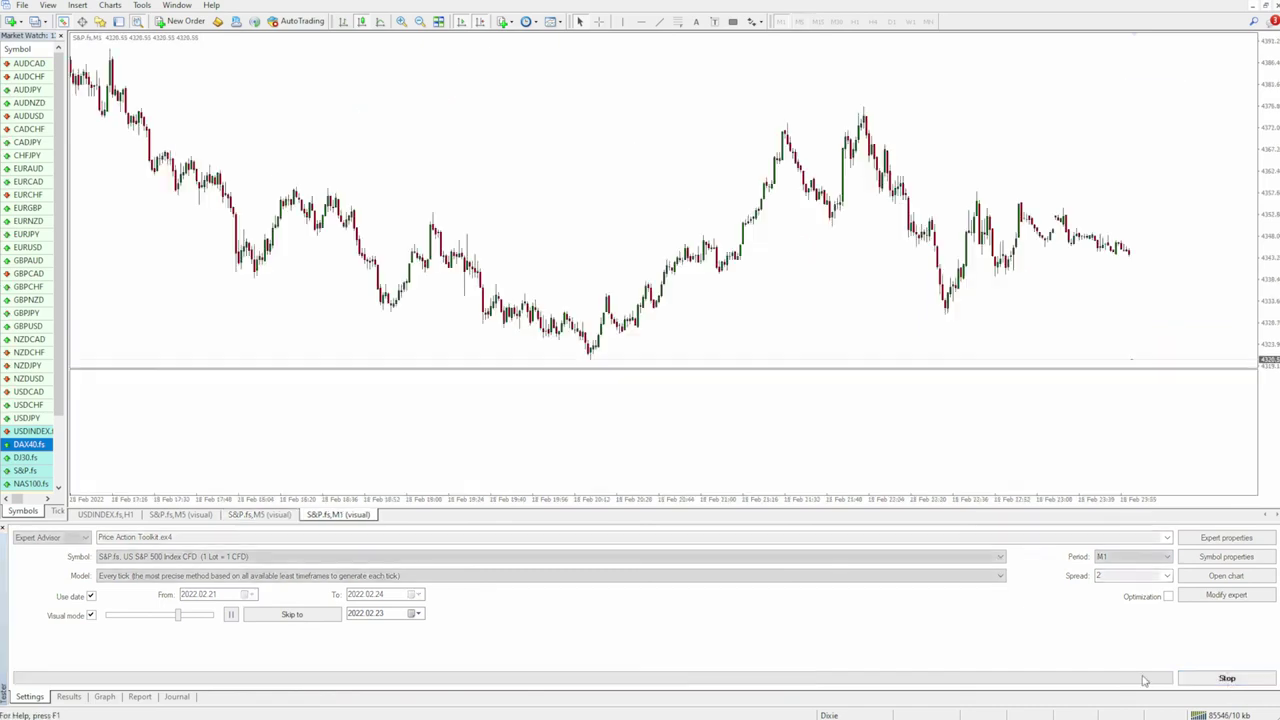
Slow down the M1 test's playback and examine the candles around the 21 February O/R High and O/R Low lines up close.
mouse_move(178, 614)
left_mouse_down()
mouse_move(212, 614)
mouse_move(160, 614)
left_mouse_up()
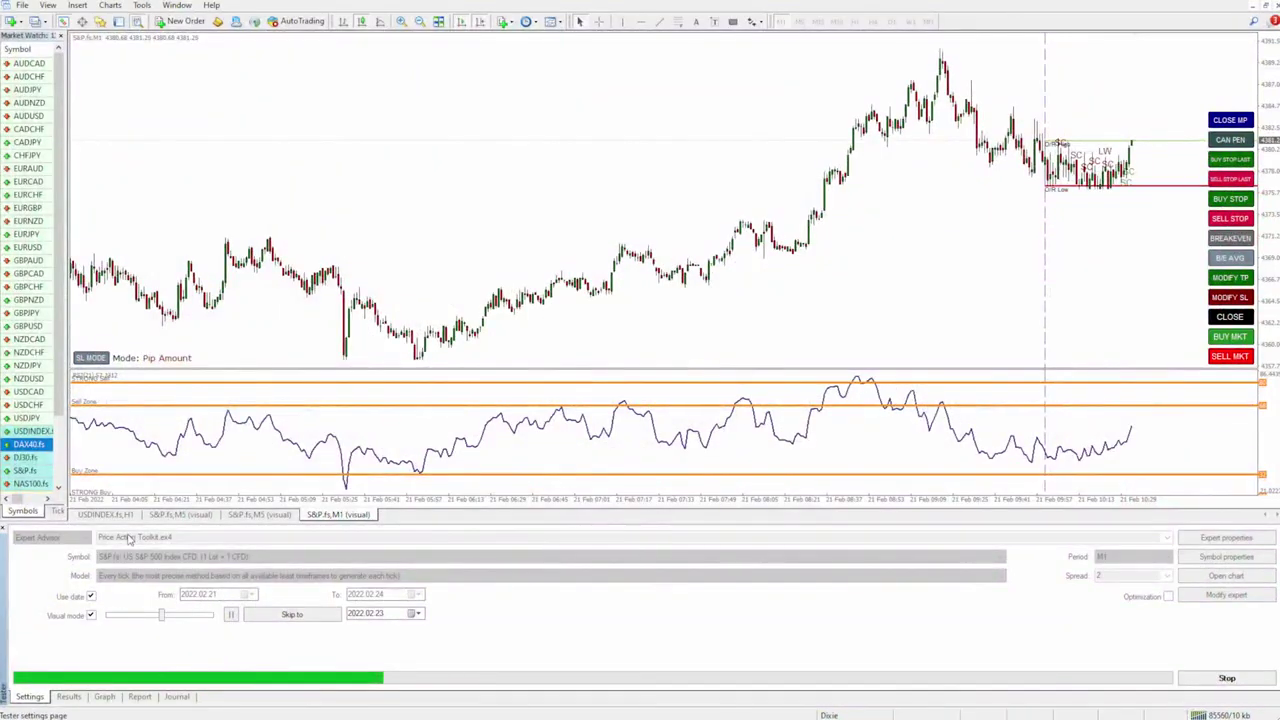
key("plus")
key("plus")
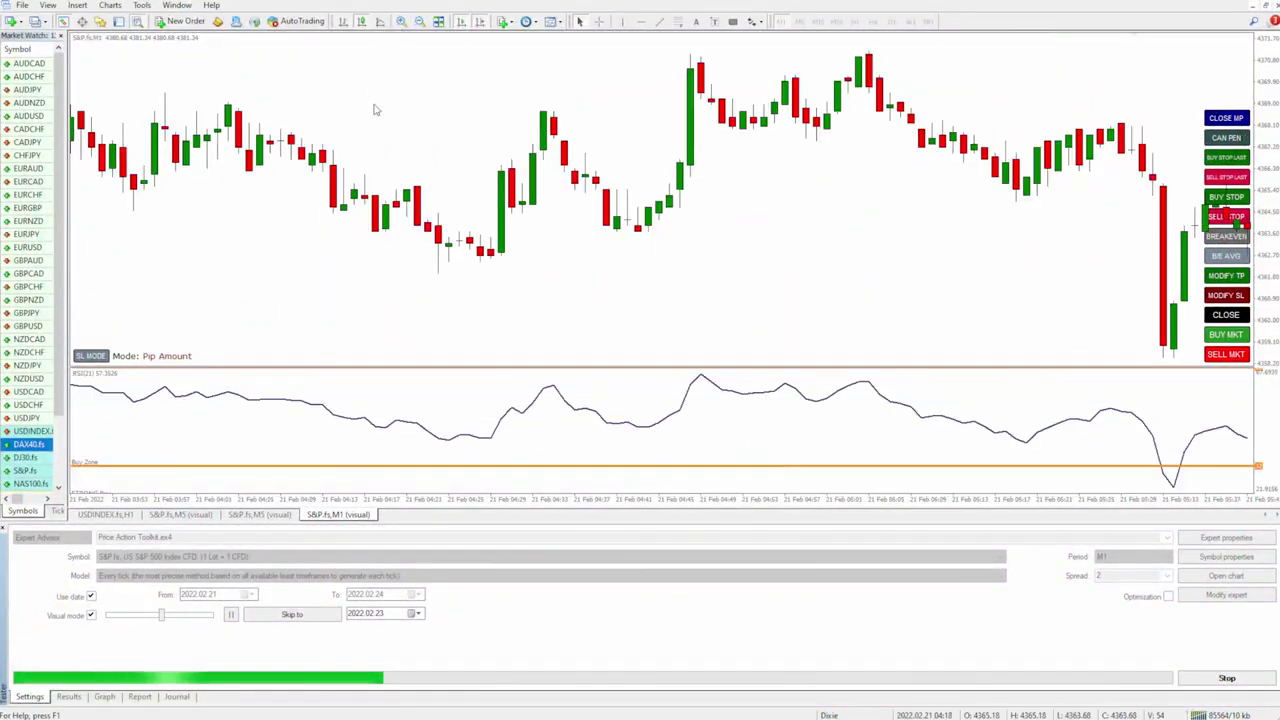
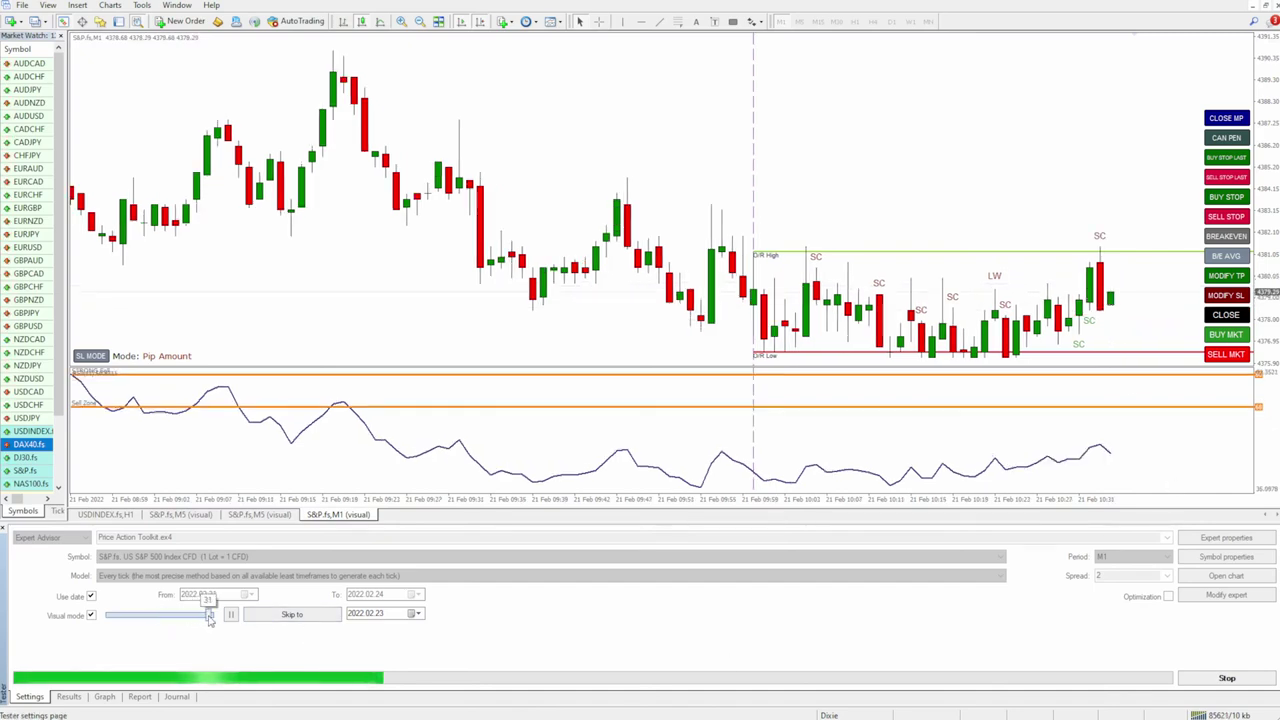
Slow the visual backtest, then trace the sharp drop below the opening range low in ink and clear the markings.
left_click_drag(210, 620, 180, 620)
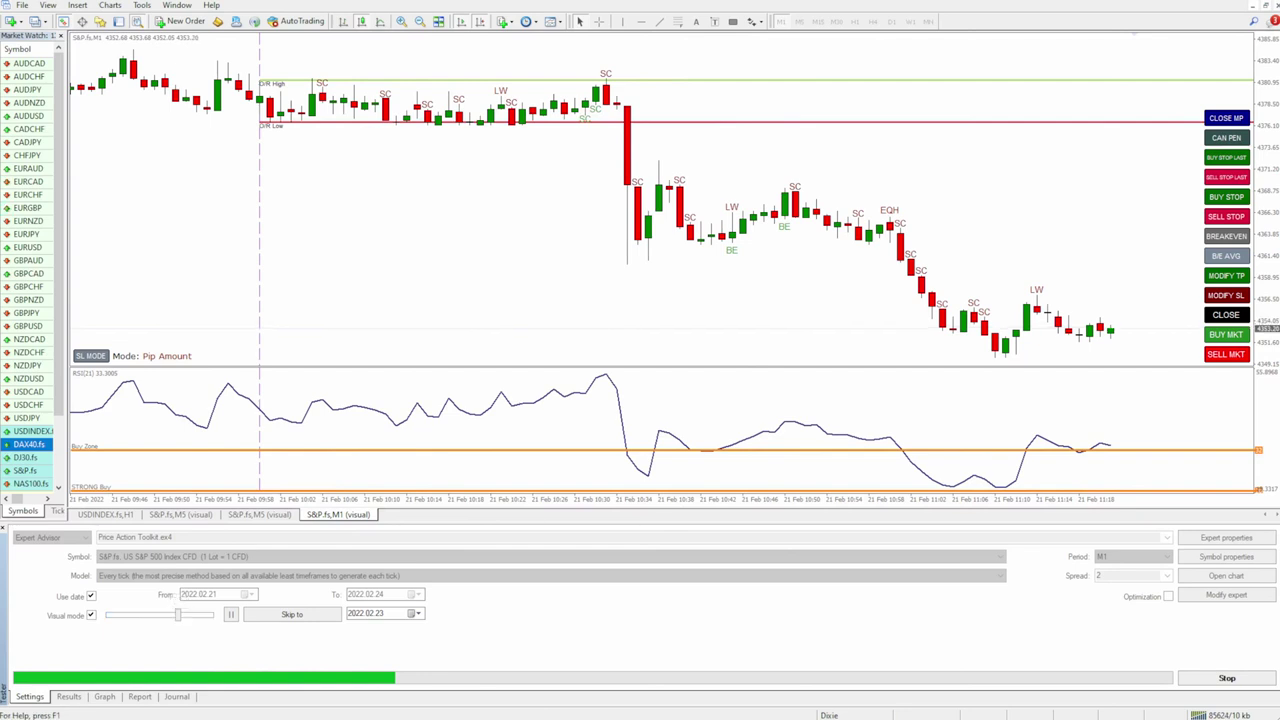
mouse_move(614, 71)
left_mouse_down()
mouse_move(601, 240)
mouse_move(627, 88)
left_mouse_up()
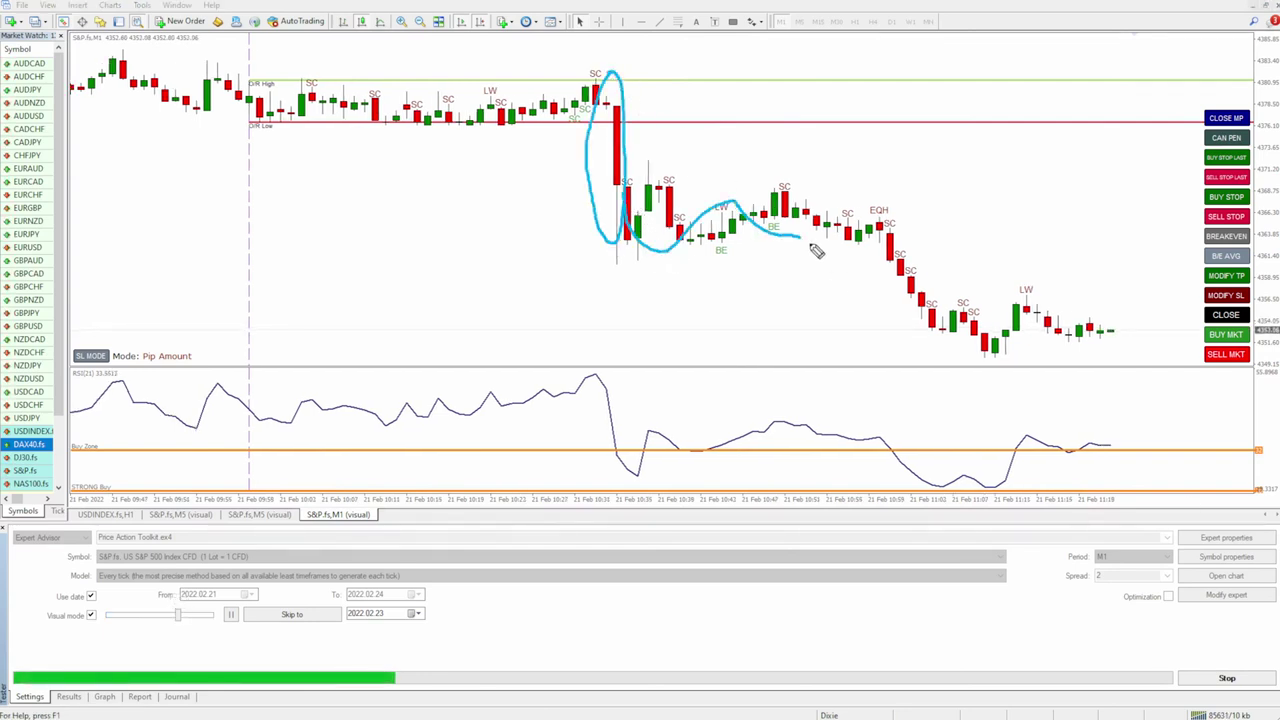
key("Escape")
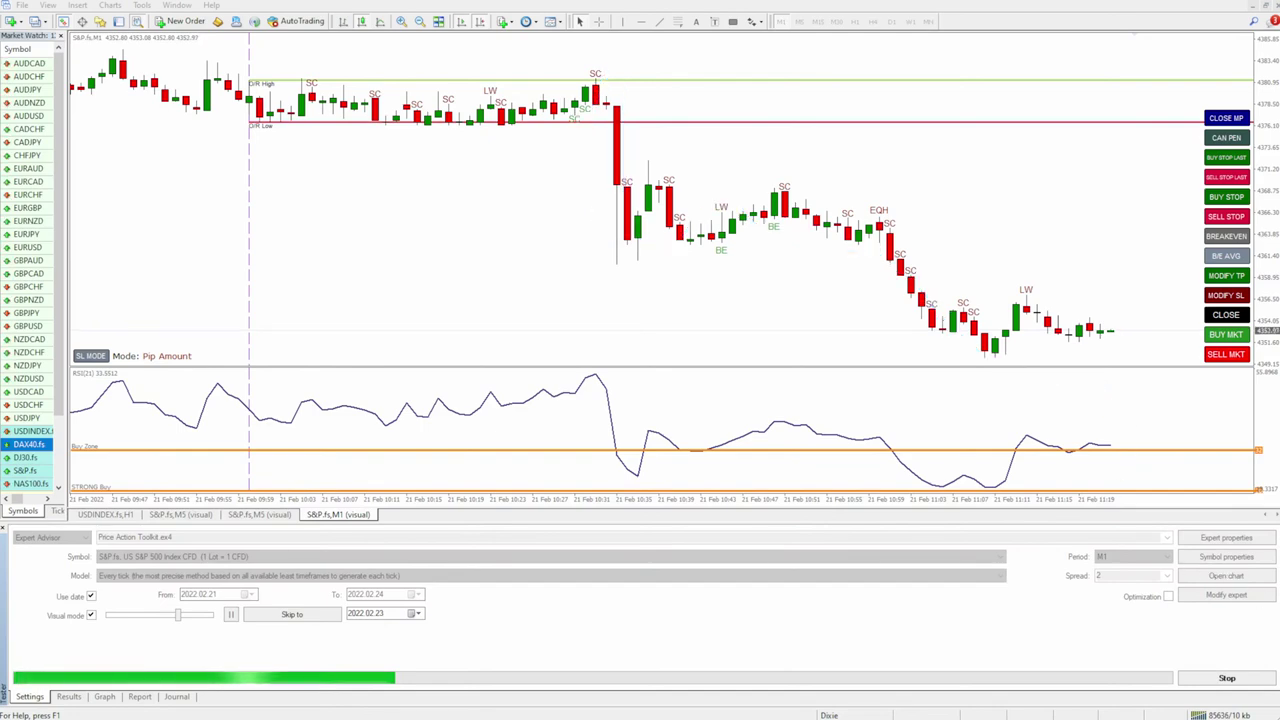
Advance the replay to the afternoon opening range of 21 February and mark the sell-off below its low in ink.
left_click_drag(179, 619, 187, 617)
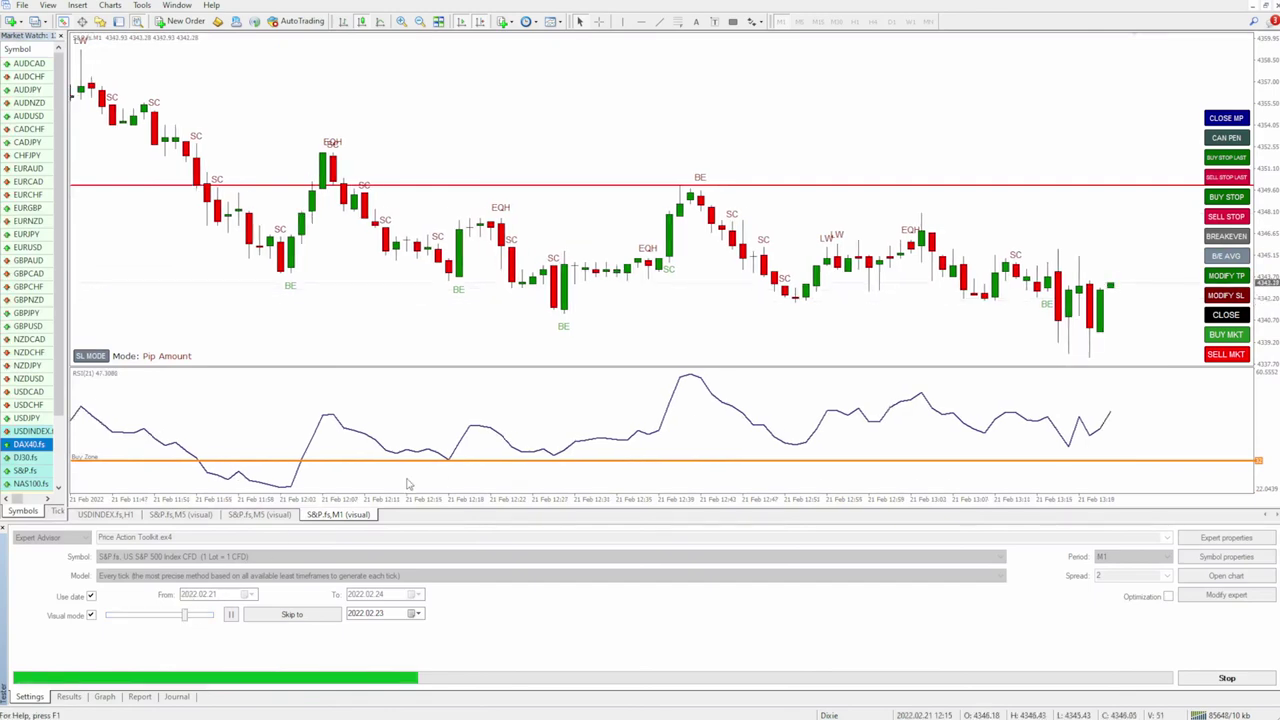
mouse_move(185, 616)
left_mouse_down()
mouse_move(205, 617)
mouse_move(184, 616)
left_mouse_up()
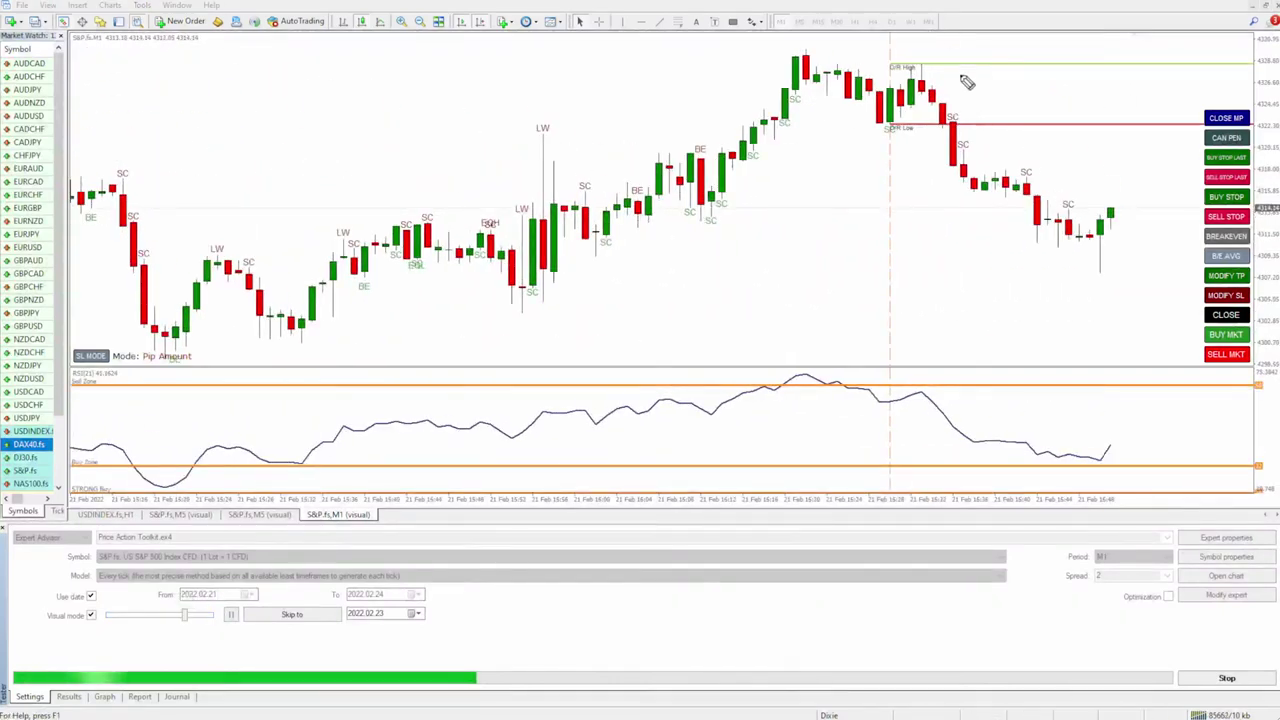
left_click(944, 128)
left_click(975, 178)
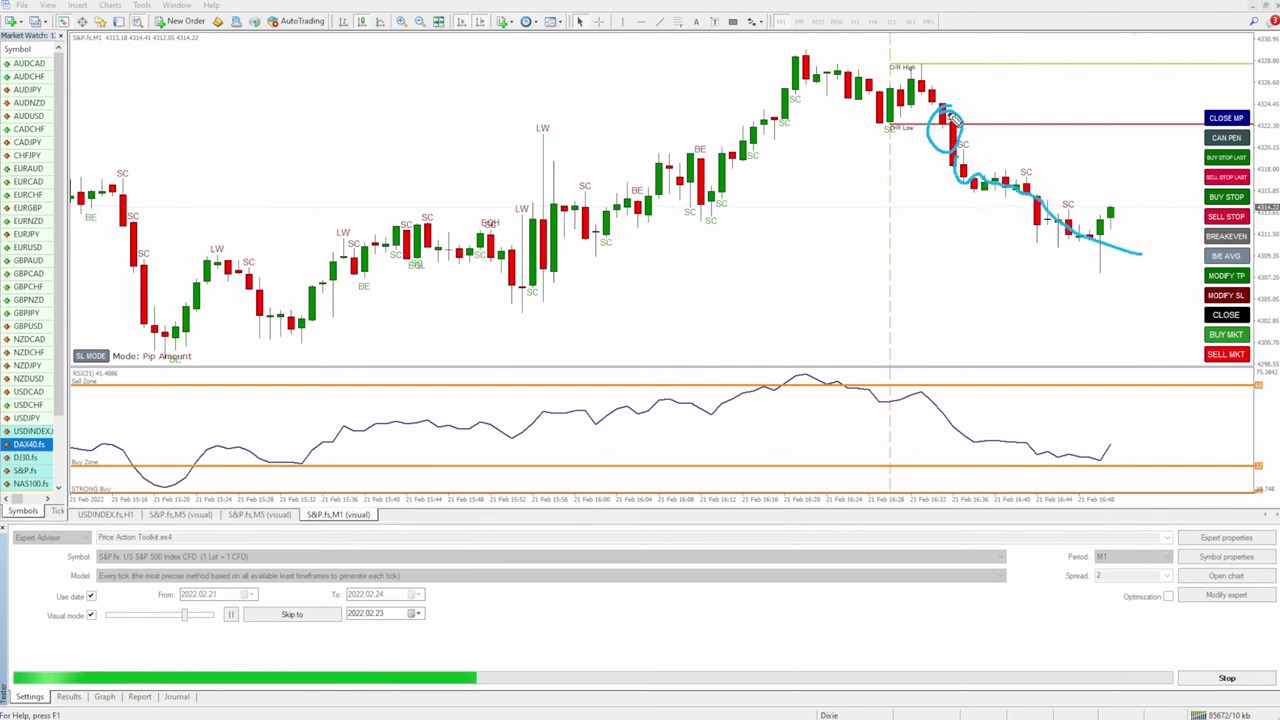
left_click_drag(942, 165, 965, 166)
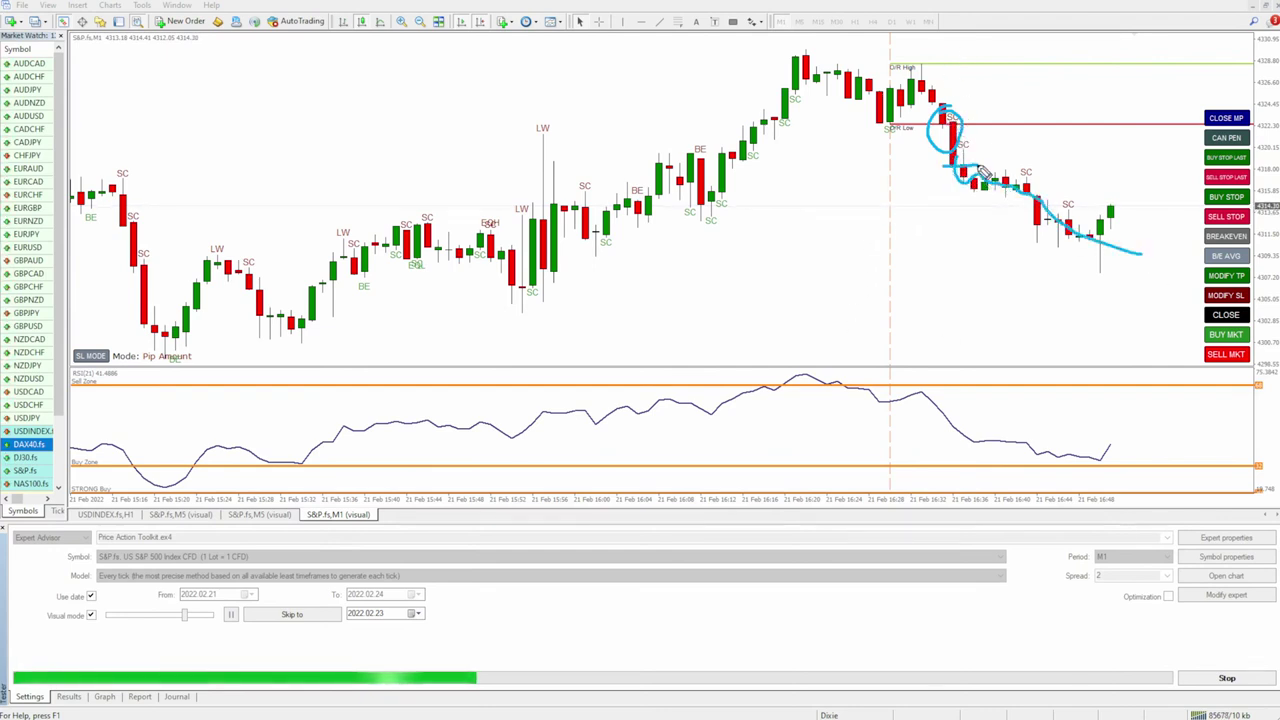
left_click_drag(975, 190, 1076, 253)
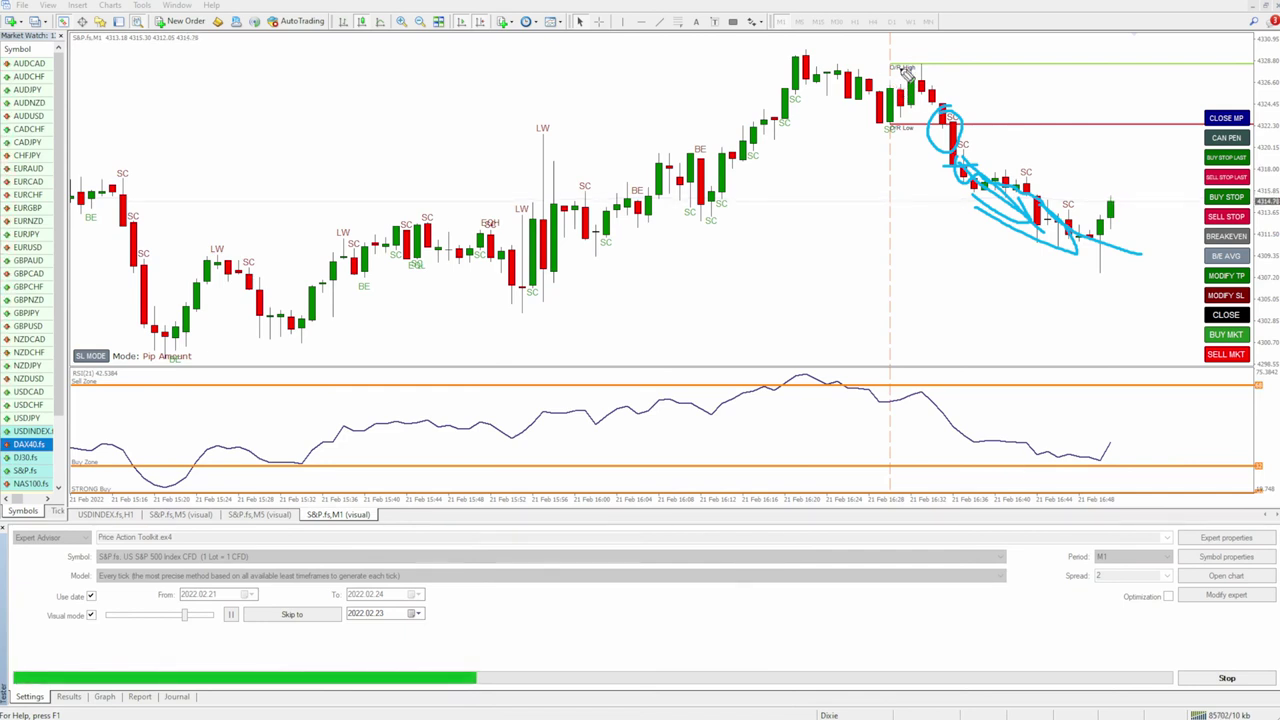
Trace the afternoon opening range high, circle the area around it, and clear all markings.
left_click_drag(874, 67, 1170, 66)
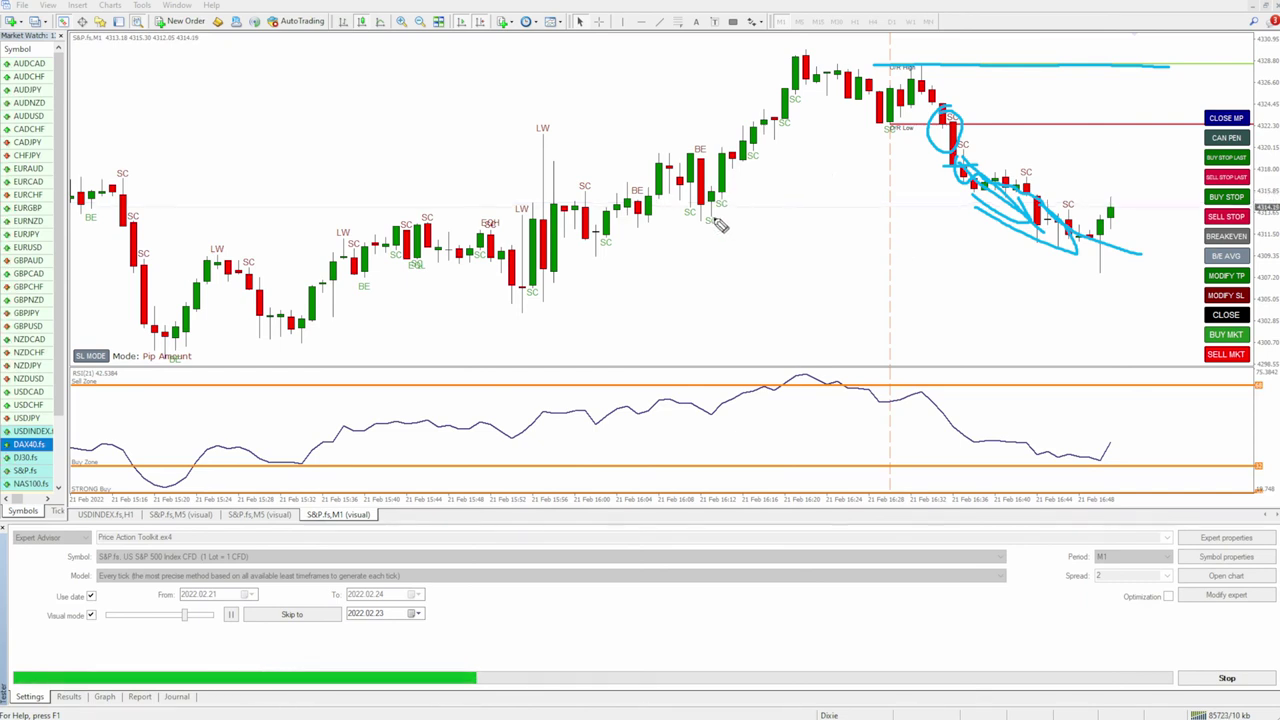
left_click_drag(930, 82, 880, 74)
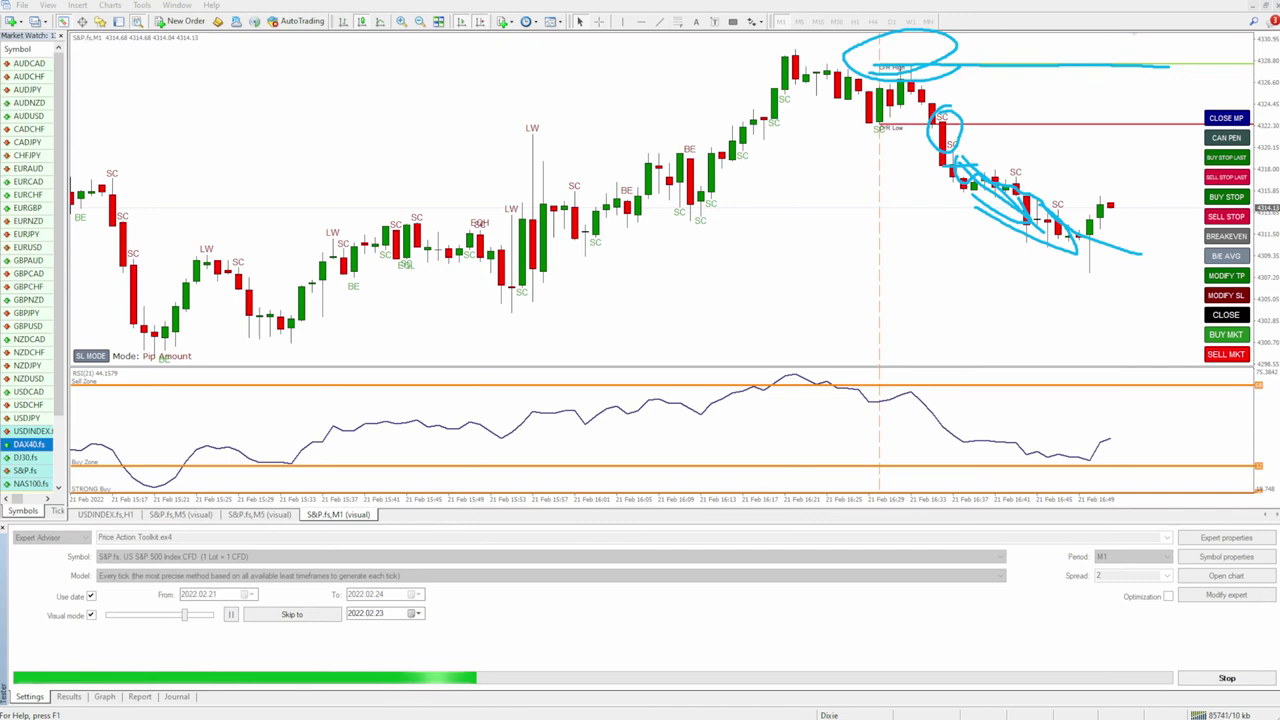
key("Escape")
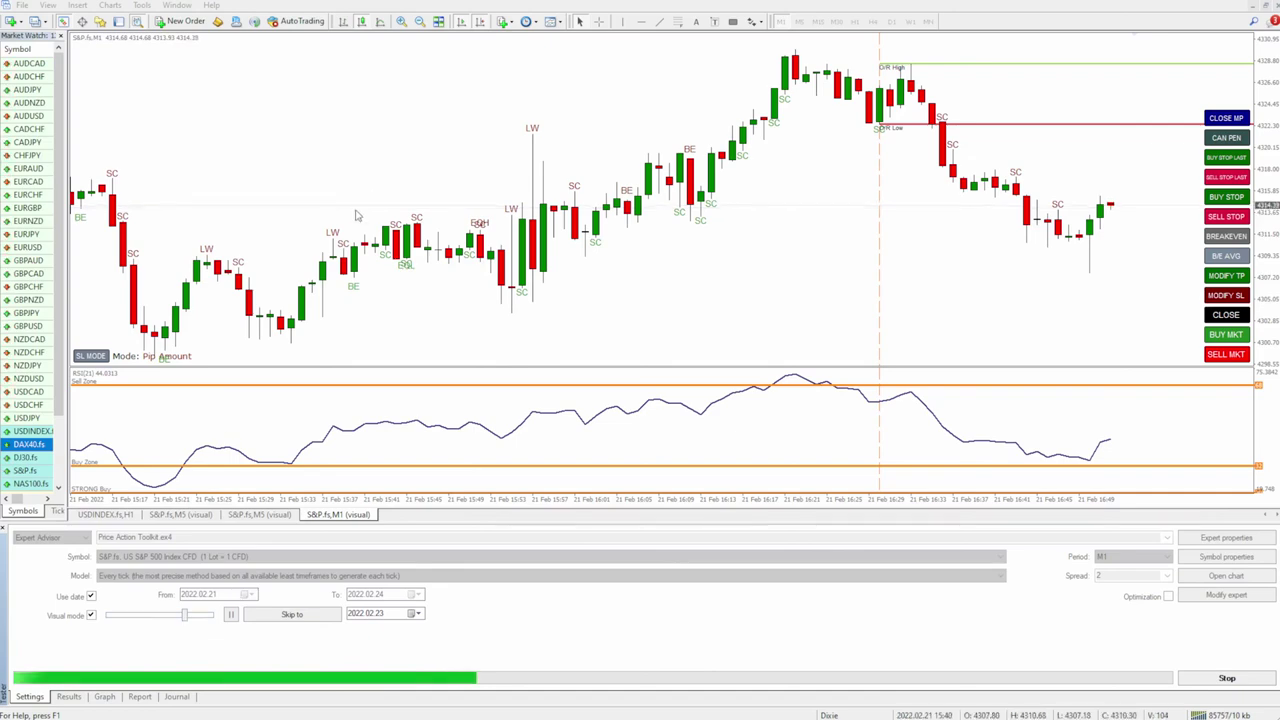
Stop the S&P.fs M1 backtest and check the two earlier S&P.fs M5 visual test charts zoomed out.
left_click(419, 21)
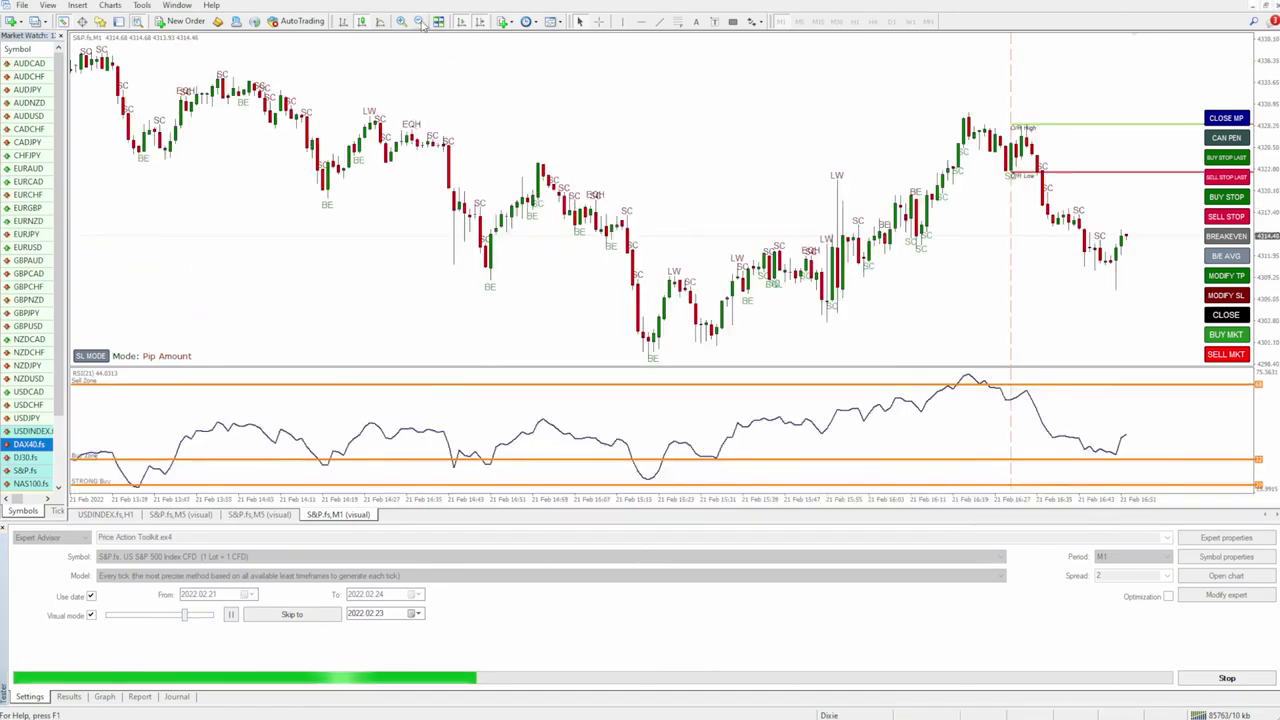
left_click(1230, 678)
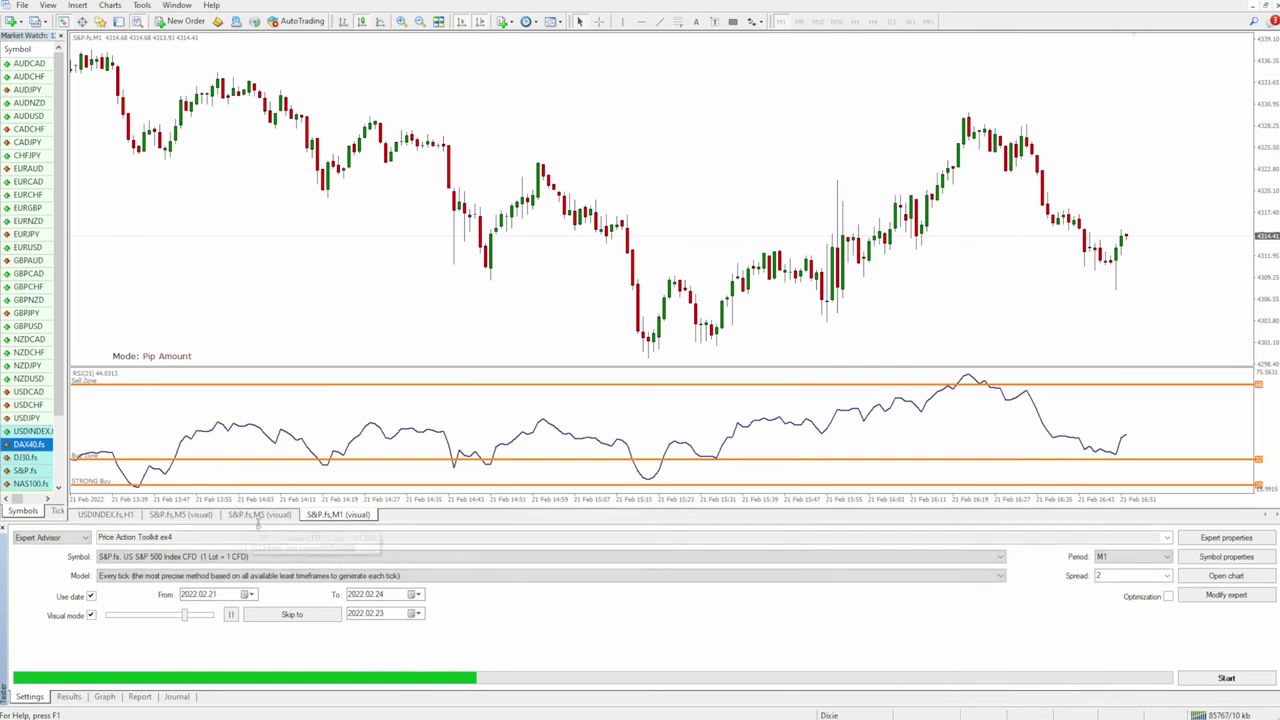
left_click(245, 515)
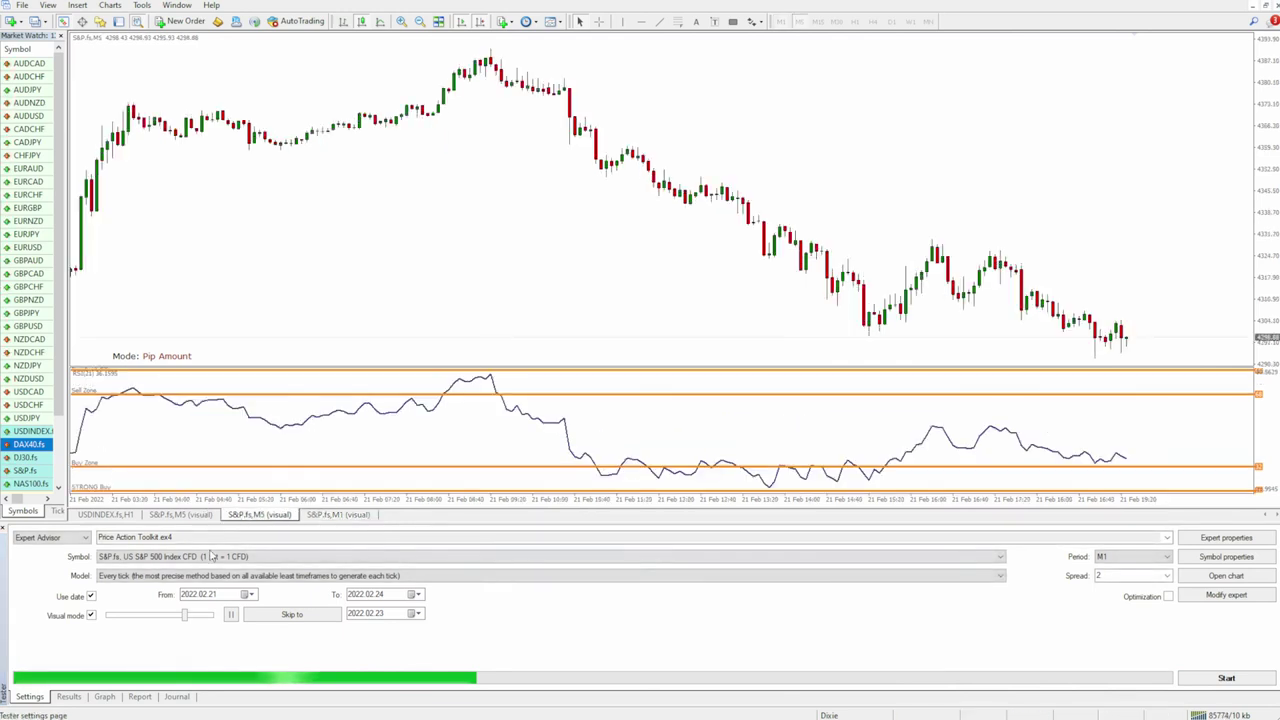
left_click(180, 515)
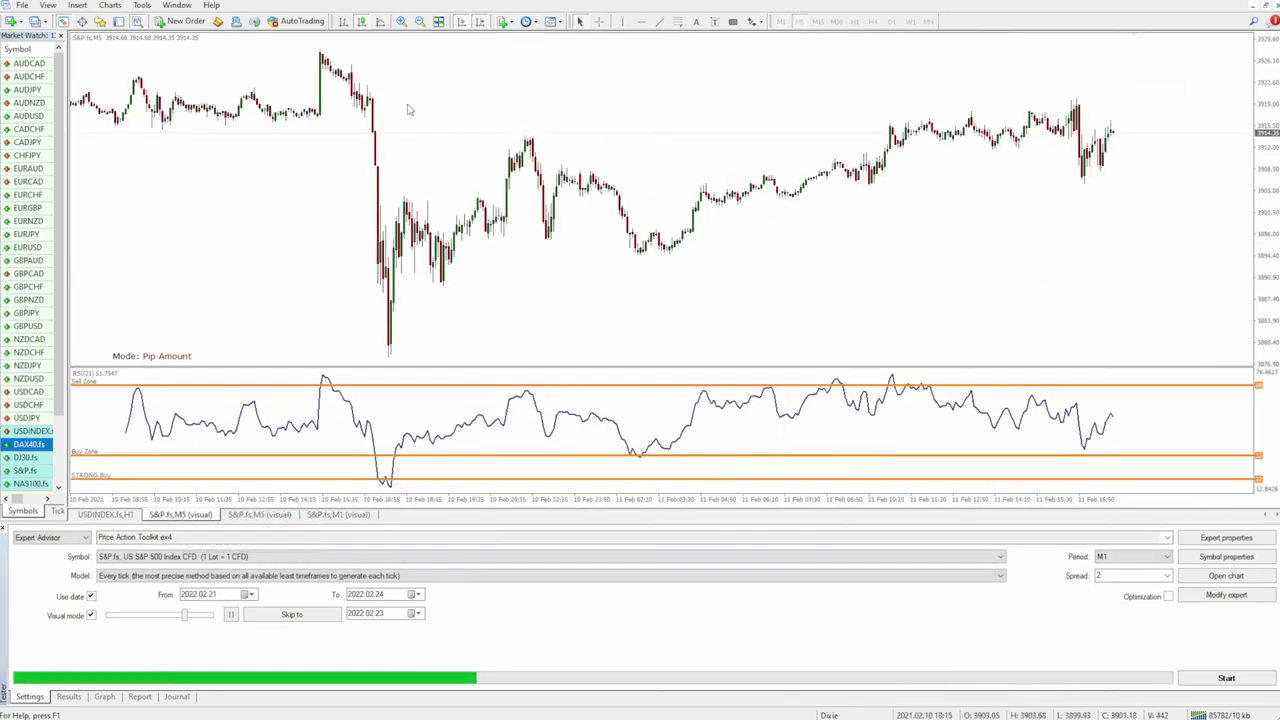
left_click(417, 22)
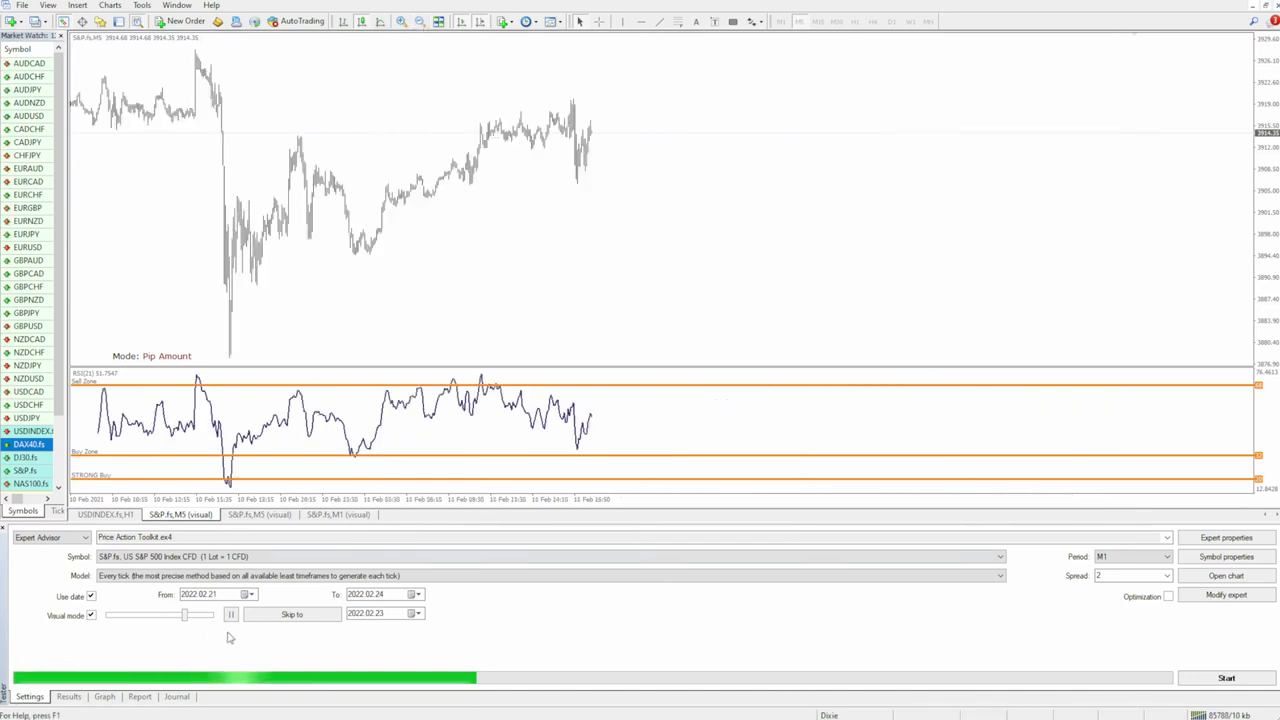
Set the tester period to M5 and start a new visual backtest of S&P.fs.
left_click(1130, 557)
left_click(1119, 578)
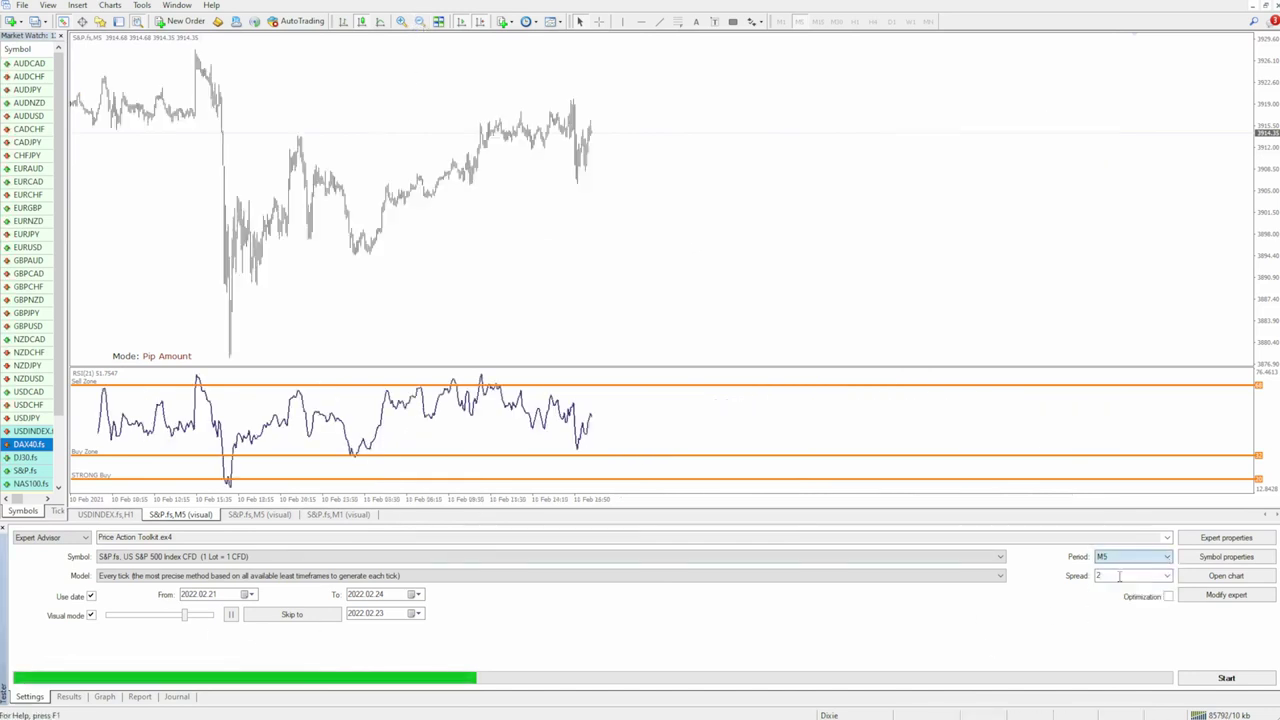
left_click(272, 619)
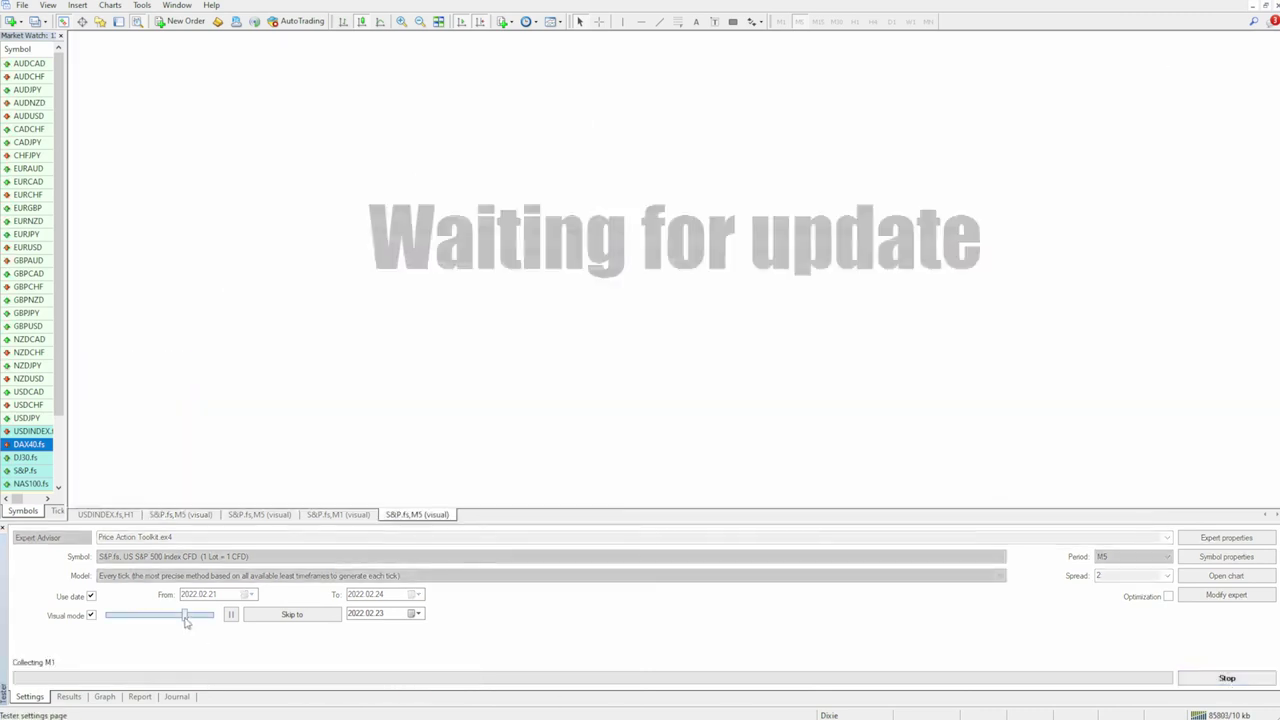
Vary the replay speed to run the M5 backtest through both sessions up to the evening of 22 February, then slow it.
left_click_drag(196, 620, 226, 624)
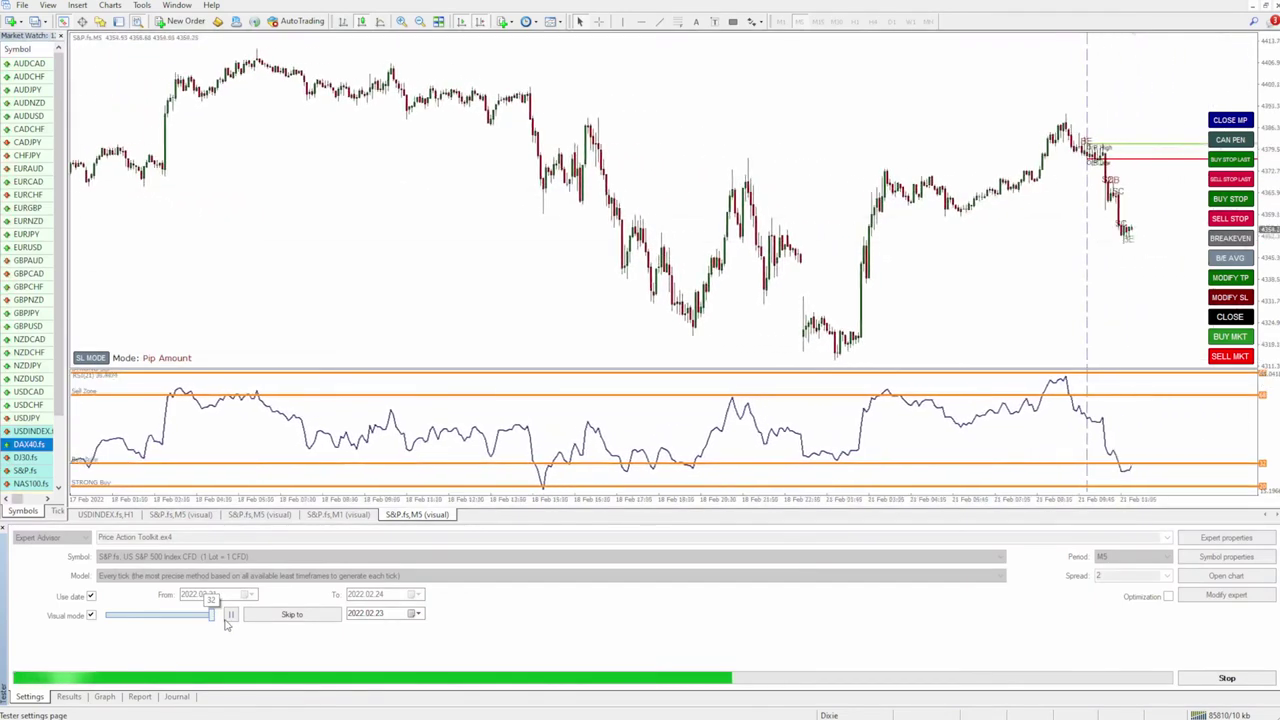
left_click_drag(226, 621, 163, 618)
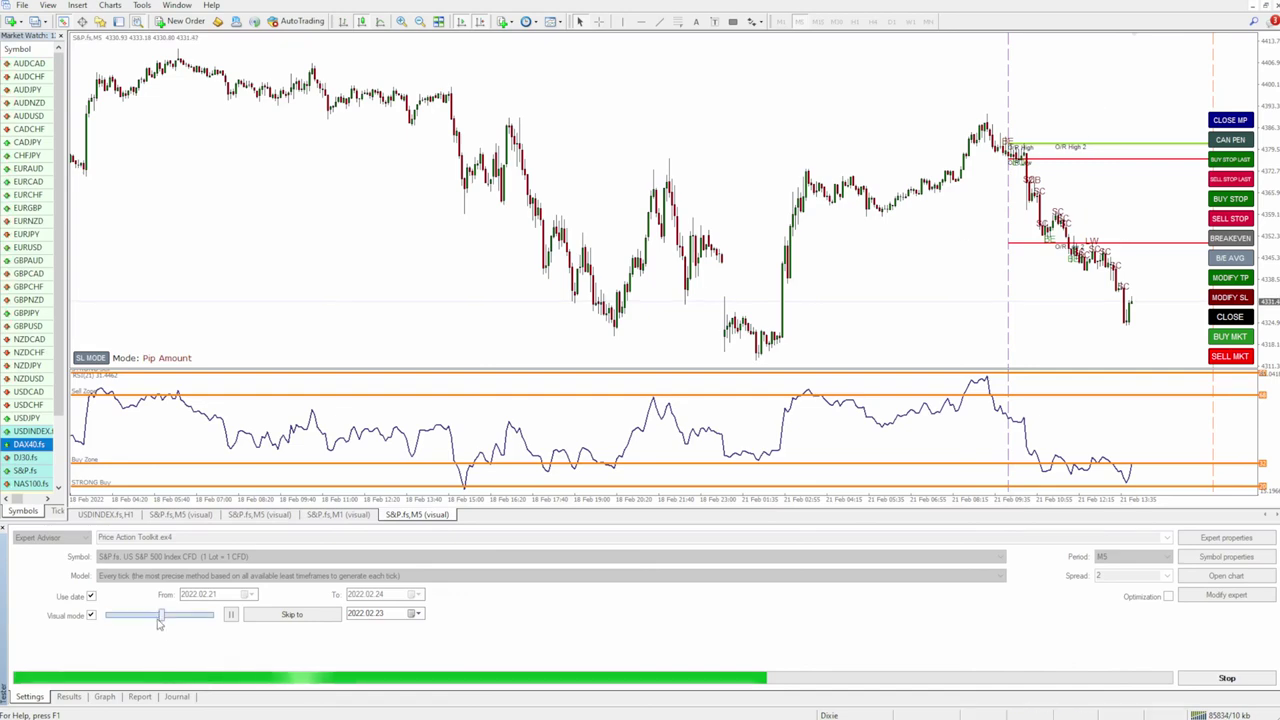
left_click_drag(163, 617, 217, 618)
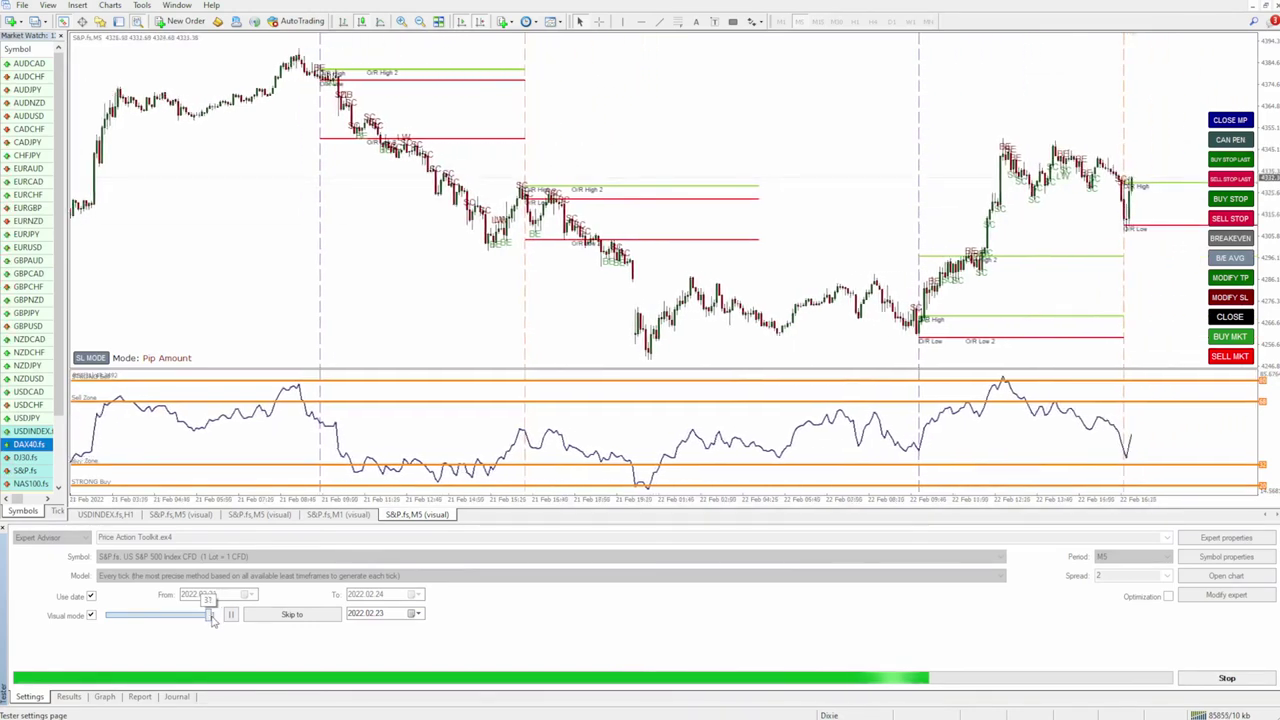
left_click_drag(211, 620, 222, 622)
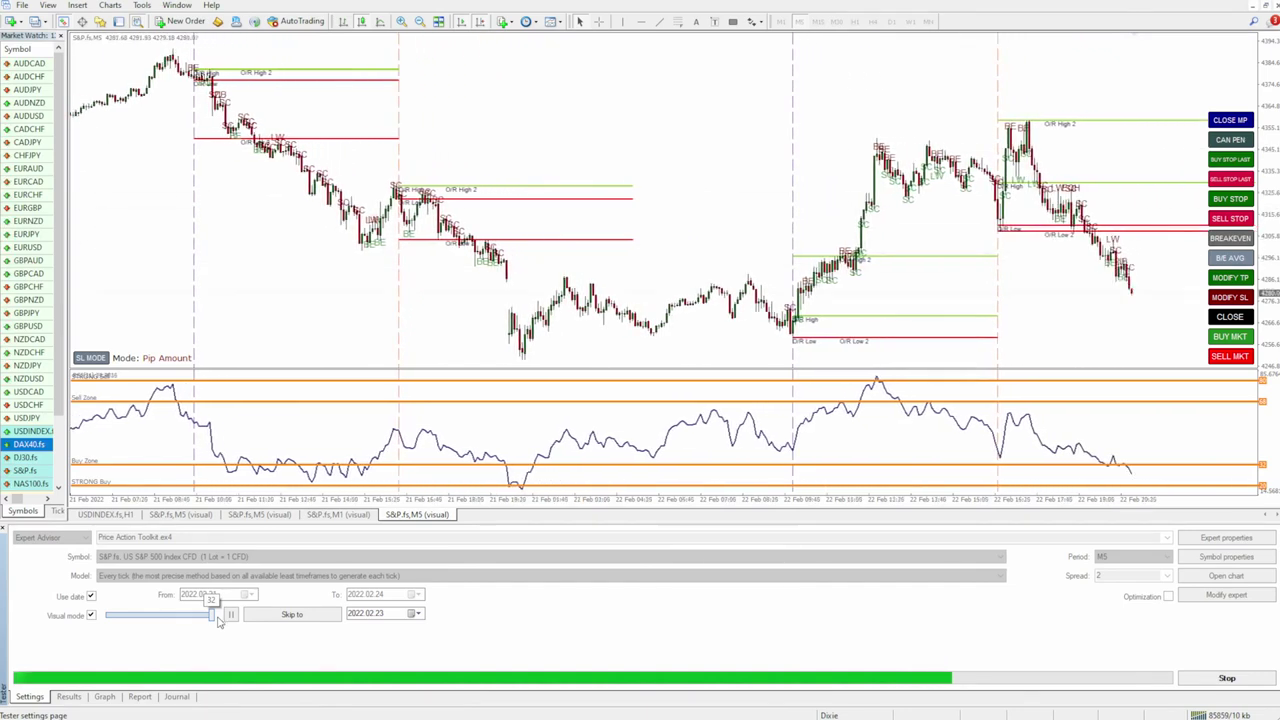
left_click_drag(220, 622, 180, 616)
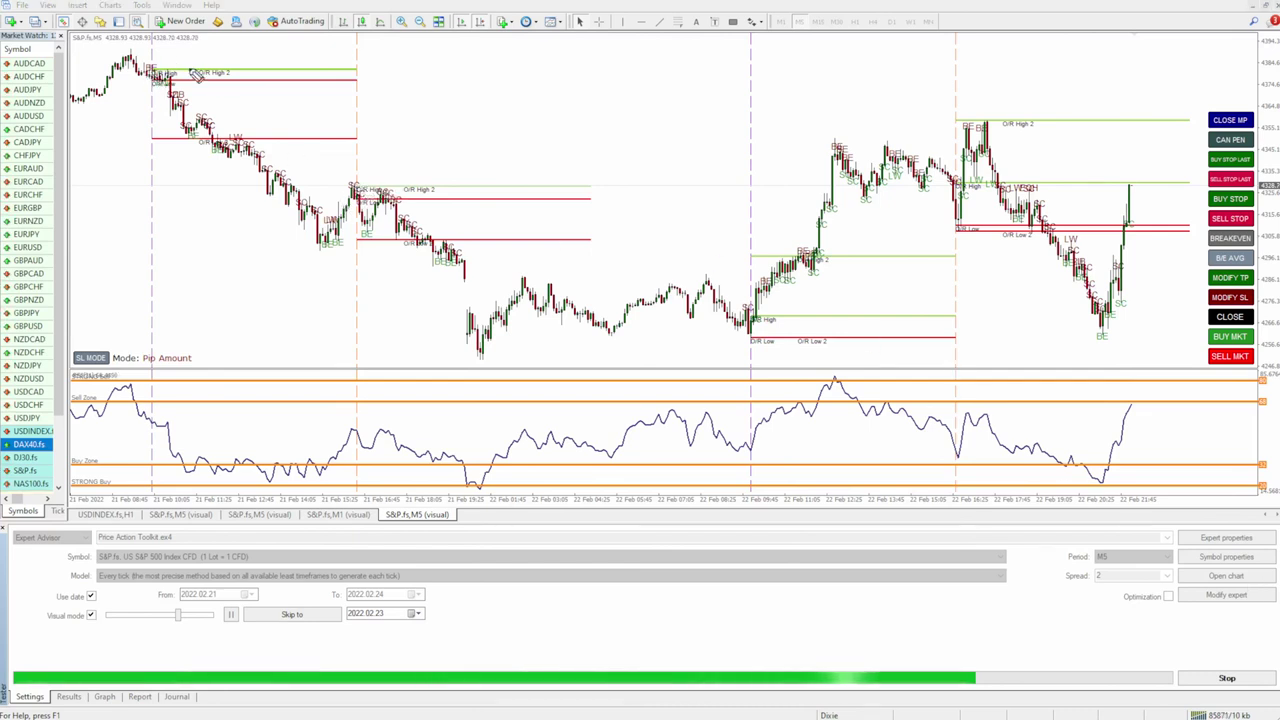
Circle the O/R High 2 level of the 21 February morning session and add an upward arrow and a vertical line.
left_click_drag(234, 62, 200, 78)
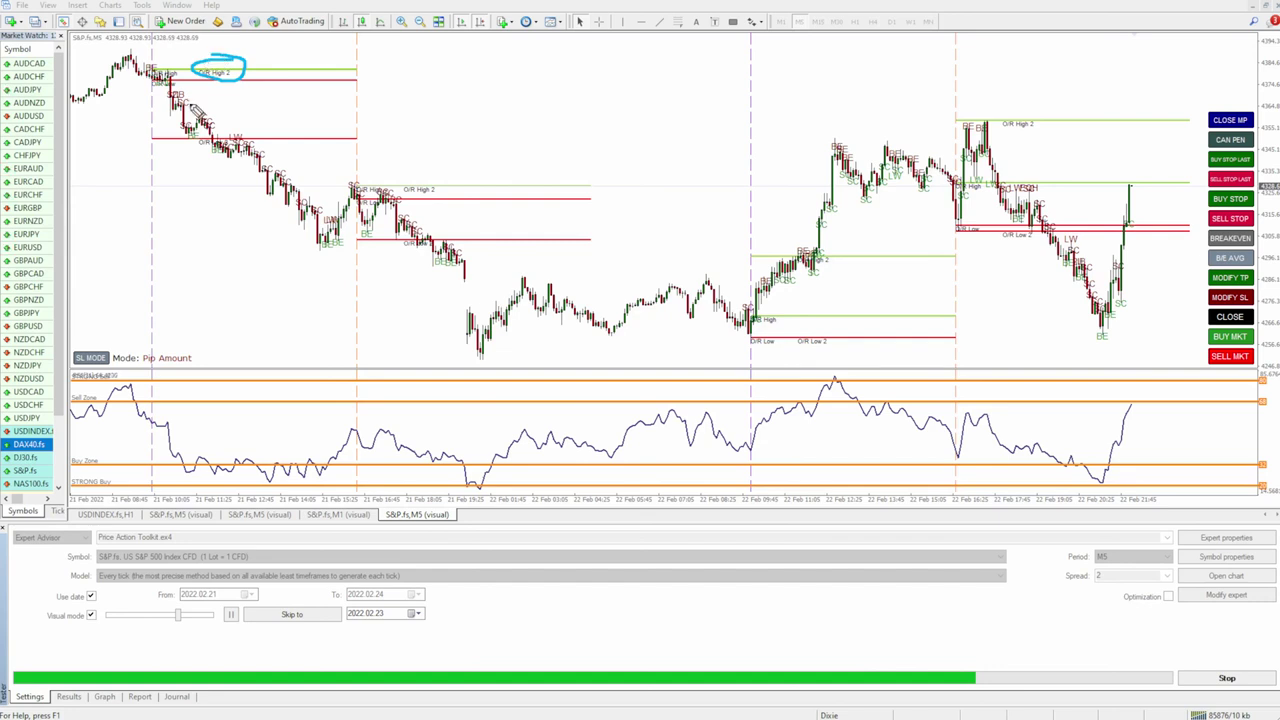
left_click_drag(240, 120, 273, 47)
left_click_drag(262, 60, 283, 58)
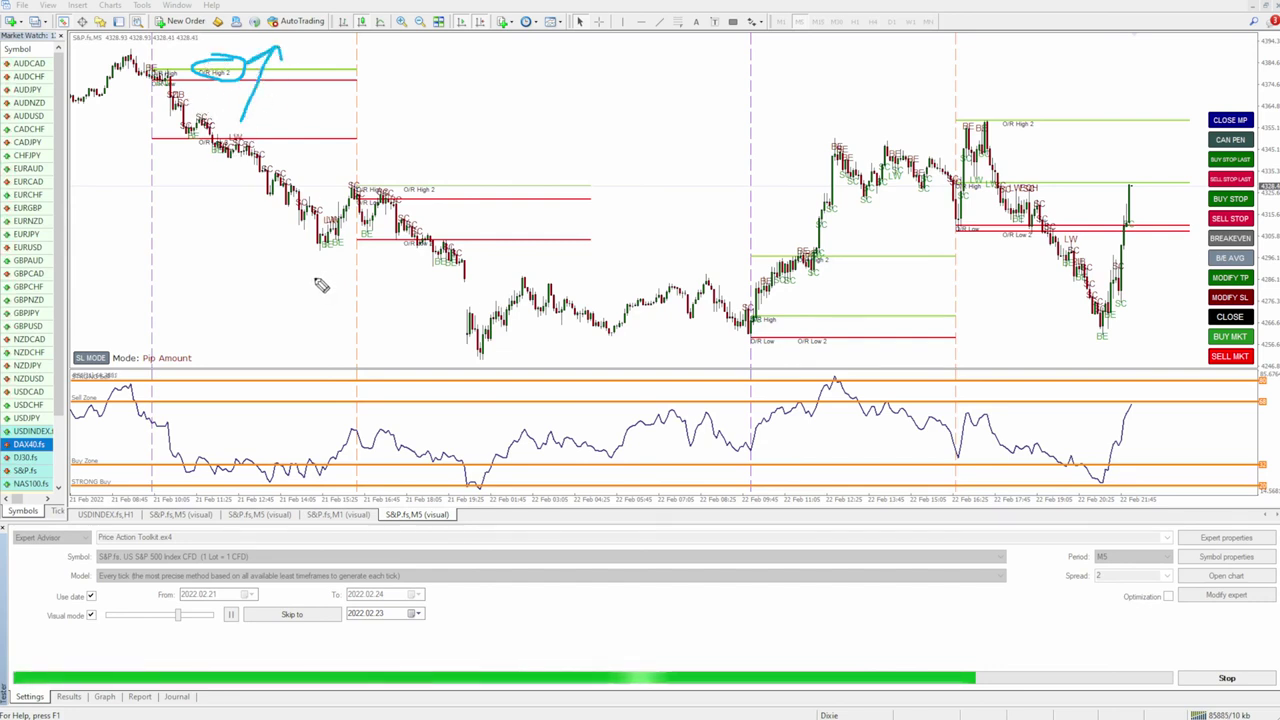
left_click_drag(232, 36, 230, 180)
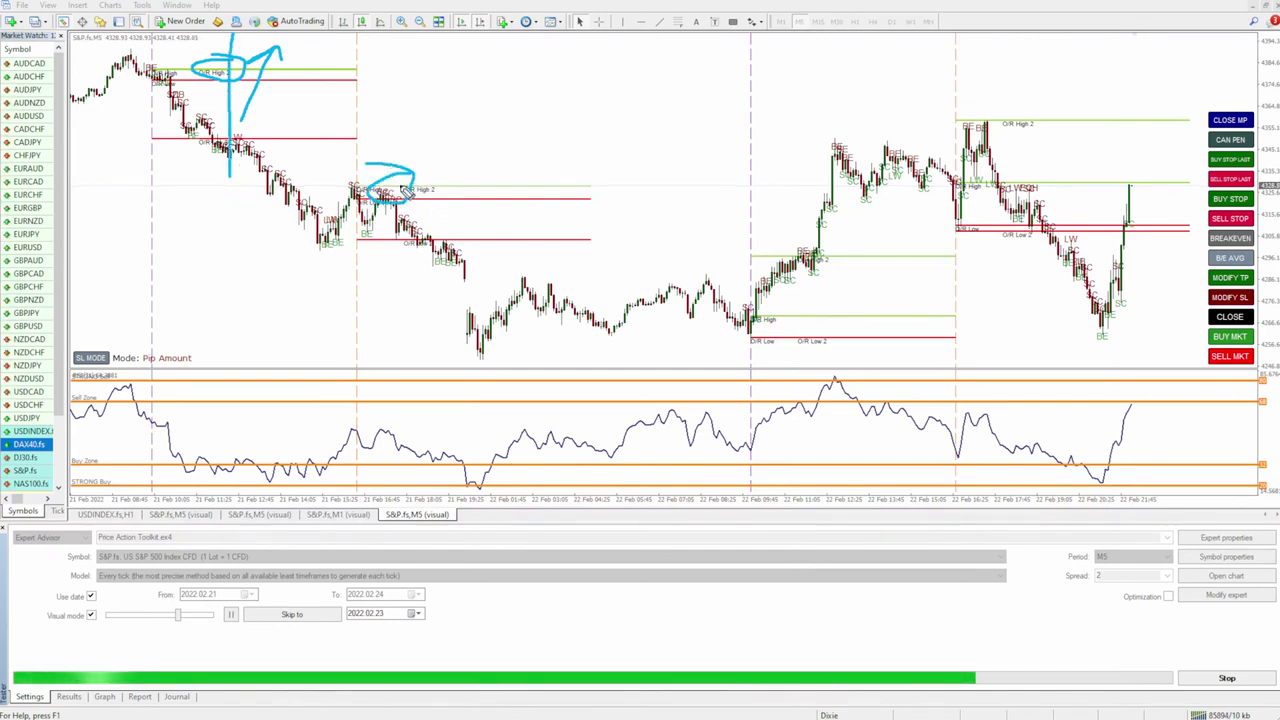
Trace the 21 February afternoon decline, the 22 February morning rally from the circled lows, and the afternoon fall and rebound.
mouse_move(421, 190)
left_mouse_down()
mouse_move(418, 228)
mouse_move(483, 352)
left_mouse_up()
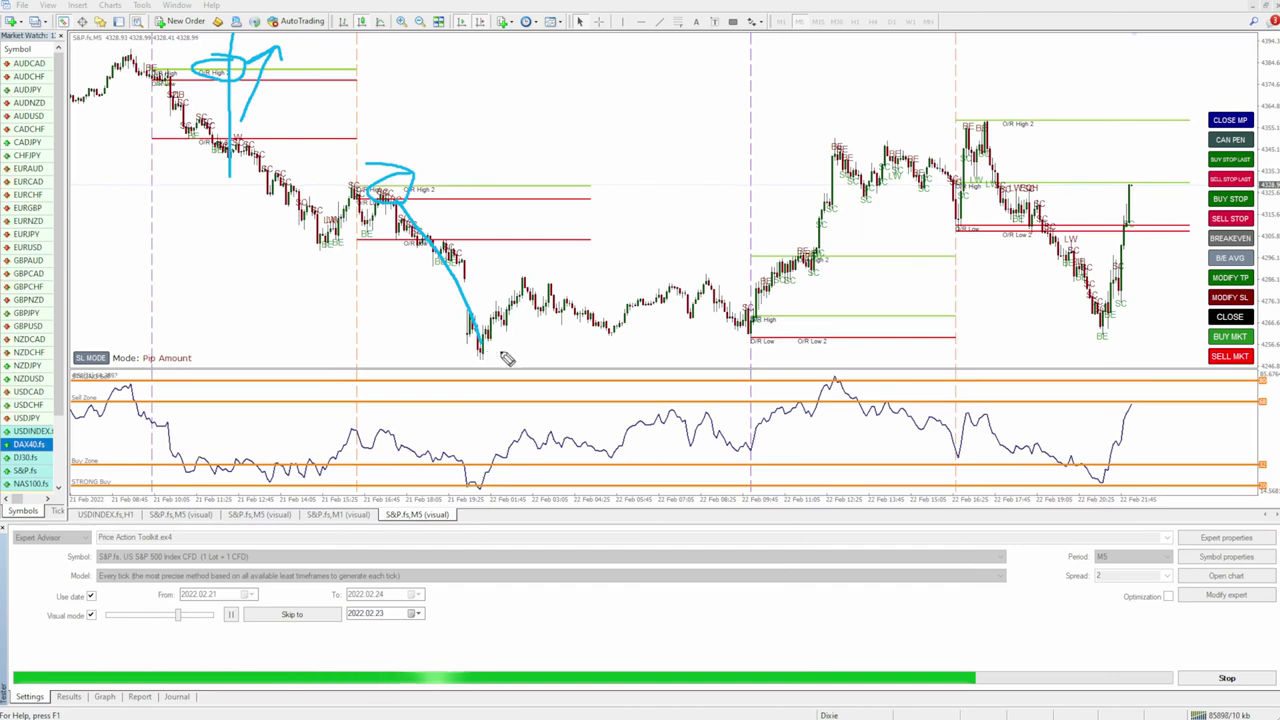
mouse_move(785, 328)
left_mouse_down()
mouse_move(770, 356)
mouse_move(815, 326)
mouse_move(788, 333)
left_mouse_up()
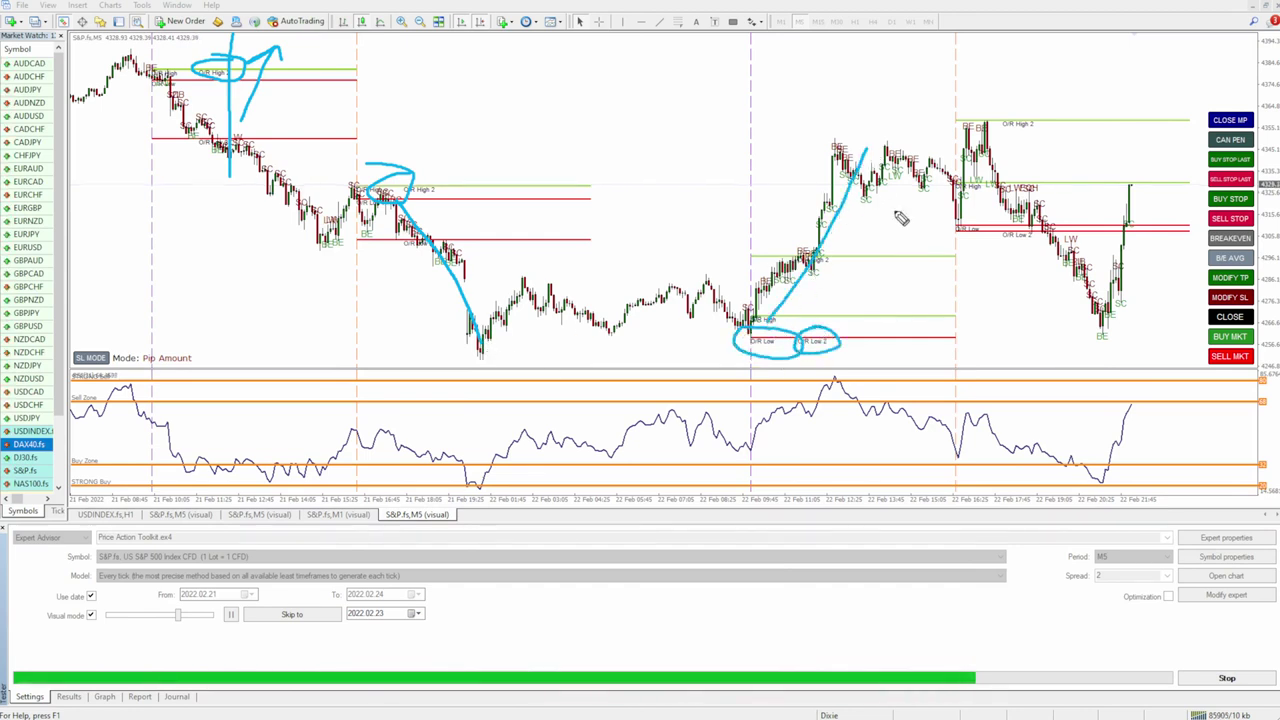
left_click_drag(997, 102, 1108, 316)
left_click_drag(1113, 230, 1132, 134)
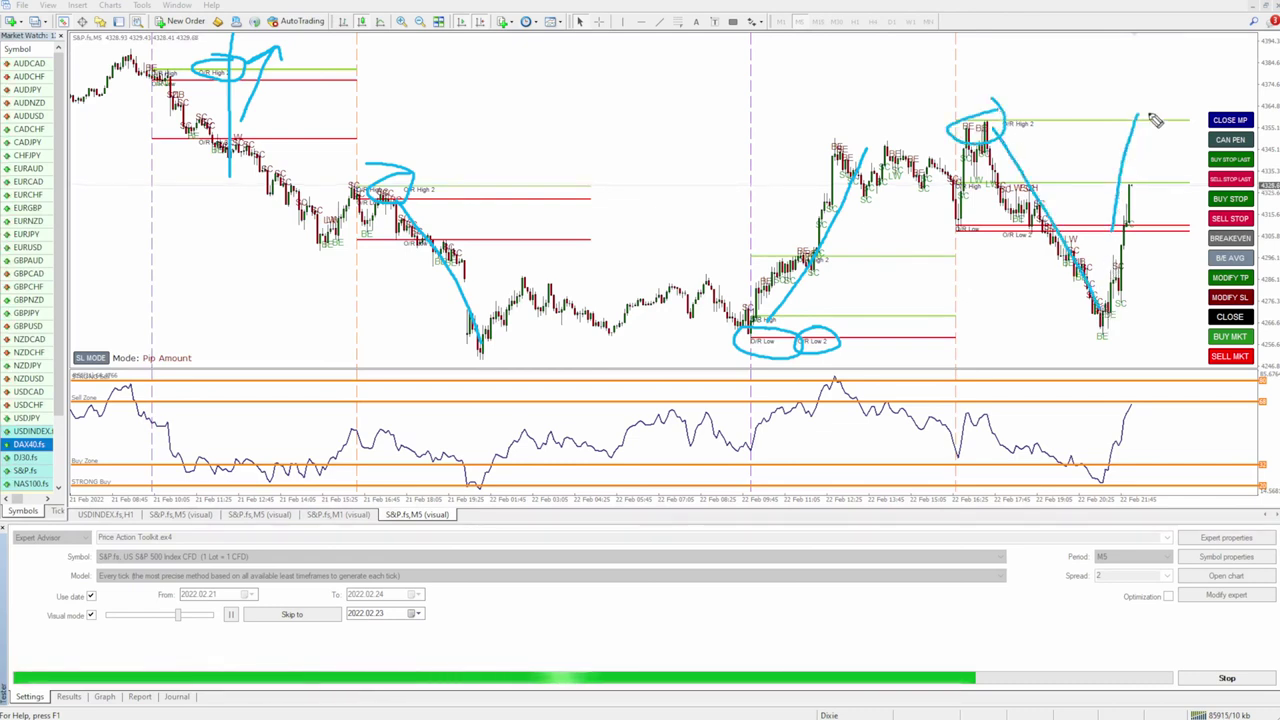
Circle the final session's O/R High 2, sketch downward arrows and a zigzag over its price swing, and clear the markings.
left_click_drag(995, 102, 1018, 138)
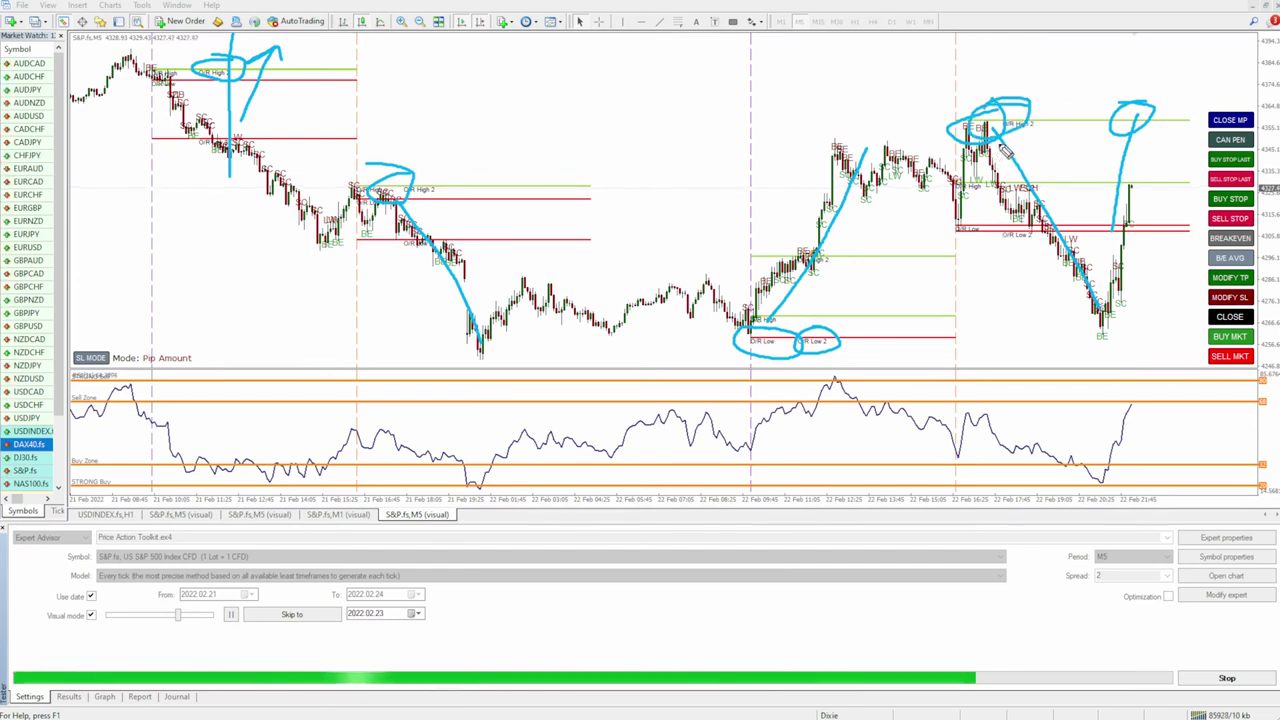
left_click_drag(1008, 148, 1050, 225)
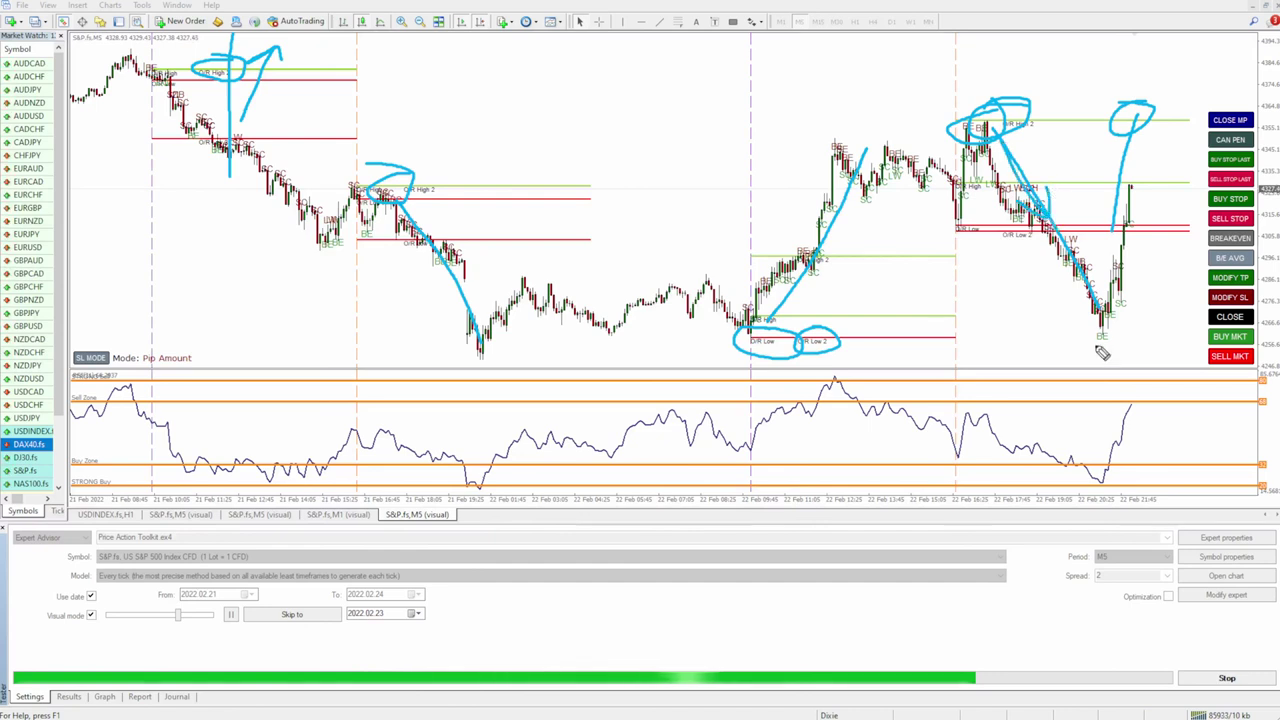
mouse_move(1033, 256)
left_mouse_down()
mouse_move(1078, 205)
mouse_move(1183, 223)
mouse_move(1196, 270)
left_mouse_up()
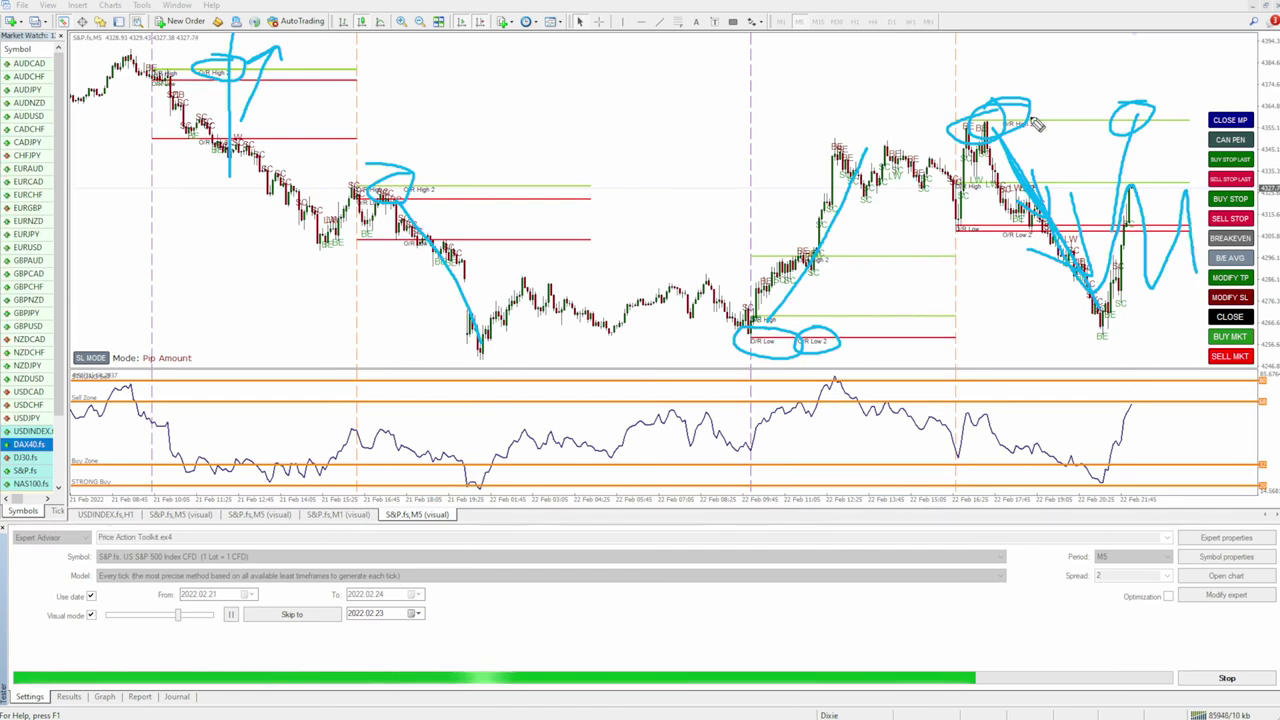
key("Escape")
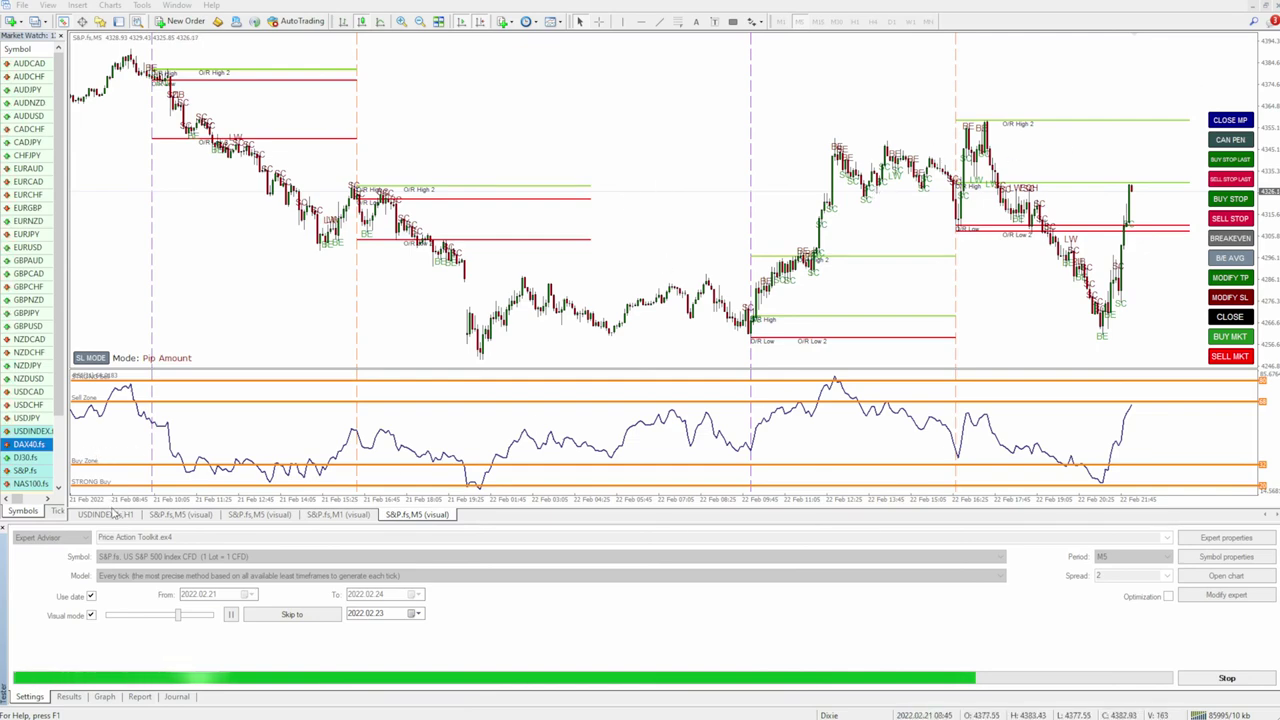
Switch to the other trading terminal and open its .DE40Cash M1 chart.
left_click(112, 514)
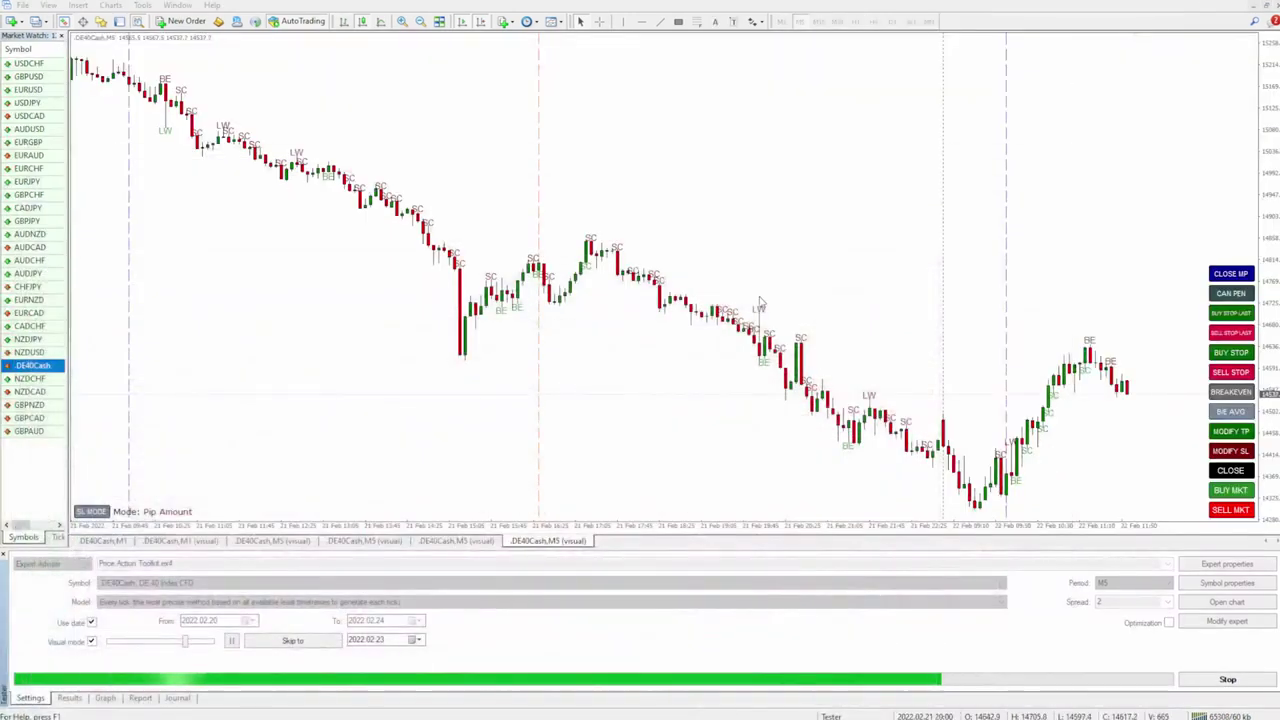
left_click(103, 540)
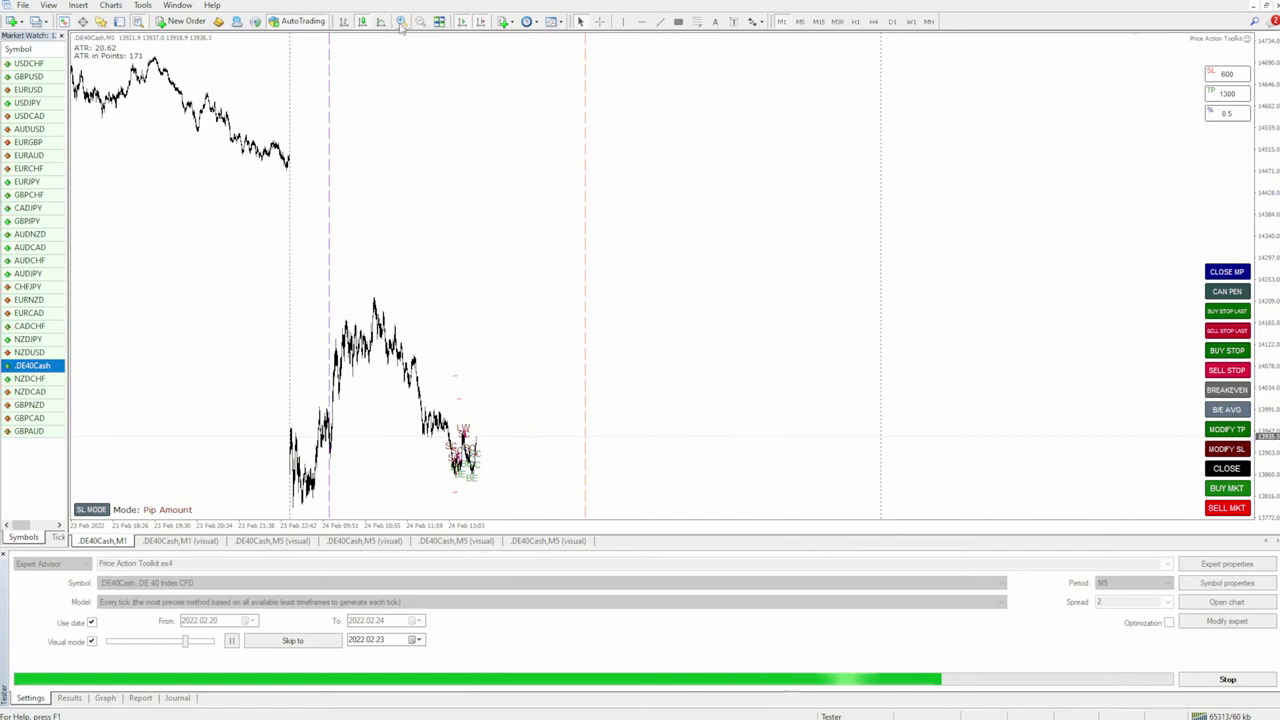
Enlarge the candles on the .DE40Cash M1 chart around the latest 24 February trades and display the account history below it.
key("plus")
key("plus")
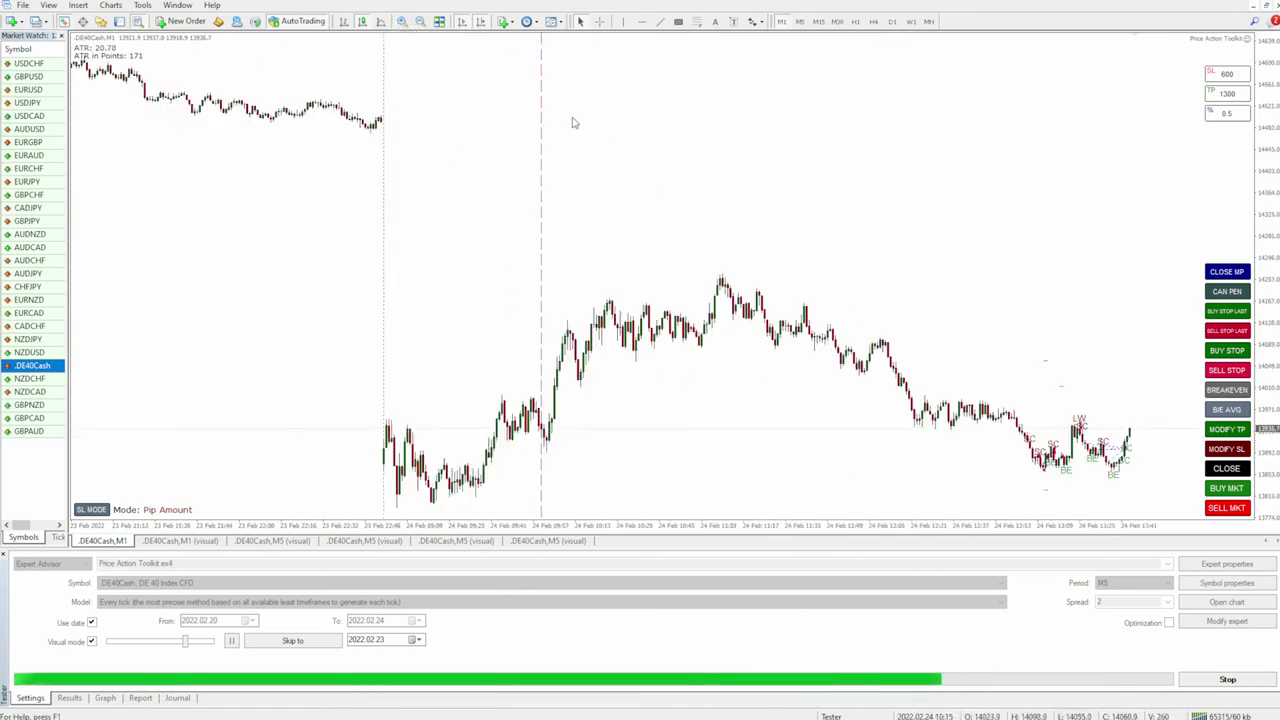
key("plus")
key("plus")
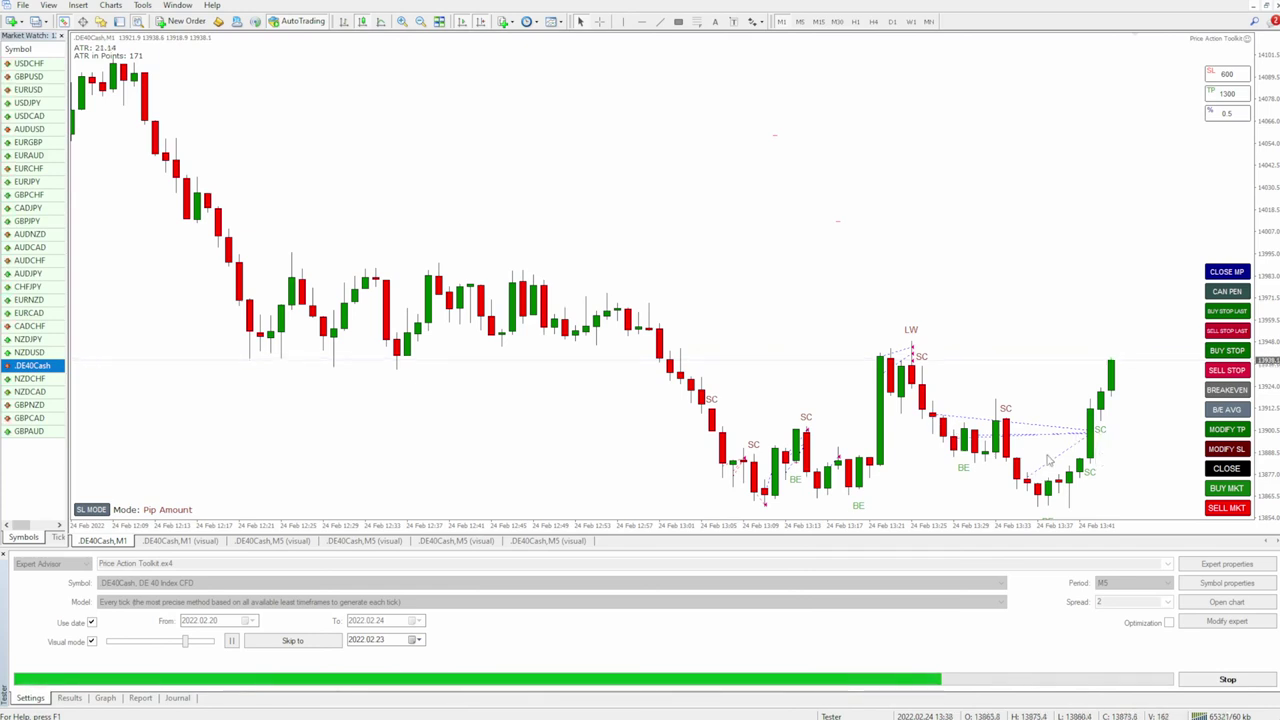
left_click(119, 21)
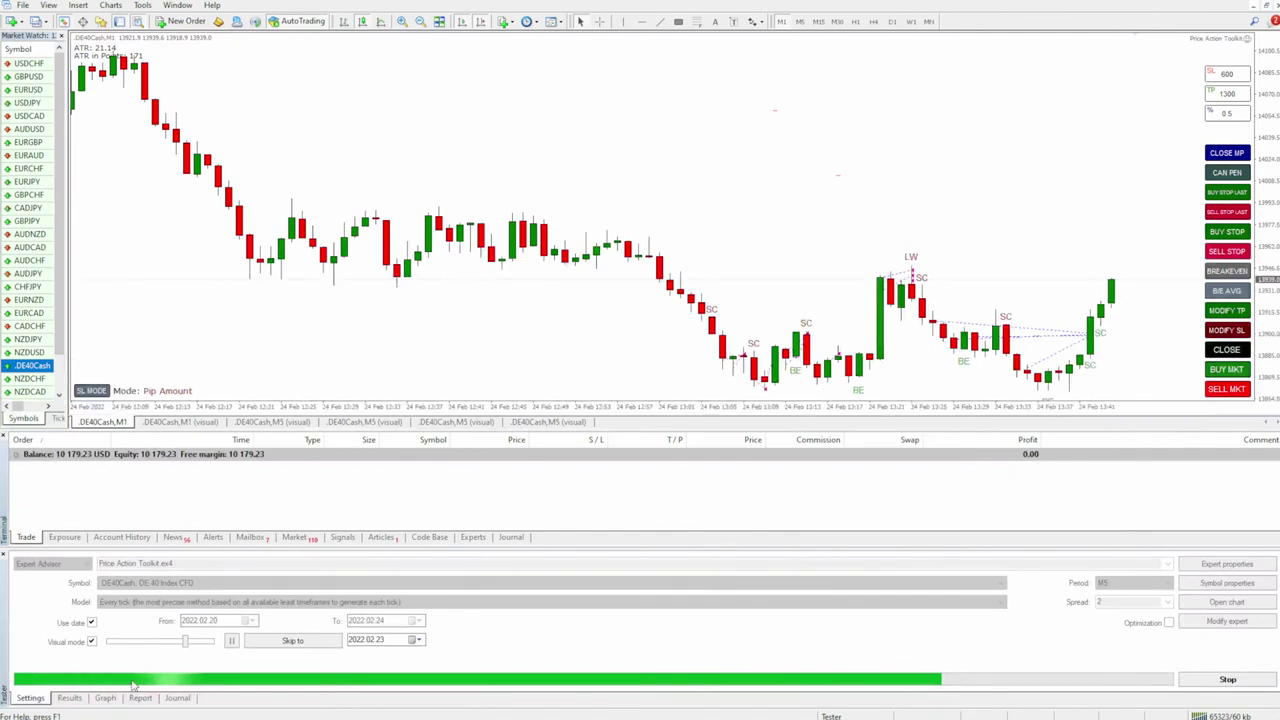
left_click(121, 537)
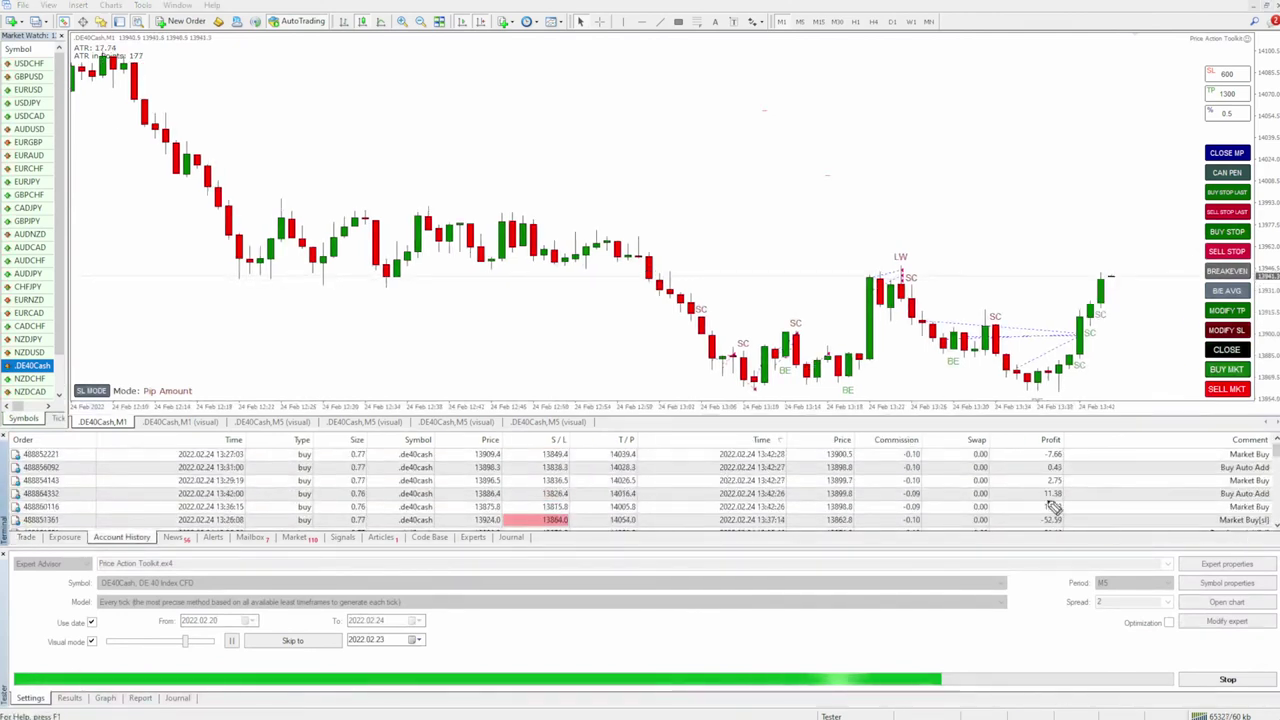
Circle the profits of the recent trades in the account history and their entry and exit points on the chart, then clear the markings.
left_click_drag(1080, 467, 1086, 509)
mouse_move(1068, 454)
left_mouse_down()
mouse_move(1080, 468)
mouse_move(1040, 512)
left_mouse_up()
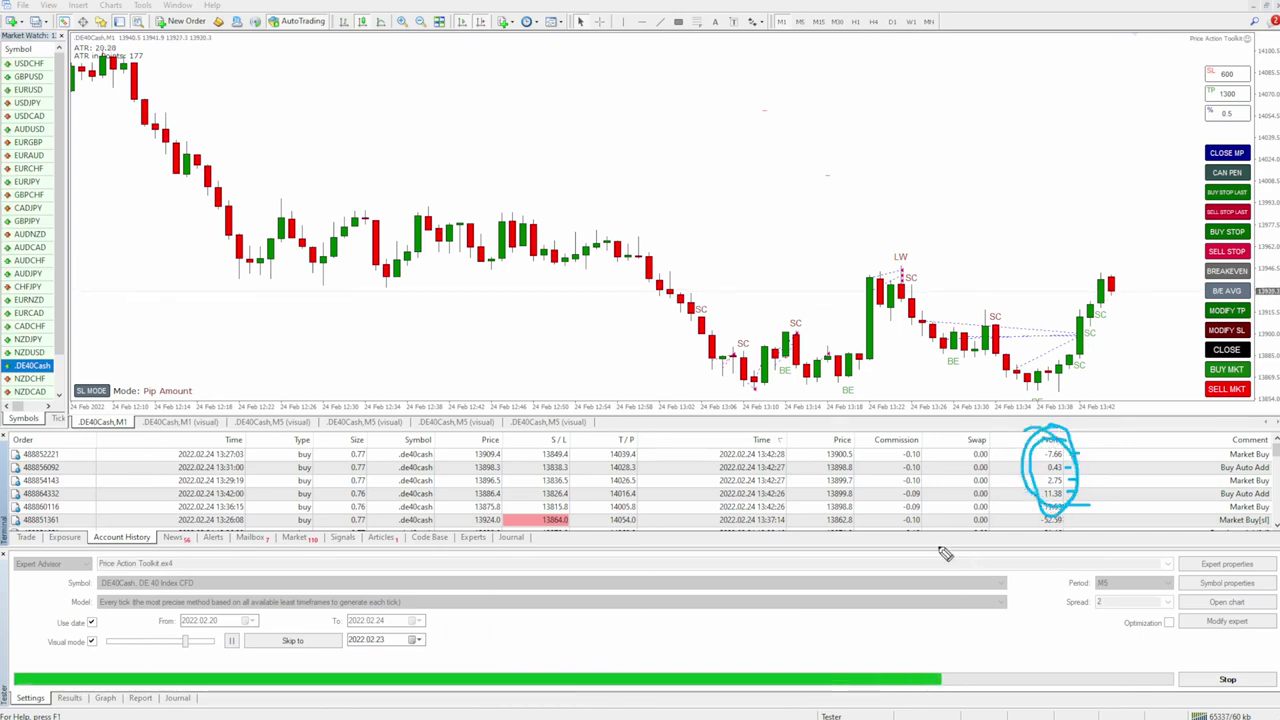
left_click_drag(930, 320, 955, 340)
left_click_drag(1088, 322, 1085, 330)
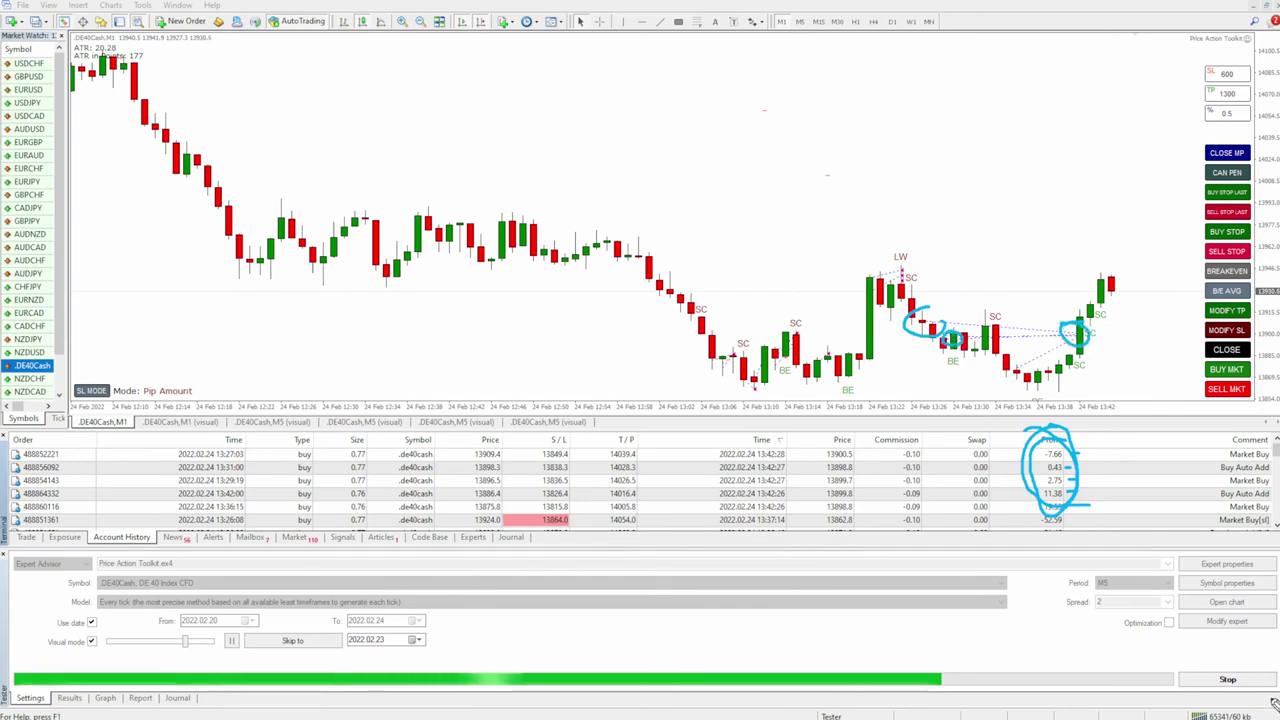
key("Escape")
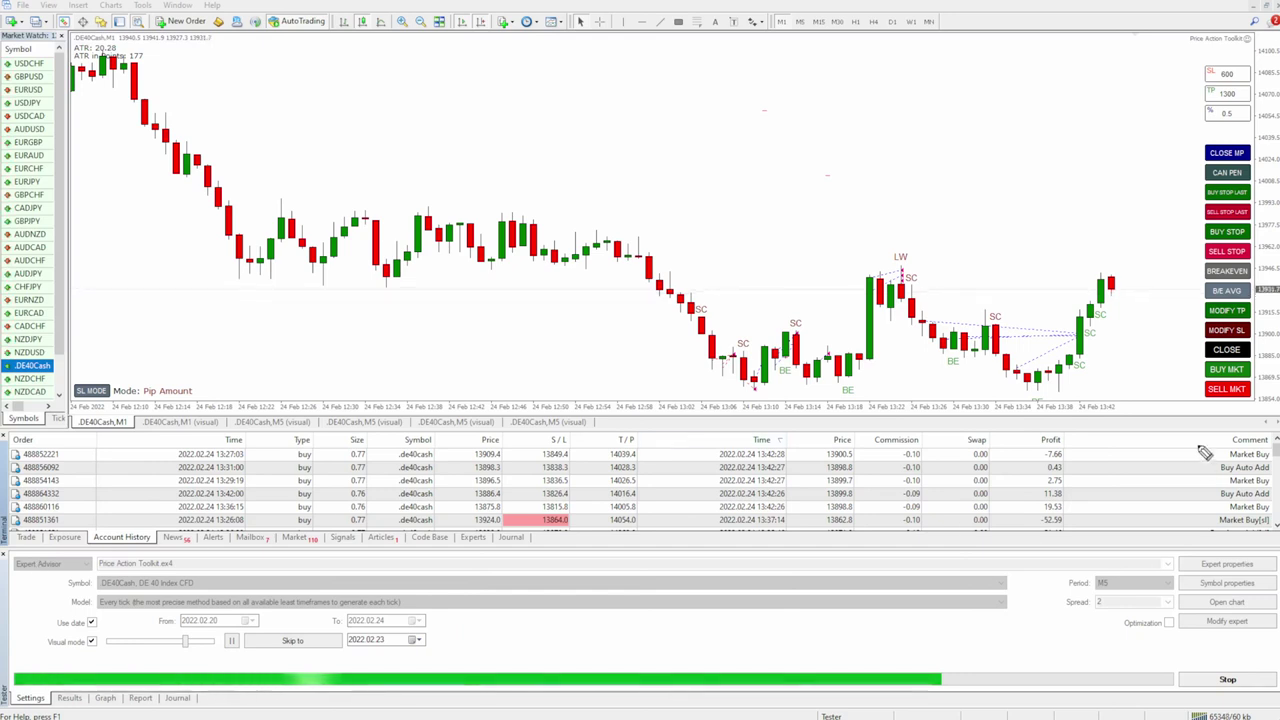
Mark the trade comments, the matching BUY MKT control, the Buy Auto Add entries and the stopped-out trade's loss, then clear the markings.
mouse_move(1204, 441)
left_mouse_down()
mouse_move(1212, 526)
mouse_move(1272, 530)
mouse_move(1274, 450)
mouse_move(1235, 431)
mouse_move(1203, 438)
left_mouse_up()
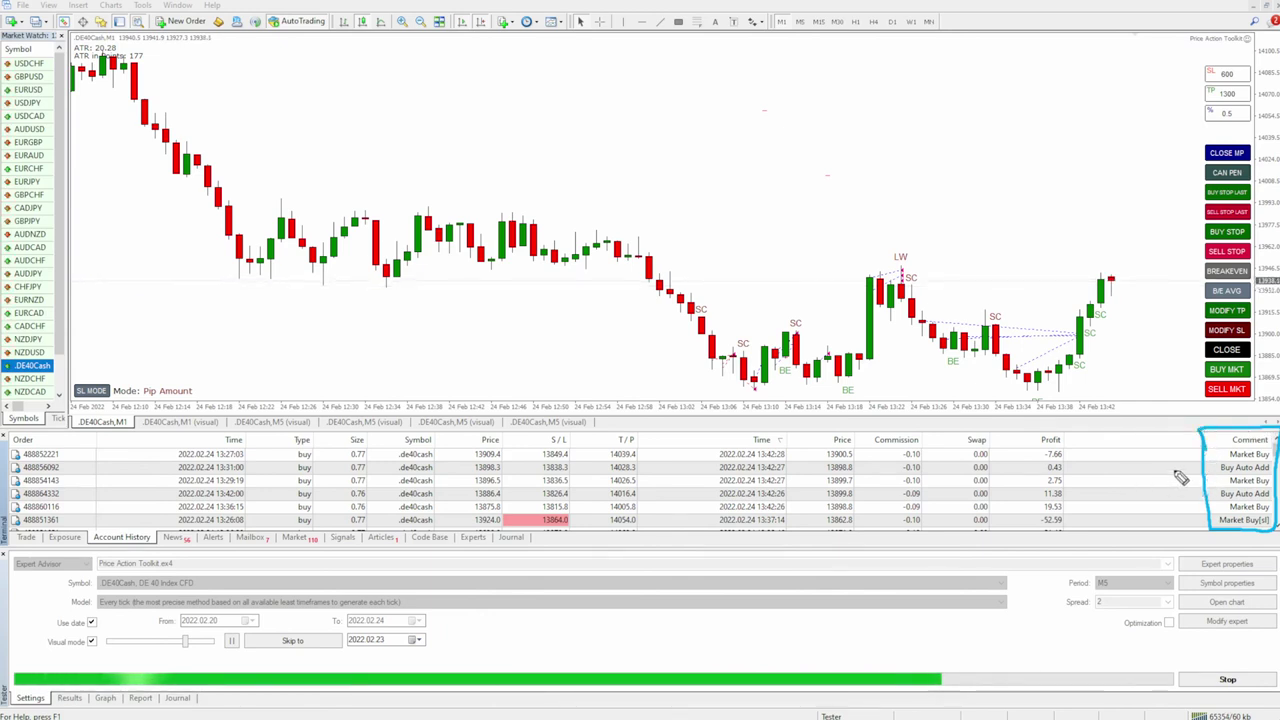
left_click_drag(1212, 454, 1172, 454)
mouse_move(1200, 350)
left_mouse_down()
mouse_move(1262, 376)
mouse_move(1212, 344)
left_mouse_up()
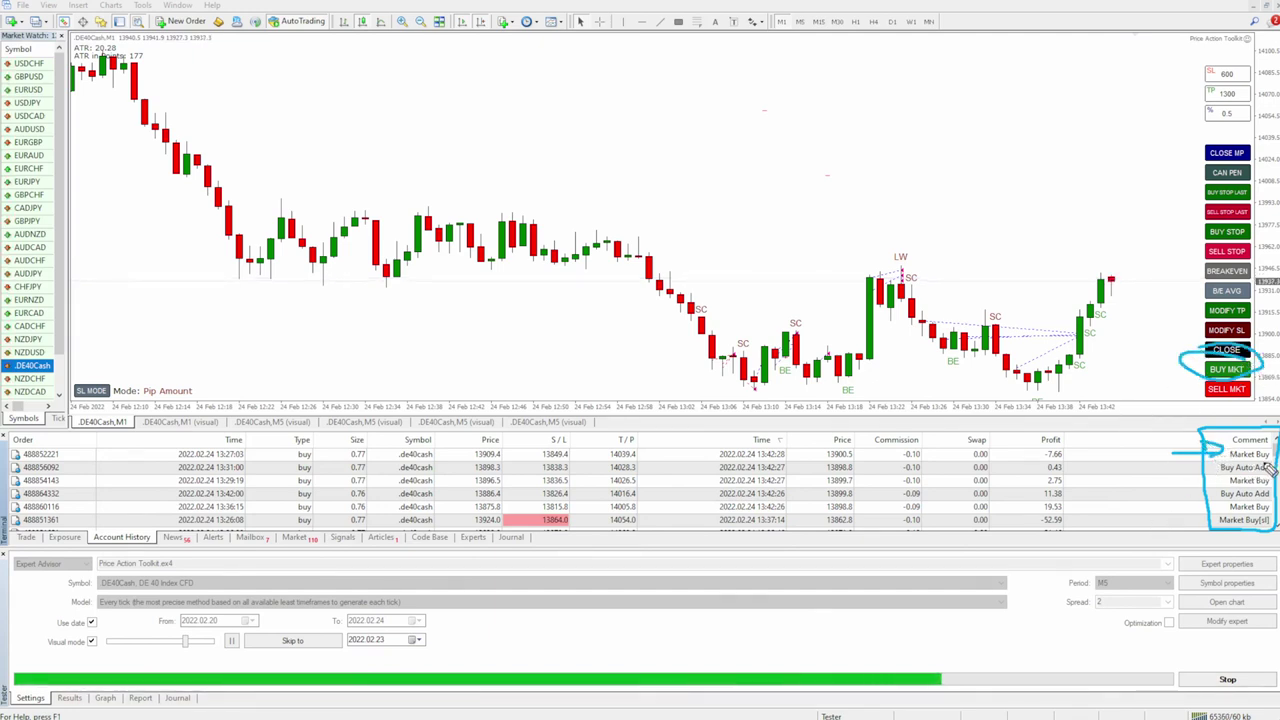
mouse_move(1222, 472)
left_mouse_down()
mouse_move(1268, 482)
mouse_move(1226, 498)
mouse_move(1274, 490)
mouse_move(1268, 512)
left_mouse_up()
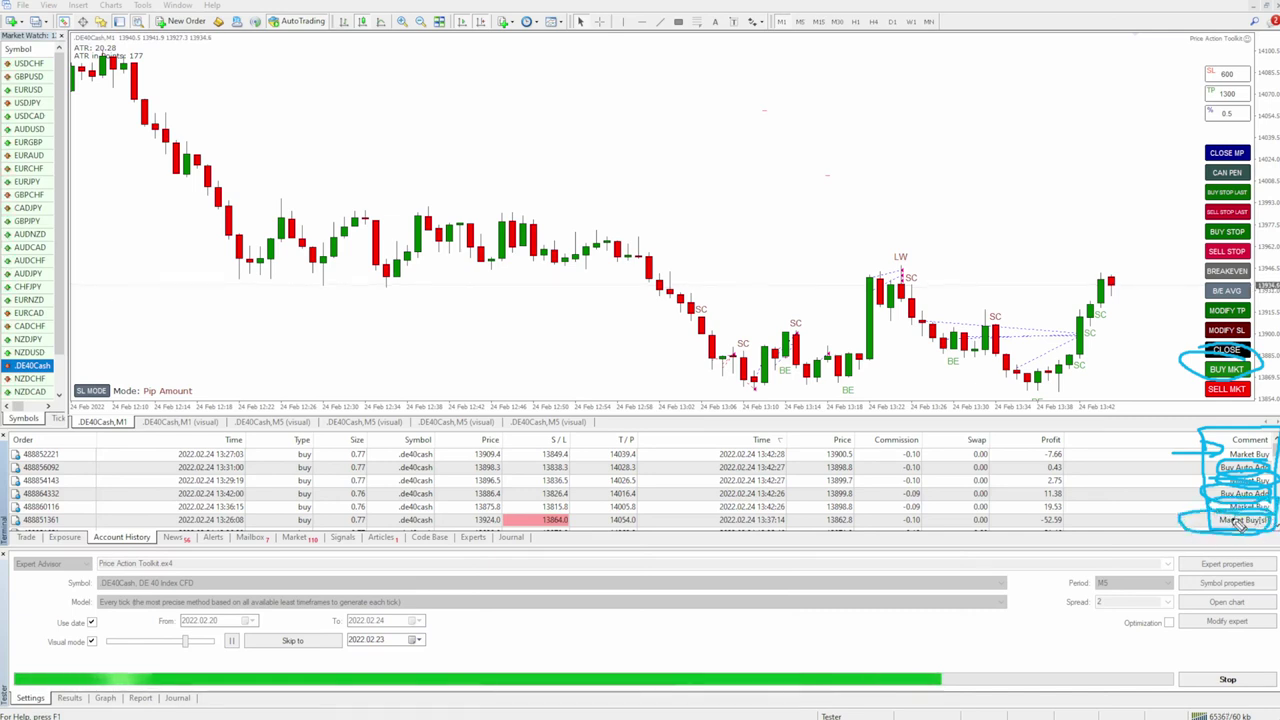
mouse_move(1050, 521)
left_mouse_down()
mouse_move(1045, 538)
mouse_move(980, 552)
left_mouse_up()
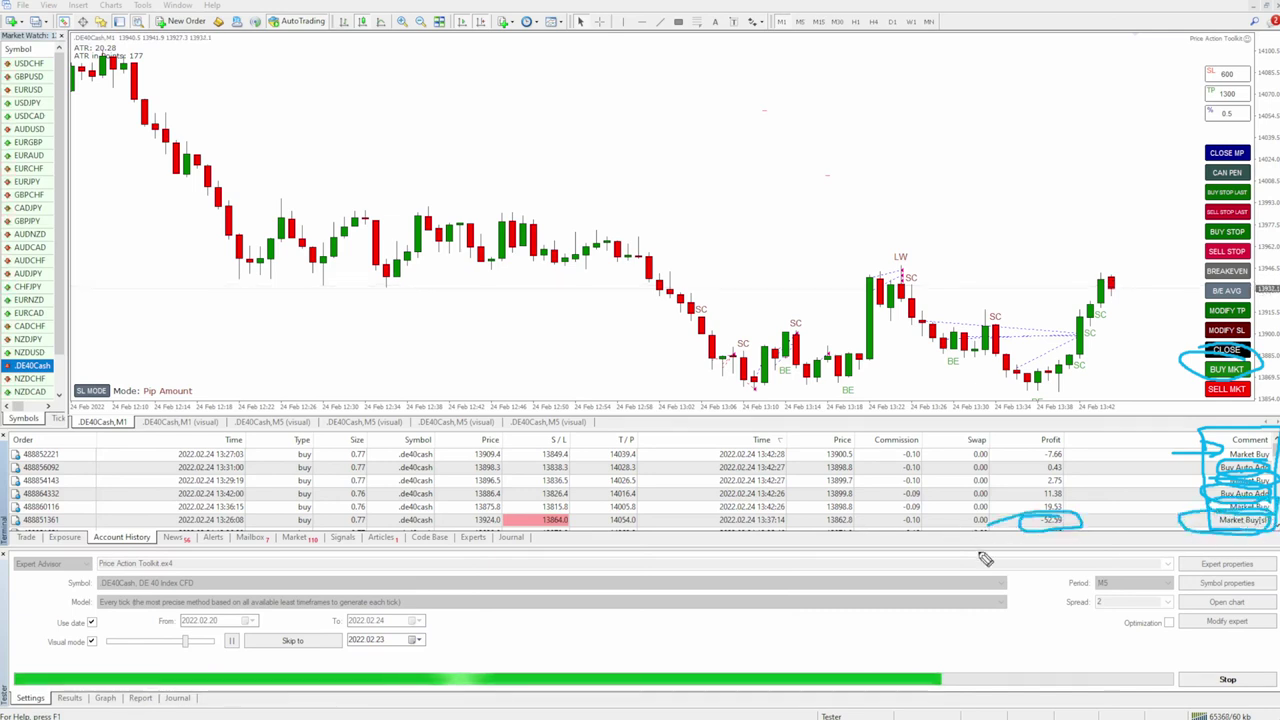
key("e")
left_click_drag(1175, 405, 1213, 440)
left_click_drag(1180, 448, 1222, 465)
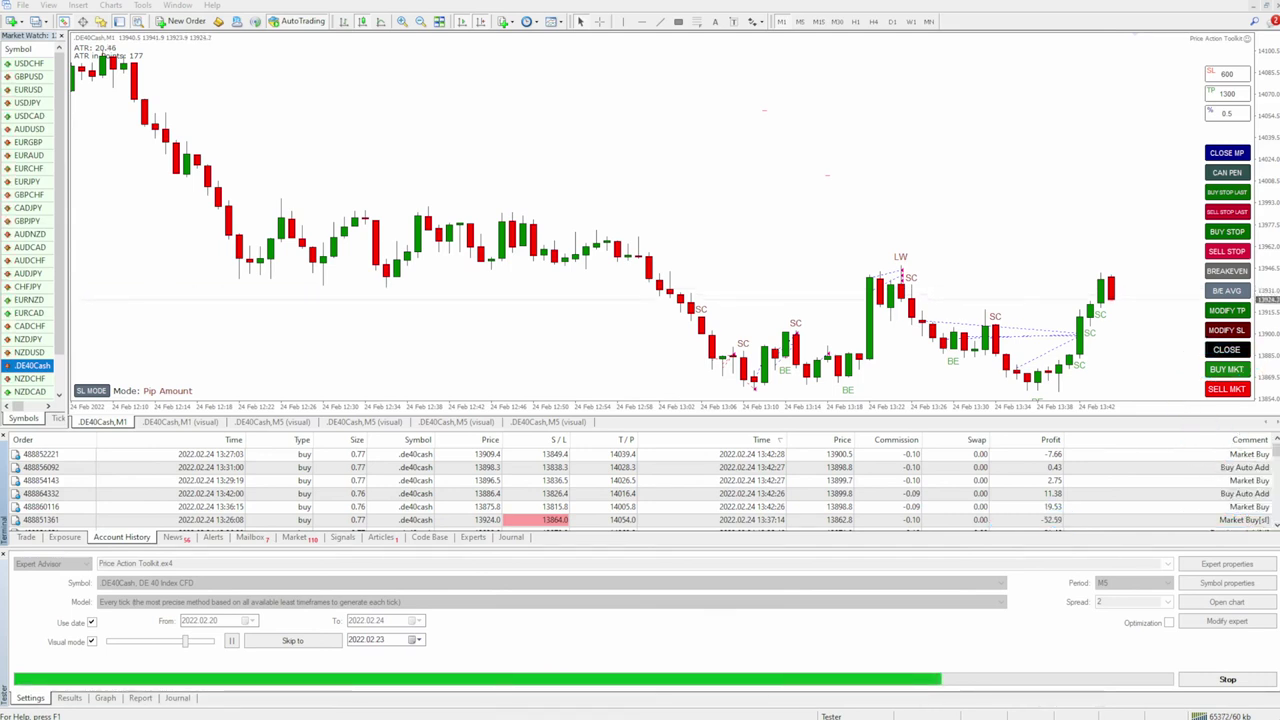
Check the history period options and select the Buy Auto Add trade opened at 13:42:00.
right_click(757, 467)
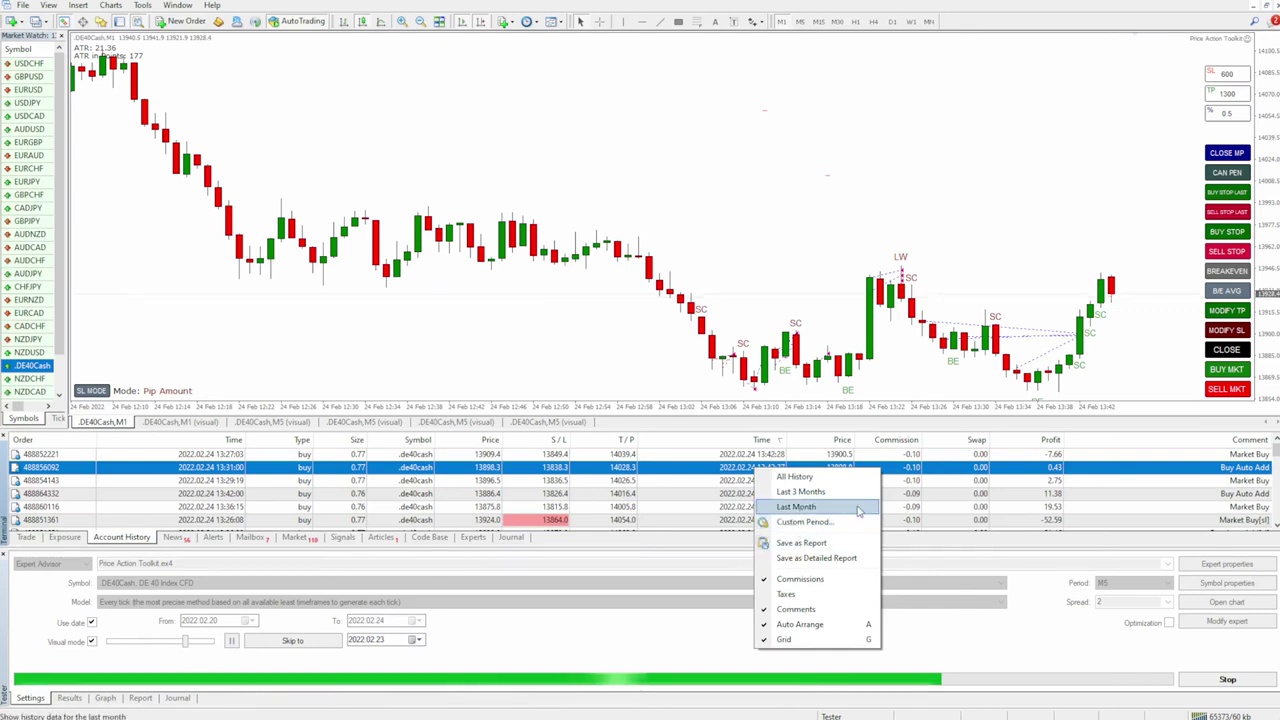
left_click(1158, 494)
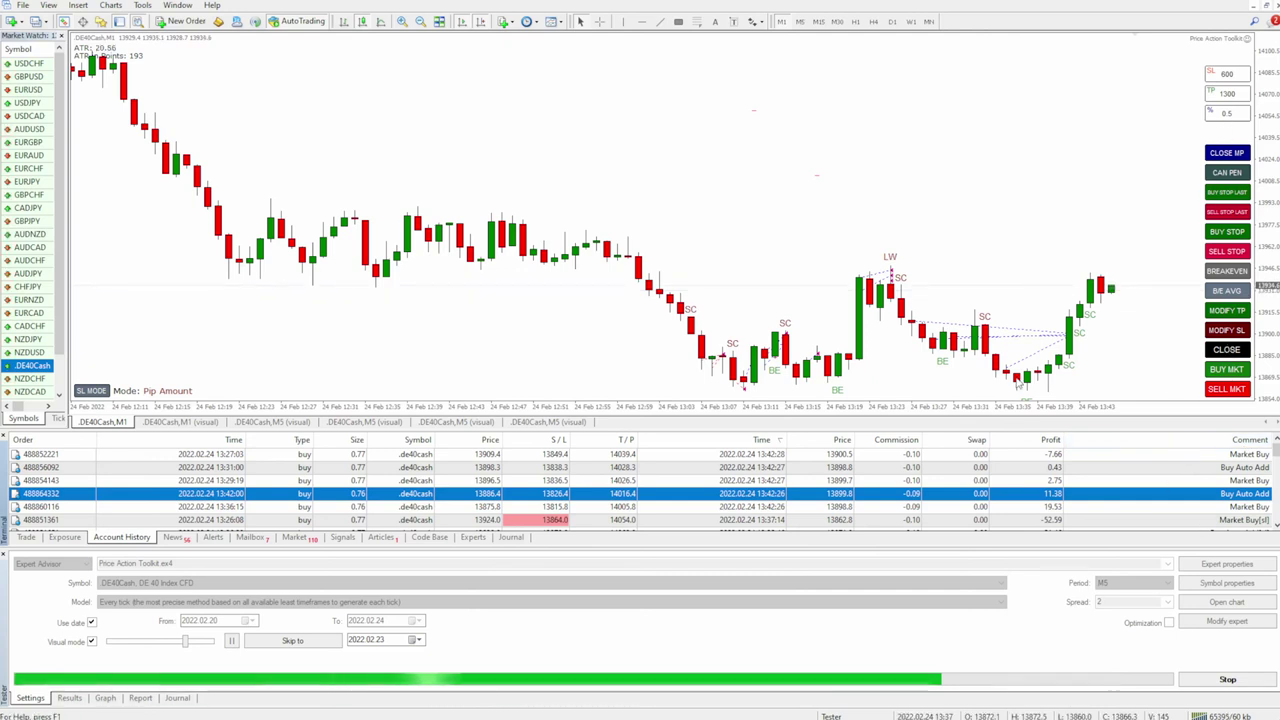
mouse_move(1041, 378)
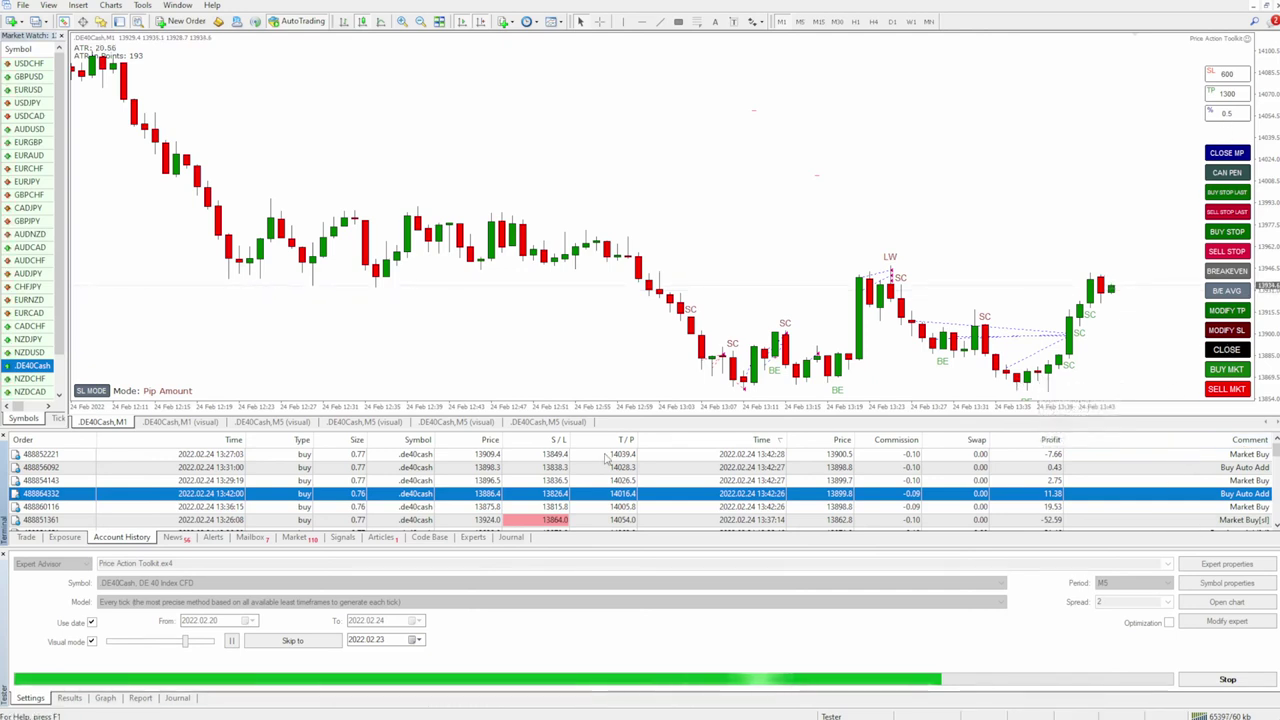
Review the Price Action Toolkit inputs on the .DE40Cash chart down to the auto trading settings and close them without changes.
left_click(1248, 38)
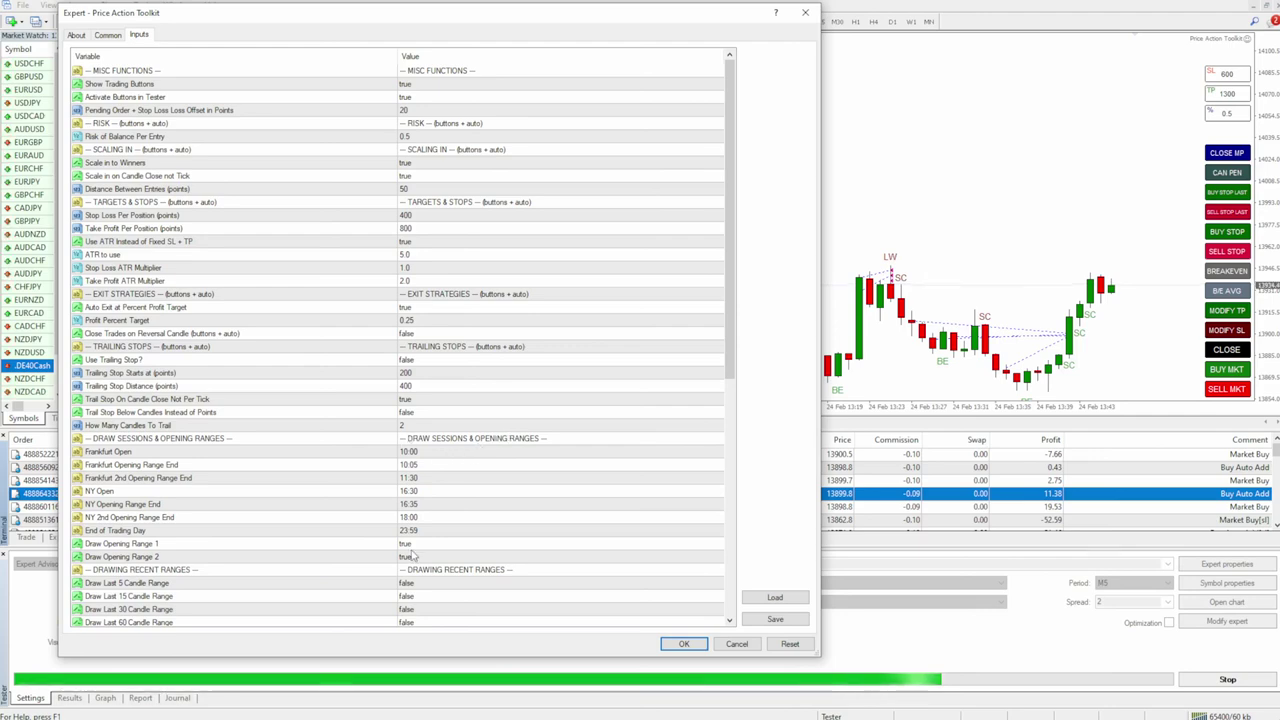
scroll(410, 556, "down", 10)
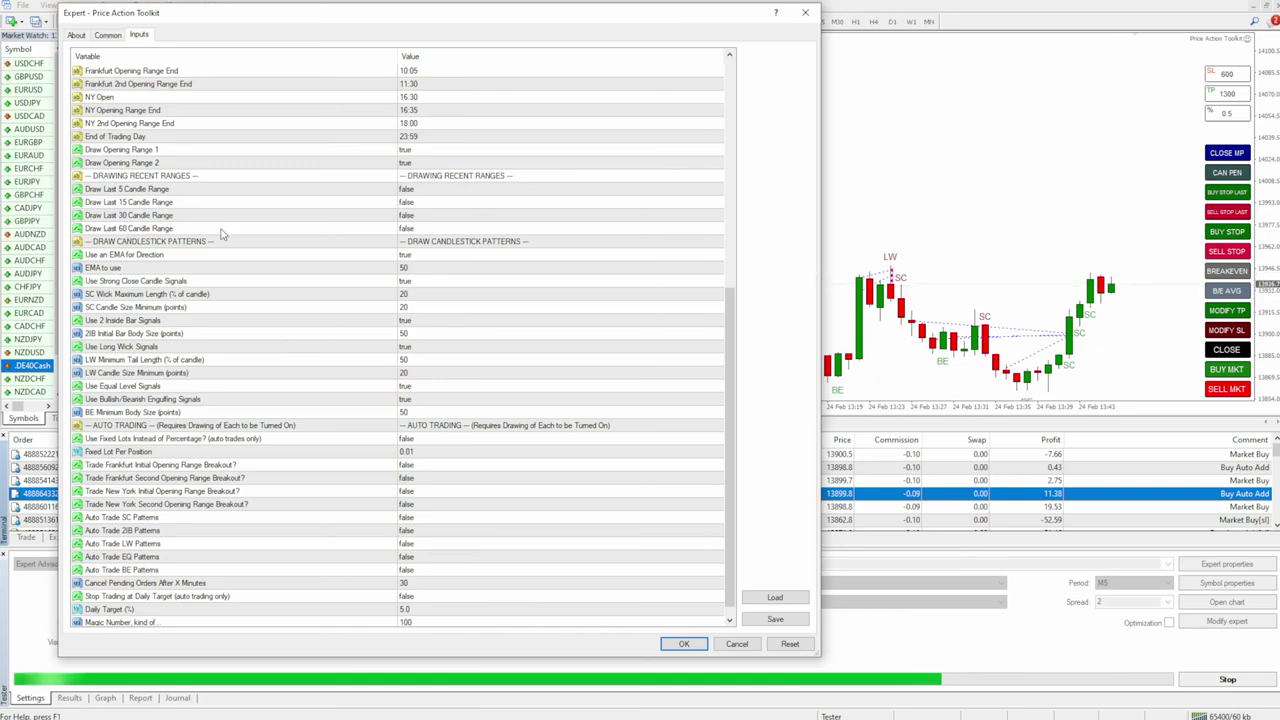
left_click(737, 644)
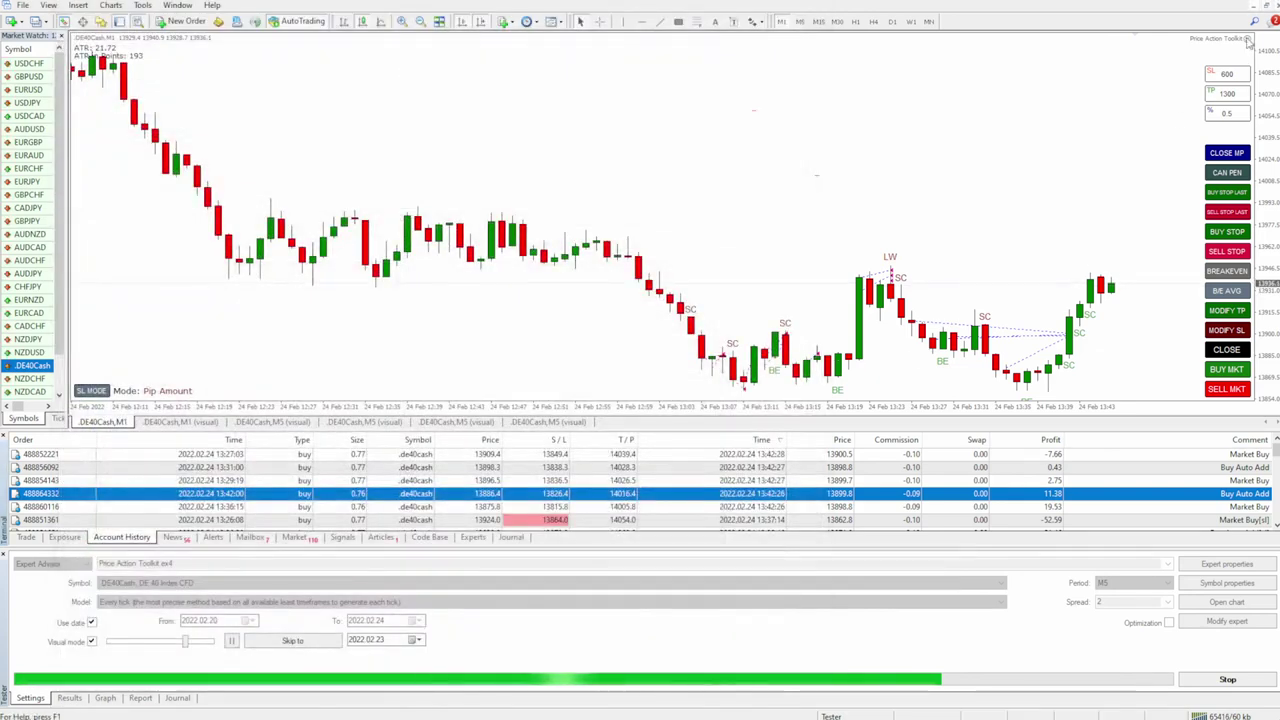
Set Draw Last 5 Candle Range and Draw Last 30 Candle Range to true in the chart's Price Action Toolkit inputs and apply them.
key("F7")
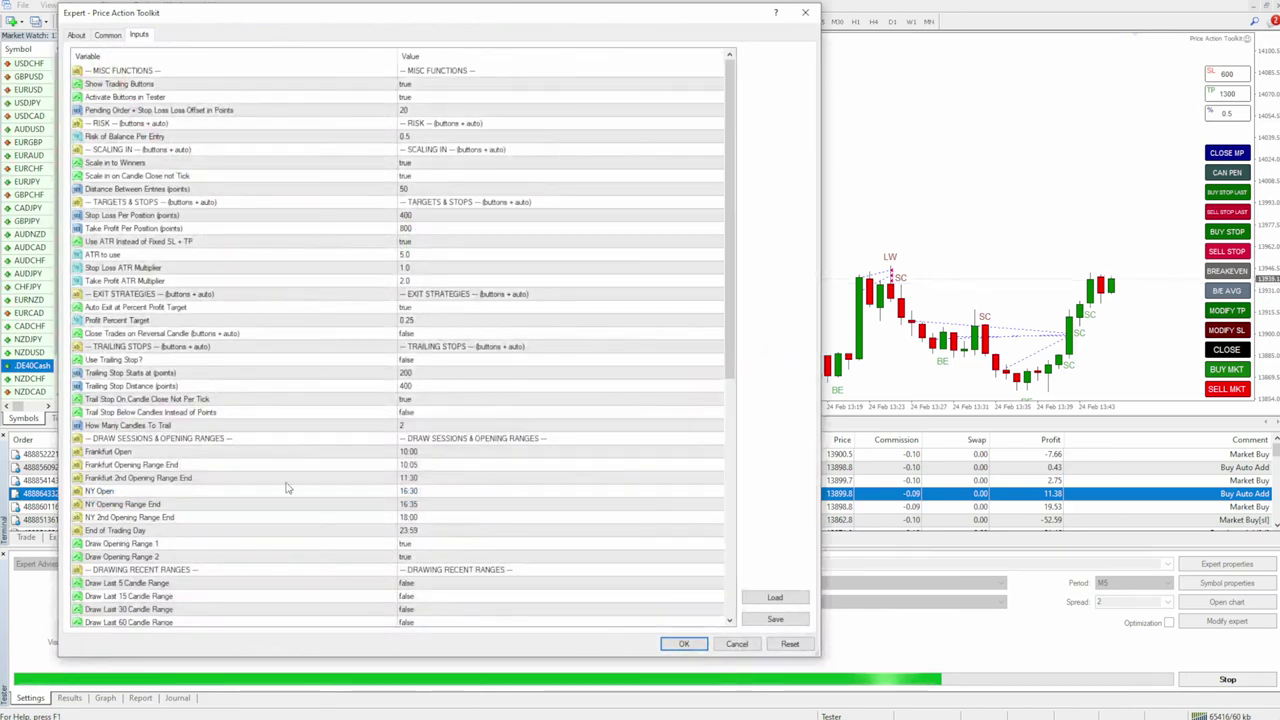
scroll(404, 441, "down", 5)
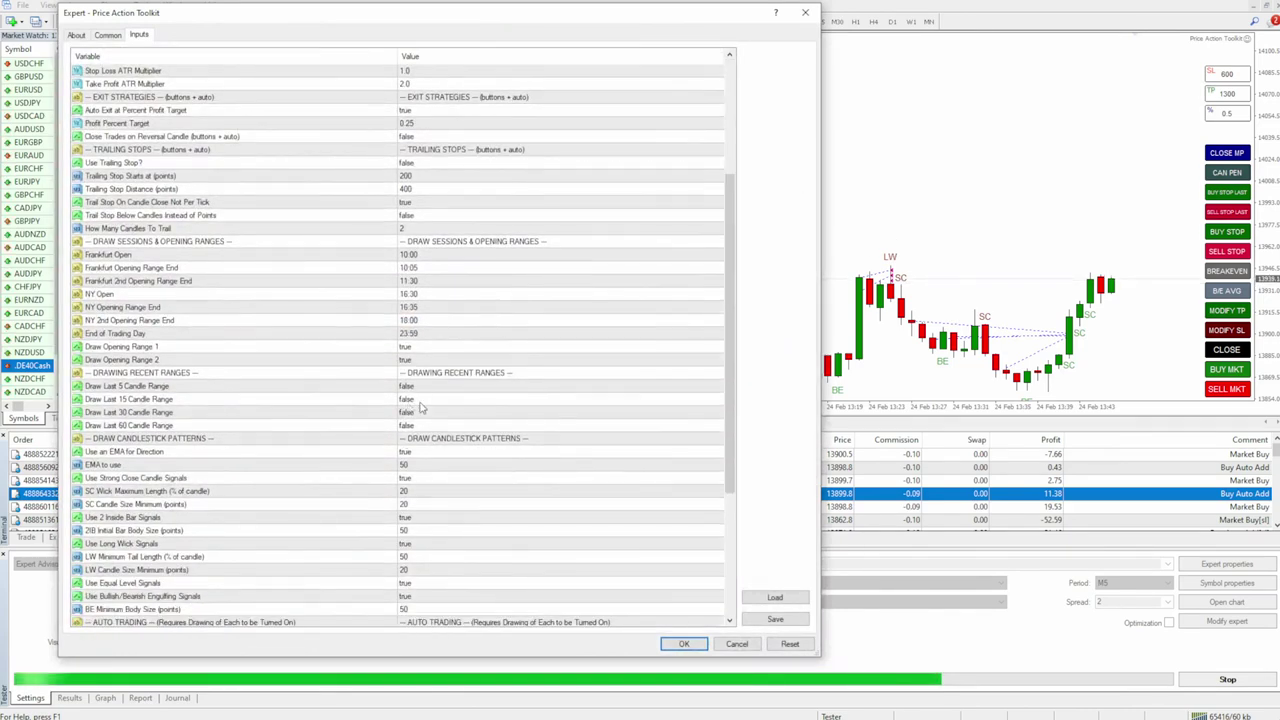
left_click(425, 388)
left_click(416, 413)
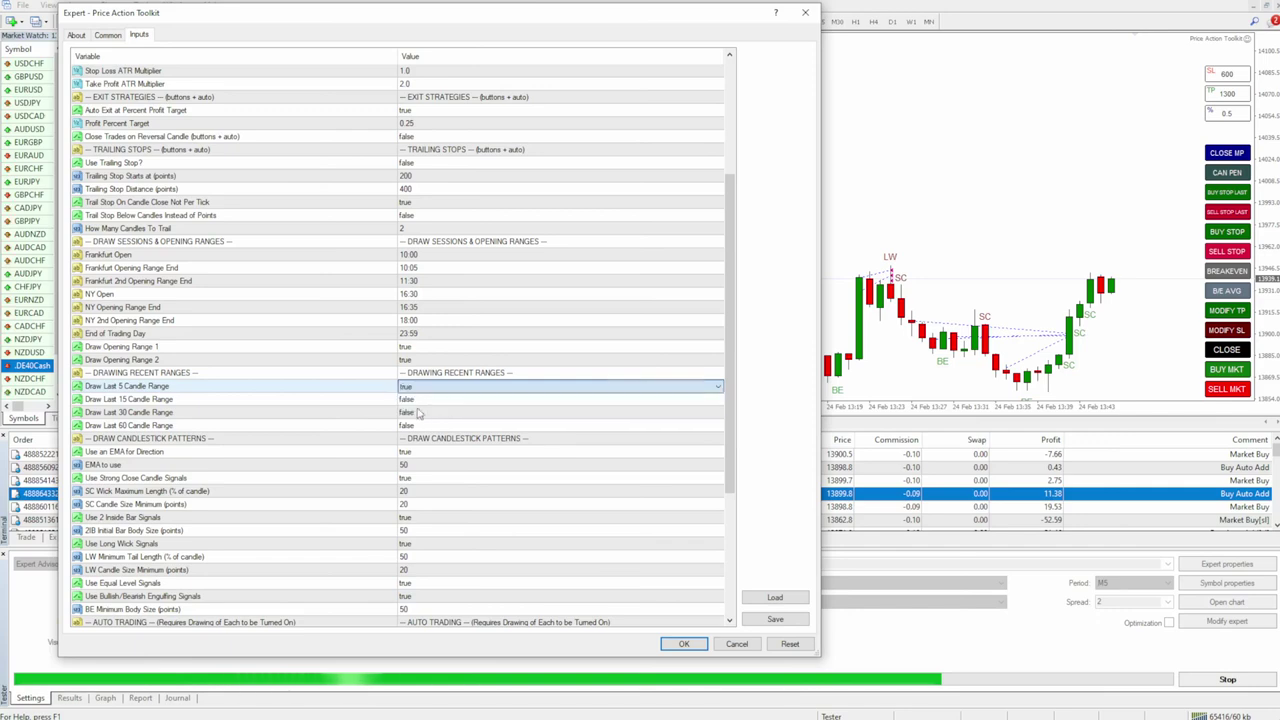
left_click(415, 413)
left_click(415, 413)
left_click(416, 438)
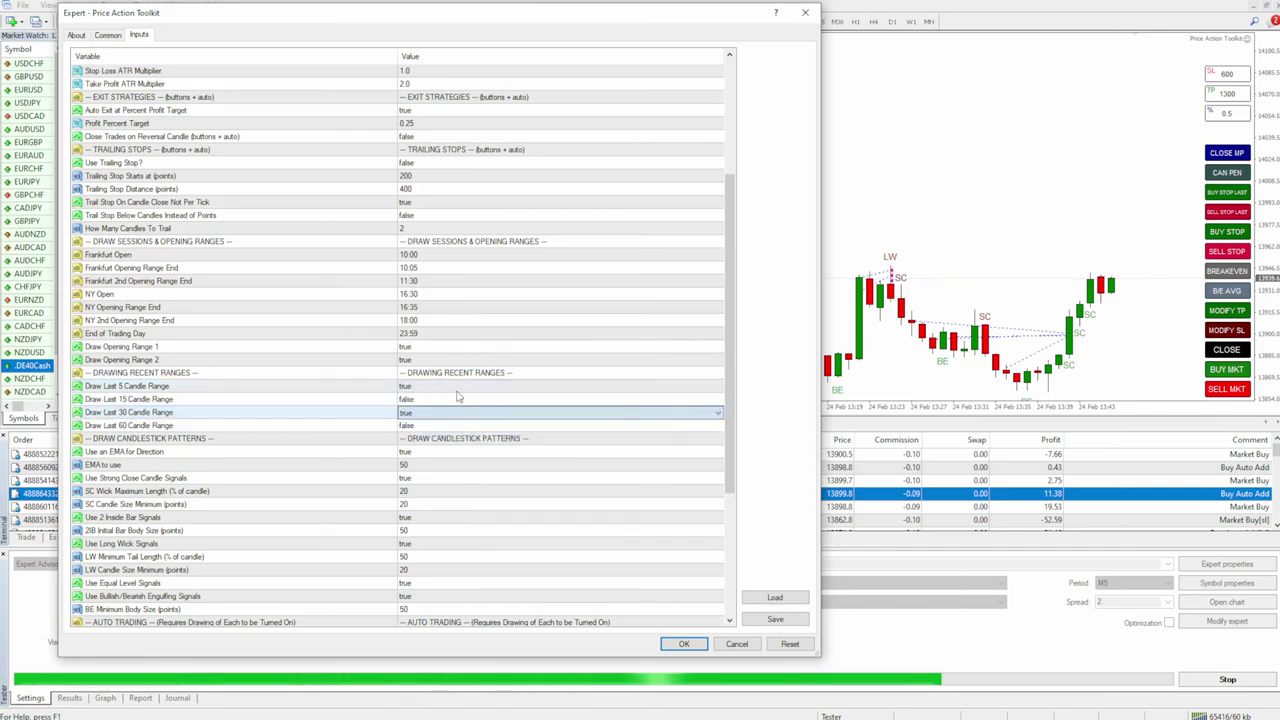
left_click(684, 643)
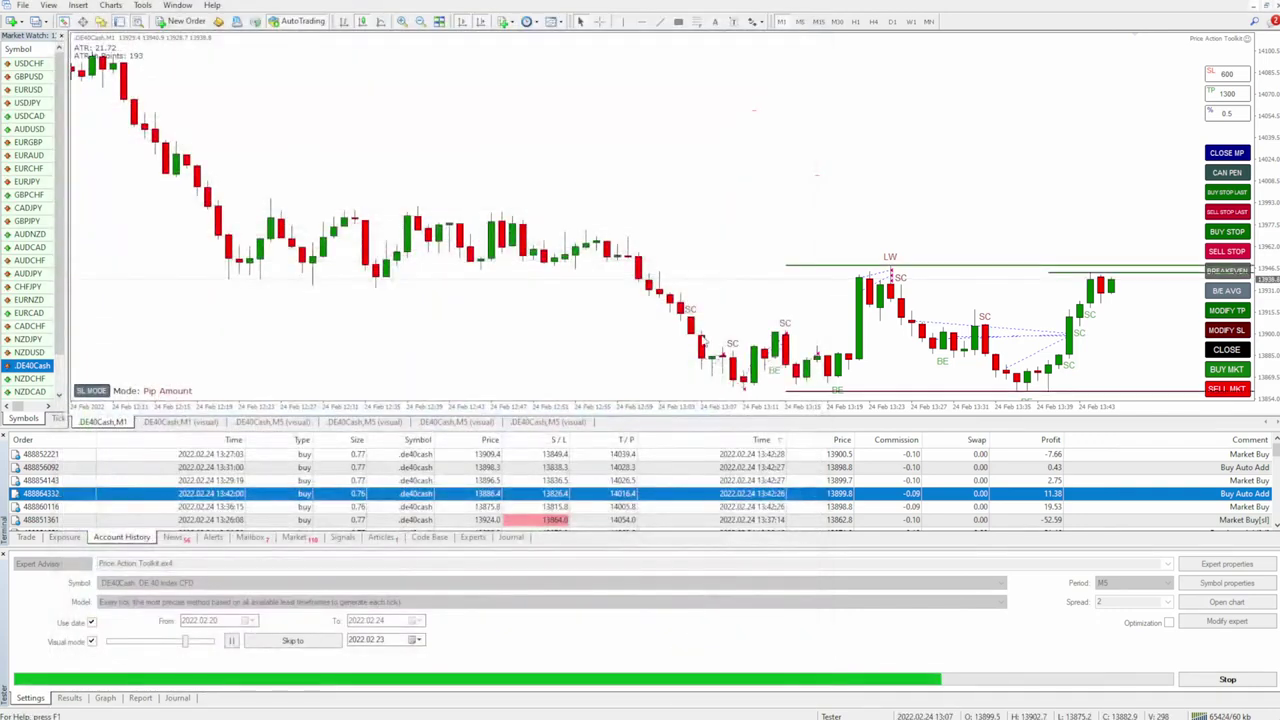
Hide the account history and tester, circle the recent ranges' highs and lows, line off where each range starts, and clear the markings.
left_click(4, 554)
left_click(4, 599)
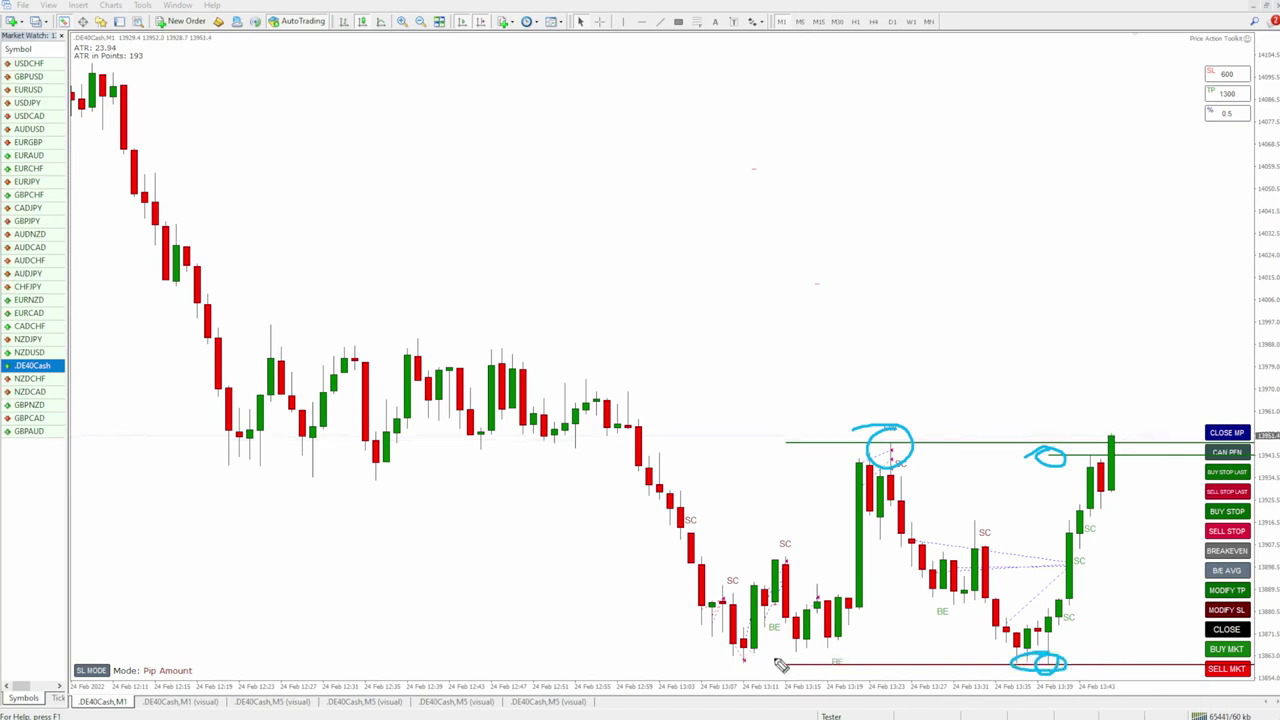
left_click_drag(788, 447, 808, 673)
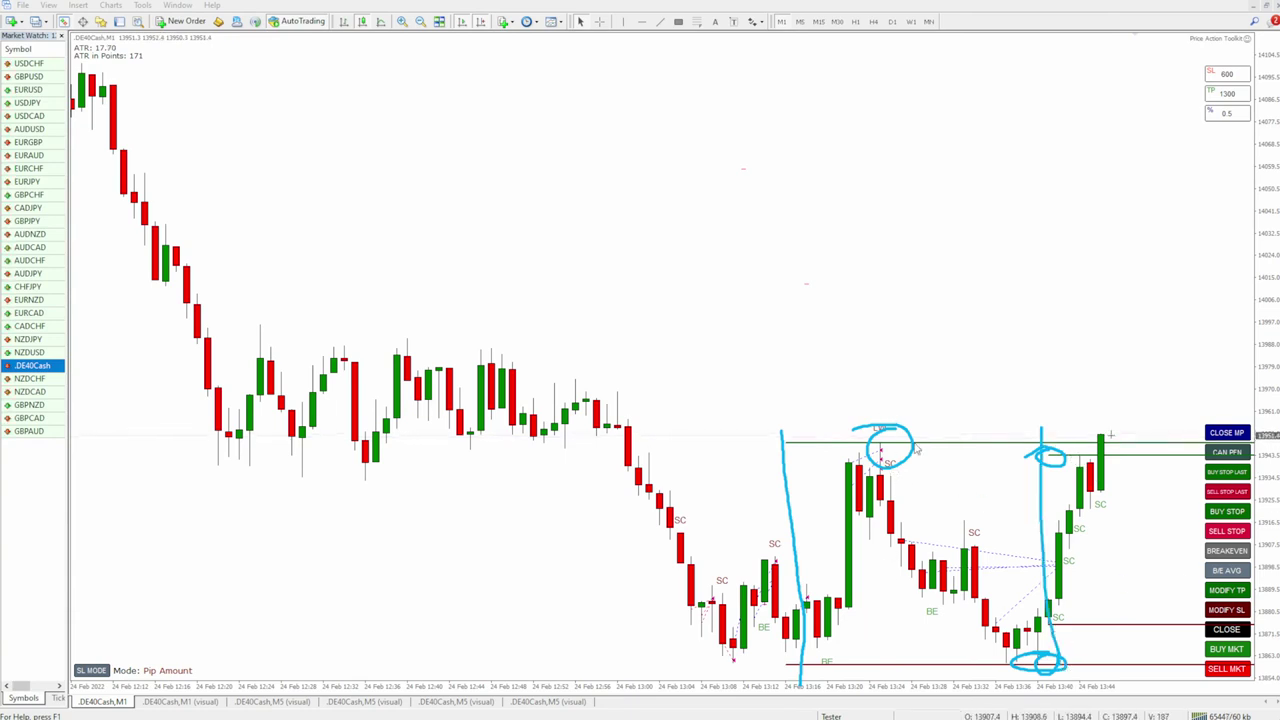
key("Escape")
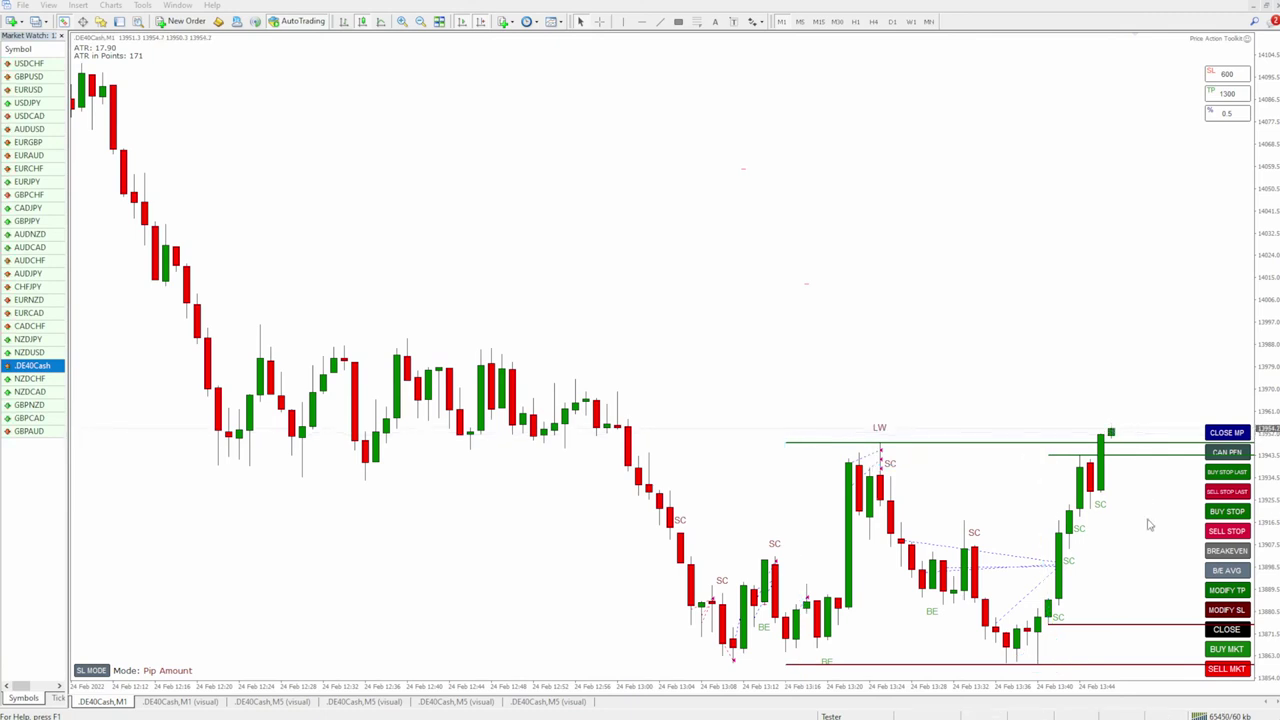
Place a market buy on the .DE40Cash M1 chart.
left_click(1226, 649)
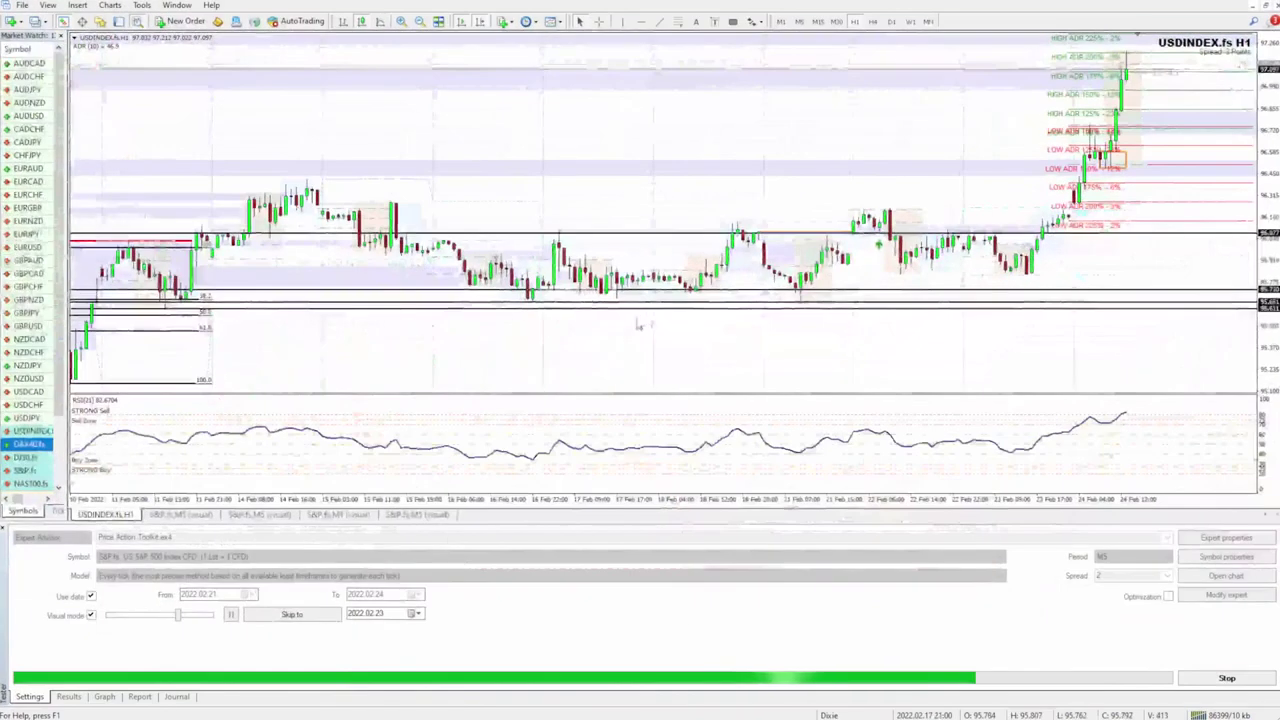
Switch to the S&P 500 trading terminal, stop its running backtest, and open the expert's inputs at the recent ranges in an enlarged window.
left_click(1218, 539)
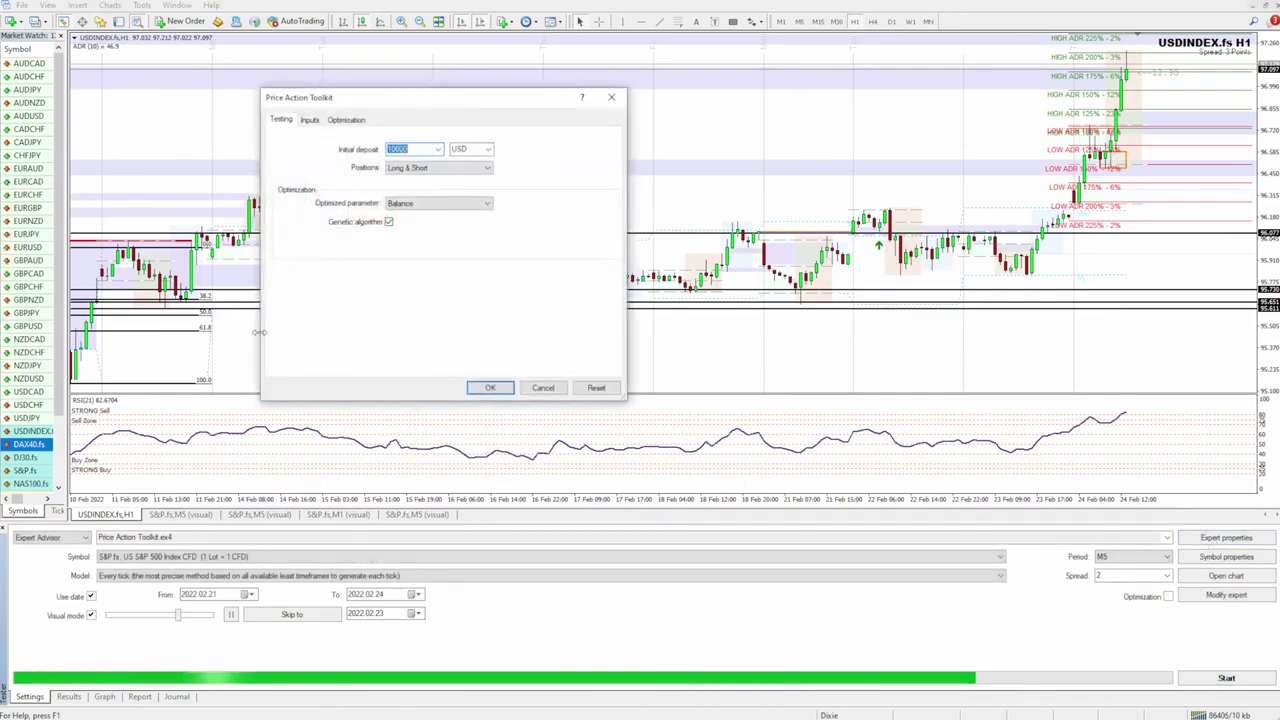
left_click(309, 119)
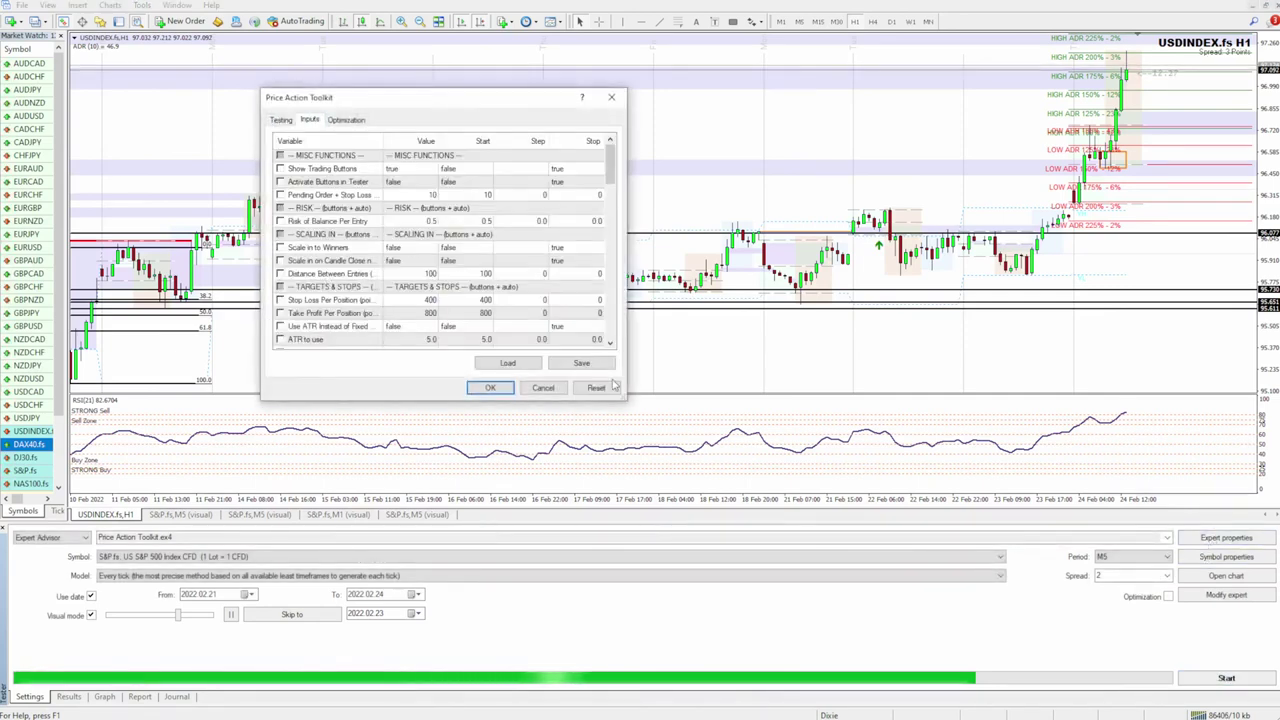
left_click_drag(623, 396, 1027, 661)
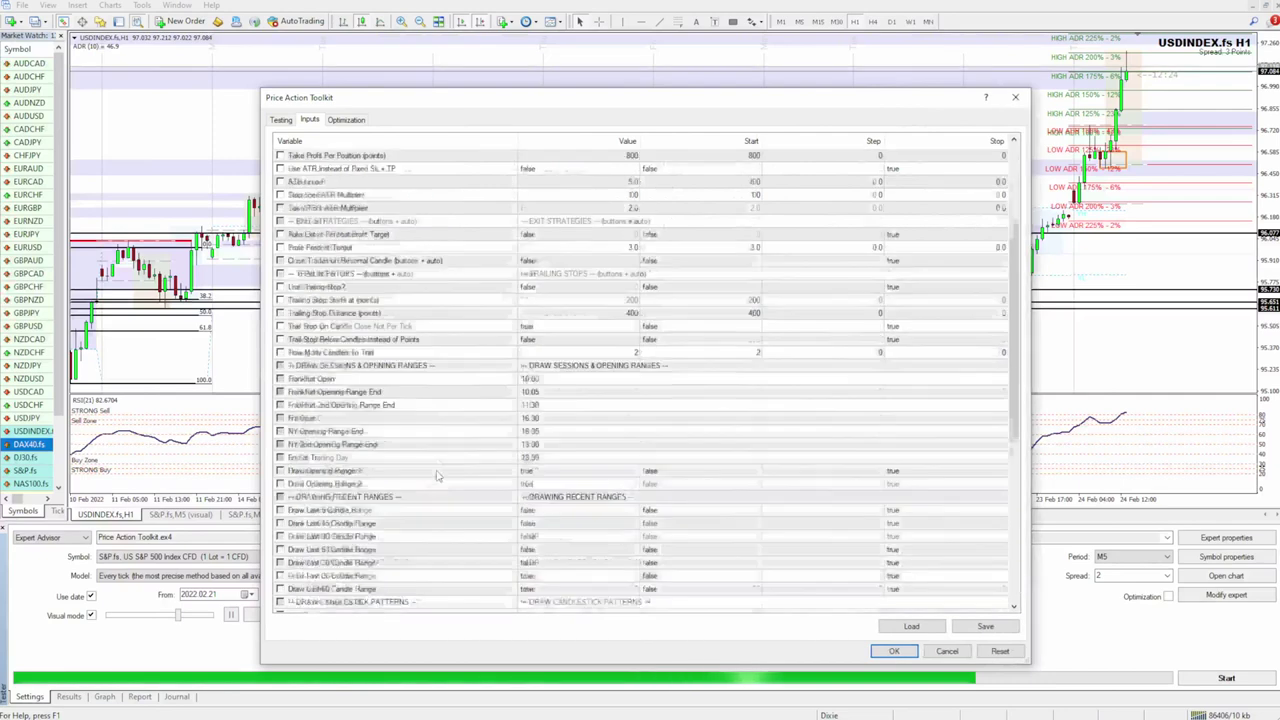
scroll(437, 471, "down", 3)
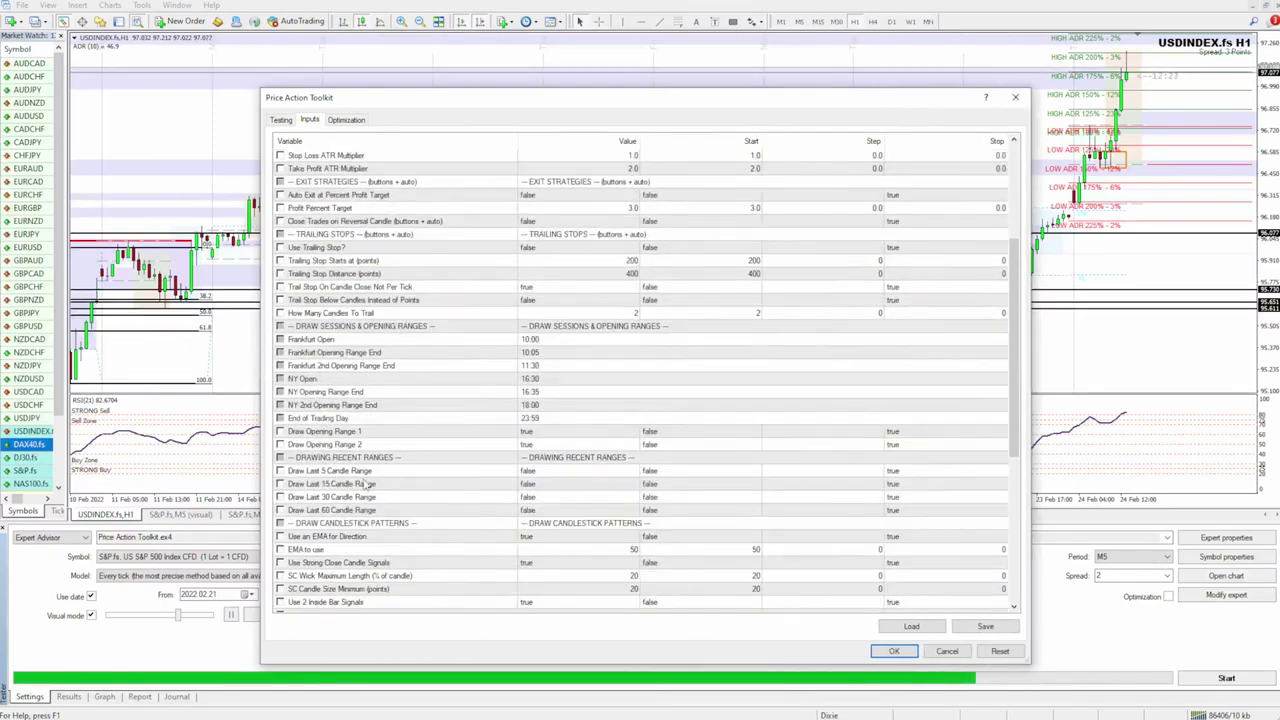
Set Draw Last 15 Candle Range to true and Draw Last 5 Candle Range to false, and start the S&P 500 M5 visual backtest.
double_click(547, 478)
left_click(531, 494)
left_click(537, 478)
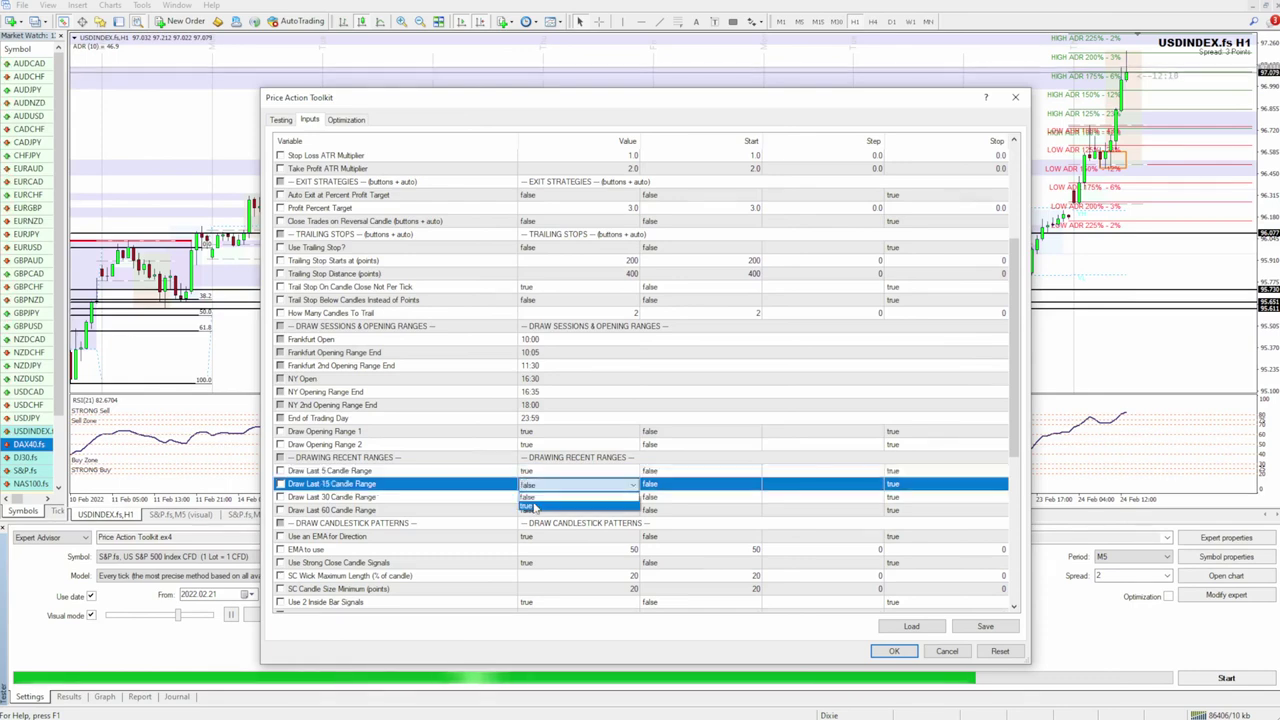
left_click(531, 497)
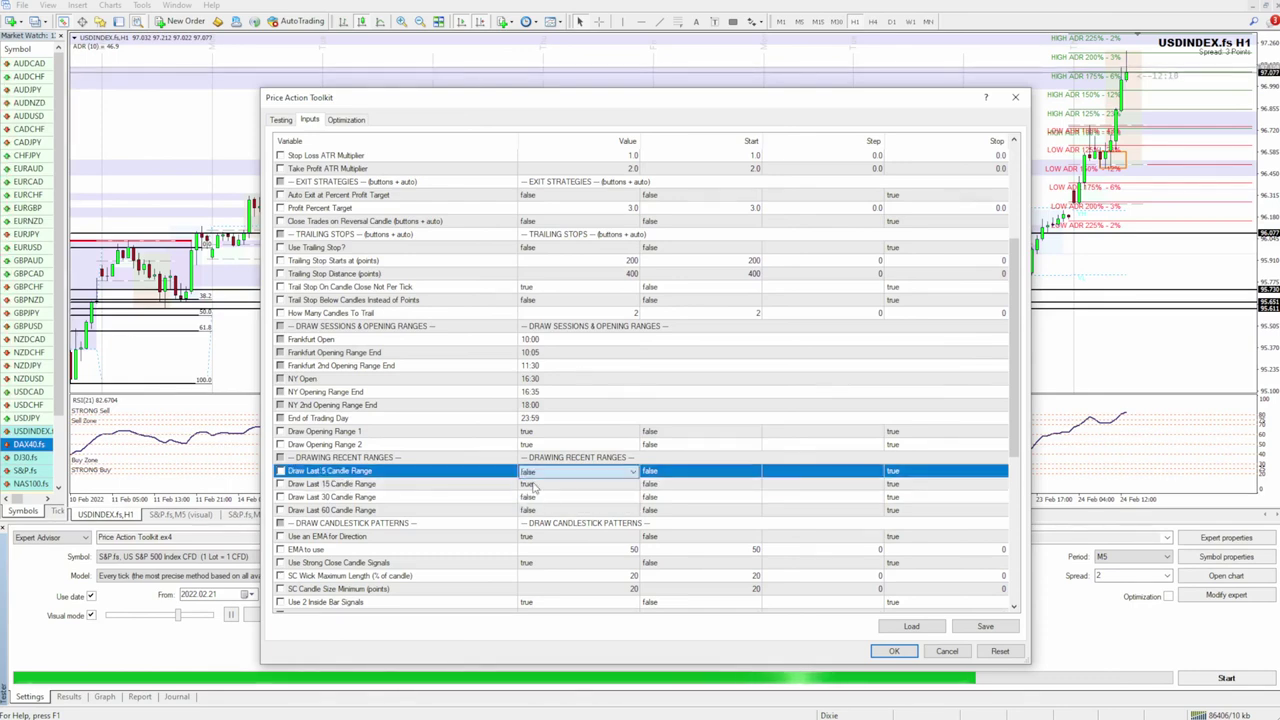
left_click(890, 652)
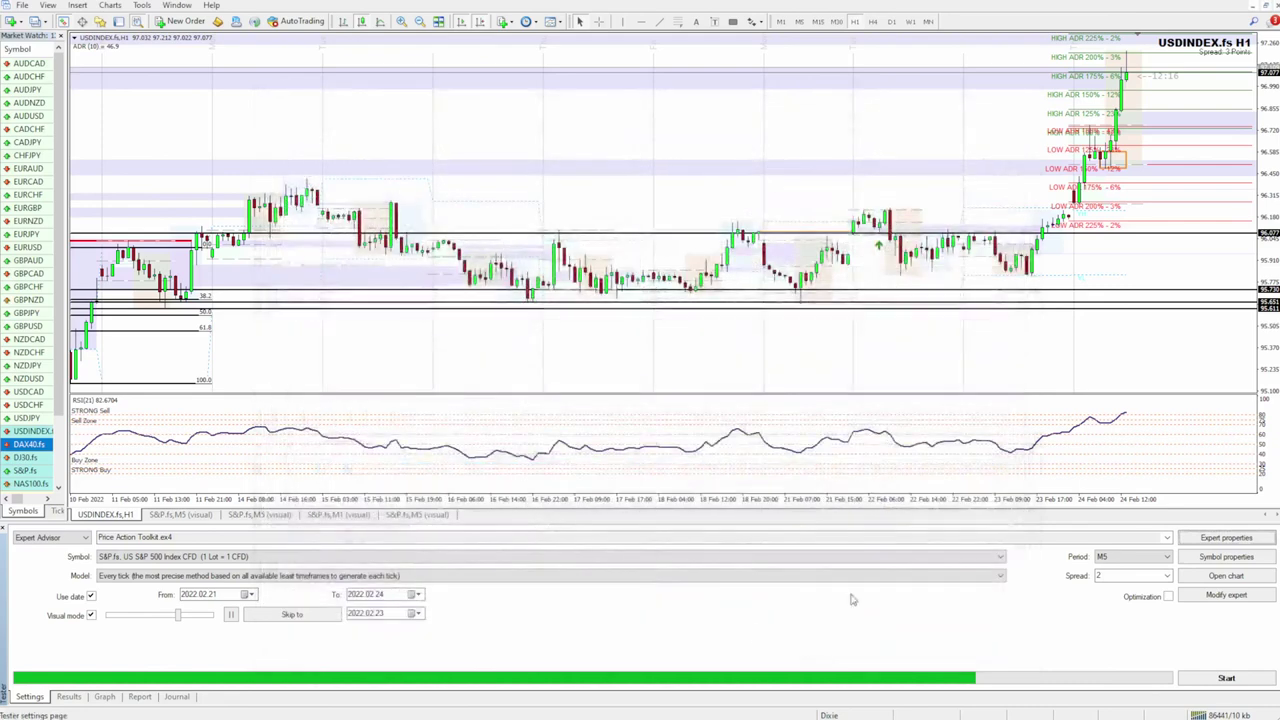
left_click(1224, 678)
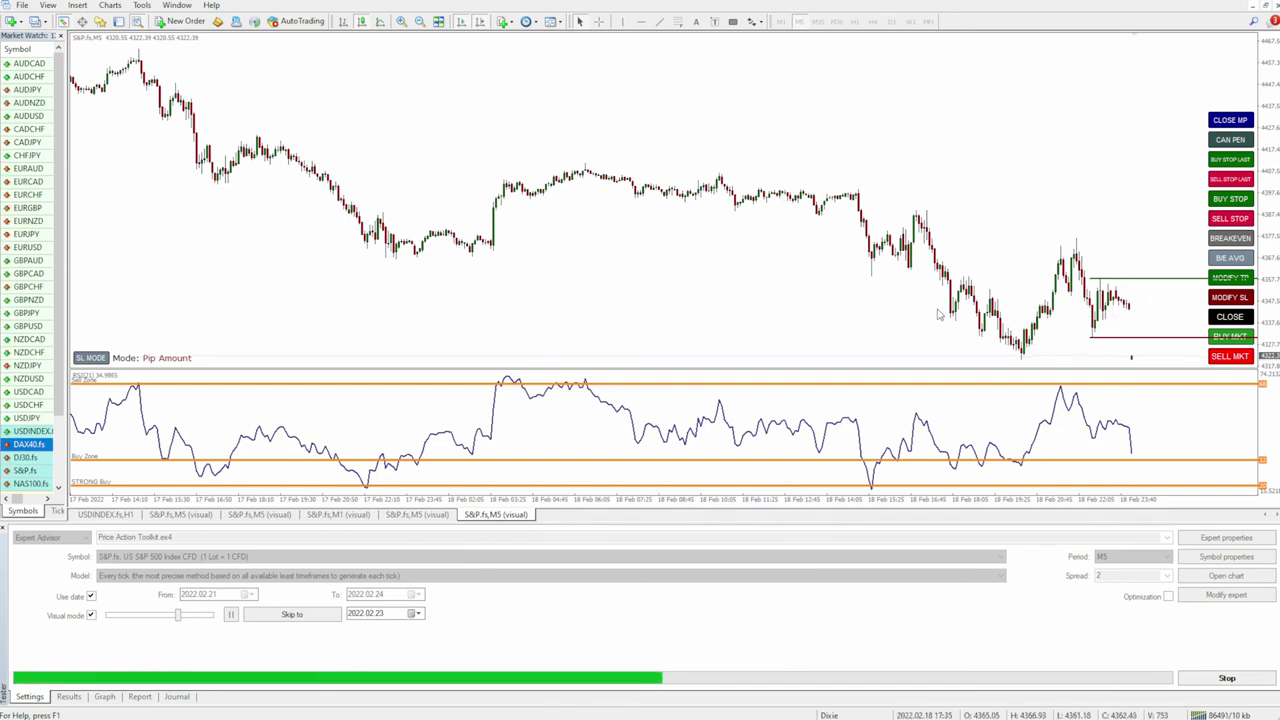
Speed up the S&P 500 M5 visual backtest with the candles enlarged.
key("plus")
key("plus")
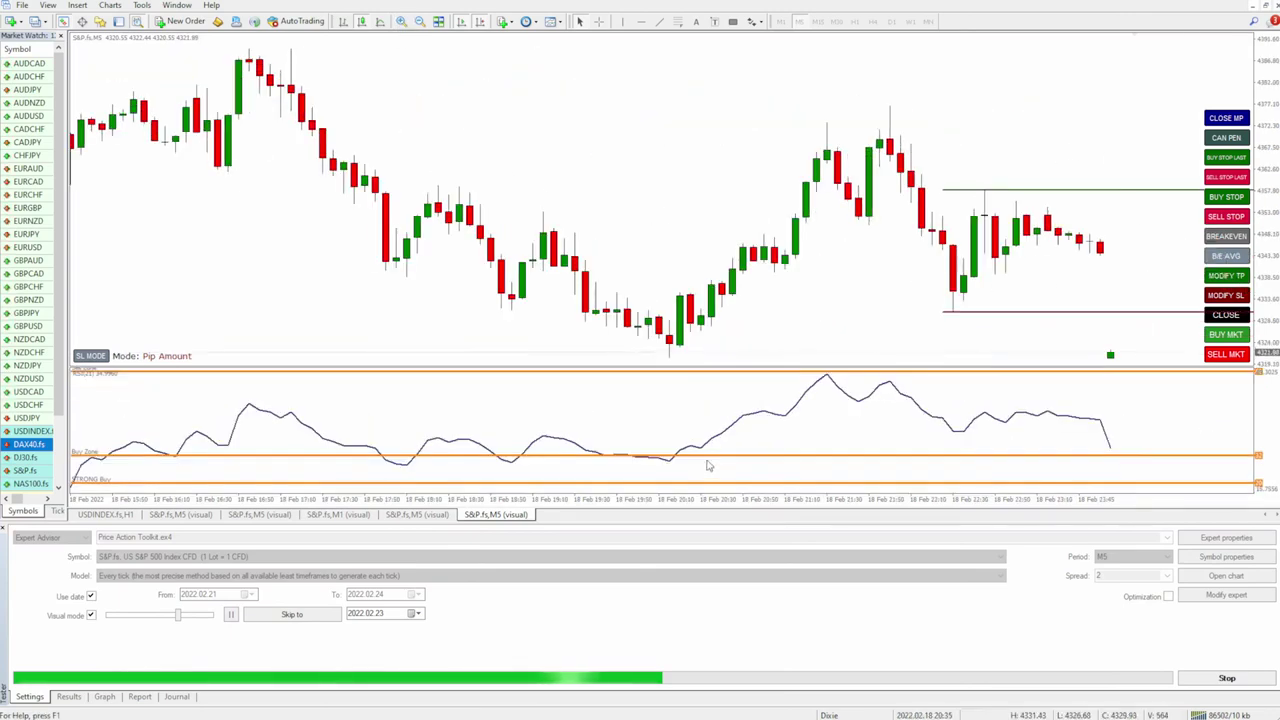
left_click_drag(177, 620, 203, 622)
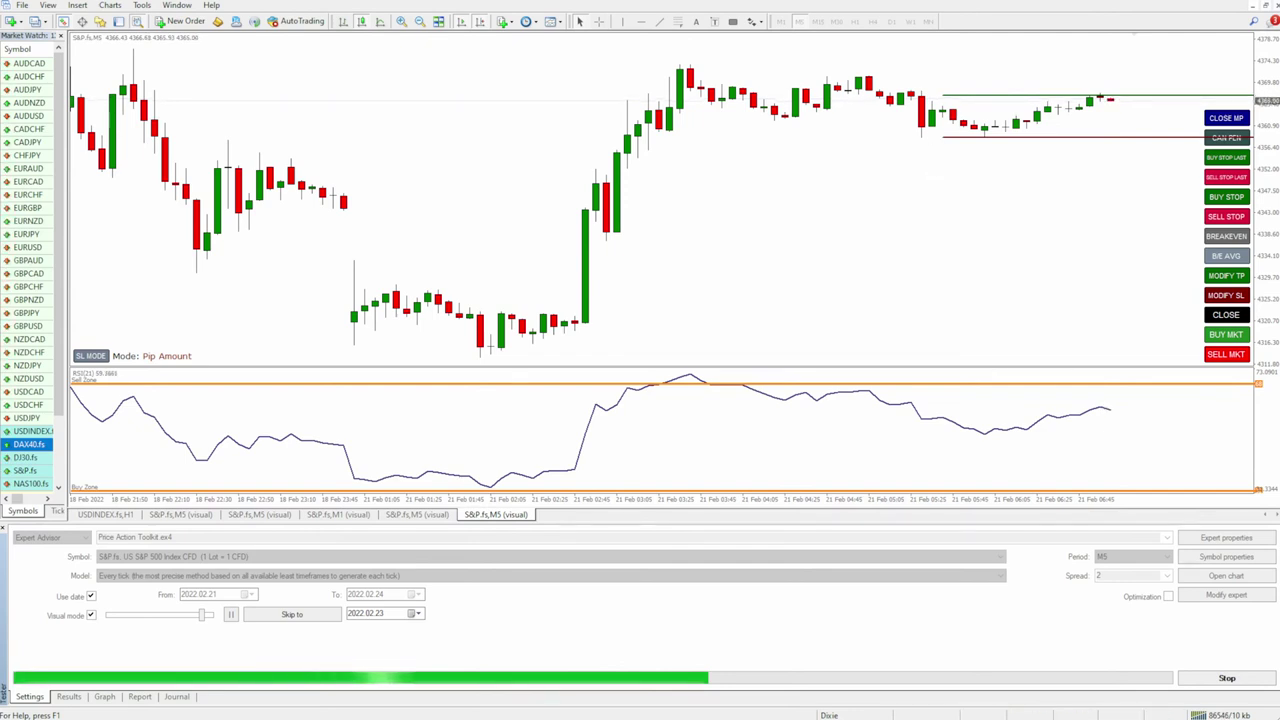
Sketch the rally into its sideways consolidation, line off the consolidation's high and low, and add a vertical line at its end.
mouse_move(613, 350)
left_mouse_down()
mouse_move(630, 150)
mouse_move(652, 67)
left_mouse_up()
mouse_move(740, 88)
left_mouse_down()
mouse_move(800, 110)
mouse_move(860, 100)
mouse_move(858, 115)
left_mouse_up()
left_click_drag(672, 160, 908, 145)
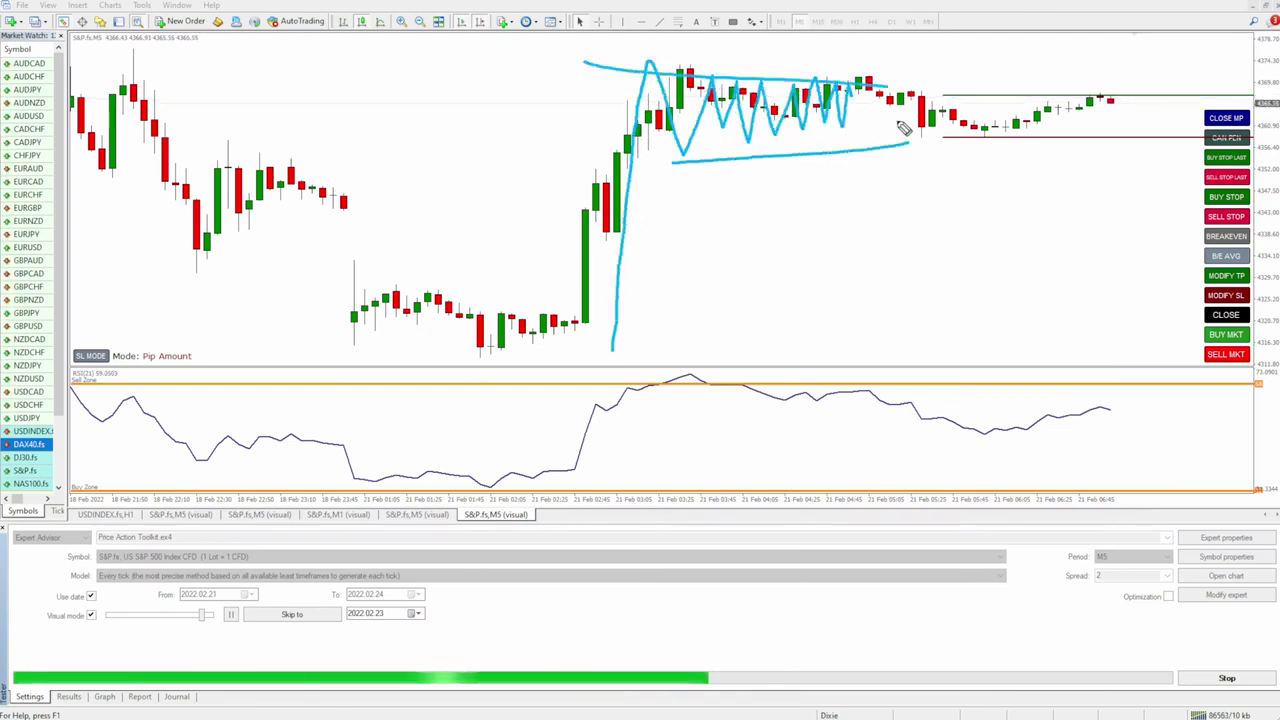
mouse_move(893, 5)
left_mouse_down()
mouse_move(876, 155)
mouse_move(886, 219)
left_mouse_up()
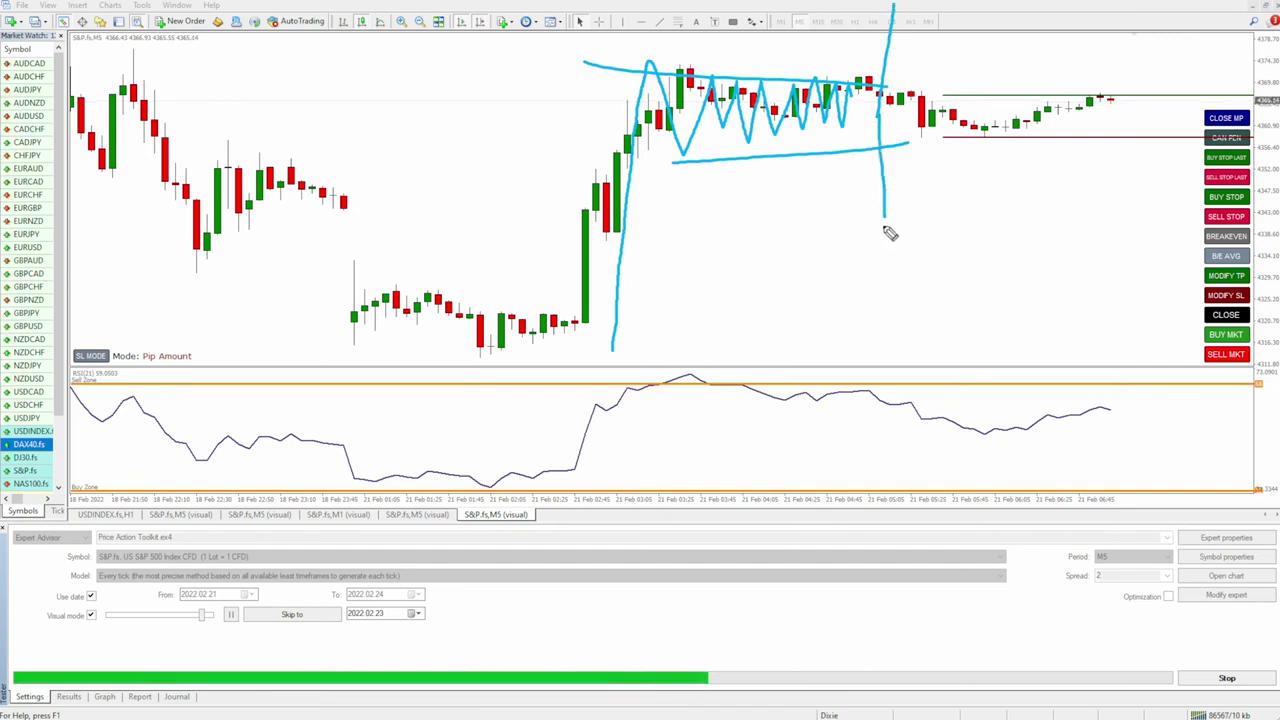
Sketch nested pairs of range high and low lines below the candles with price oscillating between them, and clear all markings.
left_click_drag(680, 207, 1106, 198)
left_click_drag(700, 330, 1190, 348)
left_click_drag(756, 221, 1075, 221)
left_click_drag(810, 315, 1082, 320)
left_click_drag(890, 240, 1040, 240)
left_click_drag(890, 305, 1106, 308)
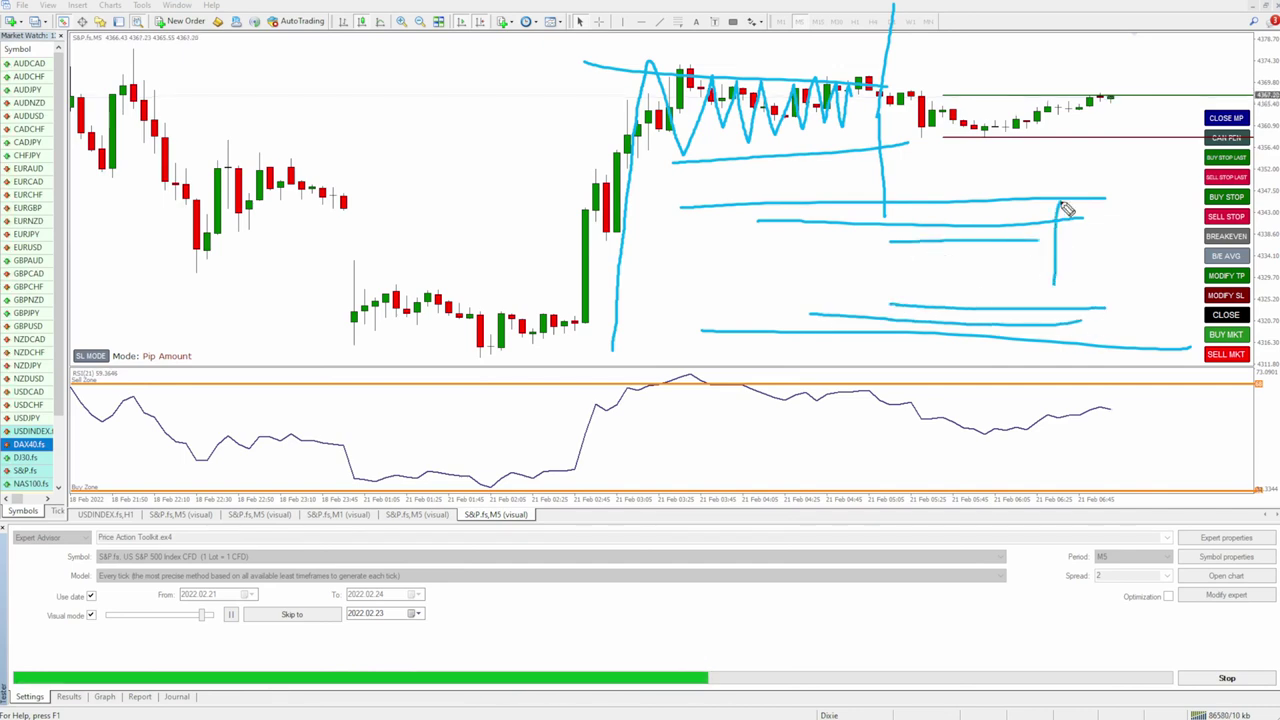
mouse_move(826, 263)
left_mouse_down()
mouse_move(928, 283)
mouse_move(1045, 258)
mouse_move(1060, 197)
mouse_move(1034, 277)
left_mouse_up()
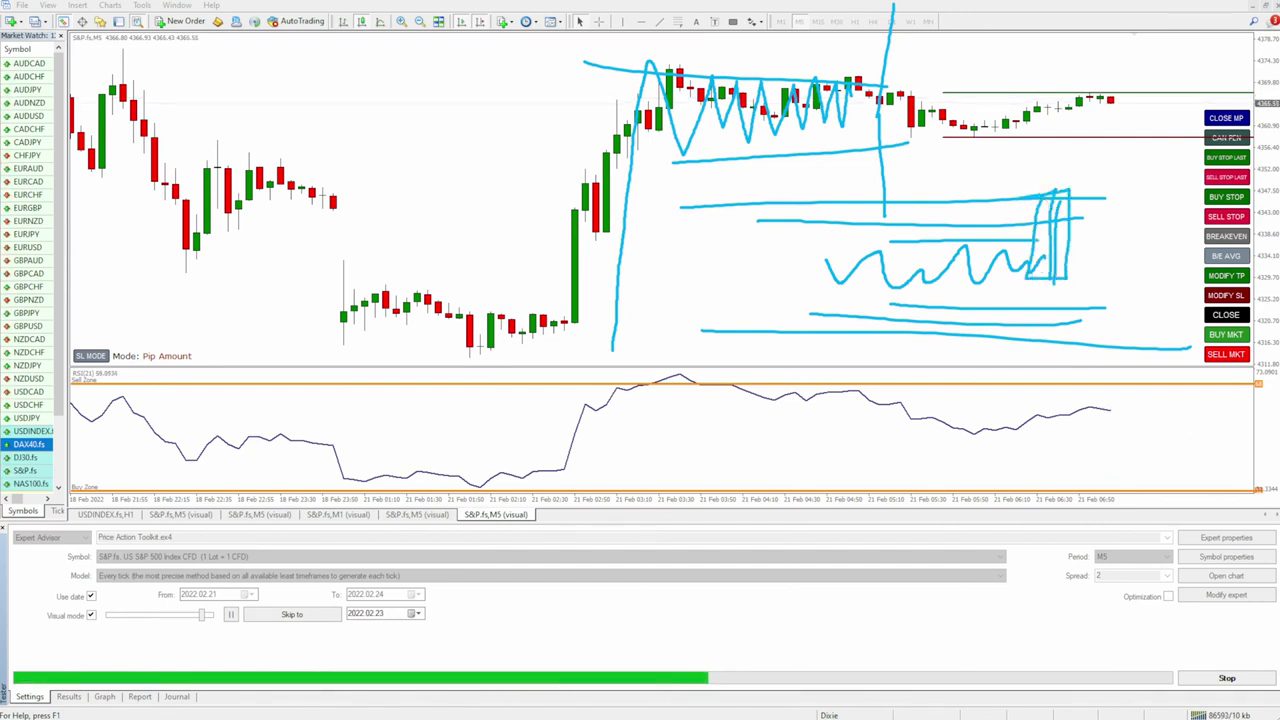
key("Escape")
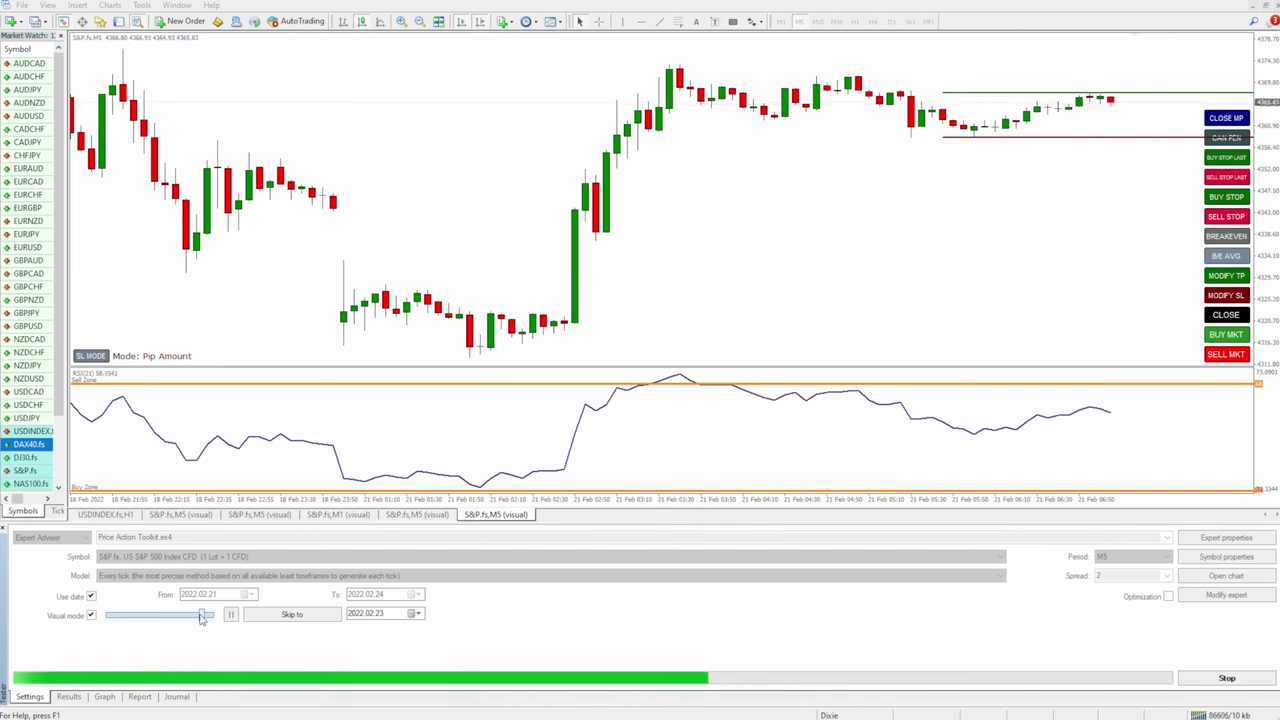
Fast-forward the S&P 500 backtest to 21 Feb 19:45 and circle the LW, BE and SC signals and the large bearish candle.
left_click_drag(201, 617, 210, 616)
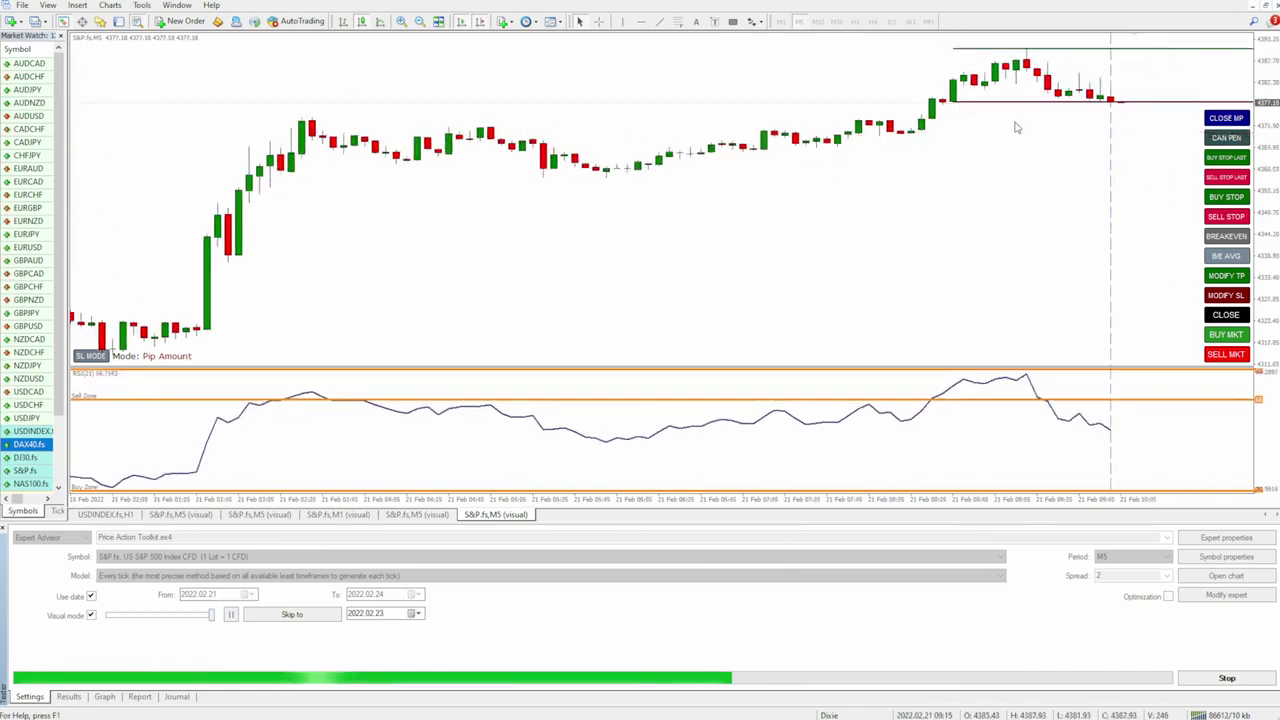
middle_click(606, 128)
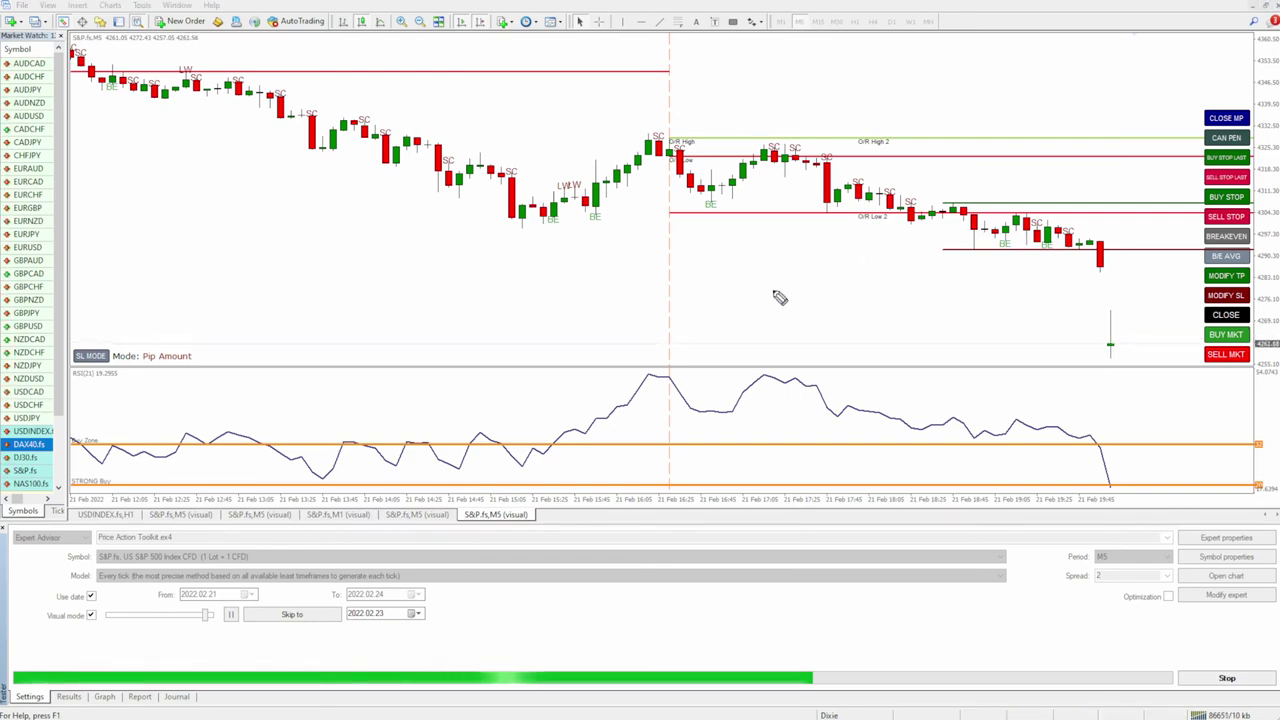
left_click_drag(586, 209, 543, 157)
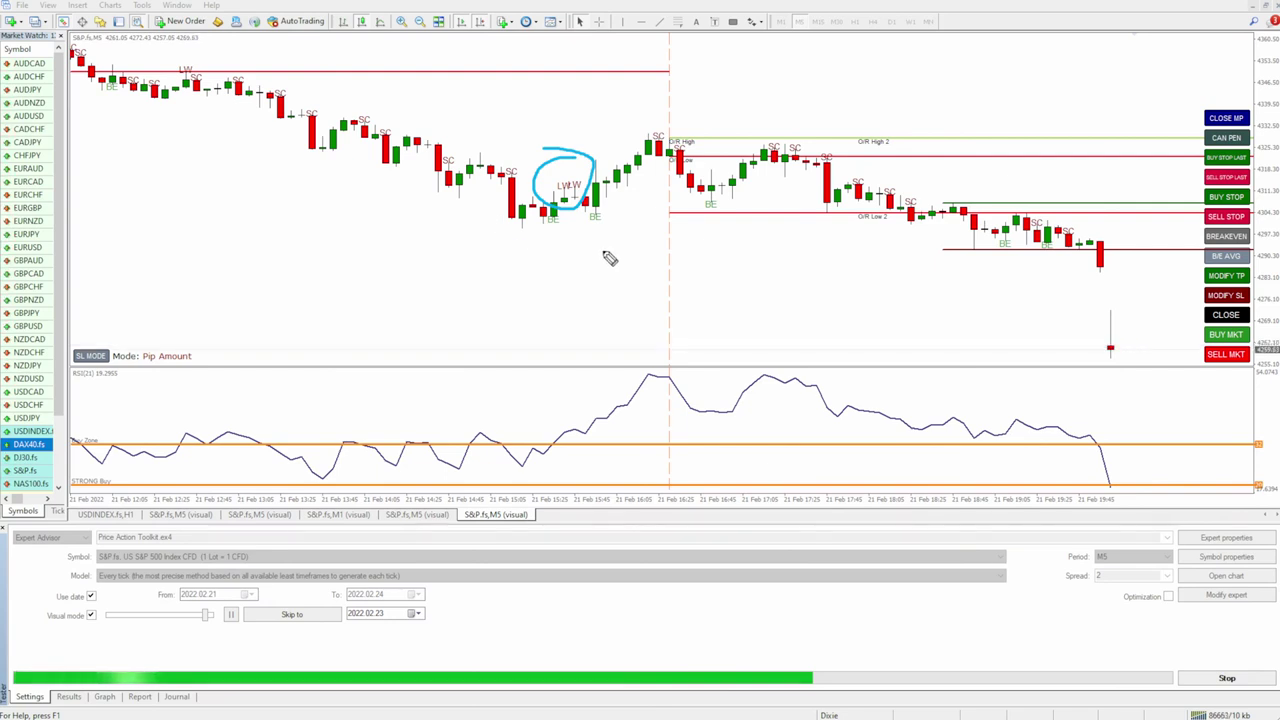
left_click_drag(597, 162, 611, 229)
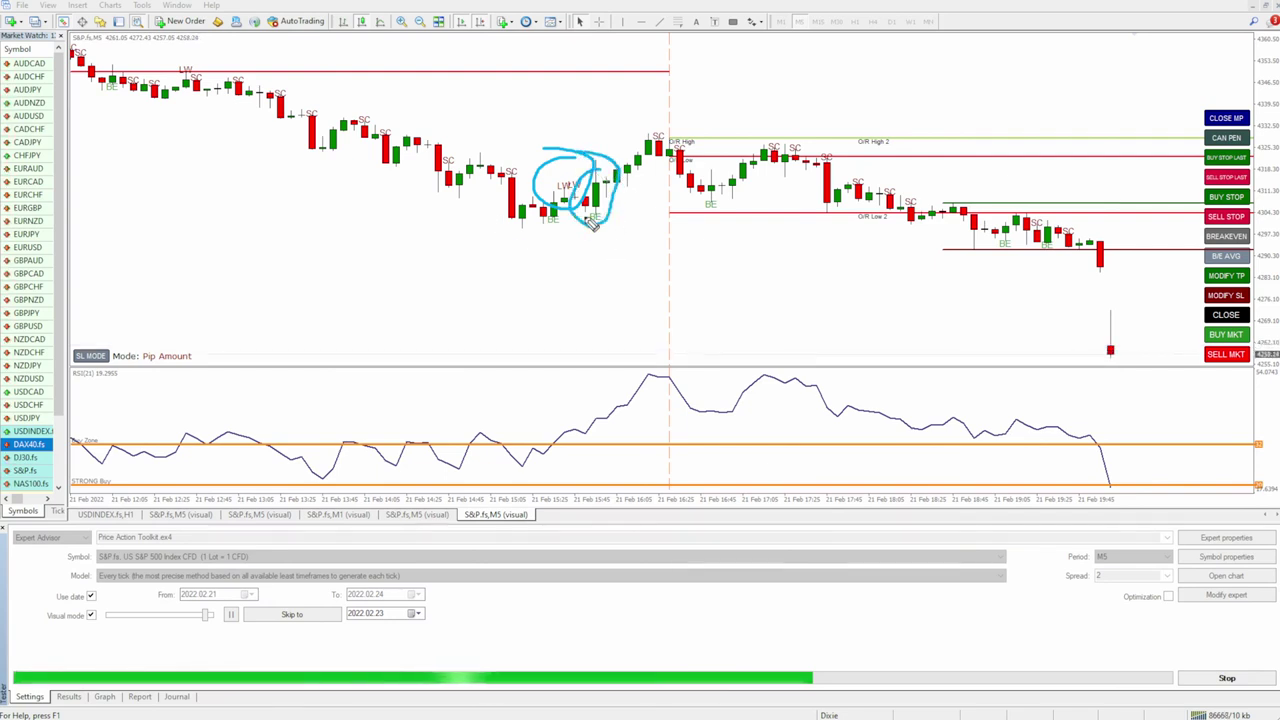
mouse_move(650, 120)
left_mouse_down()
mouse_move(668, 145)
mouse_move(652, 120)
left_mouse_up()
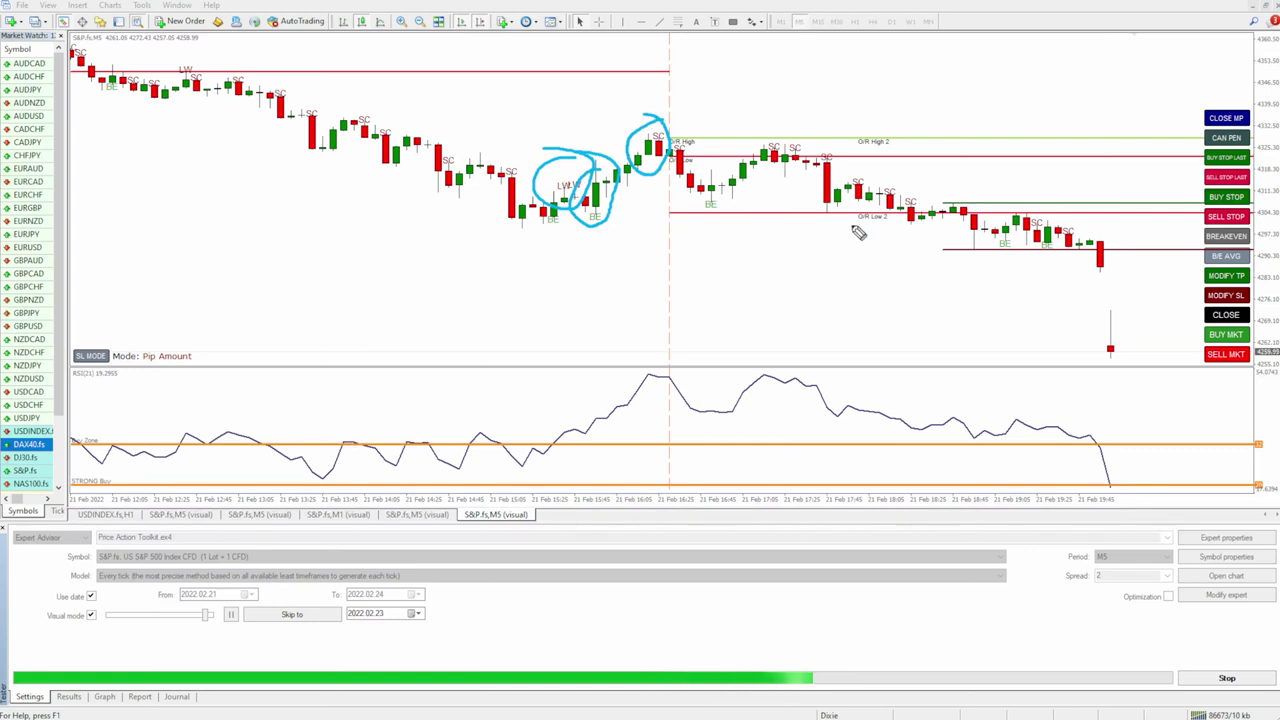
left_click_drag(1090, 250, 1108, 246)
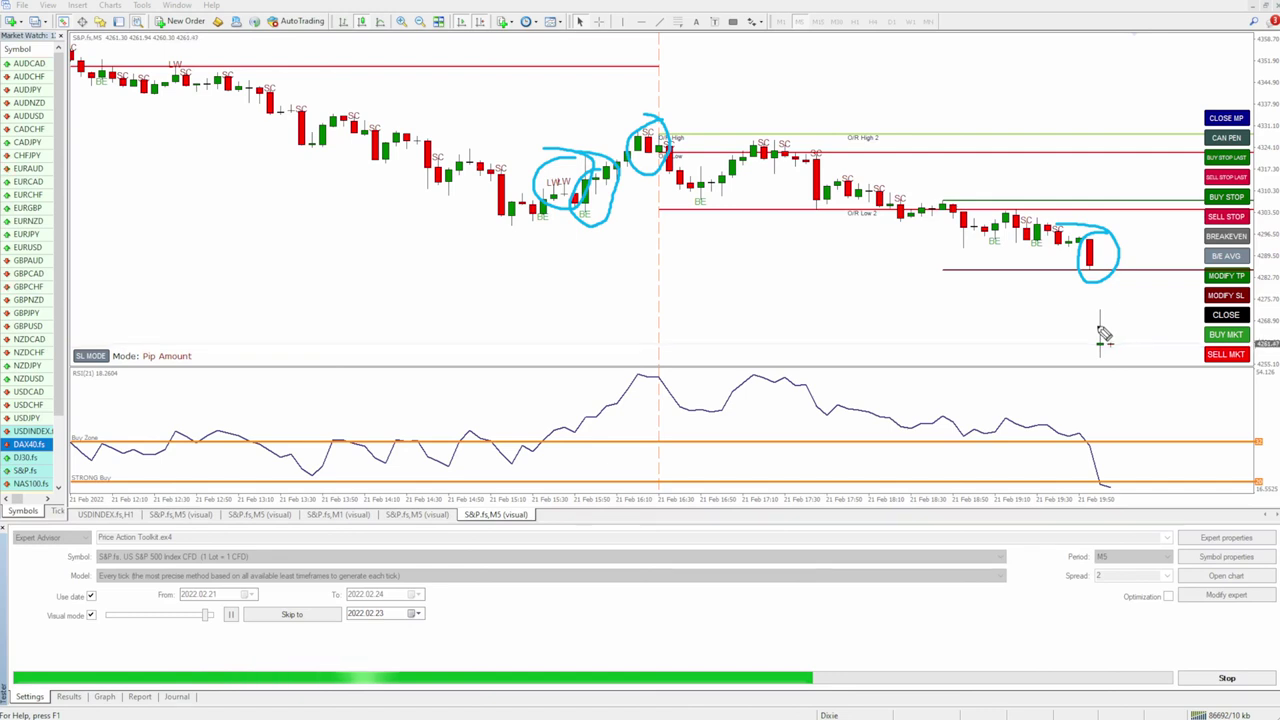
Mark the 17:30 breakdown and the latest range's bounds and start, circle the tester's period and spread, and clear the markings.
mouse_move(733, 168)
left_mouse_down()
mouse_move(818, 170)
mouse_move(828, 152)
mouse_move(840, 172)
mouse_move(822, 160)
mouse_move(818, 198)
mouse_move(870, 190)
mouse_move(1018, 265)
left_mouse_up()
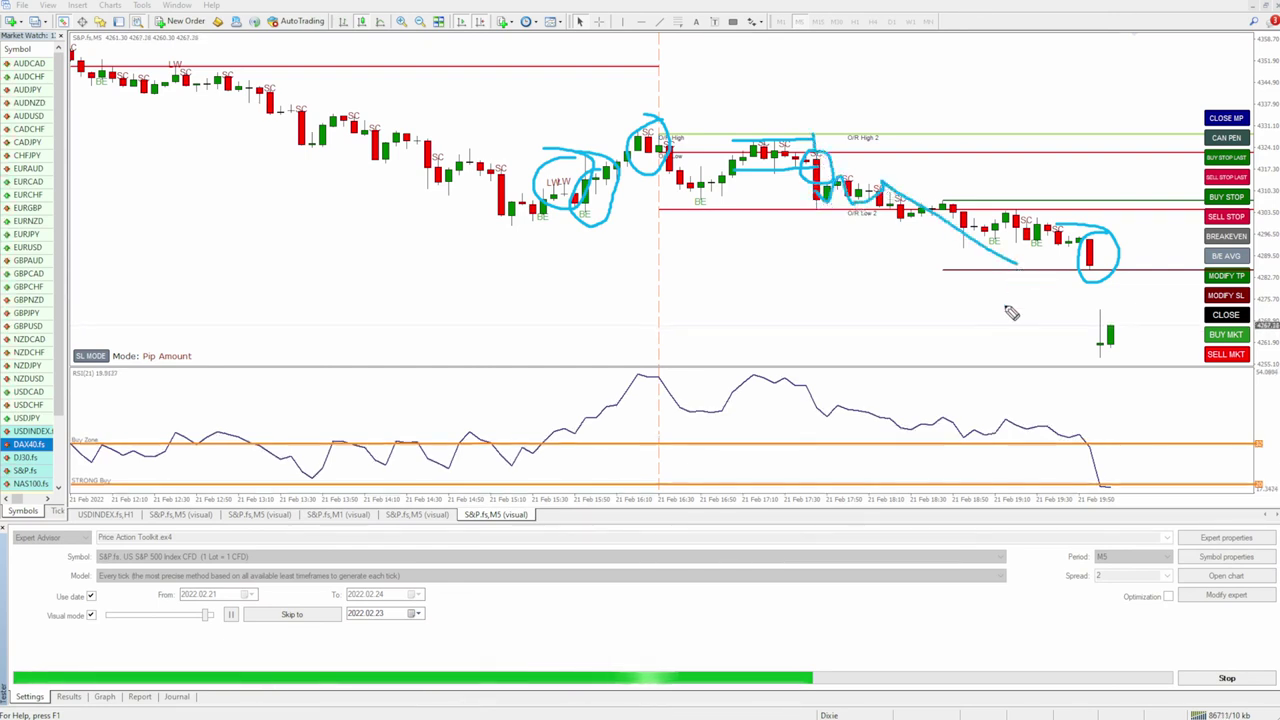
left_click_drag(855, 175, 780, 200)
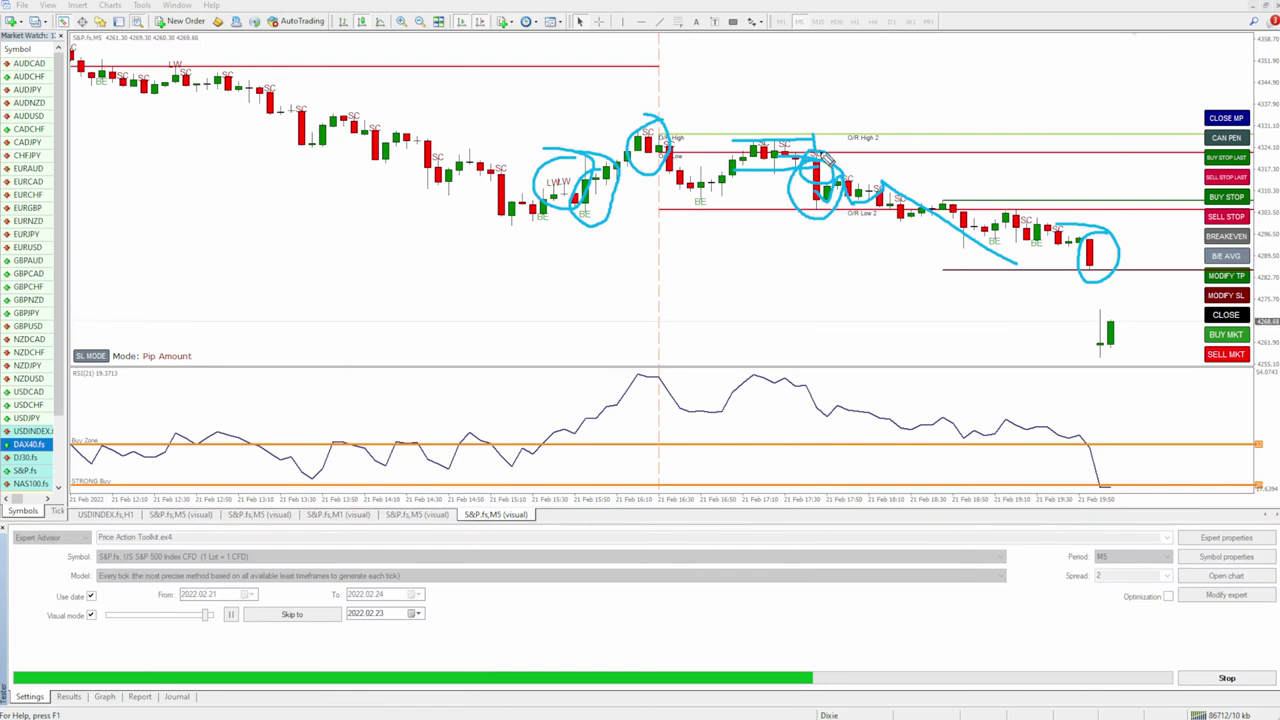
left_click_drag(990, 208, 1120, 212)
left_click_drag(968, 281, 1100, 279)
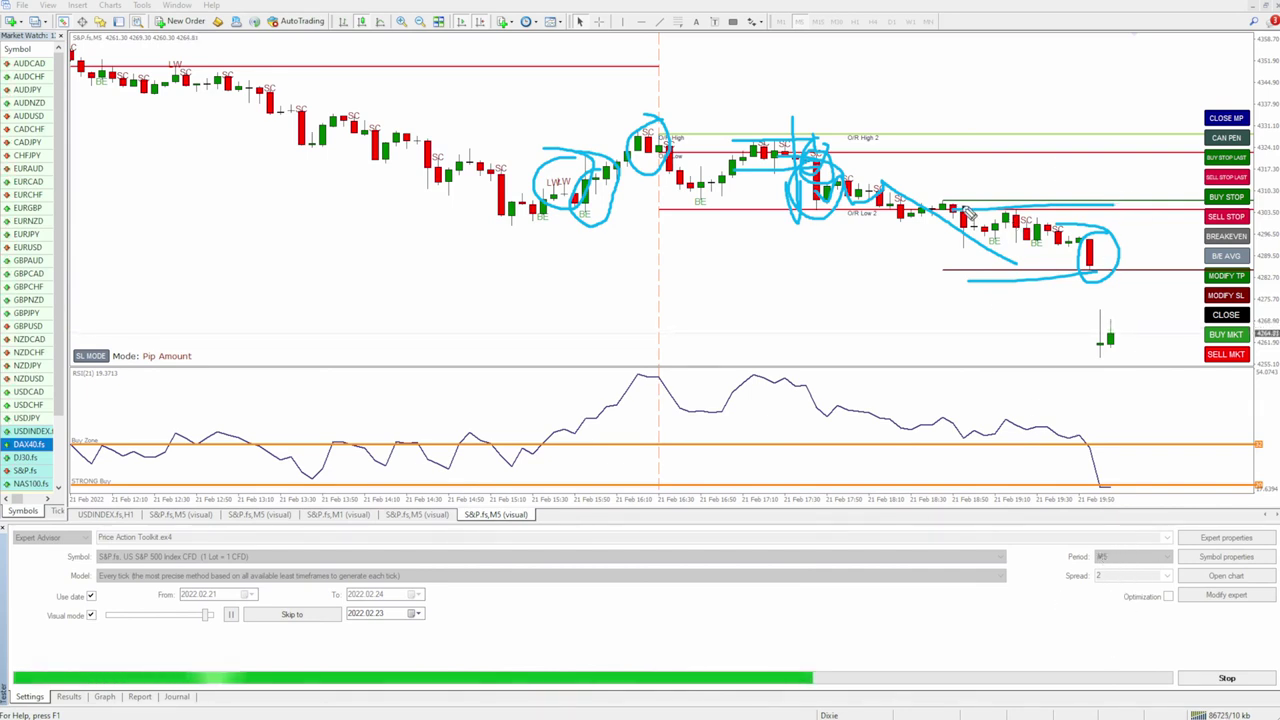
left_click_drag(940, 178, 952, 318)
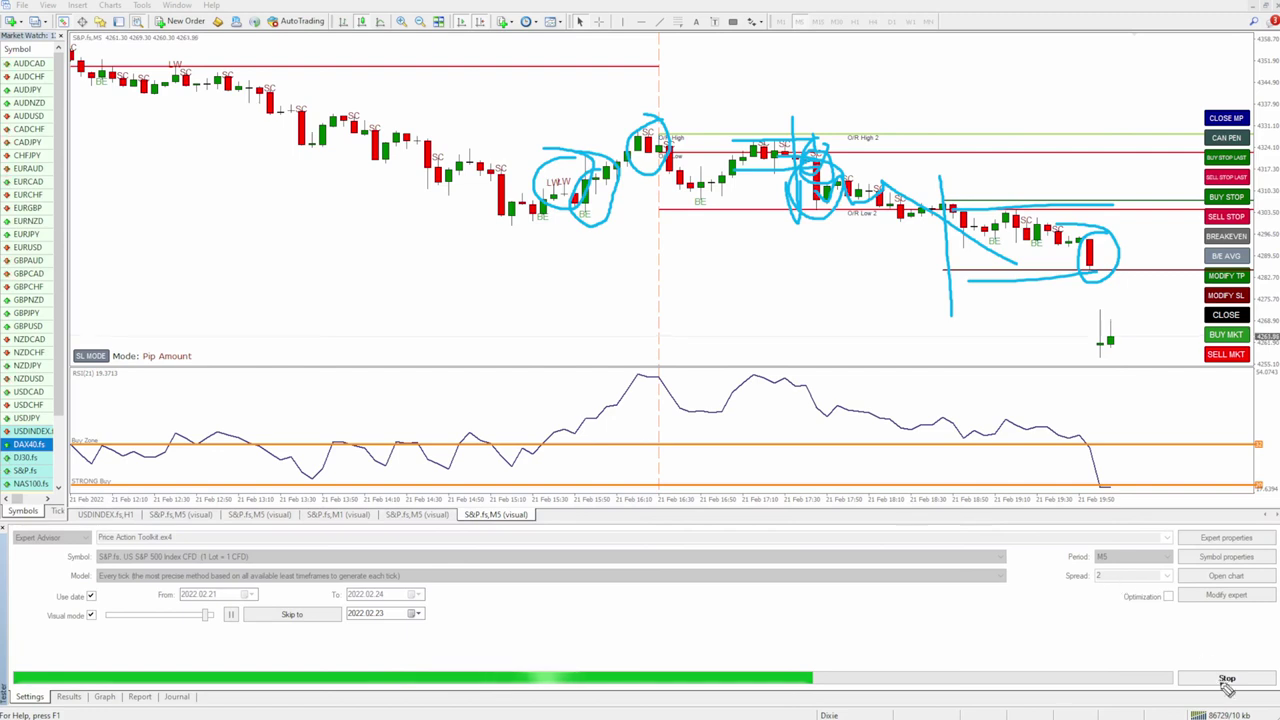
mouse_move(1100, 537)
left_mouse_down()
mouse_move(1083, 619)
mouse_move(973, 533)
left_mouse_up()
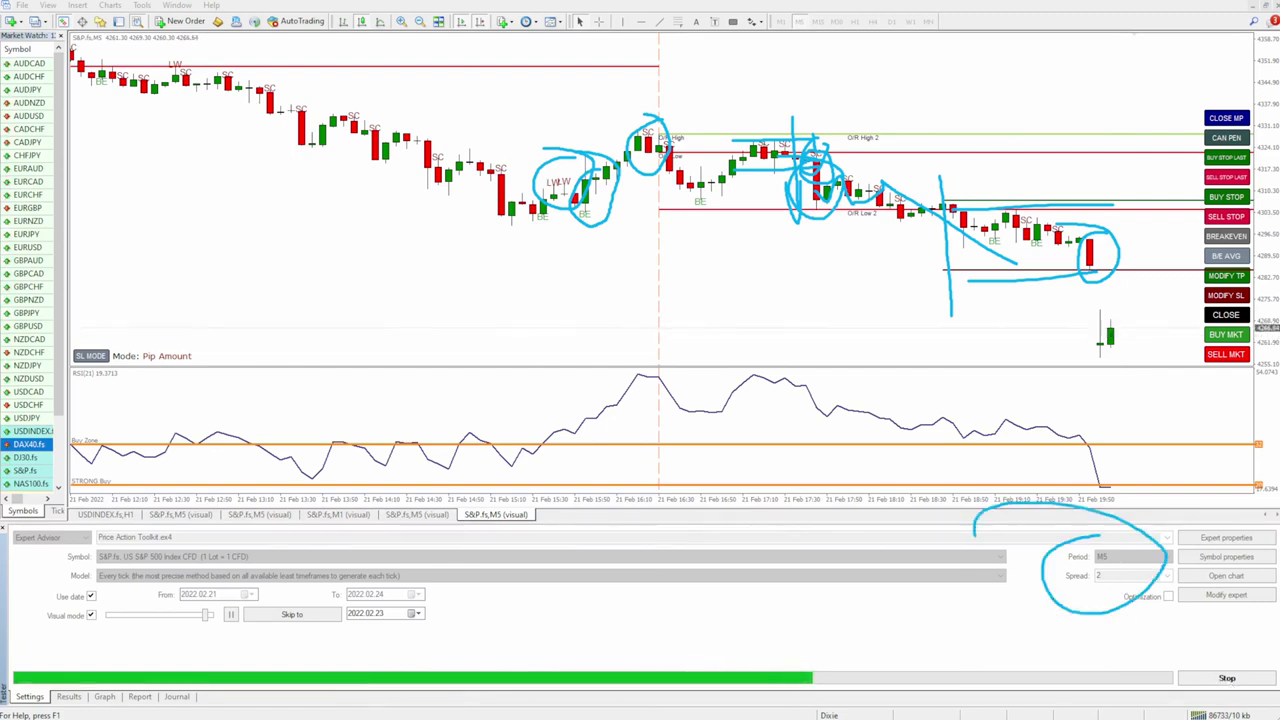
key("Escape")
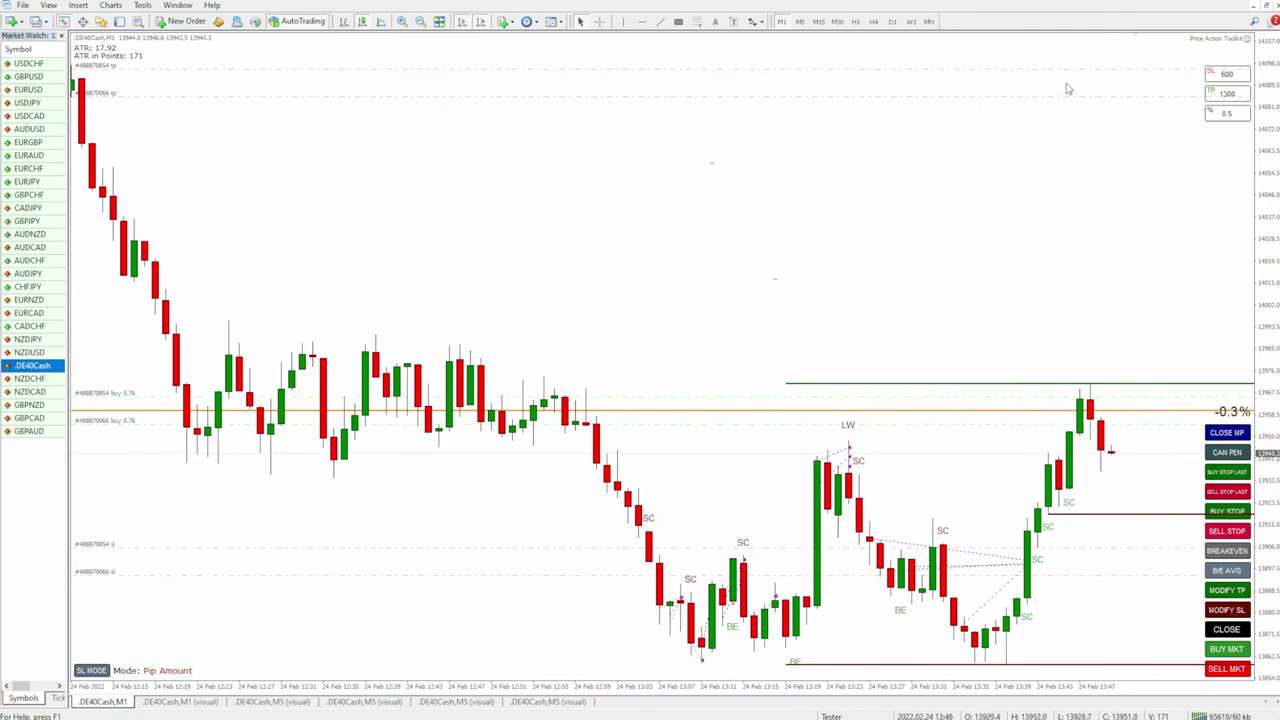
In the expert inputs of the .DE40Cash M1 chart, set Draw Last 5 Candle Range and Draw Last 30 Candle Range to false.
double_click(1249, 38)
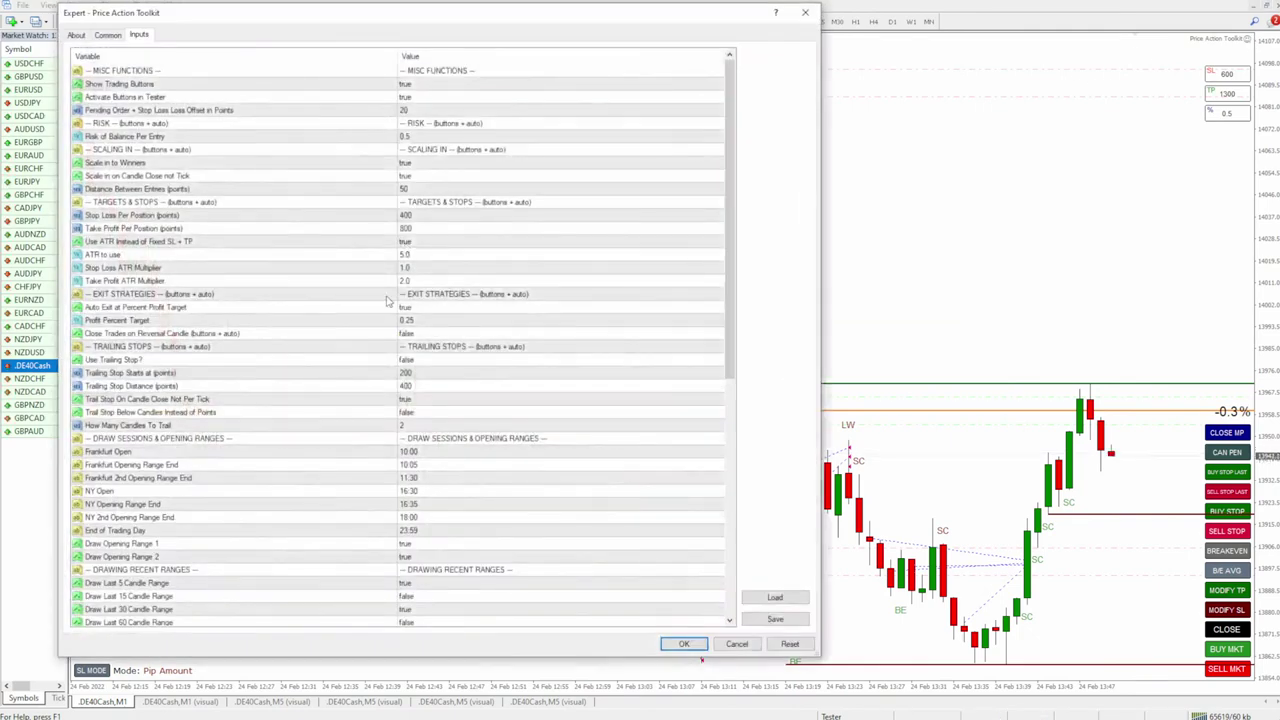
left_click(380, 464)
scroll(443, 482, "down", 6)
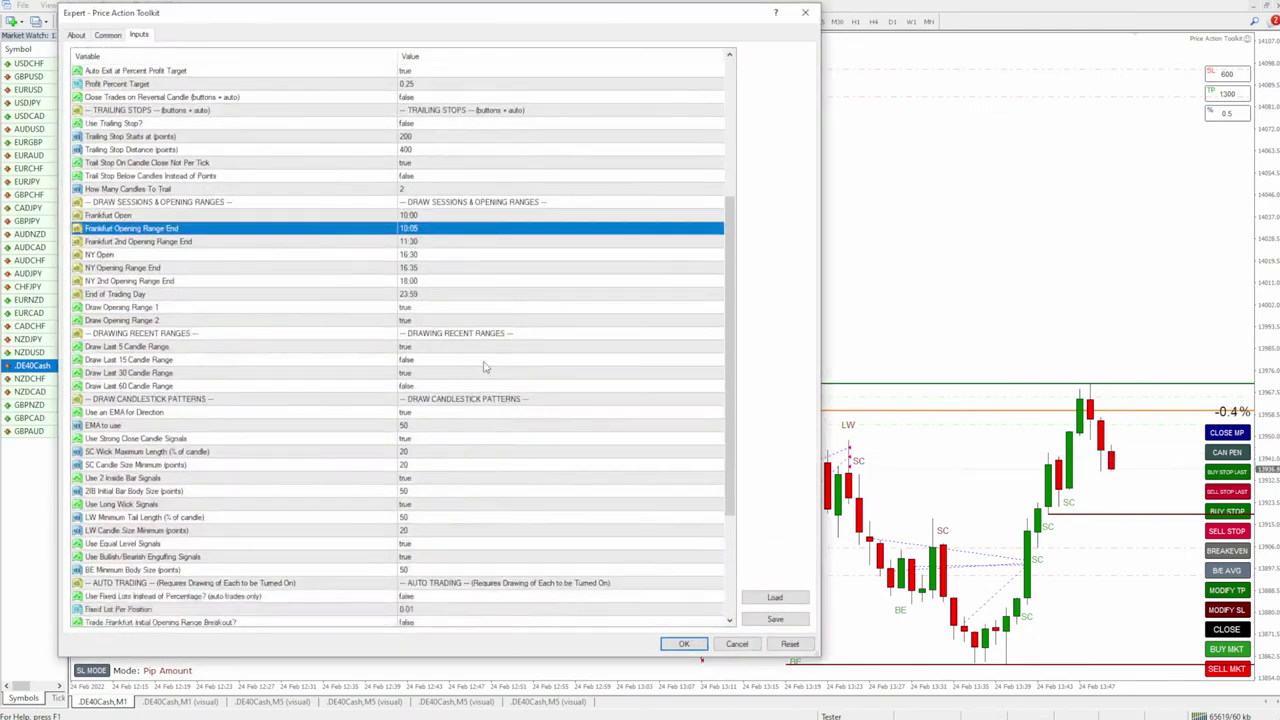
scroll(484, 373, "down", 4)
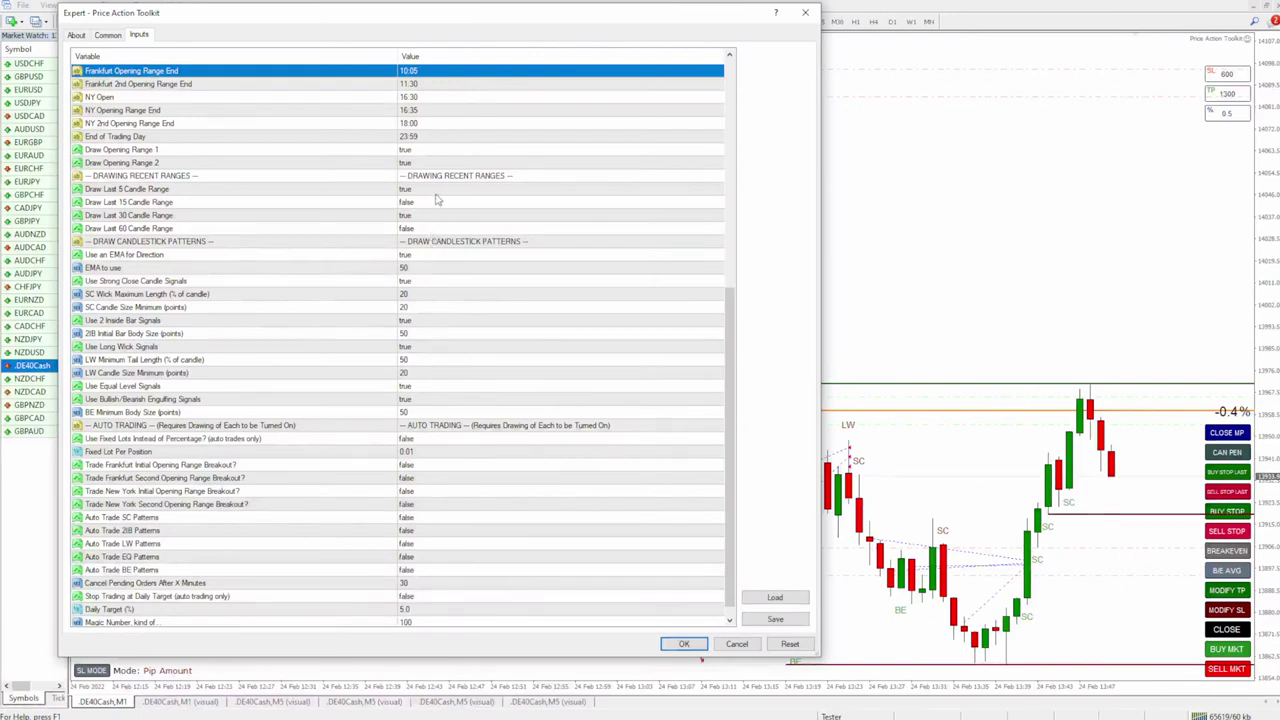
left_click(418, 192)
left_click(418, 192)
left_click(418, 213)
left_click(418, 218)
left_click(418, 219)
left_click(420, 236)
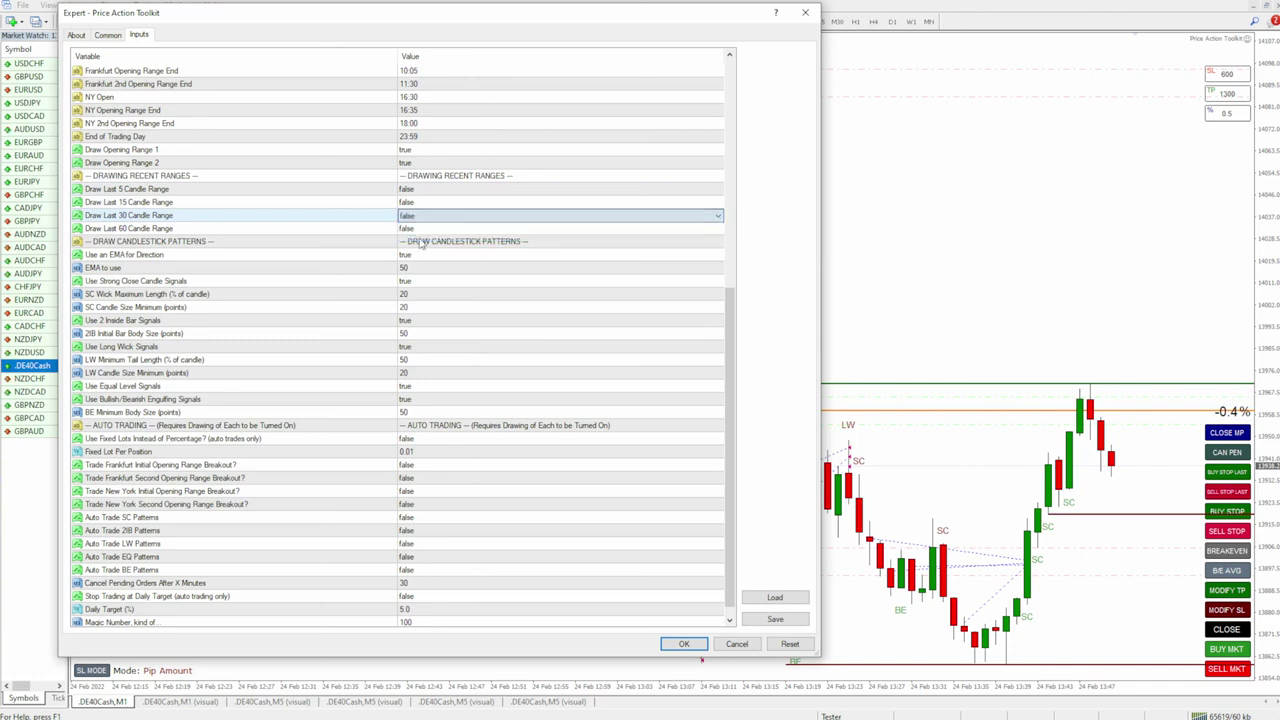
left_click(455, 246)
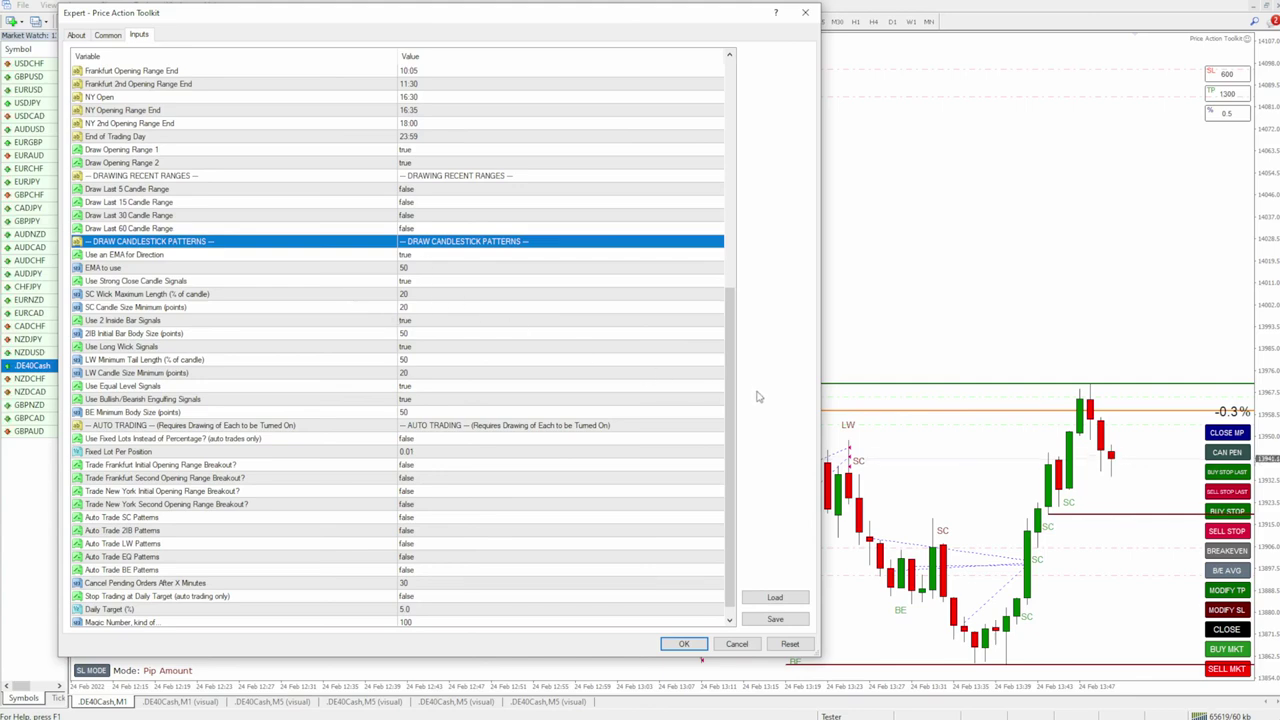
Circle the Frankfurt Open and NY Open times in the expert inputs, and clear the markings.
left_click_drag(733, 403, 733, 175)
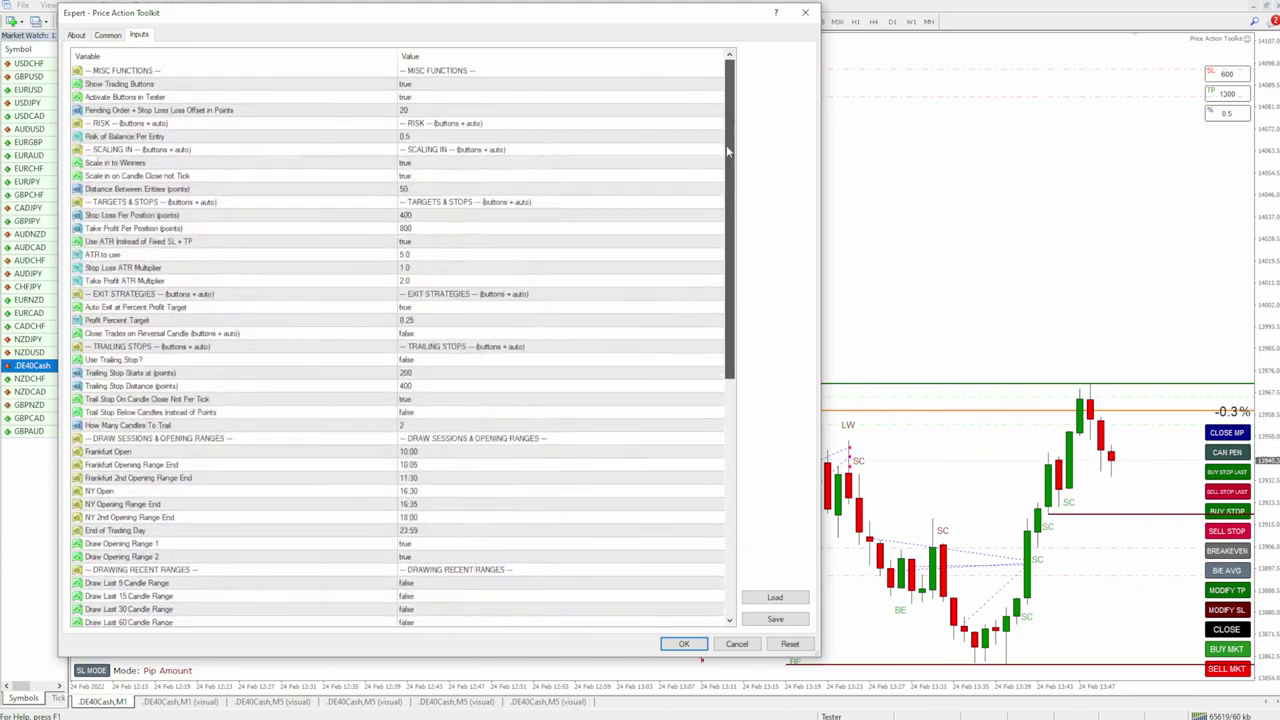
key("Return")
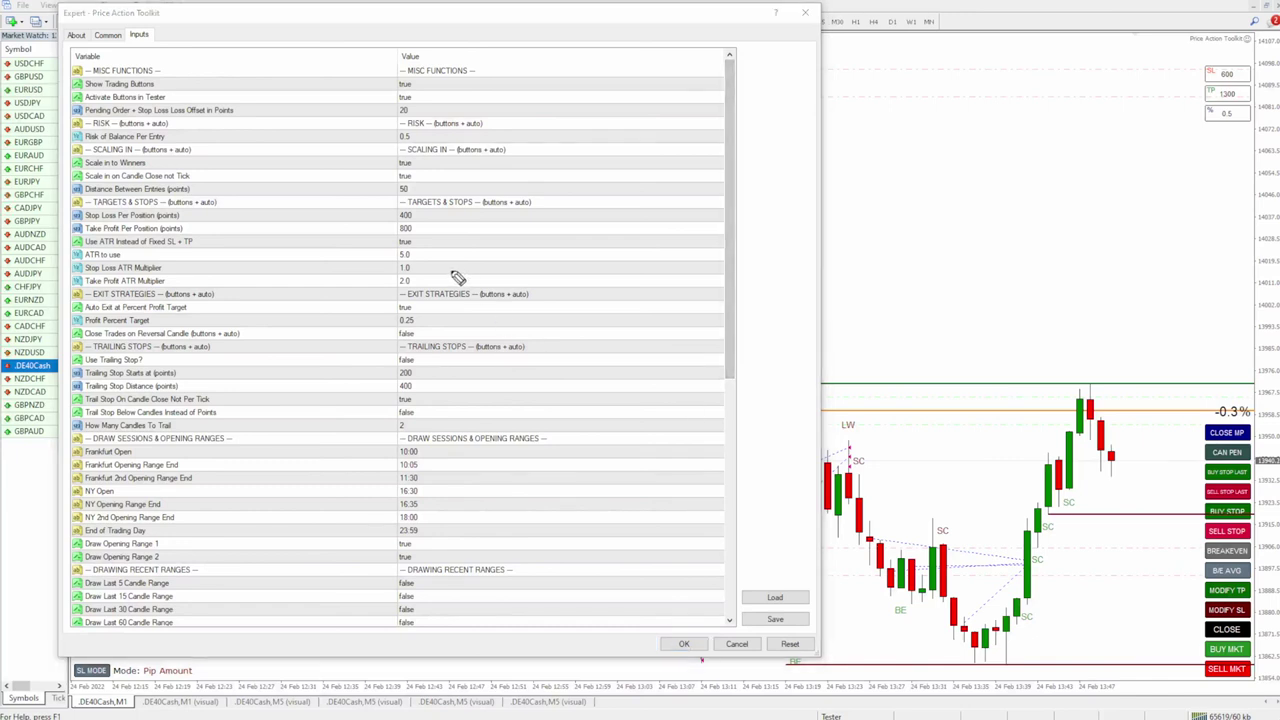
left_click_drag(433, 451, 372, 452)
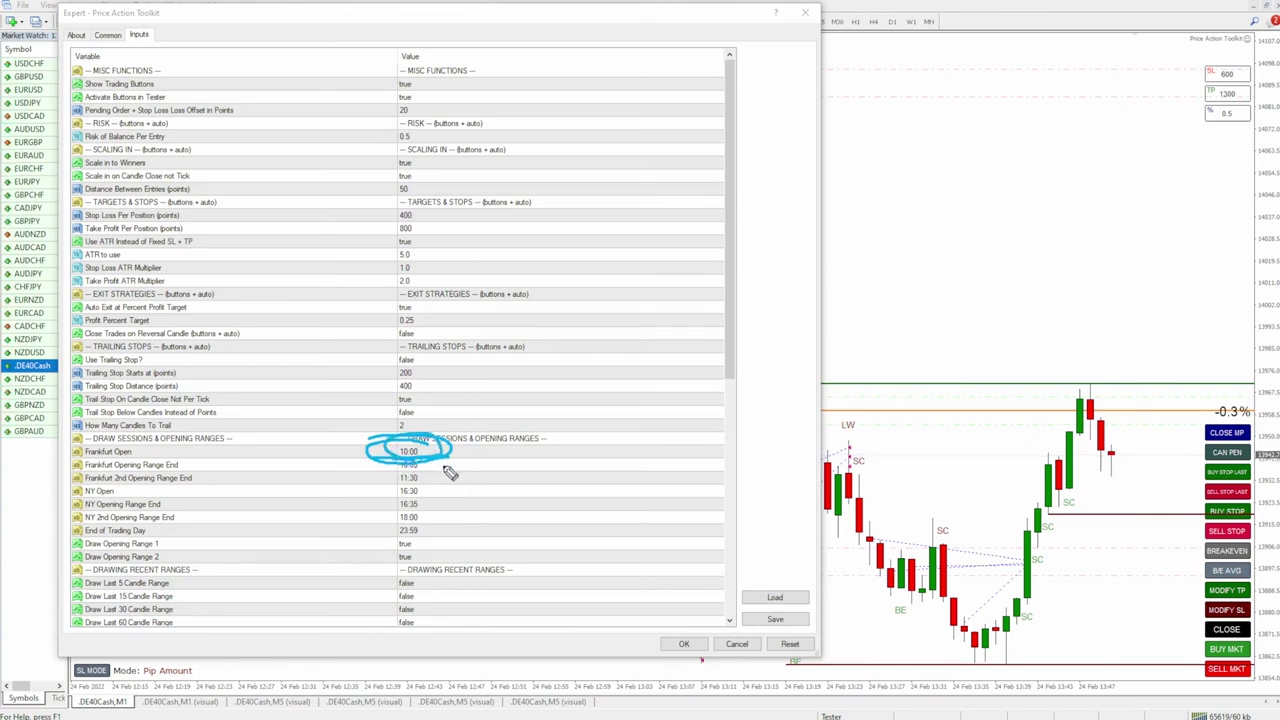
mouse_move(435, 487)
left_mouse_down()
mouse_move(386, 493)
mouse_move(430, 500)
mouse_move(393, 510)
left_mouse_up()
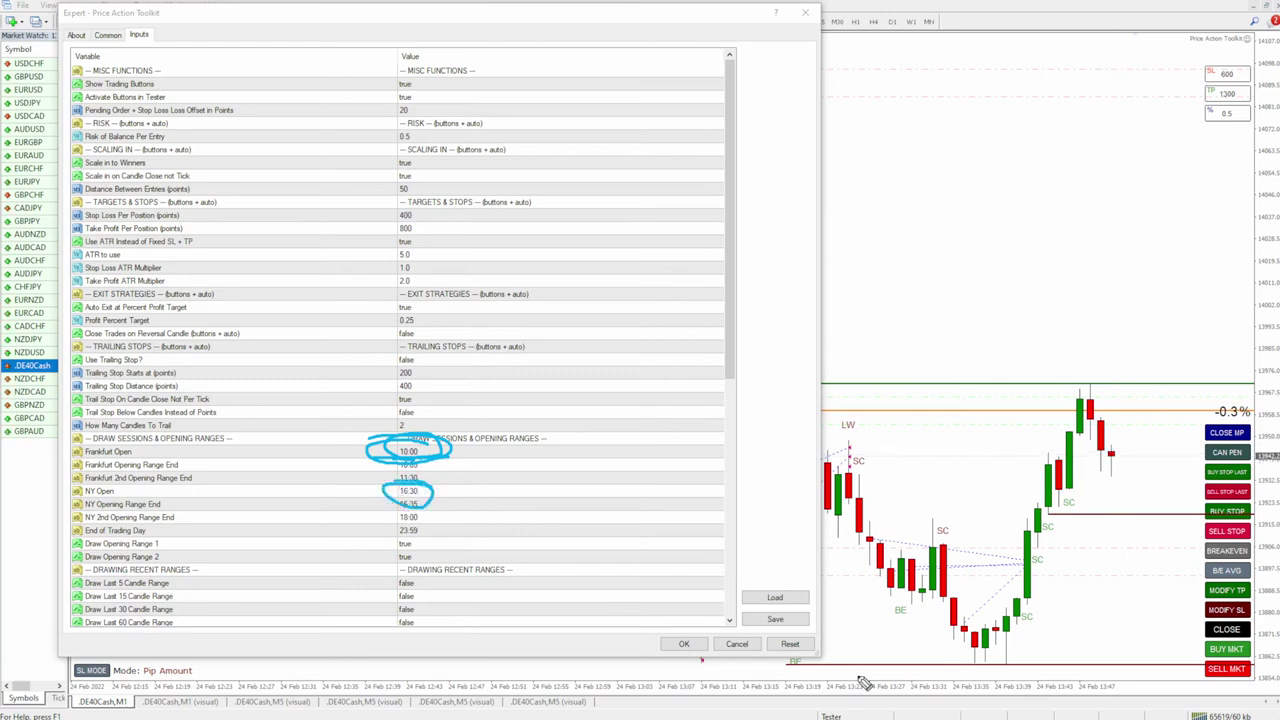
key("Escape")
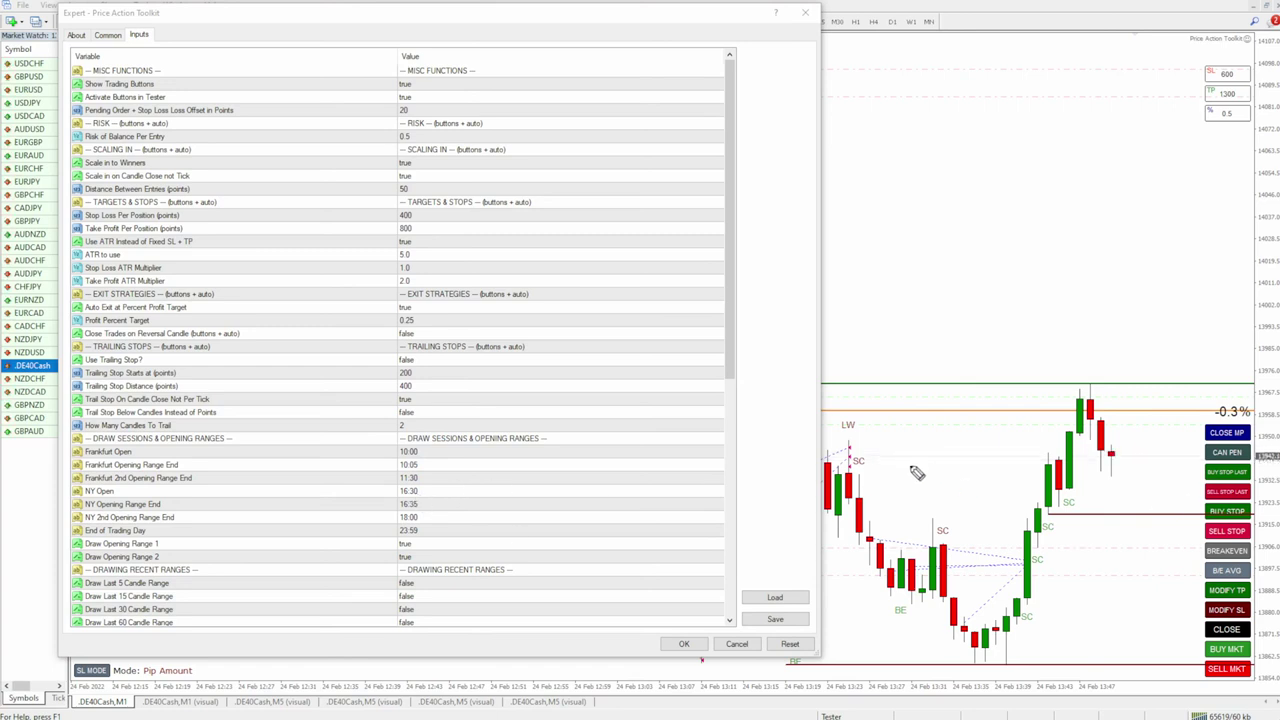
Circle an SC signal on the DE40 chart, circle the Frankfurt Open time with an arrow pointing to it, and clear the markings.
mouse_move(955, 512)
left_mouse_down()
mouse_move(985, 532)
mouse_move(935, 506)
left_mouse_up()
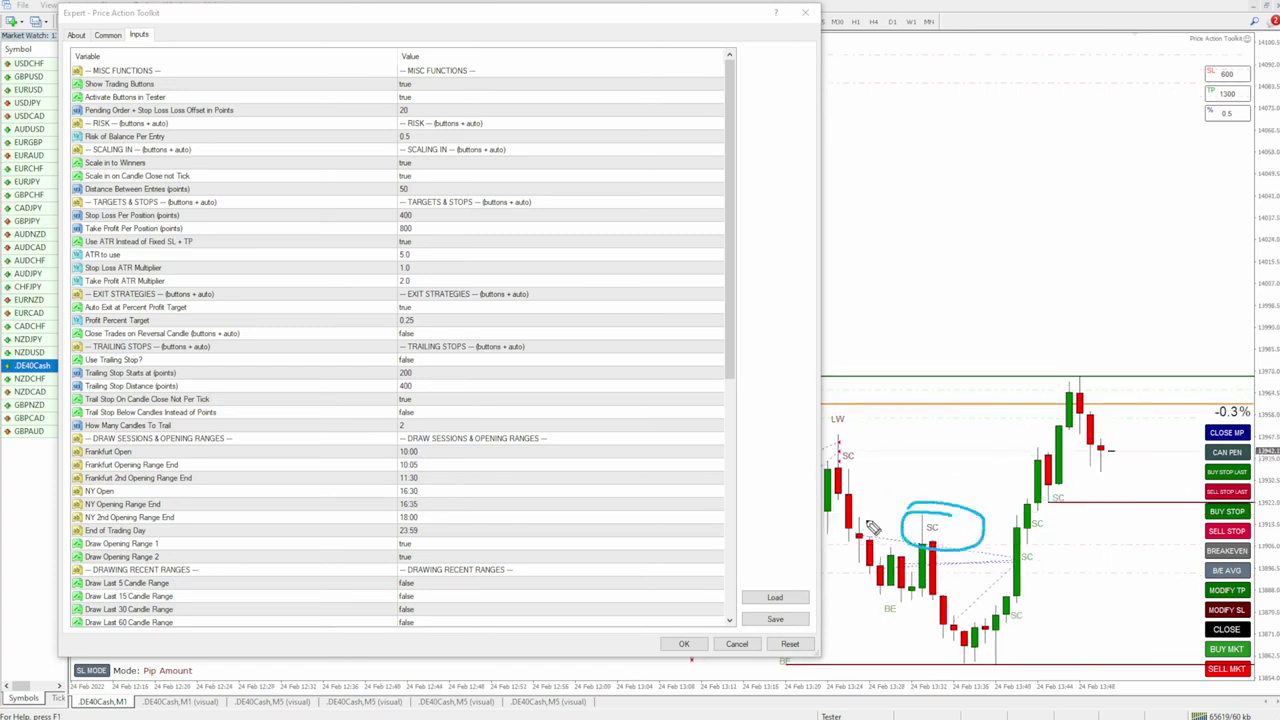
mouse_move(392, 459)
left_mouse_down()
mouse_move(446, 449)
mouse_move(442, 462)
left_mouse_up()
mouse_move(558, 452)
left_mouse_down()
mouse_move(470, 437)
mouse_move(465, 462)
left_mouse_up()
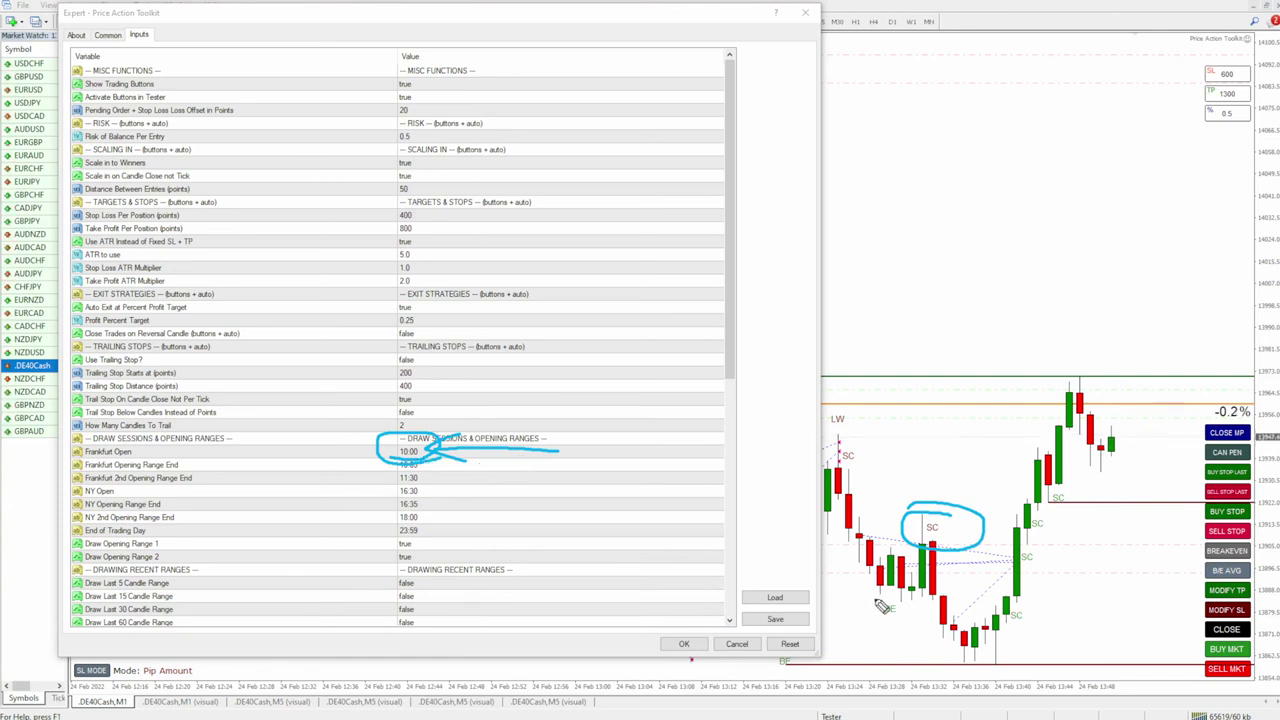
key("Escape")
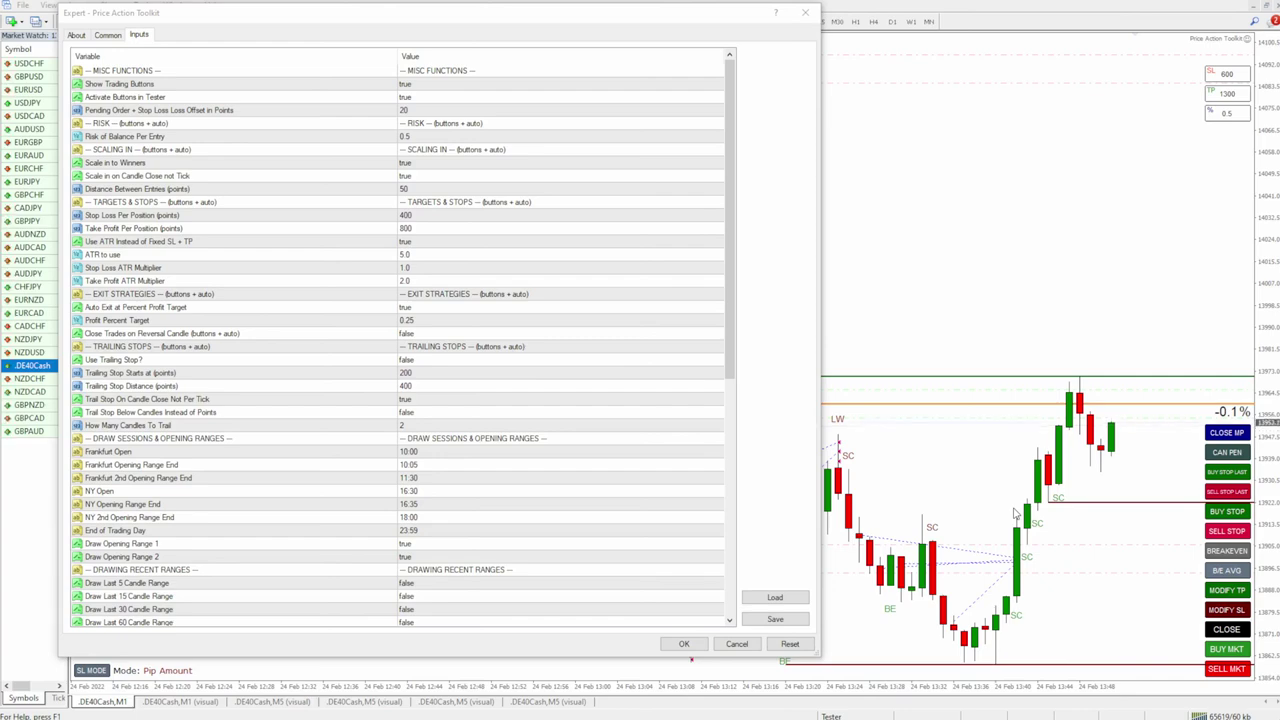
Examine the candlestick pattern inputs at Use an EMA for Direction, and close the expert inputs without saving.
scroll(330, 545, "down", 9)
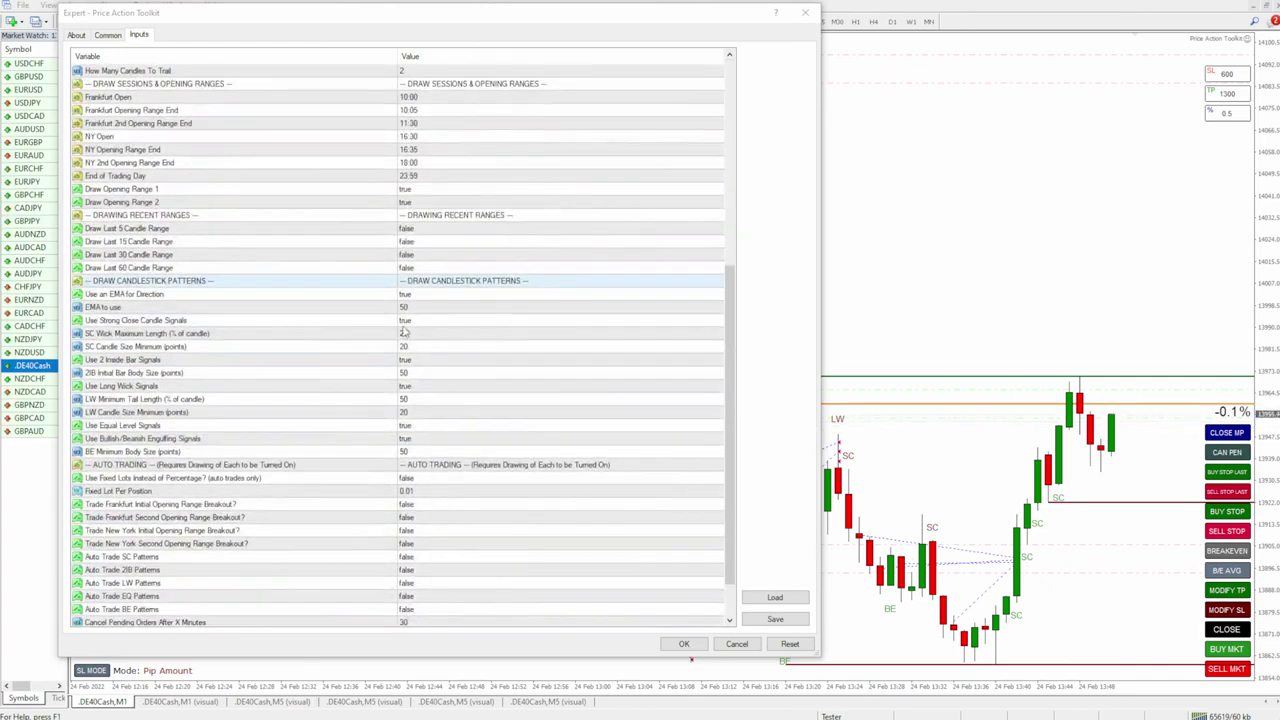
left_click(425, 294)
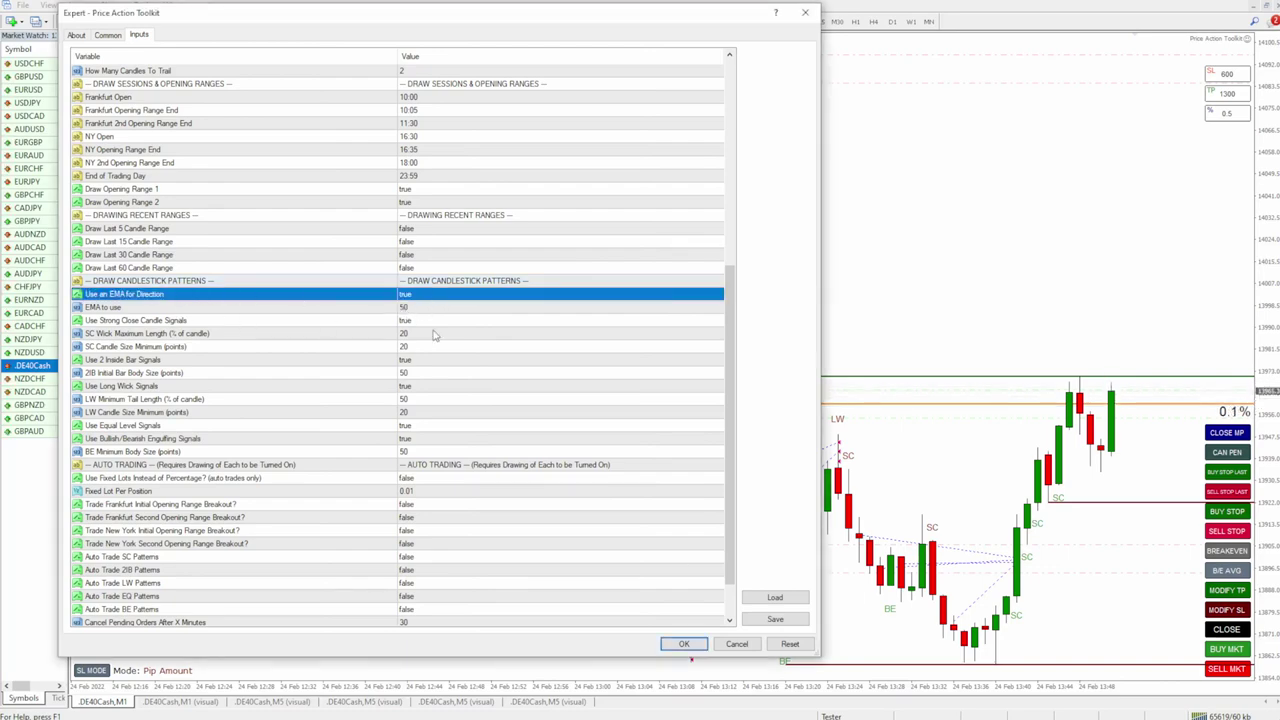
left_click(736, 643)
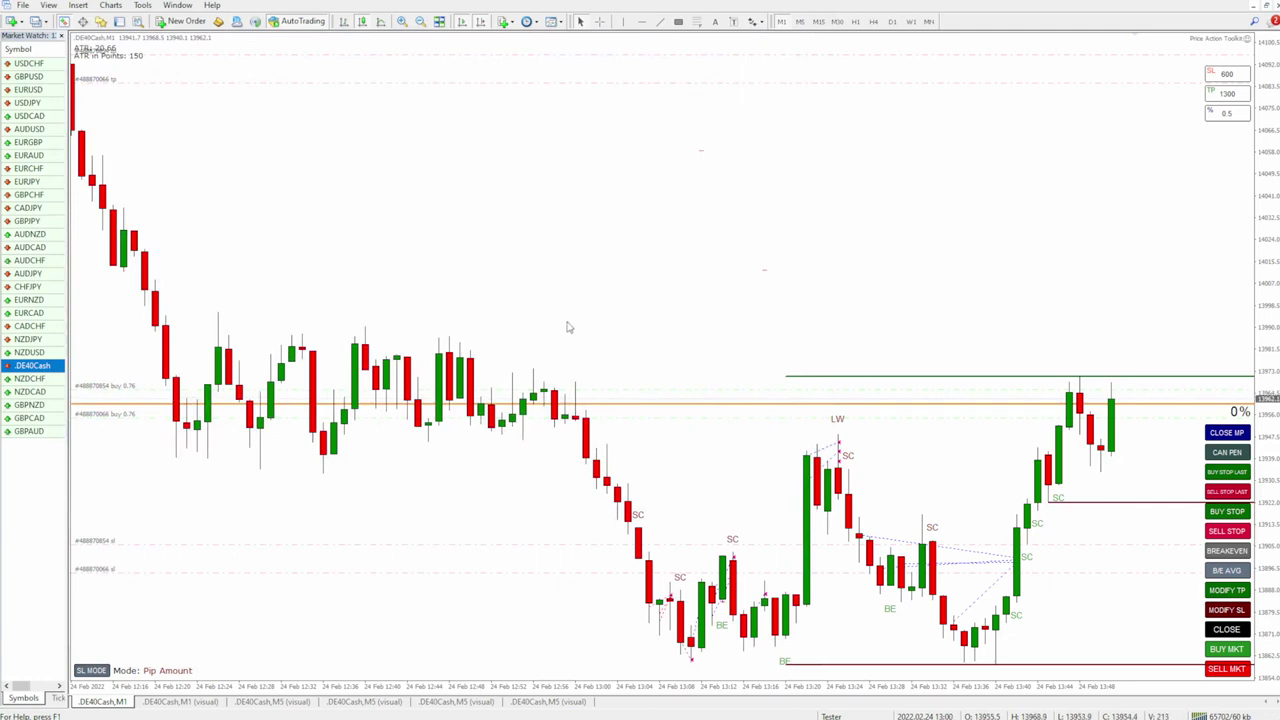
Add exponential moving averages with periods 20 and 50 to the .DE40Cash M1 chart, and hide the Navigator.
left_click(100, 21)
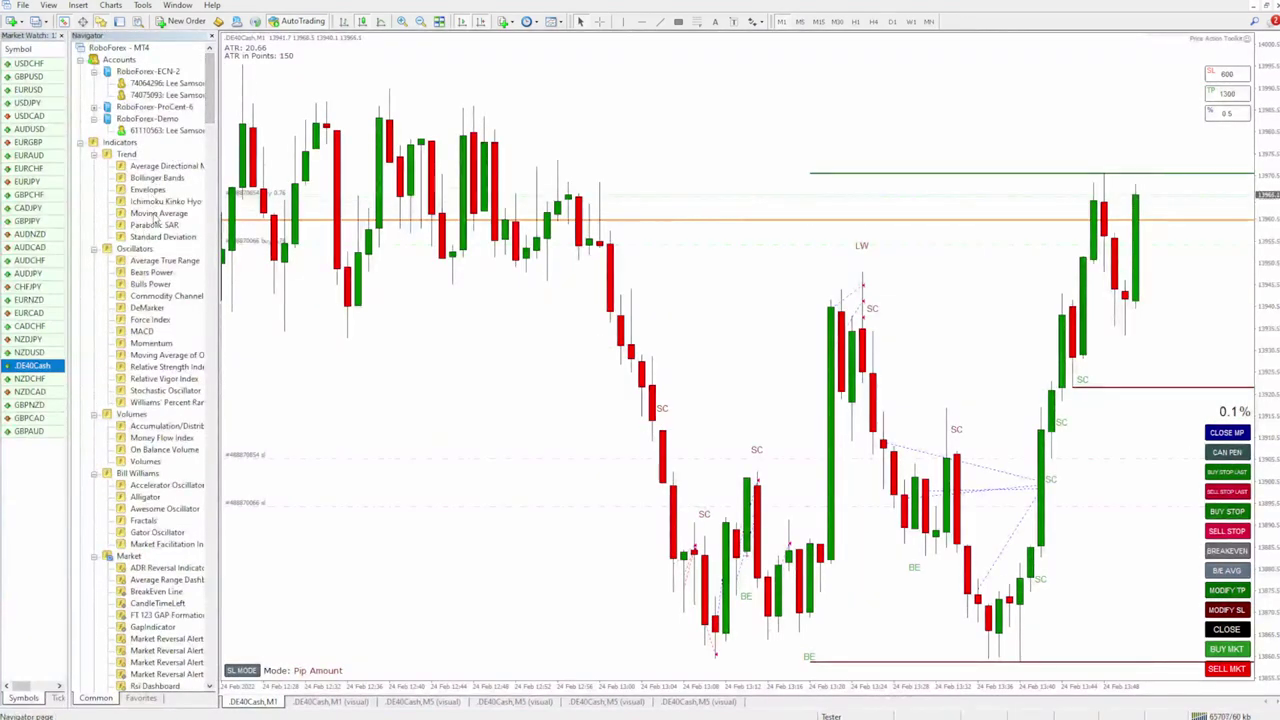
double_click(157, 214)
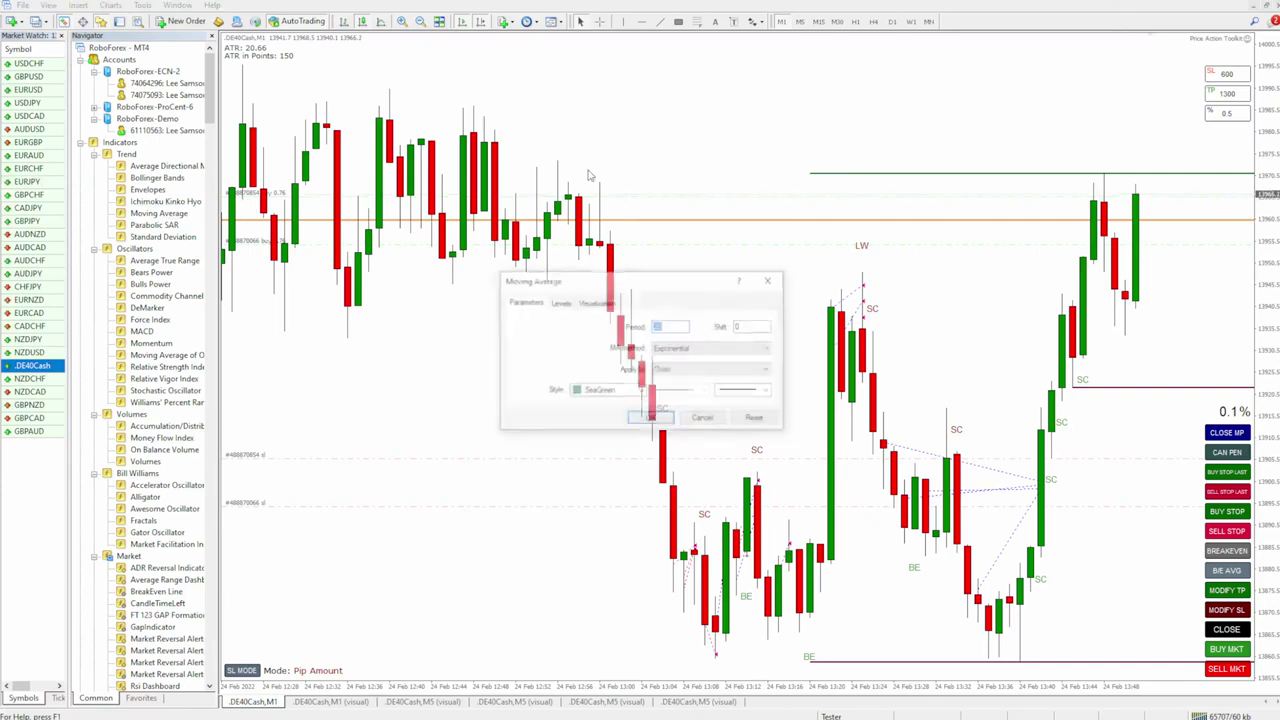
key("Return")
left_click_drag(145, 212, 772, 166)
type("50")
left_click(650, 419)
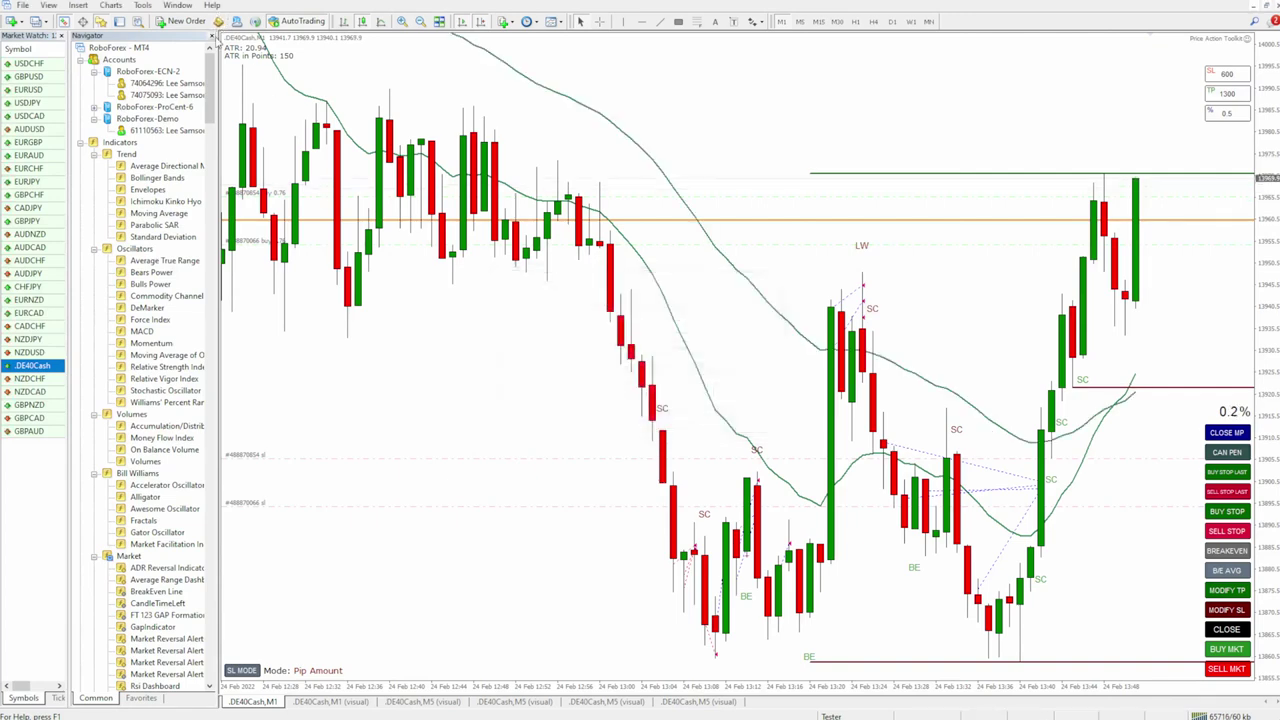
left_click(212, 36)
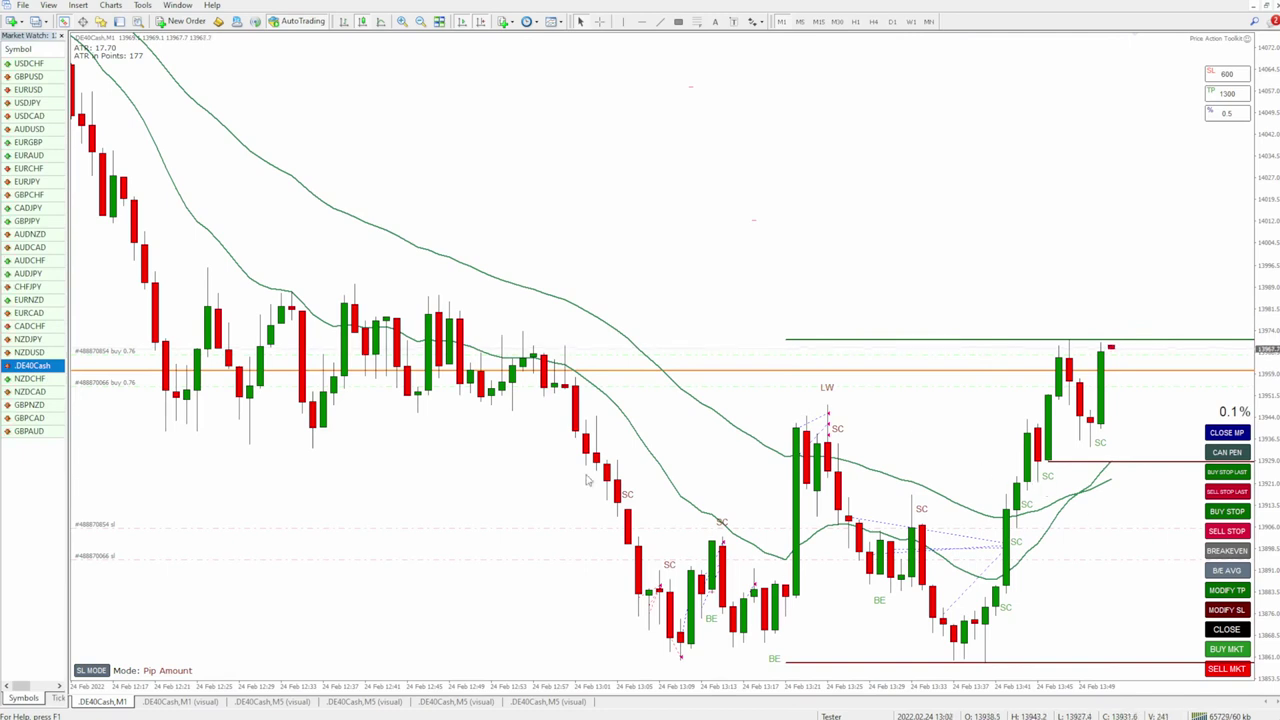
Set the colour of the 20-period moving average to FireBrick.
double_click(648, 454)
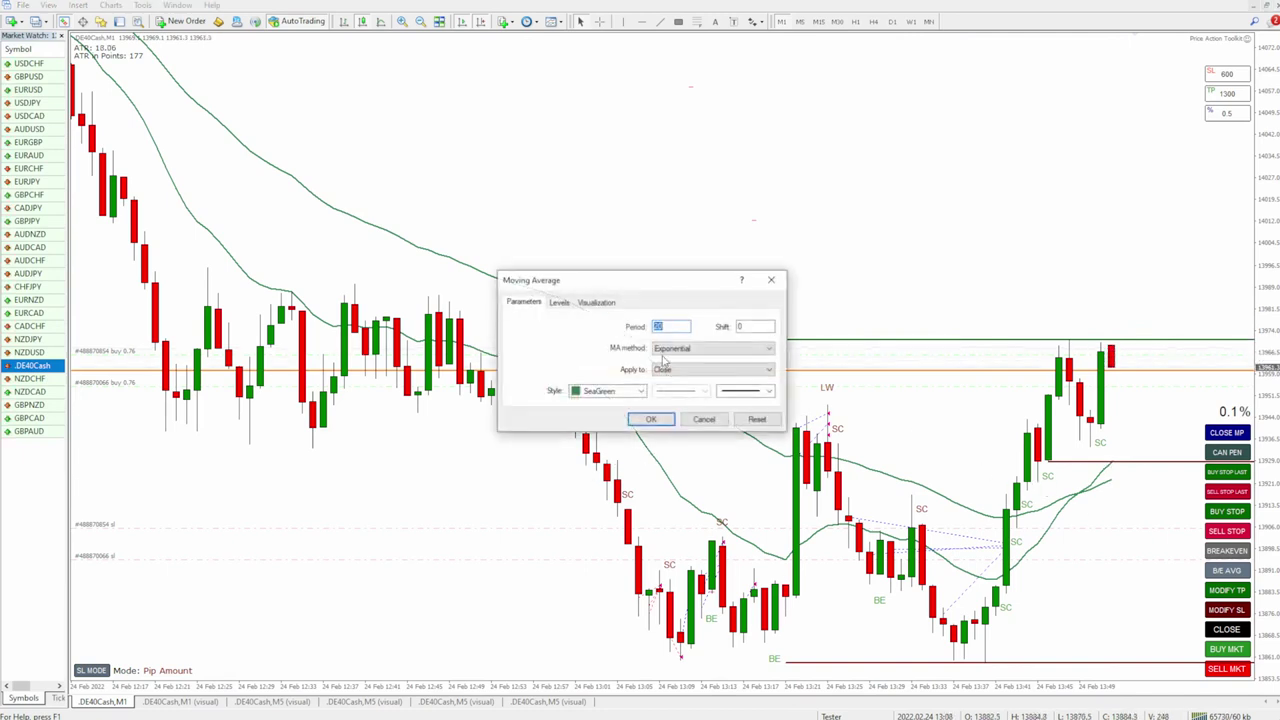
left_click(610, 390)
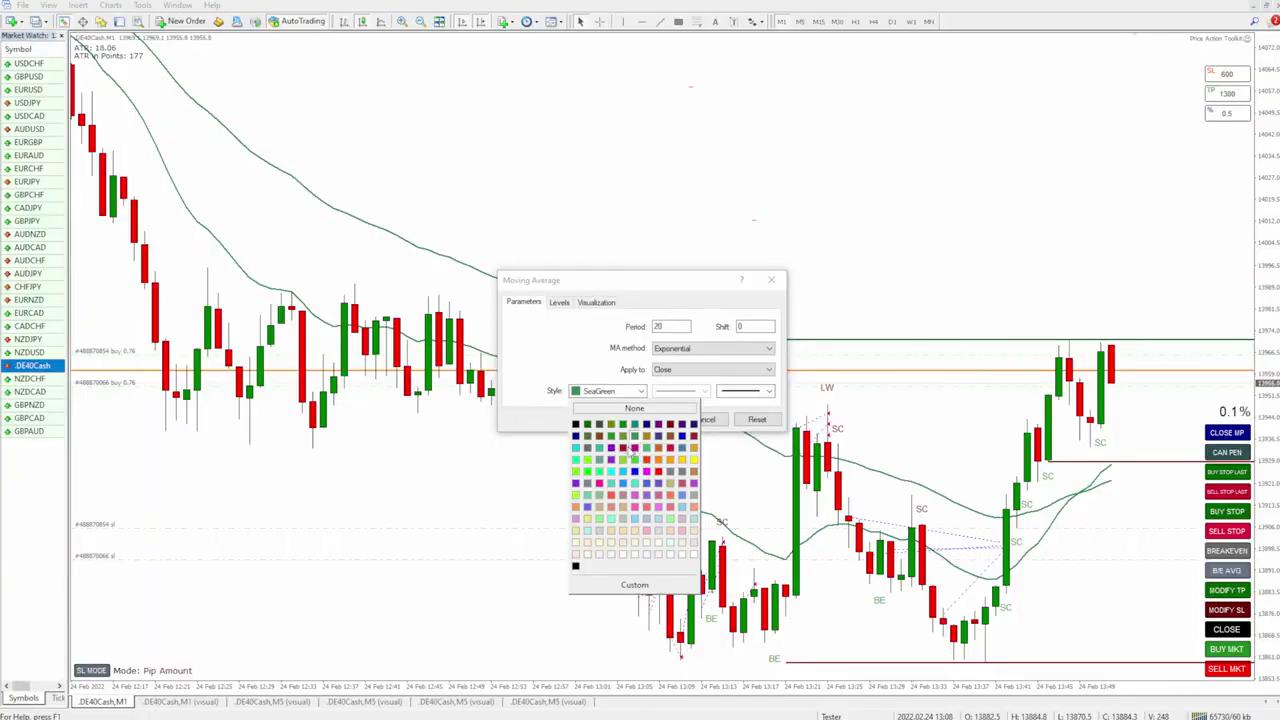
left_click(634, 448)
left_click(651, 420)
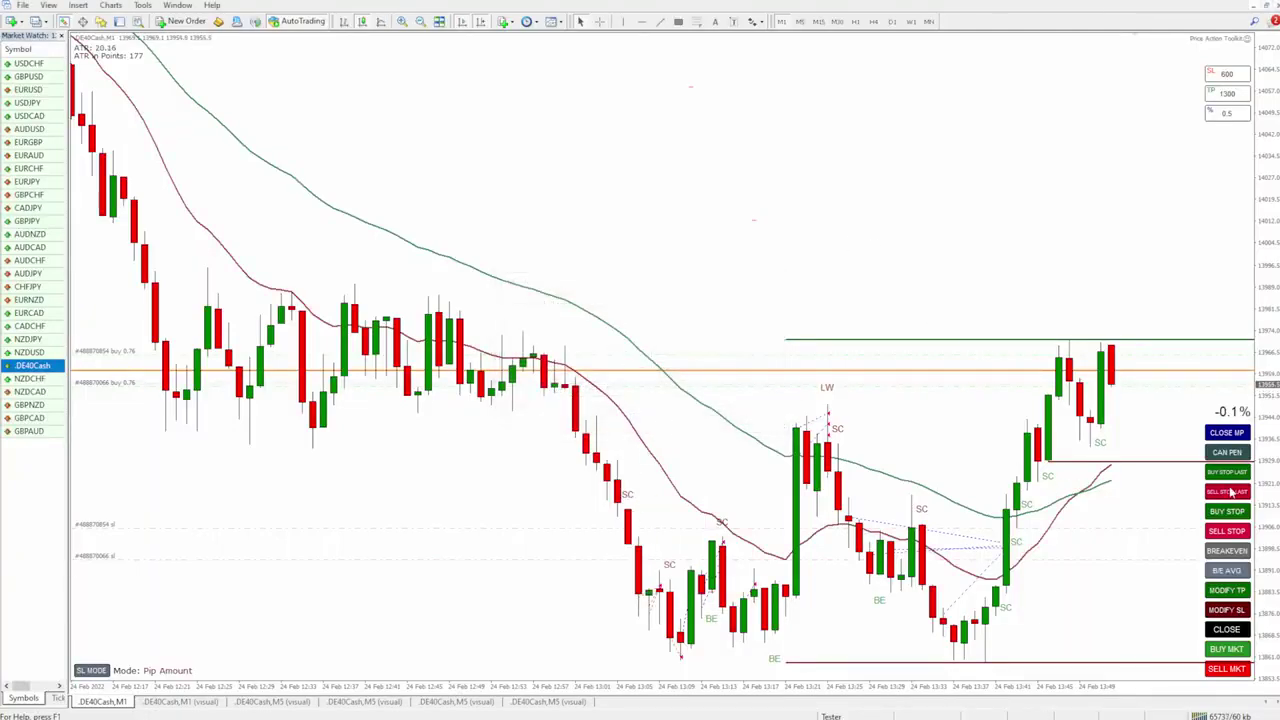
Check the Use an EMA for Direction and EMA to use settings in the expert inputs, and close the dialog.
double_click(1236, 40)
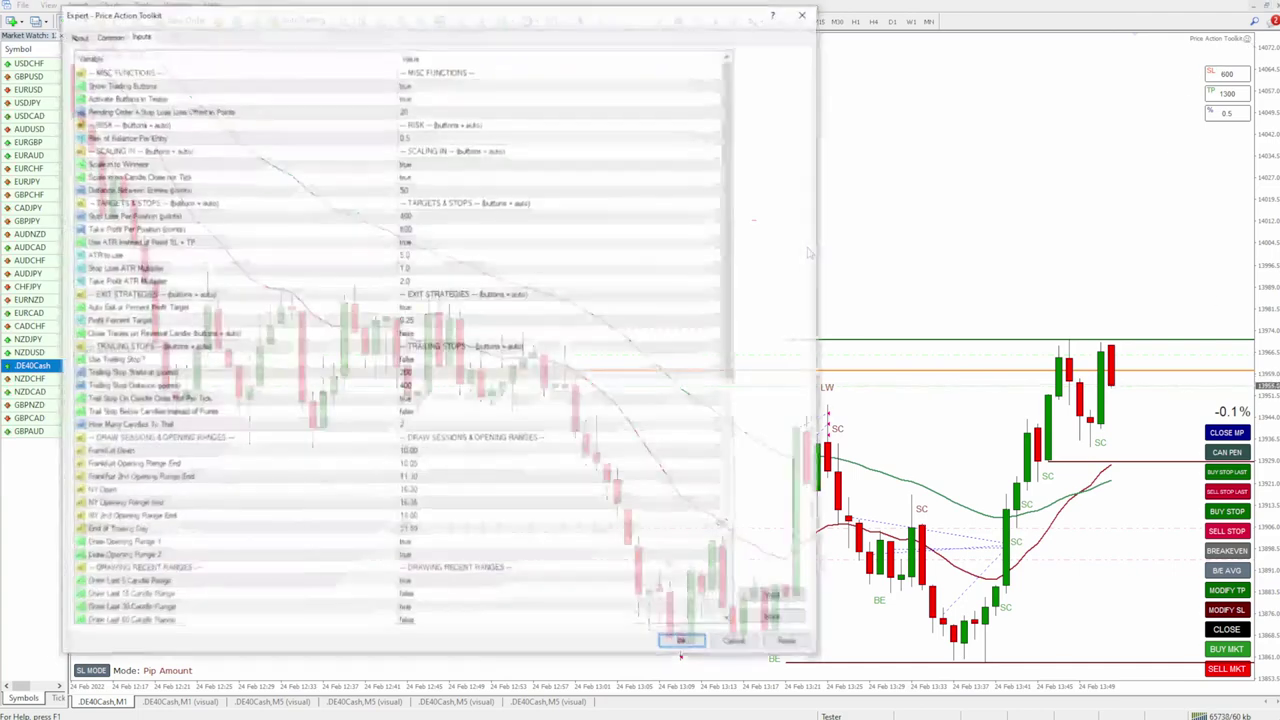
scroll(490, 369, "down", 10)
left_click(432, 242)
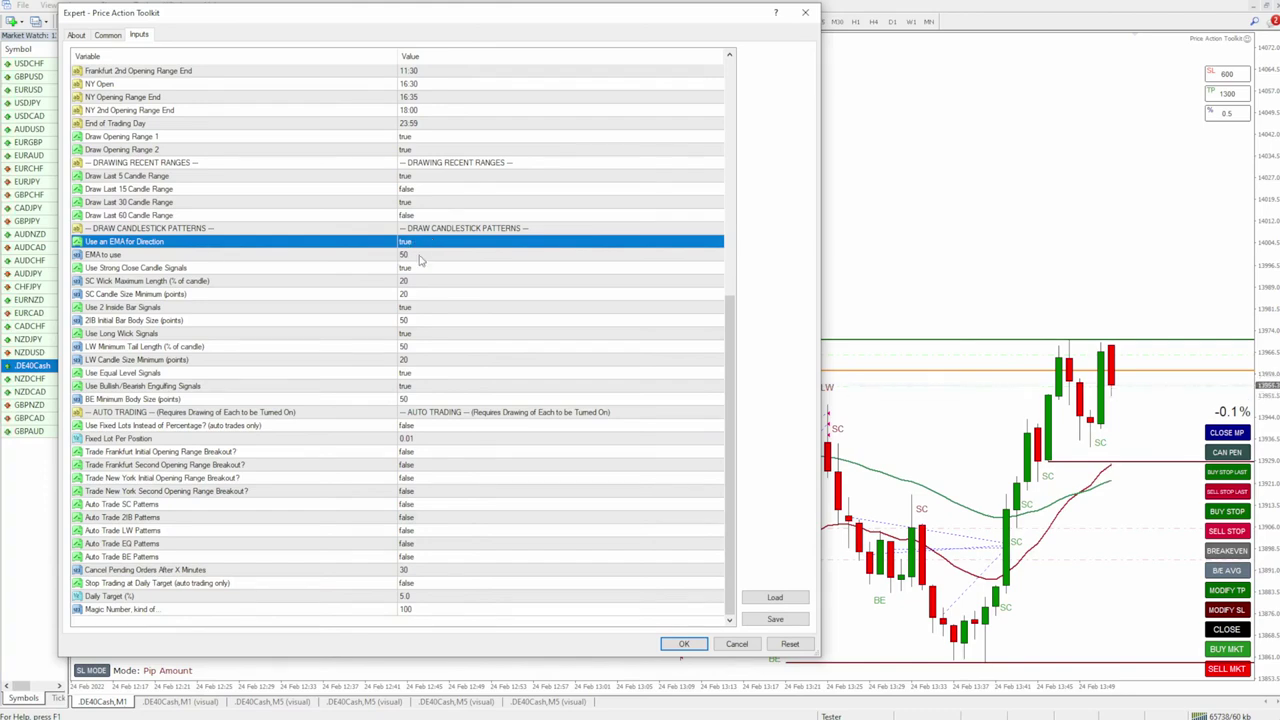
left_click(684, 643)
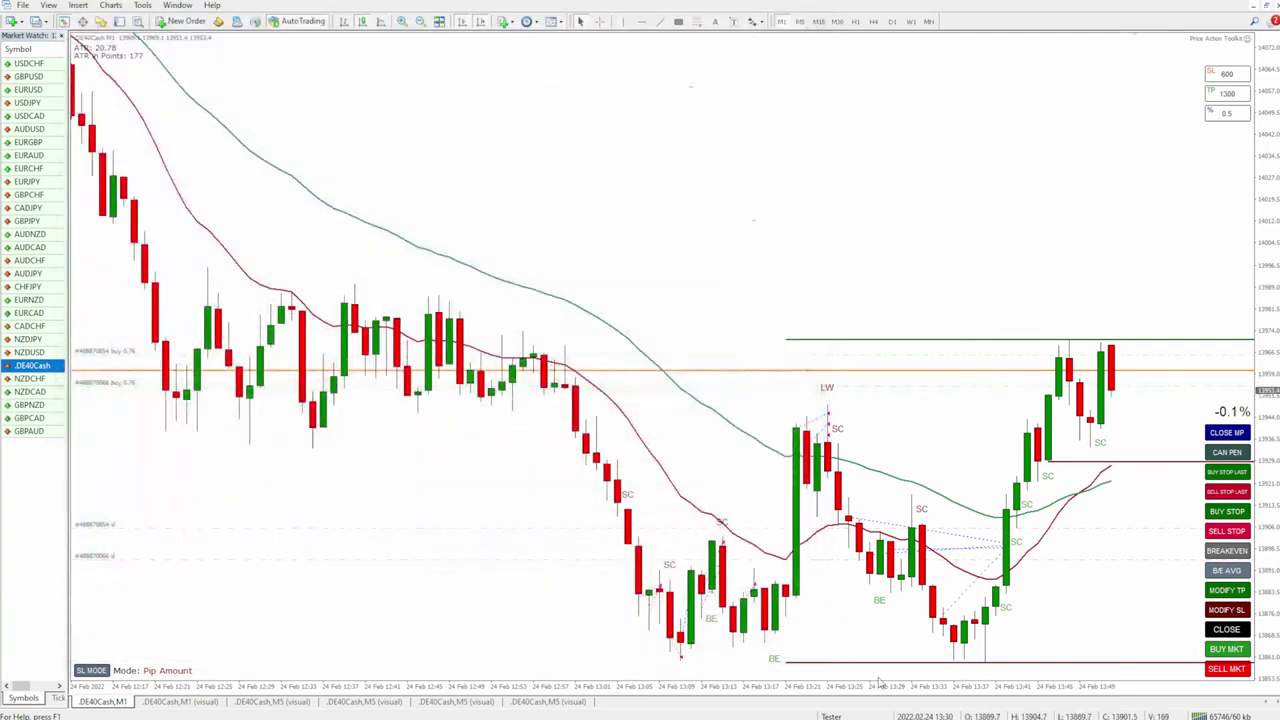
Circle three SC signals in the recent upswing, add arrows above two candles, and mark the rising moving average with a line.
left_click(1005, 541)
mouse_move(1013, 556)
left_mouse_down()
mouse_move(1011, 585)
mouse_move(988, 580)
left_mouse_up()
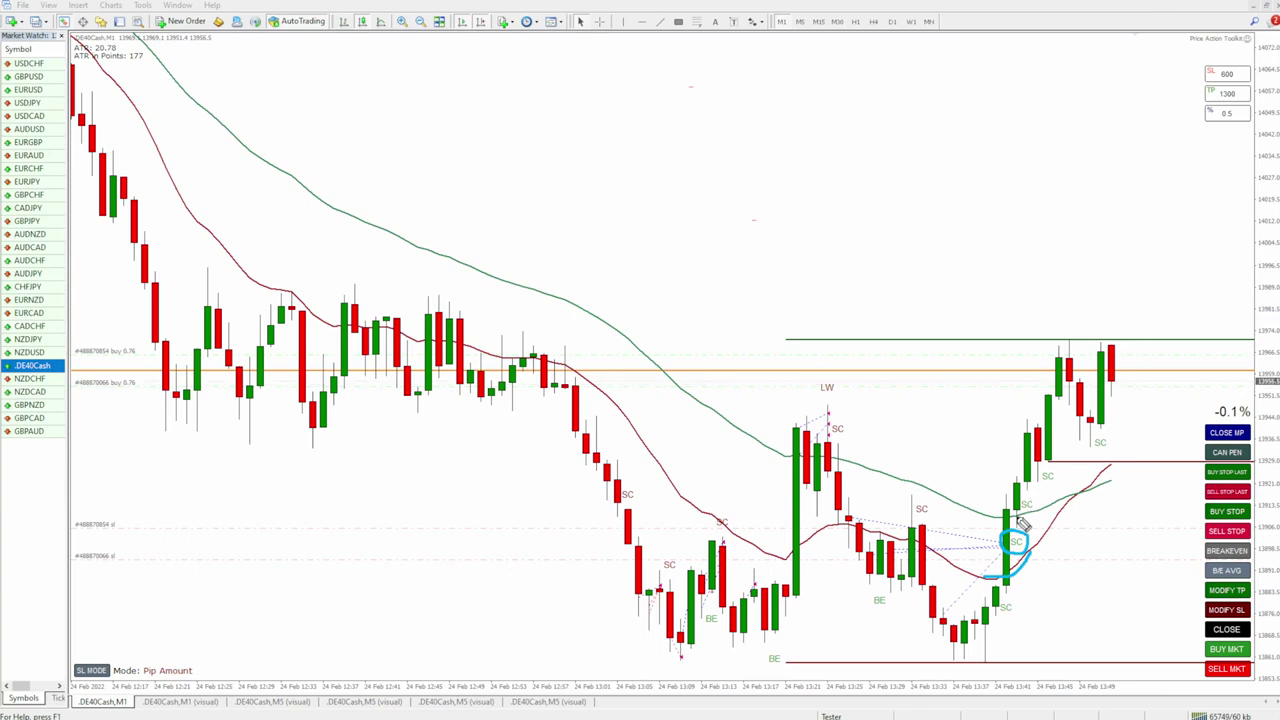
mouse_move(1032, 514)
left_mouse_down()
mouse_move(1060, 468)
mouse_move(1044, 484)
left_mouse_up()
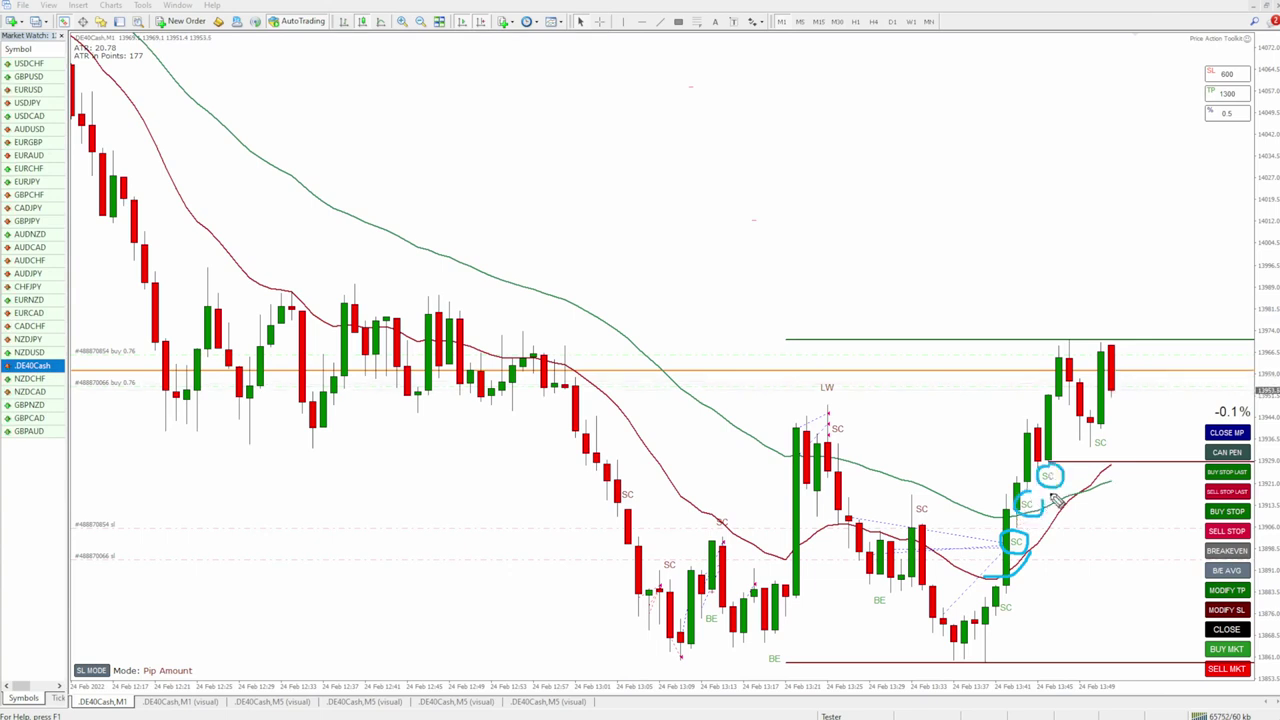
left_click_drag(1031, 390, 1035, 422)
mouse_move(1112, 312)
left_mouse_down()
mouse_move(1112, 347)
mouse_move(1119, 330)
left_mouse_up()
left_click_drag(1104, 486, 1165, 403)
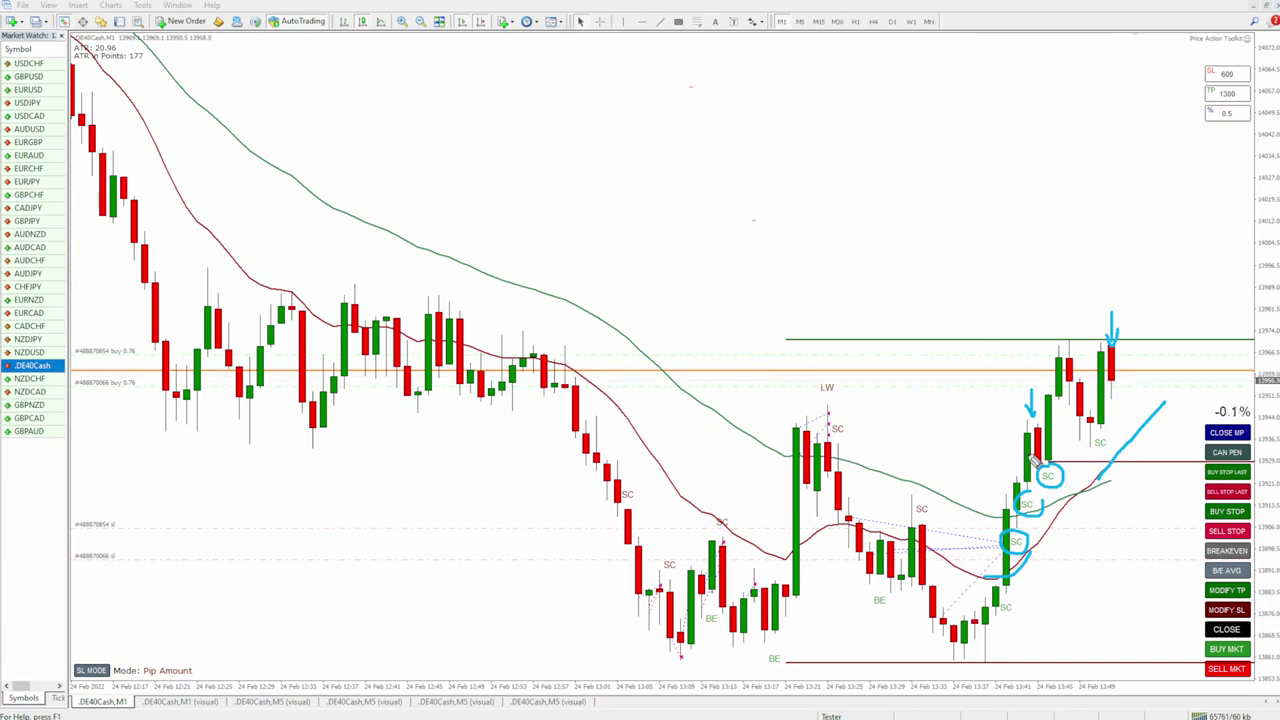
Draw lines following the falling moving averages in the earlier downtrend, and clear all the markings.
left_click_drag(195, 112, 488, 338)
left_click_drag(357, 288, 553, 256)
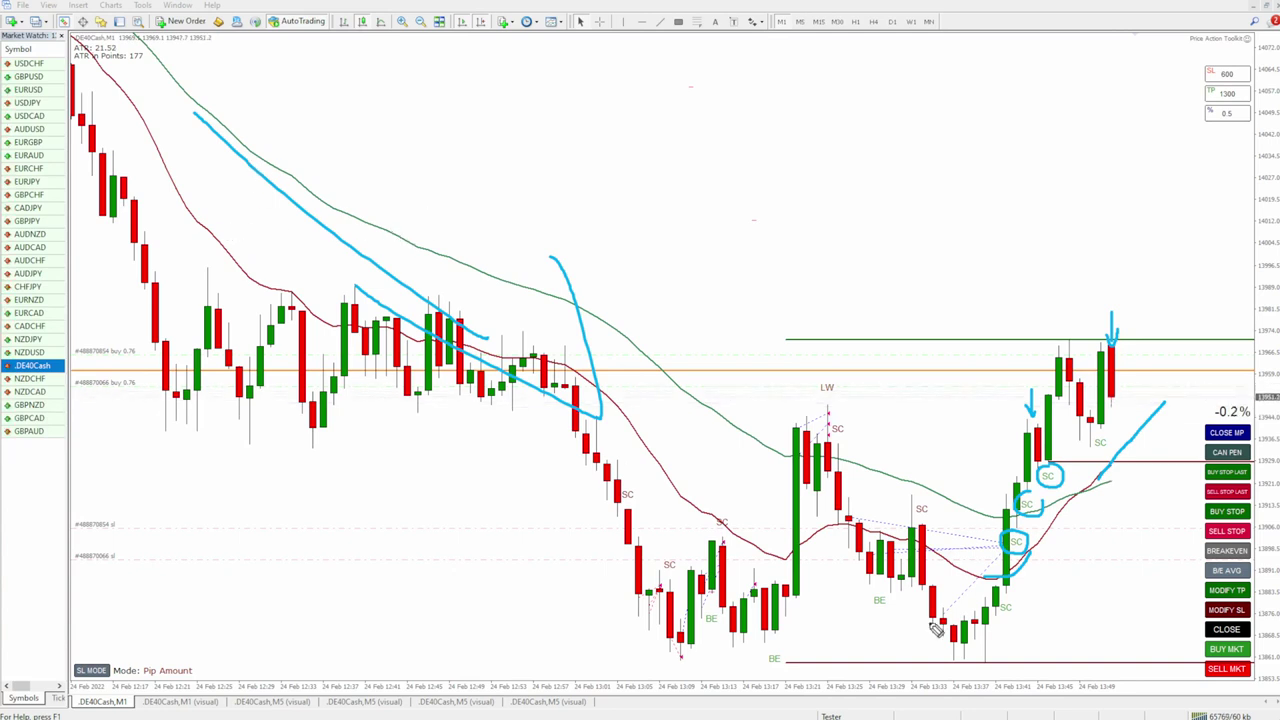
key("Escape")
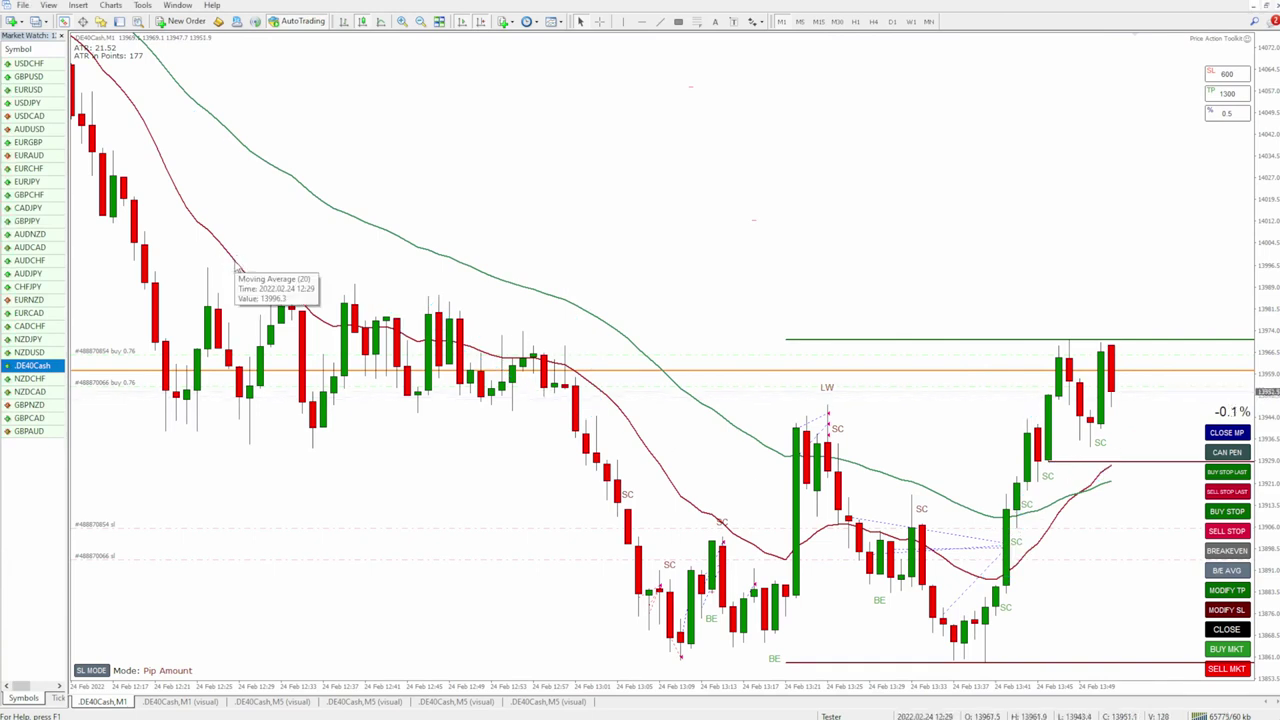
Recolour the 20-period moving average Green and the 50-period moving average FireBrick.
double_click(237, 268)
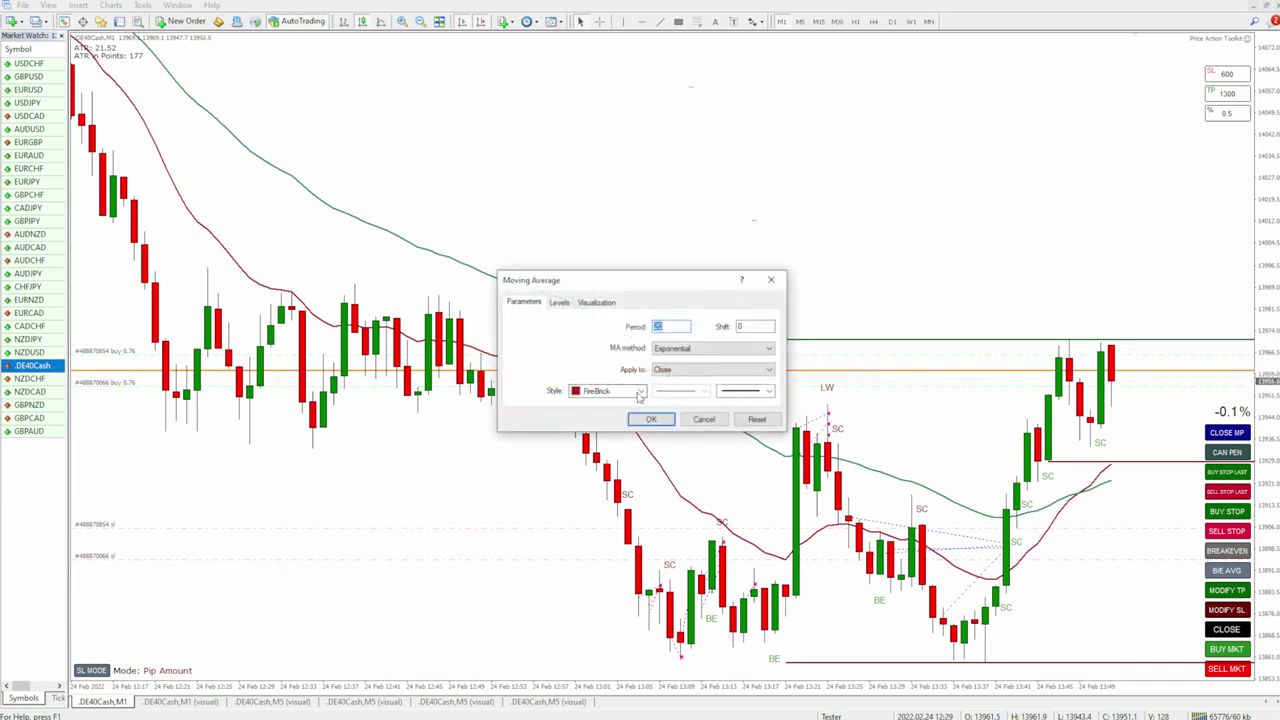
left_click(639, 395)
left_click(625, 427)
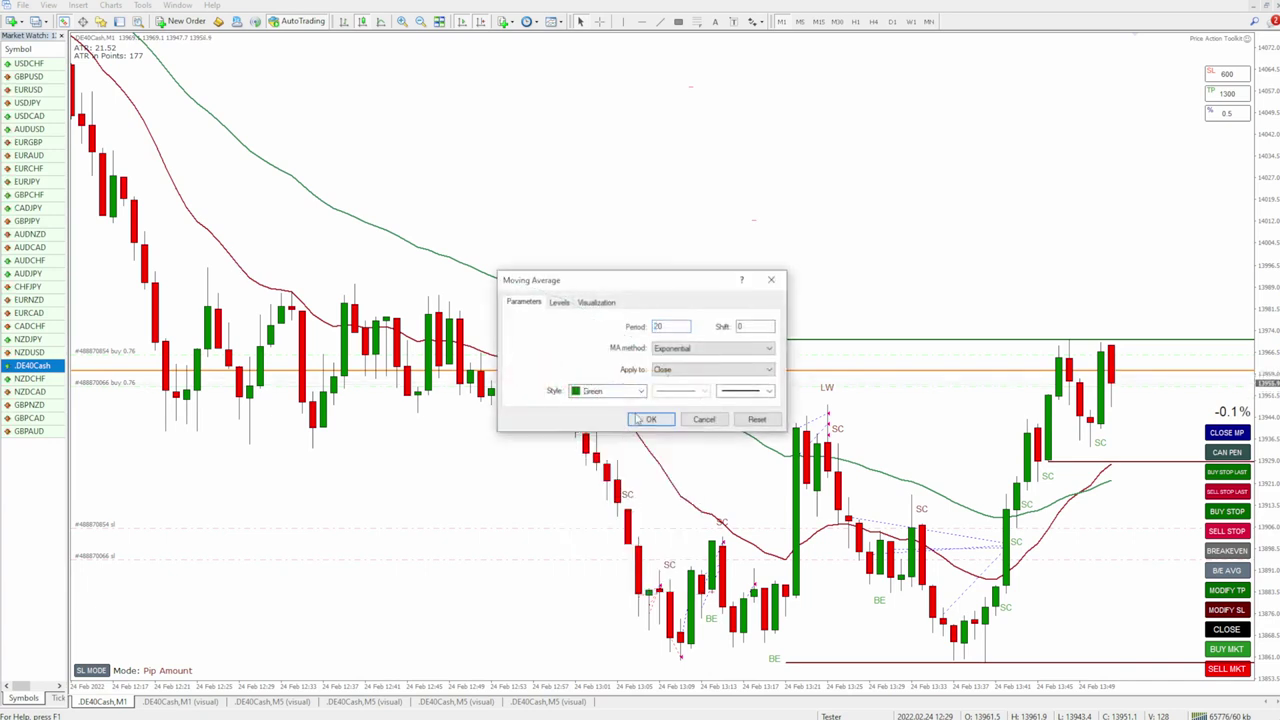
left_click(651, 419)
double_click(405, 243)
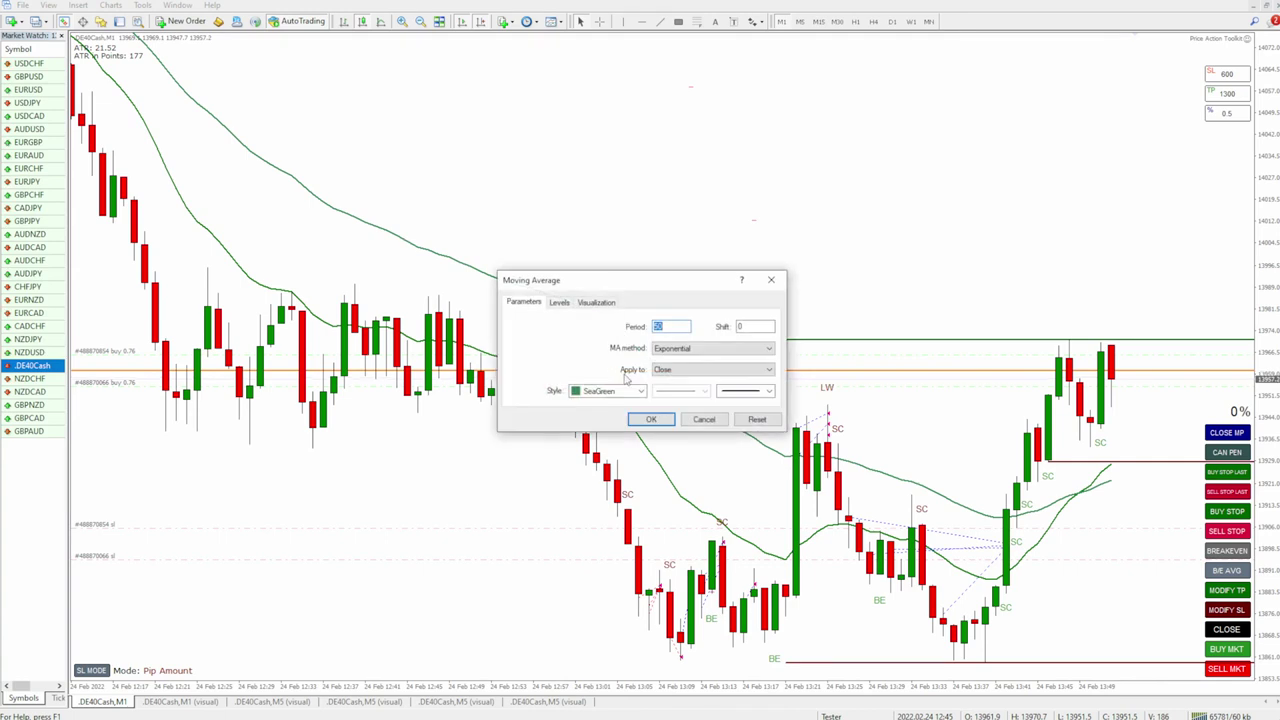
left_click(641, 392)
left_click(627, 448)
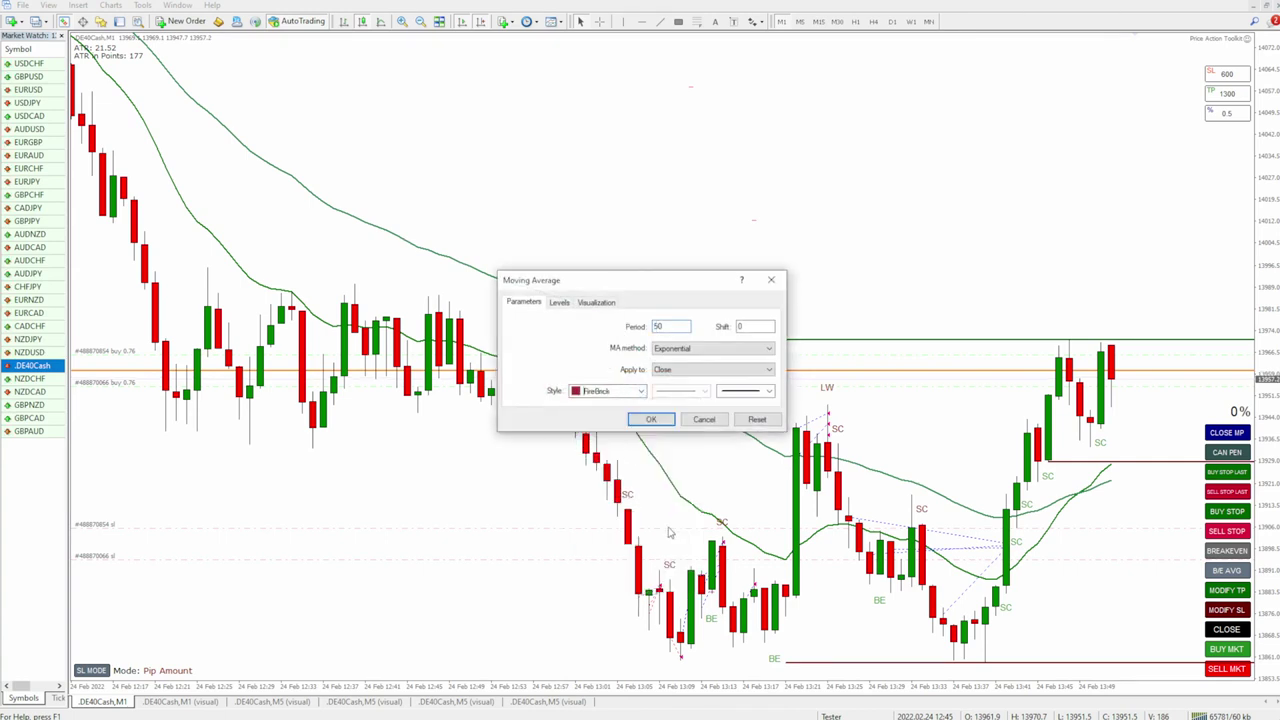
left_click(651, 420)
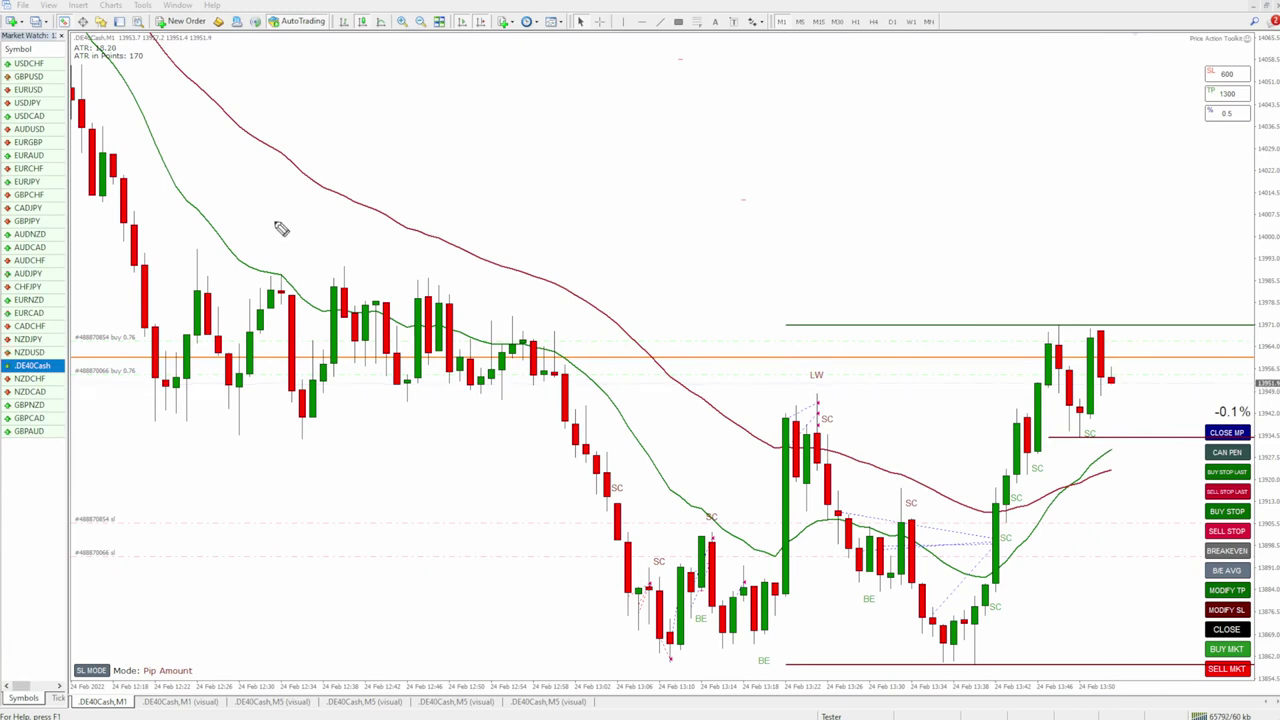
Mark the downtrend with circles on candles, the 50 EMA and an SC signal, plus dashes and an arrow; mark a BE signal and clear everything.
left_click_drag(540, 334, 512, 328)
left_click_drag(568, 292, 566, 266)
mouse_move(528, 130)
left_mouse_down()
mouse_move(654, 196)
mouse_move(780, 238)
left_mouse_up()
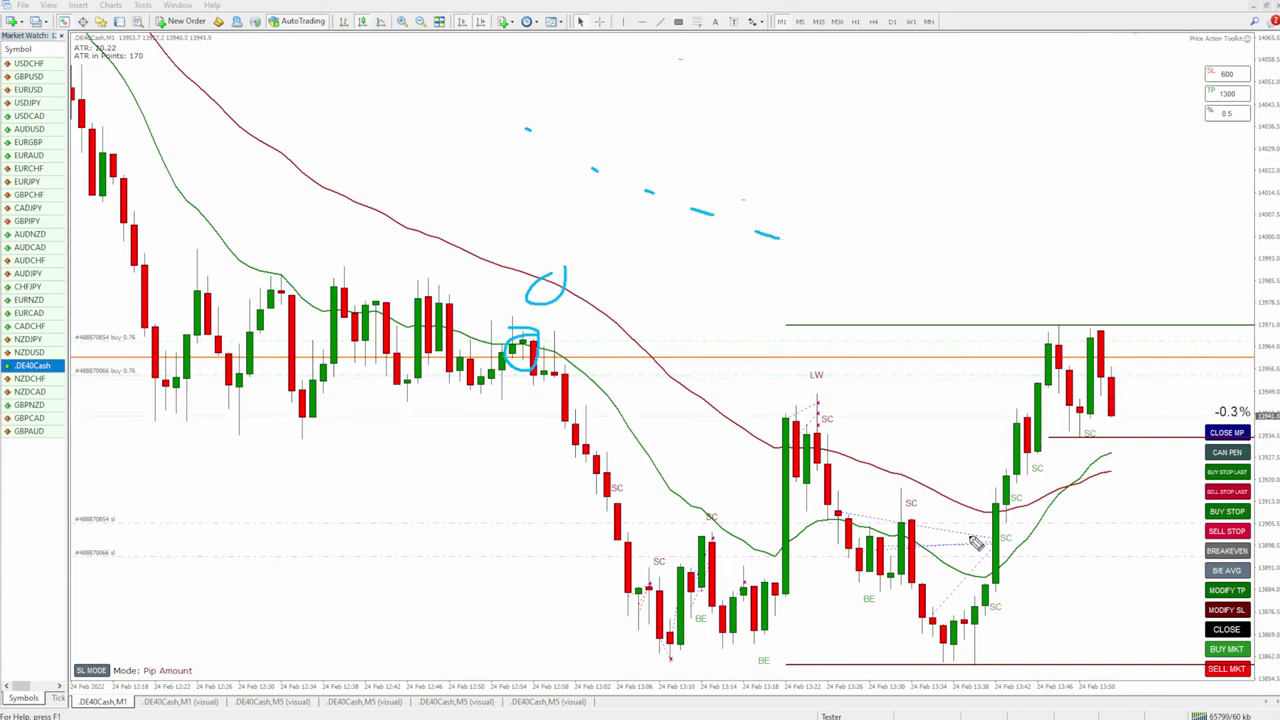
mouse_move(640, 478)
left_mouse_down()
mouse_move(600, 492)
mouse_move(570, 465)
left_mouse_up()
mouse_move(608, 345)
left_mouse_down()
mouse_move(604, 394)
mouse_move(612, 372)
left_mouse_up()
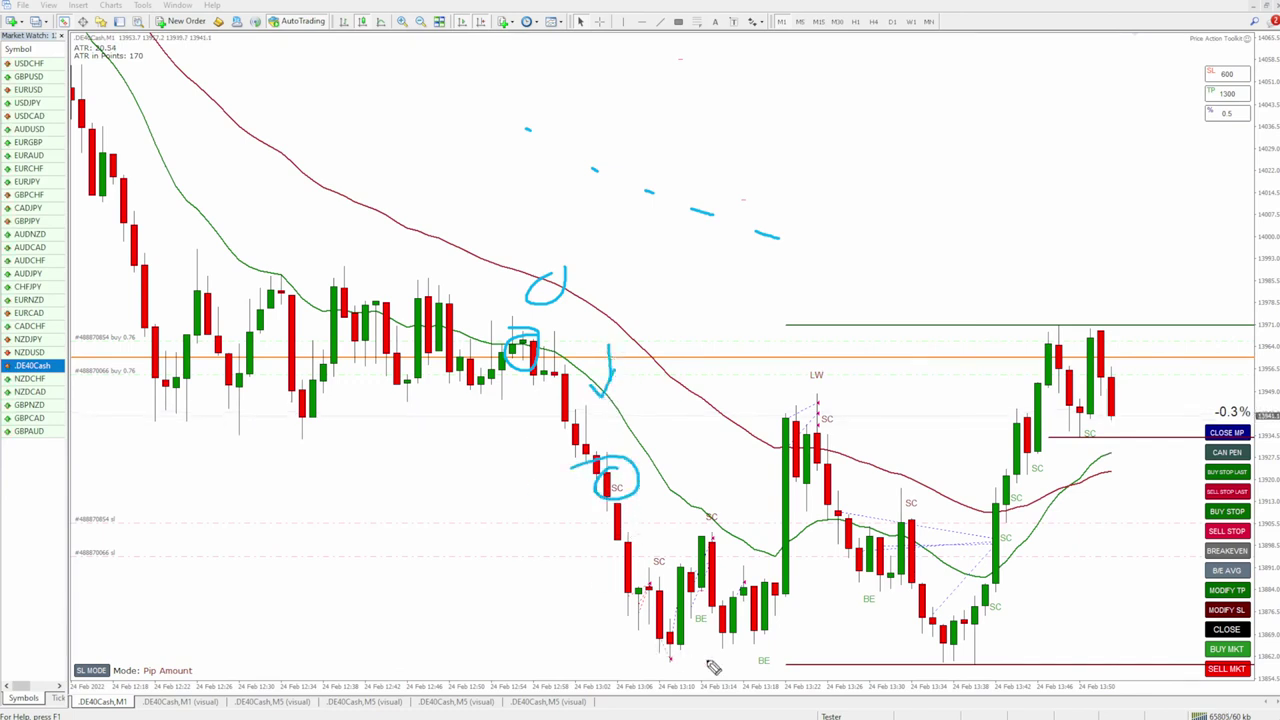
mouse_move(705, 664)
left_mouse_down()
mouse_move(715, 608)
mouse_move(695, 612)
mouse_move(718, 582)
left_mouse_up()
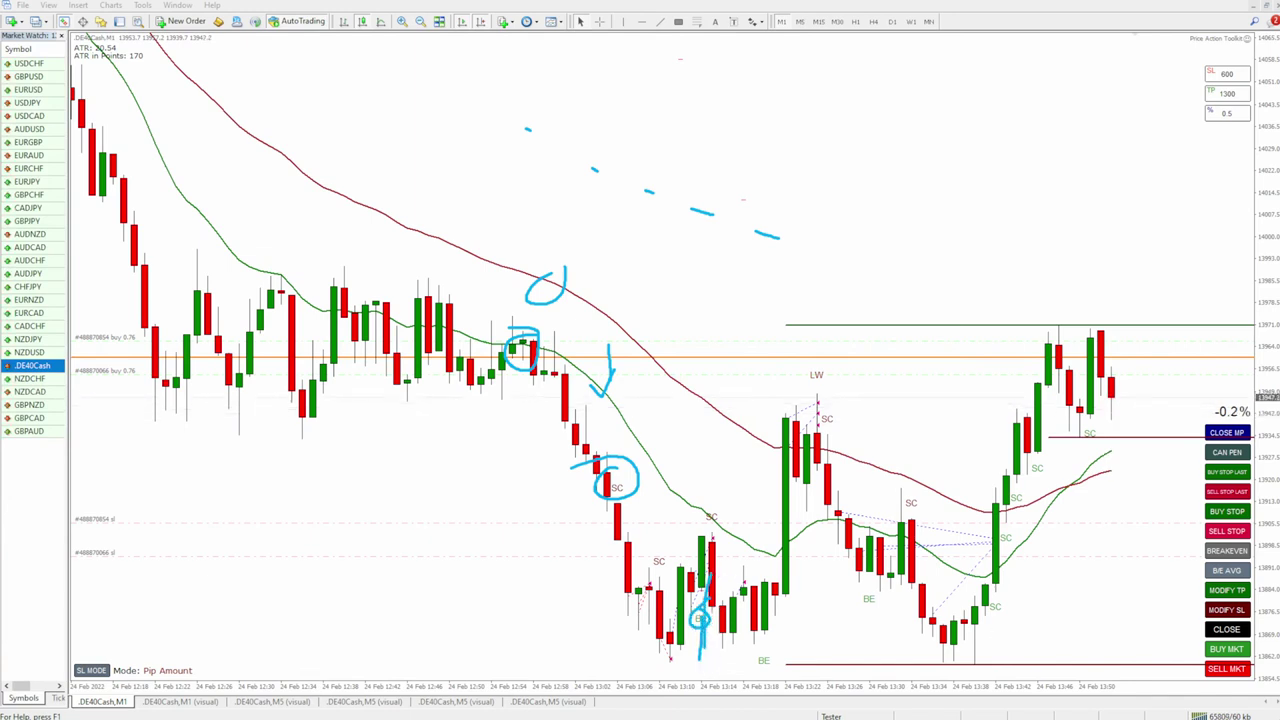
key("Escape")
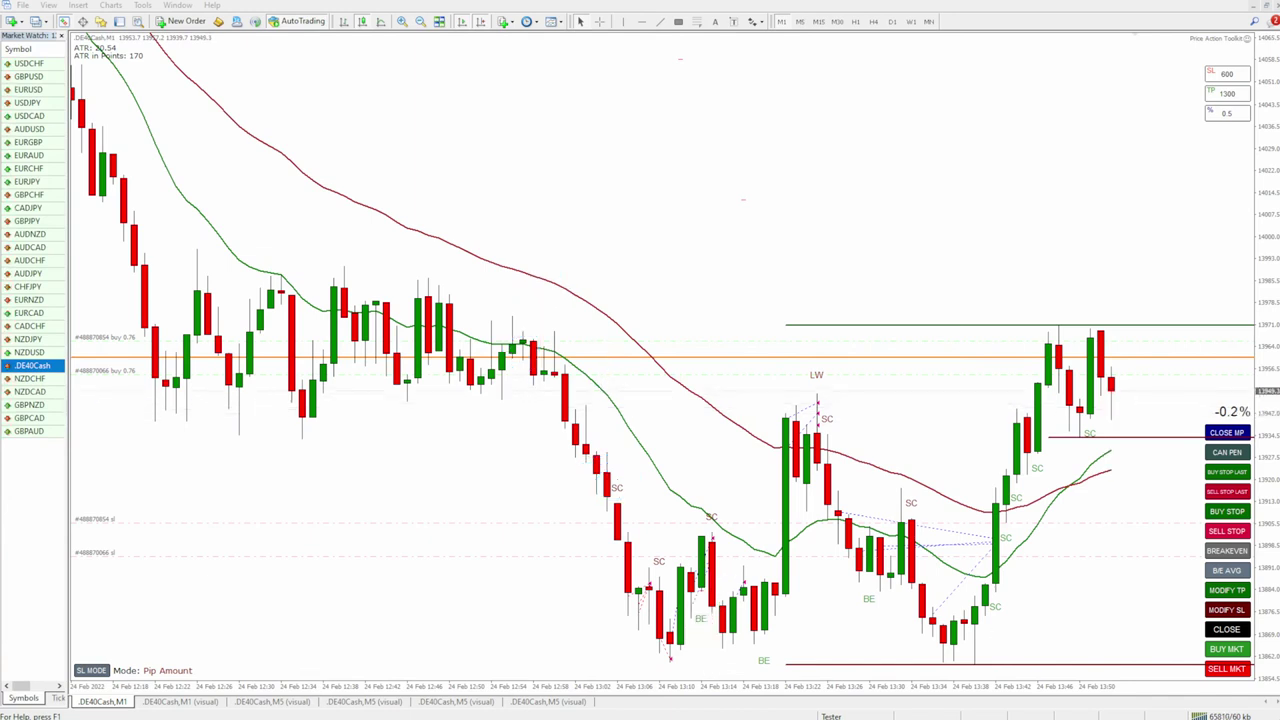
Open the expert inputs at Use Strong Close Candle Signals without changing any values, and narrow the dialog to uncover the recent candles.
left_click(1247, 38)
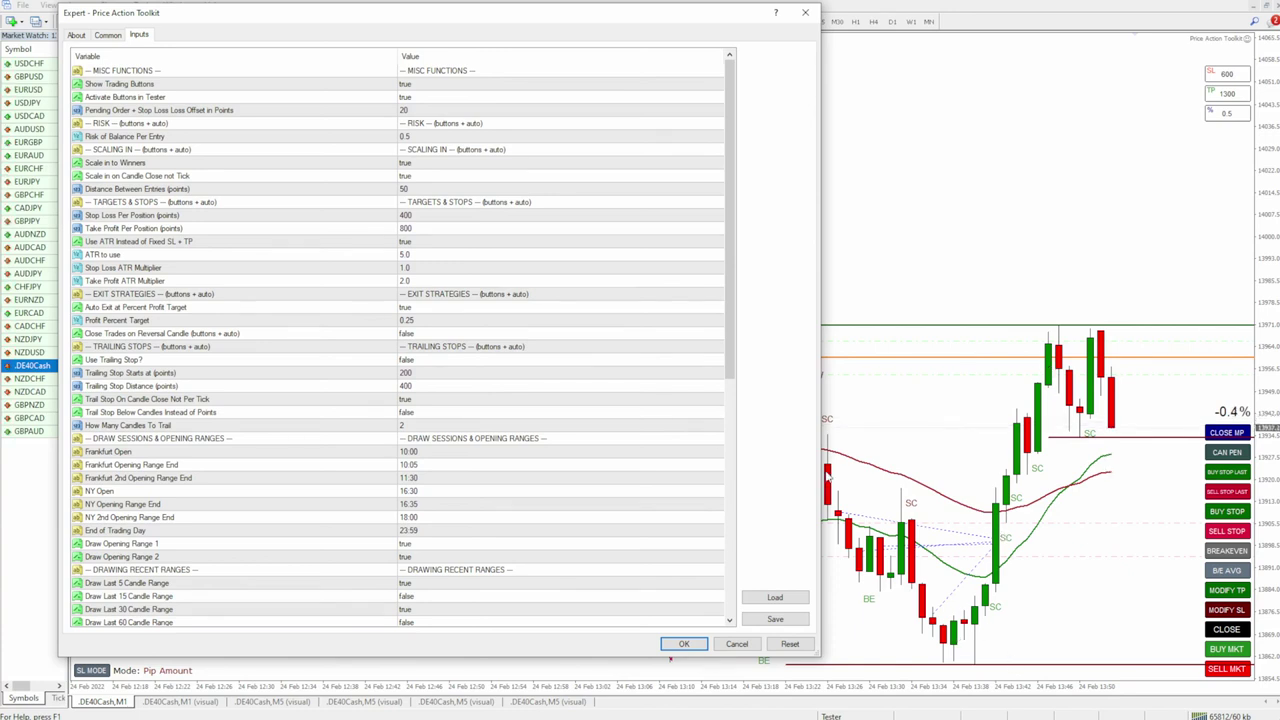
scroll(430, 395, "down", 10)
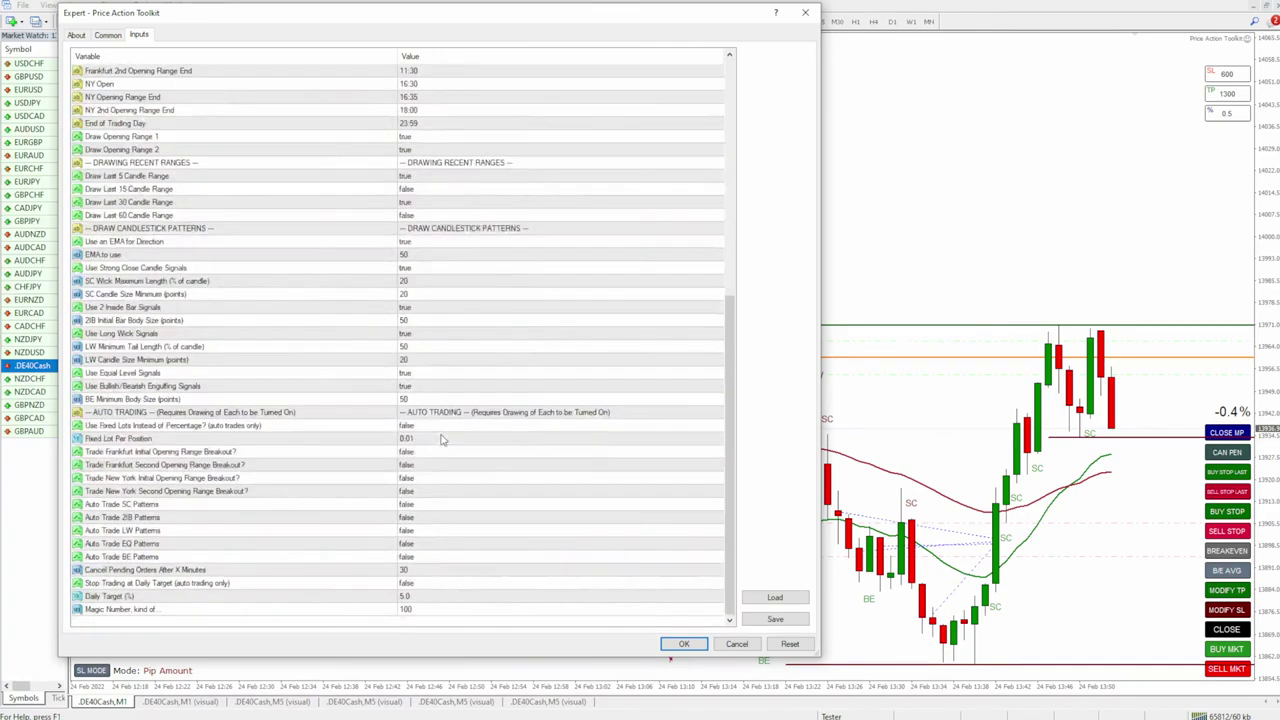
left_click(410, 242)
left_click(410, 242)
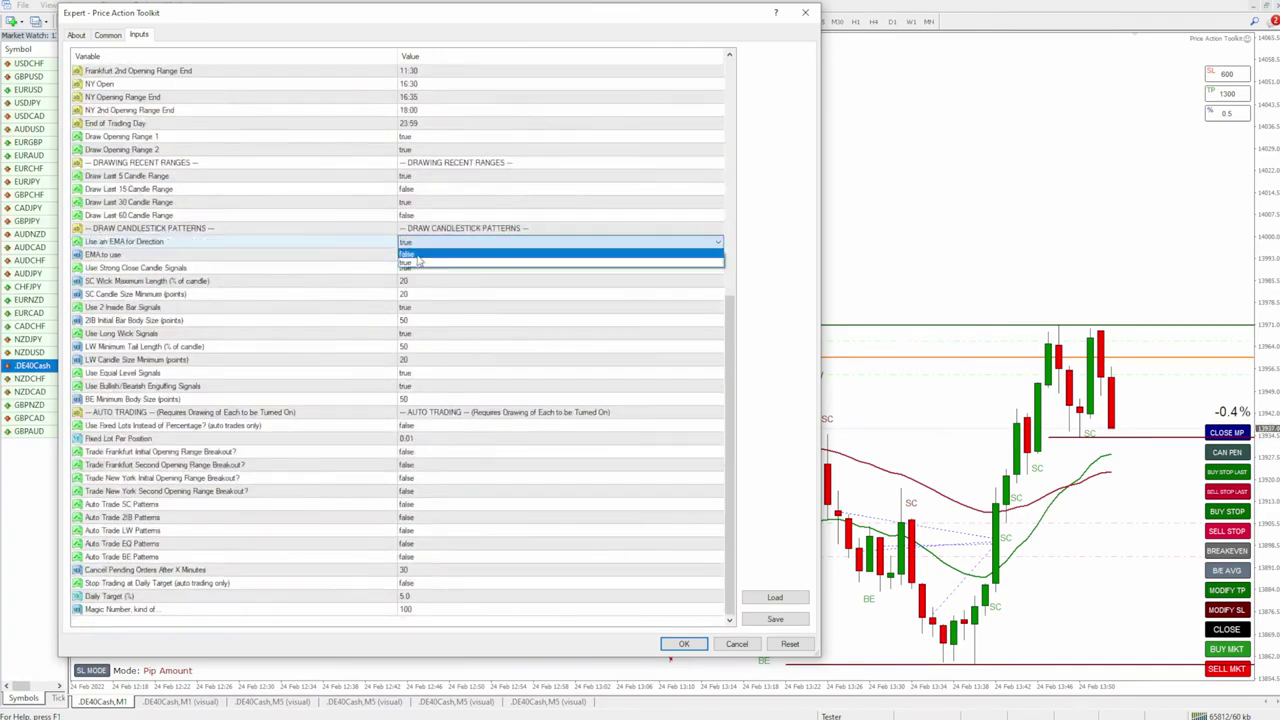
left_click(89, 268)
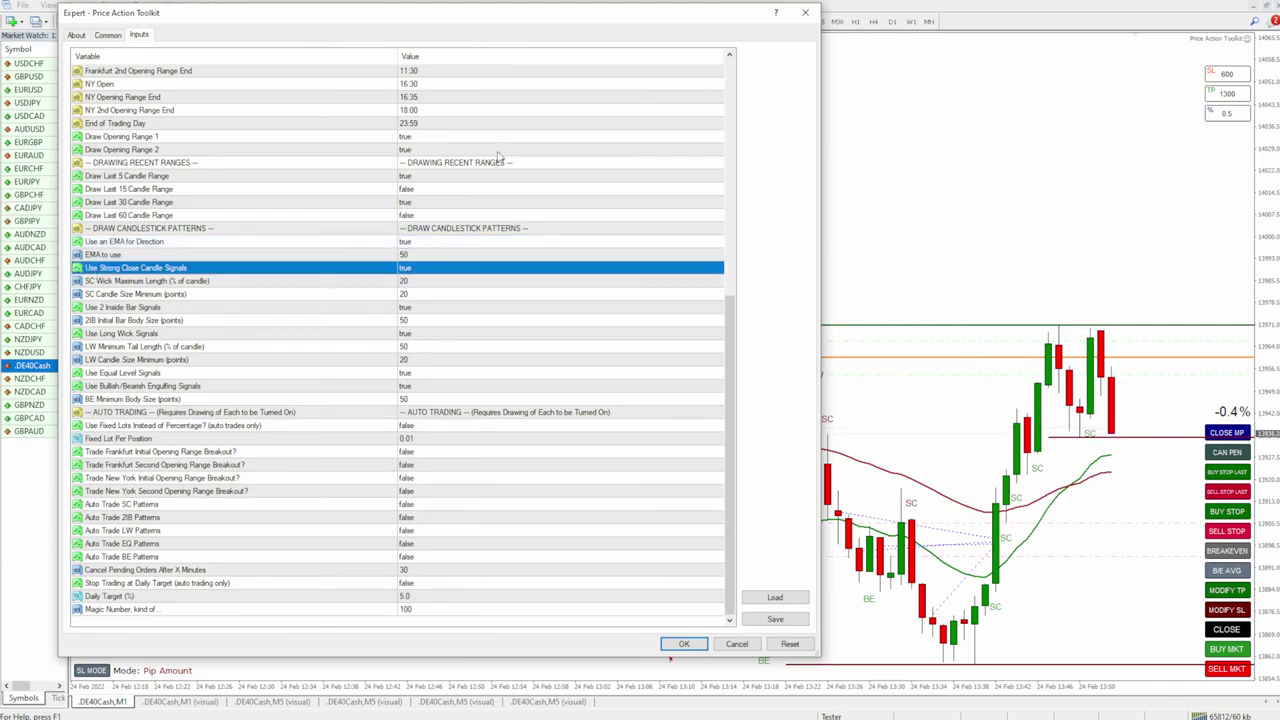
left_click_drag(820, 327, 576, 336)
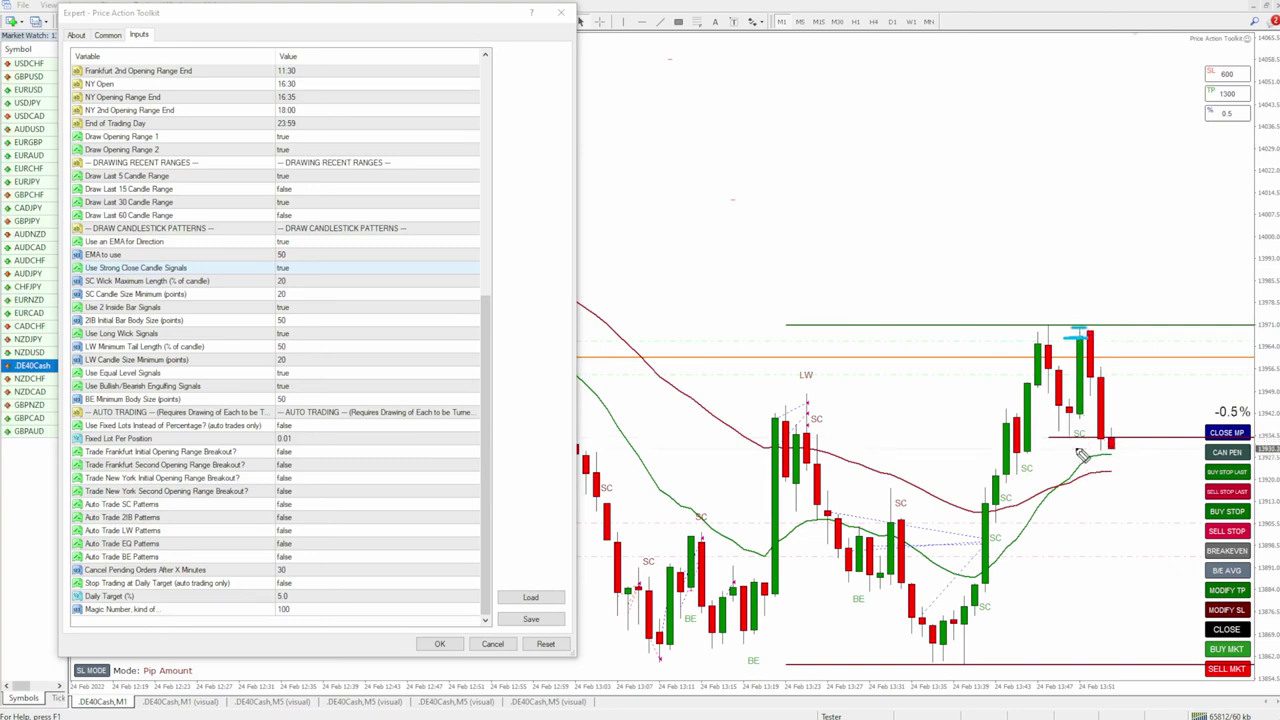
Circle the latest SC signal, underline SC Candle Size Minimum (points), and draw a line along the length of a green candle.
left_click_drag(1090, 432, 1090, 440)
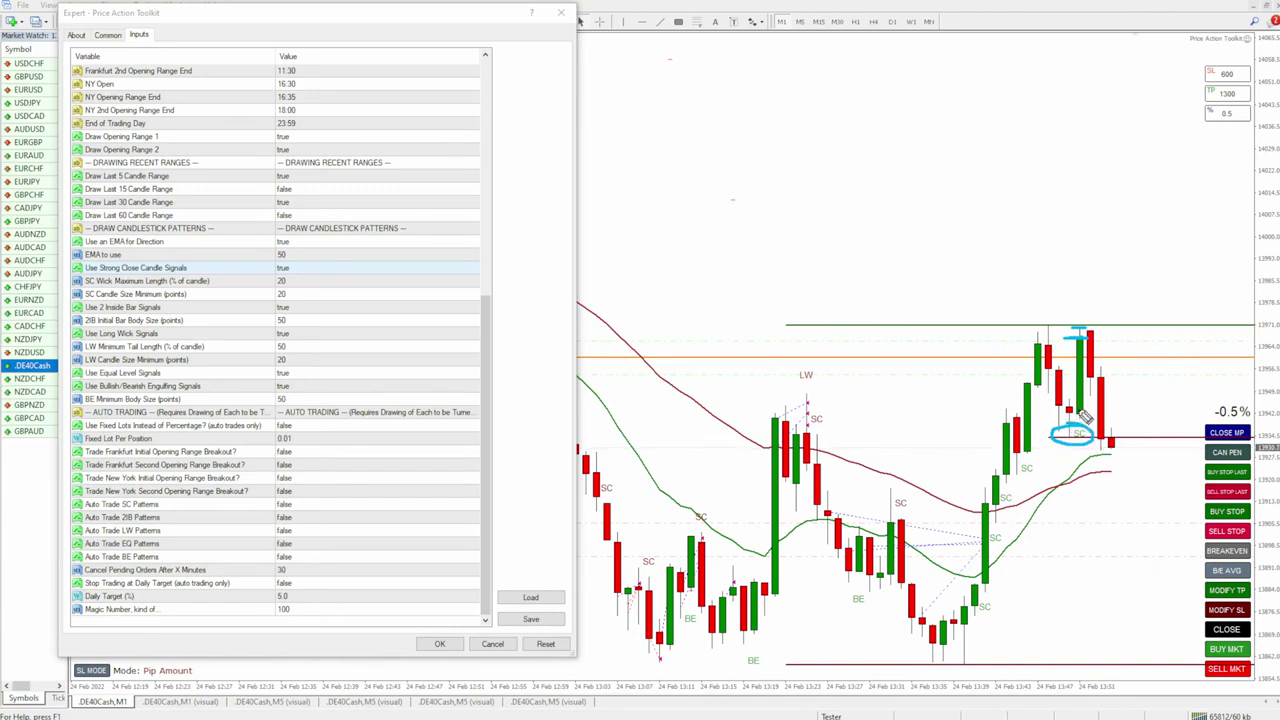
left_click_drag(1081, 343, 1066, 339)
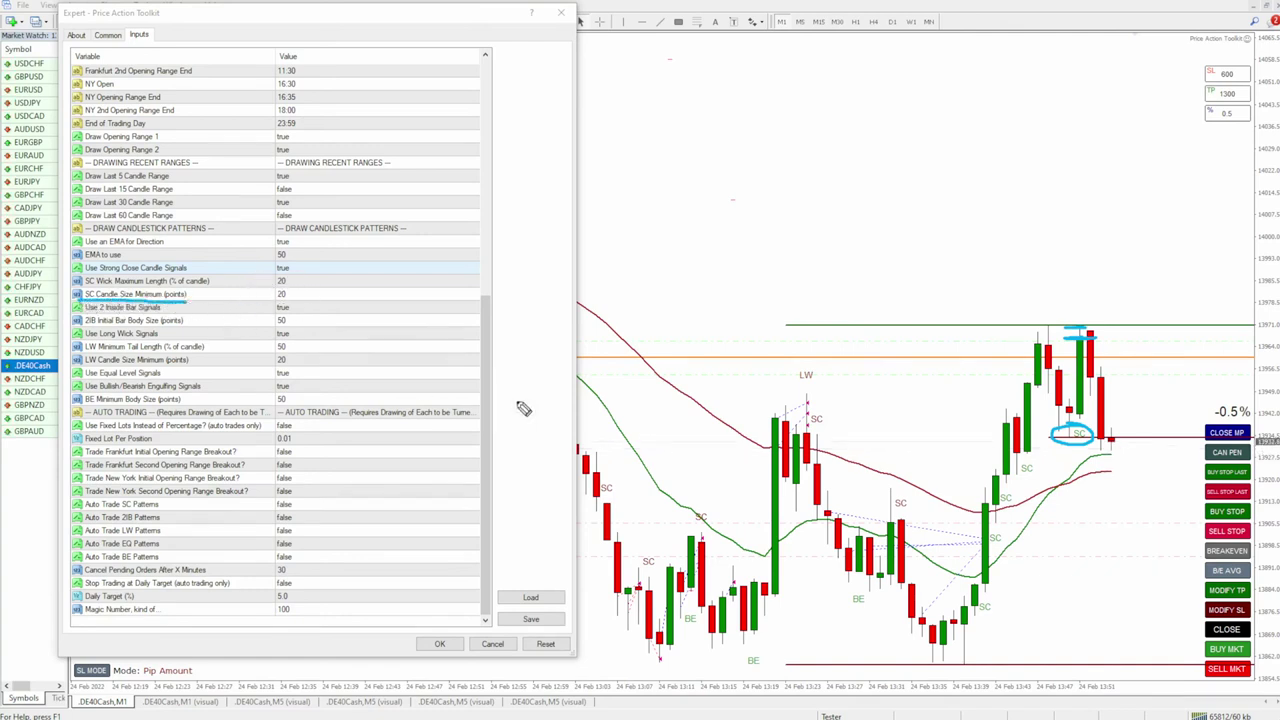
left_click_drag(1031, 458, 1031, 382)
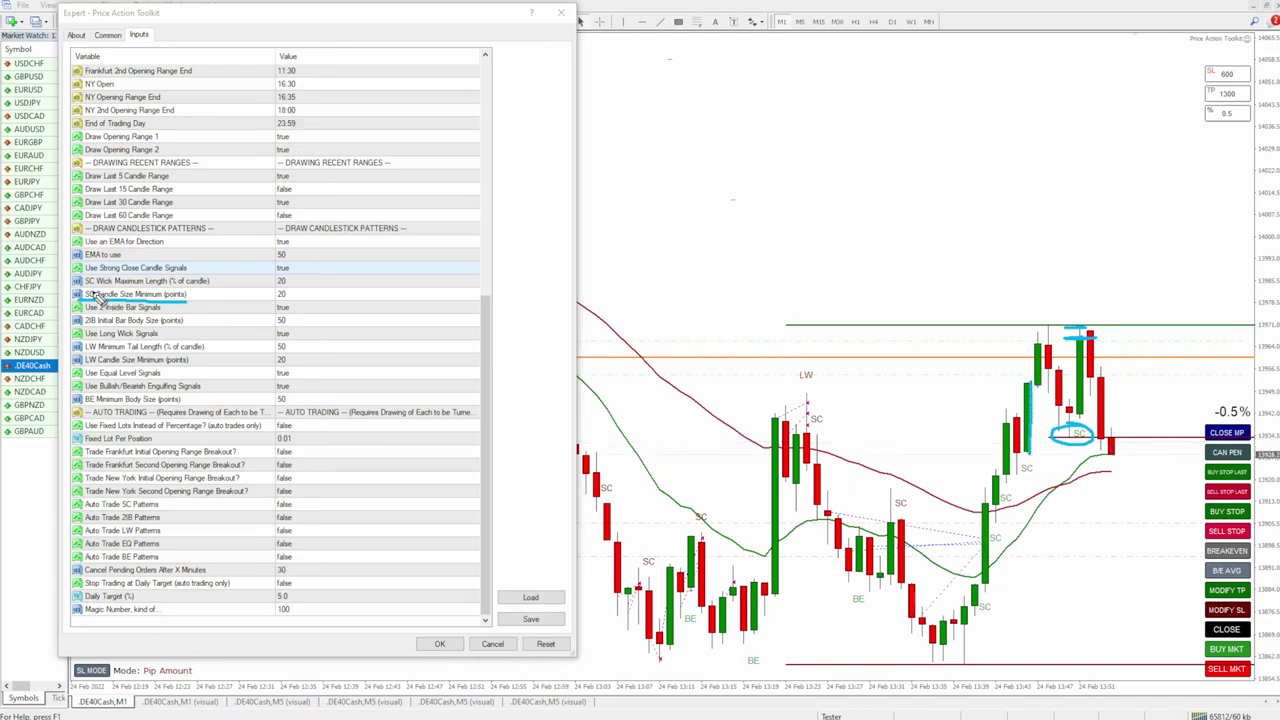
Underline SC Wick Maximum Length (% of candle), and circle its value of 20 and a candle's upper wick on the chart.
left_click_drag(138, 285, 212, 288)
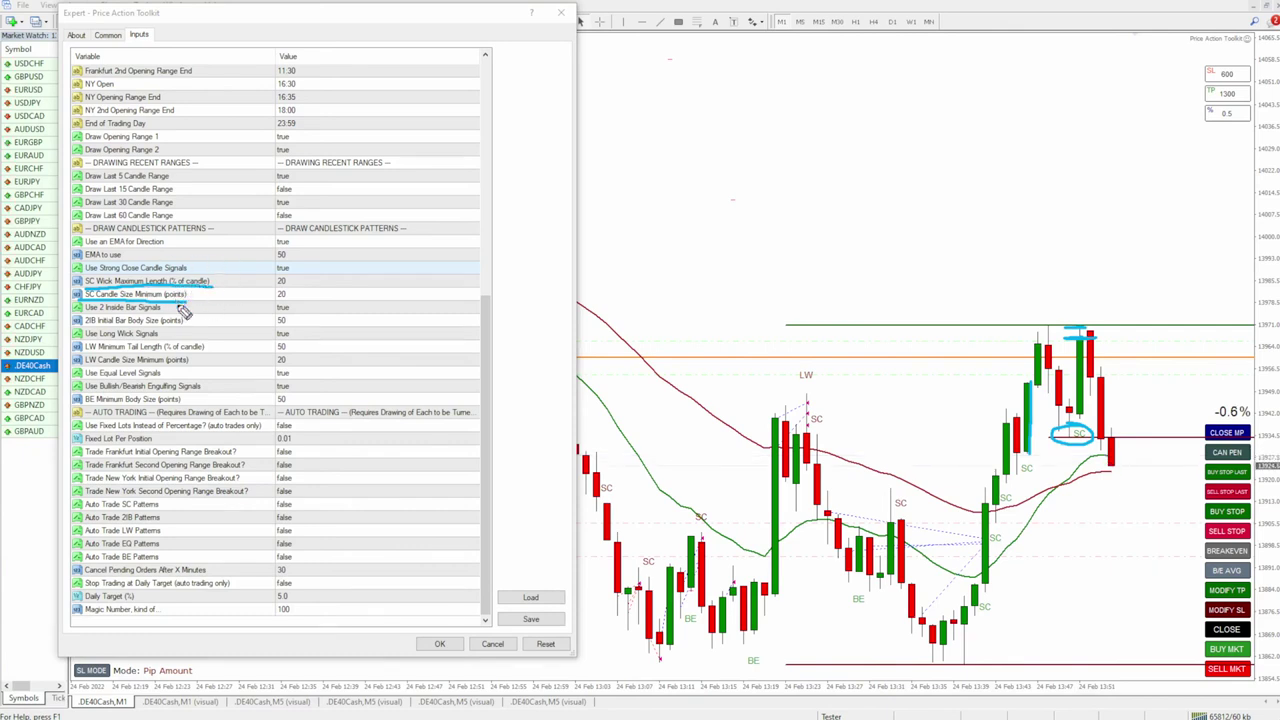
left_click_drag(1035, 333, 1038, 348)
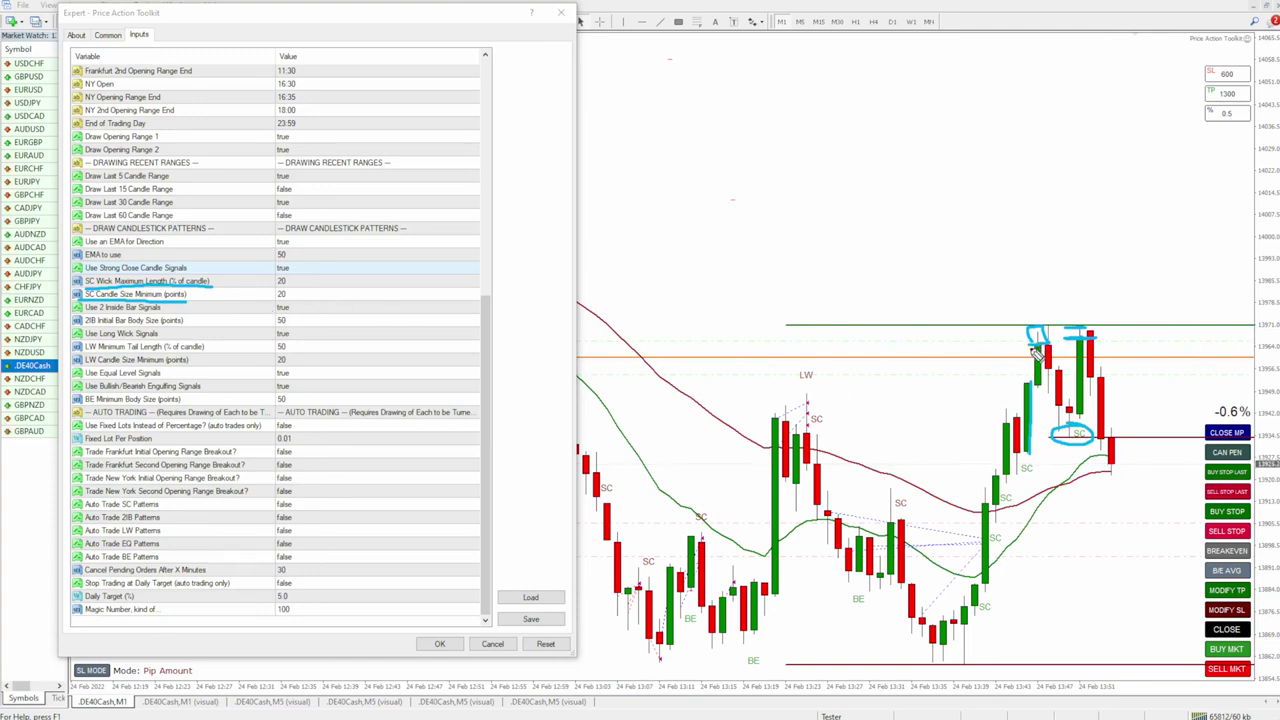
left_click_drag(297, 278, 292, 270)
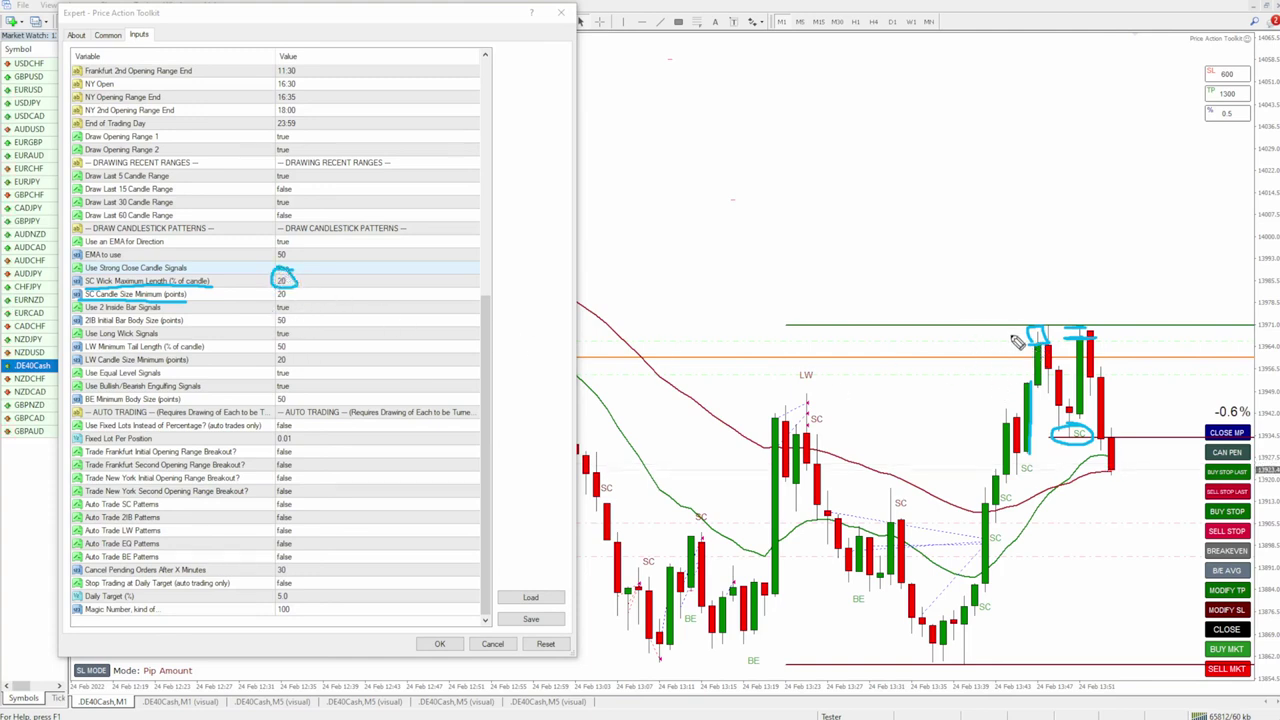
Mark two candles' upper wicks, draw a vertical line with a boxed top, re-circle the SC Wick Maximum Length value, and clear all drawings.
mouse_move(1038, 330)
left_mouse_down()
mouse_move(1050, 362)
mouse_move(1028, 368)
mouse_move(1048, 370)
left_mouse_up()
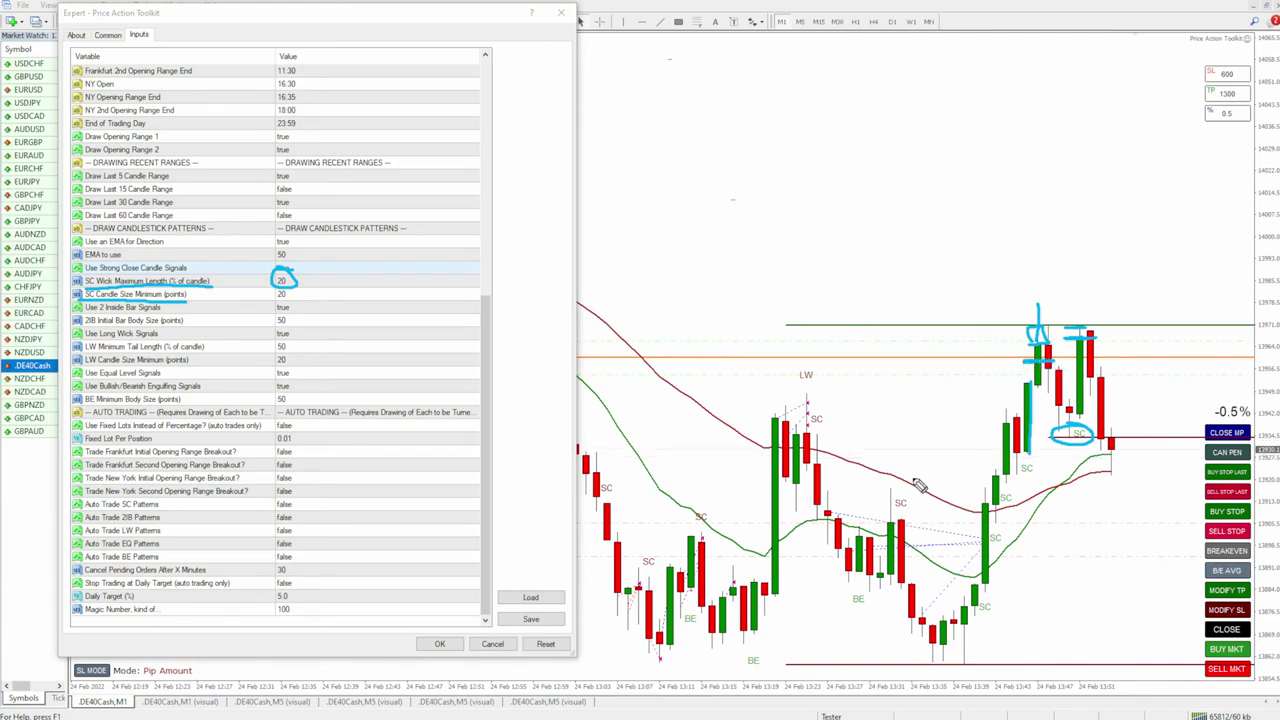
mouse_move(912, 506)
left_mouse_down()
mouse_move(918, 322)
mouse_move(936, 320)
mouse_move(932, 334)
mouse_move(912, 328)
left_mouse_up()
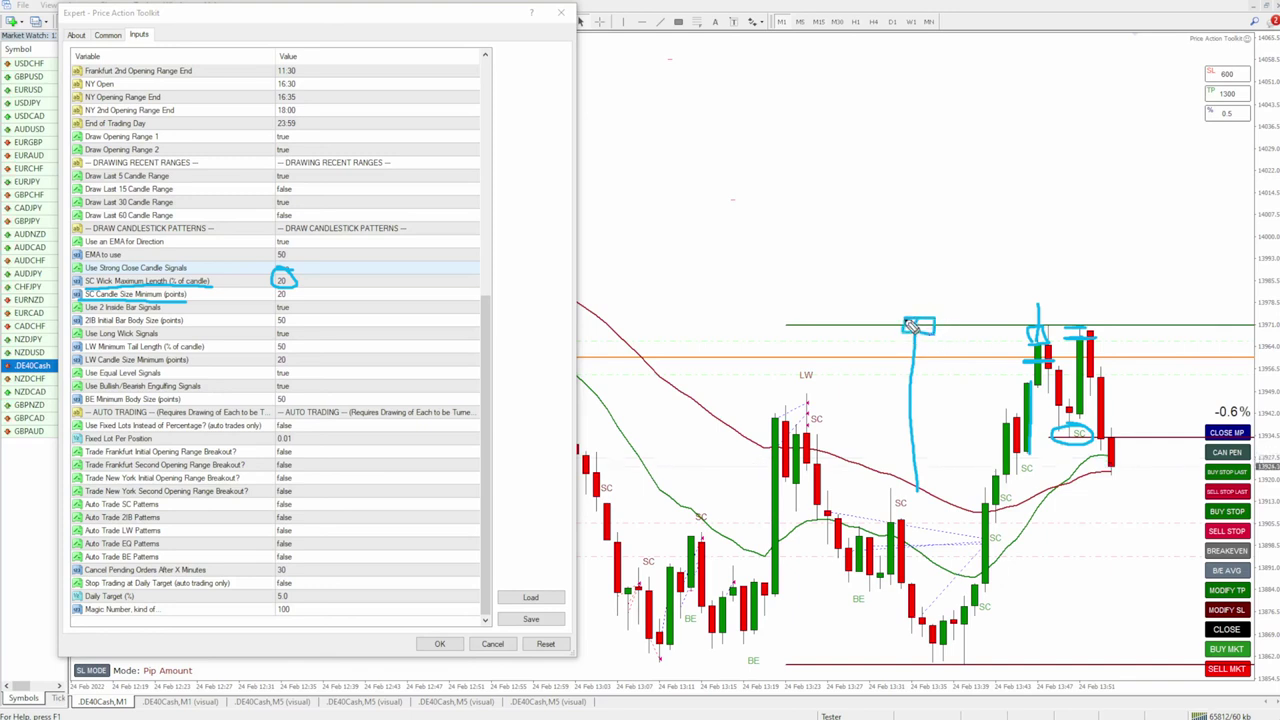
mouse_move(312, 286)
left_mouse_down()
mouse_move(294, 268)
mouse_move(298, 292)
mouse_move(290, 264)
left_mouse_up()
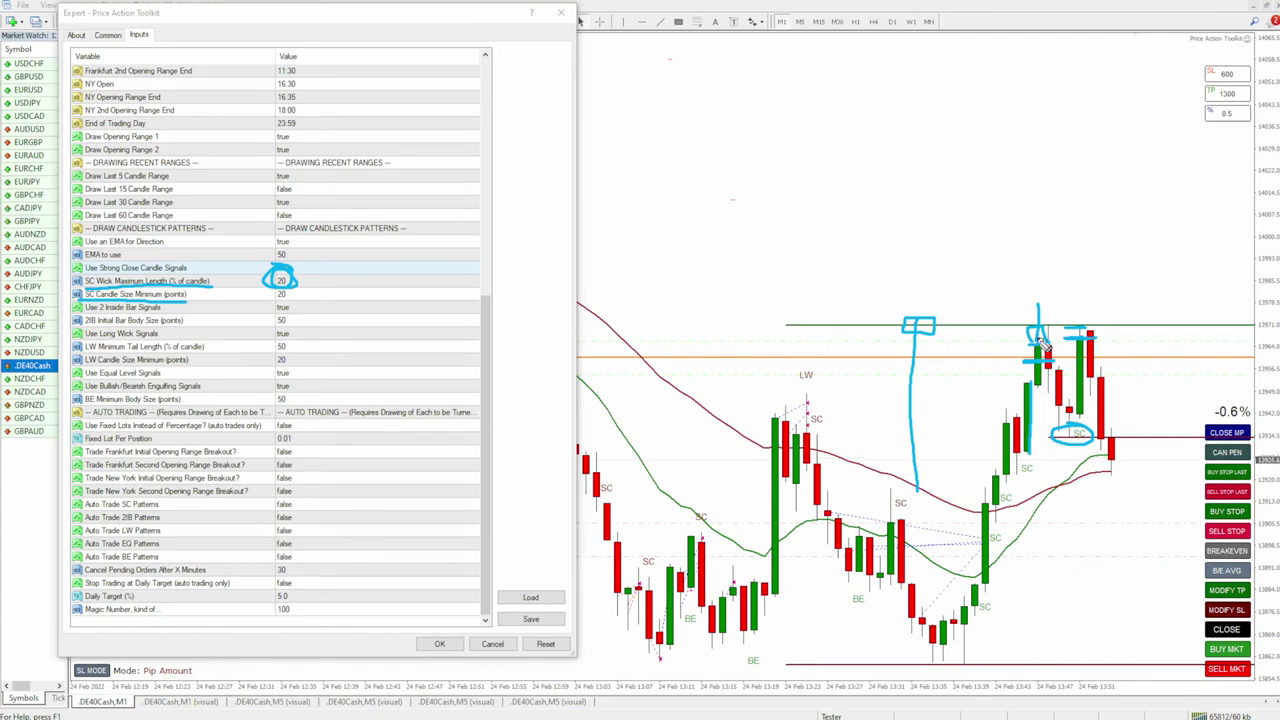
left_click_drag(1095, 332, 1062, 334)
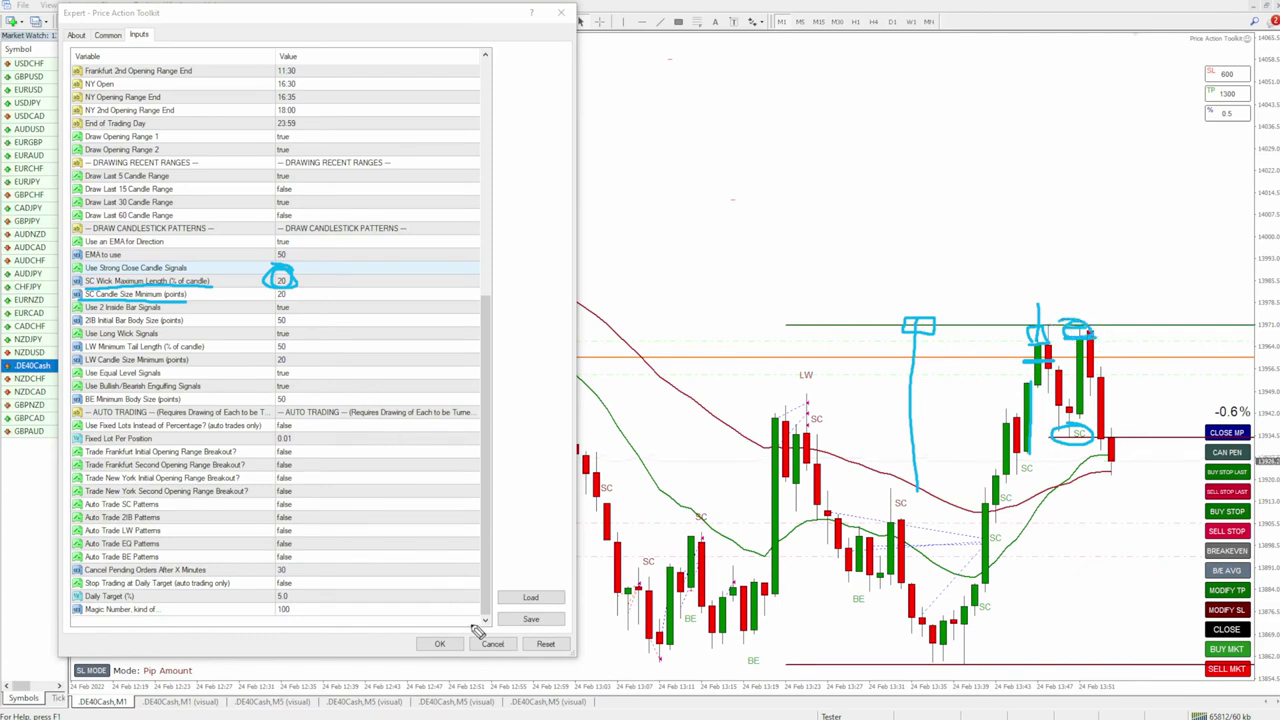
key("Escape")
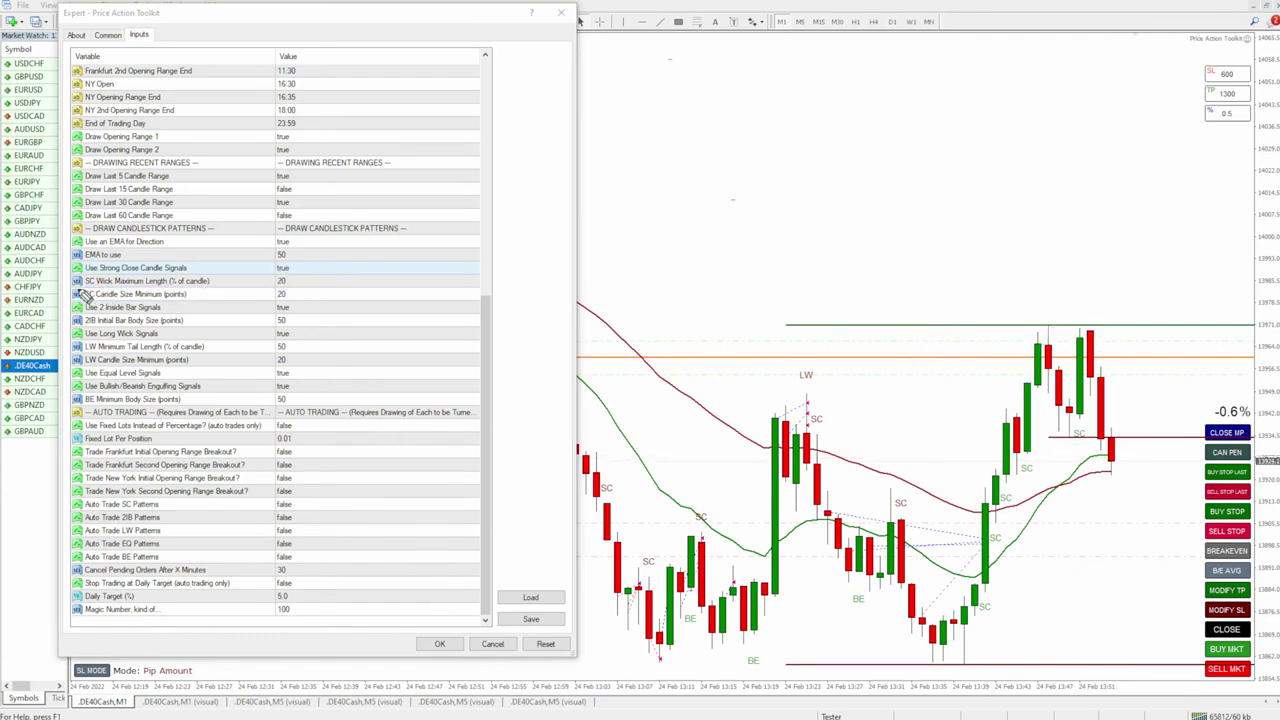
Box the SC Candle Size Minimum (points) row, clear it, cancel the expert inputs, and measure the green candle with the latest SC signal.
mouse_move(80, 306)
left_mouse_down()
mouse_move(276, 312)
mouse_move(250, 282)
mouse_move(66, 288)
mouse_move(74, 302)
left_mouse_up()
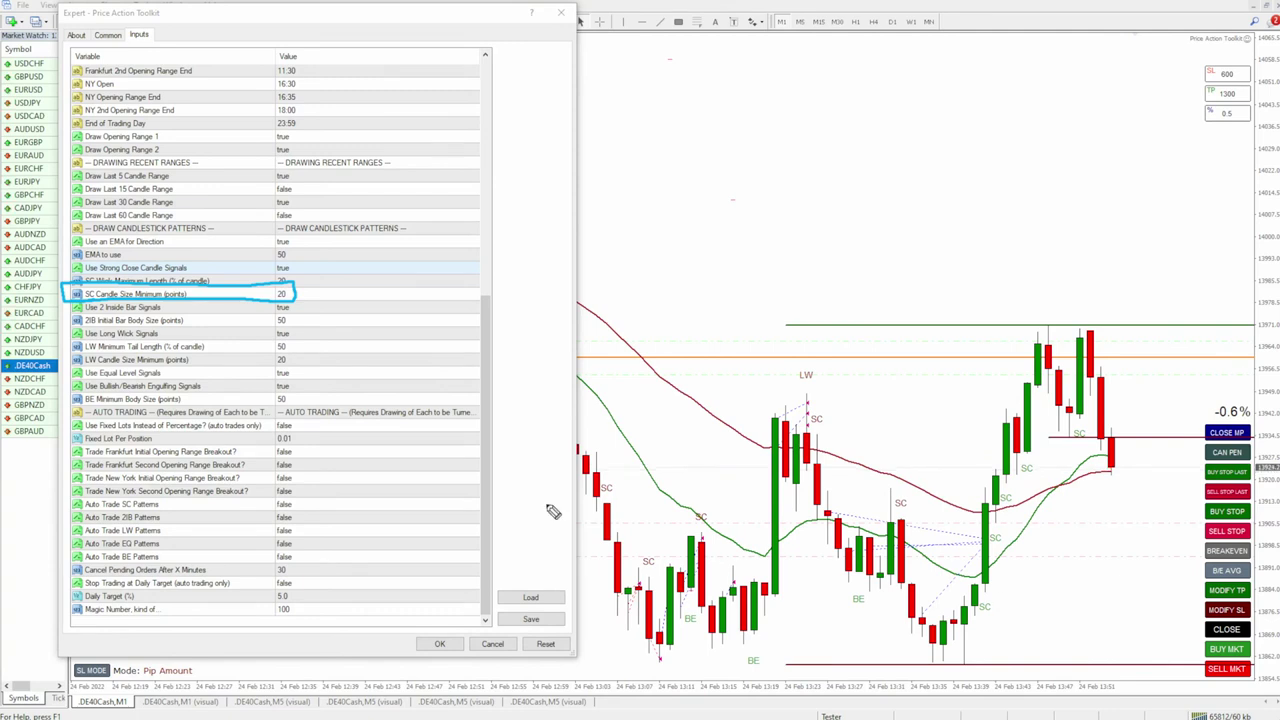
key("Escape")
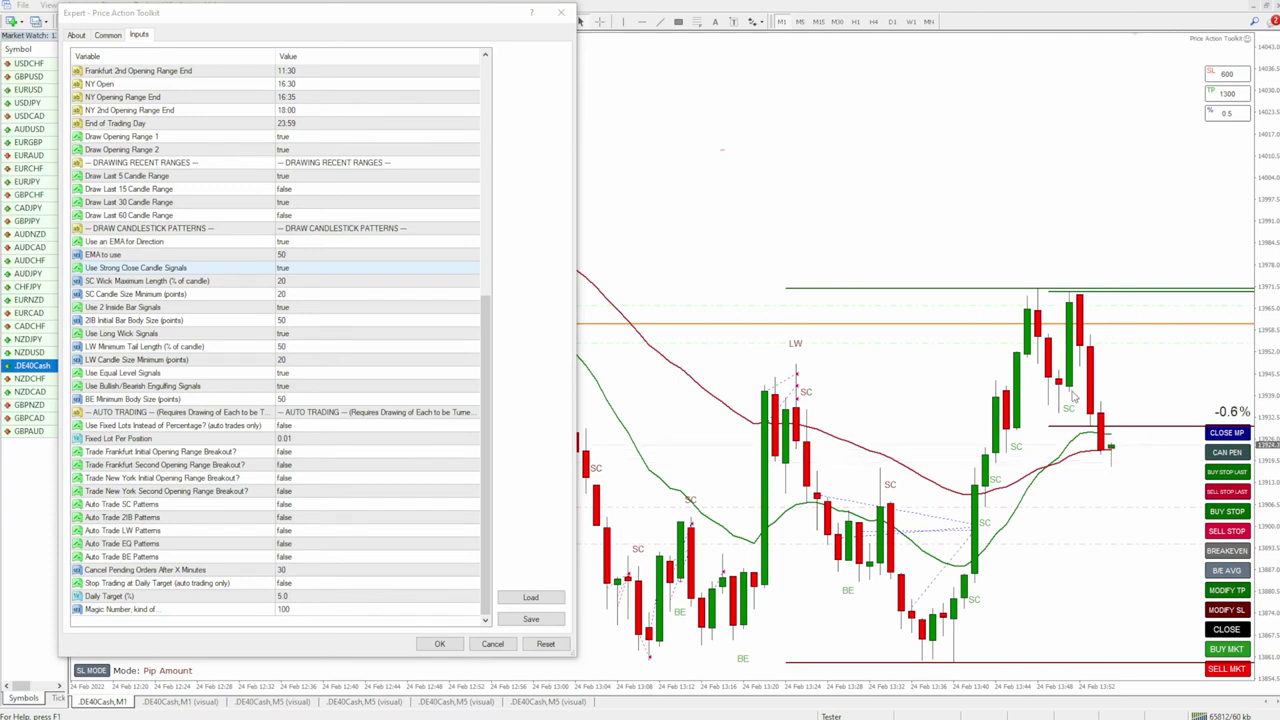
left_click(1075, 397)
left_click(492, 644)
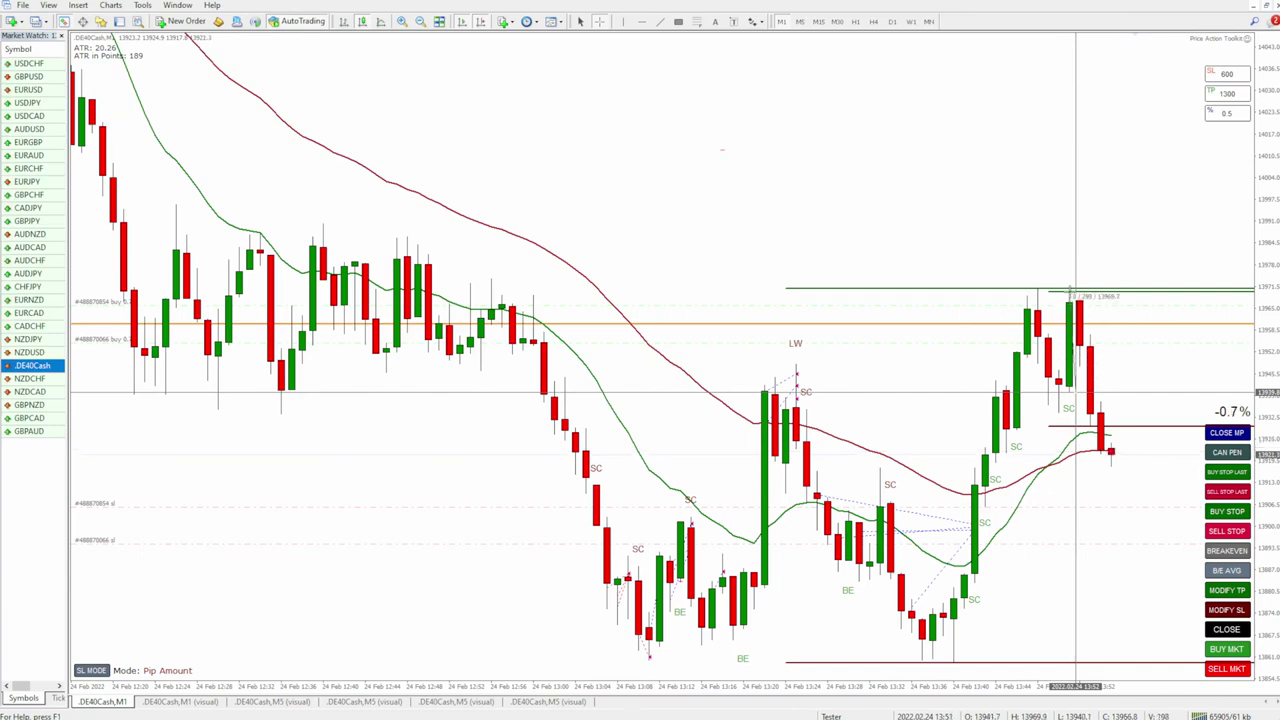
Load NZDJPY into the M1 chart and measure the length of the tall red candle near the recent high.
left_click(34, 340)
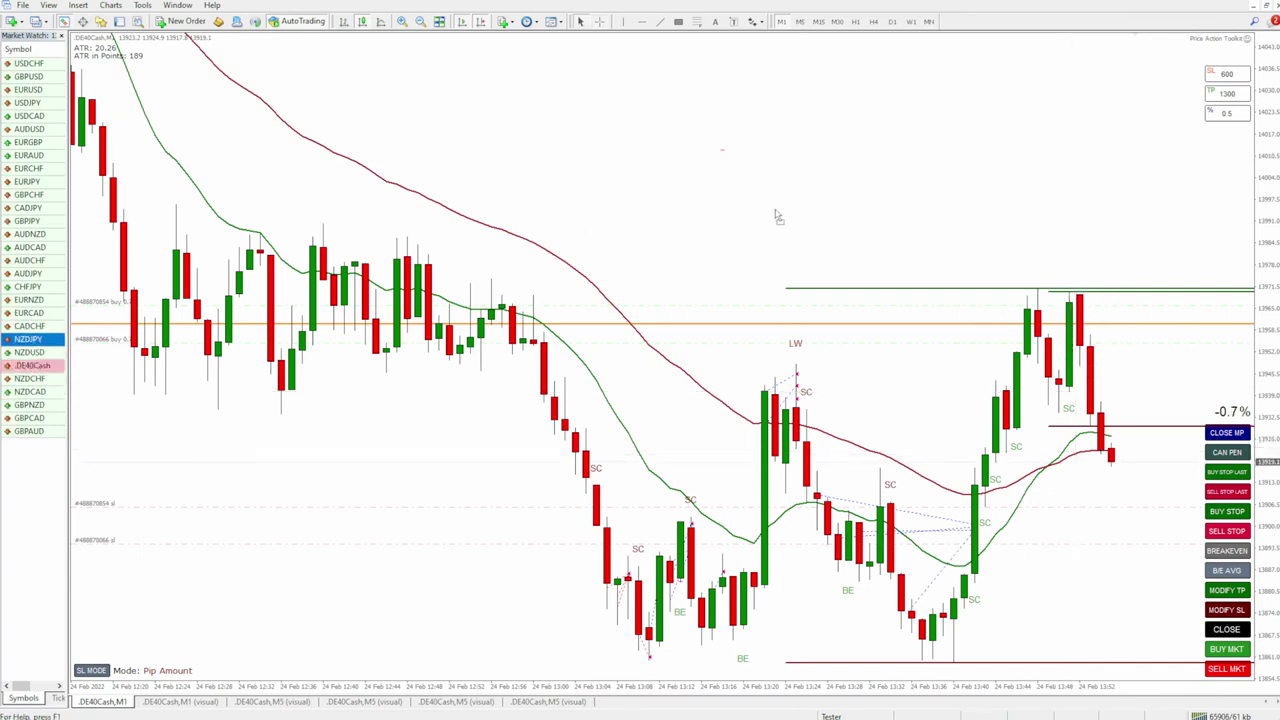
left_click_drag(762, 218, 774, 237)
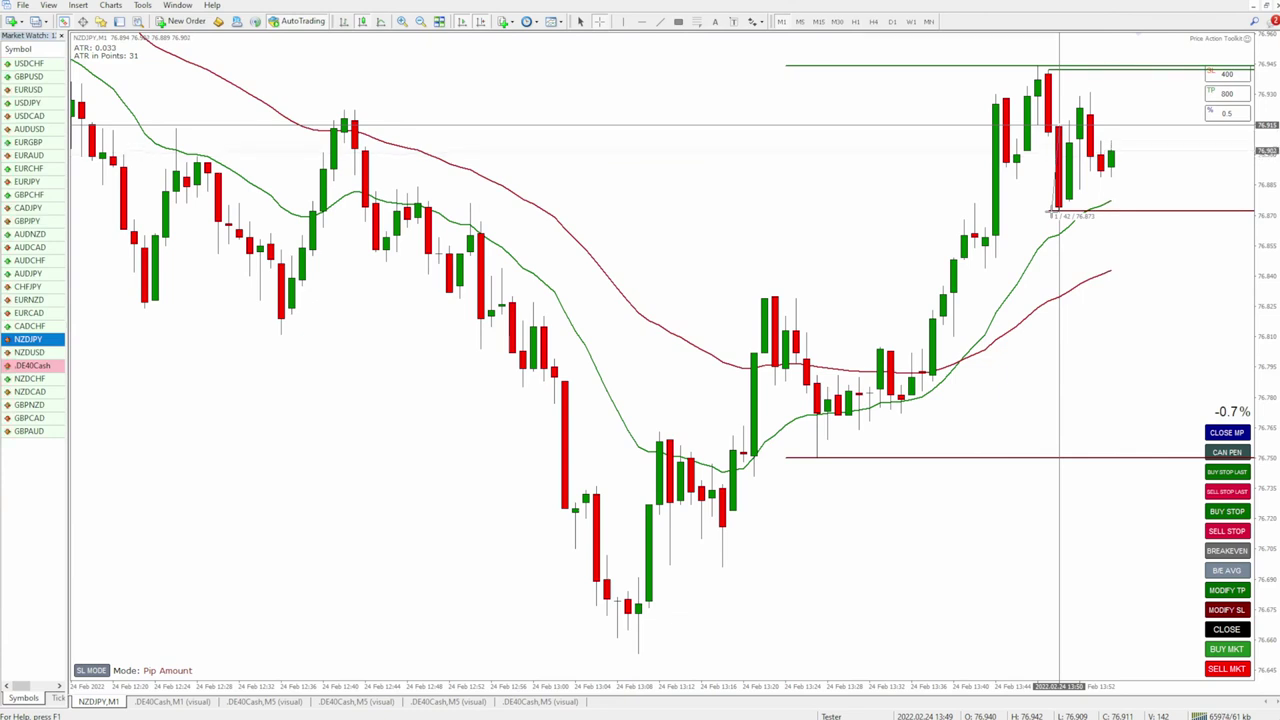
left_click_drag(1059, 214, 1059, 214)
Open the expert inputs on the NZDJPY chart and highlight SC Candle Size Minimum (points) without changing it.
left_click(1247, 38)
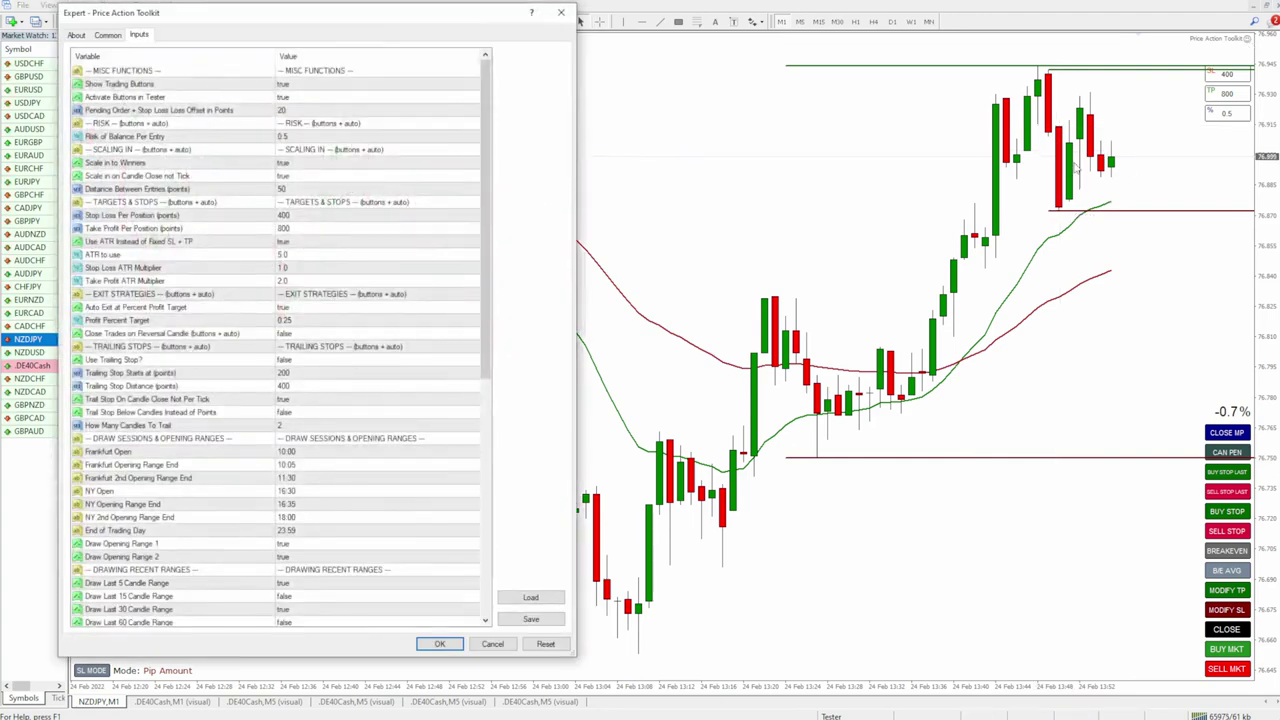
scroll(267, 475, "down", 8)
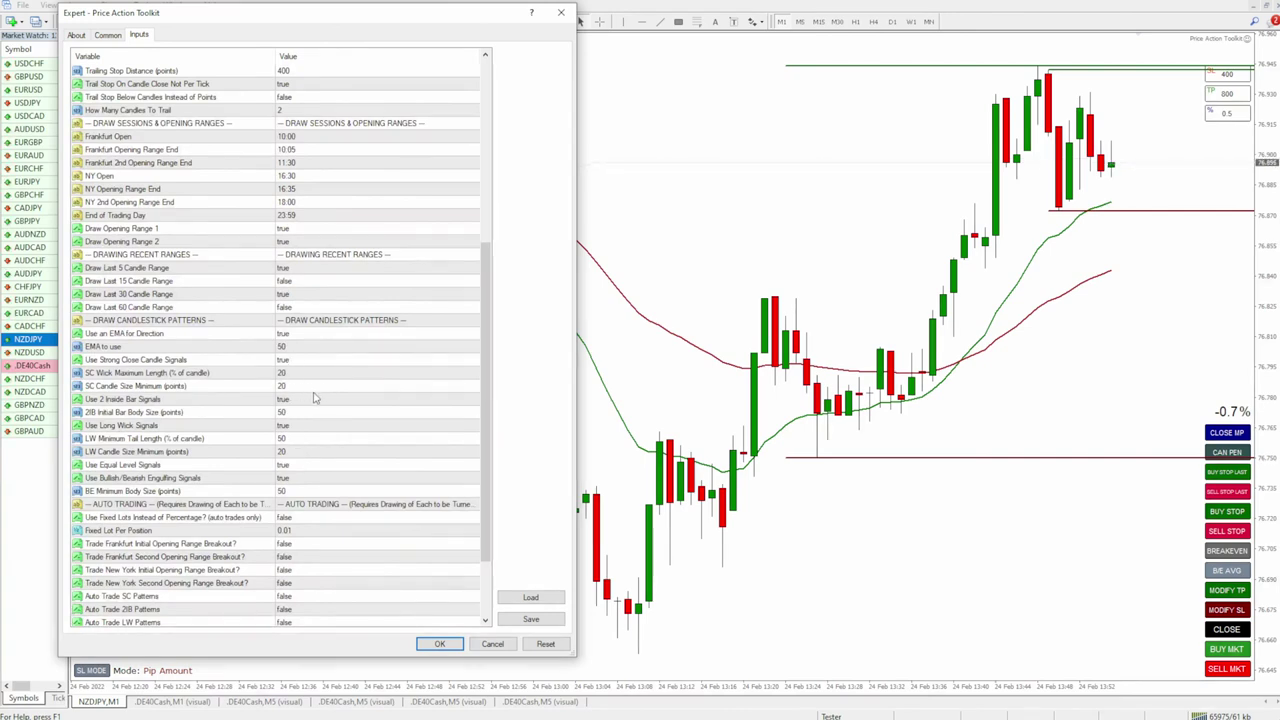
left_click(298, 388)
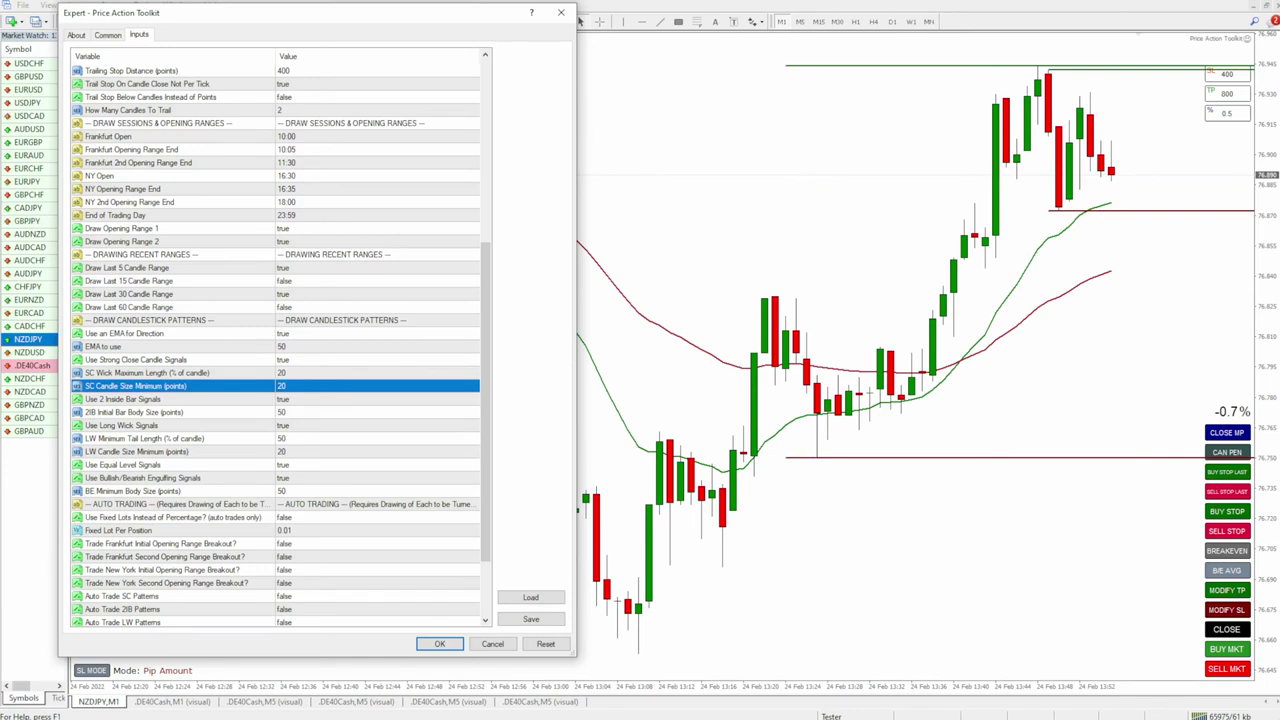
Sketch a zigzag consolidation between upper and lower lines, circle the breakout candle, and draw the pullback and rally ending in an arrow.
left_click(886, 534)
mouse_move(669, 501)
left_mouse_down()
mouse_move(718, 505)
mouse_move(758, 485)
mouse_move(765, 355)
left_mouse_up()
mouse_move(774, 310)
left_mouse_down()
mouse_move(818, 432)
mouse_move(902, 283)
mouse_move(912, 315)
left_mouse_up()
left_click_drag(645, 442, 782, 436)
left_click_drag(633, 516, 788, 514)
mouse_move(776, 462)
left_mouse_down()
mouse_move(749, 496)
mouse_move(766, 455)
left_mouse_up()
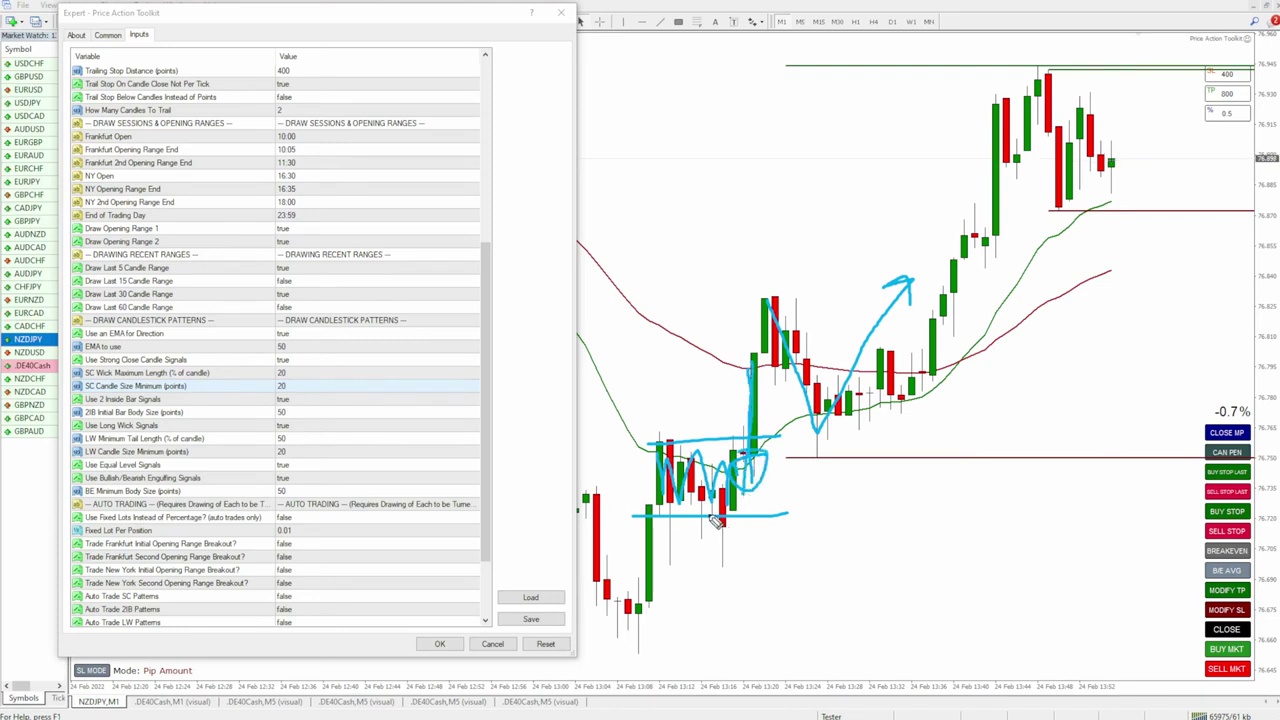
left_click_drag(613, 517, 788, 513)
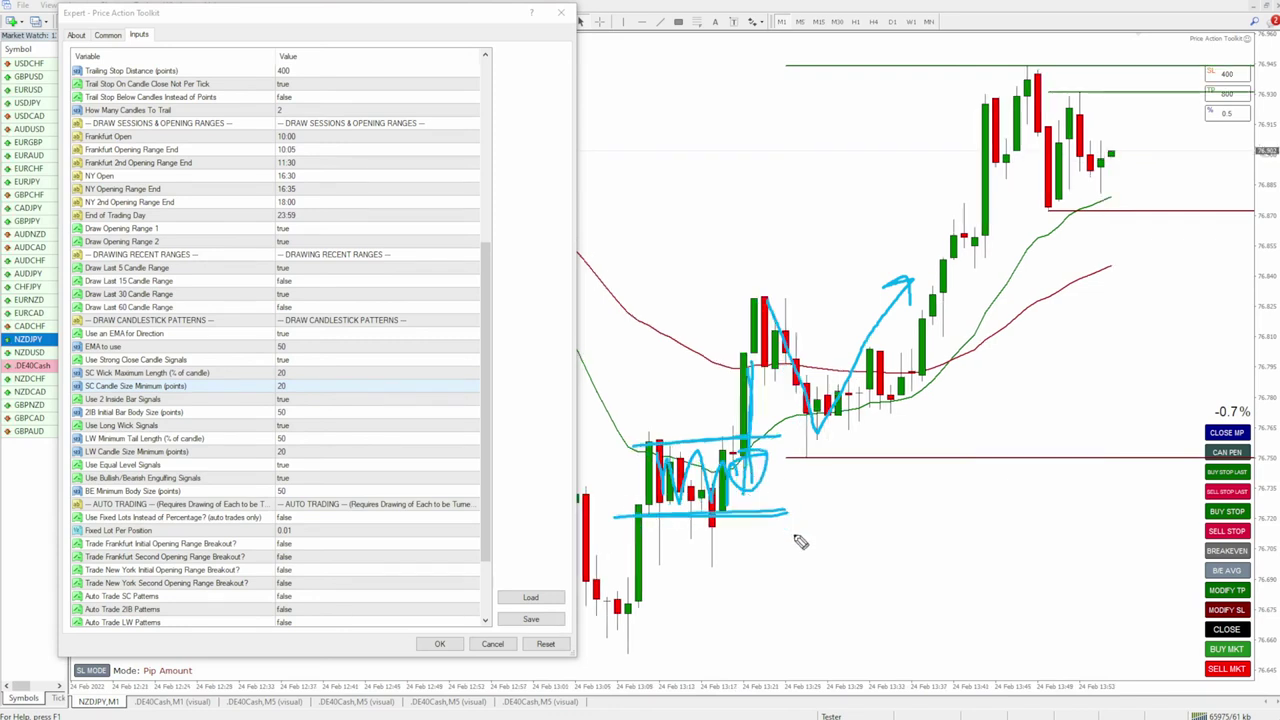
left_click_drag(622, 572, 782, 566)
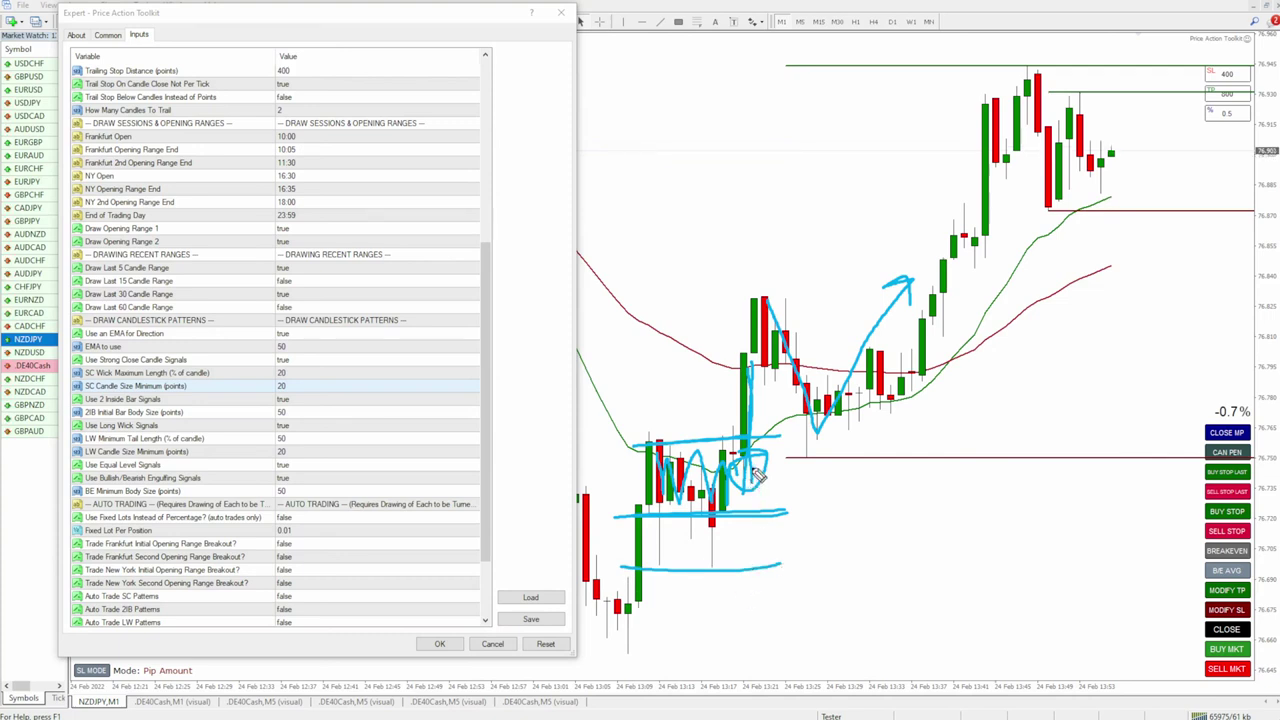
Extend the sketch with a long retest line and a larger rally arrow, circle the whole consolidation area, and clear all drawings.
mouse_move(765, 332)
left_mouse_down()
mouse_move(960, 232)
mouse_move(1000, 172)
left_mouse_up()
left_click_drag(600, 441, 1060, 408)
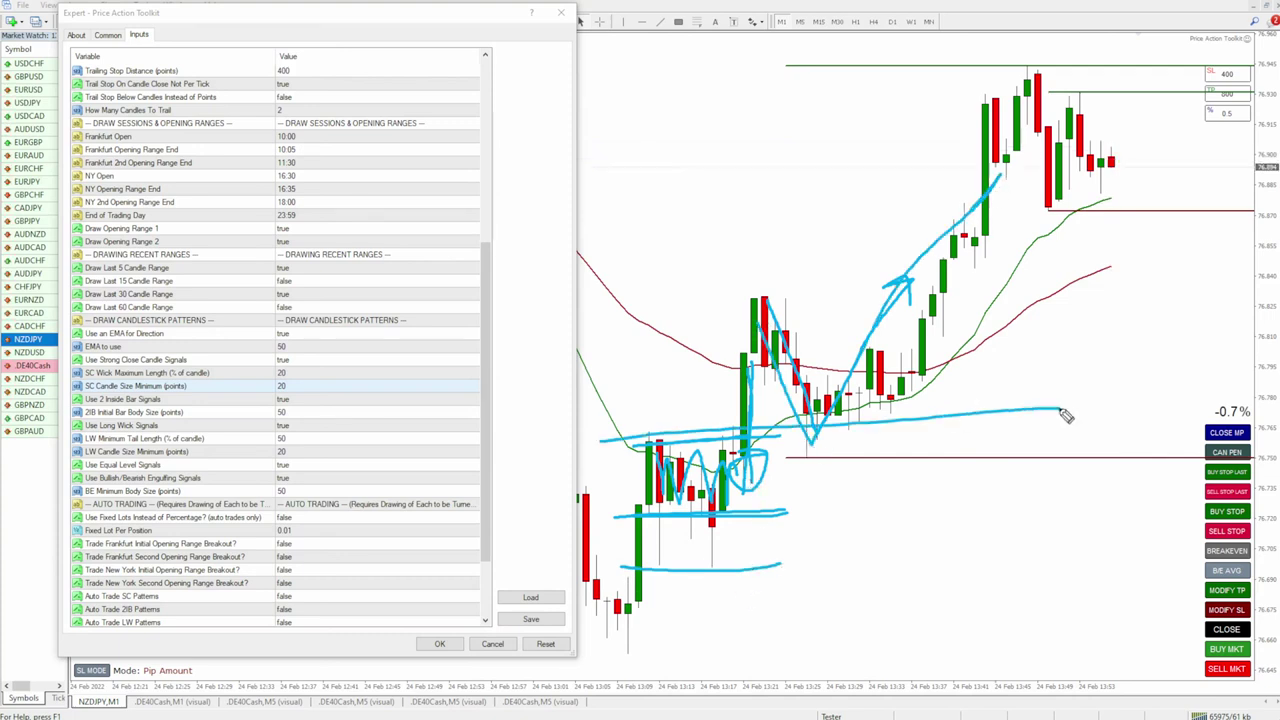
left_click_drag(888, 393, 1030, 130)
left_click_drag(930, 172, 1030, 132)
left_click_drag(985, 171, 1025, 189)
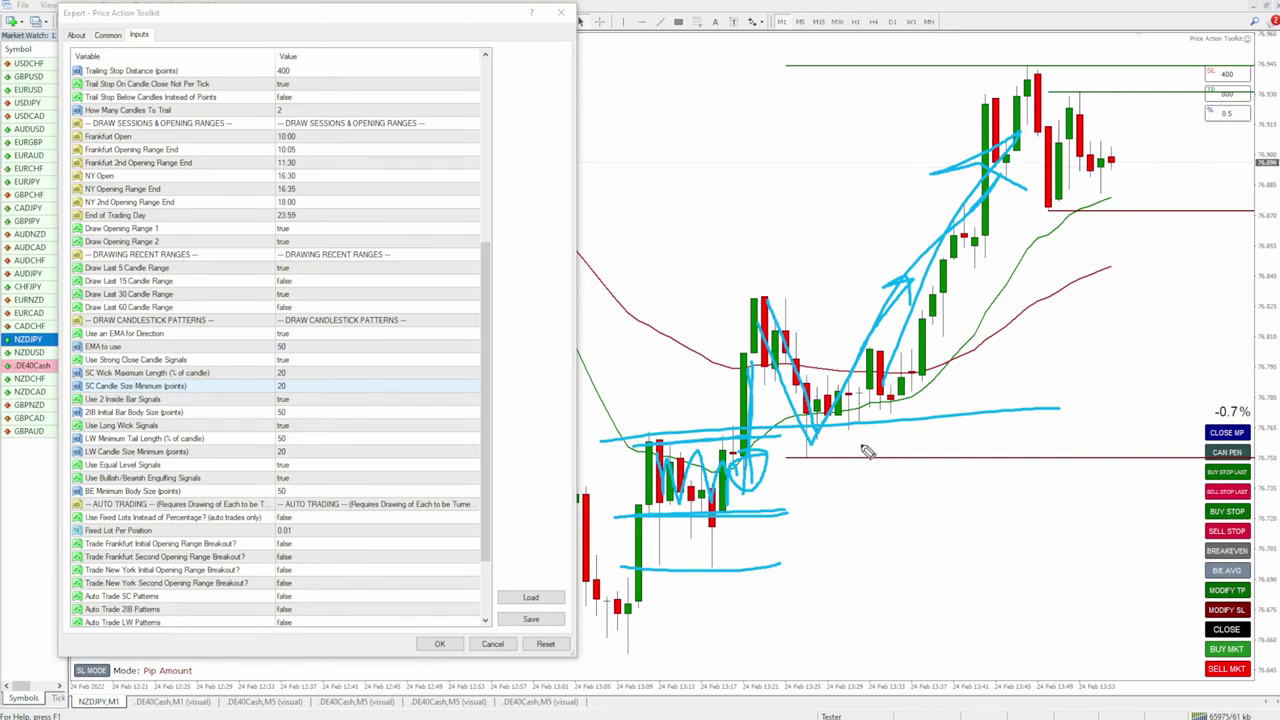
mouse_move(630, 312)
left_mouse_down()
mouse_move(705, 618)
mouse_move(545, 302)
left_mouse_up()
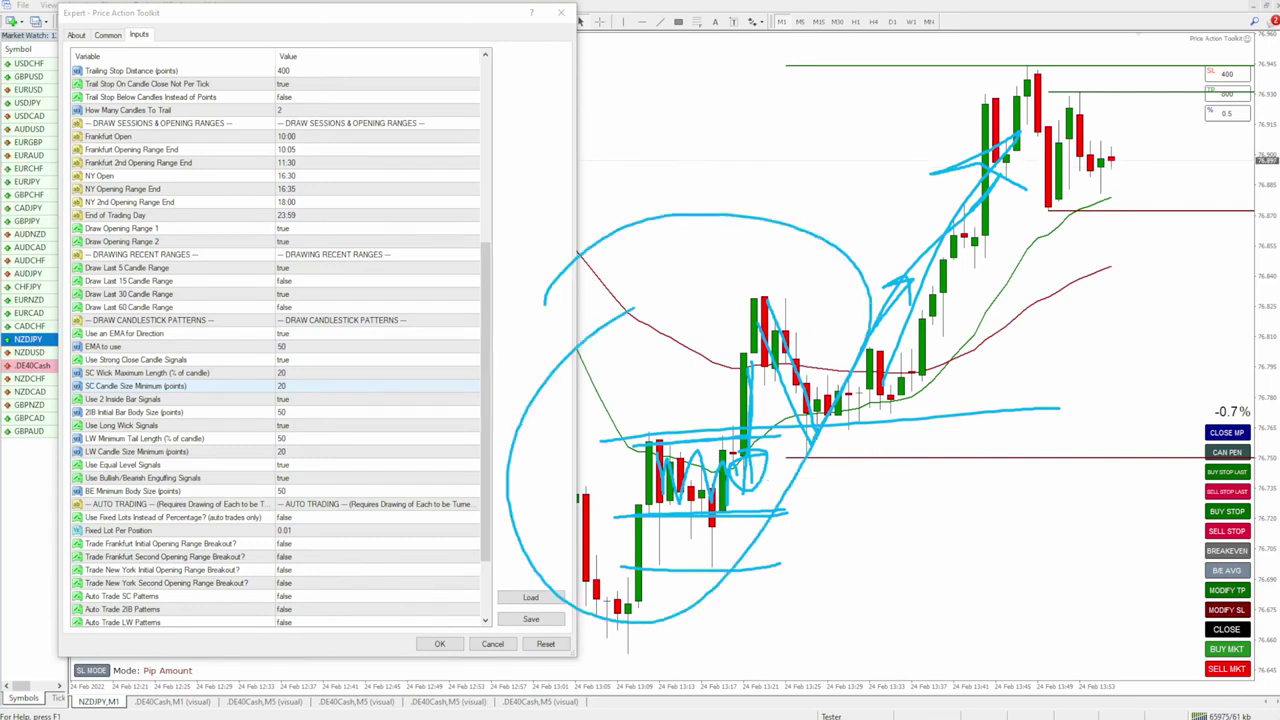
key("Escape")
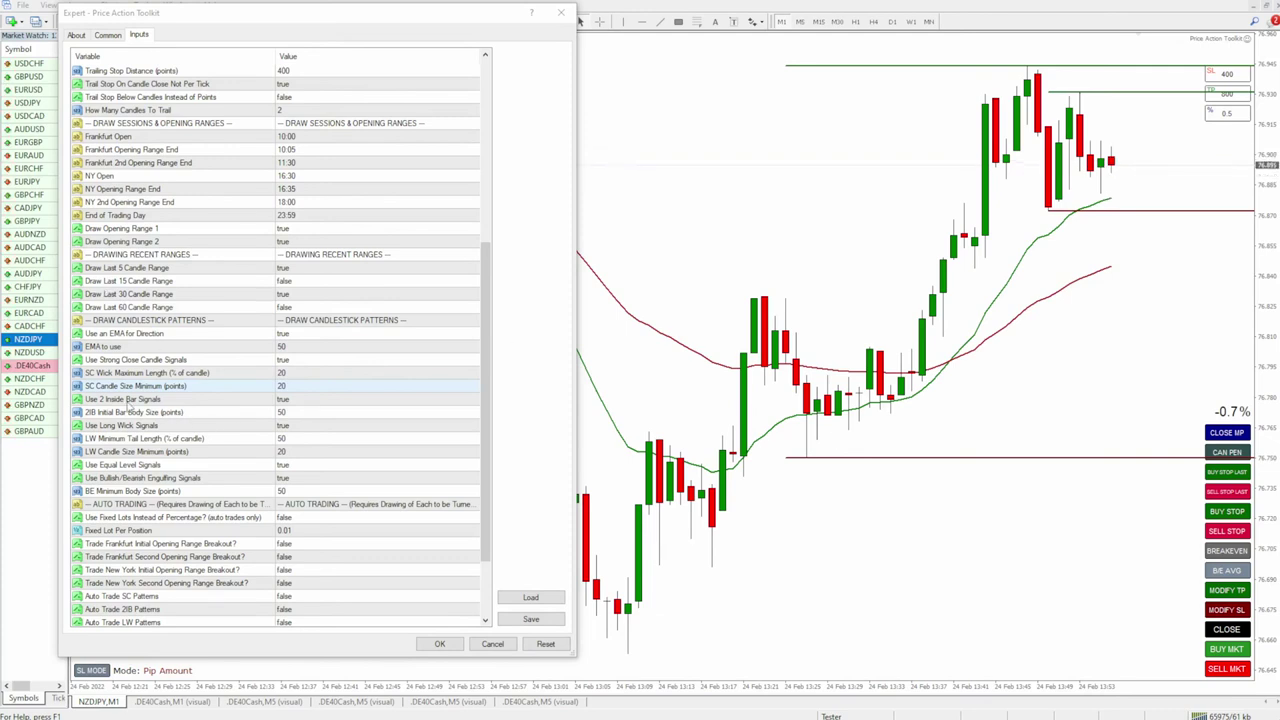
Highlight Use 2 Inside Bar Signals and sketch a large bullish bar with a smaller bearish bar inside lines at its high and low.
left_click(102, 401)
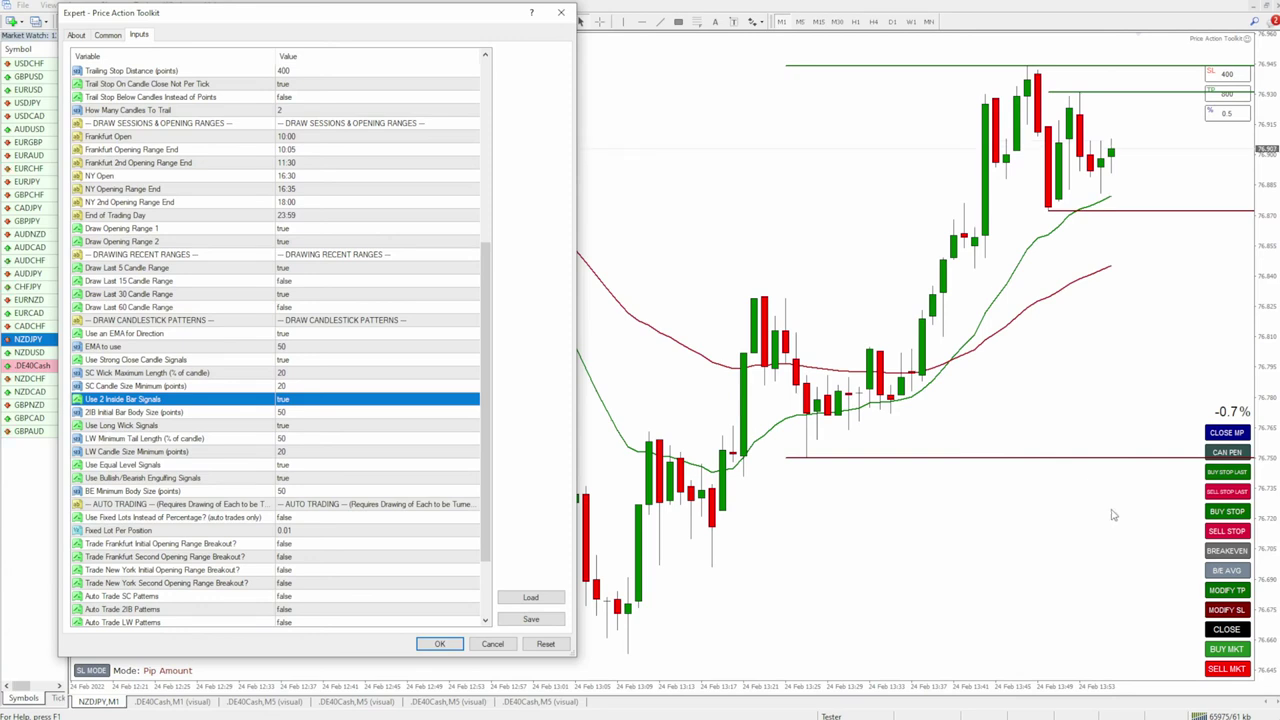
left_click(958, 456)
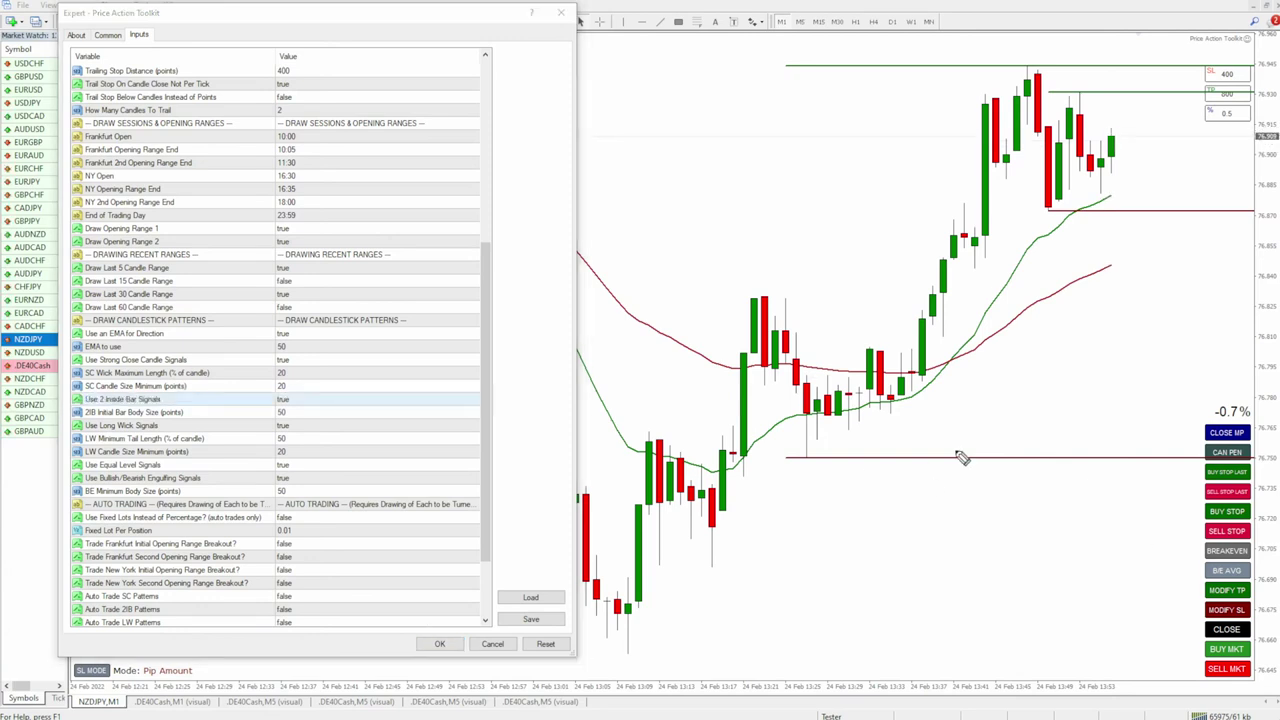
mouse_move(1034, 476)
left_mouse_down()
mouse_move(1048, 348)
mouse_move(1070, 298)
mouse_move(1062, 474)
mouse_move(1028, 476)
mouse_move(1060, 348)
left_mouse_up()
mouse_move(1072, 290)
left_mouse_down()
mouse_move(1074, 402)
mouse_move(1088, 402)
mouse_move(1088, 300)
mouse_move(1076, 290)
mouse_move(1081, 390)
mouse_move(1077, 375)
left_mouse_up()
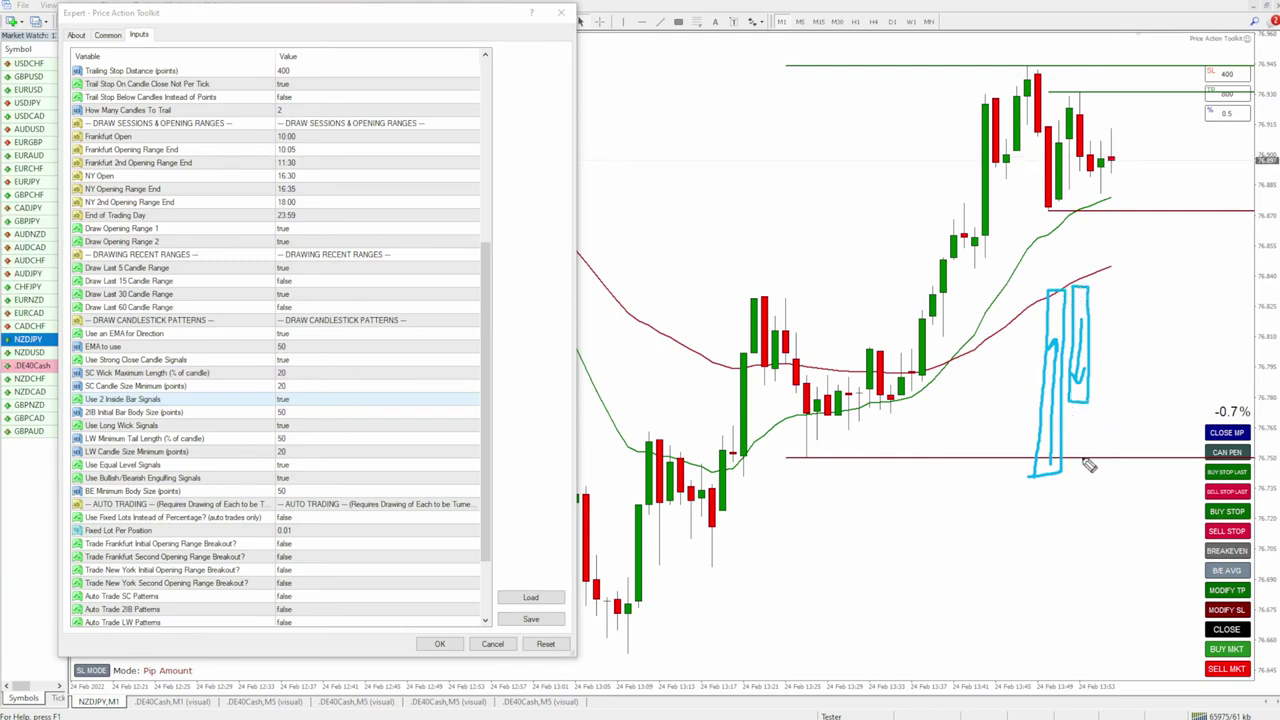
left_click_drag(1032, 479, 1135, 475)
left_click_drag(1040, 288, 1140, 286)
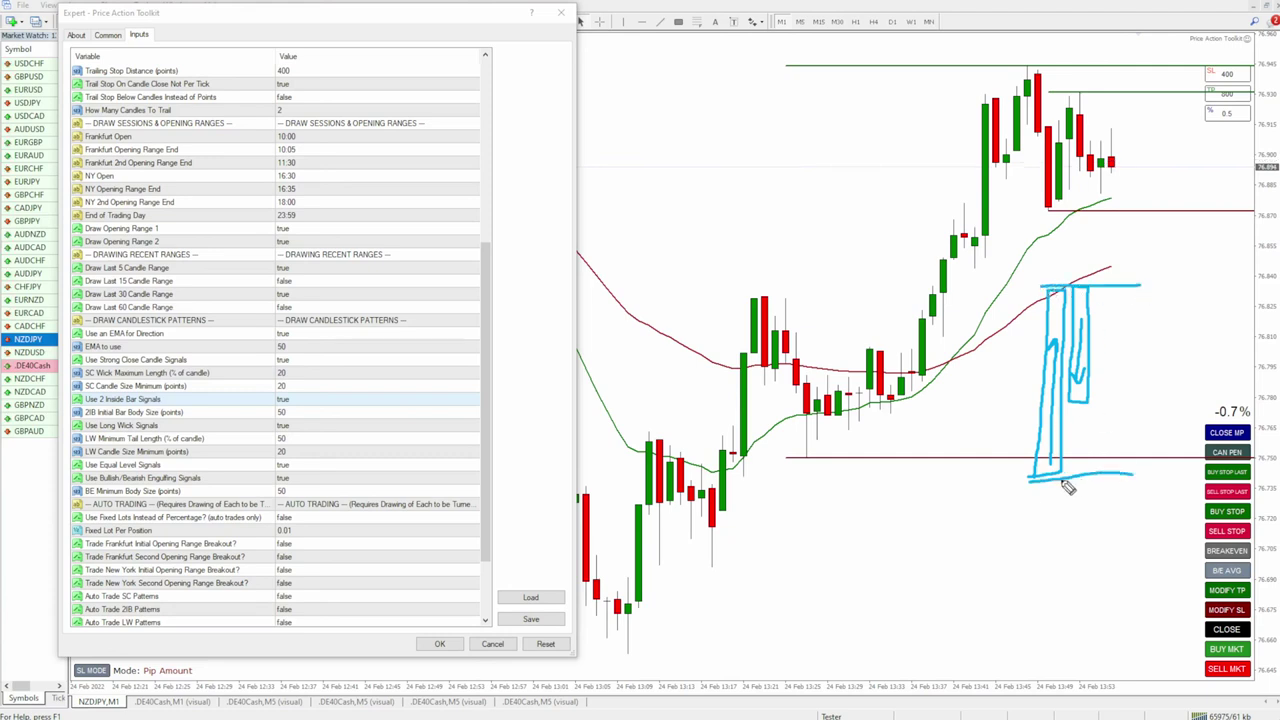
Circle Use 2 Inside Bar Signals, add a second, bullish inside bar to the sketch, and draw an upward breakout arrow from its high.
mouse_move(168, 386)
left_mouse_down()
mouse_move(90, 428)
mouse_move(195, 386)
left_mouse_up()
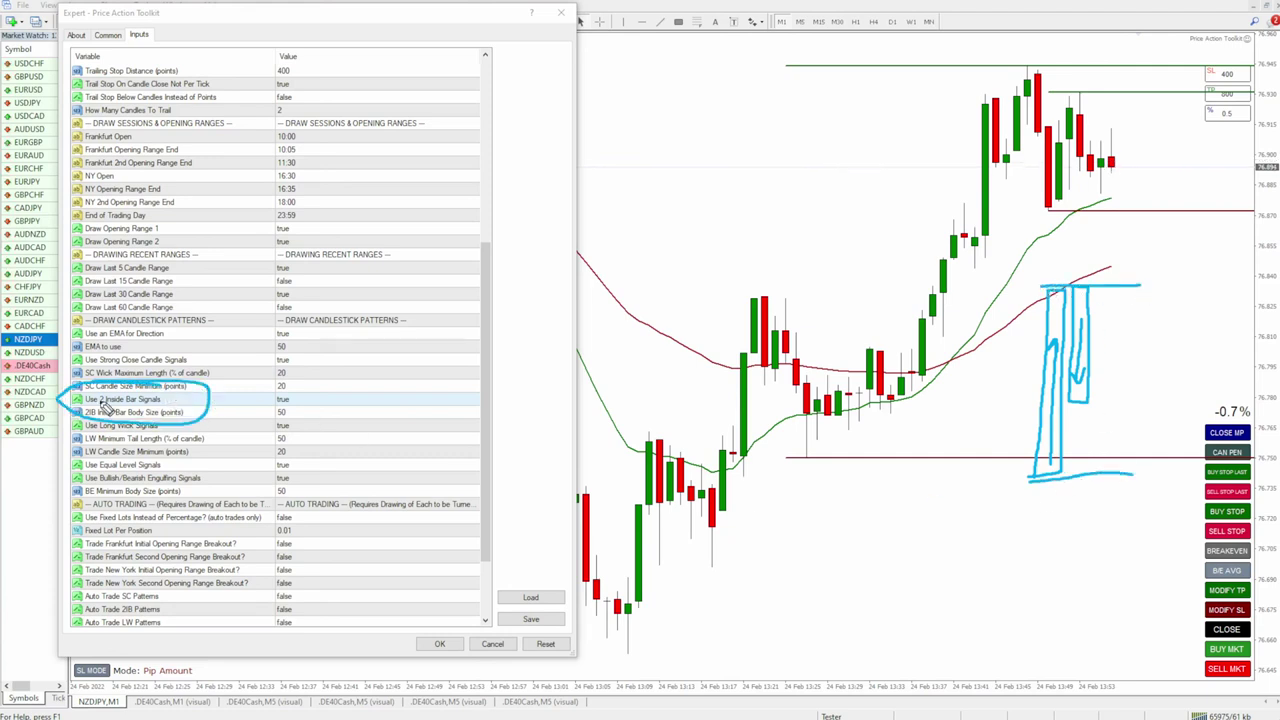
mouse_move(1100, 399)
left_mouse_down()
mouse_move(1103, 331)
mouse_move(1121, 374)
mouse_move(1115, 402)
mouse_move(1106, 345)
mouse_move(1129, 349)
mouse_move(1130, 332)
mouse_move(1148, 346)
left_mouse_up()
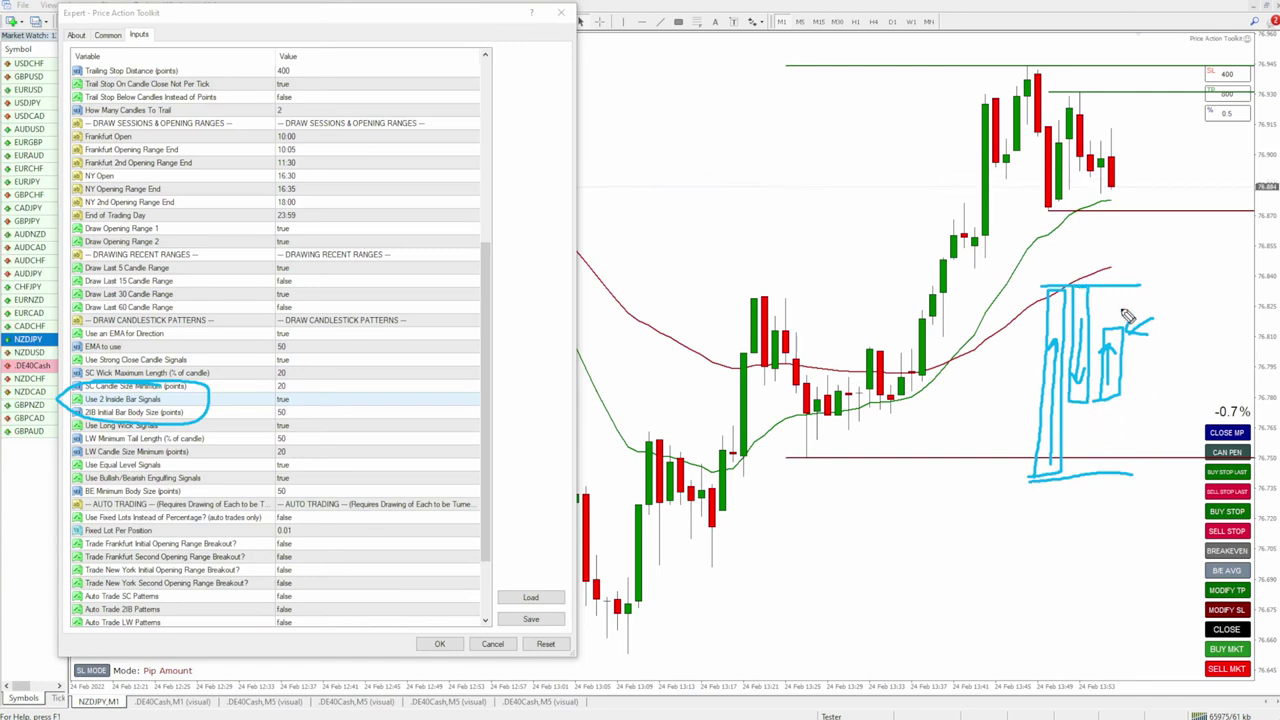
mouse_move(1133, 327)
left_mouse_down()
mouse_move(1108, 207)
mouse_move(1168, 230)
left_mouse_up()
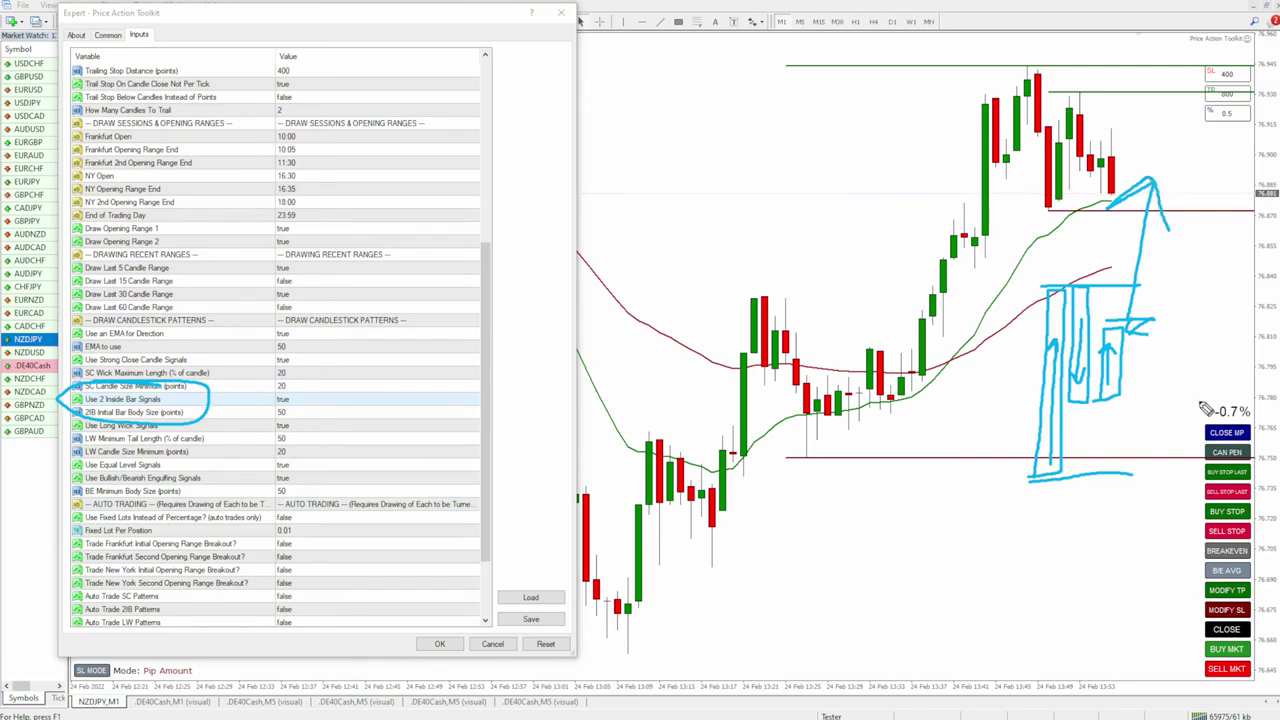
Sketch two rally-pullback-rally zigzags beside the inside bars, circle the pullback low of the smaller one, and clear all drawings.
mouse_move(918, 568)
left_mouse_down()
mouse_move(932, 305)
mouse_move(1030, 138)
mouse_move(932, 196)
mouse_move(1100, 175)
left_mouse_up()
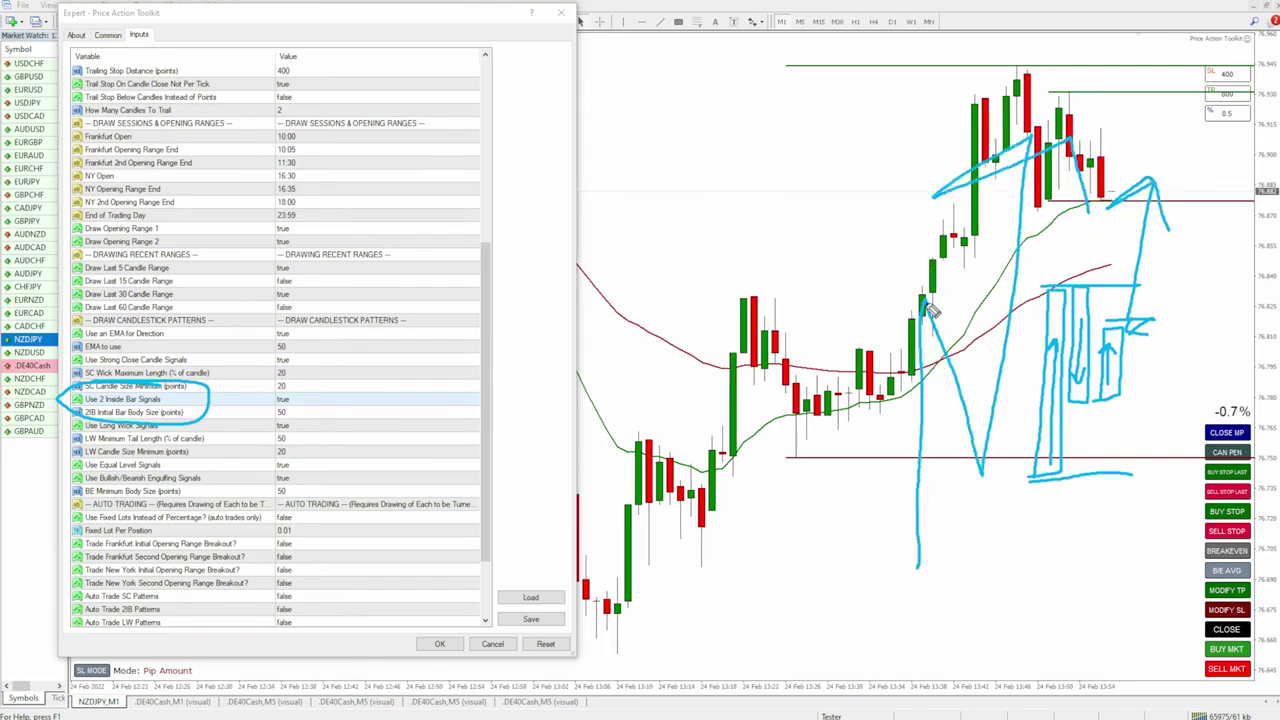
mouse_move(871, 598)
left_mouse_down()
mouse_move(876, 307)
mouse_move(902, 388)
left_mouse_up()
mouse_move(923, 456)
left_mouse_down()
mouse_move(905, 445)
mouse_move(916, 452)
left_mouse_up()
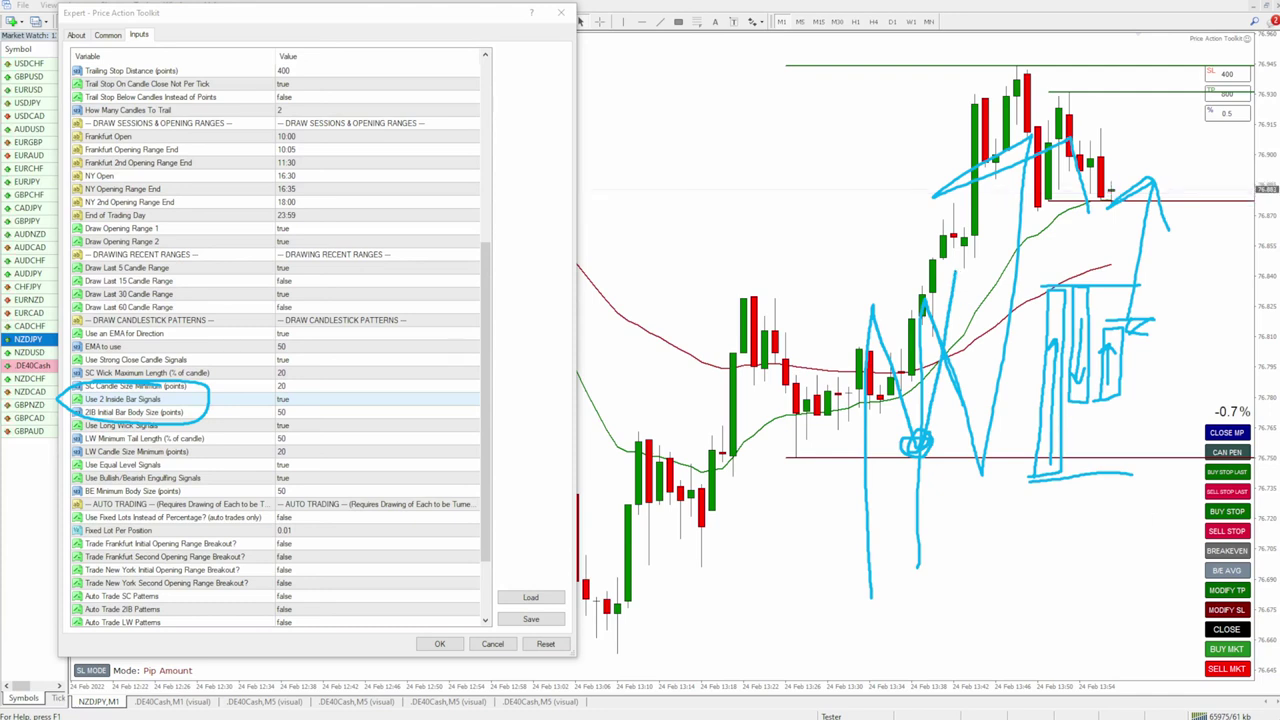
key("Escape")
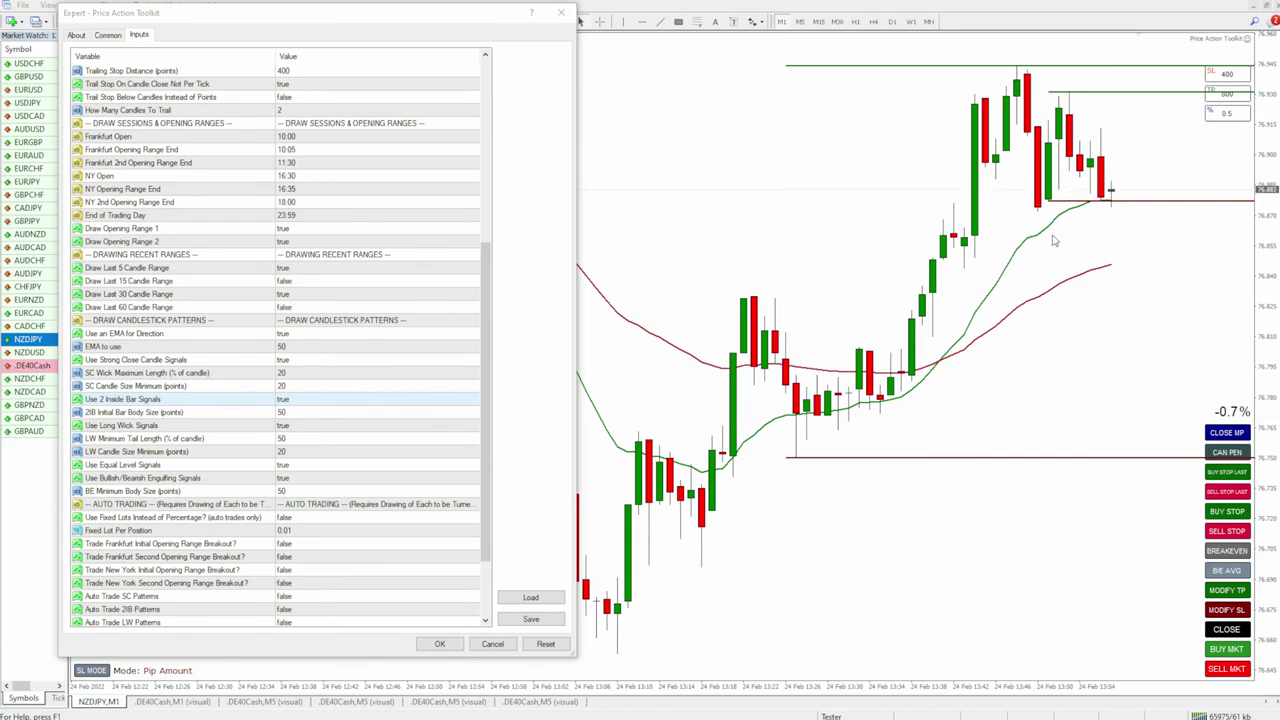
Highlight 2IB Initial Bar Body Size (points), box a tall green candle, circle a small green candle, and clear the drawings.
left_click(287, 416)
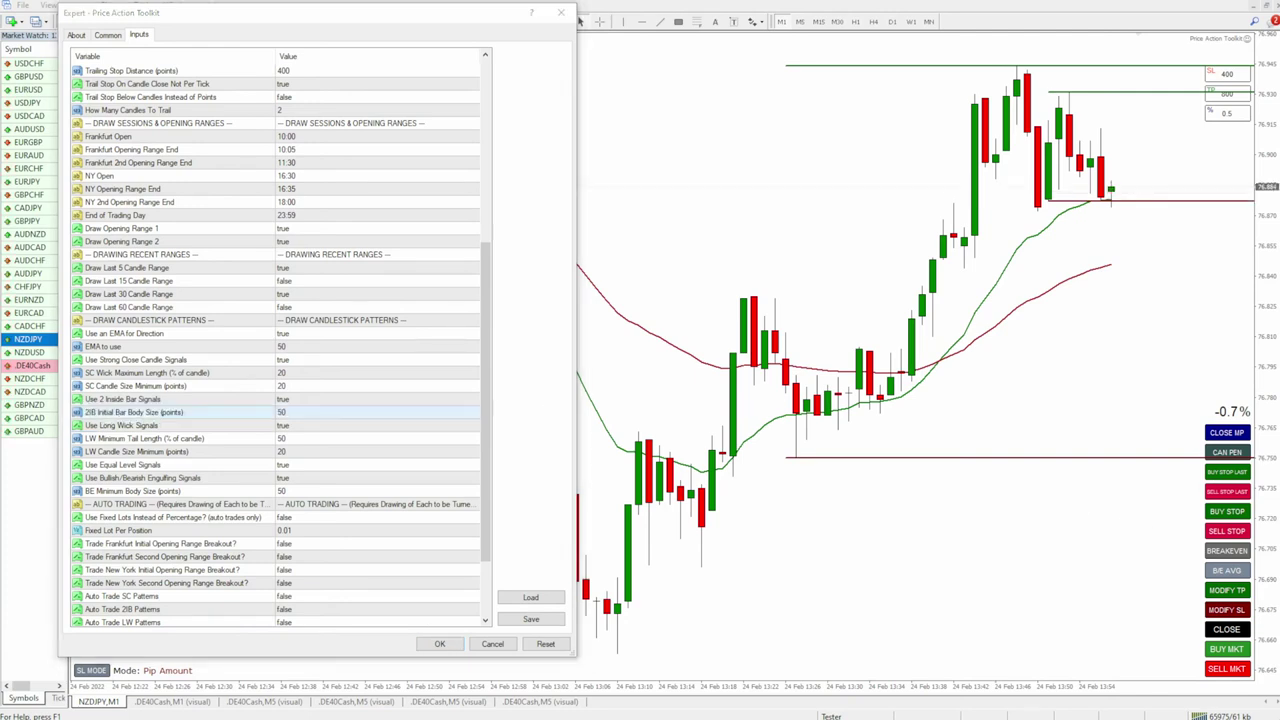
mouse_move(972, 256)
left_mouse_down()
mouse_move(978, 104)
mouse_move(989, 148)
mouse_move(990, 257)
mouse_move(970, 104)
left_mouse_up()
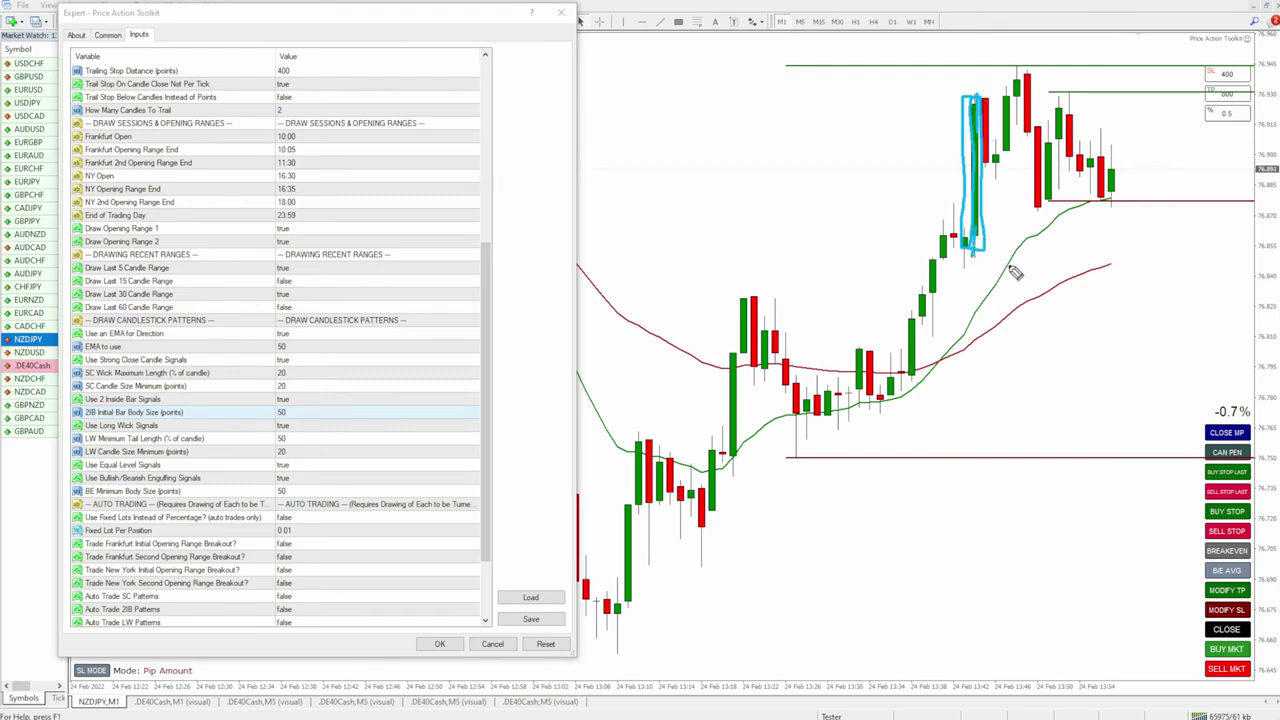
left_click_drag(918, 290, 924, 296)
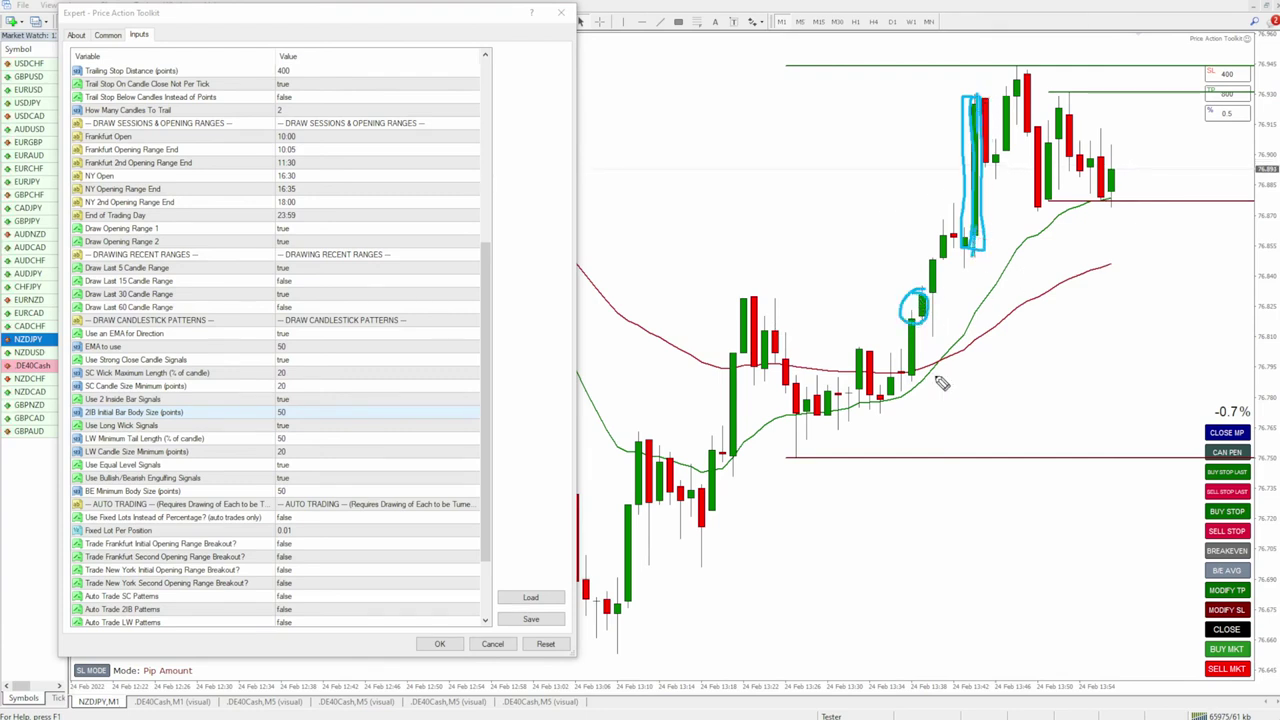
key("Escape")
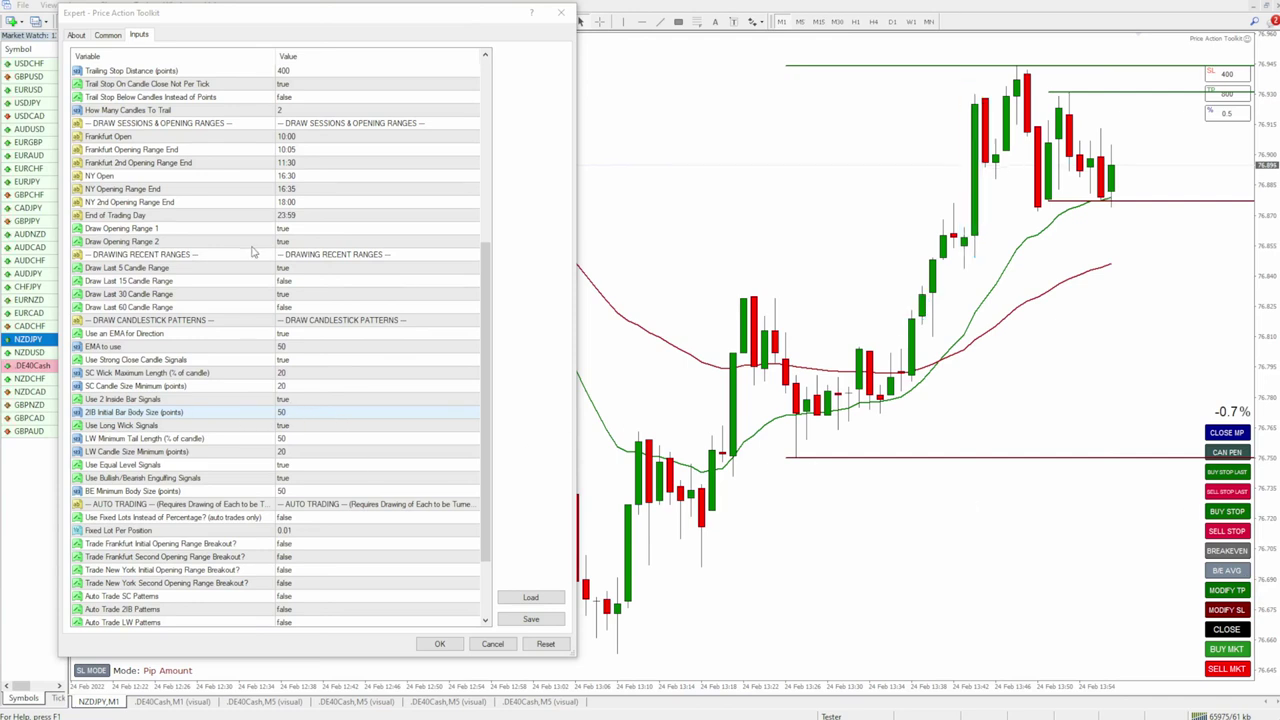
left_click_drag(303, 373, 294, 413)
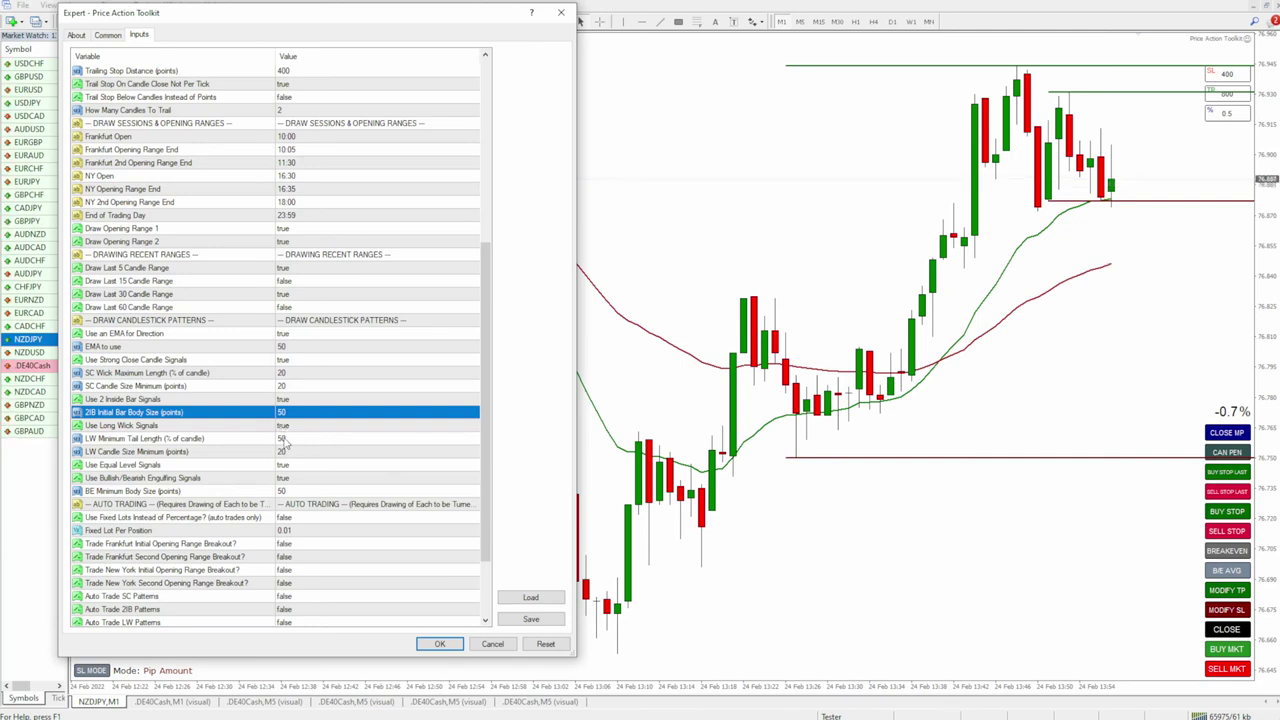
Highlight Use Long Wick Signals, circle the small candles at the swing low, box a long lower wick, and clear the drawings.
left_click(161, 429)
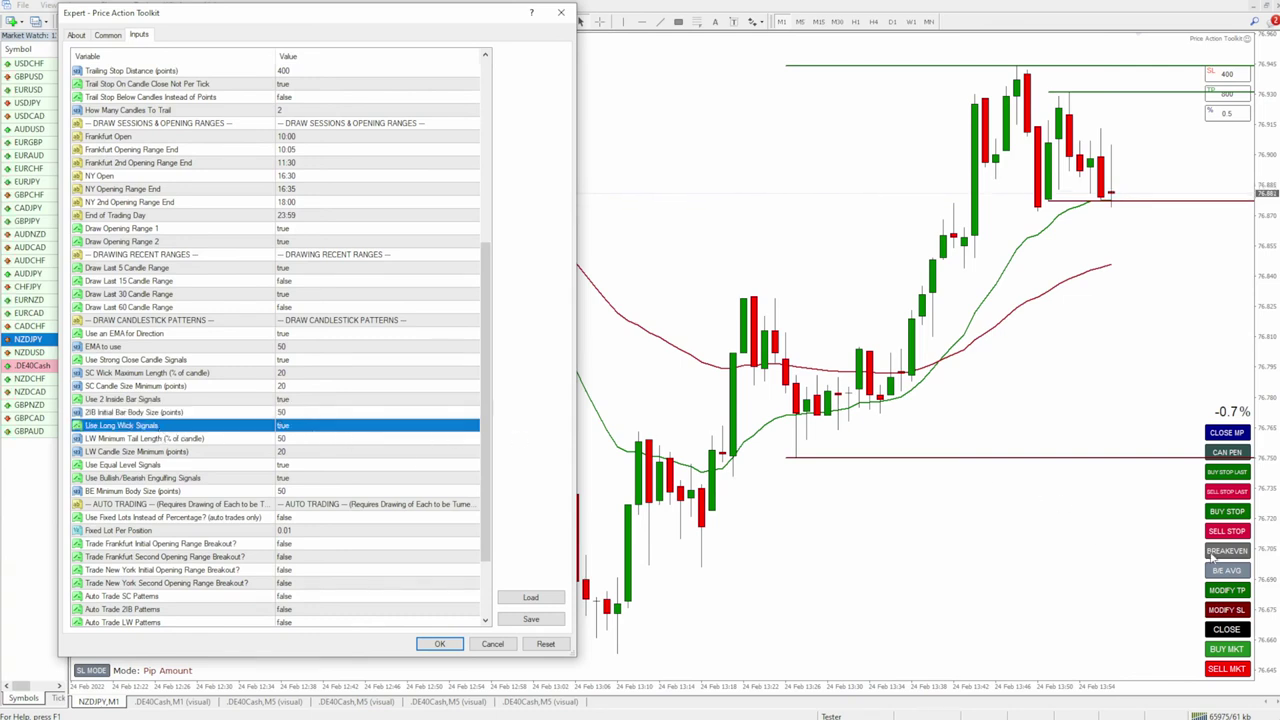
mouse_move(610, 592)
left_mouse_down()
mouse_move(665, 595)
mouse_move(552, 557)
left_mouse_up()
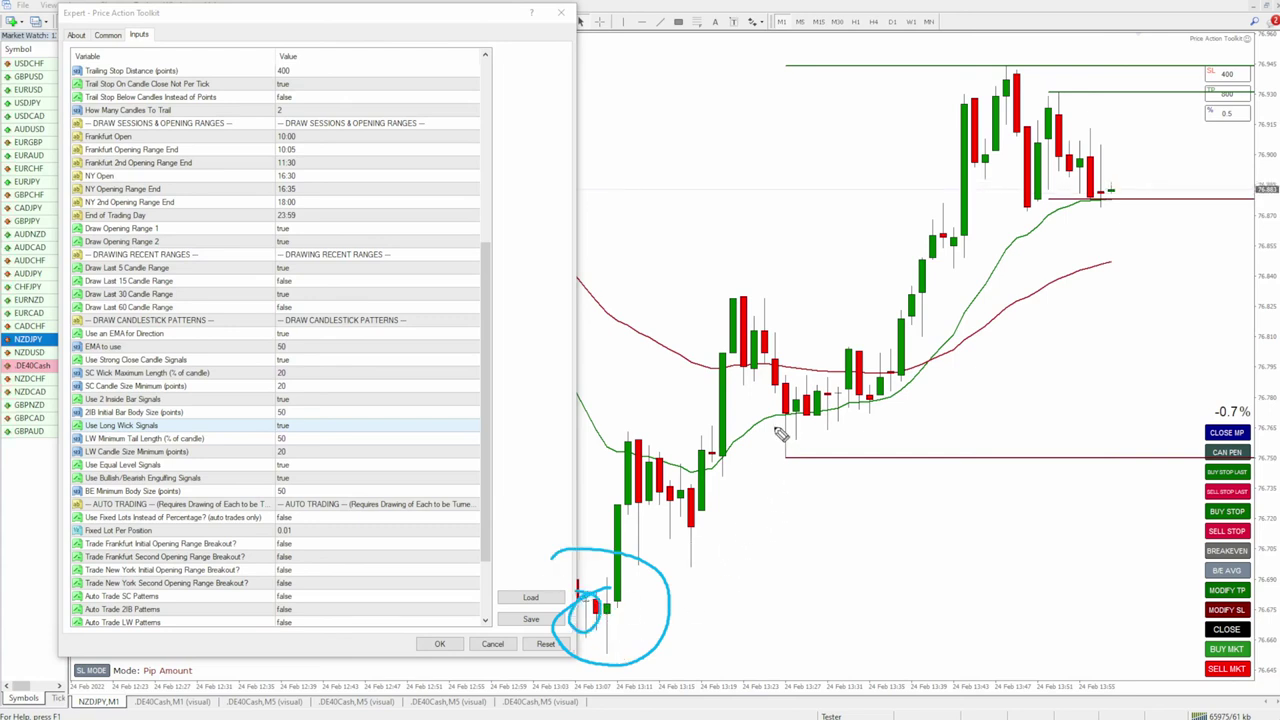
mouse_move(778, 416)
left_mouse_down()
mouse_move(792, 456)
mouse_move(767, 462)
mouse_move(780, 412)
left_mouse_up()
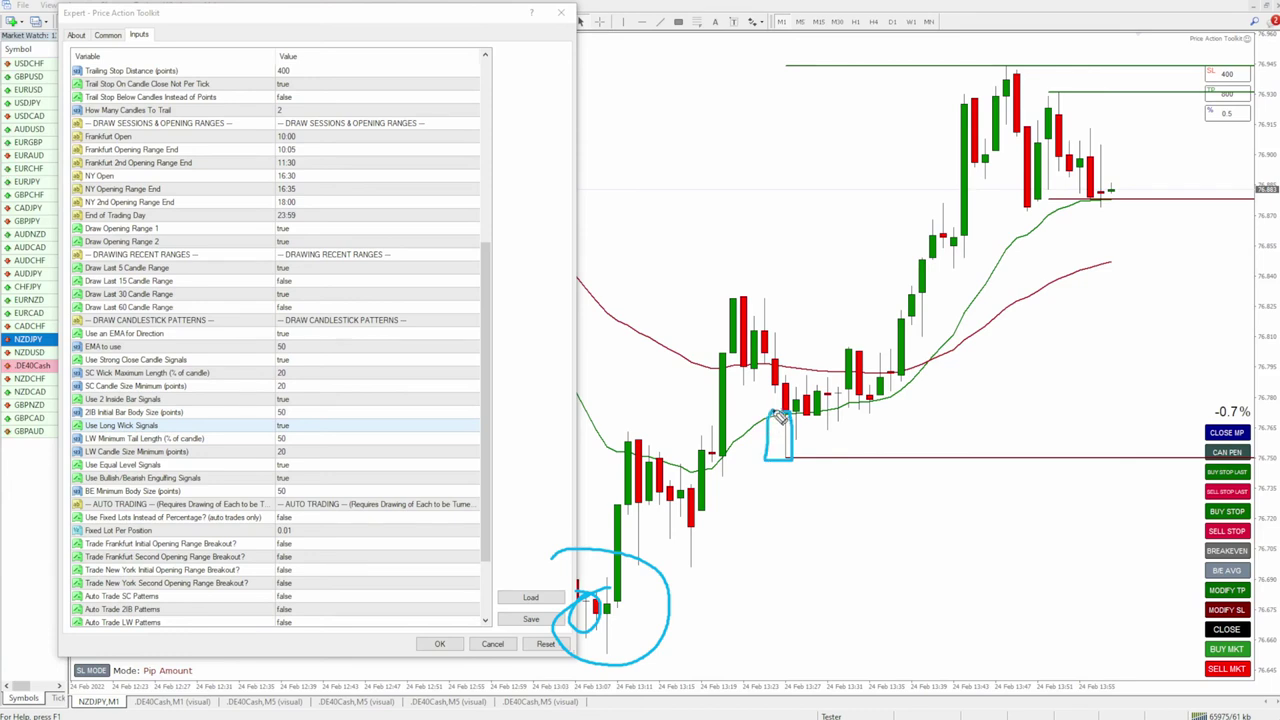
key("Escape")
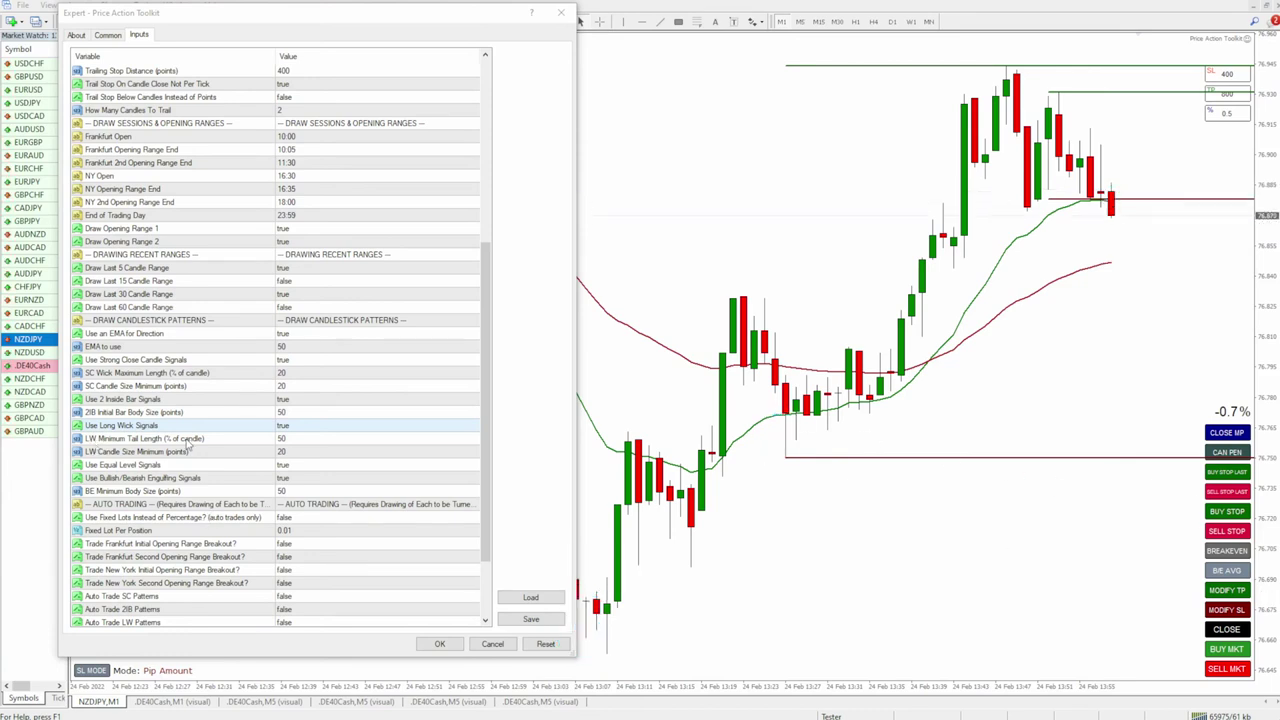
Highlight LW Minimum Tail Length, mark a candle's body, tail and full range, underline the LW values 50 and 20, and circle a small candle.
left_click(173, 443)
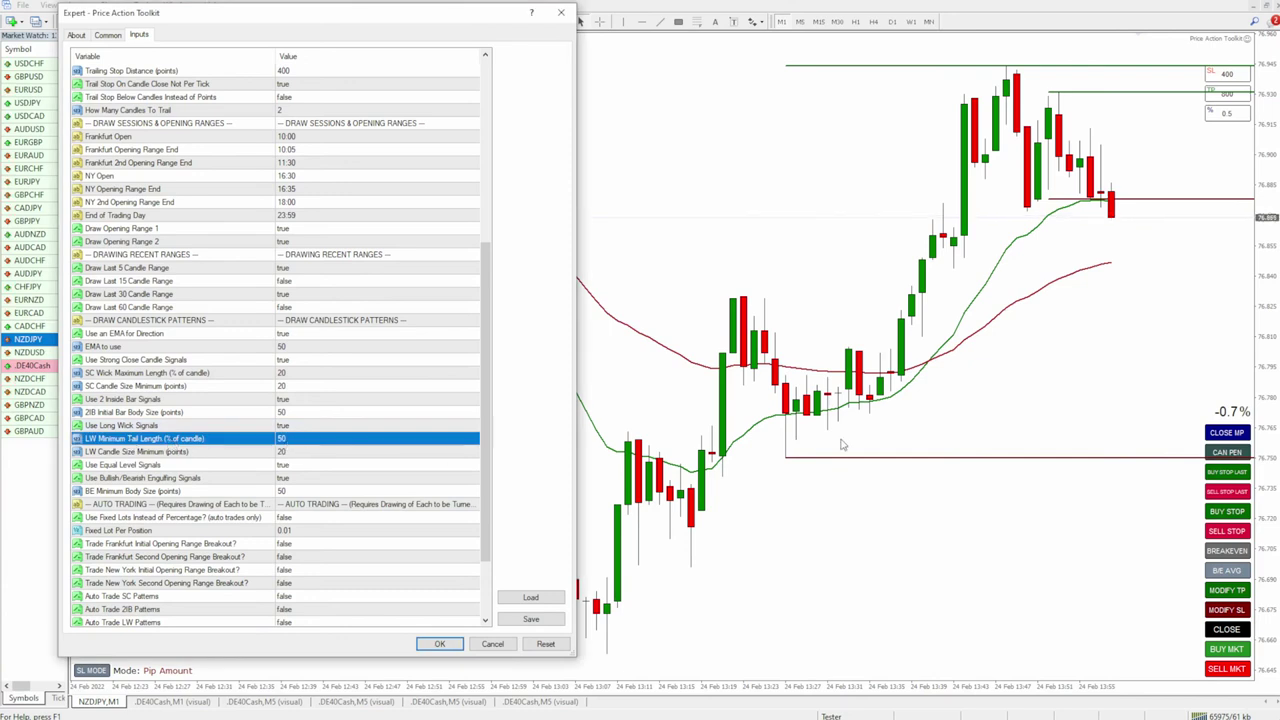
left_click(908, 236)
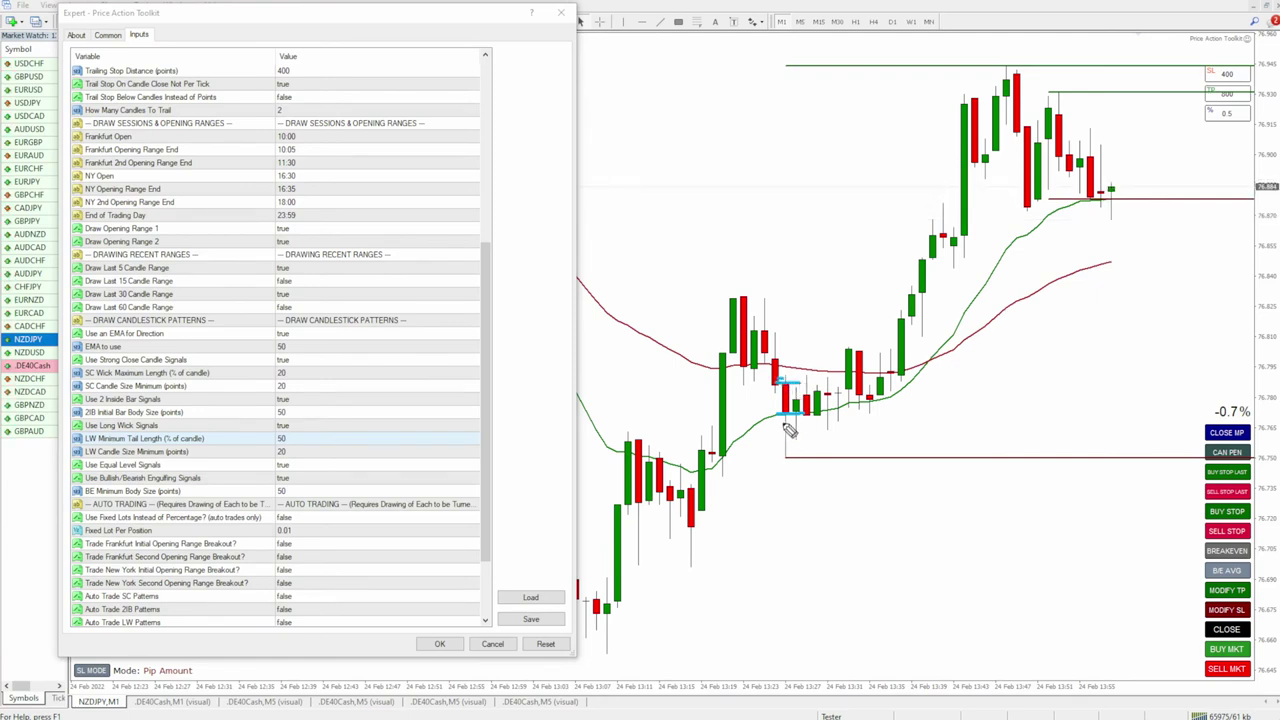
mouse_move(790, 440)
left_mouse_down()
mouse_move(748, 412)
mouse_move(855, 414)
mouse_move(800, 380)
mouse_move(785, 465)
mouse_move(762, 430)
mouse_move(812, 442)
left_mouse_up()
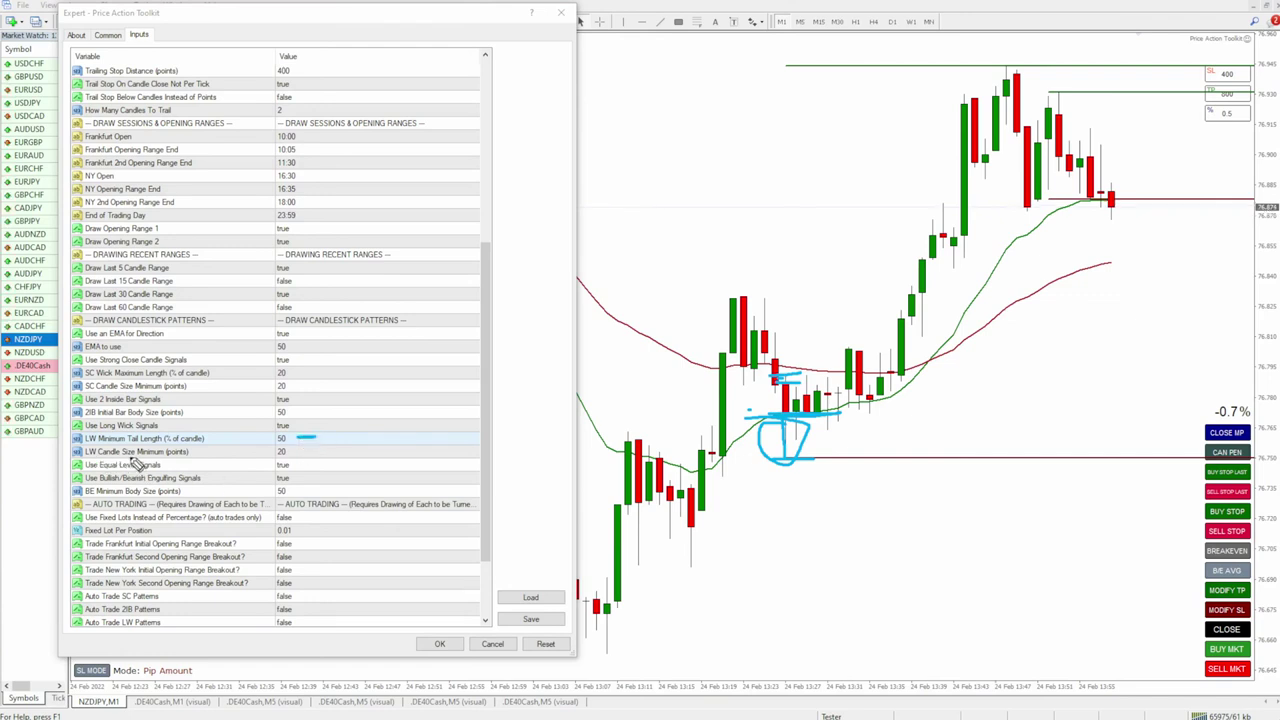
left_click_drag(303, 449, 291, 452)
left_click_drag(776, 384, 815, 376)
left_click_drag(762, 459, 836, 460)
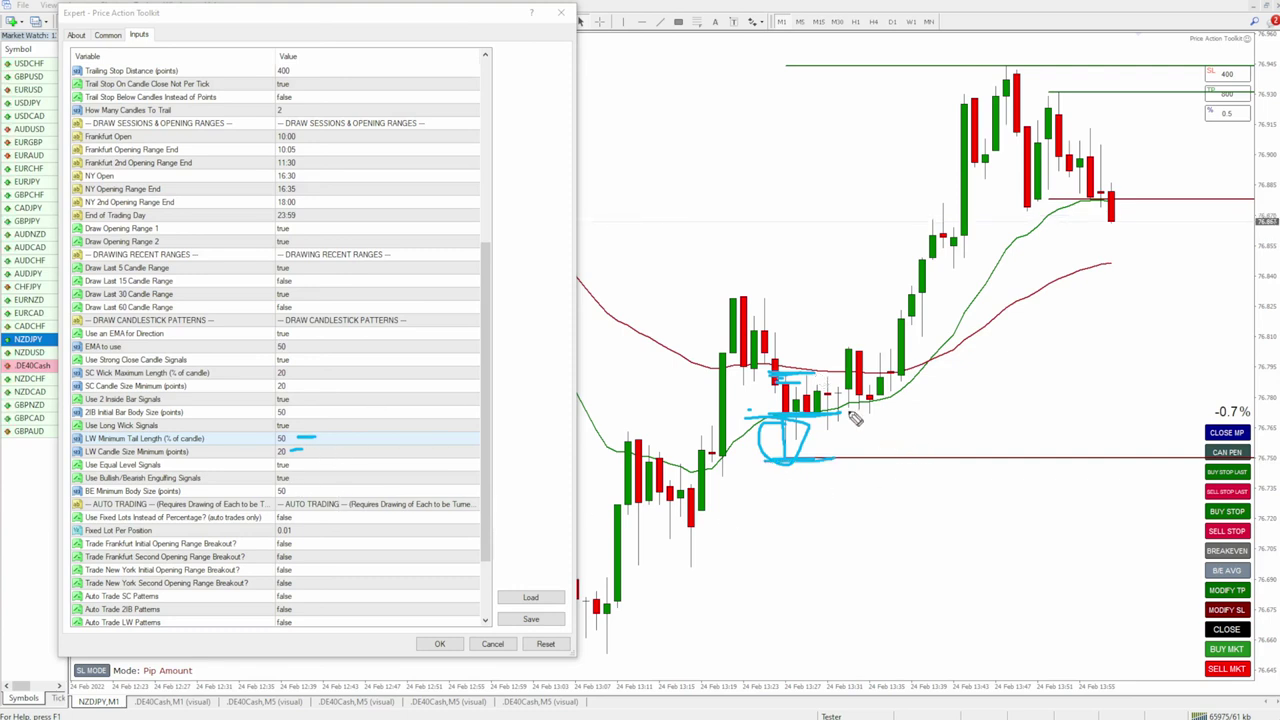
mouse_move(876, 402)
left_mouse_down()
mouse_move(872, 386)
mouse_move(866, 430)
mouse_move(882, 392)
left_mouse_up()
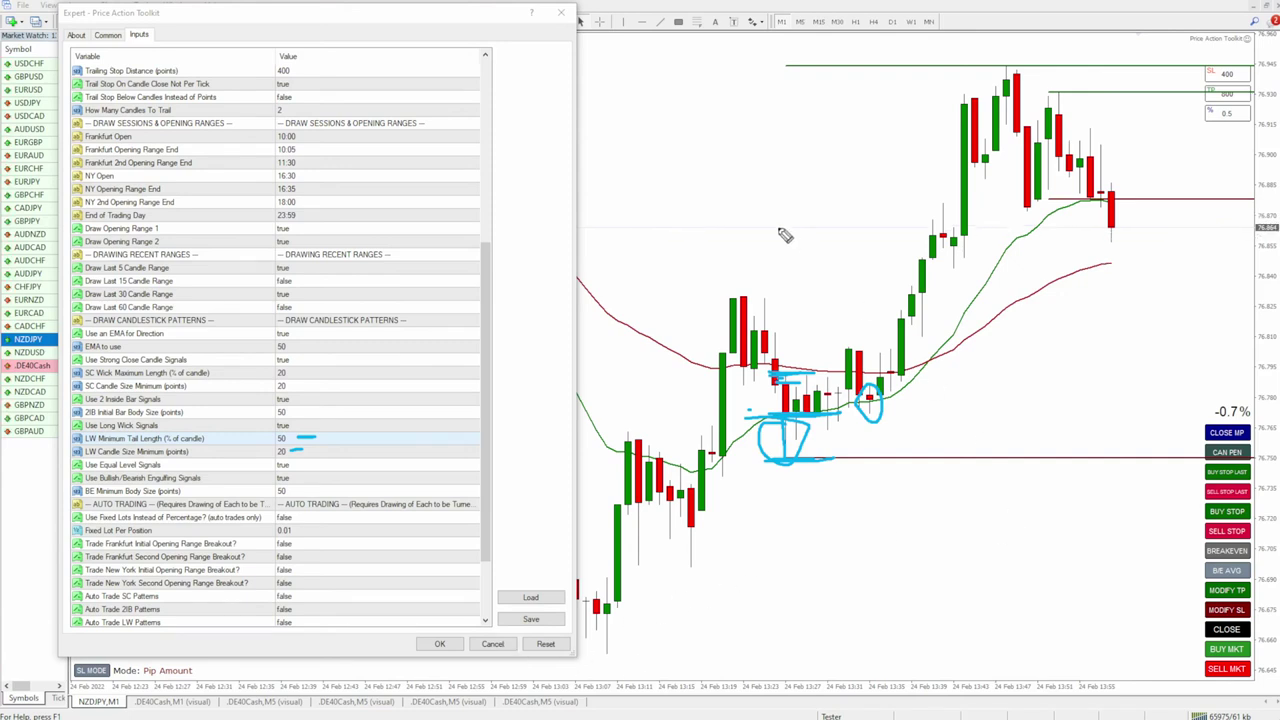
Sketch a decline into a long-lower-wick candle and a rally into a circled long-upper-wick candle with downward arrows, then clear all drawings.
mouse_move(524, 447)
left_mouse_down()
mouse_move(605, 647)
mouse_move(614, 716)
left_mouse_up()
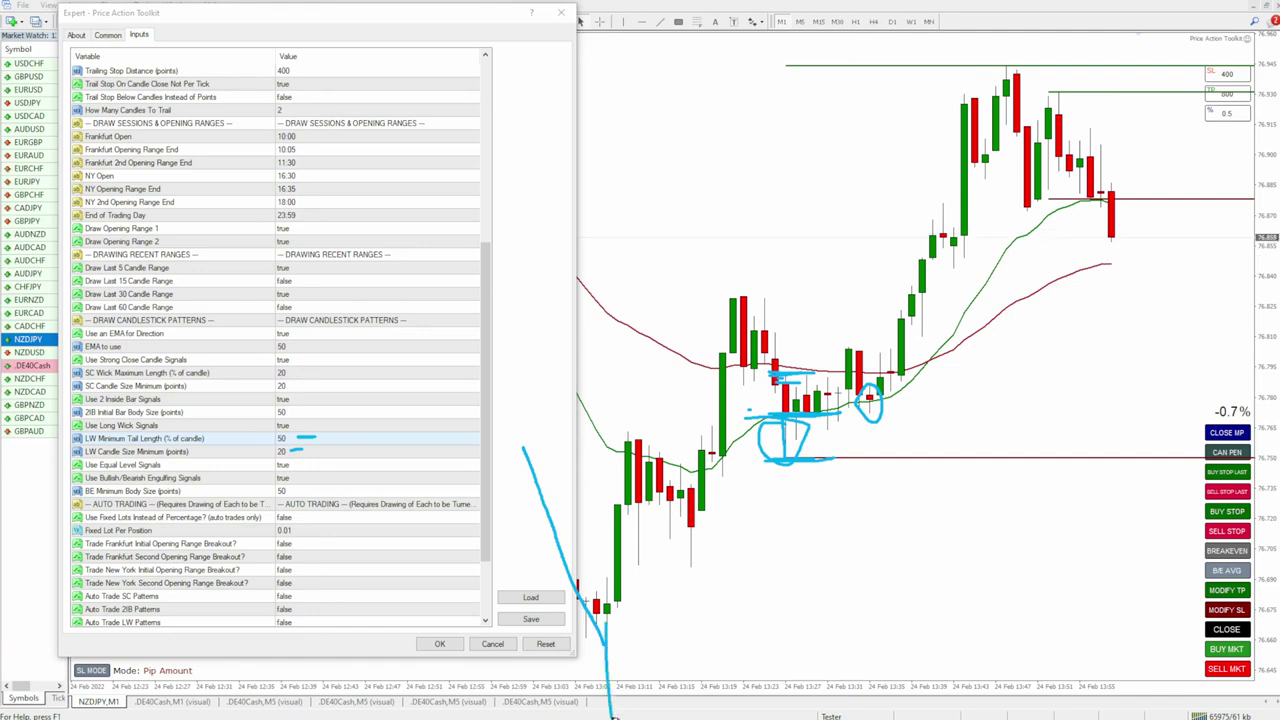
mouse_move(597, 632)
left_mouse_down()
mouse_move(640, 632)
mouse_move(592, 642)
left_mouse_up()
mouse_move(656, 378)
left_mouse_down()
mouse_move(869, 104)
mouse_move(872, 18)
left_mouse_up()
mouse_move(849, 86)
left_mouse_down()
mouse_move(895, 102)
mouse_move(858, 84)
left_mouse_up()
mouse_move(902, 20)
left_mouse_down()
mouse_move(930, 103)
mouse_move(926, 74)
left_mouse_up()
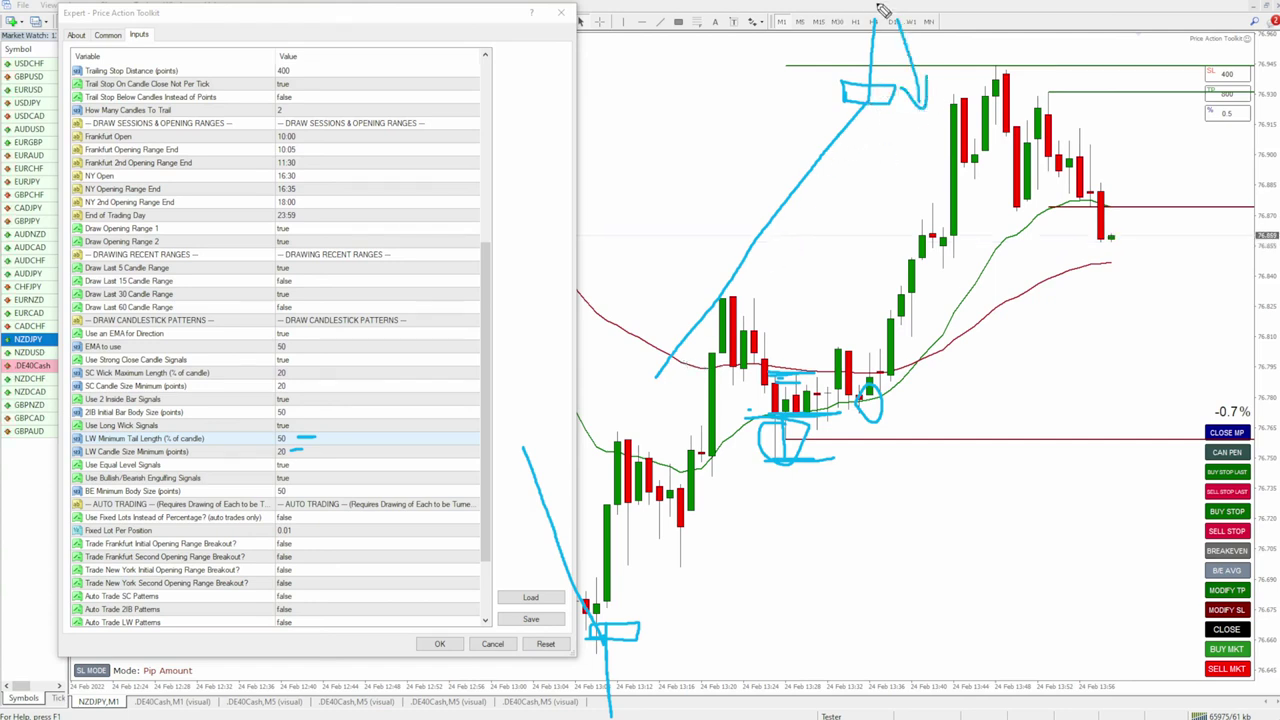
mouse_move(884, 80)
left_mouse_down()
mouse_move(908, 112)
mouse_move(878, 66)
left_mouse_up()
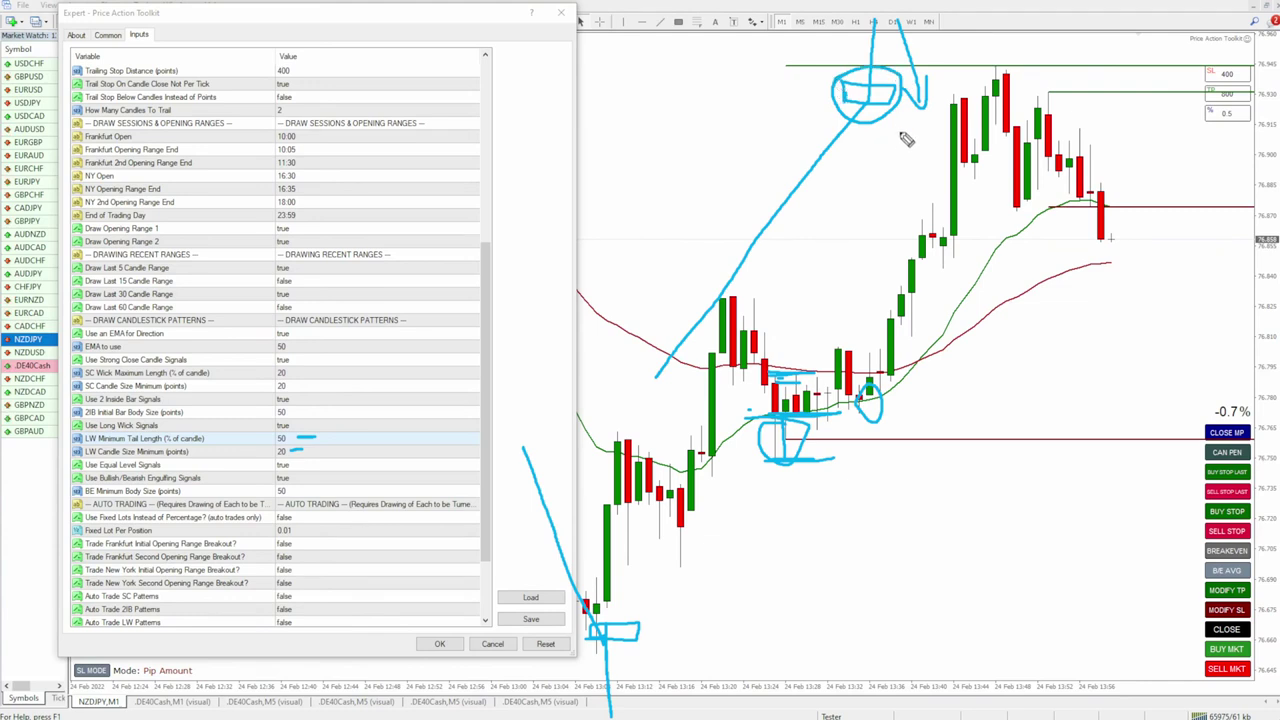
mouse_move(928, 168)
left_mouse_down()
mouse_move(934, 208)
mouse_move(956, 188)
left_mouse_up()
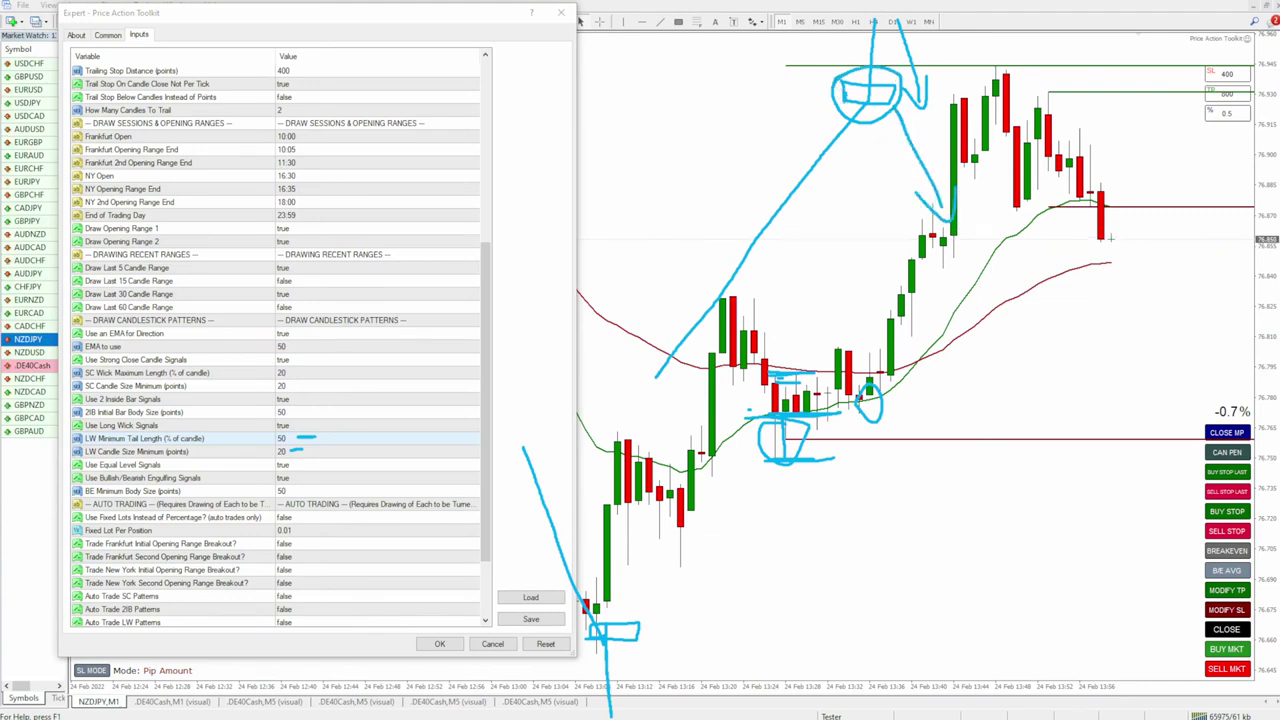
key("Escape")
Box the three long wick inputs, circle a small candle in the rally and the spread-out EMAs, and mark the wick's high and preceding upswing.
mouse_move(68, 462)
left_mouse_down()
mouse_move(318, 464)
mouse_move(263, 422)
mouse_move(74, 418)
mouse_move(70, 464)
left_mouse_up()
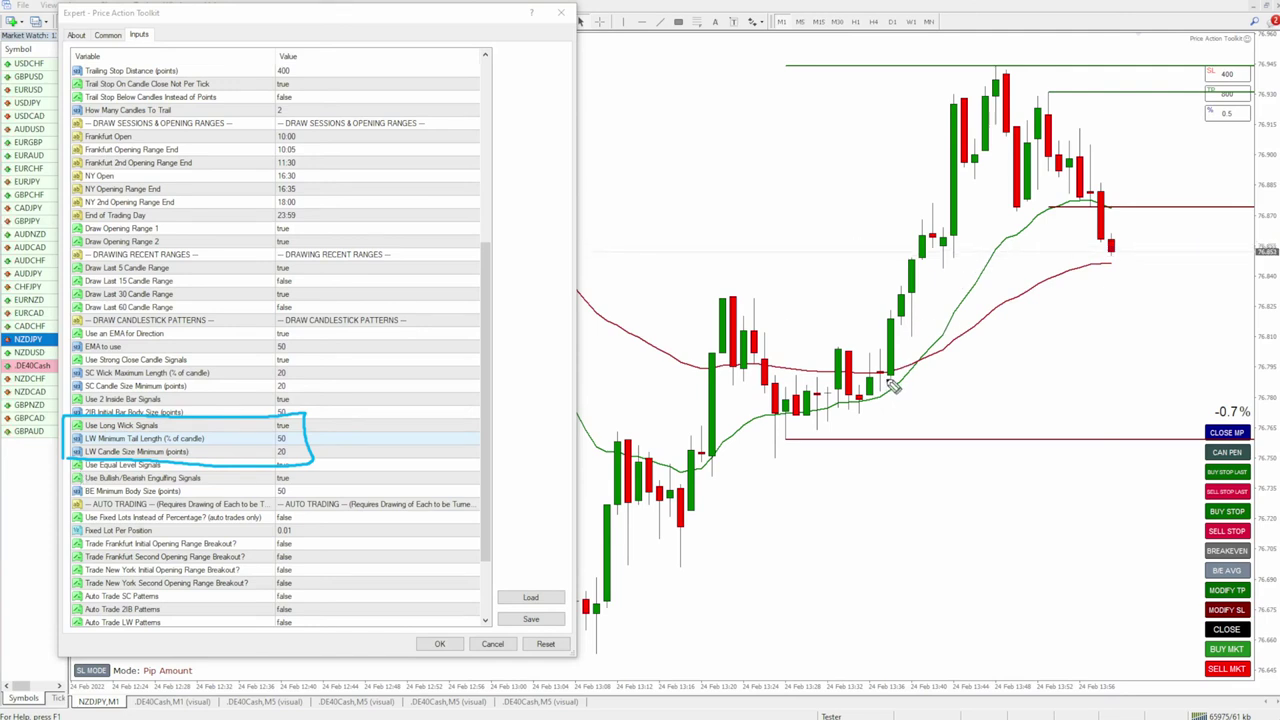
left_click_drag(934, 206, 934, 190)
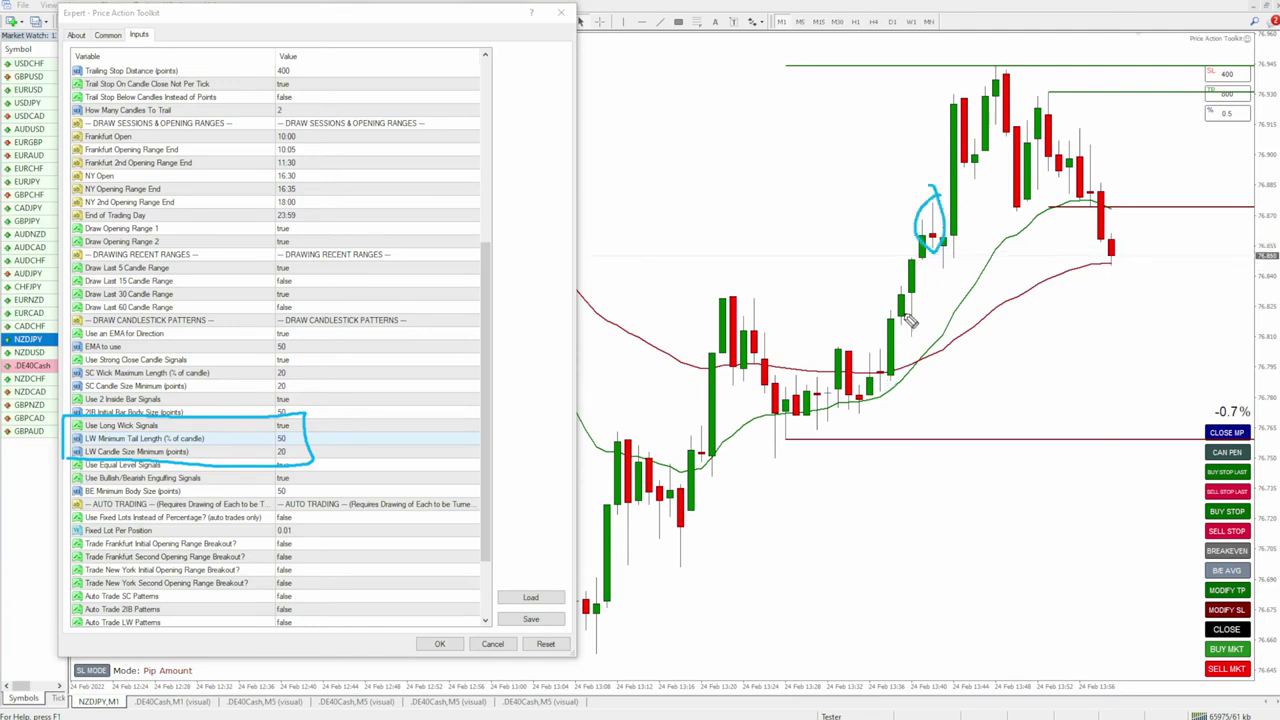
mouse_move(955, 293)
left_mouse_down()
mouse_move(935, 330)
mouse_move(958, 305)
left_mouse_up()
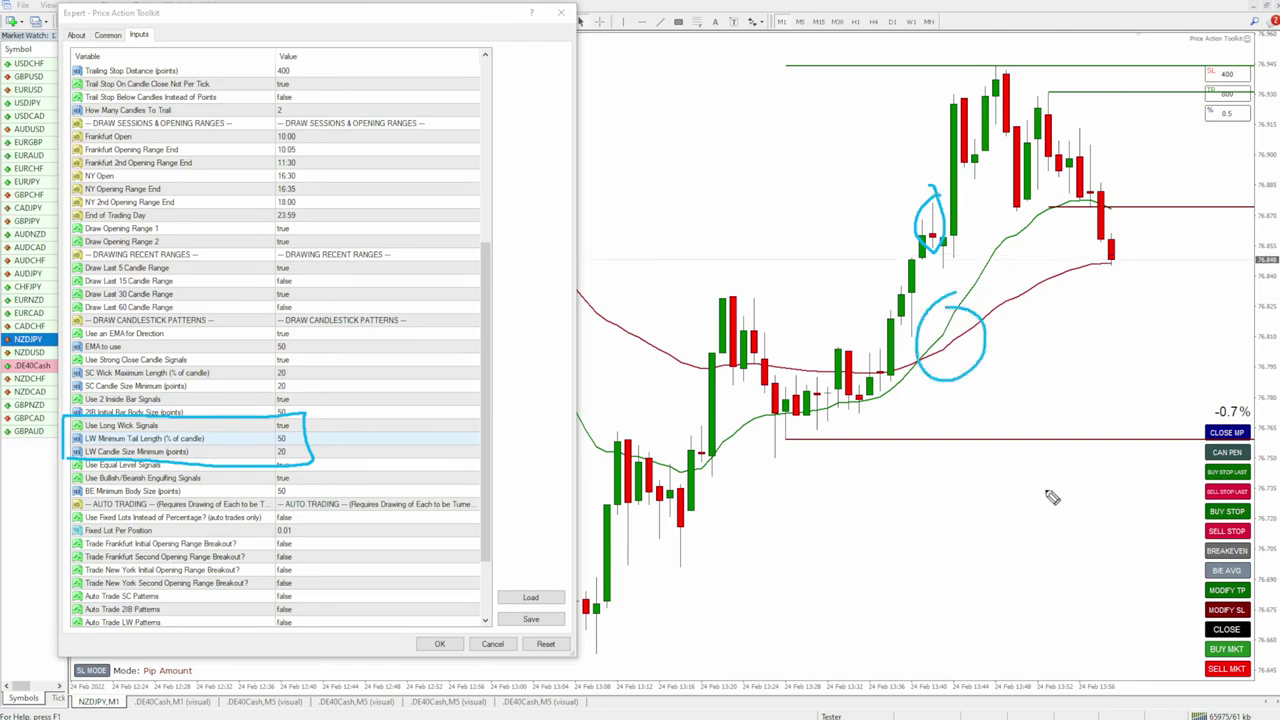
mouse_move(897, 385)
left_mouse_down()
mouse_move(931, 205)
mouse_move(962, 203)
left_mouse_up()
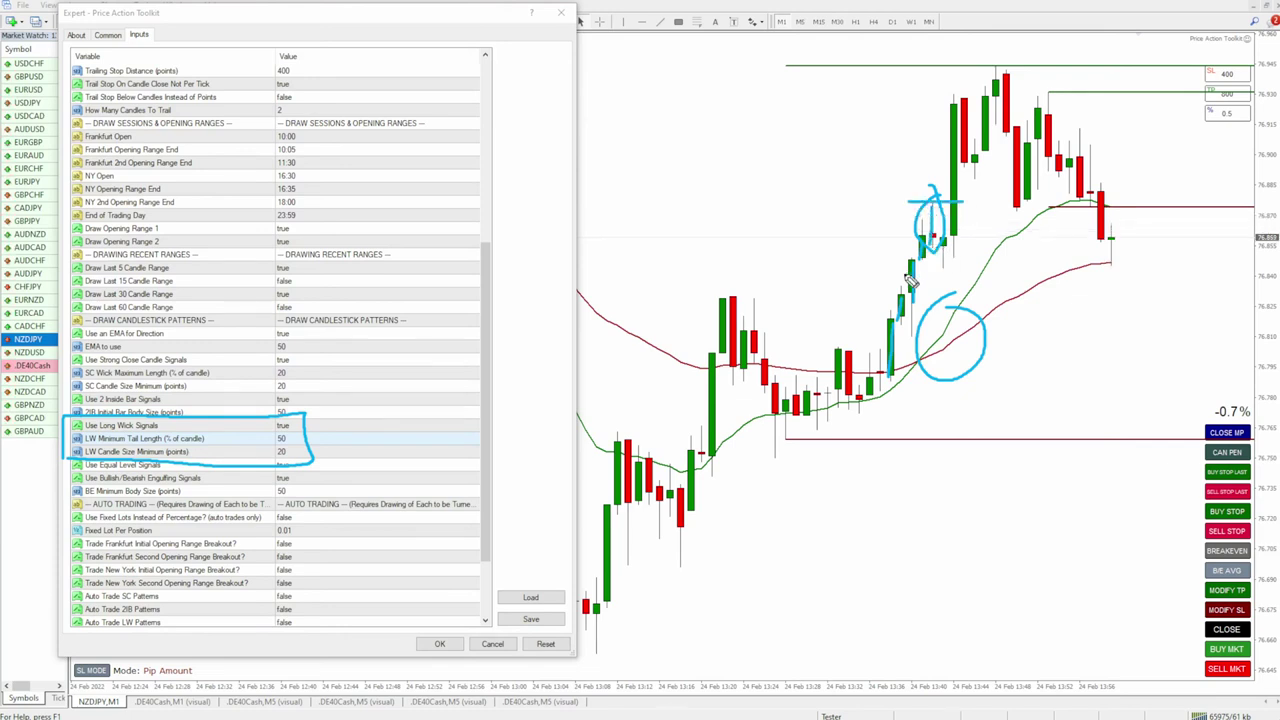
Circle the sideways candles around the EMAs, clear the drawings, and mark the upper and lower limits of that consolidation again.
mouse_move(838, 430)
left_mouse_down()
mouse_move(846, 398)
mouse_move(796, 425)
mouse_move(818, 372)
left_mouse_up()
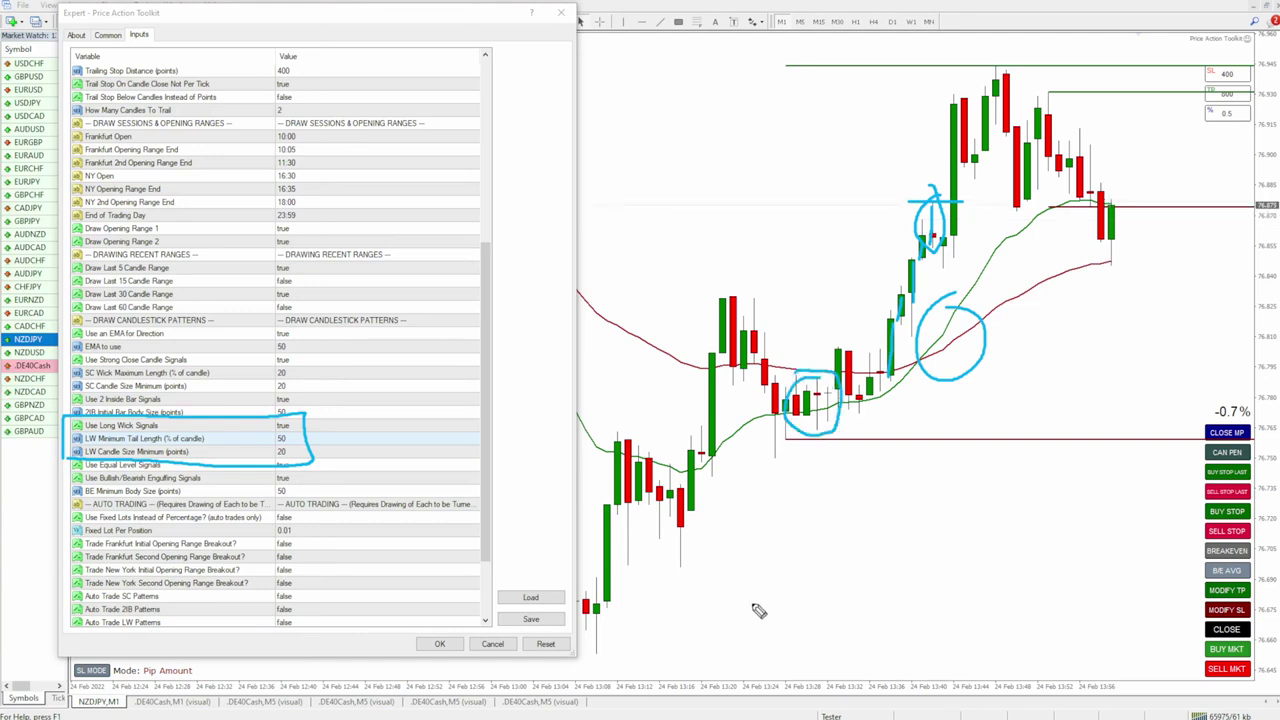
mouse_move(816, 432)
left_mouse_down()
mouse_move(805, 388)
mouse_move(838, 418)
mouse_move(830, 431)
left_mouse_up()
key("e")
left_click_drag(812, 376, 830, 376)
left_click_drag(813, 432, 776, 431)
left_click_drag(843, 380, 836, 370)
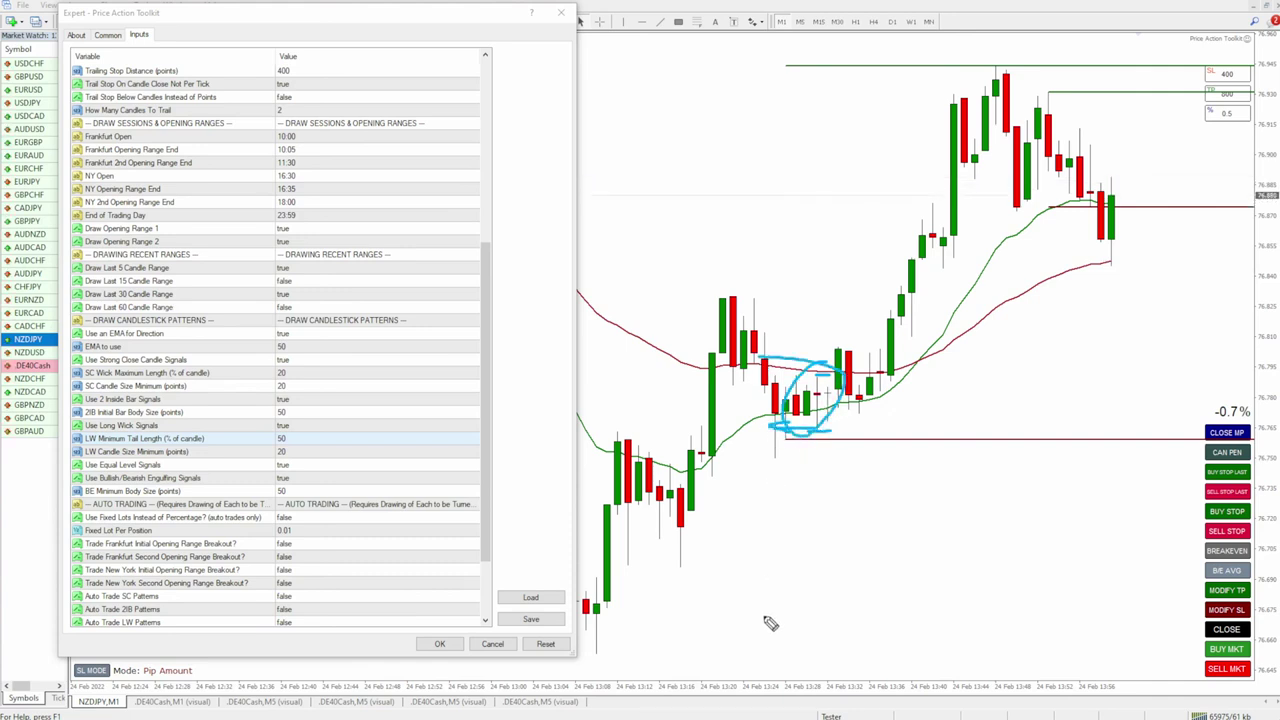
Sketch a choppy range followed by a rally into a long-upper-wick candle with a downward arrow, and clear all drawings.
mouse_move(767, 518)
left_mouse_down()
mouse_move(778, 606)
mouse_move(800, 530)
mouse_move(806, 600)
mouse_move(830, 540)
mouse_move(855, 588)
mouse_move(900, 578)
mouse_move(1054, 163)
left_mouse_up()
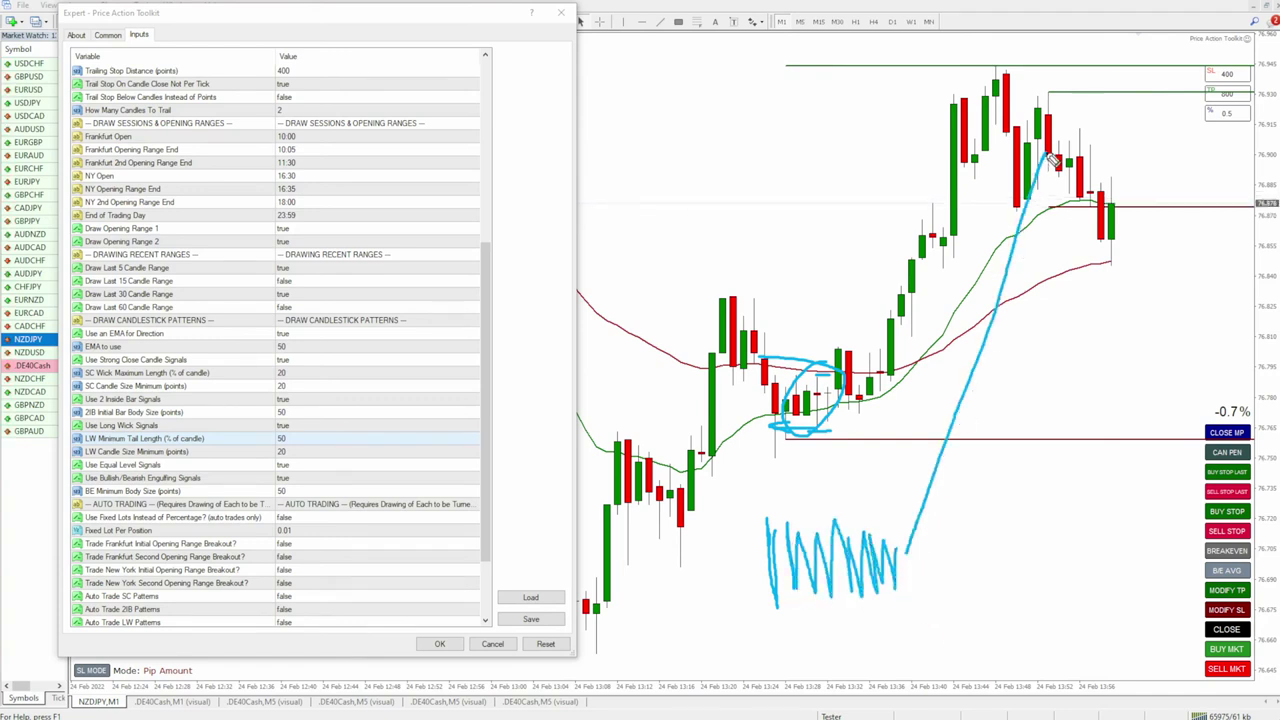
mouse_move(1056, 78)
left_mouse_down()
mouse_move(1014, 130)
mouse_move(1043, 218)
left_mouse_up()
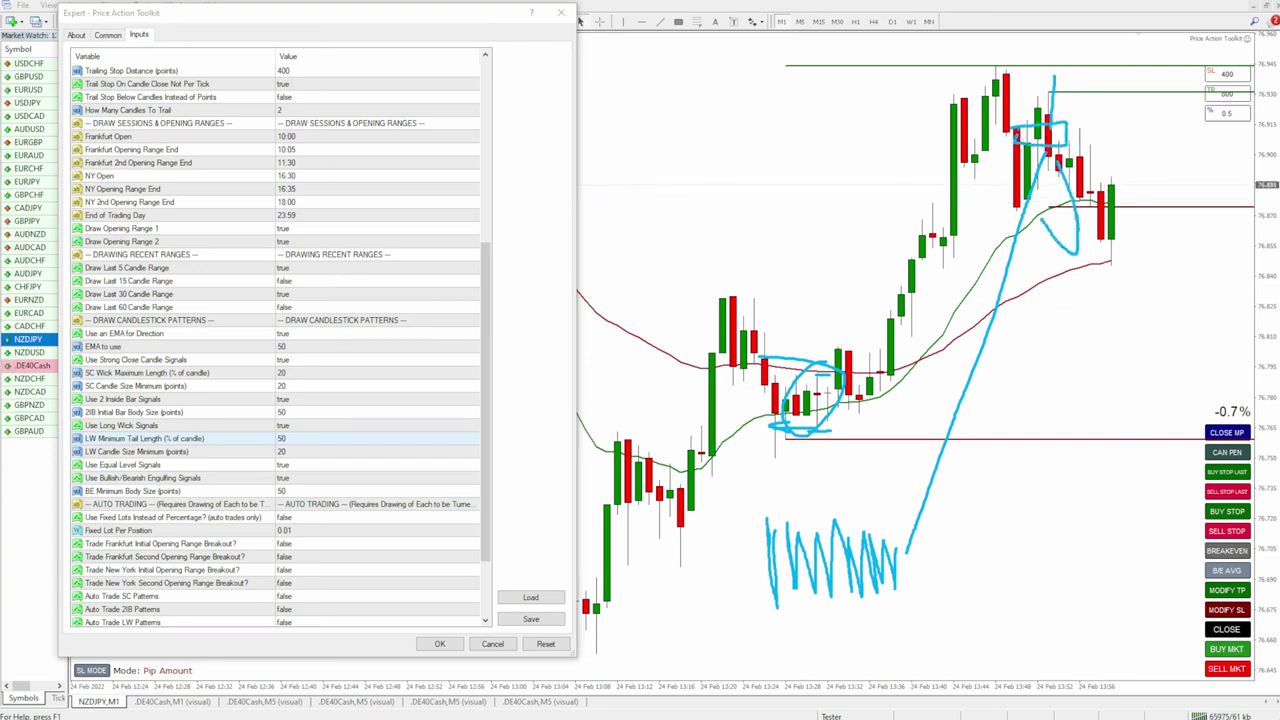
key("Escape")
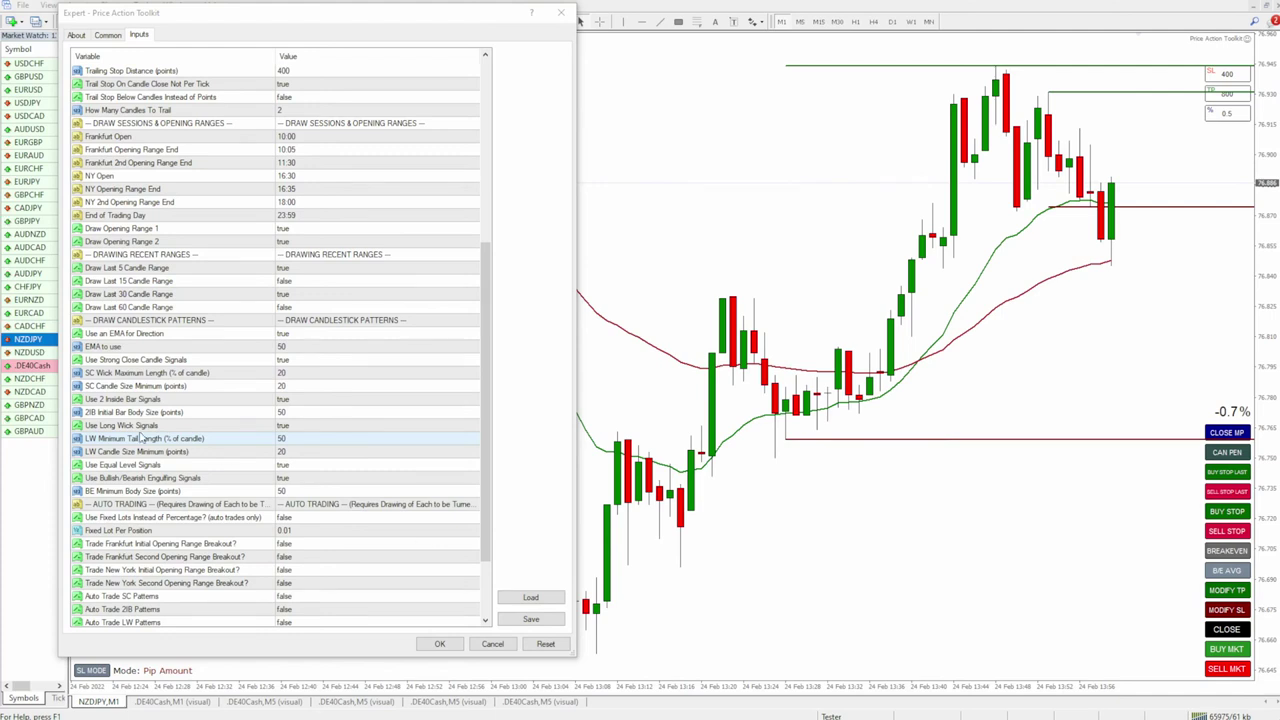
Highlight Use Equal Level Signals and close the expert inputs without applying changes.
left_click(110, 467)
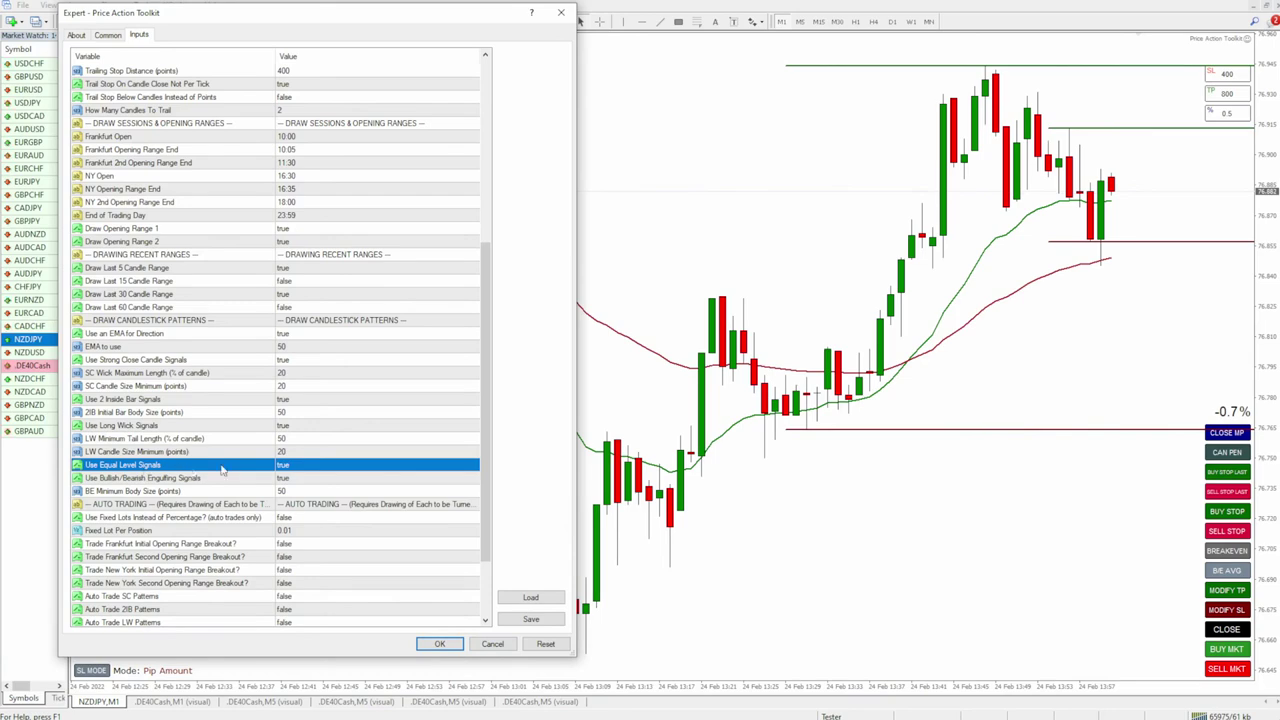
left_click(491, 645)
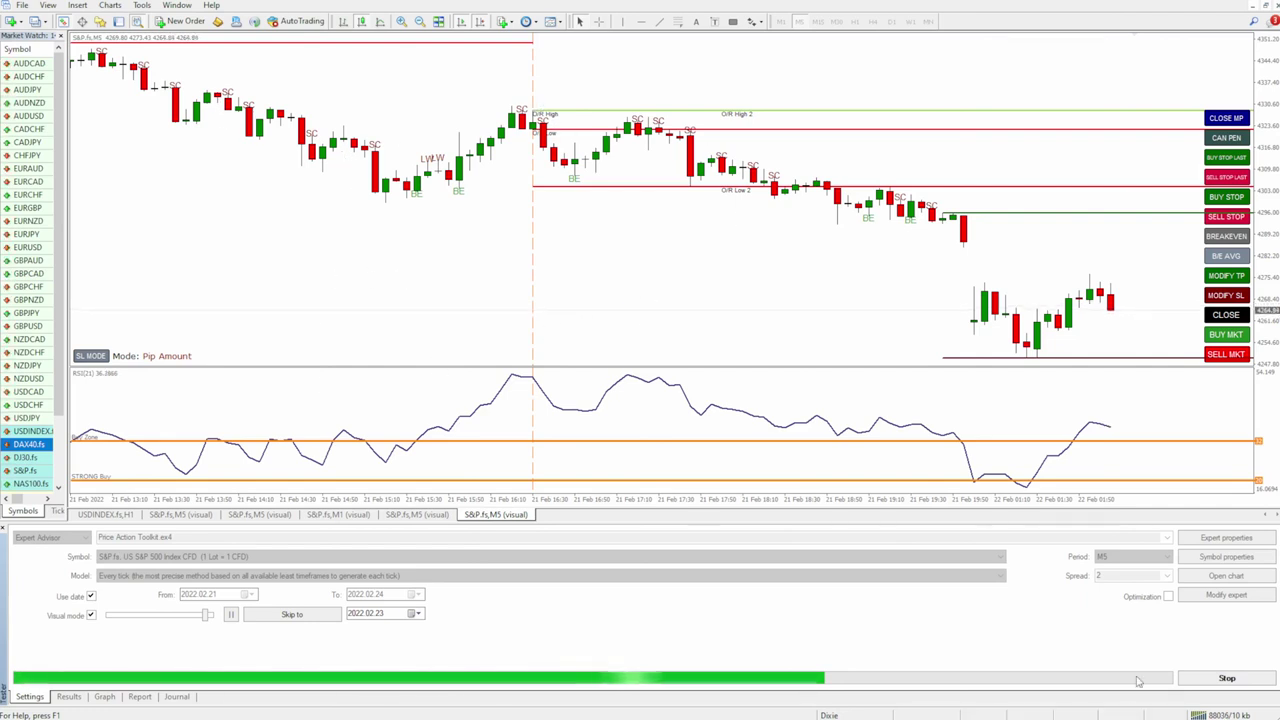
Stop the S&P M5 backtest, set the period to M1, restart the visual test, and adjust its playback speed.
left_click(1226, 678)
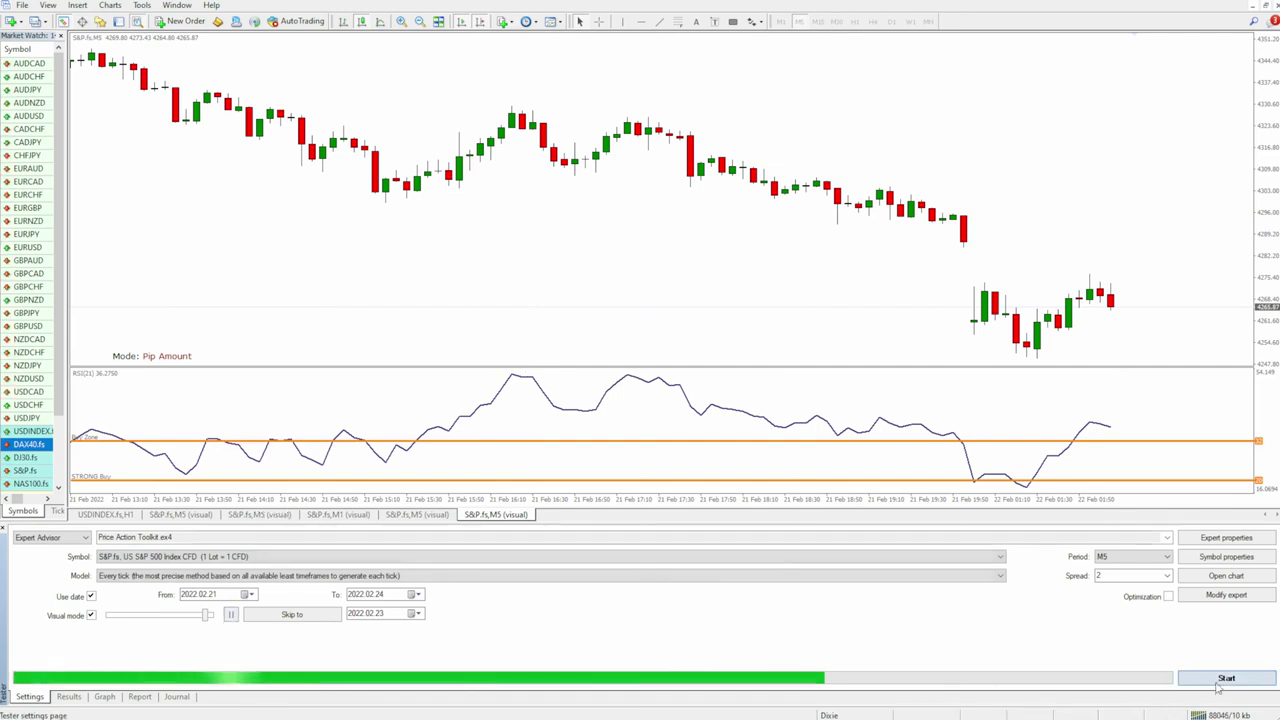
left_click(1162, 557)
left_click(1125, 568)
left_click(1224, 677)
left_click_drag(207, 614, 226, 620)
left_click_drag(225, 620, 177, 615)
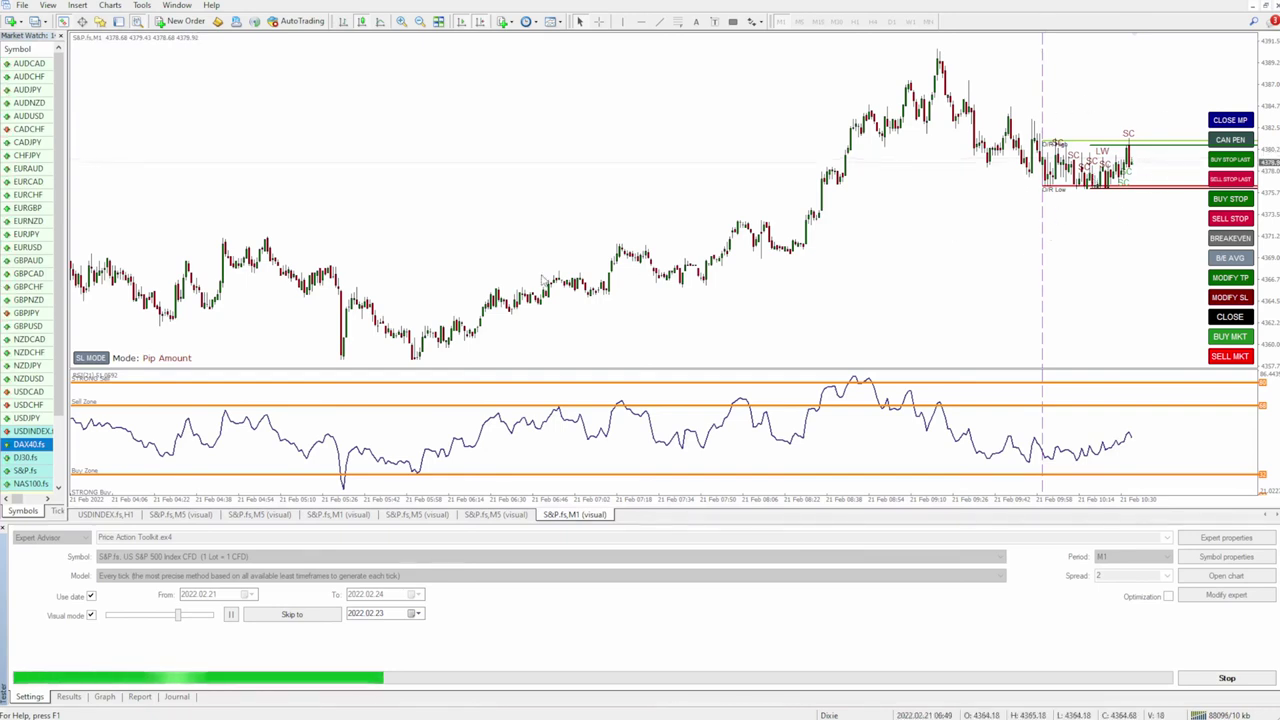
left_click_drag(179, 620, 185, 620)
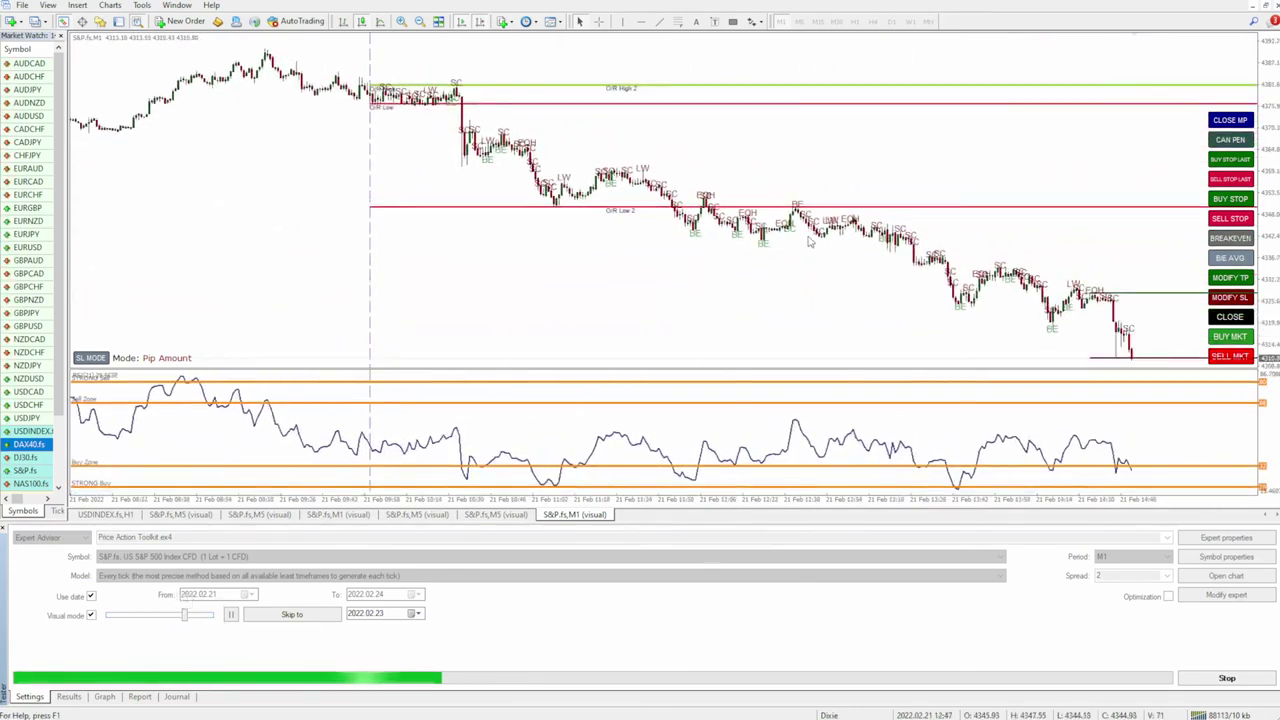
Enlarge the S&P M1 chart candles and examine the equal highs under the EQH label near 12:38 with the crosshair.
left_click(401, 21)
left_click(401, 21)
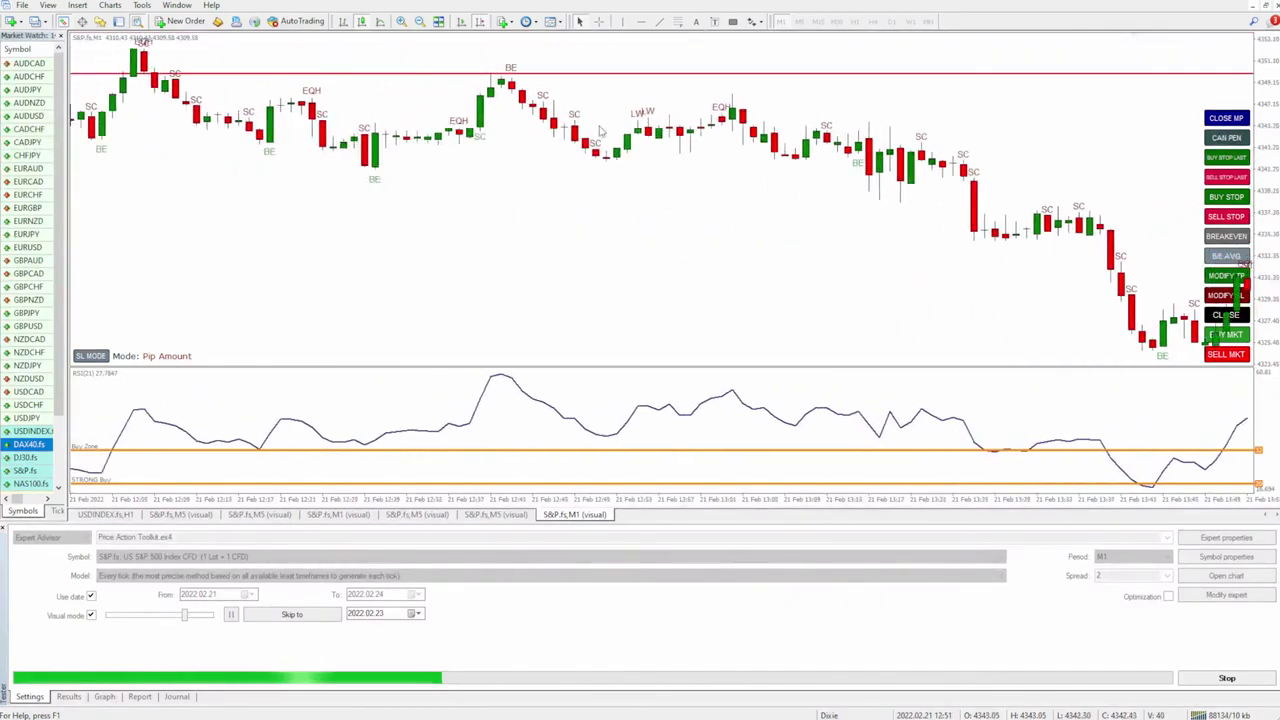
left_click(400, 21)
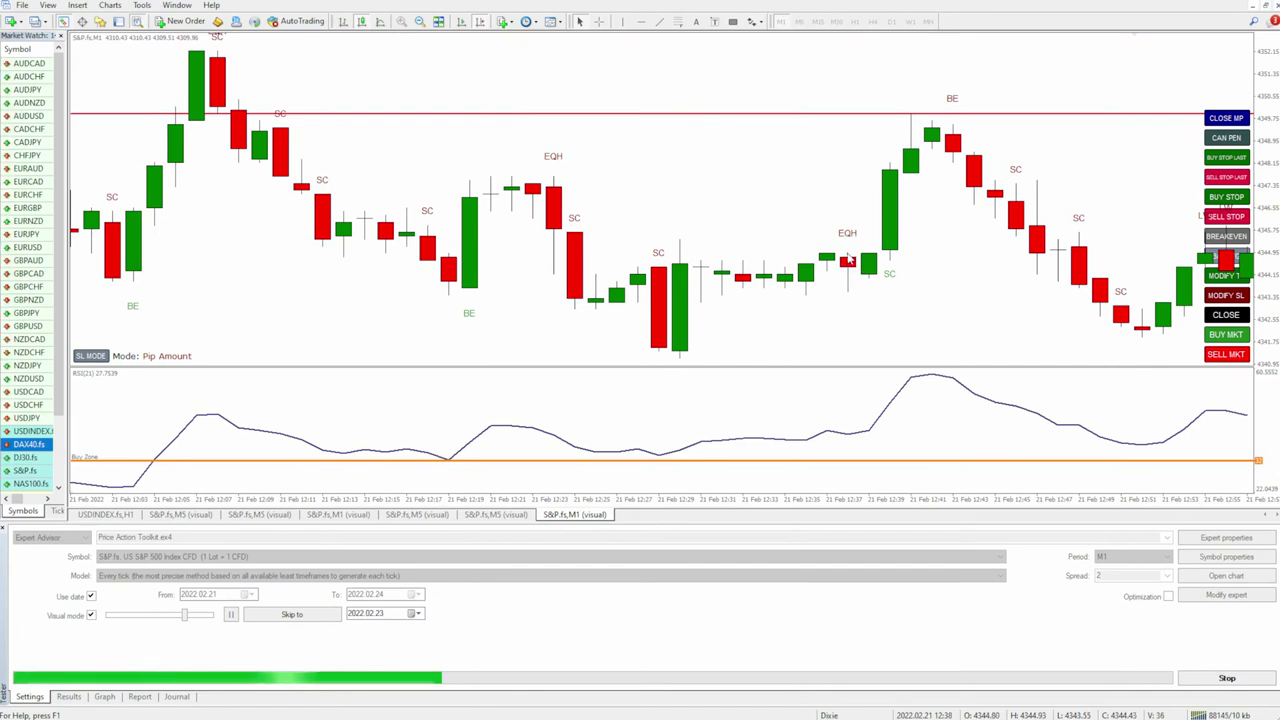
middle_click(848, 261)
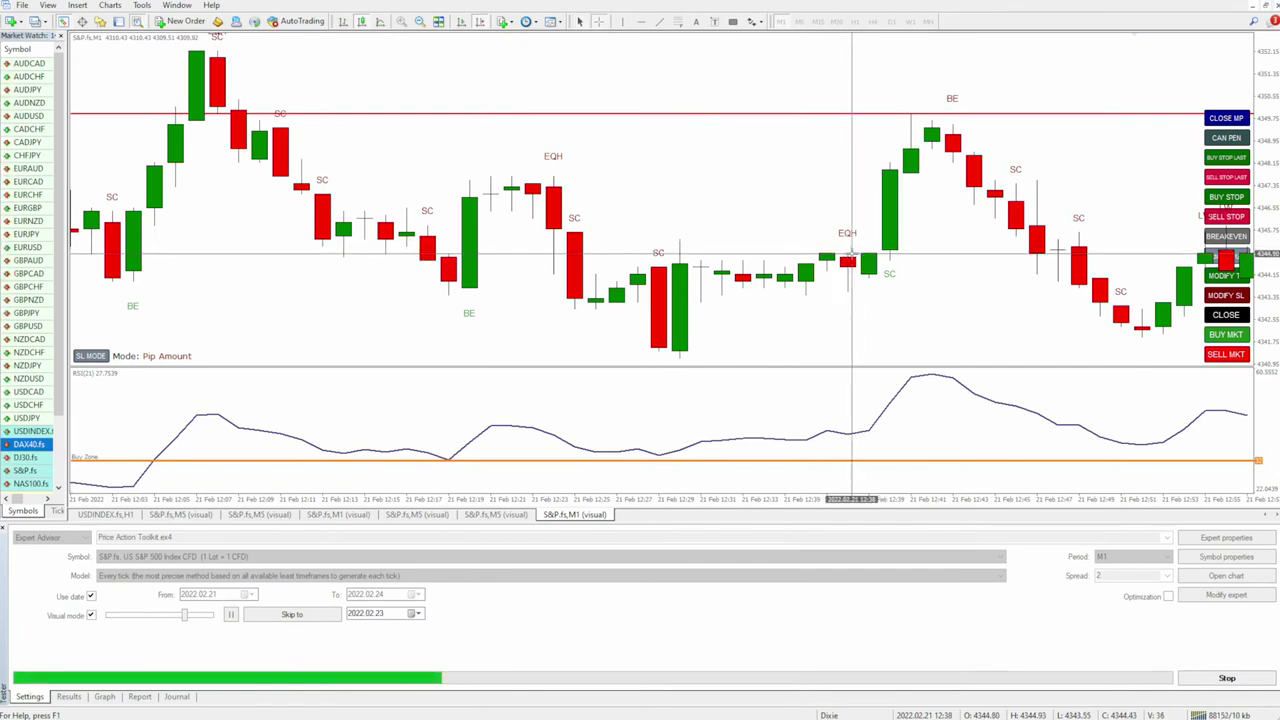
left_click(914, 340)
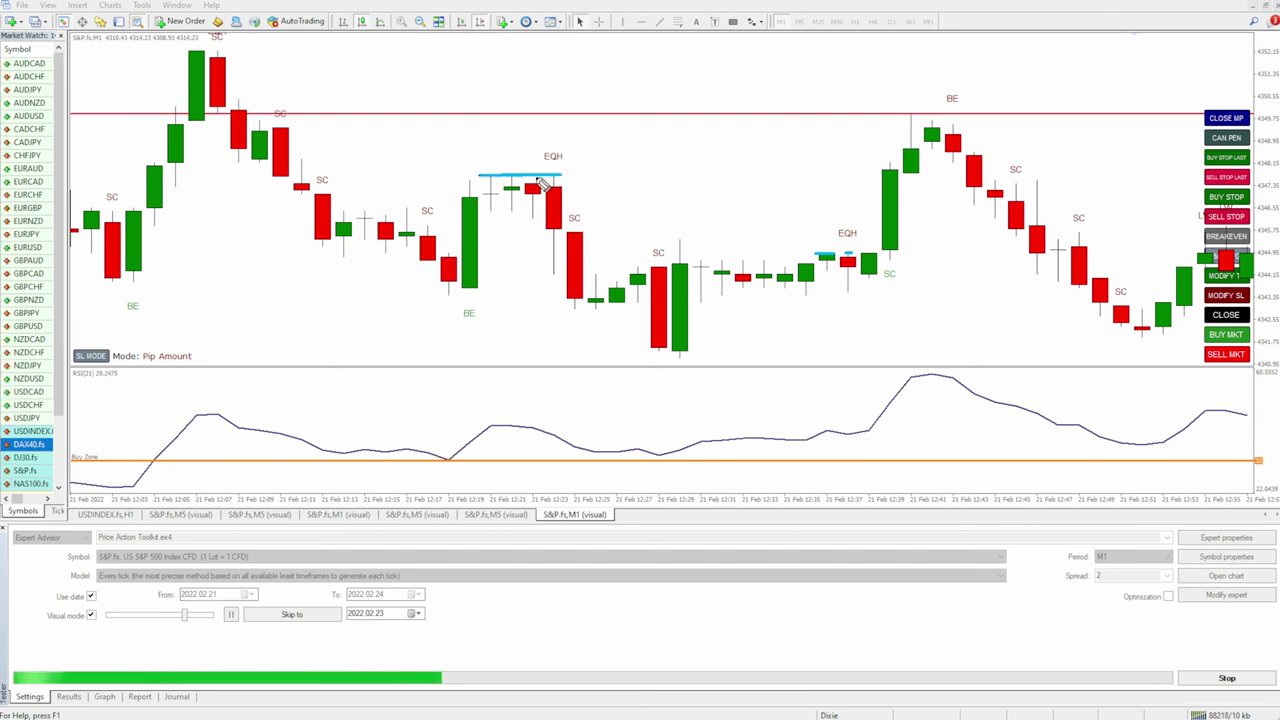
Extend a line leftward from the highs under the earlier EQH label, box the candles around it, and clear the drawings.
left_click_drag(540, 183, 440, 181)
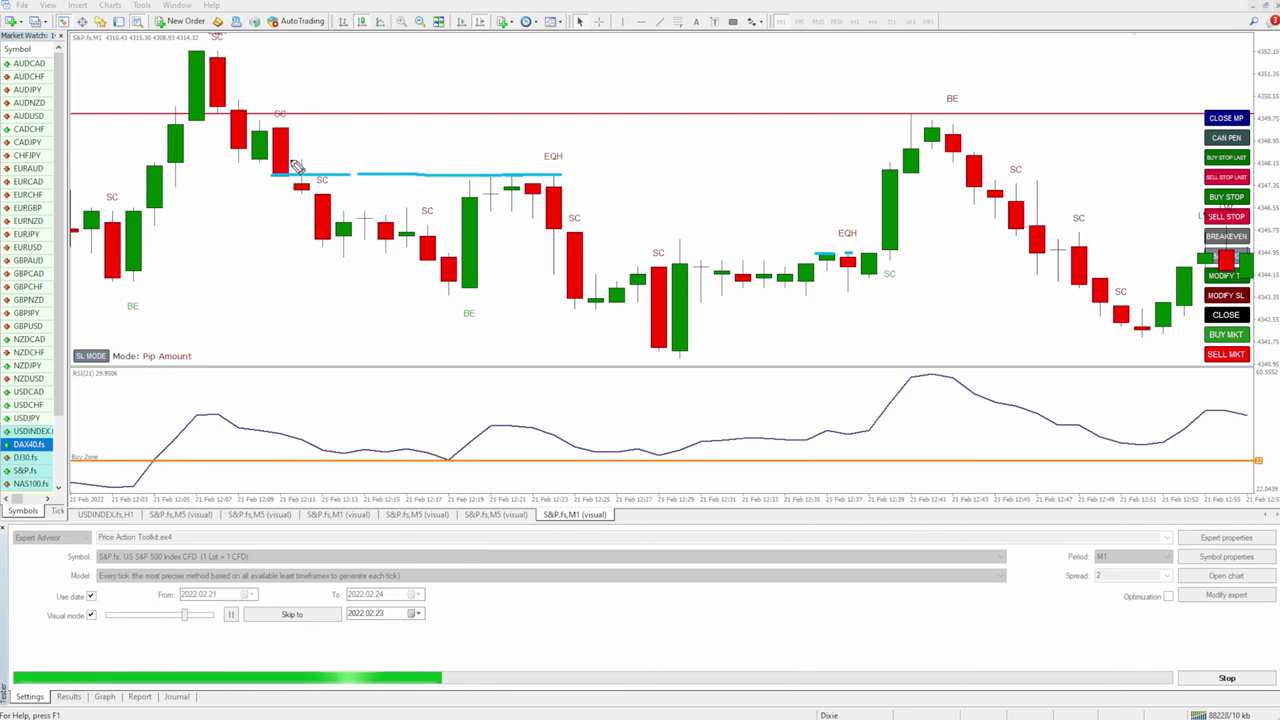
mouse_move(325, 280)
left_mouse_down()
mouse_move(572, 252)
mouse_move(300, 147)
left_mouse_up()
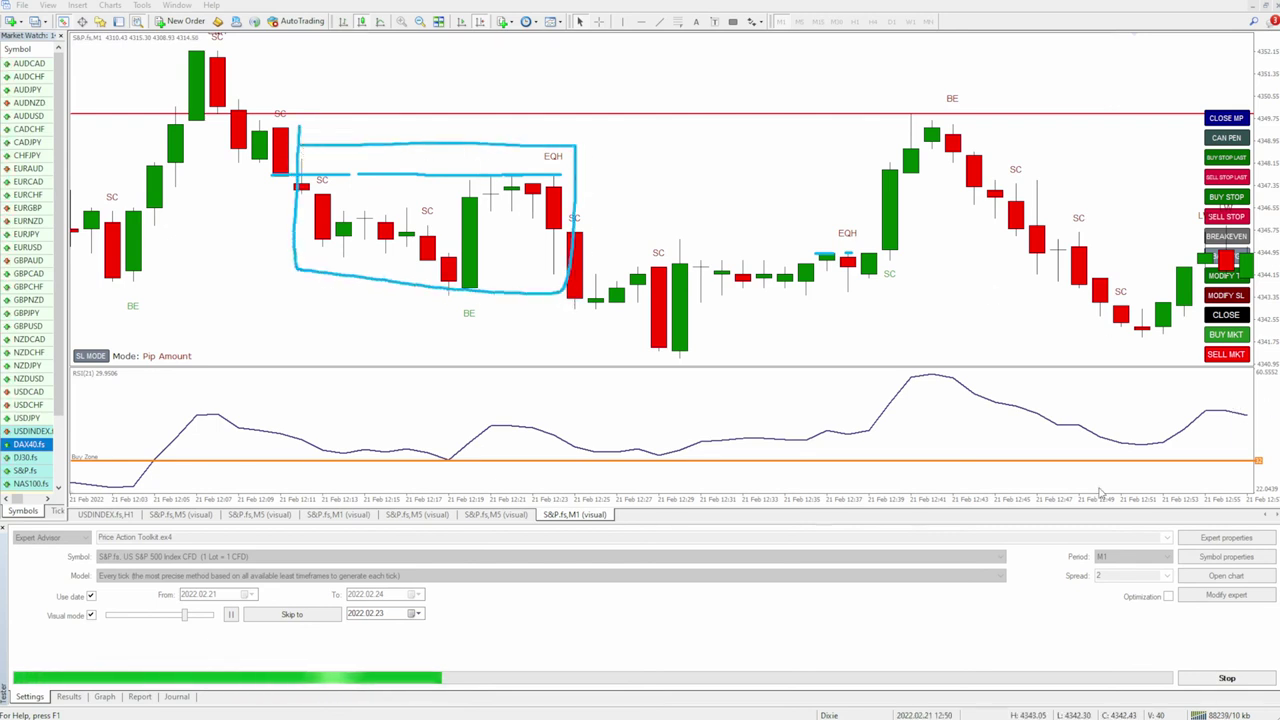
key("Escape")
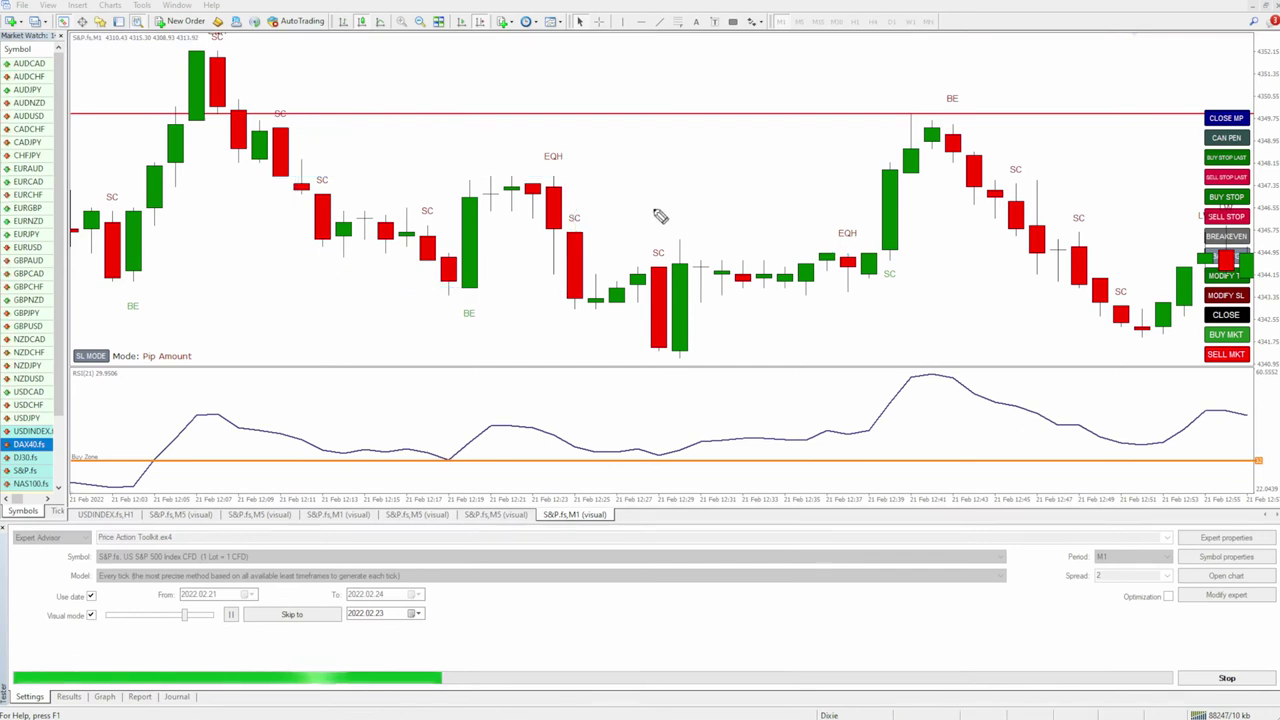
Mark the equal highs under the EQH labels near 12:24 and 12:38, sketch the surrounding price moves, and clear the drawings.
left_click_drag(549, 177, 519, 182)
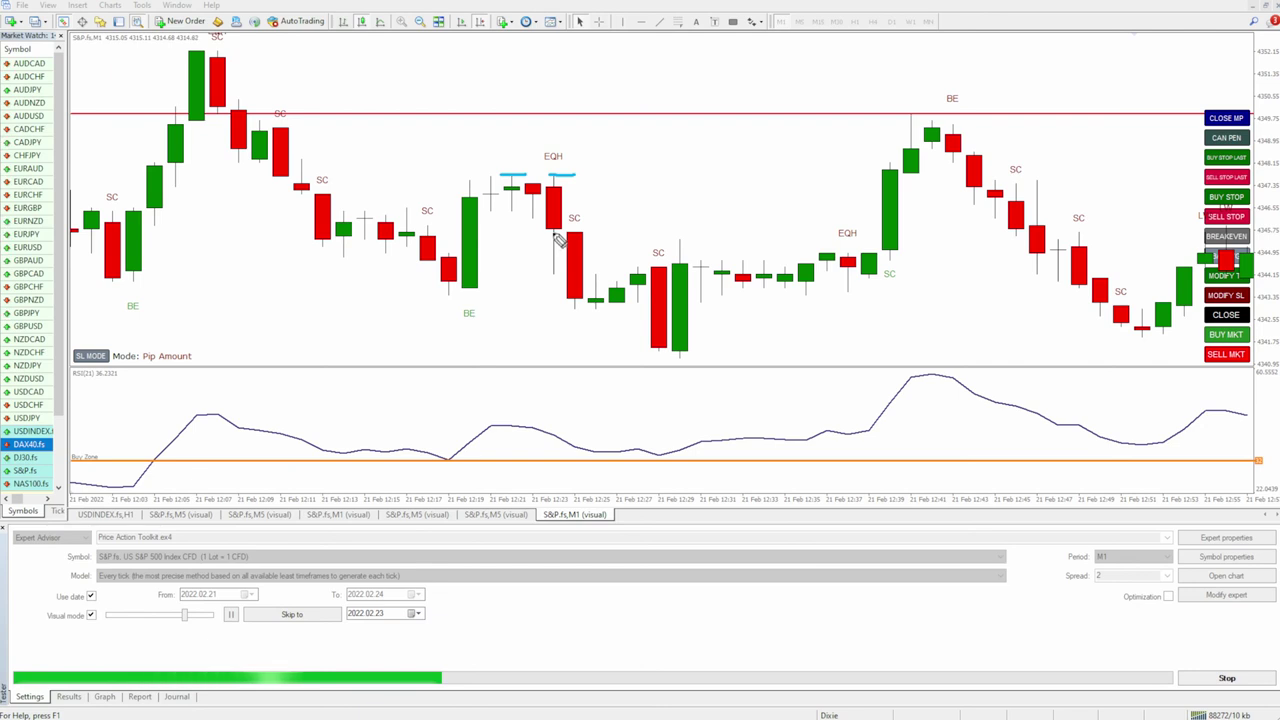
left_click_drag(572, 244, 573, 301)
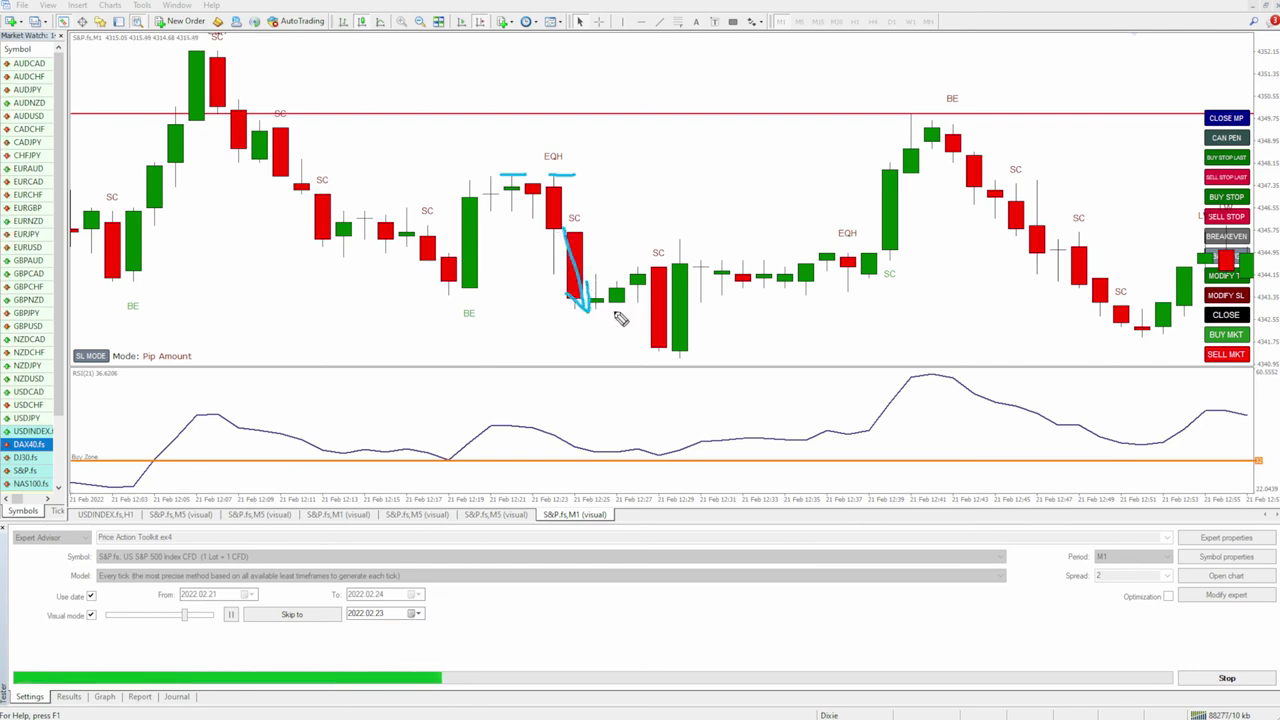
left_click_drag(548, 228, 615, 220)
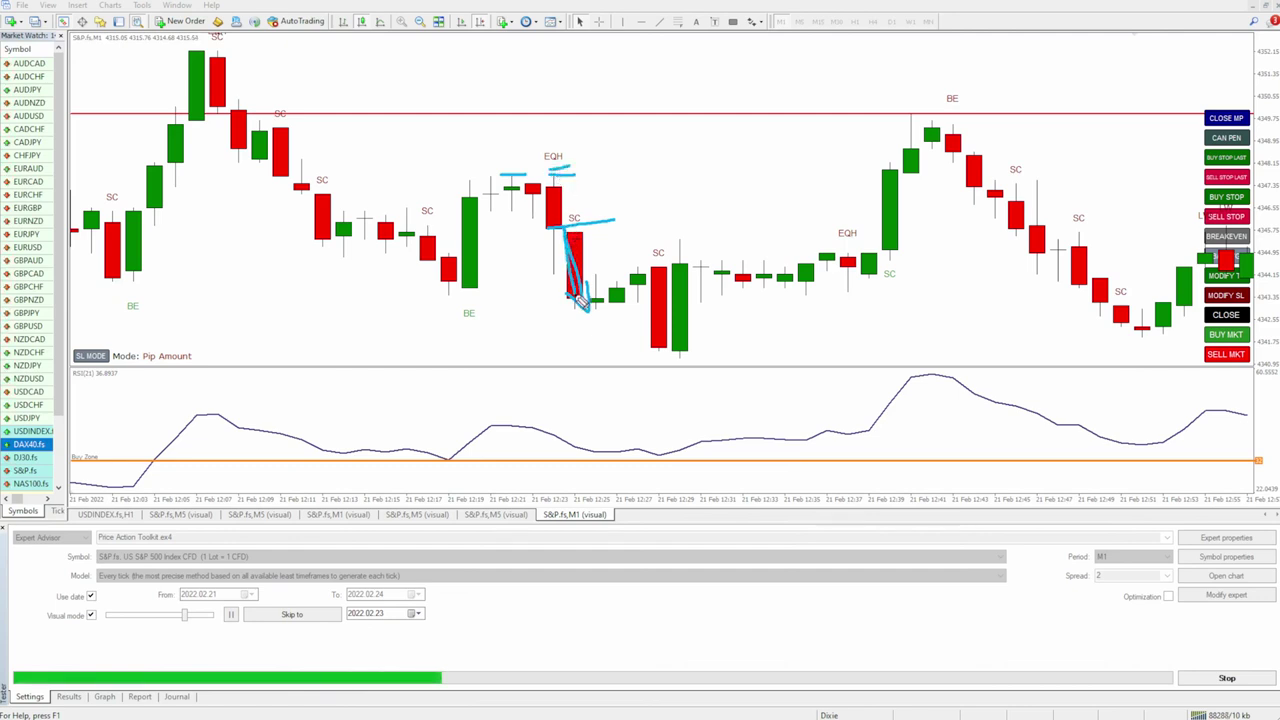
left_click_drag(592, 270, 600, 302)
mouse_move(658, 266)
left_mouse_down()
mouse_move(664, 352)
mouse_move(642, 336)
left_mouse_up()
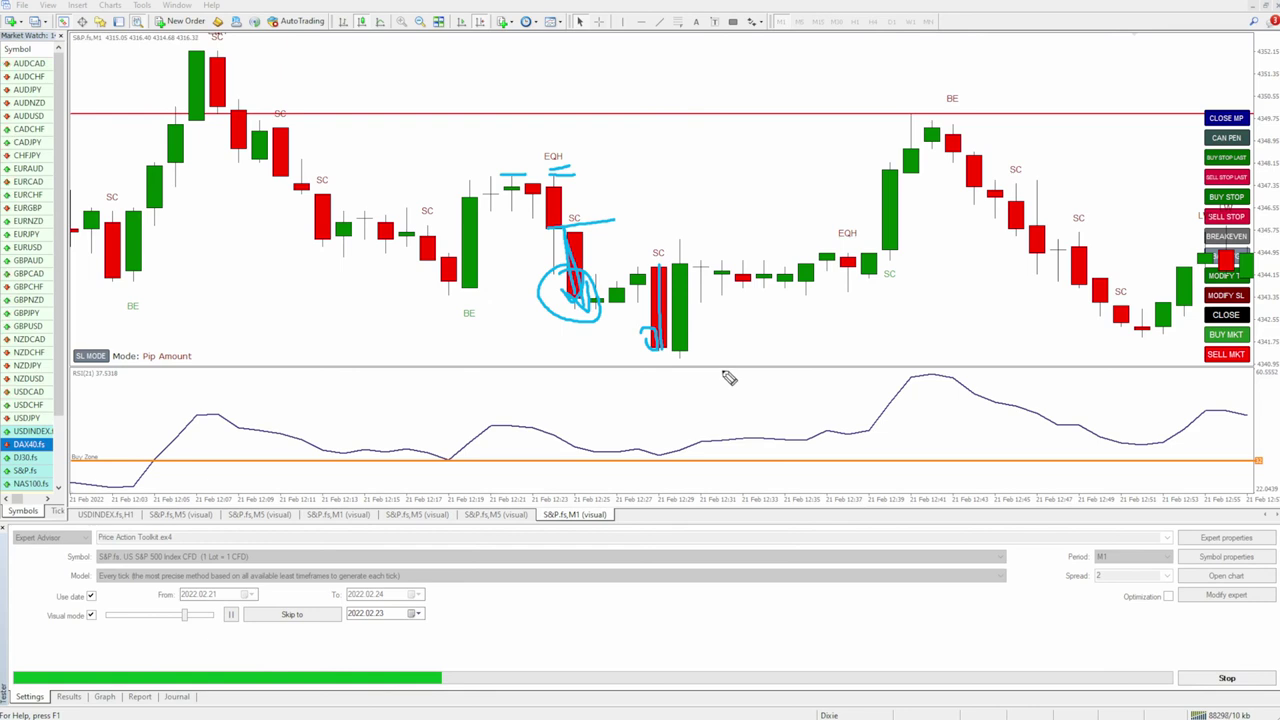
left_click_drag(814, 251, 858, 251)
mouse_move(615, 262)
left_mouse_down()
mouse_move(740, 282)
mouse_move(838, 284)
mouse_move(858, 268)
left_mouse_up()
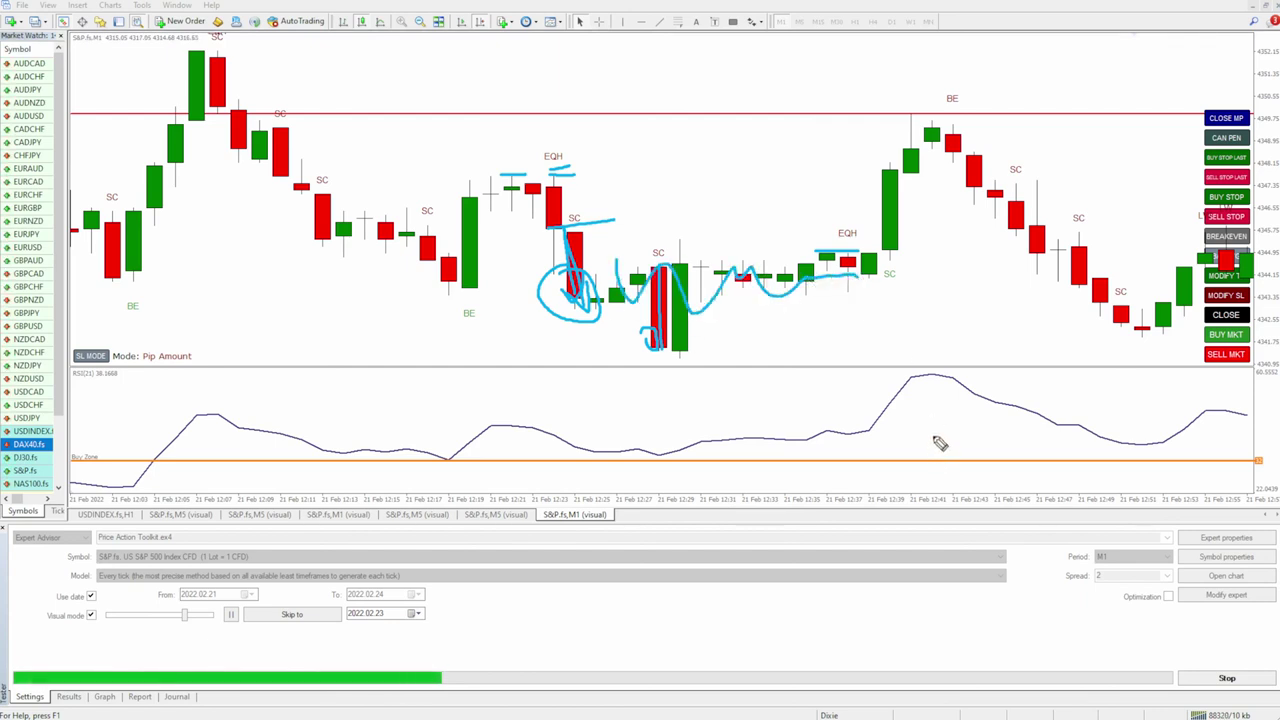
key("Escape")
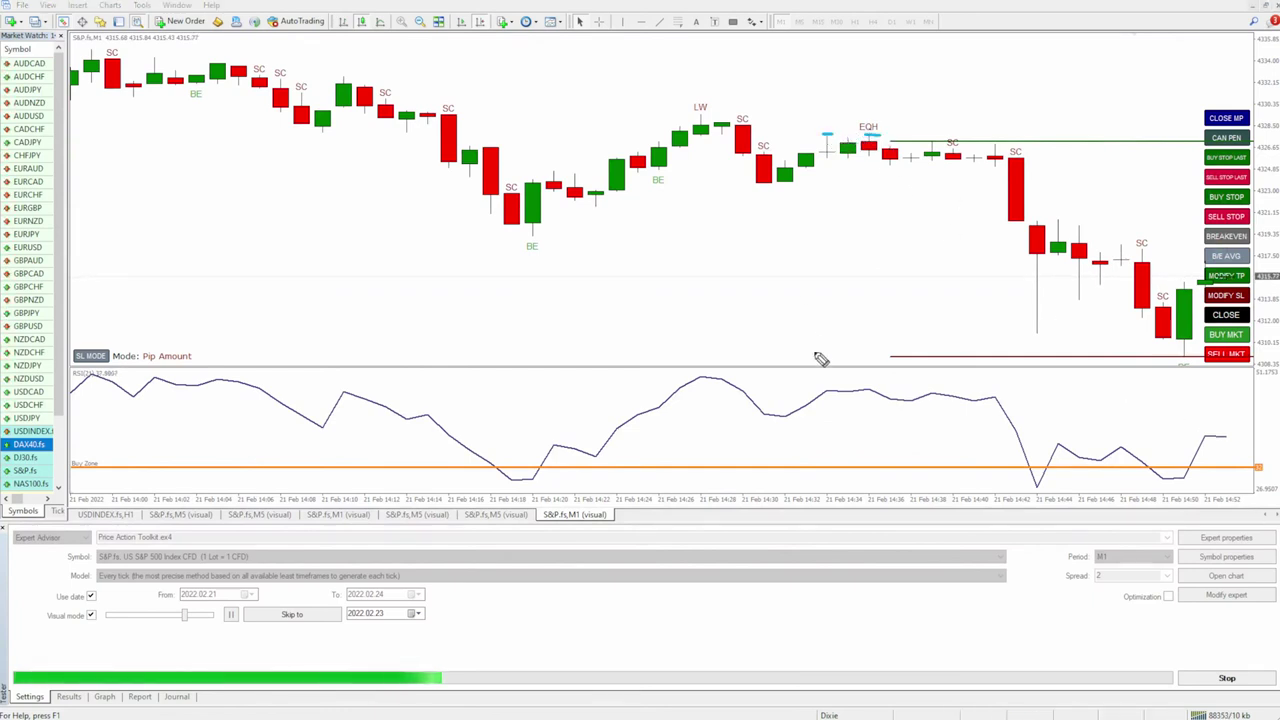
Trace the equal highs and following drop at the EQH label near 14:36, sketch further price moves around it, and clear the drawings.
mouse_move(1030, 248)
left_mouse_down()
mouse_move(1077, 234)
mouse_move(998, 255)
left_mouse_up()
mouse_move(780, 180)
left_mouse_down()
mouse_move(858, 178)
mouse_move(878, 134)
left_mouse_up()
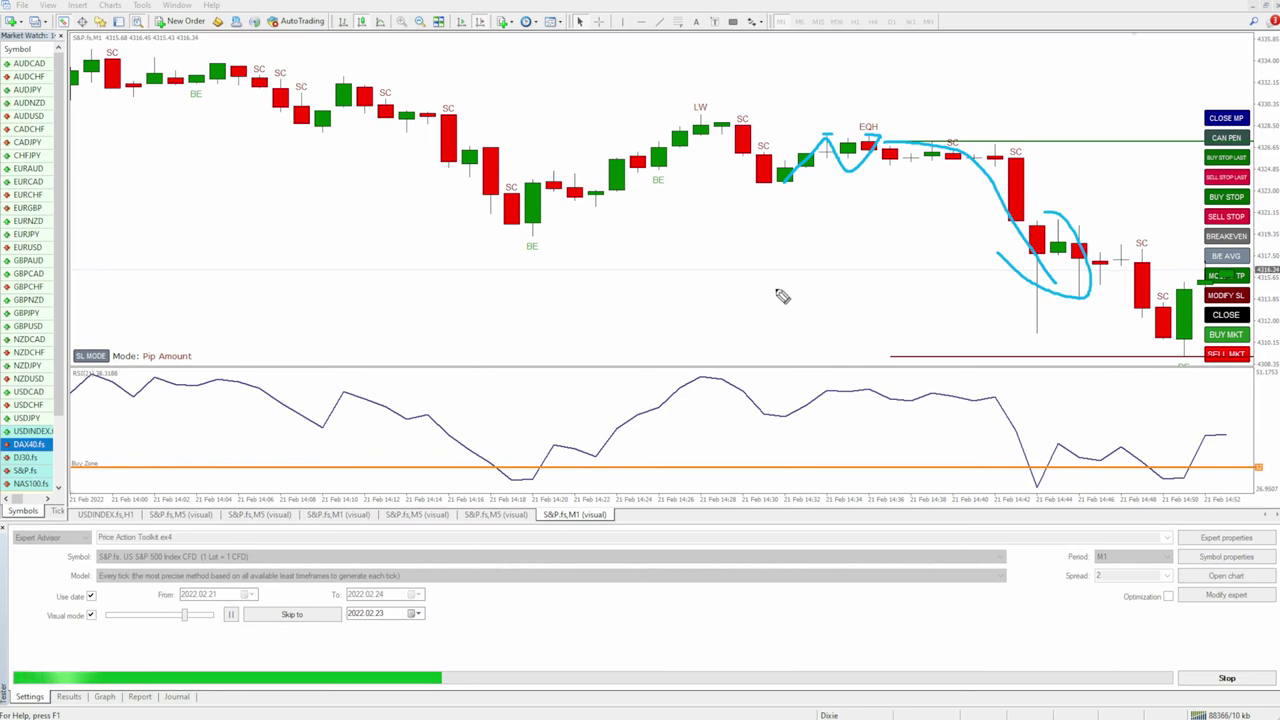
left_click_drag(903, 248, 1008, 90)
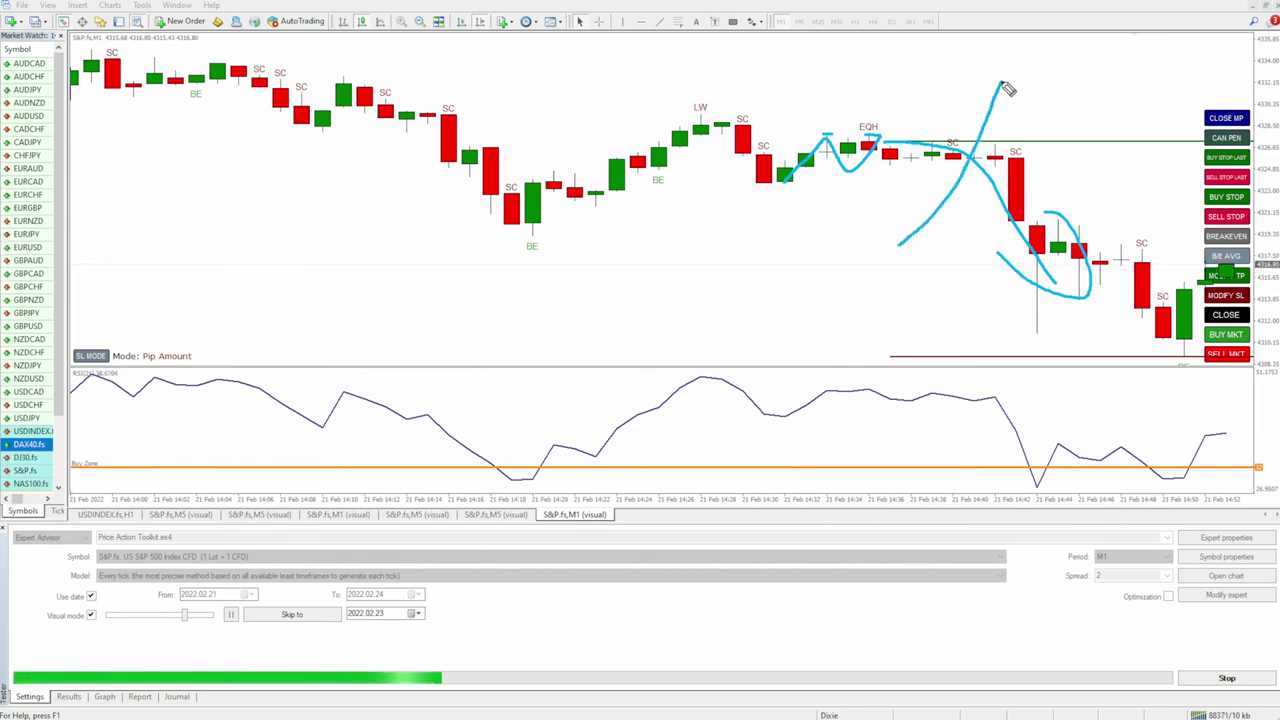
mouse_move(1065, 170)
left_mouse_down()
mouse_move(1117, 84)
mouse_move(1160, 240)
left_mouse_up()
left_click_drag(937, 143, 1053, 107)
left_click_drag(848, 128, 657, 95)
left_click_drag(578, 128, 670, 163)
key("Escape")
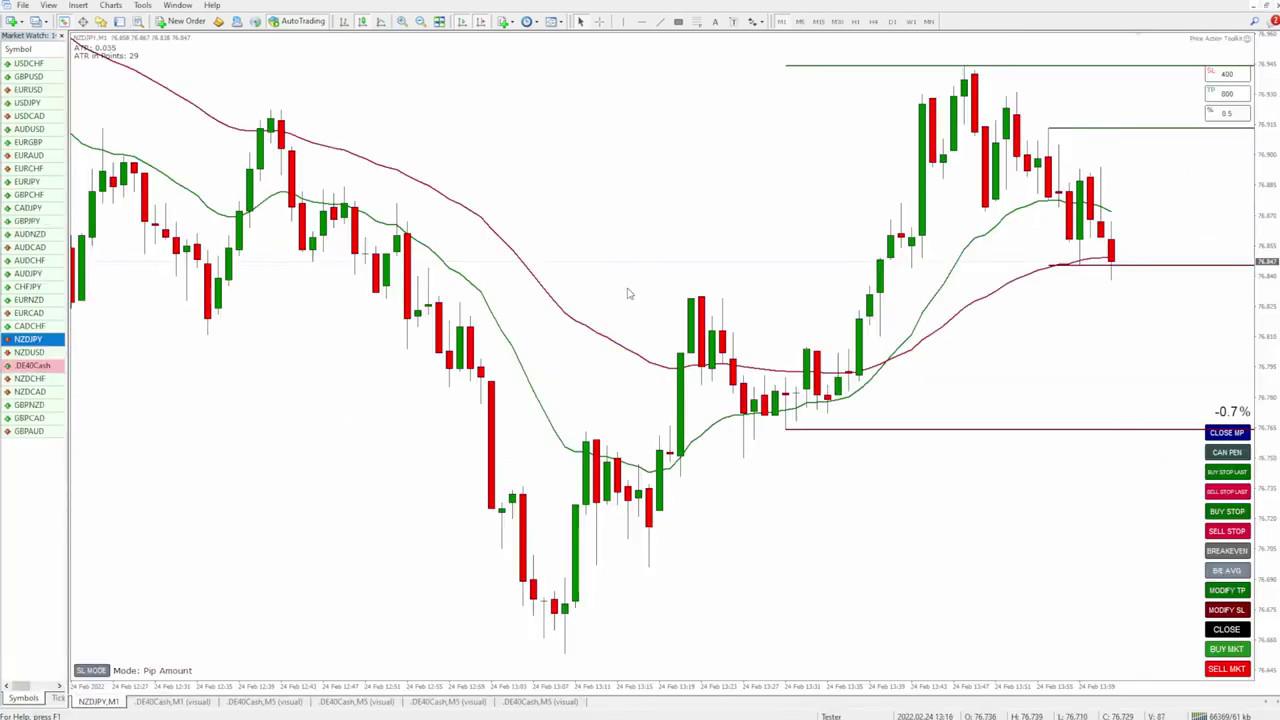
Open the Price Action Toolkit inputs on the NZDJPY chart and highlight Use Bullish/Bearish Engulfing Signals and BE Minimum Body Size.
left_click(1250, 44)
scroll(240, 440, "down", 10)
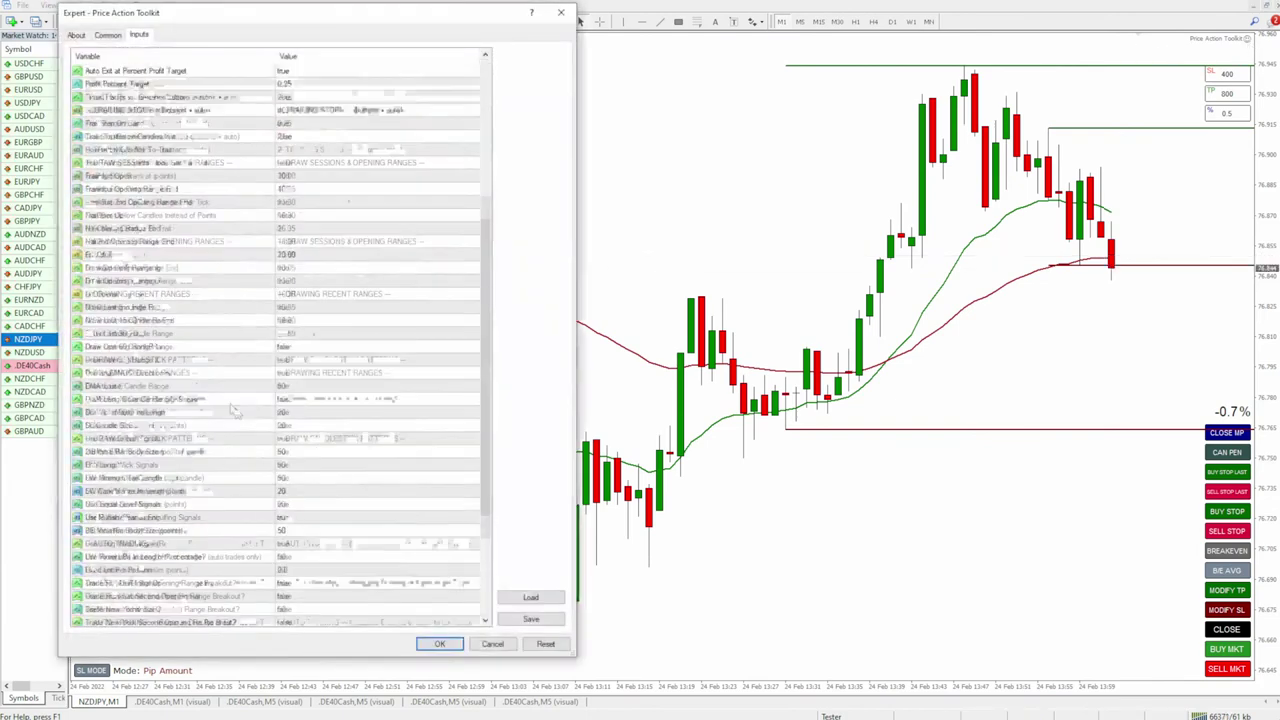
left_click(118, 386)
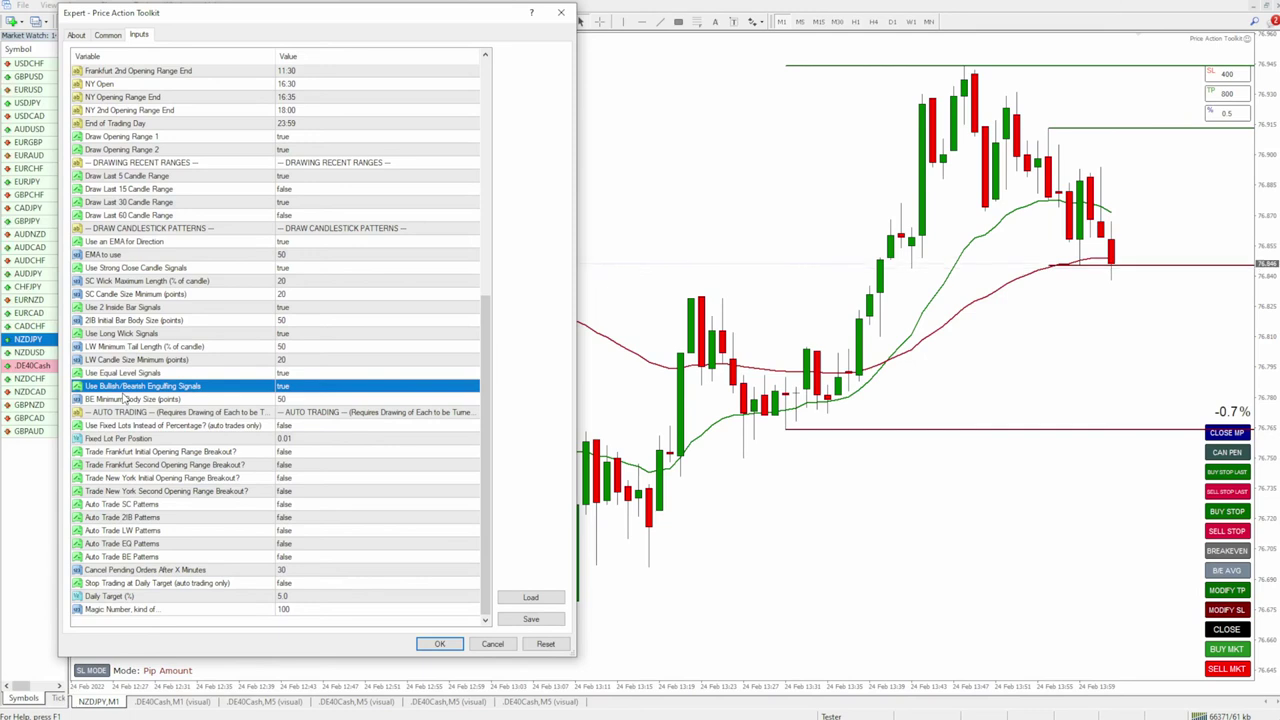
left_click(91, 402)
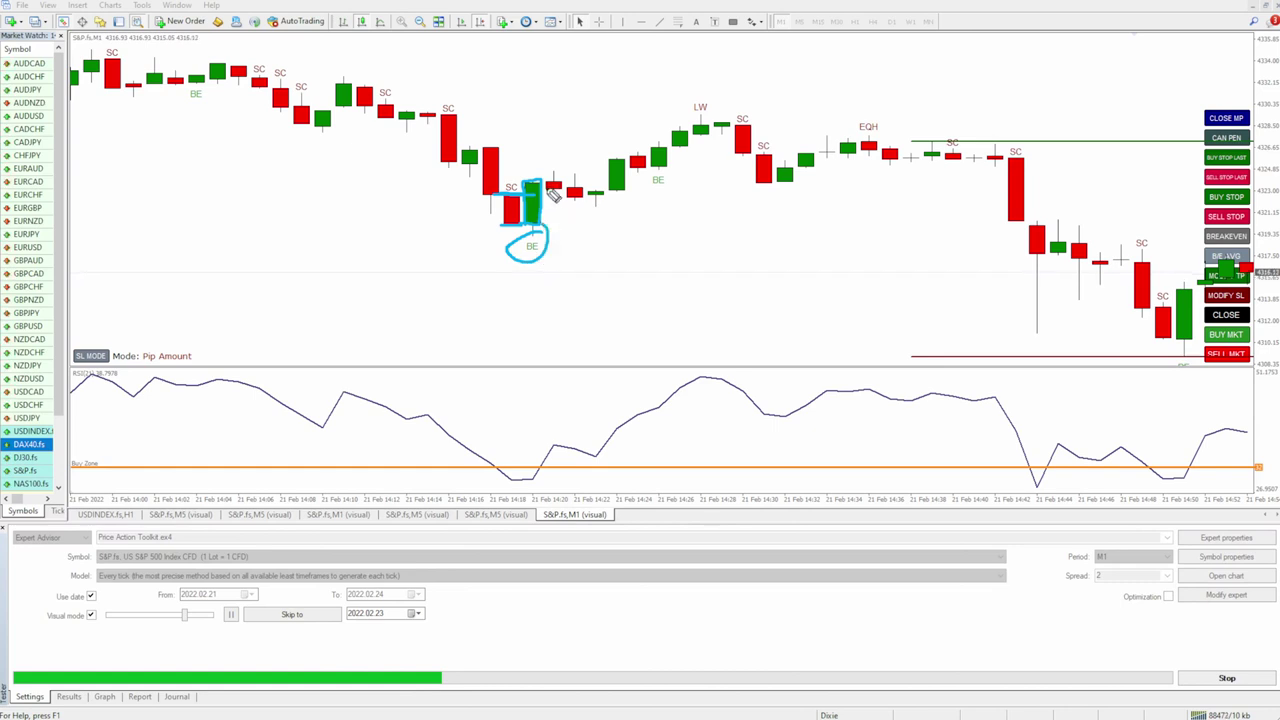
On the S&P M1 chart, draw an arrow from the lowest BE candle up to the LW label, circle the other BE signals, and clear the drawings.
left_click_drag(636, 150, 683, 115)
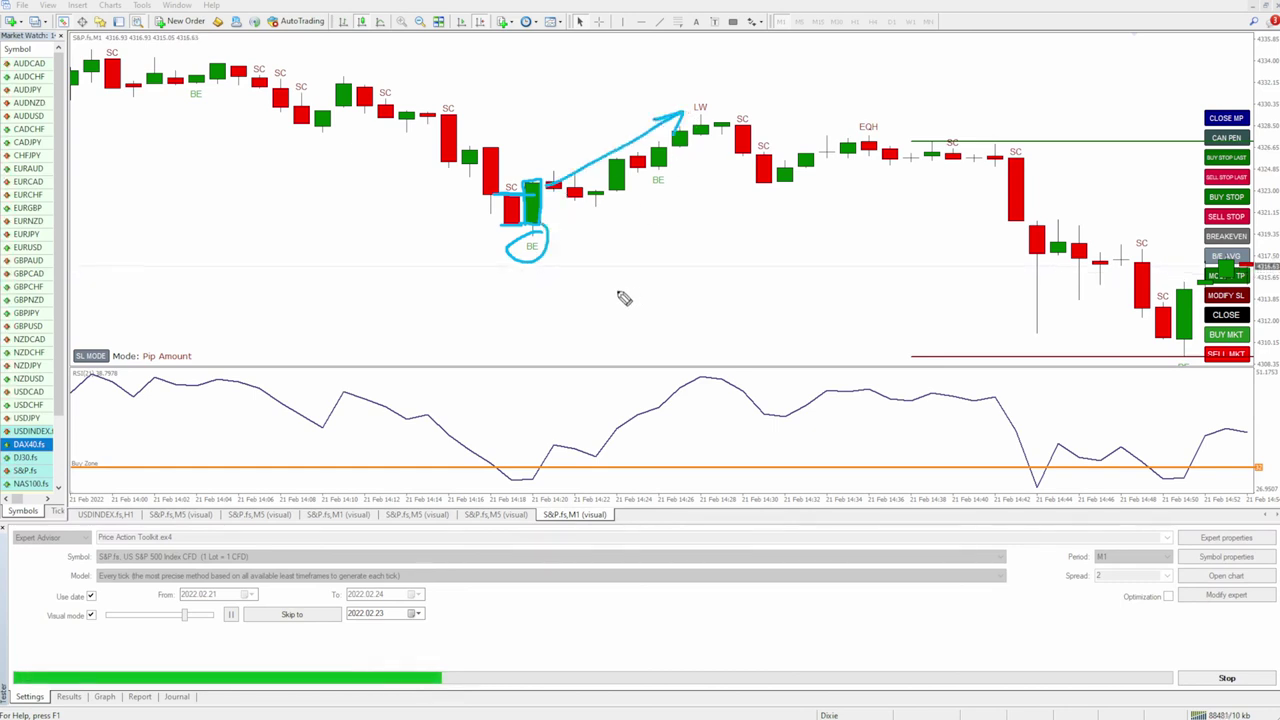
left_click_drag(680, 140, 684, 150)
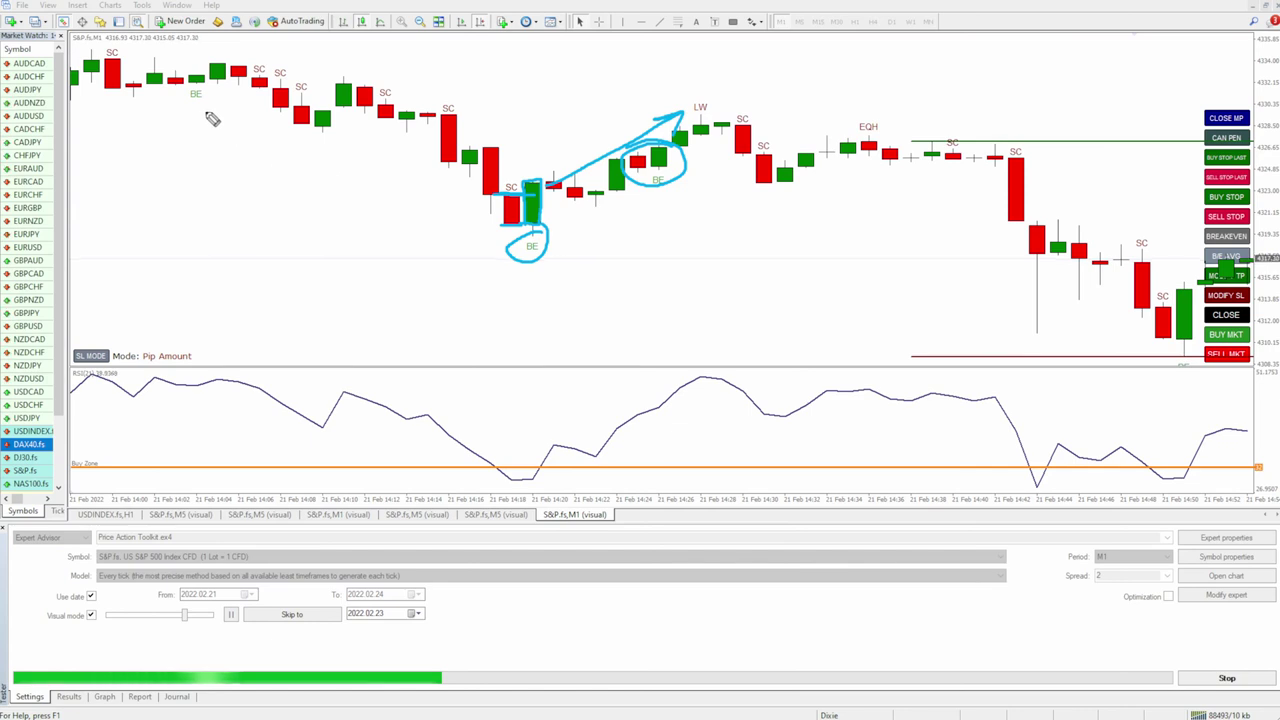
left_click_drag(190, 70, 205, 66)
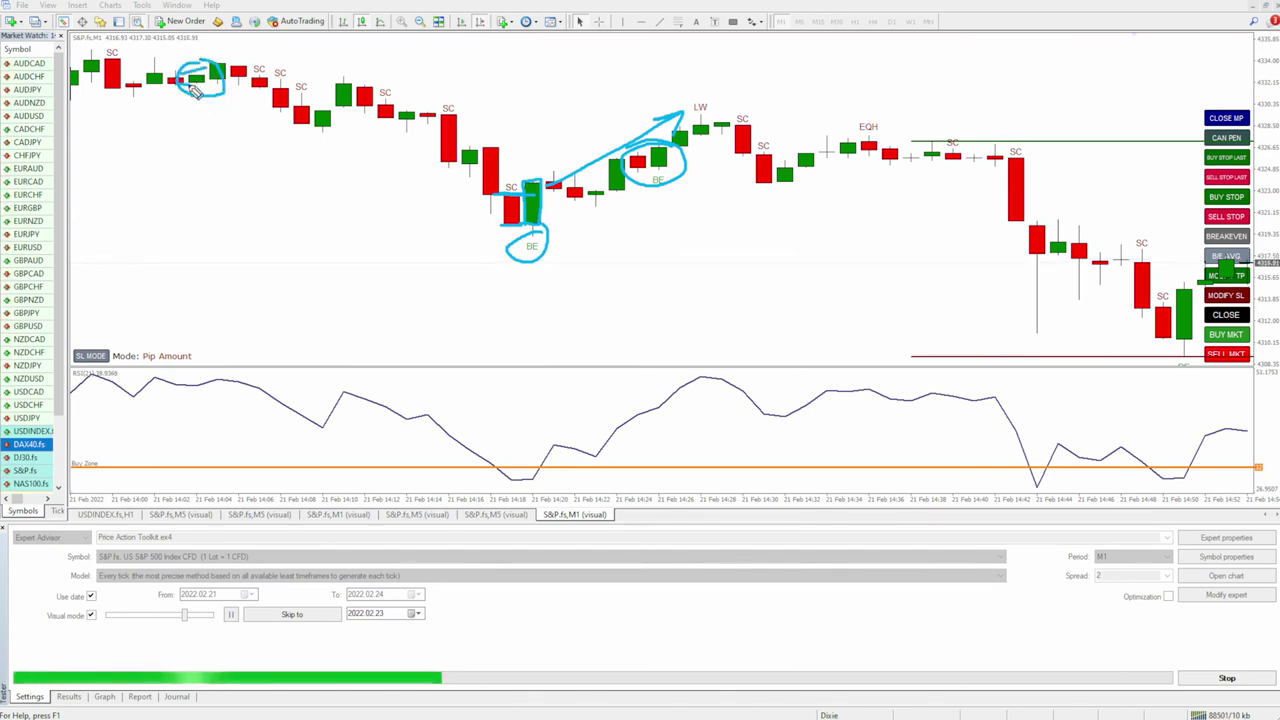
key("Escape")
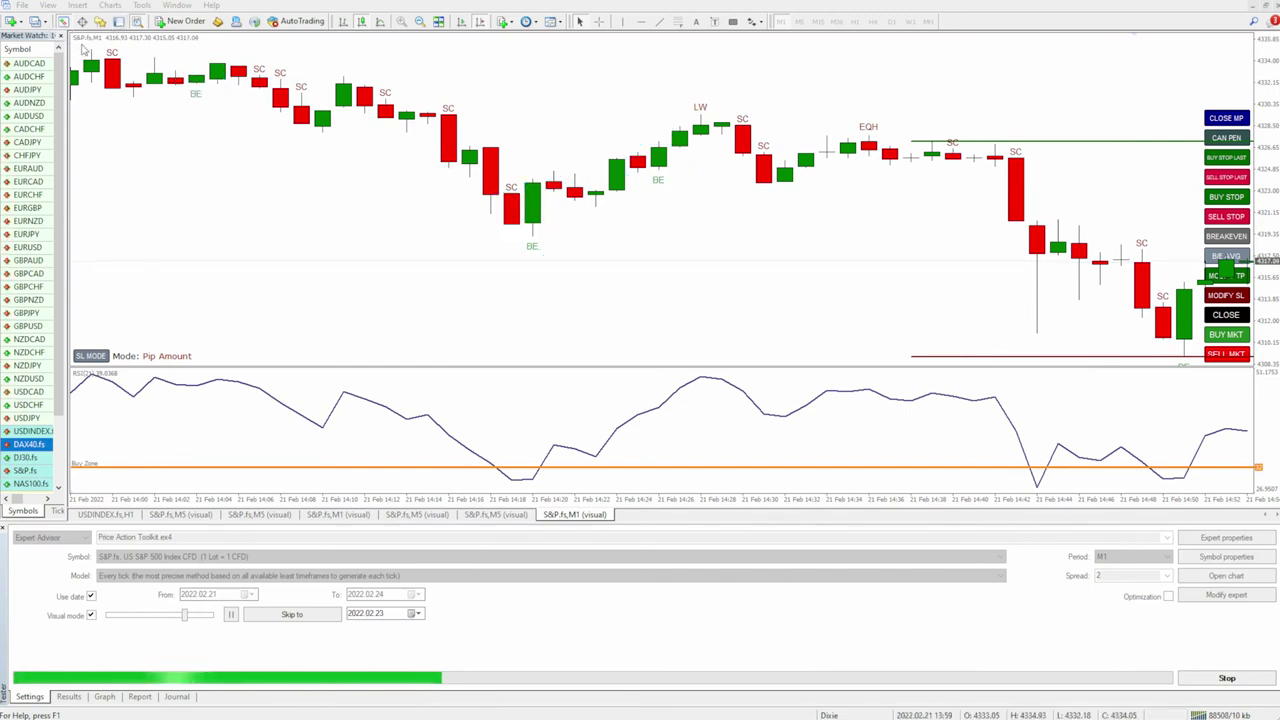
middle_click(195, 88)
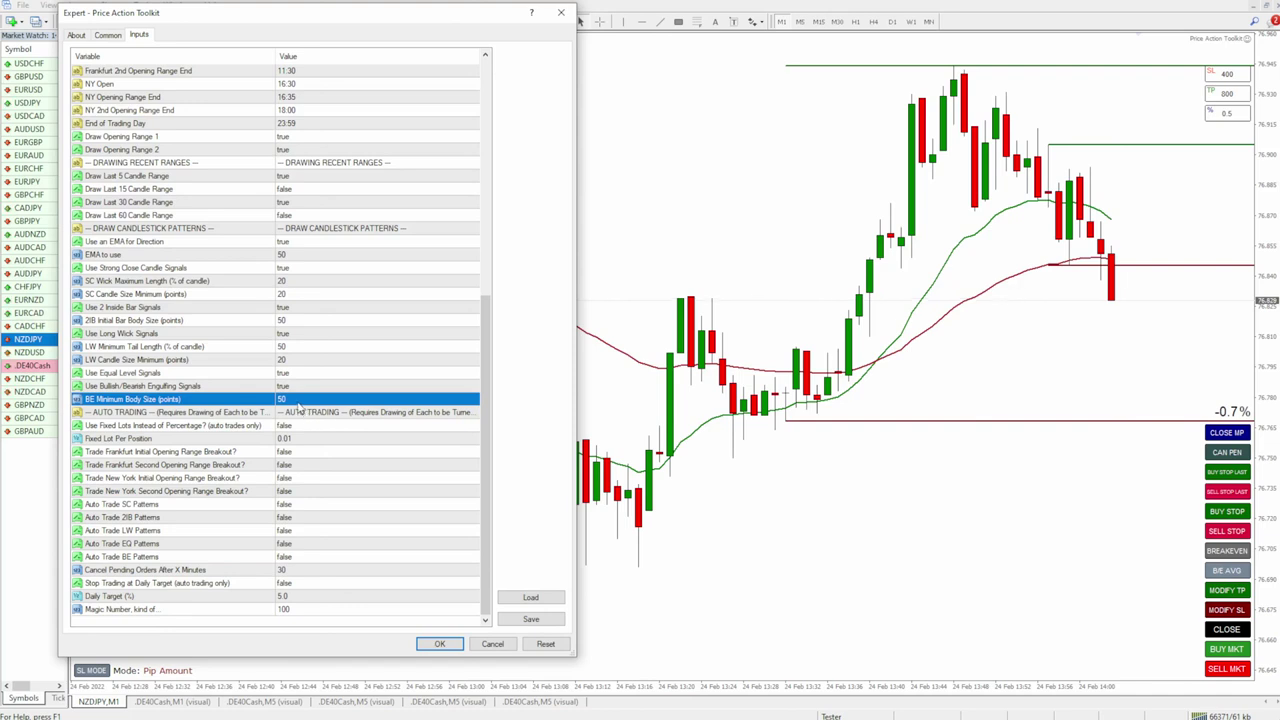
Try a BE Minimum Body Size of 300 points on NZDJPY, close the inputs, and measure a candle body near 13:23 with the crosshair.
left_click(297, 400)
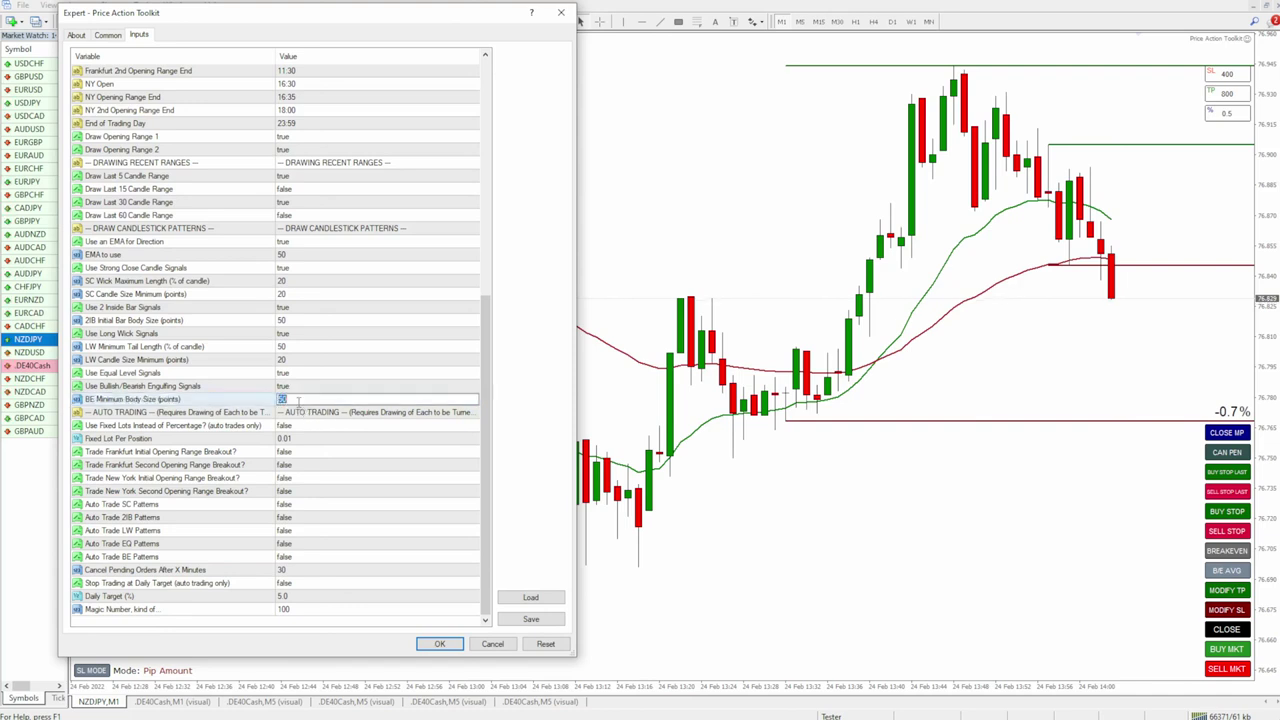
left_click(154, 401)
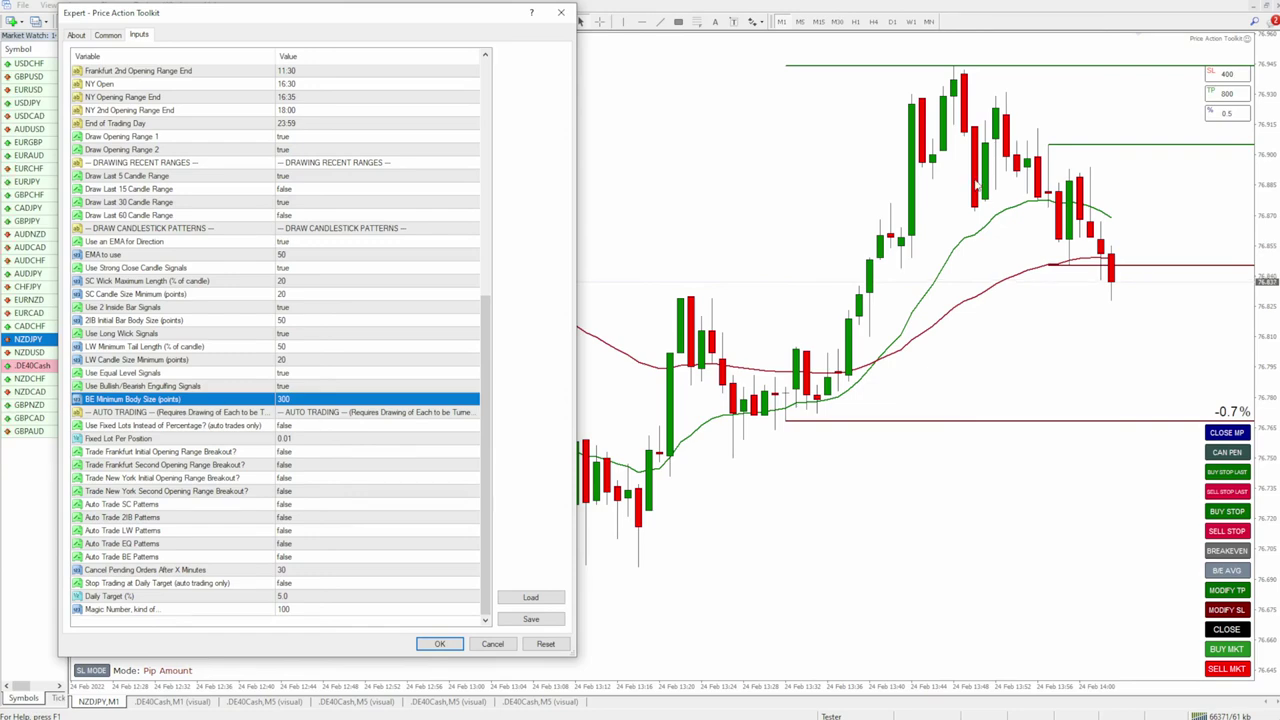
left_click(440, 643)
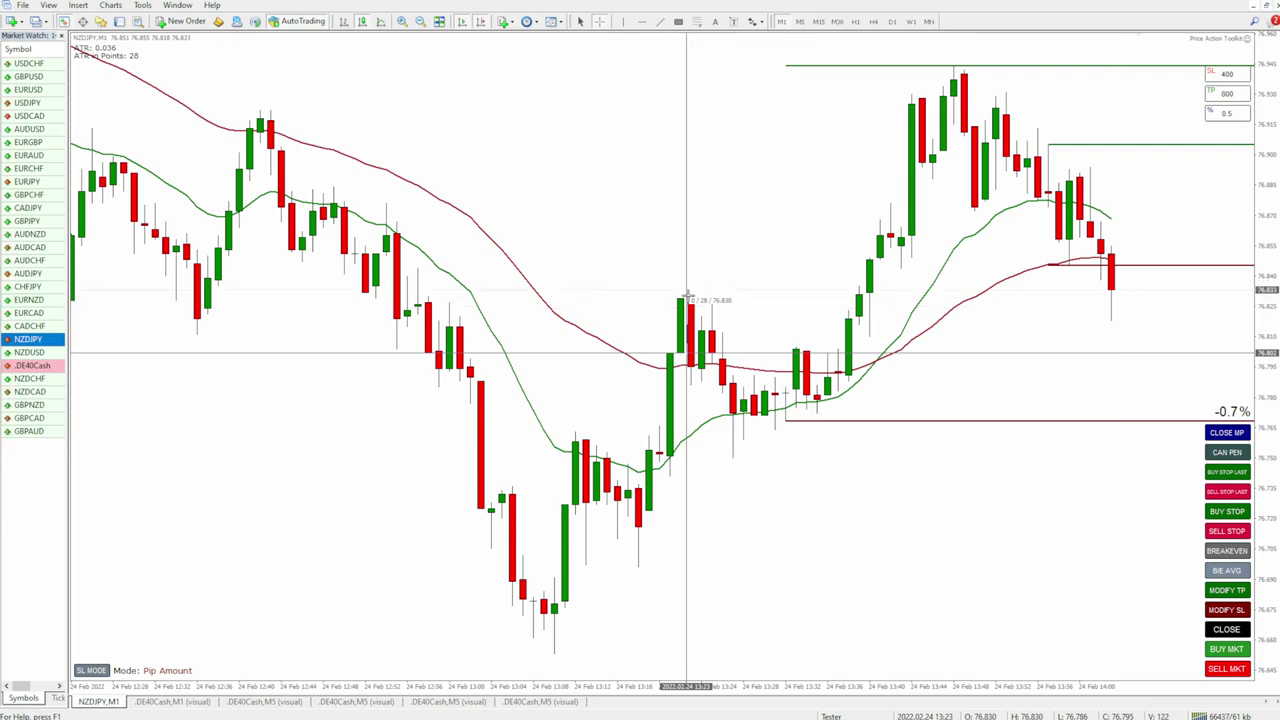
left_click(688, 298)
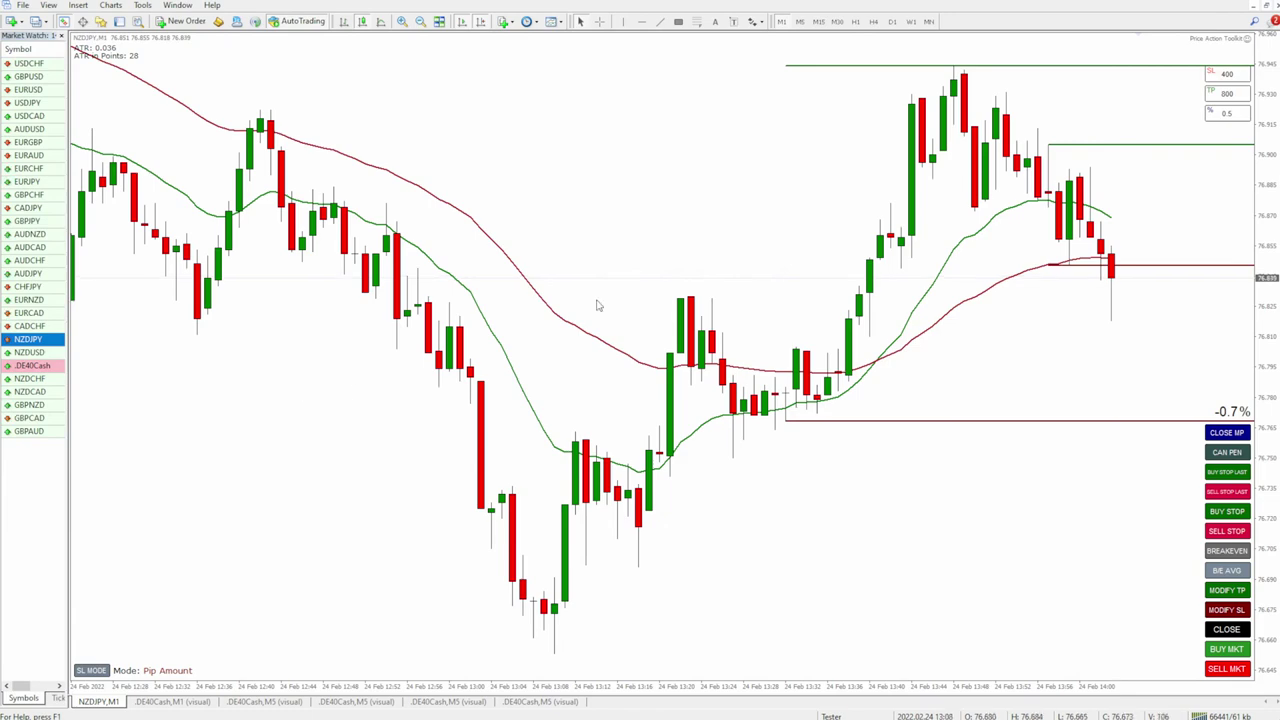
Reopen the NZDJPY expert inputs and review the Auto Trading section along with the targets, exit and trailing stop settings.
double_click(1250, 38)
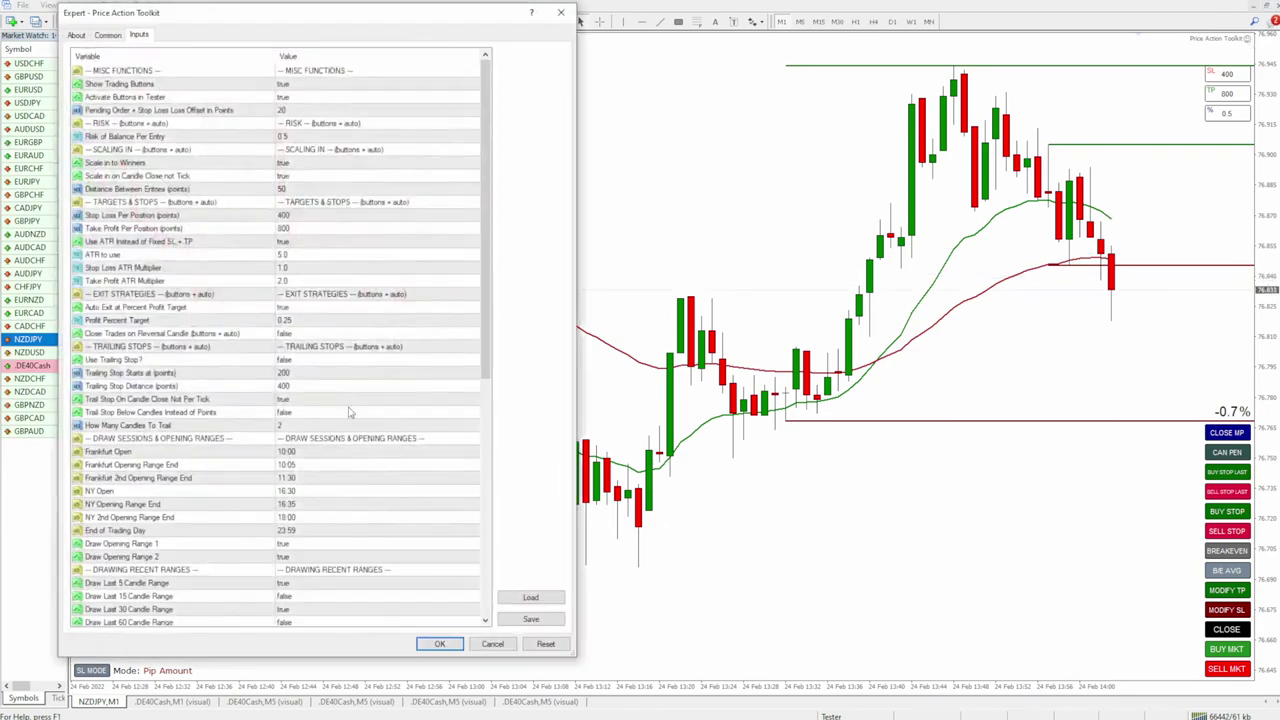
scroll(385, 446, "down", 10)
scroll(385, 446, "down", 1)
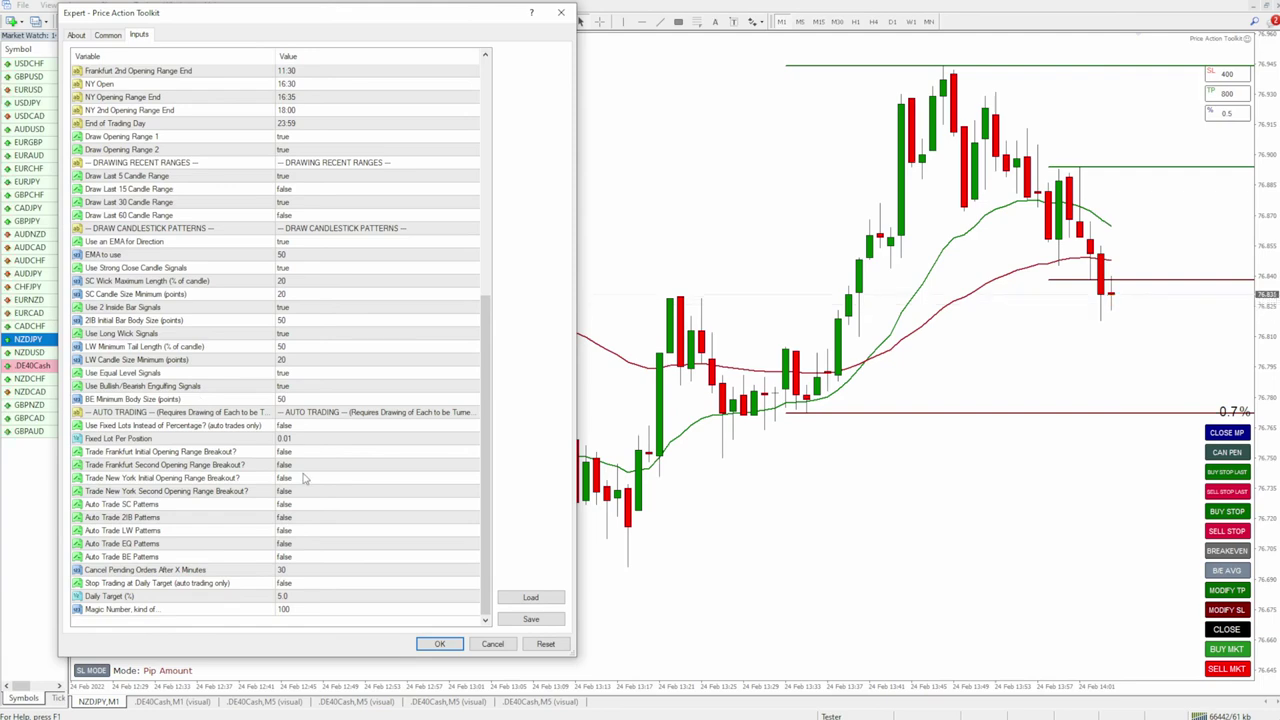
scroll(293, 464, "up", 7)
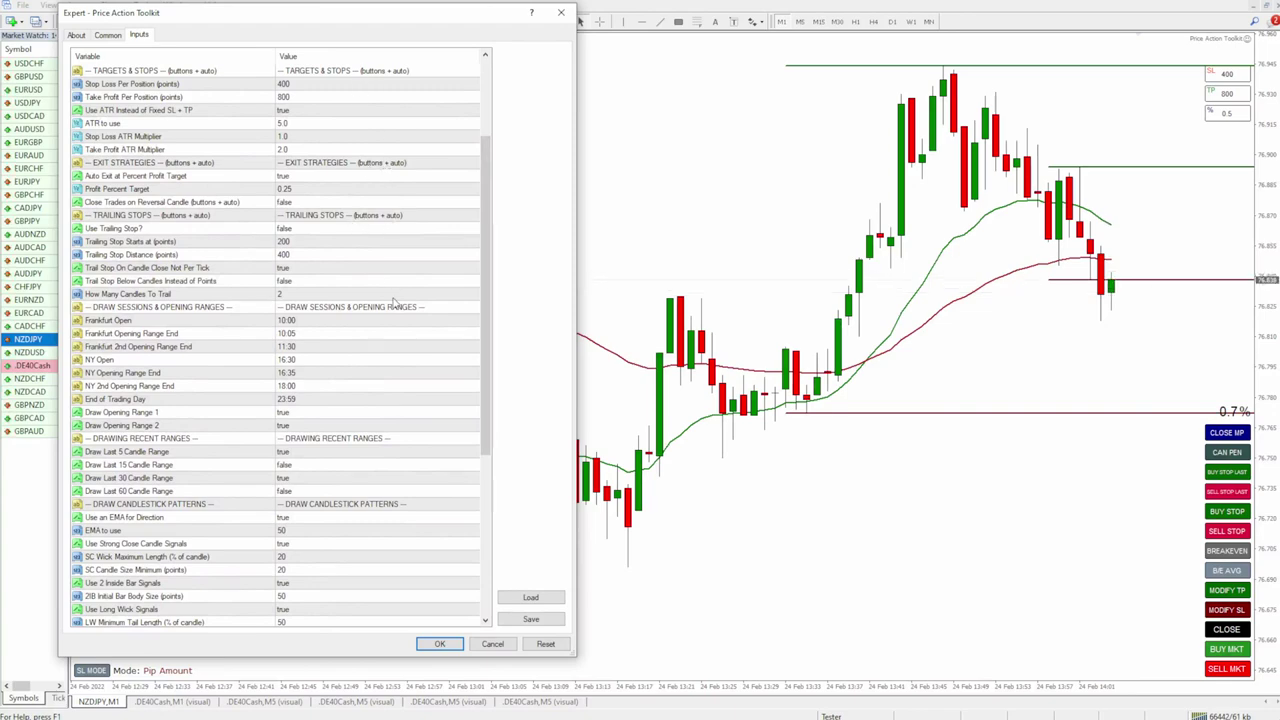
scroll(284, 420, "down", 7)
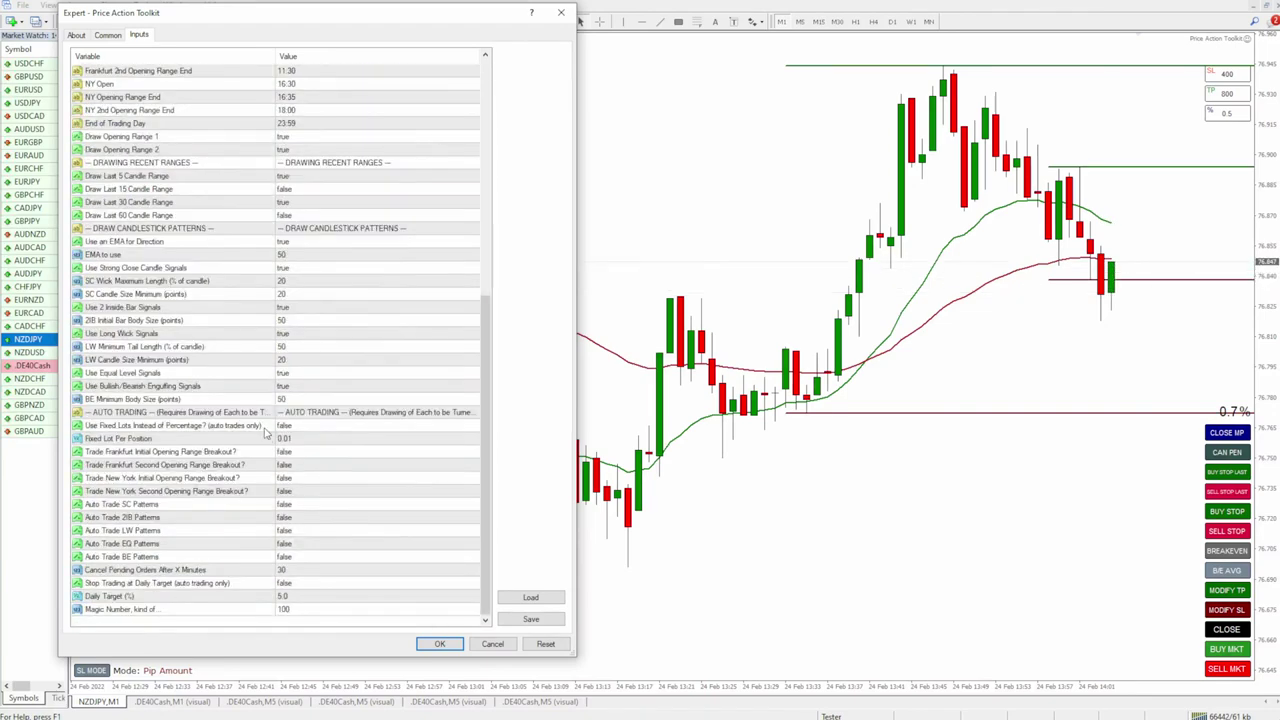
Highlight Use Fixed Lots Instead of Percentage, open the Fixed Lot Per Position value, and close the inputs without applying changes.
left_click(120, 427)
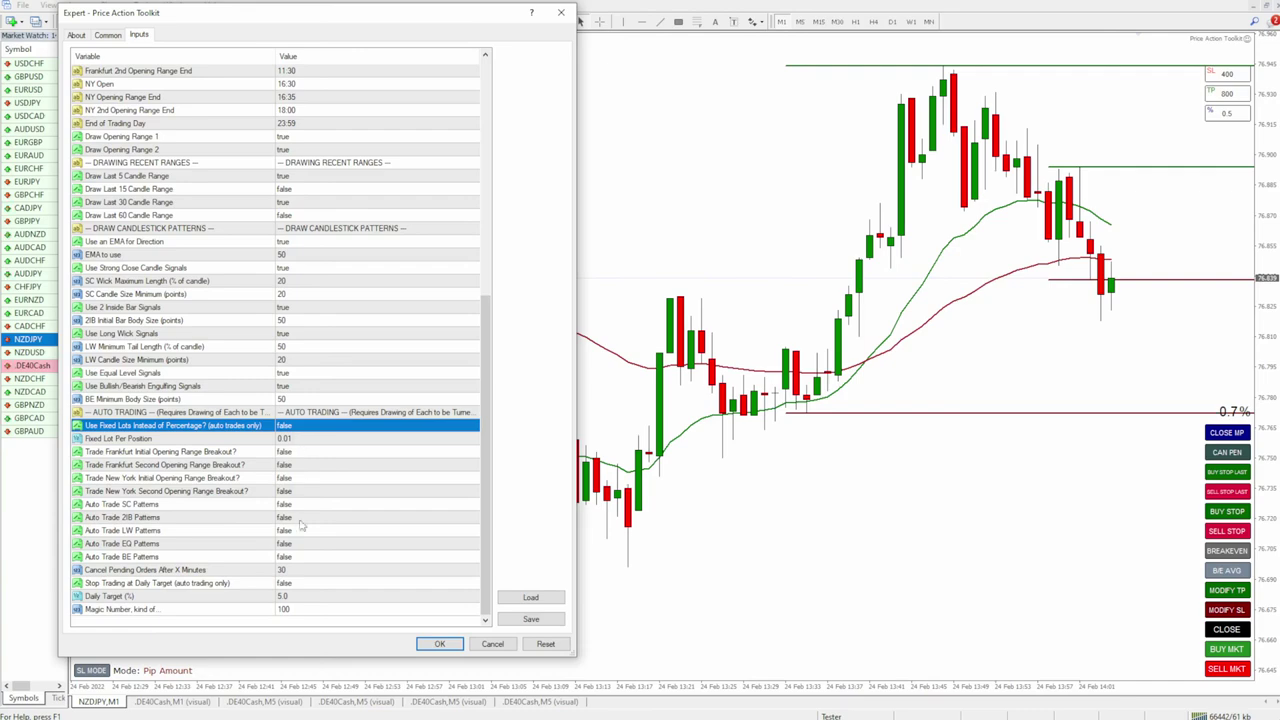
double_click(297, 438)
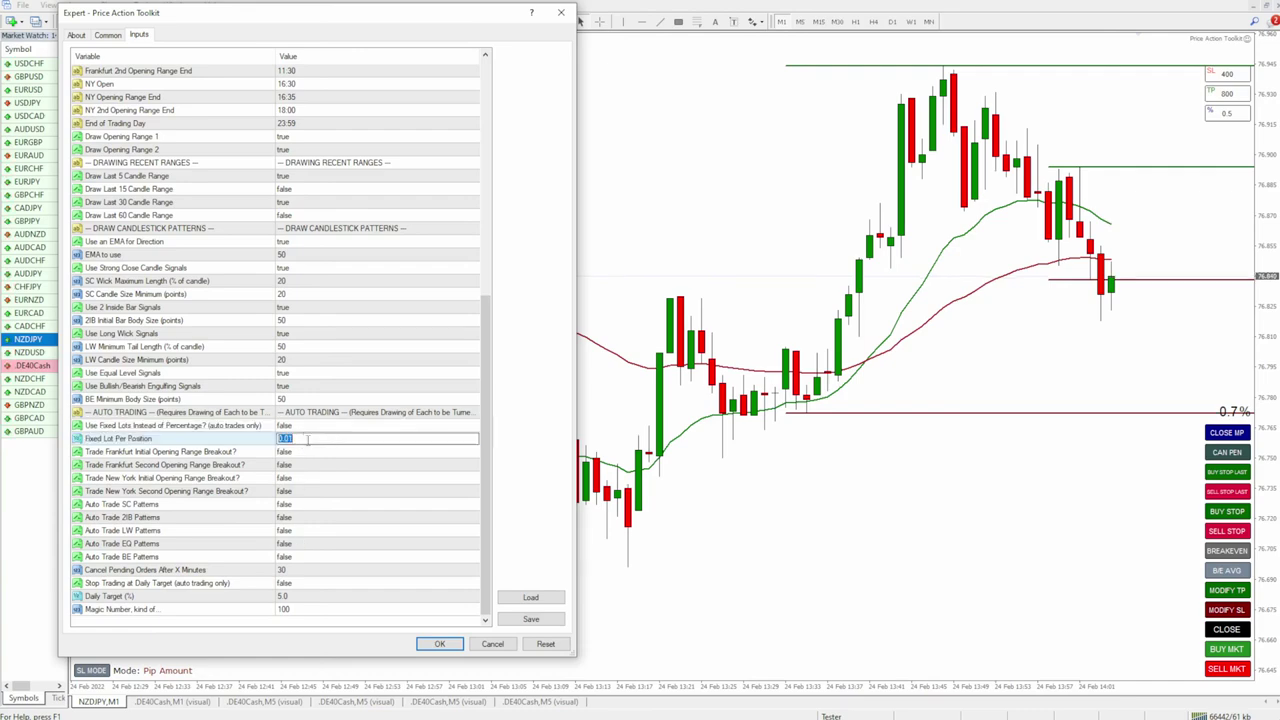
left_click(490, 644)
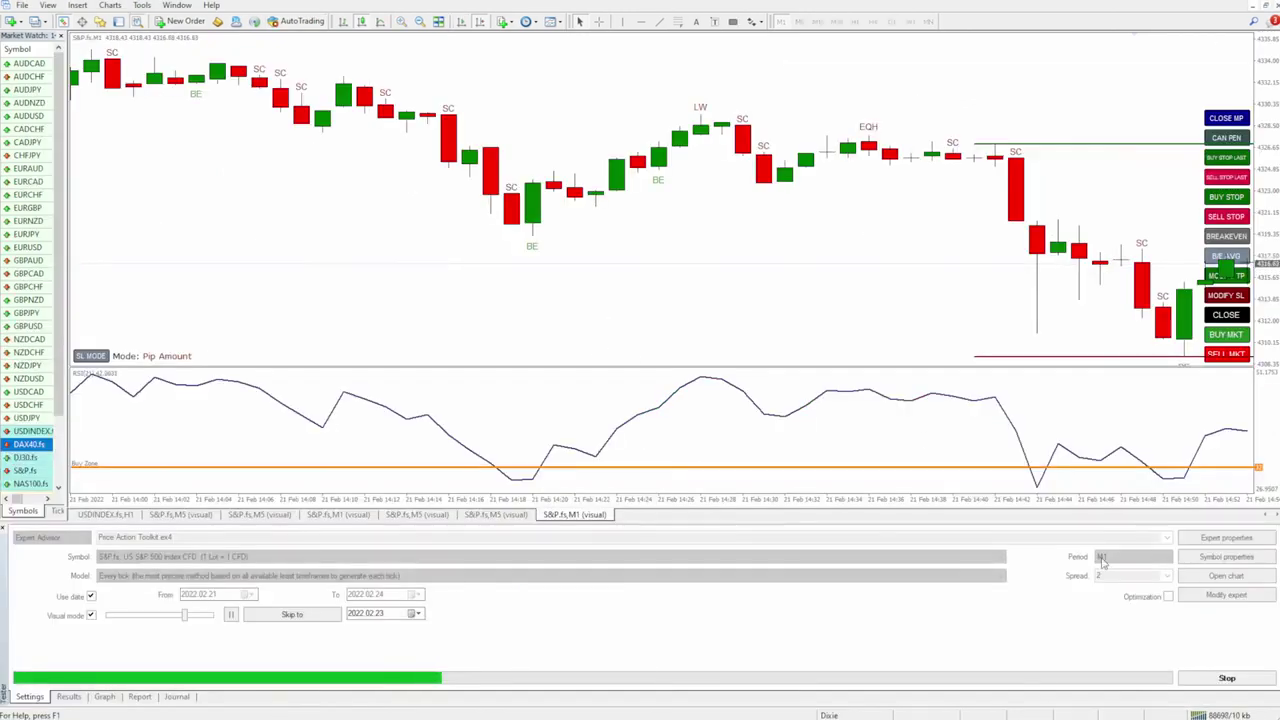
Stop the S&P M1 backtest, open its expert inputs, and set Draw Last 15 Candle Range to false.
left_click(1236, 679)
left_click(1226, 538)
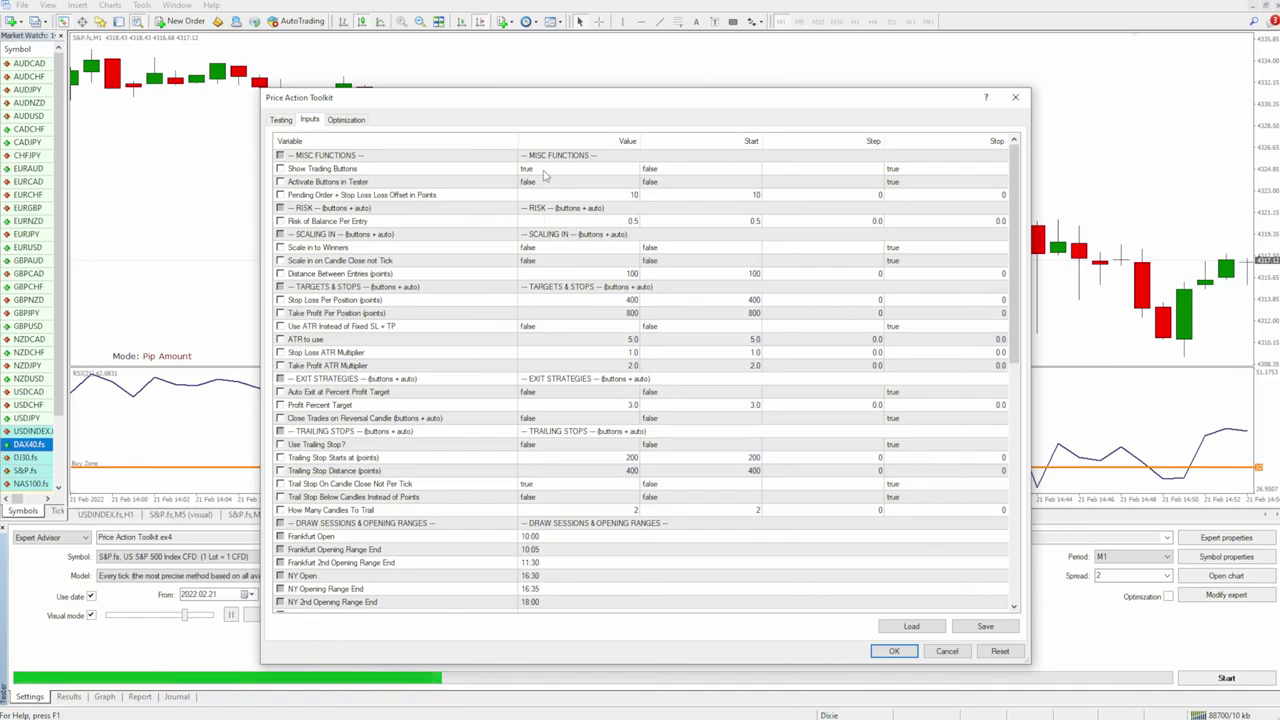
scroll(560, 311, "down", 3)
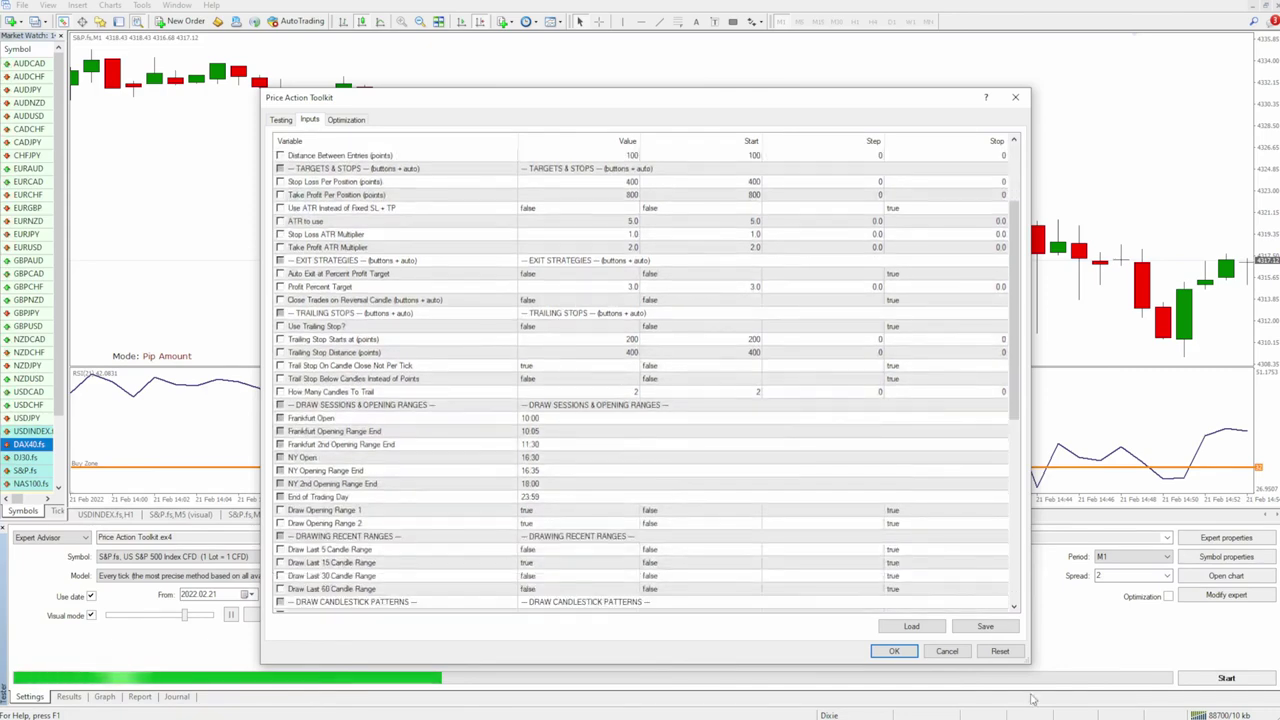
scroll(610, 345, "down", 9)
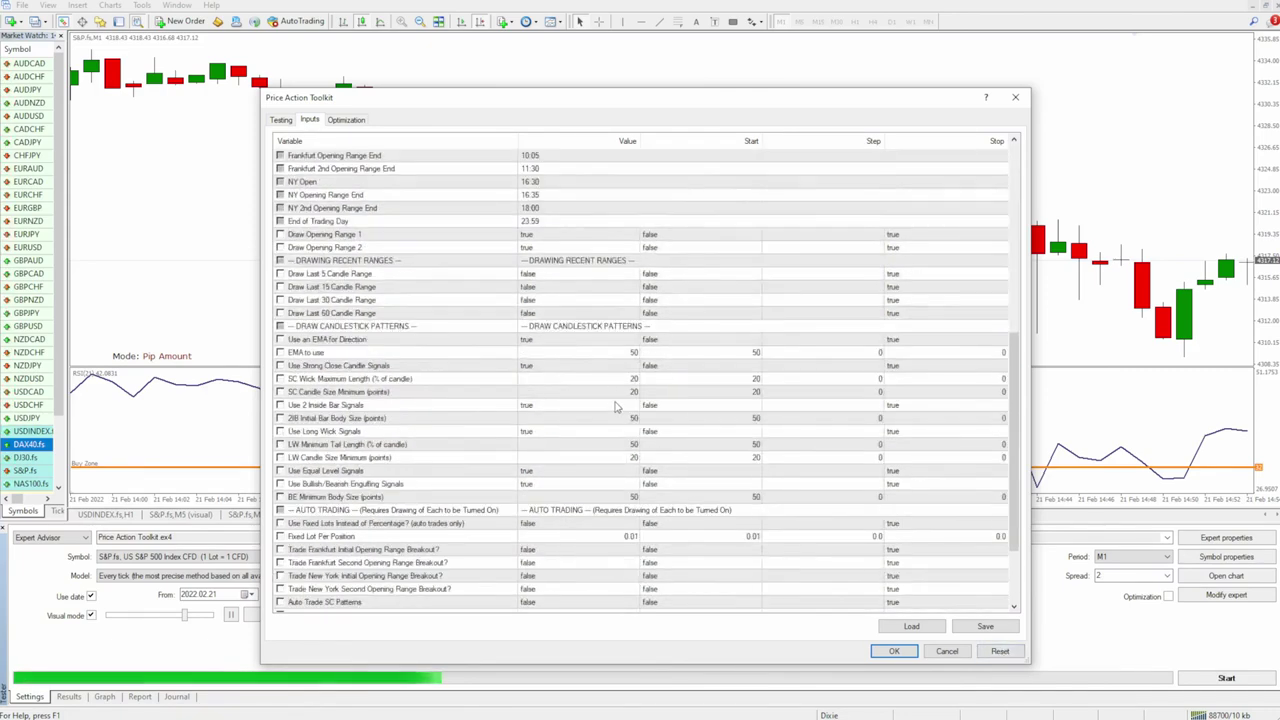
Set Trade Frankfurt Initial Opening Range Breakout to true in the Auto Trading inputs.
scroll(604, 373, "down", 1)
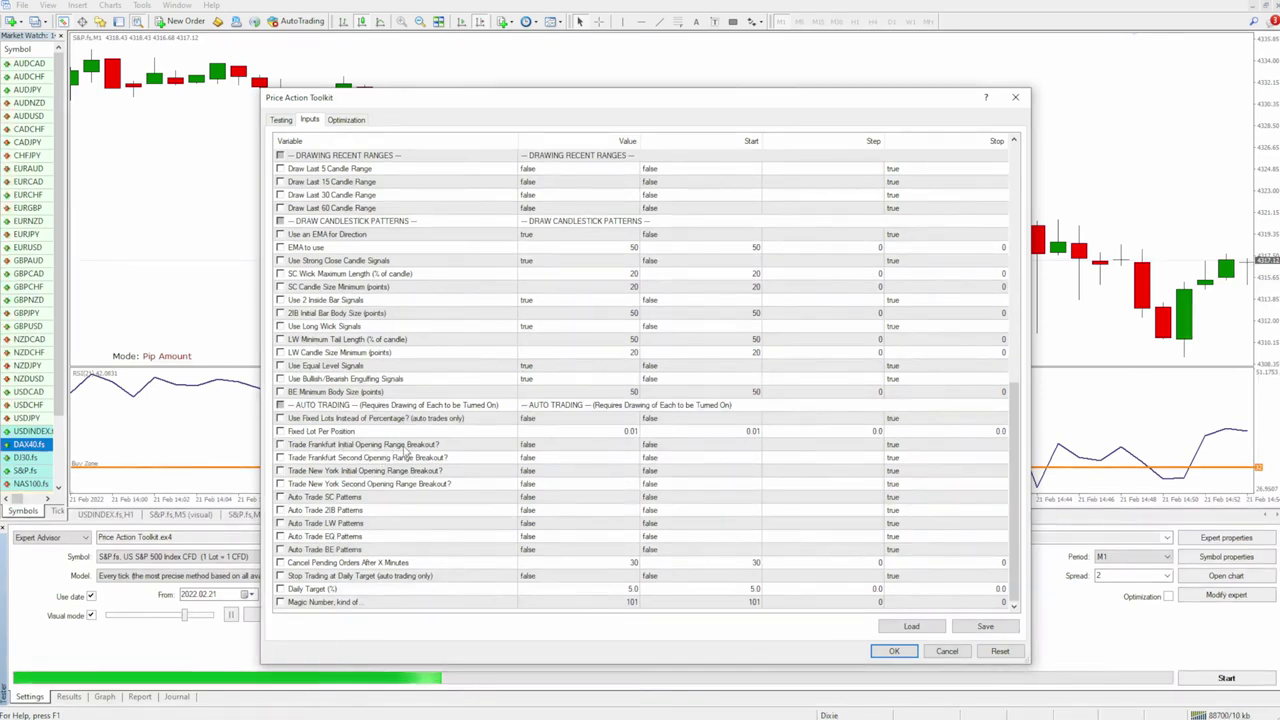
left_click(545, 449)
left_click(545, 447)
left_click(538, 457)
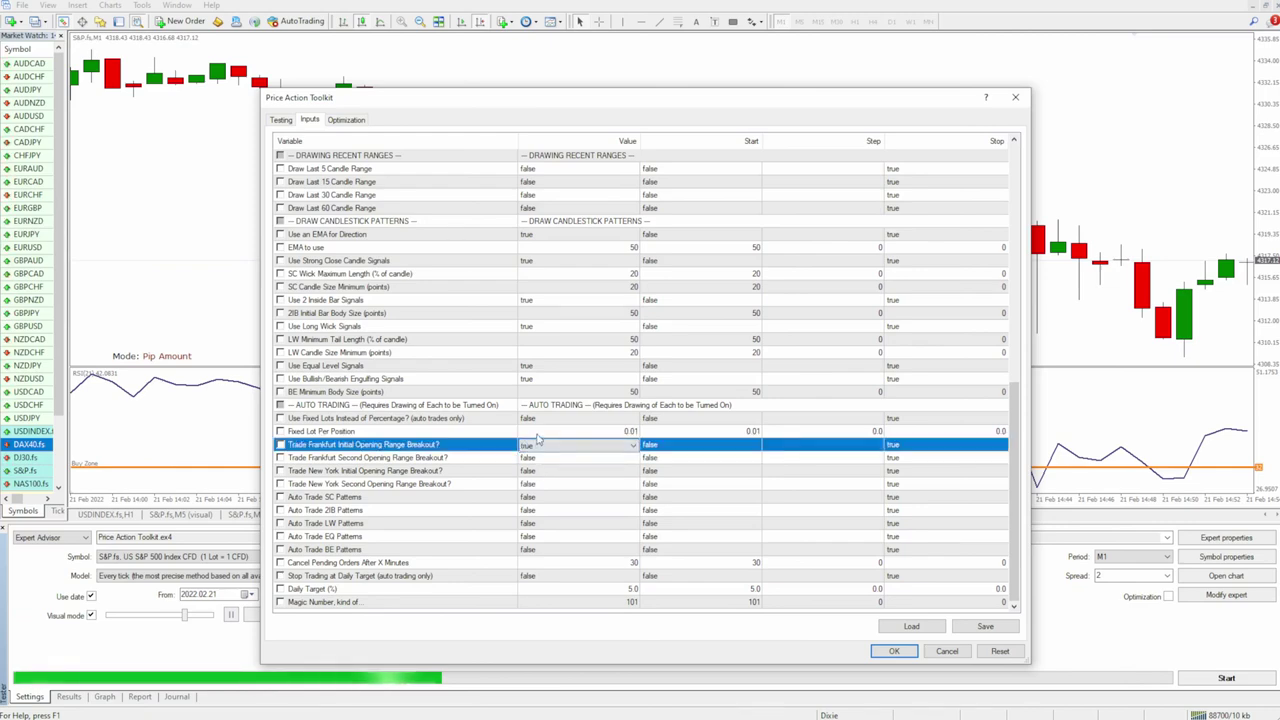
key("Up")
Check the risk, target and exit inputs, apply the settings, and restart the S&P M1 visual backtest.
scroll(600, 300, "up", 12)
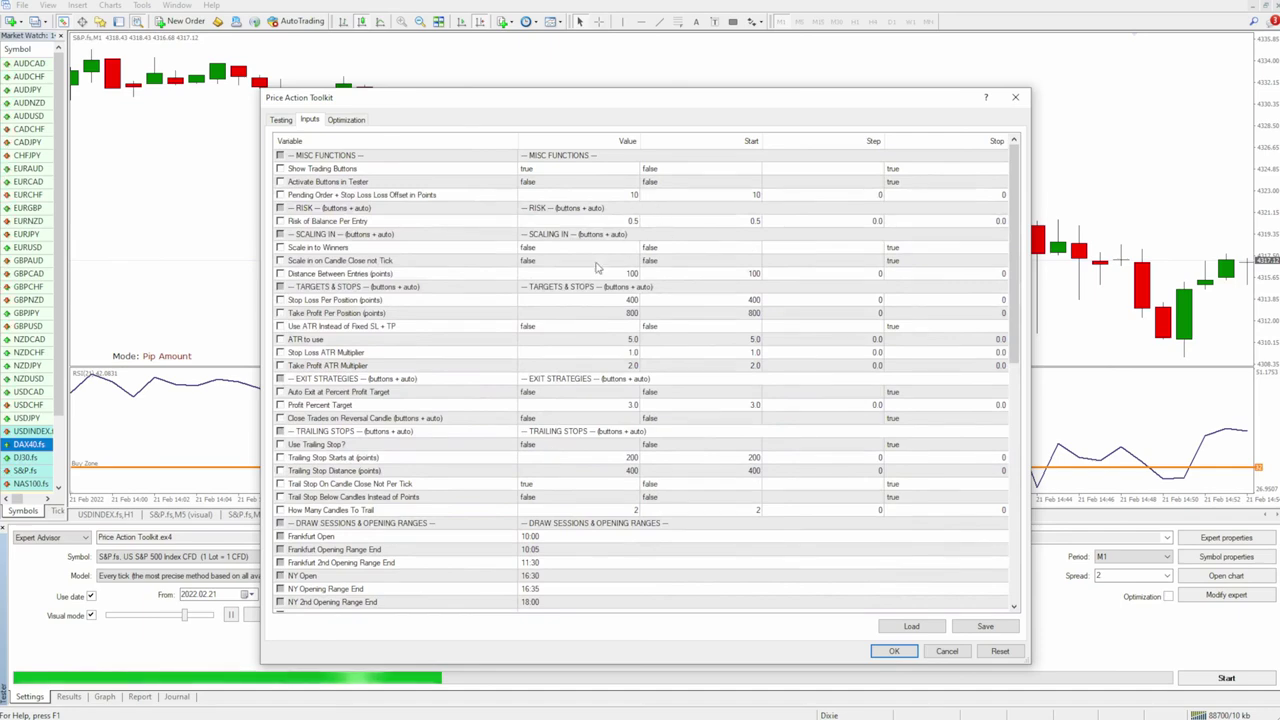
left_click(894, 651)
left_click(1222, 678)
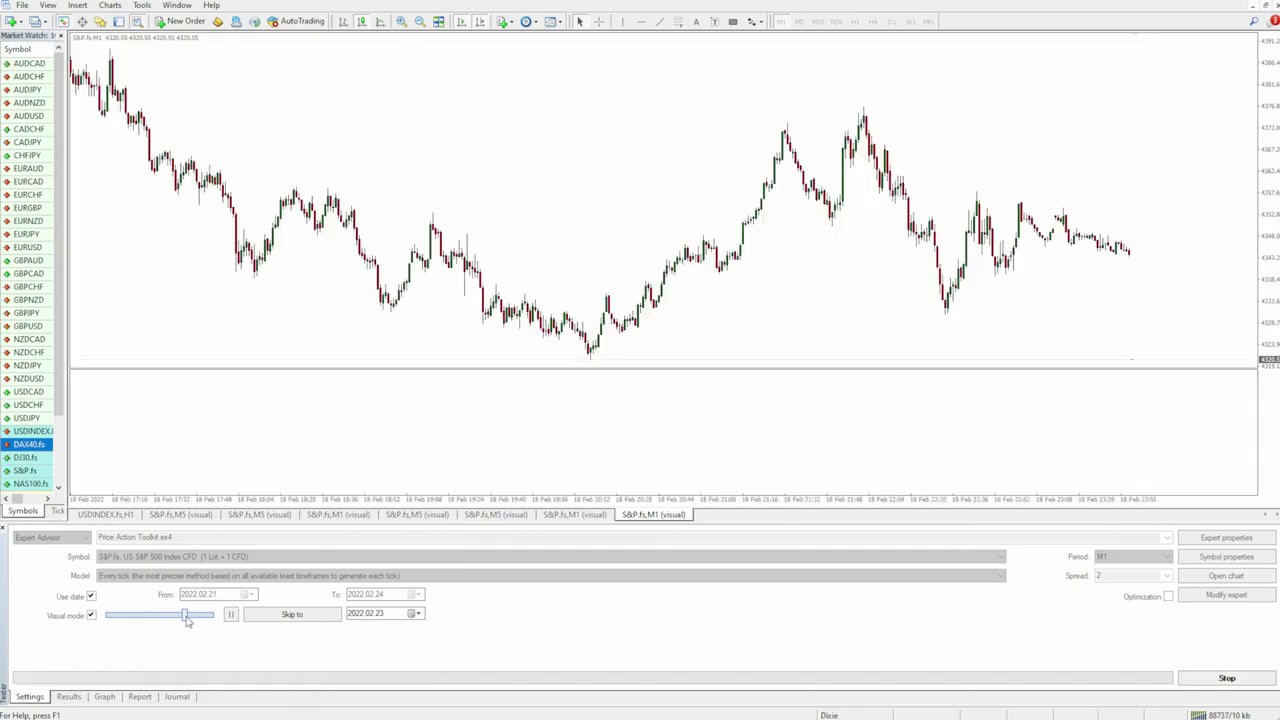
Slow the S&P M1 visual backtest and enlarge the candles around the Frankfurt opening range breakout.
left_click_drag(186, 620, 158, 617)
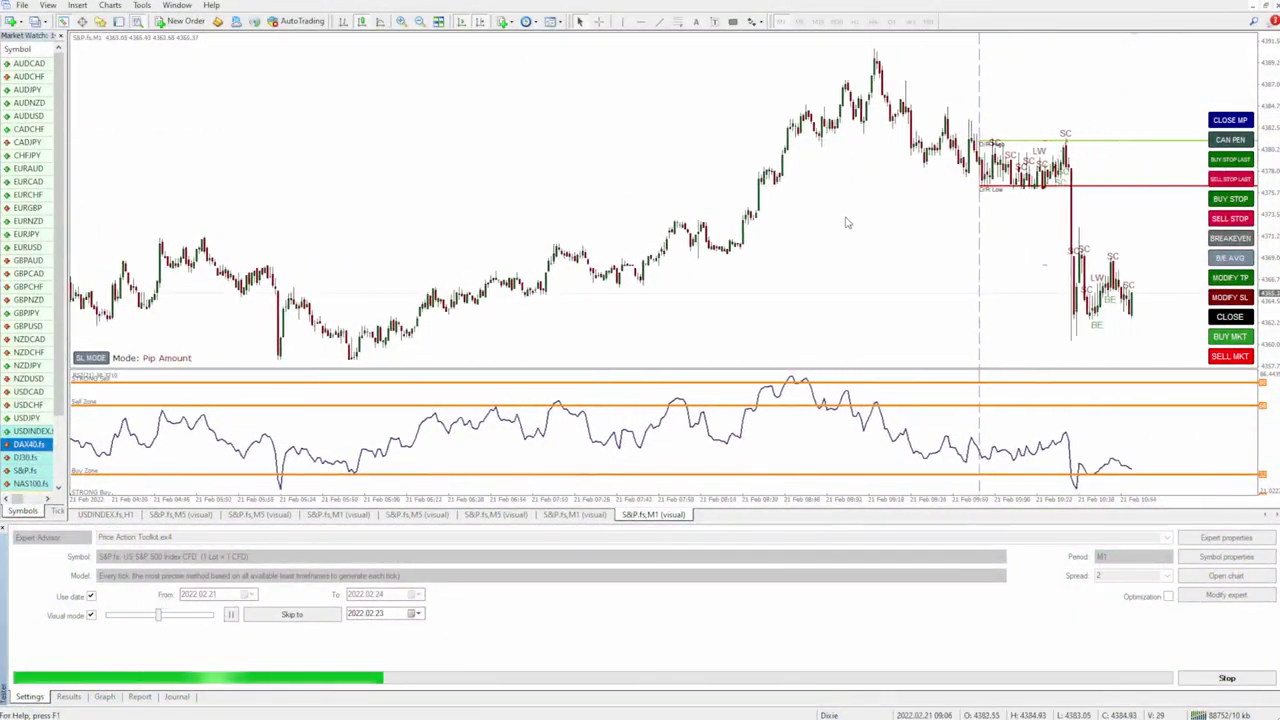
left_click(399, 23)
left_click(399, 23)
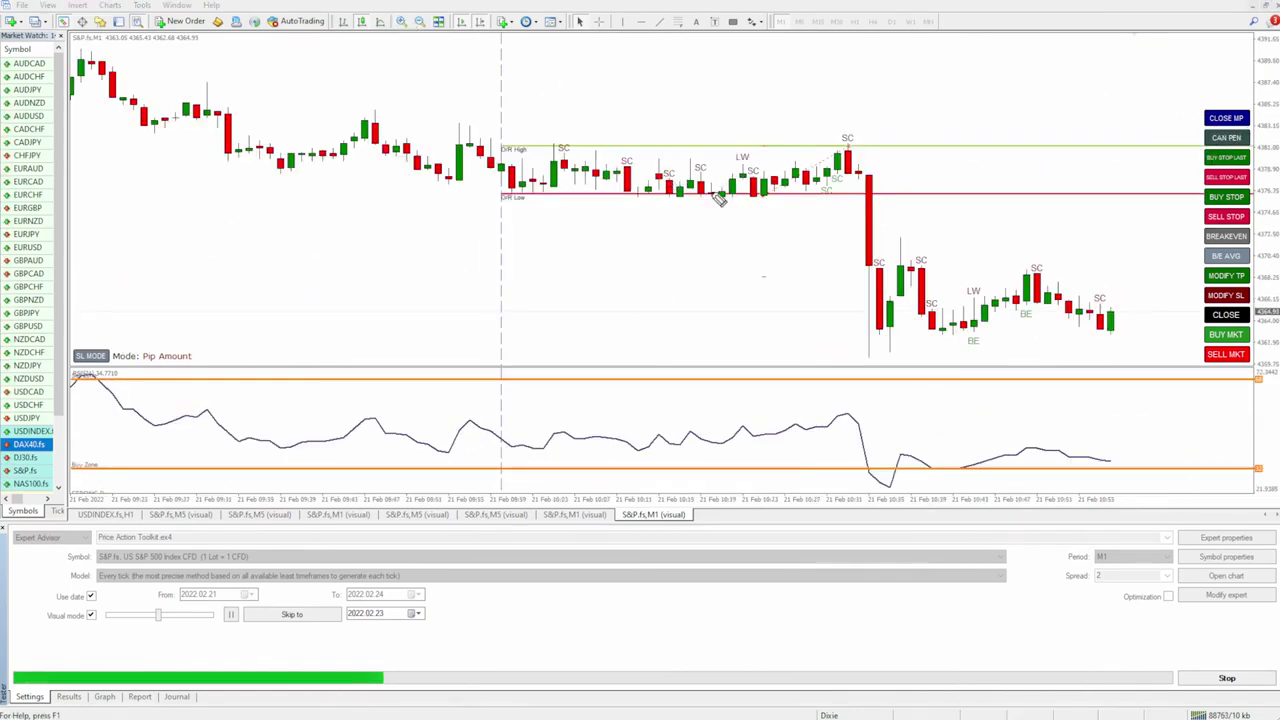
Mark the breakout sell entry and opening range high on the chart, clear the marks, and check the trade in the test results.
left_click(765, 196)
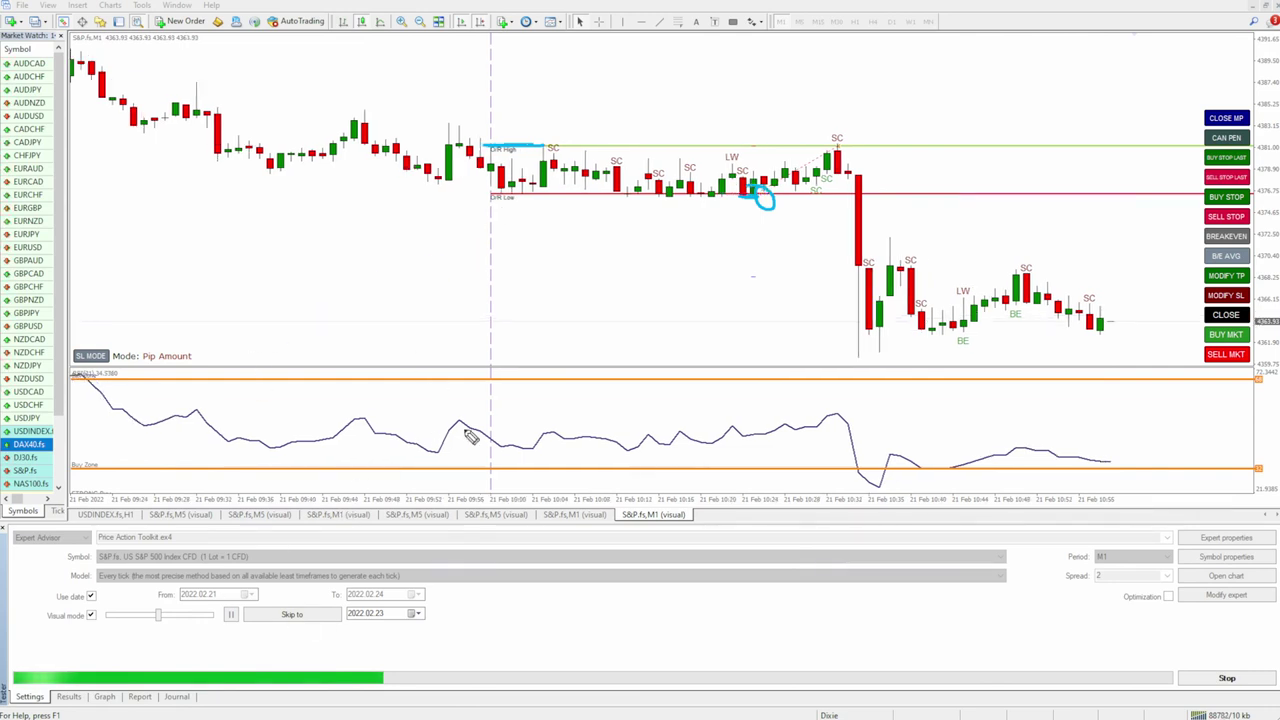
key("Escape")
middle_click(760, 195)
left_click_drag(760, 195, 755, 145)
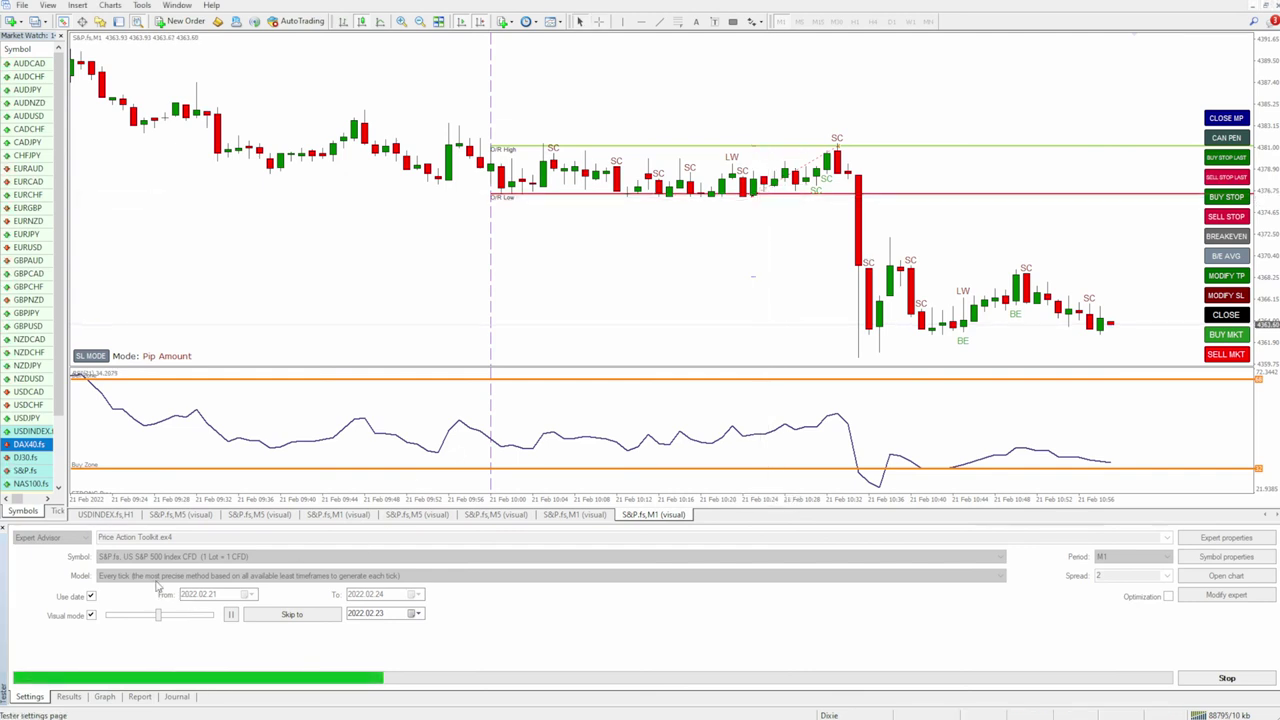
left_click(80, 696)
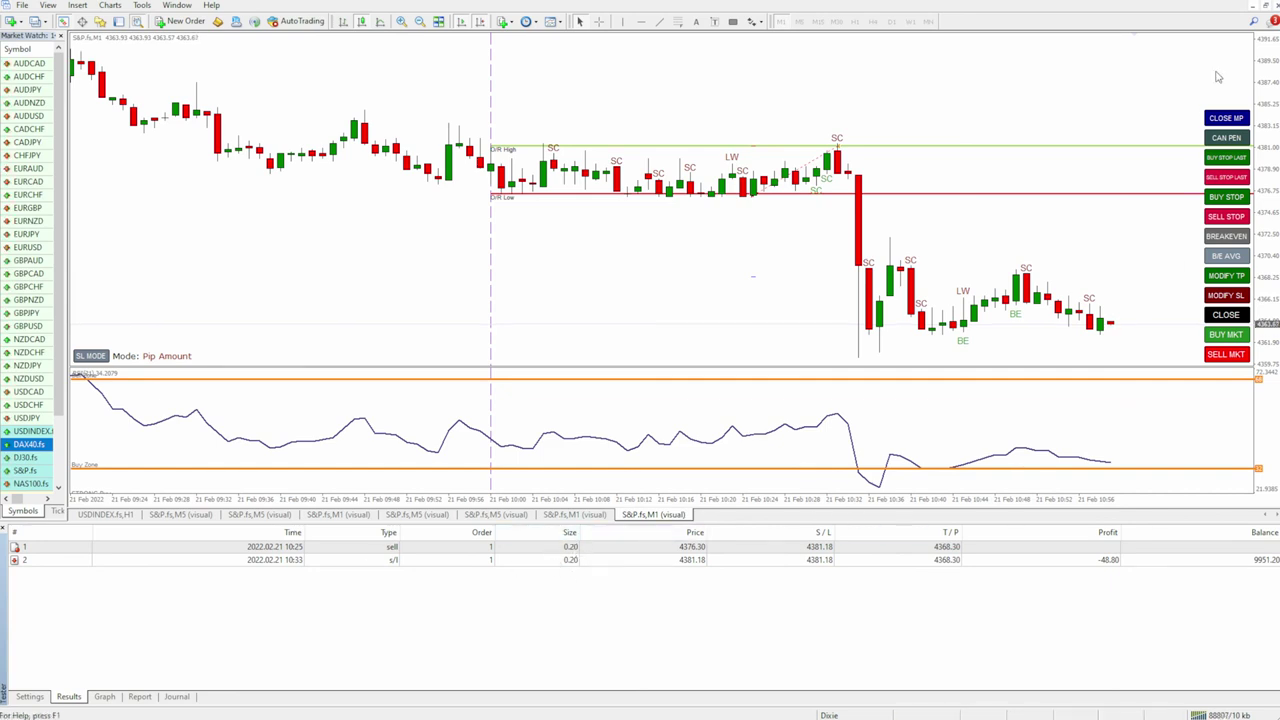
left_click(30, 697)
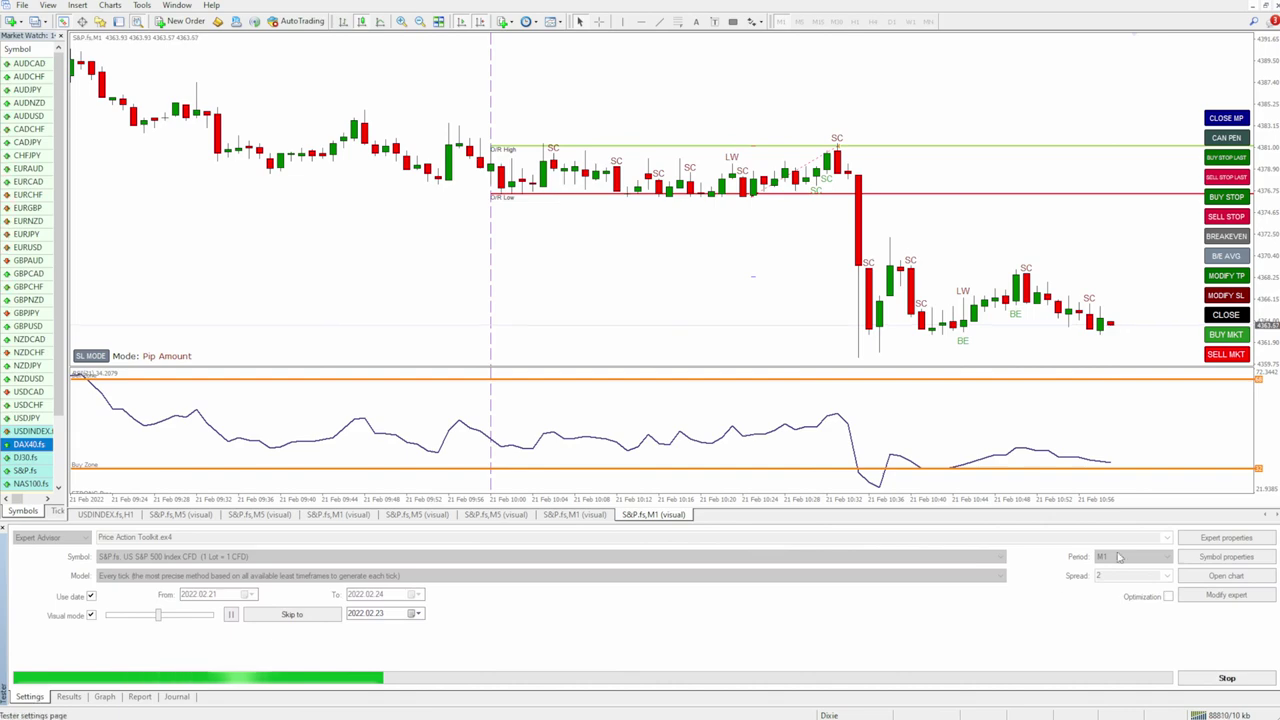
Set Use Fixed Lots Instead of Percentage to true in the Auto Trading inputs, check Fixed Lot Per Position, apply the settings, and restart the backtest.
left_click(1226, 537)
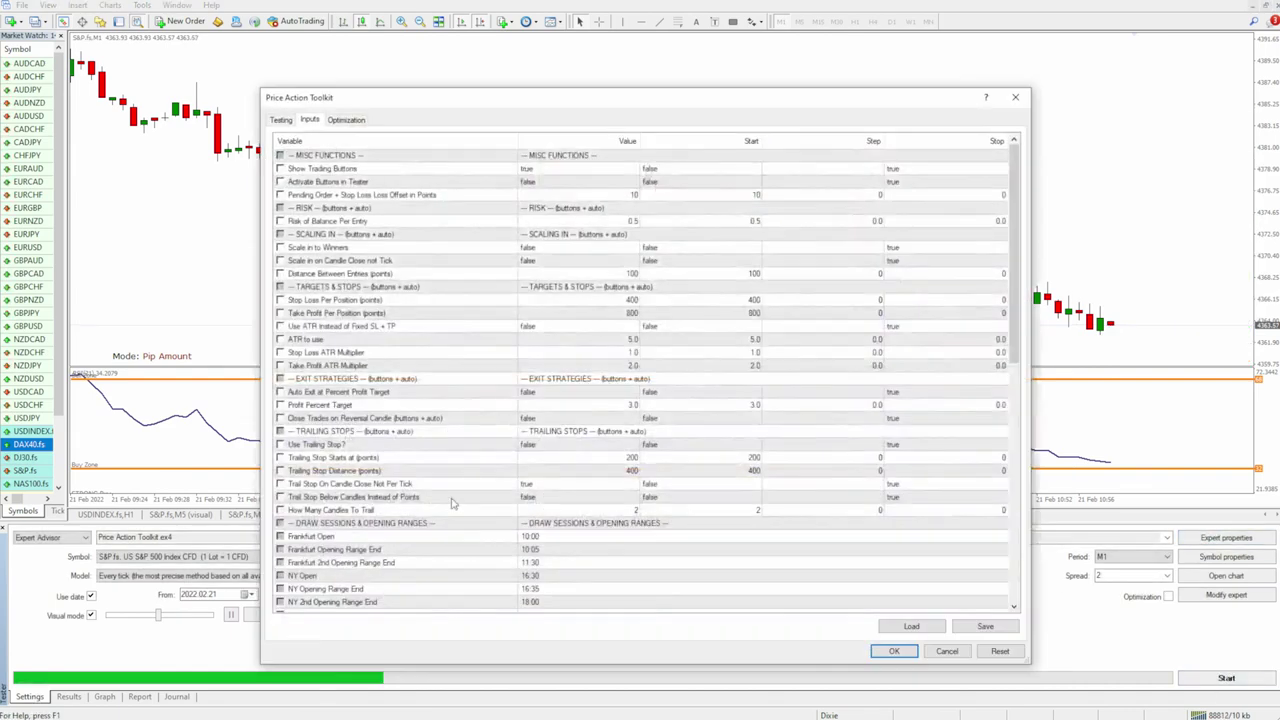
scroll(565, 427, "down", 15)
left_click(565, 420)
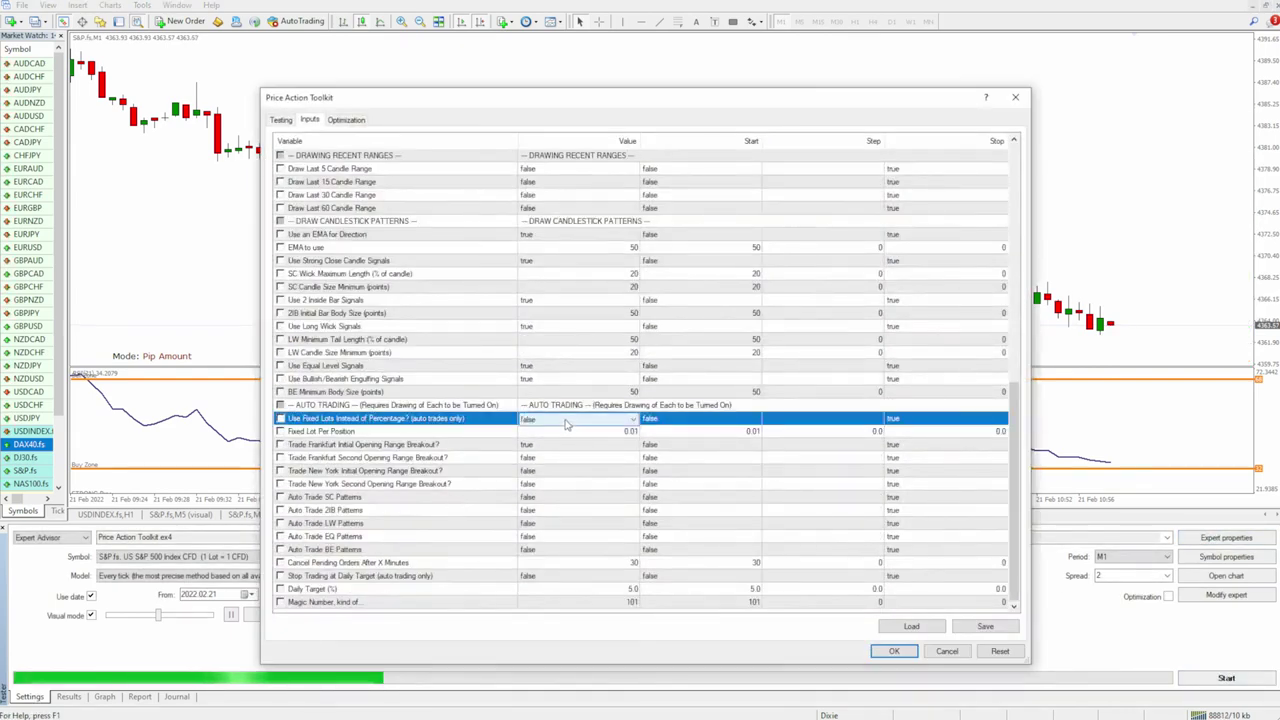
left_click(575, 419)
left_click(595, 433)
left_click(598, 434)
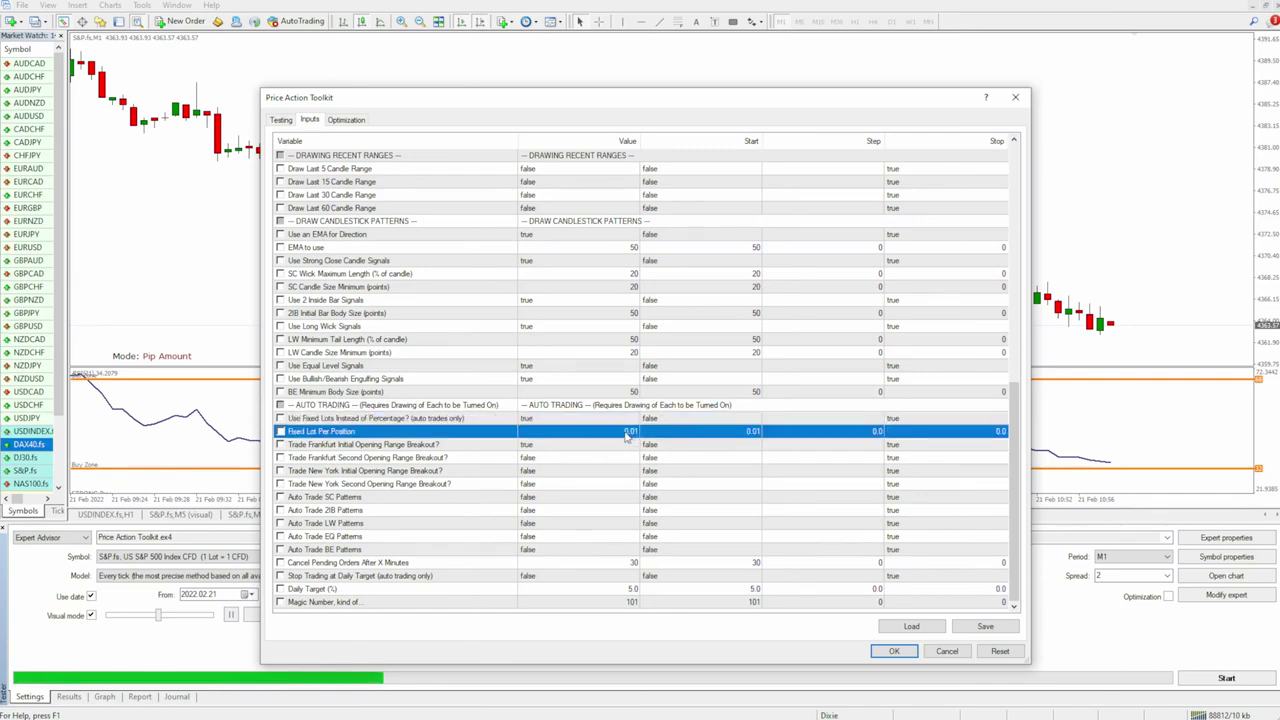
left_click(894, 651)
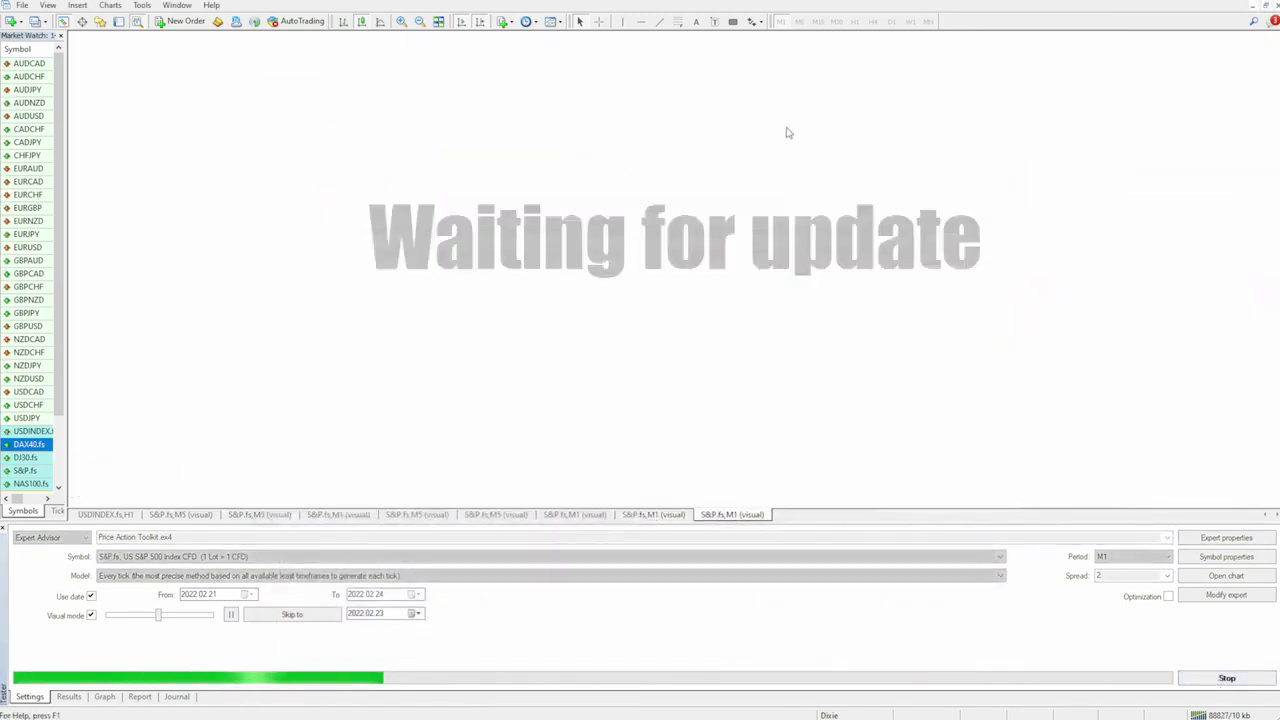
Adjust the backtest speed around the Frankfurt breakout and check the trade's lot size in the test results.
mouse_move(160, 616)
left_mouse_down()
mouse_move(220, 620)
mouse_move(171, 620)
left_mouse_up()
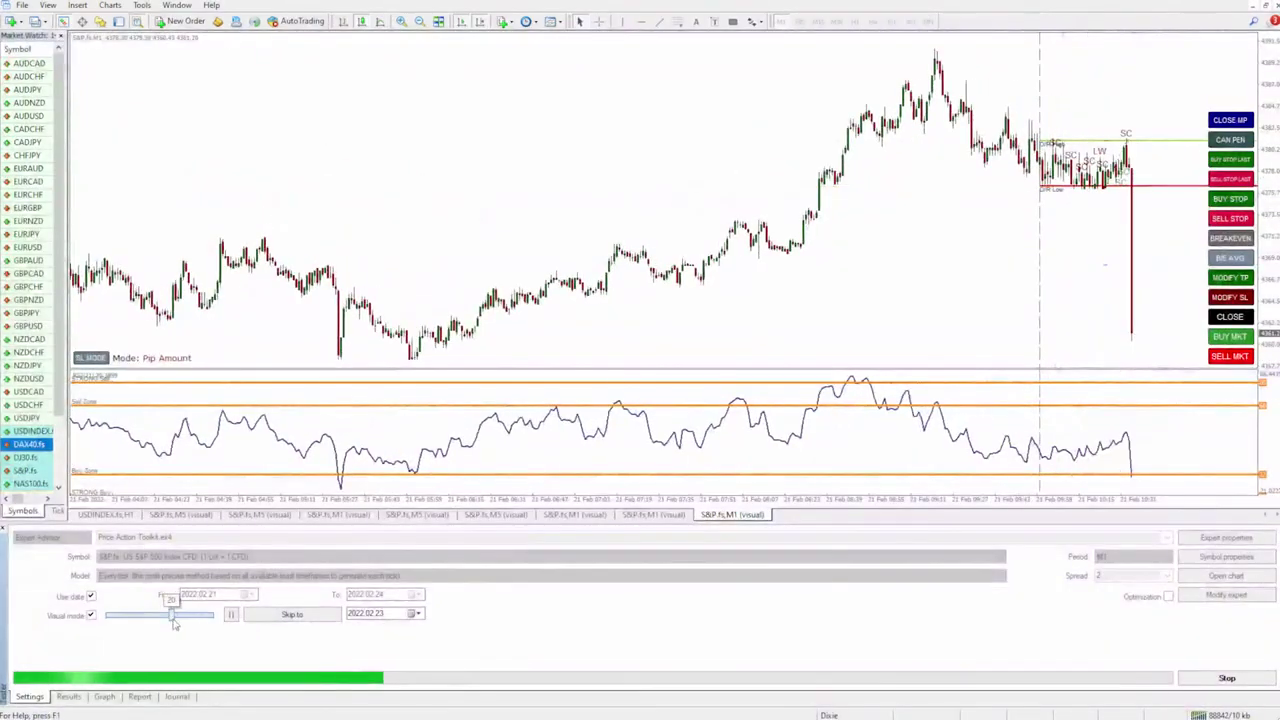
left_click(68, 696)
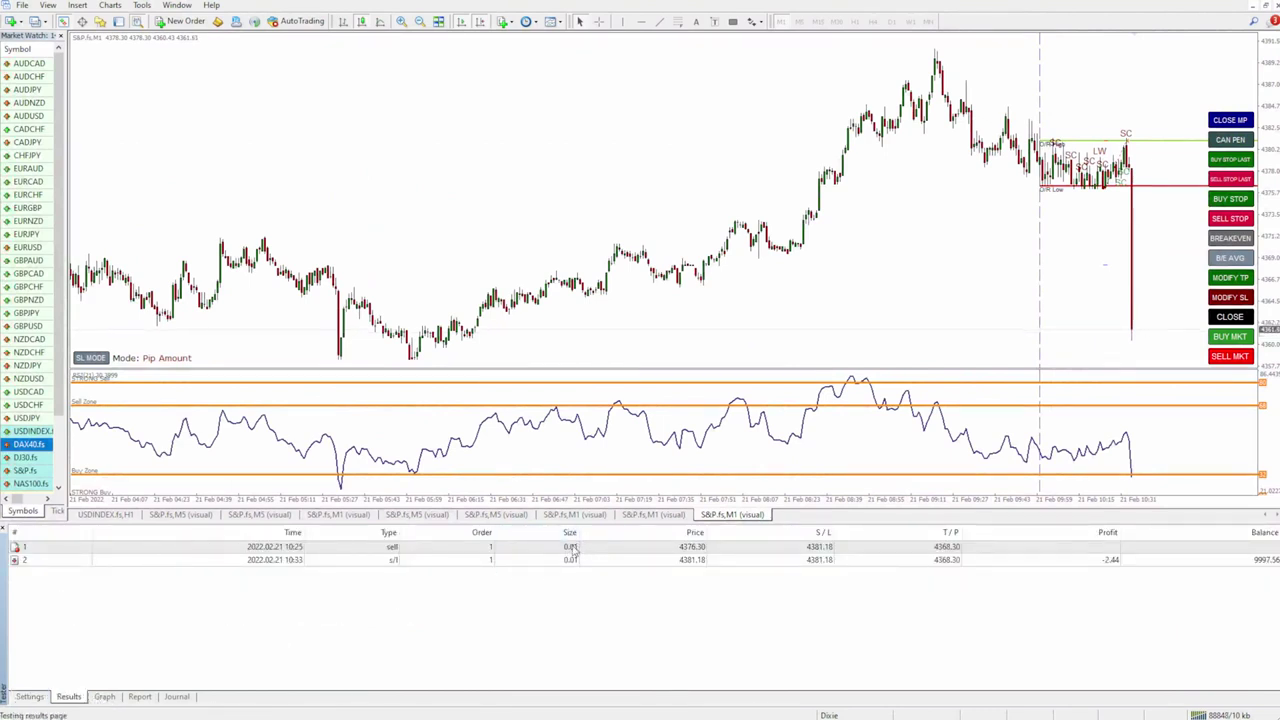
left_click(29, 696)
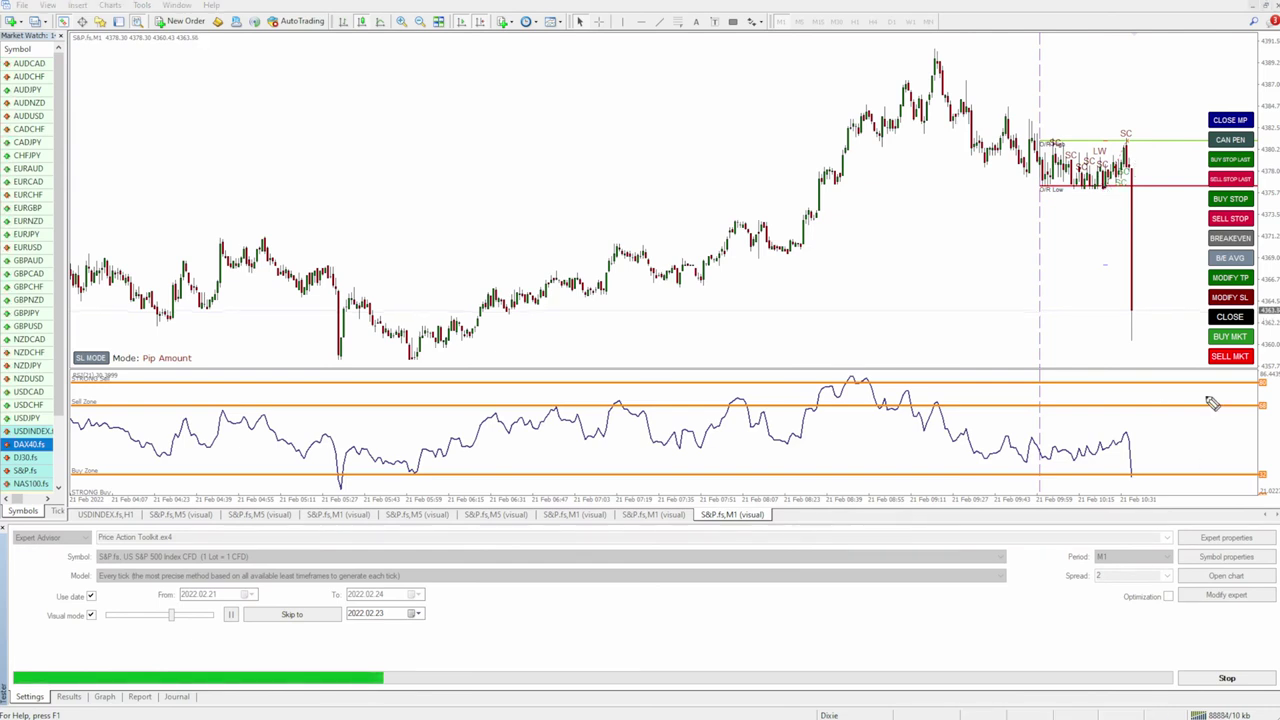
Sketch the breakout sell, the range high stop and a possible reversal through both range levels on the chart, and clear the marks.
left_click(1136, 311)
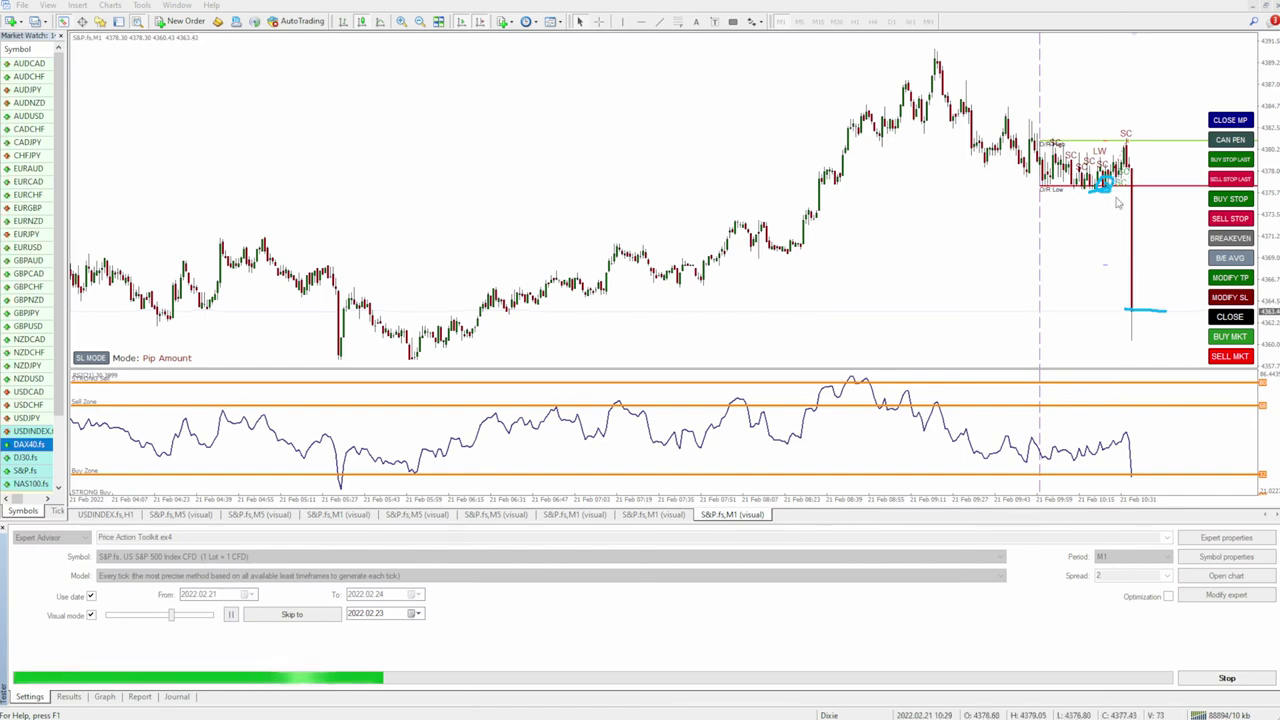
mouse_move(1122, 190)
left_mouse_down()
mouse_move(1110, 180)
mouse_move(1113, 282)
left_mouse_up()
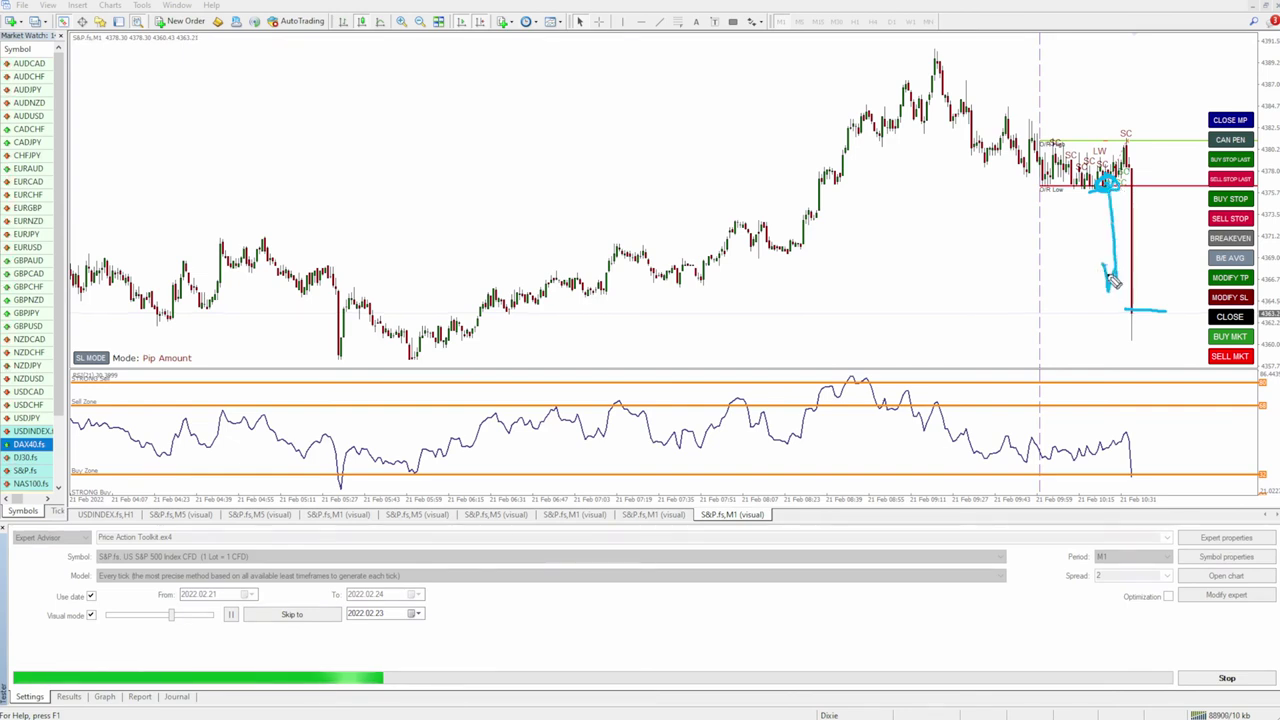
mouse_move(1126, 126)
left_mouse_down()
mouse_move(1142, 132)
mouse_move(1095, 147)
left_mouse_up()
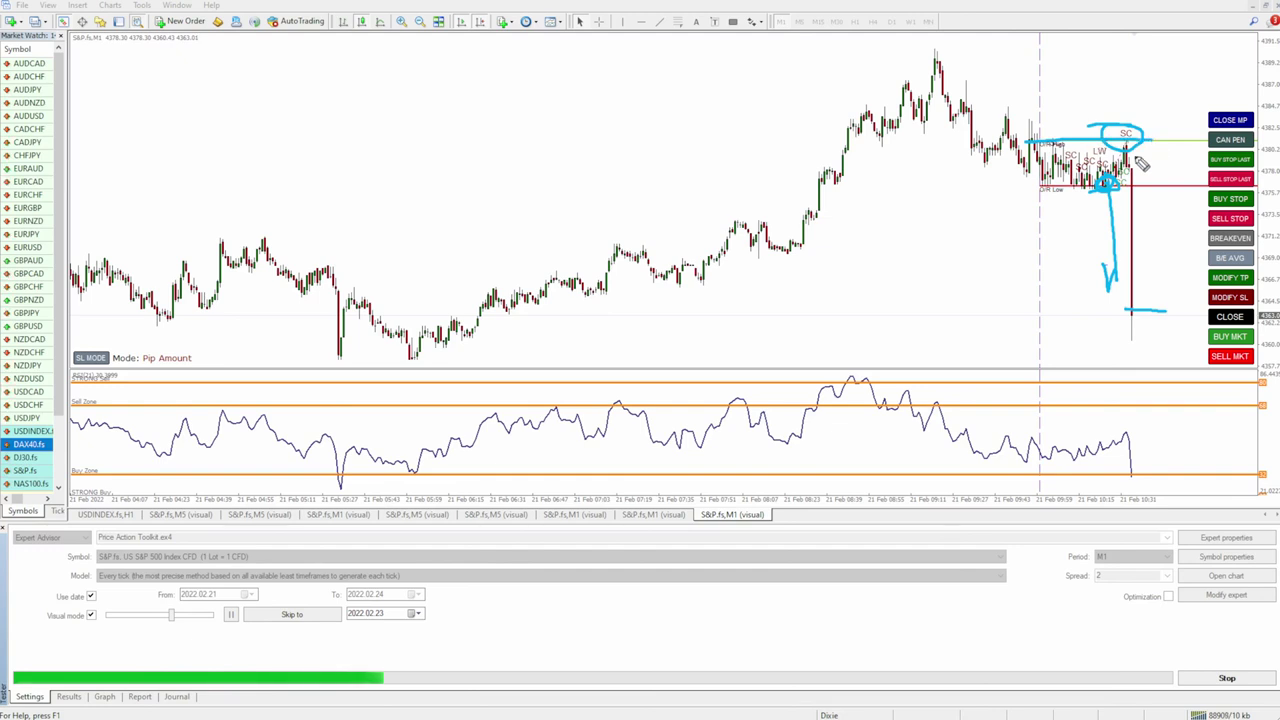
mouse_move(1133, 308)
left_mouse_down()
mouse_move(1168, 172)
mouse_move(1195, 145)
mouse_move(1205, 42)
mouse_move(1212, 64)
left_mouse_up()
mouse_move(1175, 170)
left_mouse_down()
mouse_move(1162, 192)
mouse_move(1215, 181)
left_mouse_up()
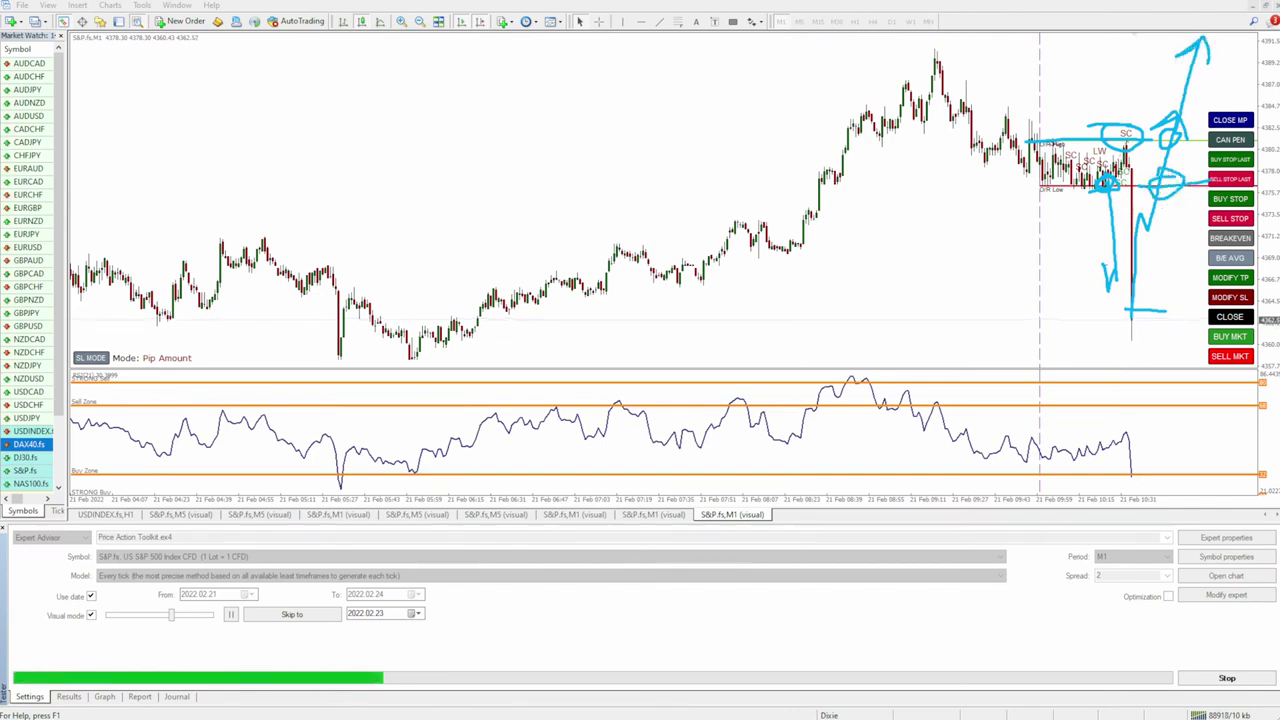
key("Escape")
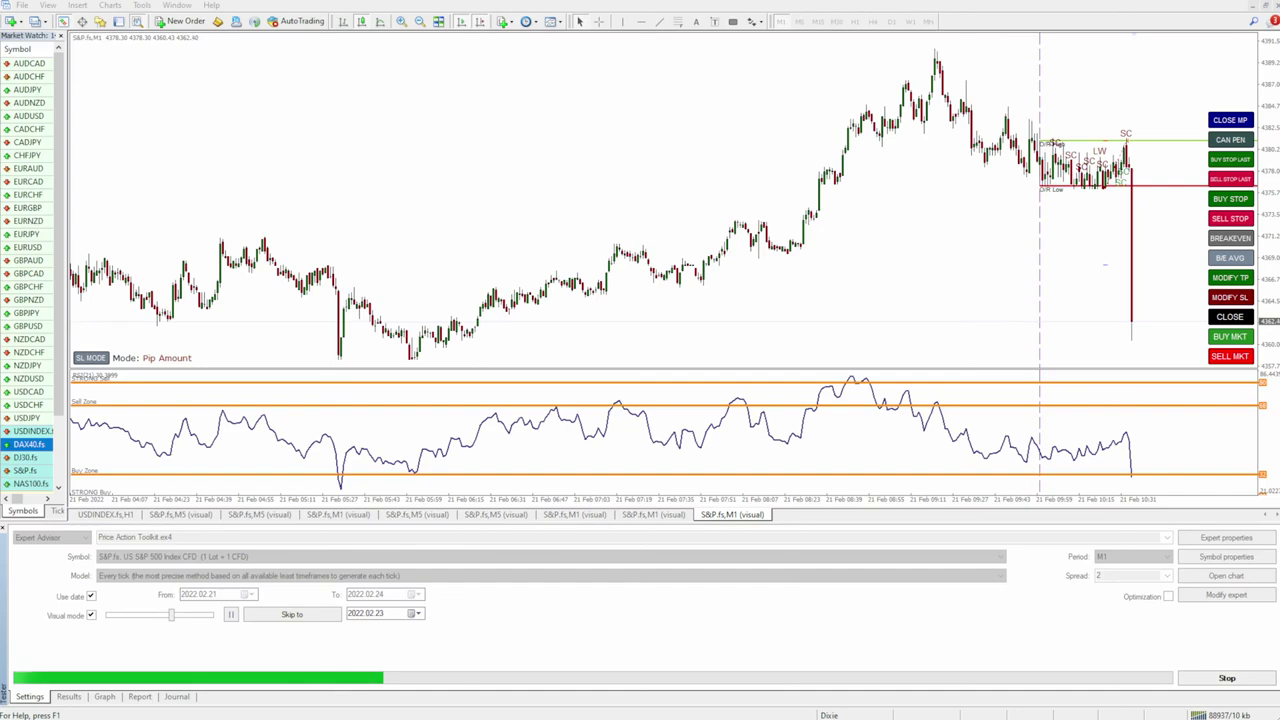
Run the backtest faster into the New York session, stop it, and review the Frankfurt and New York initial breakout inputs without applying changes.
mouse_move(172, 614)
left_mouse_down()
mouse_move(216, 625)
mouse_move(189, 620)
left_mouse_up()
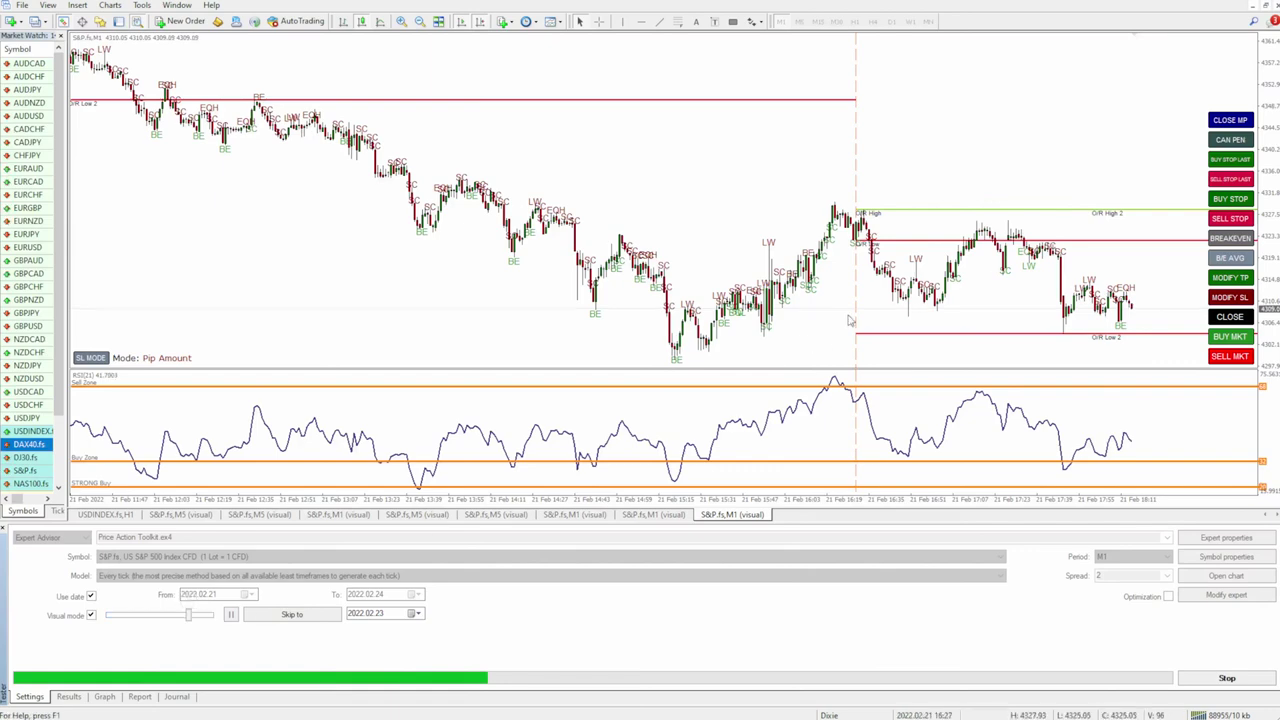
left_click(1227, 678)
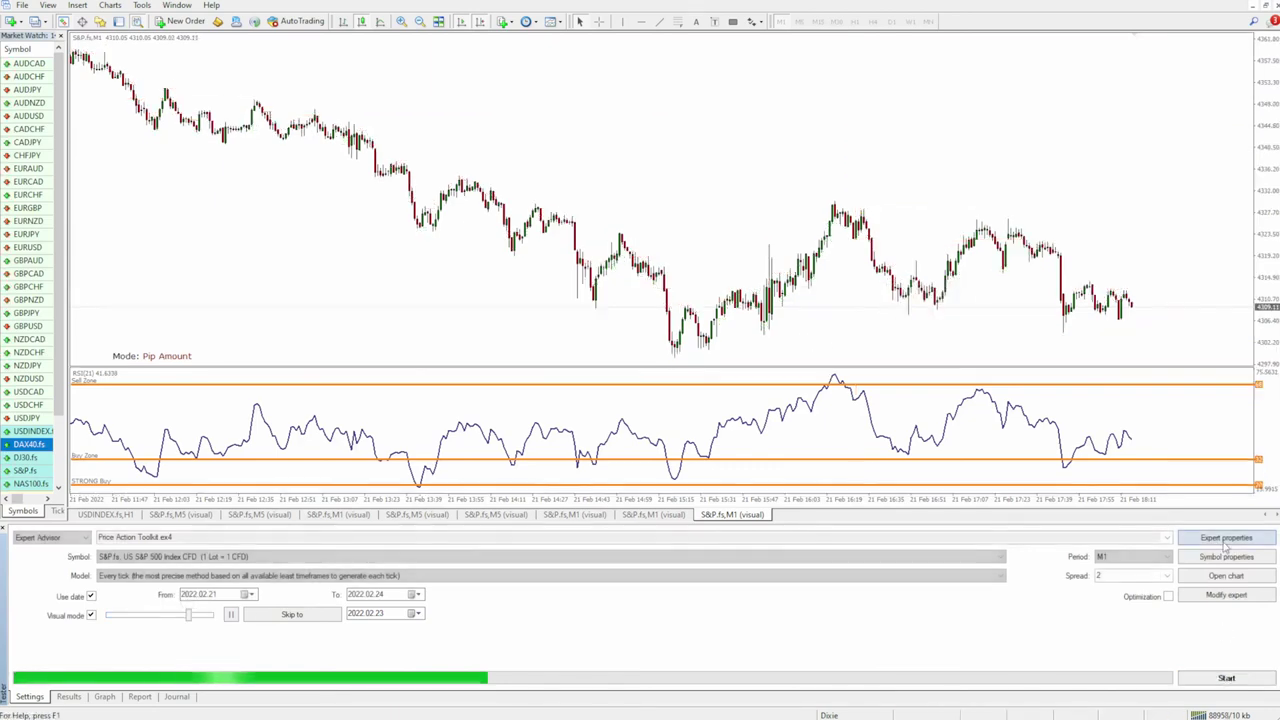
scroll(500, 555, "down", 15)
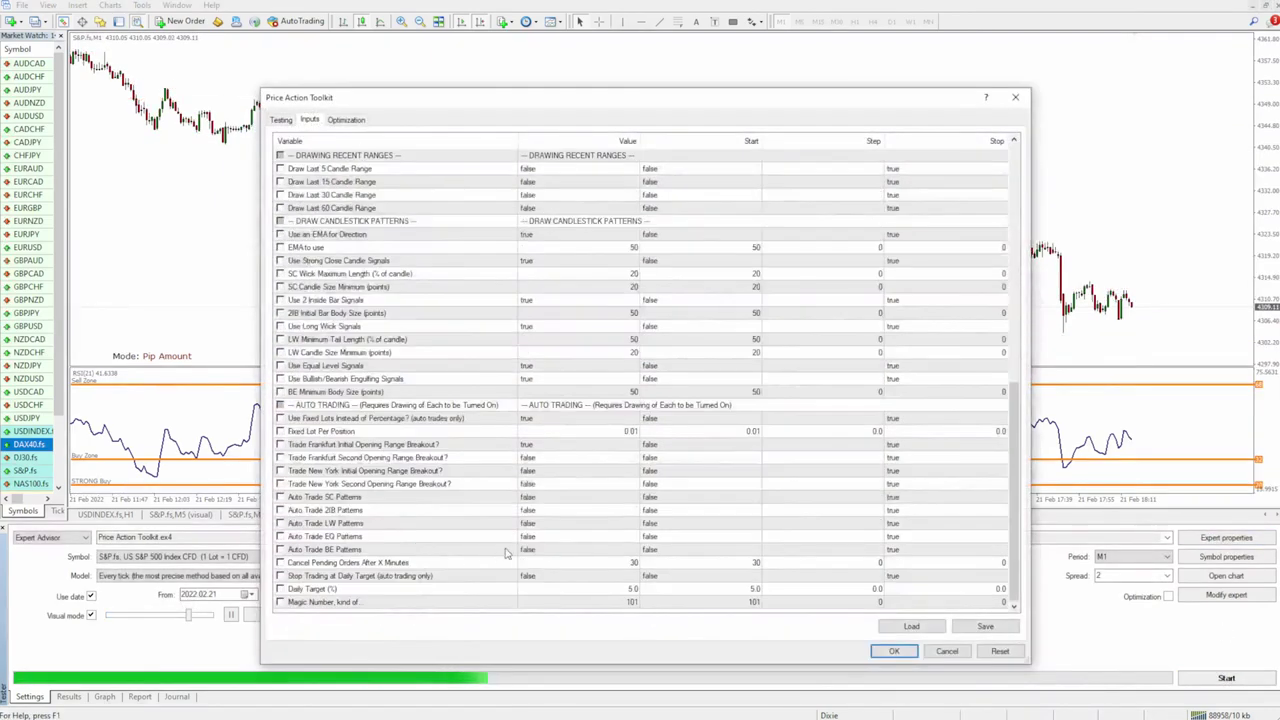
left_click(369, 472)
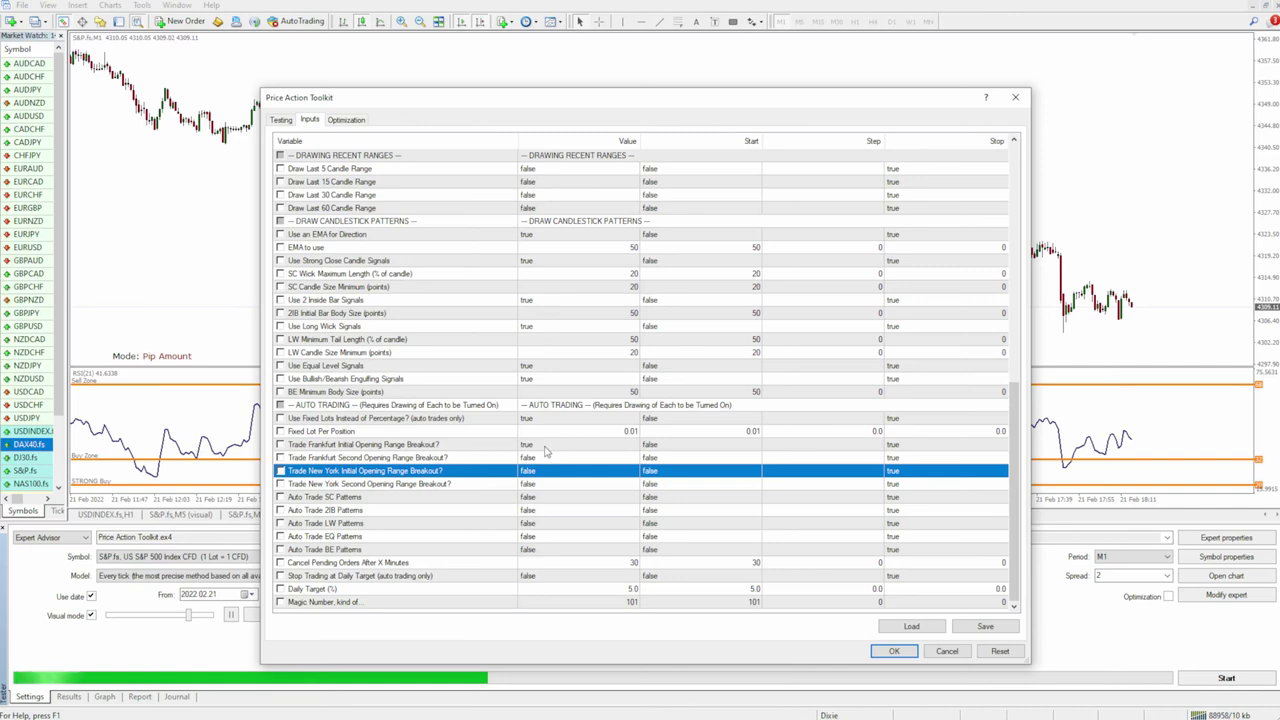
left_click(541, 447)
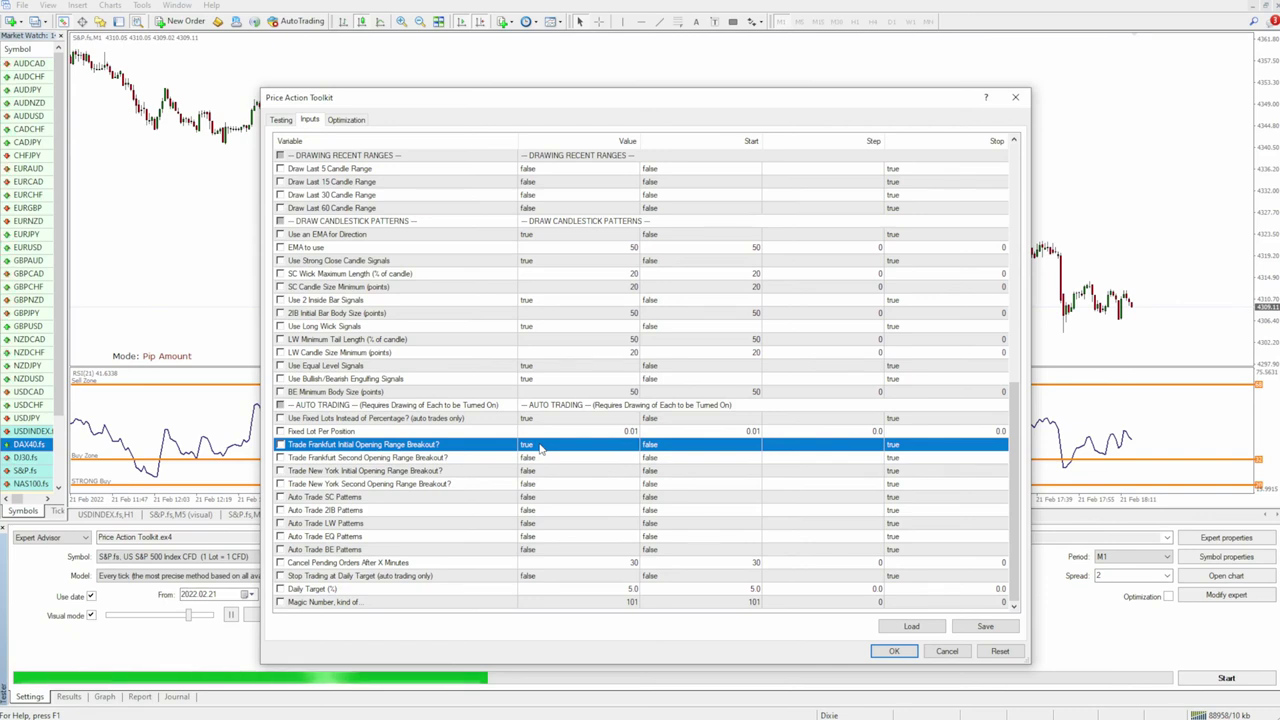
left_click(412, 471)
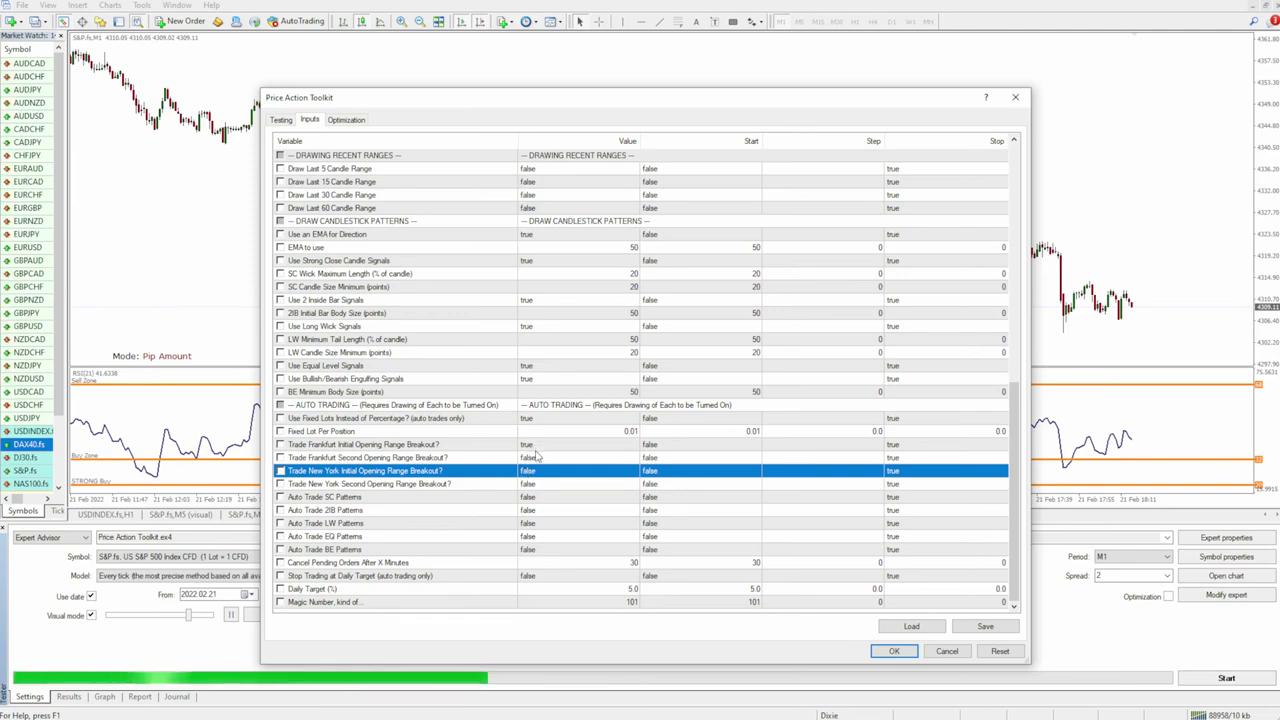
left_click(947, 652)
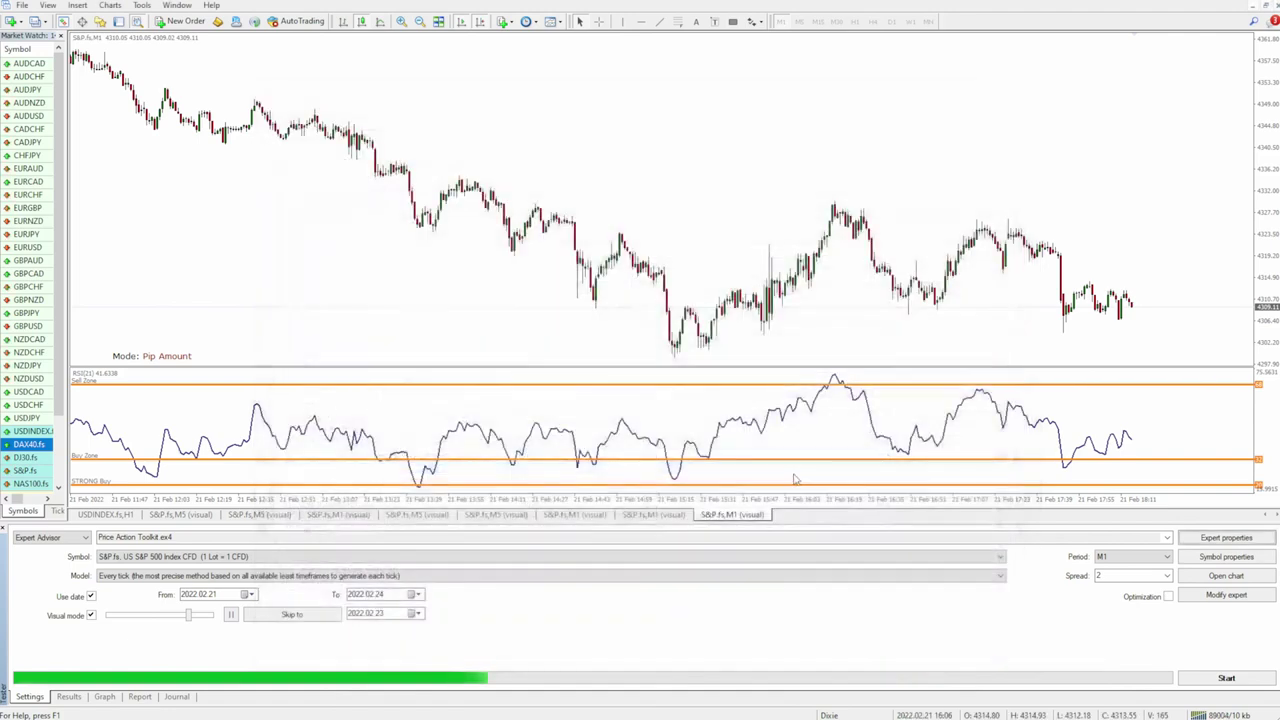
Look over the day's price movement on the stopped chart, restart the S&P M1 visual backtest, and reduce its speed.
left_click(420, 22)
scroll(470, 190, "left", 10)
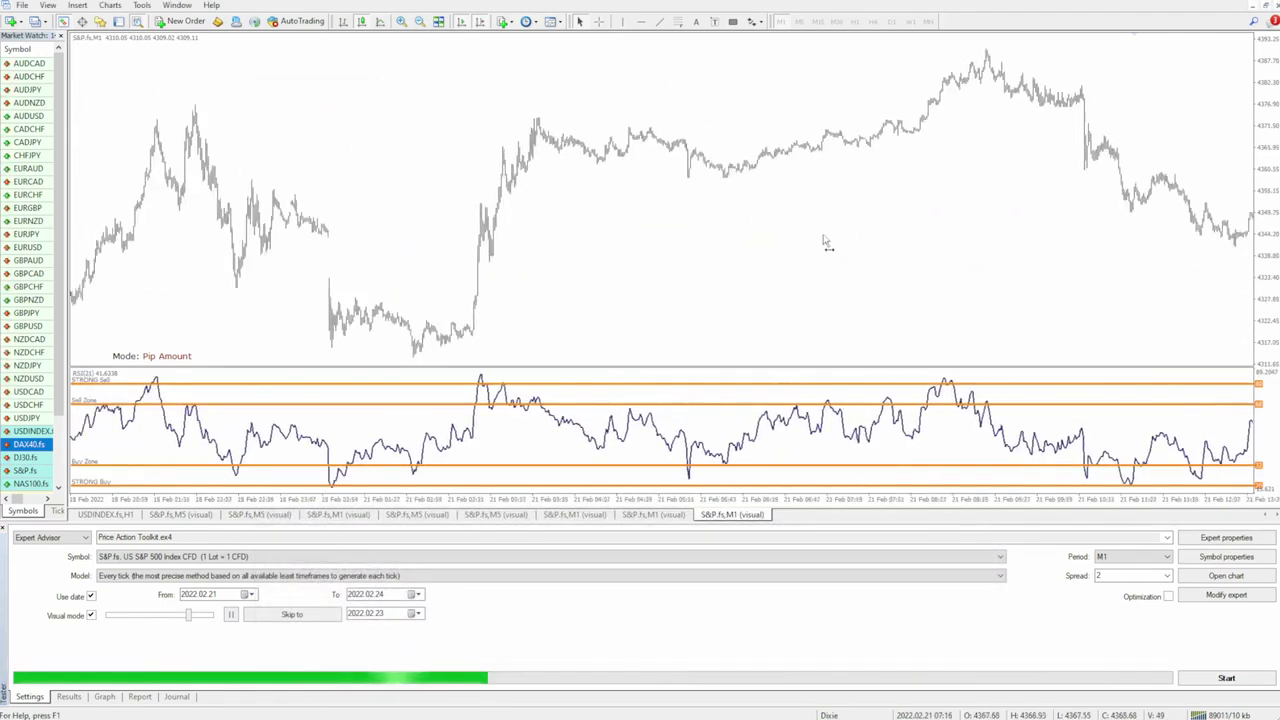
scroll(663, 232, "right", 8)
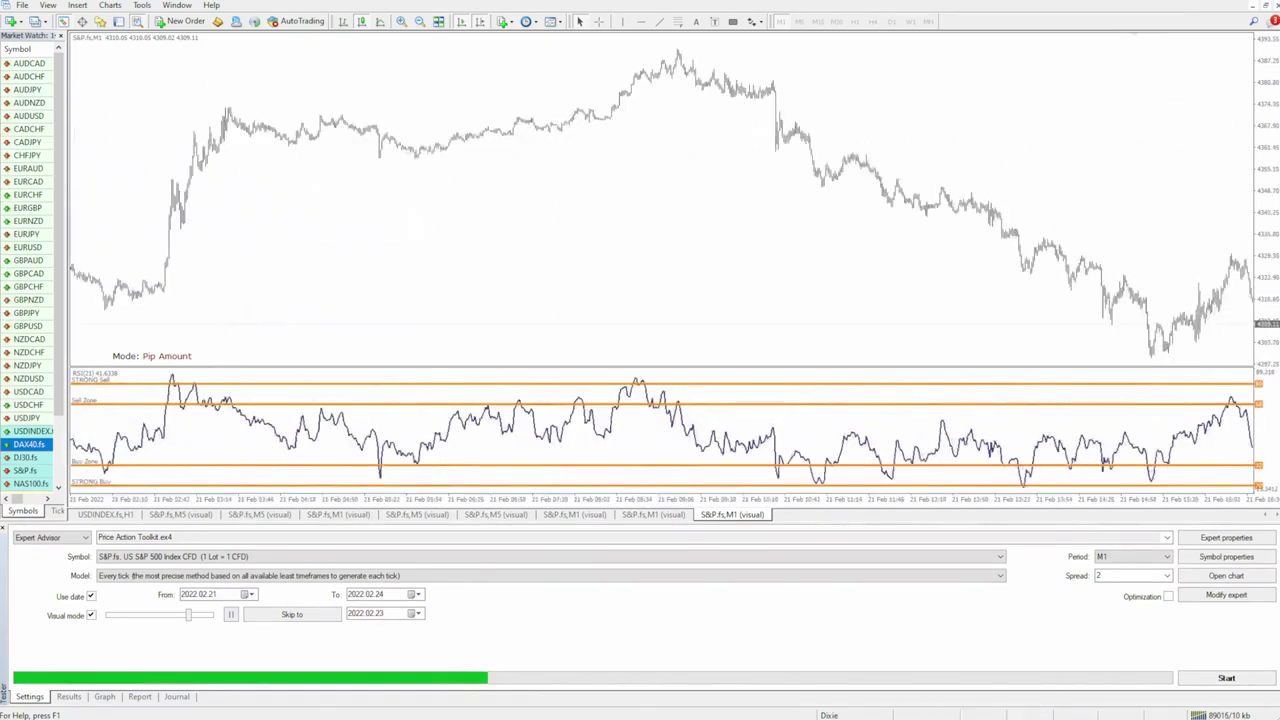
left_click(1232, 679)
mouse_move(188, 614)
left_mouse_down()
mouse_move(226, 614)
mouse_move(172, 616)
left_mouse_up()
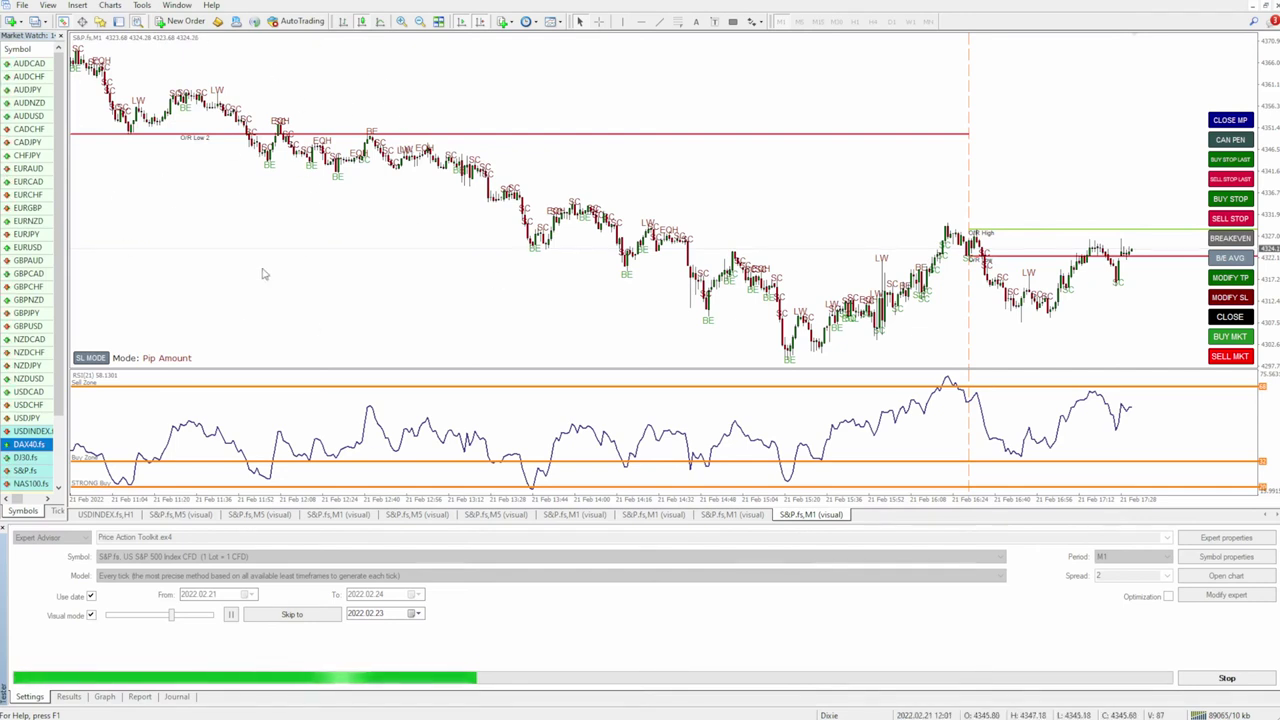
Stop the backtest, open the expert inputs, and set Trade New York Initial Opening Range Breakout to true.
left_click(1227, 678)
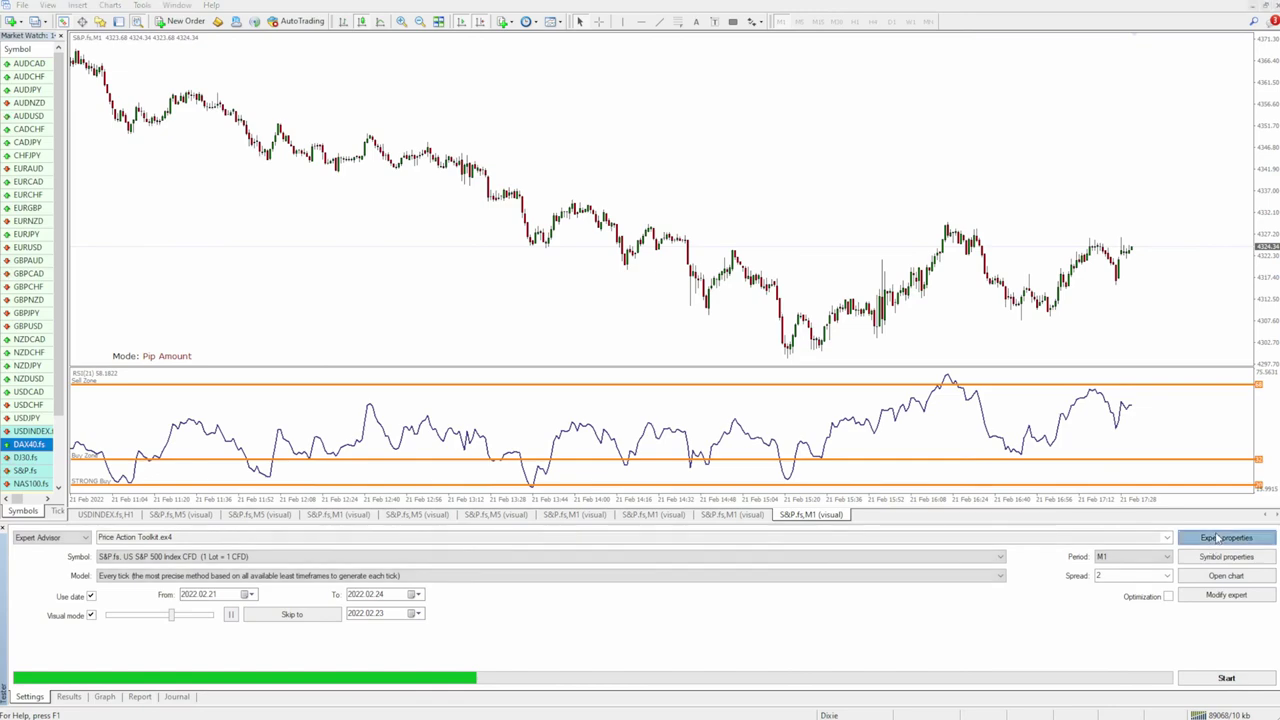
left_click(1218, 538)
scroll(565, 489, "down", 10)
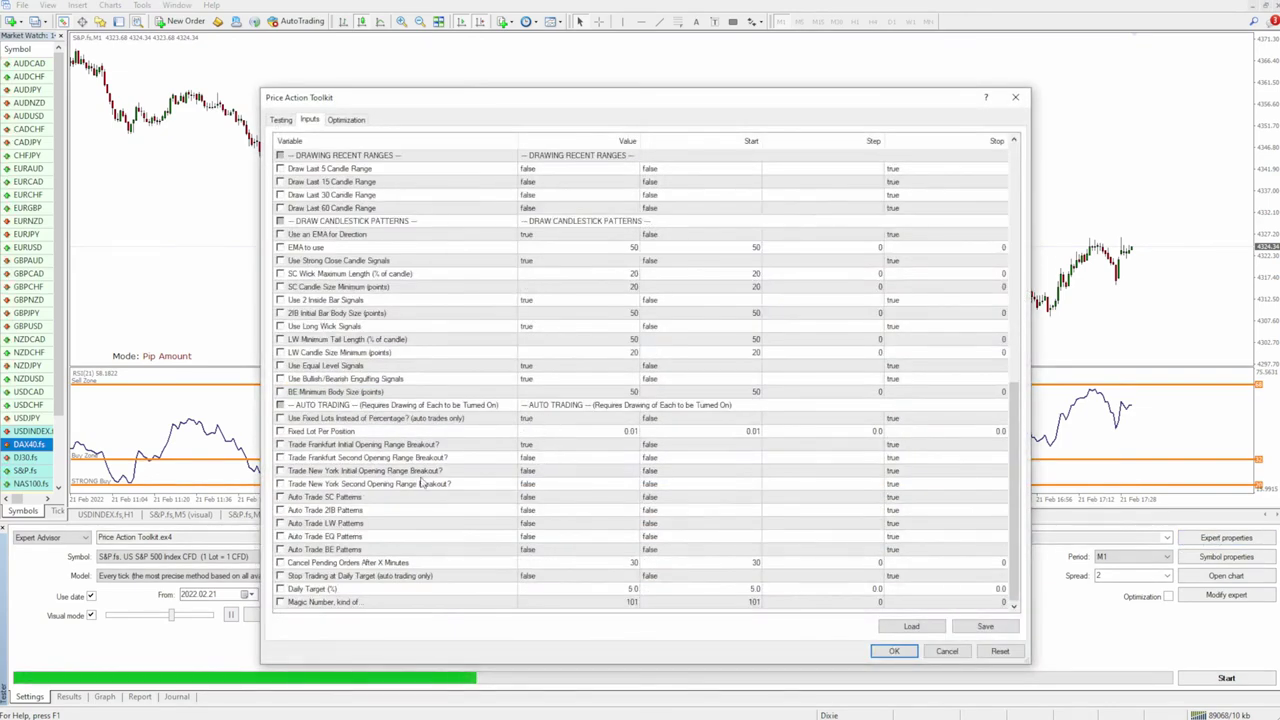
left_click(537, 446)
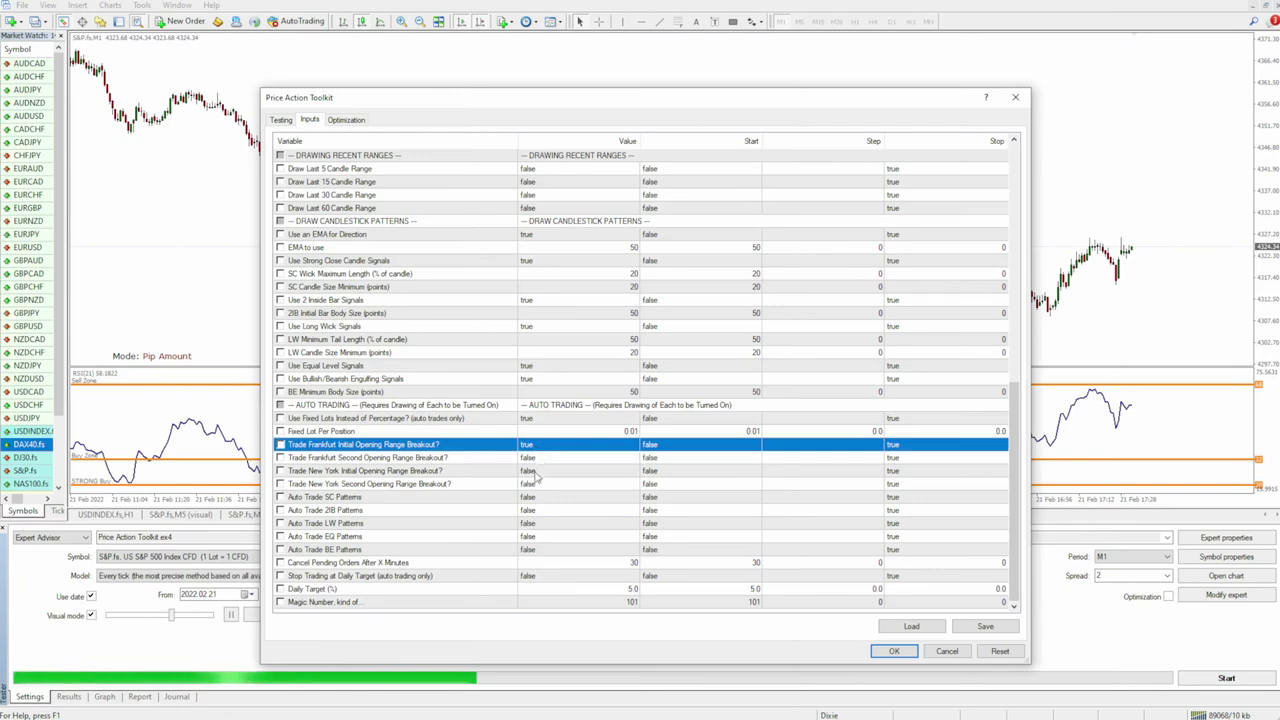
left_click(530, 471)
left_click(530, 471)
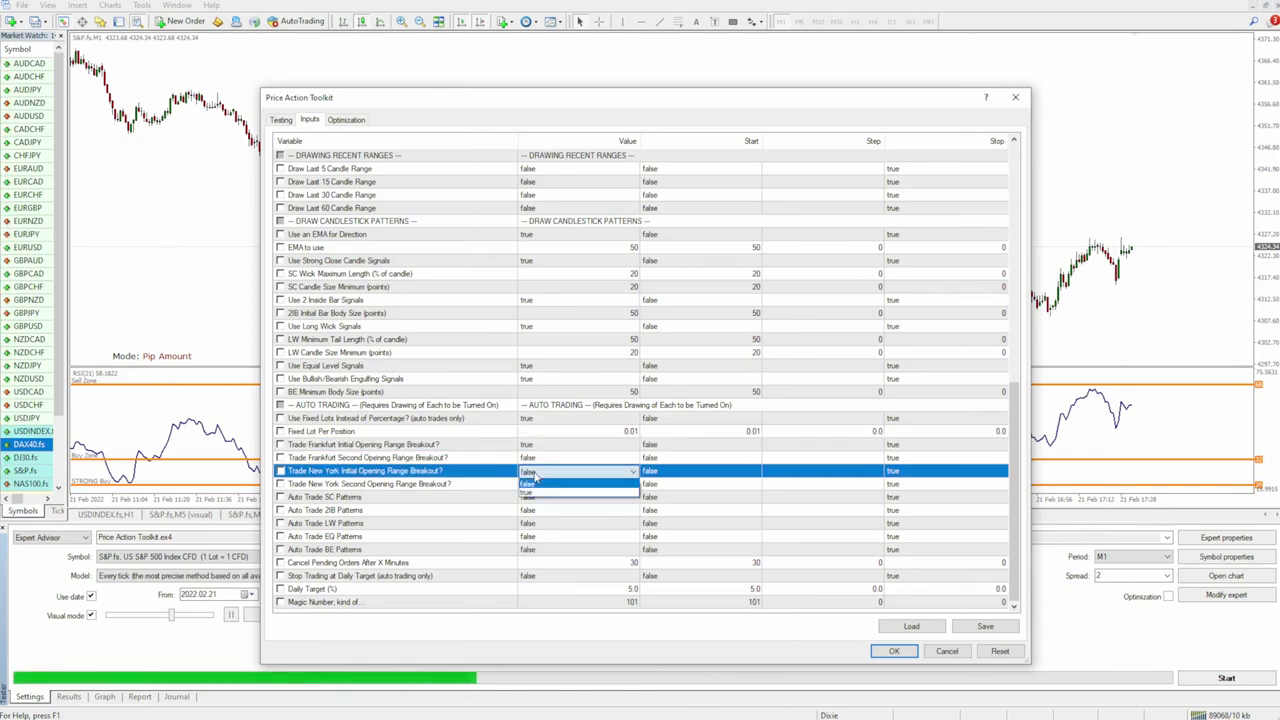
left_click(530, 484)
Set Trade Frankfurt Initial Opening Range Breakout to false in the Auto Trading inputs.
left_click(540, 446)
left_click(540, 446)
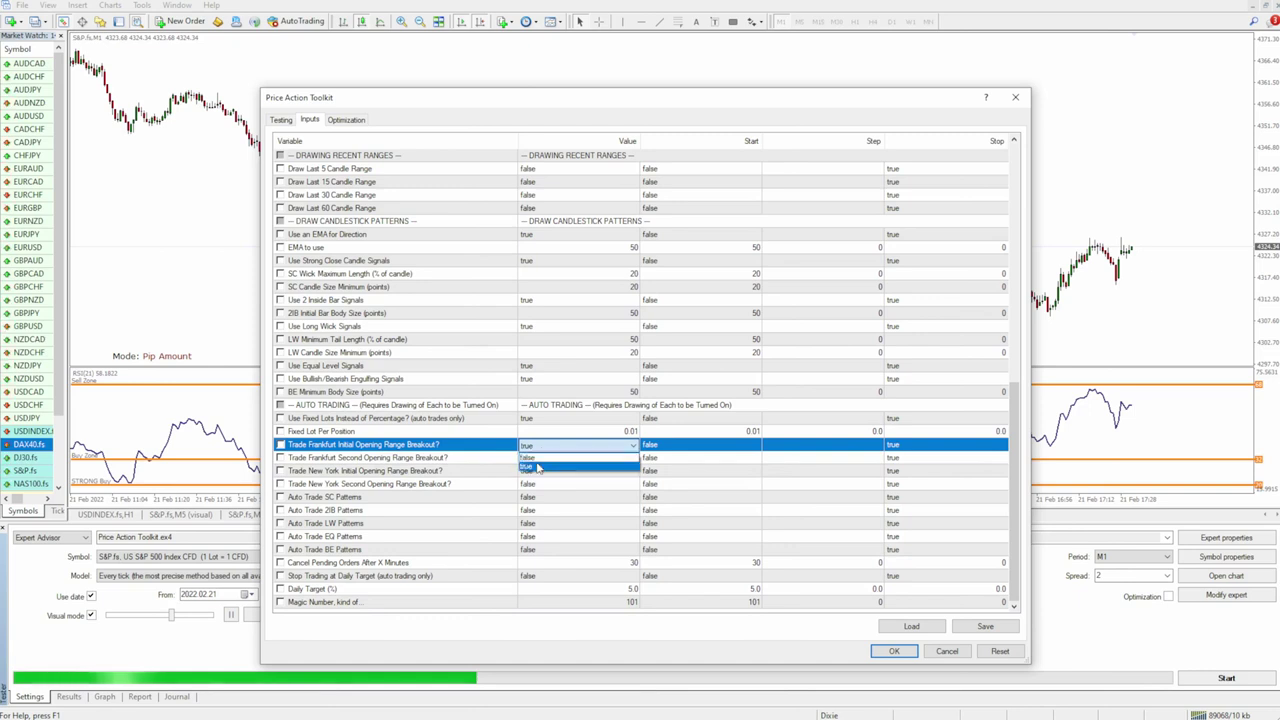
left_click(525, 470)
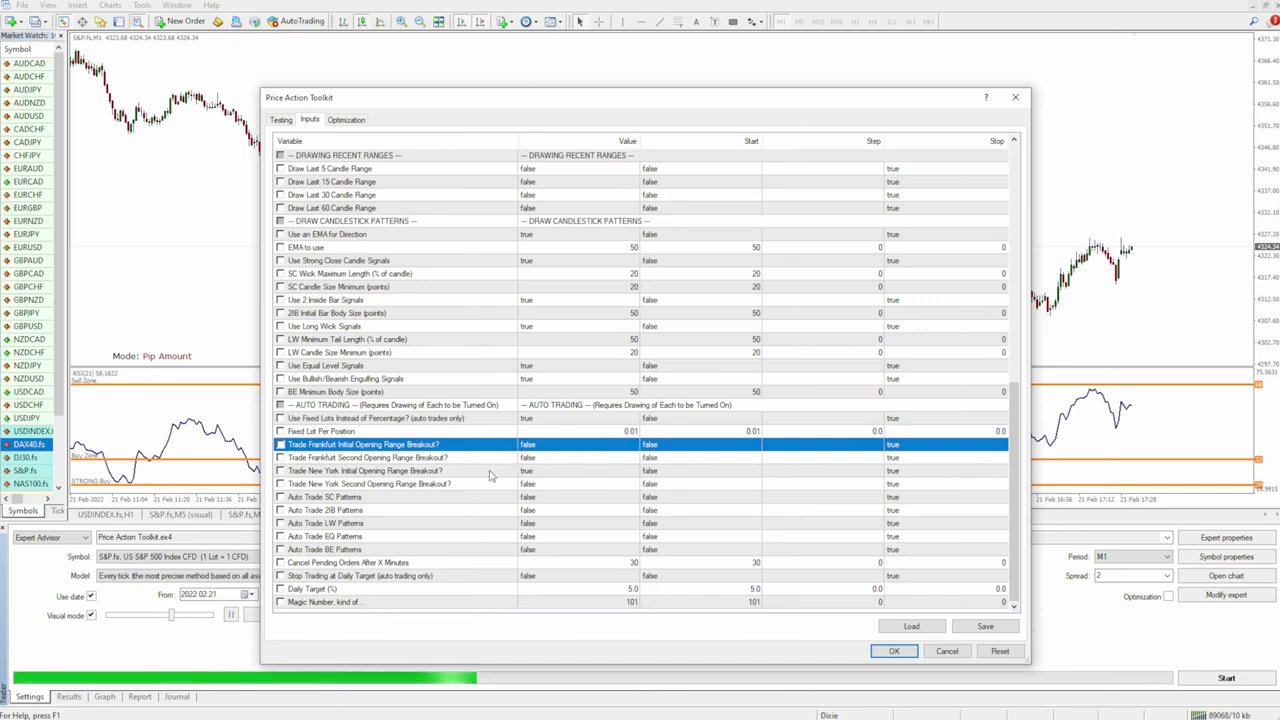
left_click(531, 486)
left_click(531, 486)
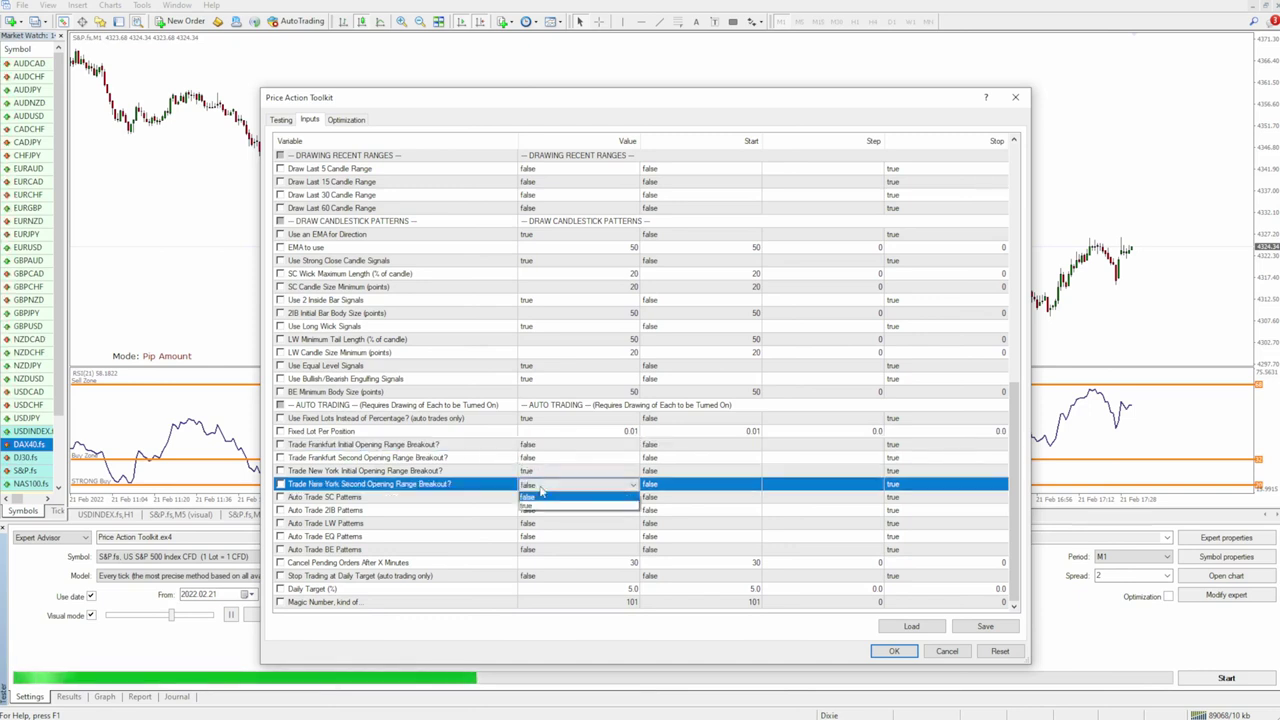
left_click(530, 497)
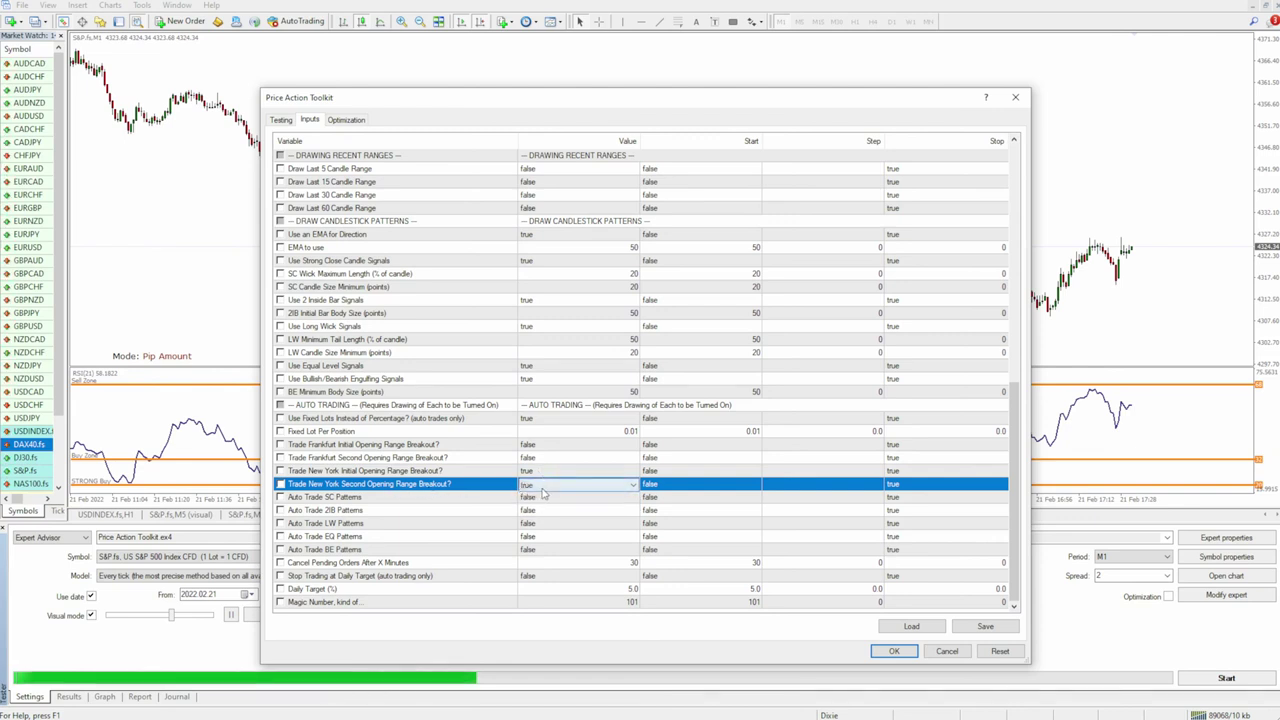
key("Escape")
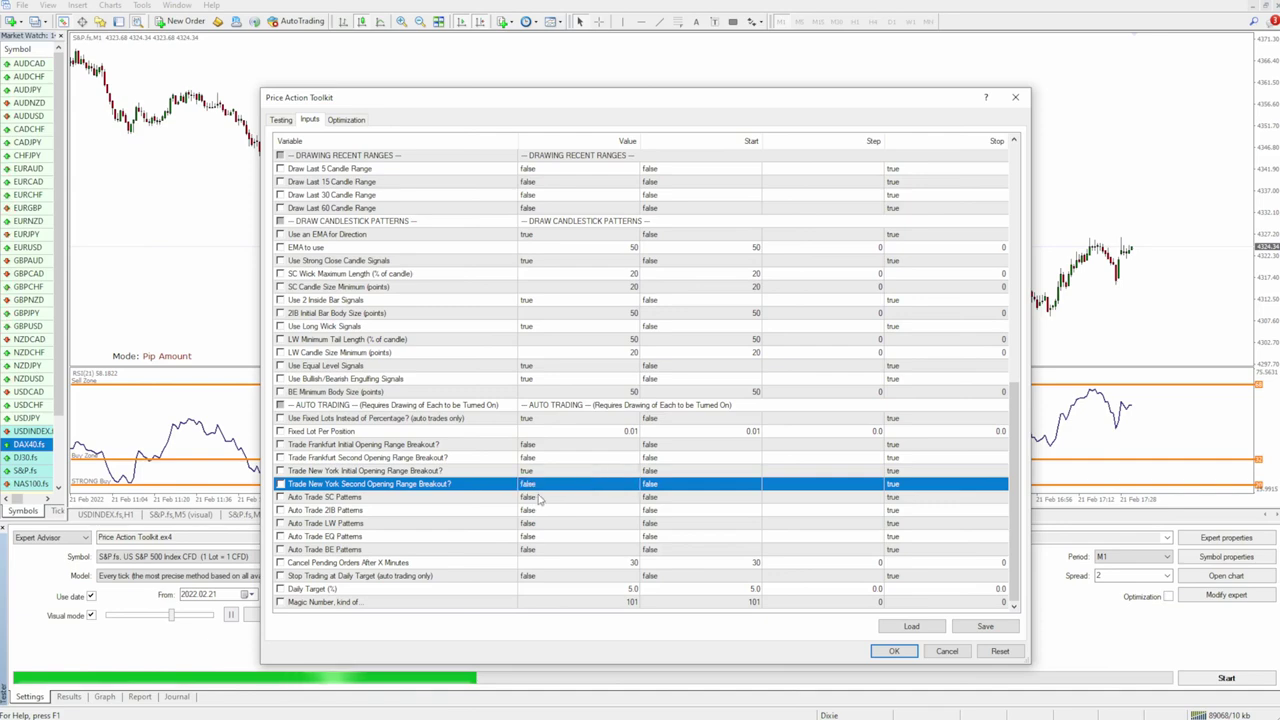
Set NY 2nd Opening Range End to 16:45 and Frankfurt 2nd Opening Range End to 10:15.
scroll(497, 494, "up", 5)
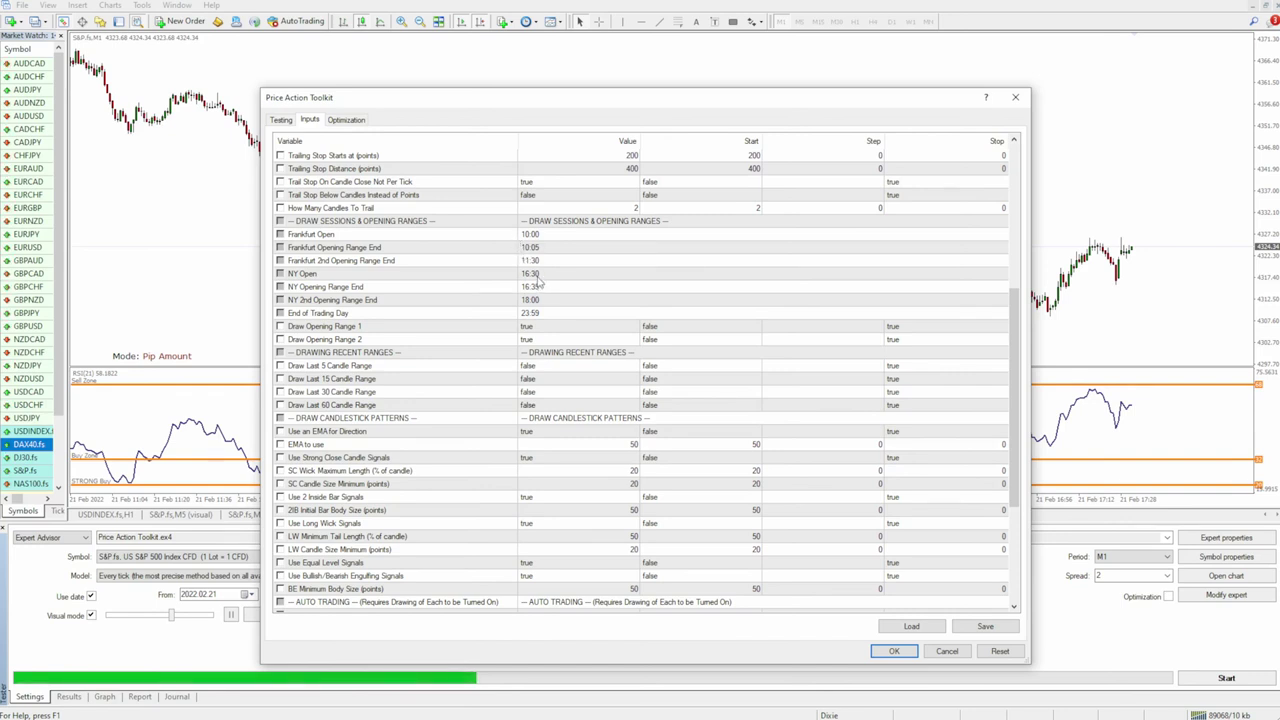
double_click(537, 300)
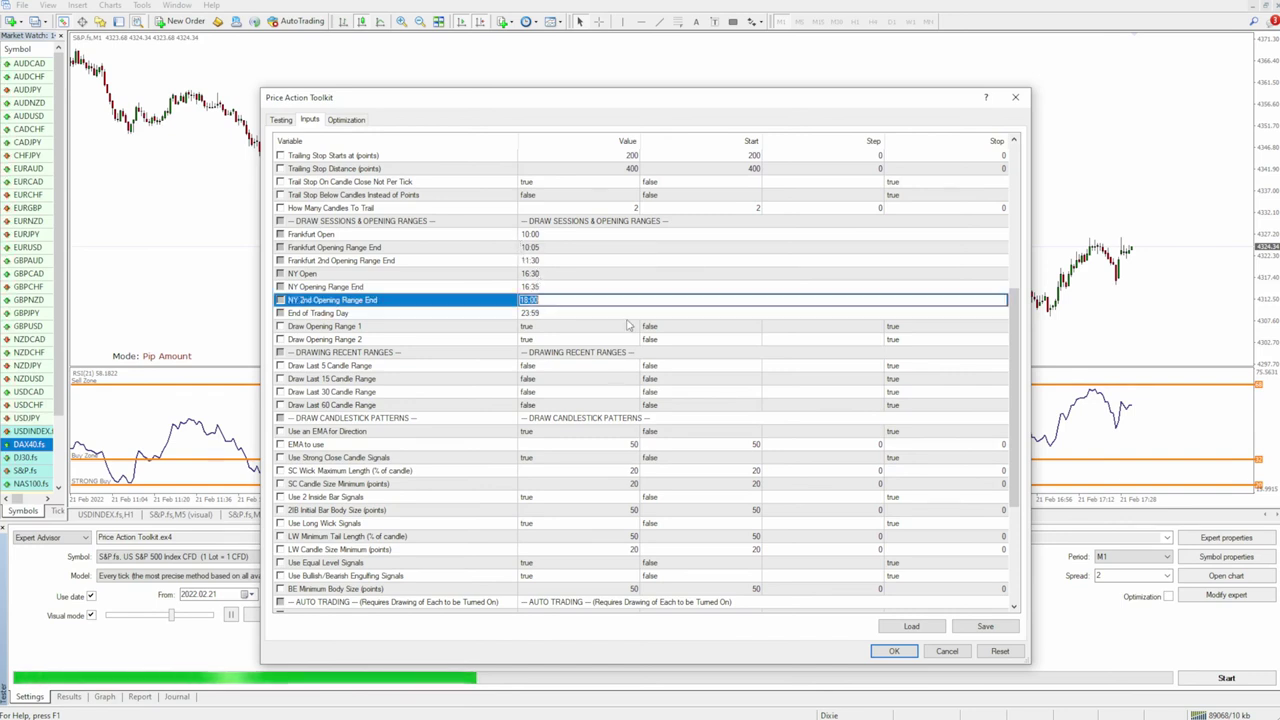
type("16:45")
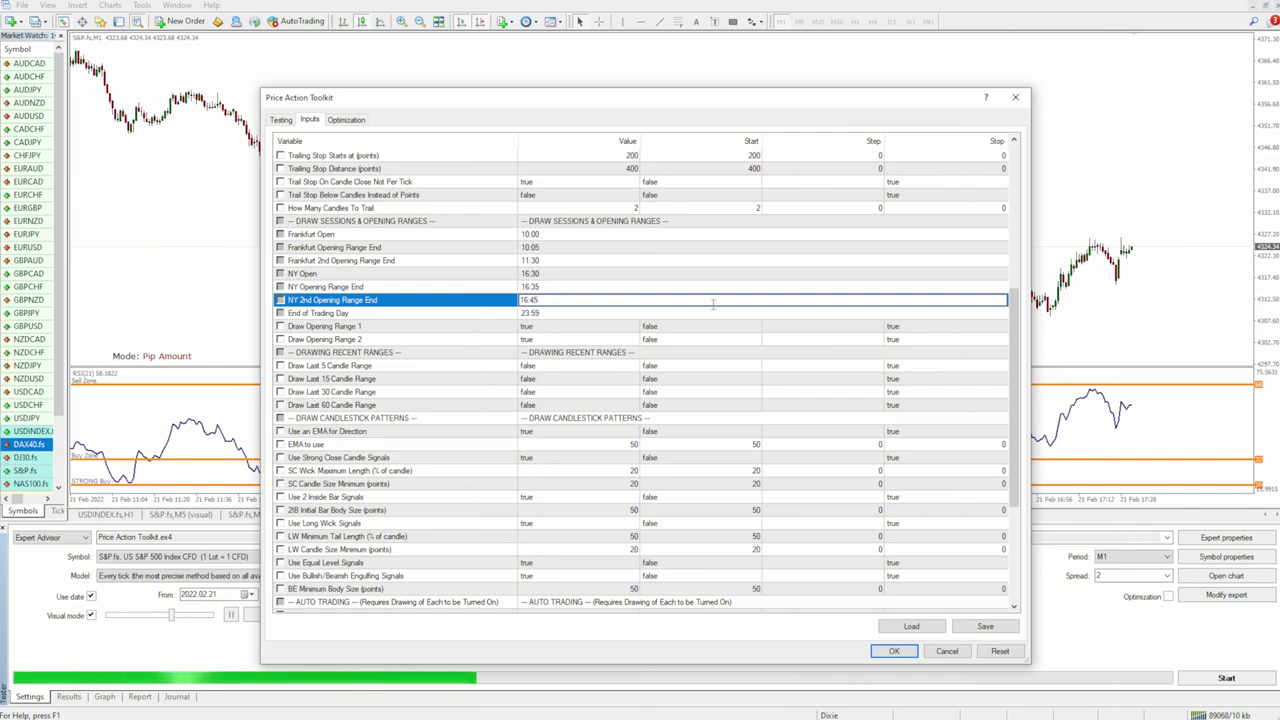
left_click(614, 289)
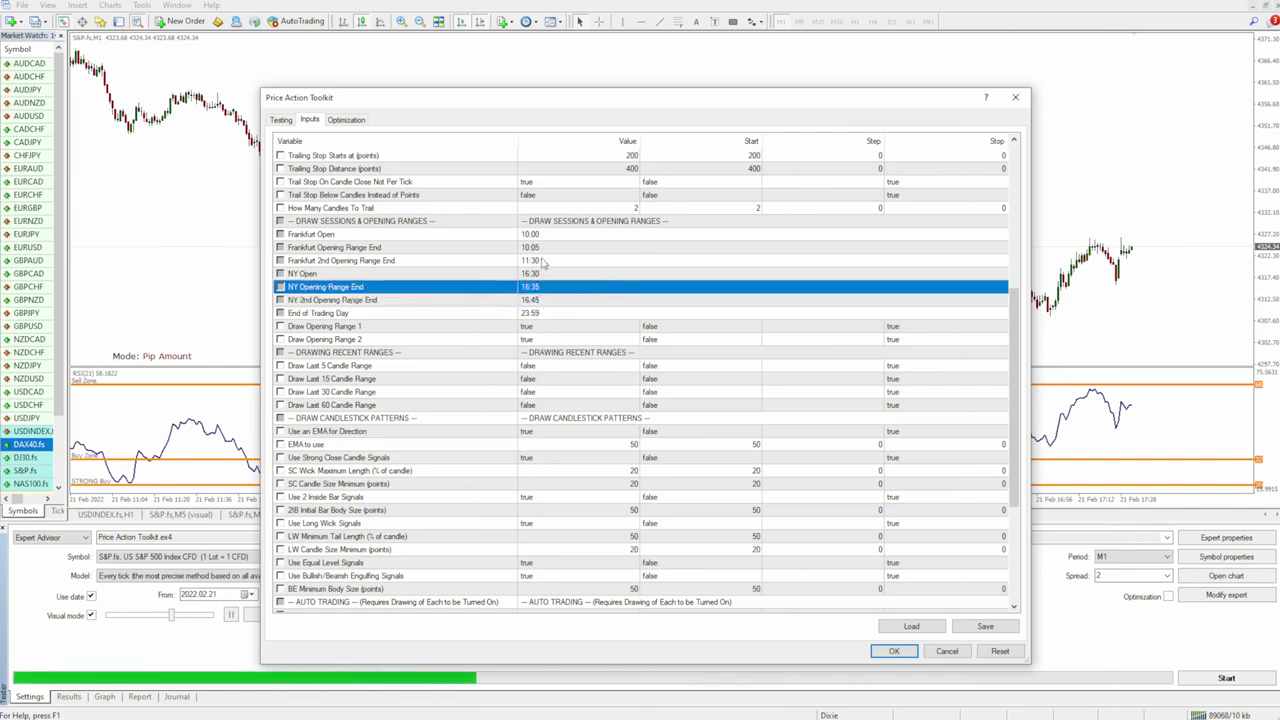
double_click(537, 260)
type("10:15")
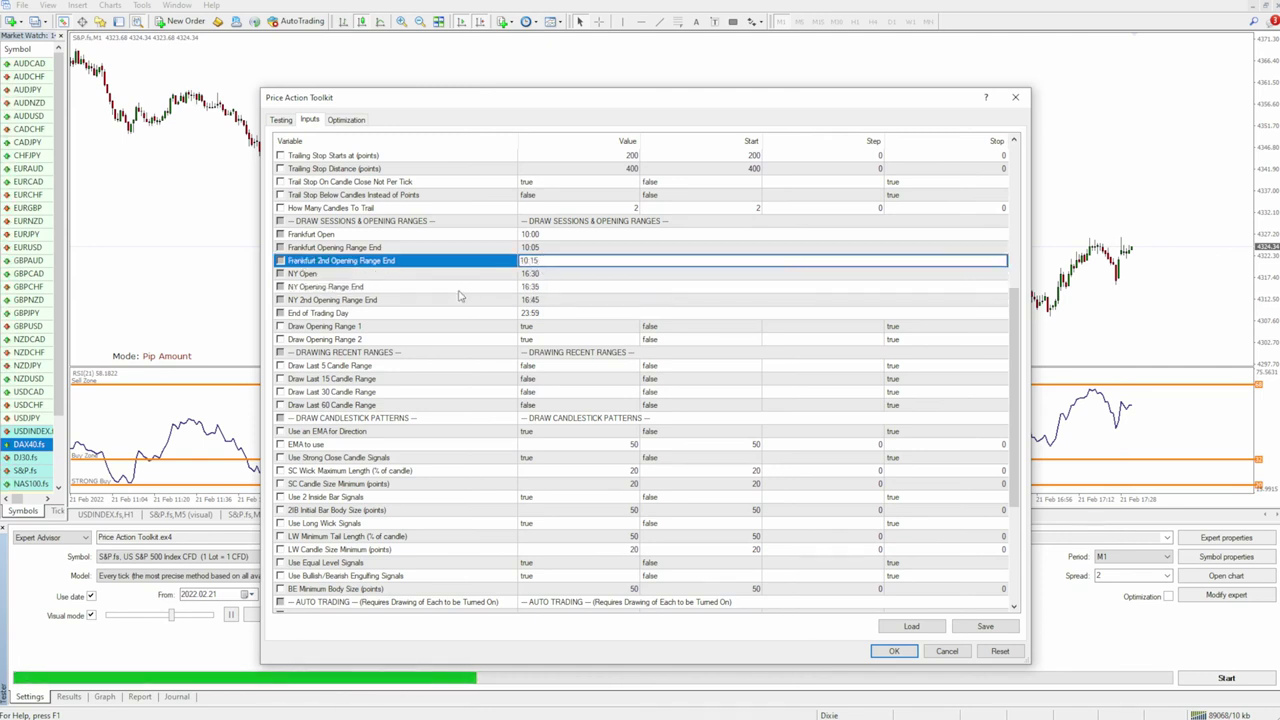
left_click(458, 288)
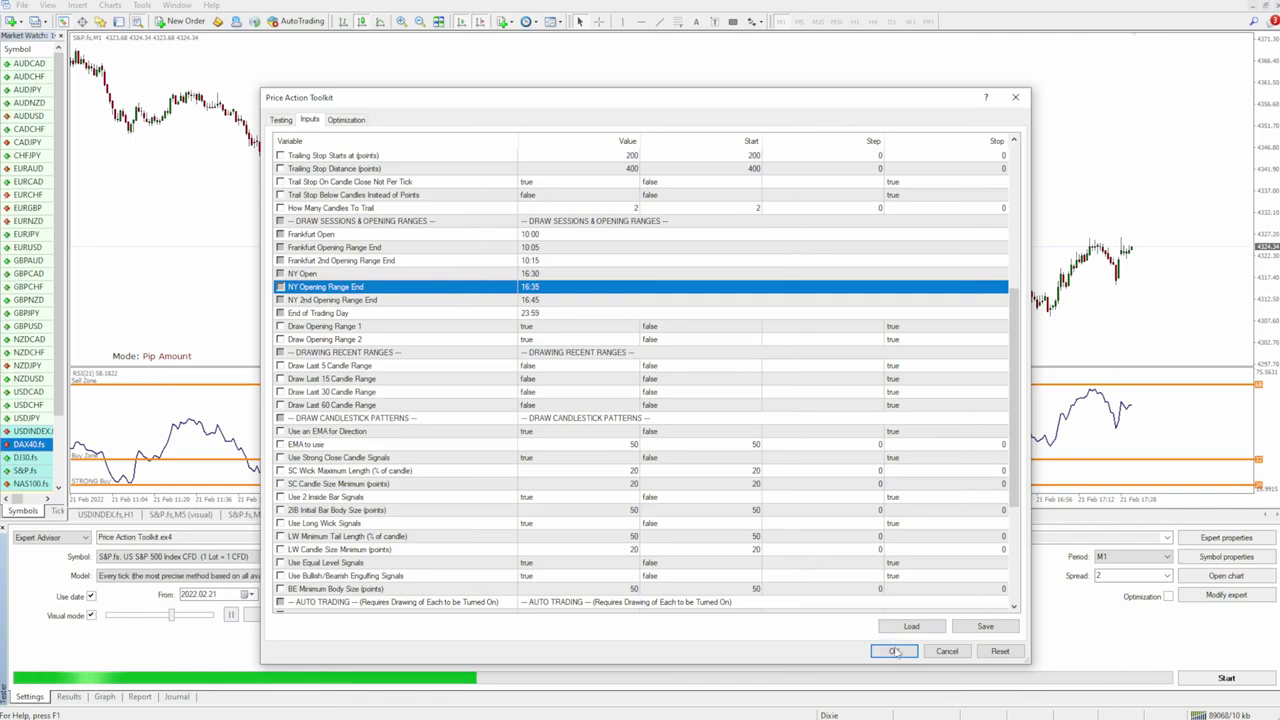
Leave Trade New York Second Opening Range Breakout at false, apply the expert inputs, and restart the S&P M1 visual backtest.
left_click(612, 537)
scroll(597, 558, "down", 5)
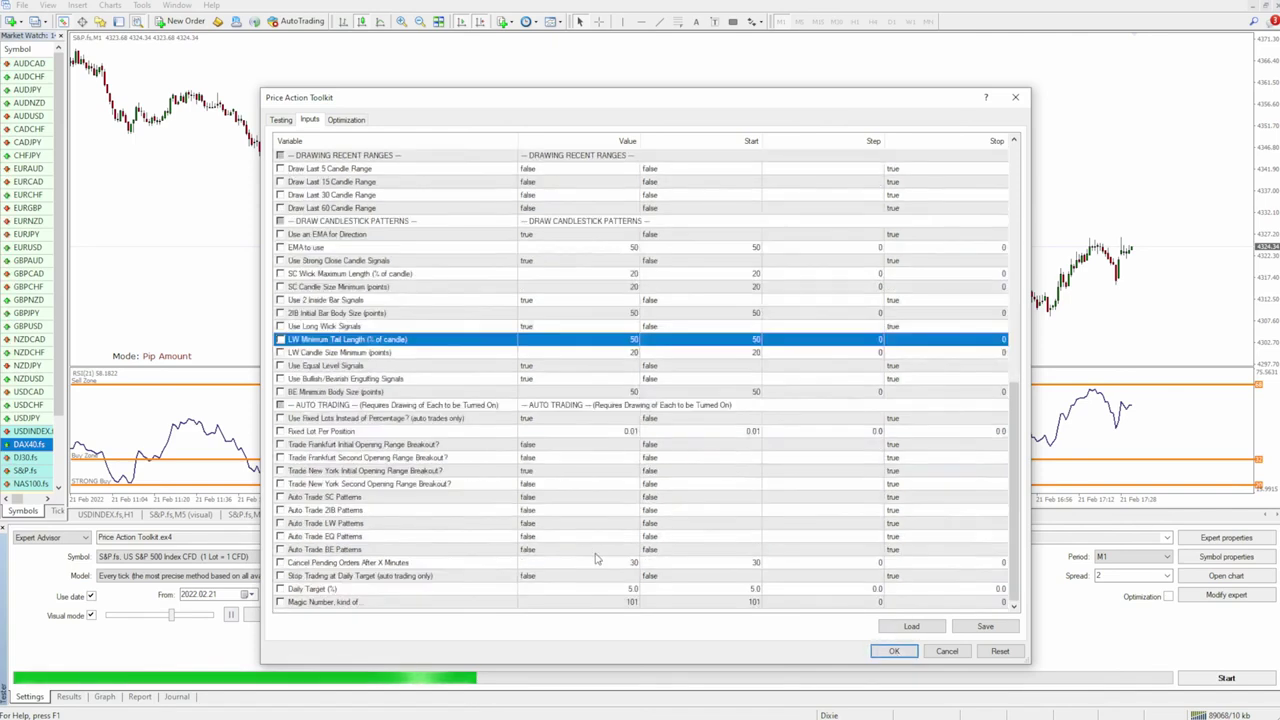
left_click(551, 447)
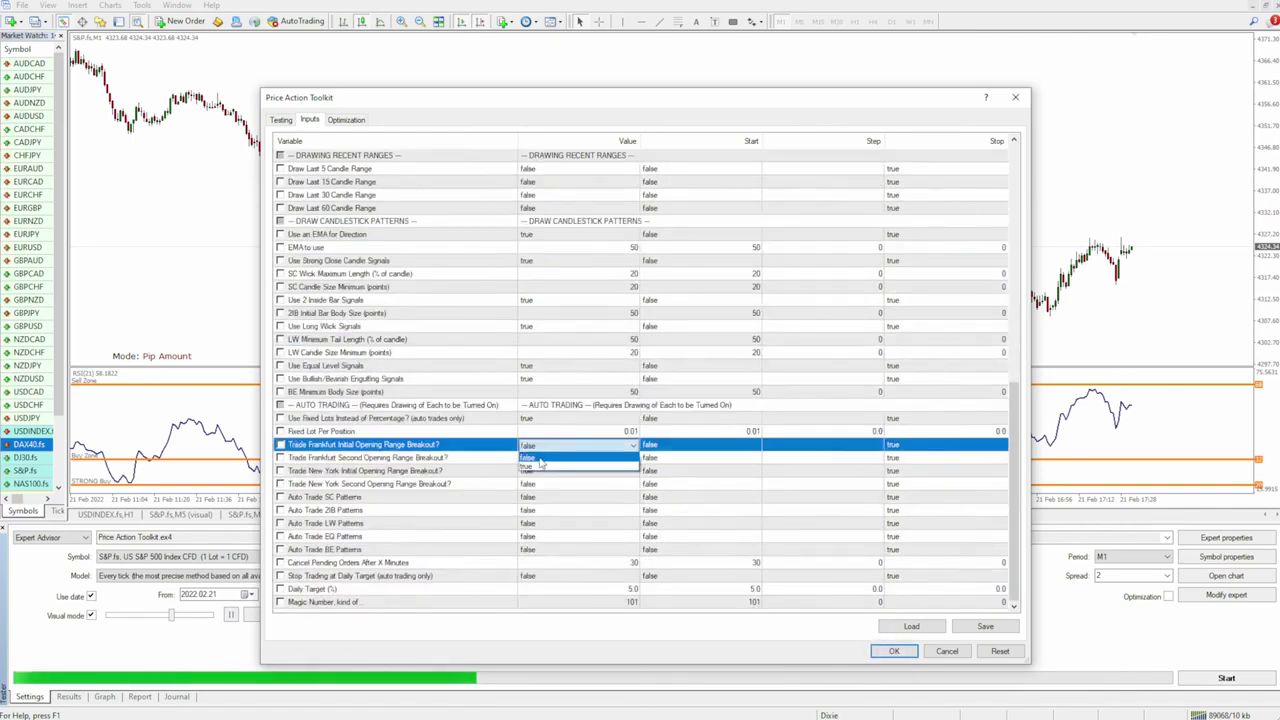
left_click(527, 484)
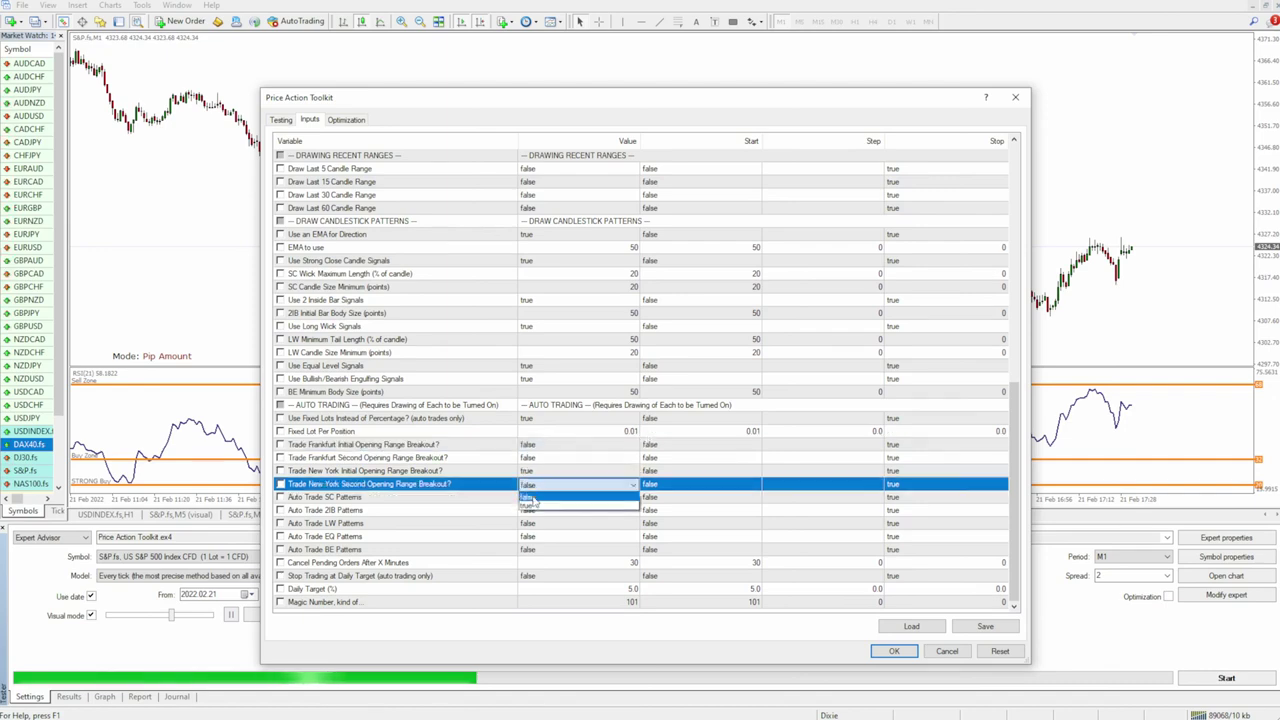
left_click(527, 497)
left_click(495, 499)
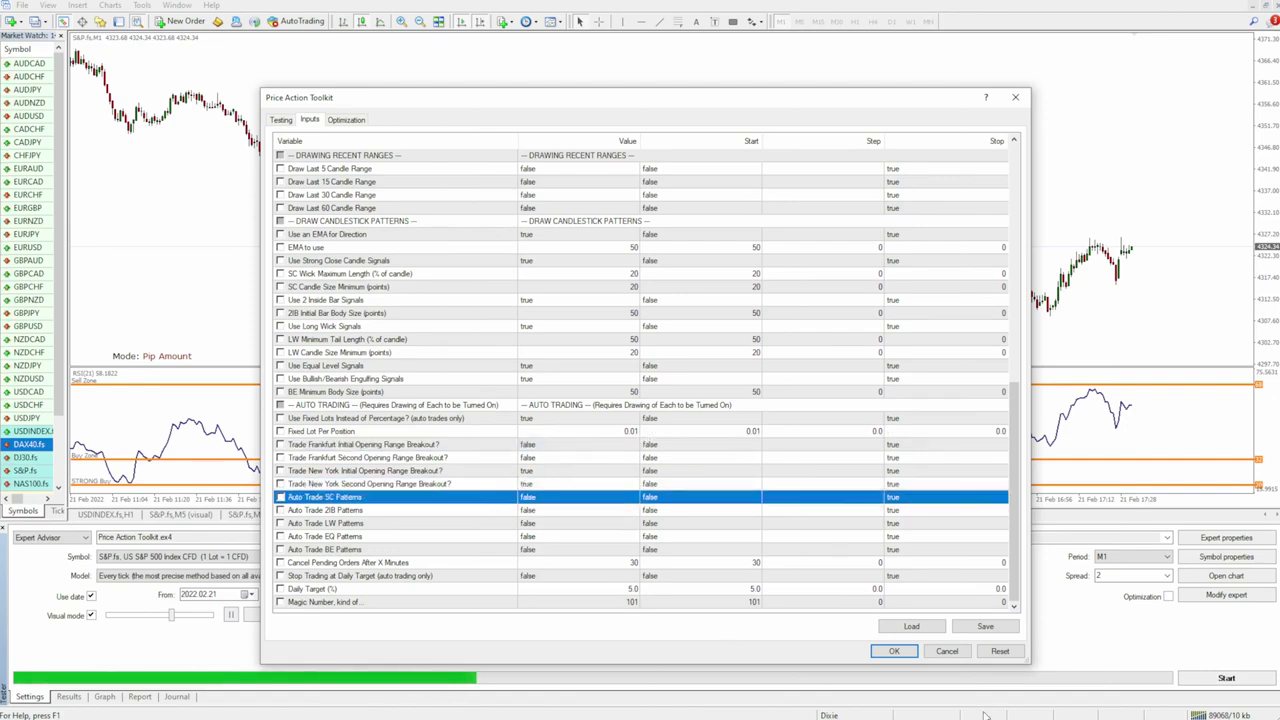
left_click(894, 651)
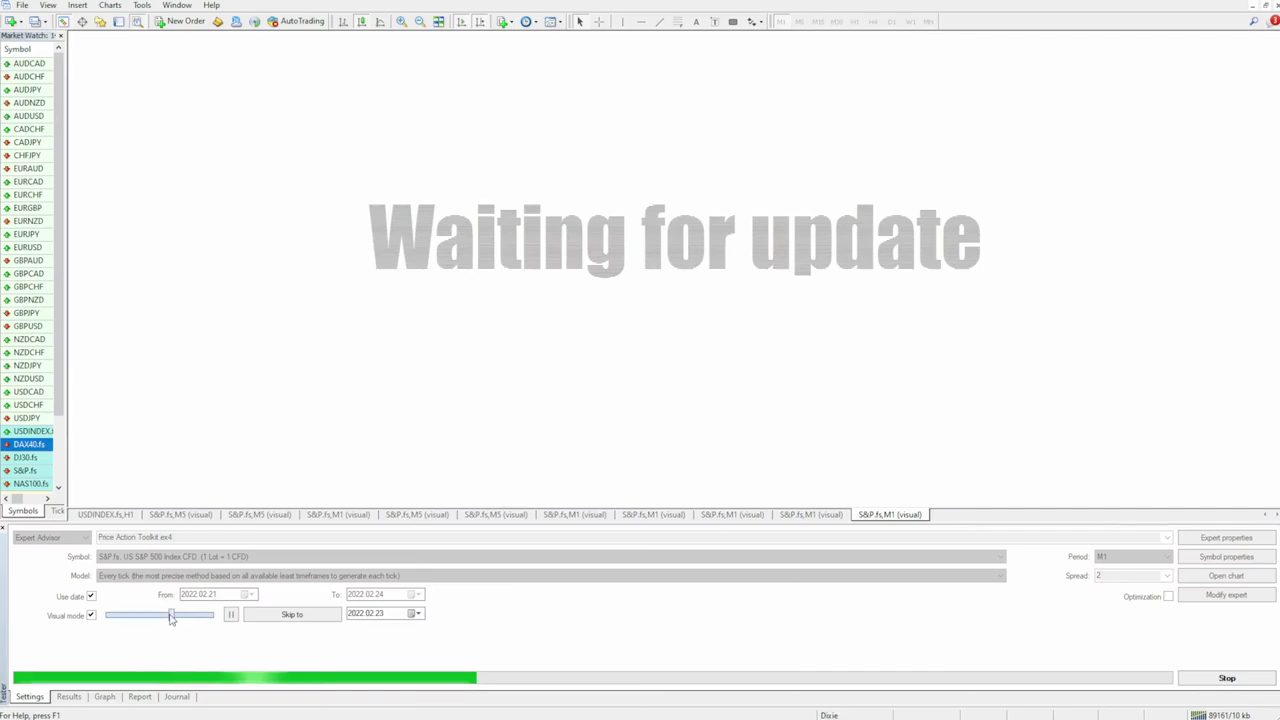
Run the backtest at high speed into the New York session and slow it down to examine the 0.01 sell trade.
left_click_drag(171, 618, 226, 624)
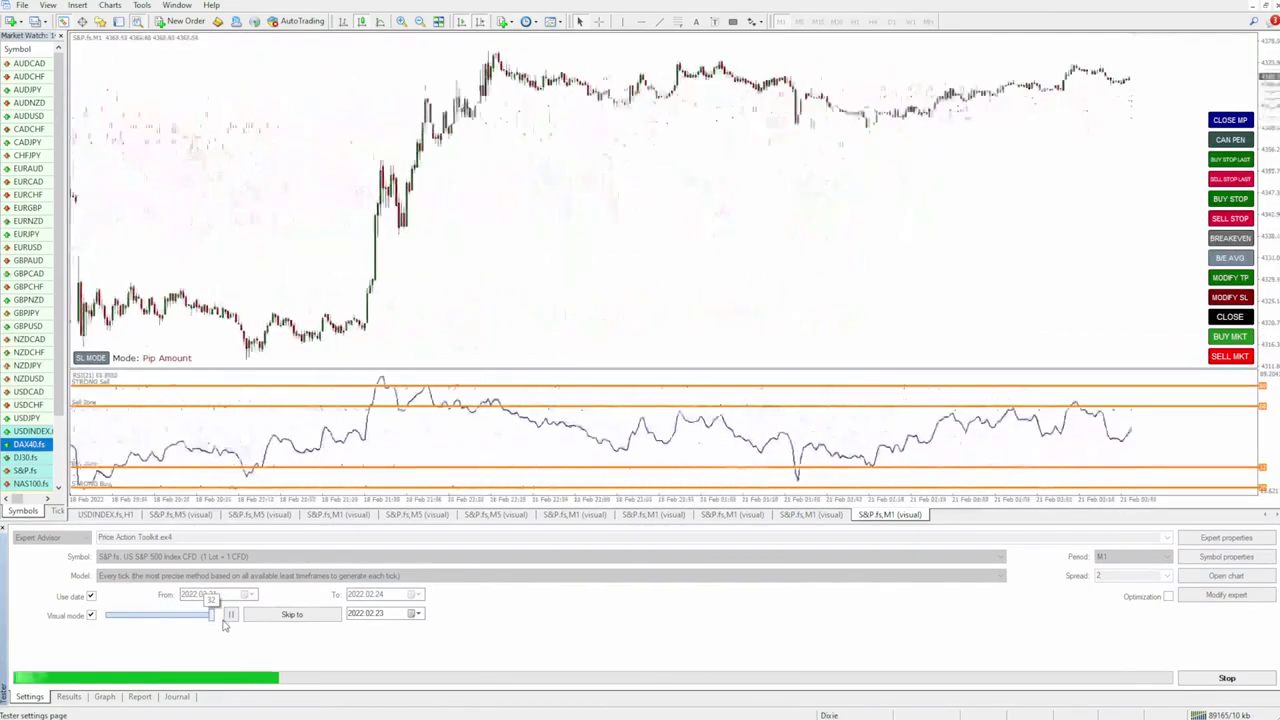
left_click_drag(226, 624, 188, 616)
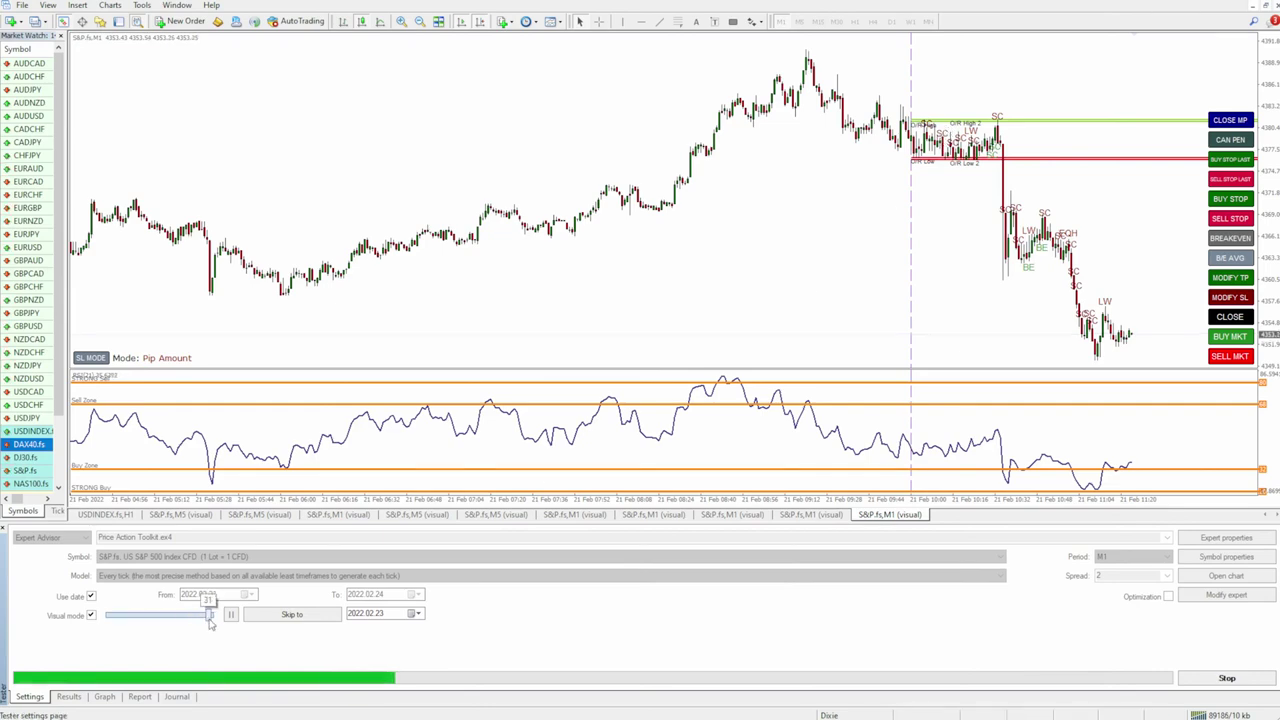
left_click_drag(209, 617, 219, 619)
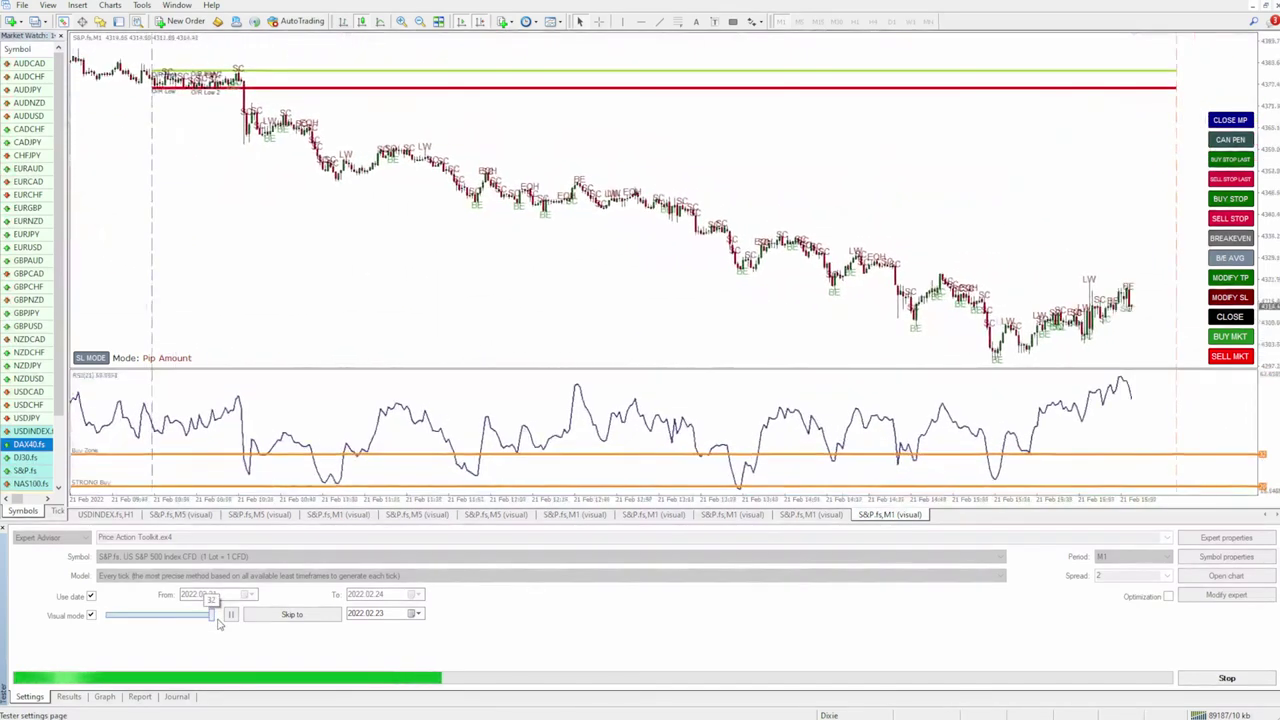
left_click_drag(214, 616, 127, 616)
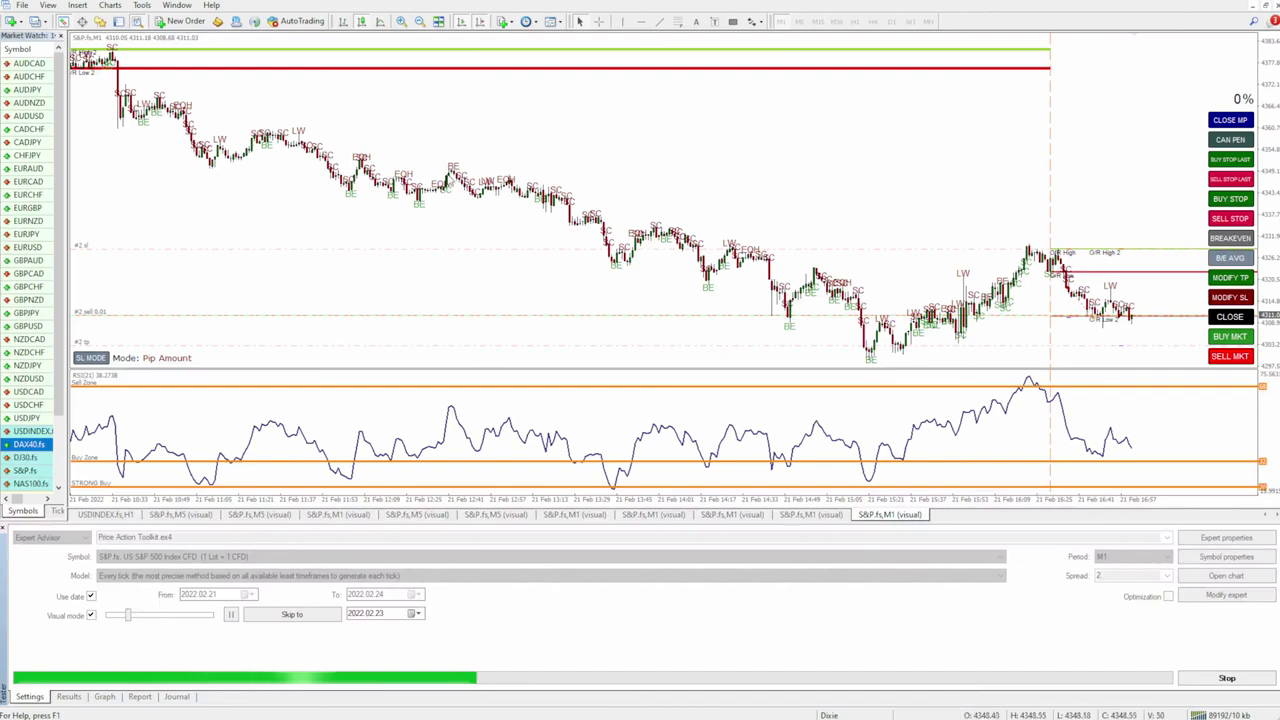
key("plus")
key("plus")
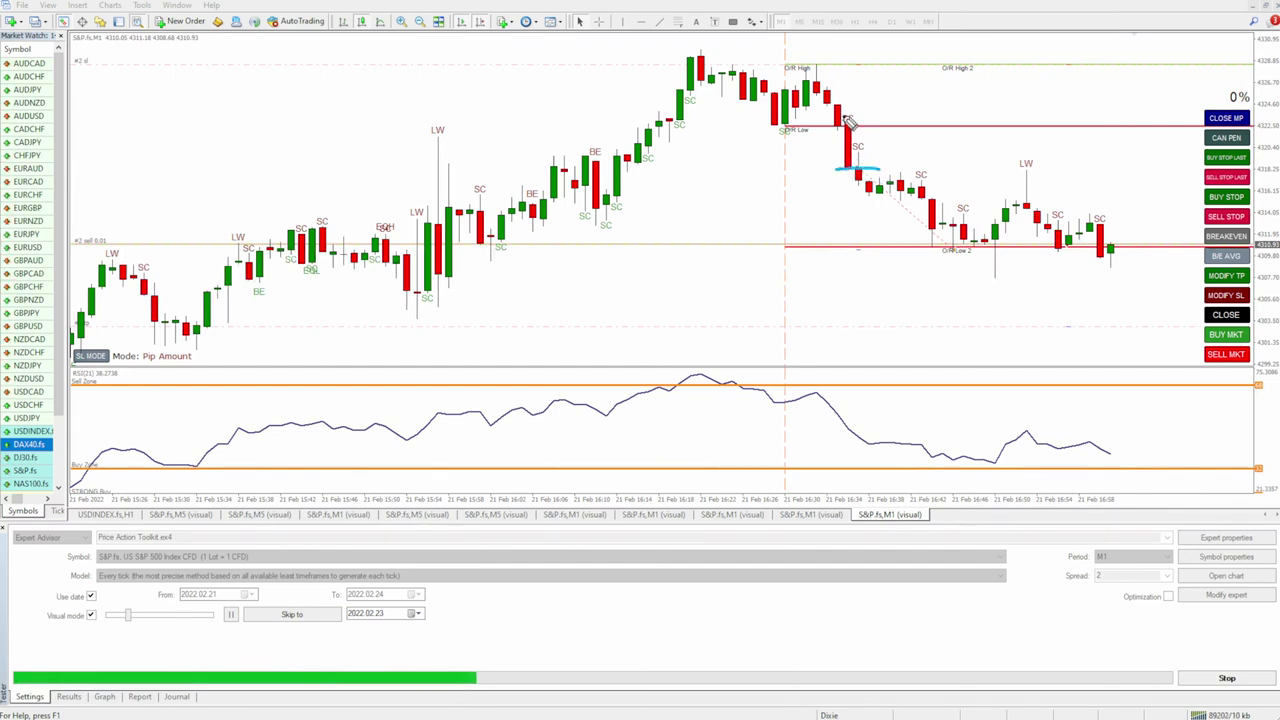
Draw a line along the drop below the opening range low and circle the sell trade's entry and take profit levels.
mouse_move(866, 180)
left_mouse_down()
mouse_move(943, 240)
mouse_move(937, 255)
left_mouse_up()
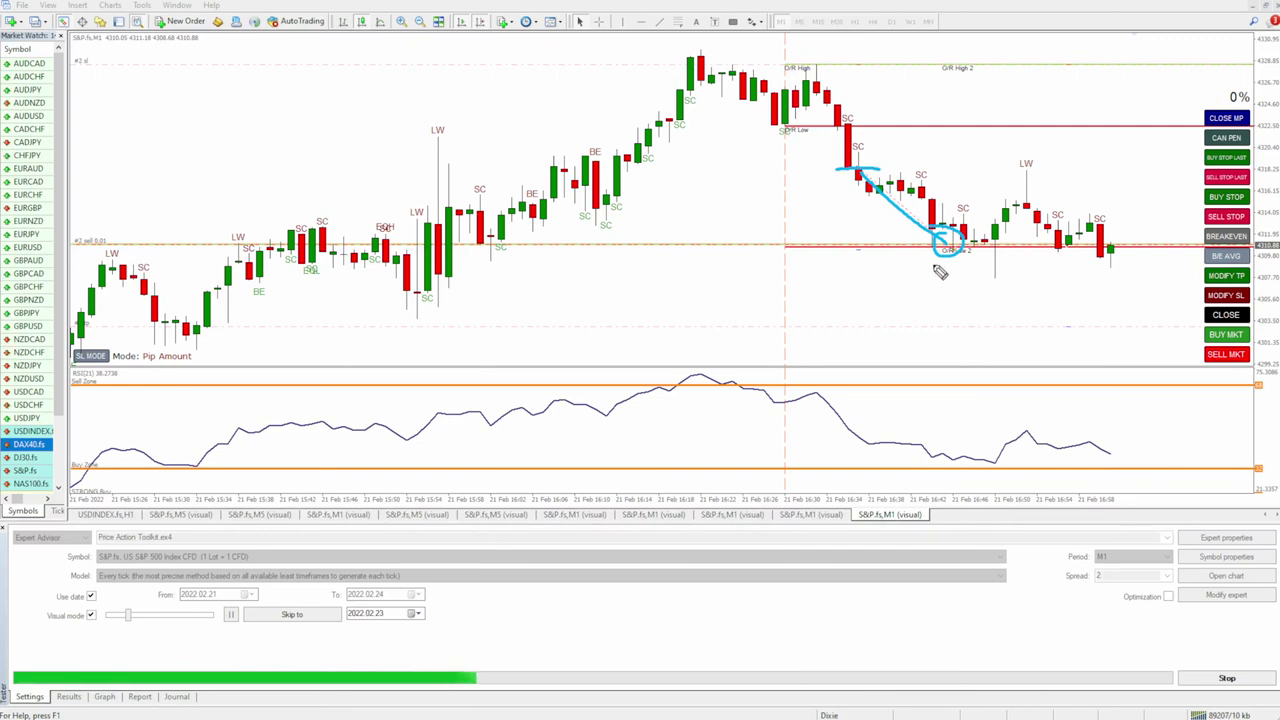
left_click_drag(1078, 232, 1076, 236)
left_click_drag(1078, 303, 1072, 302)
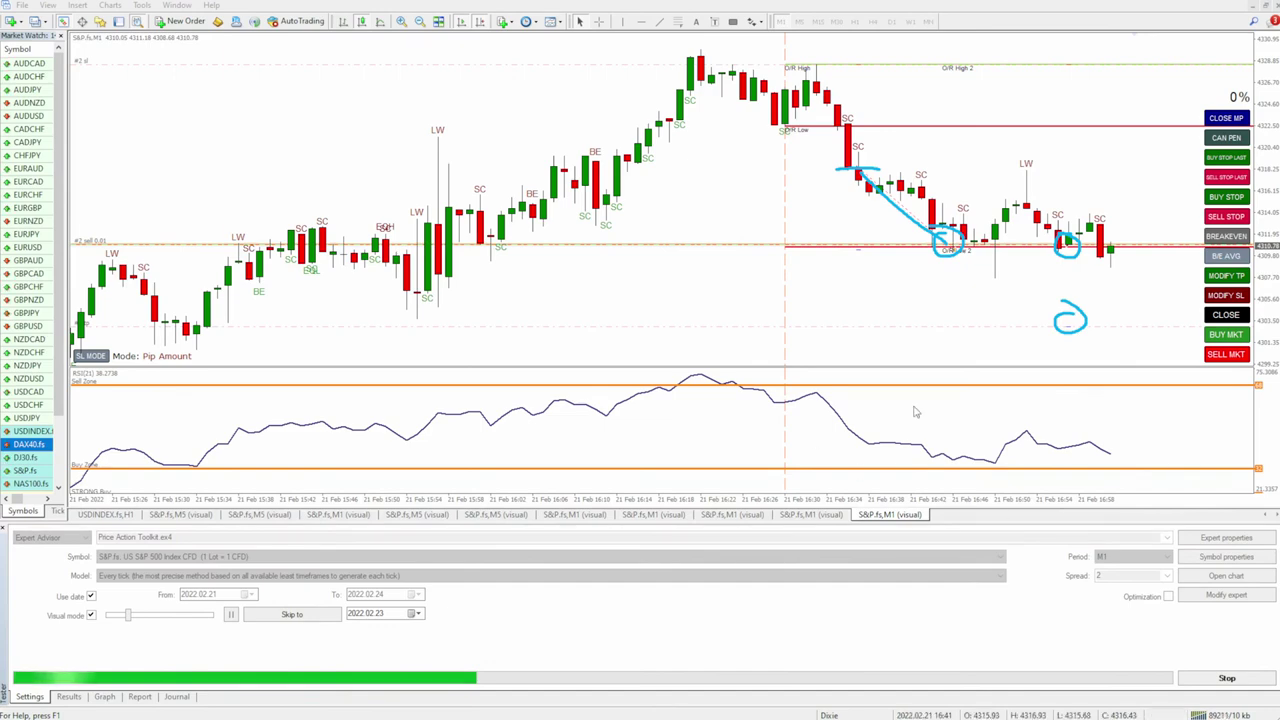
Advance the backtest, circling the O/R High 2 and O/R Low 2 levels along the way, and erase the drawn annotations.
left_click_drag(131, 617, 204, 620)
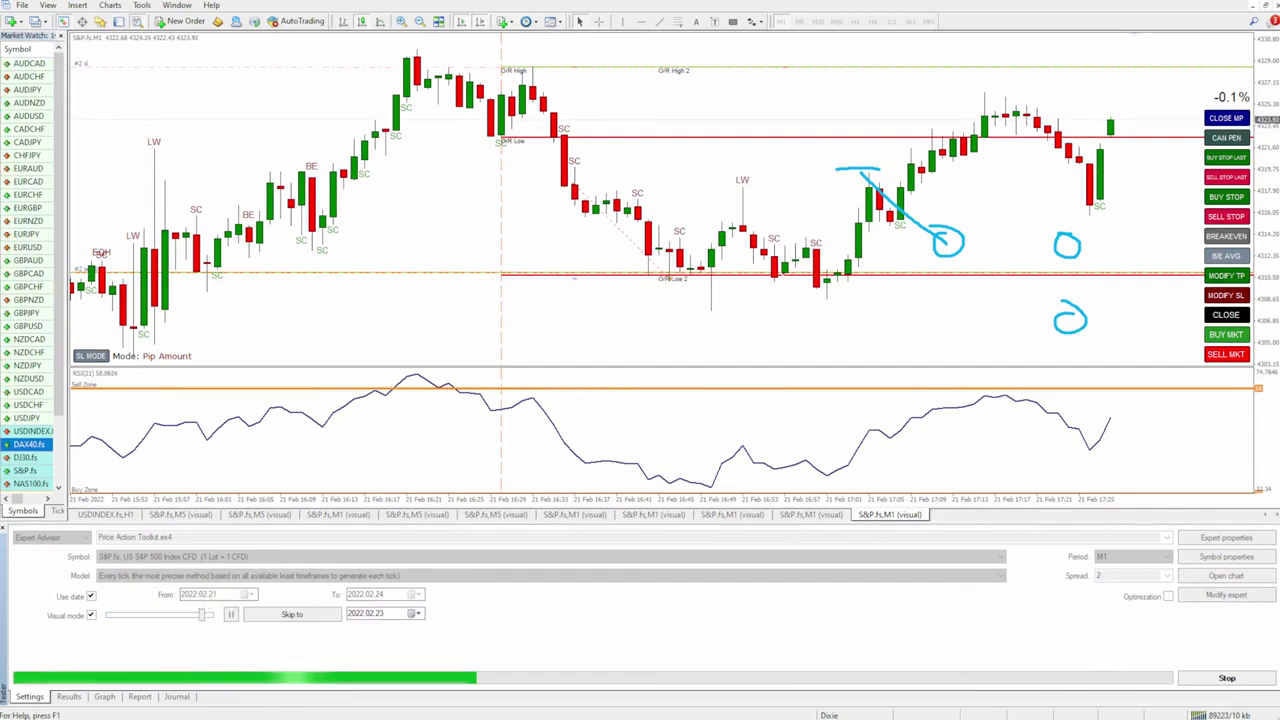
left_click_drag(680, 49, 652, 40)
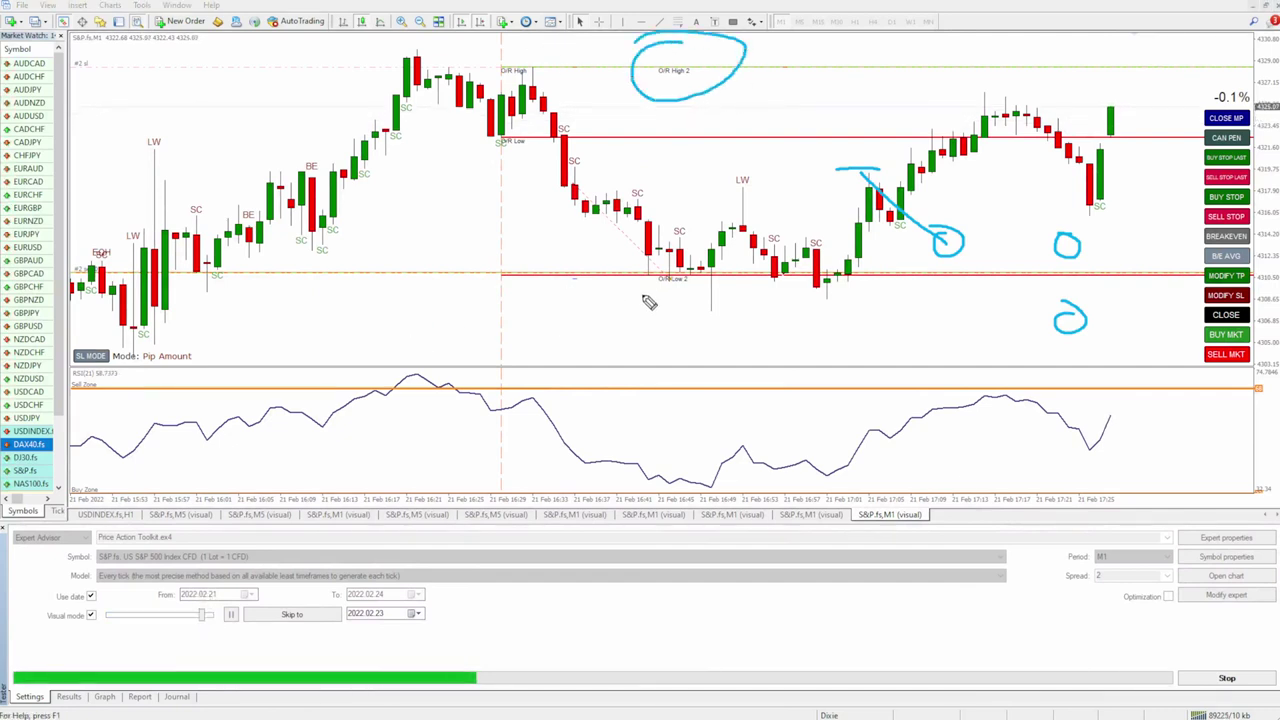
left_click_drag(695, 303, 650, 250)
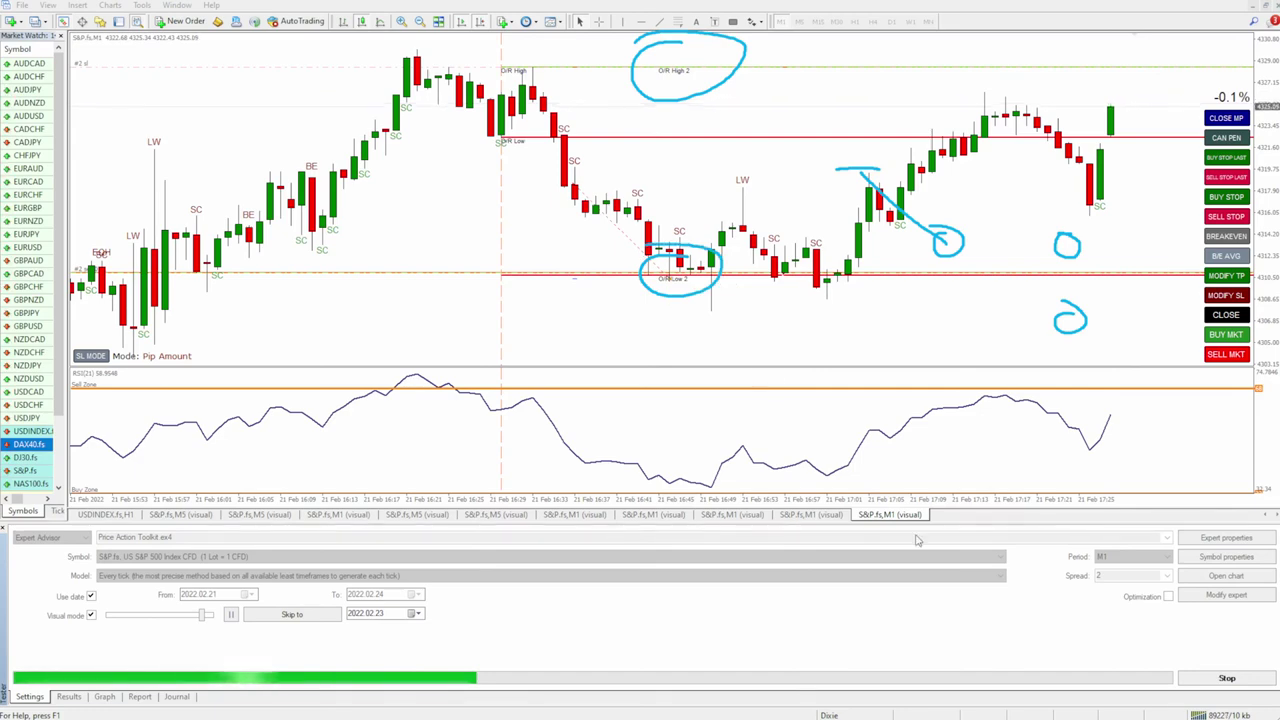
left_click_drag(205, 616, 158, 616)
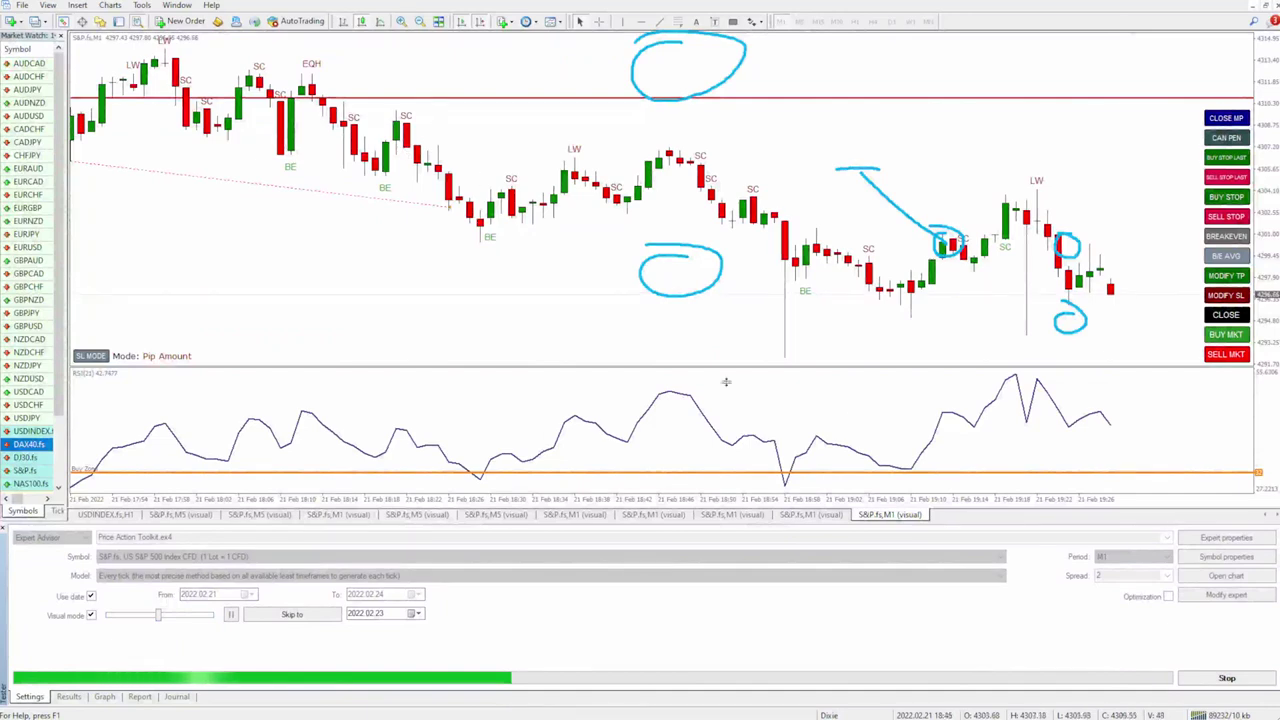
key("e")
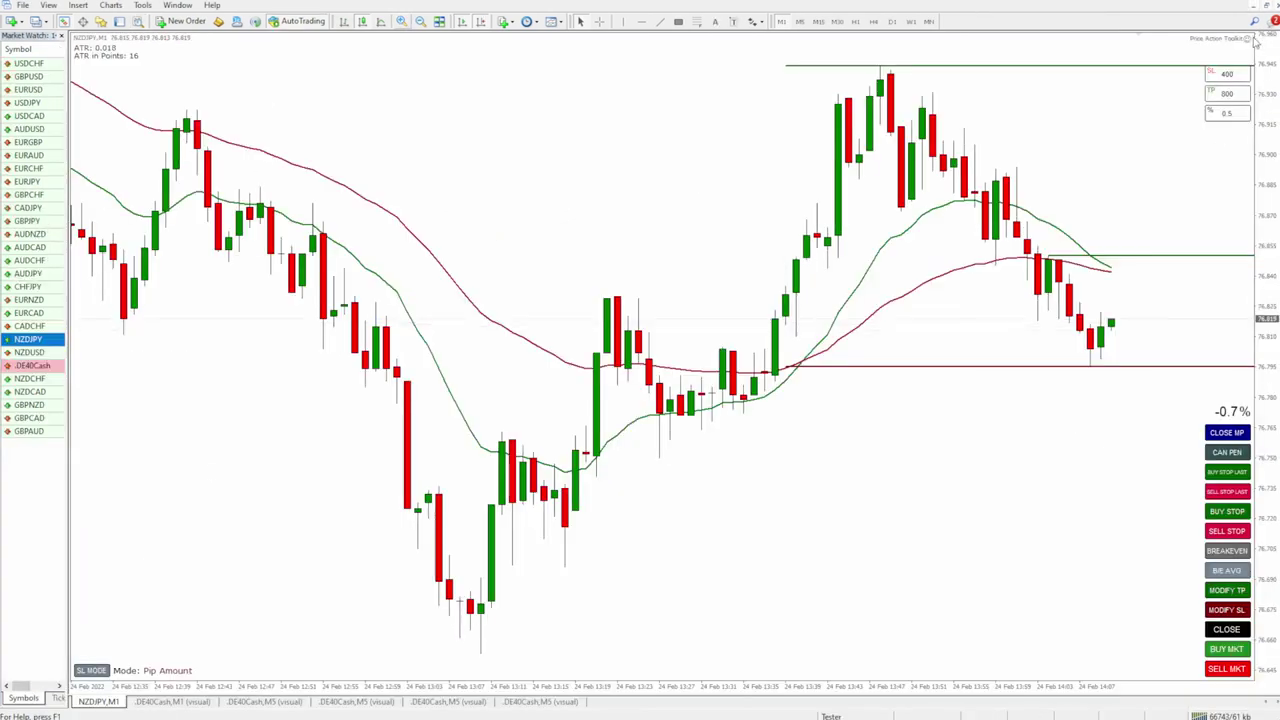
Open the Price Action Toolkit inputs on the NZDJPY M1 chart and review the fixed lot and Frankfurt breakout settings.
double_click(1250, 38)
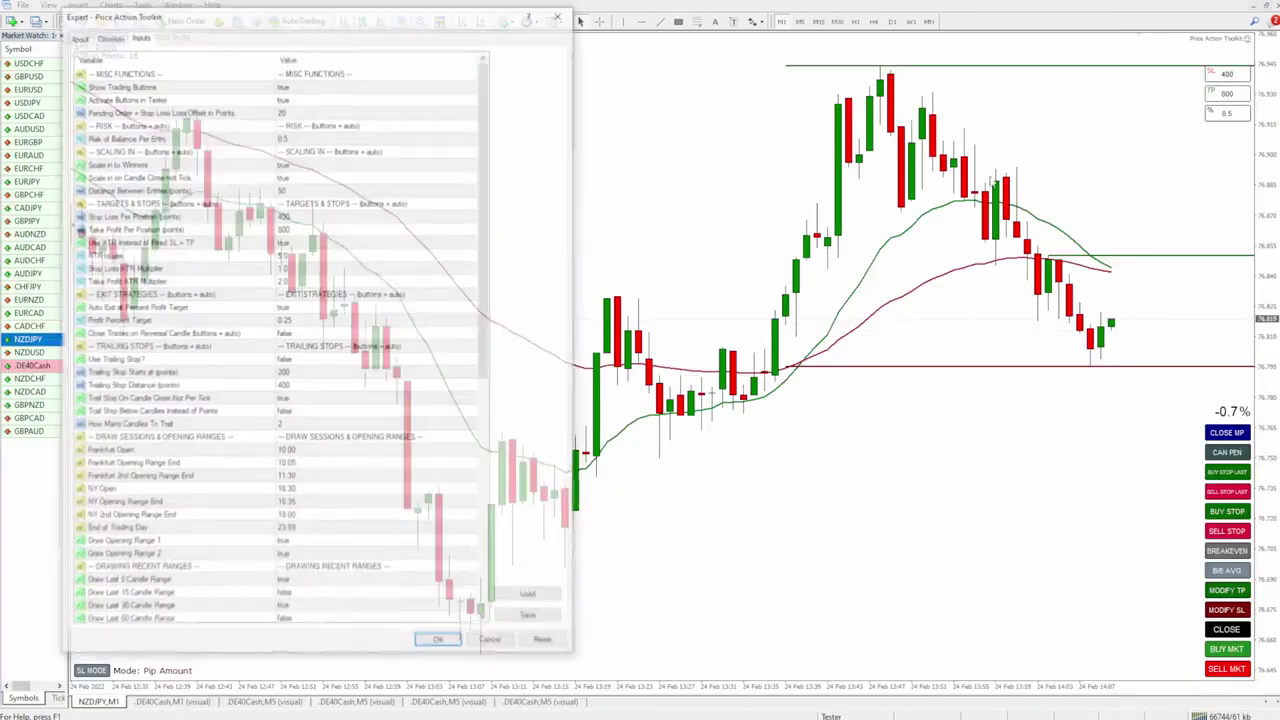
scroll(352, 420, "down", 8)
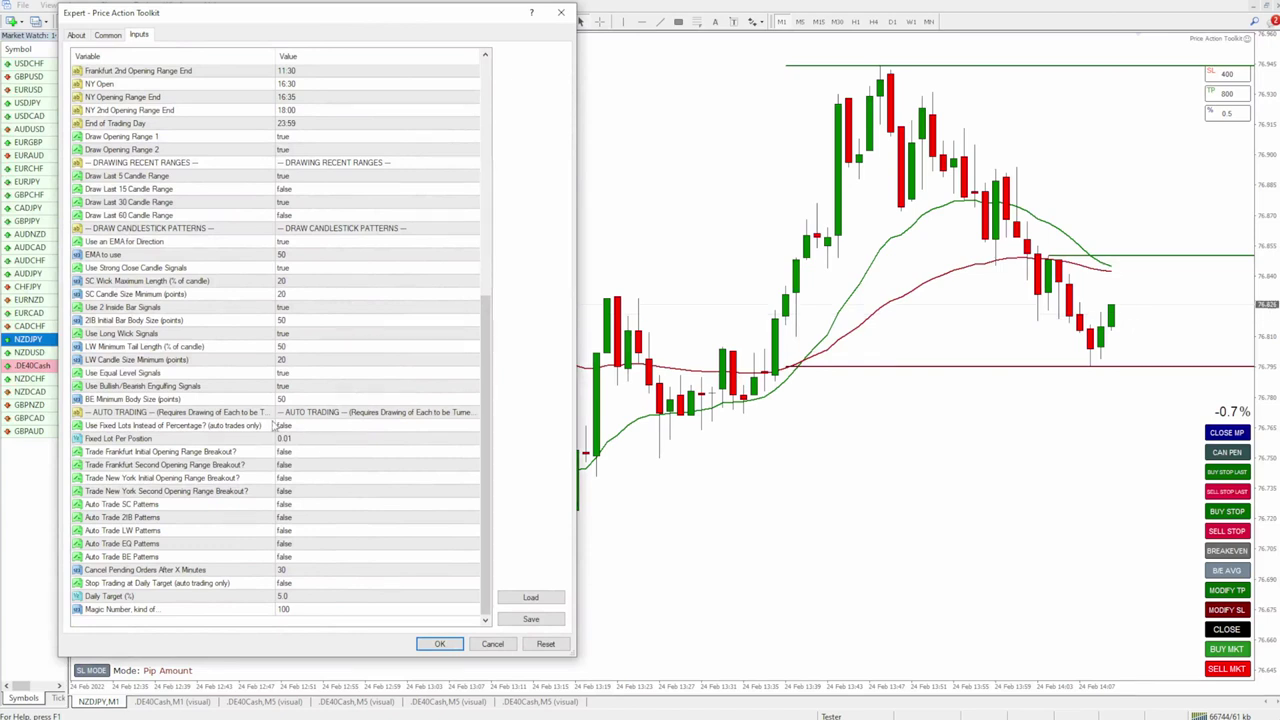
left_click(195, 427)
left_click(309, 439)
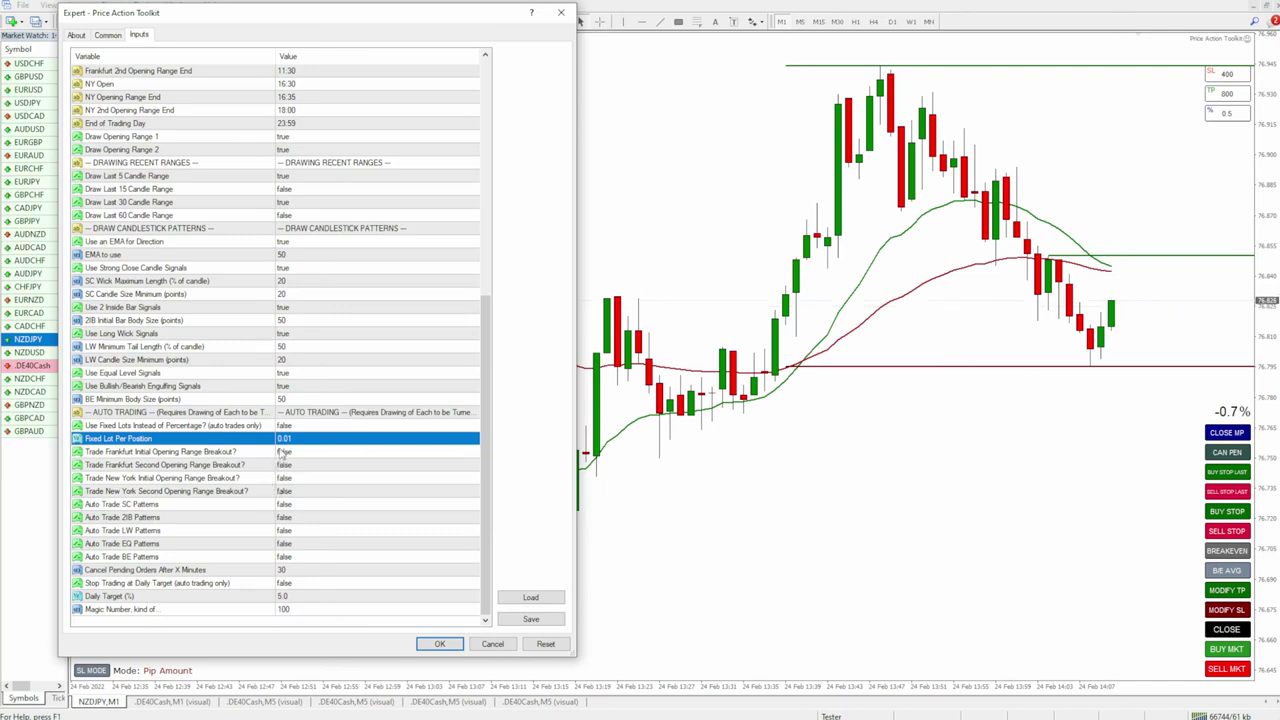
left_click(163, 453)
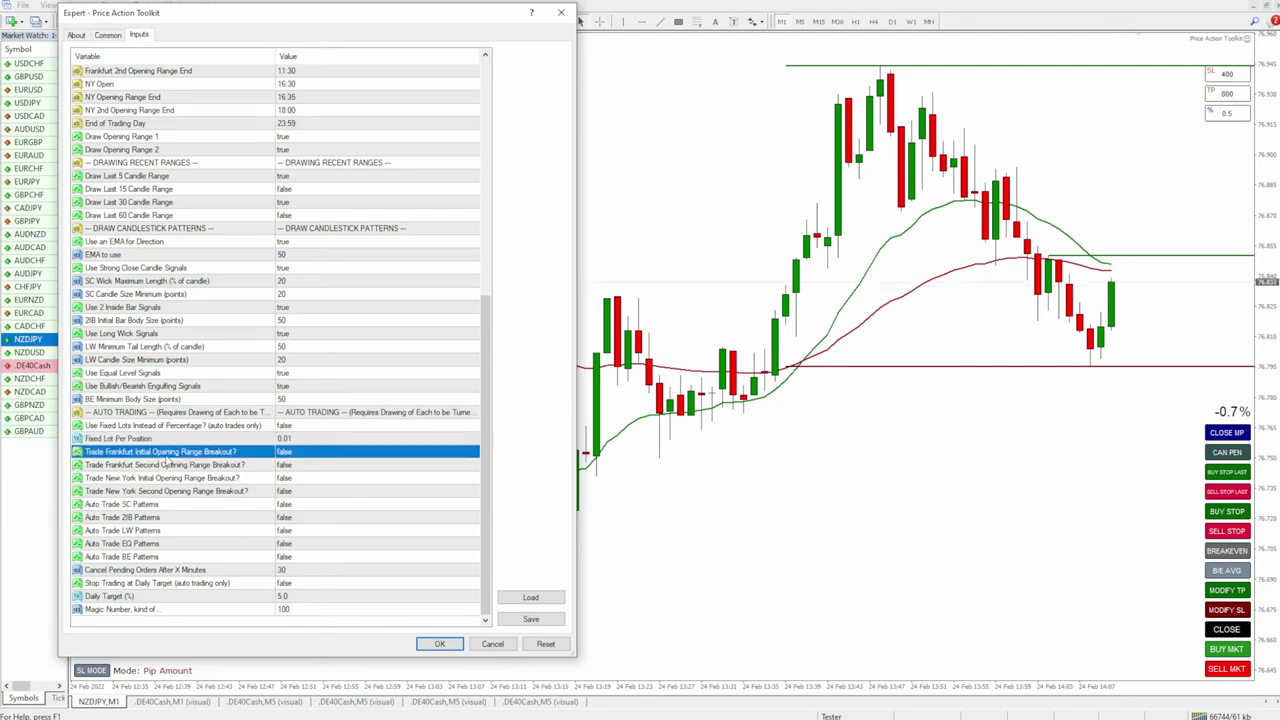
Review the Frankfurt and New York open and opening range end times in the Draw Sessions & Opening Ranges inputs.
scroll(218, 453, "up", 10)
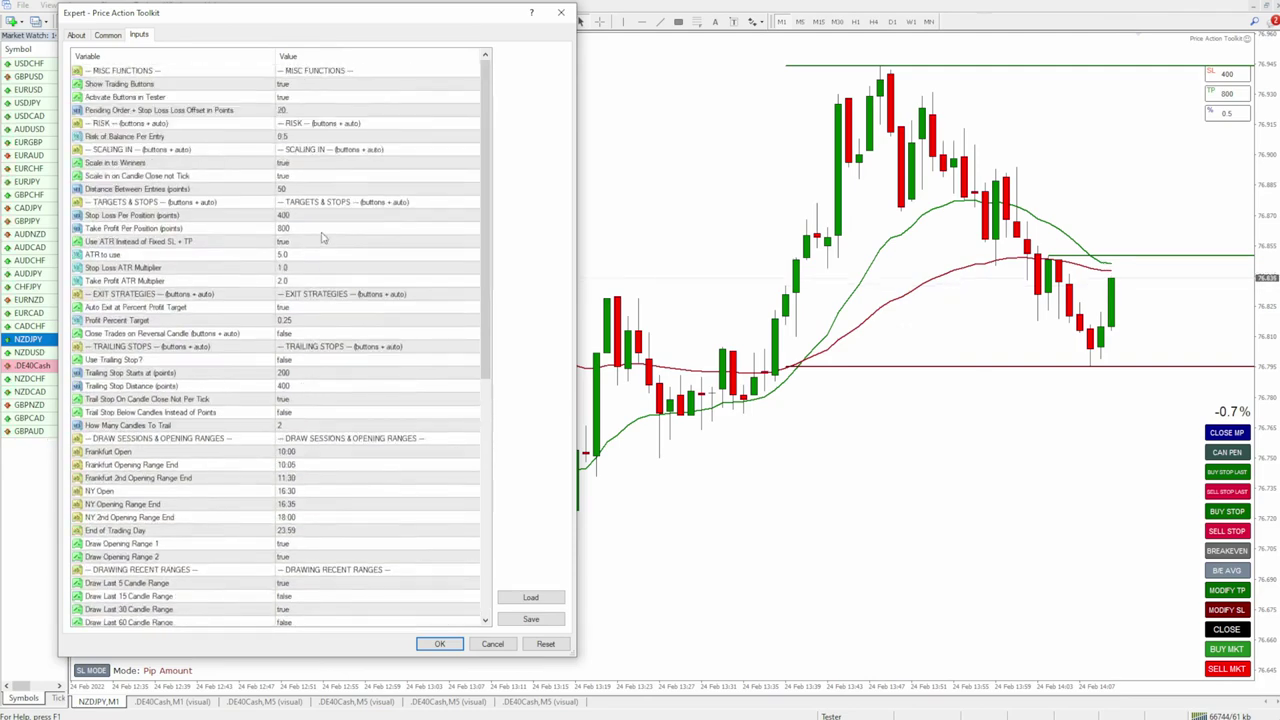
scroll(303, 457, "down", 2)
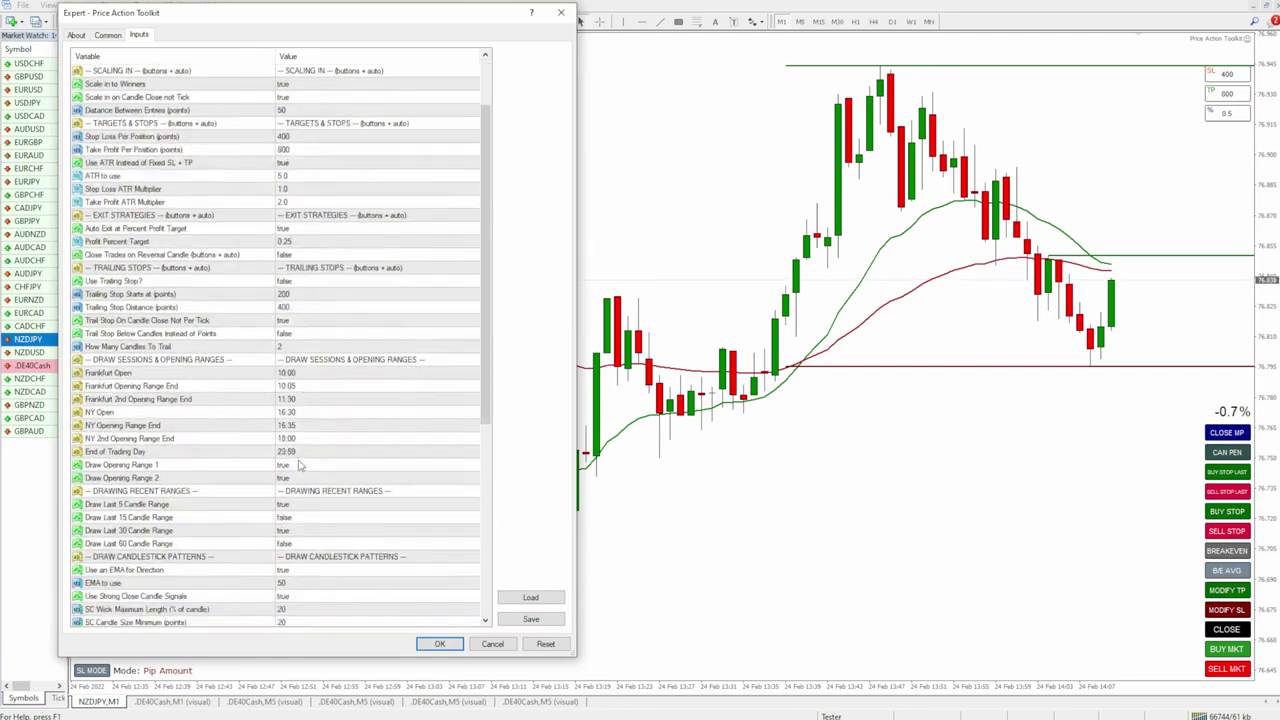
left_click(113, 414)
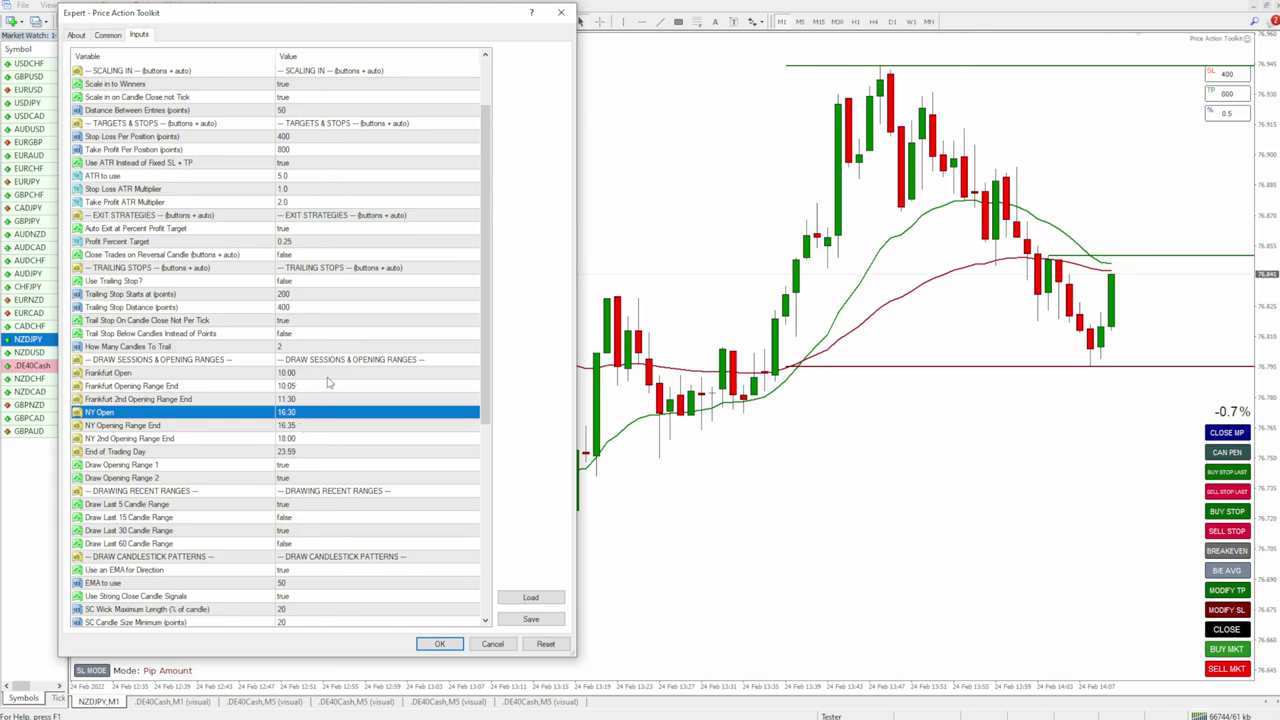
left_click_drag(310, 390, 307, 445)
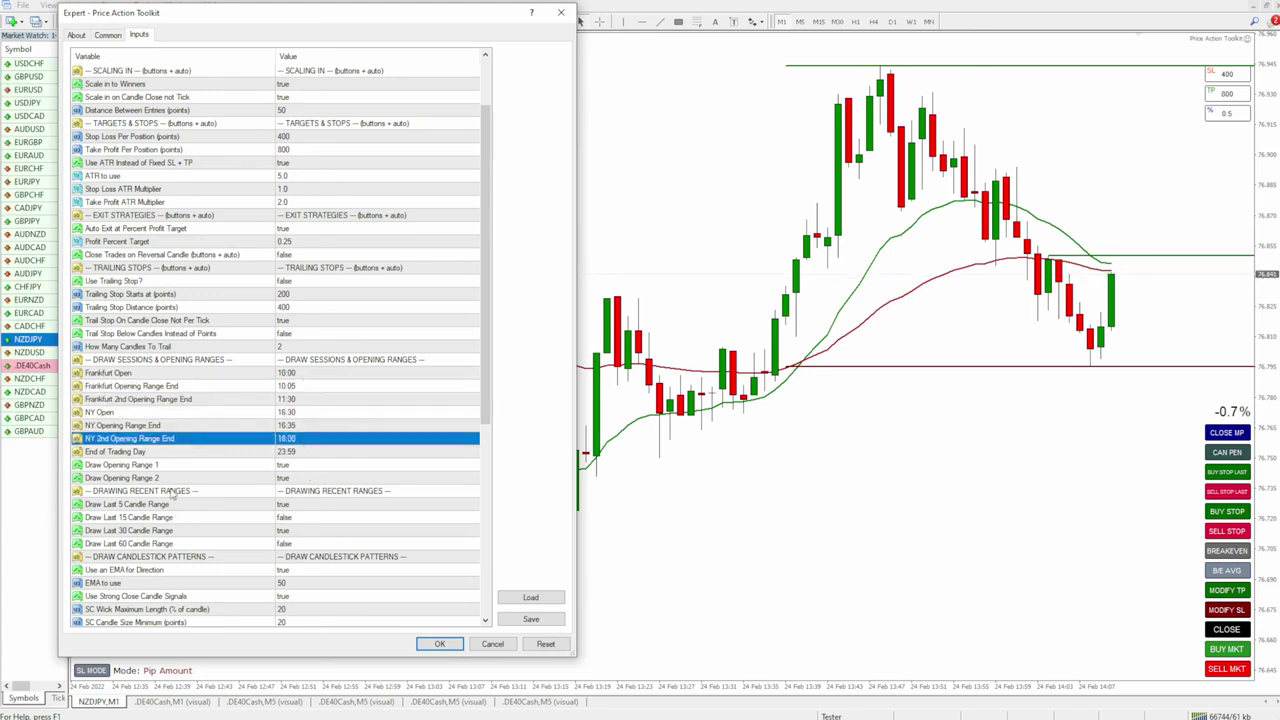
left_click(120, 372)
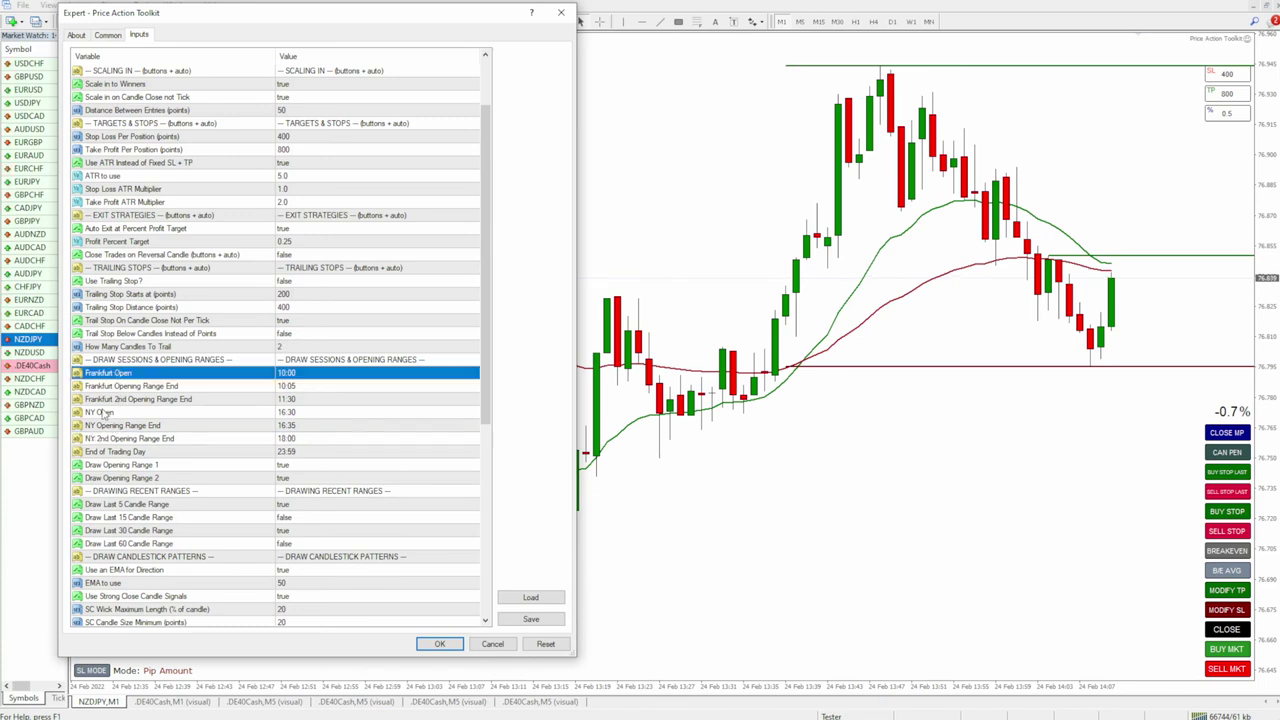
Set the NY Open time to 10:00 in the Draw Sessions & Opening Ranges inputs.
left_click(105, 414)
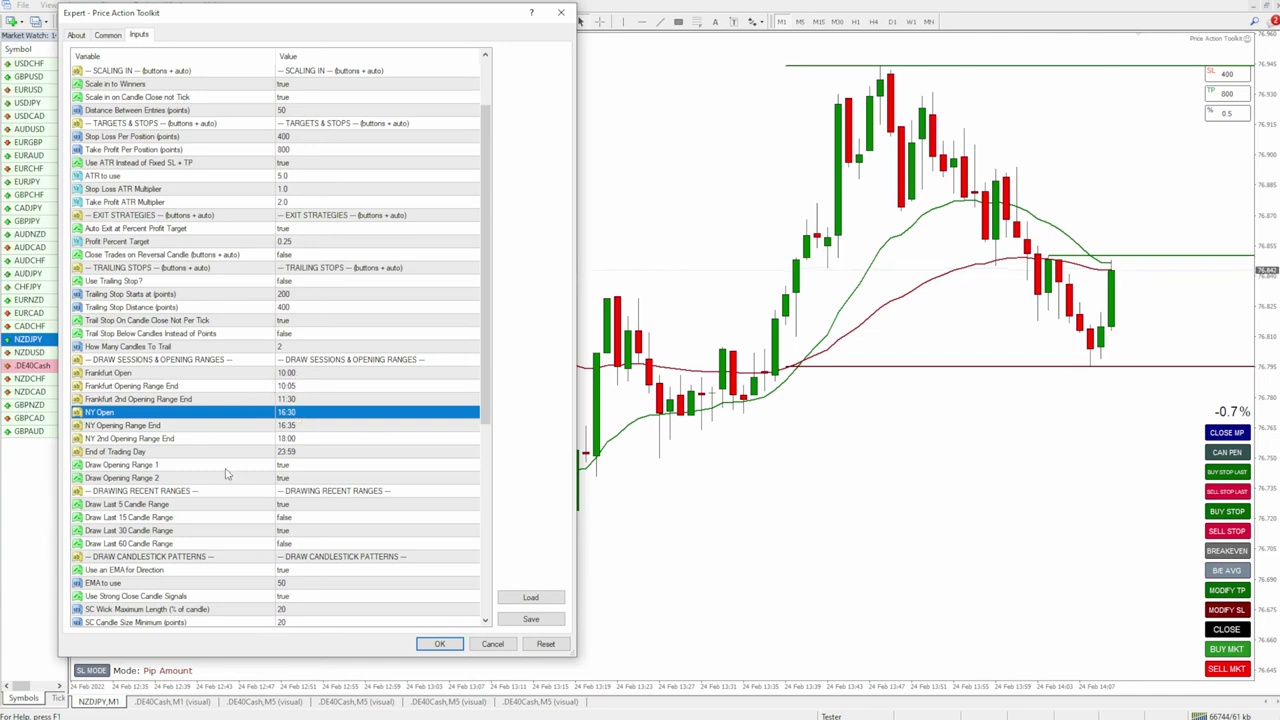
left_click(300, 438)
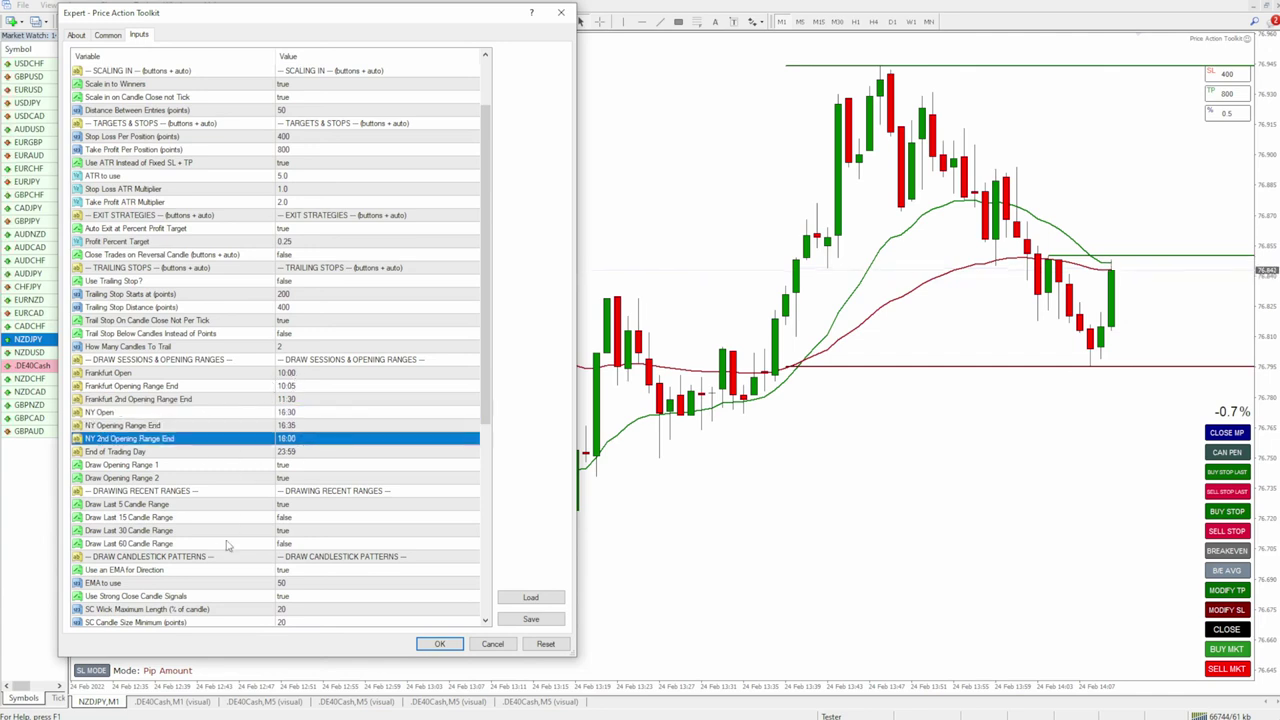
left_click(306, 427)
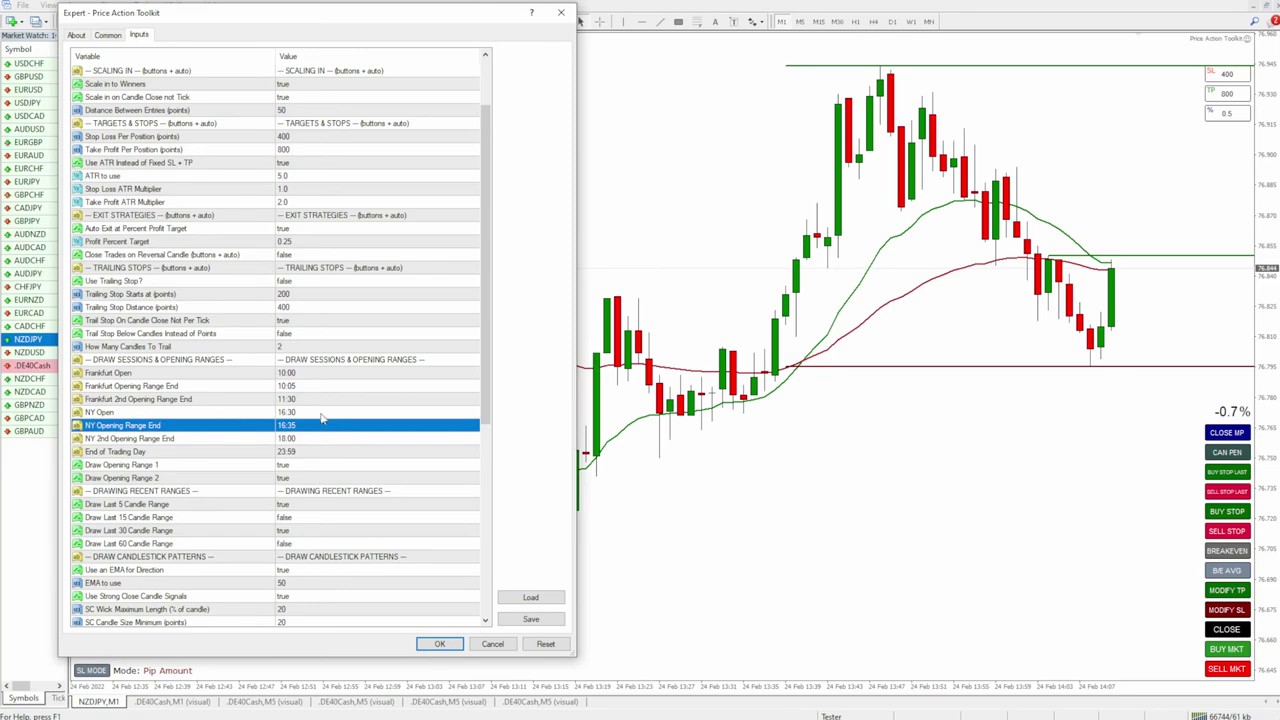
double_click(305, 412)
type("10")
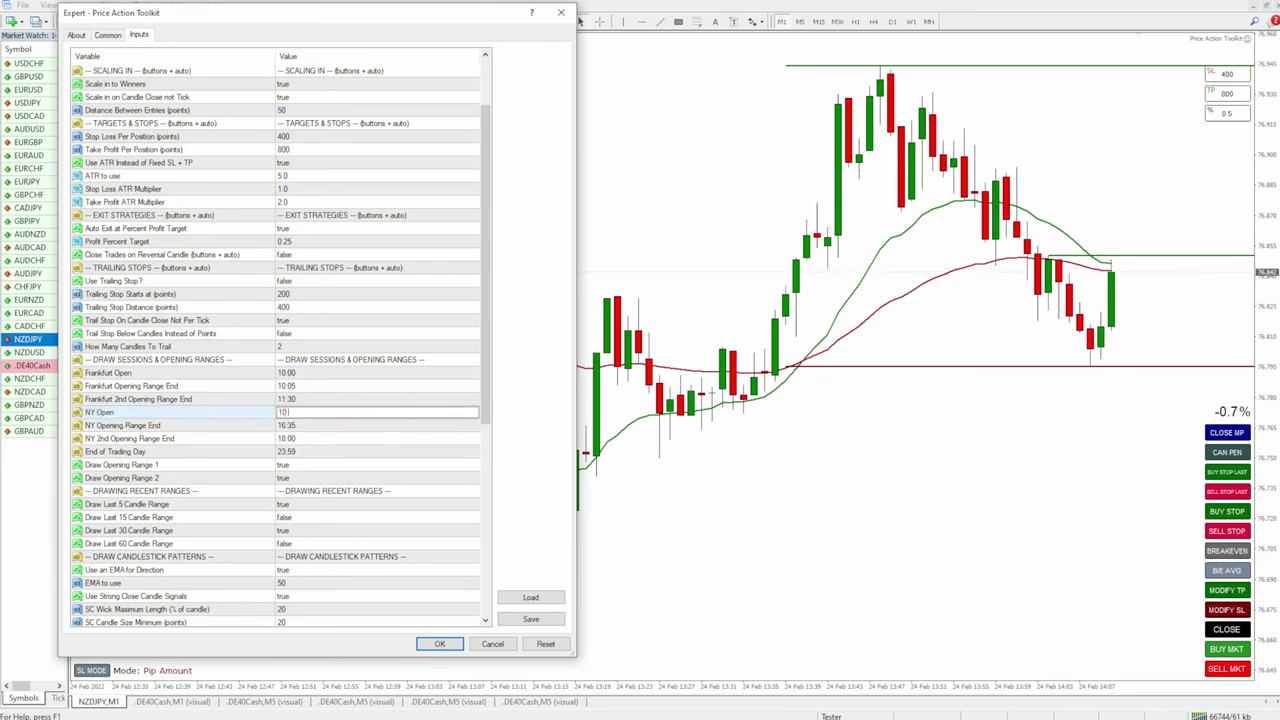
type(":00")
left_click(338, 396)
Examine the auto trading inputs for candlestick patterns, opening the Auto Trade SC Patterns value.
scroll(309, 513, "down", 1)
scroll(315, 512, "down", 8)
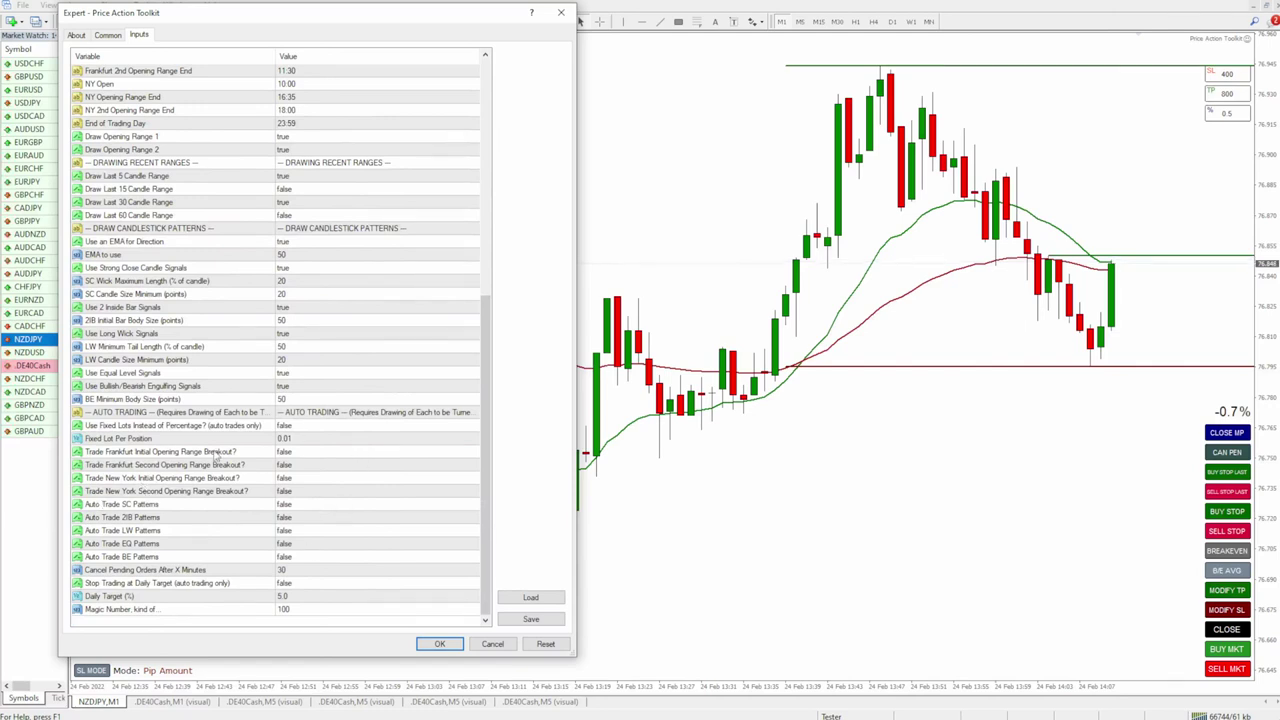
left_click(150, 507)
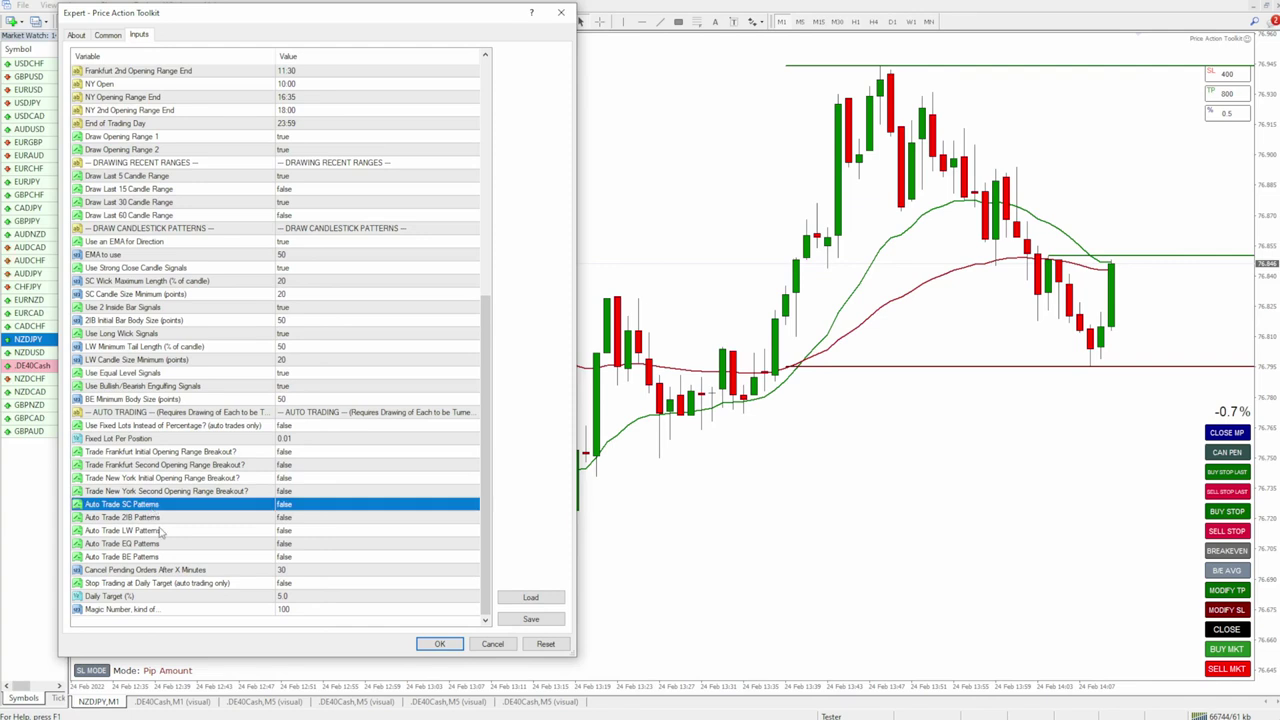
left_click(288, 505)
left_click(288, 506)
left_click(290, 528)
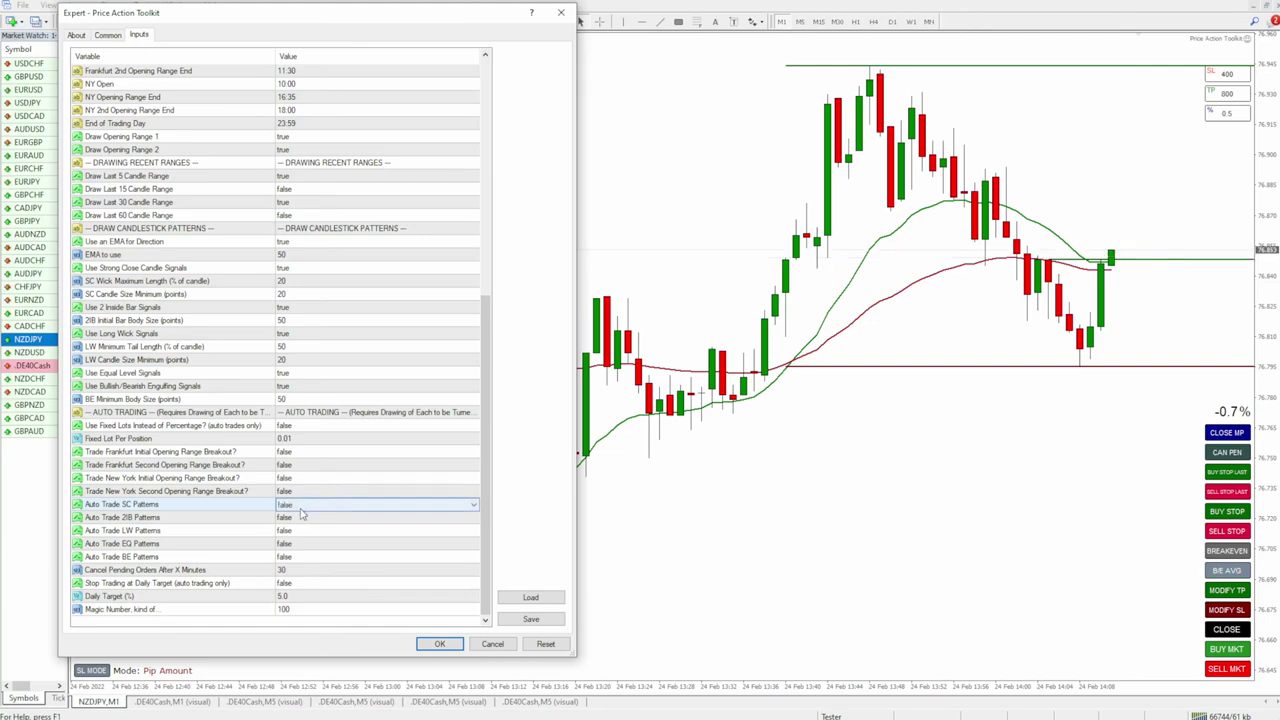
Review the Stop Loss Per Position, Take Profit Per Position and Use ATR Instead of Fixed SL + TP inputs.
scroll(302, 514, "up", 10)
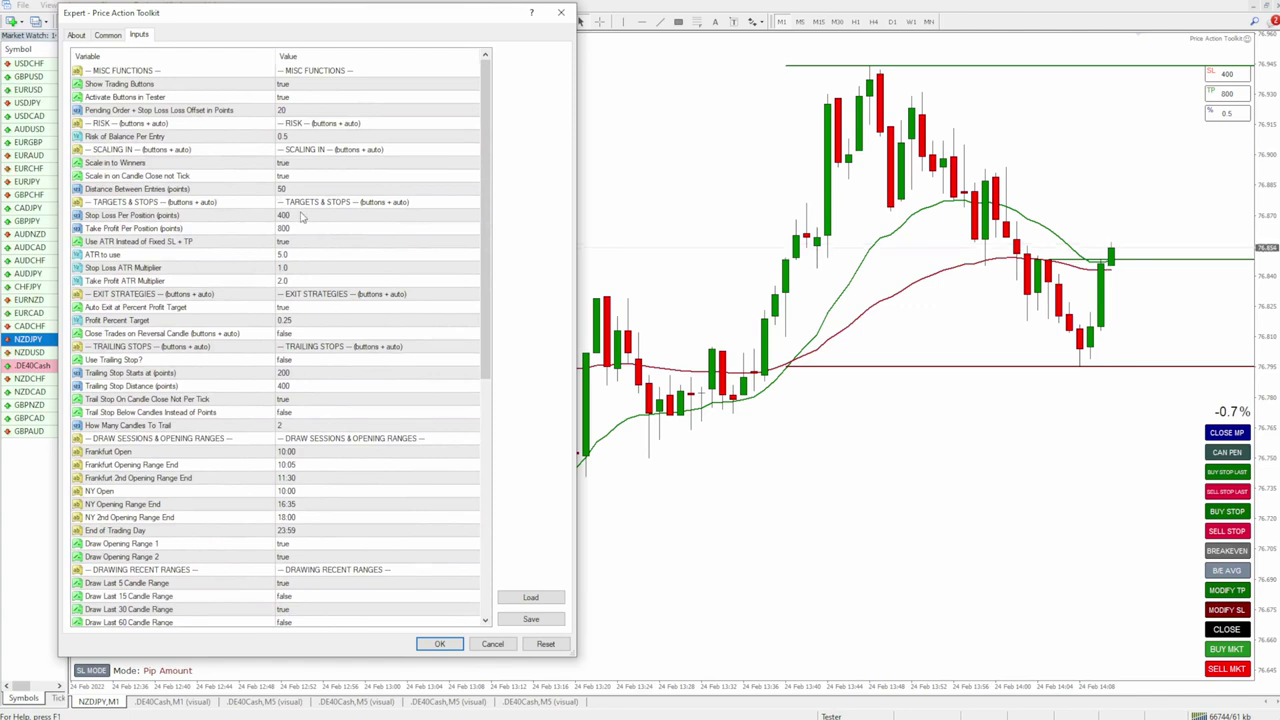
left_click(297, 217)
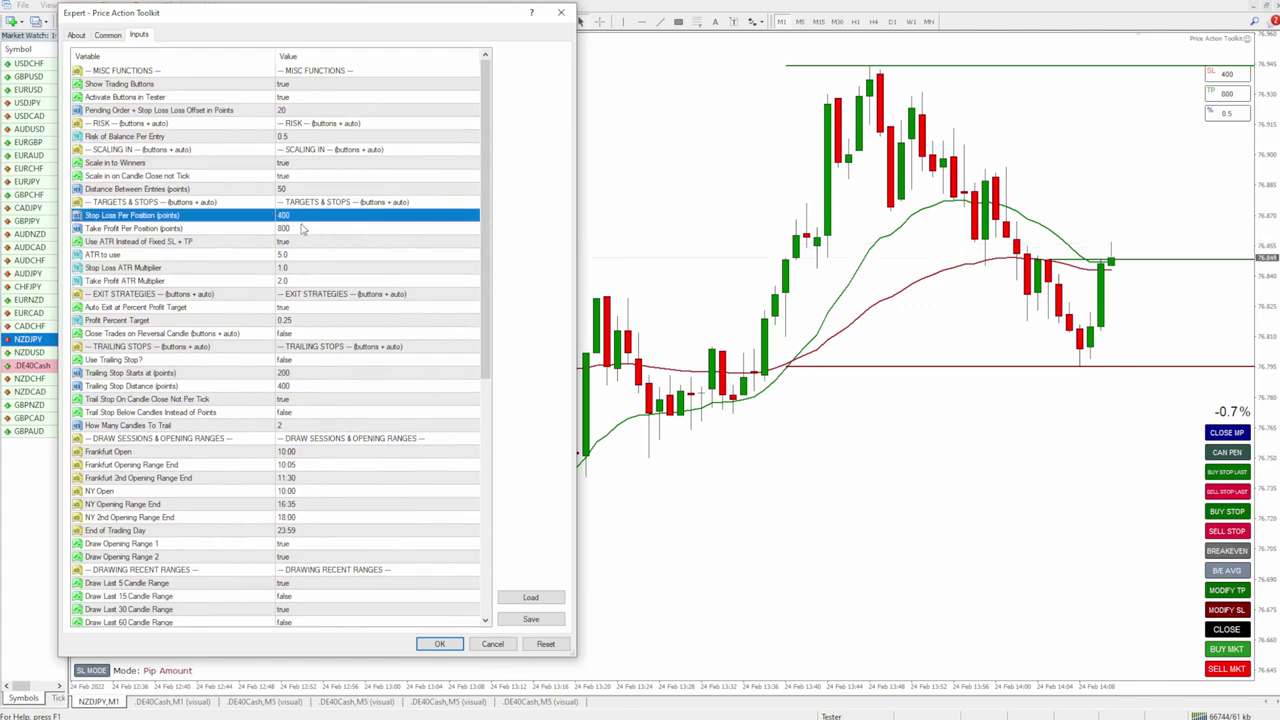
left_click(294, 230)
left_click(296, 242)
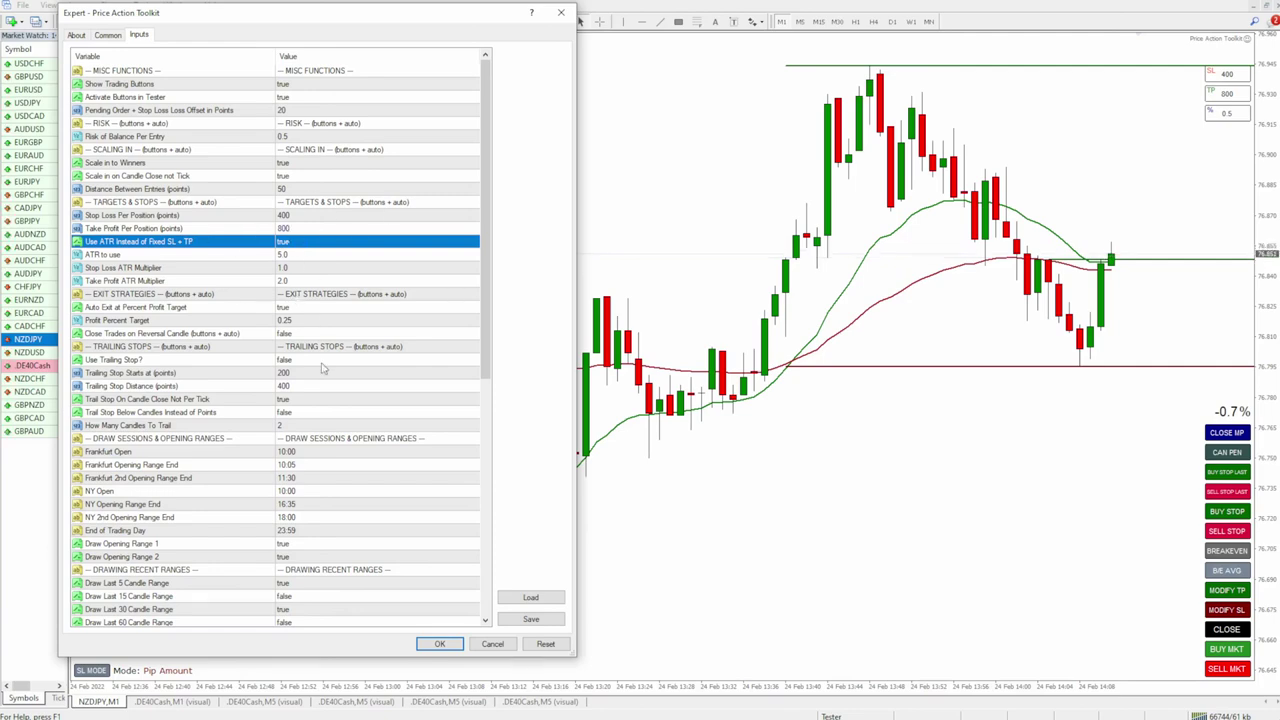
Set Auto Trade 2IB Patterns, Auto Trade LW Patterns and Auto Trade EQ Patterns to true.
scroll(302, 505, "down", 10)
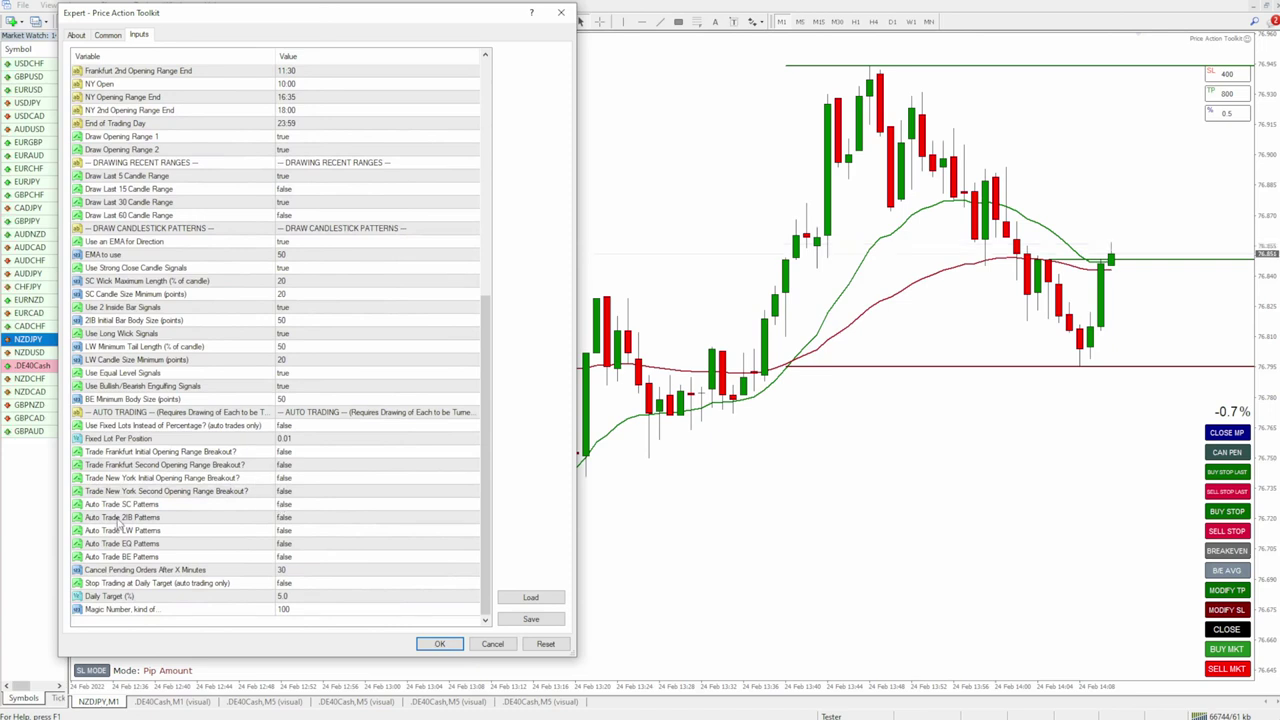
left_click(290, 517)
left_click(290, 517)
left_click(292, 530)
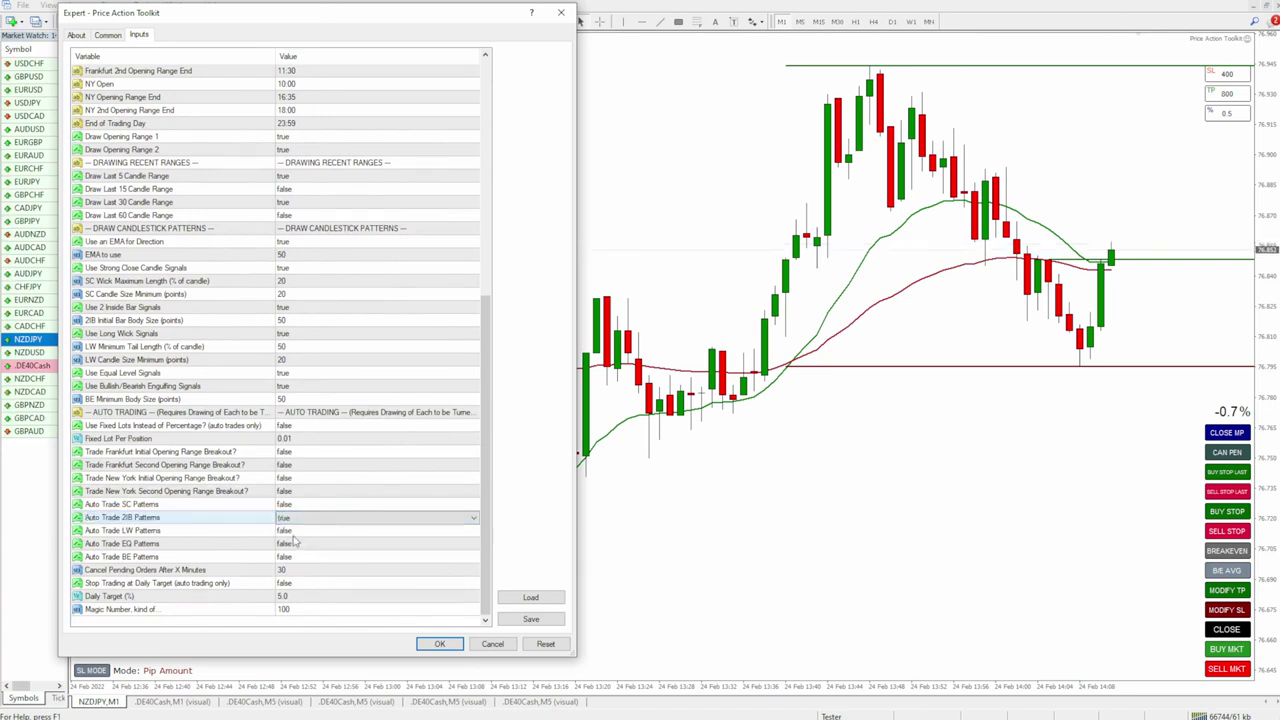
left_click(295, 533)
left_click(294, 533)
left_click(292, 556)
left_click(292, 544)
left_click(292, 544)
left_click(296, 567)
Set Auto Trade BE Patterns and Auto Trade SC Patterns to true and confirm the expert inputs.
left_click(292, 556)
left_click(292, 556)
left_click(296, 581)
left_click(292, 504)
left_click(292, 504)
left_click(295, 531)
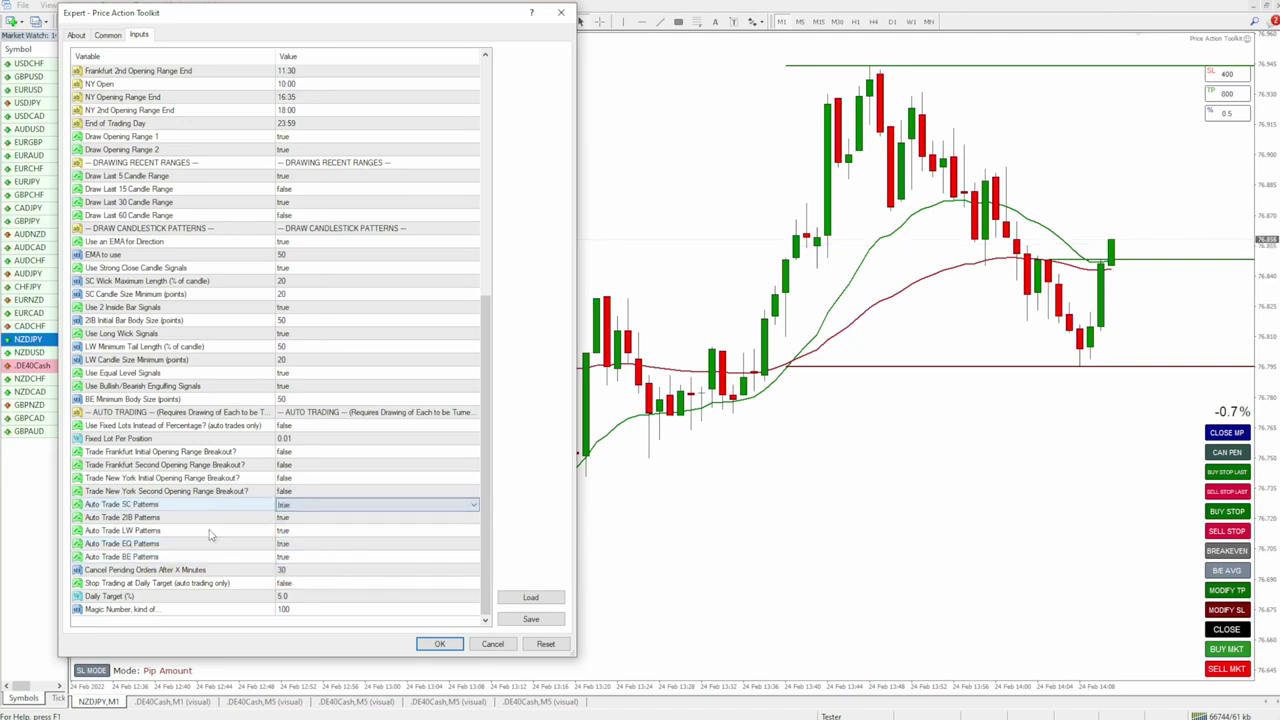
left_click(228, 545)
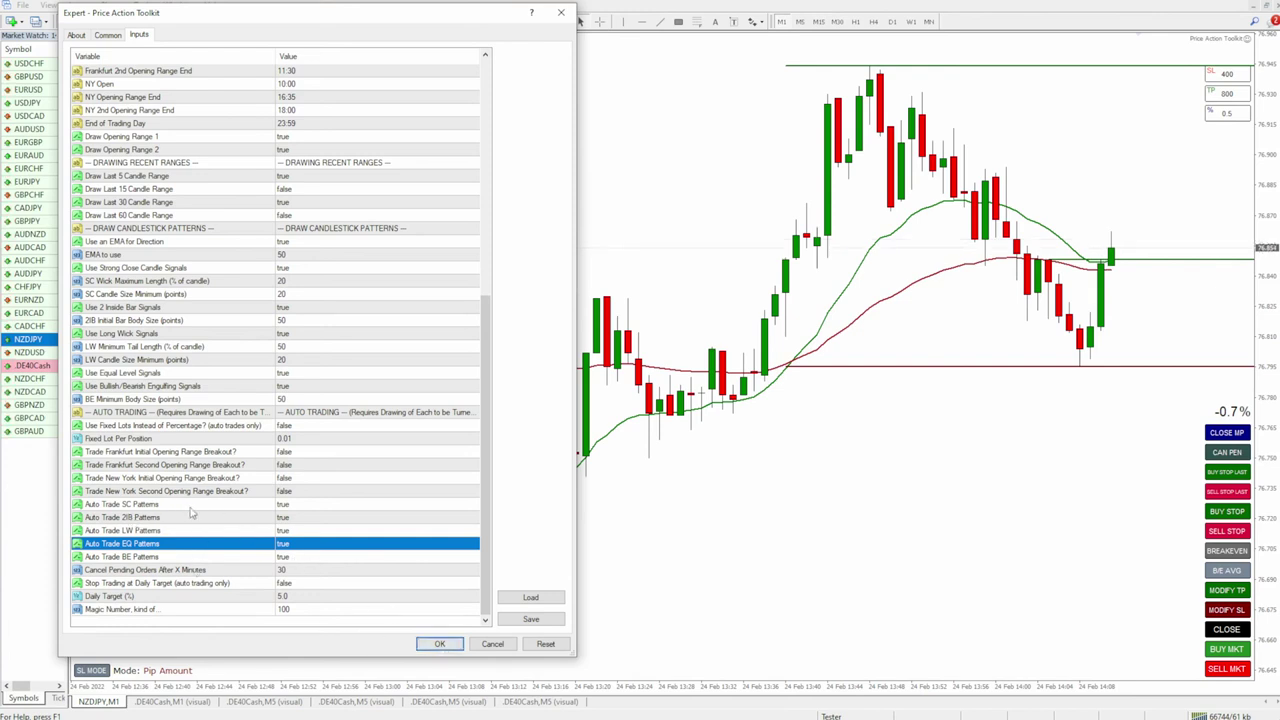
left_click(439, 644)
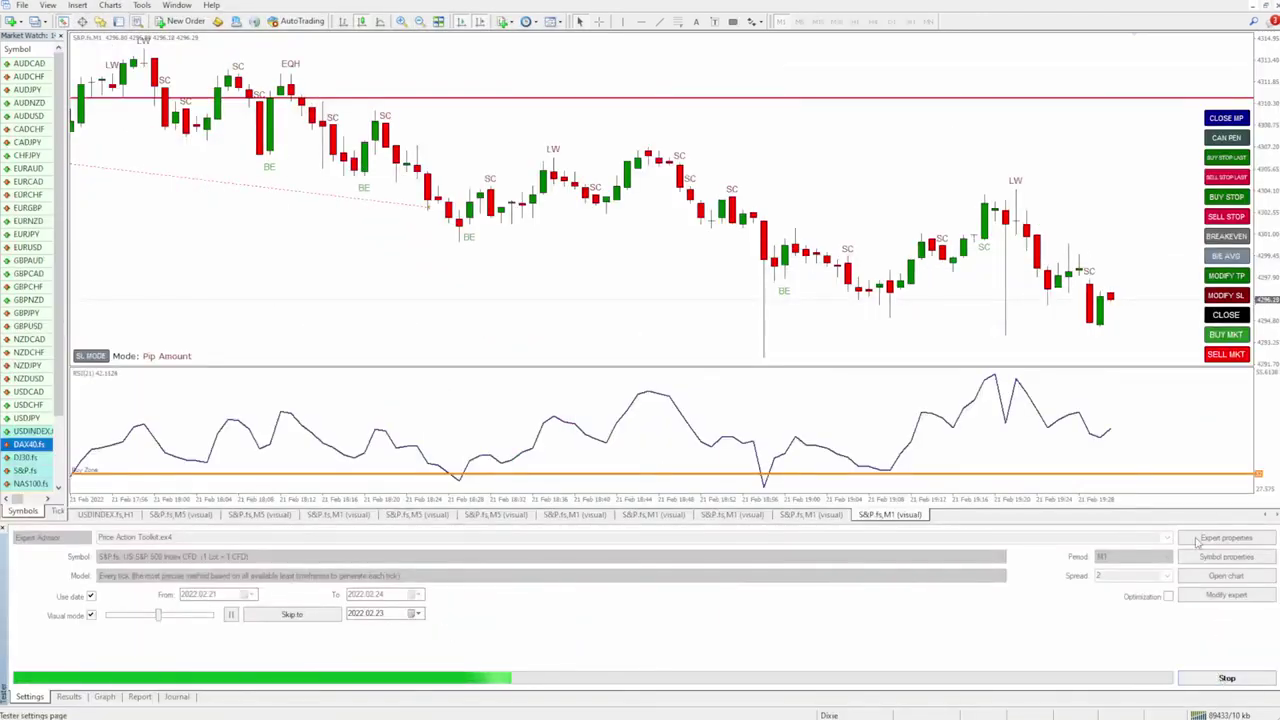
Stop the running S&P.fs backtest and set the tester period to M15.
left_click(1226, 678)
left_click(1135, 556)
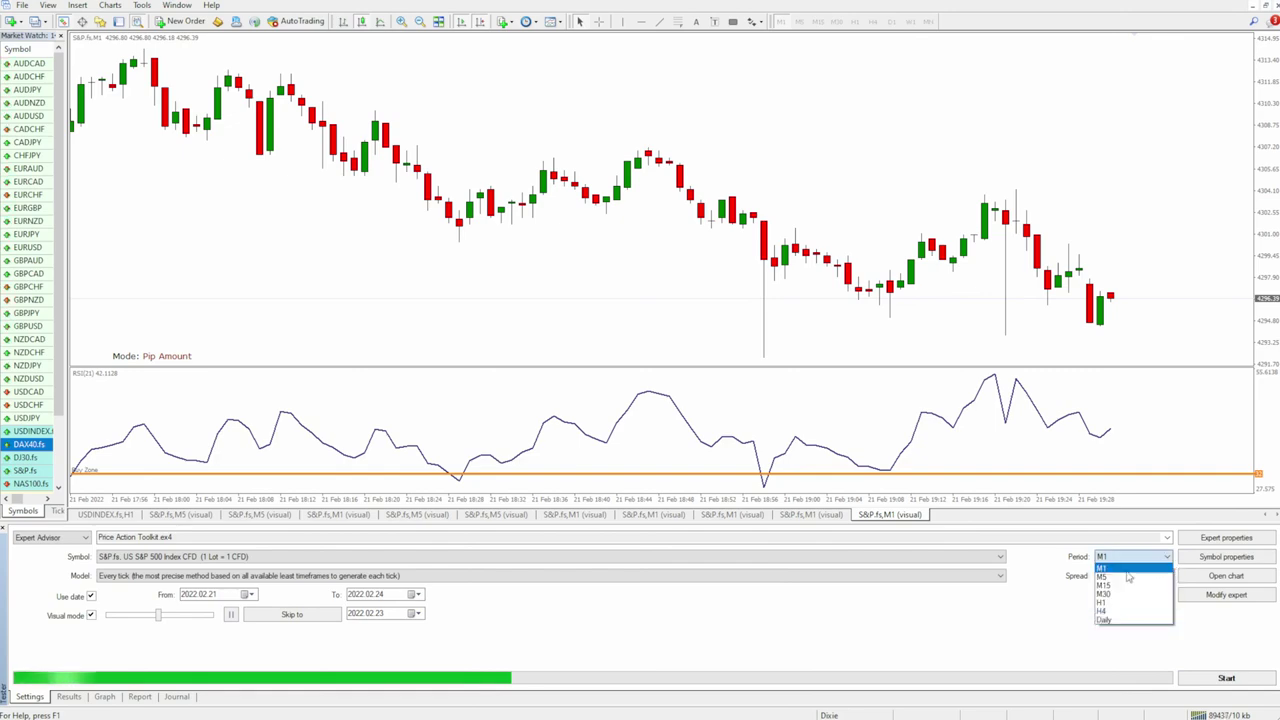
left_click(1105, 585)
Set the New York initial and second opening range breakout trades to false in the tester's expert properties.
left_click(1226, 537)
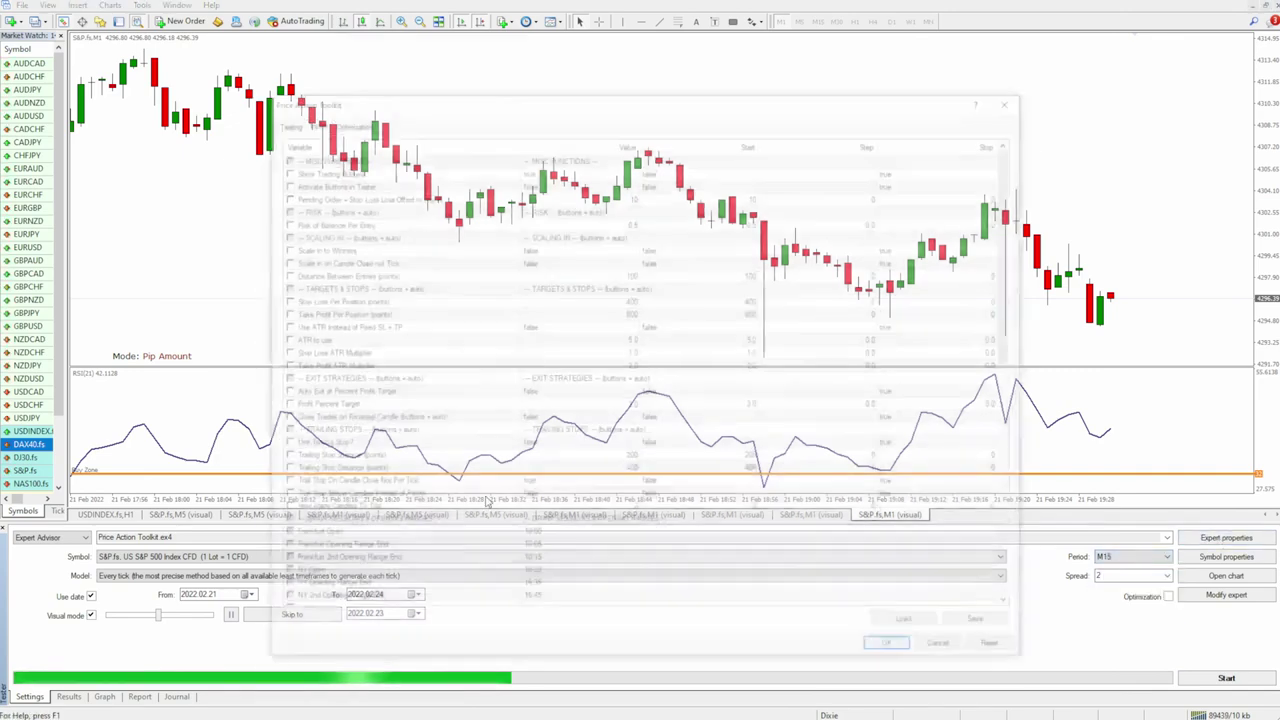
scroll(532, 353, "down", 15)
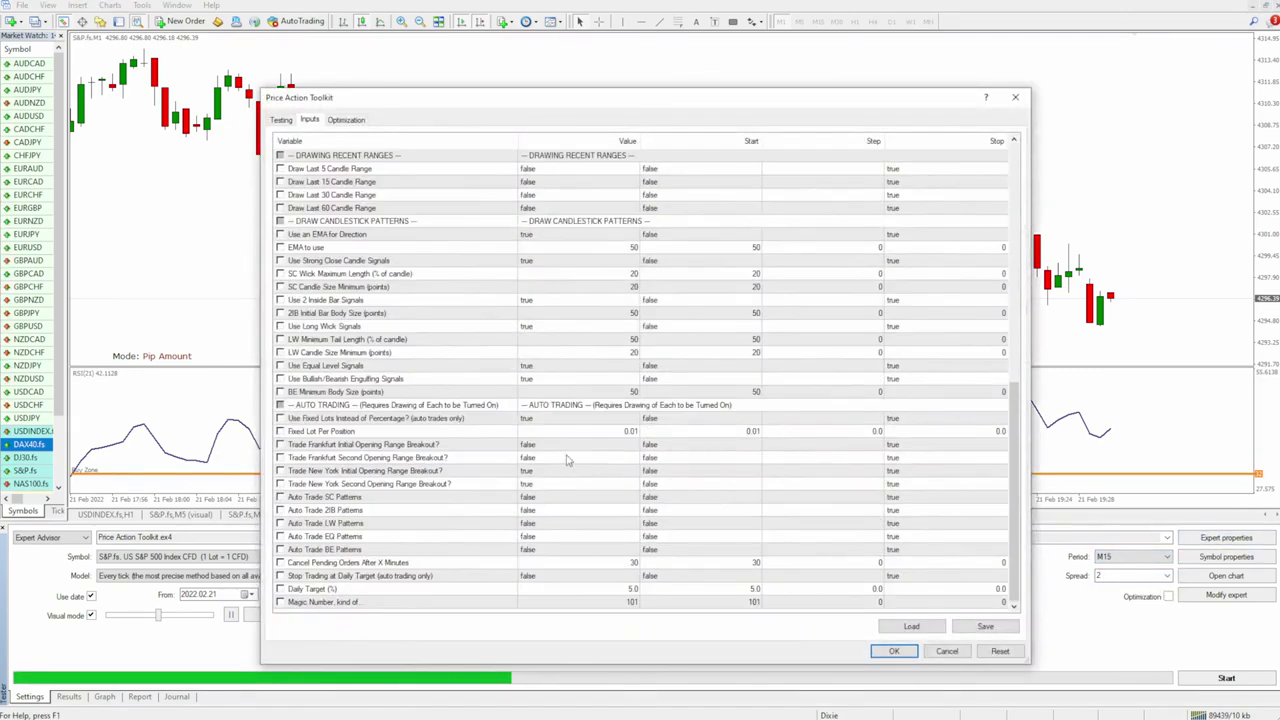
double_click(530, 470)
left_click(530, 483)
double_click(530, 484)
left_click(533, 497)
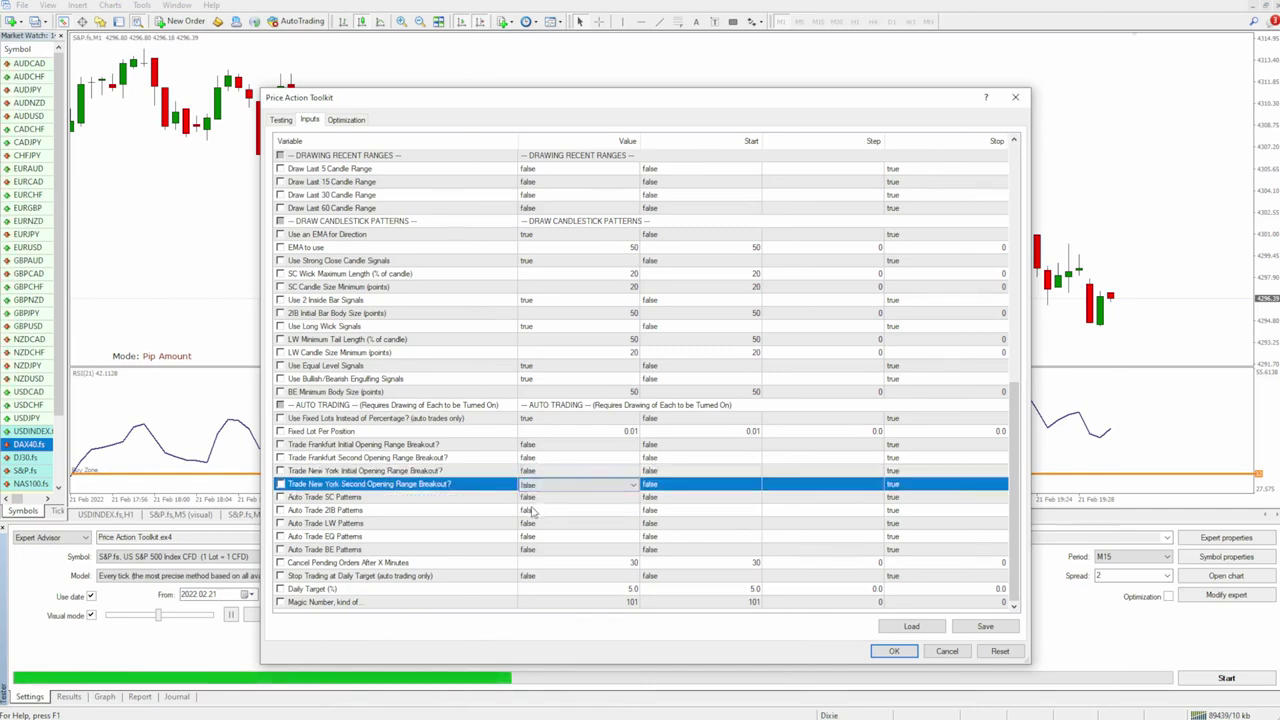
Set Auto Trade SC, 2IB and LW Patterns to true in the backtest inputs.
double_click(547, 497)
left_click(530, 523)
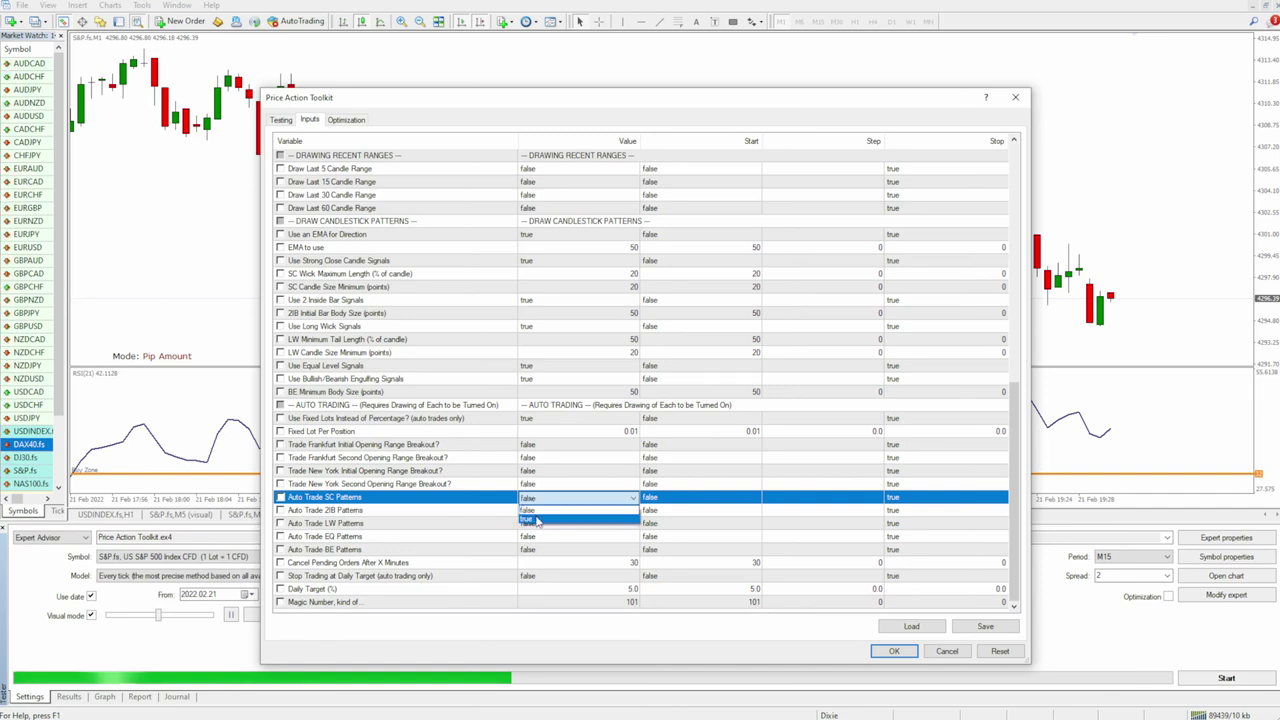
left_click(535, 510)
left_click(535, 510)
left_click(540, 532)
left_click(530, 523)
left_click(530, 523)
left_click(535, 544)
Set Auto Trade EQ and BE Patterns to true in the backtest inputs and confirm them.
left_click(535, 538)
left_click(535, 538)
left_click(538, 562)
left_click(538, 550)
left_click(538, 550)
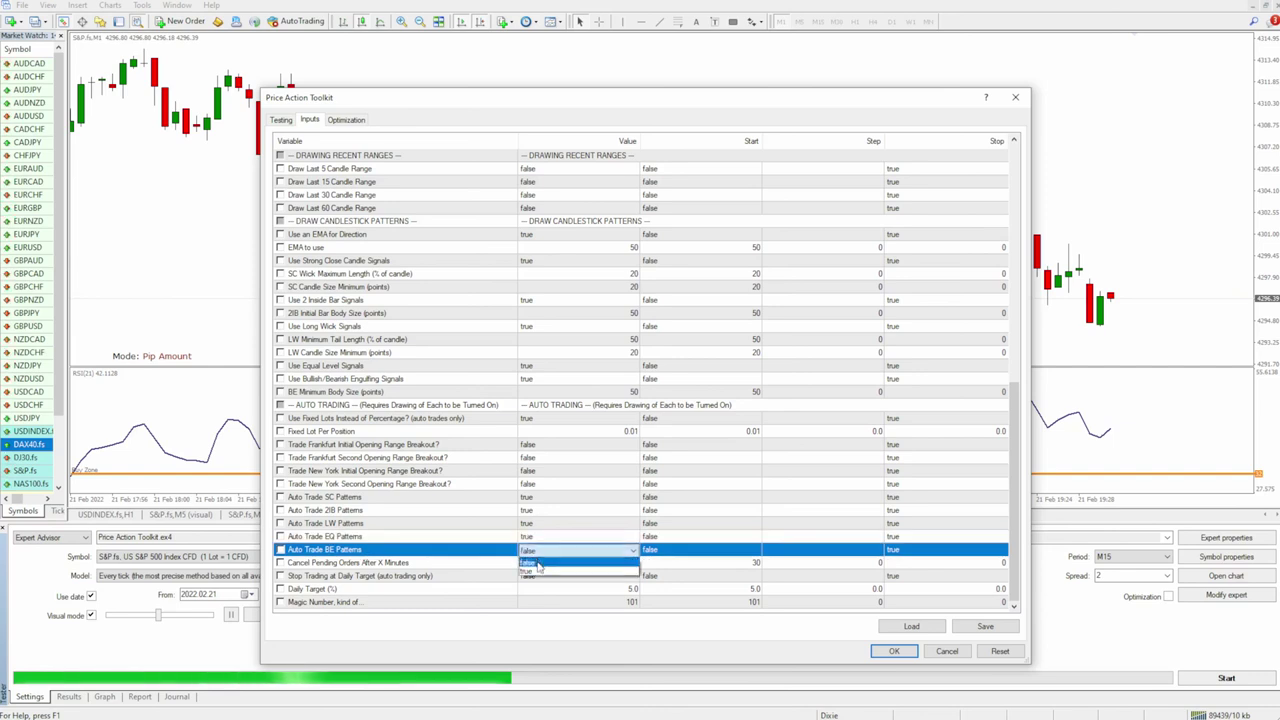
left_click(532, 575)
left_click(492, 563)
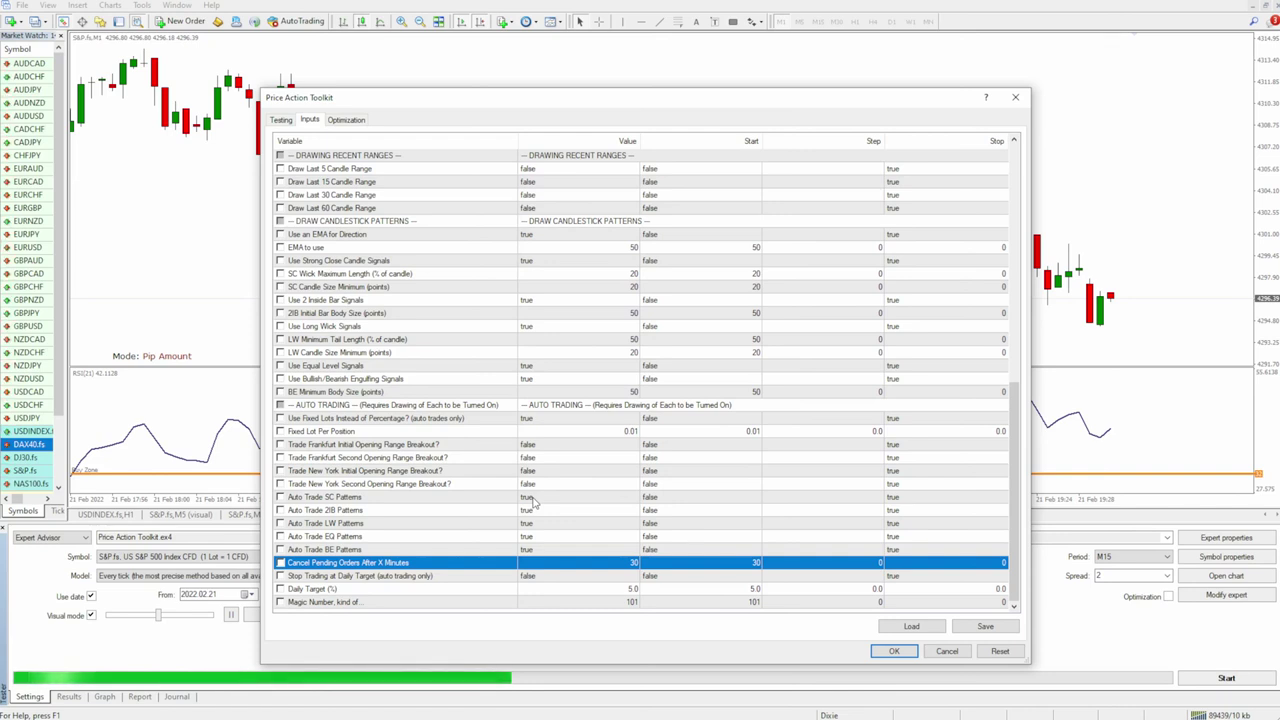
left_click(894, 651)
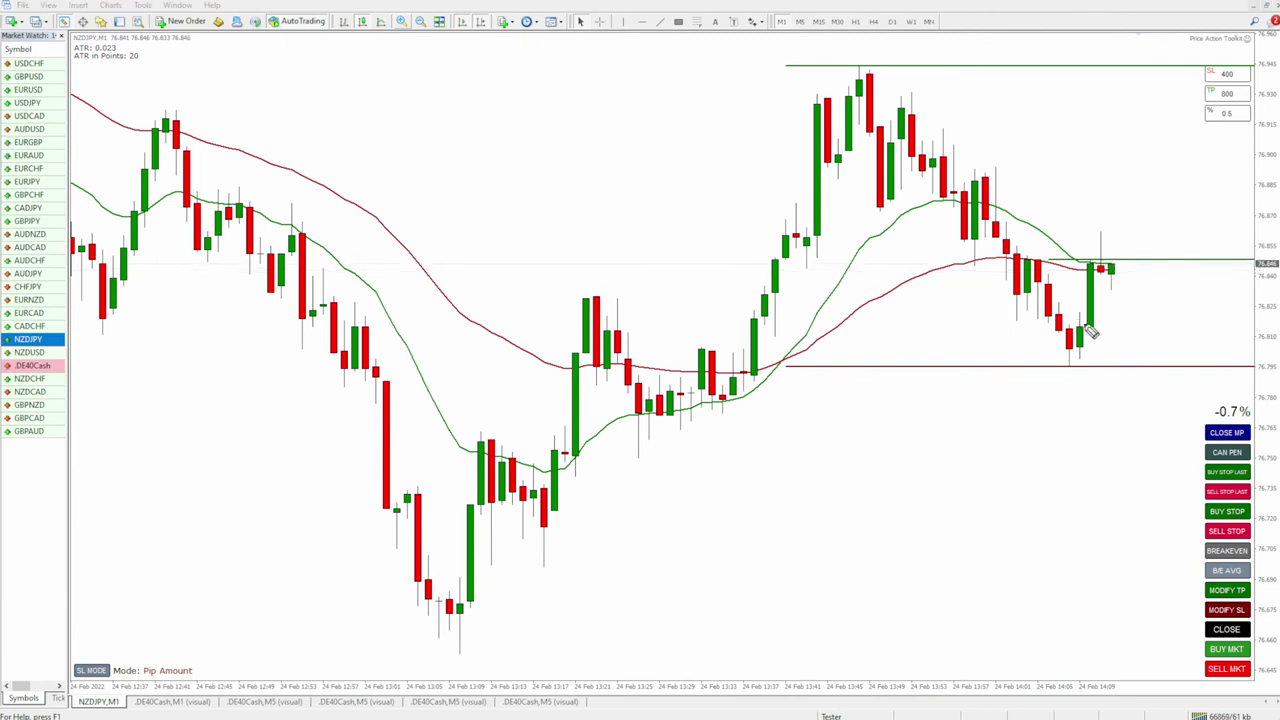
On the NZDJPY chart, circle the SL mode label and BUY STOP control, and mark the level above the latest candles.
left_click(1218, 651)
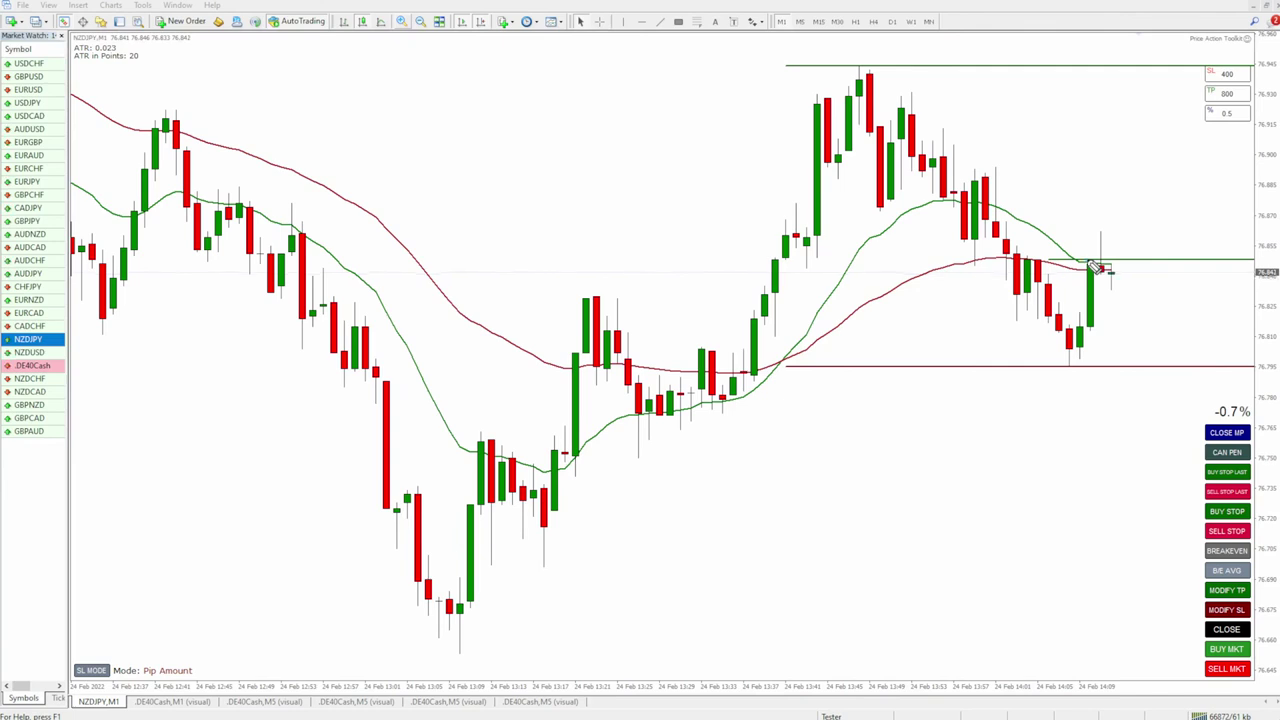
mouse_move(218, 662)
left_mouse_down()
mouse_move(129, 645)
mouse_move(210, 676)
left_mouse_up()
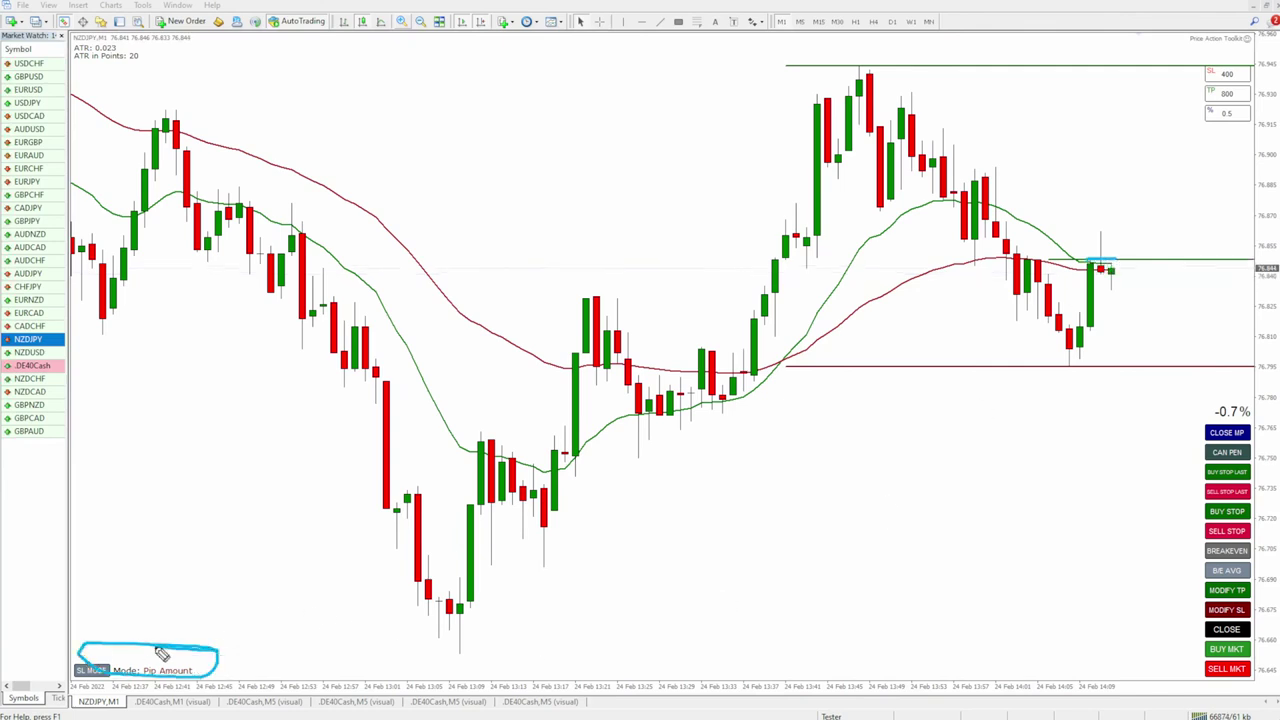
mouse_move(1246, 505)
left_mouse_down()
mouse_move(1262, 512)
mouse_move(1170, 497)
left_mouse_up()
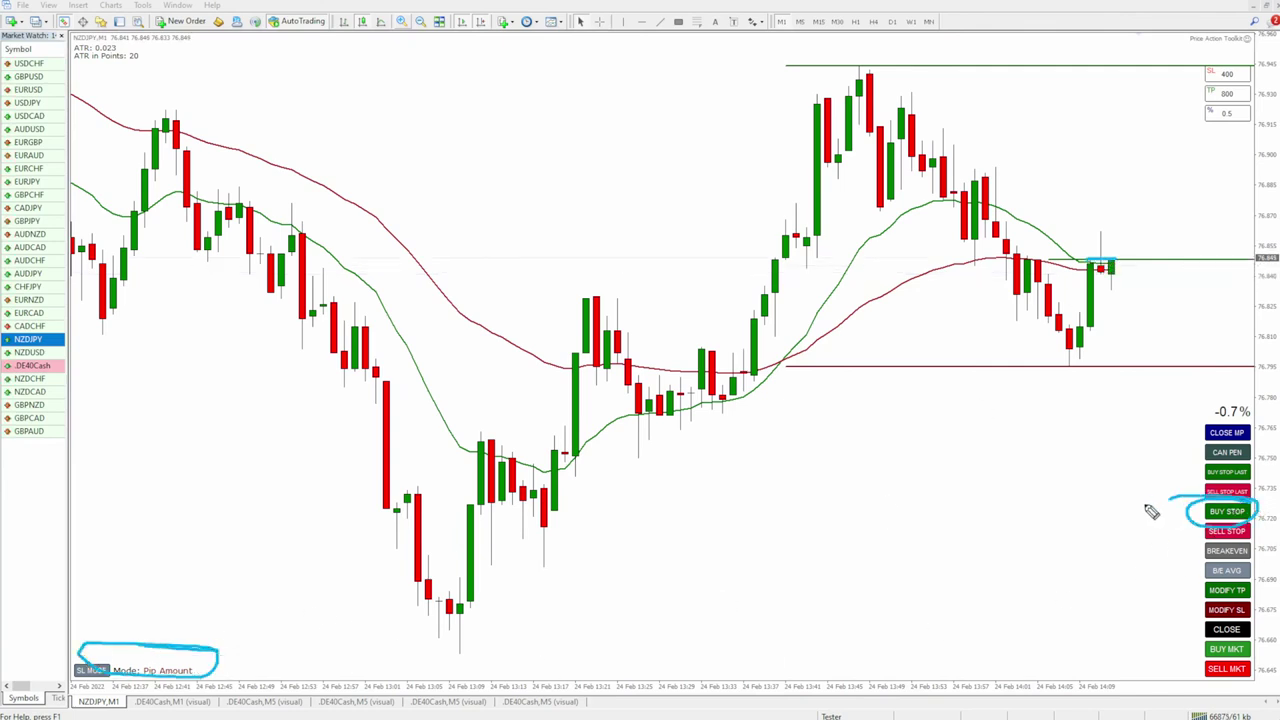
left_click_drag(1087, 256, 1117, 275)
Mark the high and low of the large bullish candle near the chart's peak and circle the small candles beside it.
left_click_drag(817, 94, 850, 92)
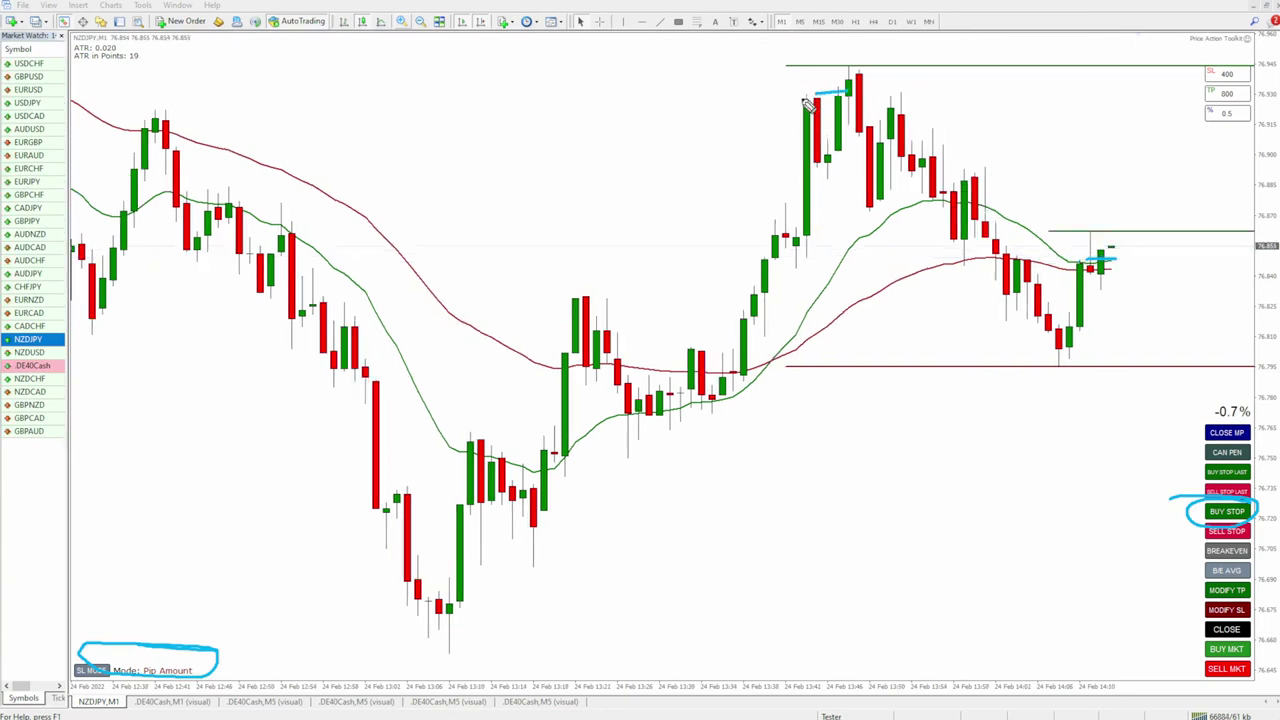
left_click_drag(795, 93, 832, 95)
mouse_move(818, 162)
left_mouse_down()
mouse_move(818, 108)
mouse_move(818, 163)
mouse_move(836, 142)
left_mouse_up()
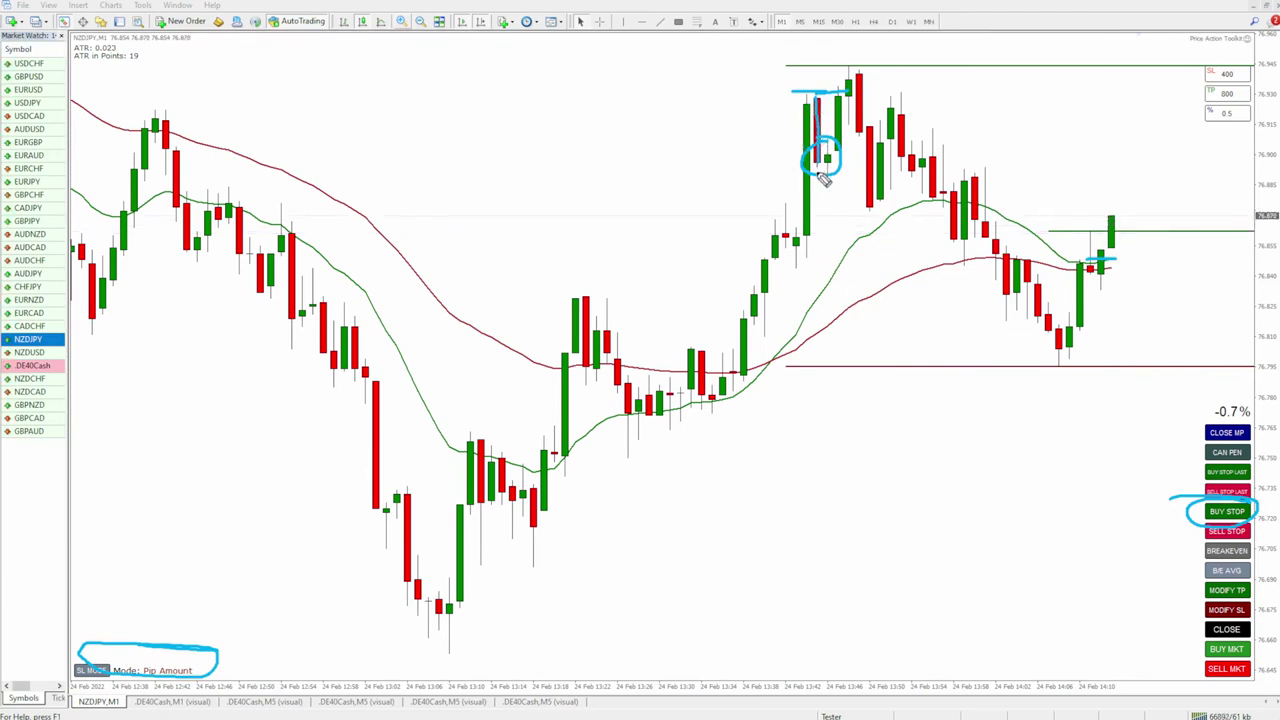
mouse_move(819, 160)
left_mouse_down()
mouse_move(826, 242)
mouse_move(826, 155)
left_mouse_up()
left_click_drag(766, 237, 990, 244)
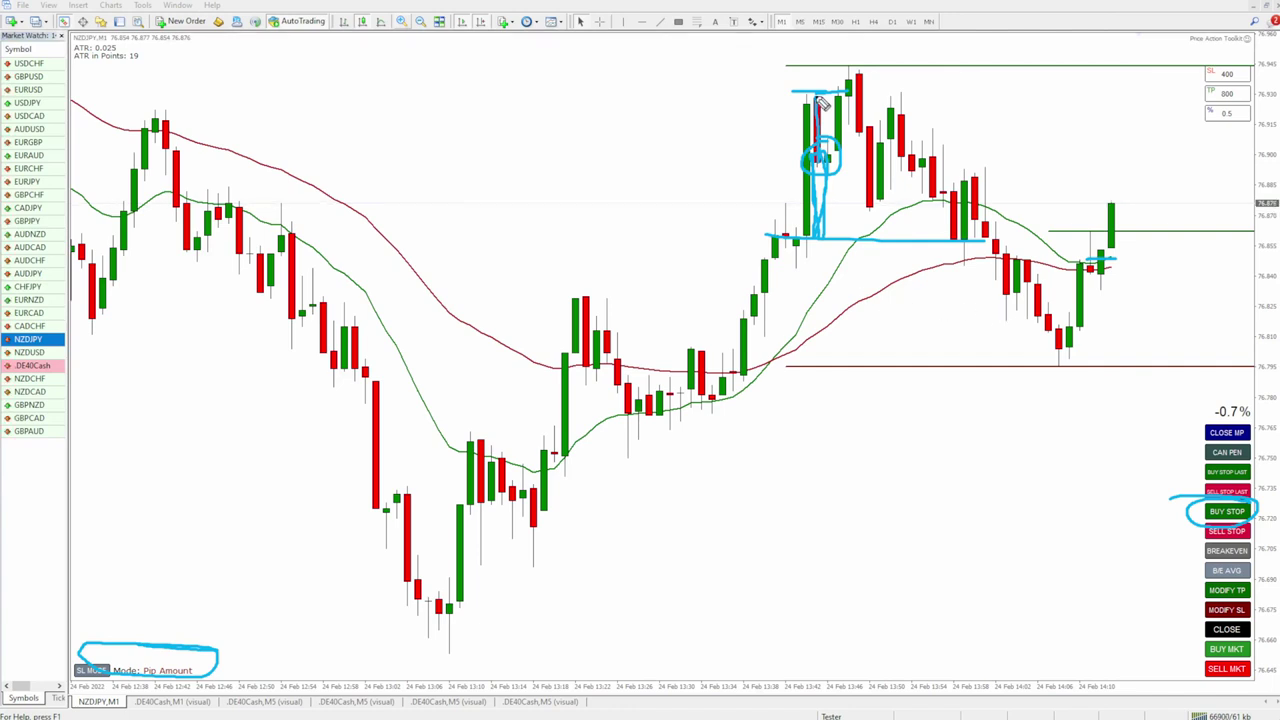
left_click_drag(758, 93, 848, 95)
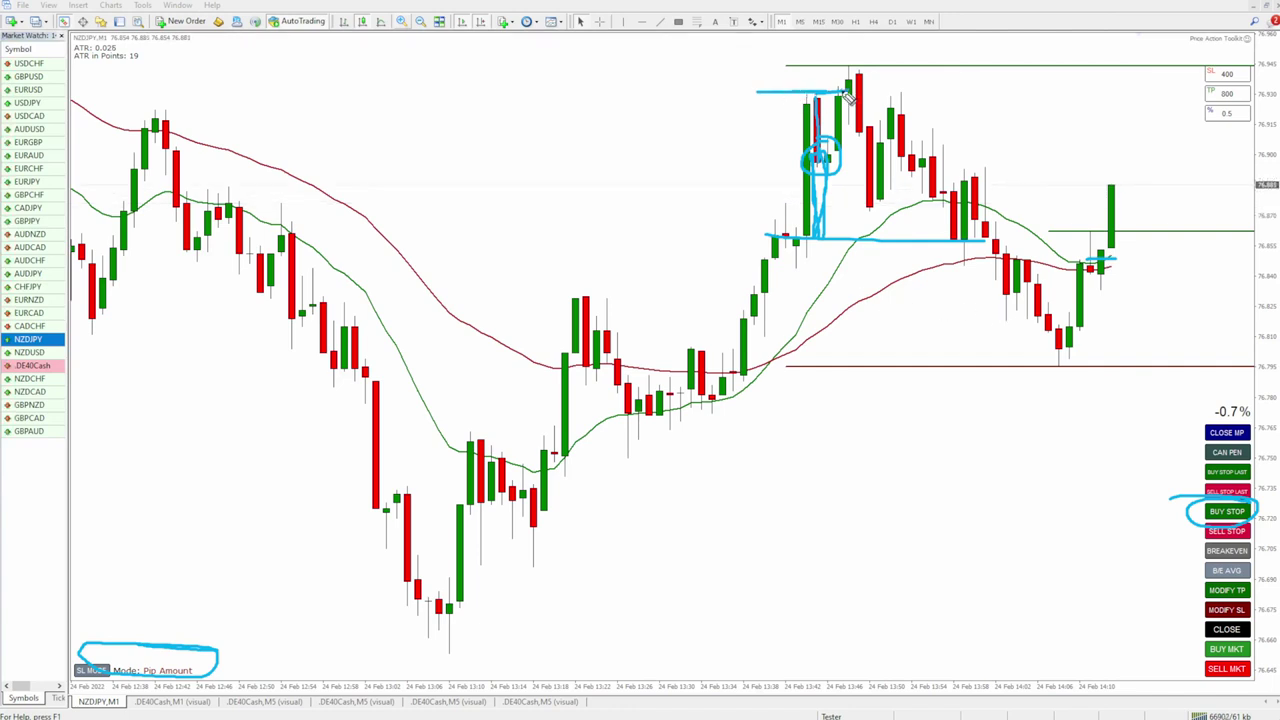
Draw upward arrows below and through the marked bullish candle to illustrate the buy entry and breakout.
left_click_drag(808, 300, 808, 254)
mouse_move(800, 276)
left_mouse_down()
mouse_move(809, 256)
mouse_move(820, 282)
left_mouse_up()
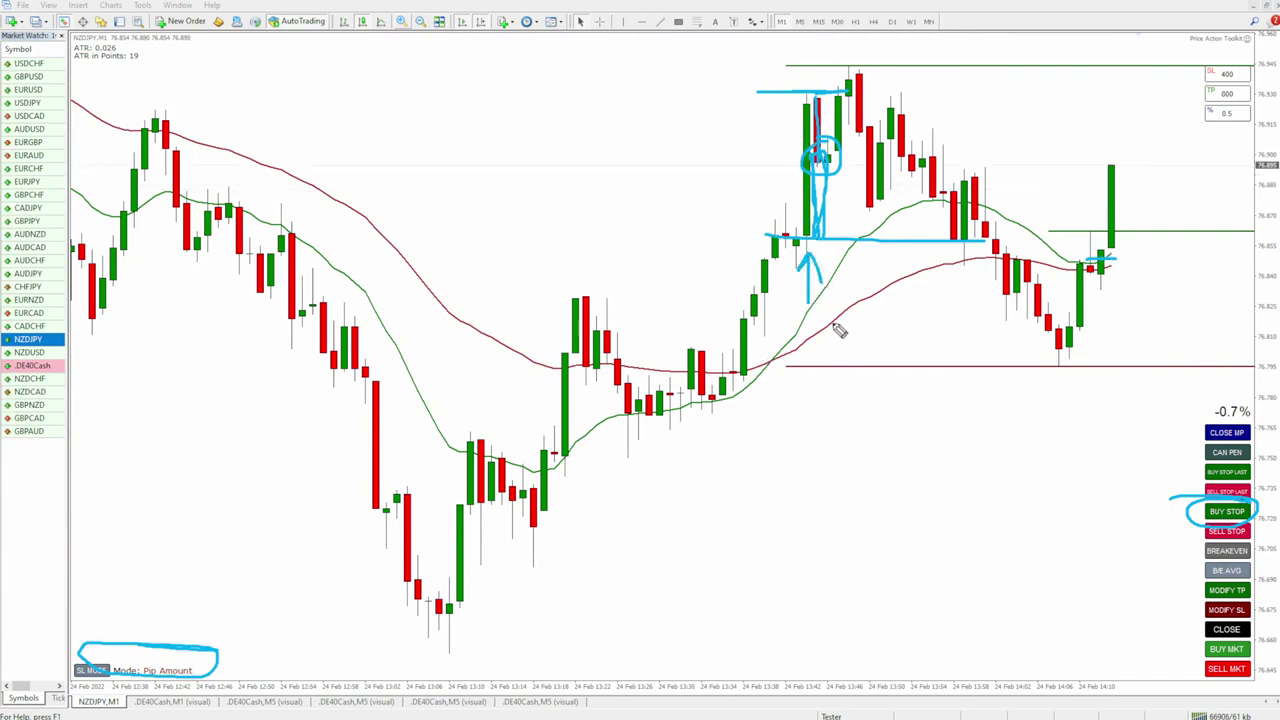
left_click_drag(815, 232, 814, 40)
mouse_move(798, 55)
left_mouse_down()
mouse_move(830, 42)
mouse_move(845, 72)
mouse_move(830, 86)
mouse_move(826, 30)
mouse_move(776, 40)
left_mouse_up()
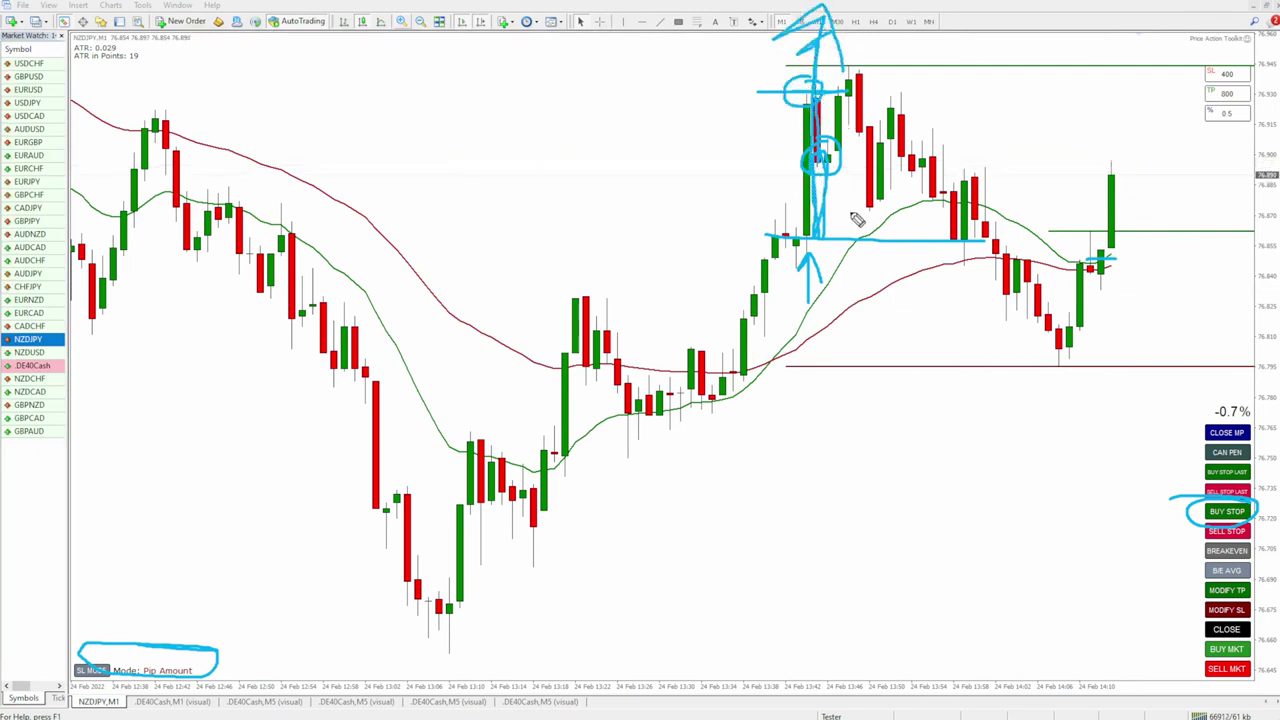
mouse_move(833, 261)
left_mouse_down()
mouse_move(826, 68)
mouse_move(845, 80)
left_mouse_up()
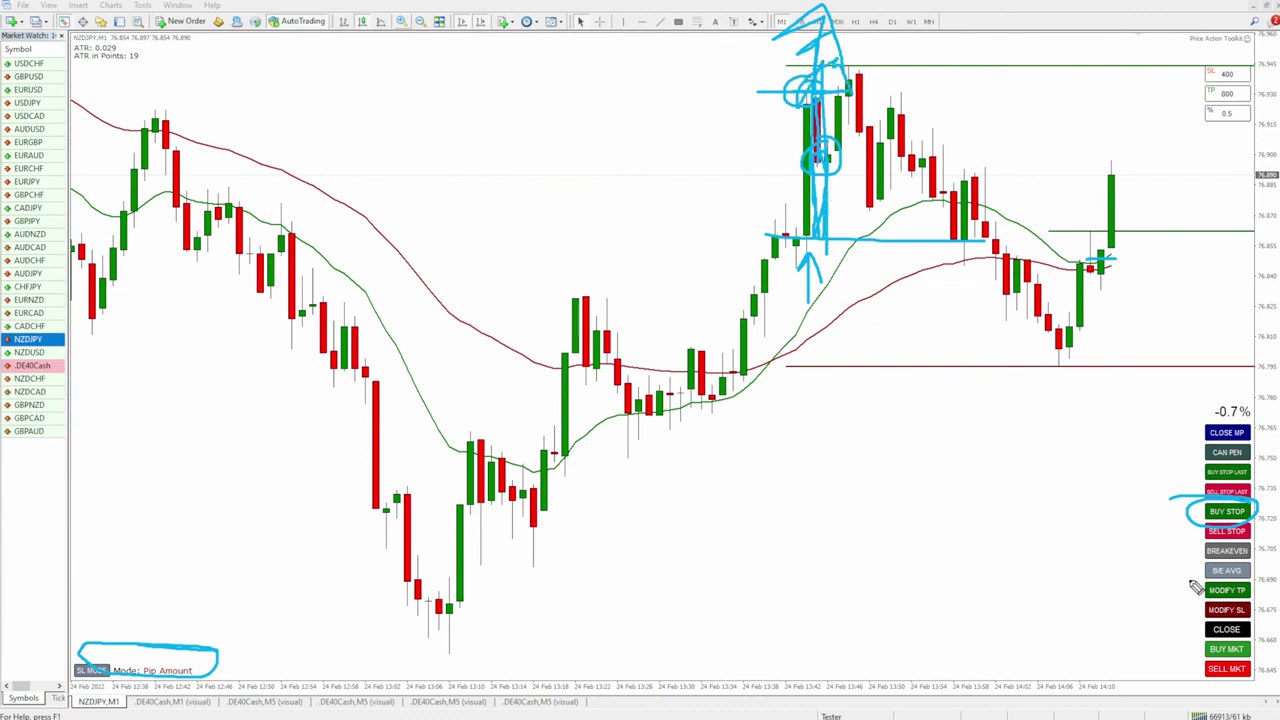
Erase the drawn annotations and switch the SL mode to Last Candle.
key("Escape")
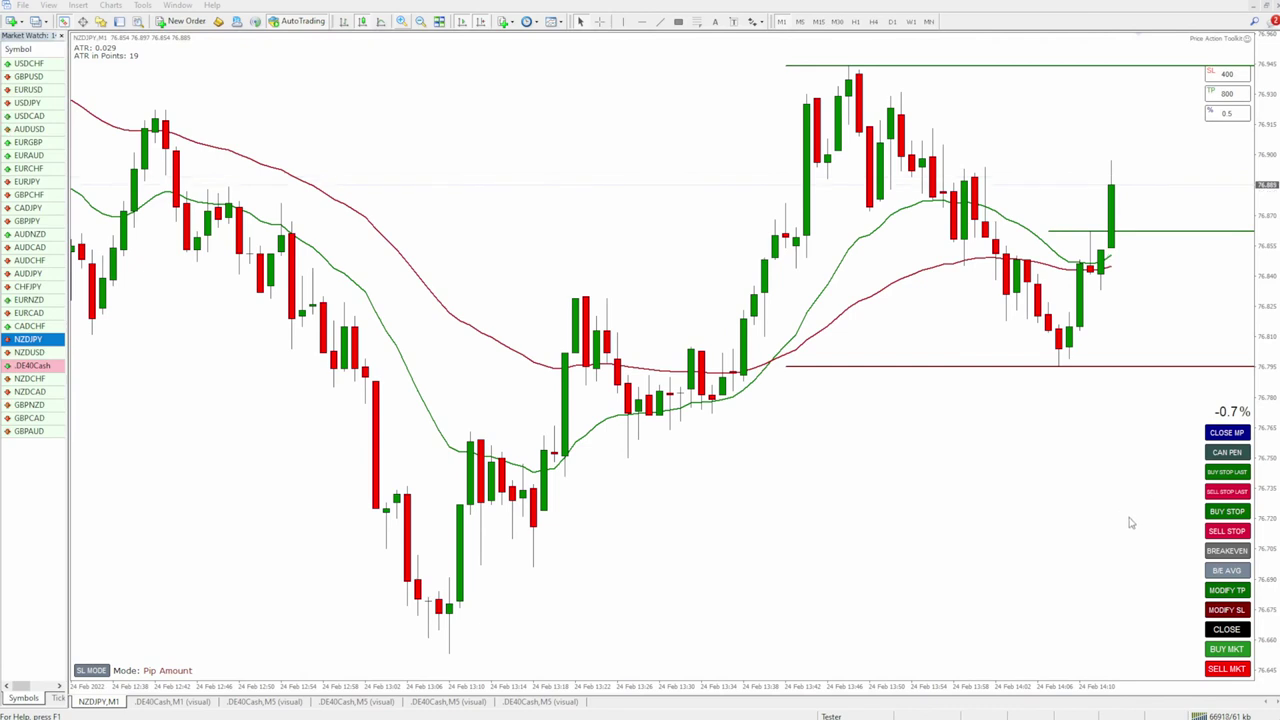
left_click(91, 670)
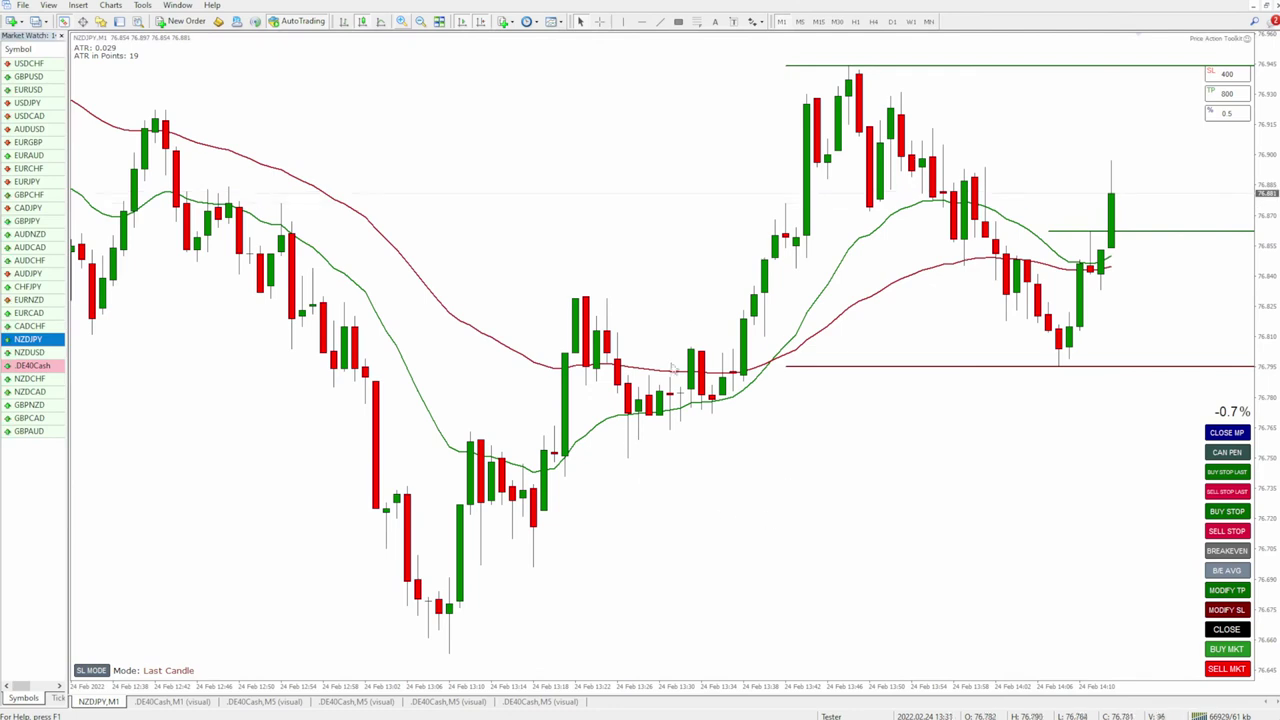
Point the crosshair at the high of the latest NZDJPY candle.
middle_click(1104, 157)
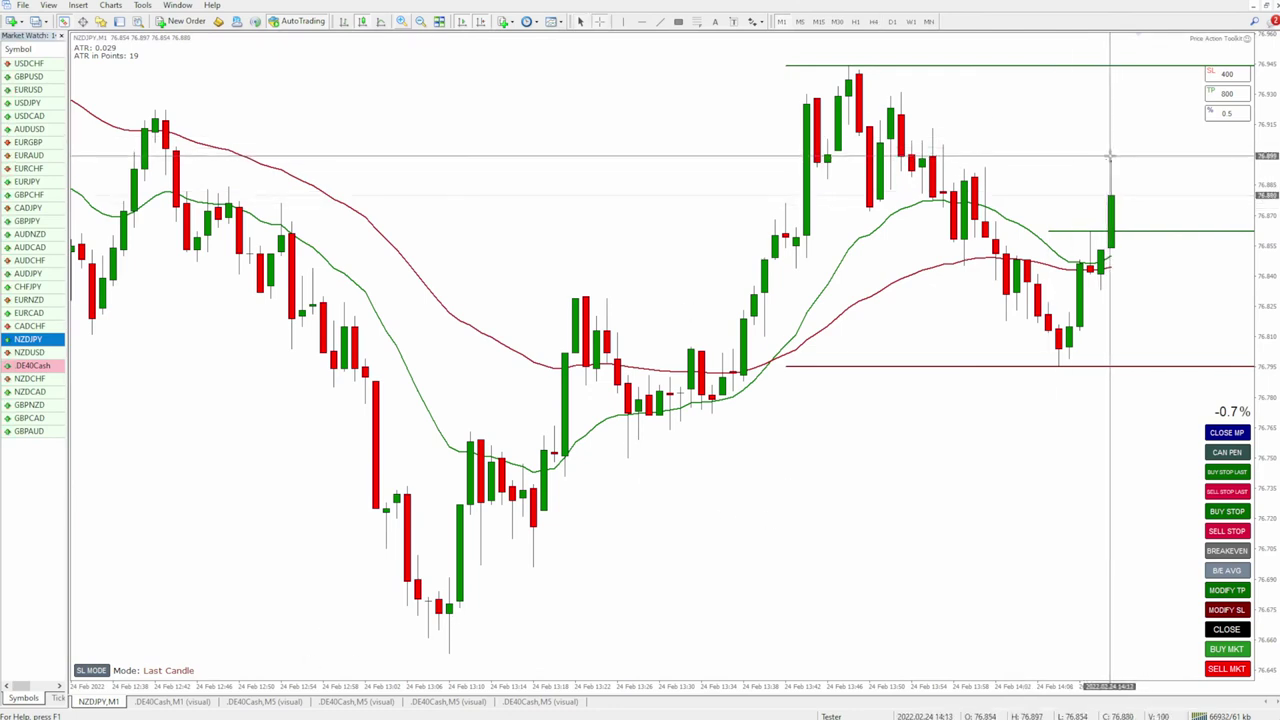
middle_click(1110, 157)
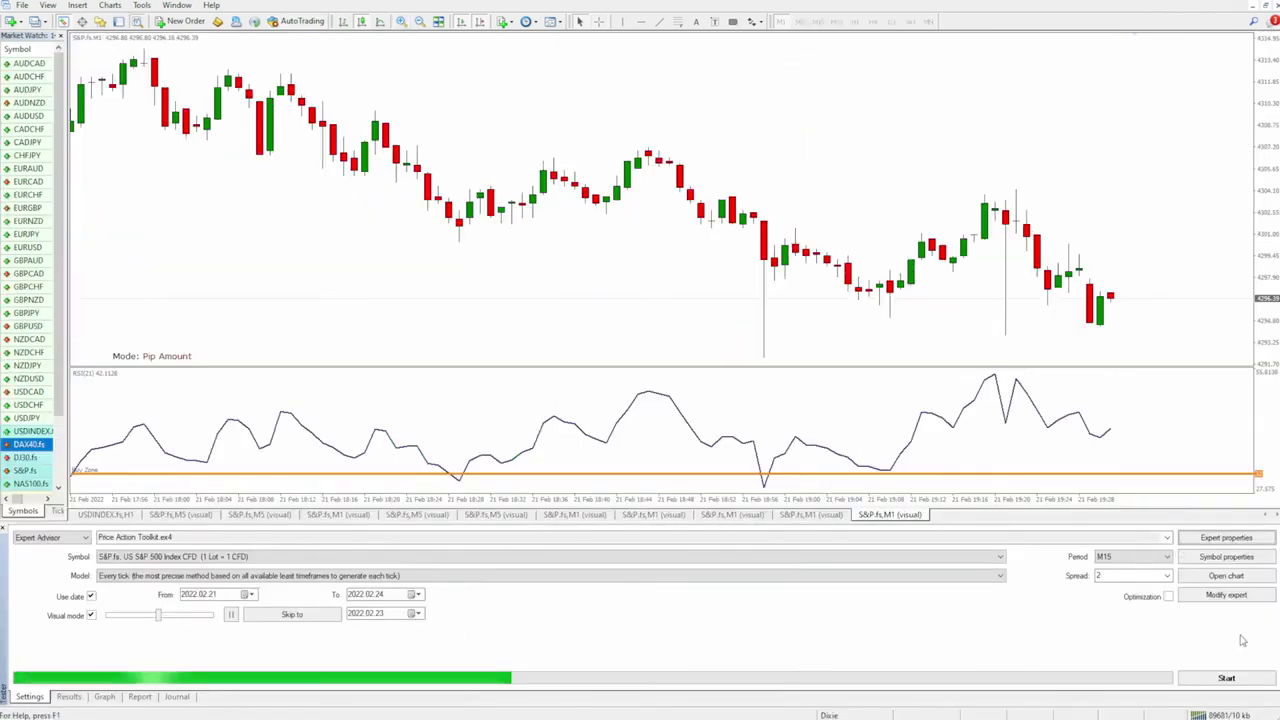
Start the visual M15 backtest on S&P.fs, raise playback speed to 31, slow it for the 21 February session, and enlarge the candles.
left_click(1226, 678)
left_click_drag(158, 615, 211, 621)
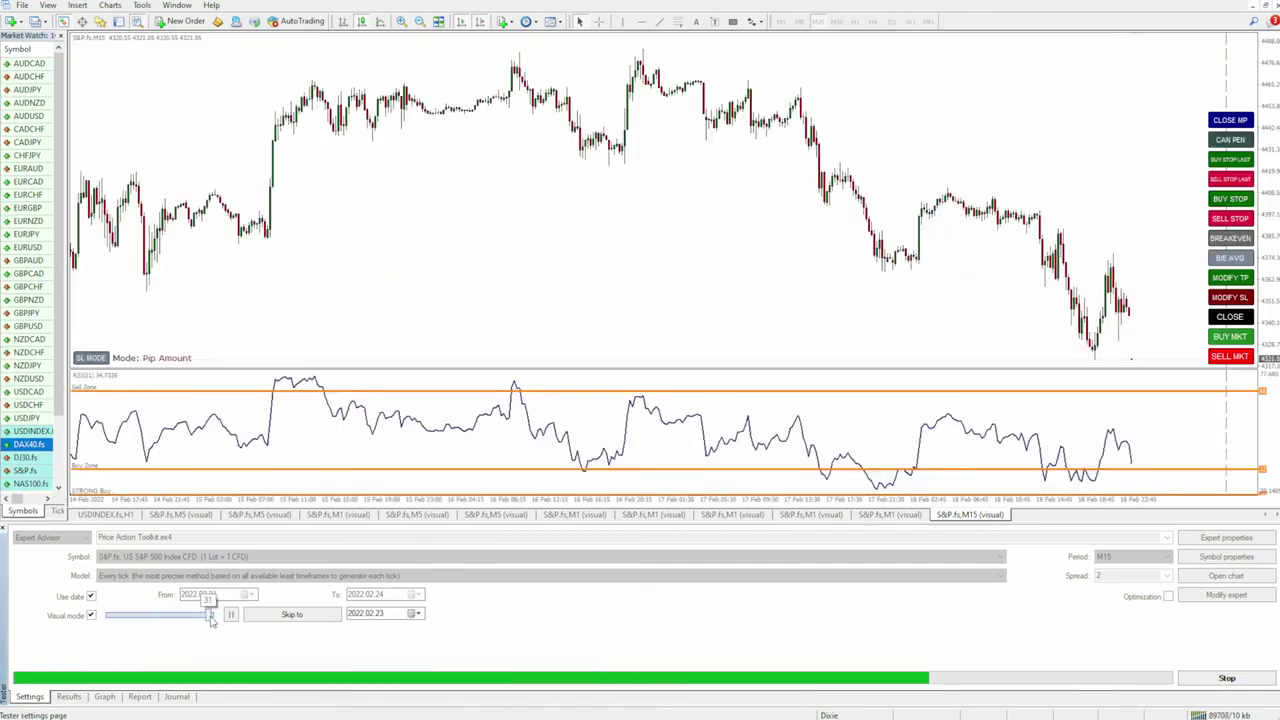
left_click(400, 21)
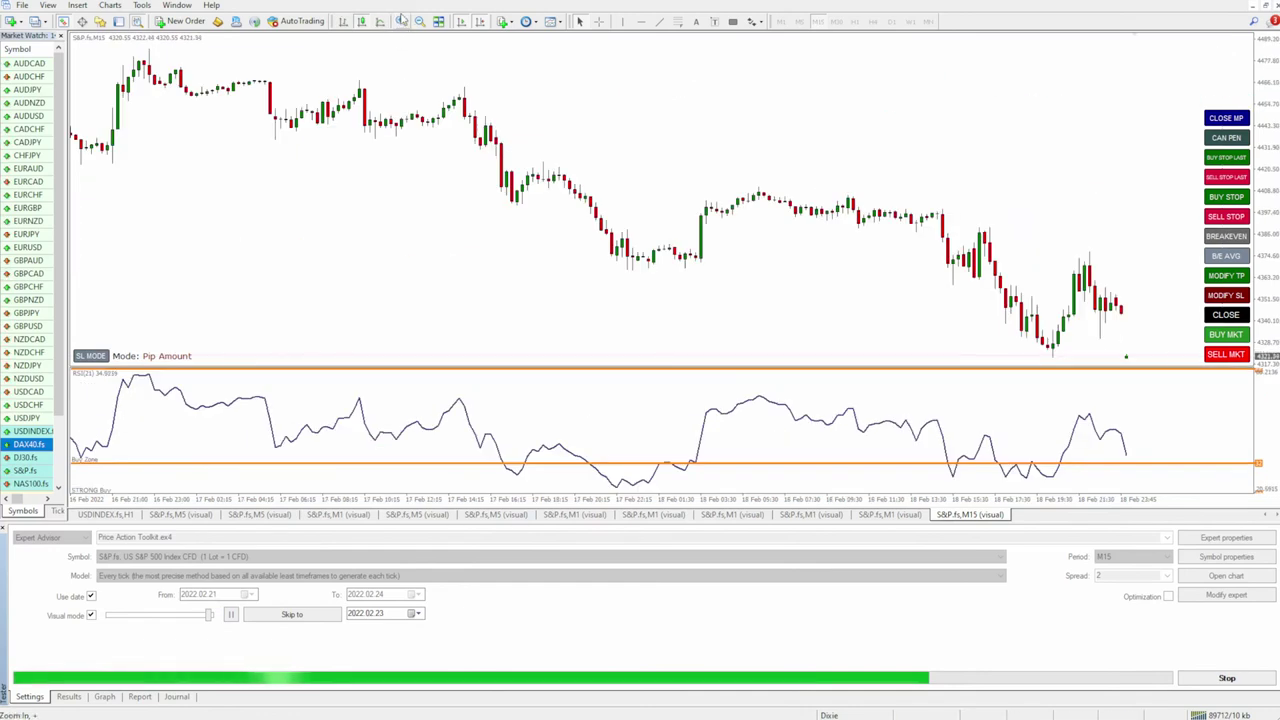
mouse_move(209, 614)
left_mouse_down()
mouse_move(220, 617)
mouse_move(189, 616)
left_mouse_up()
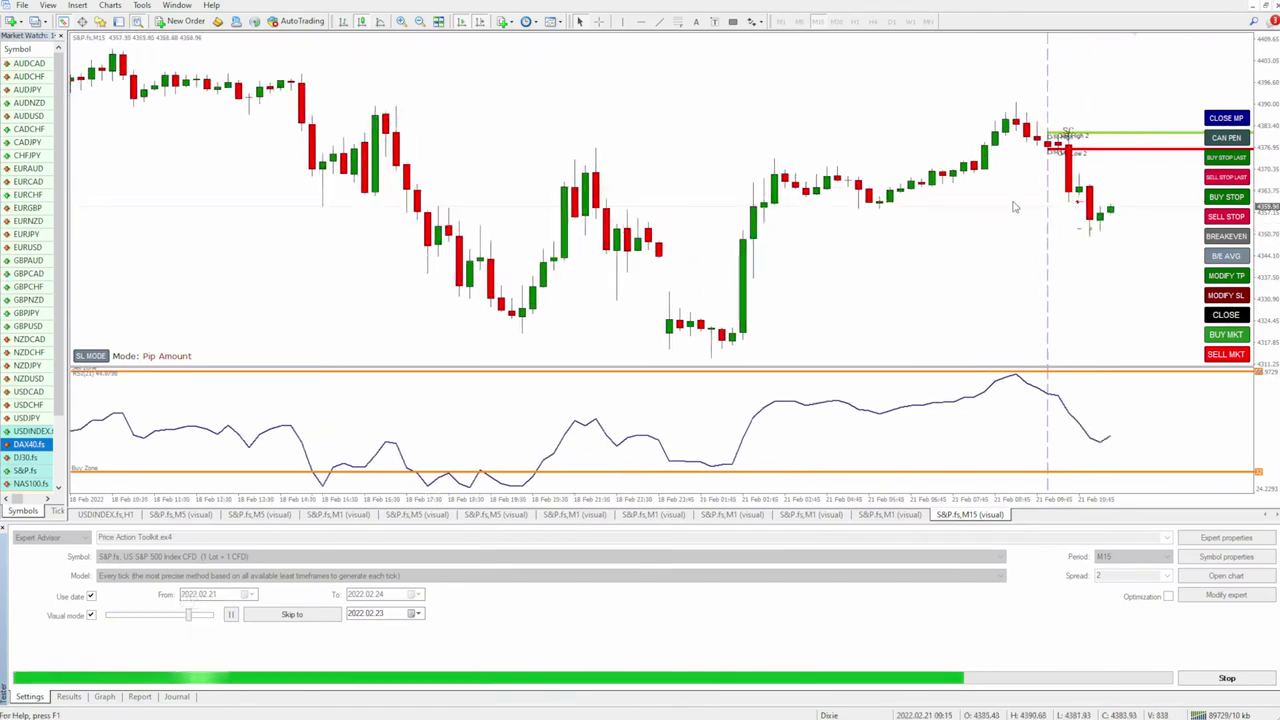
left_click(400, 22)
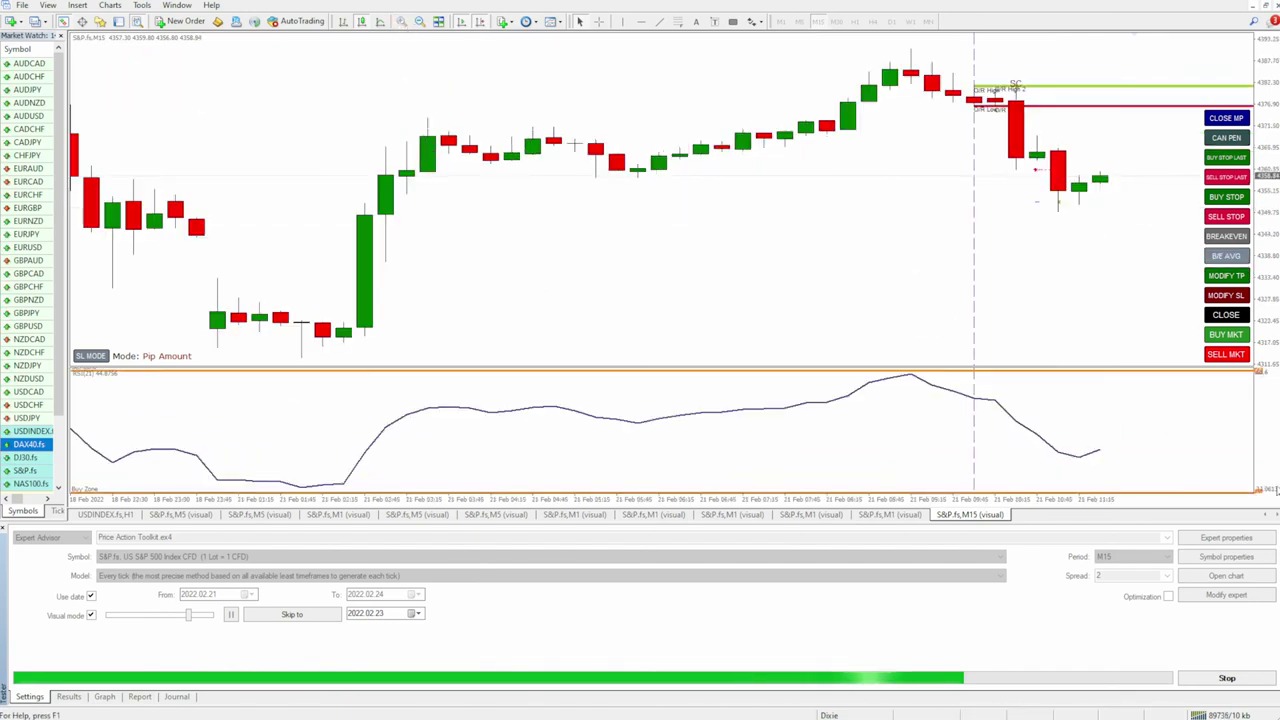
Mark up the SC signal, the low of its candle, the candle that breaks it and the M15 timeframe, and clear the markup.
left_click_drag(1032, 70, 1028, 88)
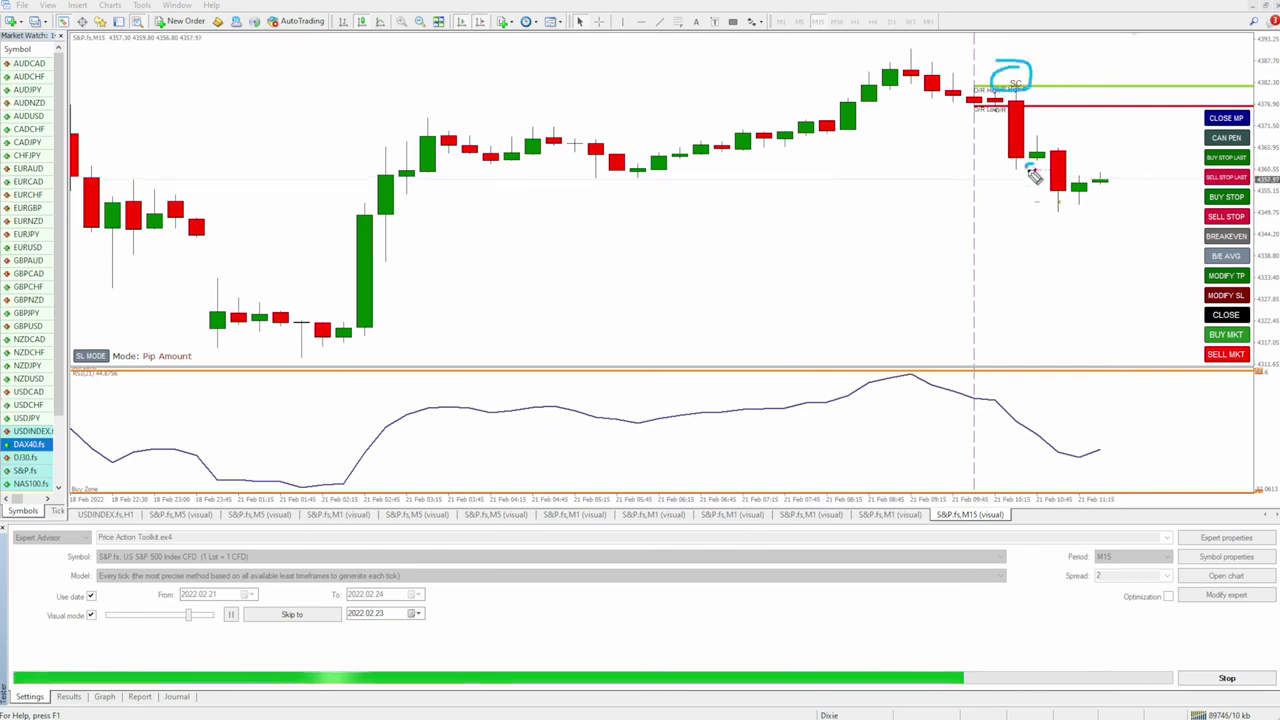
mouse_move(1031, 171)
left_mouse_down()
mouse_move(1015, 169)
mouse_move(1066, 168)
left_mouse_up()
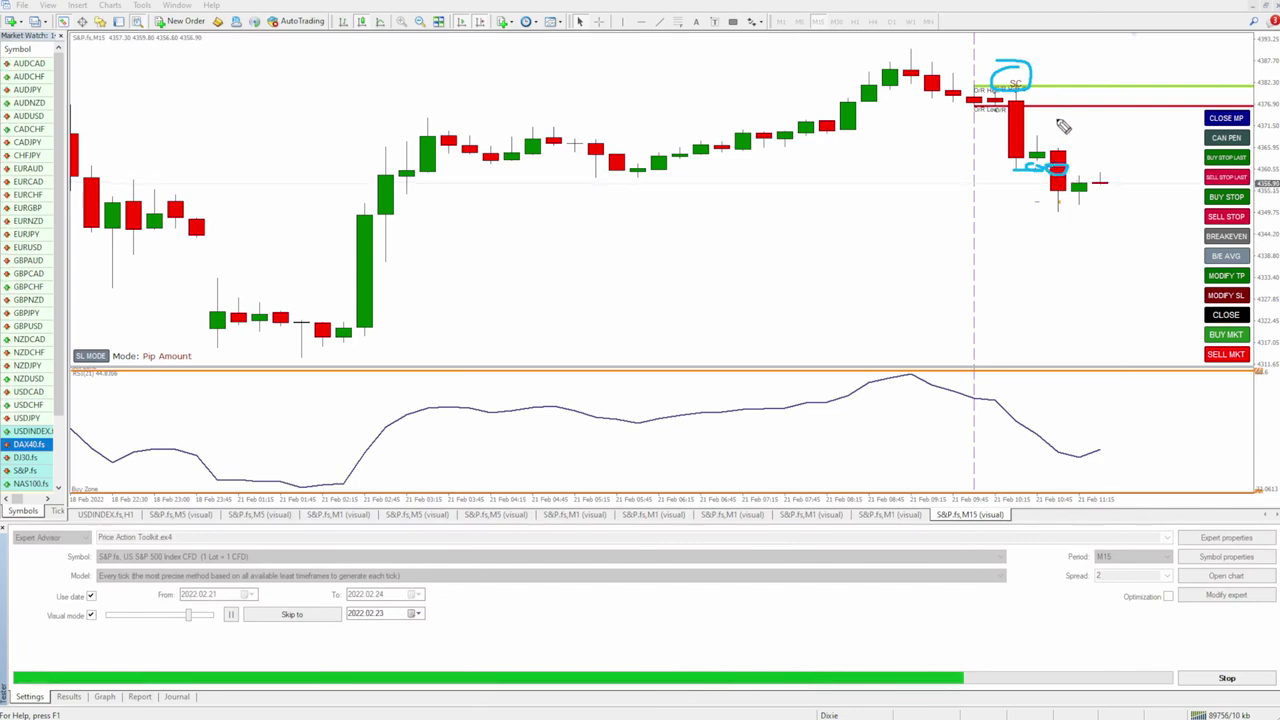
mouse_move(1057, 135)
left_mouse_down()
mouse_move(1055, 163)
mouse_move(1061, 134)
mouse_move(1058, 160)
mouse_move(1086, 176)
mouse_move(1062, 172)
mouse_move(1053, 213)
left_mouse_up()
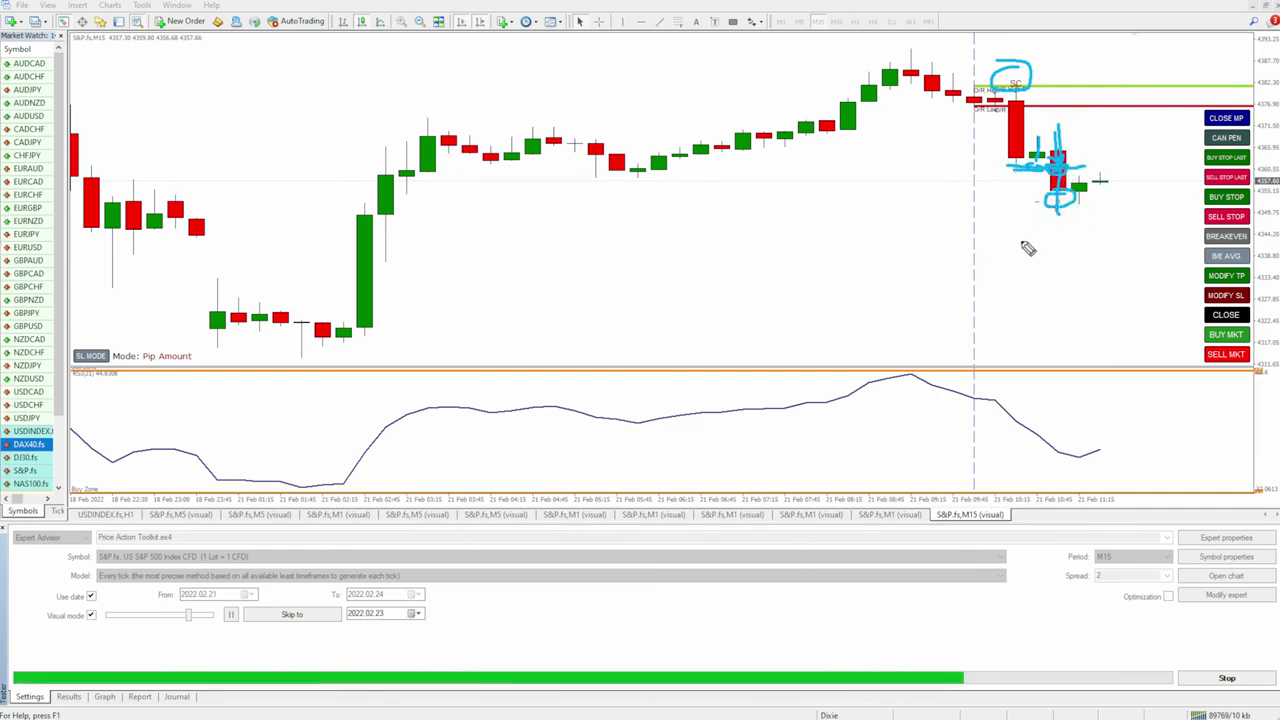
left_click_drag(1021, 175, 1076, 172)
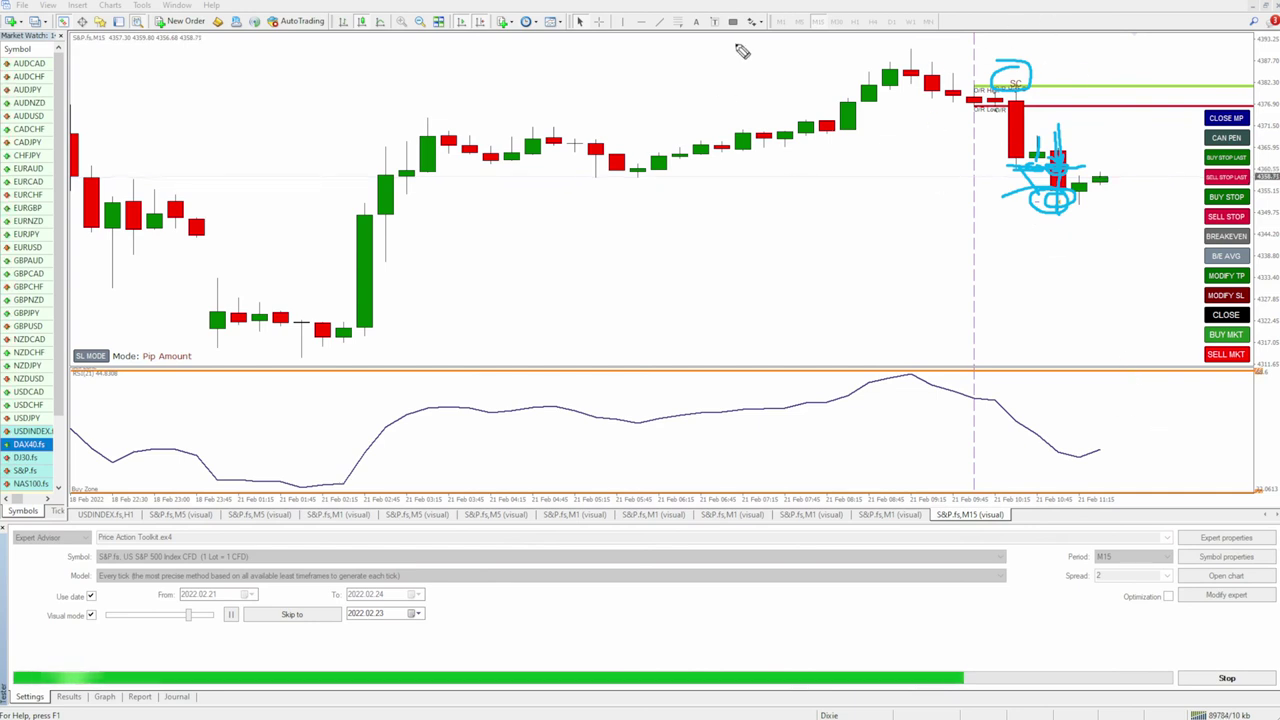
left_click_drag(830, 12, 818, 38)
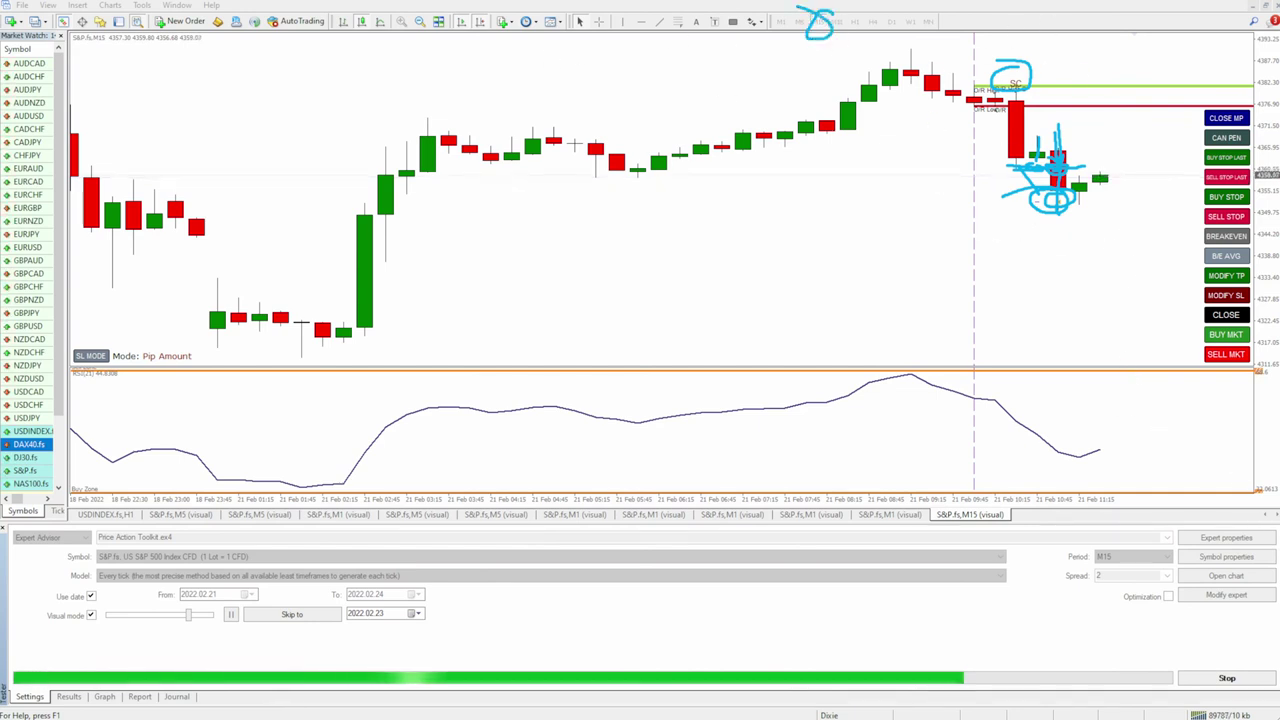
key("Escape")
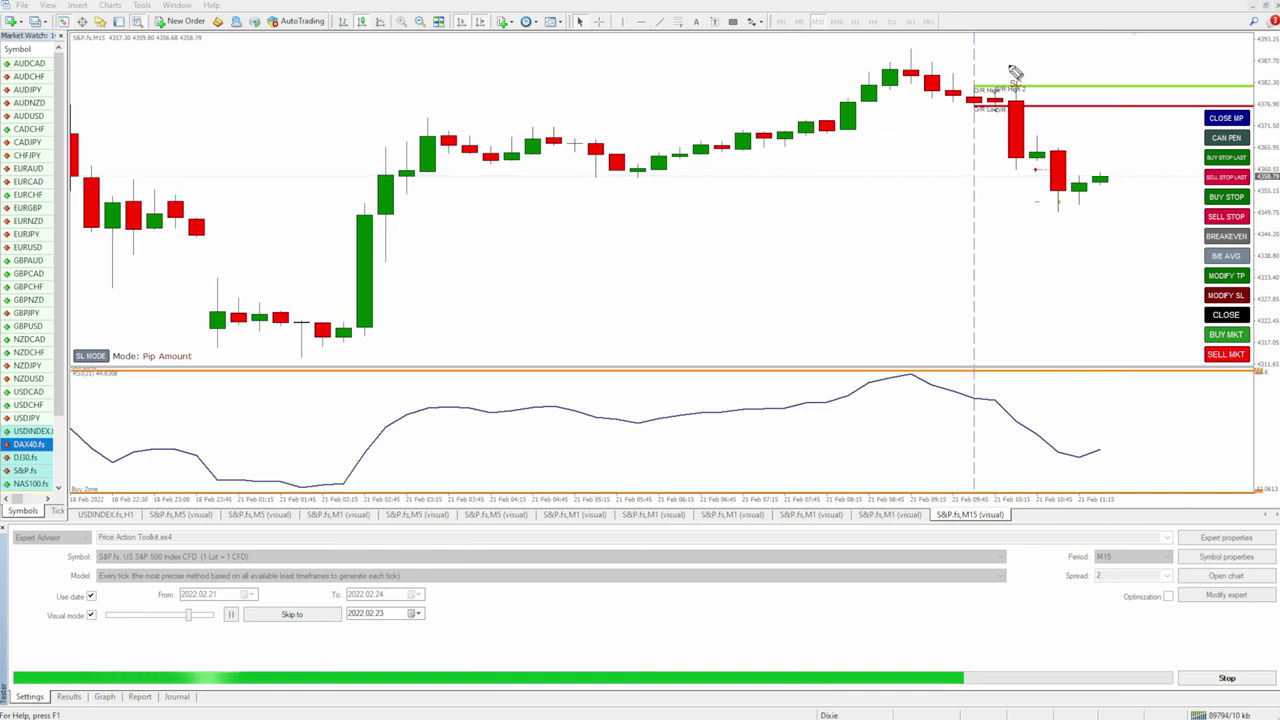
Mark the candle after the SC signal, arrows for both price directions and the cancel-pending control, and clear the markup.
mouse_move(1034, 140)
left_mouse_down()
mouse_move(1043, 166)
mouse_move(1024, 177)
left_mouse_up()
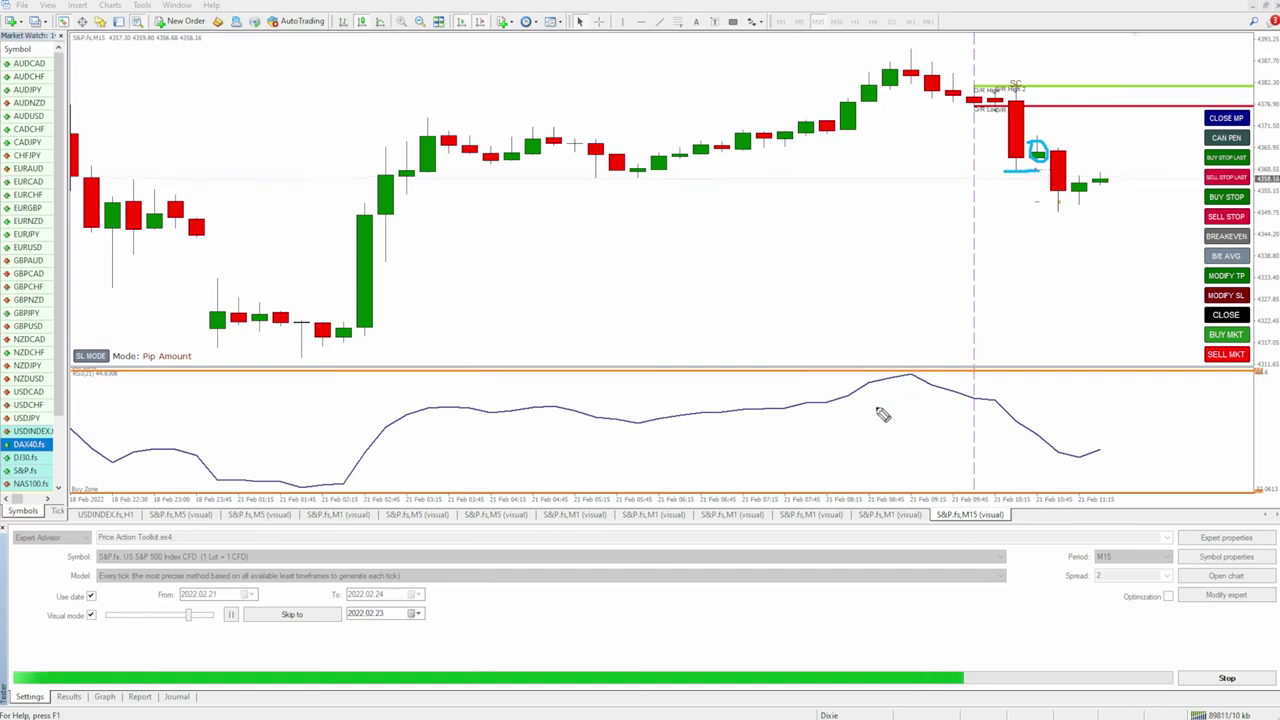
left_click_drag(1055, 126, 1066, 192)
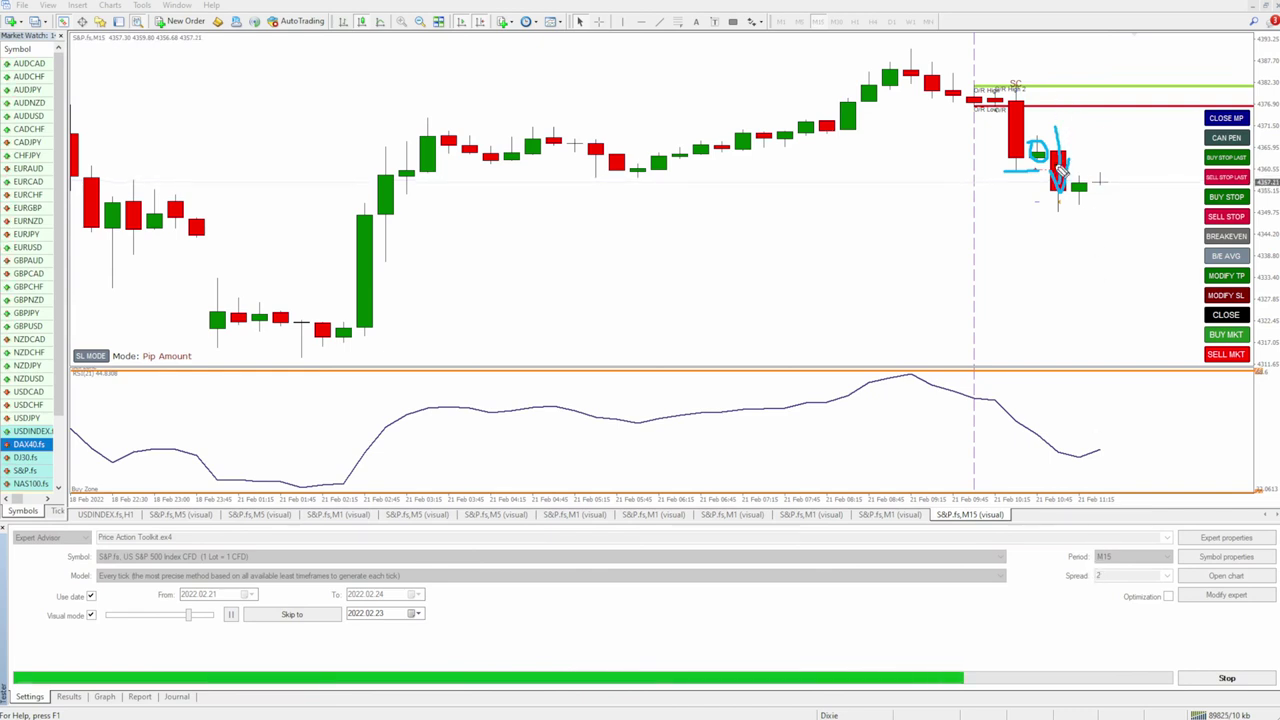
left_click_drag(1045, 162, 1072, 70)
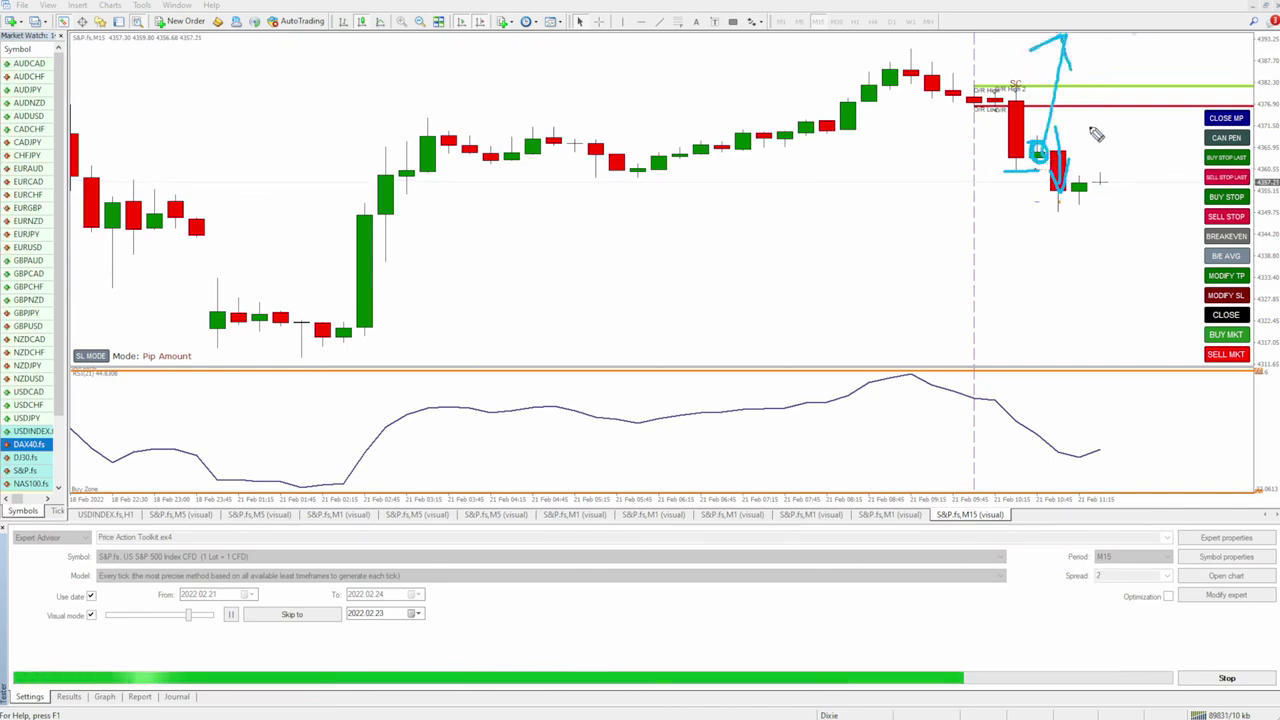
mouse_move(1250, 129)
left_mouse_down()
mouse_move(1250, 142)
mouse_move(1196, 136)
left_mouse_up()
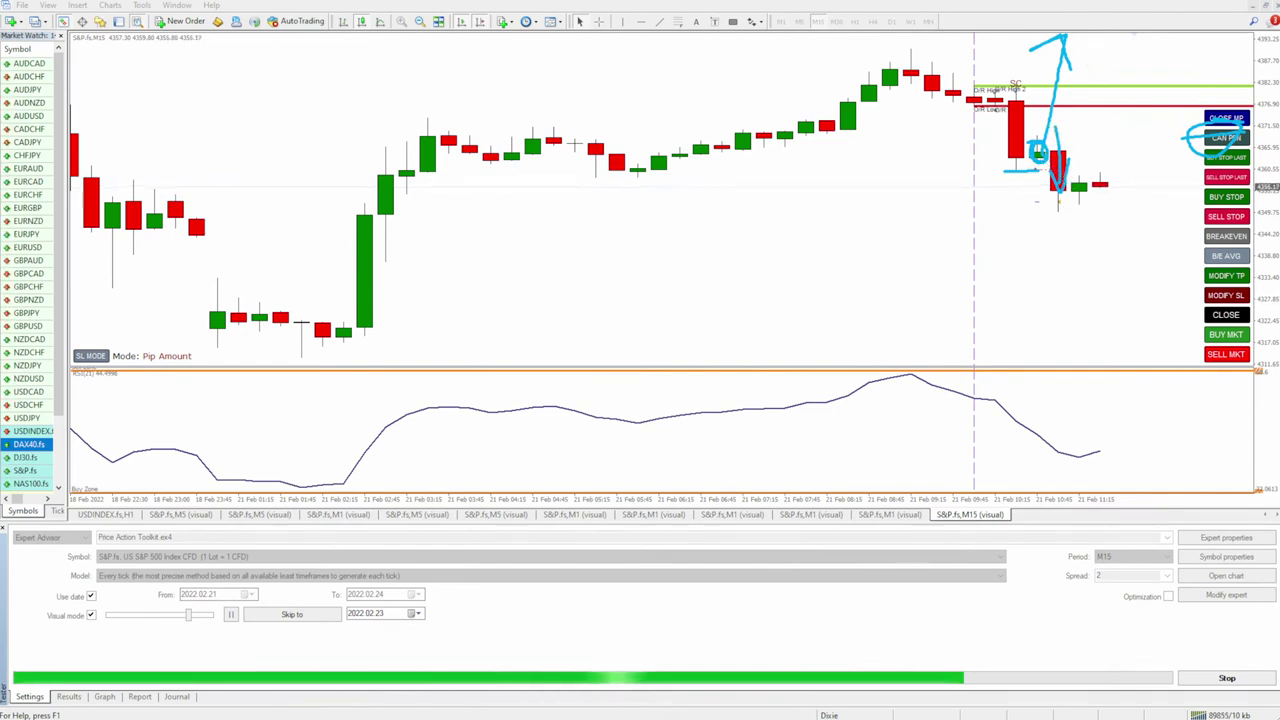
key("Escape")
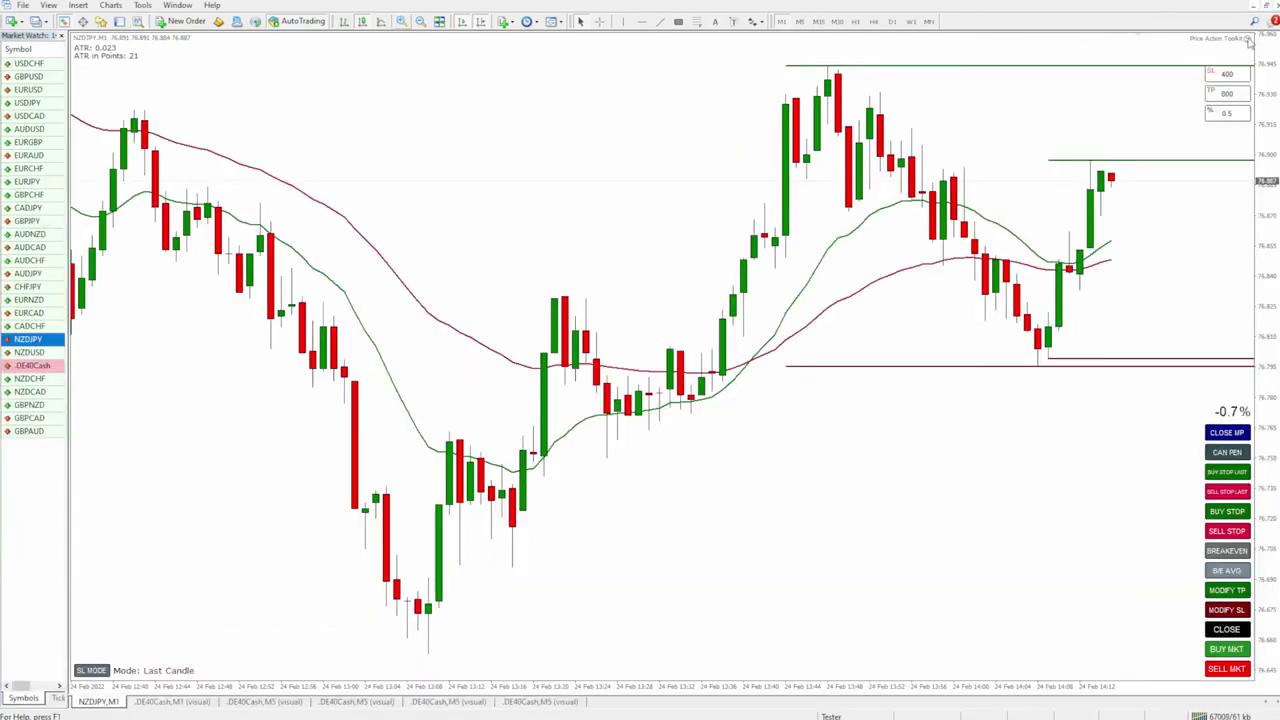
Open the Price Action Toolkit inputs on the NZDJPY chart and bring the auto-trading parameters into view.
left_click(1248, 40)
scroll(333, 466, "down", 10)
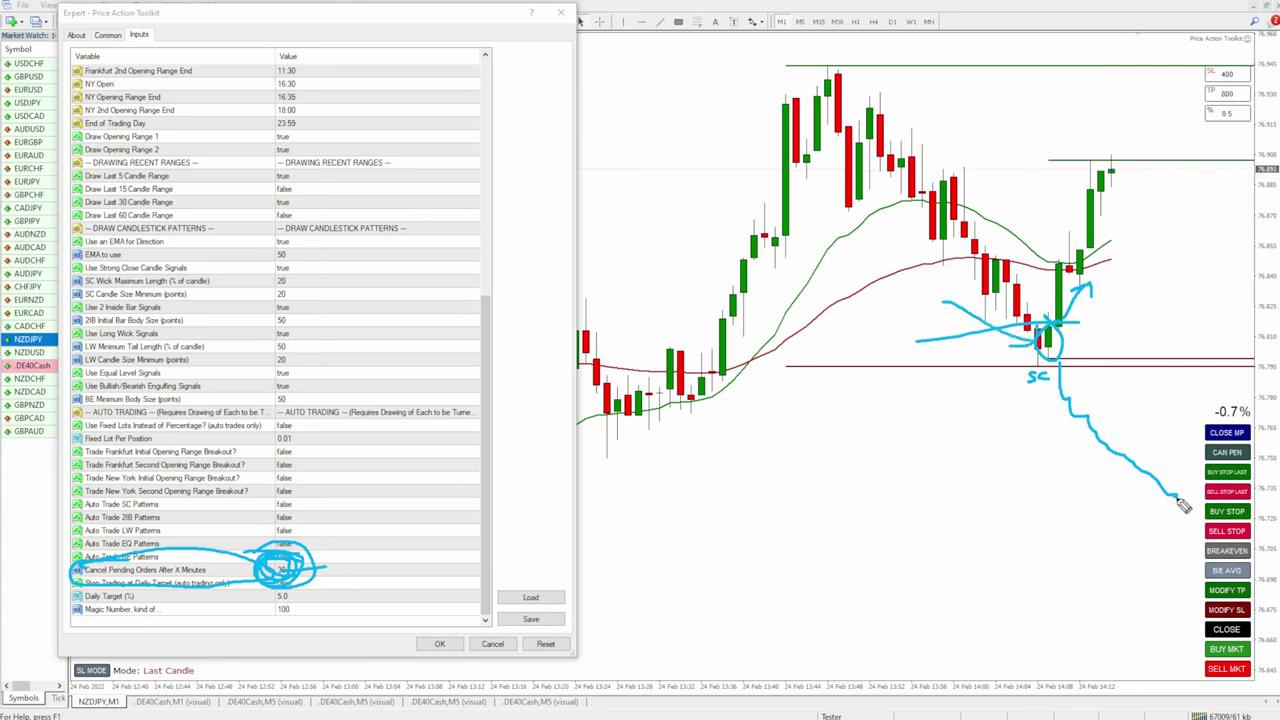
Sketch a price falling away from the SC pattern and rallying back beside the Cancel Pending Orders setting, and clear the markup.
left_click_drag(1255, 428, 1232, 253)
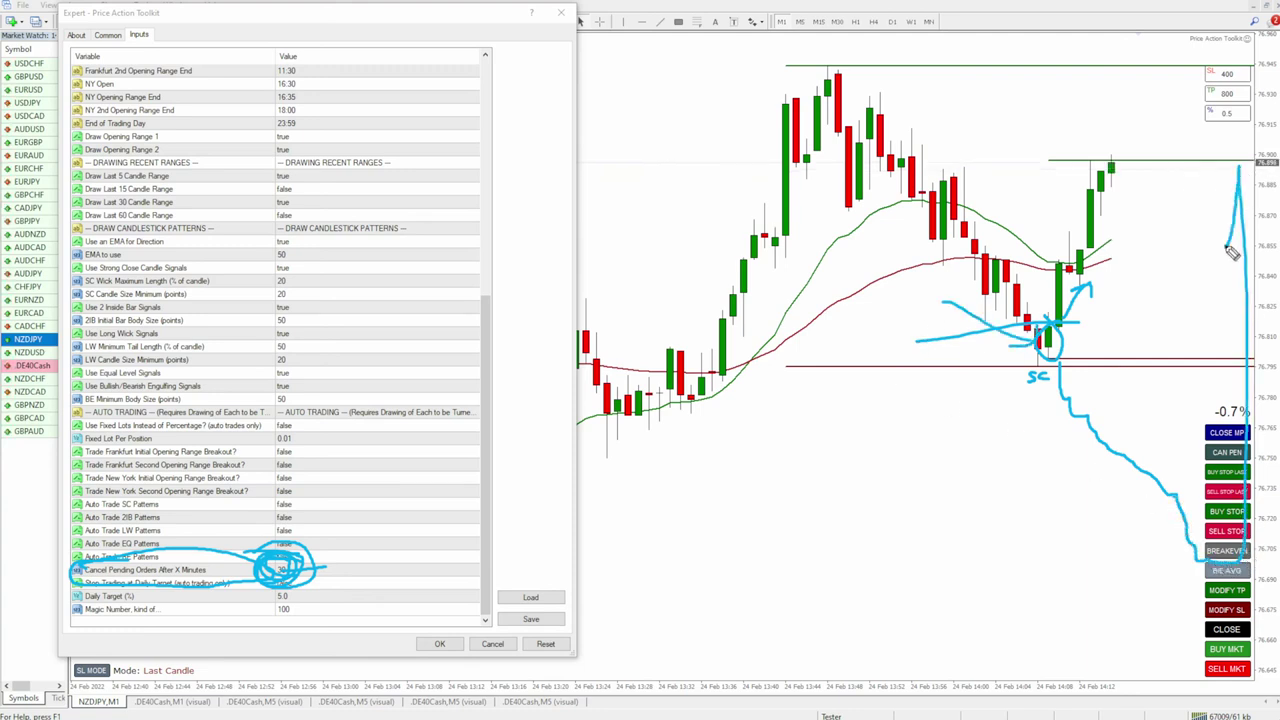
left_click_drag(1250, 548, 1236, 508)
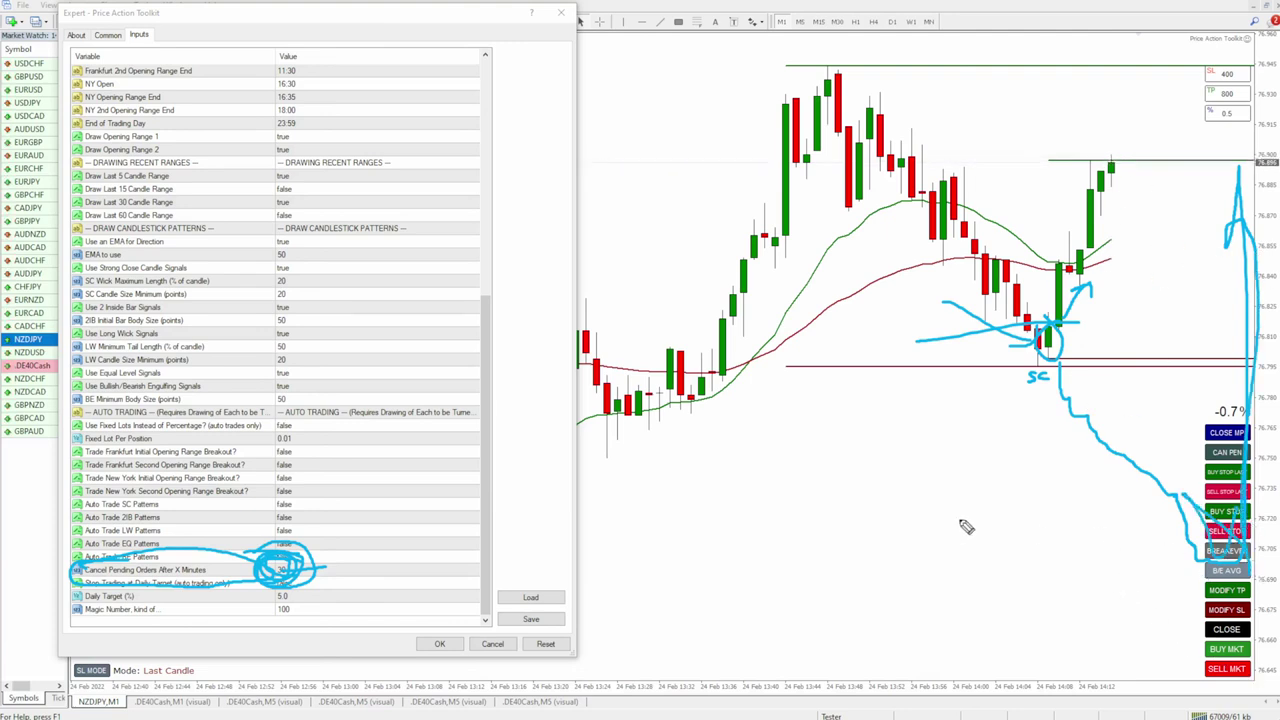
left_click_drag(255, 636, 214, 516)
key("Escape")
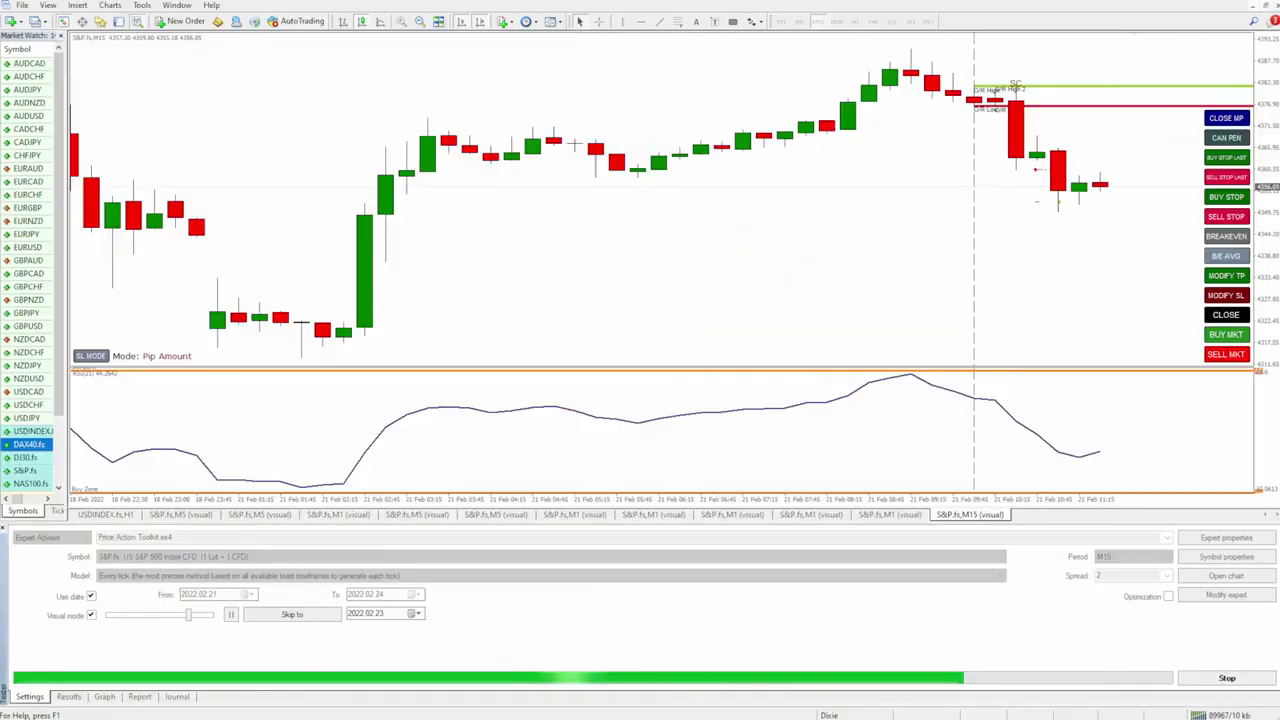
Speed up the S&P visual backtest to 32 to advance it through 22 February 2022, and slow it down again.
left_click_drag(188, 614, 211, 617)
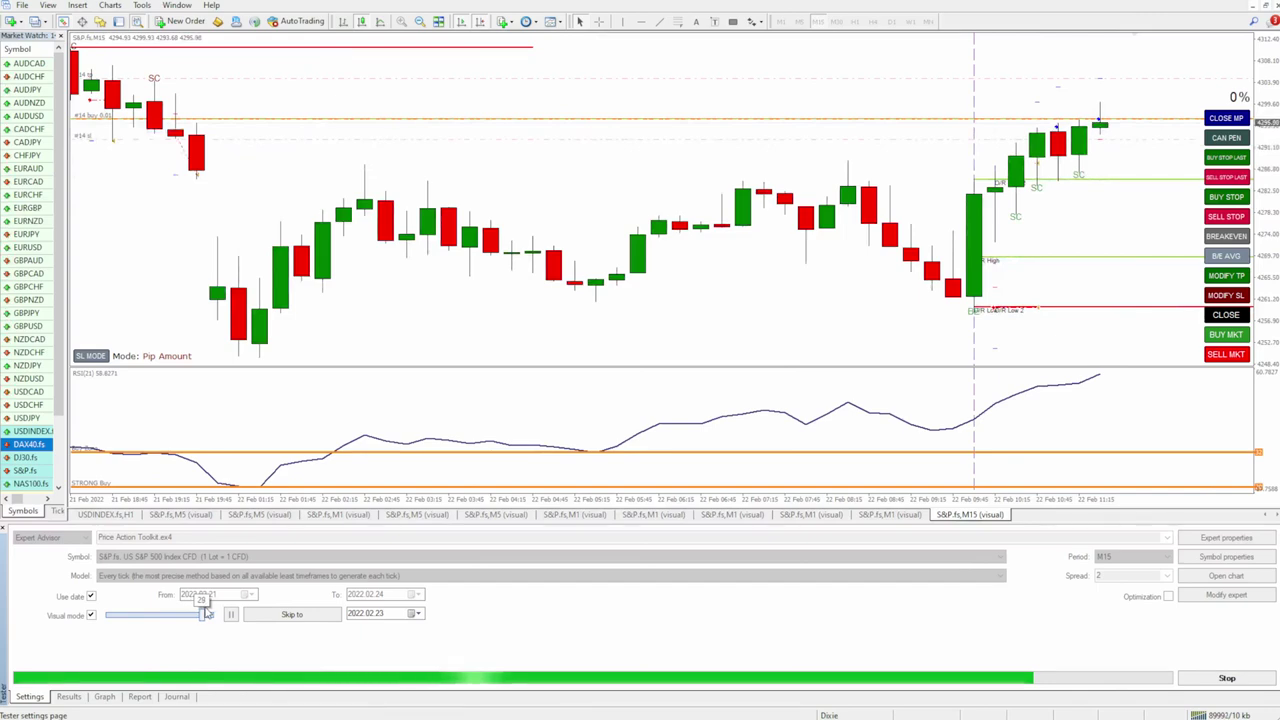
left_click_drag(204, 614, 211, 614)
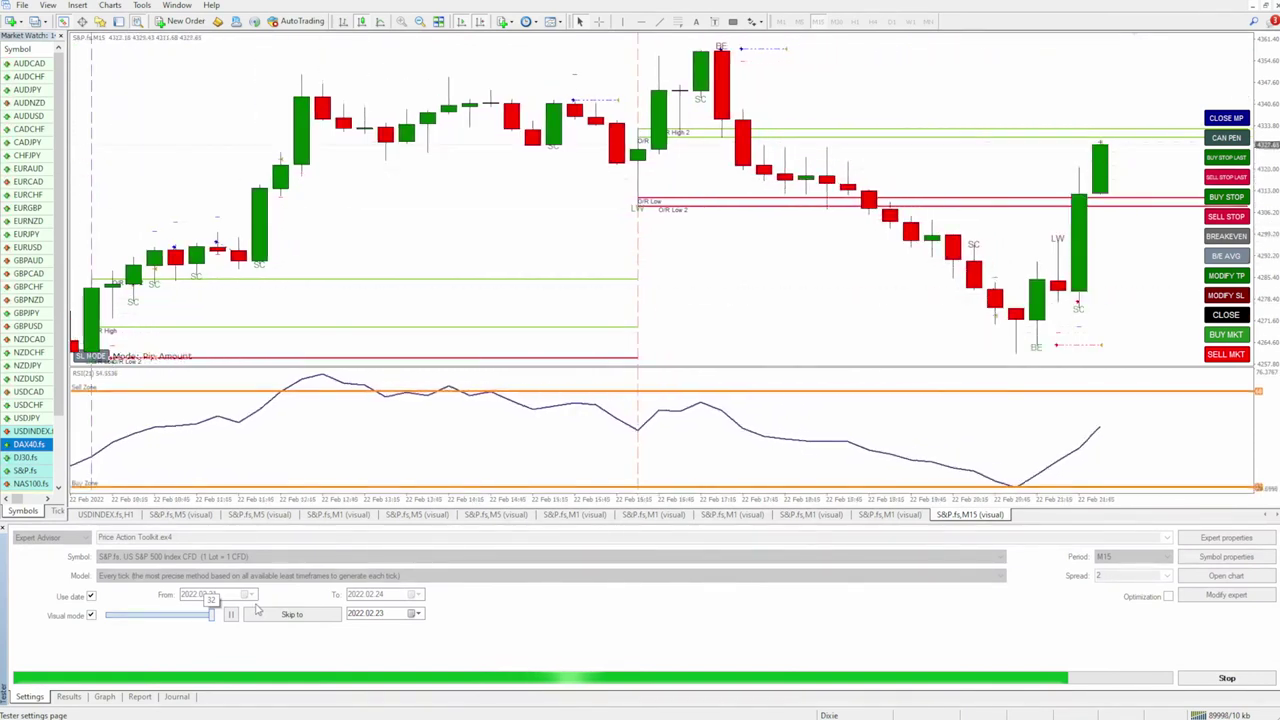
left_click_drag(210, 614, 199, 614)
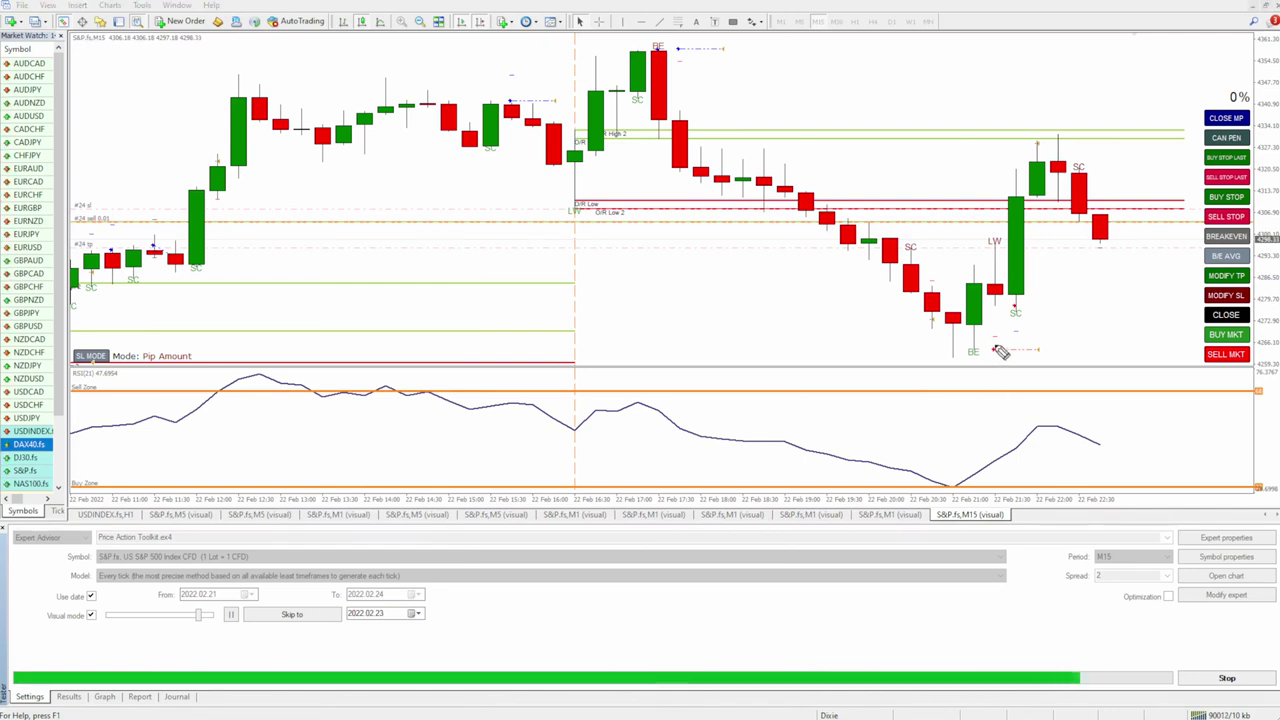
Mark the pending sell order below the LW candle from placement to cancellation, with the rally between them, and clear the markup.
mouse_move(1005, 350)
left_mouse_down()
mouse_move(962, 350)
mouse_move(985, 349)
left_mouse_up()
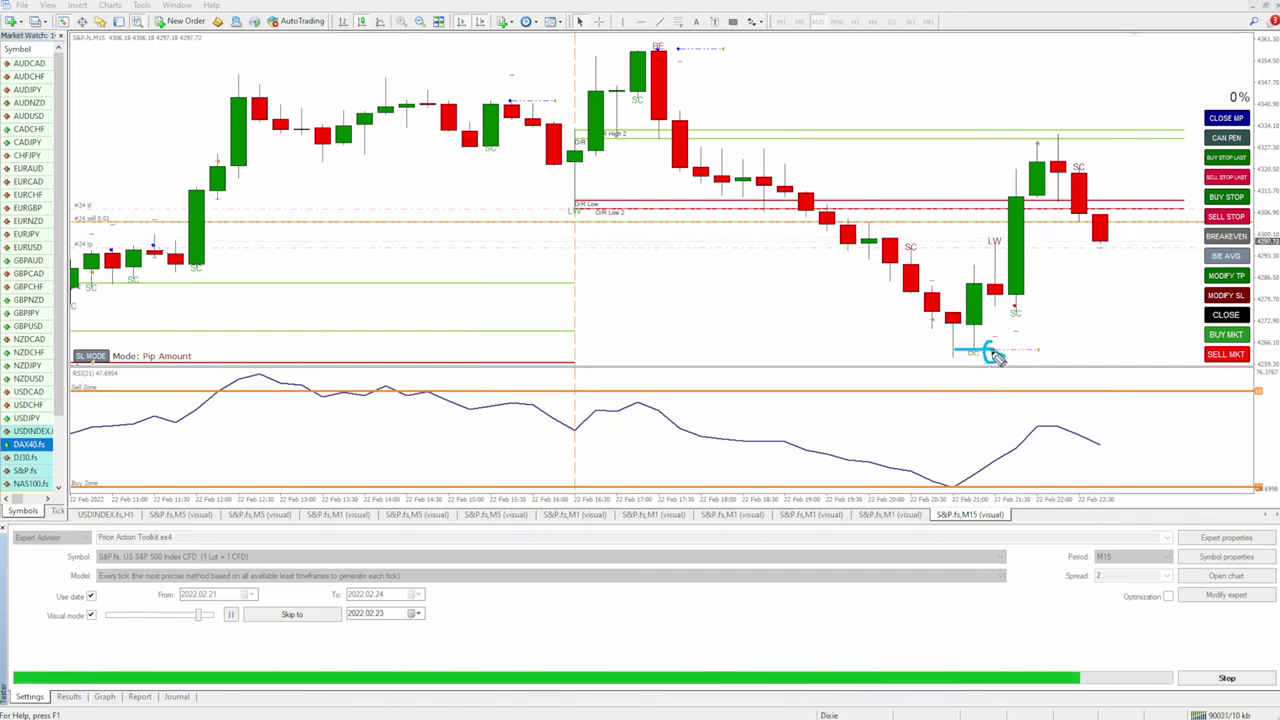
mouse_move(1012, 318)
left_mouse_down()
mouse_move(985, 268)
mouse_move(995, 205)
mouse_move(1000, 258)
left_mouse_up()
mouse_move(1028, 352)
left_mouse_down()
mouse_move(1050, 350)
mouse_move(1040, 344)
left_mouse_up()
left_click_drag(1040, 143, 1031, 230)
left_click_drag(822, 35, 815, 5)
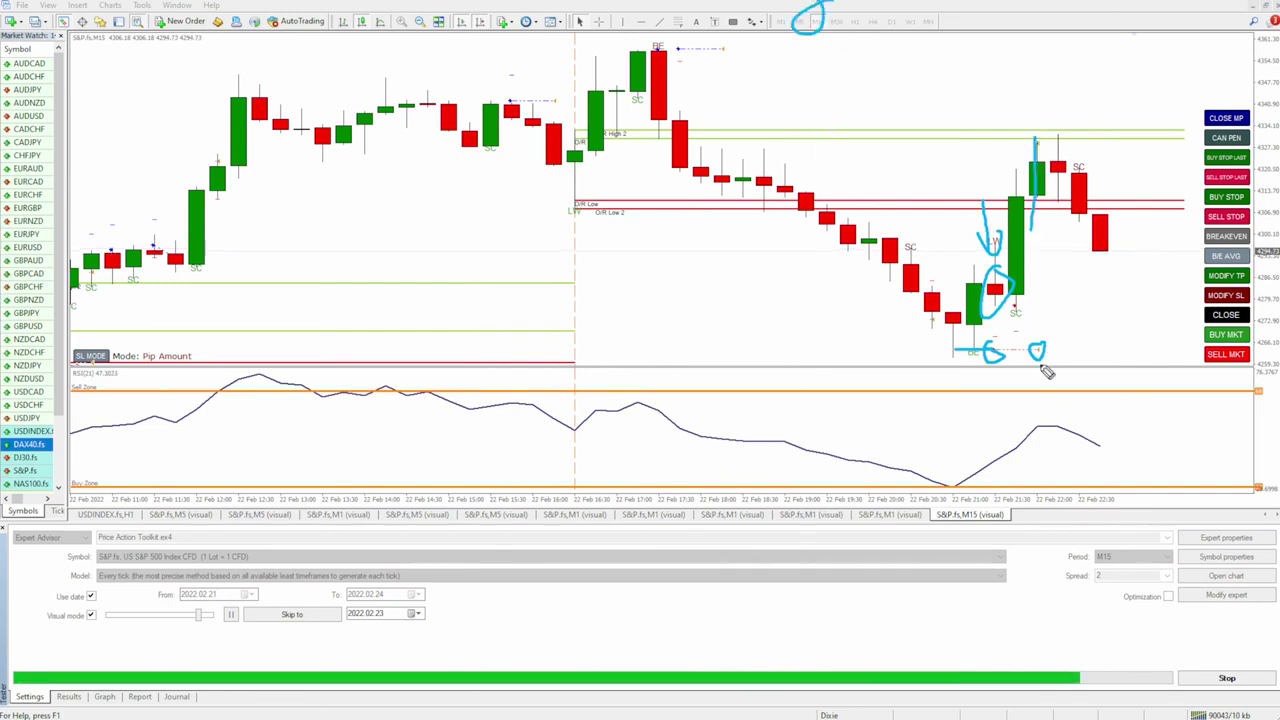
left_click_drag(975, 366, 995, 325)
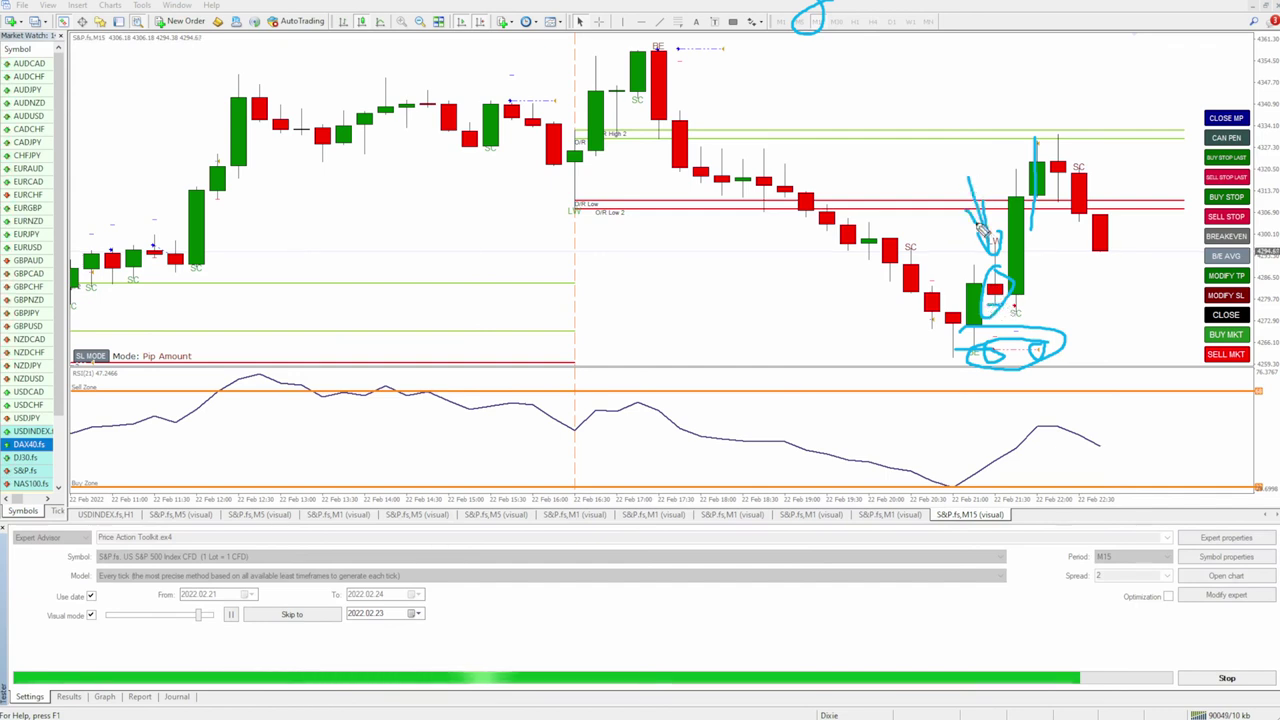
mouse_move(1015, 305)
left_mouse_down()
mouse_move(1035, 205)
mouse_move(1060, 162)
left_mouse_up()
left_click_drag(975, 358, 1003, 360)
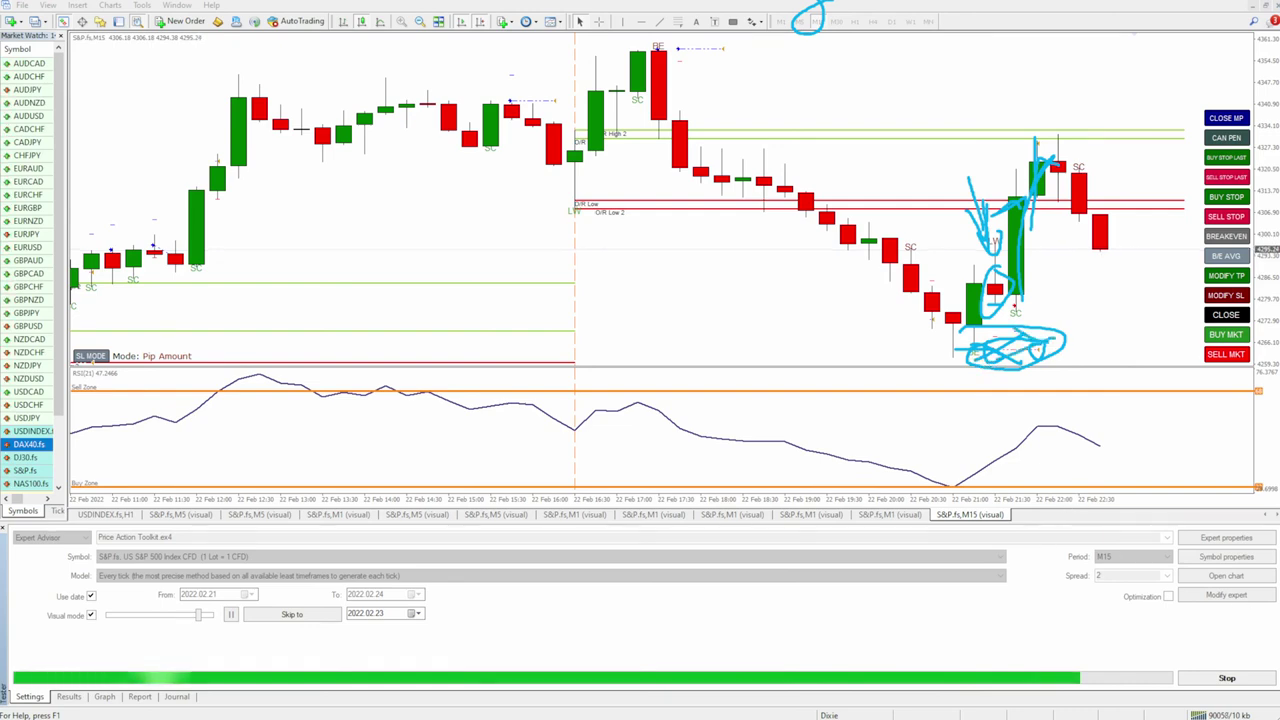
key("Escape")
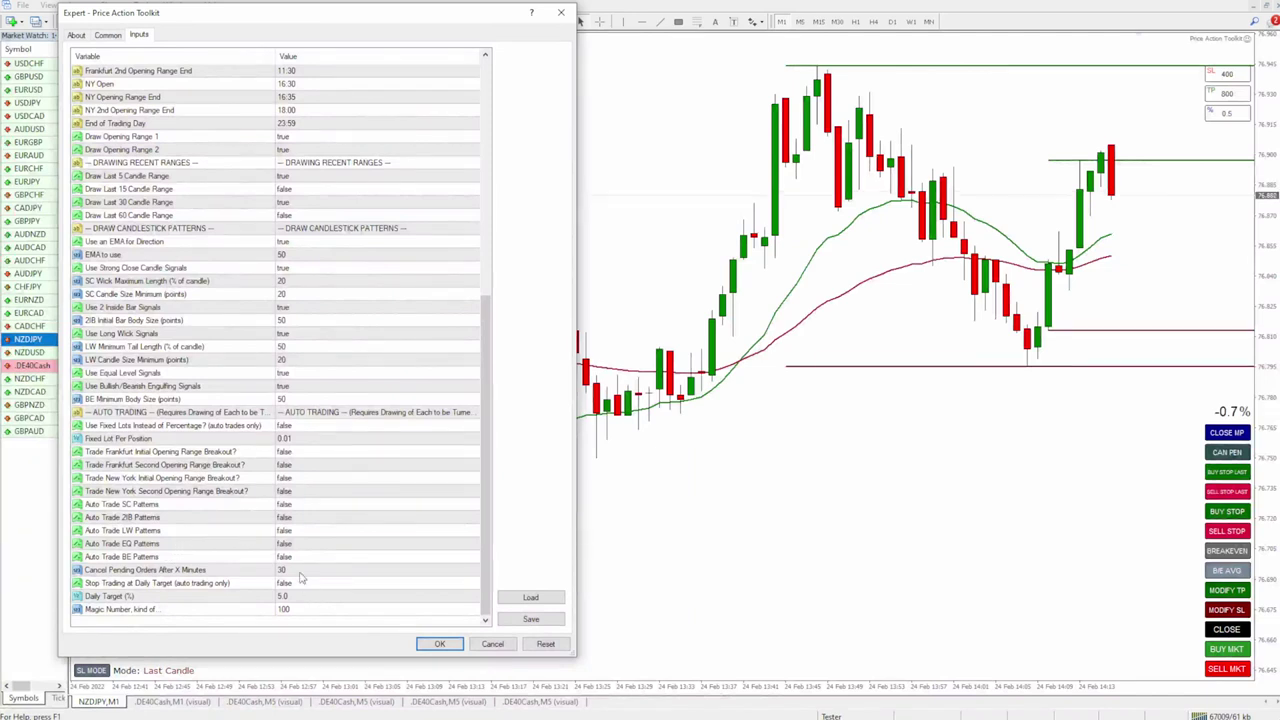
Set Auto Trade BE Patterns to true in the Price Action Toolkit inputs.
left_click(299, 572)
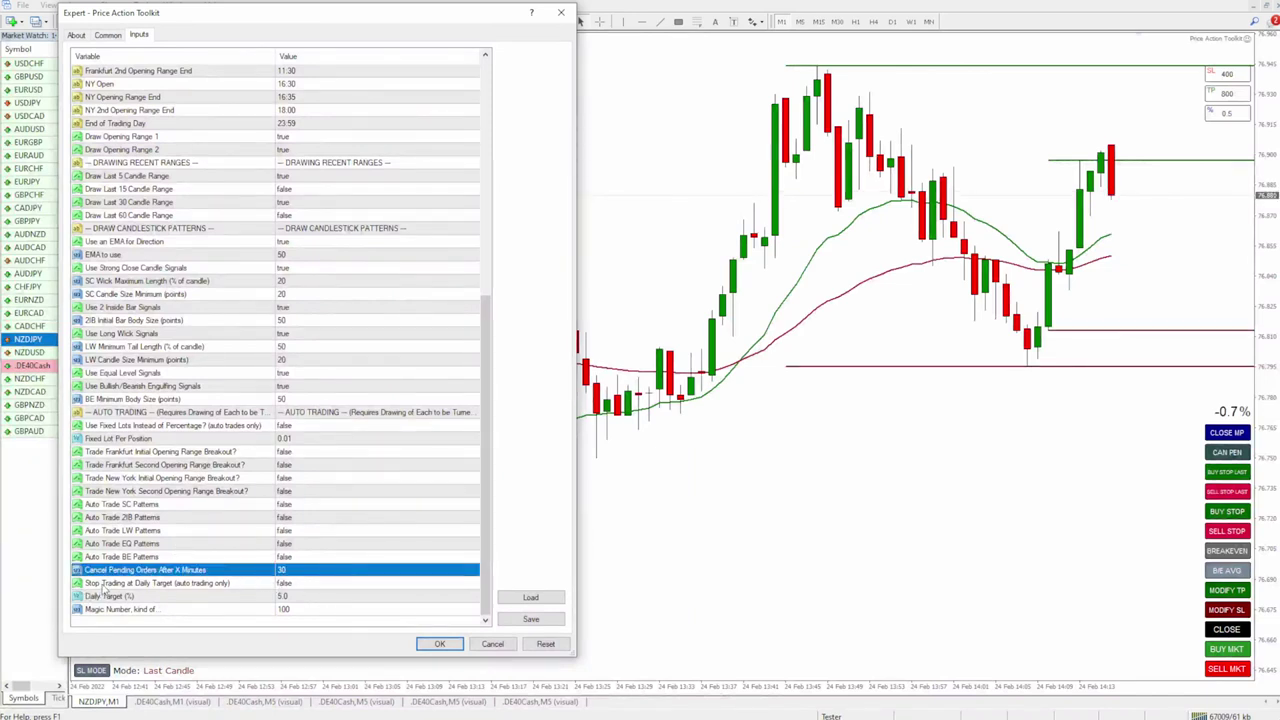
key("Up")
key("Up")
key("Up")
key("Up")
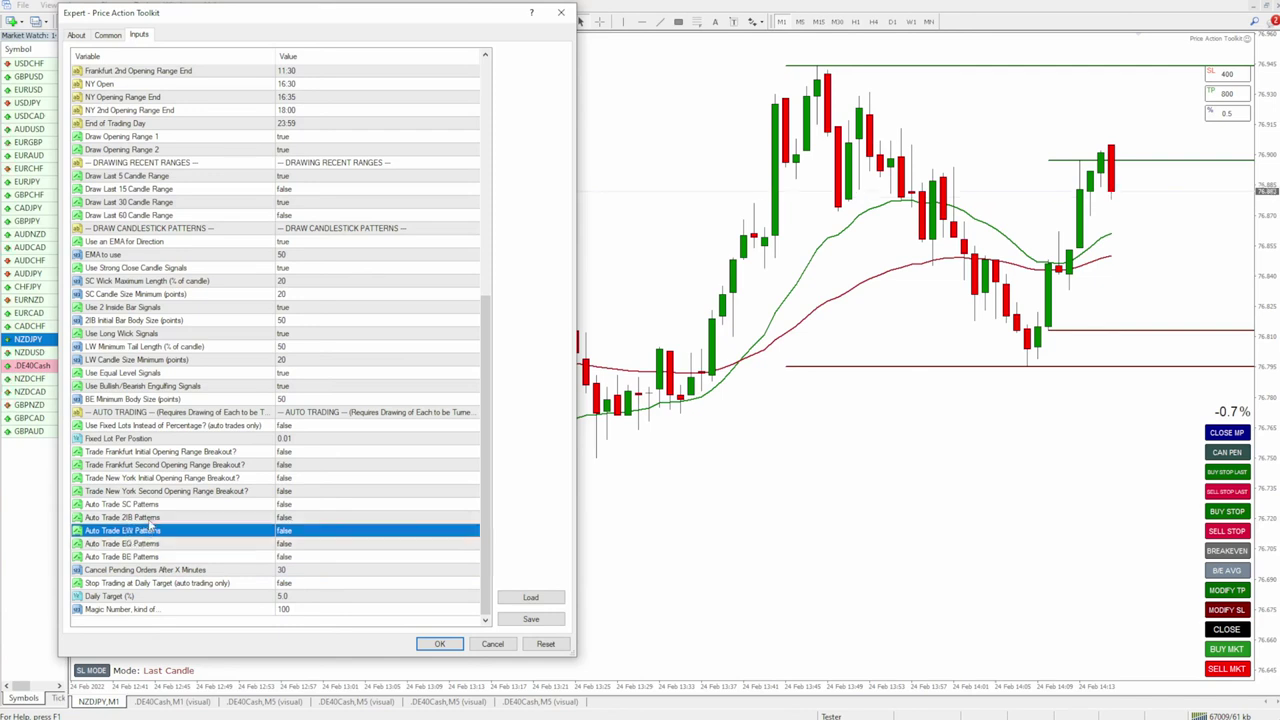
left_click(130, 557)
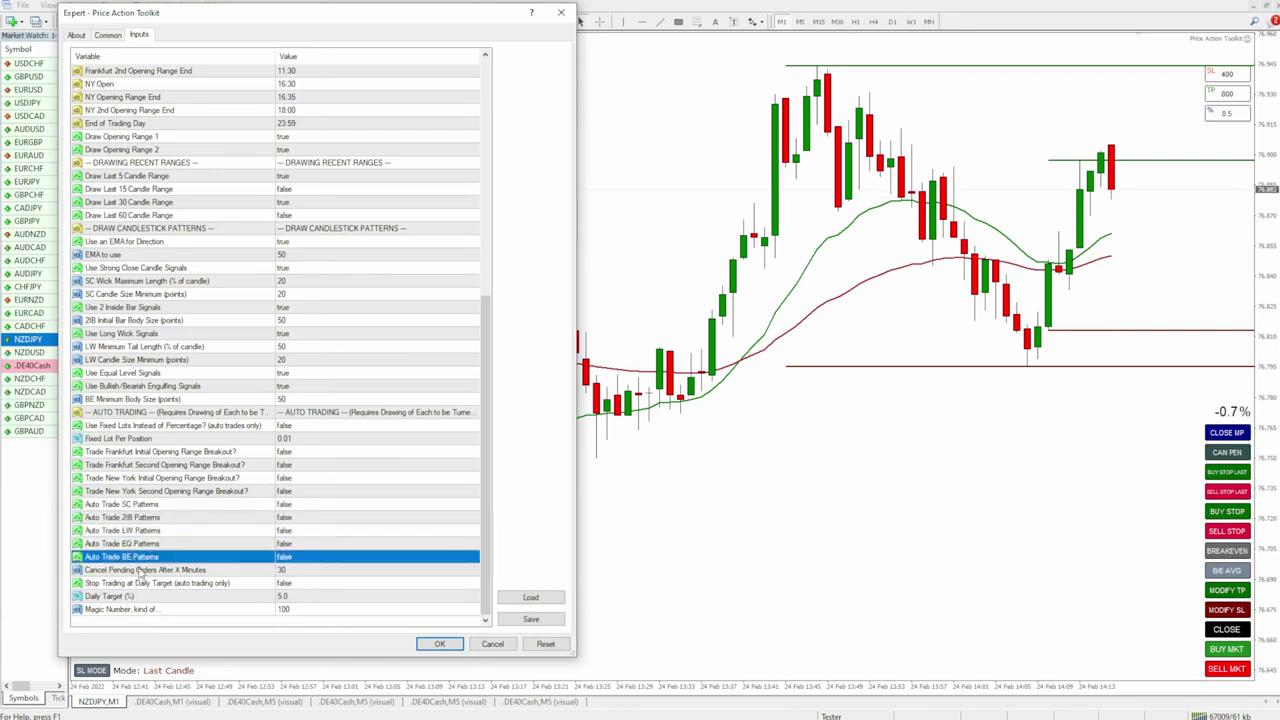
left_click(292, 562)
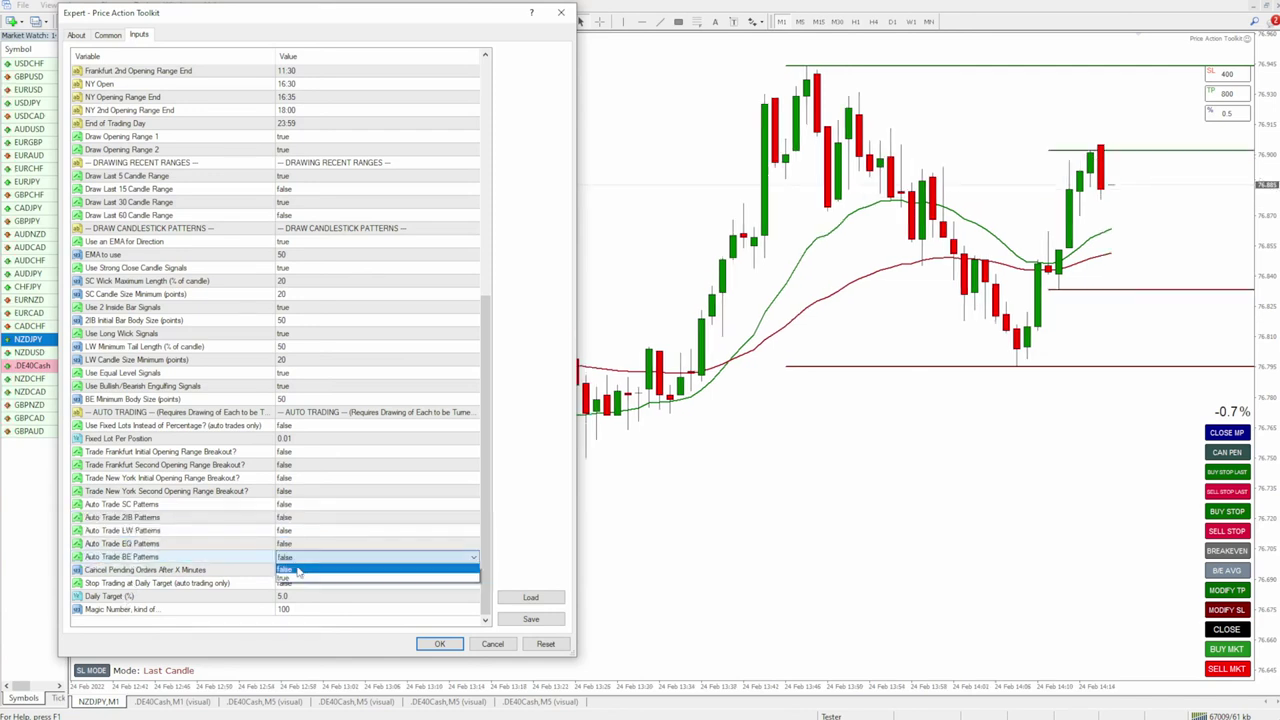
left_click(297, 583)
Set Auto Trade LW Patterns to true.
left_click(300, 530)
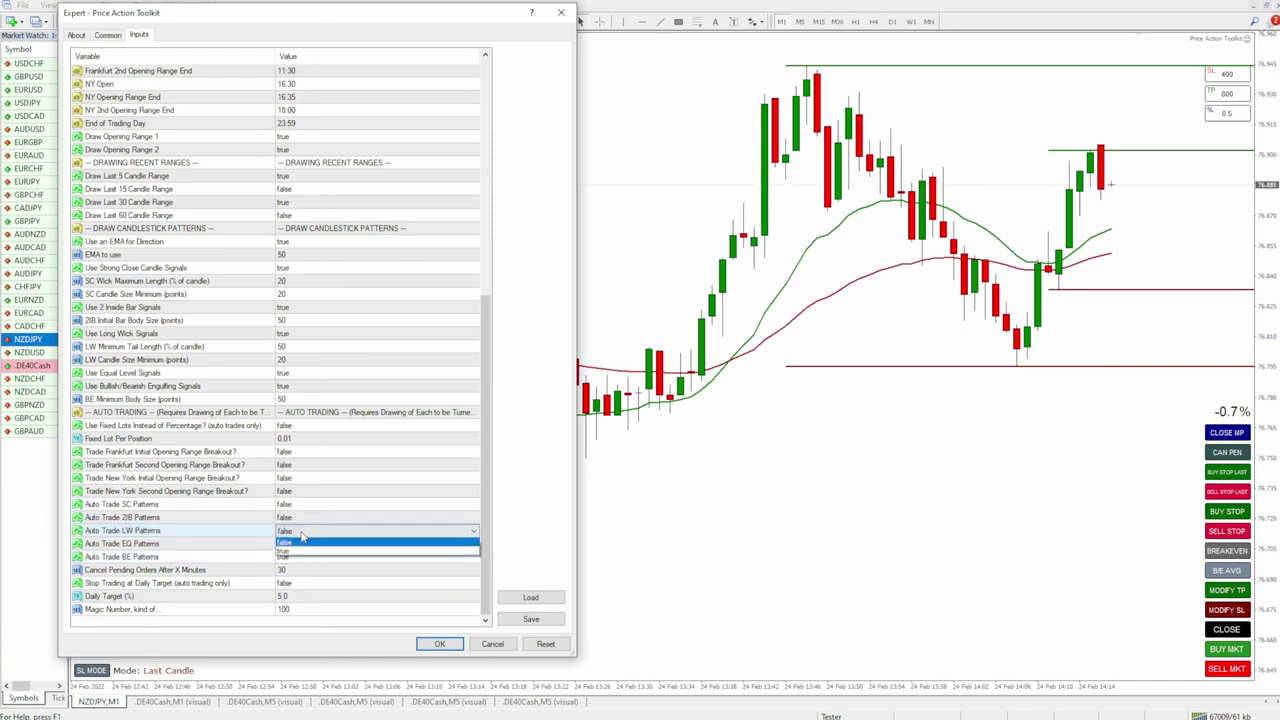
left_click(285, 556)
left_click(186, 534)
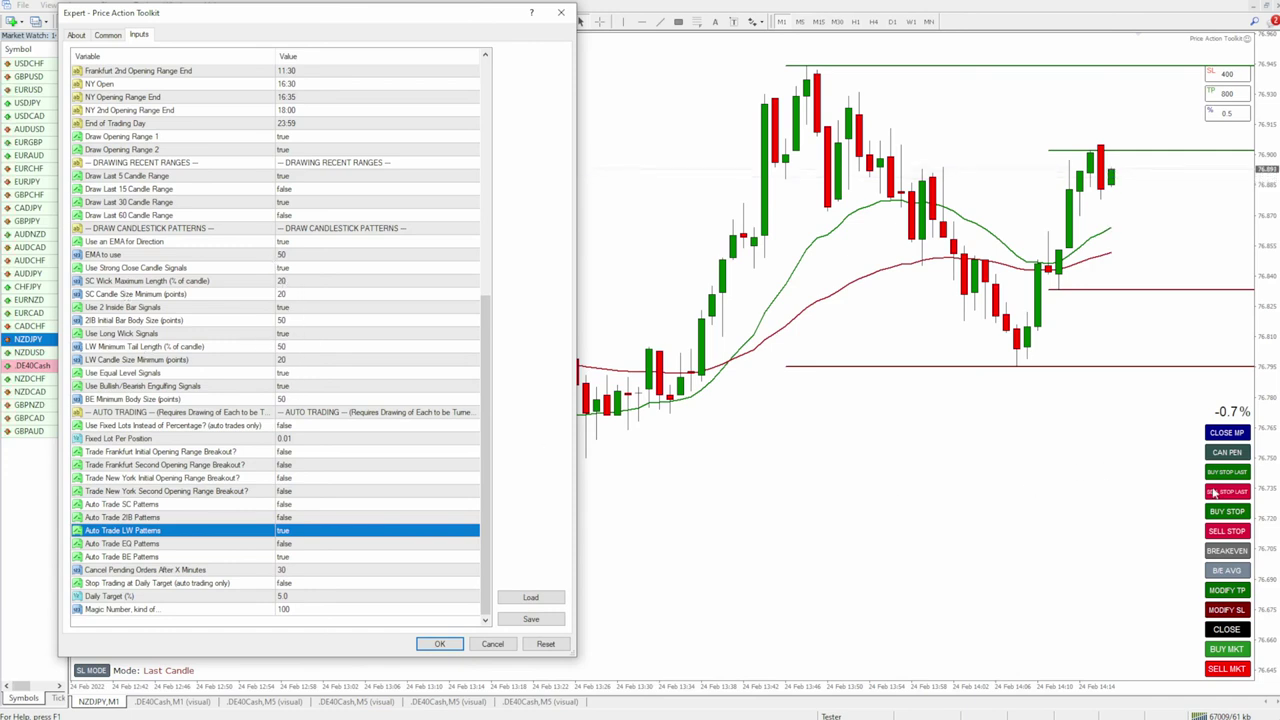
Circle the Use an EMA for Direction, Use 2 Inside Bar Signals, Use Long Wick Signals and Auto Trade LW Patterns values, and clear the markup.
left_click_drag(290, 228, 245, 248)
mouse_move(290, 288)
left_mouse_down()
mouse_move(272, 305)
mouse_move(284, 282)
left_mouse_up()
mouse_move(288, 328)
left_mouse_down()
mouse_move(292, 340)
mouse_move(298, 328)
left_mouse_up()
mouse_move(305, 522)
left_mouse_down()
mouse_move(270, 548)
mouse_move(258, 520)
left_mouse_up()
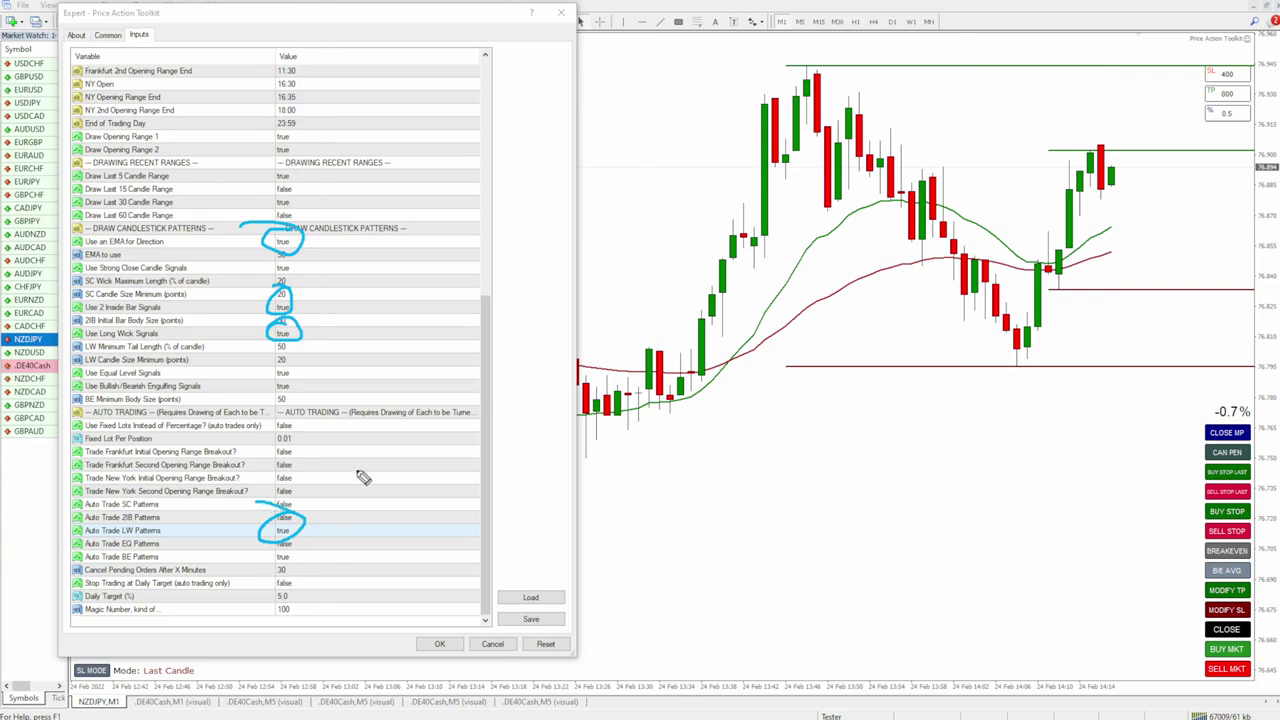
mouse_move(347, 420)
left_mouse_down()
mouse_move(487, 421)
mouse_move(372, 396)
mouse_move(356, 426)
left_mouse_up()
key("Escape")
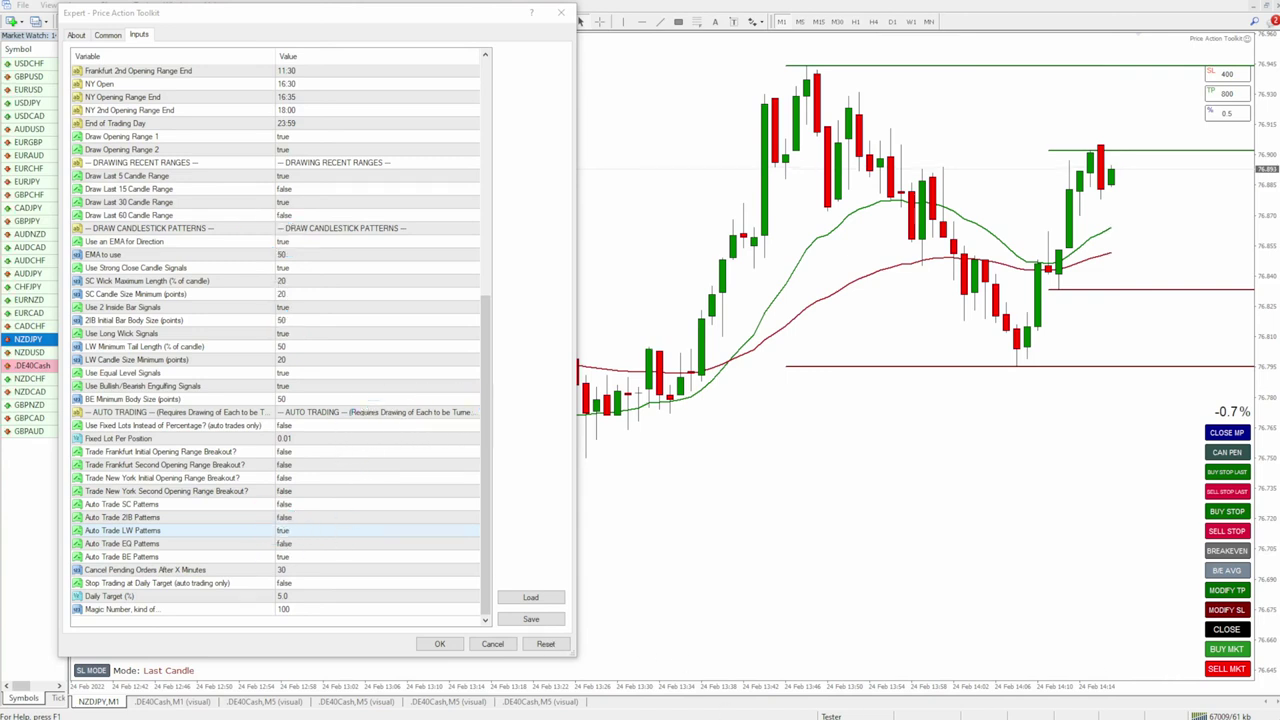
Widen the inputs window, circle the Use 2 Inside Bar Signals and Auto Trade SC Patterns values, and draw an arrow upward from Magic Number.
left_click(577, 383)
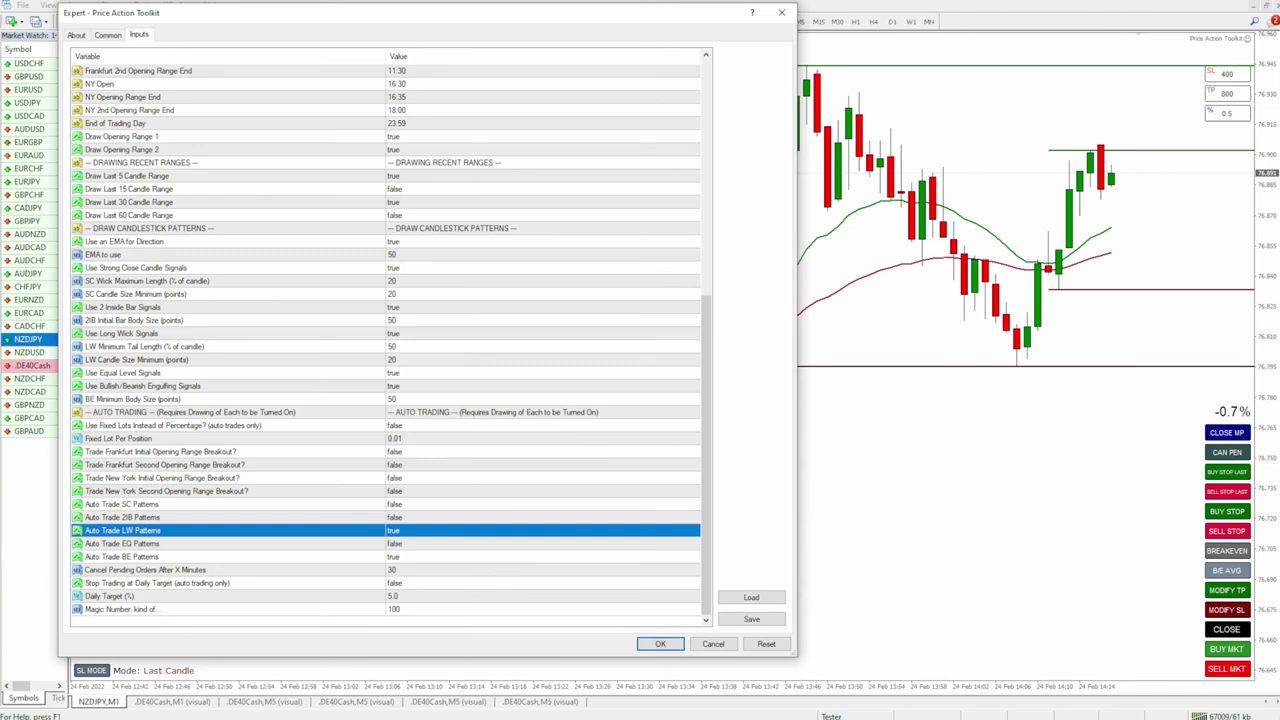
left_click_drag(406, 303, 380, 302)
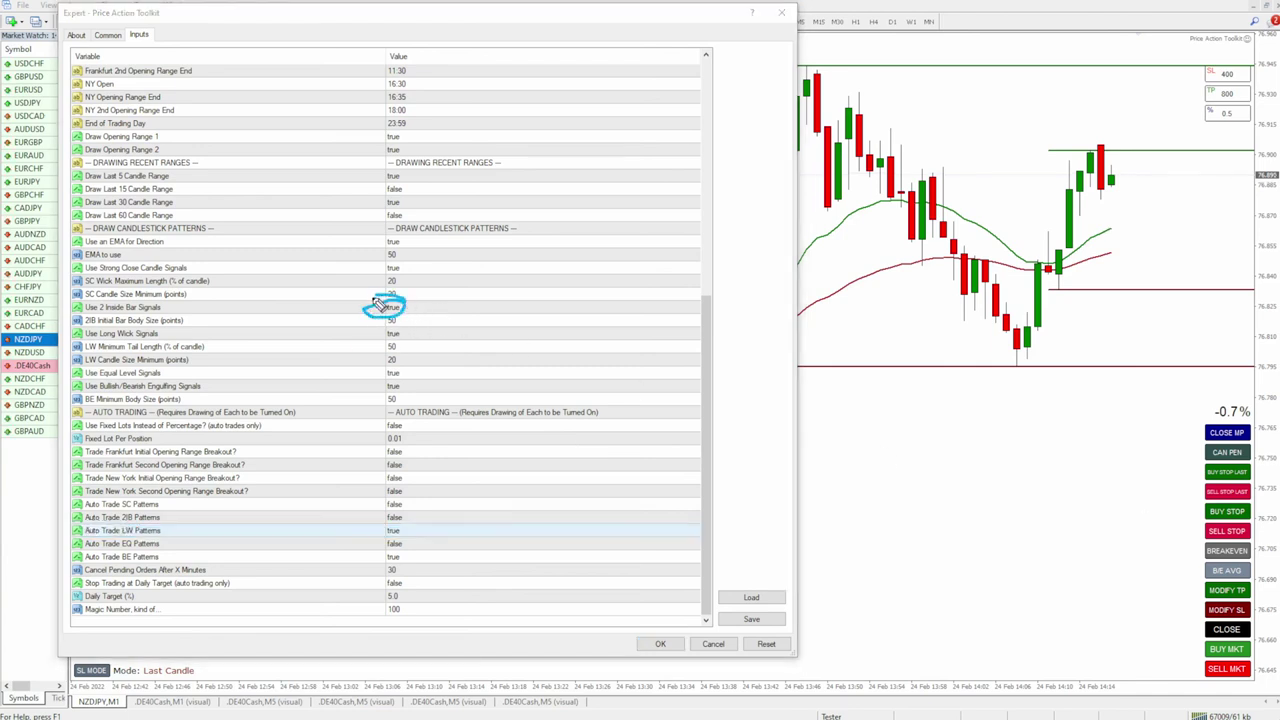
mouse_move(408, 503)
left_mouse_down()
mouse_move(375, 512)
mouse_move(410, 492)
left_mouse_up()
left_click_drag(396, 300, 385, 307)
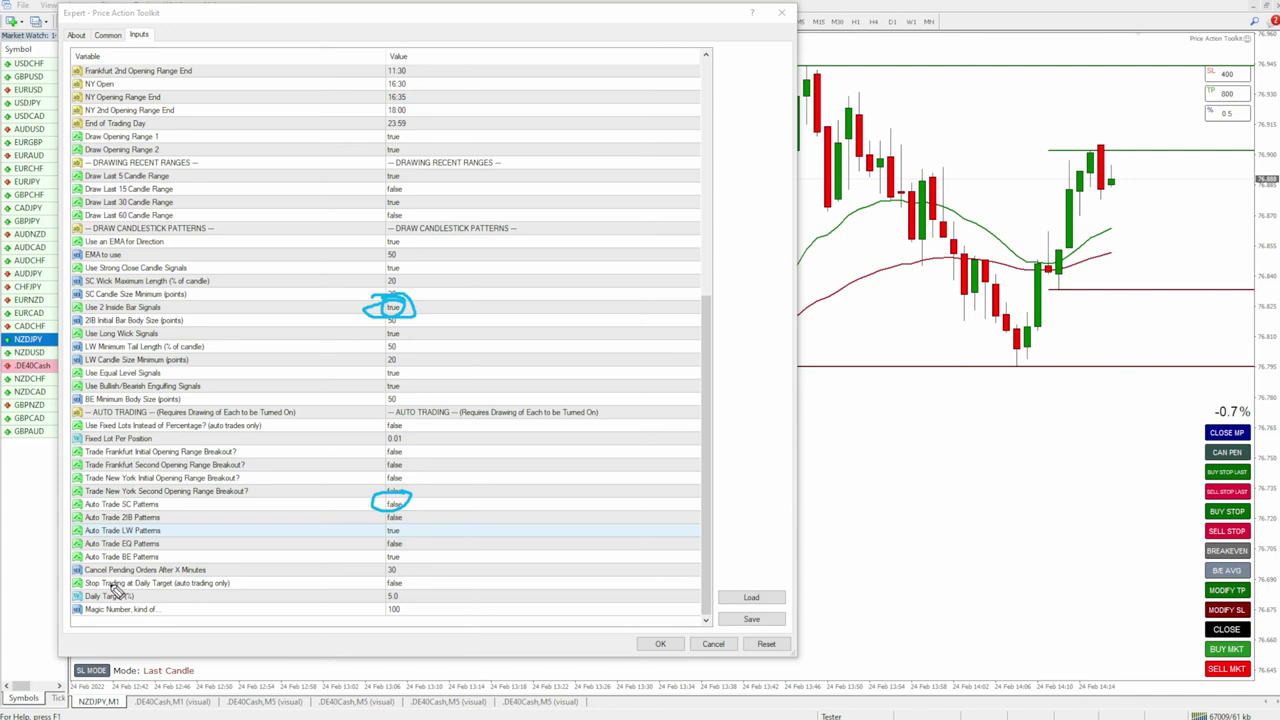
mouse_move(98, 612)
left_mouse_down()
mouse_move(180, 616)
mouse_move(120, 614)
mouse_move(165, 615)
left_mouse_up()
mouse_move(318, 616)
left_mouse_down()
mouse_move(660, 82)
mouse_move(603, 47)
mouse_move(628, 60)
left_mouse_up()
left_click_drag(632, 52, 642, 53)
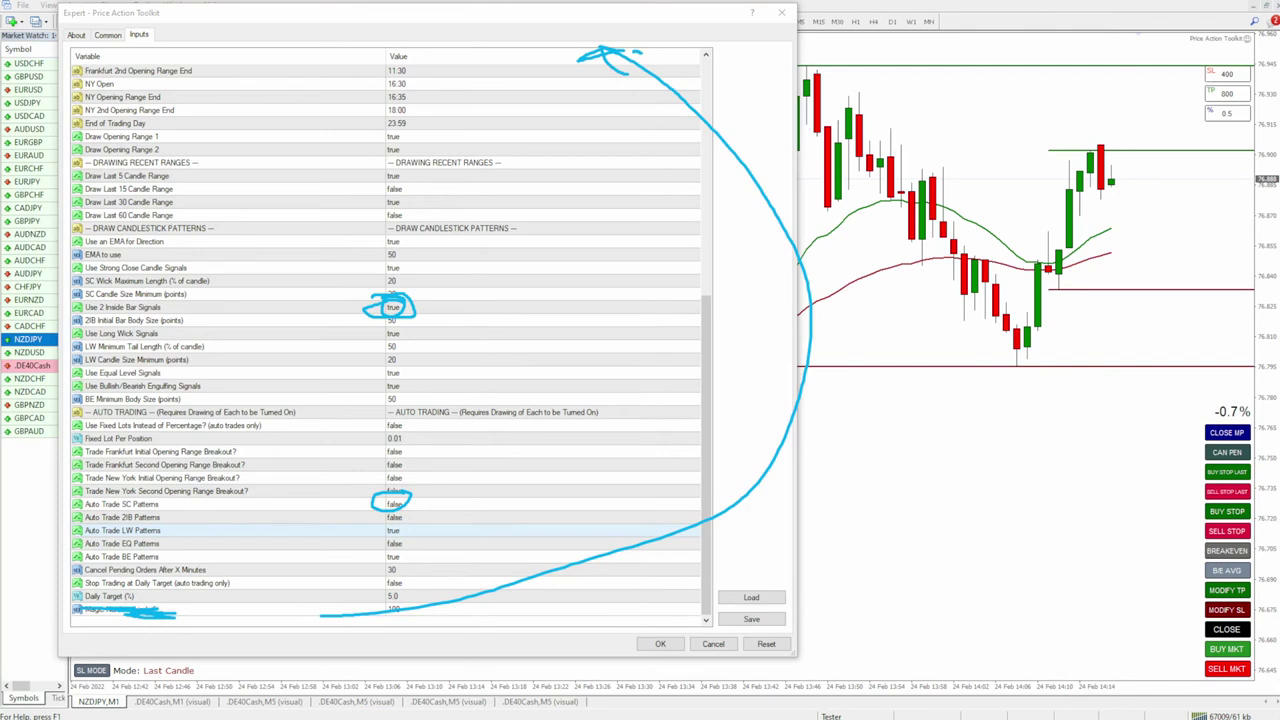
Clear the markup, set Stop Trading at Daily Target to true, and discard the changes to the expert inputs.
key("Escape")
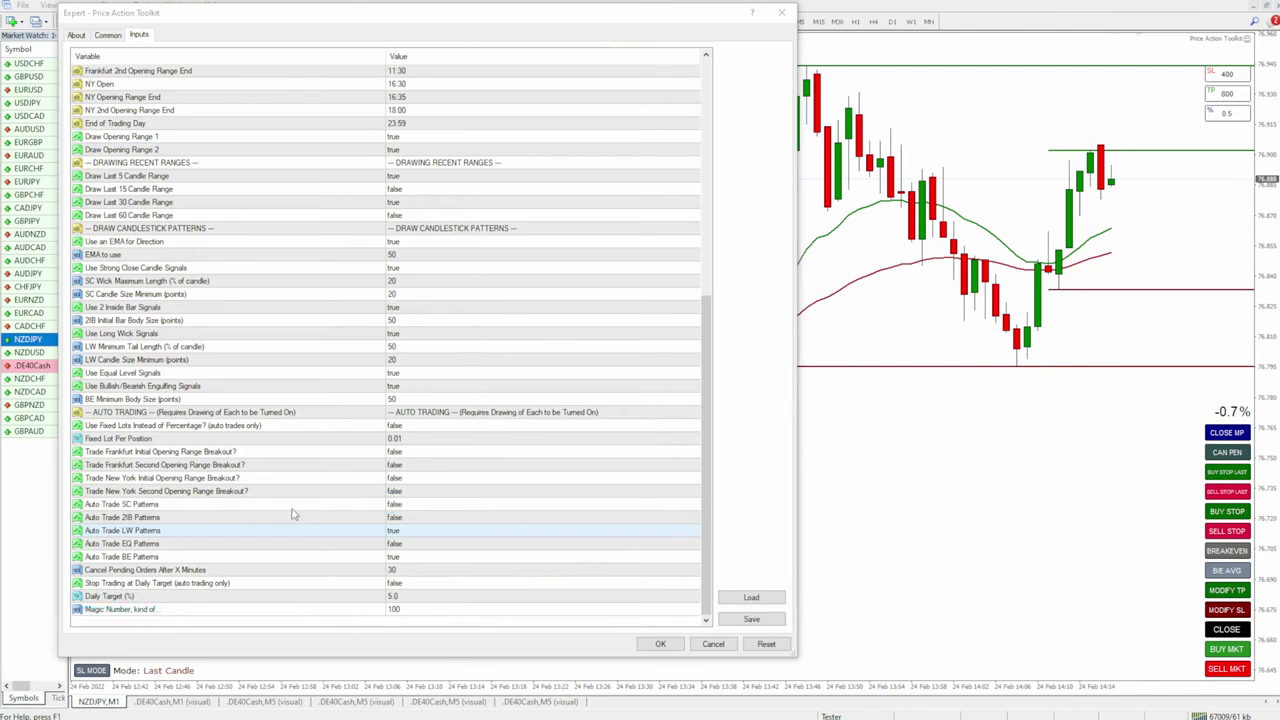
left_click(106, 585)
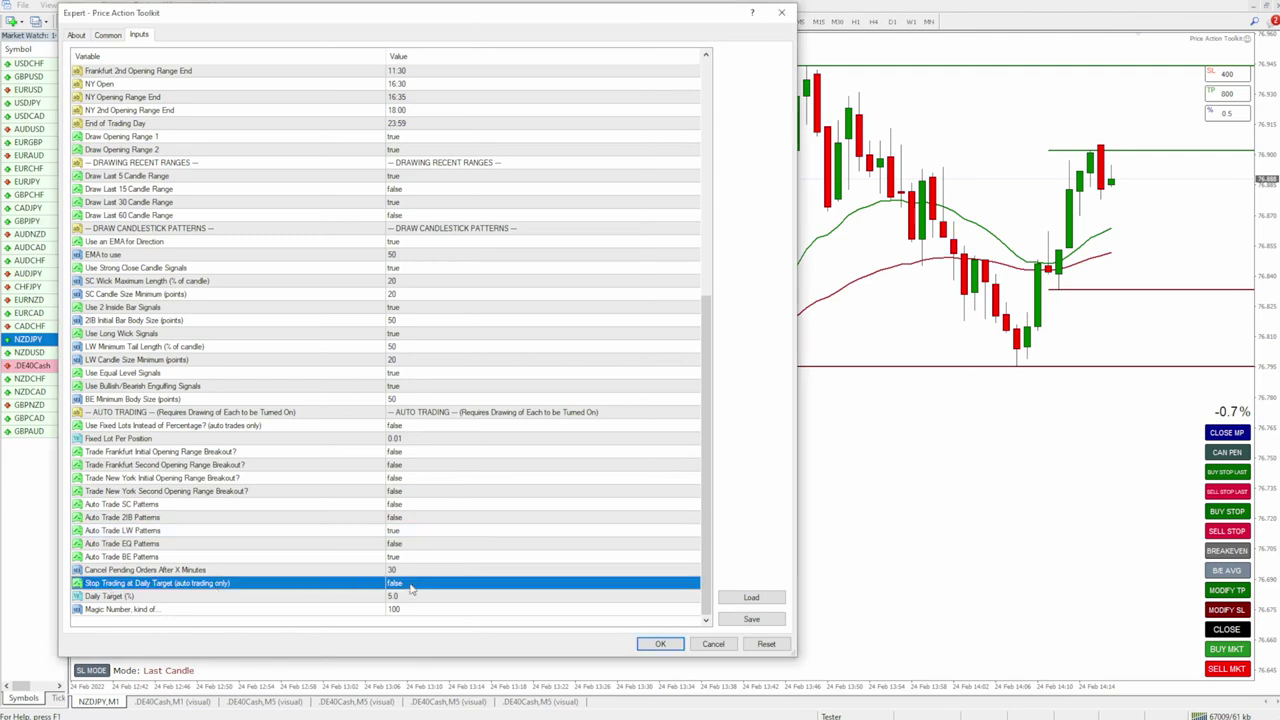
left_click(410, 588)
left_click(410, 586)
left_click(407, 605)
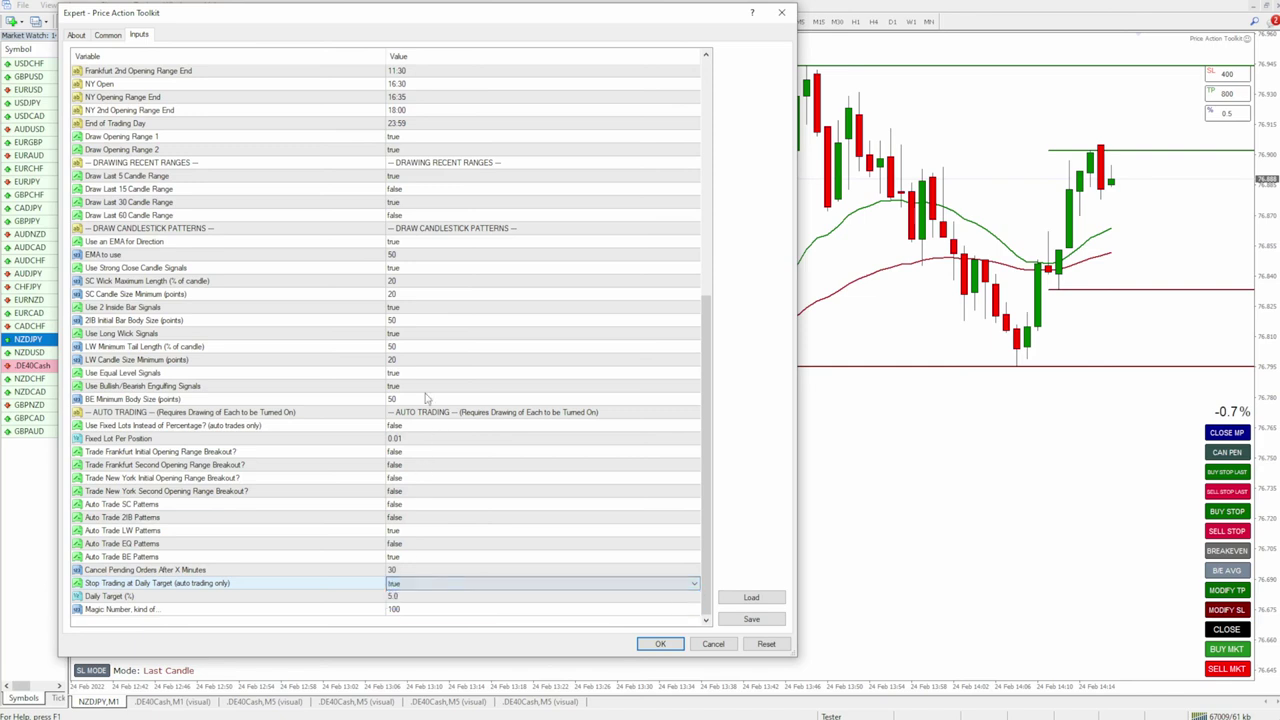
left_click(411, 600)
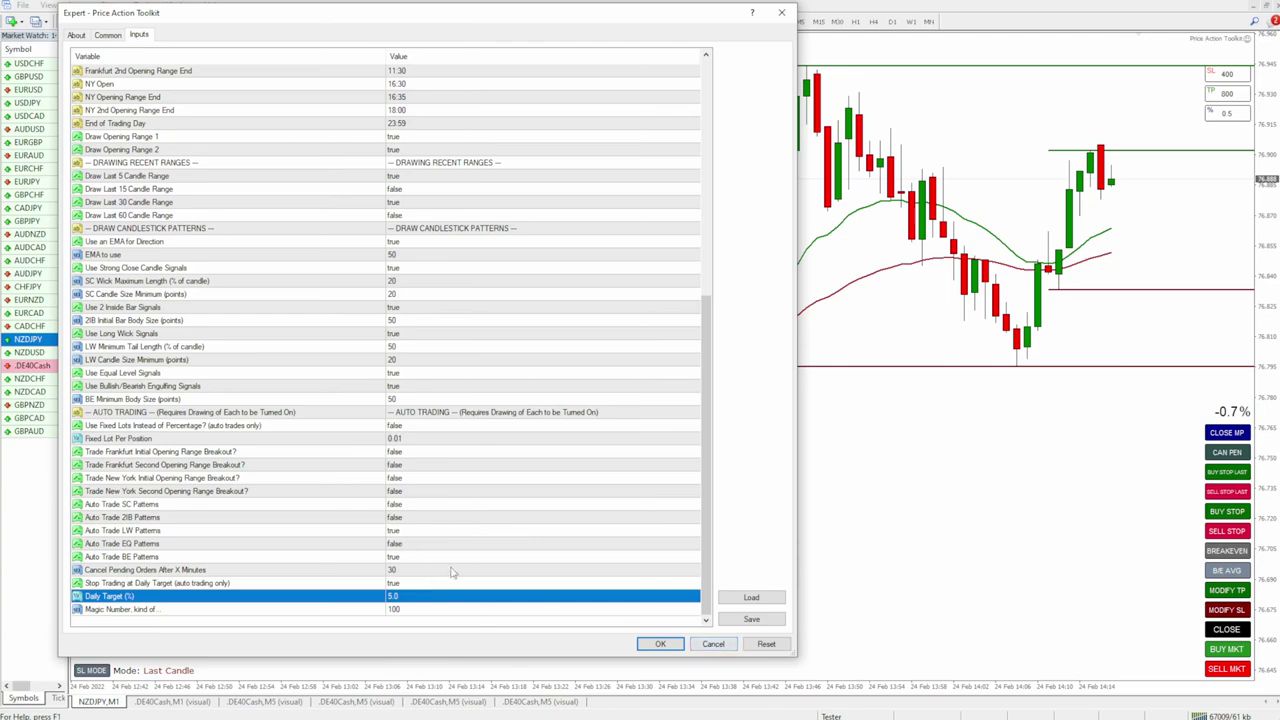
left_click(720, 647)
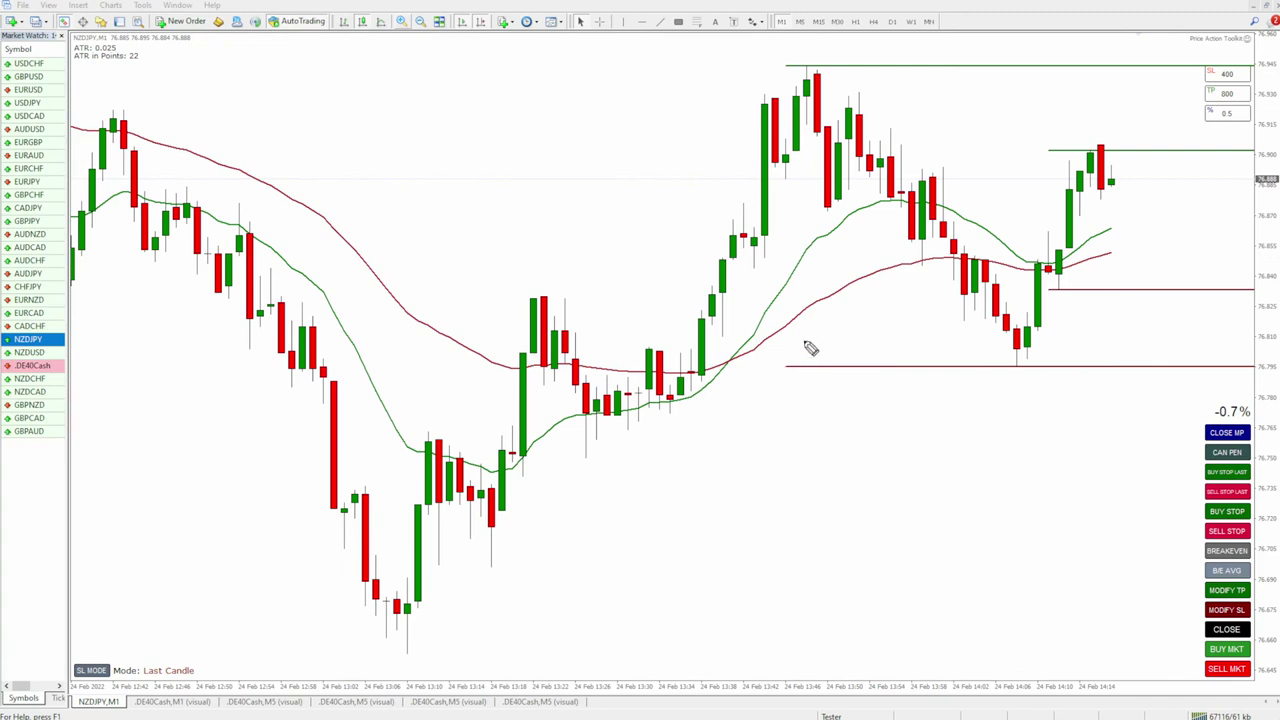
Circle the trading buttons, mark the latest rally from its low to its high, write 2.5% beside it, and clear the markup.
mouse_move(1185, 415)
left_mouse_down()
mouse_move(1200, 600)
mouse_move(1245, 690)
mouse_move(1272, 460)
mouse_move(1181, 418)
left_mouse_up()
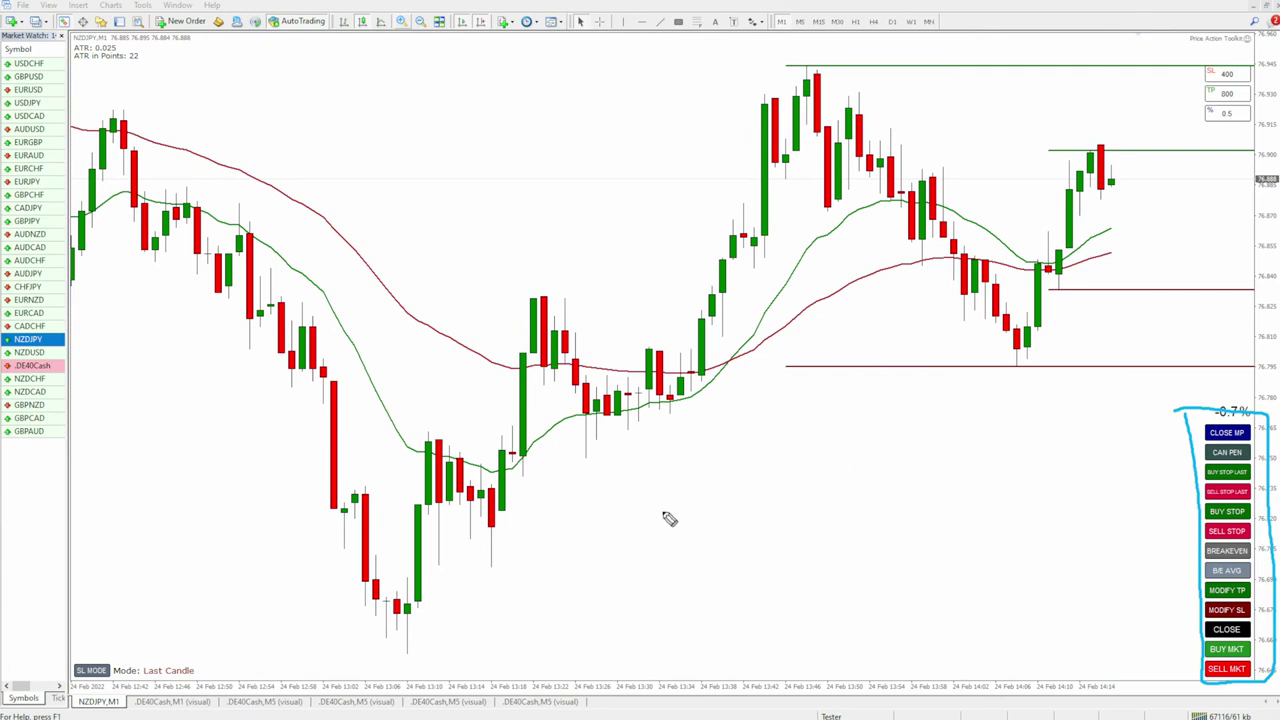
mouse_move(1044, 318)
left_mouse_down()
mouse_move(1048, 370)
mouse_move(1100, 178)
mouse_move(1090, 165)
mouse_move(1098, 172)
left_mouse_up()
left_click_drag(1154, 236, 1180, 266)
left_click(1184, 259)
mouse_move(1222, 224)
left_mouse_down()
mouse_move(1208, 234)
mouse_move(1214, 263)
mouse_move(1250, 254)
mouse_move(1250, 225)
mouse_move(1238, 262)
left_mouse_up()
left_click_drag(1248, 242, 1256, 252)
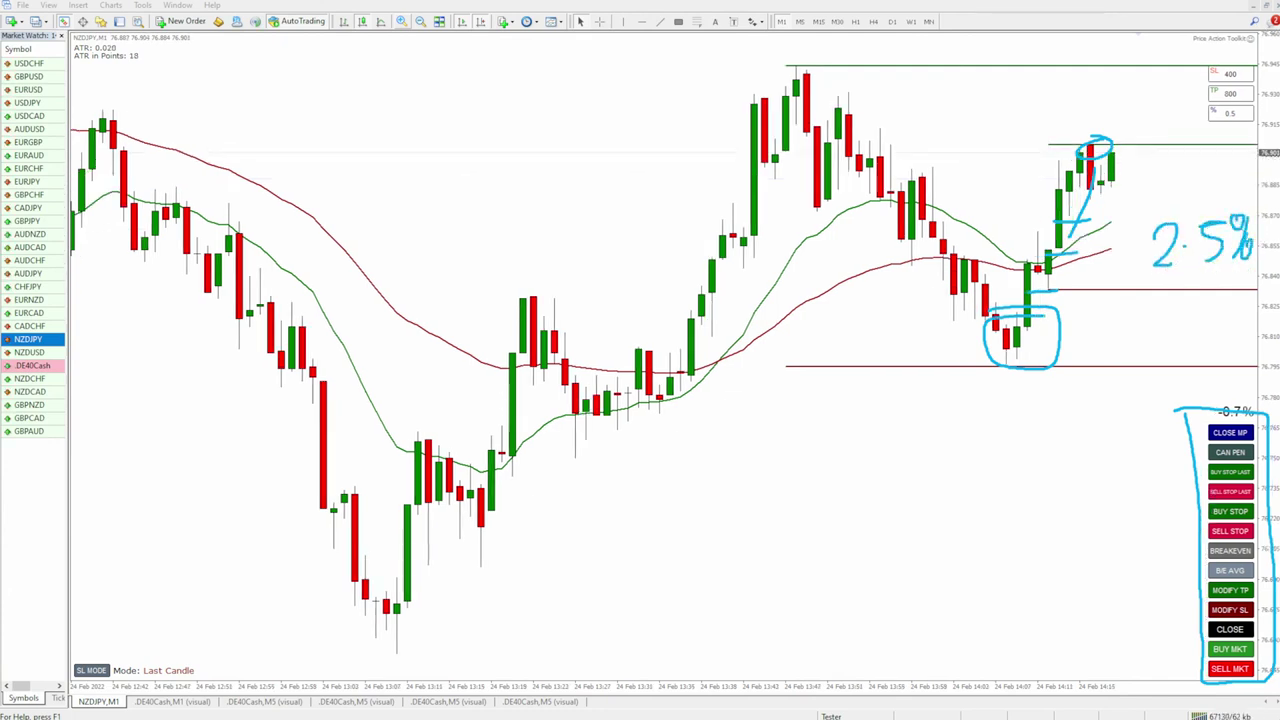
key("Escape")
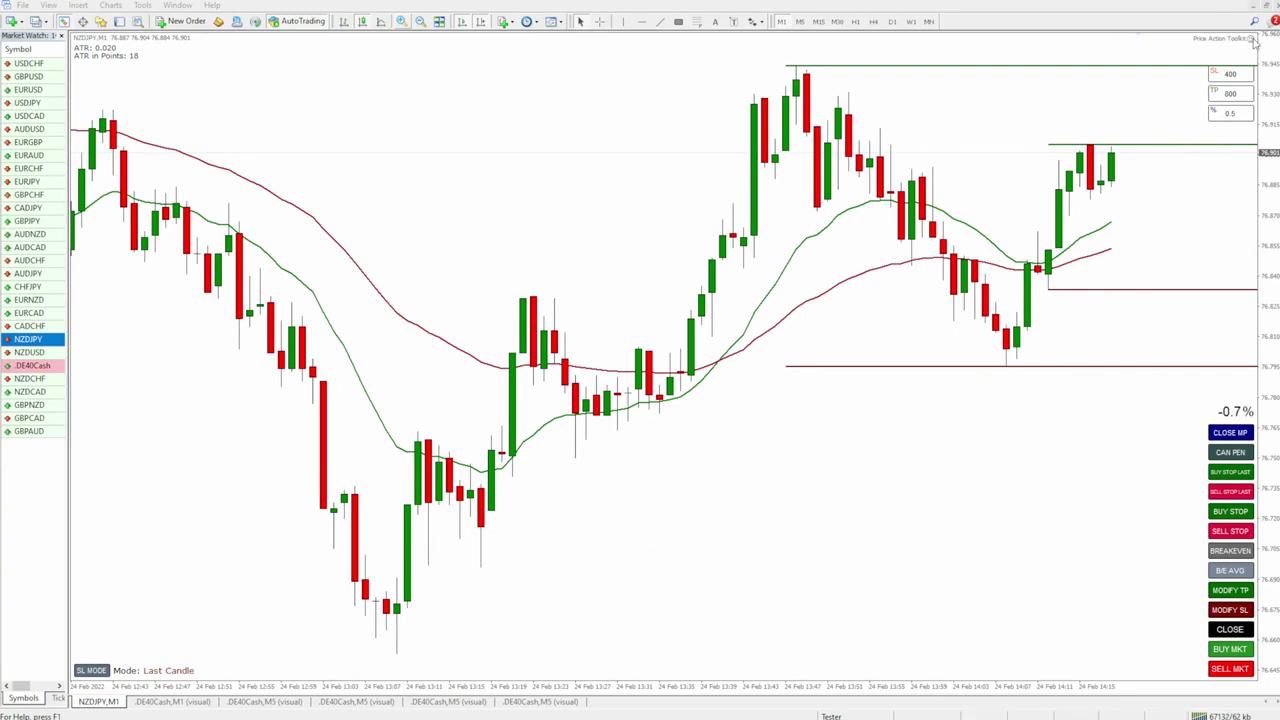
Reopen the Price Action Toolkit inputs on the NZDJPY chart and set Stop Trading at Daily Target to true.
double_click(1254, 40)
scroll(370, 520, "down", 15)
left_click(410, 584)
left_click(410, 584)
left_click(408, 606)
Set the Daily Target (%) to 1.0 and apply the expert inputs.
double_click(401, 597)
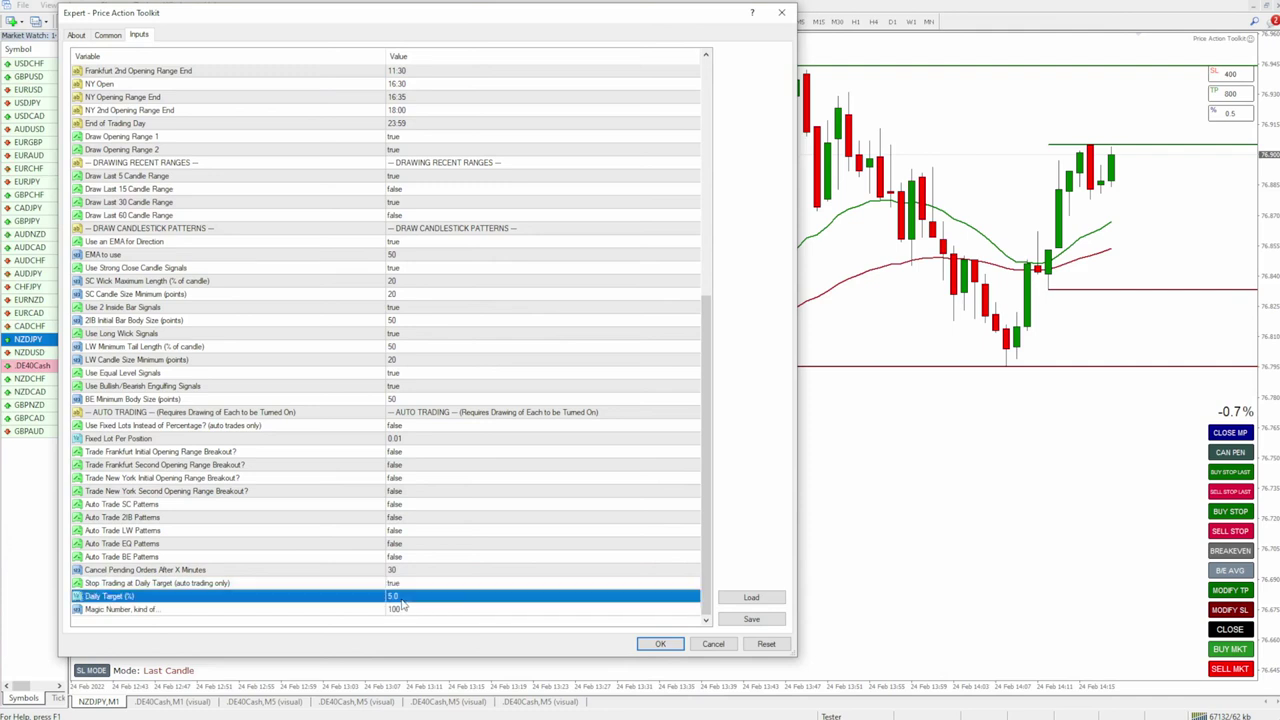
left_click(534, 505)
left_click(400, 598)
left_click(400, 598)
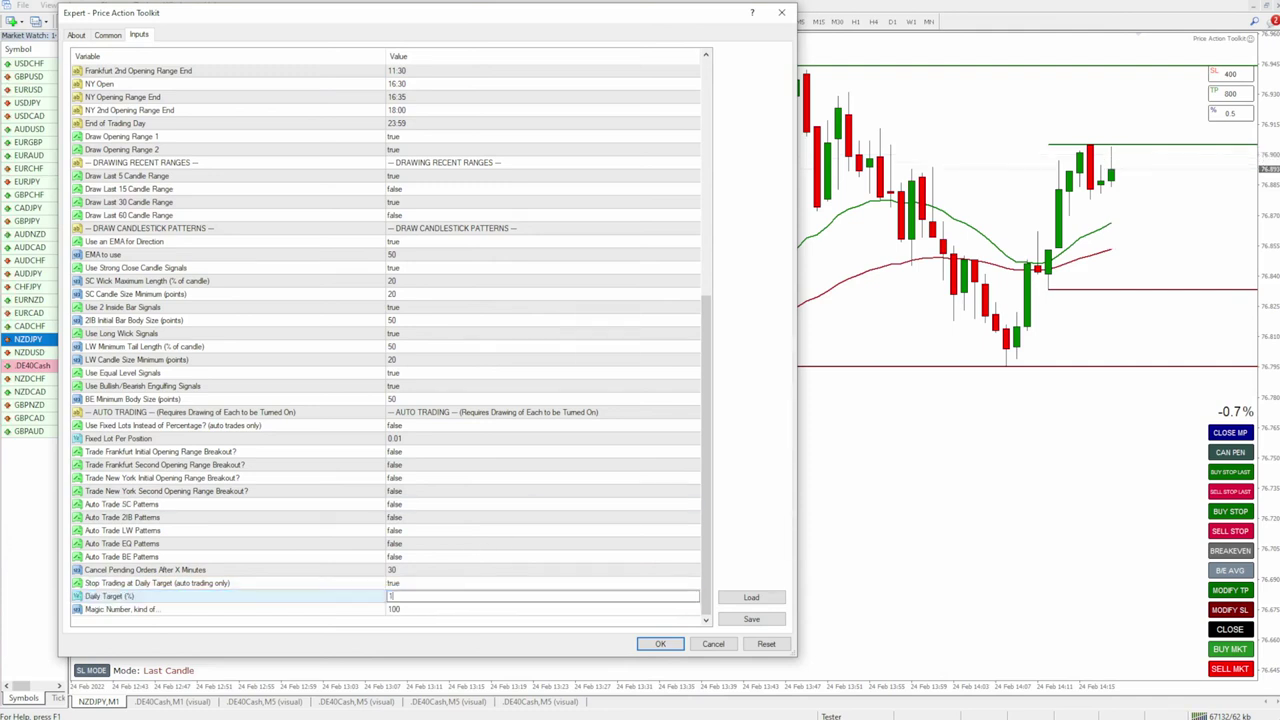
left_click(444, 546)
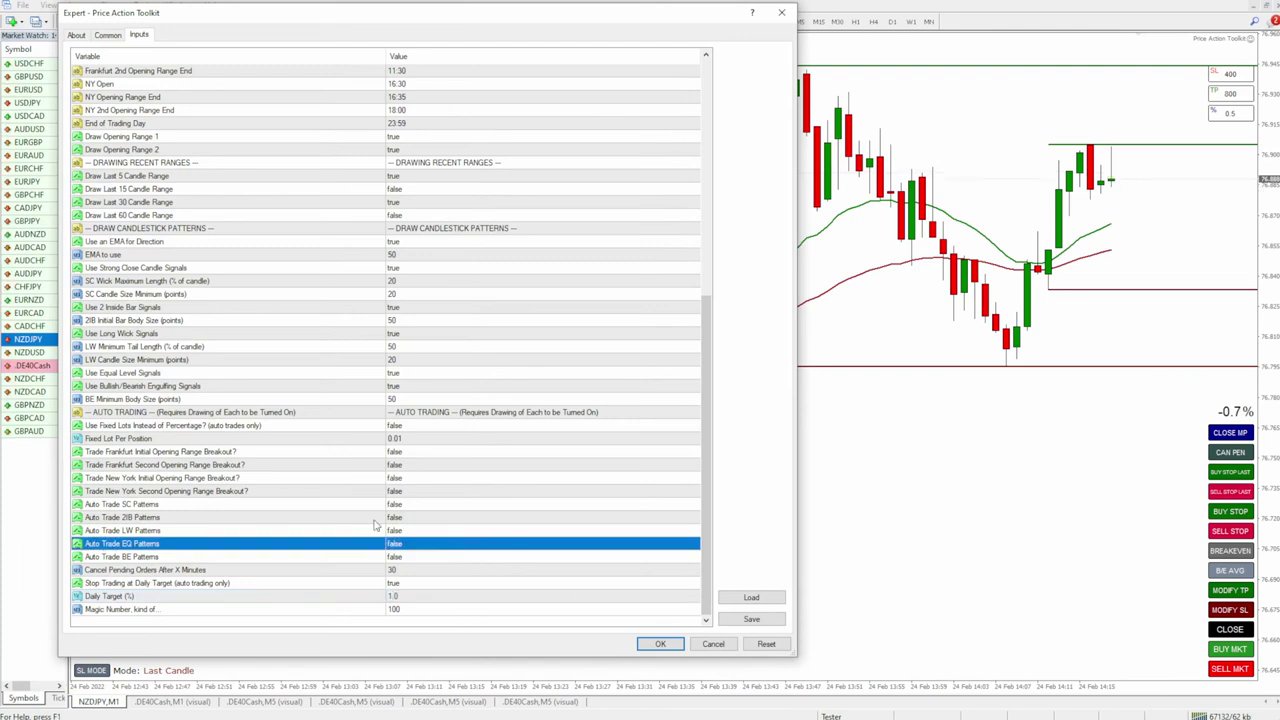
left_click(433, 600)
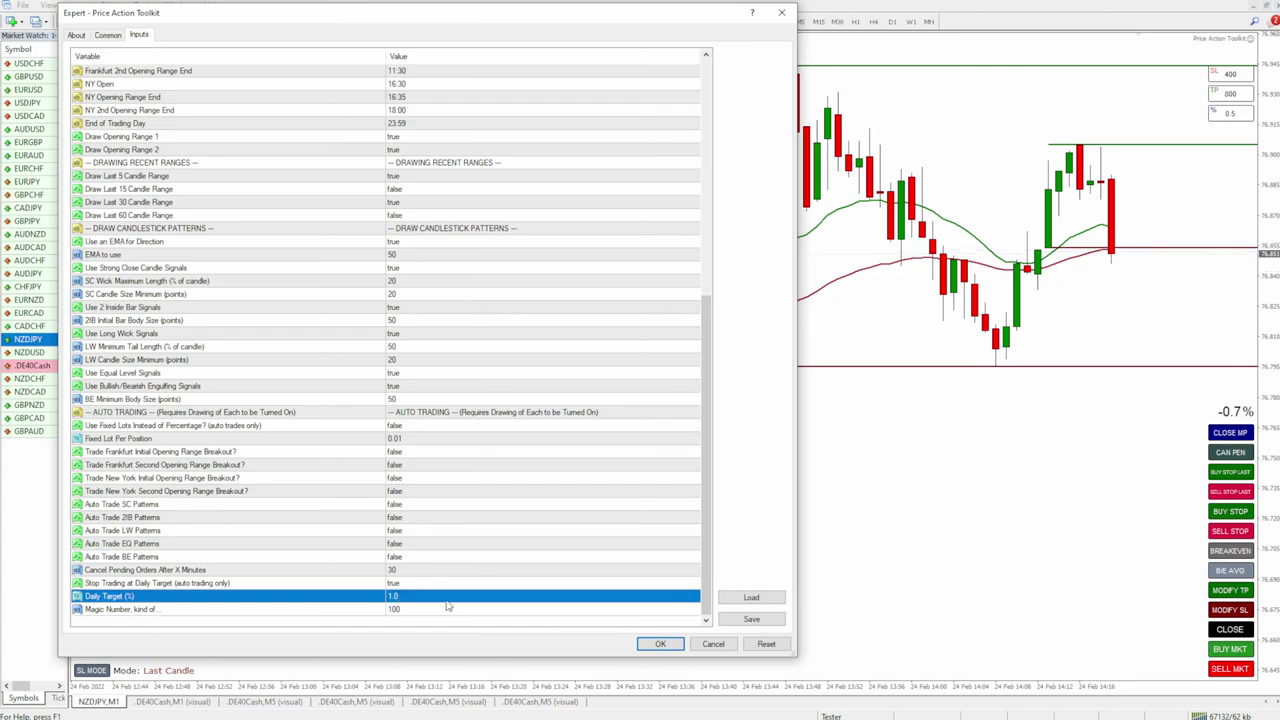
left_click(660, 644)
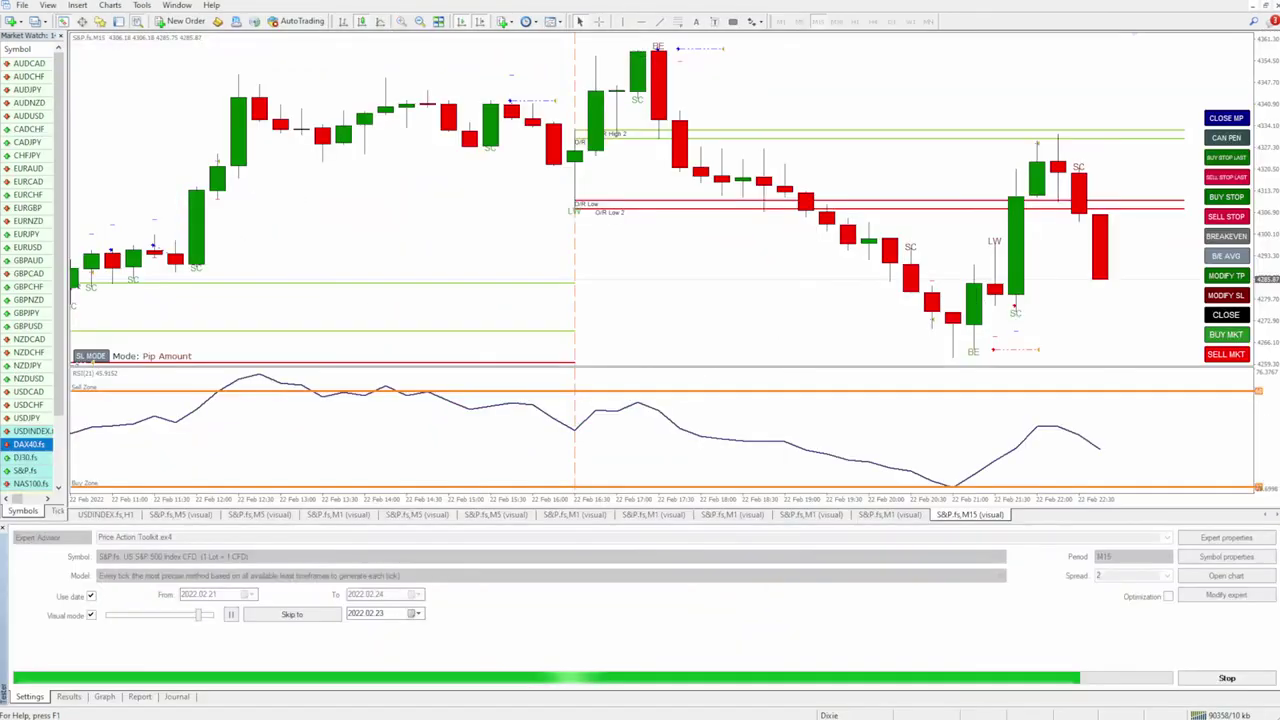
Stop the running S&P backtest and reset the expert's tester inputs to their defaults.
left_click(1227, 678)
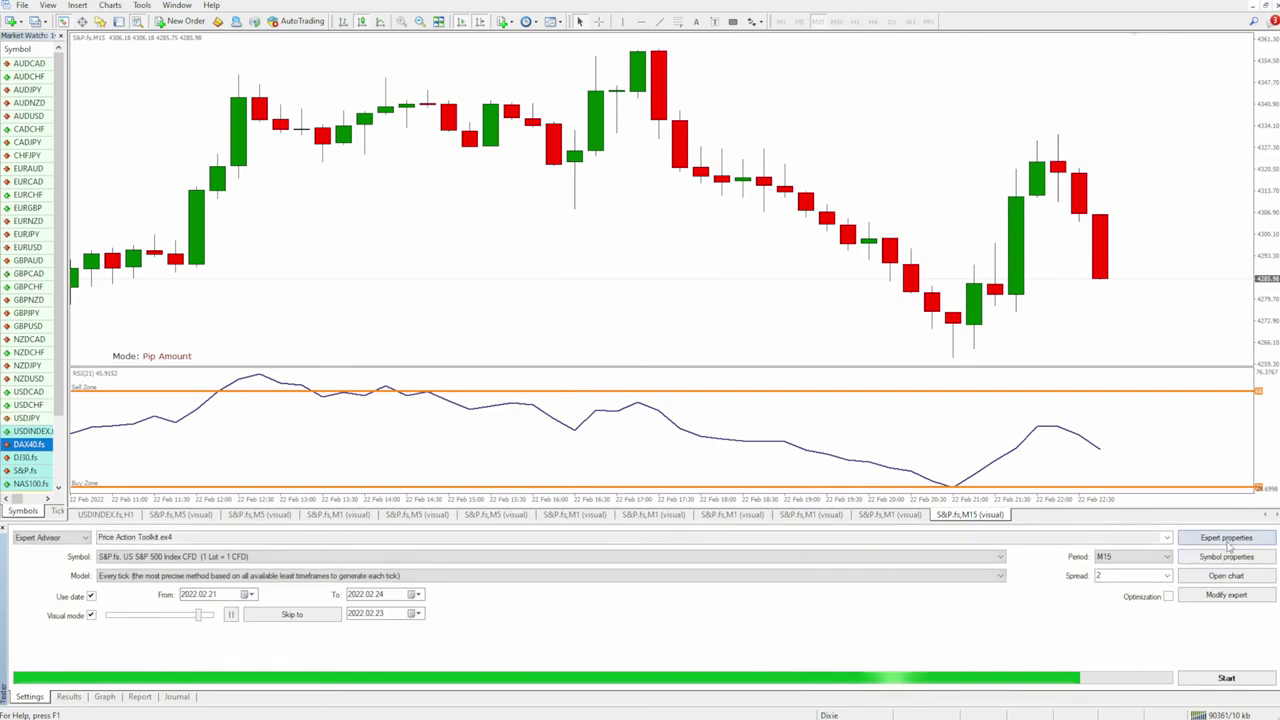
left_click(1226, 537)
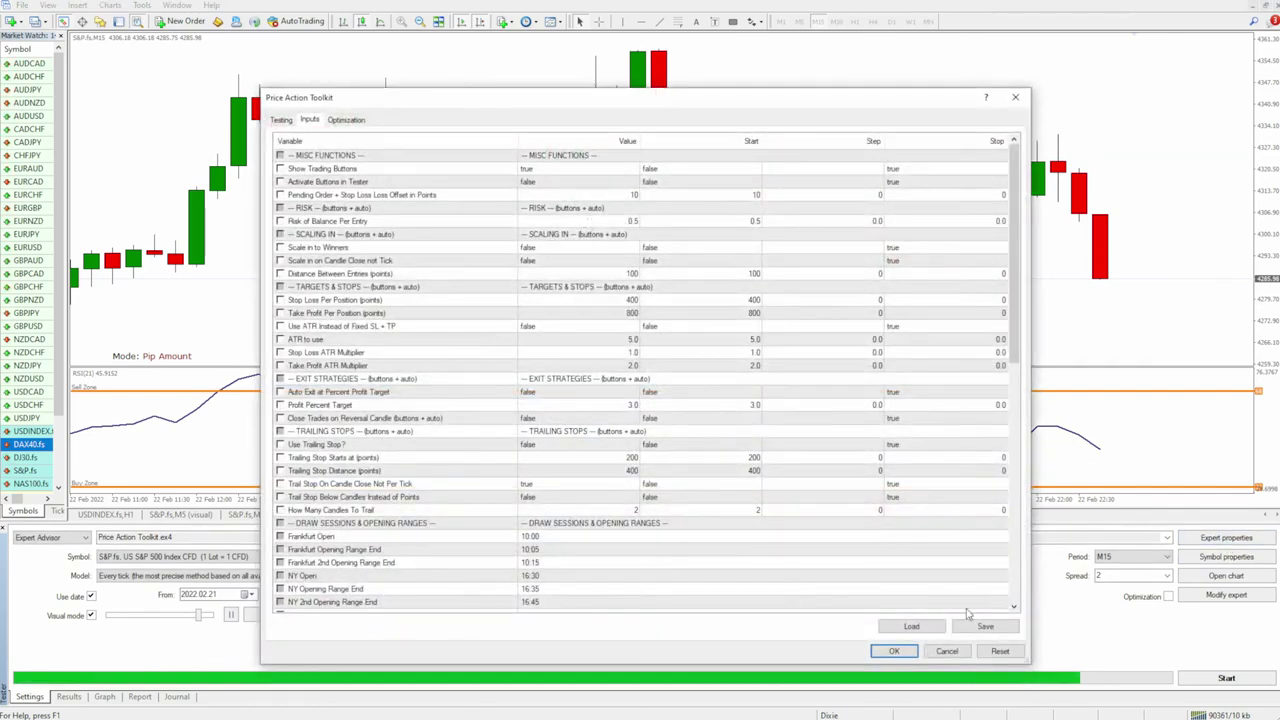
left_click(996, 650)
scroll(610, 388, "down", 7)
scroll(610, 388, "up", 7)
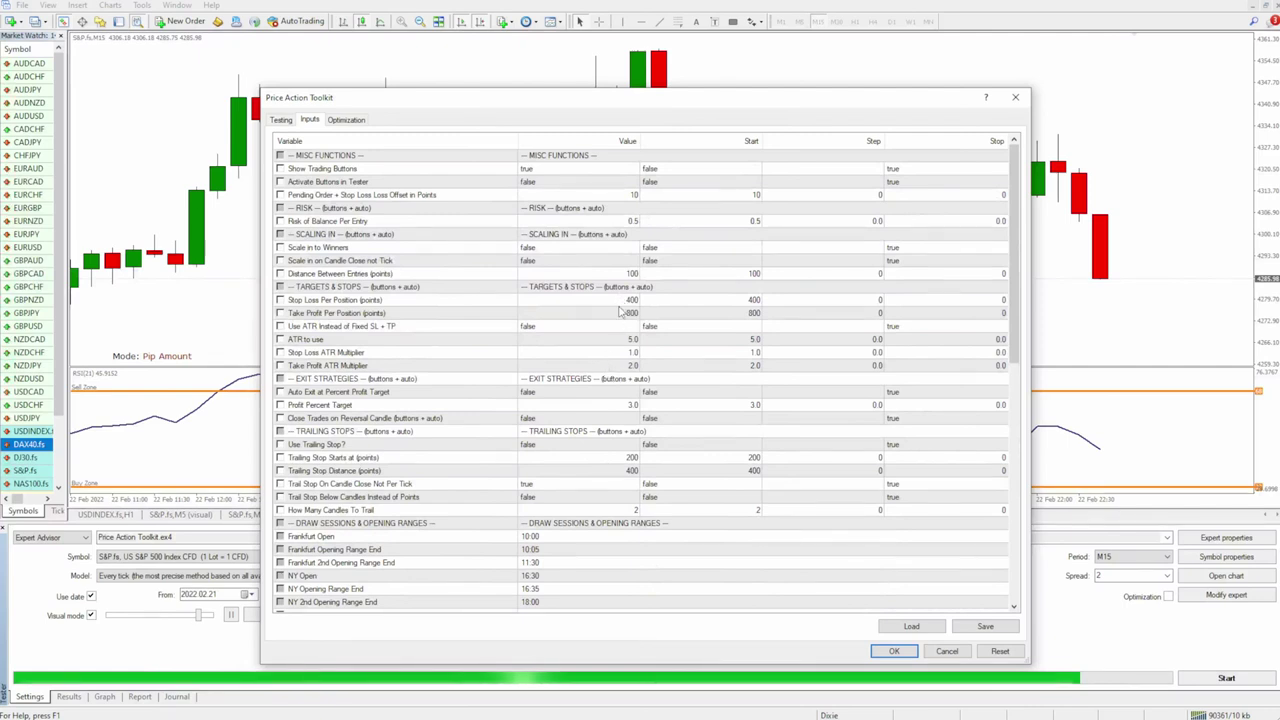
Set Scale in to Winners to true and Distance Between Entries to 50 points.
double_click(530, 247)
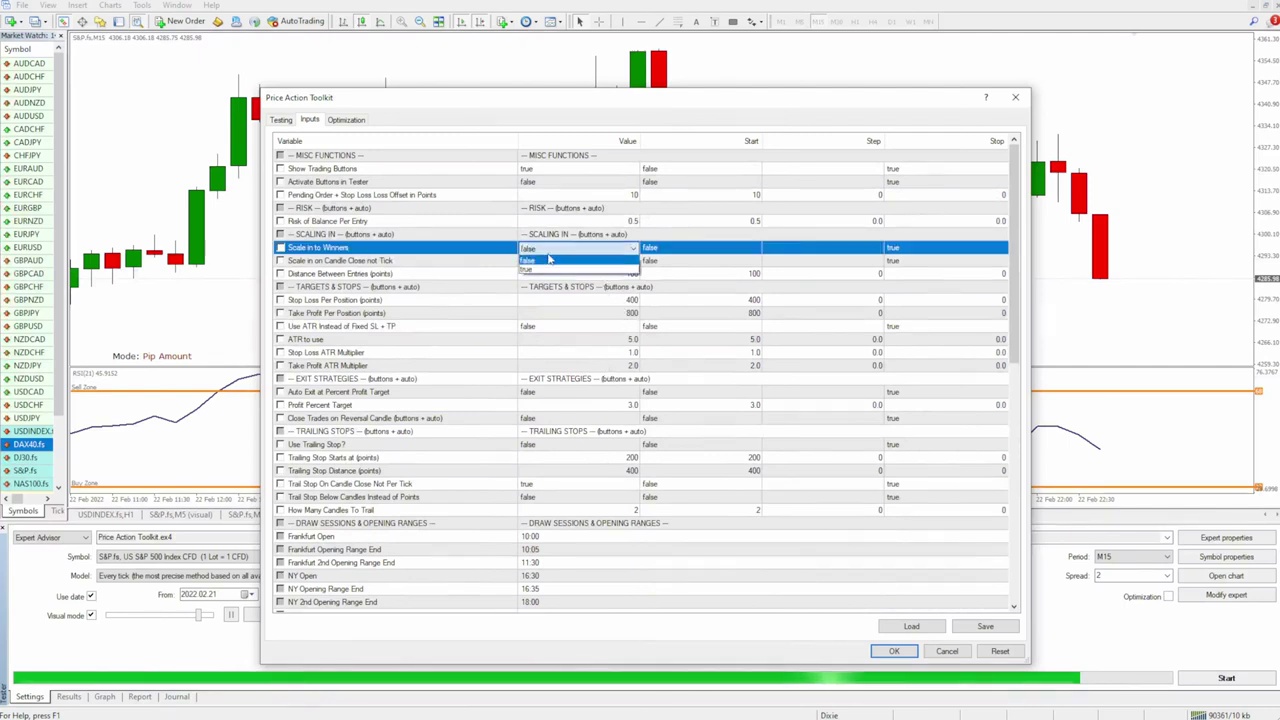
left_click(531, 270)
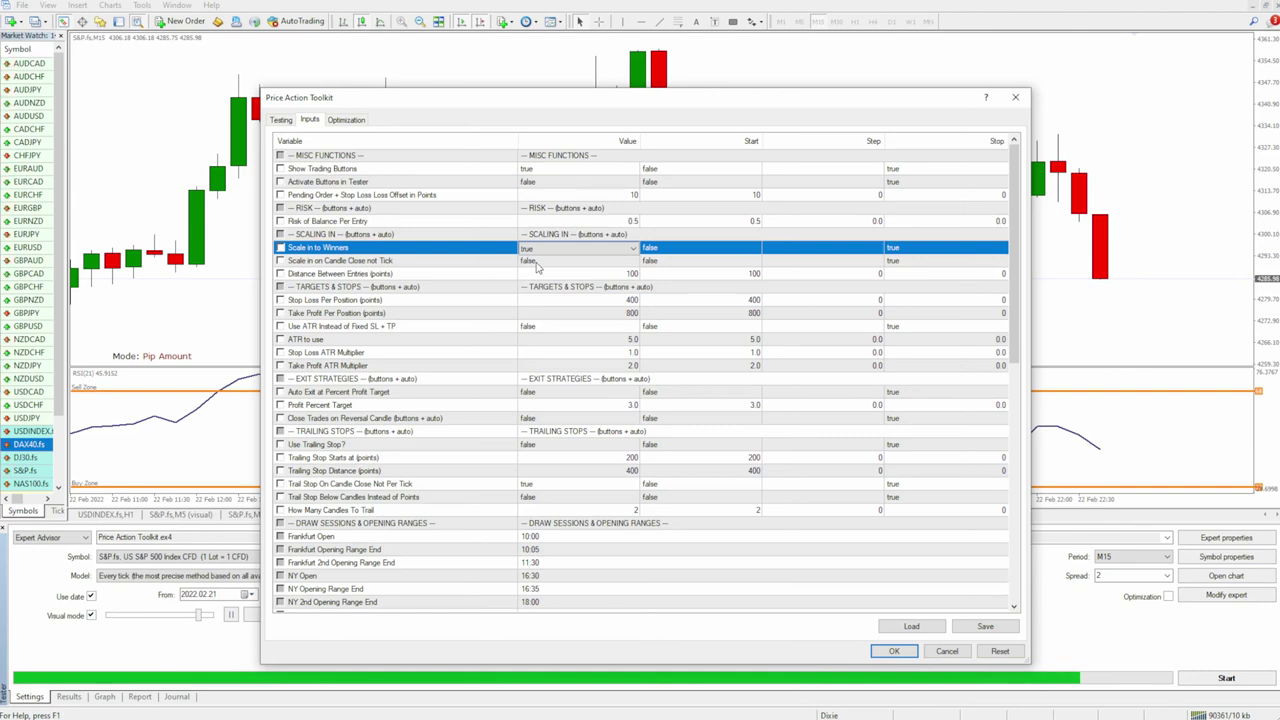
double_click(623, 273)
type("50")
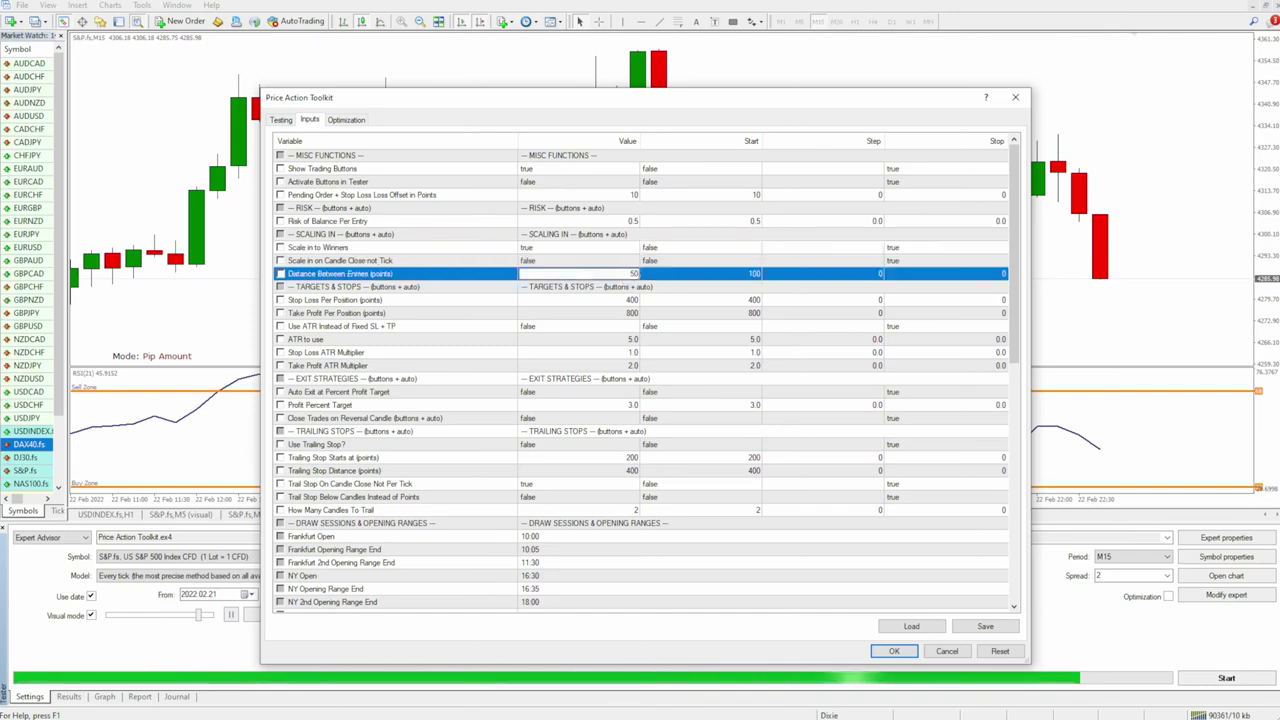
left_click(587, 210)
Set Show Trading Buttons to false in the tester inputs.
scroll(597, 236, "down", 3)
scroll(545, 222, "up", 3)
left_click(533, 172)
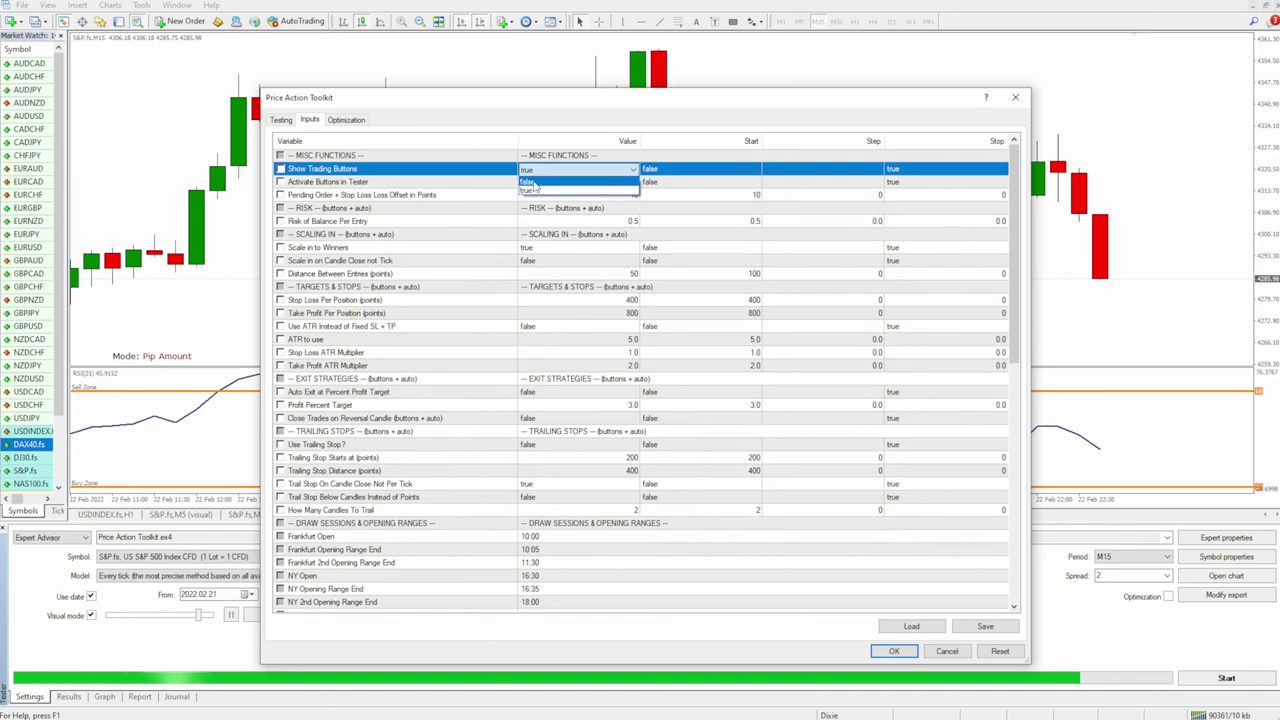
left_click(580, 286)
Set Auto Trade SC Patterns and Auto Trade 2IB Patterns to true in the tester inputs.
scroll(587, 553, "down", 3)
scroll(575, 535, "down", 9)
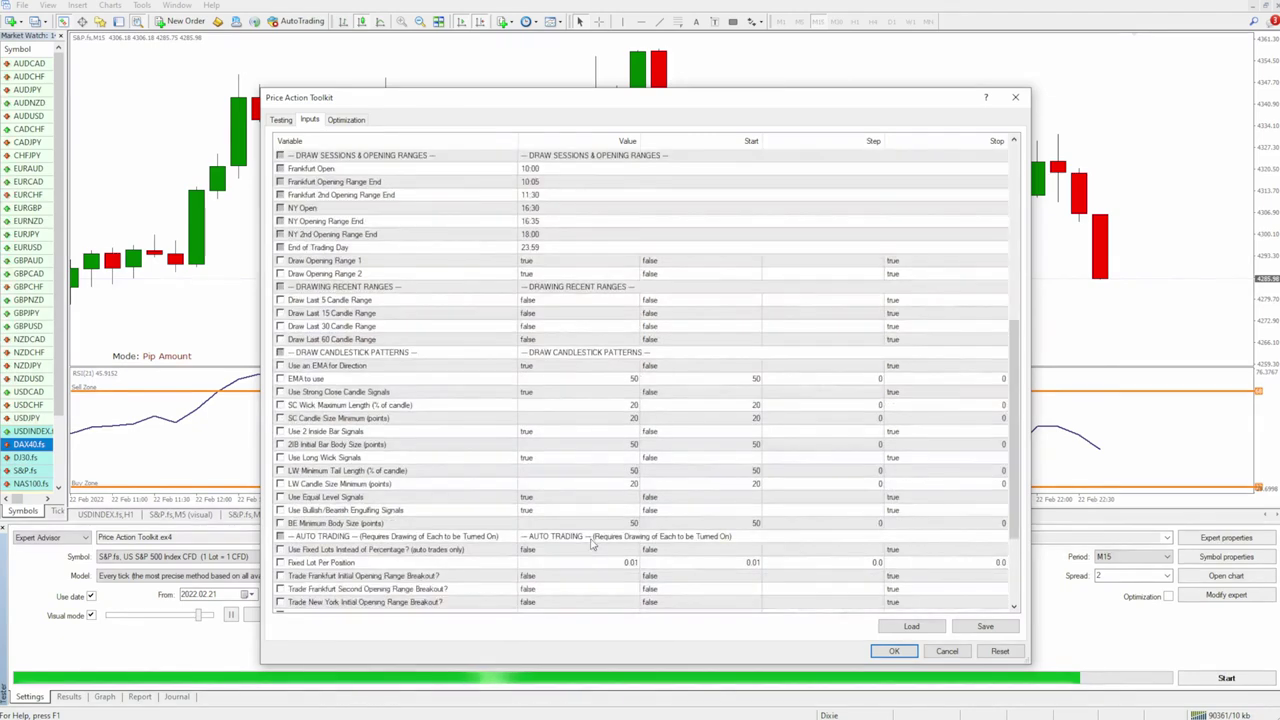
left_click(545, 496)
left_click(545, 496)
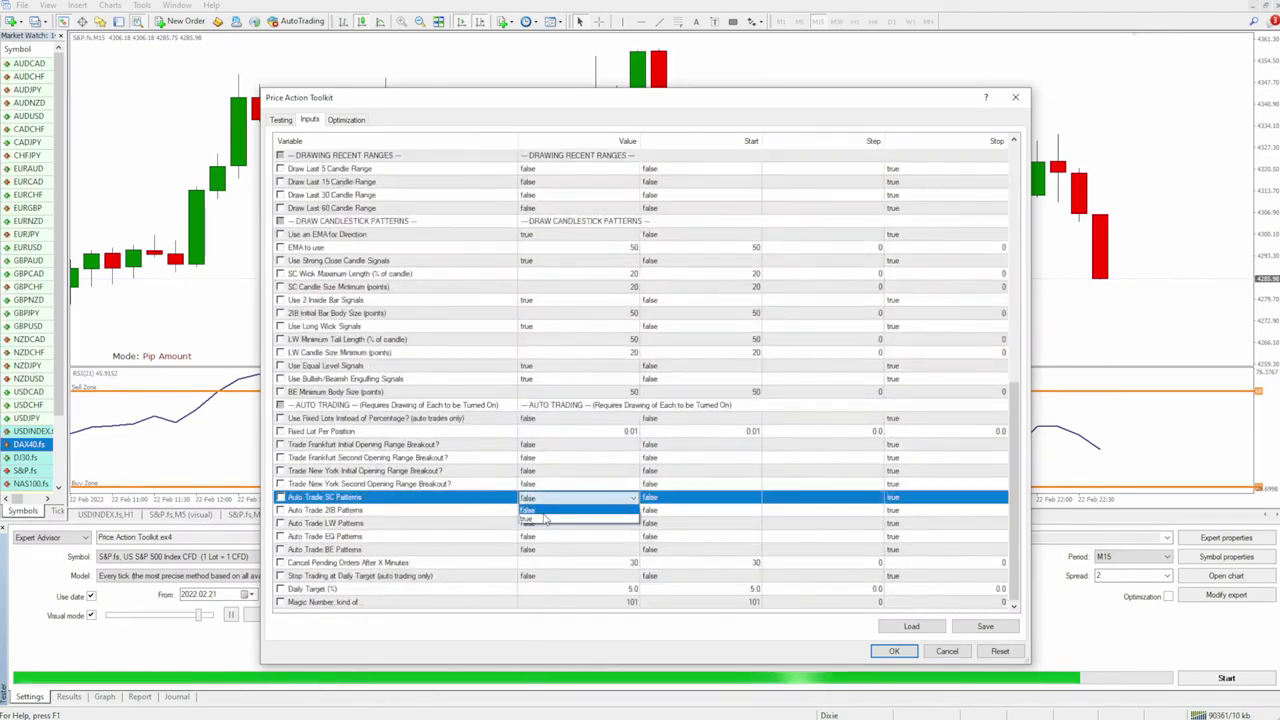
left_click(543, 510)
left_click(543, 513)
left_click(543, 513)
left_click(543, 513)
left_click(541, 535)
Set Auto Trade LW Patterns, Auto Trade EQ Patterns and Auto Trade BE Patterns to true.
left_click(543, 523)
left_click(543, 523)
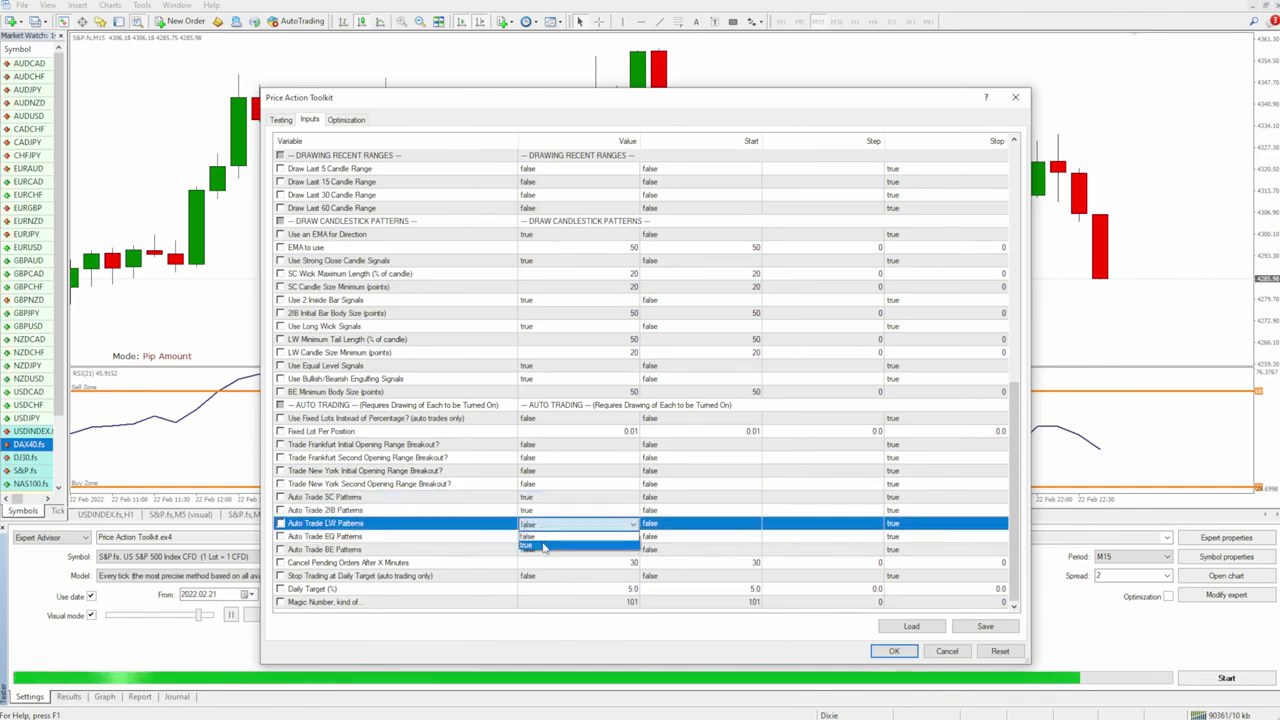
left_click(543, 545)
left_click(543, 536)
left_click(543, 536)
left_click(545, 560)
left_click(543, 549)
left_click(543, 549)
left_click(543, 571)
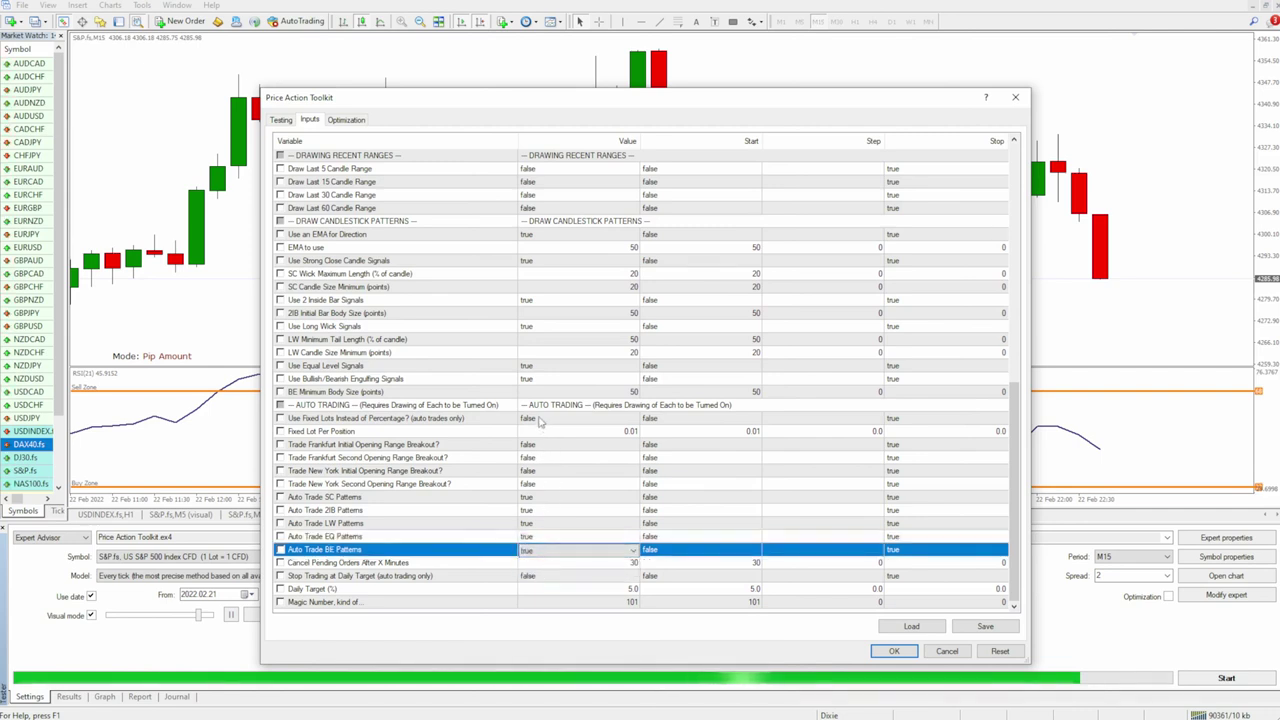
Set Fixed Lot Per Position to 0.5 and Use Fixed Lots Instead of Percentage to true.
double_click(610, 430)
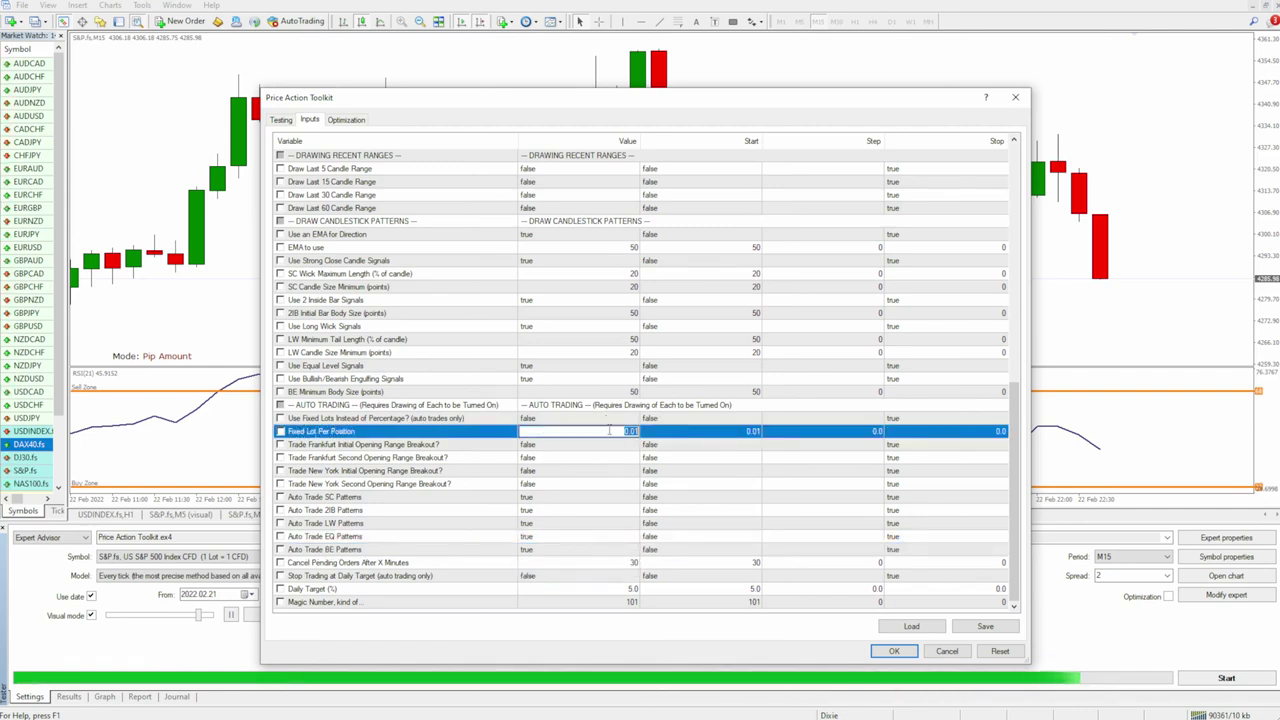
type("0.5")
left_click(548, 418)
left_click(548, 418)
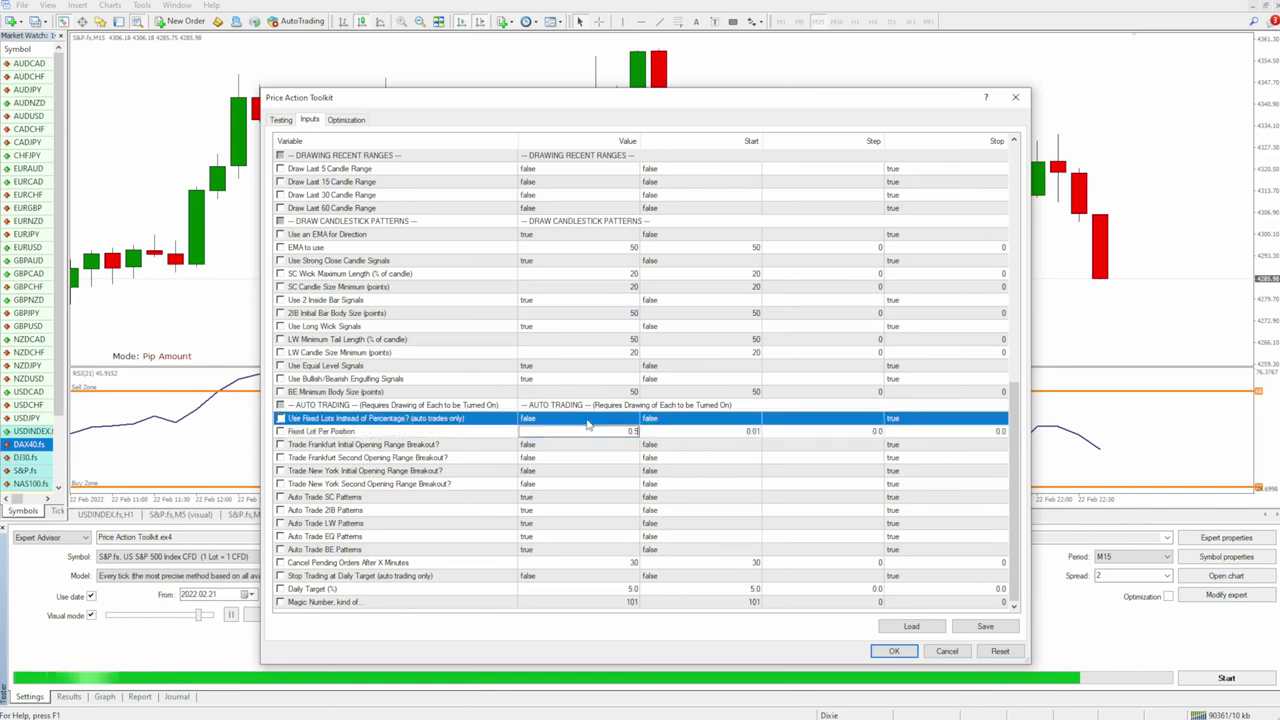
left_click(548, 441)
left_click(548, 444)
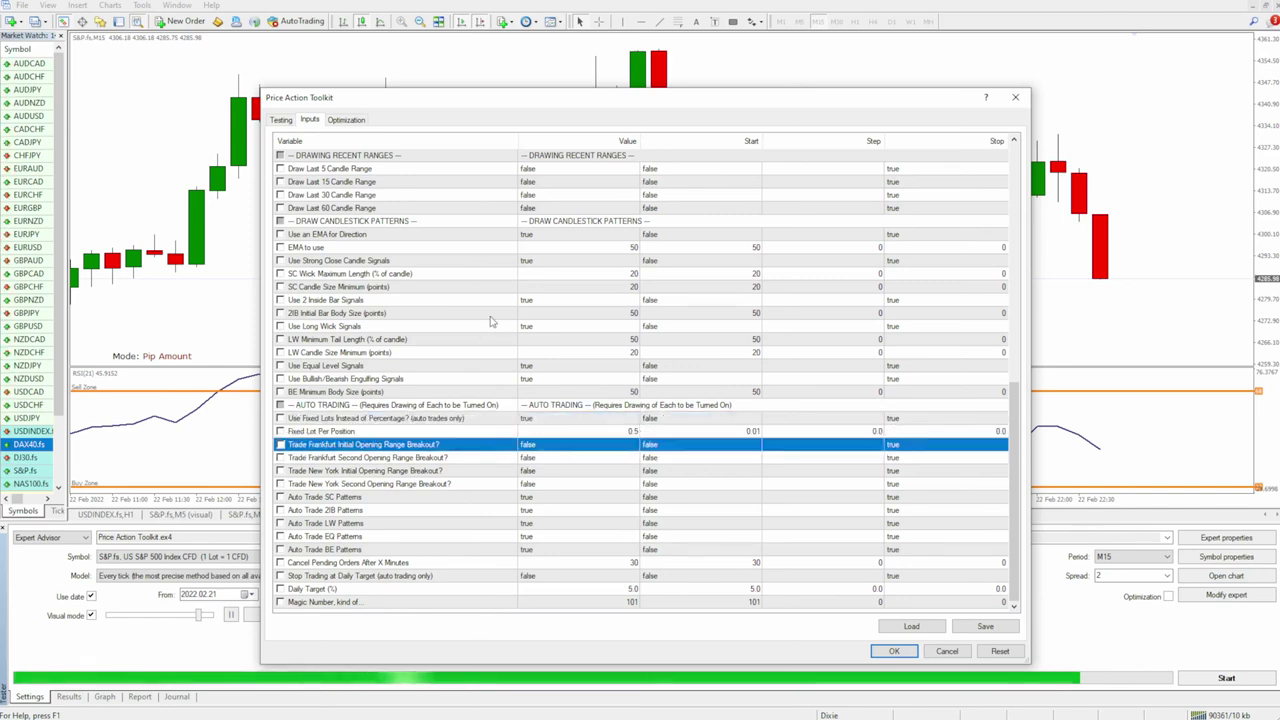
Set EMA to use to 20 in the candlestick pattern inputs.
scroll(507, 310, "up", 1)
left_click(617, 288)
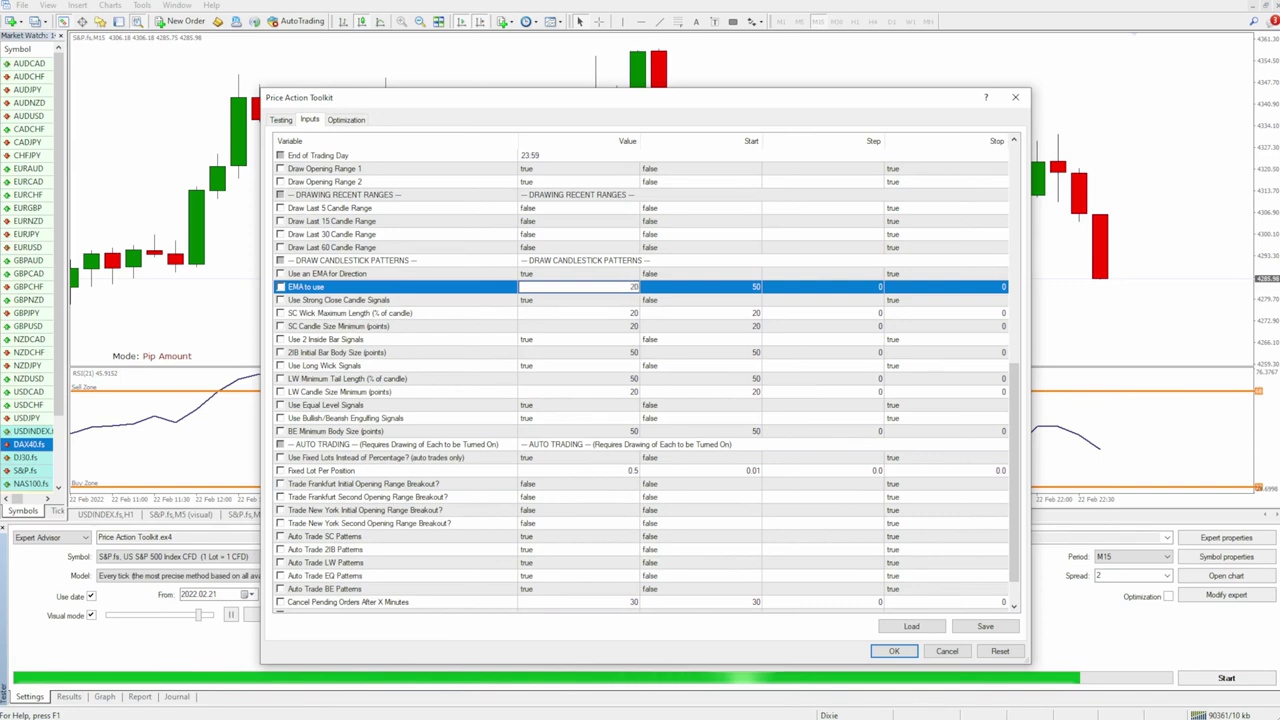
left_click(400, 365)
Set the Daily Target (%) to 1 and Stop Trading at Daily Target to true in the tester inputs.
scroll(400, 365, "down", 1)
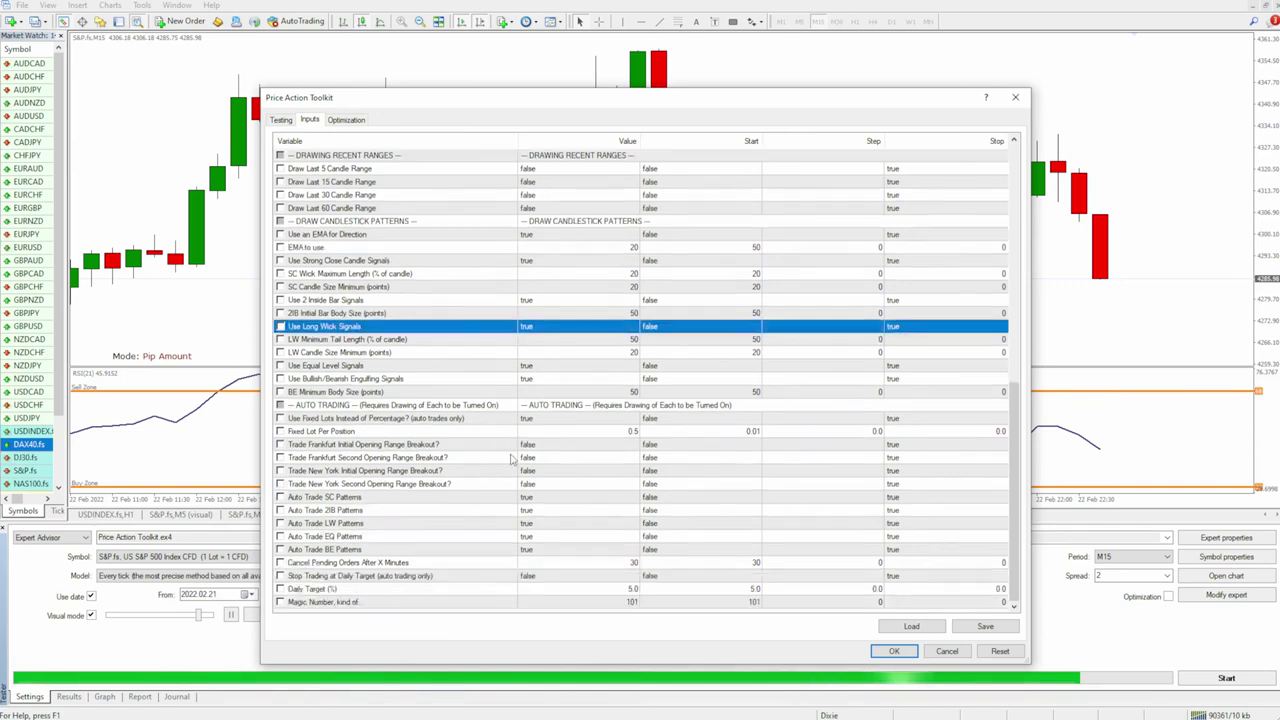
left_click(620, 589)
type("1")
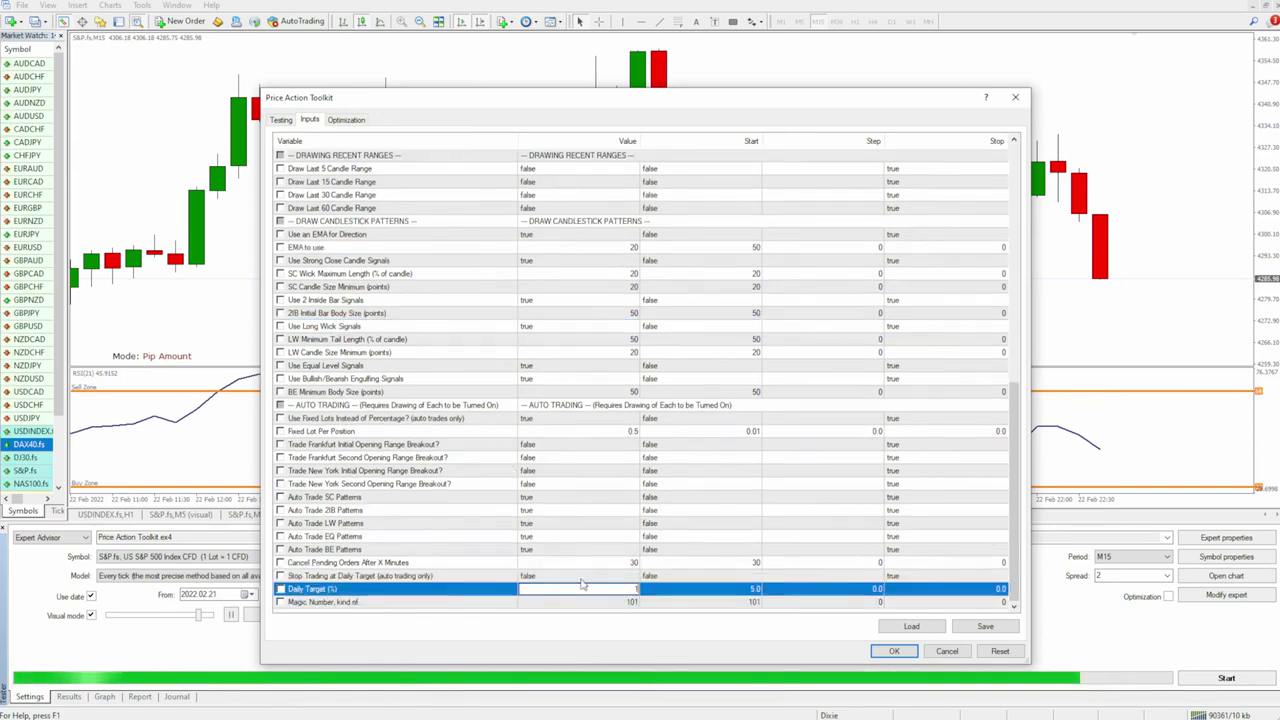
left_click(575, 576)
left_click(575, 576)
left_click(538, 600)
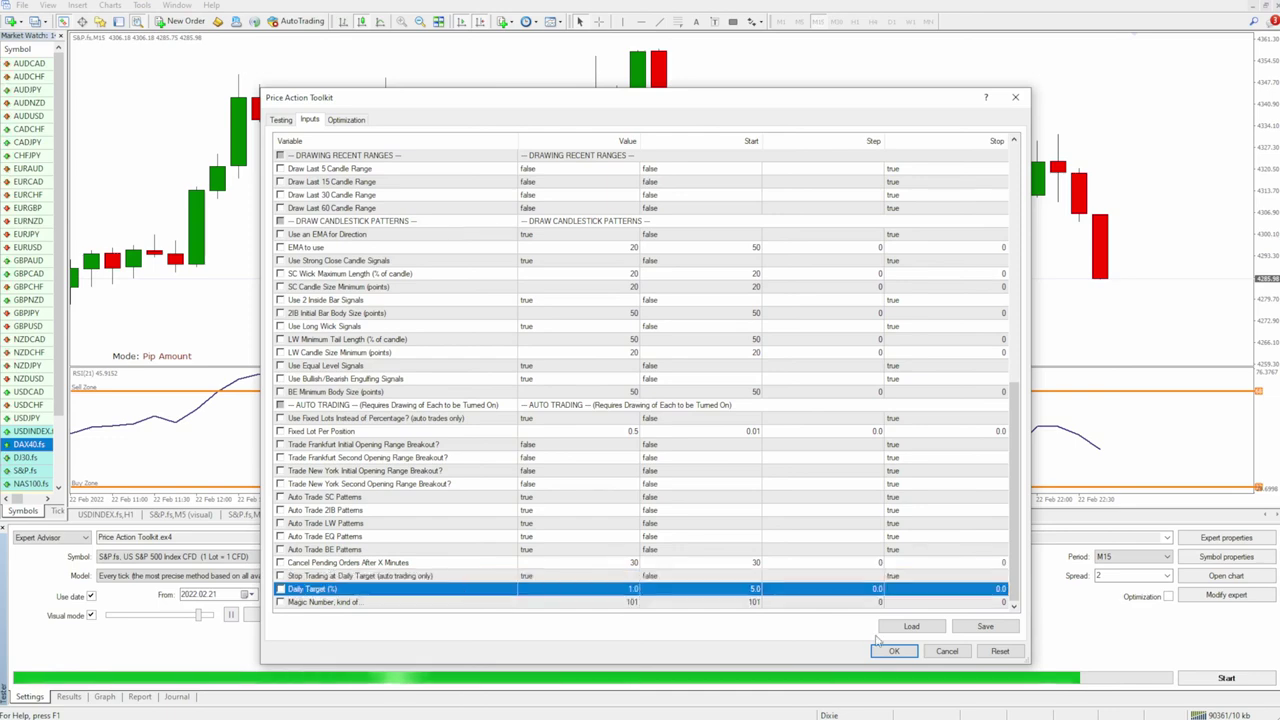
left_click(643, 302)
Set Auto Exit at Percent Profit Target to true and Profit Percent Target to 0.25.
scroll(620, 290, "up", 15)
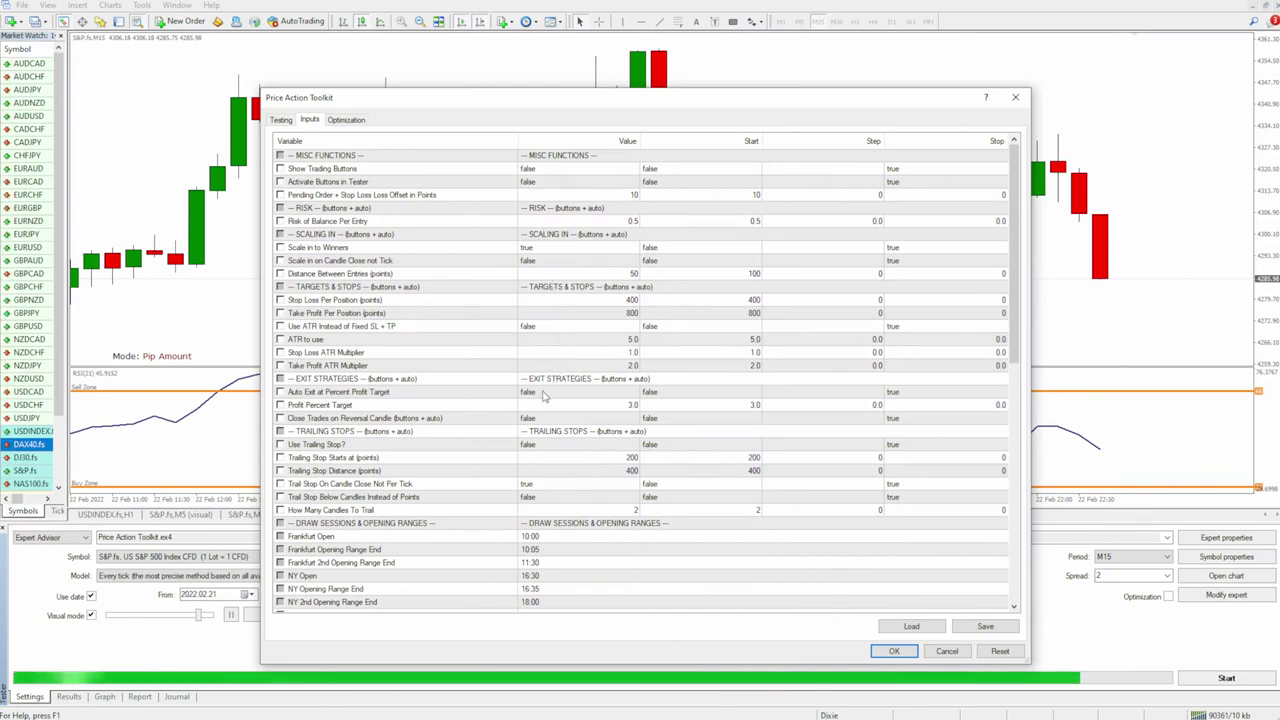
left_click(553, 391)
left_click(553, 392)
left_click(548, 411)
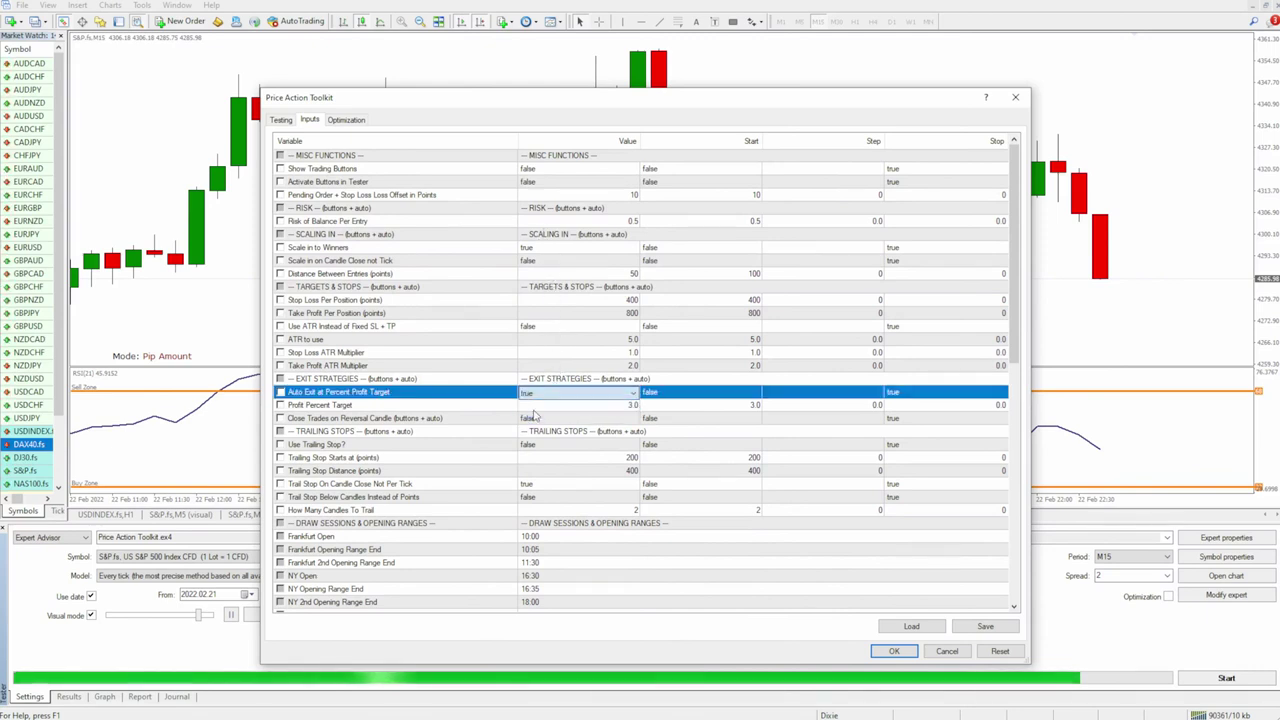
left_click(597, 405)
left_click(597, 405)
type("0.25")
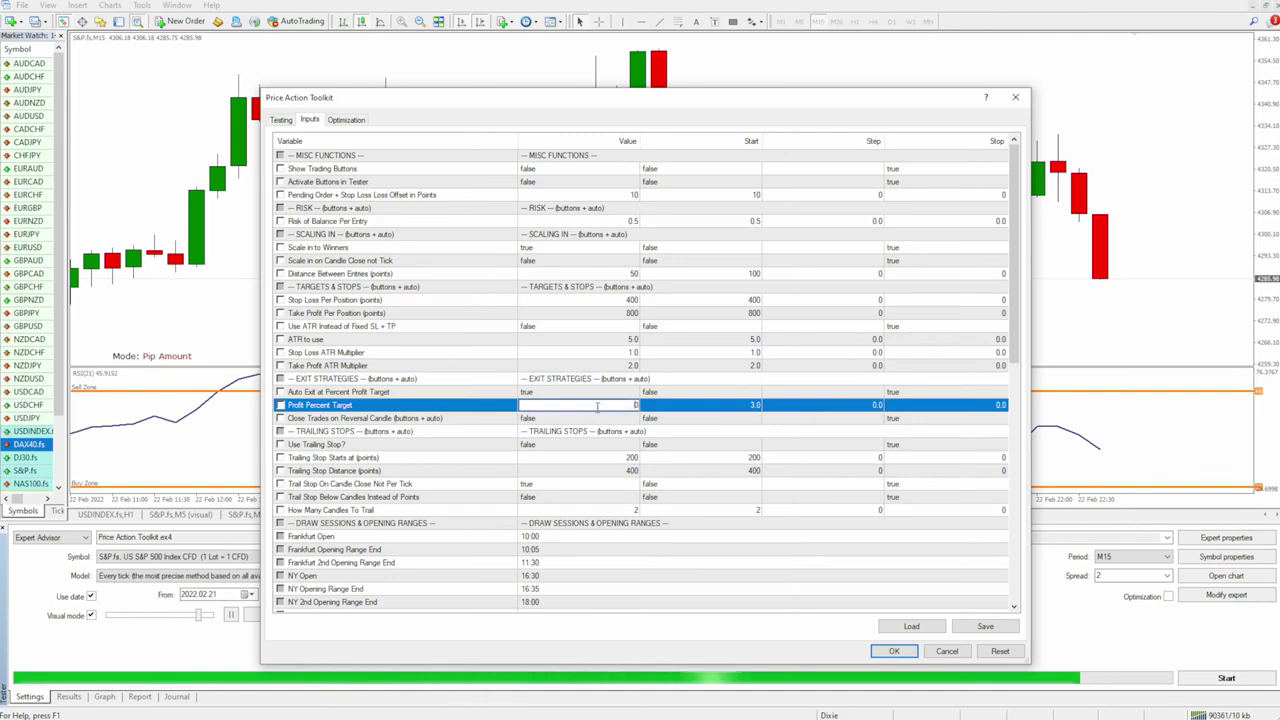
key("Return")
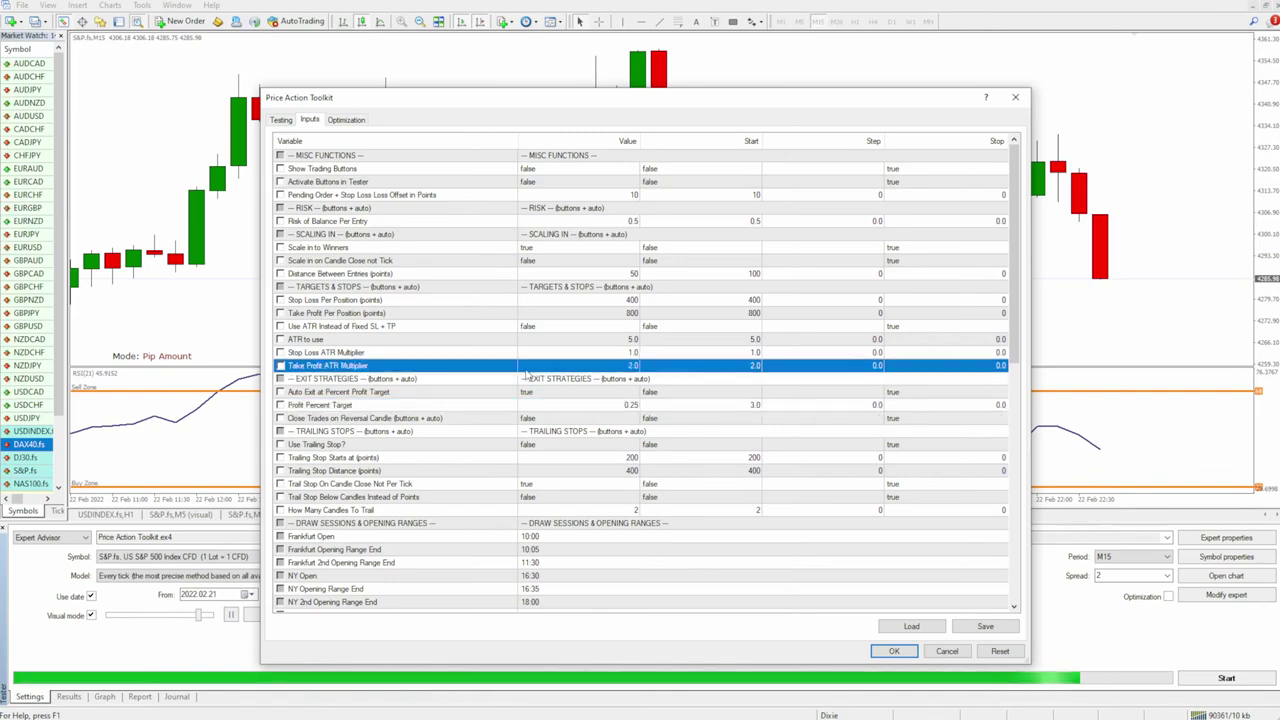
Accept the tester inputs, start the visual S&P backtest, and adjust the playback speed until the first trades run slowly.
left_click(894, 651)
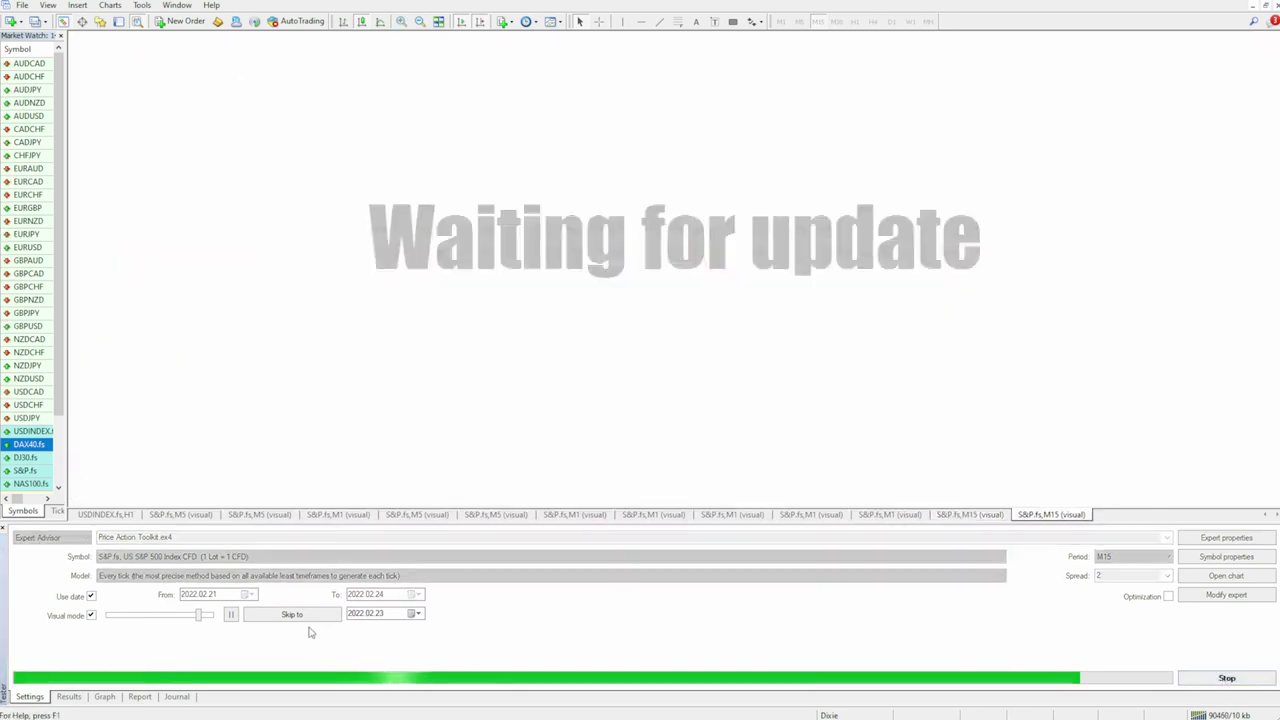
left_click_drag(199, 614, 208, 618)
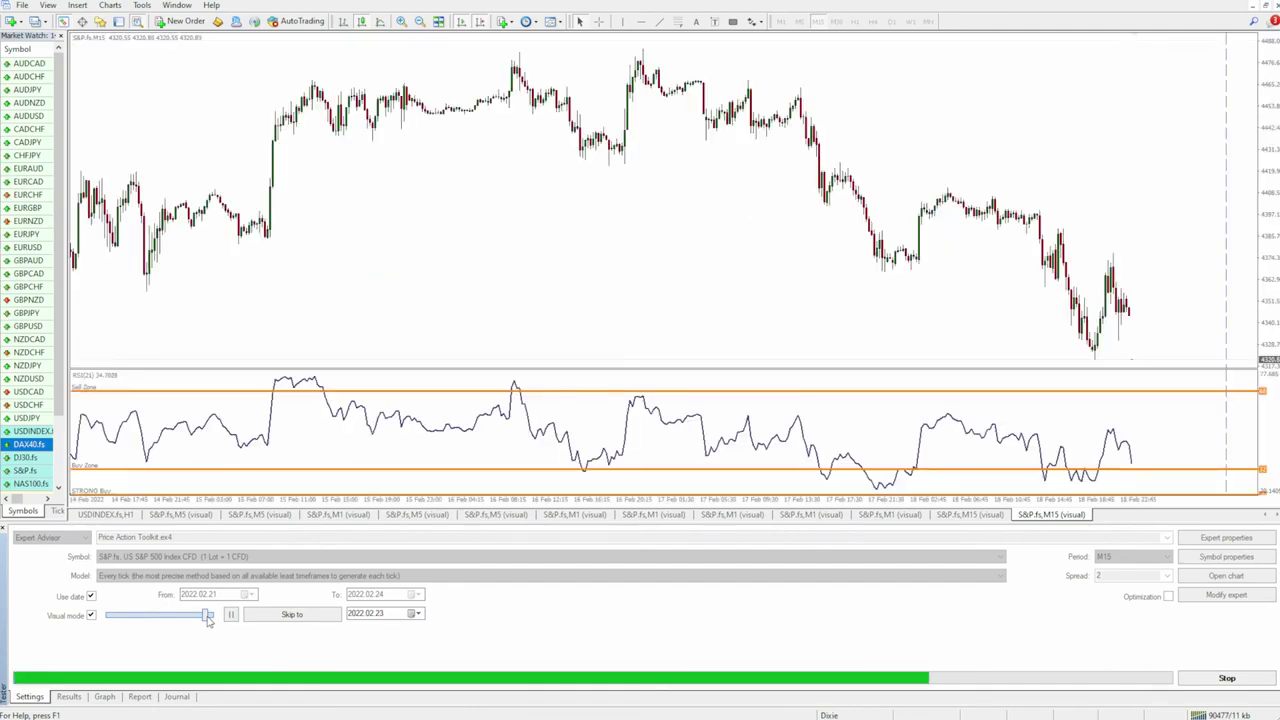
left_click_drag(208, 620, 168, 617)
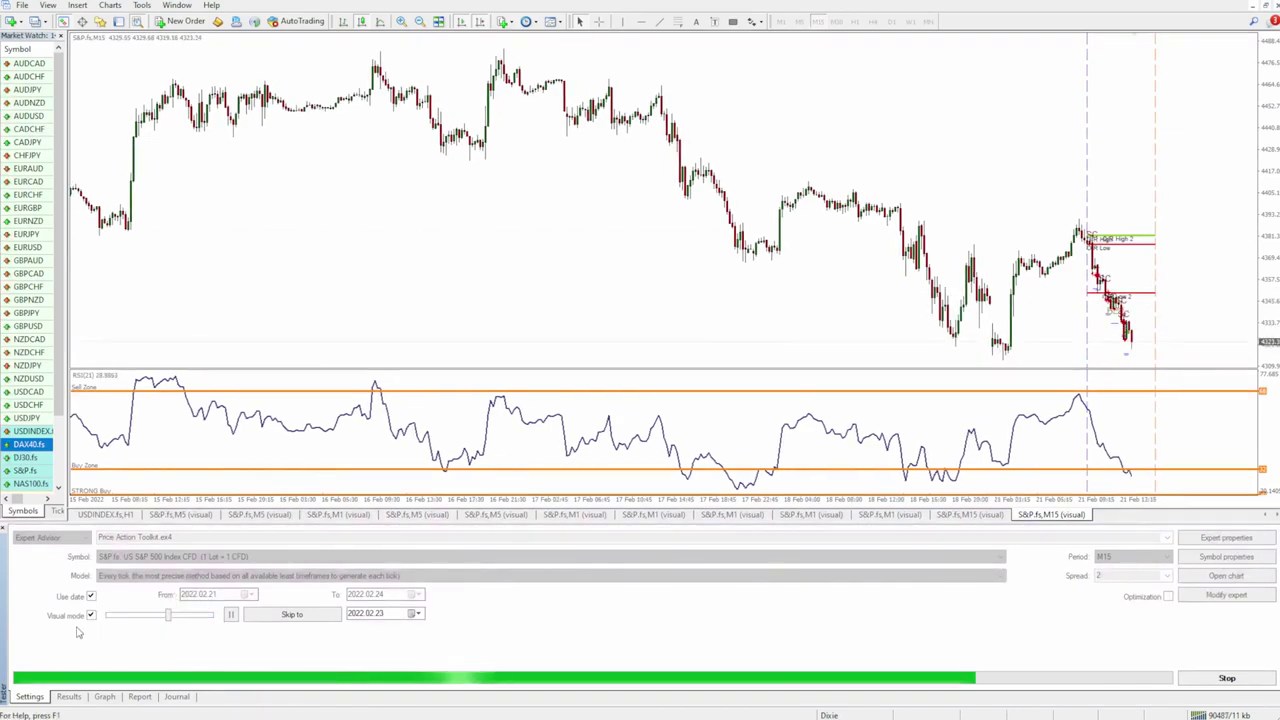
Review the backtest's trade results from the first entry, checking each order's profit and the running balance.
left_click(68, 697)
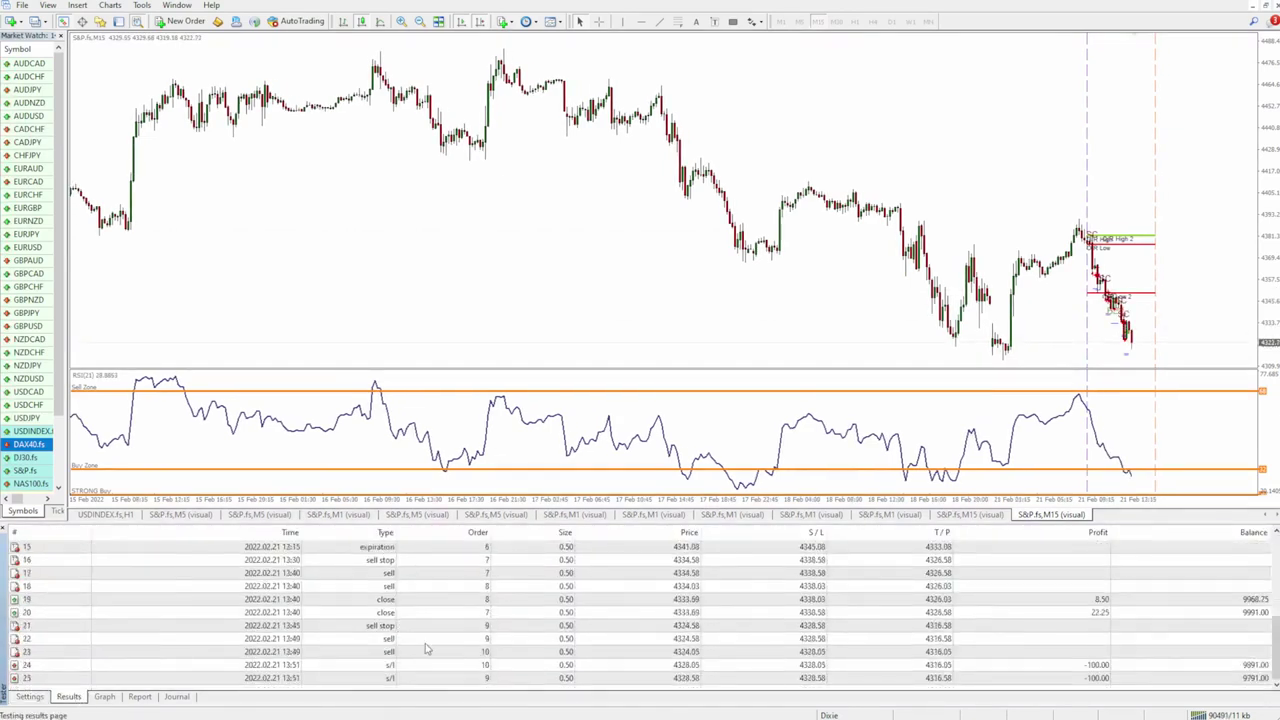
scroll(1176, 656, "up", 5)
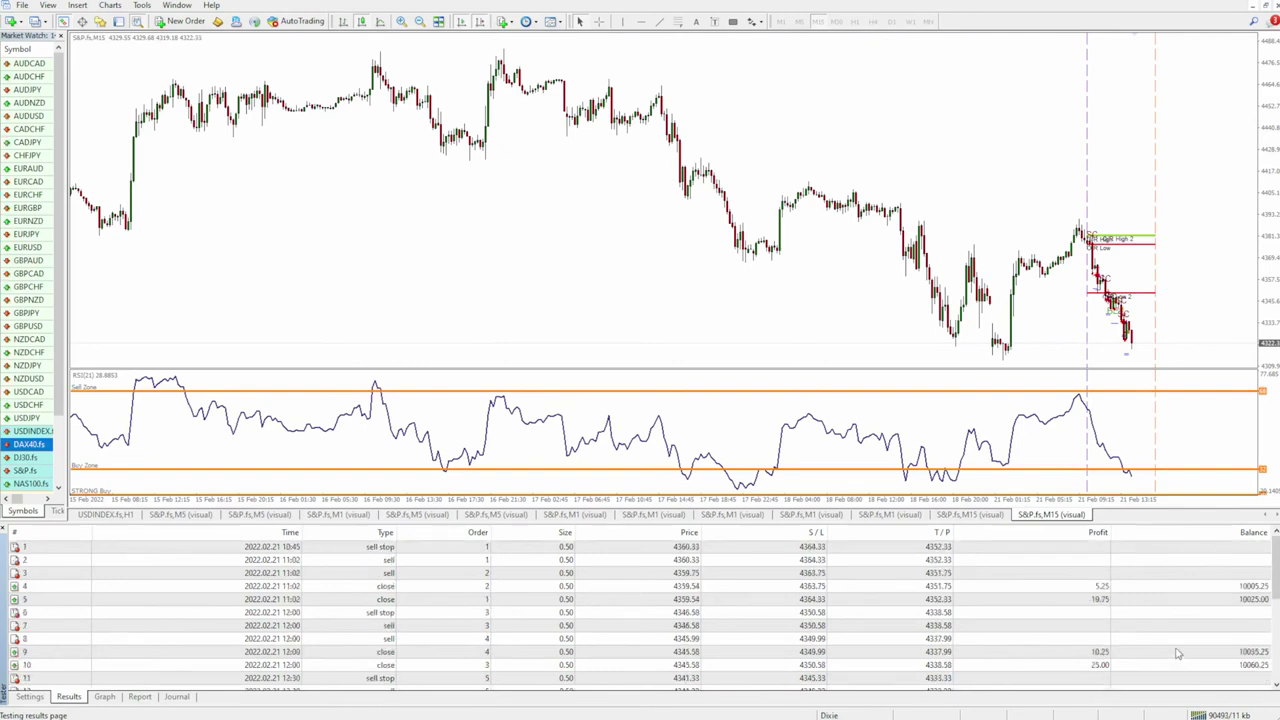
left_click(36, 698)
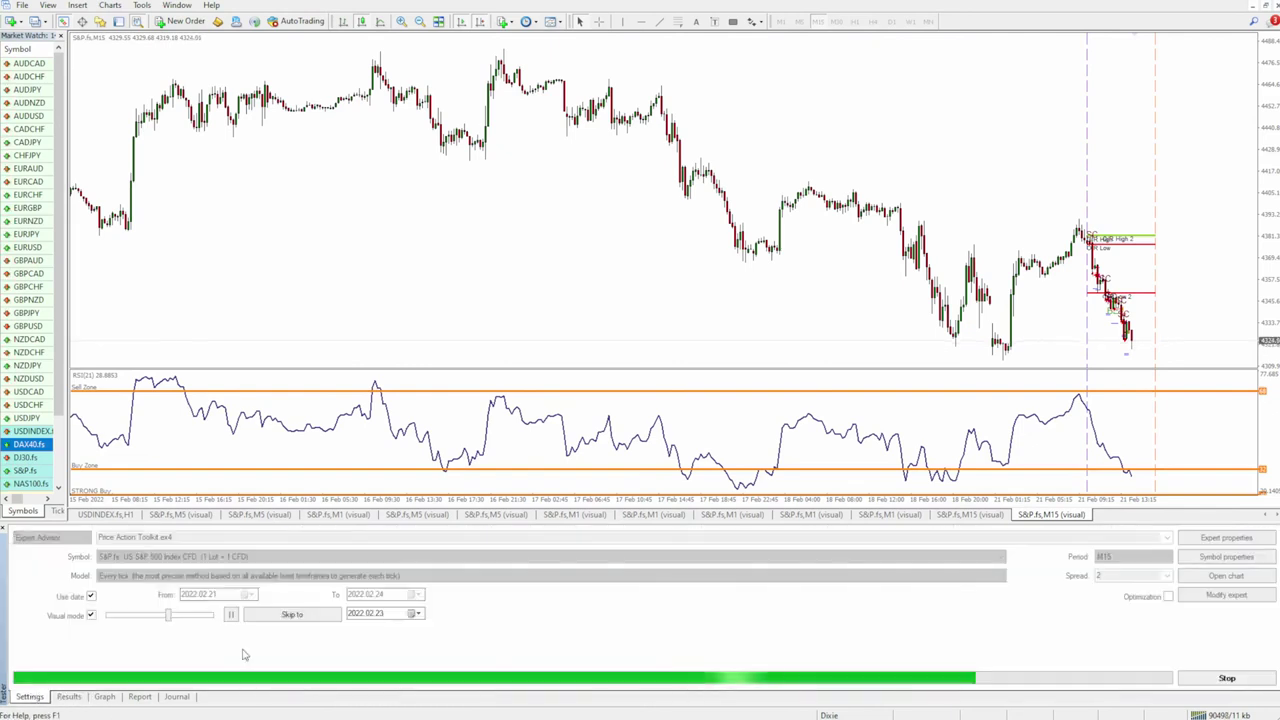
Advance the backtest at playback speed 32, slow it down, and check the most recent trade results.
left_click_drag(171, 618, 224, 618)
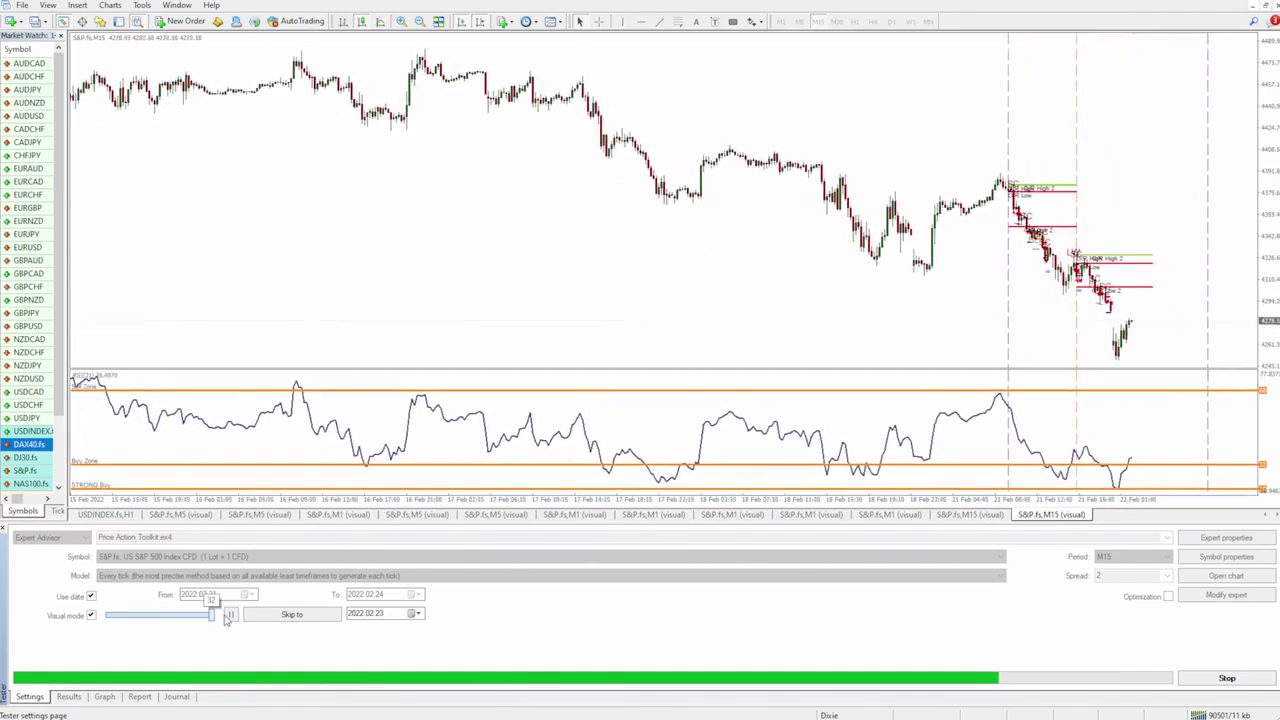
left_click_drag(212, 616, 151, 616)
left_click(68, 697)
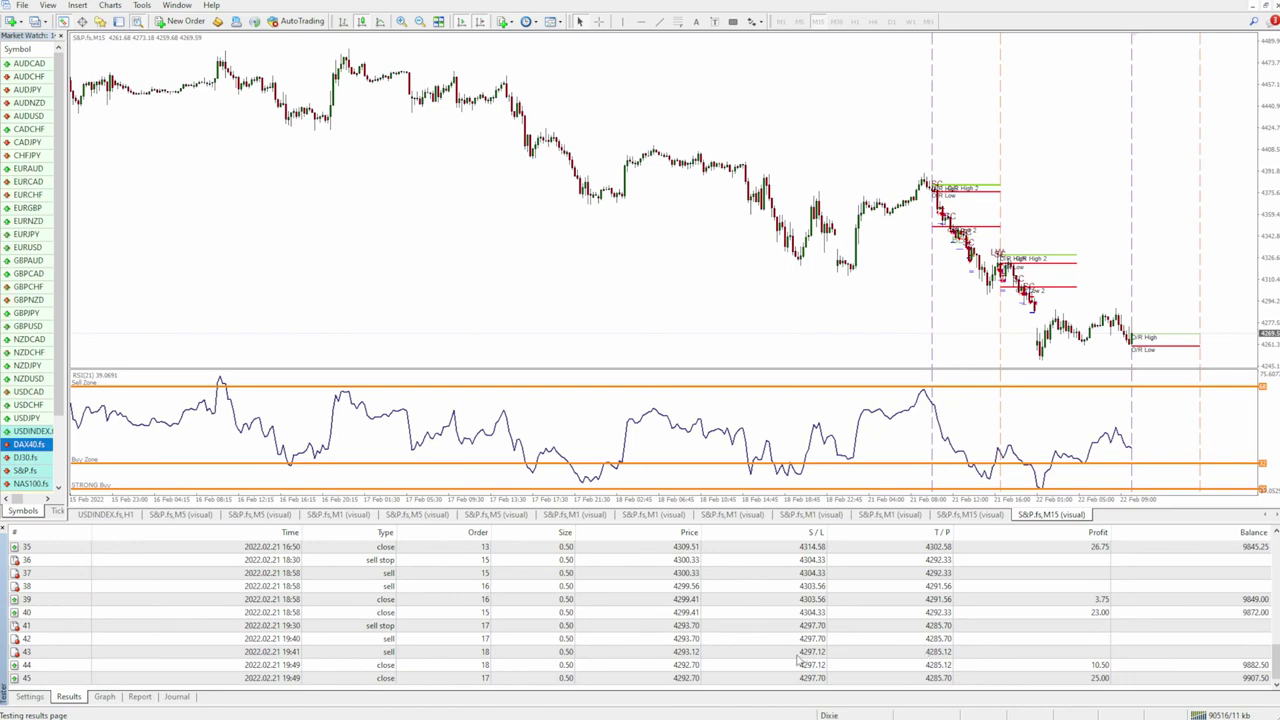
left_click(30, 696)
Run the backtest onward at playback speed 32, and examine its balance graph and the 23 February trade results.
left_click_drag(152, 617, 286, 620)
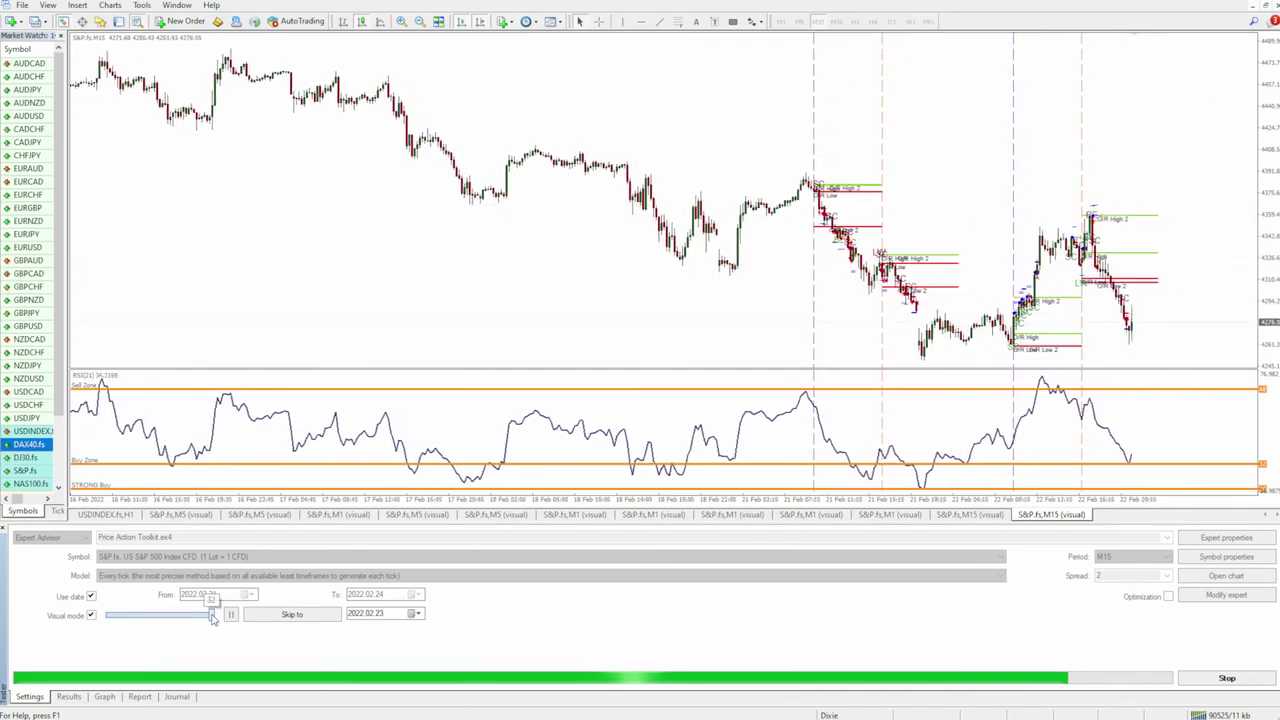
left_click_drag(212, 618, 257, 622)
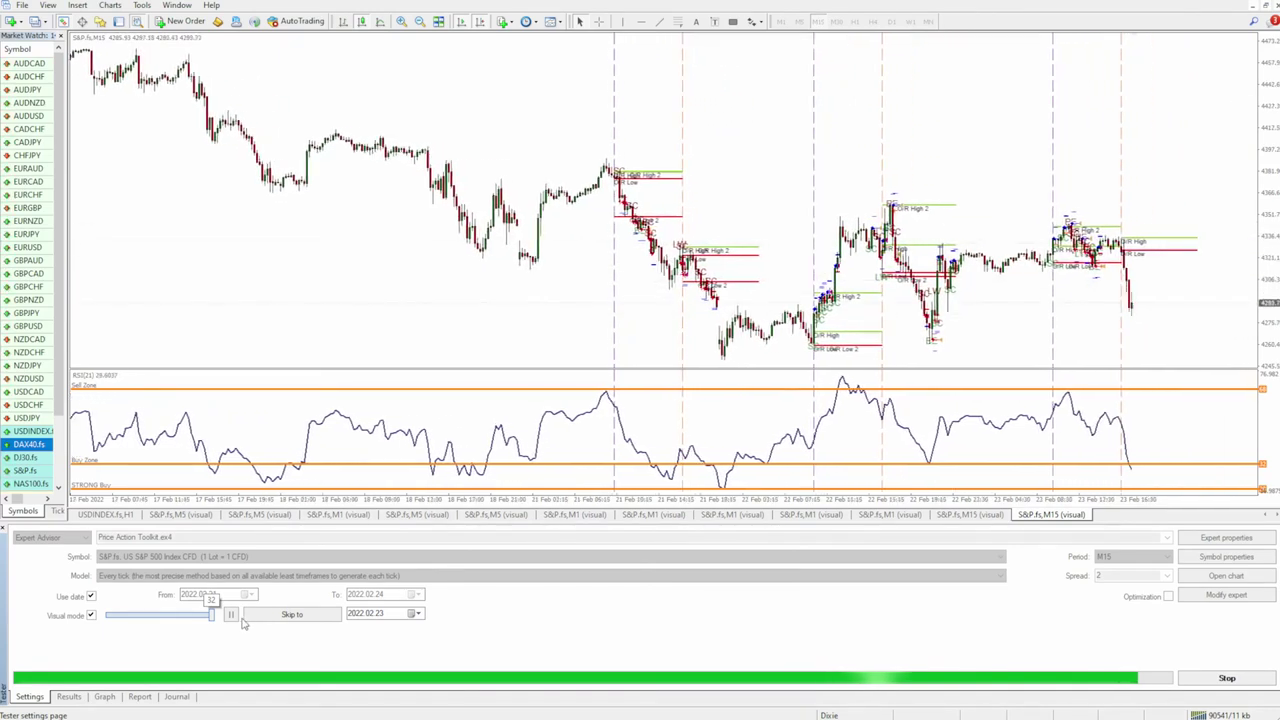
left_click(104, 697)
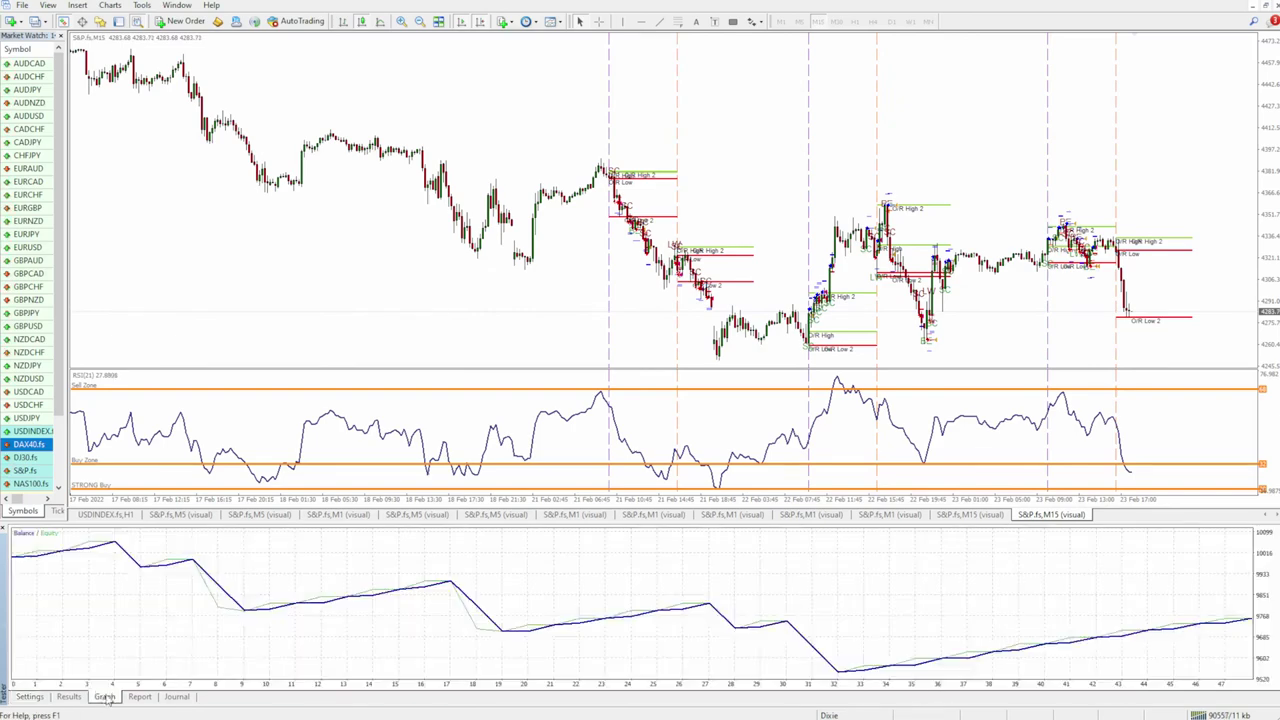
left_click(68, 697)
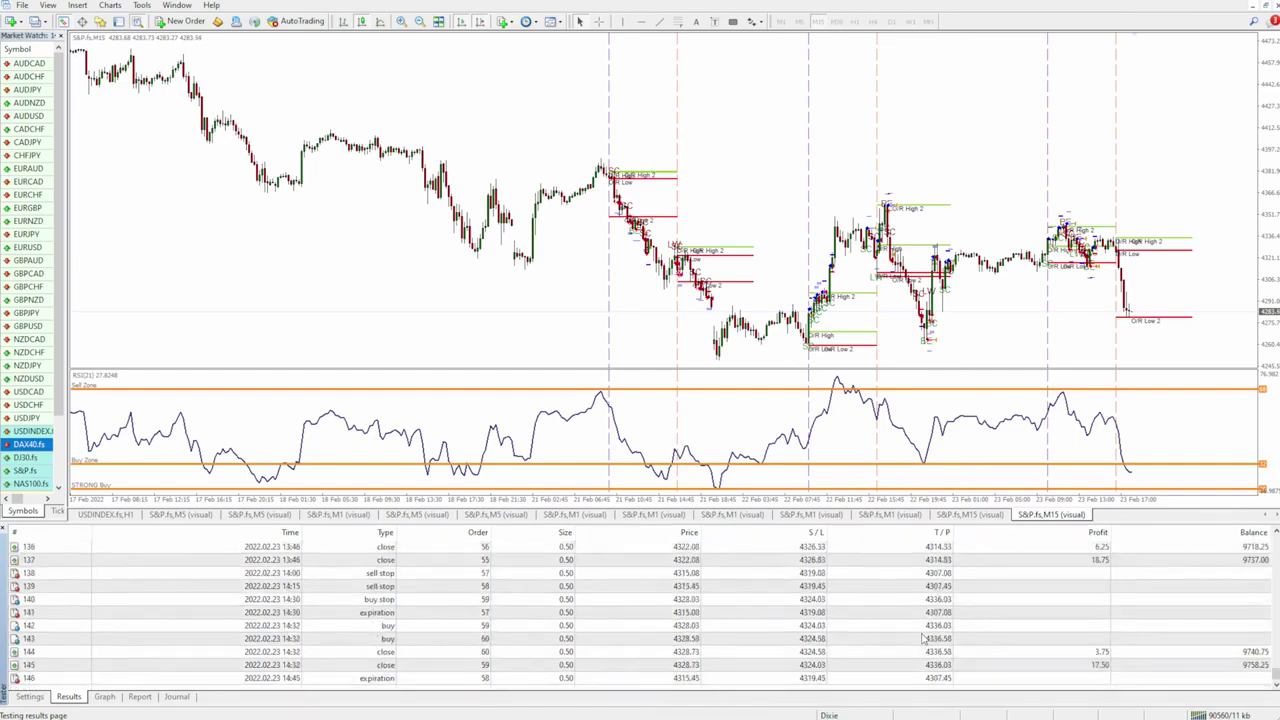
scroll(930, 643, "up", 9)
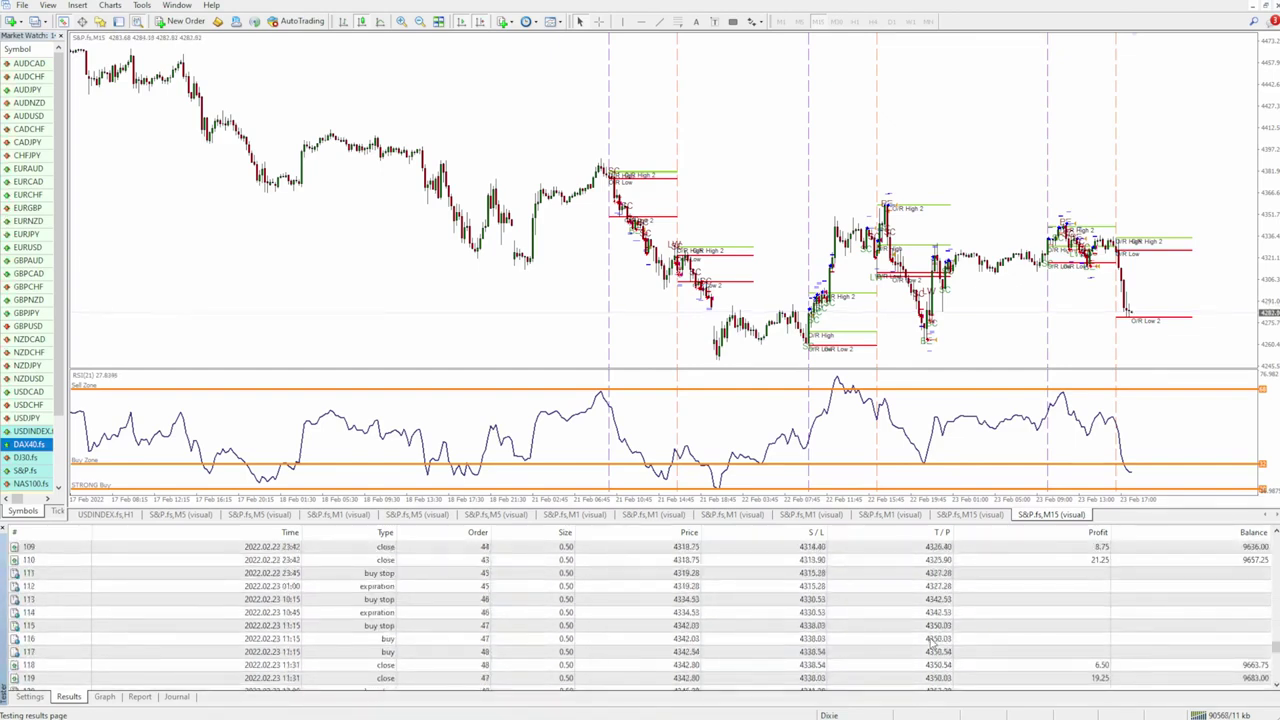
scroll(932, 645, "down", 9)
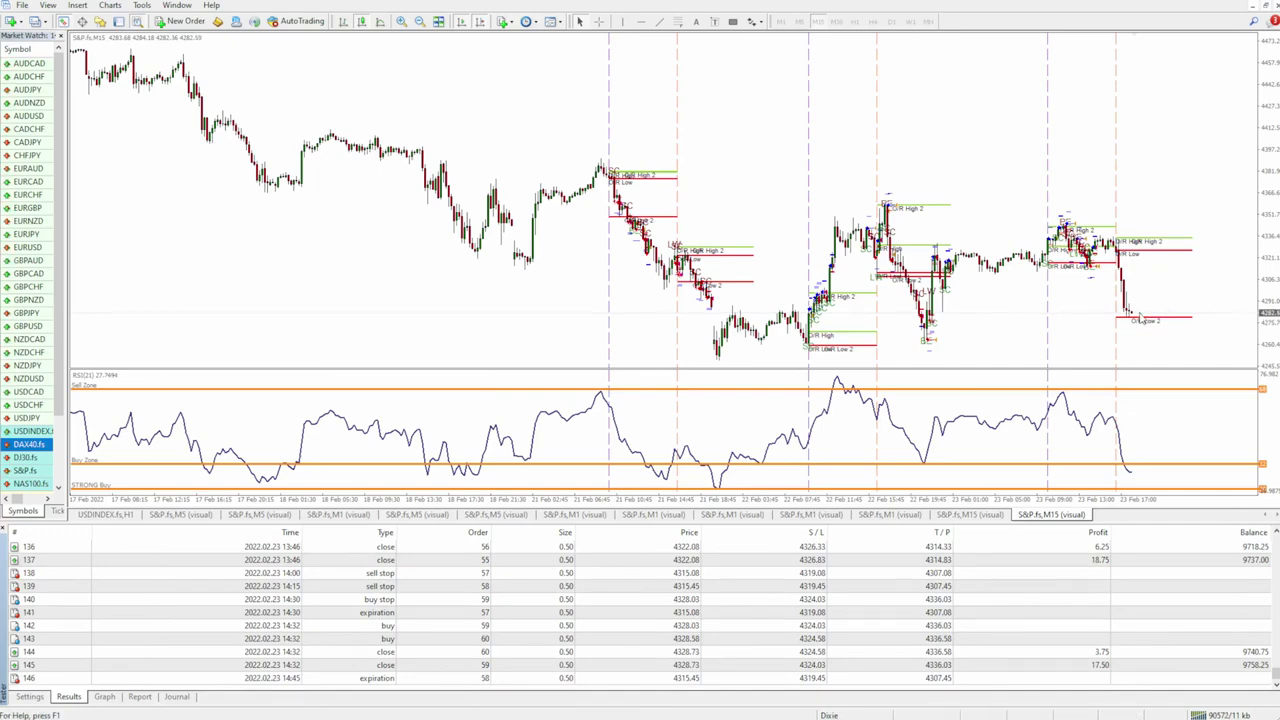
Zoom in two levels on the S&P backtest chart and reduce the visual playback speed.
left_click(401, 21)
left_click(401, 21)
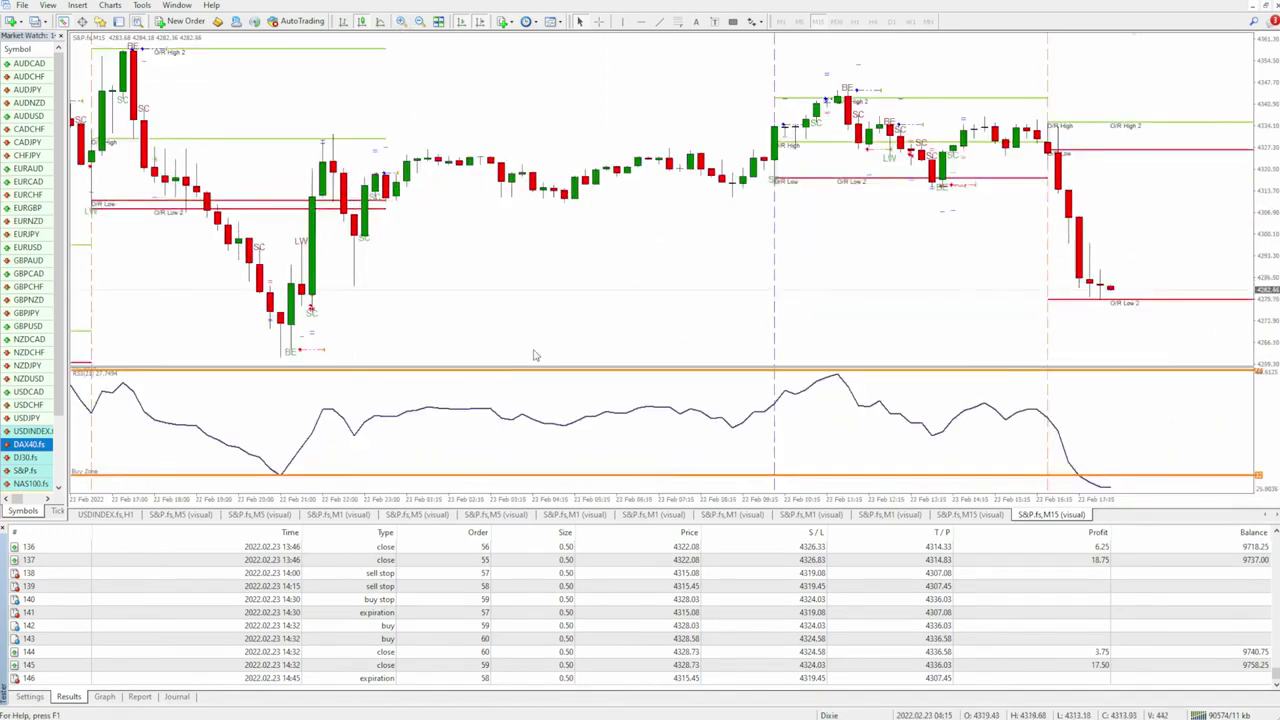
left_click(29, 696)
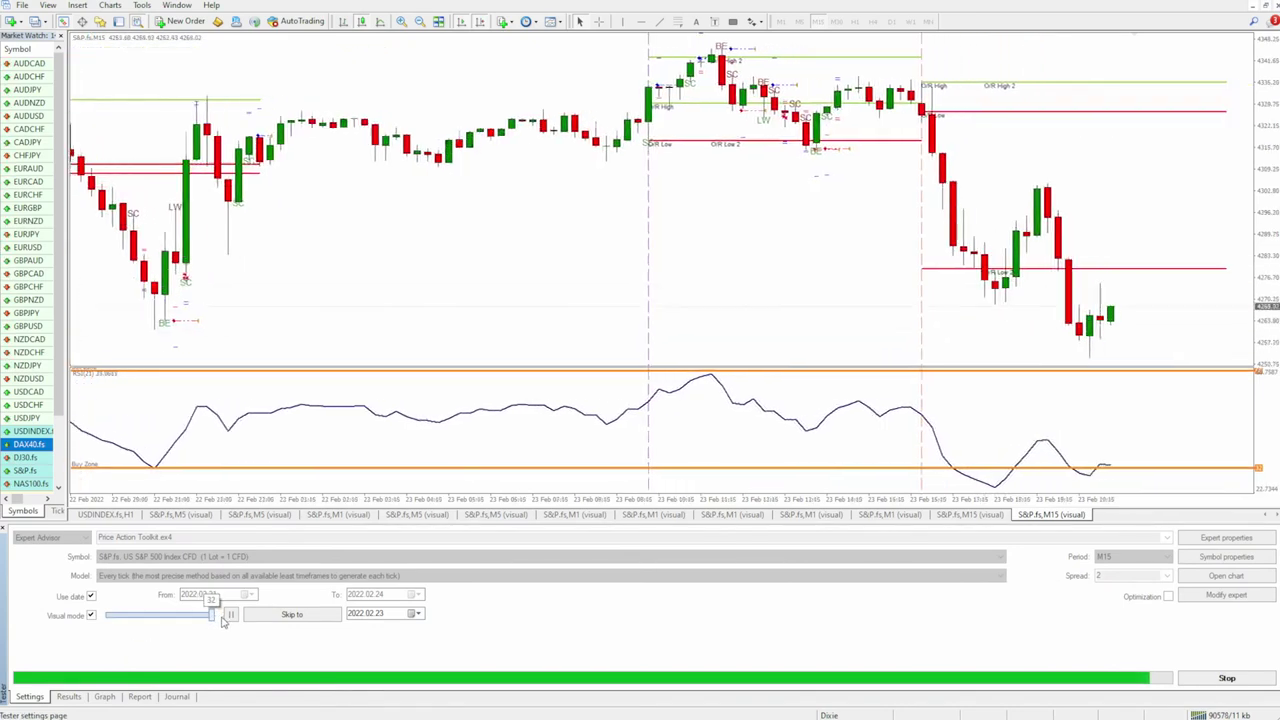
left_click_drag(217, 619, 192, 620)
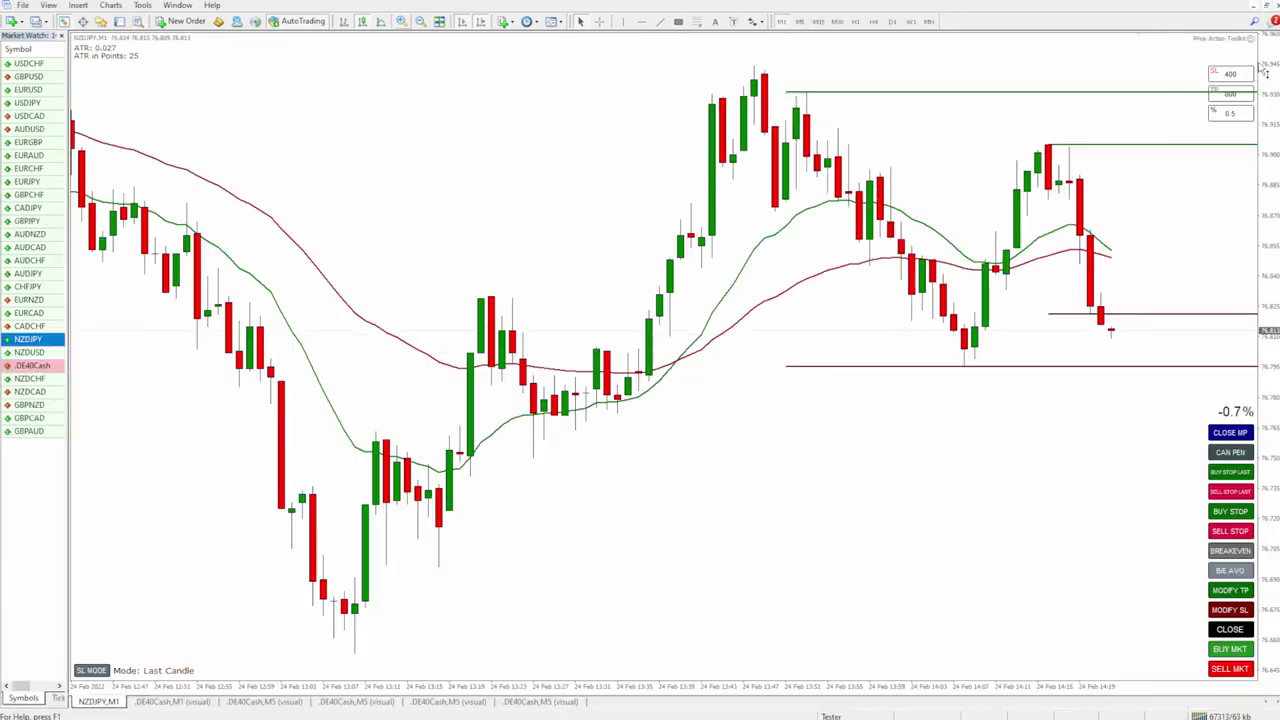
Examine the Price Action Toolkit's auto-trading and daily-target inputs on the live NZDJPY chart, leaving them unchanged.
double_click(1253, 40)
scroll(651, 549, "down", 10)
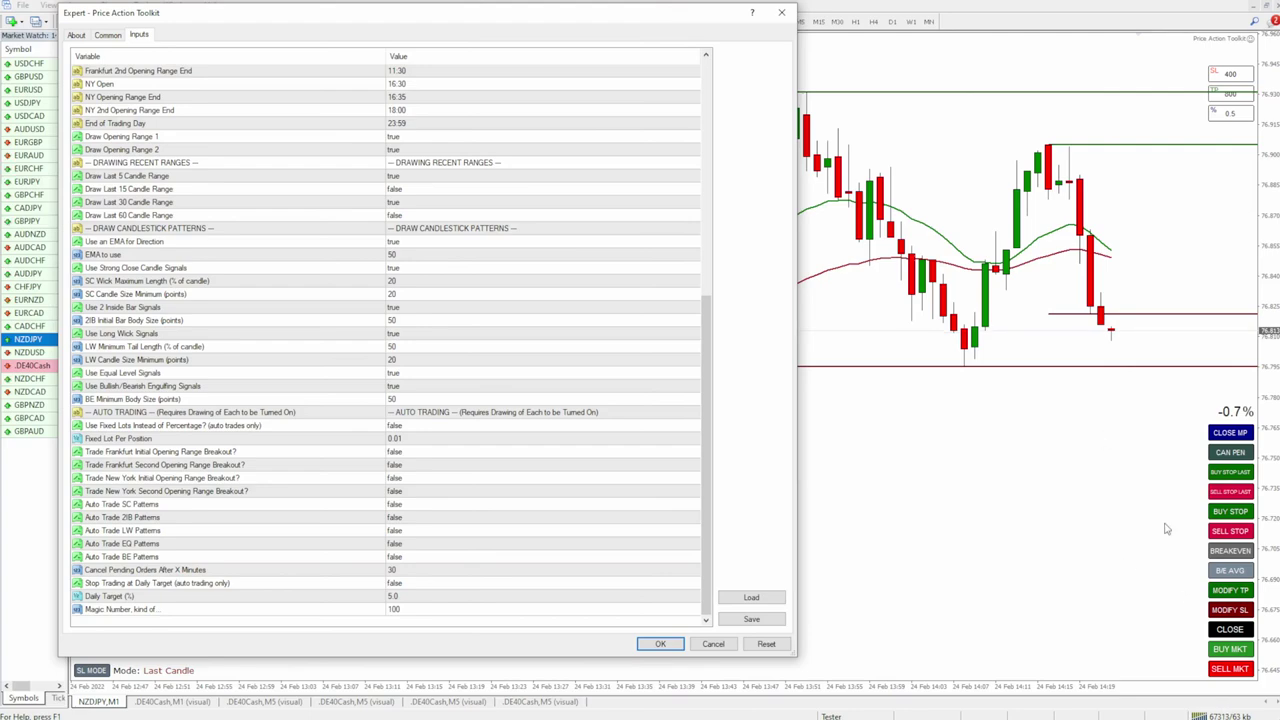
left_click(712, 643)
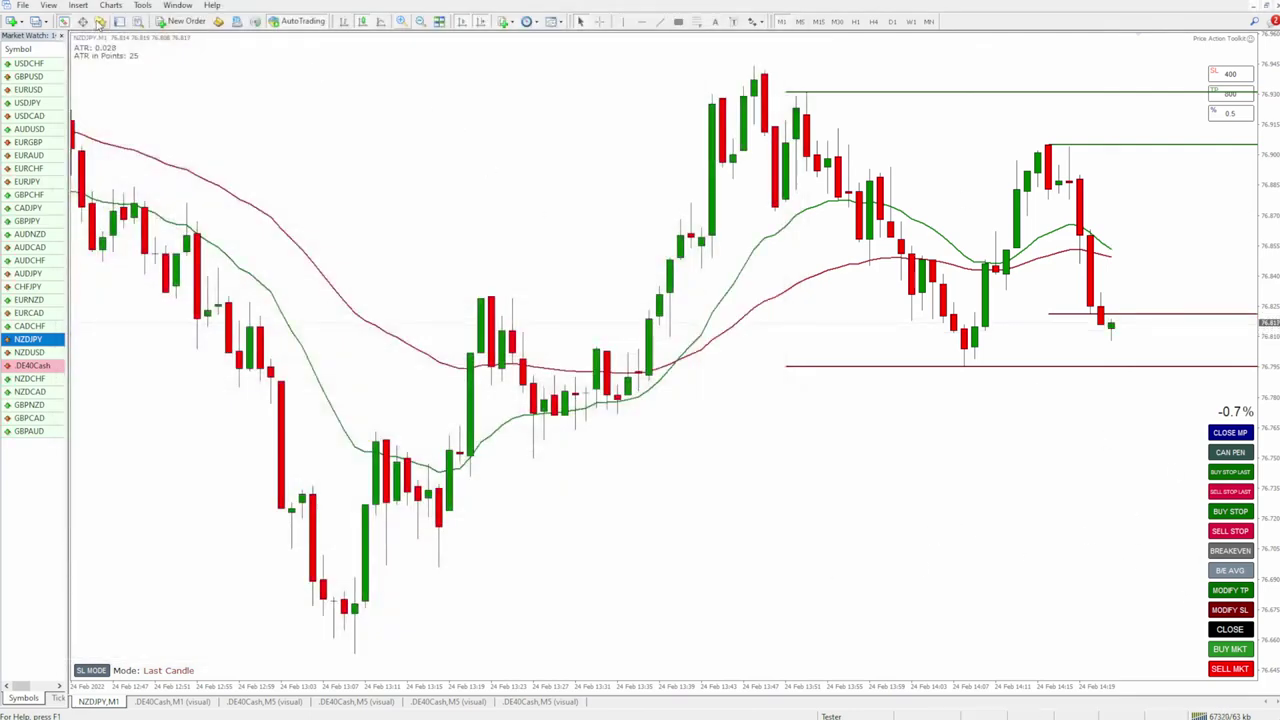
Check the account's open and pending trades in the terminal, and hide the terminal again.
left_click(119, 21)
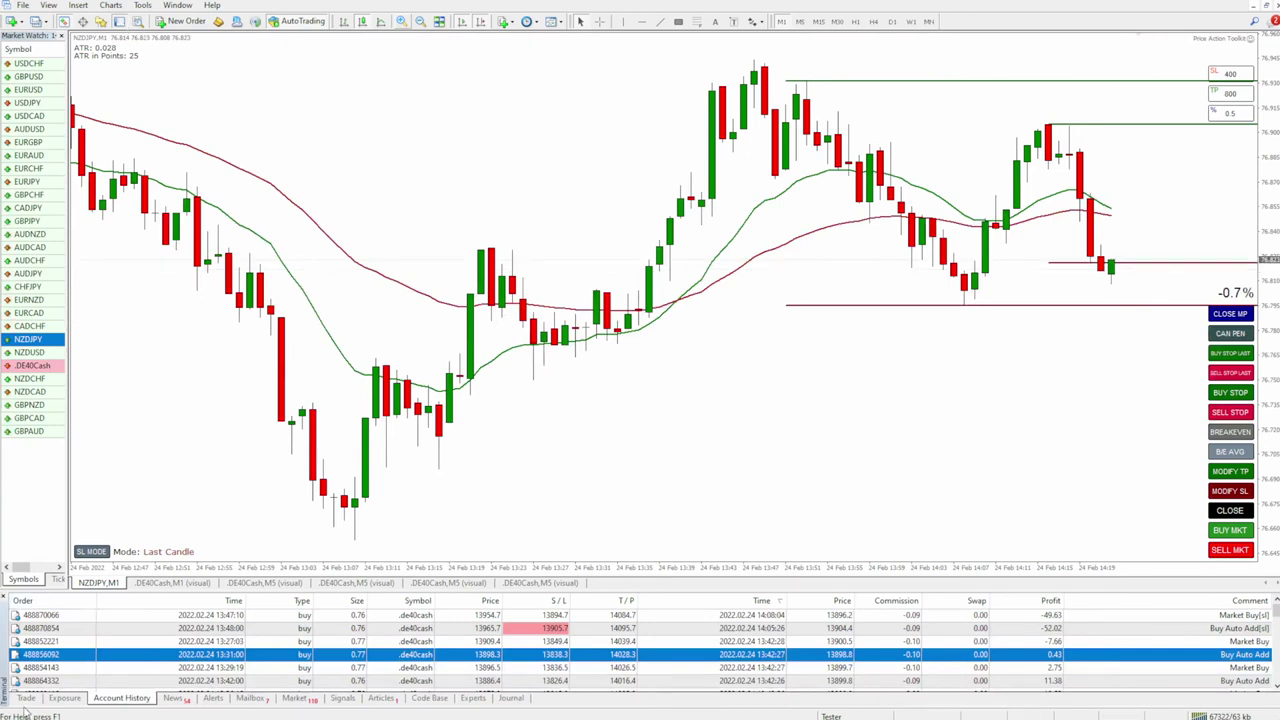
left_click(26, 698)
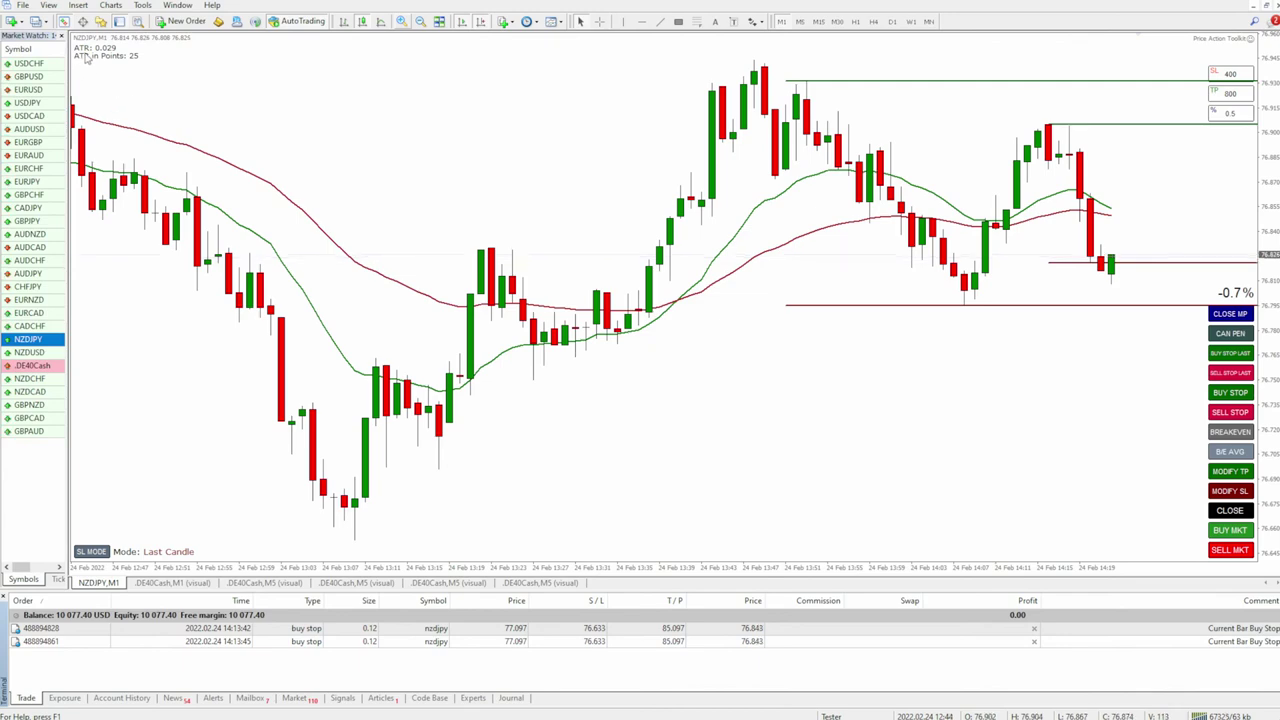
left_click(4, 600)
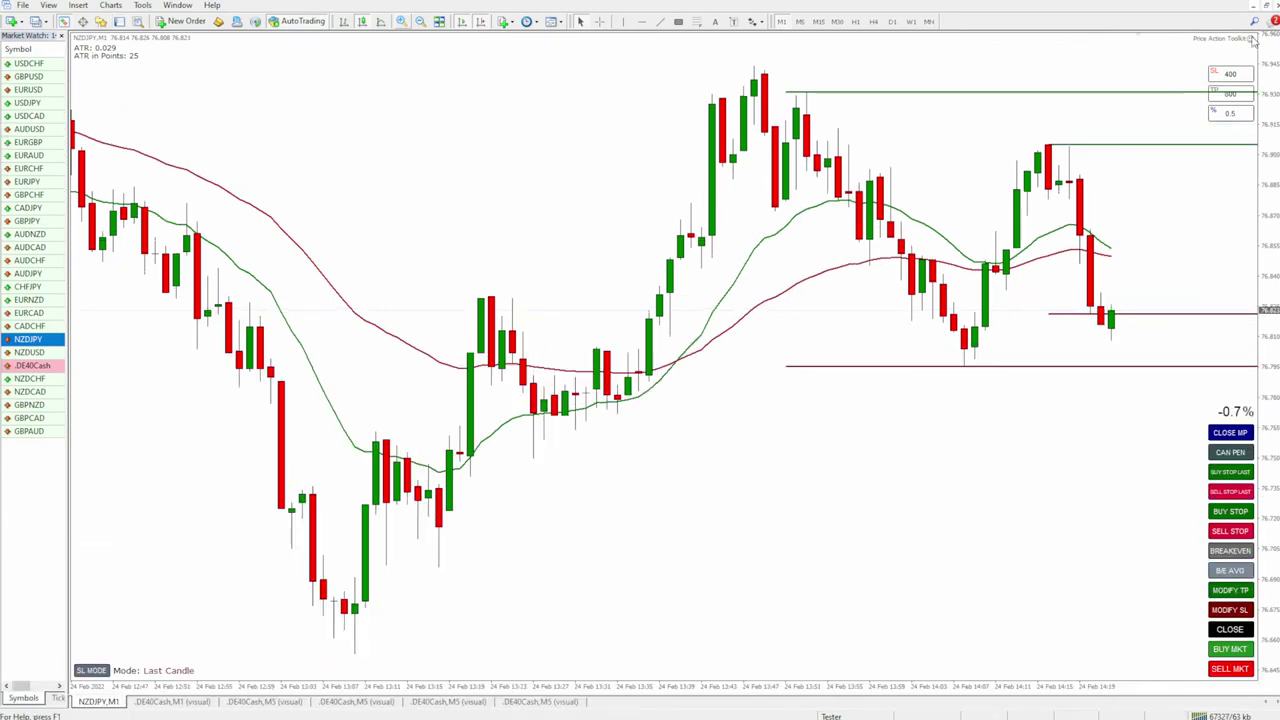
Review the full list of Price Action Toolkit inputs on the NZDJPY chart, from auto trading back to risk and exit strategies.
key("F7")
scroll(437, 547, "down", 15)
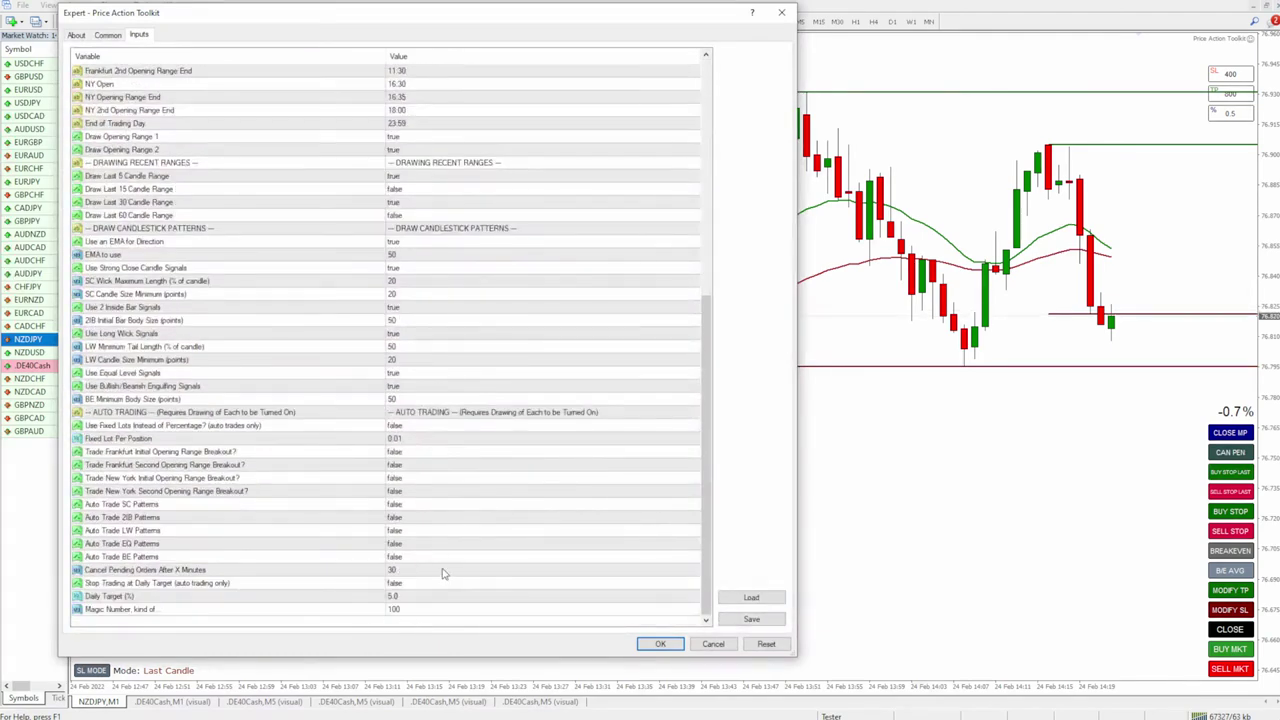
scroll(443, 573, "up", 10)
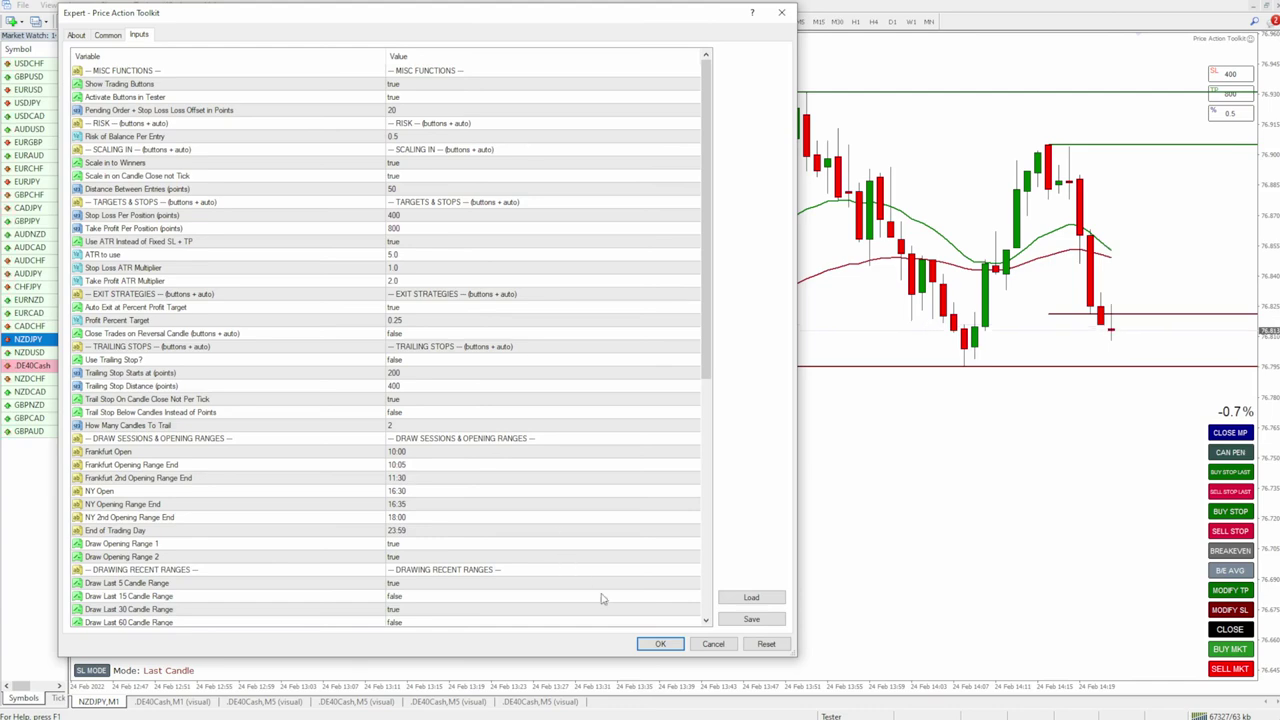
left_click(713, 644)
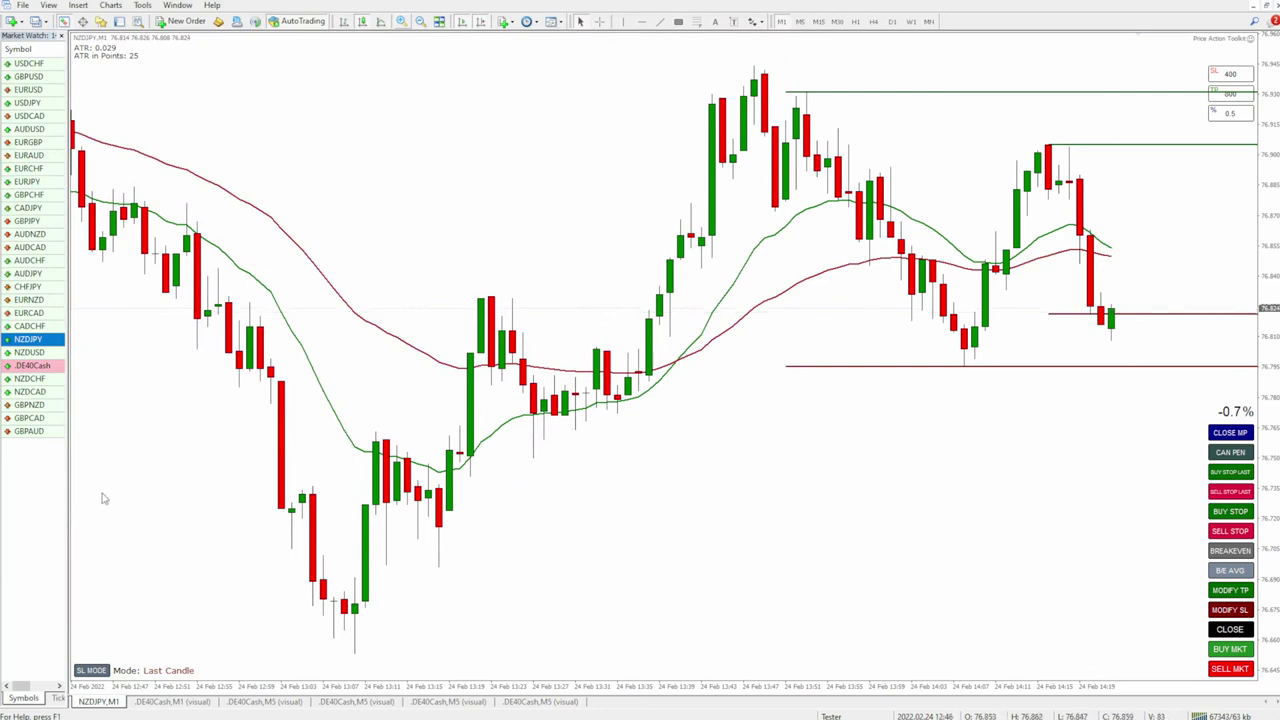
Load .DE40Cash into the live chart and open a market buy position.
left_click_drag(43, 374, 526, 338)
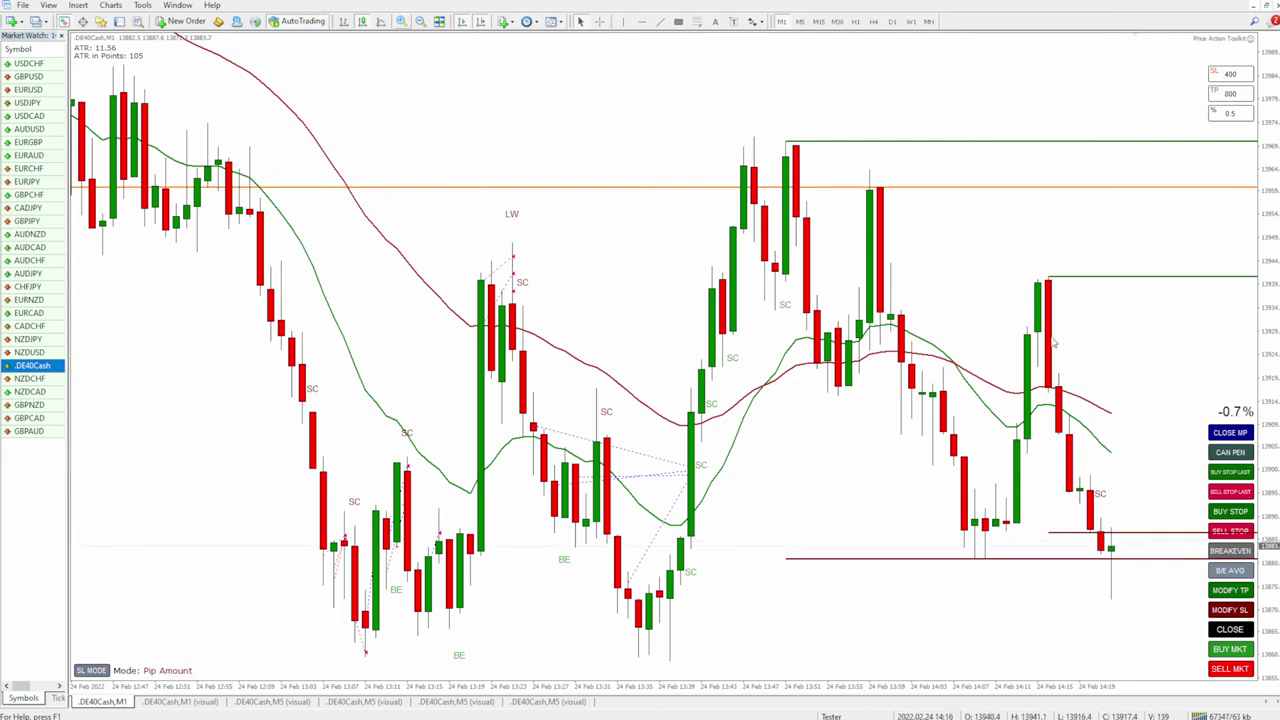
left_click(1232, 651)
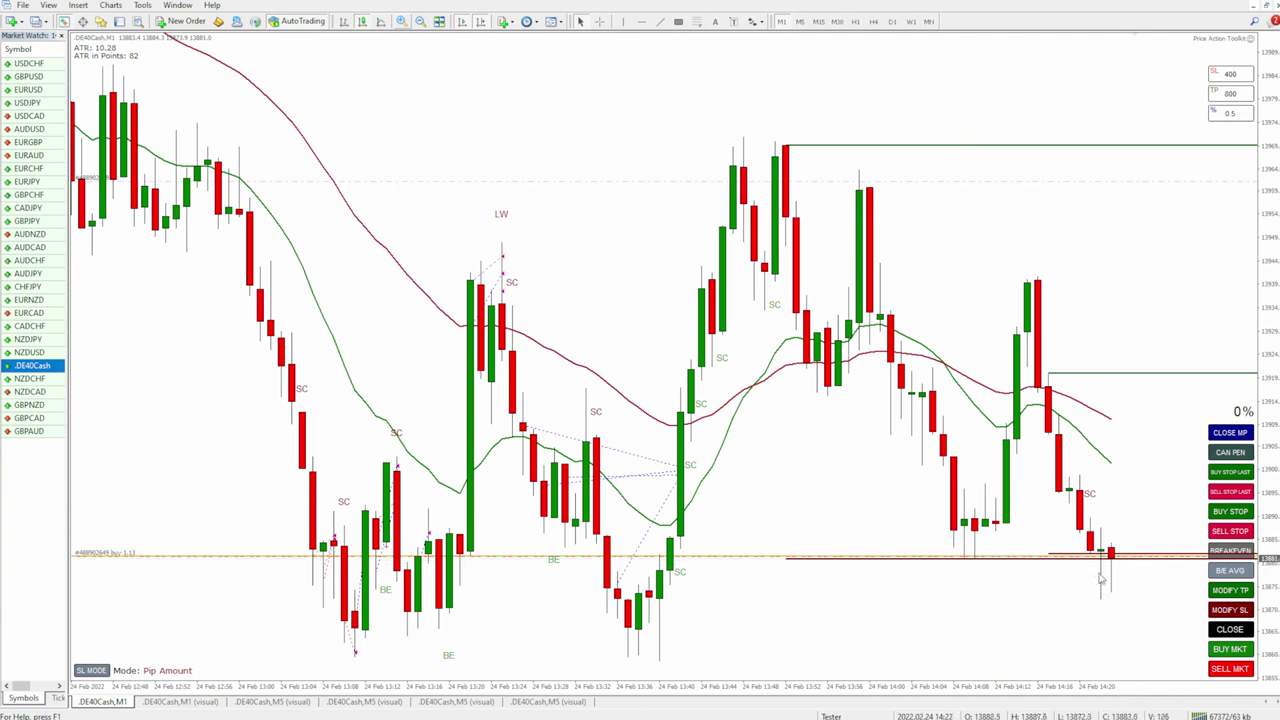
Place a buy stop order on .DE40Cash and cancel the pending order.
left_click(1230, 512)
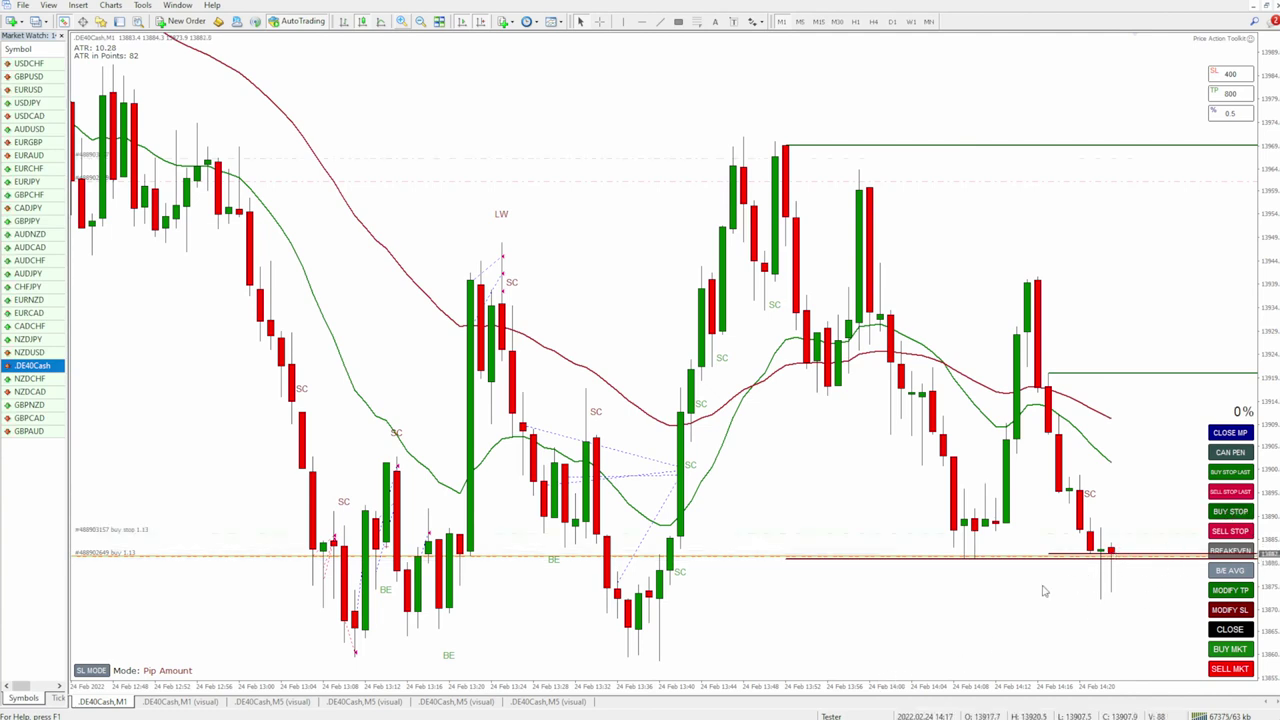
left_click(1230, 452)
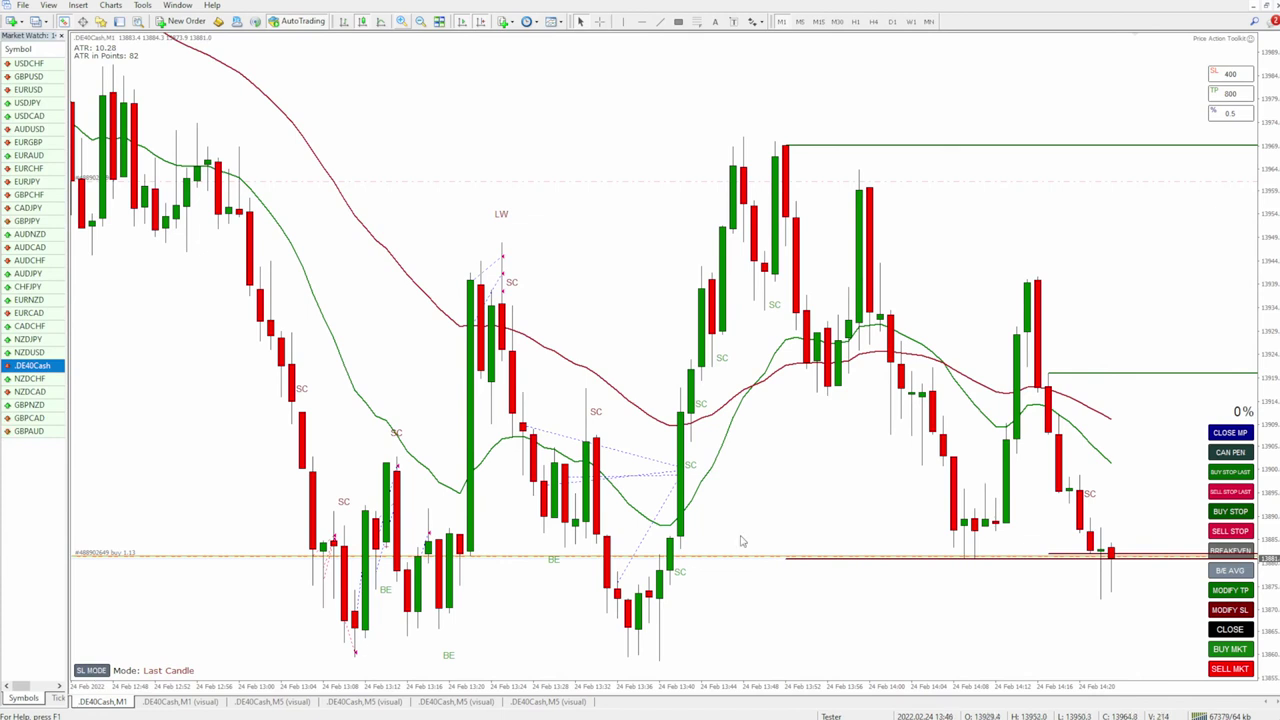
With the stop-loss mode set to Last Candle, place a last-candle buy stop on .DE40Cash and close the open market position.
left_click(1228, 473)
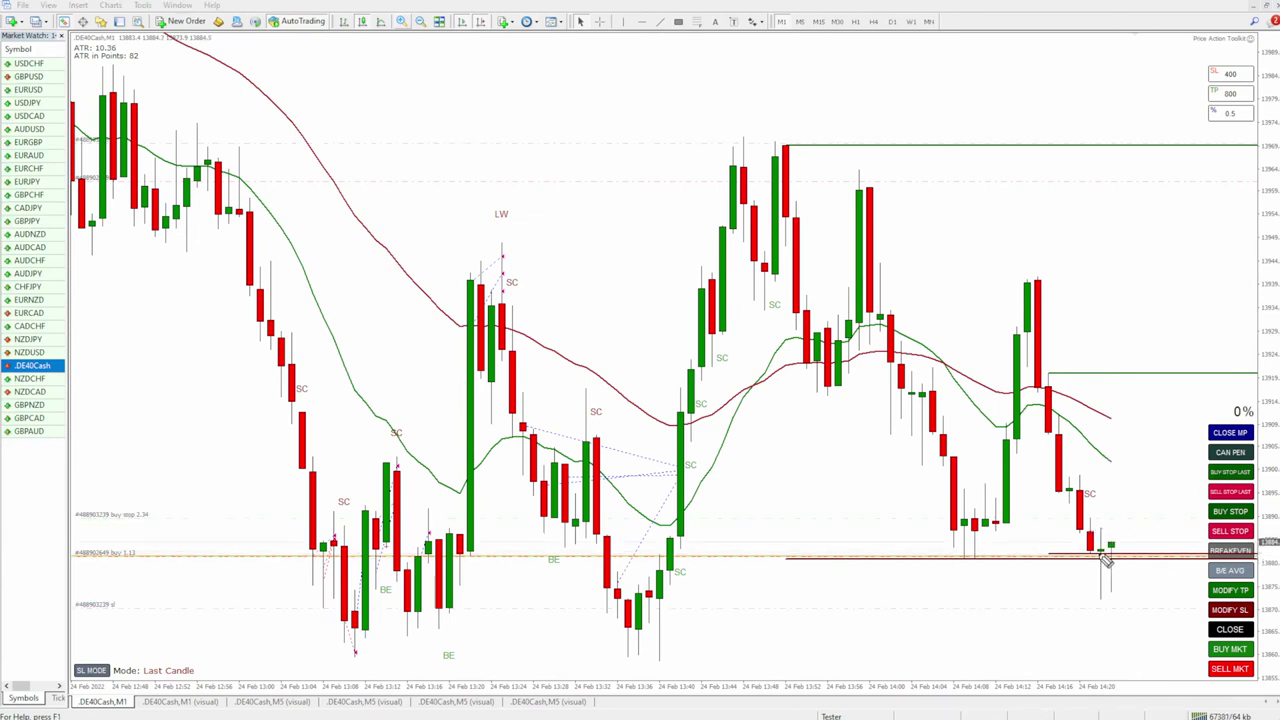
left_click_drag(1104, 513, 1102, 525)
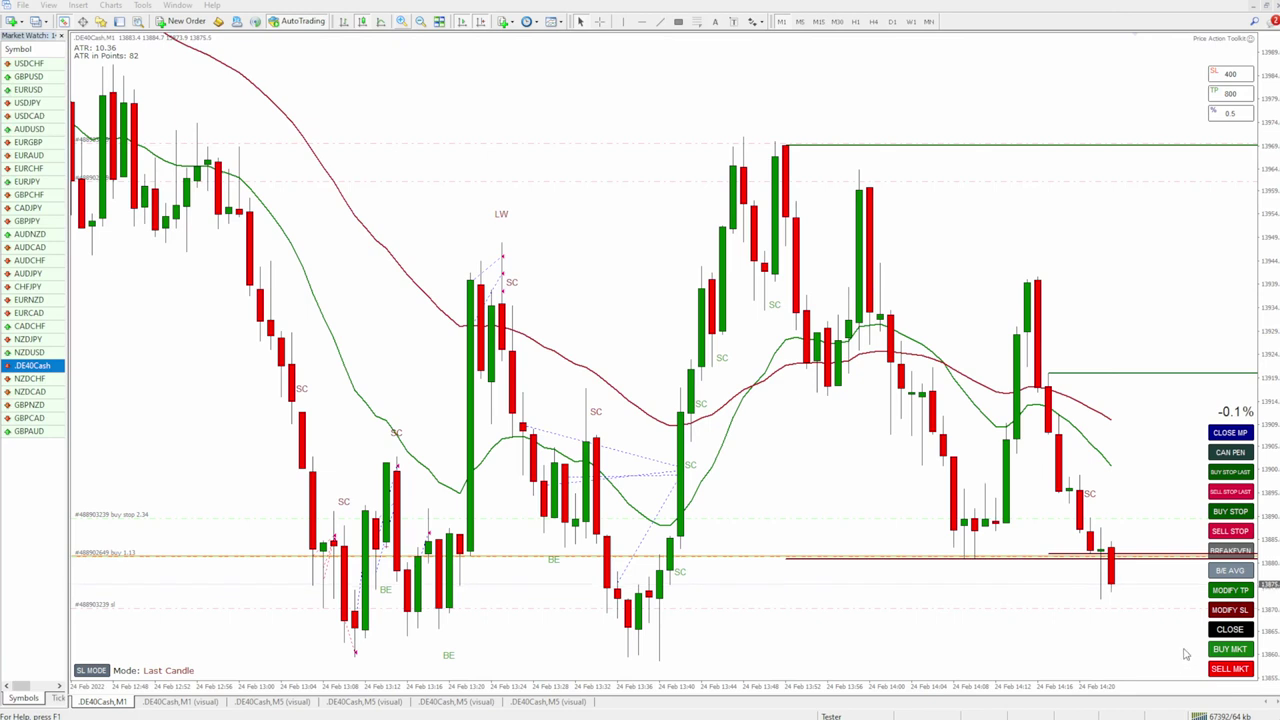
left_click(1230, 629)
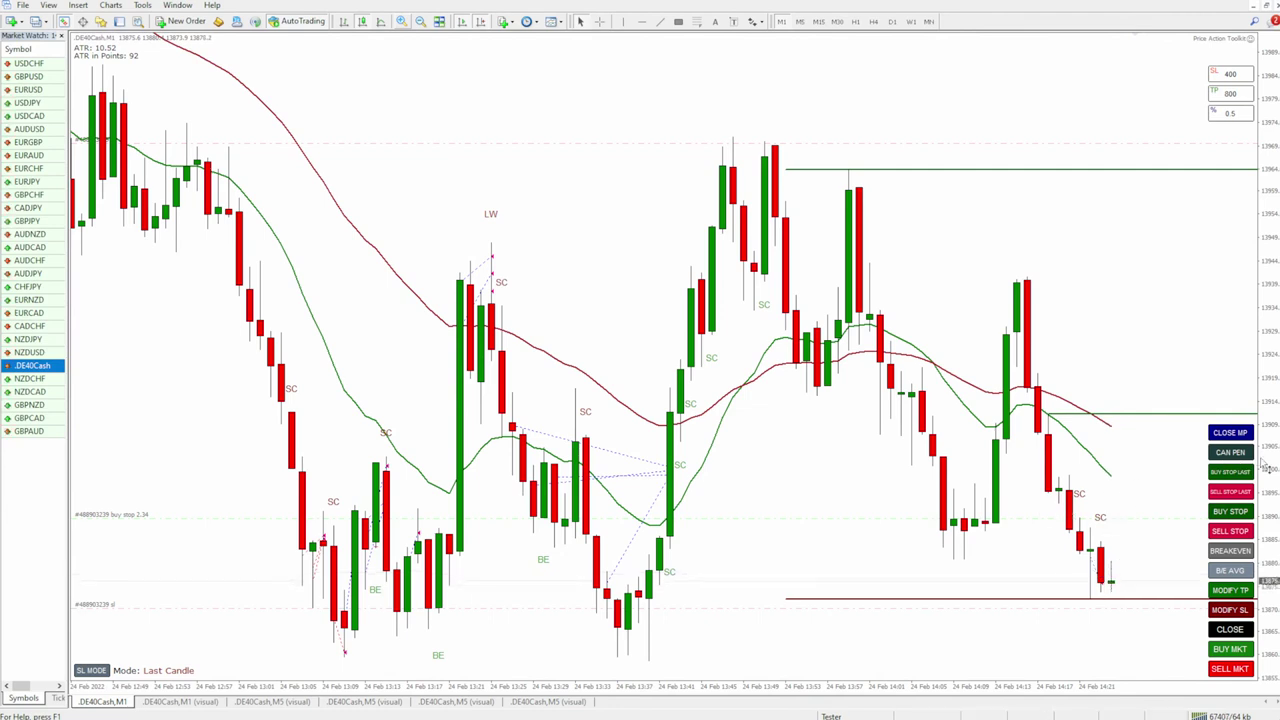
Circle the moving-average pullbacks around 14:13 and 13:21 on the .DE40Cash chart, including the LW and SC signals.
left_click_drag(1048, 362, 916, 336)
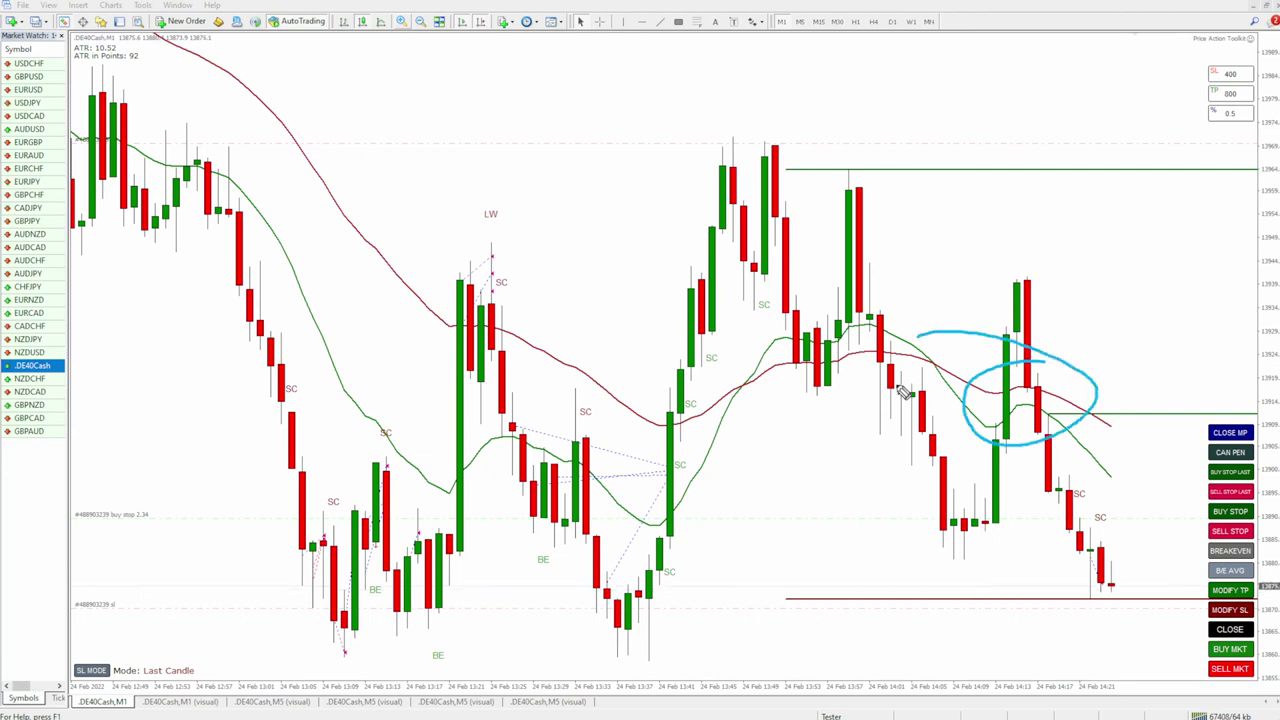
left_click_drag(548, 275, 375, 240)
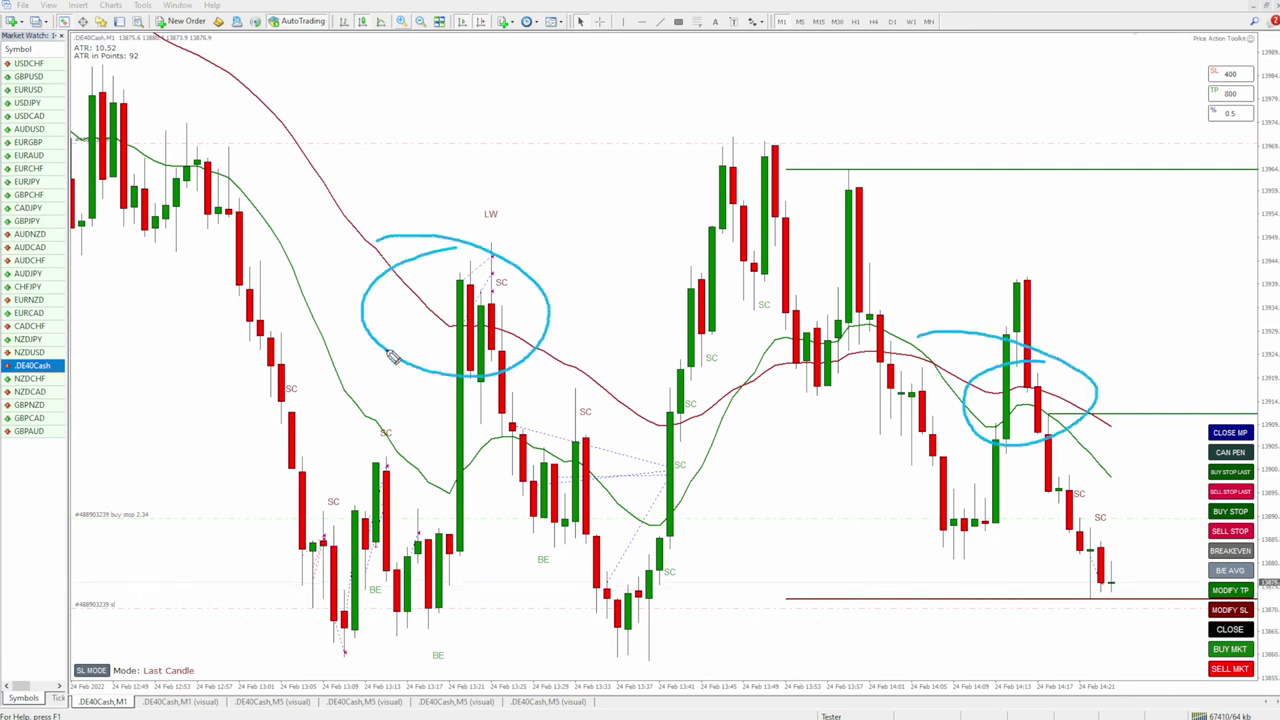
left_click_drag(541, 262, 397, 286)
mouse_move(489, 217)
left_mouse_down()
mouse_move(543, 257)
mouse_move(492, 241)
left_mouse_up()
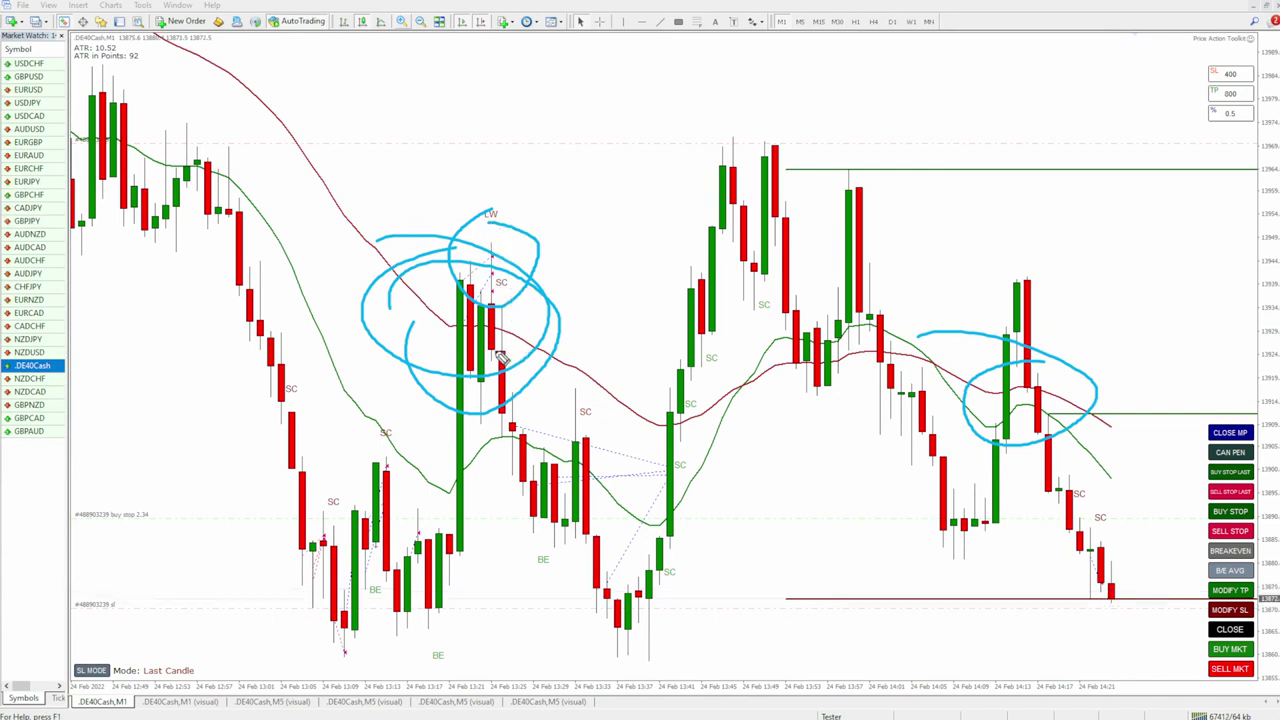
Sketch the sell entry below the LW signal candle, the following price swings and the stop level above its high, and clear the drawings.
left_click_drag(491, 368, 584, 370)
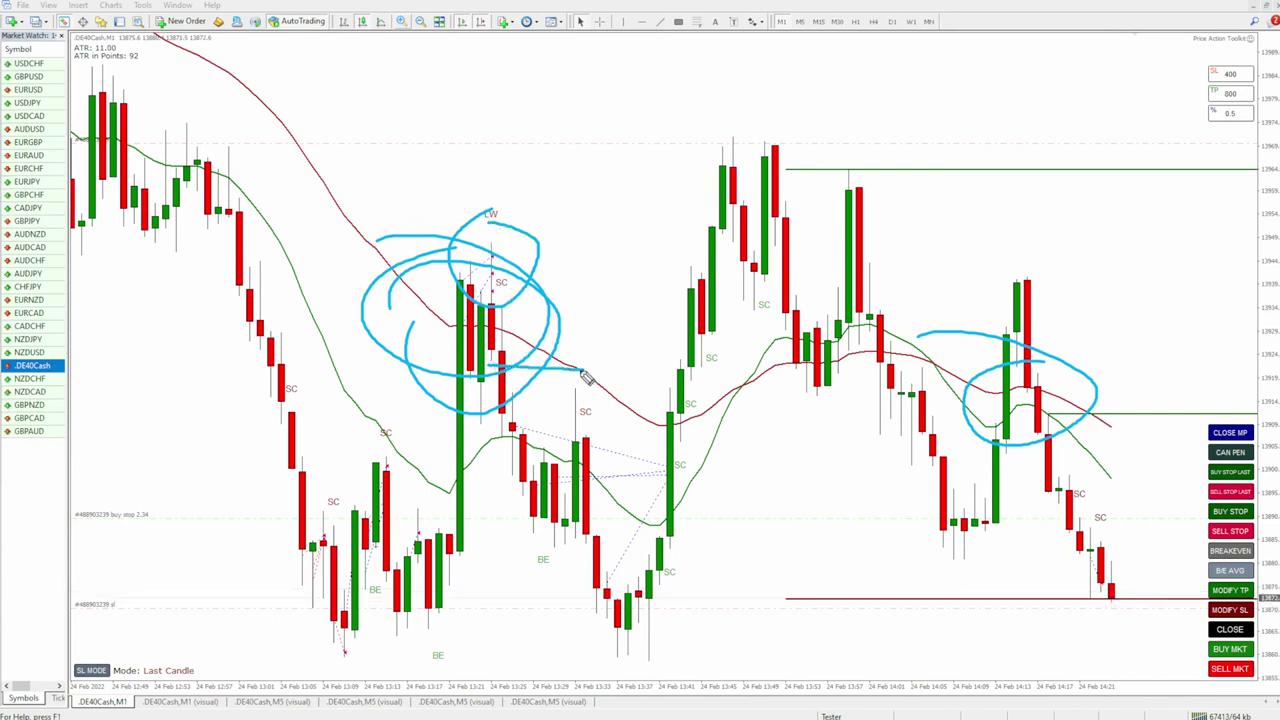
key("Escape")
left_click_drag(490, 369, 634, 371)
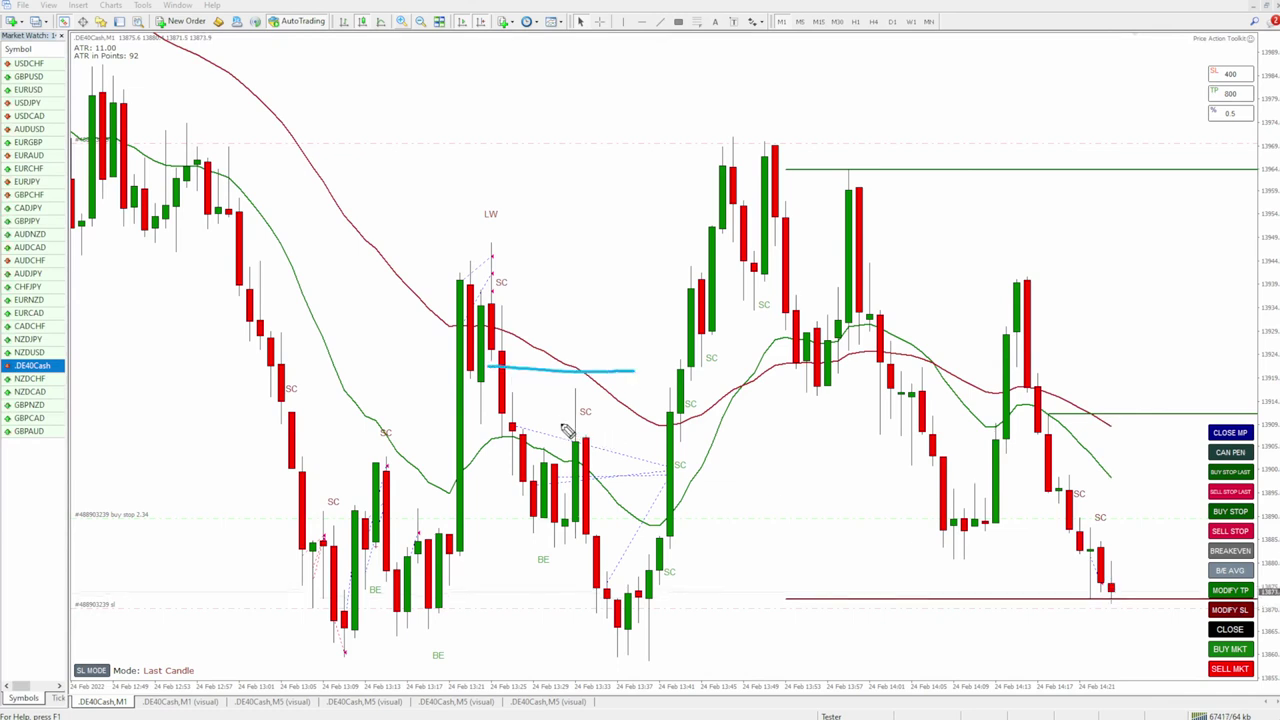
mouse_move(496, 343)
left_mouse_down()
mouse_move(496, 420)
mouse_move(512, 412)
mouse_move(555, 520)
mouse_move(666, 380)
left_mouse_up()
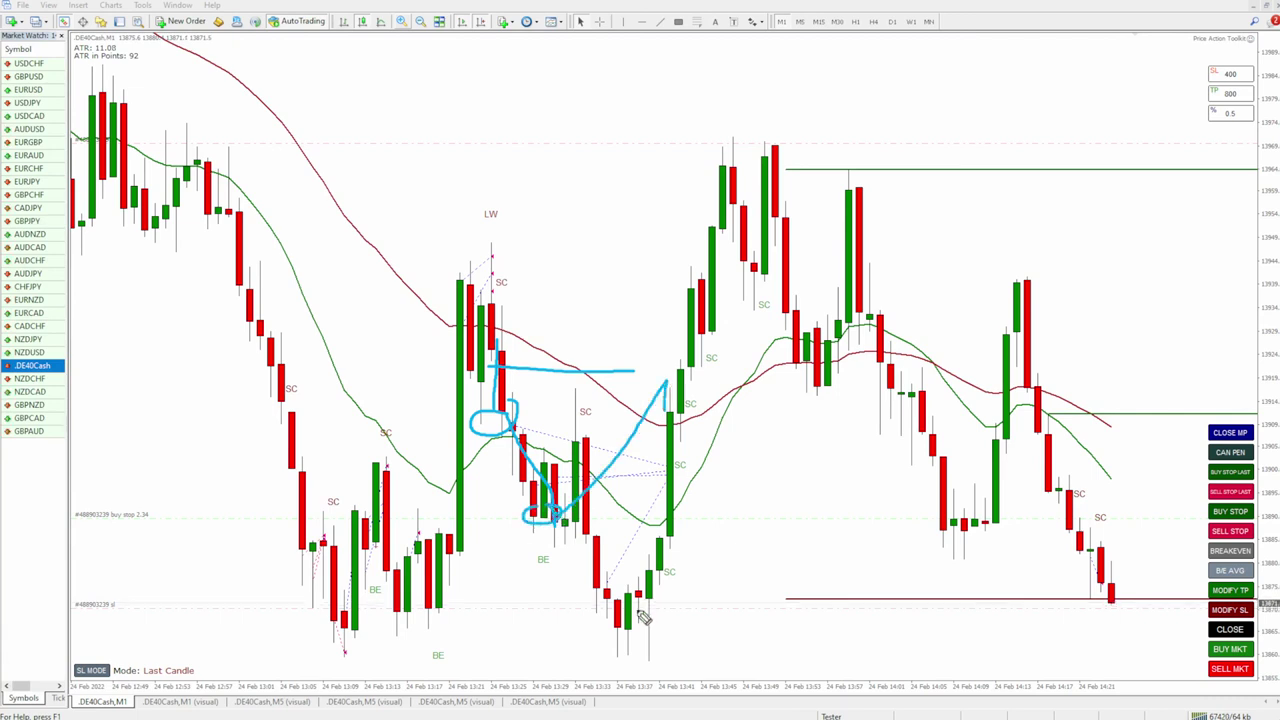
left_click_drag(458, 236, 560, 236)
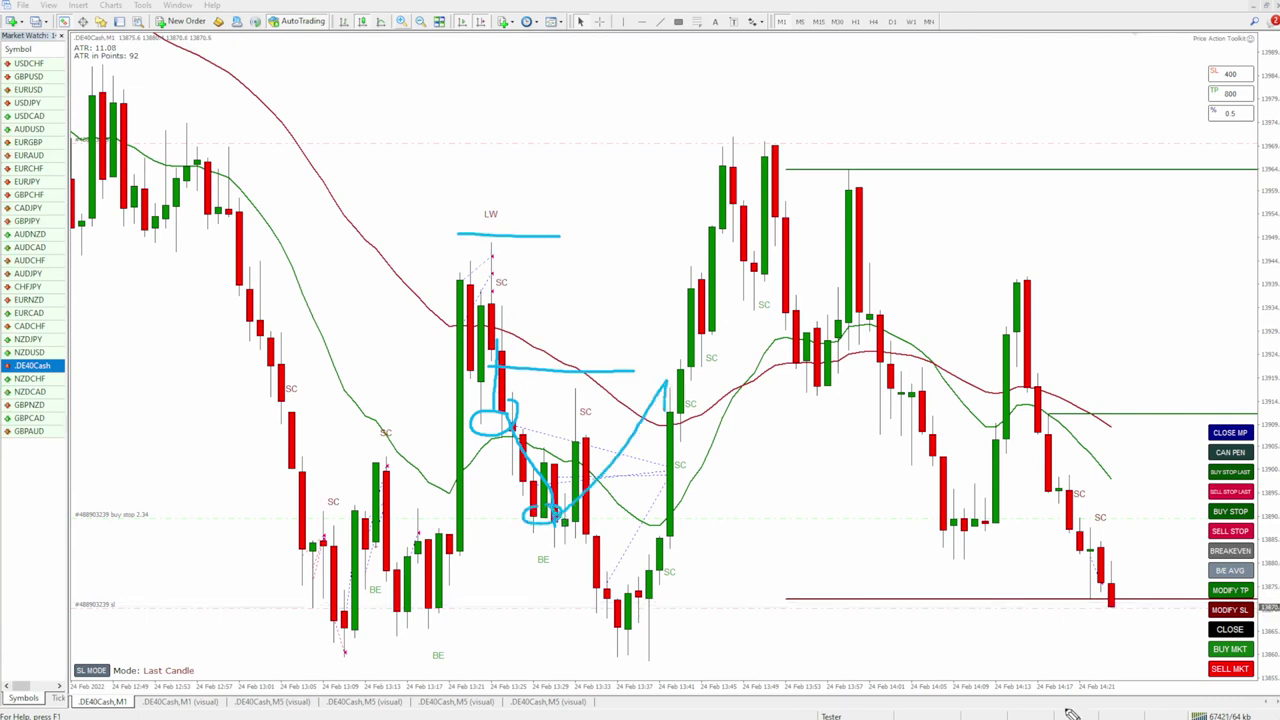
key("Escape")
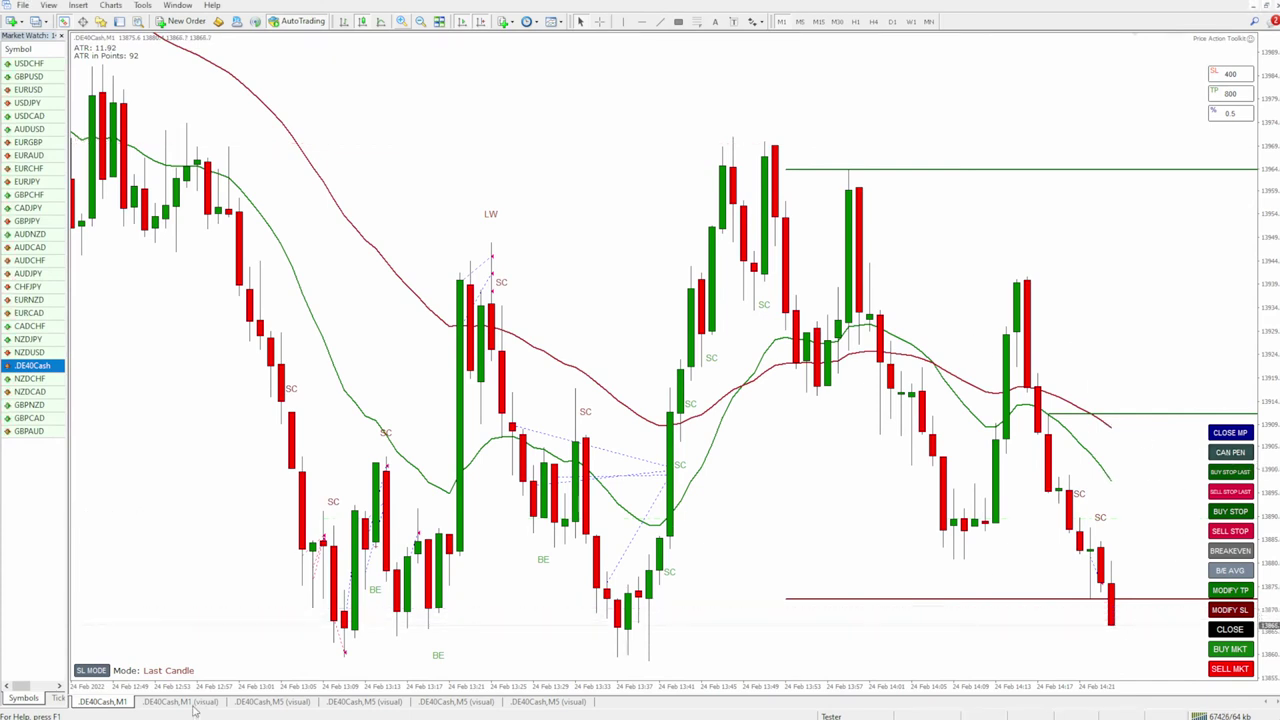
Set the stop-loss mode to Pip Amount and open a market sell position on .DE40Cash.
left_click(93, 671)
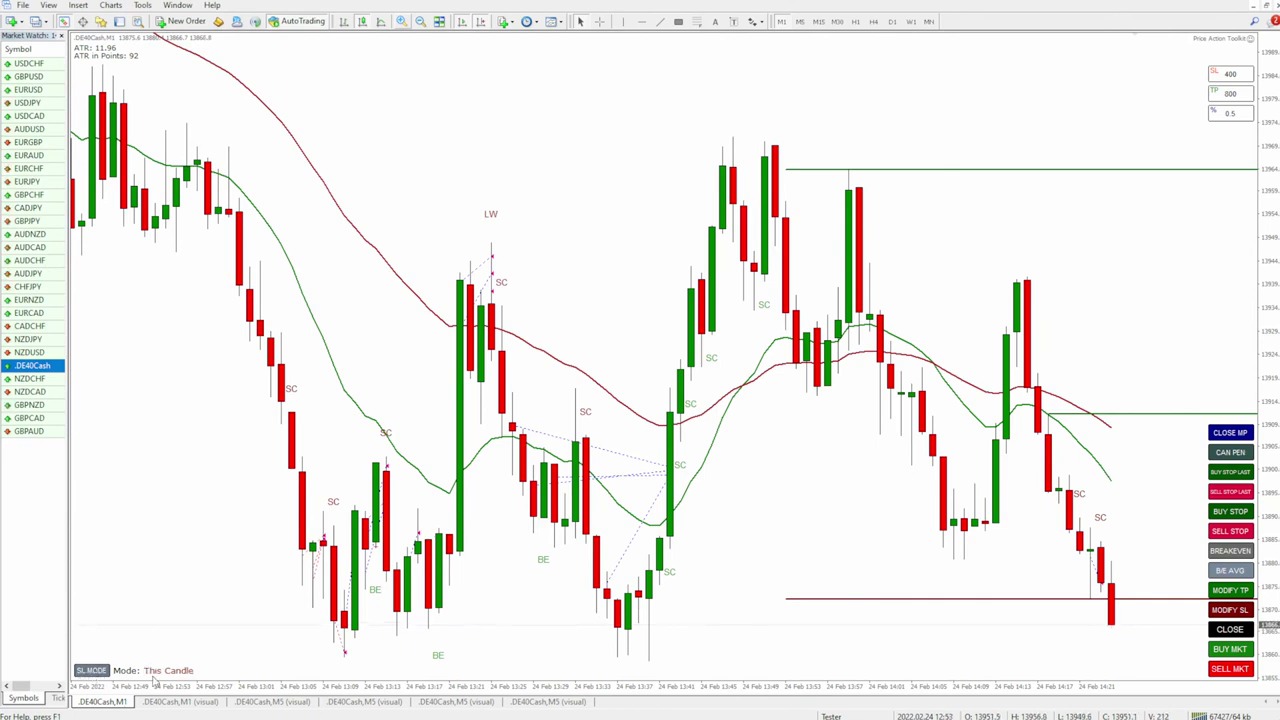
left_click(91, 671)
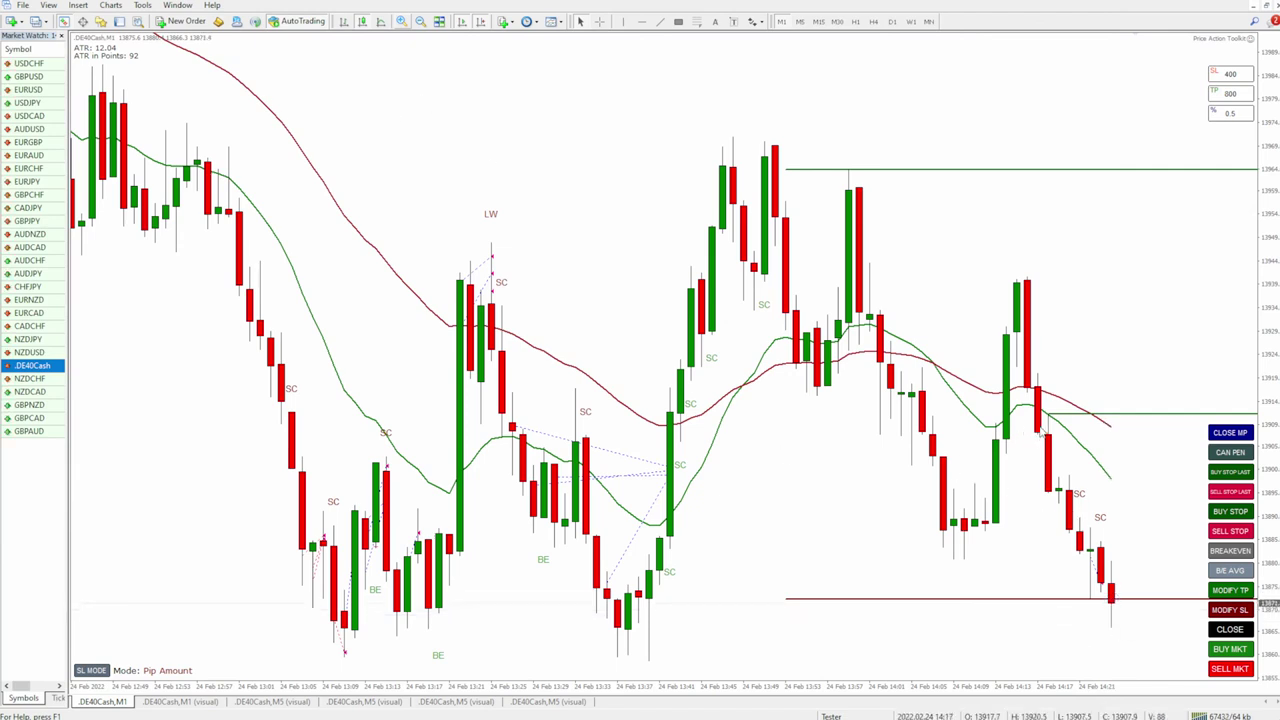
mouse_move(1037, 412)
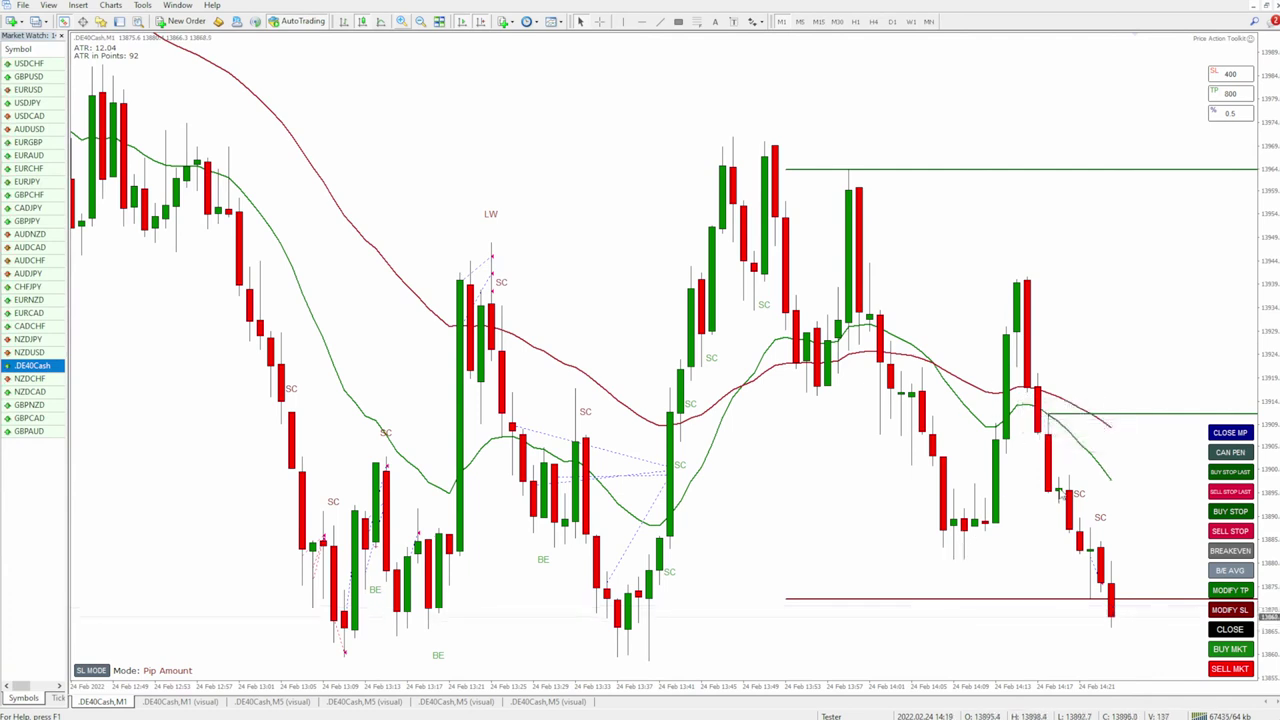
mouse_move(1058, 490)
left_click(1226, 670)
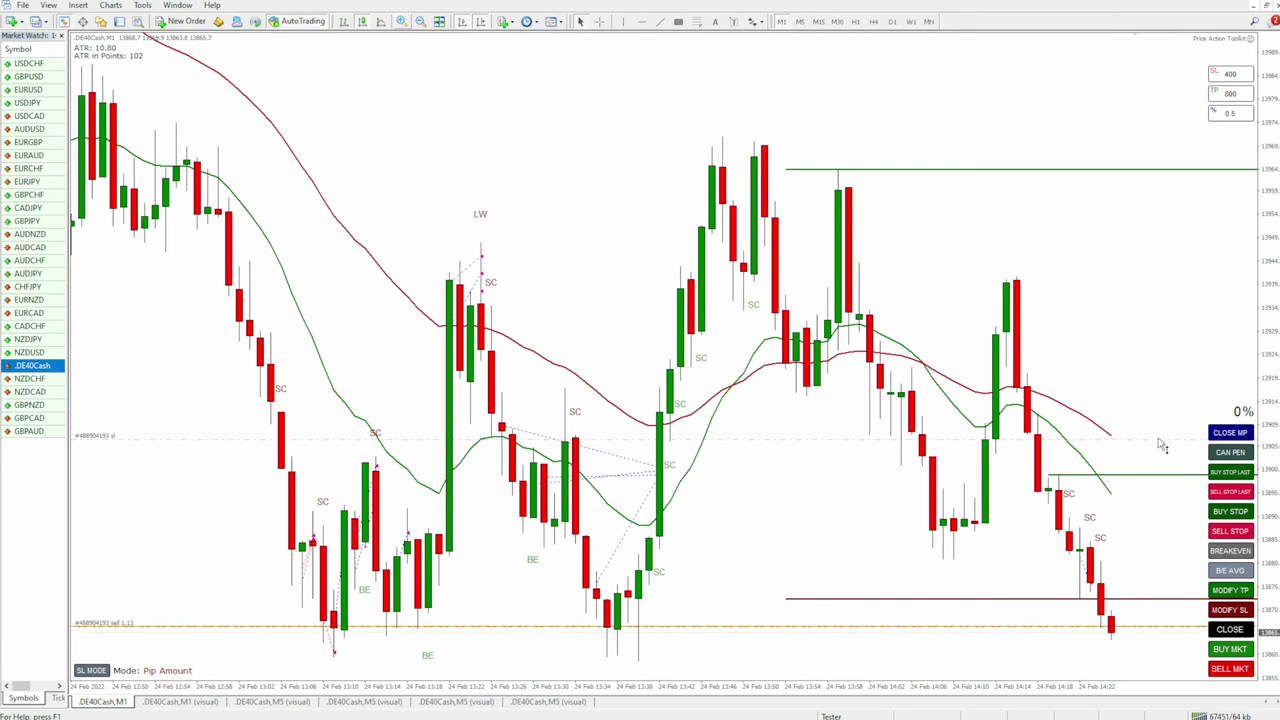
Close the market sell position and place buy stop orders above the current .DE40Cash price.
left_click(1230, 629)
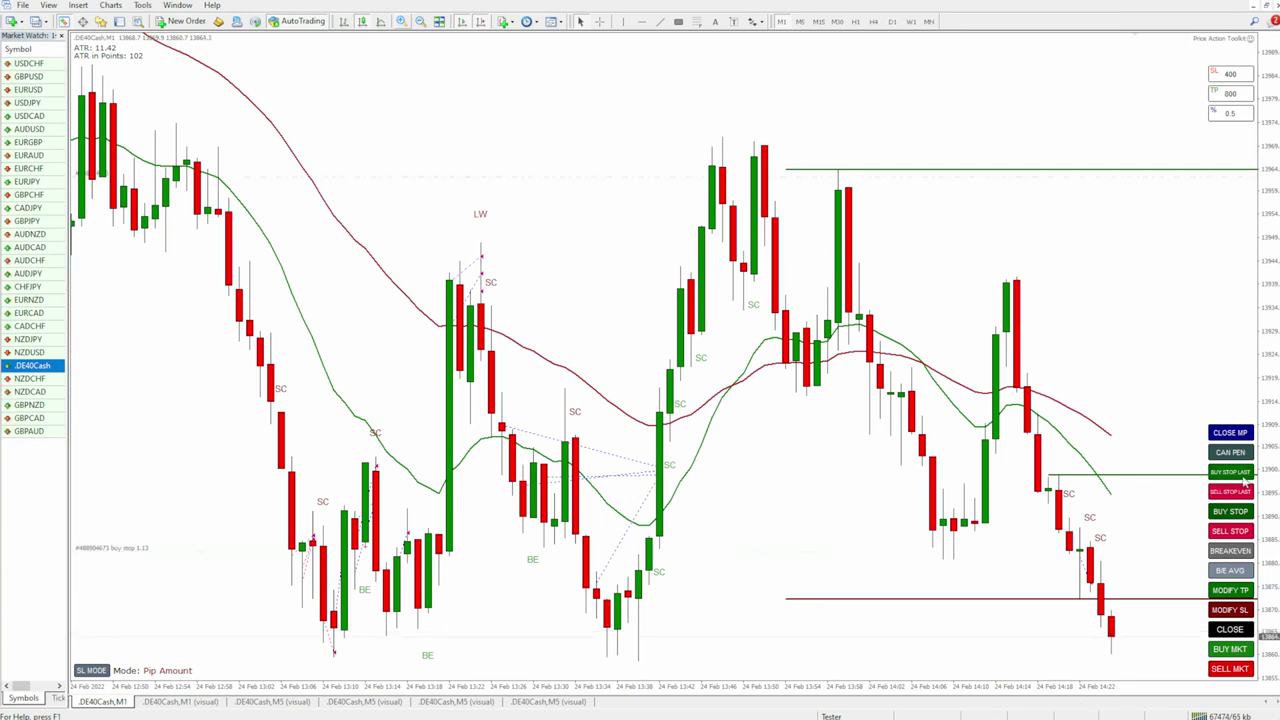
left_click(1231, 512)
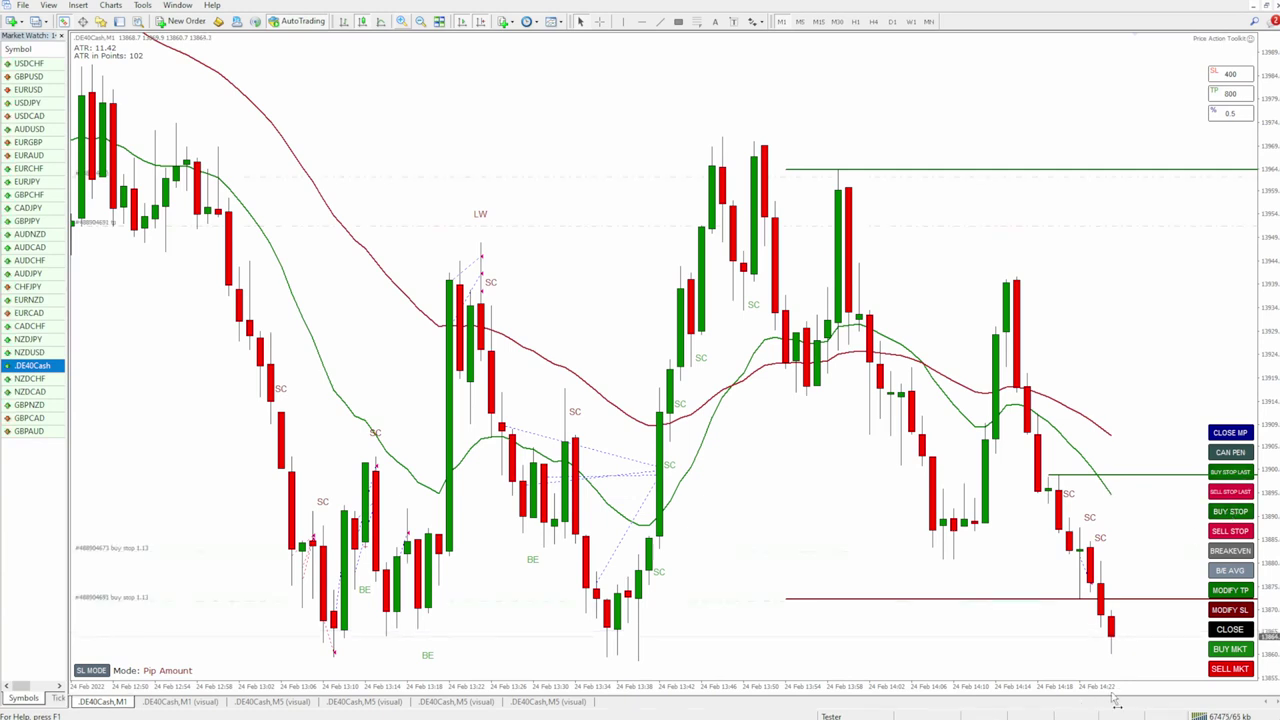
Illustrate the continuing price fall and the SELL MKT option, clear the drawings, and open a market sell on .DE40Cash.
left_click_drag(1120, 622, 1172, 716)
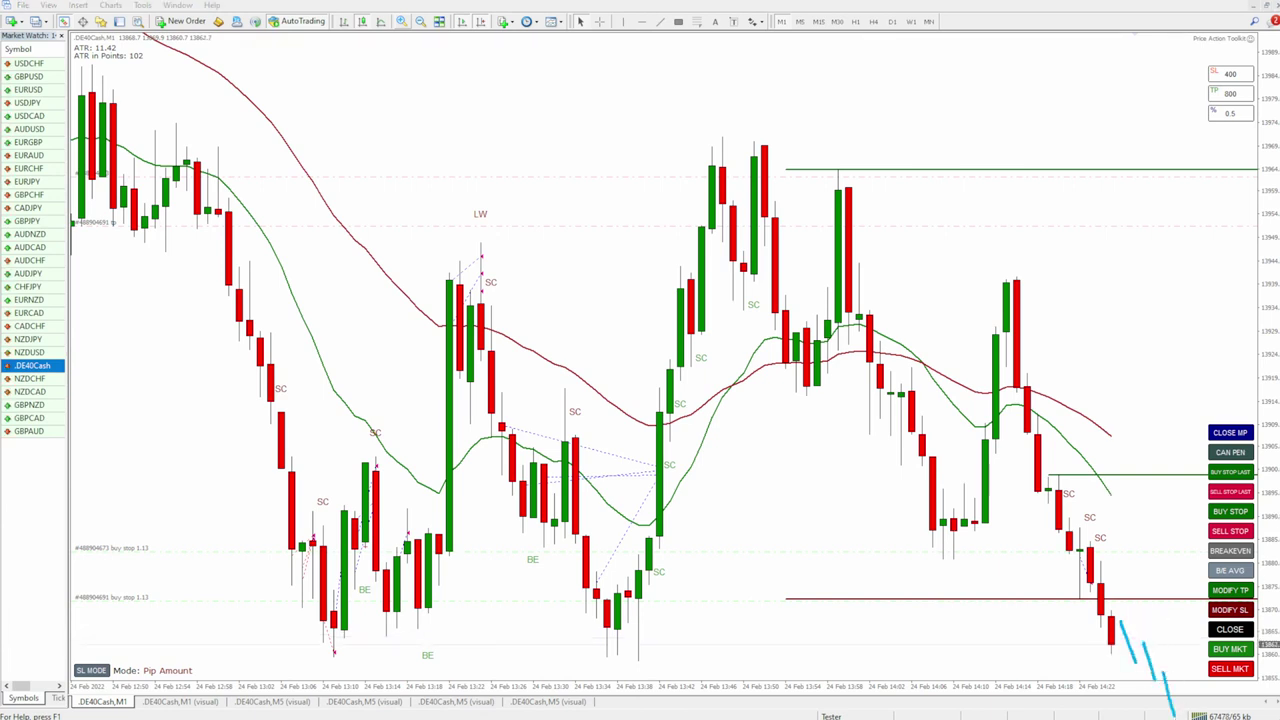
mouse_move(1230, 682)
left_mouse_down()
mouse_move(1184, 672)
mouse_move(1262, 660)
left_mouse_up()
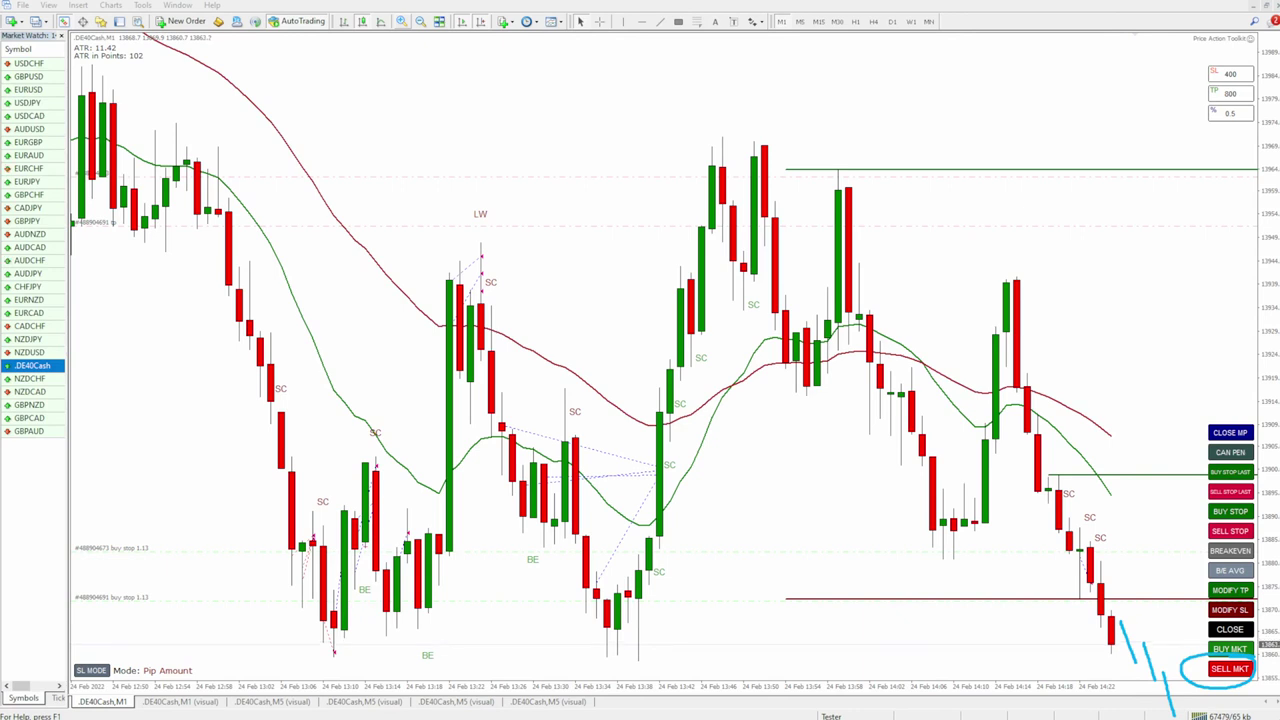
key("Escape")
left_click(1232, 670)
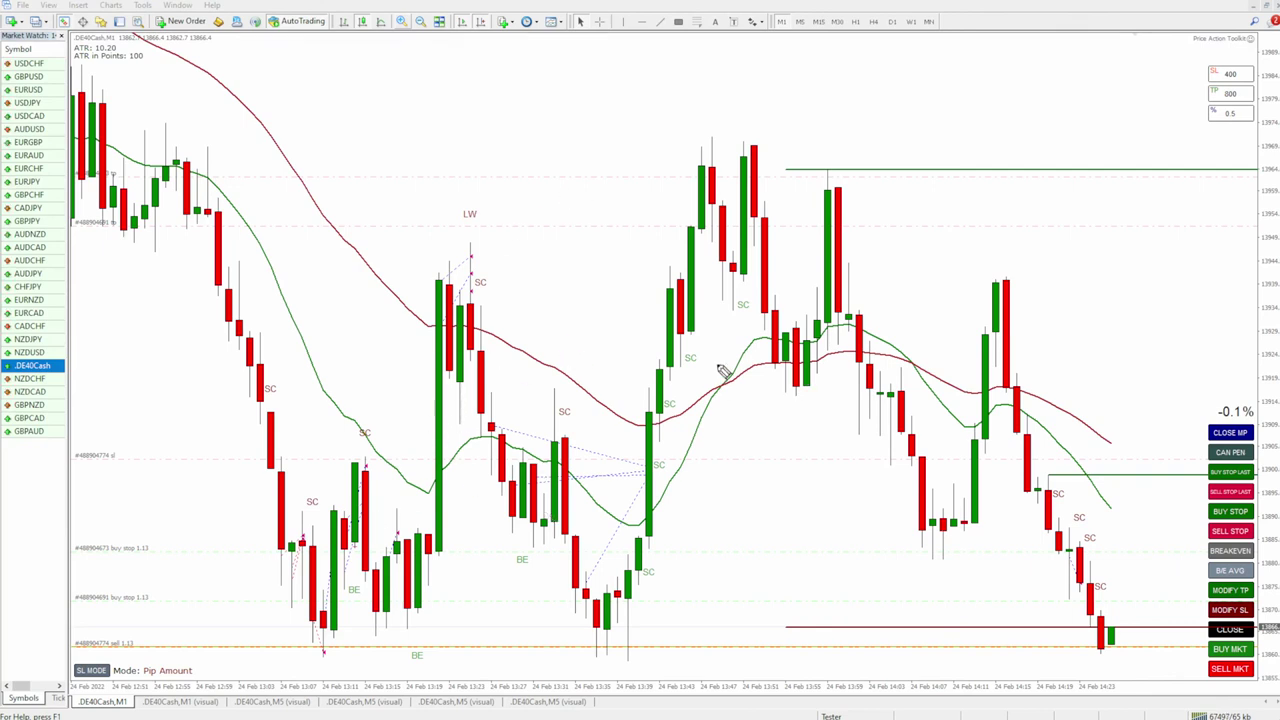
Sketch the rising order levels along the 13:39 to 13:47 rally, cross out the skipped ones and circle CAN PEN.
left_click_drag(622, 566, 711, 287)
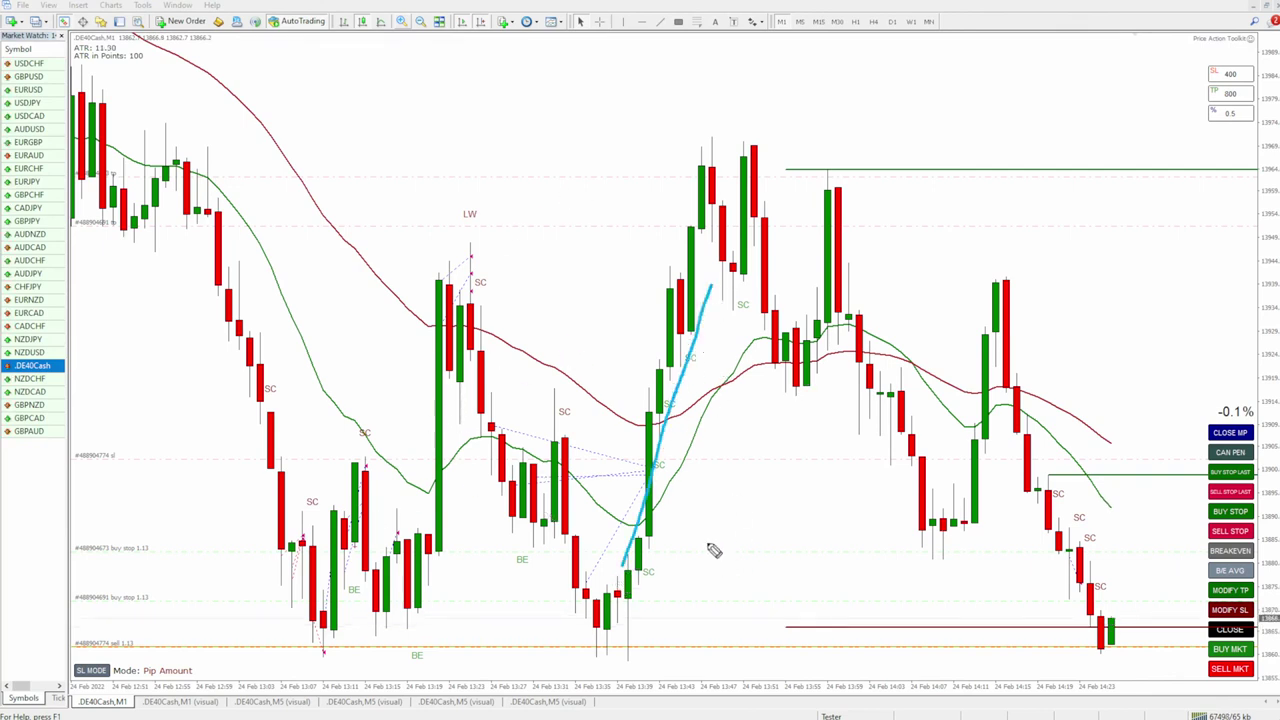
left_click_drag(657, 447, 723, 441)
mouse_move(667, 387)
left_mouse_down()
mouse_move(748, 386)
mouse_move(725, 337)
left_mouse_up()
left_click_drag(701, 238, 724, 235)
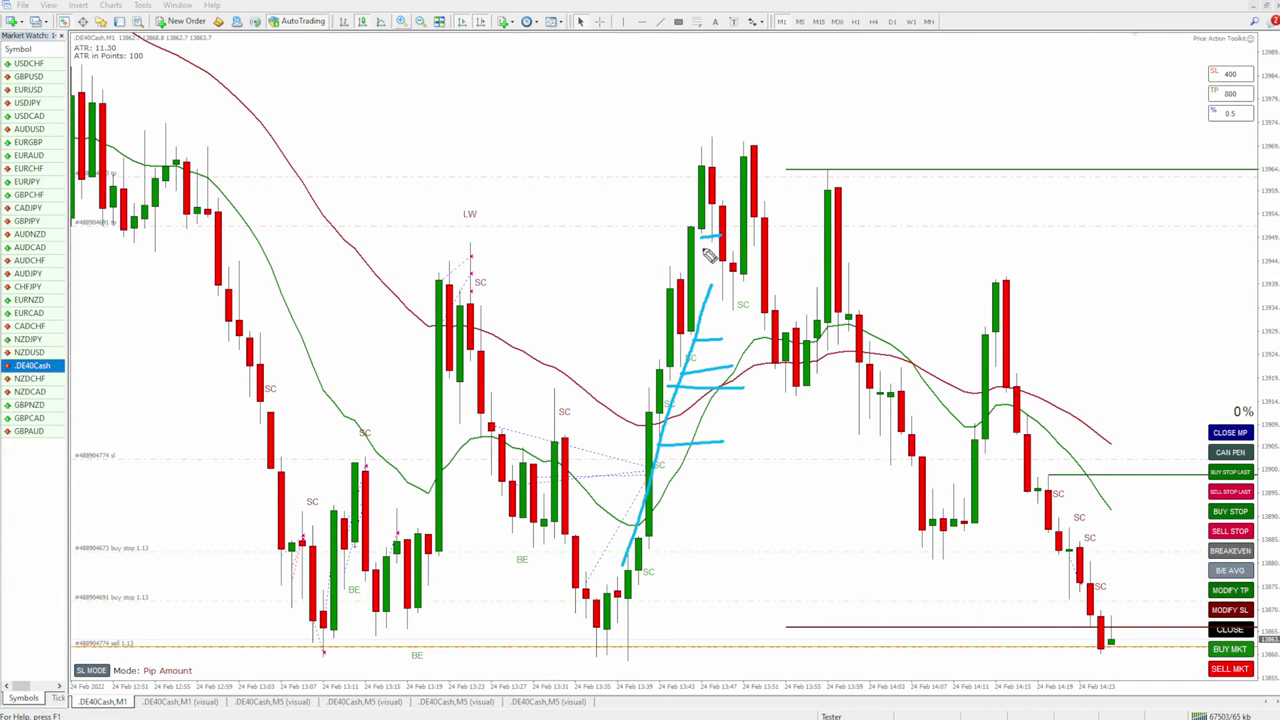
mouse_move(711, 155)
left_mouse_down()
mouse_move(722, 245)
mouse_move(702, 230)
left_mouse_up()
left_click_drag(688, 440, 686, 472)
mouse_move(685, 378)
left_mouse_down()
mouse_move(708, 395)
mouse_move(678, 376)
left_mouse_up()
left_click_drag(682, 330, 714, 352)
left_click_drag(1195, 448, 1188, 441)
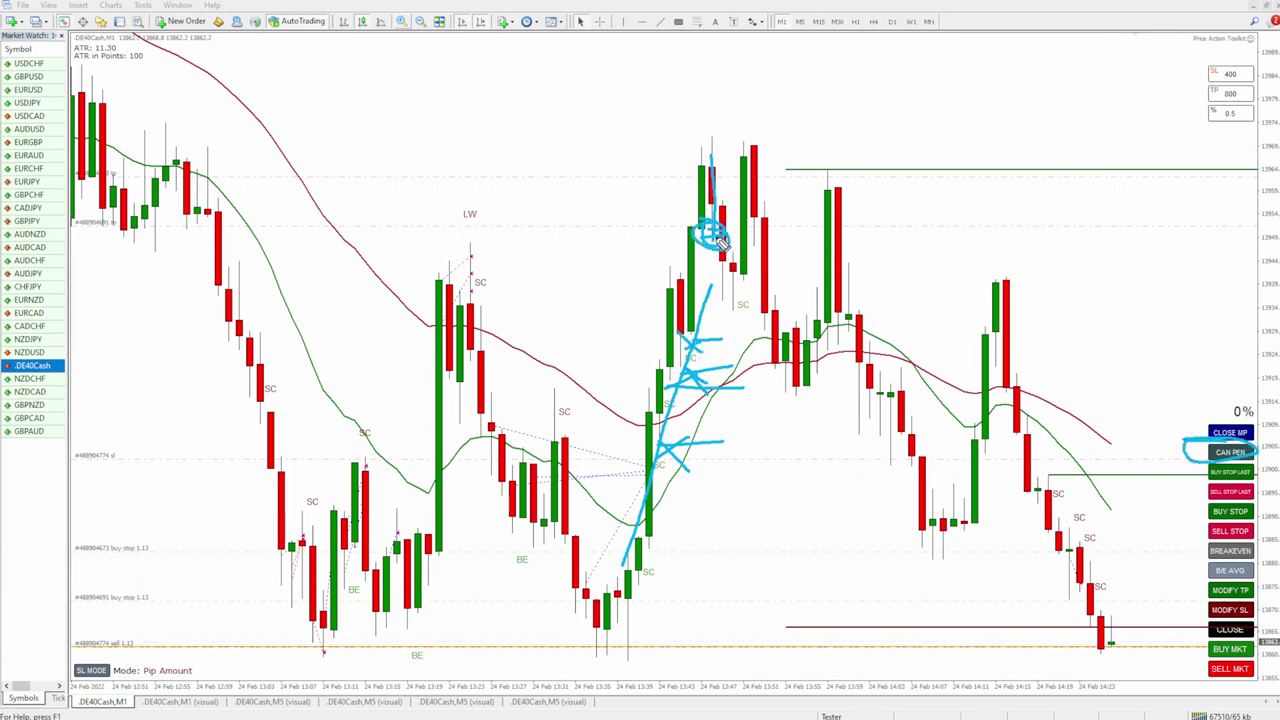
Mark the stop level above the 13:47 high, the sell entries on the decline and the spike near 13:57, and clear the drawings.
left_click_drag(730, 252, 740, 298)
left_click_drag(677, 123, 762, 123)
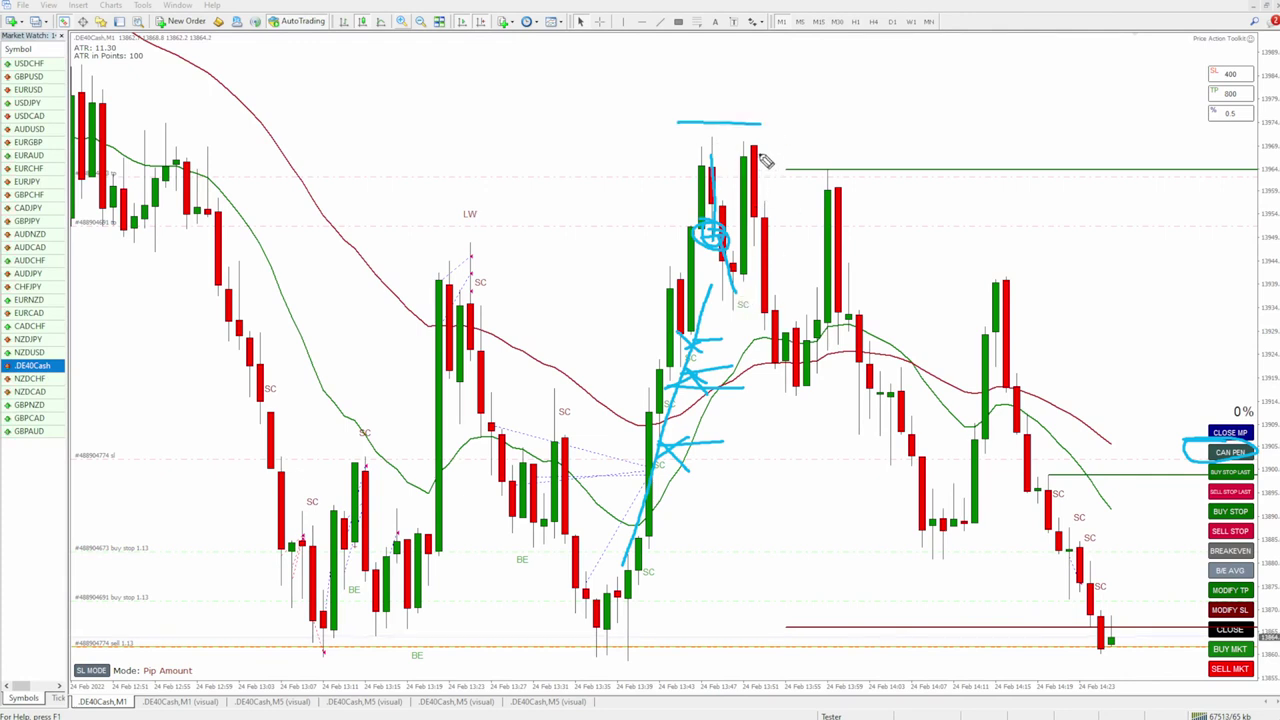
mouse_move(765, 226)
left_mouse_down()
mouse_move(768, 212)
mouse_move(768, 325)
mouse_move(790, 318)
mouse_move(772, 306)
mouse_move(795, 398)
mouse_move(798, 378)
left_mouse_up()
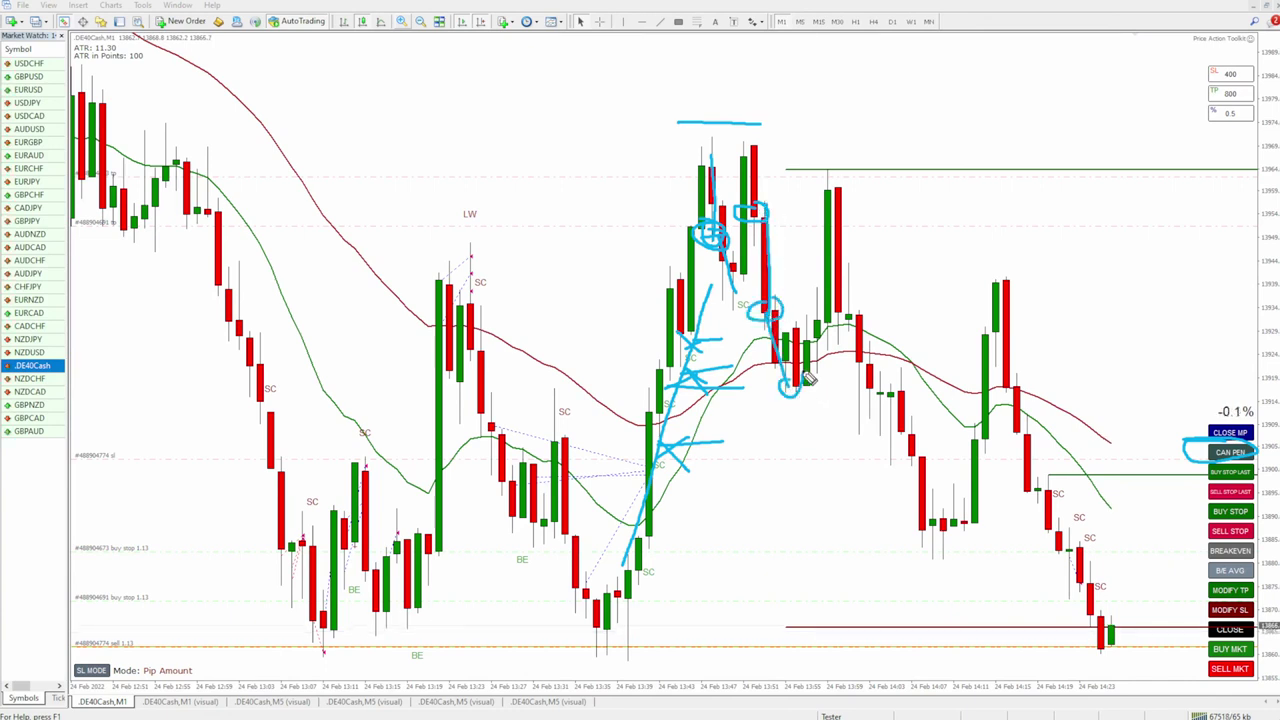
mouse_move(849, 183)
left_mouse_down()
mouse_move(848, 226)
mouse_move(993, 226)
left_mouse_up()
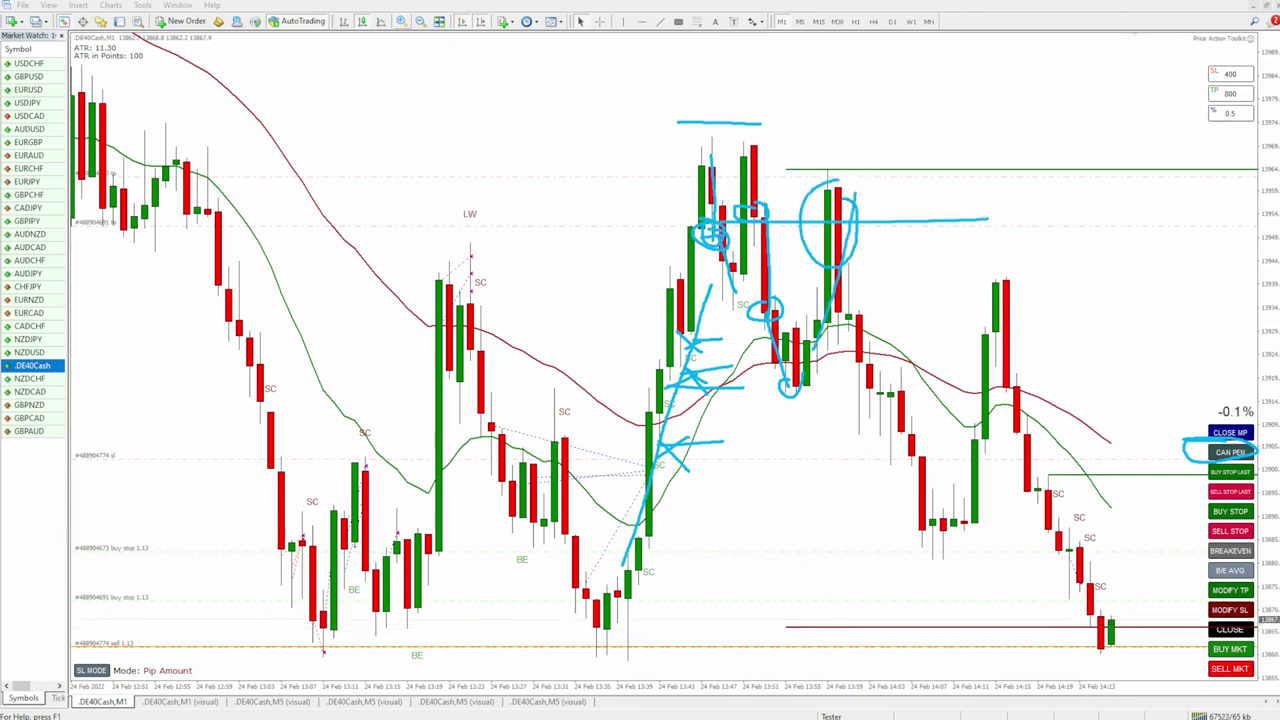
key("Escape")
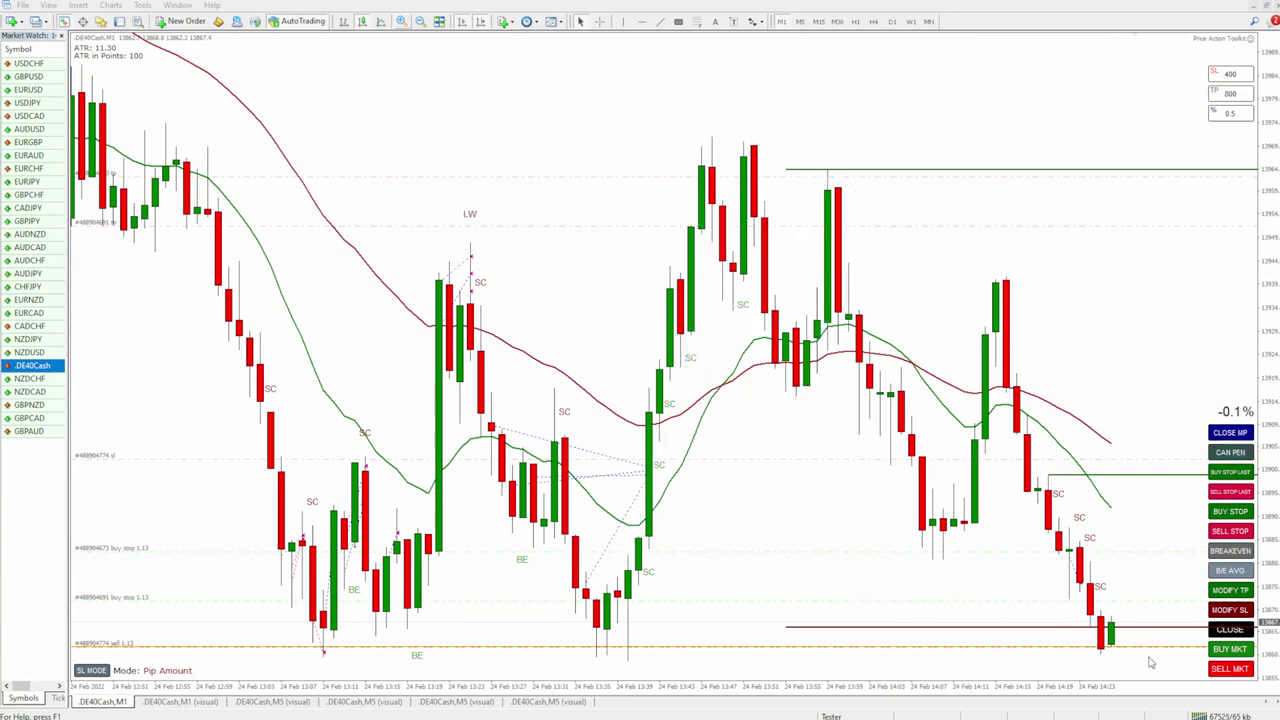
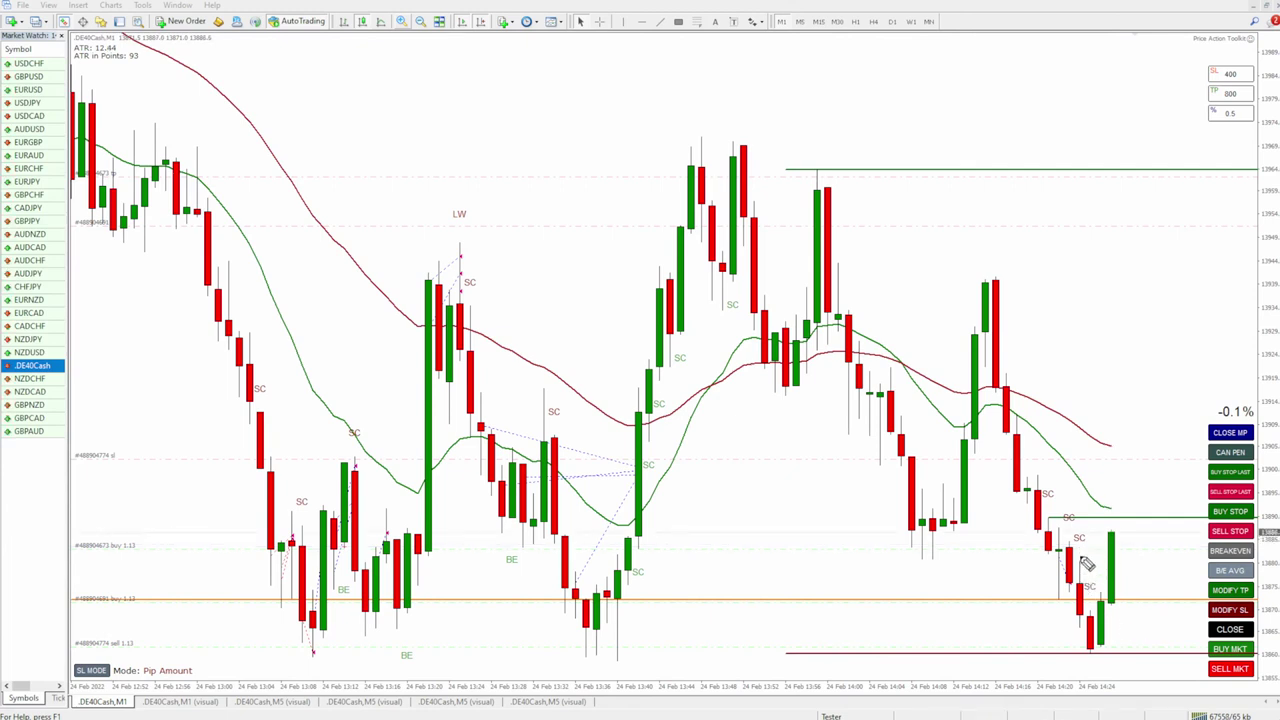
Mark the trade entry levels around the 14:24 candle and close the open .DE40Cash positions.
left_click_drag(1076, 556, 1122, 556)
left_click_drag(1090, 611, 1120, 613)
left_click_drag(1066, 541, 1120, 532)
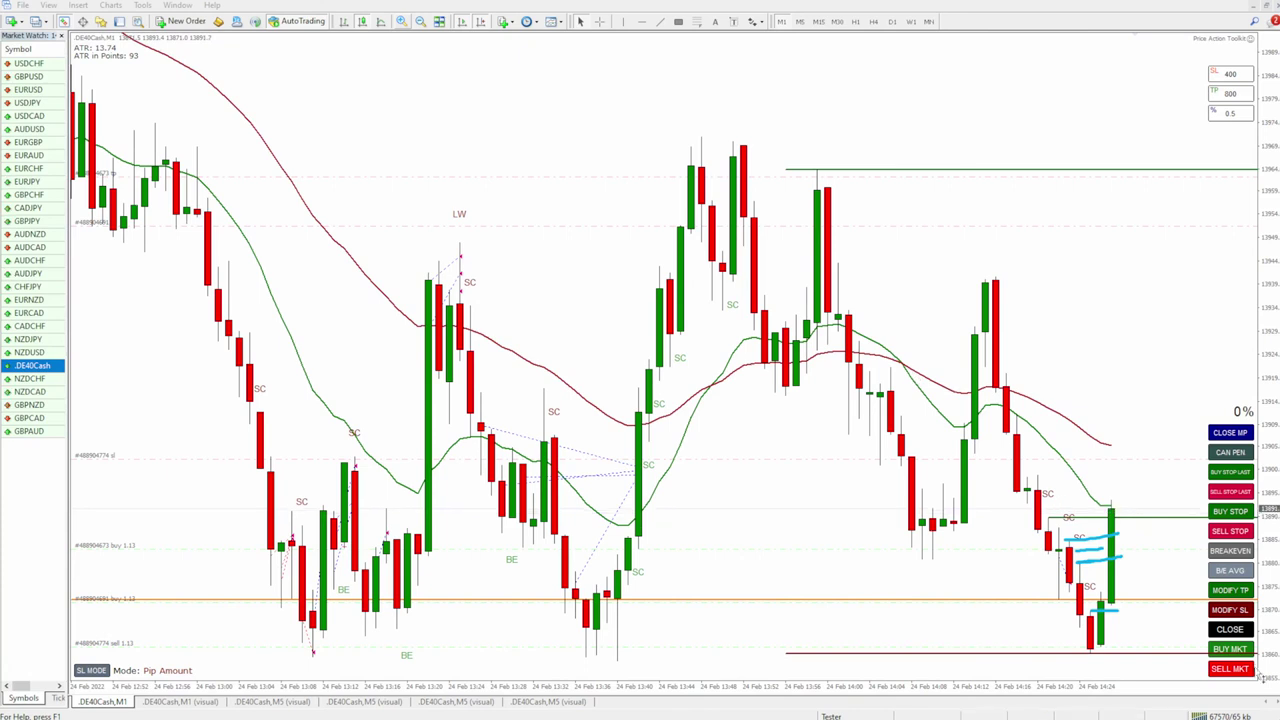
left_click(1230, 629)
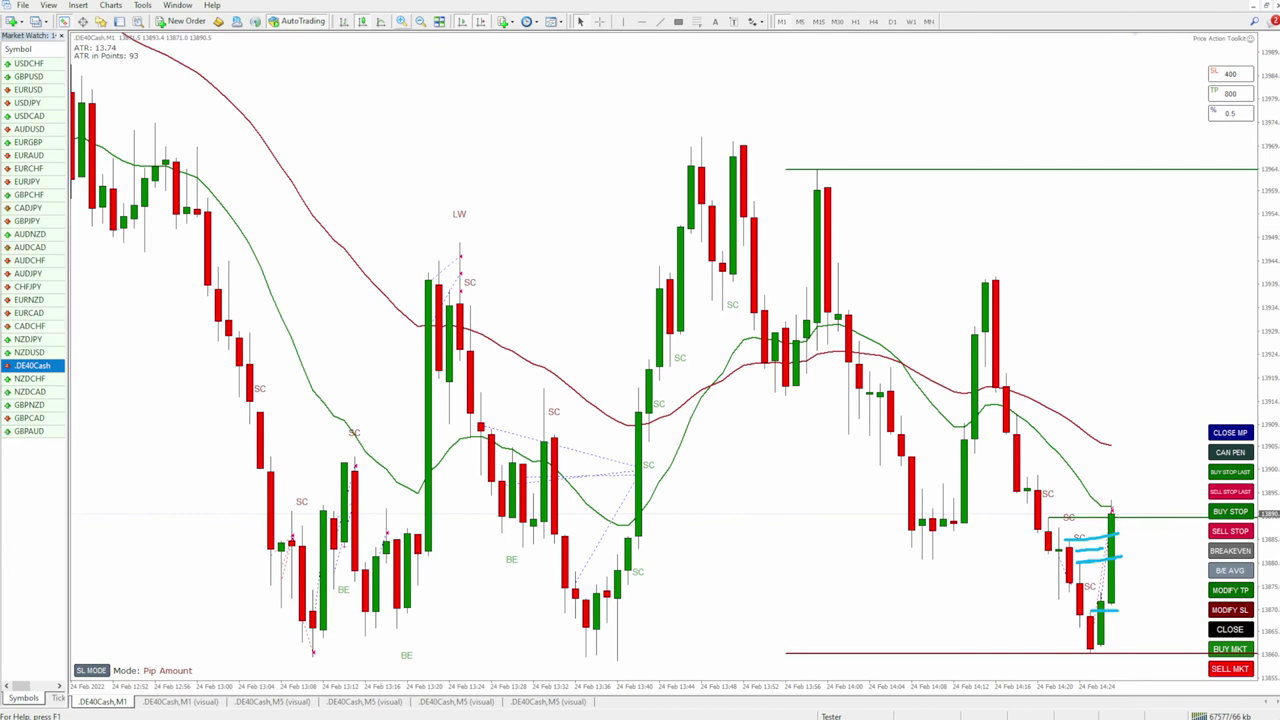
Mark price levels beside the latest green candle, clear the drawings, and place a sell stop below it on .DE40Cash.
mouse_move(1110, 605)
left_mouse_down()
mouse_move(1135, 472)
mouse_move(1192, 590)
left_mouse_up()
mouse_move(1138, 566)
left_mouse_down()
mouse_move(1162, 590)
mouse_move(1194, 552)
left_mouse_up()
key("Escape")
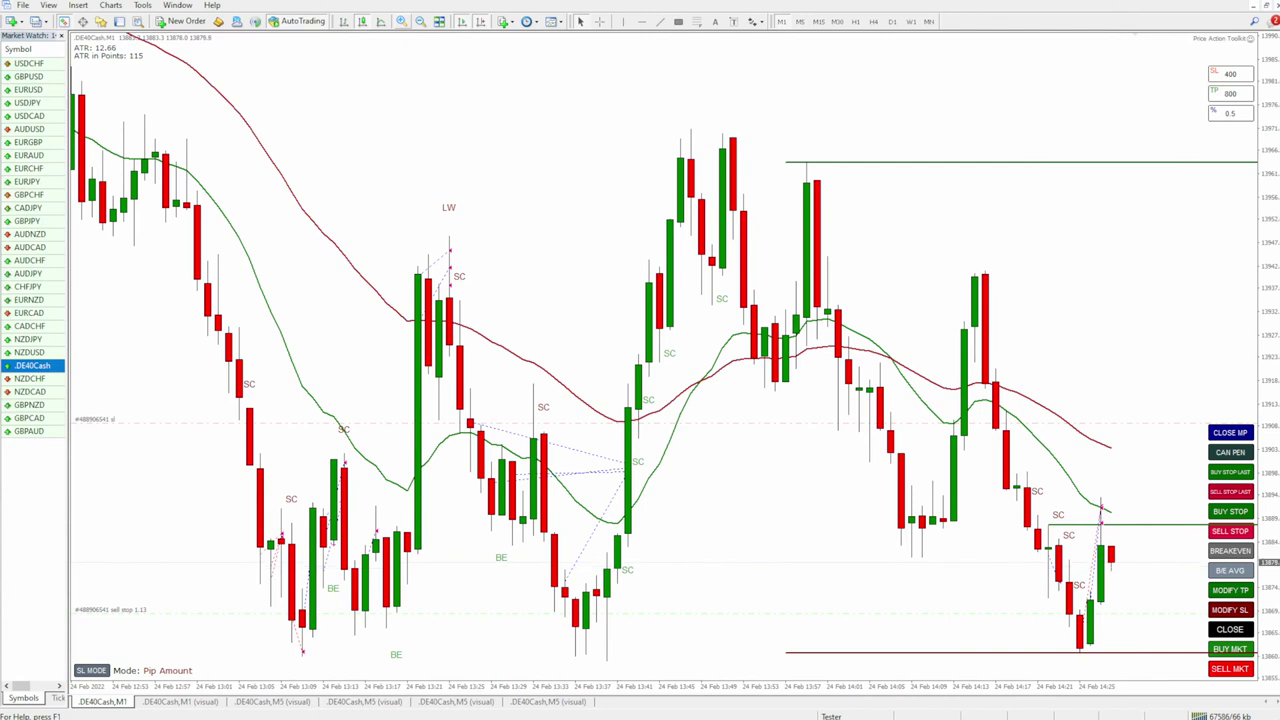
Circle the moving-average touch at 14:25, mark the sell trigger and downward move below the candle, and clear the drawings.
mouse_move(1135, 491)
left_mouse_down()
mouse_move(1075, 495)
mouse_move(1152, 533)
left_mouse_up()
left_click_drag(1105, 603, 1152, 602)
mouse_move(1110, 548)
left_mouse_down()
mouse_move(1110, 600)
mouse_move(1127, 599)
left_mouse_up()
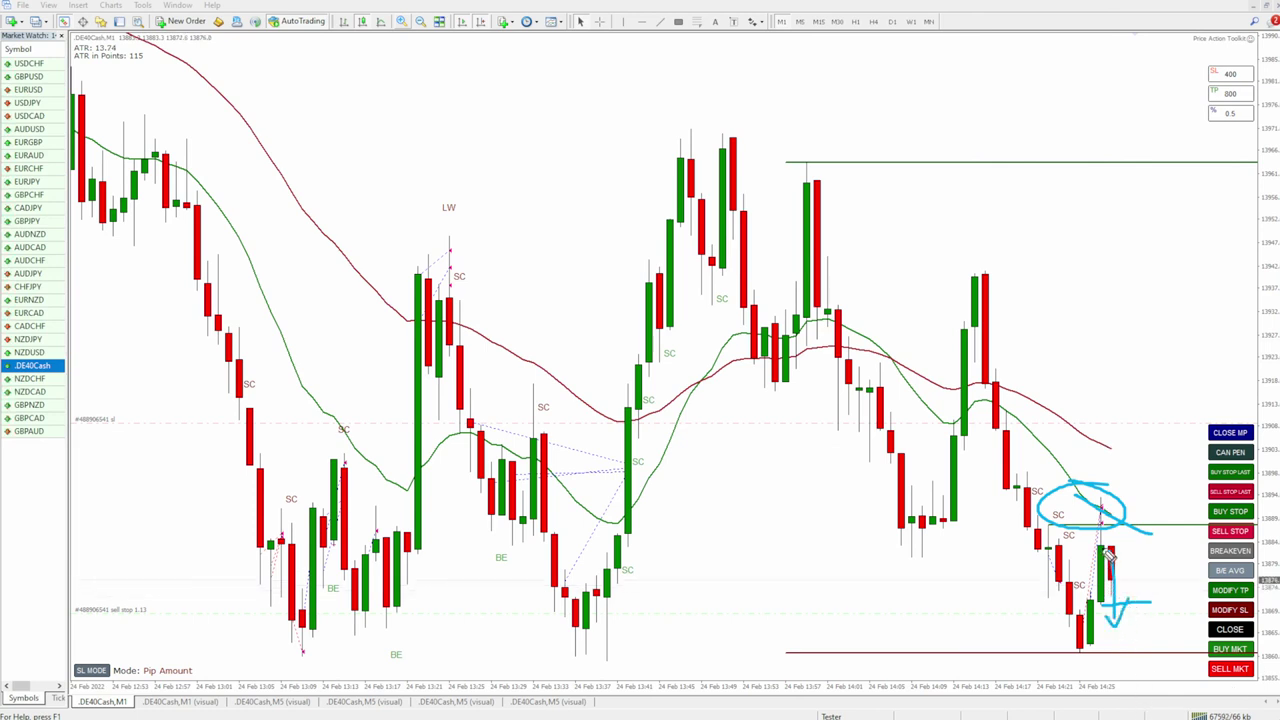
left_click_drag(1106, 490, 1112, 598)
key("Escape")
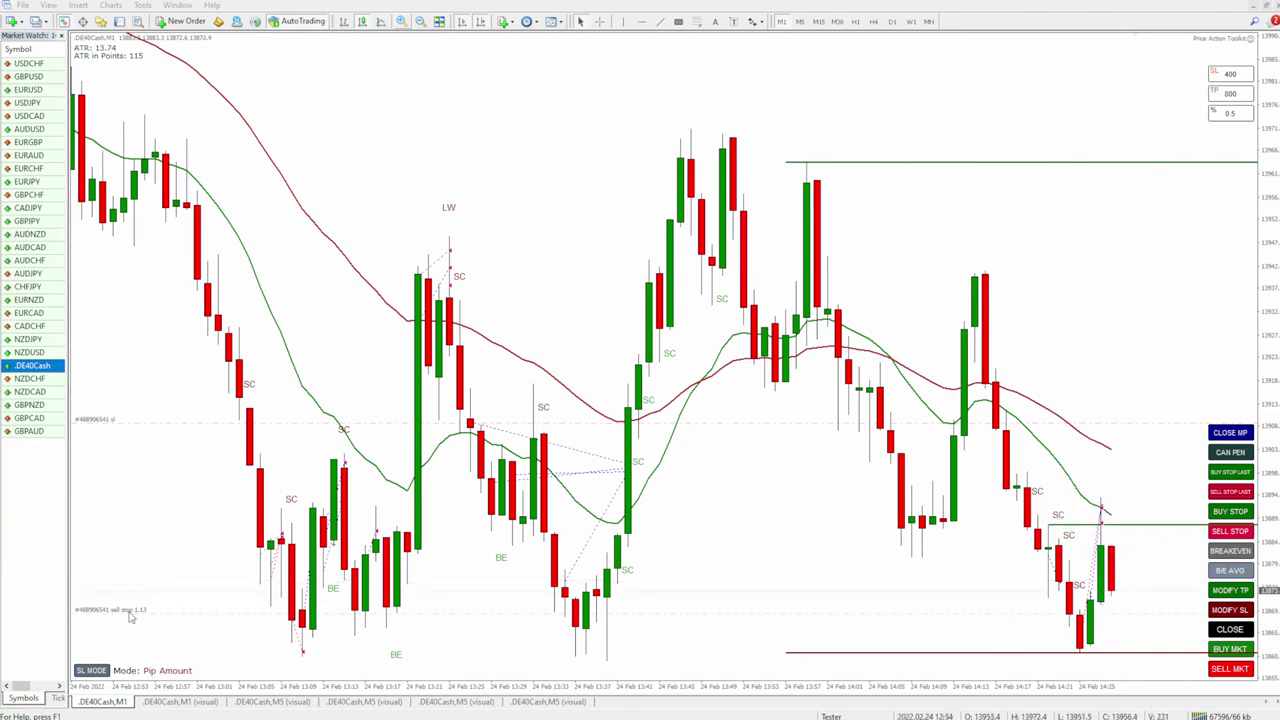
Sketch a possible rally from the current candle toward the projected slower moving average, and clear the drawings.
left_click_drag(1113, 585, 1162, 481)
left_click_drag(1097, 441, 1217, 496)
key("Escape")
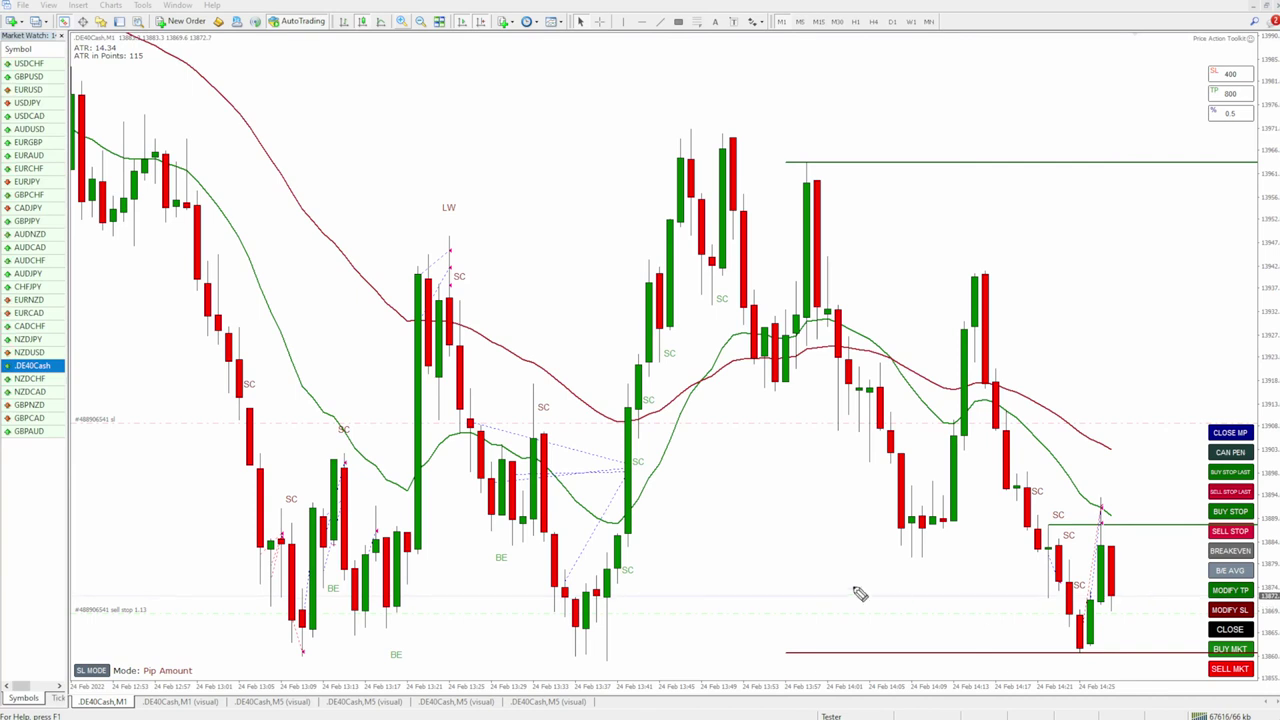
Sketch a staircase of rising order levels across the middle of the chart, a reversal downward and a rebound, and clear the drawings.
left_click_drag(682, 581, 782, 585)
left_click_drag(732, 537, 784, 526)
left_click_drag(760, 469, 826, 455)
mouse_move(797, 412)
left_mouse_down()
mouse_move(827, 411)
mouse_move(866, 361)
left_mouse_up()
left_click_drag(873, 311, 923, 309)
left_click_drag(762, 584, 800, 583)
left_click_drag(786, 532, 818, 526)
left_click_drag(824, 462, 862, 419)
mouse_move(870, 380)
left_mouse_down()
mouse_move(918, 367)
mouse_move(918, 343)
left_mouse_up()
mouse_move(925, 276)
left_mouse_down()
mouse_move(938, 375)
mouse_move(943, 341)
left_mouse_up()
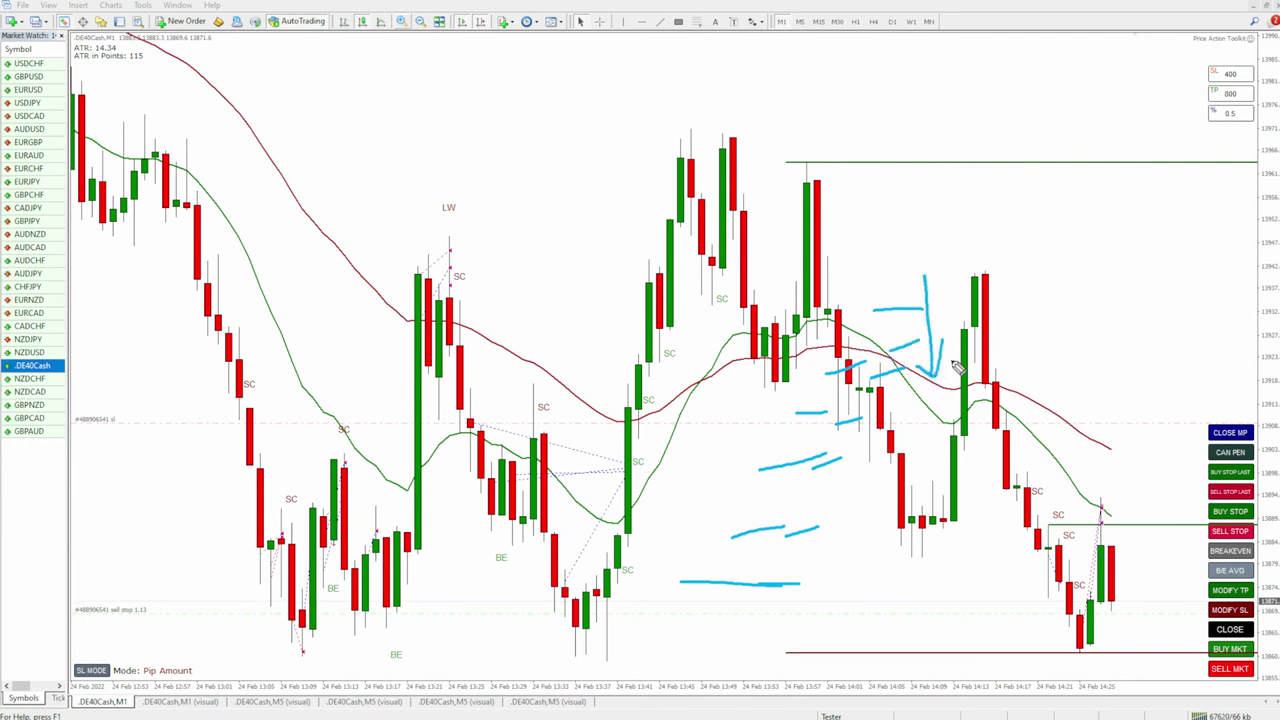
mouse_move(916, 282)
left_mouse_down()
mouse_move(919, 348)
mouse_move(990, 494)
mouse_move(1130, 275)
left_mouse_up()
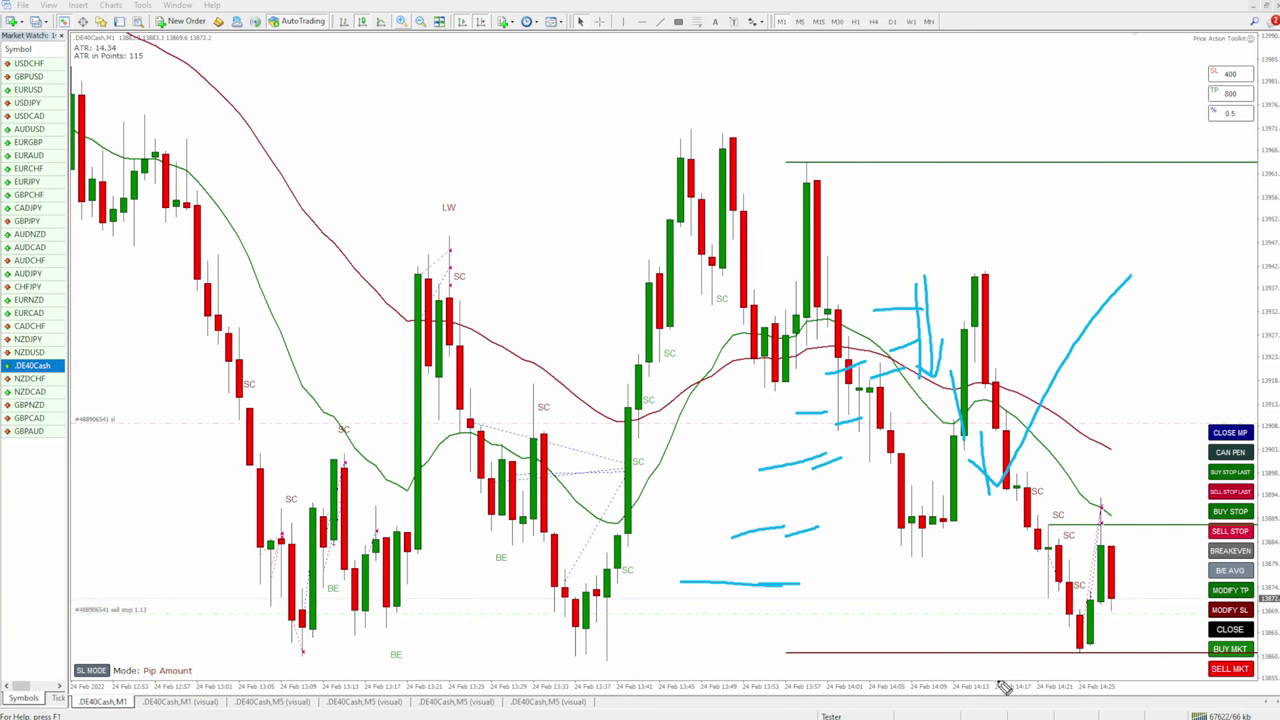
key("Escape")
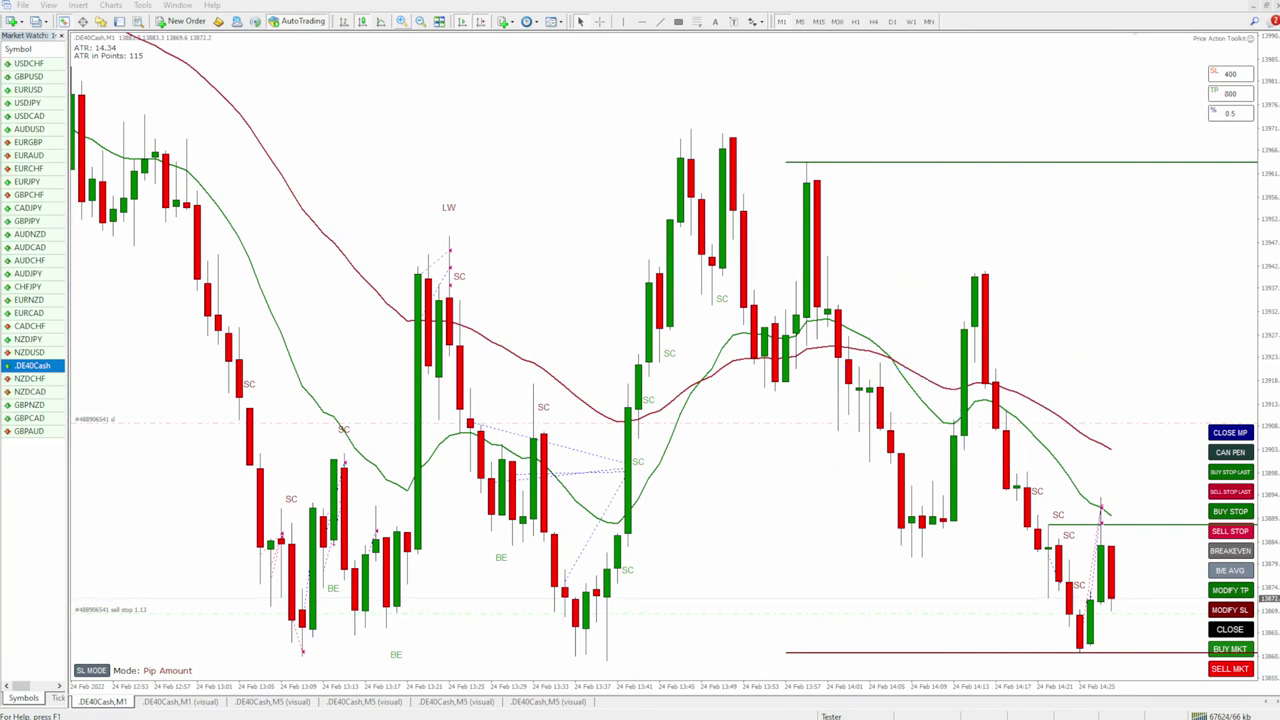
Circle the last-candle stop and market order options, mark the sell trigger and a rally from the last candle, and clear the drawings.
mouse_move(1262, 470)
left_mouse_down()
mouse_move(1192, 470)
mouse_move(1268, 480)
left_mouse_up()
mouse_move(1148, 472)
left_mouse_down()
mouse_move(1200, 476)
mouse_move(1174, 506)
left_mouse_up()
left_click_drag(1234, 642, 1173, 682)
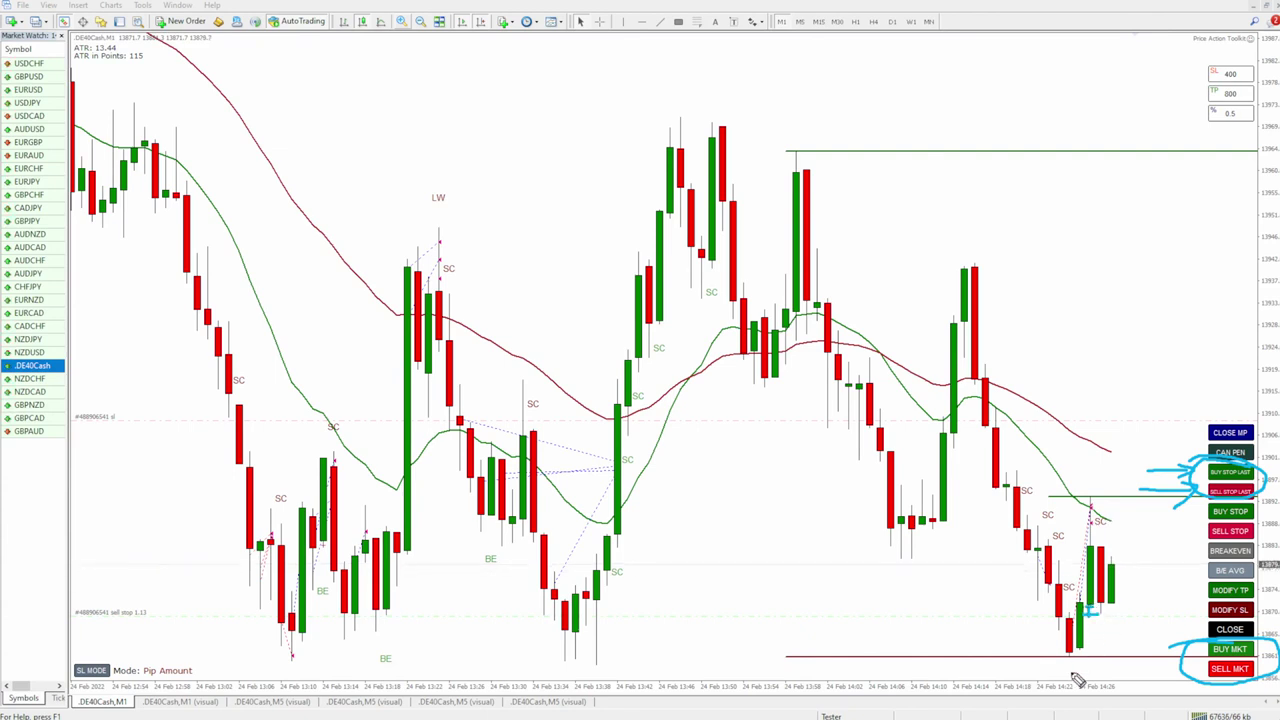
mouse_move(1088, 610)
left_mouse_down()
mouse_move(1134, 598)
mouse_move(1133, 508)
left_mouse_up()
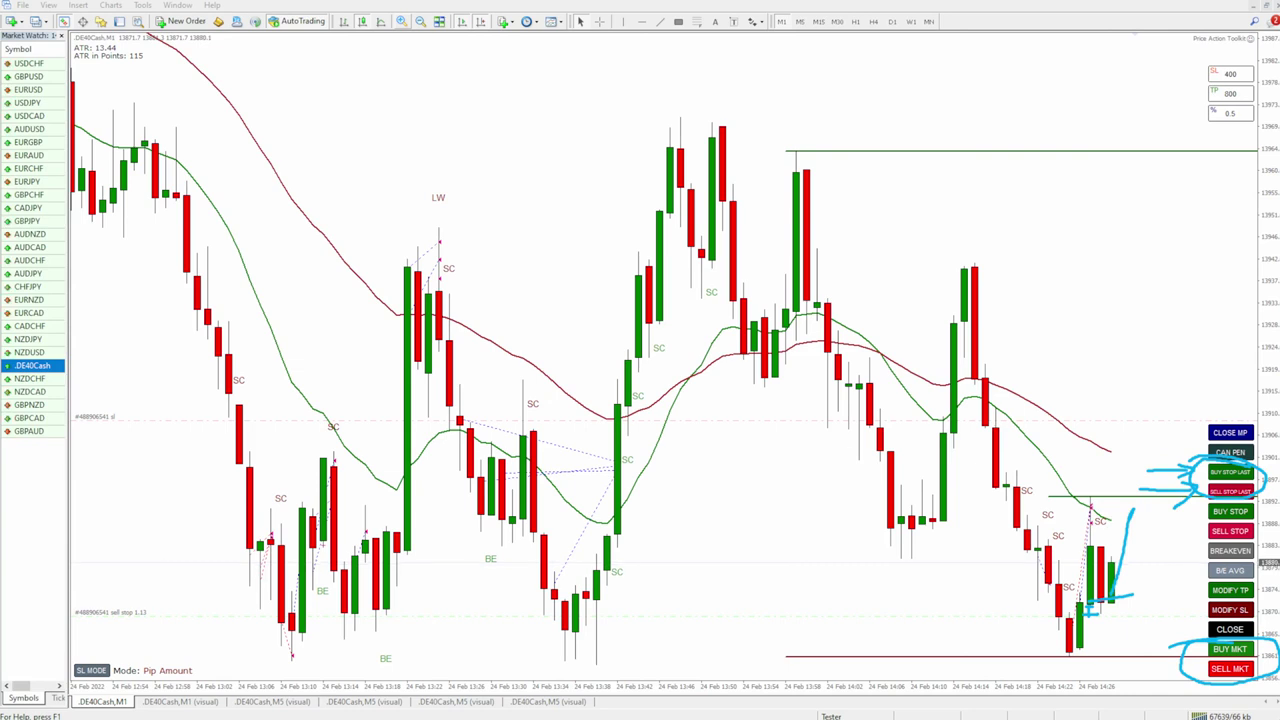
key("Escape")
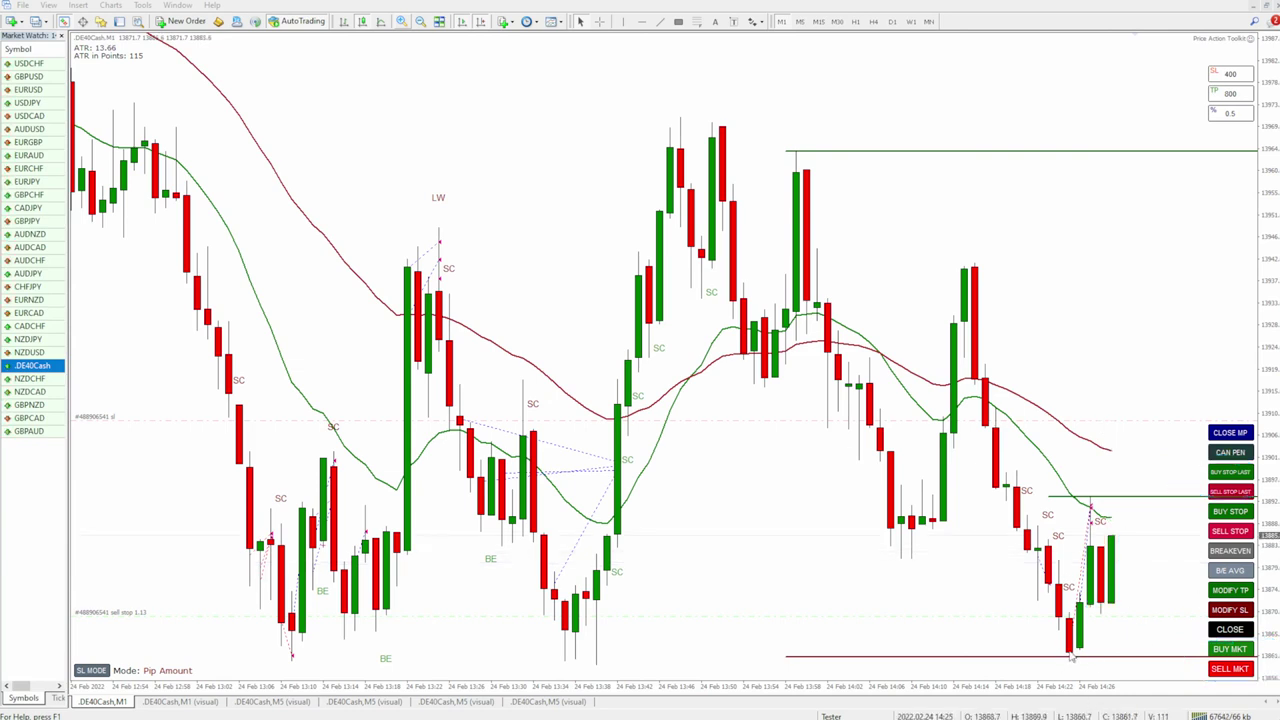
Sketch the slower moving average's continuation and a rally toward it, circle the 13:58 spike, and draw a declining curve along the swing highs.
mouse_move(1108, 566)
left_mouse_down()
mouse_move(1130, 468)
mouse_move(1190, 482)
left_mouse_up()
mouse_move(772, 130)
left_mouse_down()
mouse_move(751, 166)
mouse_move(790, 140)
left_mouse_up()
left_click_drag(628, 57, 1250, 408)
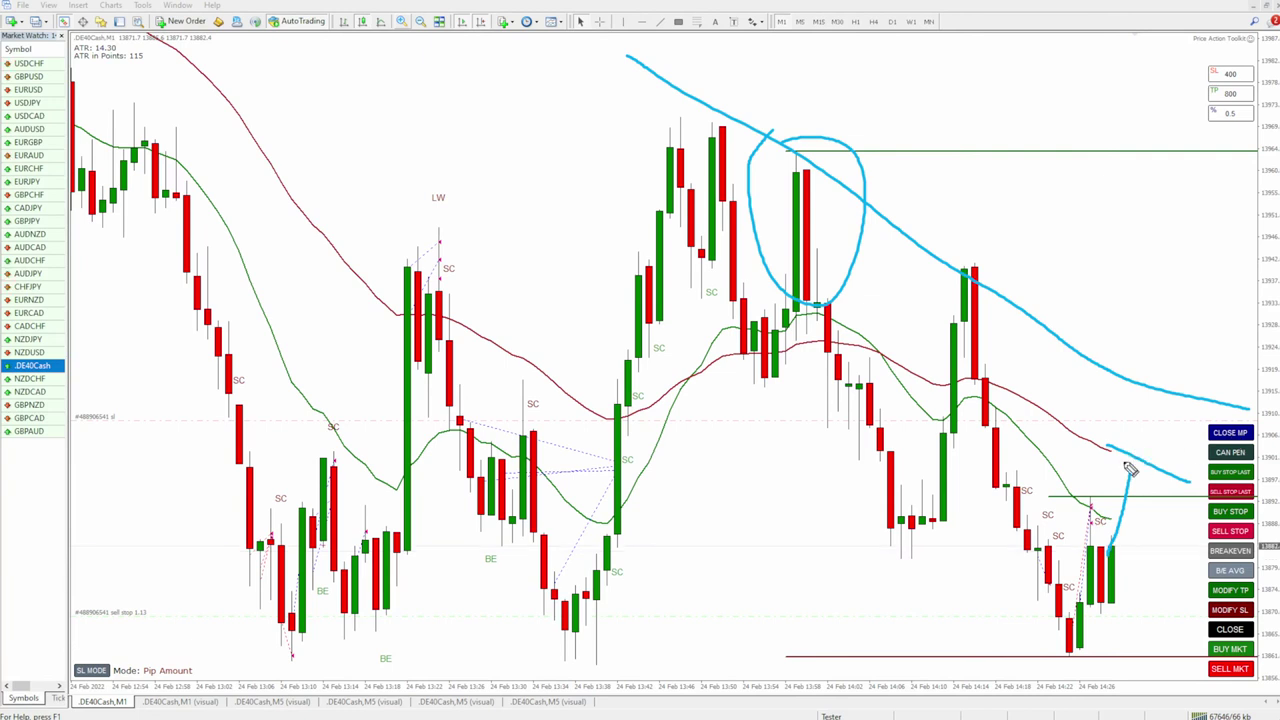
Clear the drawings, then replace the pending sell stop with a new one just below the current candle's low and check its level.
key("Escape")
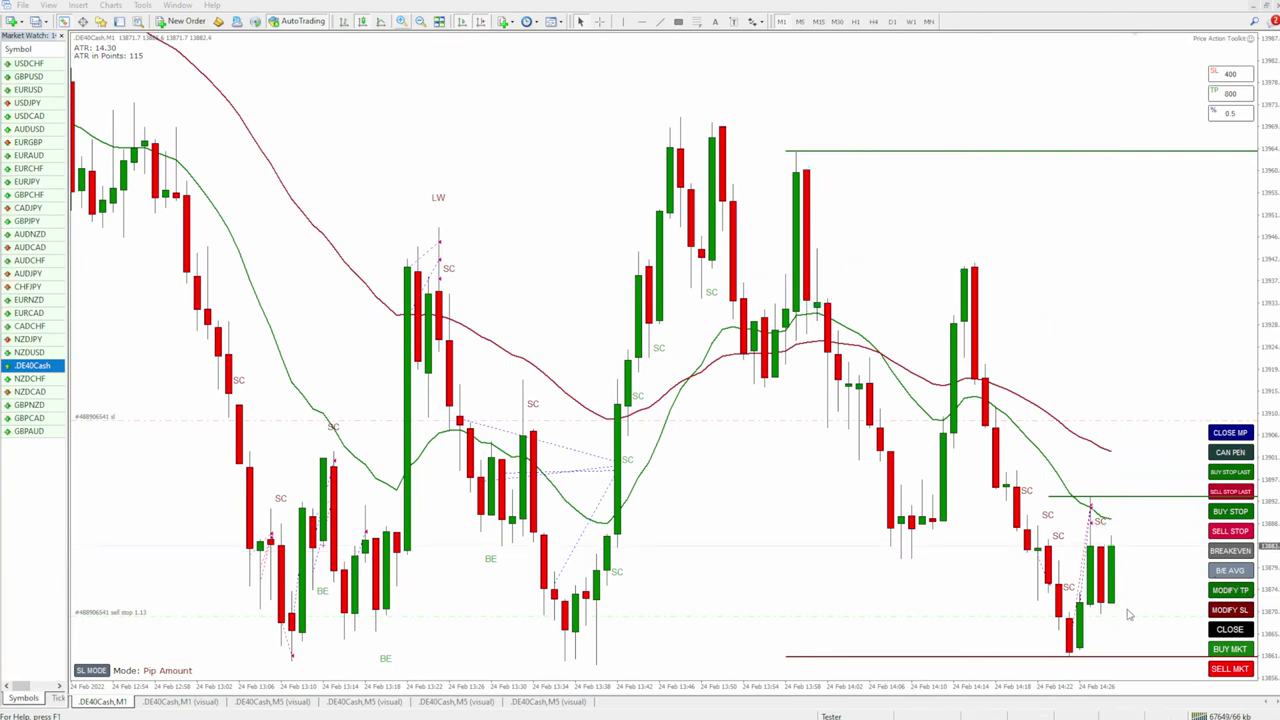
left_click(1230, 452)
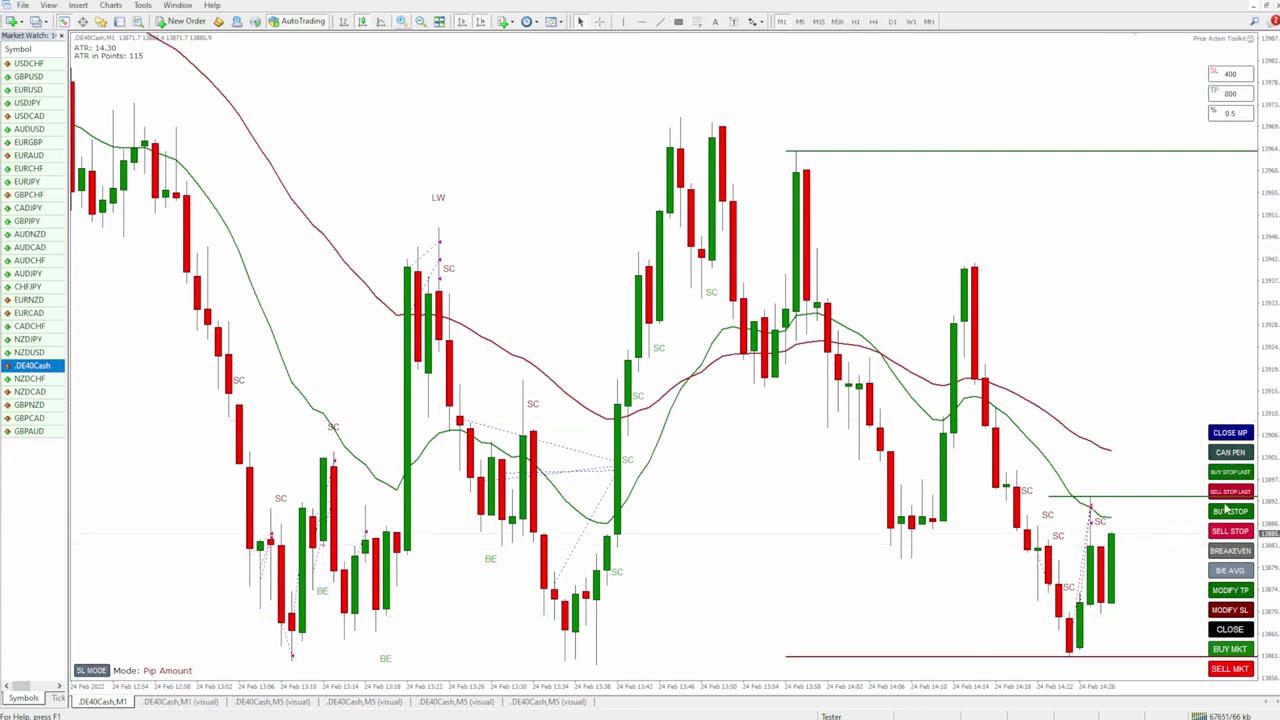
left_click(1230, 531)
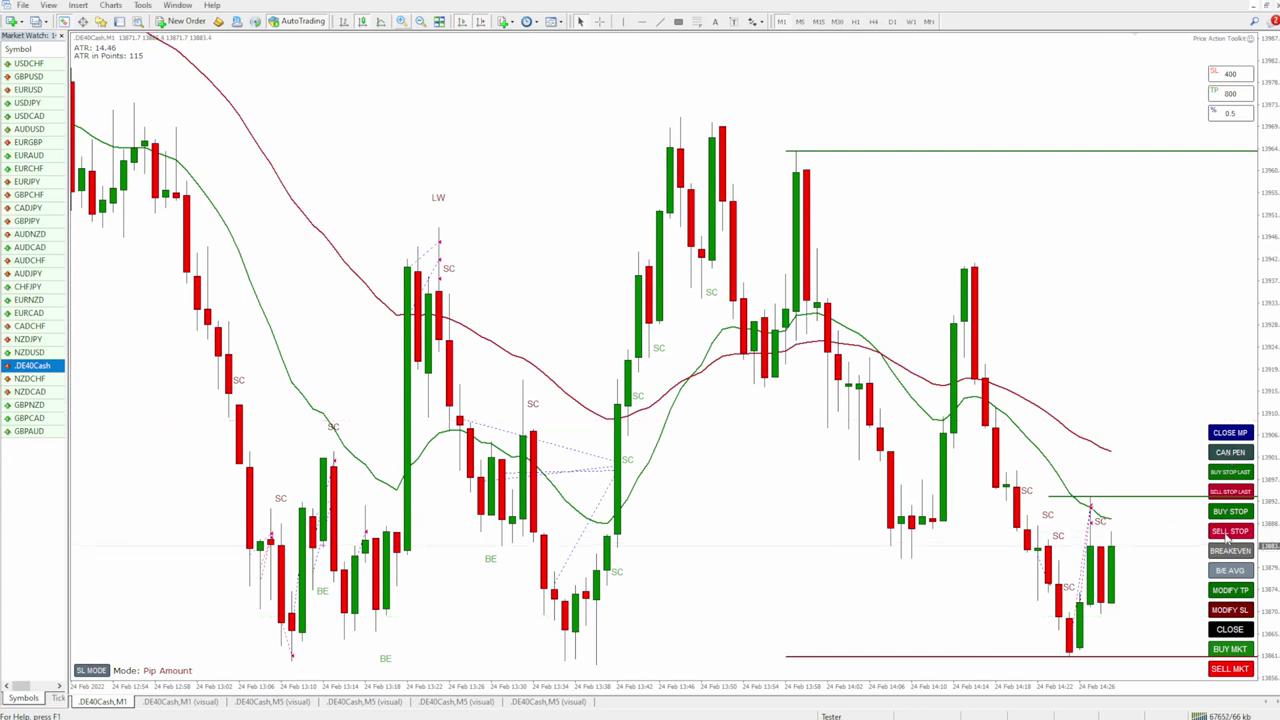
middle_click(1116, 615)
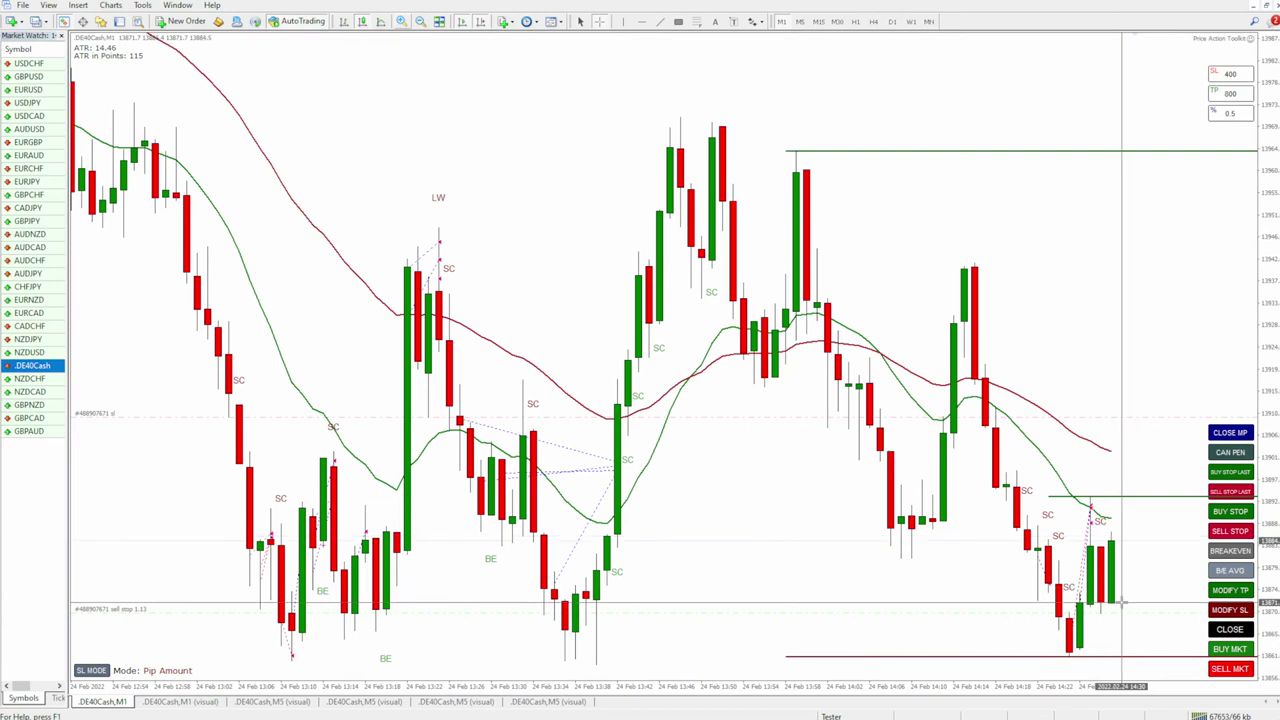
middle_click(1122, 614)
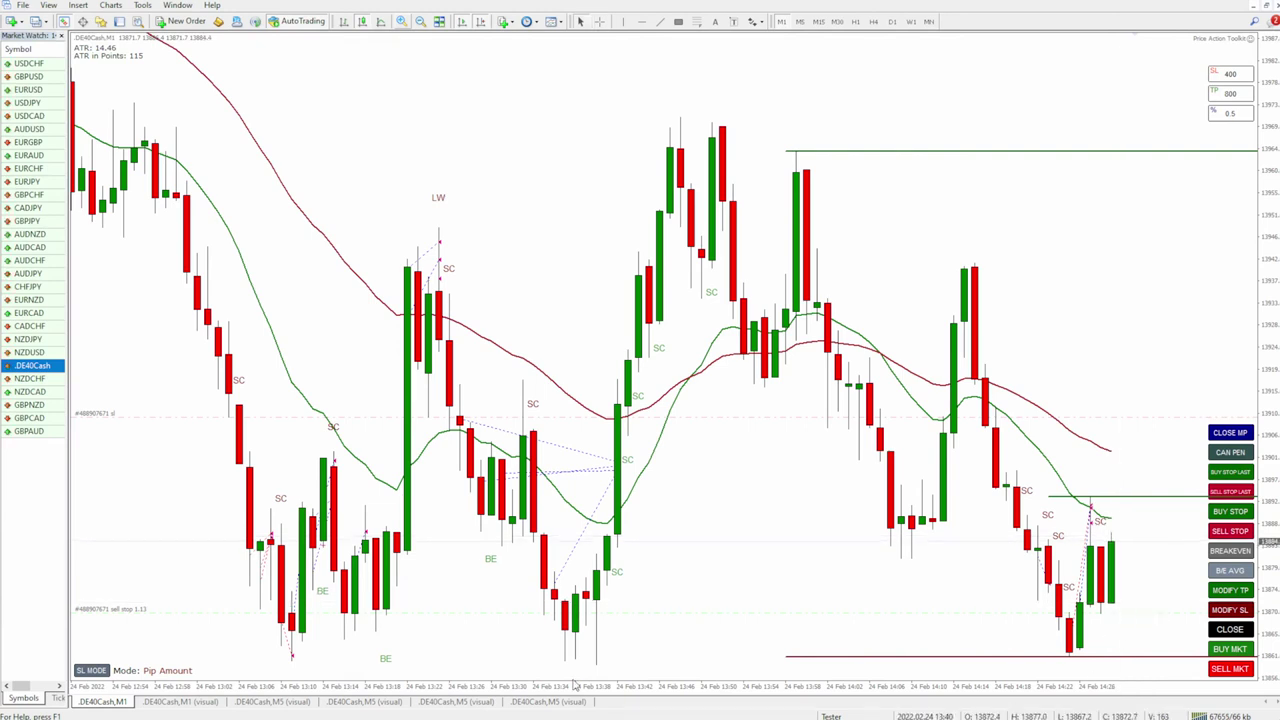
Check the Pending Order + Stop Loss Offset in Points setting in the toolkit's inputs, leaving the settings unchanged.
double_click(1250, 38)
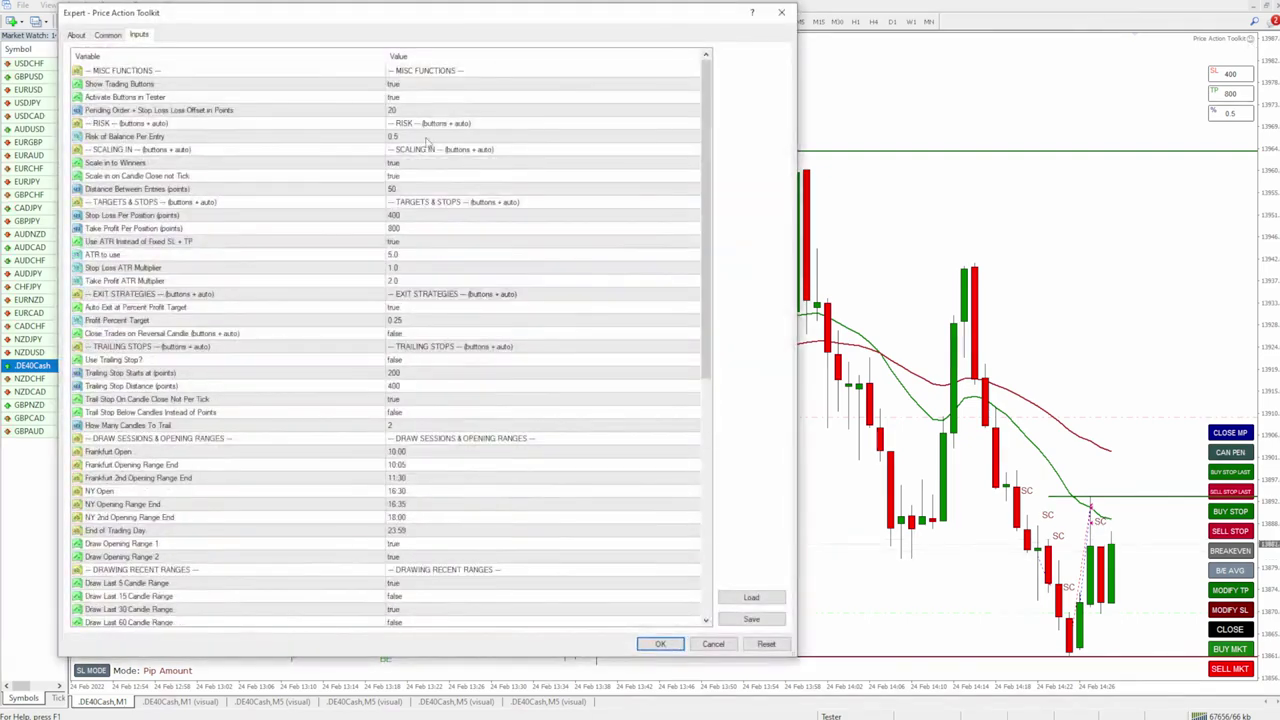
left_click(260, 110)
left_click(709, 645)
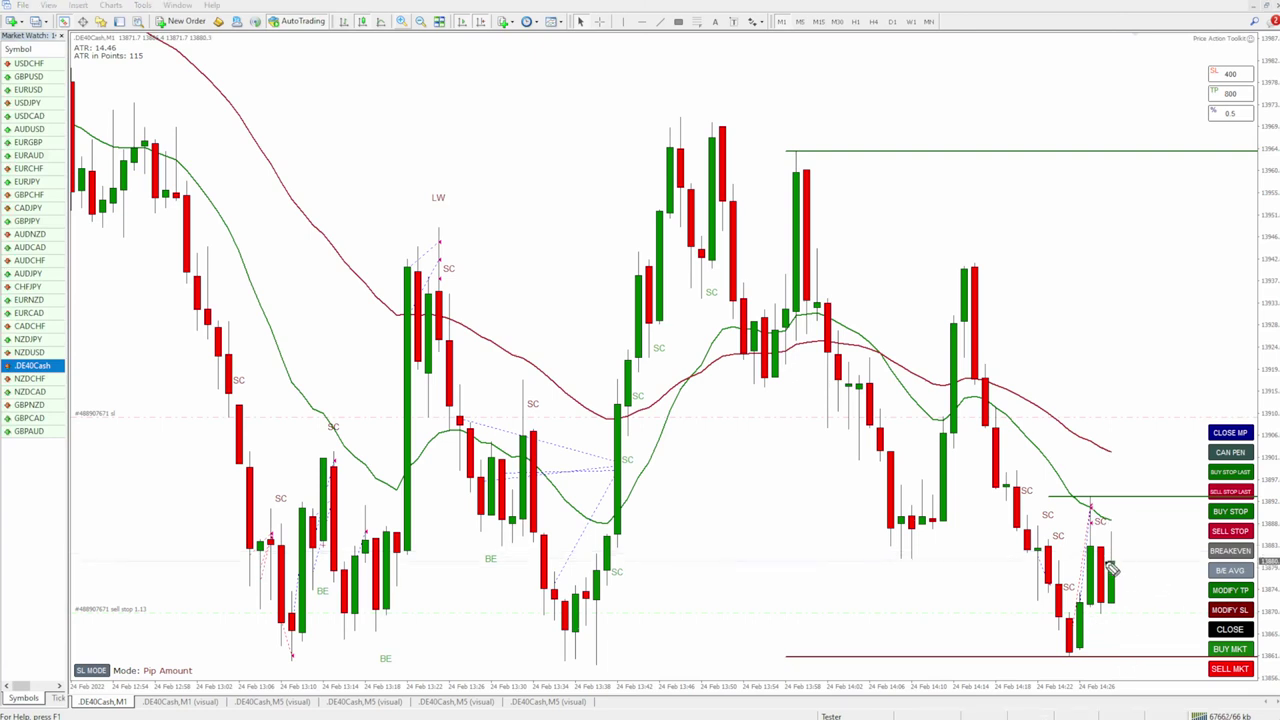
Sketch a sideways range around the current candle with a breakdown through the sell stop level, circle the toolkit's close option, and clear the drawings.
mouse_move(1103, 575)
left_mouse_down()
mouse_move(1140, 537)
mouse_move(1165, 597)
mouse_move(1171, 530)
left_mouse_up()
left_click_drag(1020, 526, 1262, 522)
left_click_drag(1064, 592, 1212, 590)
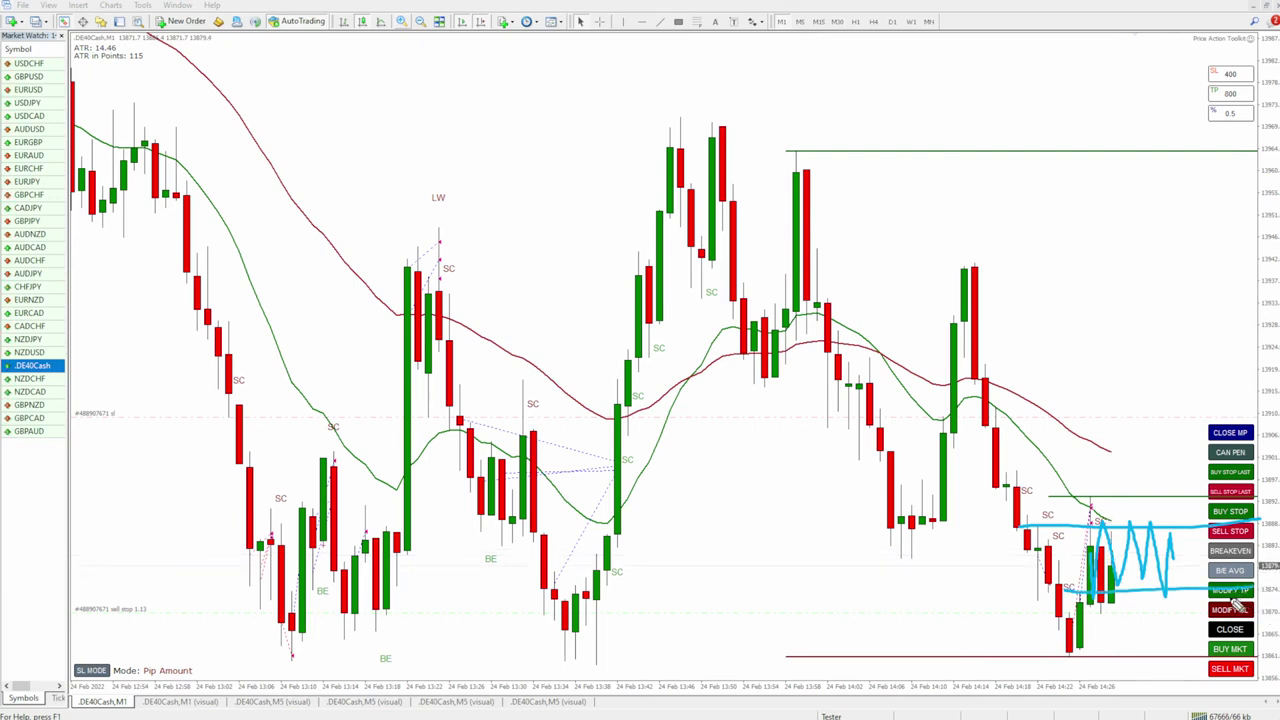
mouse_move(1140, 555)
left_mouse_down()
mouse_move(1130, 640)
mouse_move(1158, 612)
left_mouse_up()
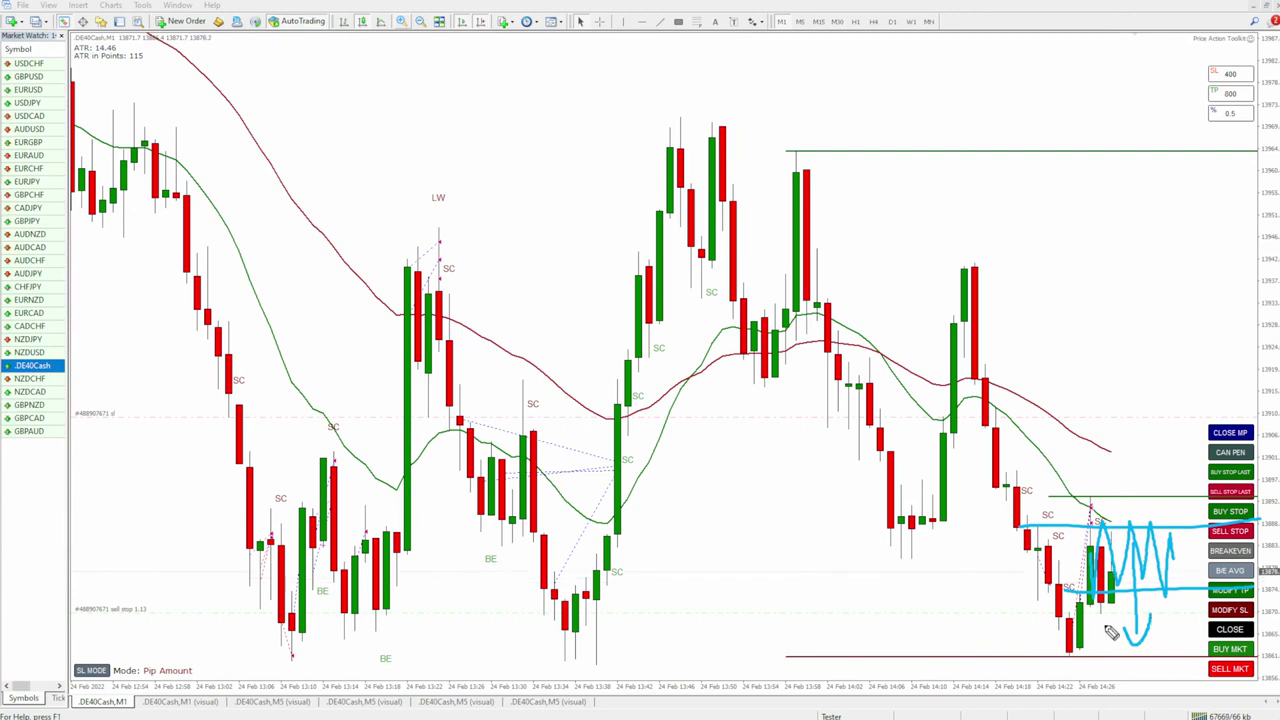
mouse_move(1088, 616)
left_mouse_down()
mouse_move(1184, 614)
mouse_move(1118, 682)
mouse_move(1150, 667)
left_mouse_up()
left_click_drag(1143, 588, 1145, 686)
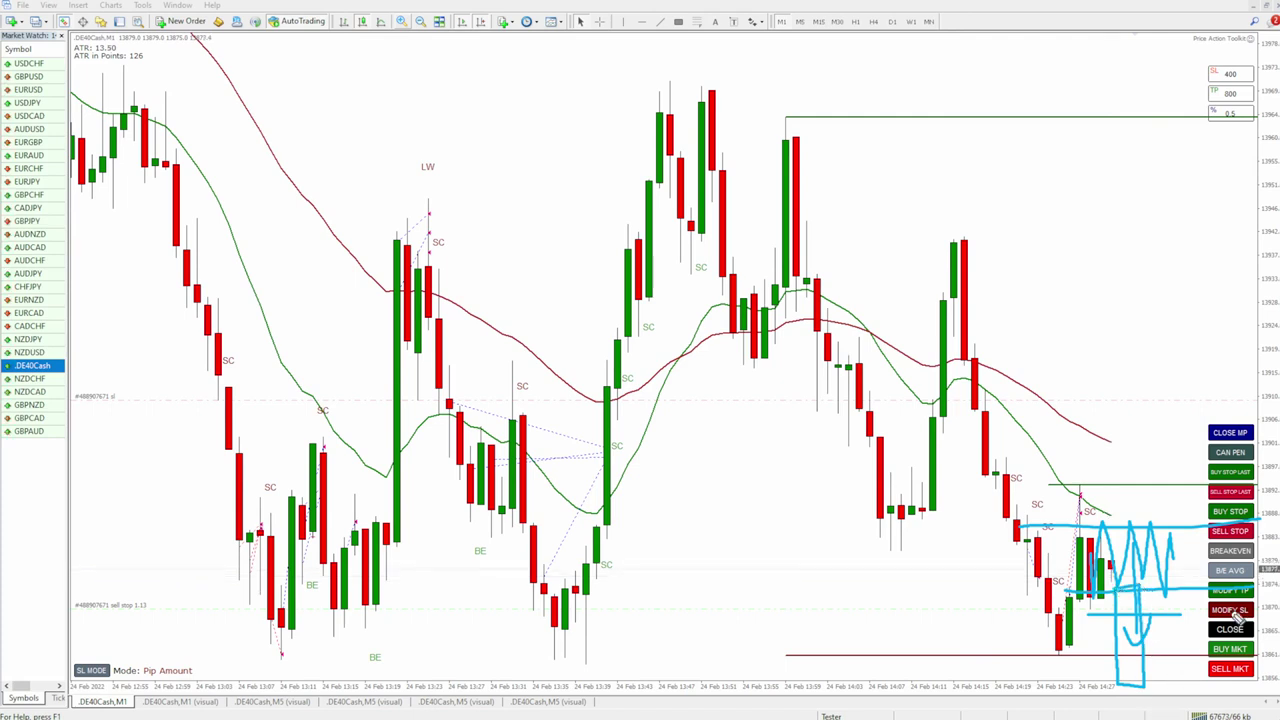
mouse_move(1238, 606)
left_mouse_down()
mouse_move(1215, 650)
mouse_move(1252, 606)
left_mouse_up()
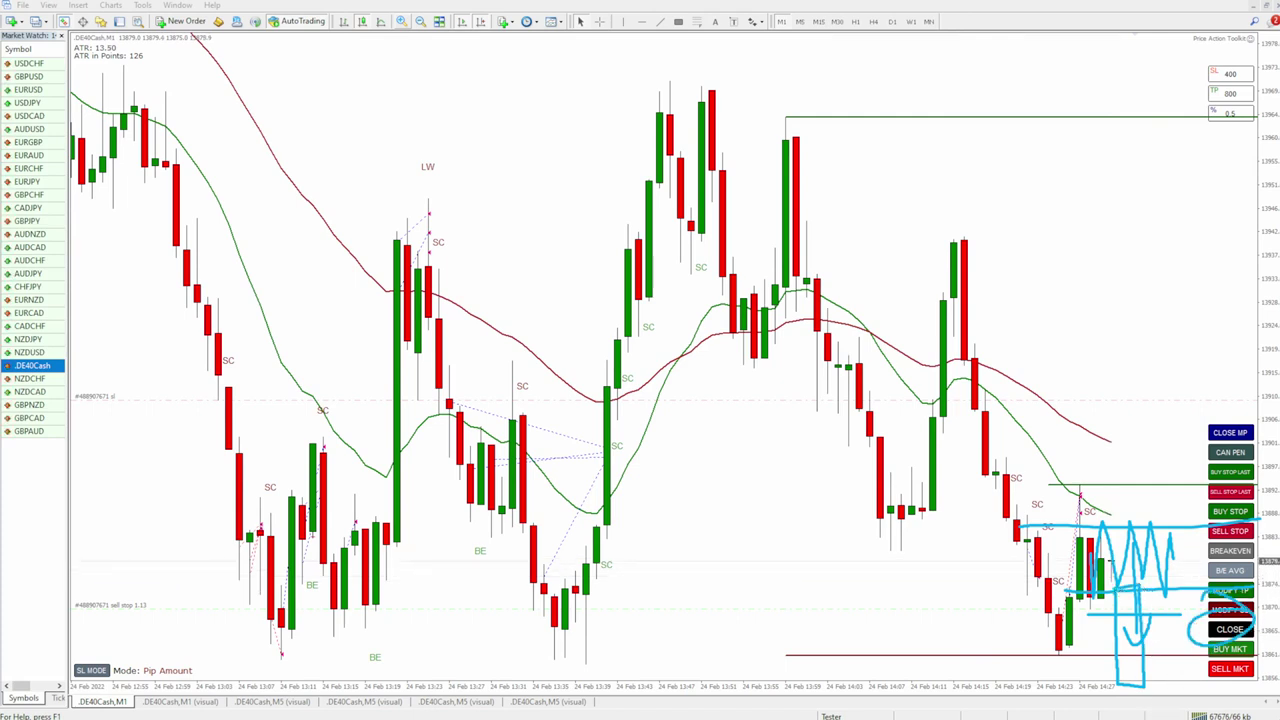
key("Escape")
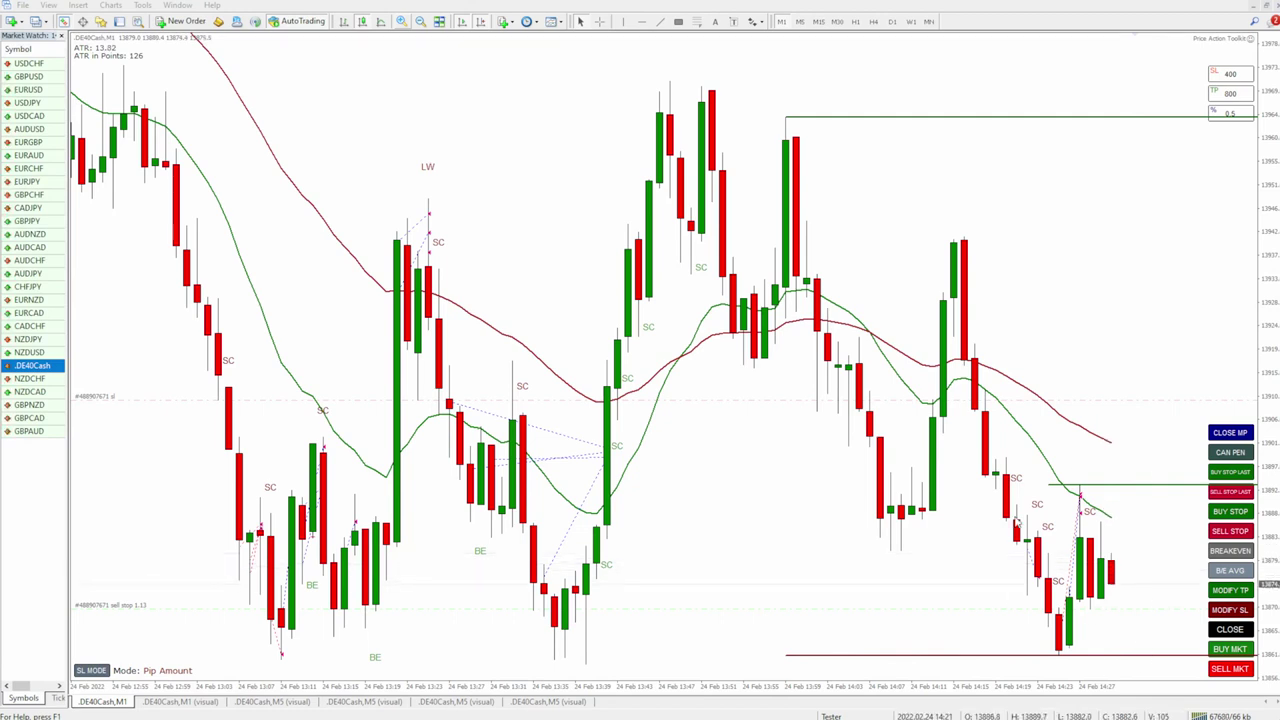
Cancel the pending sell stop and switch the .DE40Cash chart to the 5-minute timeframe.
left_click(1231, 453)
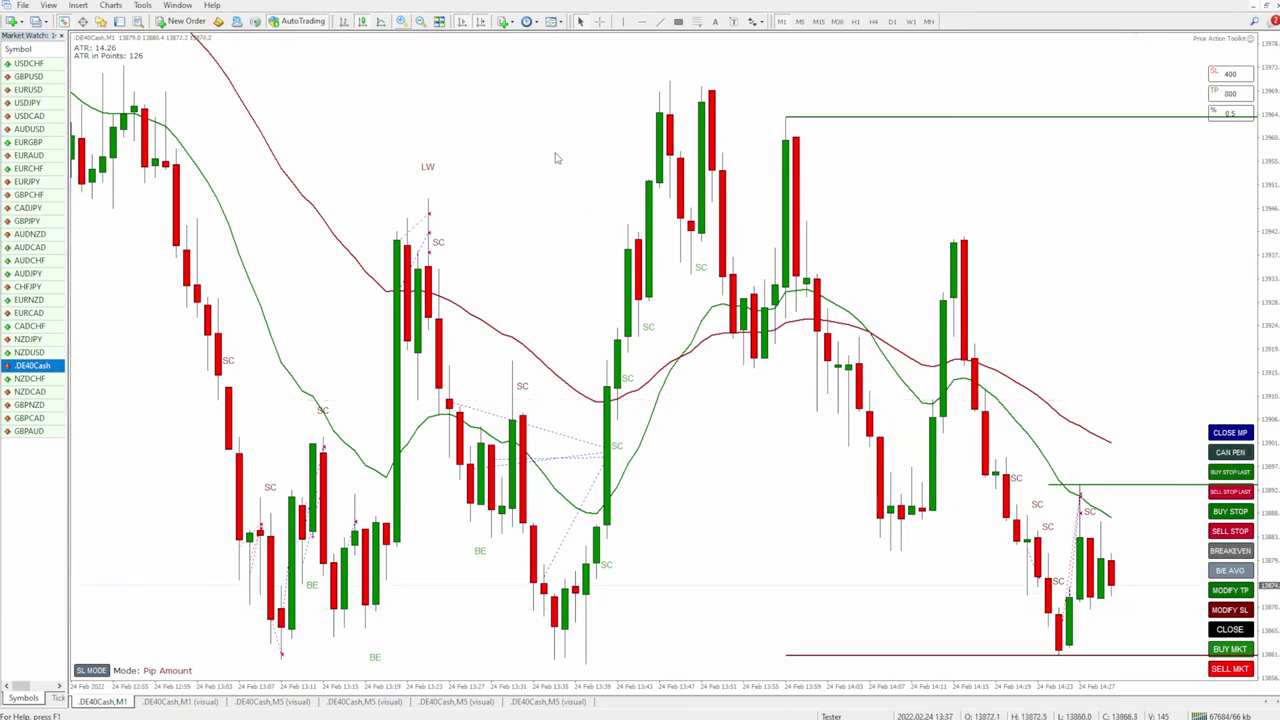
key("5")
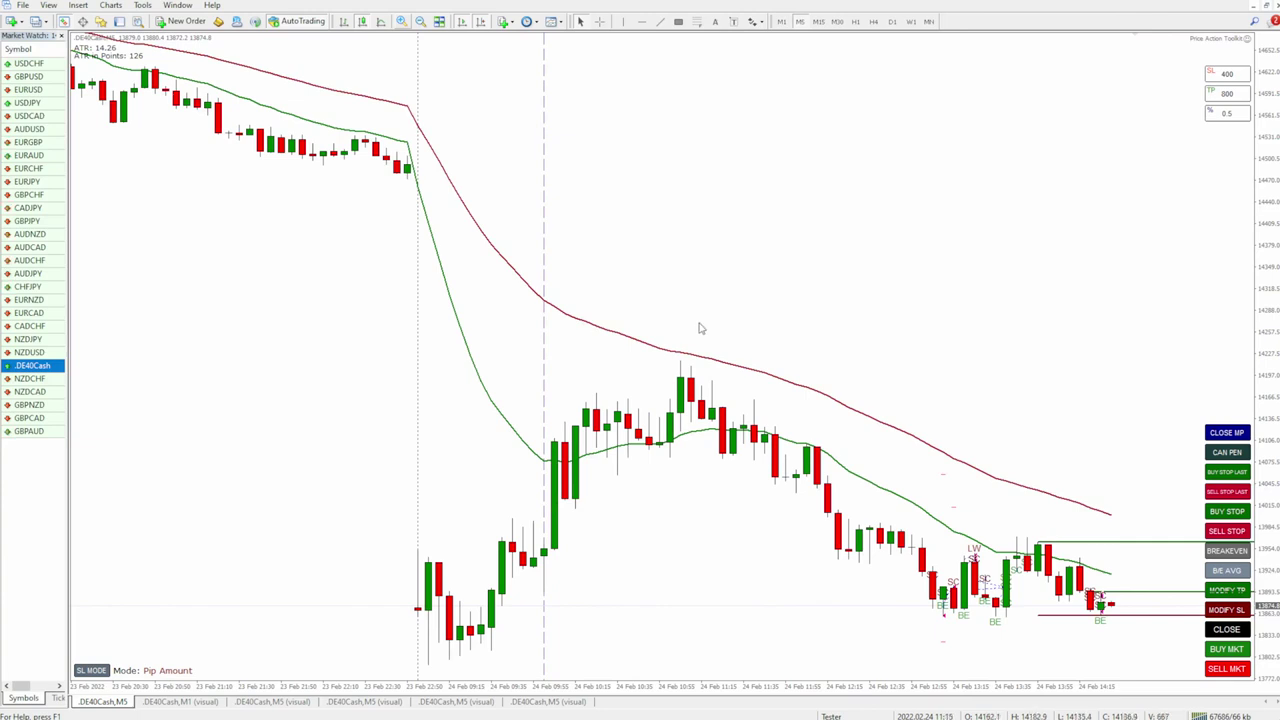
Circle the mid-morning highs and the candles before the gap, trace the morning rally and following decline, mark the gap level, and clear the drawings.
mouse_move(540, 403)
left_mouse_down()
mouse_move(655, 445)
mouse_move(545, 404)
left_mouse_up()
mouse_move(652, 366)
left_mouse_down()
mouse_move(715, 338)
mouse_move(680, 402)
mouse_move(940, 600)
left_mouse_up()
left_click_drag(812, 537, 895, 518)
left_click_drag(420, 140, 306, 136)
mouse_move(462, 645)
left_mouse_down()
mouse_move(600, 392)
mouse_move(660, 512)
left_mouse_up()
left_click_drag(478, 626, 584, 302)
left_click_drag(378, 178, 538, 178)
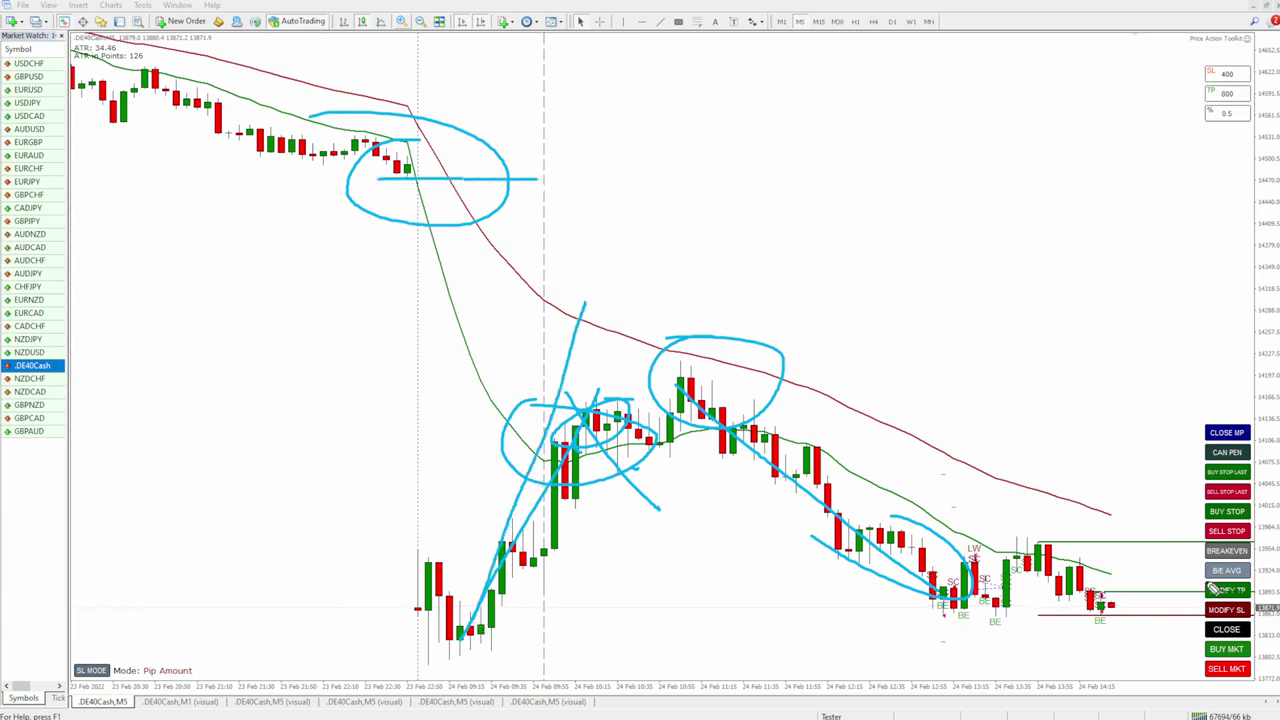
key("Escape")
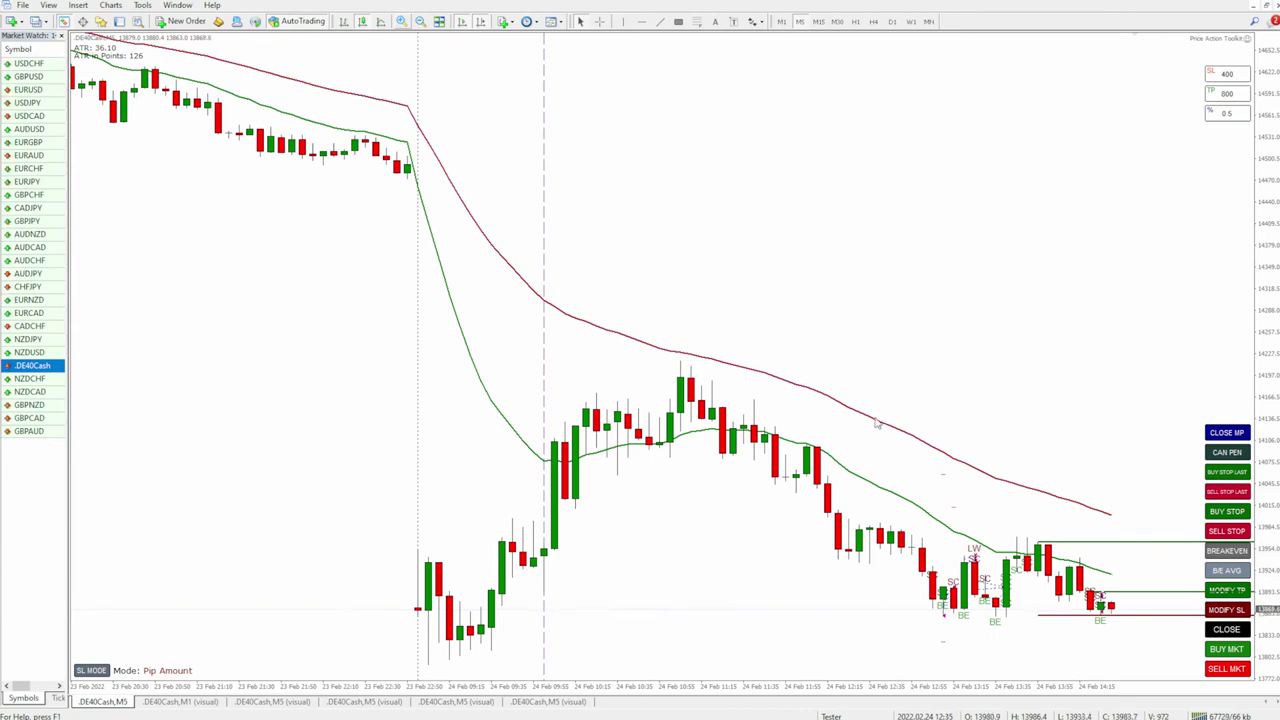
Review the toolkit's inputs down to the auto trading section and close the settings.
key("F7")
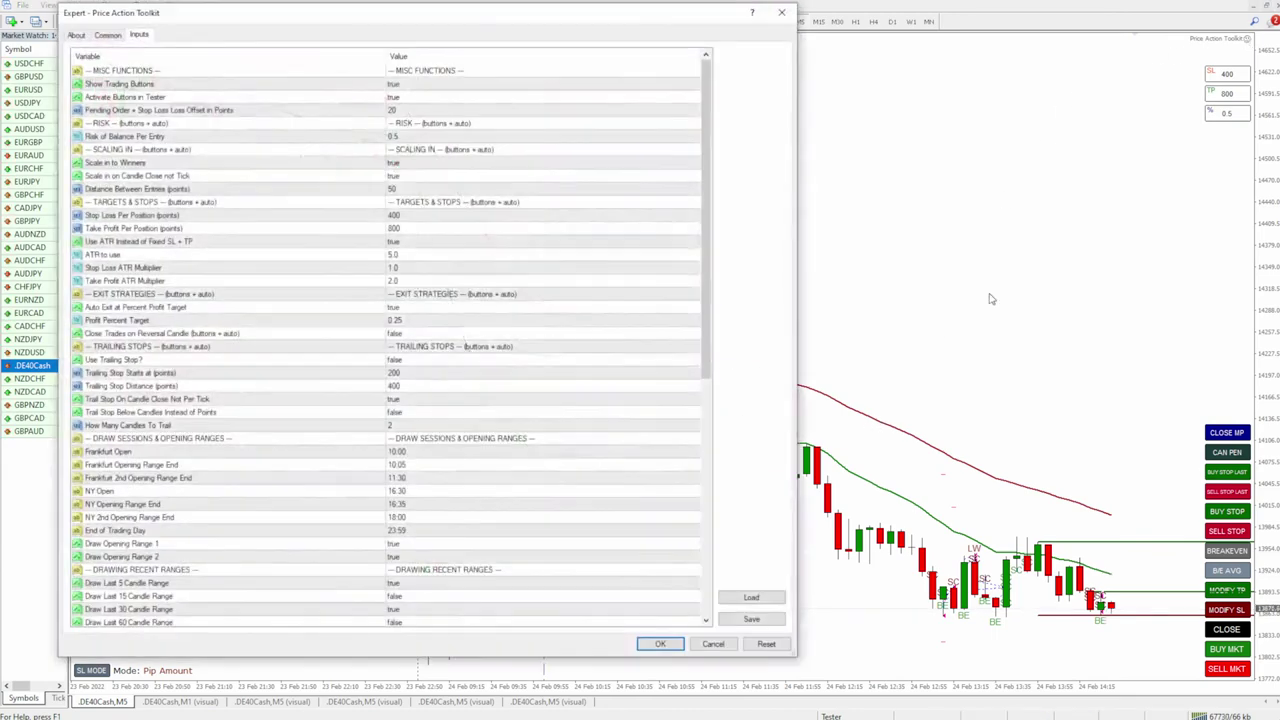
left_click_drag(712, 277, 712, 307)
left_click_drag(712, 230, 716, 495)
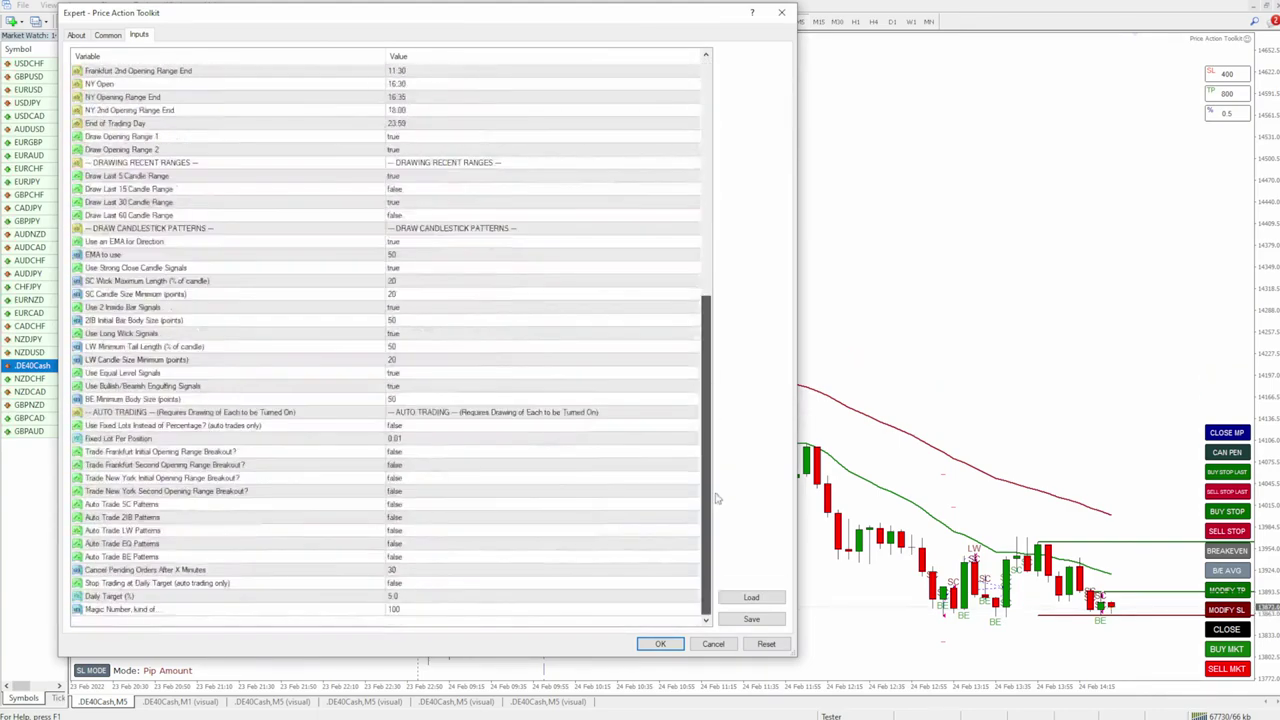
left_click(660, 645)
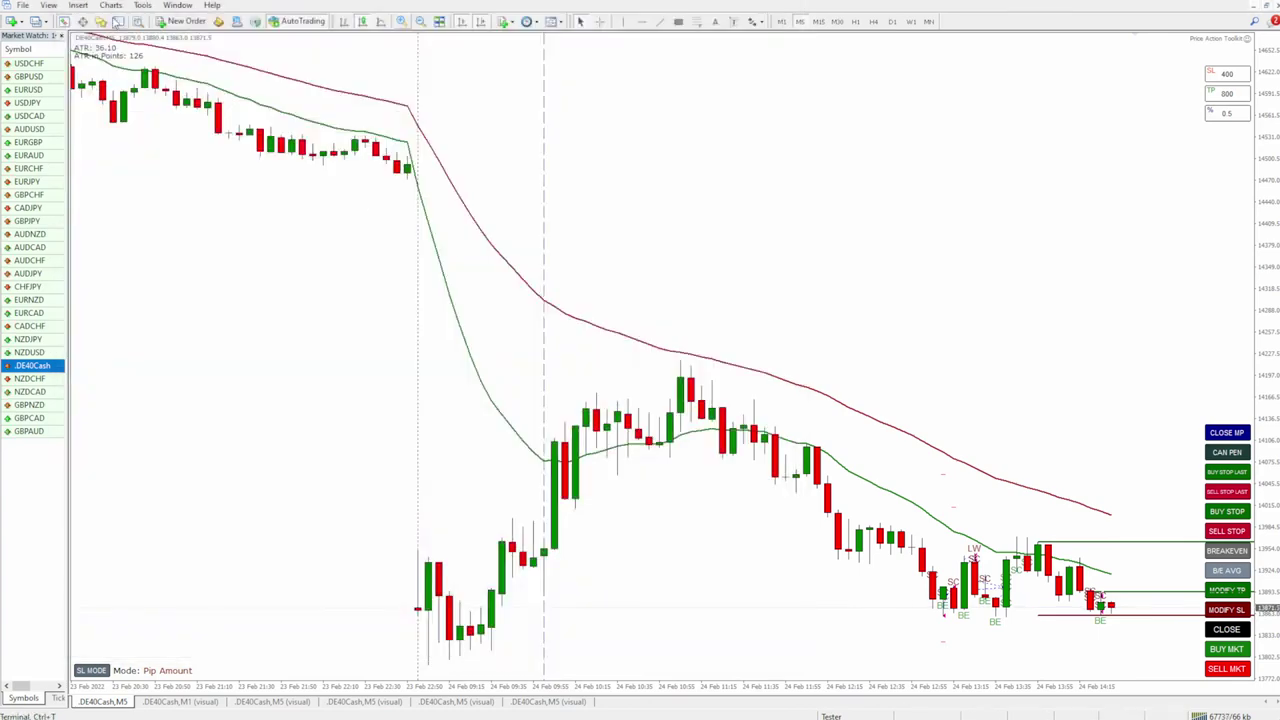
Show the list of open trades, select the first nzdjpy buy stop, and check the Cancel Pending Orders After X Minutes setting in the toolkit's inputs.
left_click(117, 21)
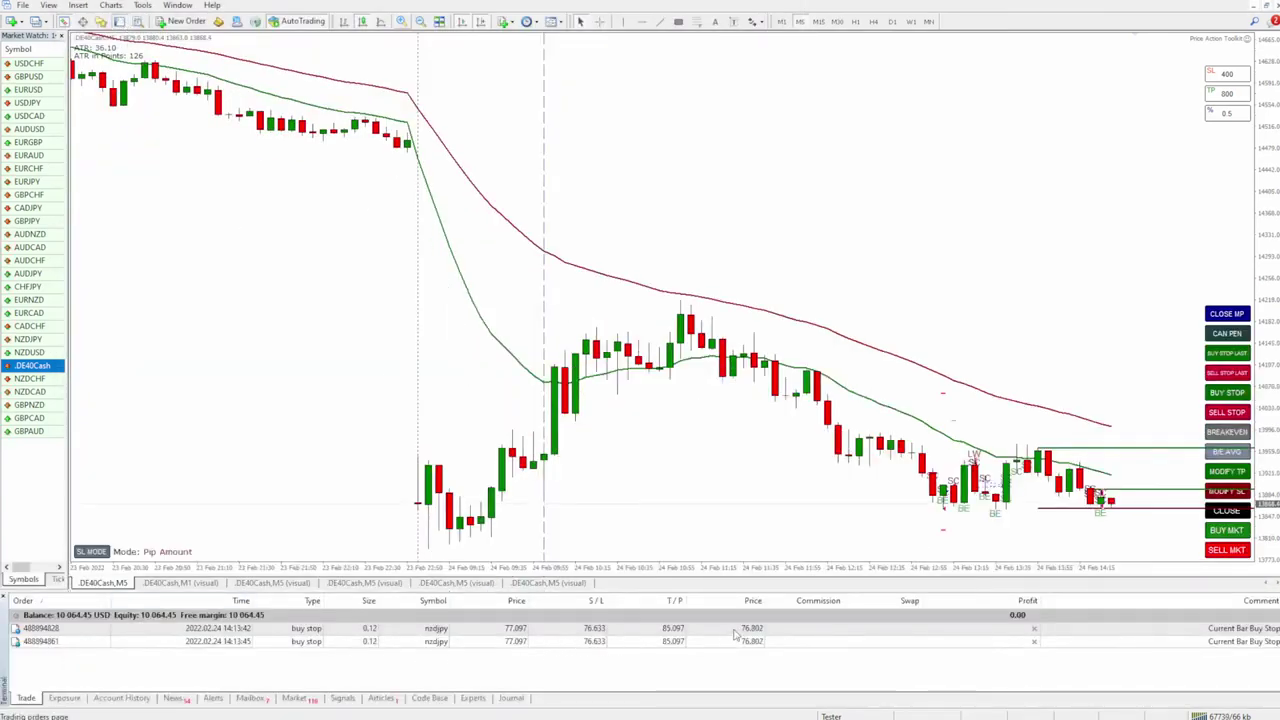
left_click(826, 631)
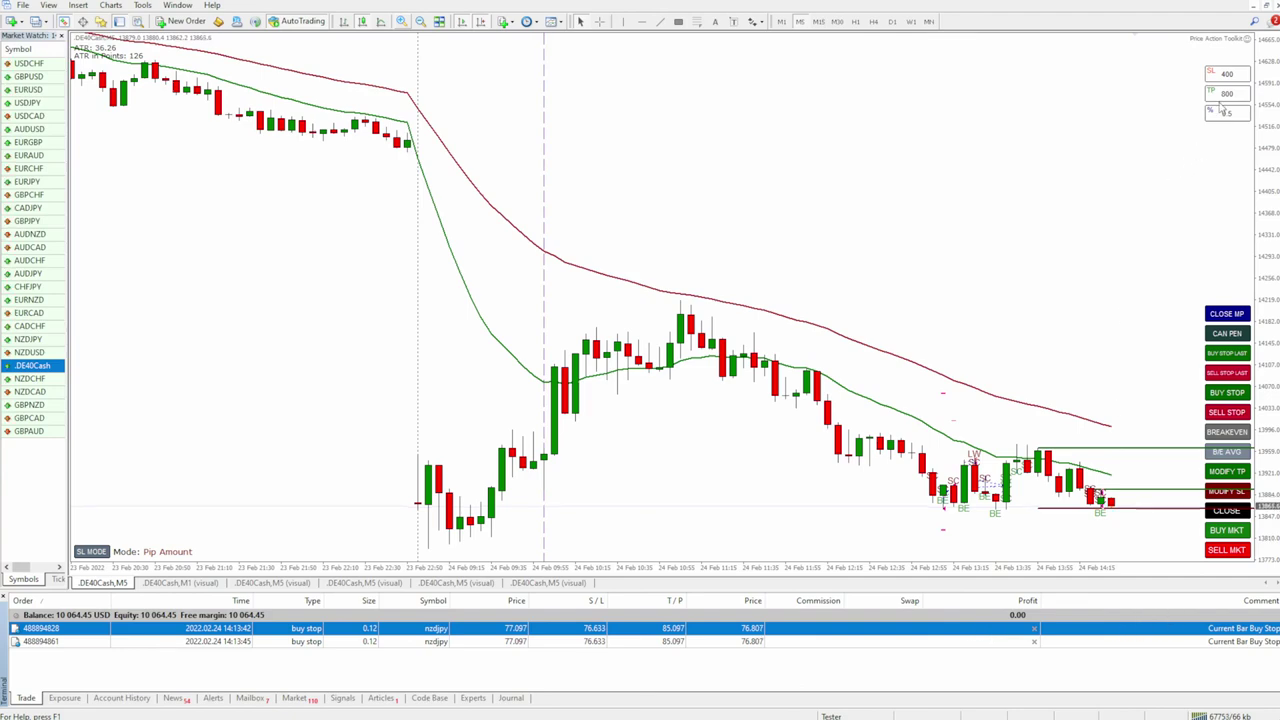
double_click(1247, 45)
scroll(407, 620, "down", 10)
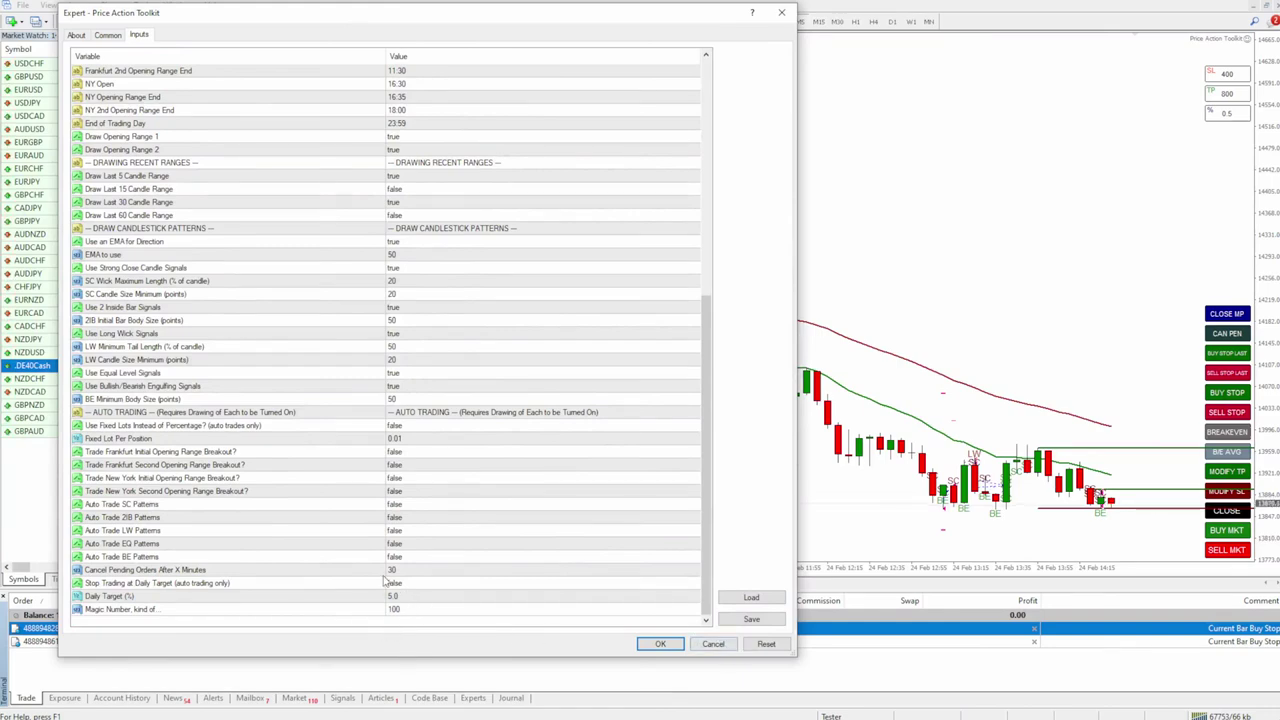
left_click(713, 644)
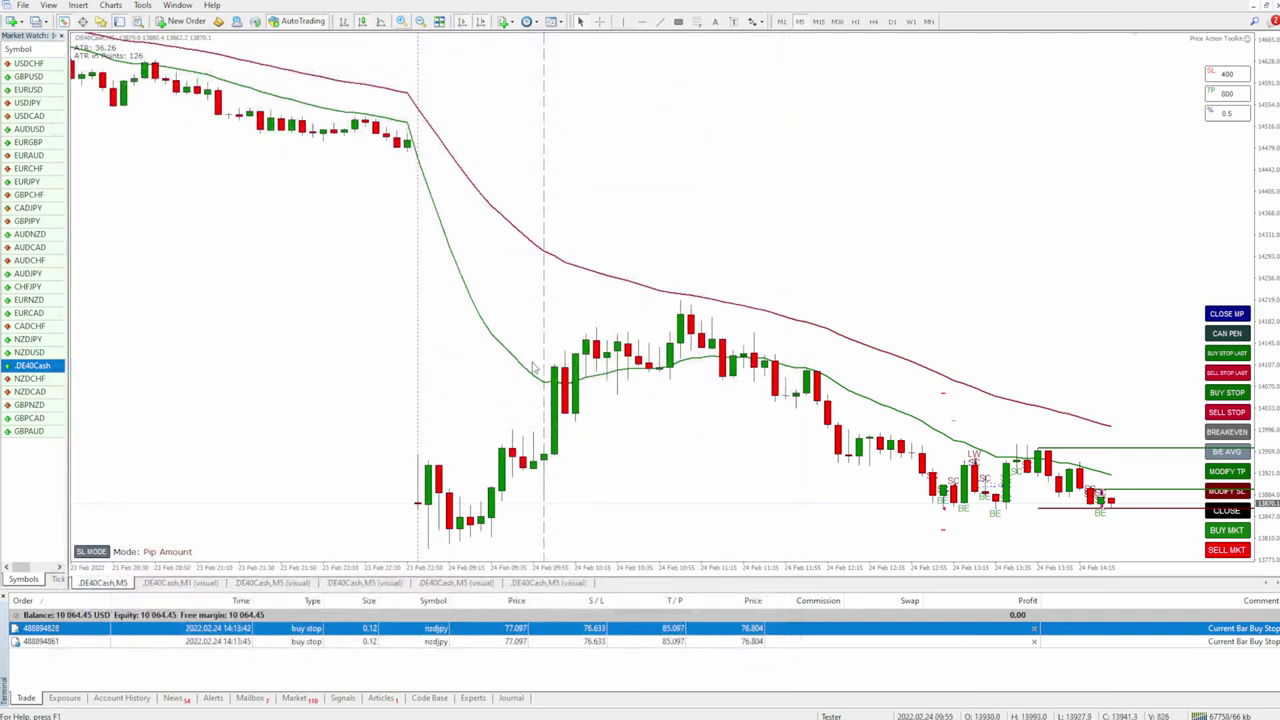
Enable One Click Trading by accepting its terms, buy 0.20 lots of .DE40Cash at market, and select the new position.
right_click(644, 89)
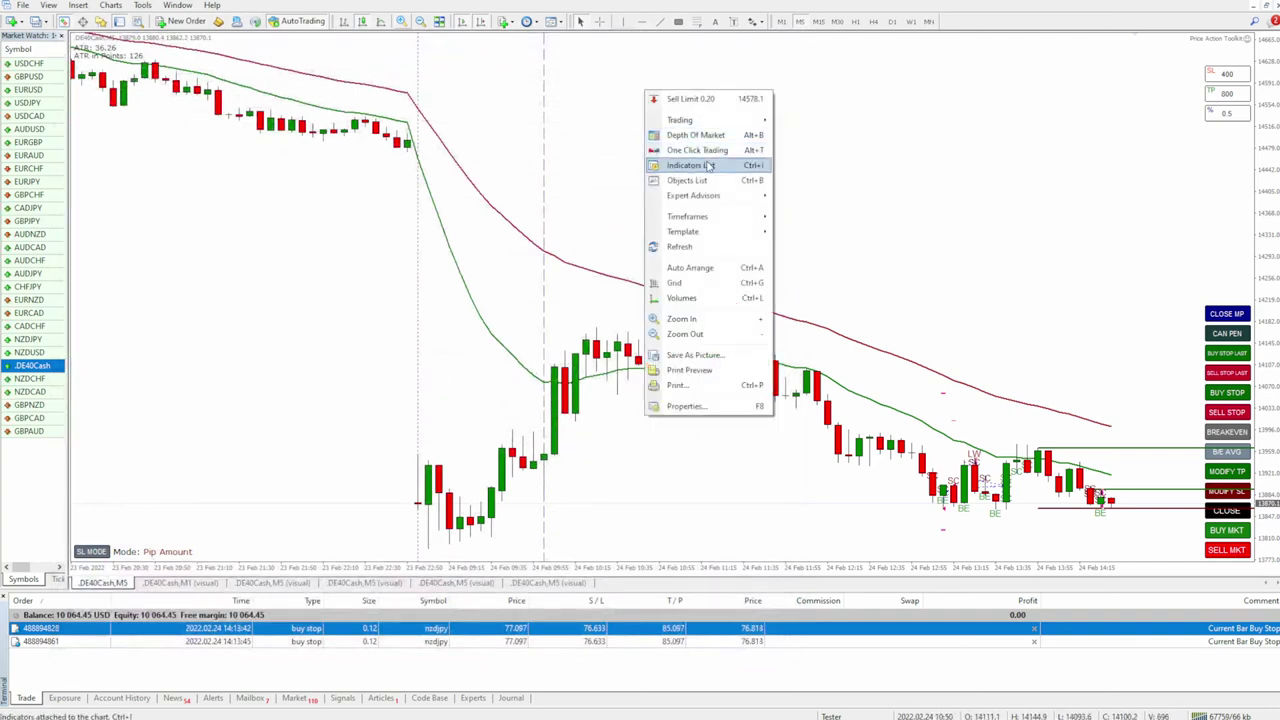
left_click(710, 150)
left_click(122, 65)
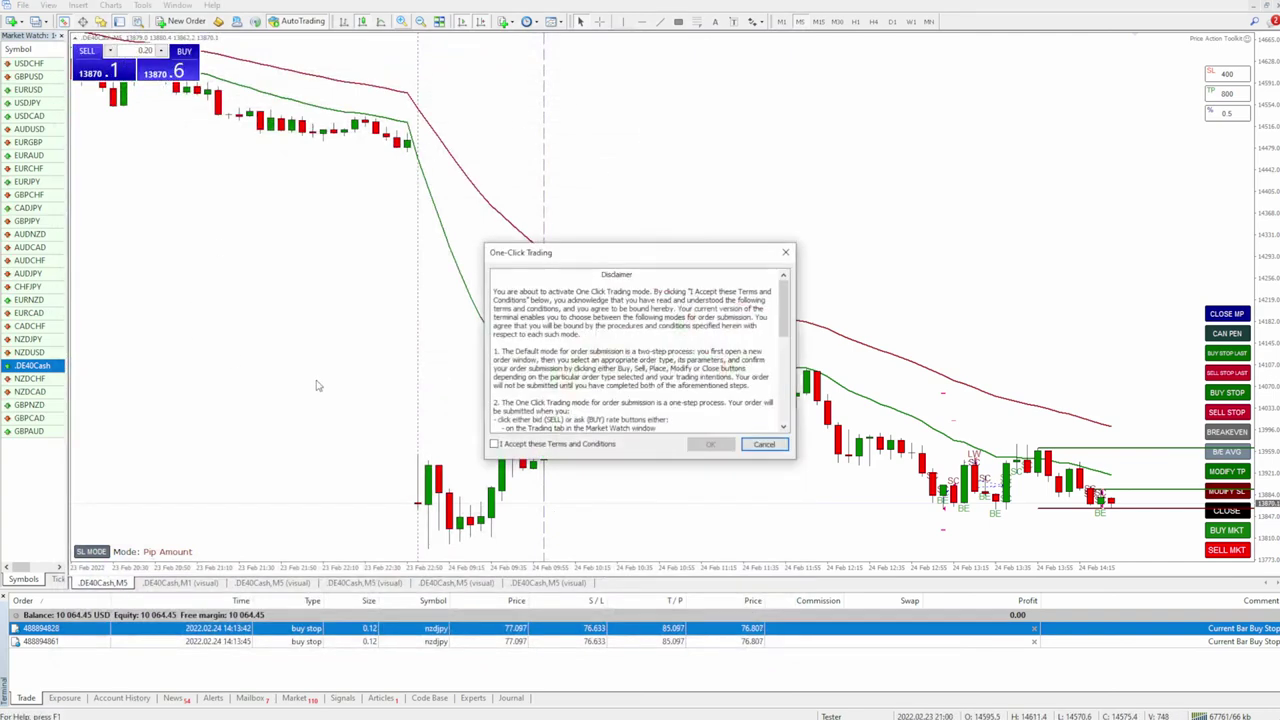
left_click(494, 443)
left_click(710, 443)
left_click(165, 72)
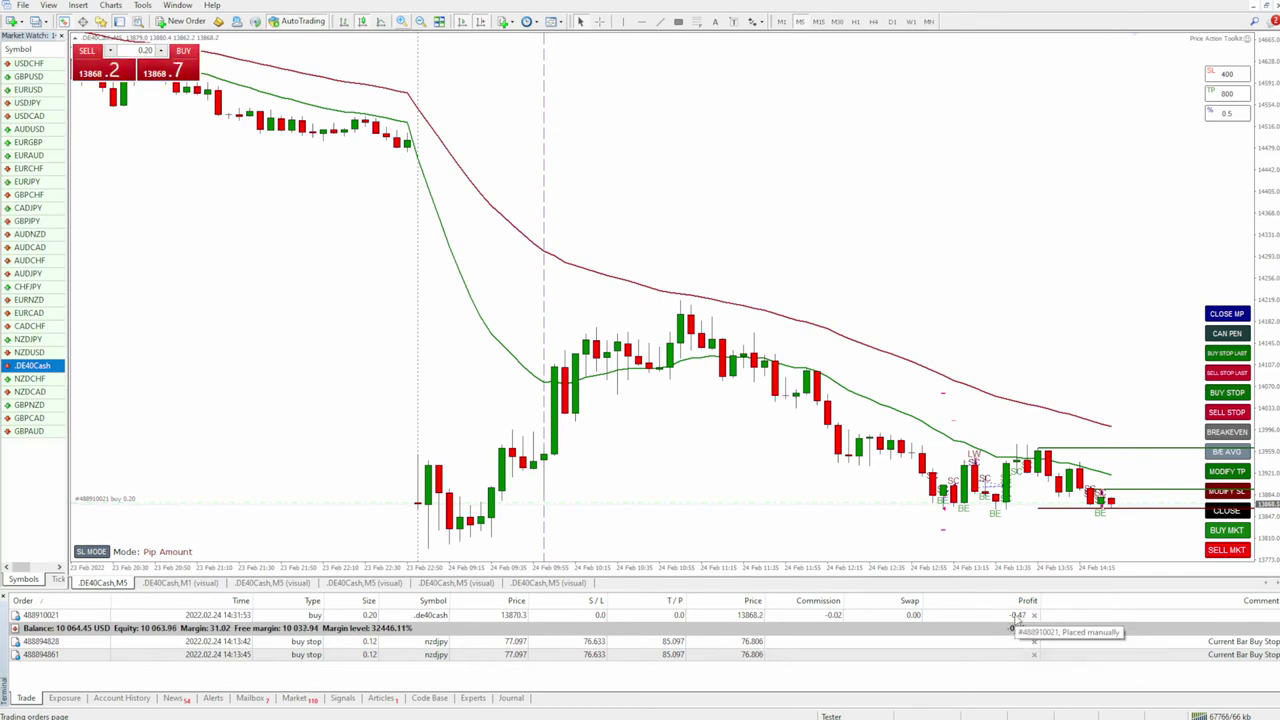
left_click(995, 616)
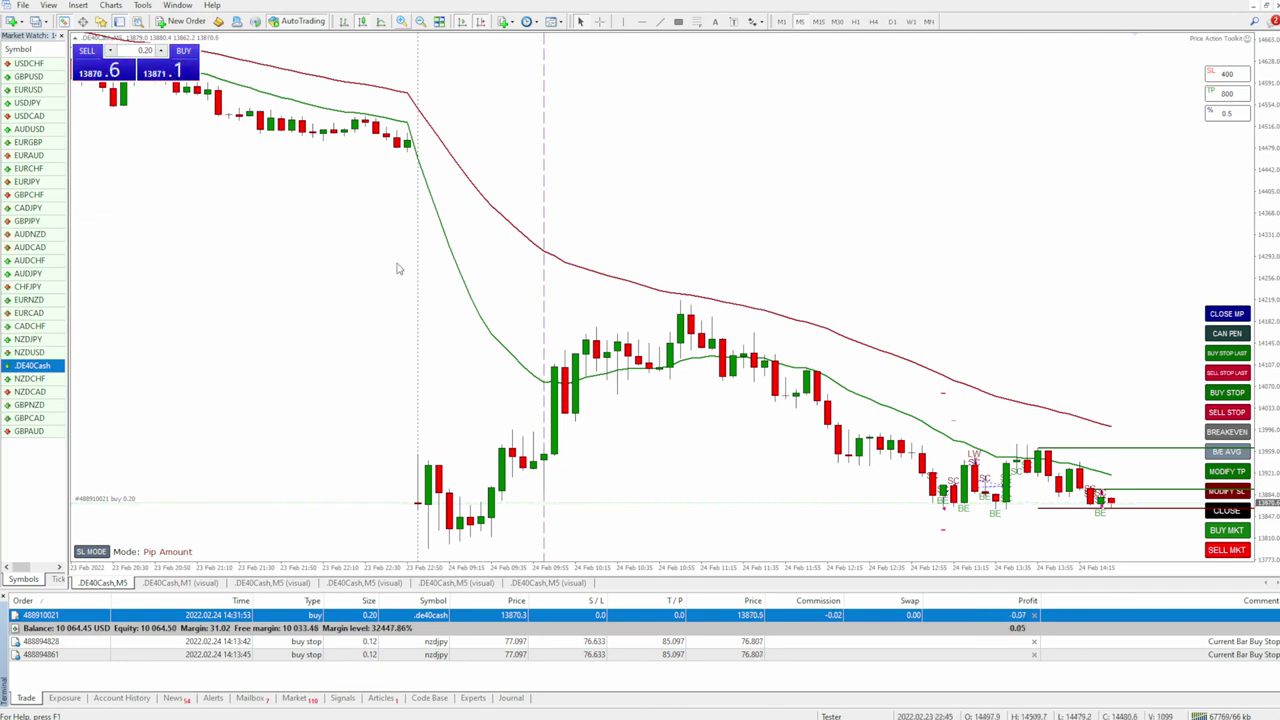
Hide the One Click Trading panel and place a market buy on .DE40Cash with the toolkit.
right_click(307, 47)
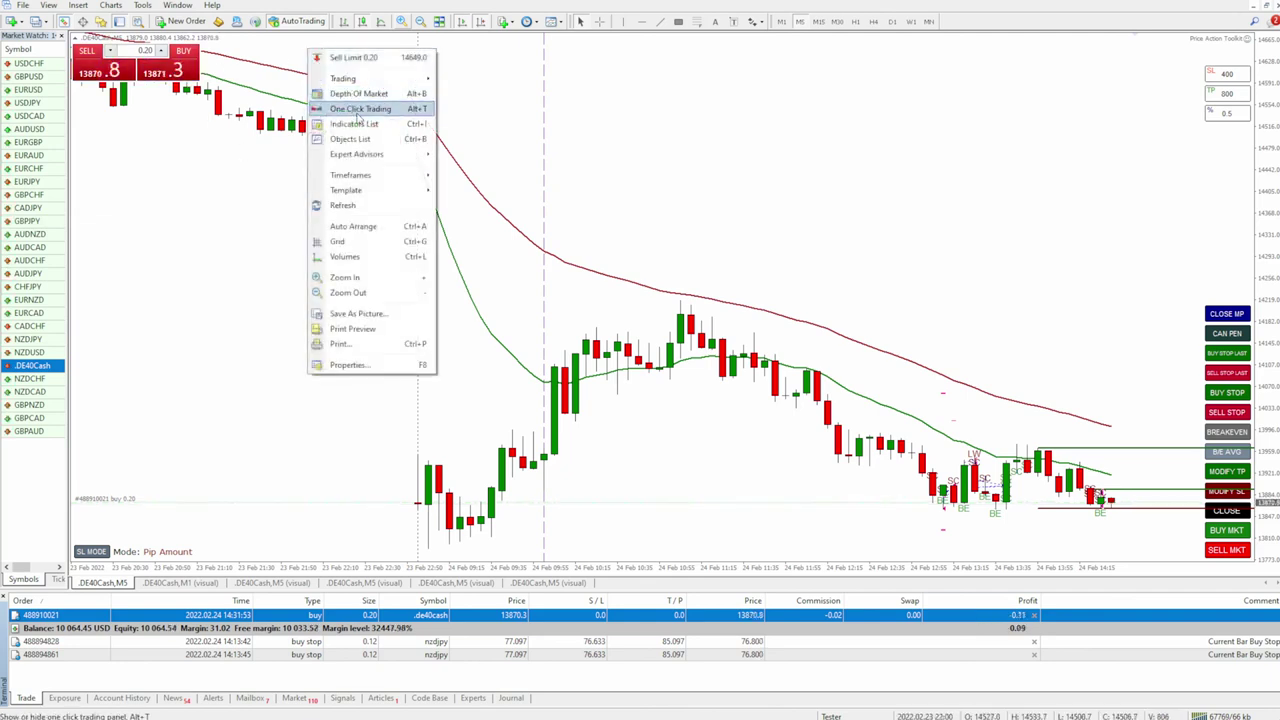
left_click(360, 106)
left_click(1227, 533)
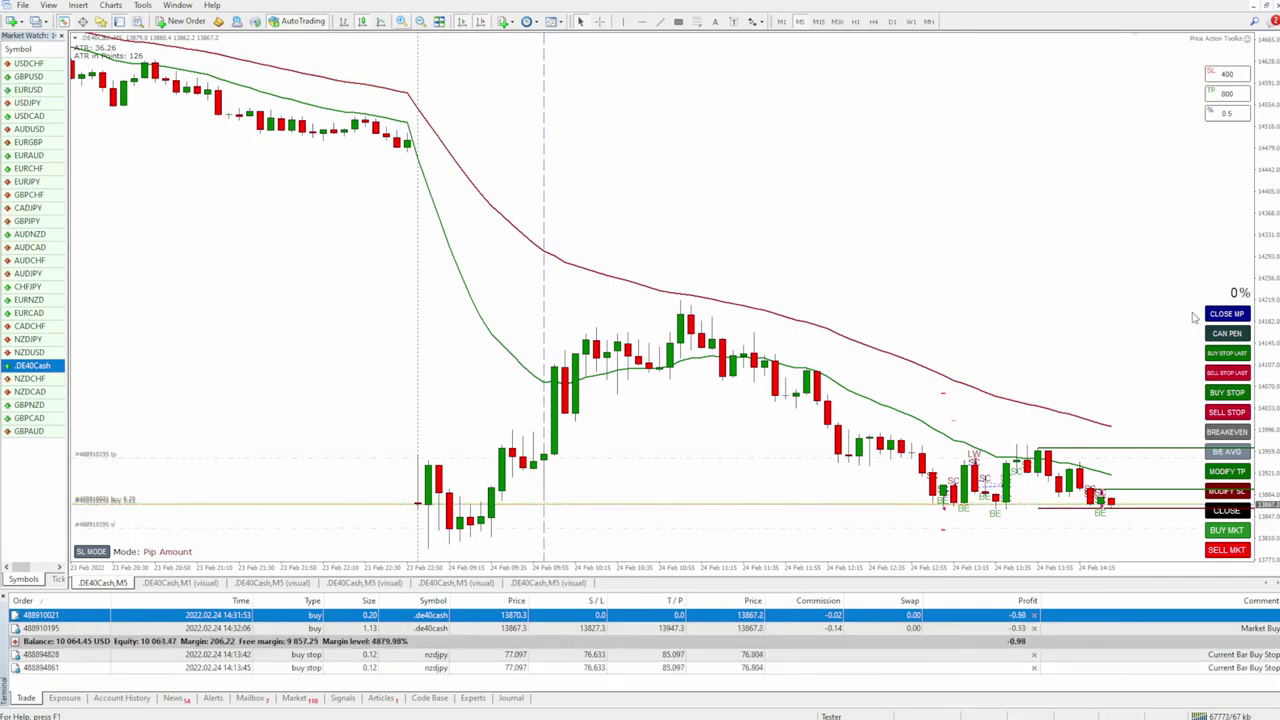
Set the toolkit's take profit to 1200, apply it to the open market buy, and hide the list of open trades.
double_click(1227, 92)
key("Return")
left_click(1227, 471)
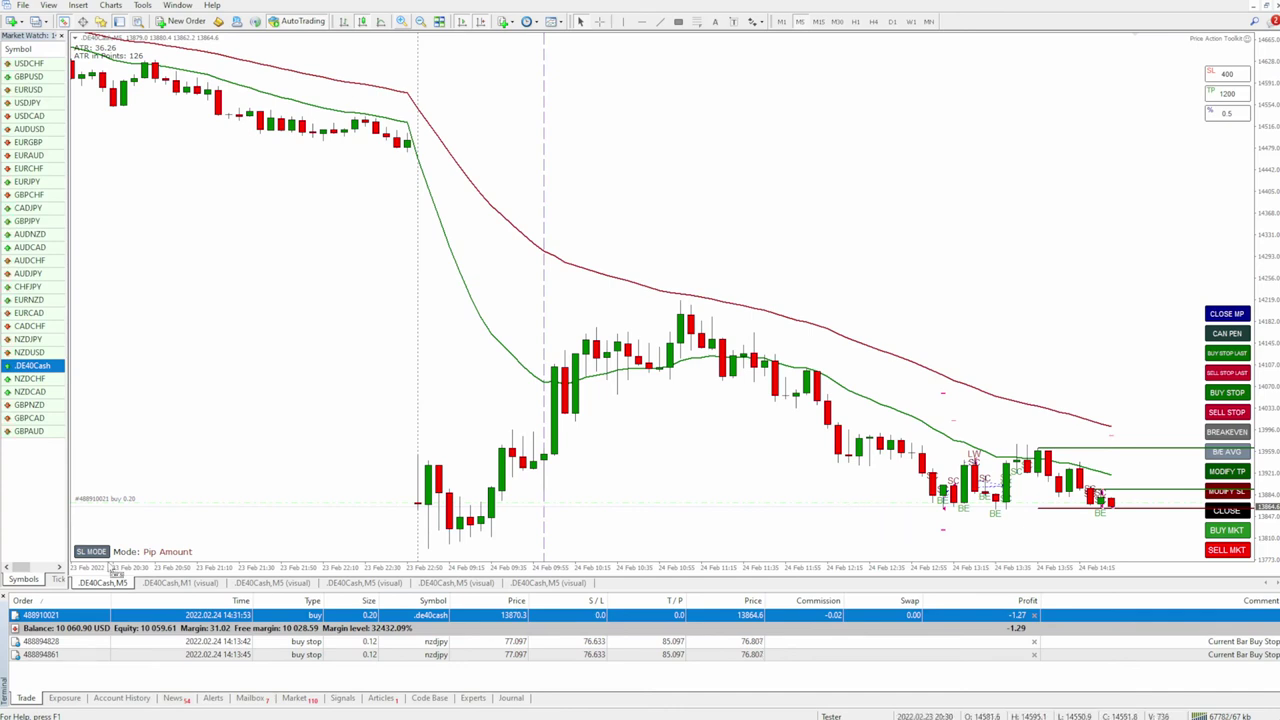
left_click(6, 597)
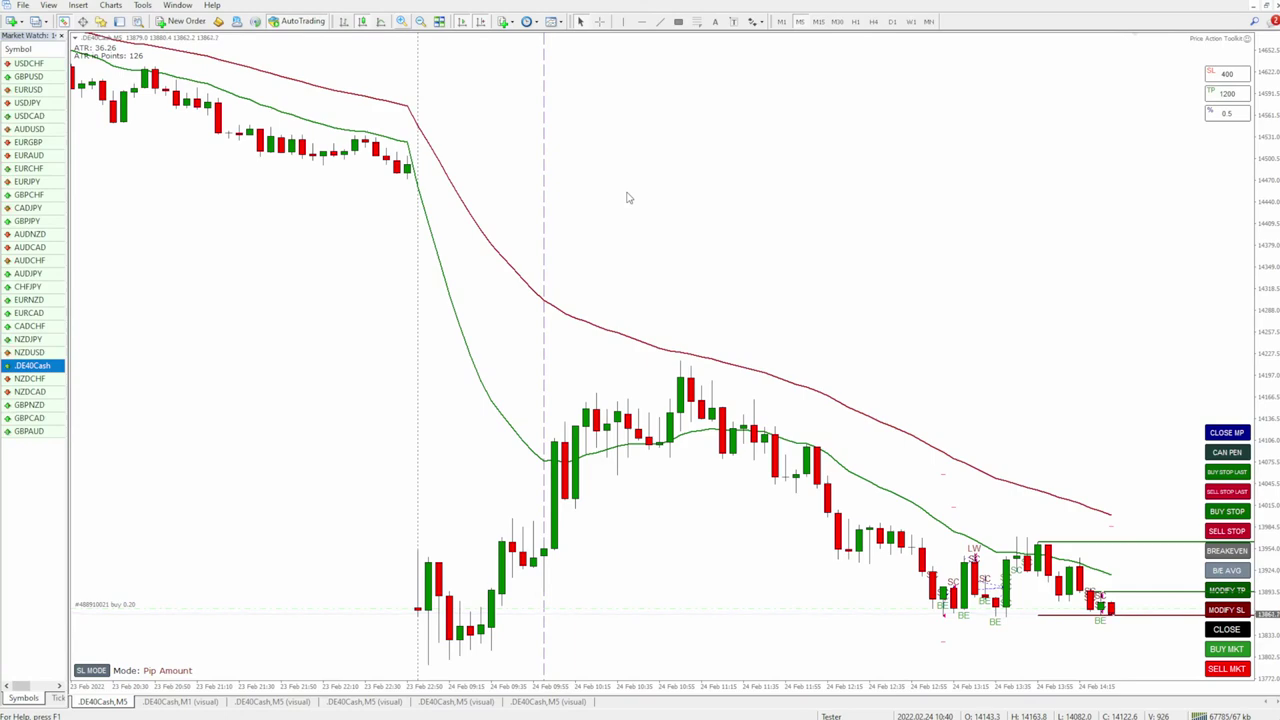
Set the toolkit's Distance Between Entries to 100 points, leaving Scale in to Winners and Scale in on Candle Close not Tick at true.
double_click(1248, 39)
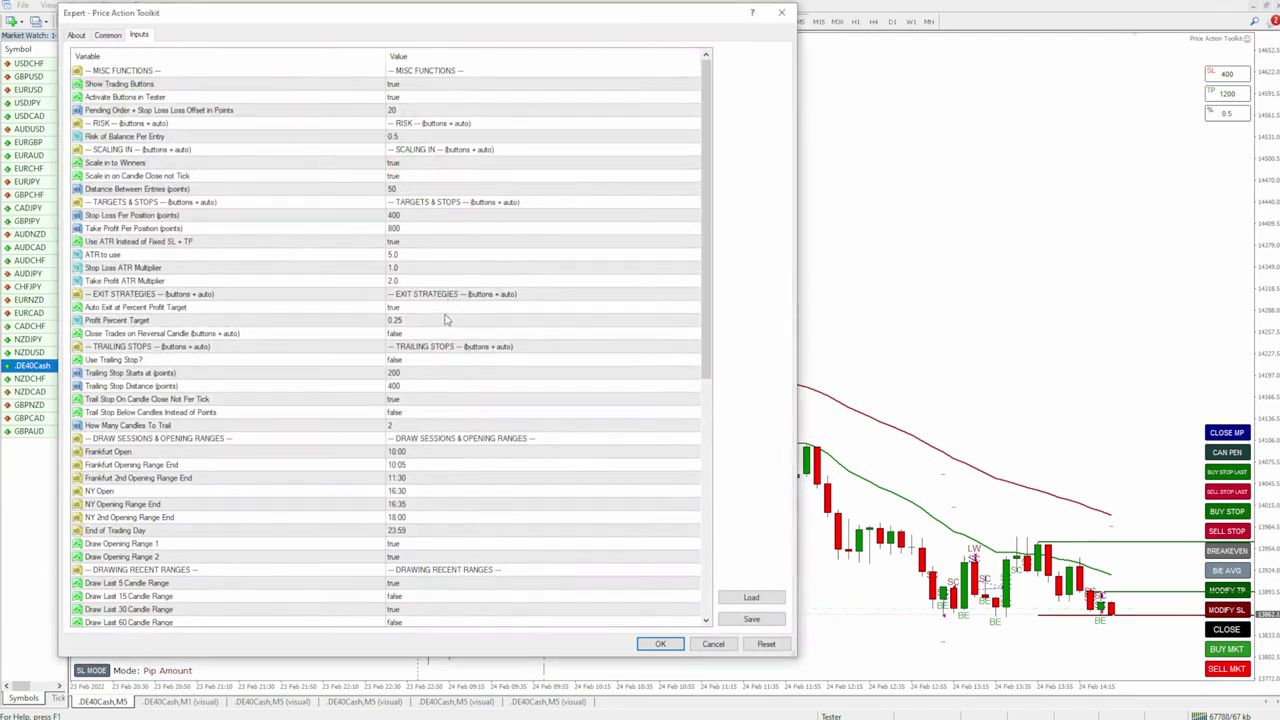
double_click(412, 166)
left_click(408, 176)
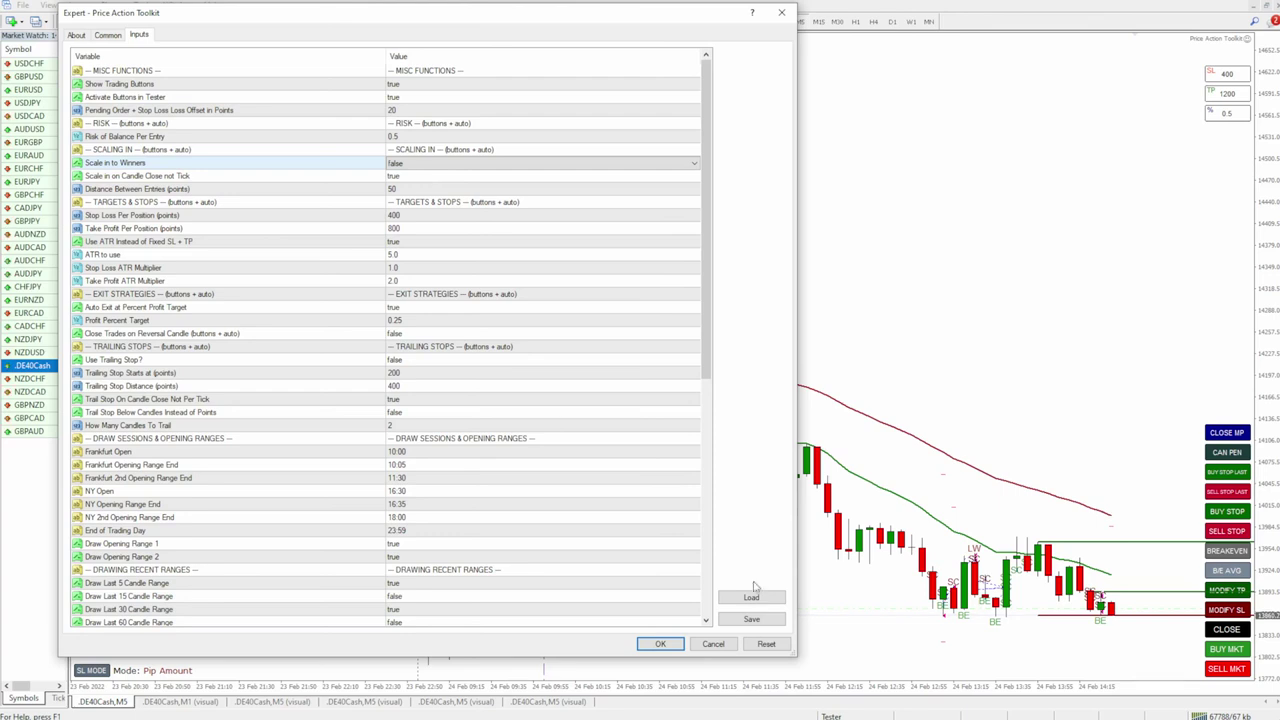
left_click(395, 163)
left_click(395, 176)
double_click(398, 188)
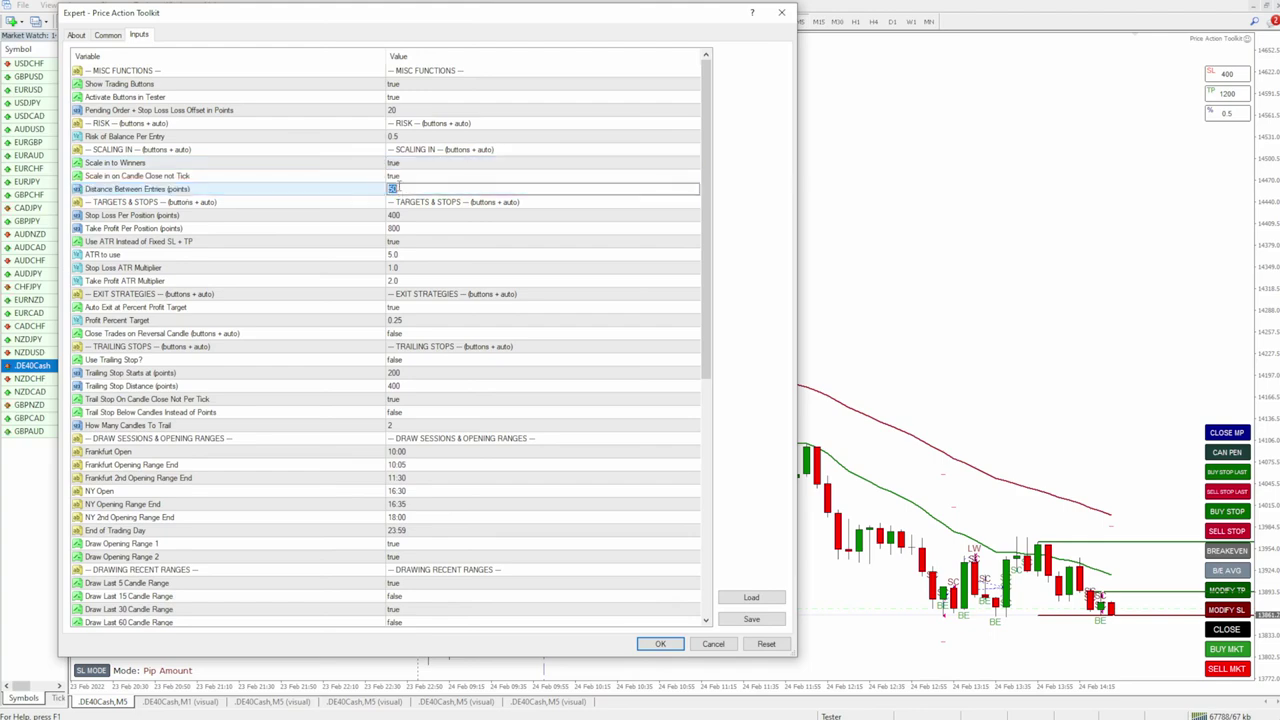
left_click(500, 320)
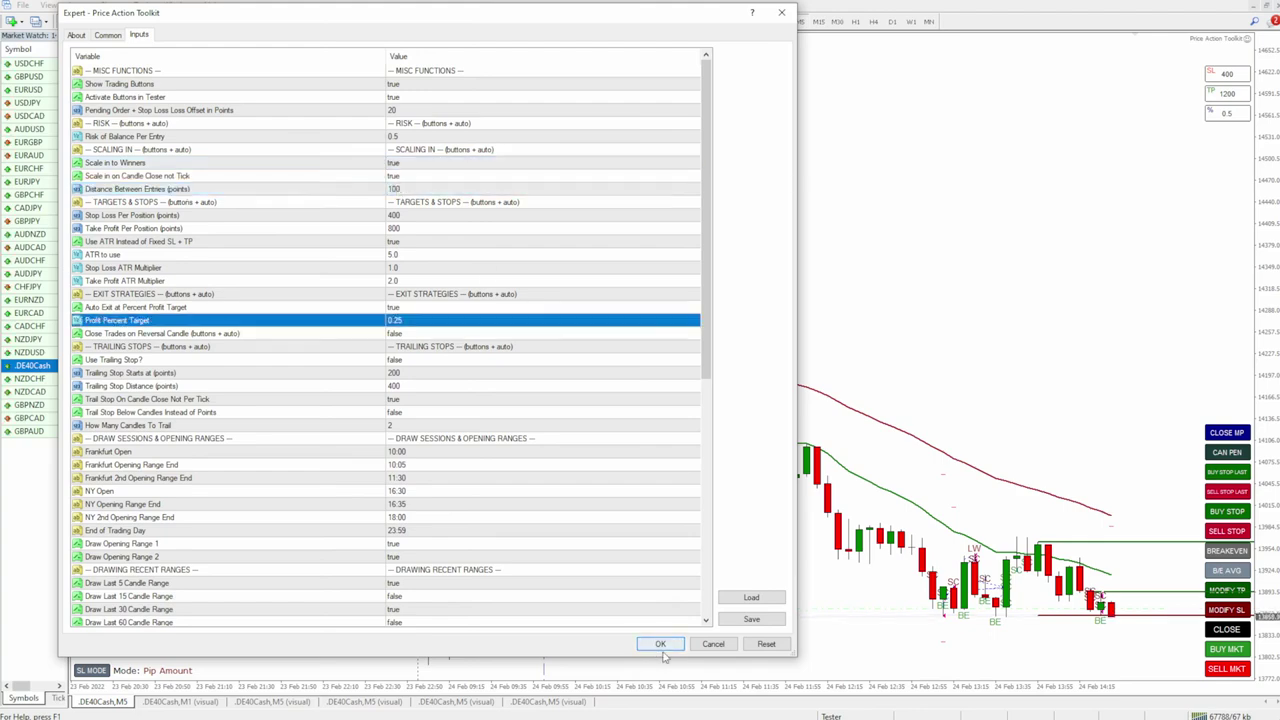
left_click(660, 644)
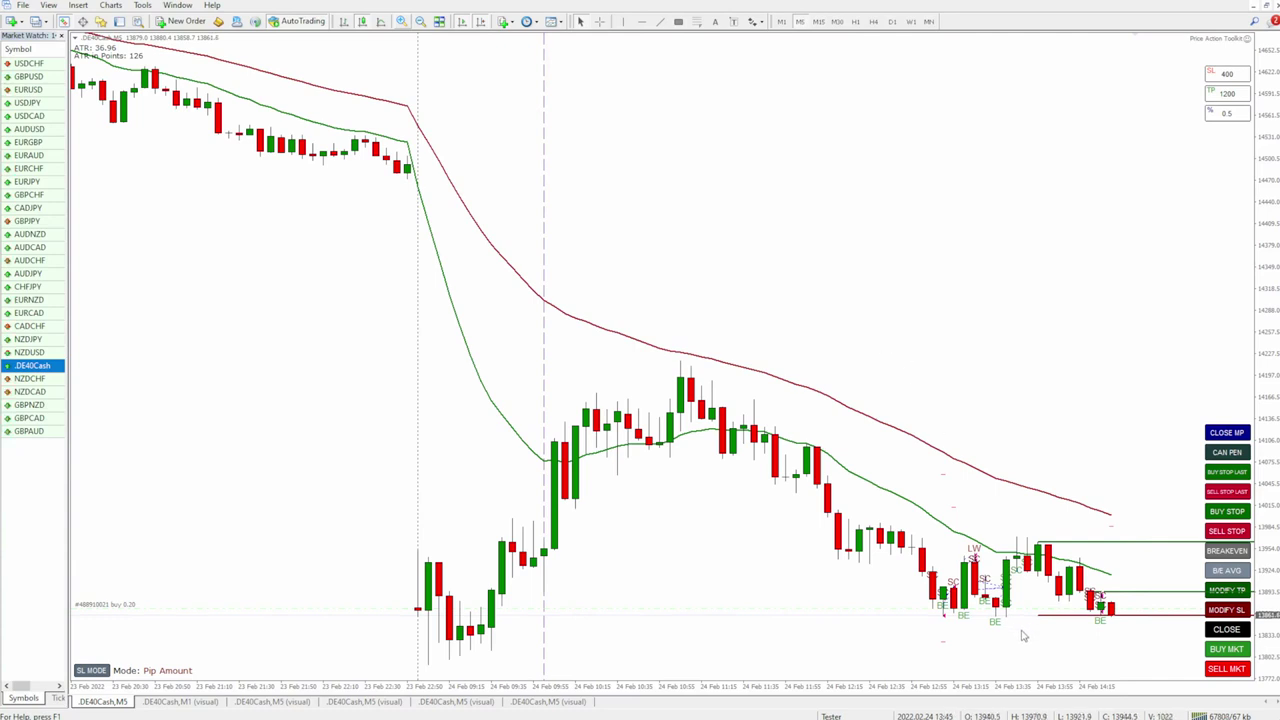
Set Auto Trade BE Patterns to true and EMA to use to 20 in the toolkit's inputs for .DE40Cash.
mouse_move(1116, 620)
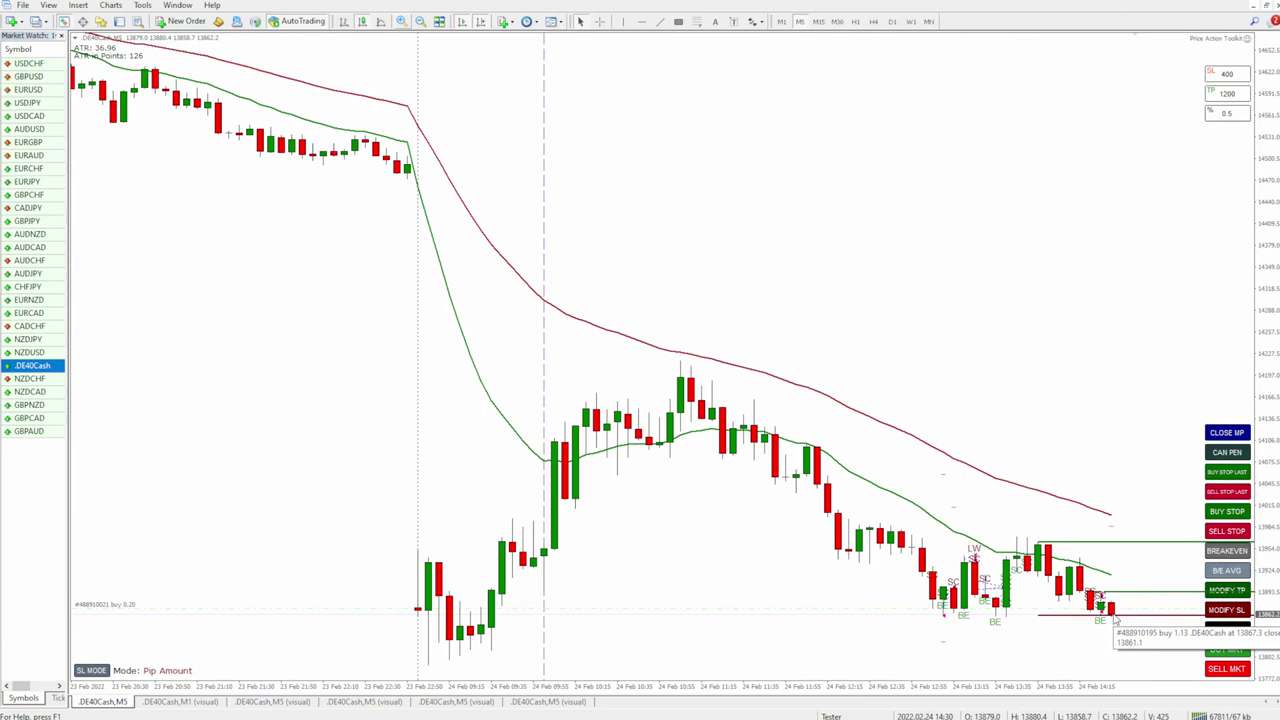
double_click(1250, 40)
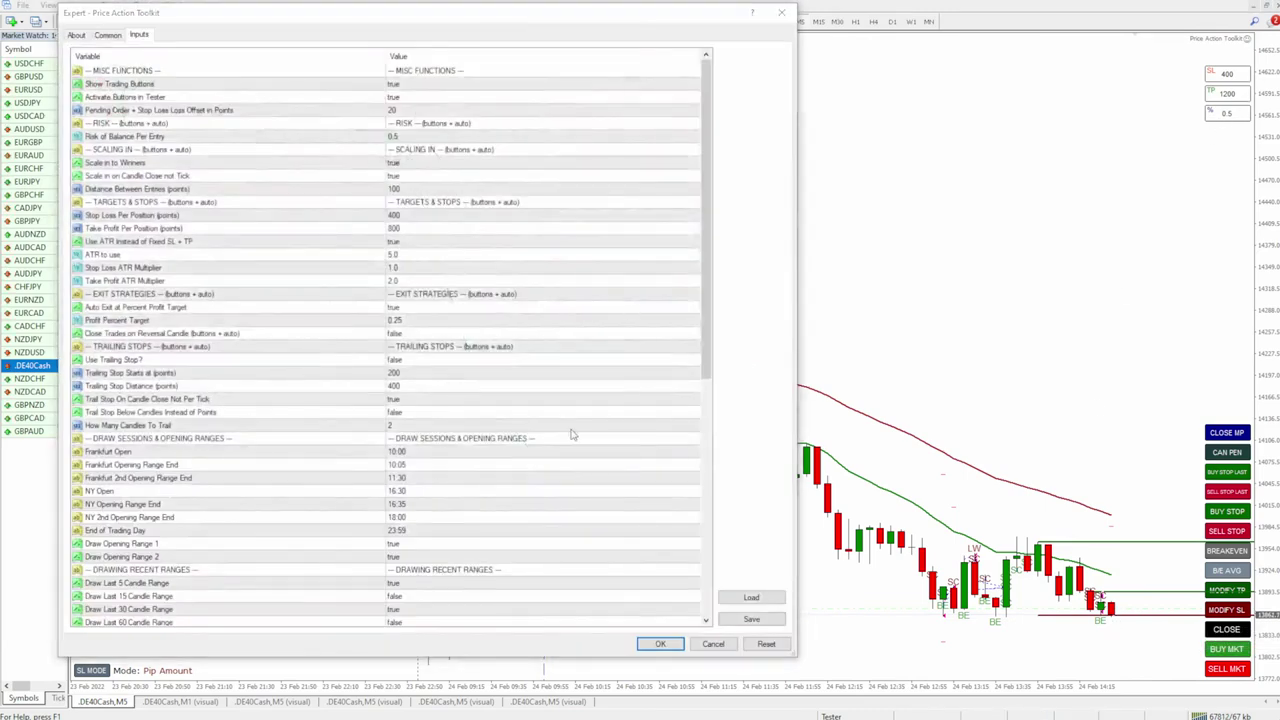
scroll(510, 490, "down", 10)
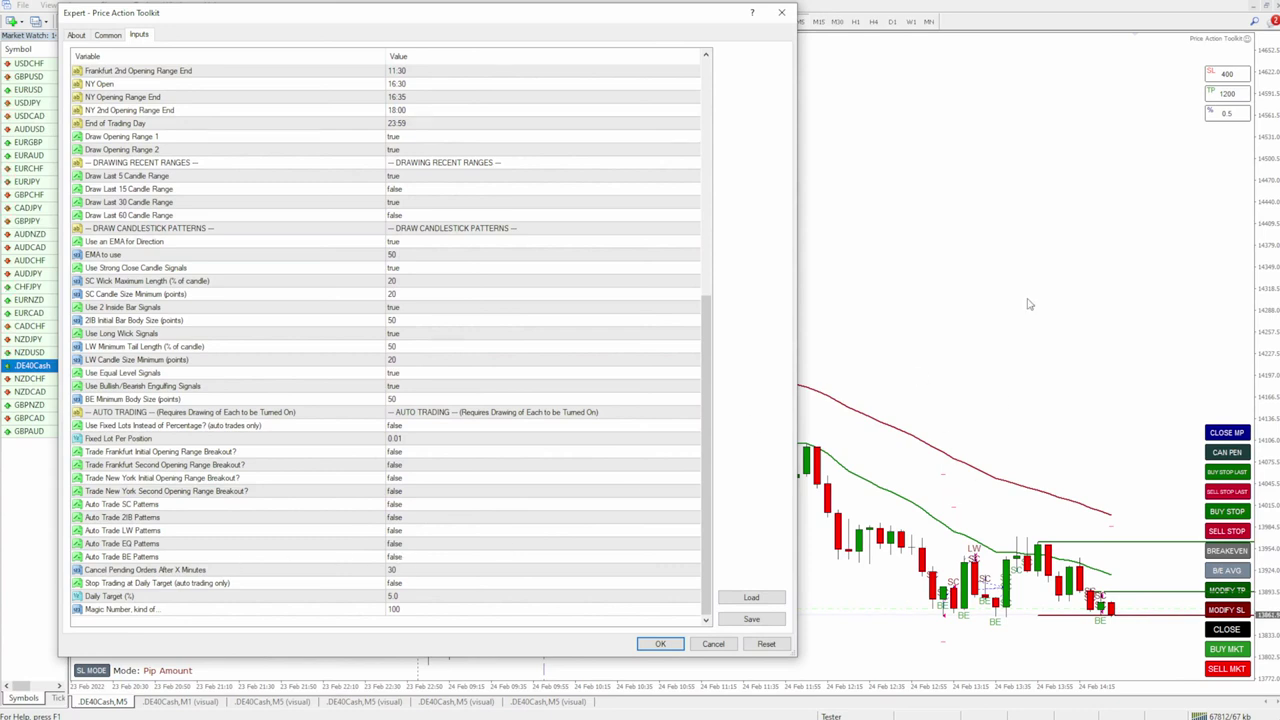
left_click(398, 557)
left_click(400, 584)
left_click(472, 518)
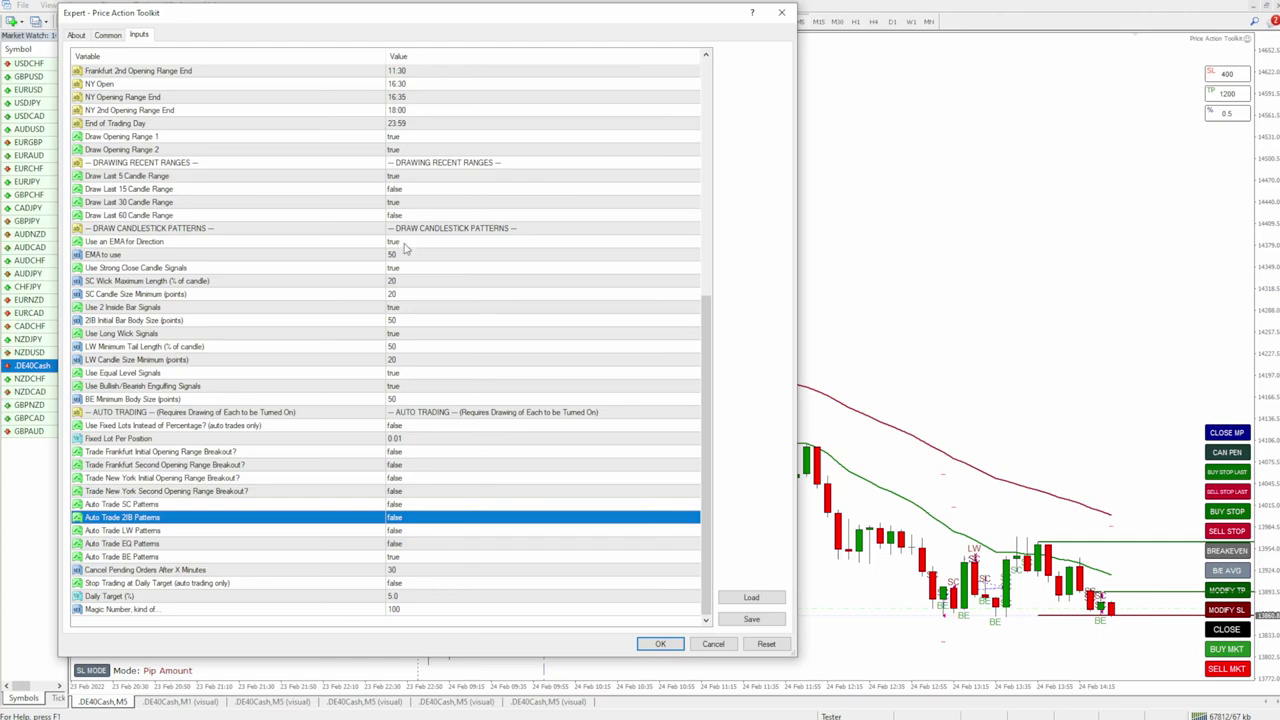
left_click(395, 256)
type("20")
left_click(389, 305)
left_click(660, 643)
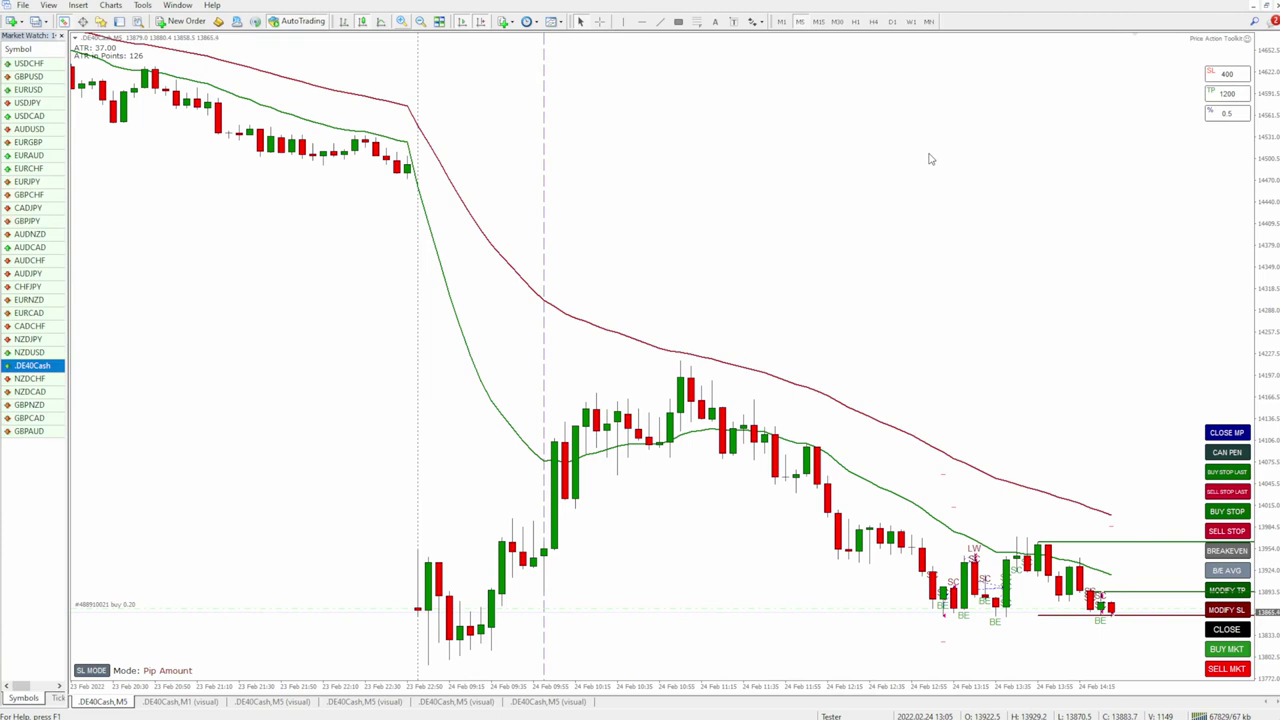
Open a CADJPY chart and attach the Price Action Toolkit expert advisor to it.
right_click(33, 208)
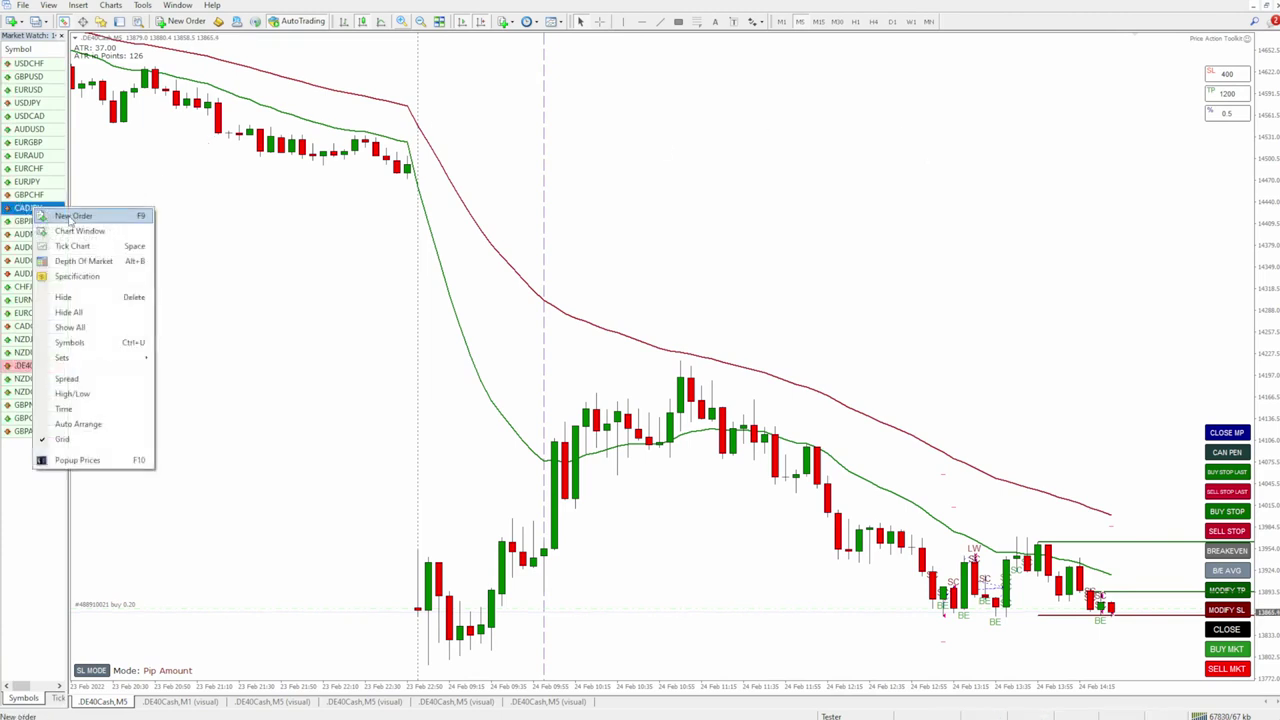
left_click(78, 231)
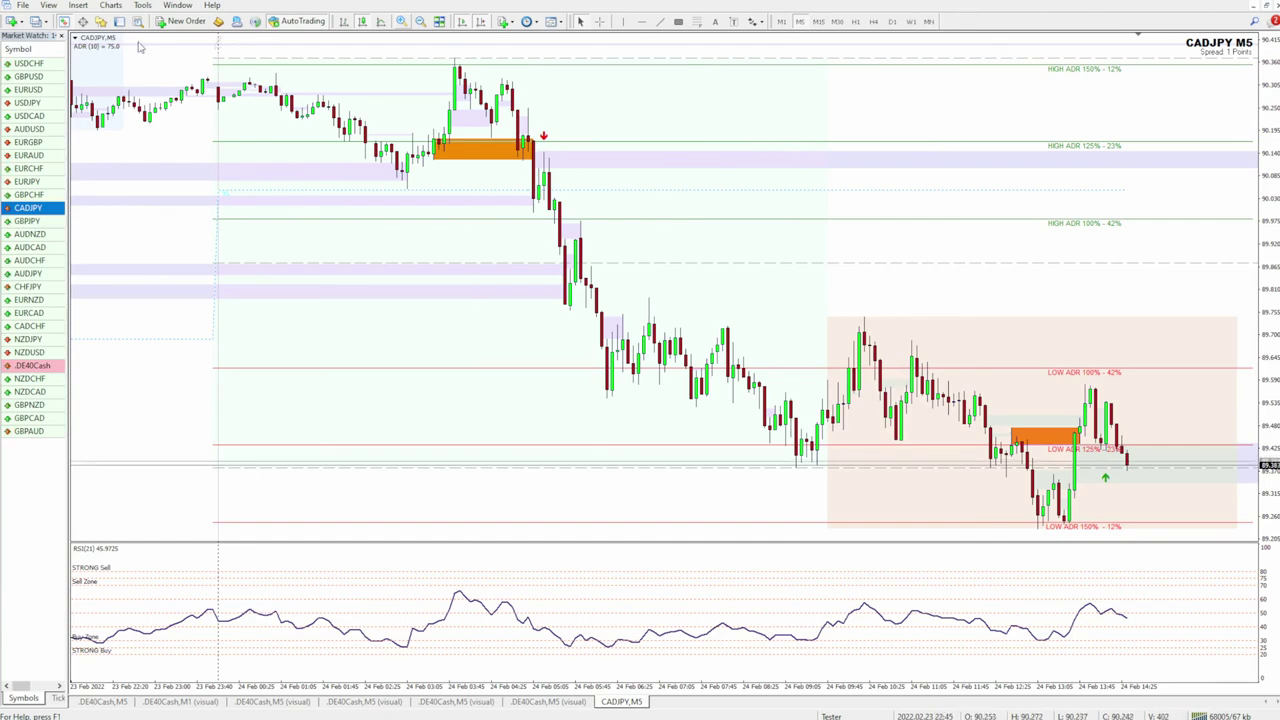
left_click(101, 21)
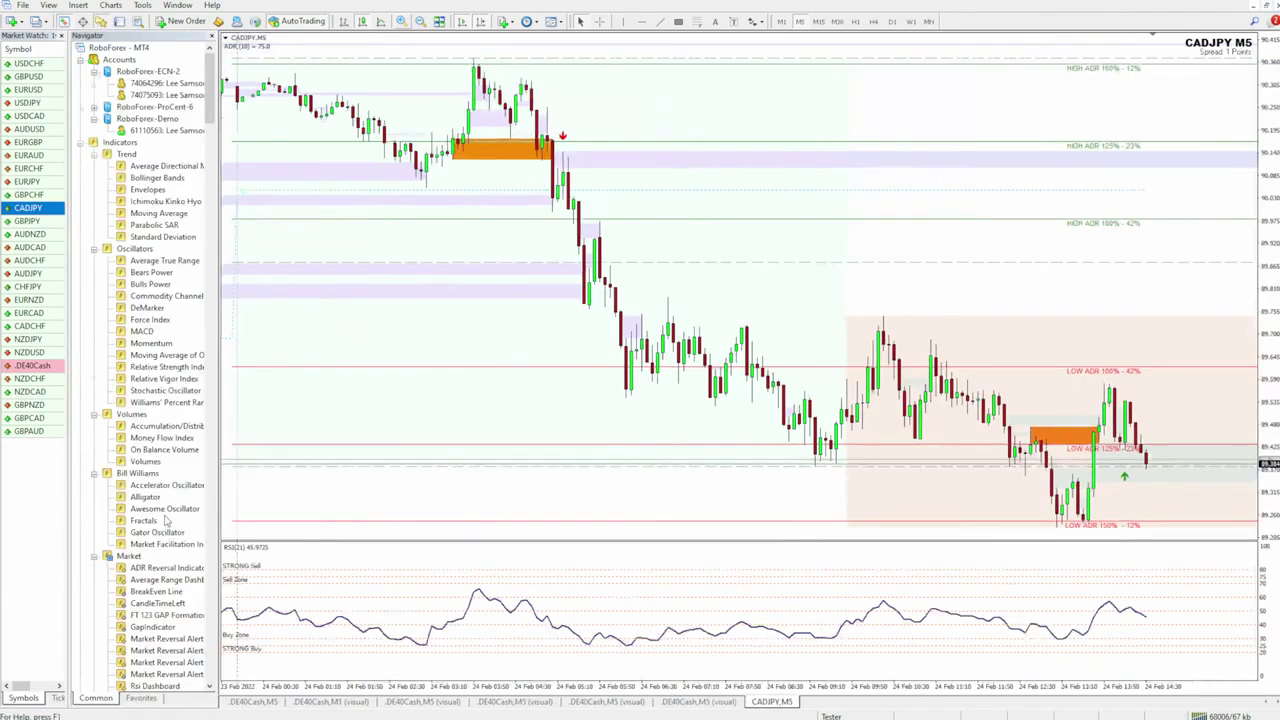
scroll(165, 523, "down", 15)
scroll(202, 268, "down", 20)
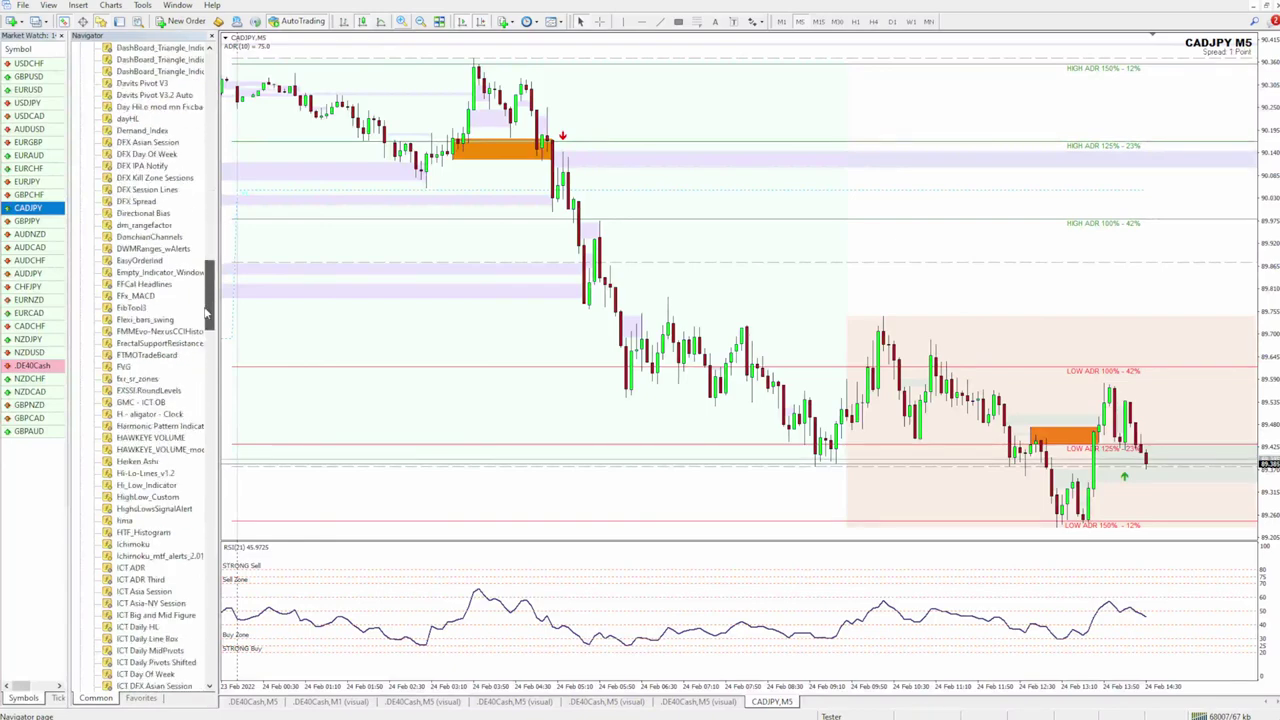
left_click(140, 651)
left_click_drag(140, 651, 797, 246)
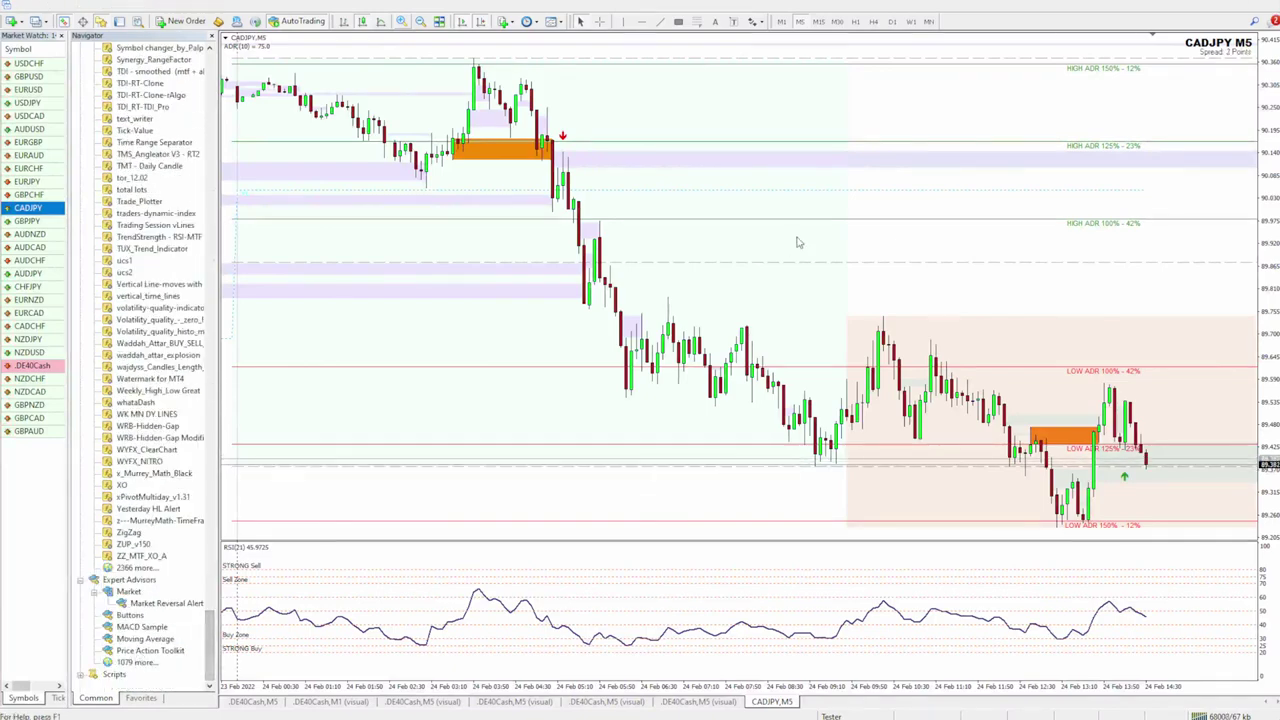
Set the toolkit's Magic Number to 200 for the CADJPY chart and apply the inputs.
scroll(413, 614, "down", 15)
double_click(413, 614)
type("200")
left_click(533, 560)
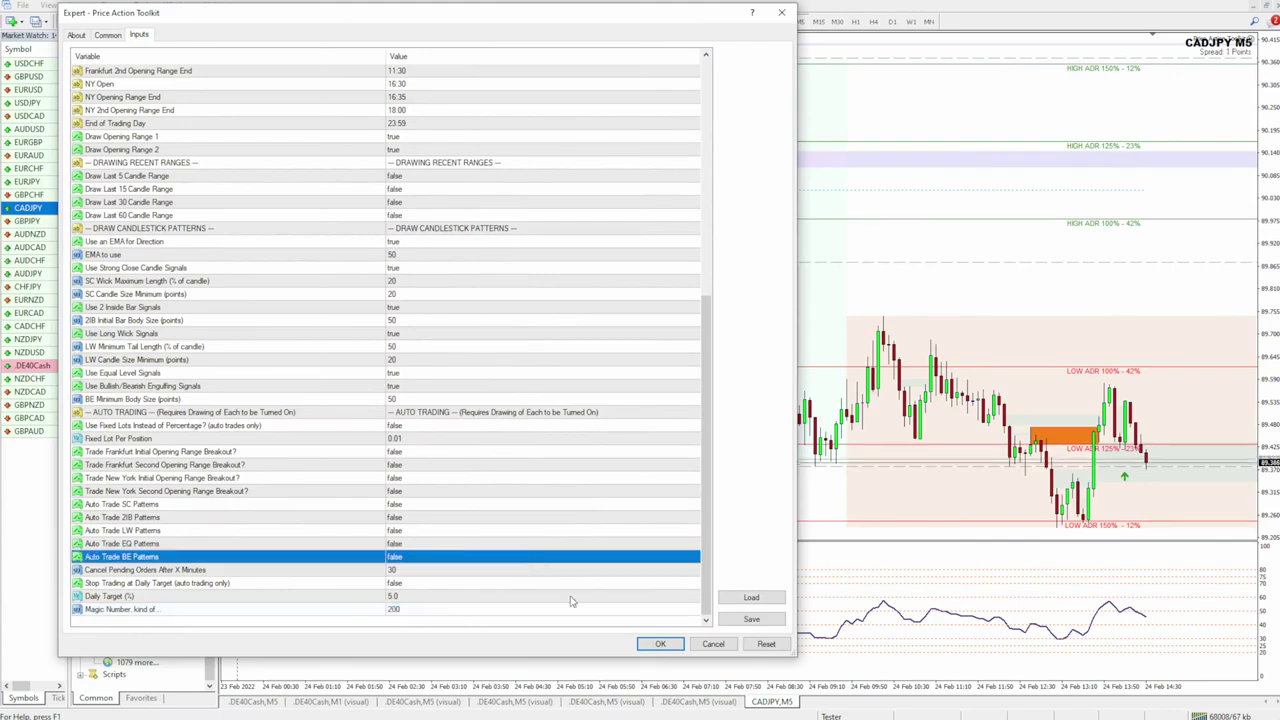
left_click(660, 643)
Buy CADJPY at market with the toolkit, then show the list of open trades and select the new cadjpy position.
left_click(1230, 509)
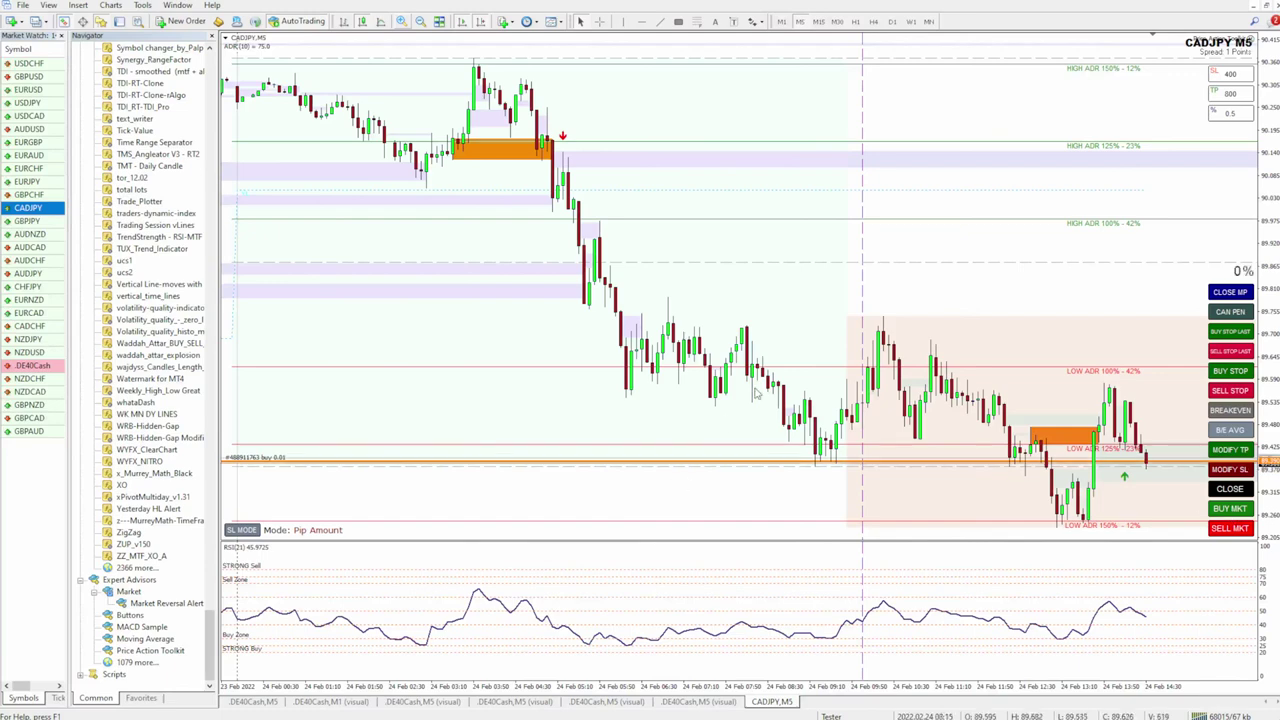
left_click(119, 22)
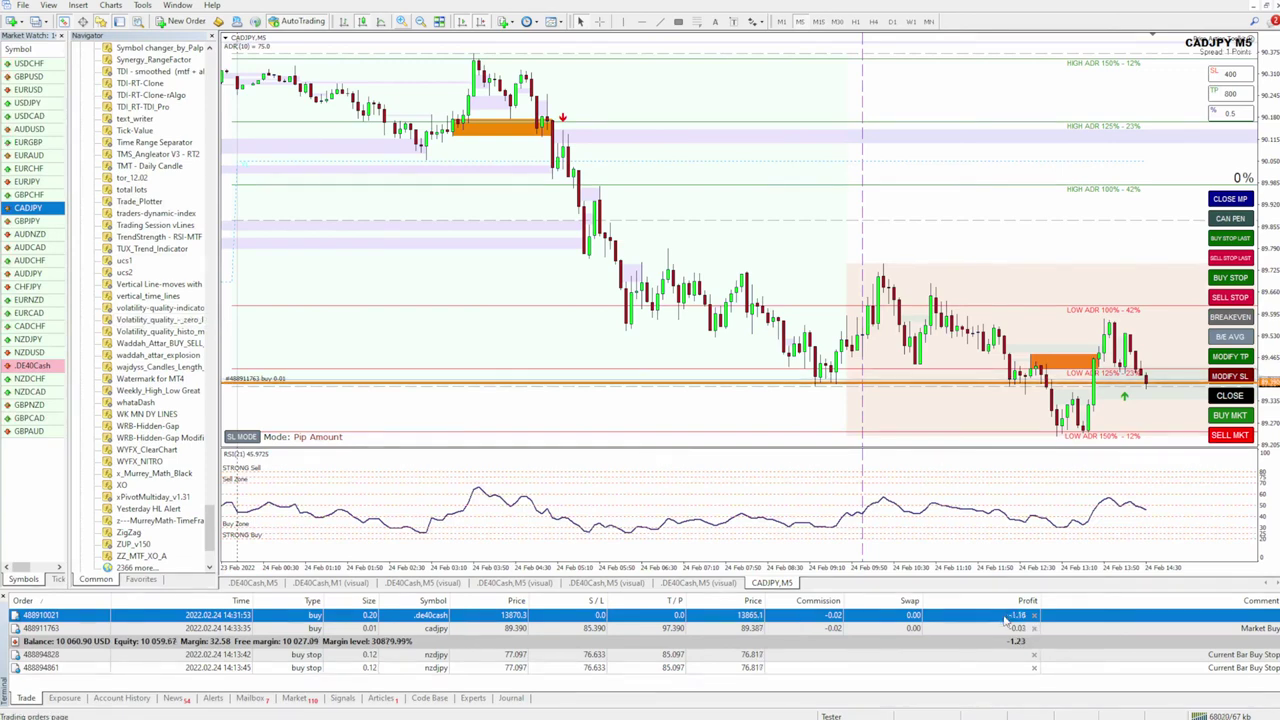
left_click(903, 628)
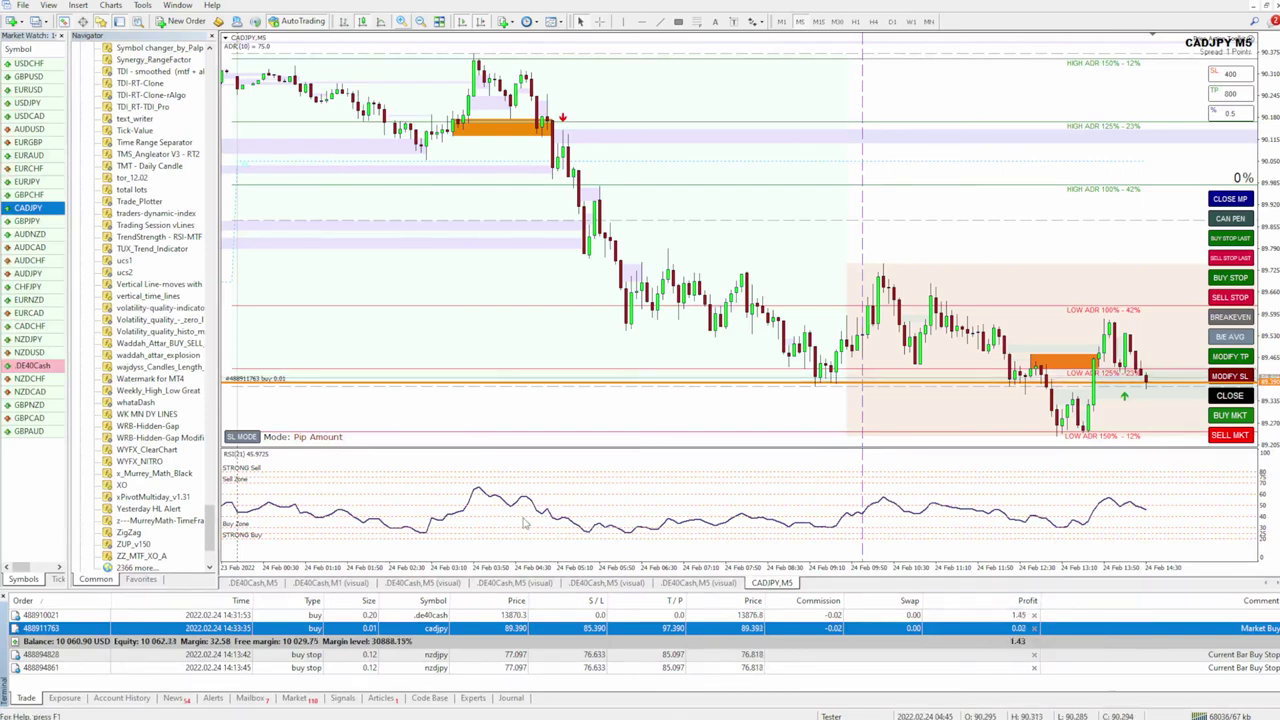
Place a market buy with the toolkit on the .DE40Cash M5 chart and return to the CADJPY chart.
key("ctrl+F6")
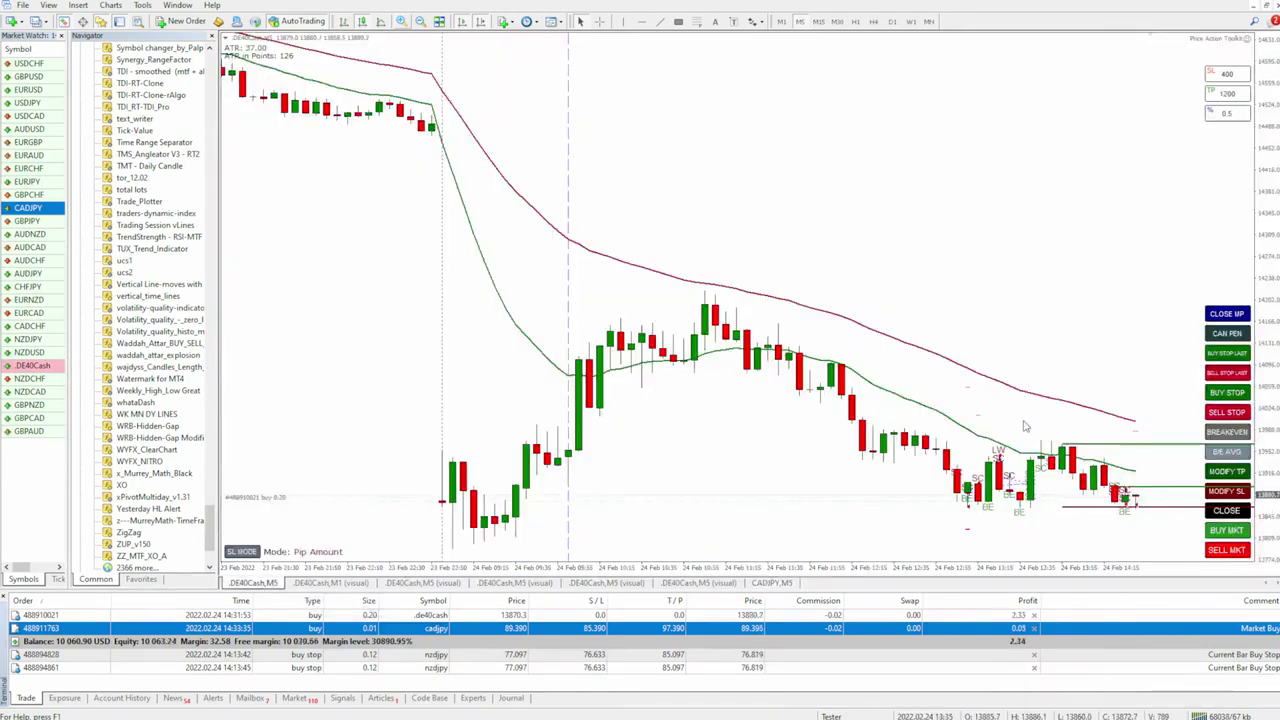
left_click(1232, 533)
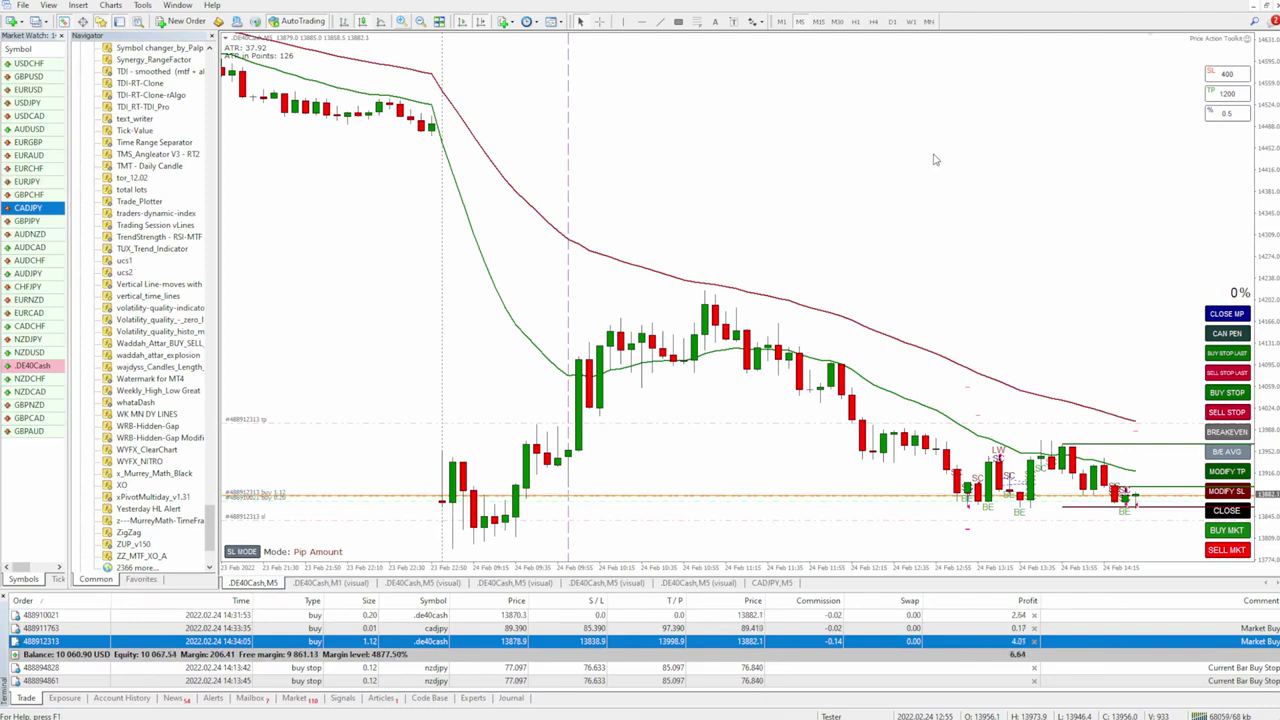
left_click(776, 583)
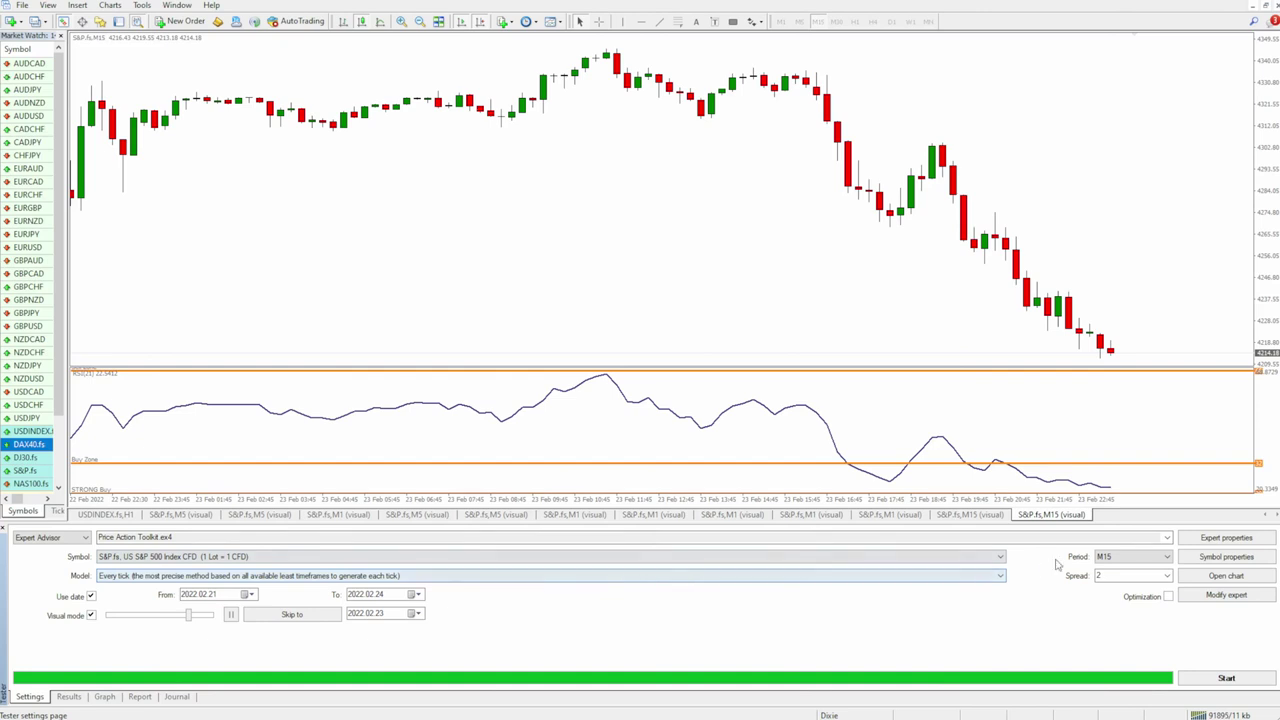
Set the strategy tester's symbol to GBPUSD, check the Price Action Toolkit's inputs, and start the visual test.
left_click(1000, 556)
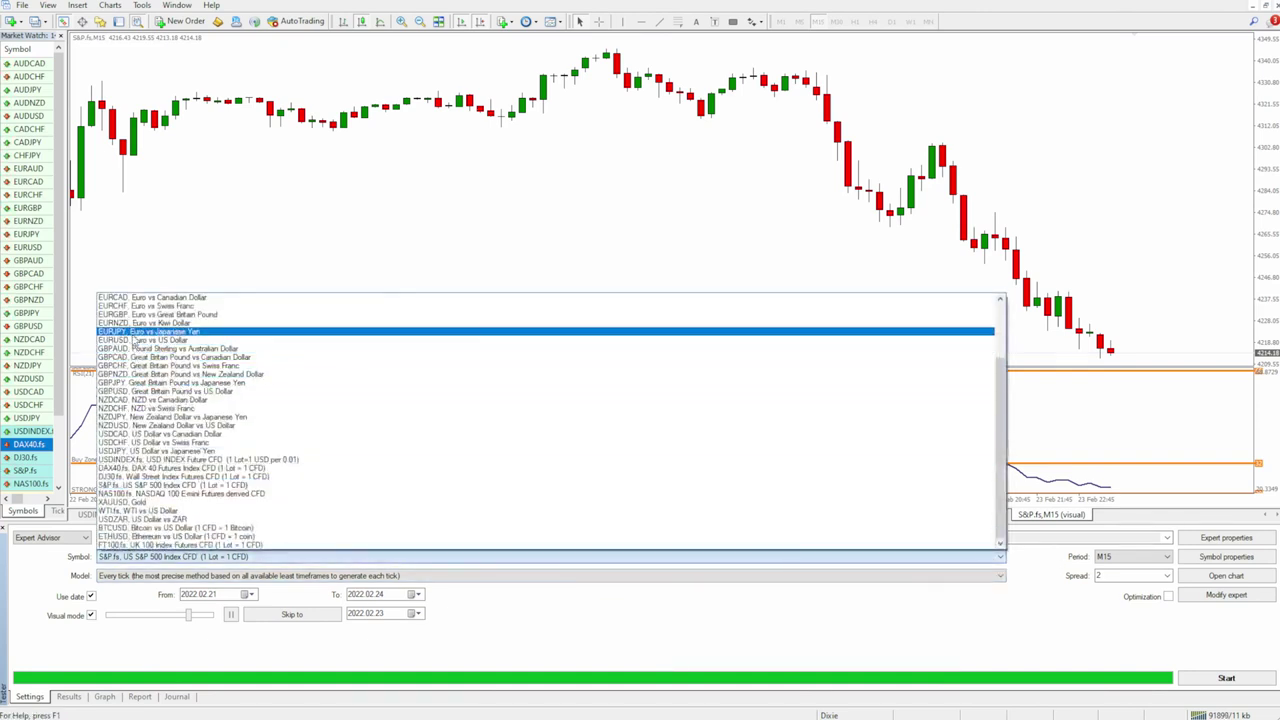
left_click(135, 391)
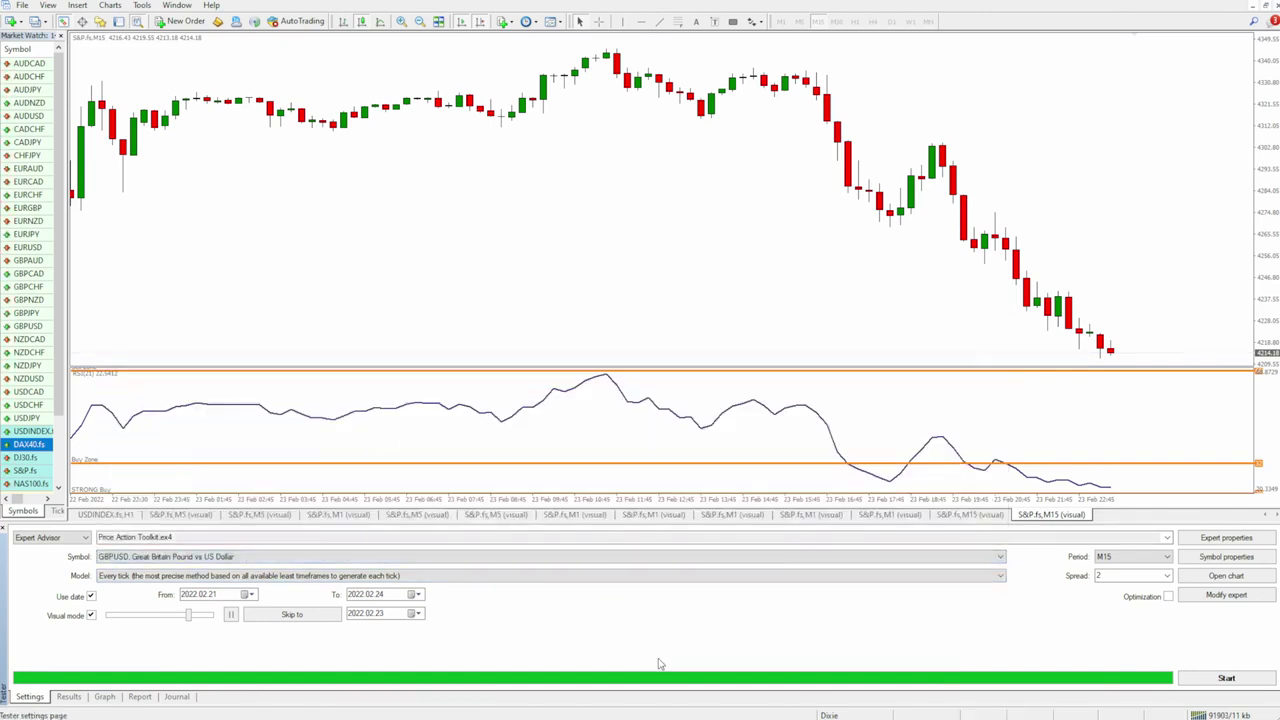
left_click(1205, 546)
left_click_drag(1021, 195, 1015, 605)
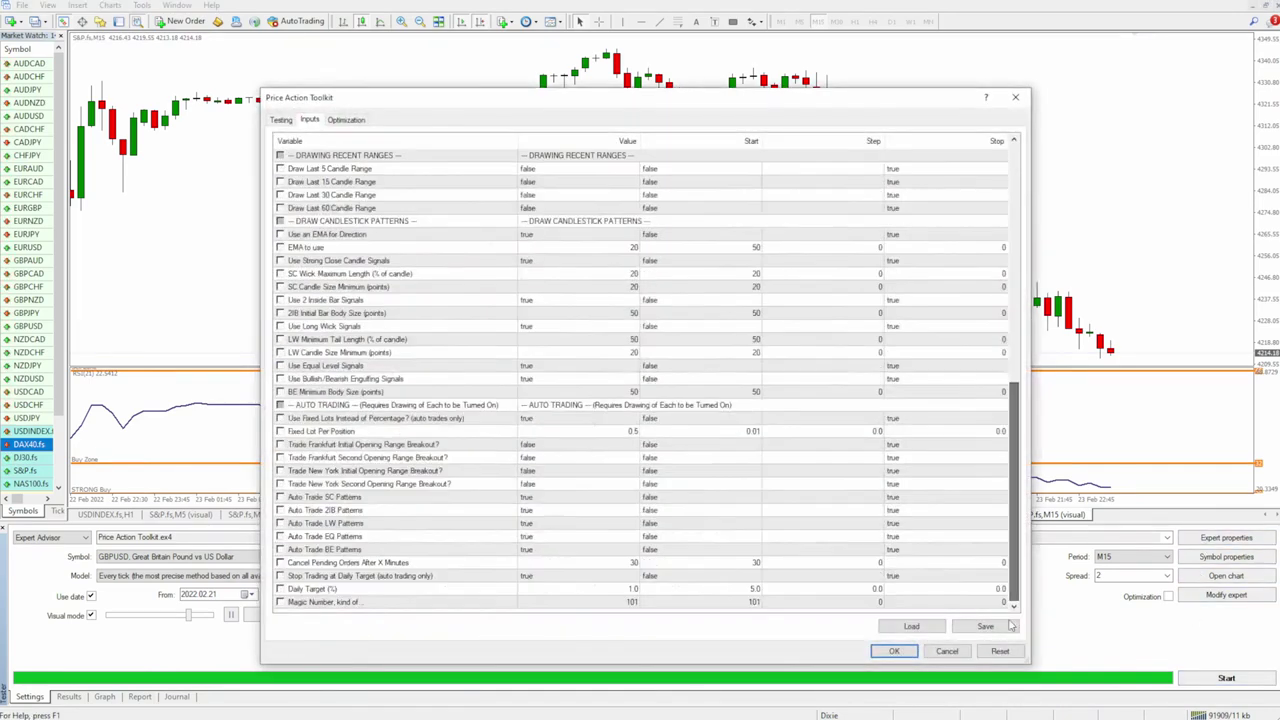
left_click(893, 650)
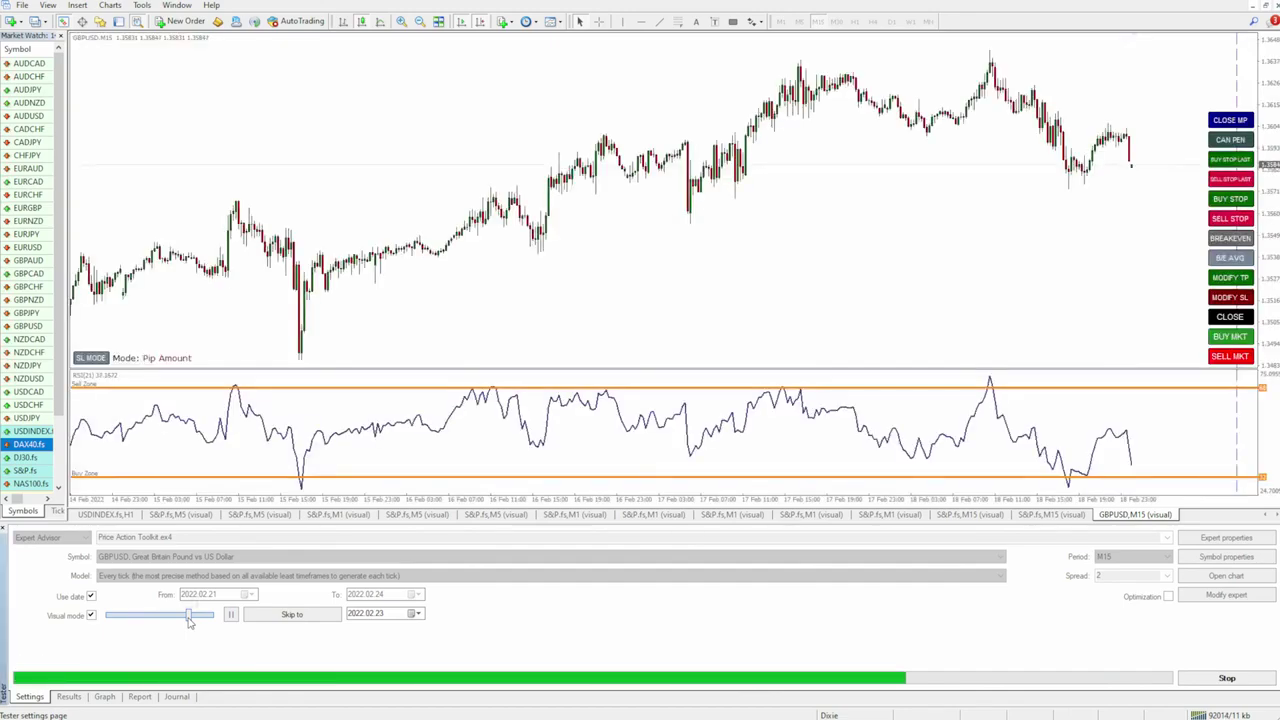
Adjust the visual test's playback speed until the 21 Feb opening ranges are drawn, and enlarge the GBPUSD candles around them.
left_click_drag(188, 617, 211, 617)
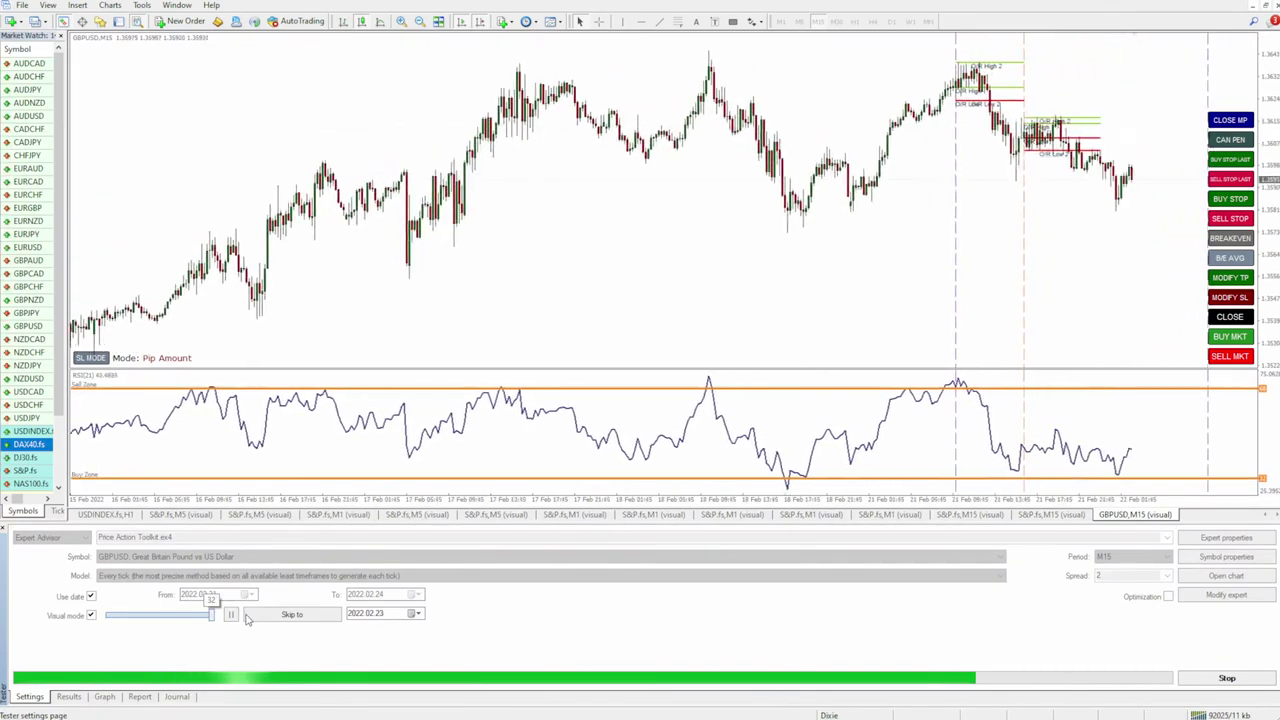
left_click_drag(210, 614, 203, 614)
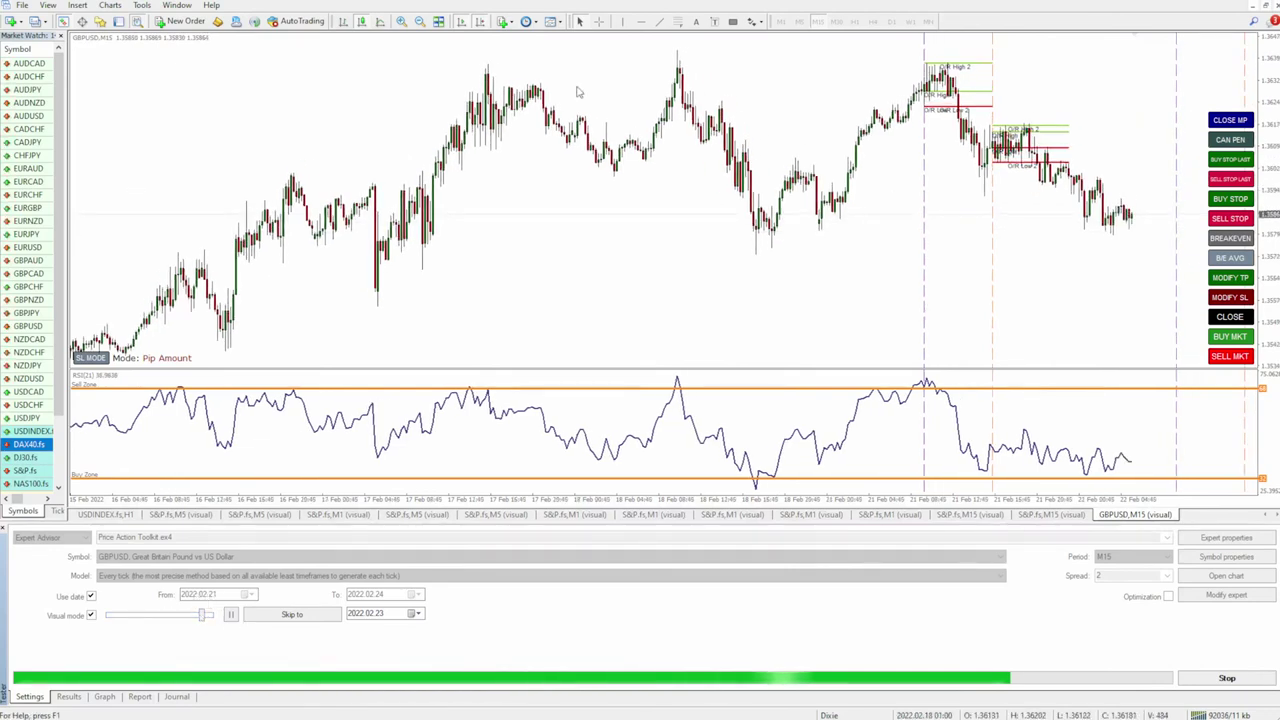
left_click(401, 21)
left_click(401, 21)
left_click(401, 21)
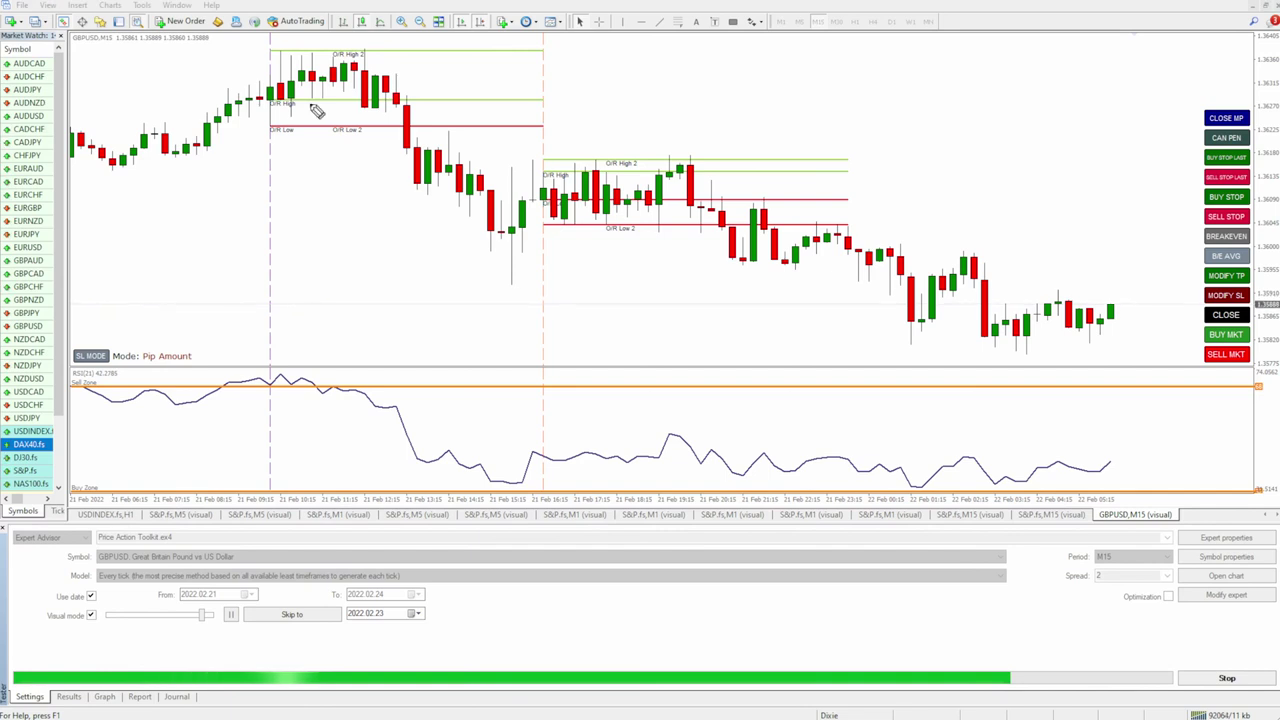
Draw freehand annotations tracing the downward breakout from the first opening range and the zigzag movement through the second range.
mouse_move(316, 85)
left_mouse_down()
mouse_move(391, 190)
mouse_move(403, 152)
left_mouse_up()
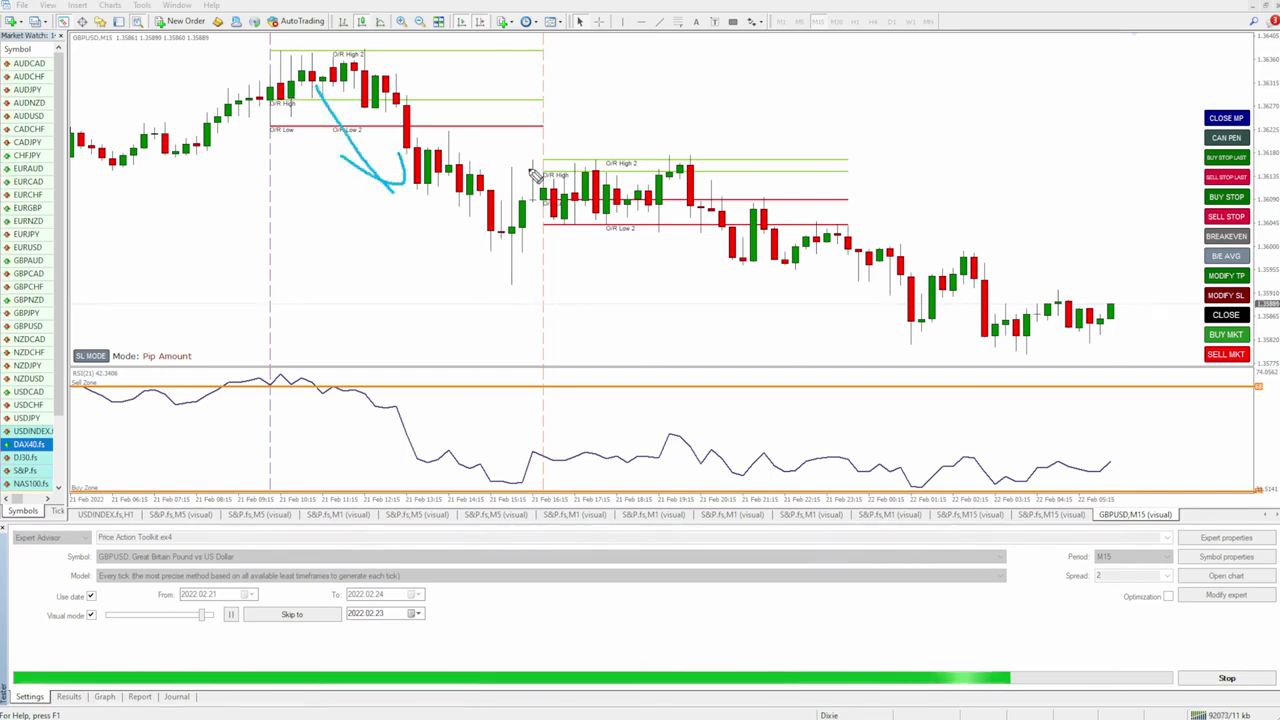
left_click_drag(606, 258, 780, 215)
left_click_drag(376, 66, 482, 172)
left_click_drag(346, 98, 418, 138)
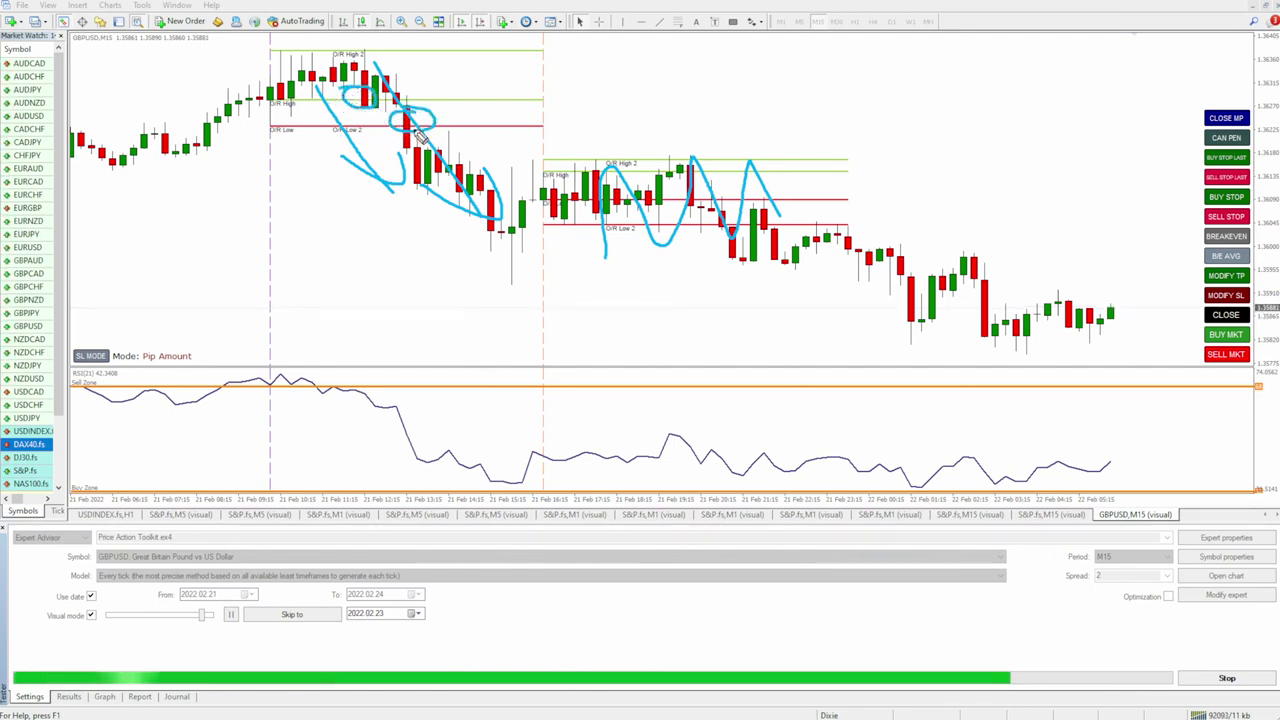
left_click_drag(490, 205, 512, 250)
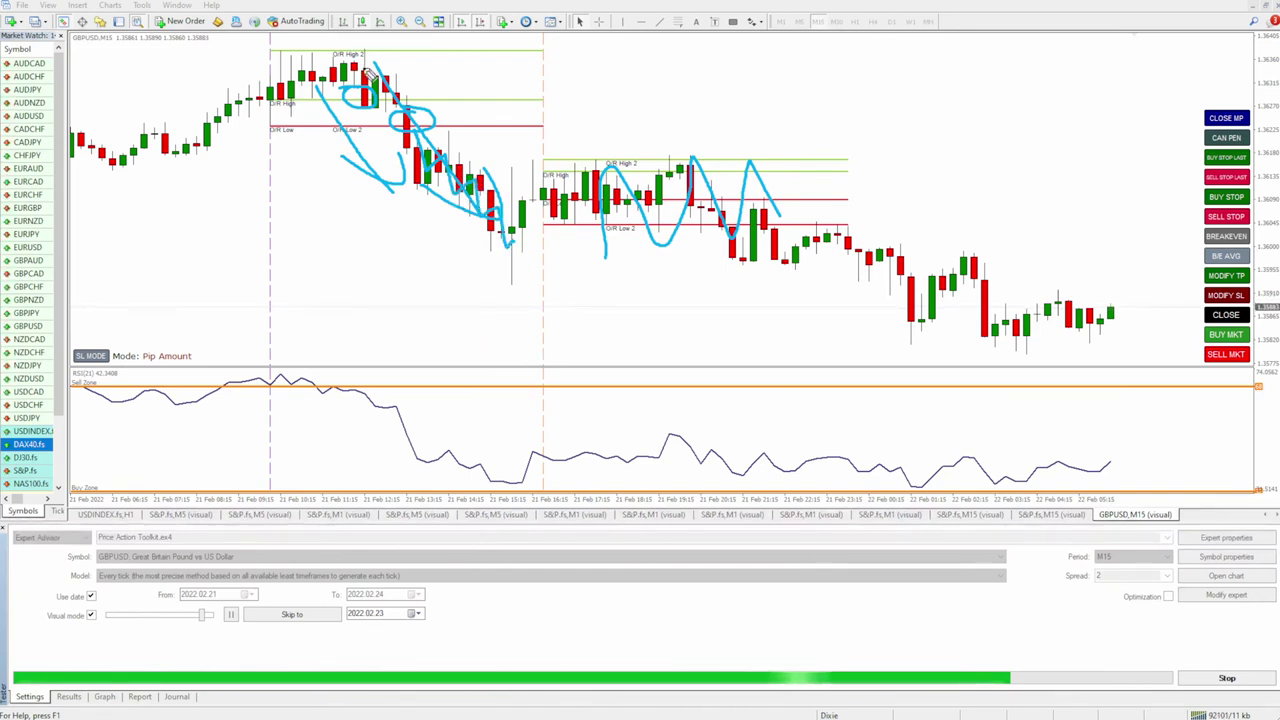
Circle the GBPUSD chart label, box the first session's opening line, and sketch a sideways-then-rising path leading up to it.
left_click_drag(91, 34, 130, 55)
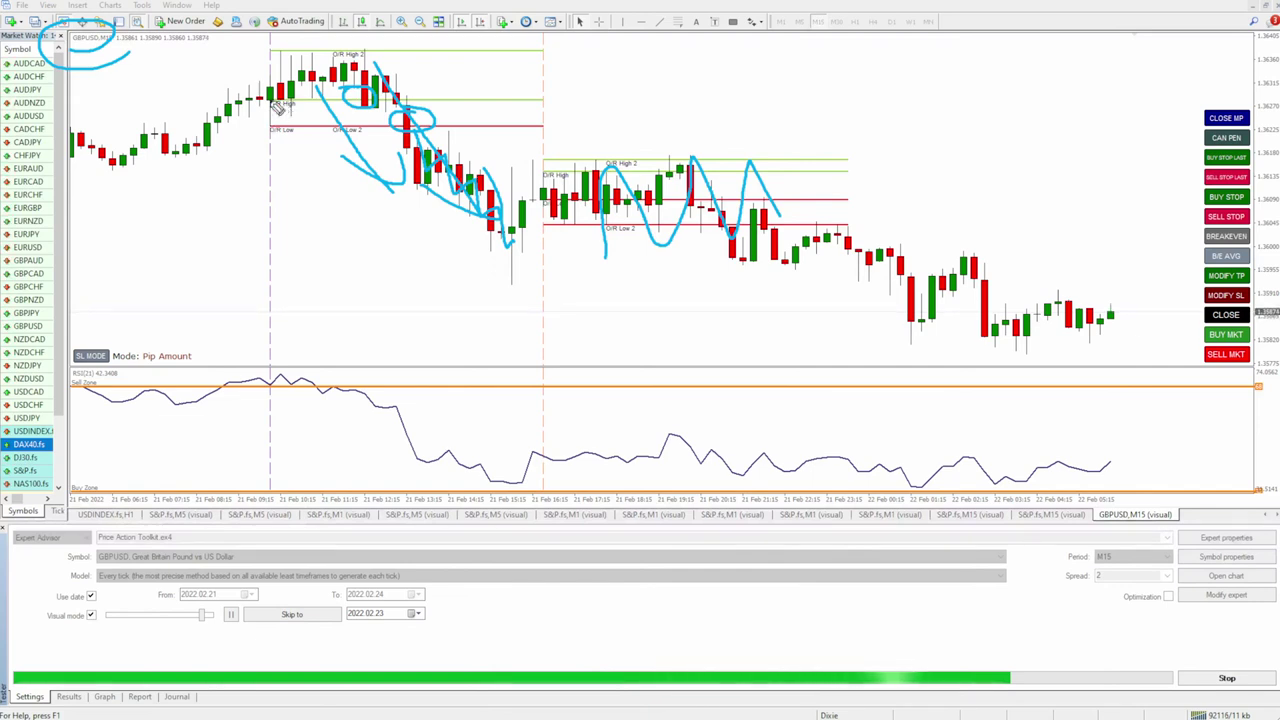
mouse_move(268, 124)
left_mouse_down()
mouse_move(259, 321)
mouse_move(286, 309)
mouse_move(294, 62)
mouse_move(278, 20)
mouse_move(266, 106)
left_mouse_up()
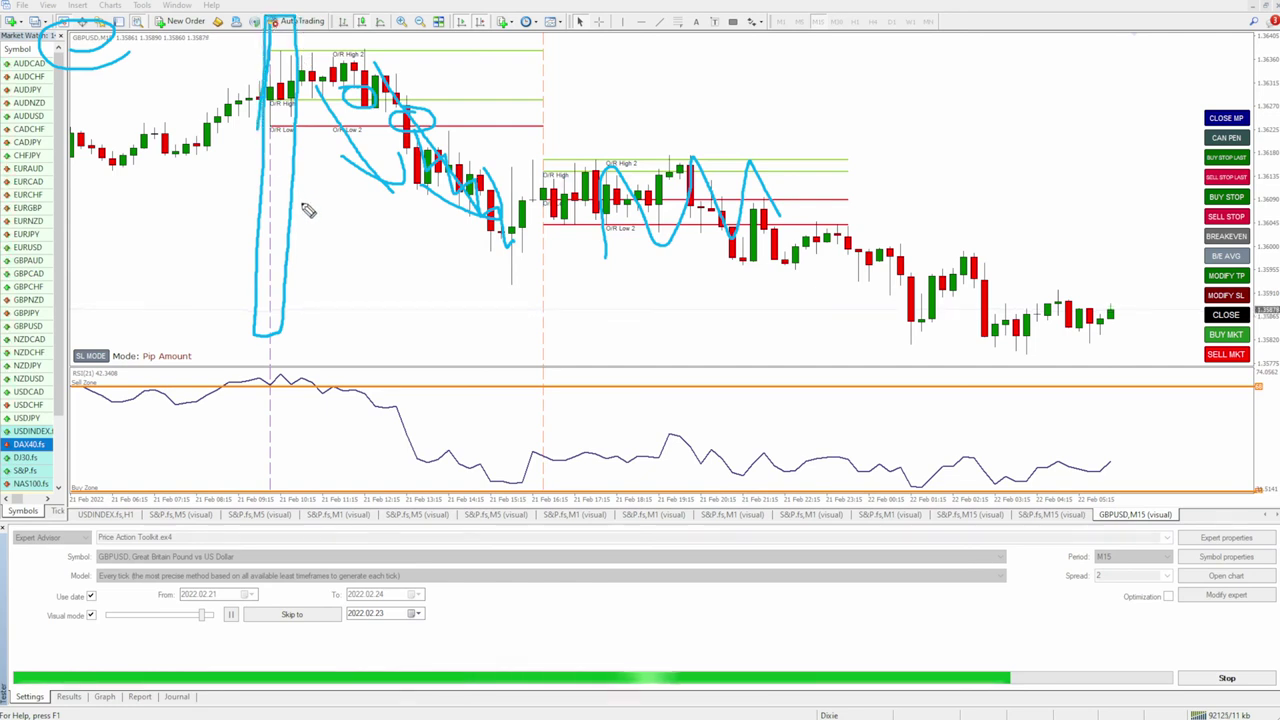
mouse_move(130, 228)
left_mouse_down()
mouse_move(190, 215)
mouse_move(229, 88)
mouse_move(285, 5)
left_mouse_up()
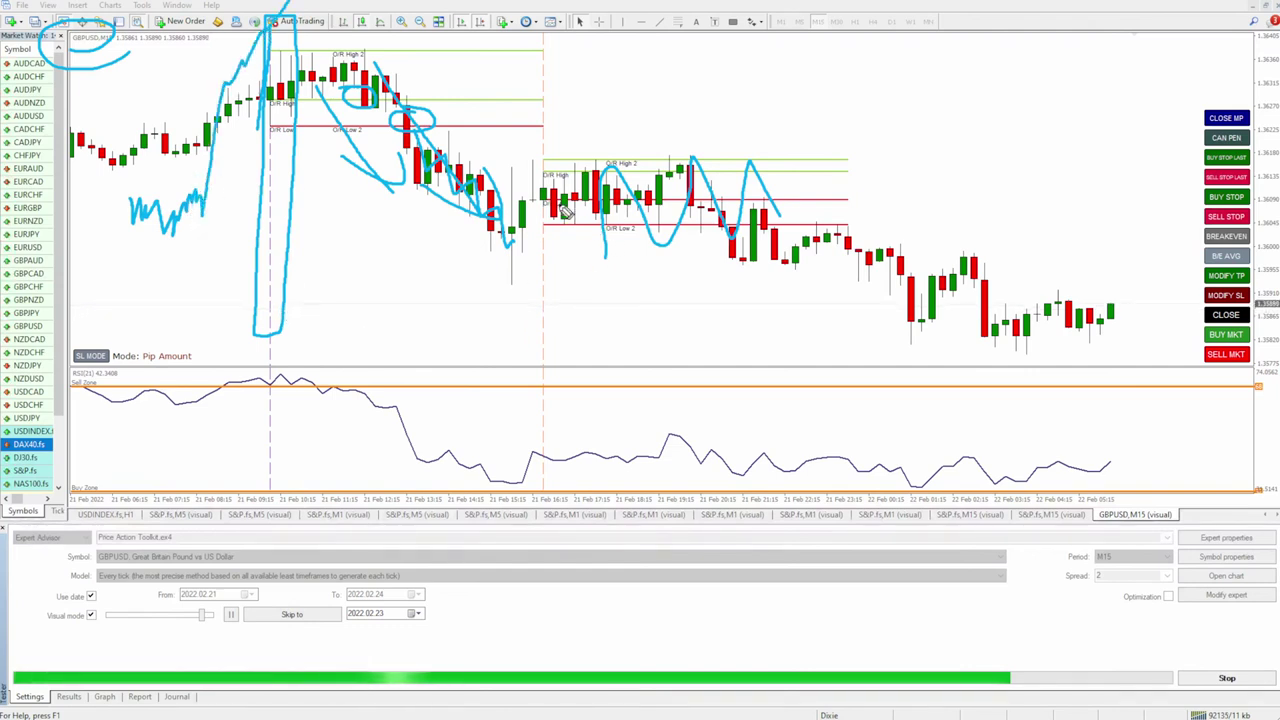
Box the second session's opening candles on the GBPUSD chart, and return to the live .DE40Cash M5 chart with the annotations cleared.
mouse_move(524, 149)
left_mouse_down()
mouse_move(560, 160)
mouse_move(555, 185)
mouse_move(528, 150)
left_mouse_up()
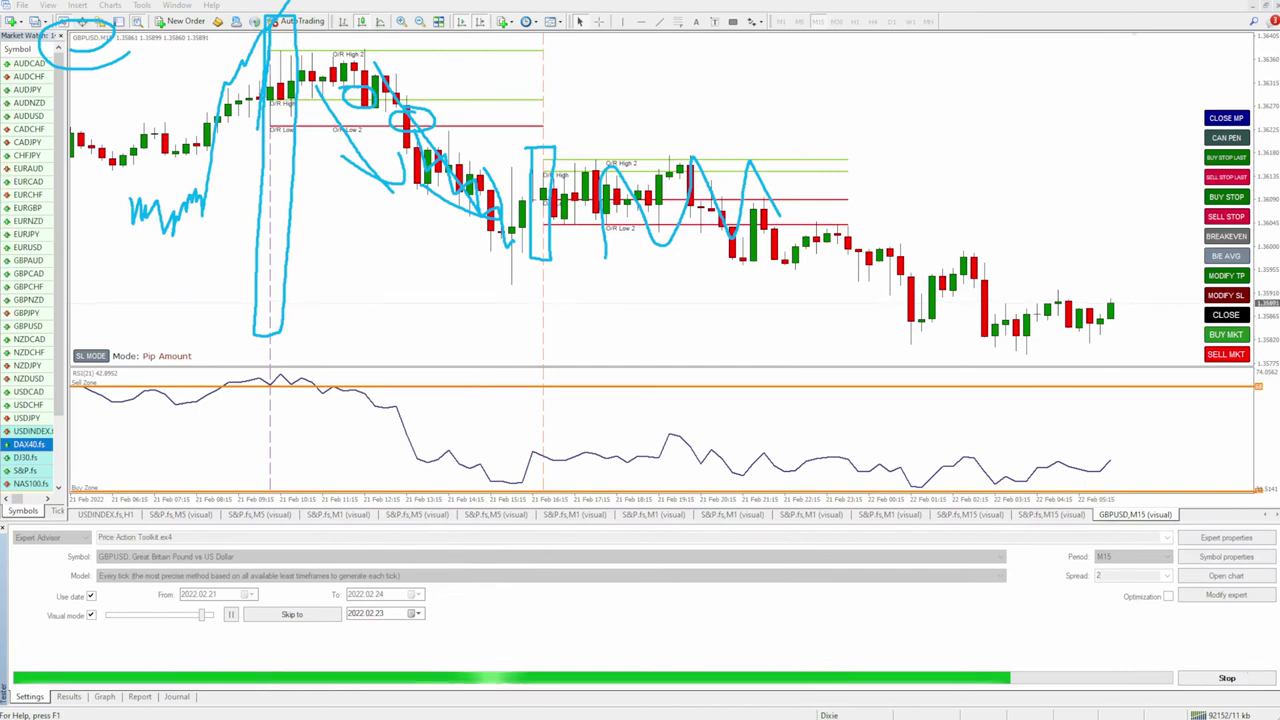
key("Escape")
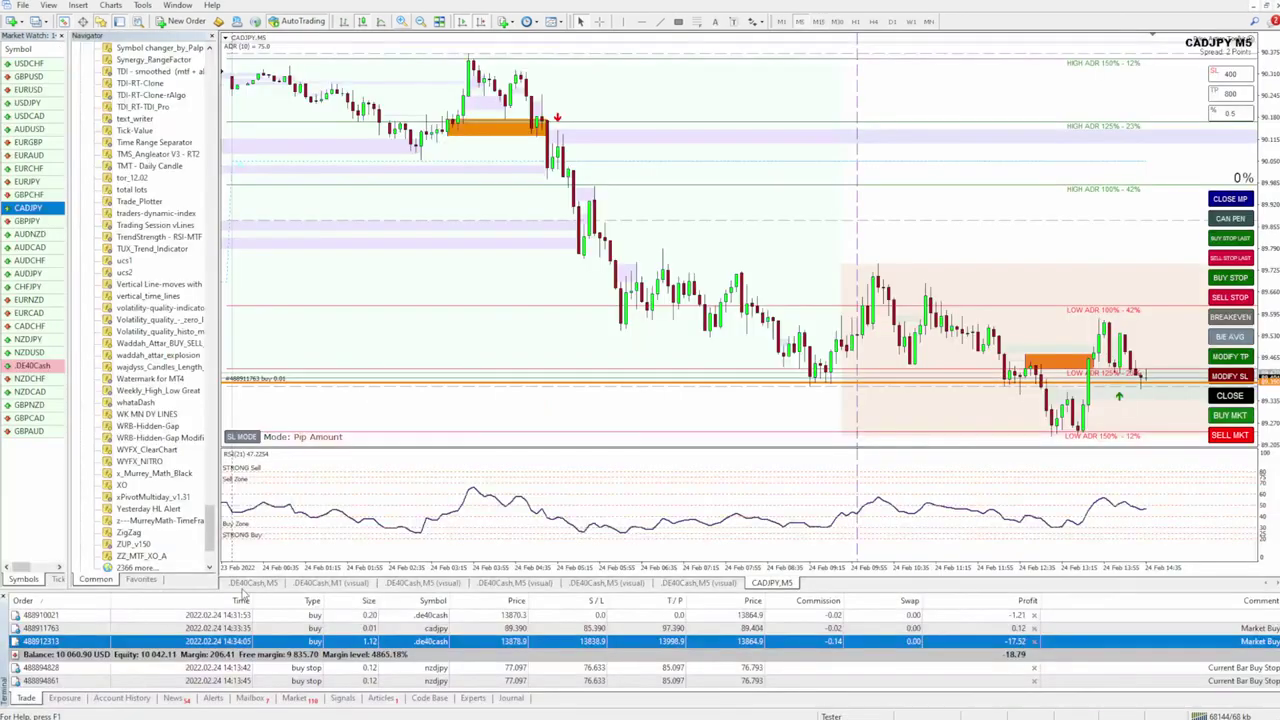
left_click(254, 583)
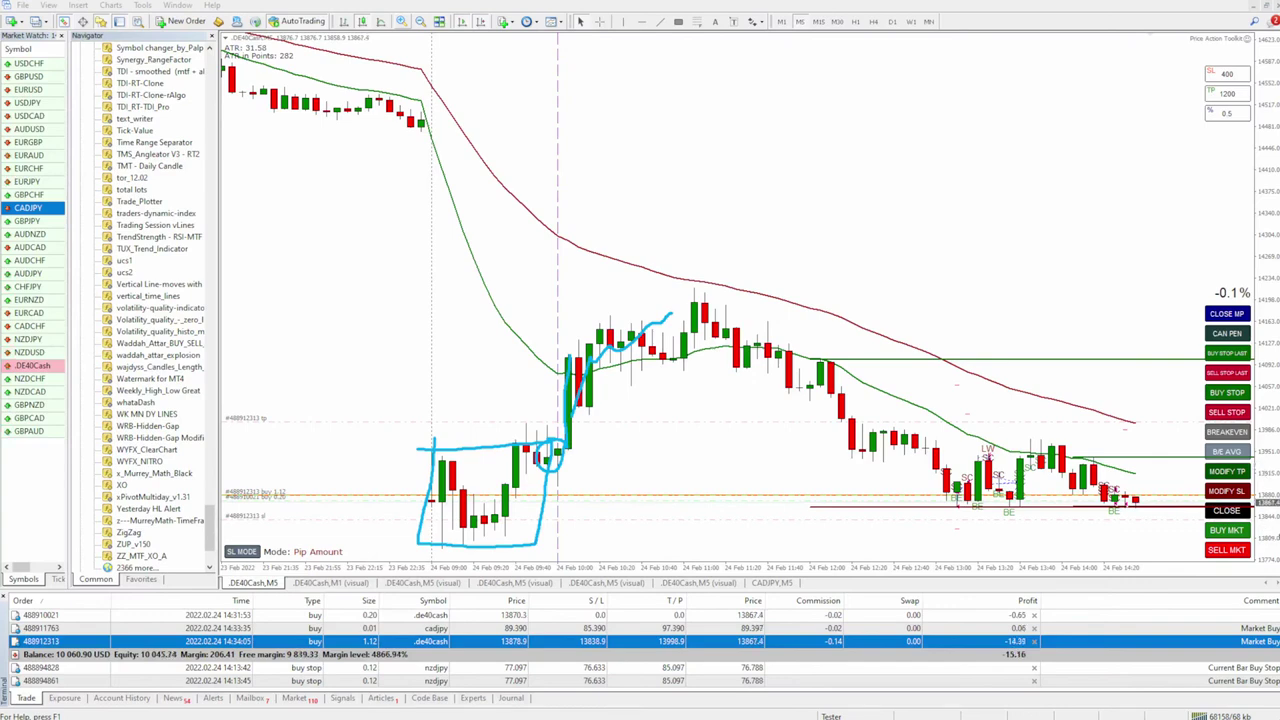
key("Escape")
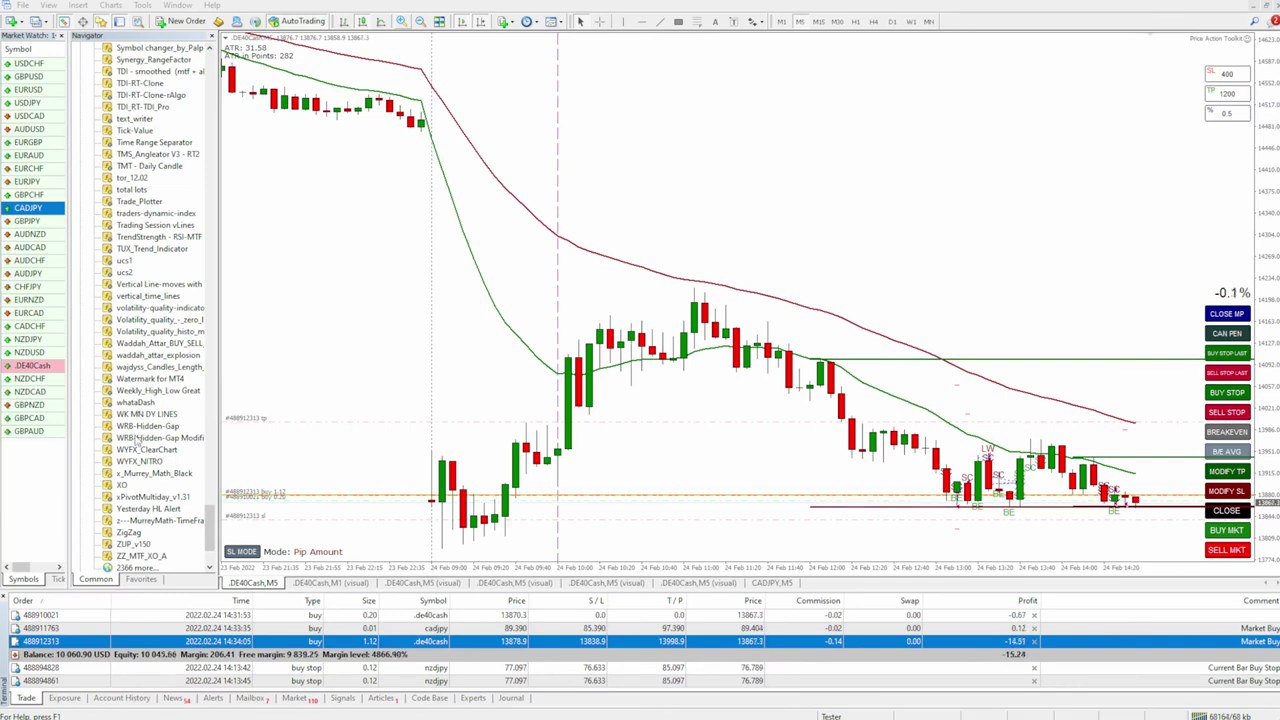
Add the Spread custom indicator to the .DE40Cash chart with its default inputs and hide the Navigator.
scroll(135, 437, "down", 1)
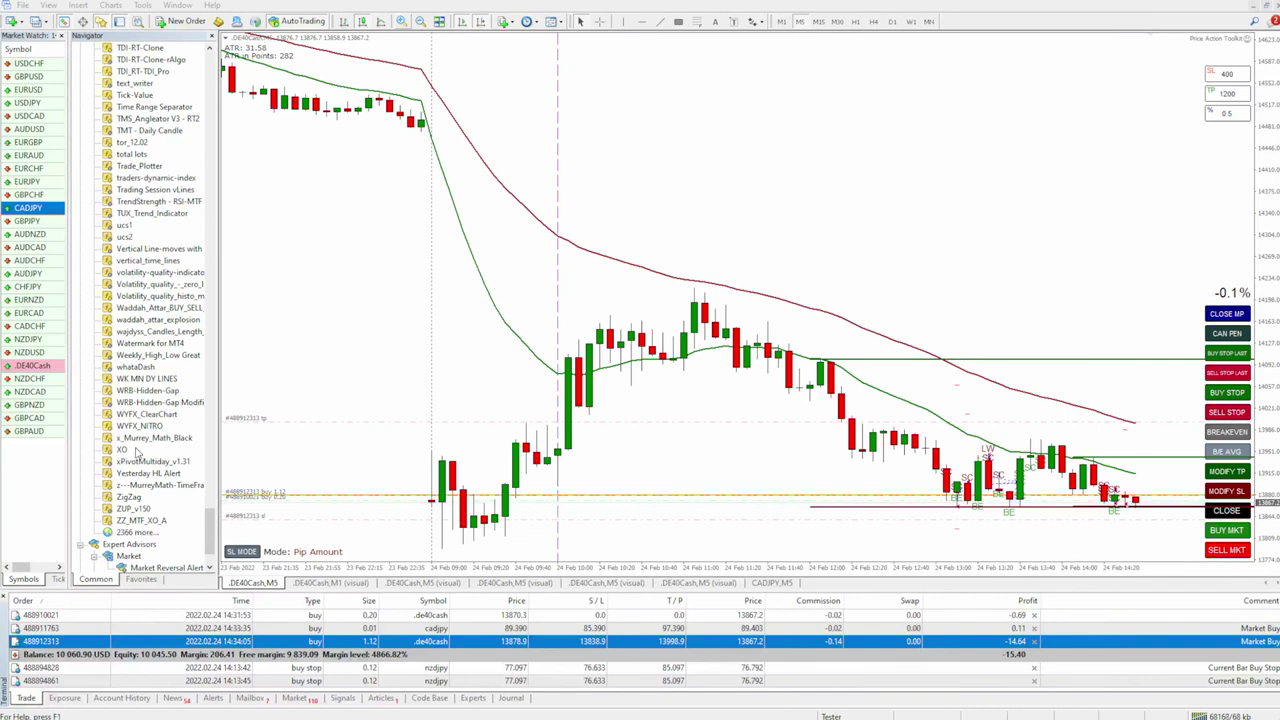
scroll(137, 436, "up", 6)
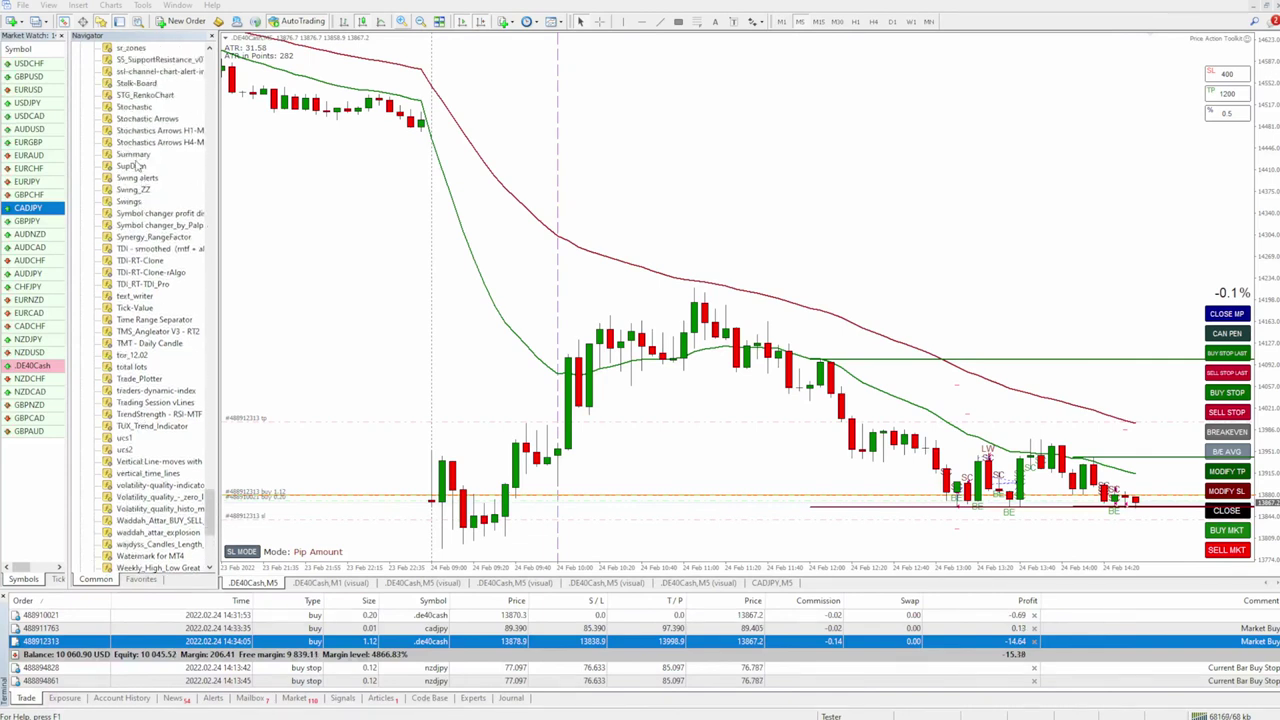
scroll(128, 205, "up", 2)
left_click(131, 107)
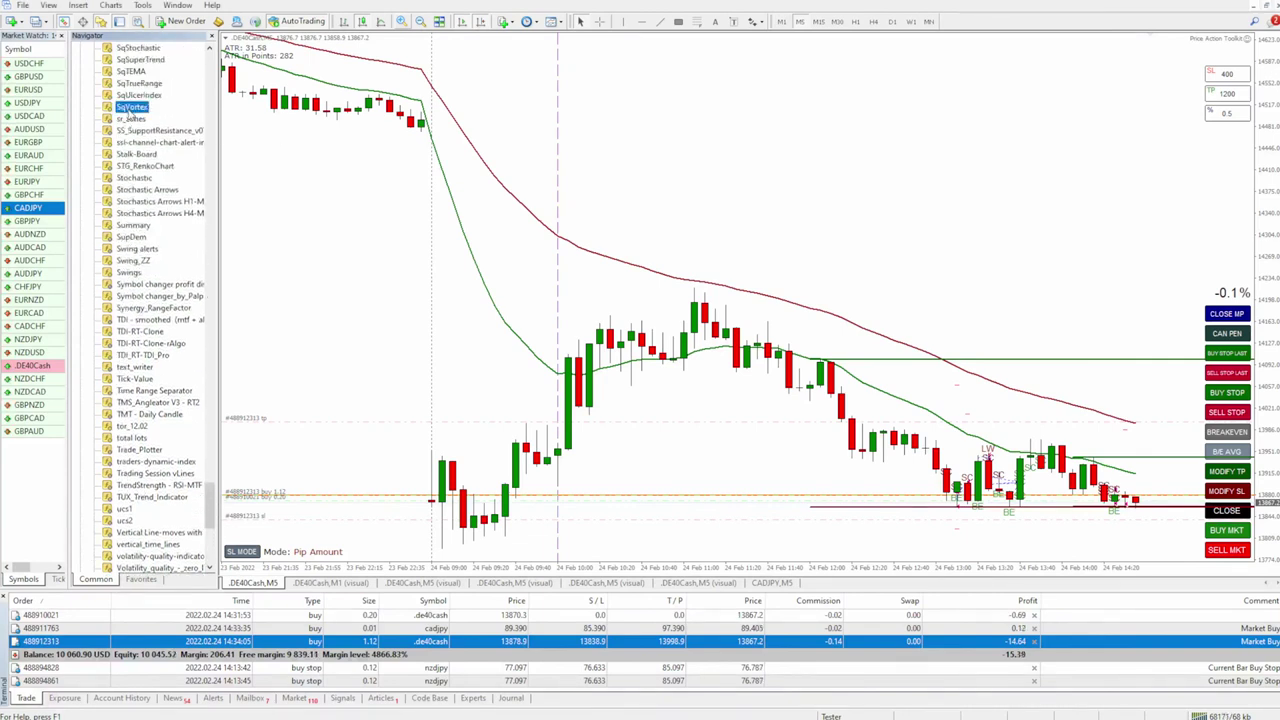
scroll(133, 170, "up", 5)
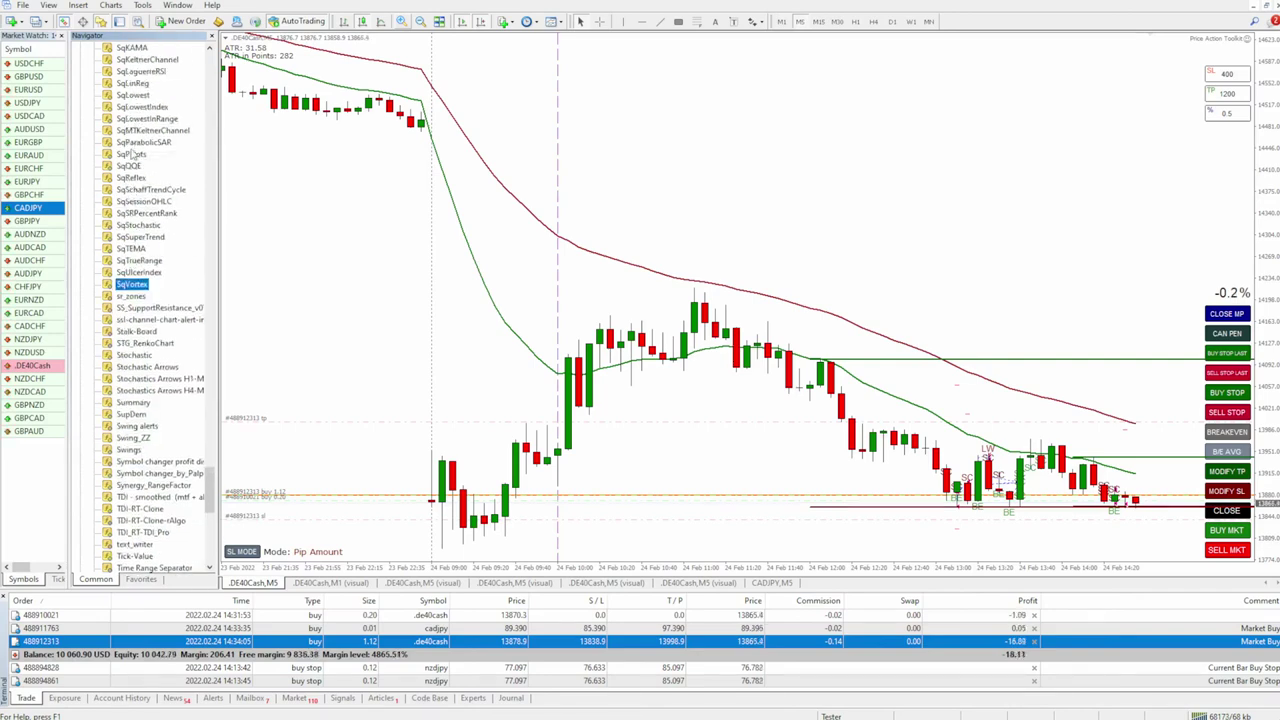
scroll(133, 155, "up", 8)
scroll(133, 238, "up", 2)
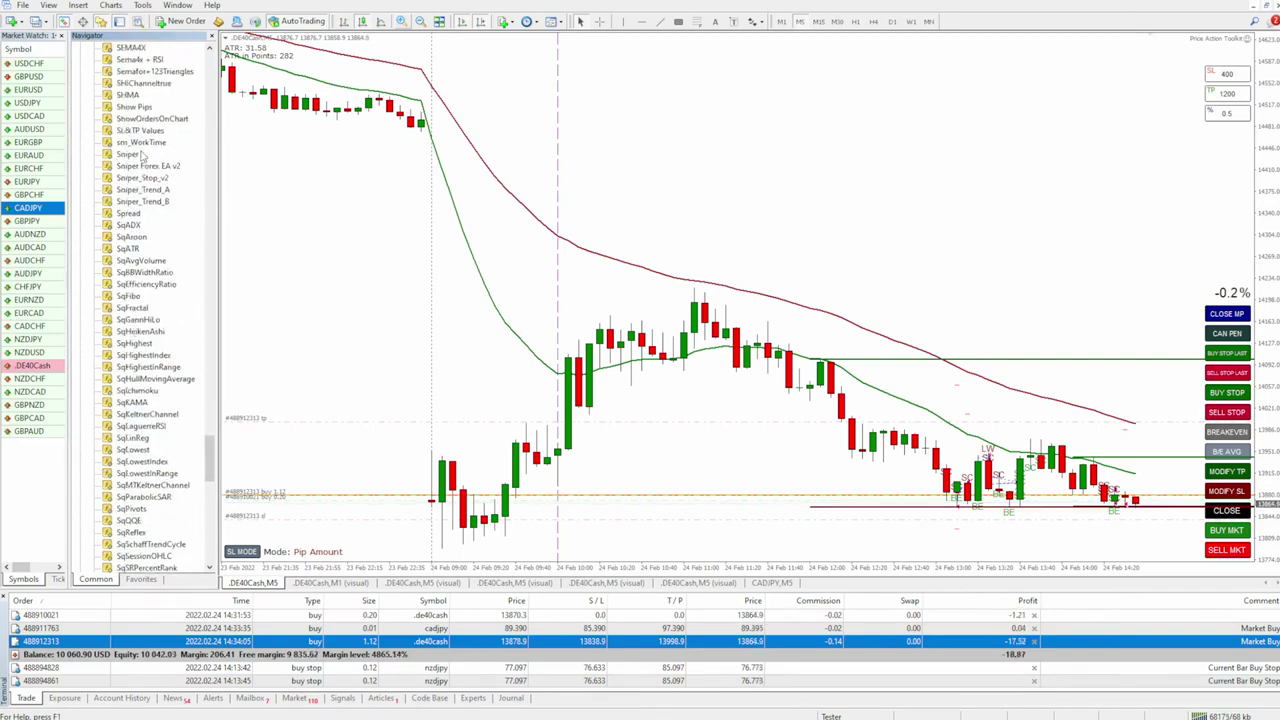
key("Return")
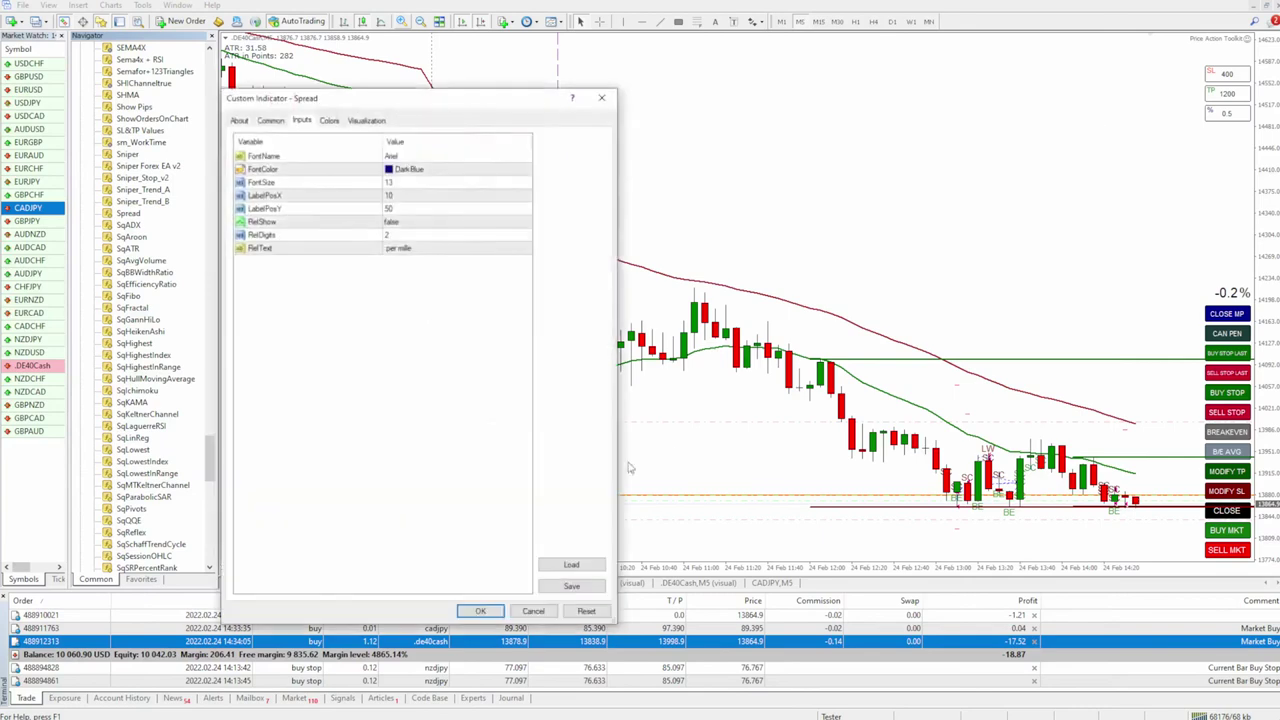
left_click(482, 612)
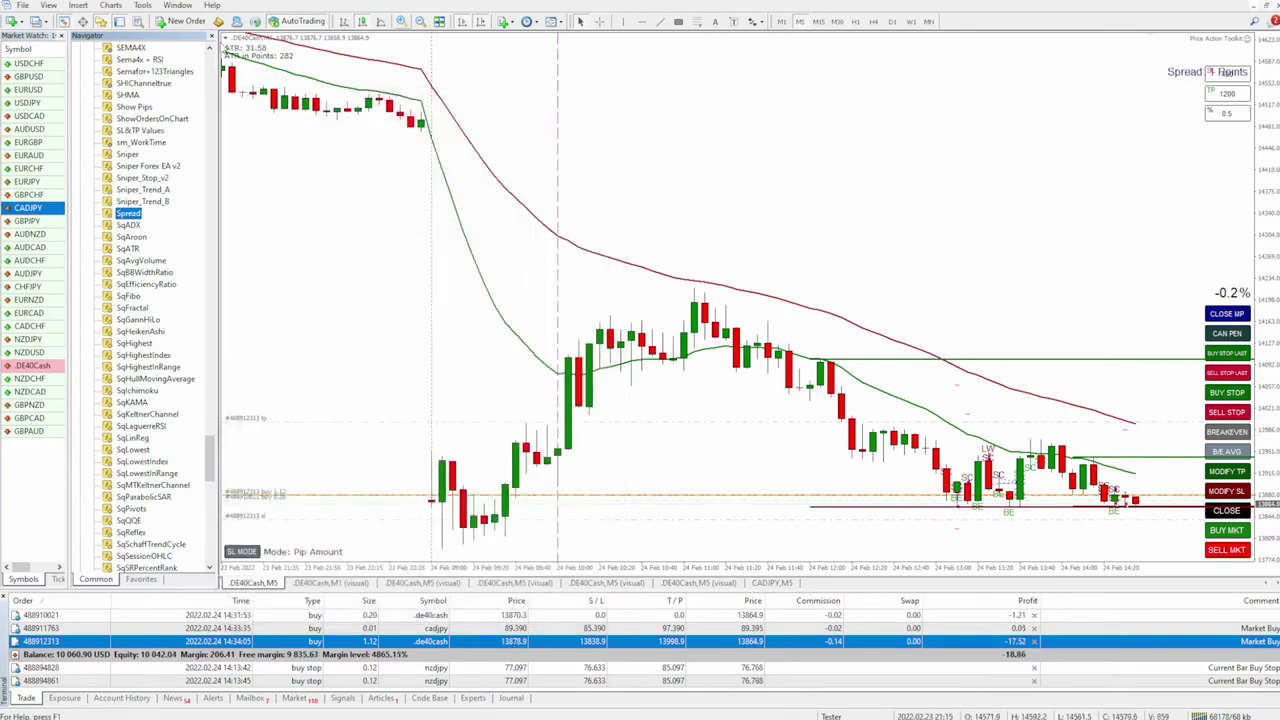
key("ctrl+n")
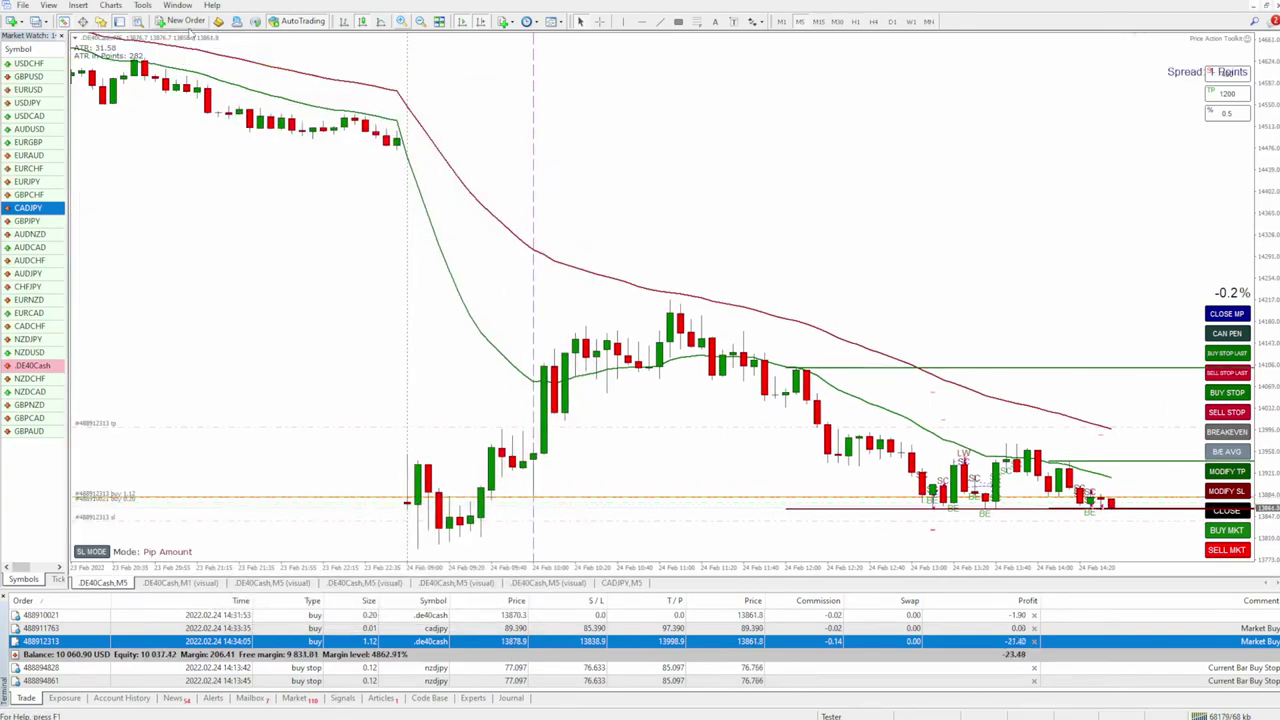
Show the .DE40Cash chart on the M1 timeframe with enlarged candles, and check its common display properties.
left_click(782, 21)
right_click(1112, 535)
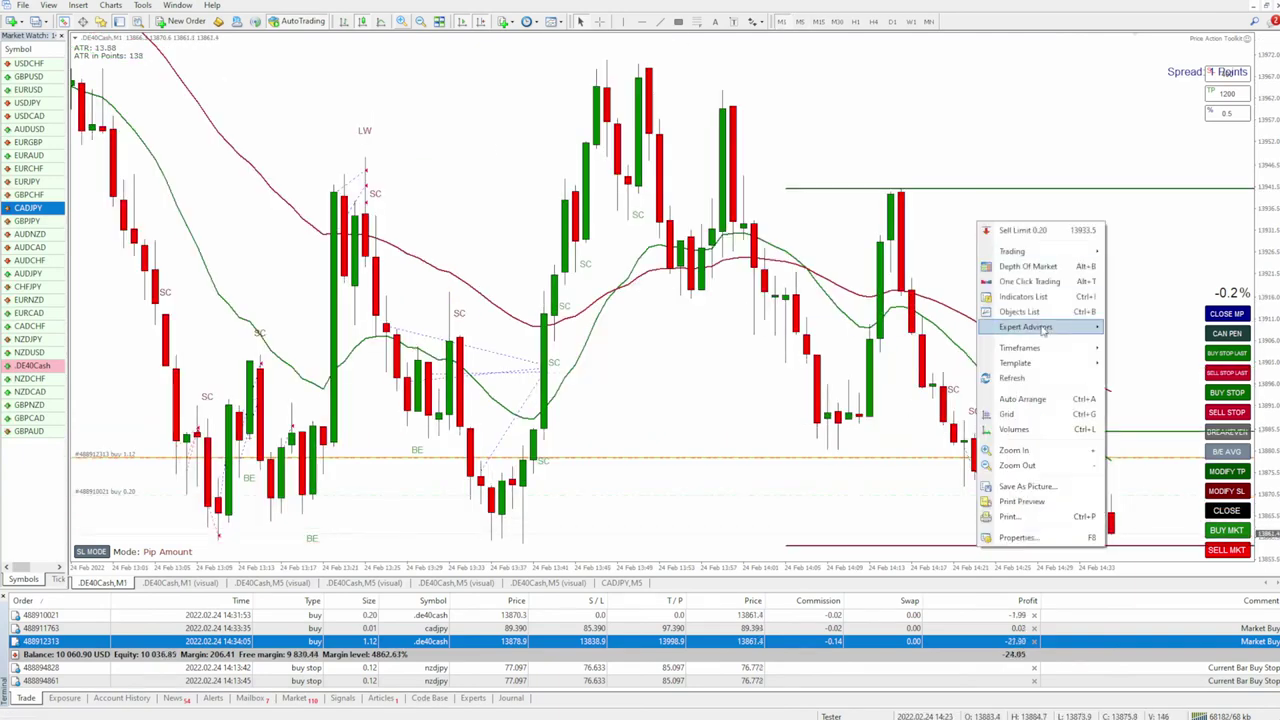
left_click(1020, 537)
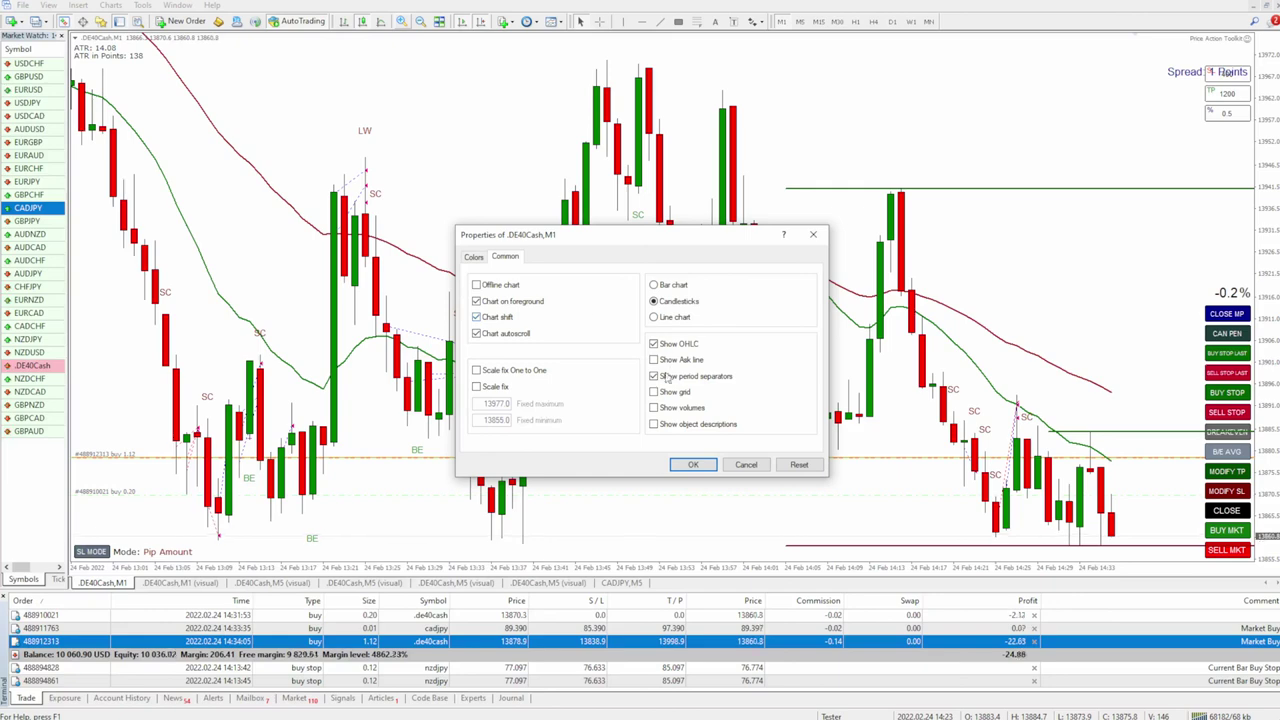
left_click(693, 466)
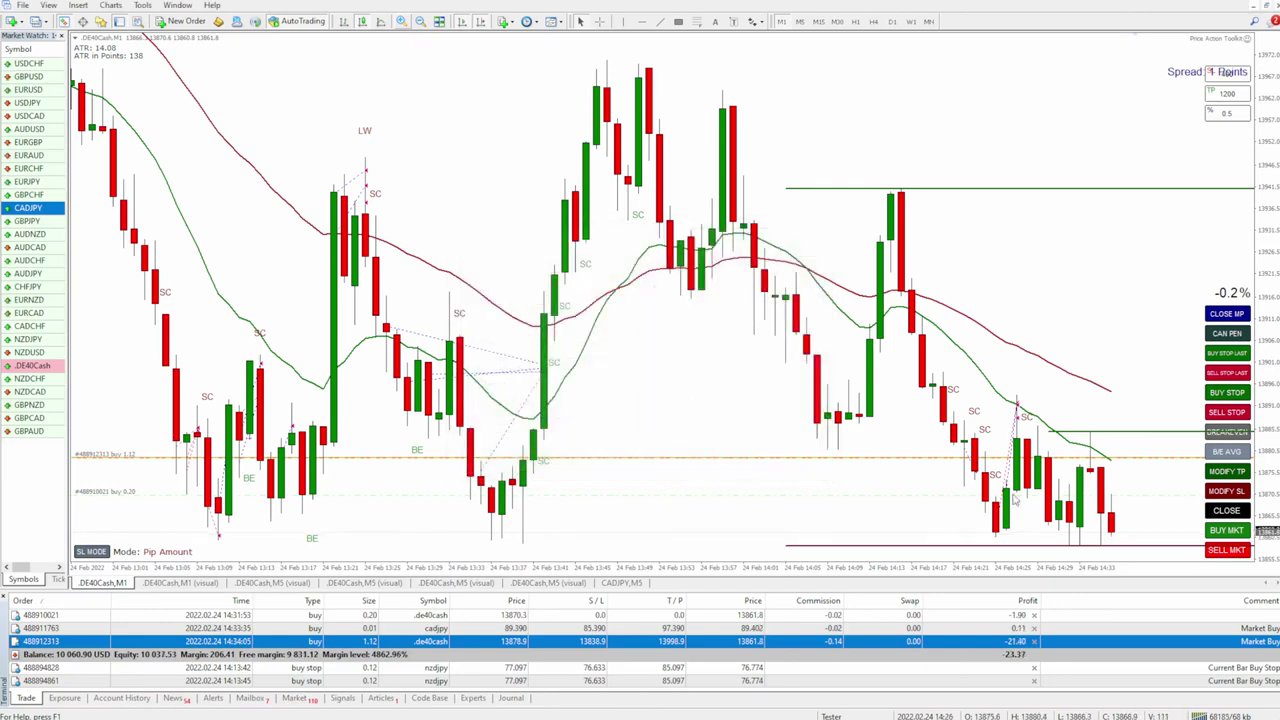
left_click(403, 23)
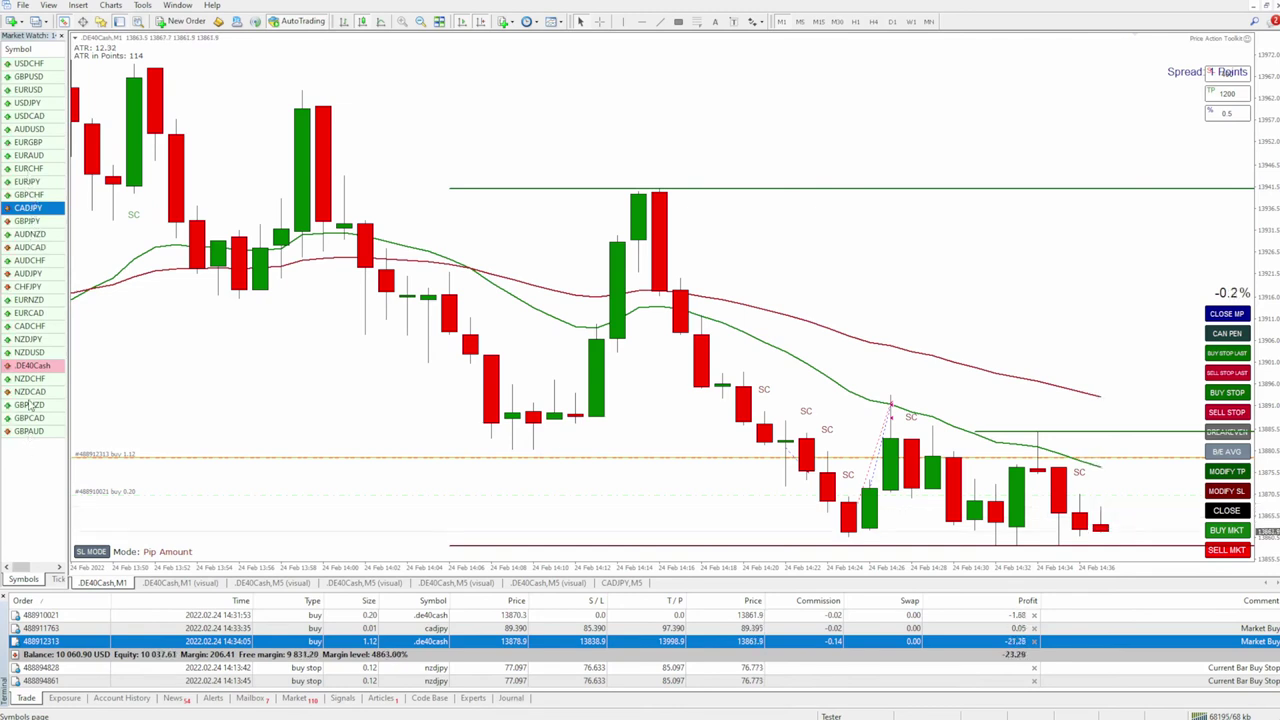
Load GBPNZD into the M1 chart and assign a colour to its ask line in the chart properties.
left_click_drag(30, 405, 325, 347)
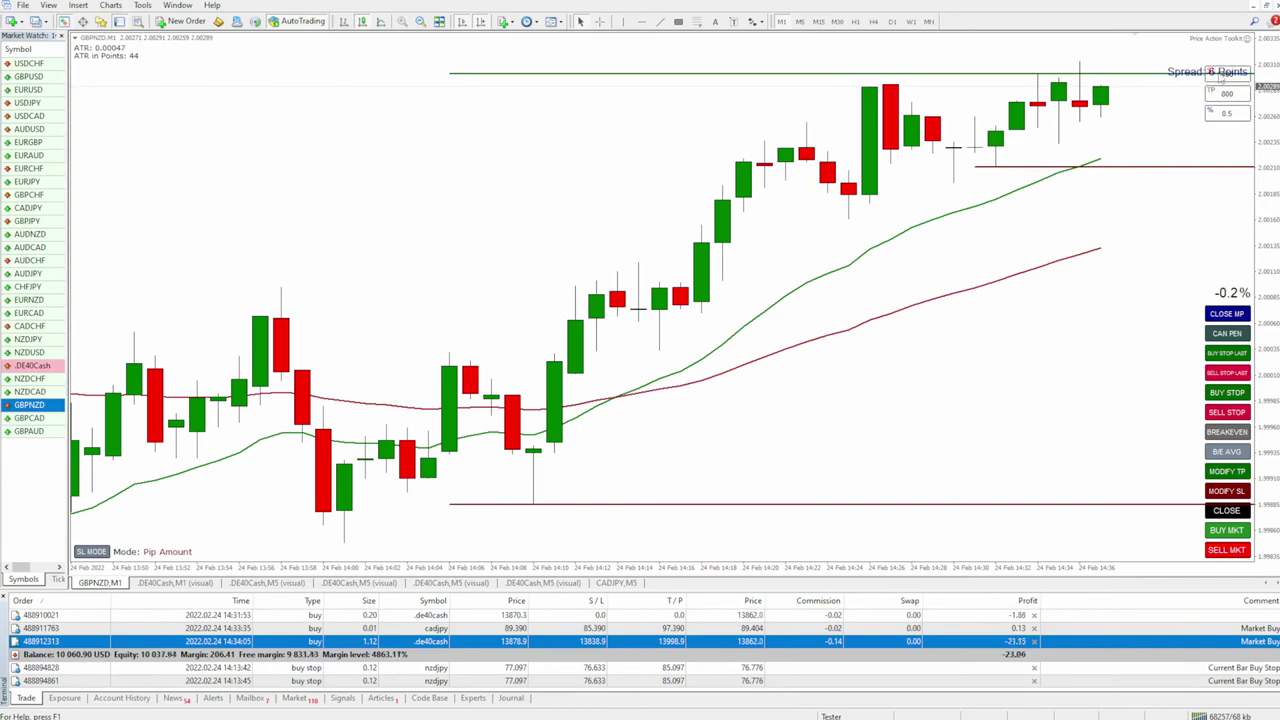
right_click(1133, 158)
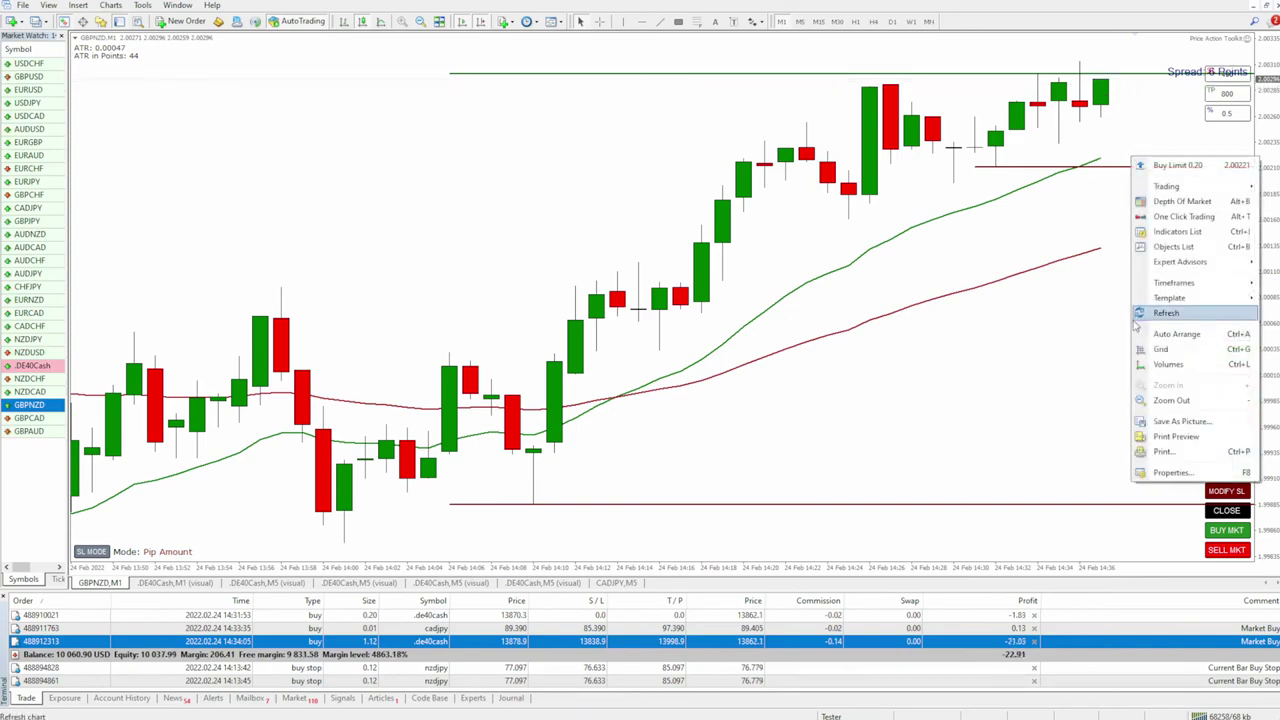
left_click(1170, 472)
left_click(790, 421)
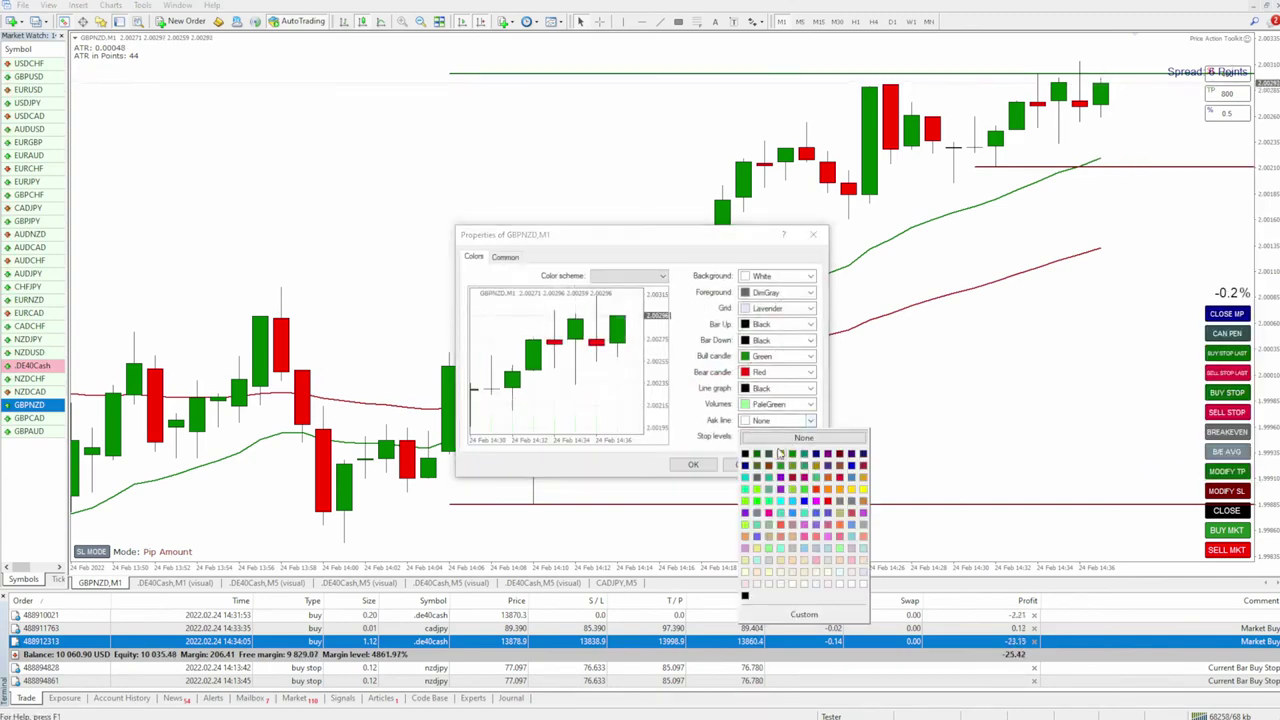
left_click(780, 453)
left_click(692, 464)
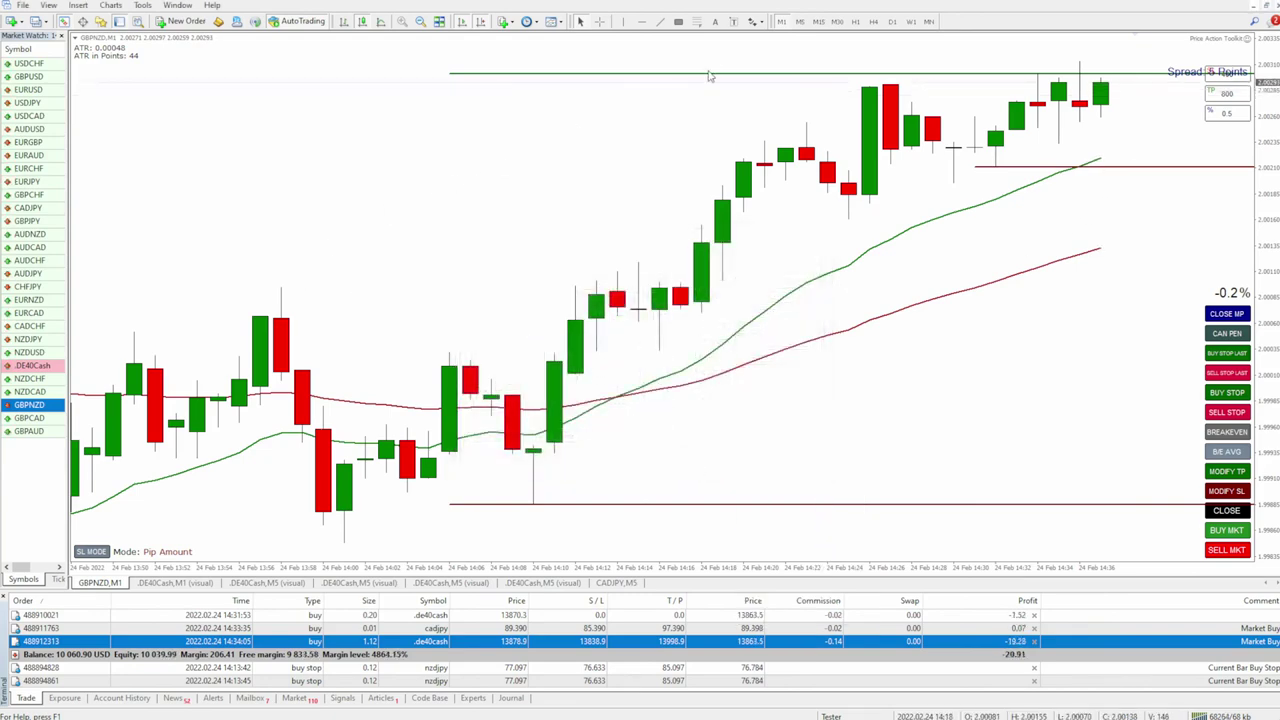
Compare the GBPNZD chart on M1 and M5, and measure a distance above the current price with the crosshair.
left_click(800, 21)
left_click(783, 21)
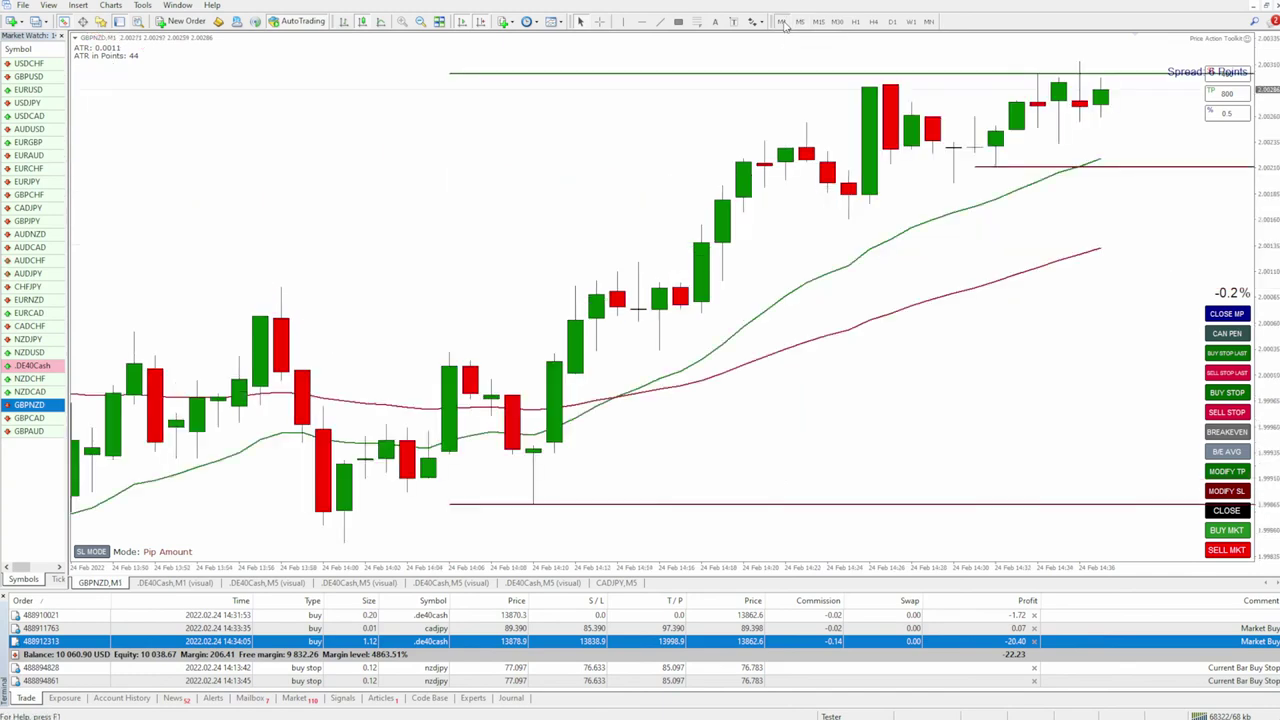
left_click(802, 21)
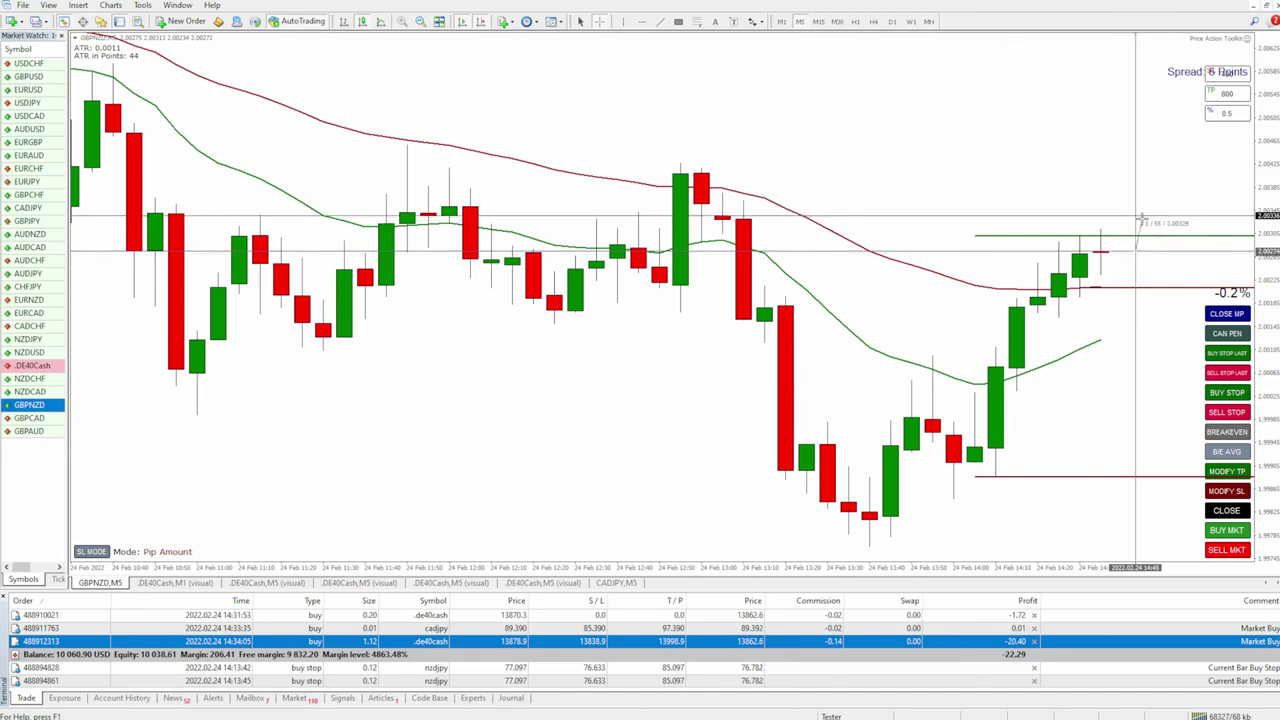
Bring .DE40Cash back onto the chart and compare its M5 and M1 timeframes, finishing on M15.
key("Up")
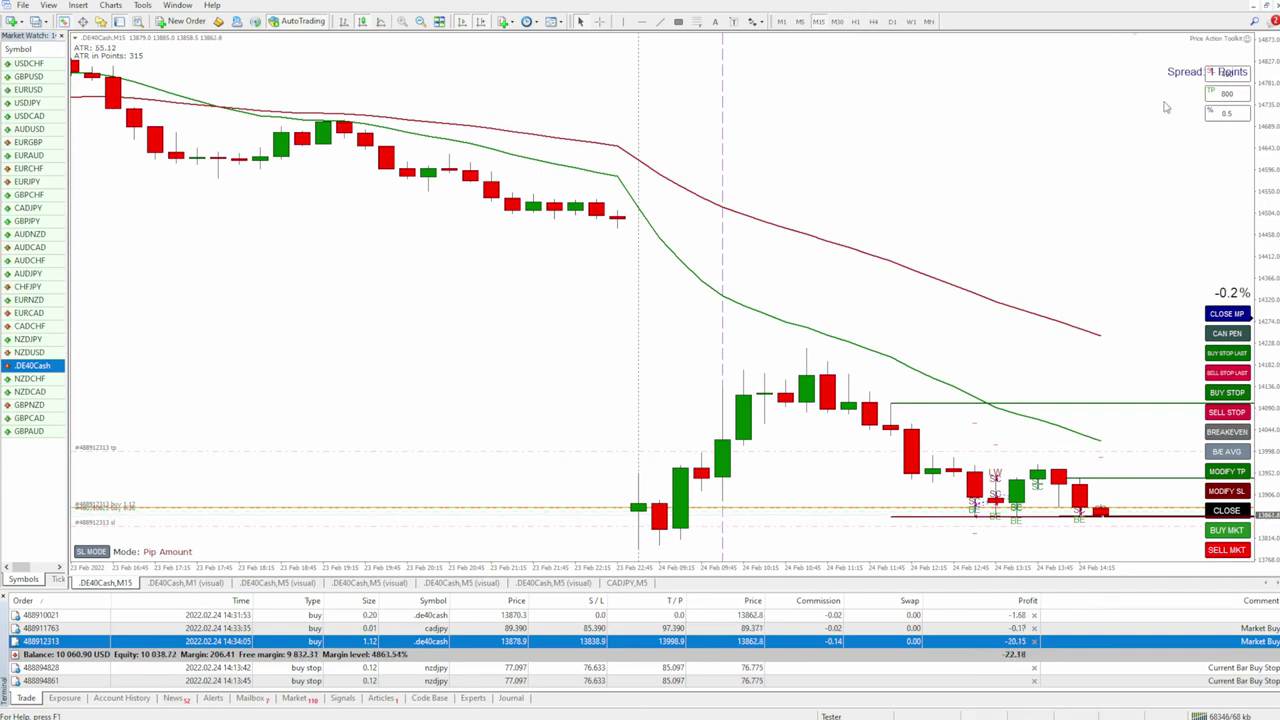
left_click(800, 21)
left_click(781, 21)
left_click(800, 21)
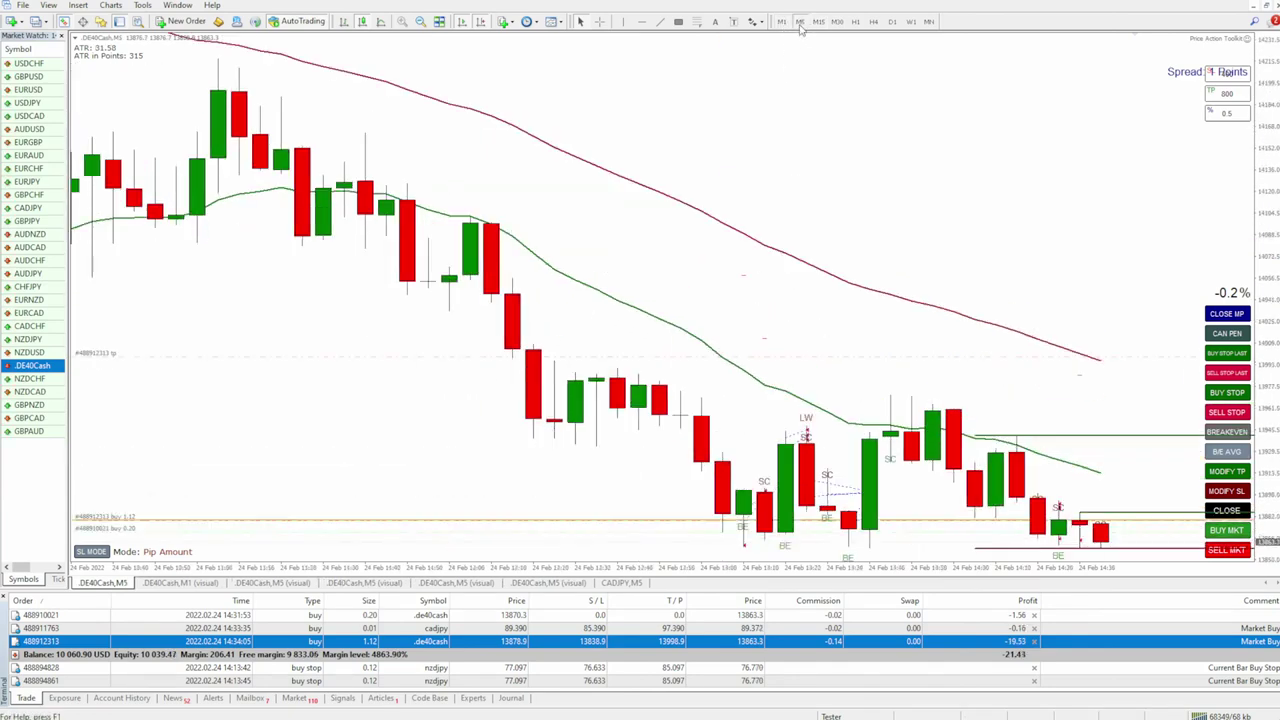
left_click(818, 21)
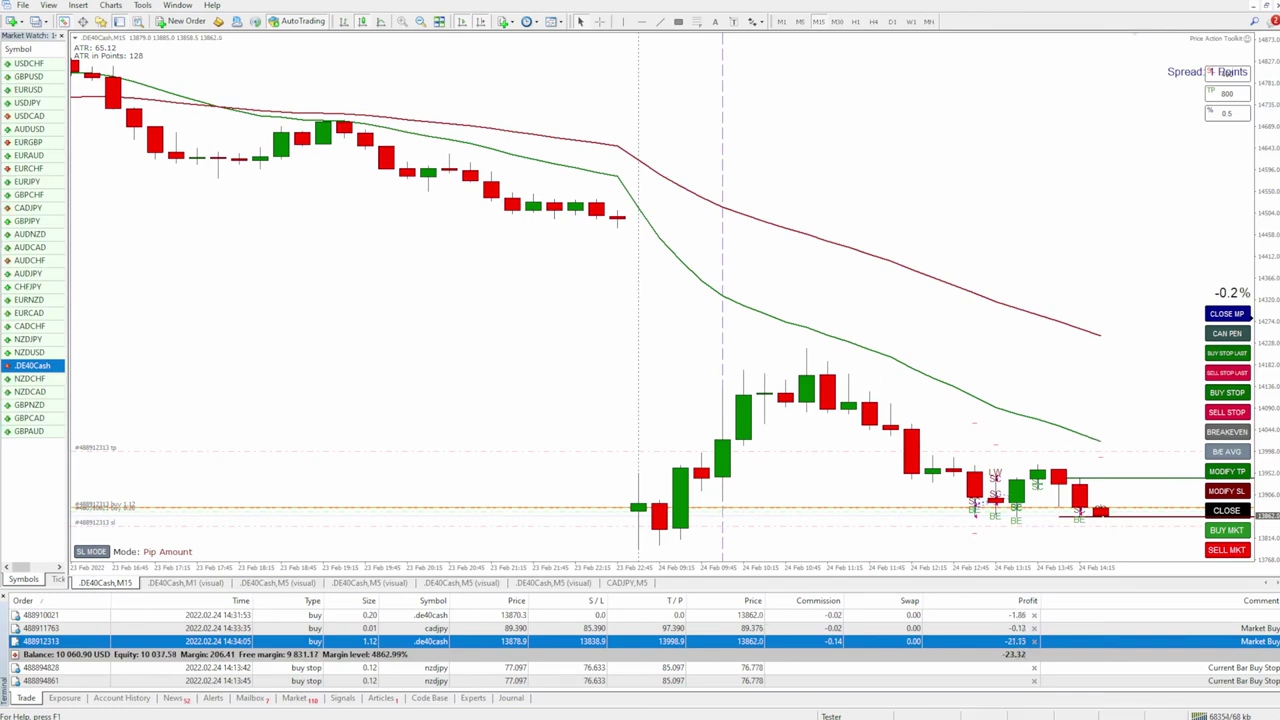
Circle the swing high on the .DE40Cash M15 chart, trace the decline from it through the pauses, and erase the drawing.
mouse_move(812, 338)
left_mouse_down()
mouse_move(855, 412)
mouse_move(816, 352)
mouse_move(830, 366)
mouse_move(842, 348)
left_mouse_up()
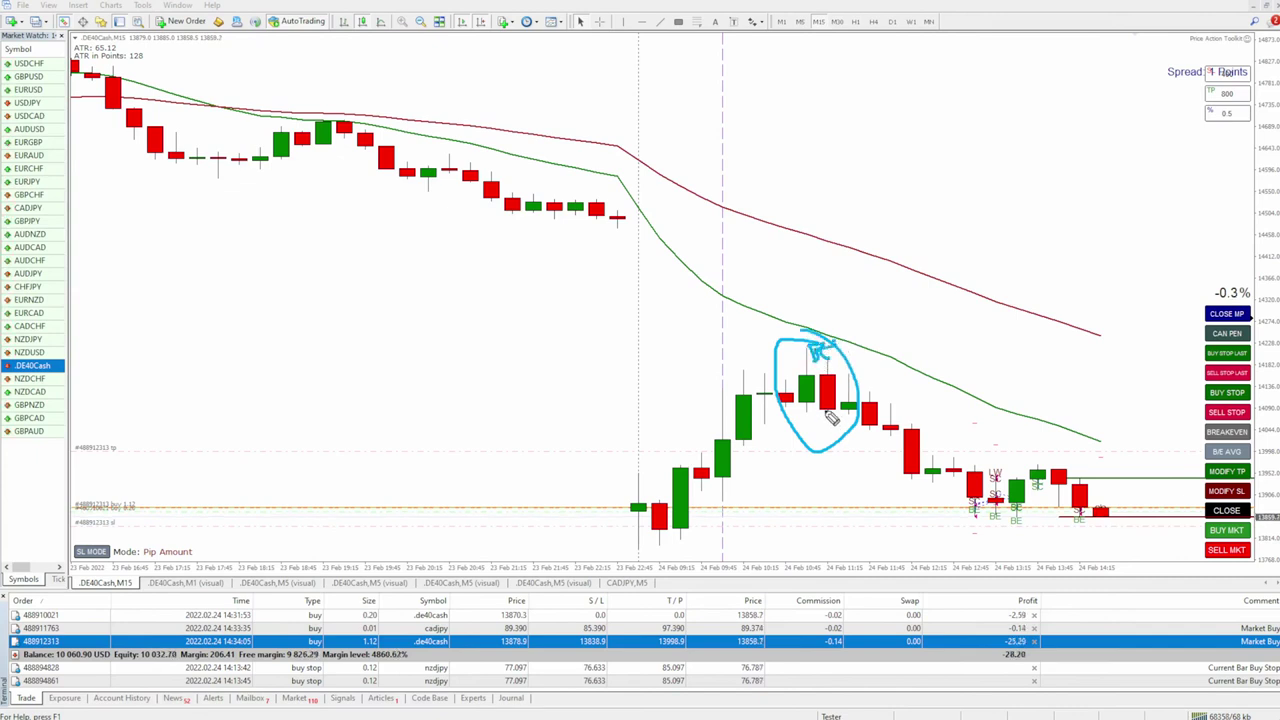
mouse_move(842, 412)
left_mouse_down()
mouse_move(876, 412)
mouse_move(857, 422)
mouse_move(975, 505)
mouse_move(990, 500)
mouse_move(978, 512)
left_mouse_up()
mouse_move(928, 468)
left_mouse_down()
mouse_move(962, 478)
mouse_move(916, 481)
left_mouse_up()
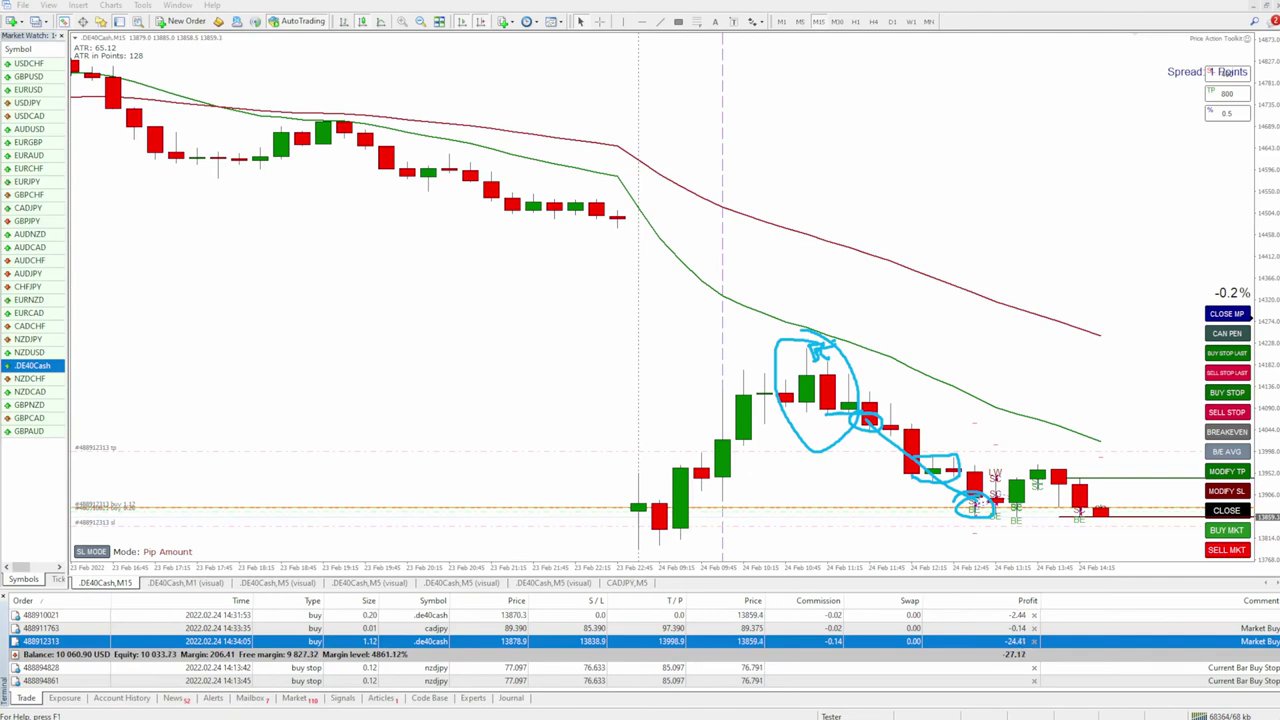
key("e")
Box the large bearish candle, trace the steps down after it, circle the swing high again, and clear the annotations.
mouse_move(899, 418)
left_mouse_down()
mouse_move(903, 478)
mouse_move(928, 484)
mouse_move(902, 404)
mouse_move(892, 412)
left_mouse_up()
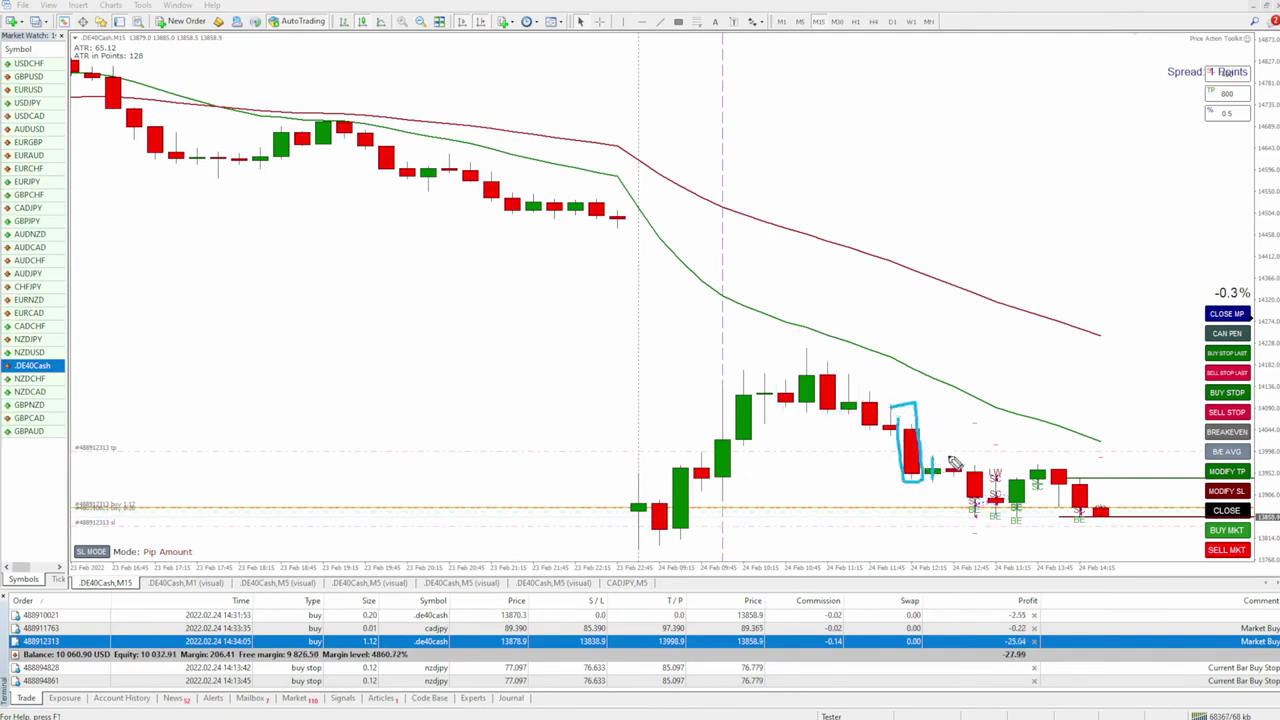
mouse_move(910, 486)
left_mouse_down()
mouse_move(962, 478)
mouse_move(1002, 522)
mouse_move(996, 508)
left_mouse_up()
mouse_move(887, 368)
left_mouse_down()
mouse_move(805, 395)
mouse_move(768, 352)
left_mouse_up()
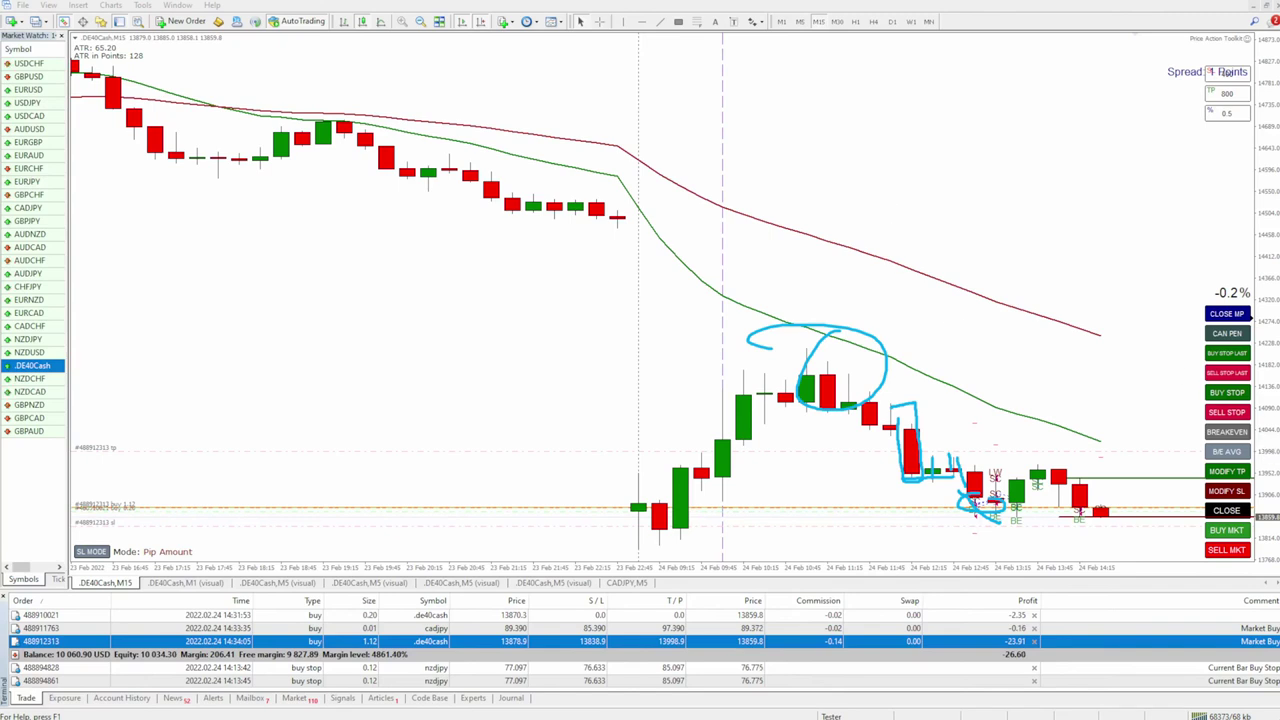
key("Escape")
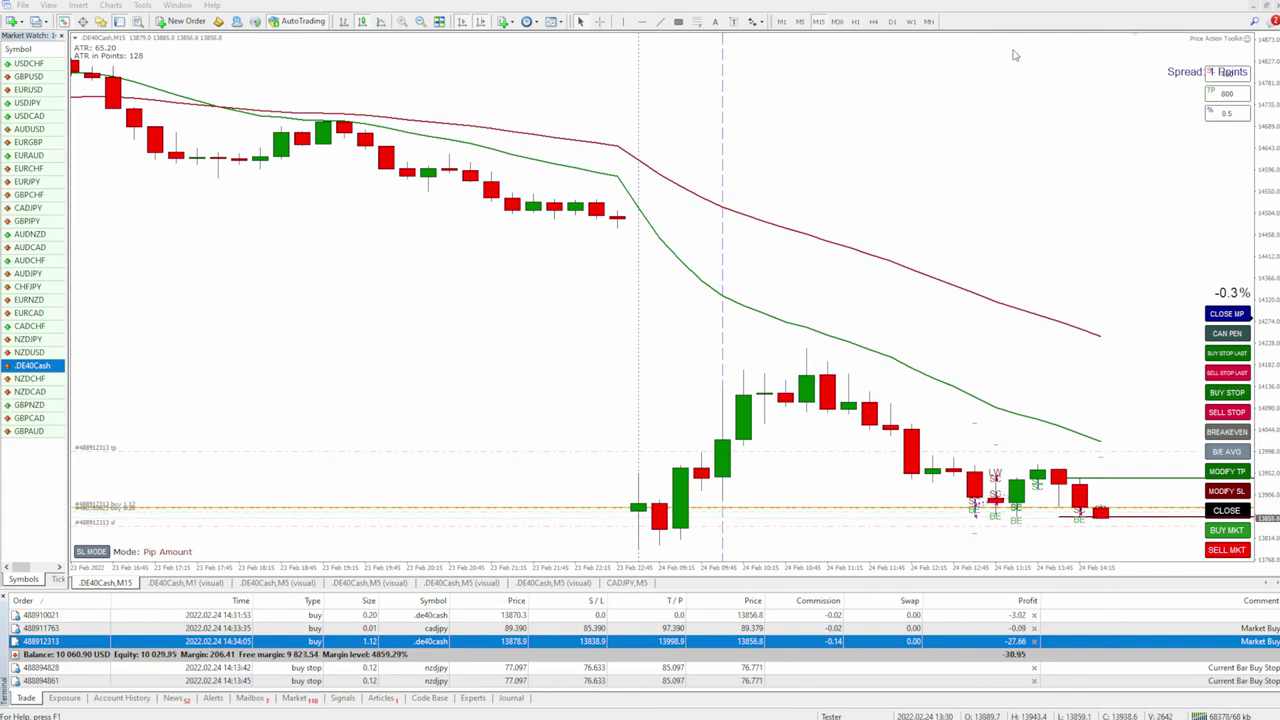
On the zoomed-out .DE40Cash M5 chart, circle the upward session breakout with a path rising from it, and outline the toolkit's trading buttons.
left_click(803, 22)
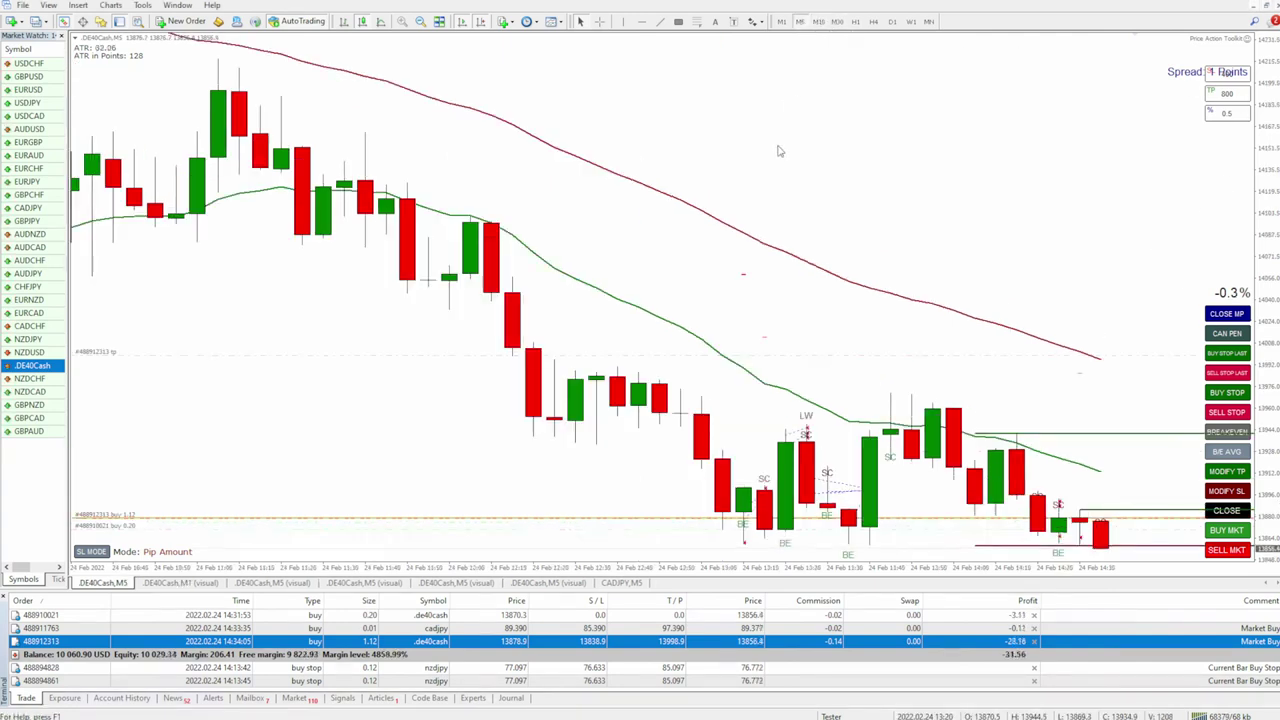
left_click(420, 21)
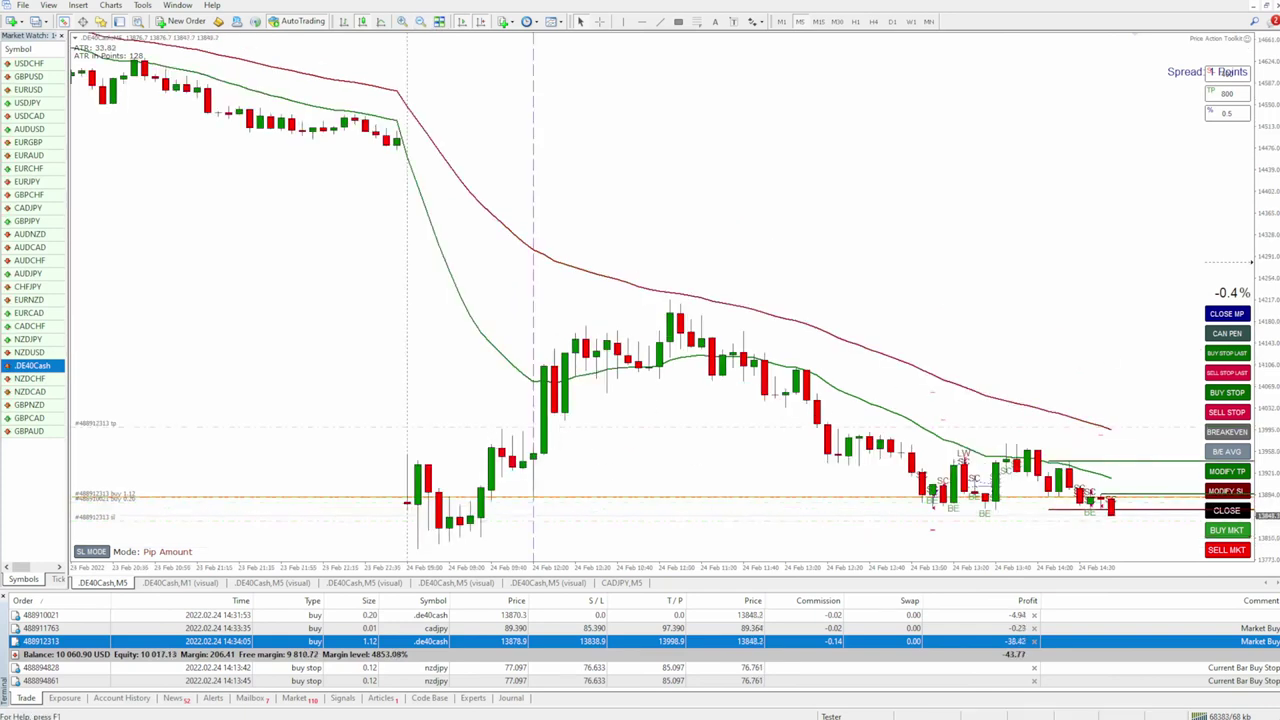
mouse_move(582, 302)
left_mouse_down()
mouse_move(487, 418)
mouse_move(466, 321)
left_mouse_up()
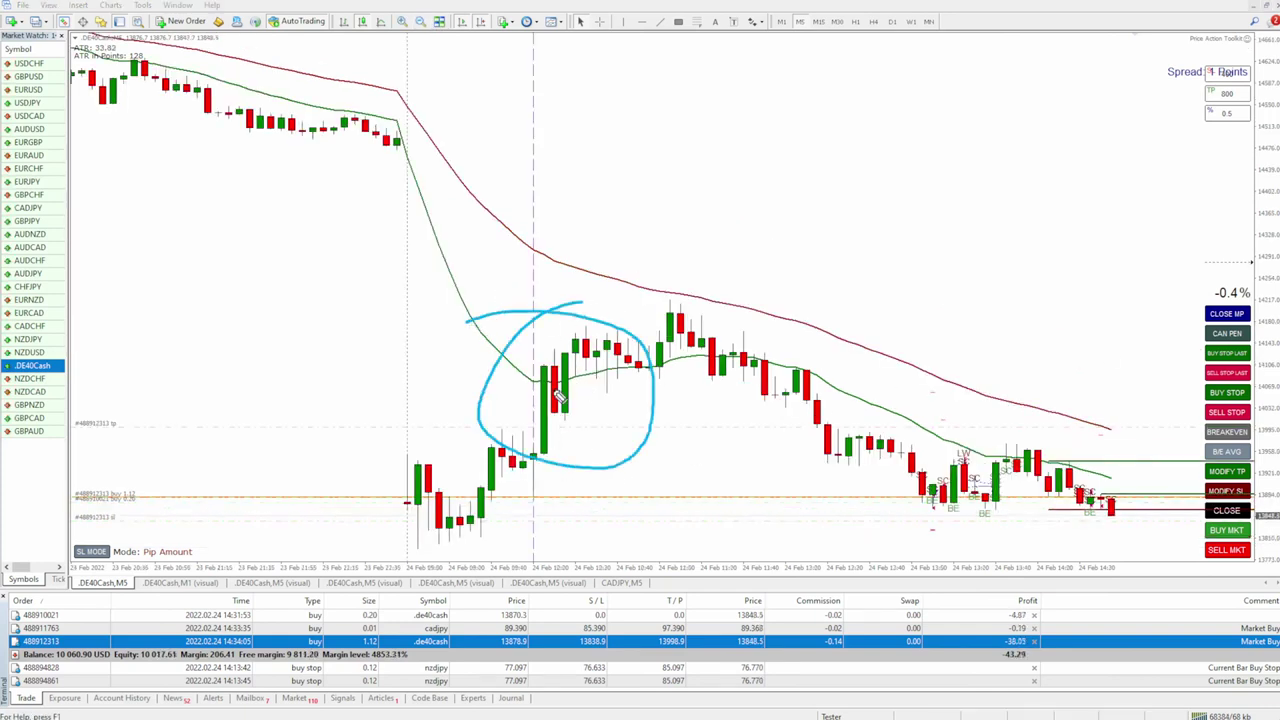
mouse_move(594, 378)
left_mouse_down()
mouse_move(674, 222)
mouse_move(678, 250)
mouse_move(628, 335)
mouse_move(686, 223)
mouse_move(805, 242)
left_mouse_up()
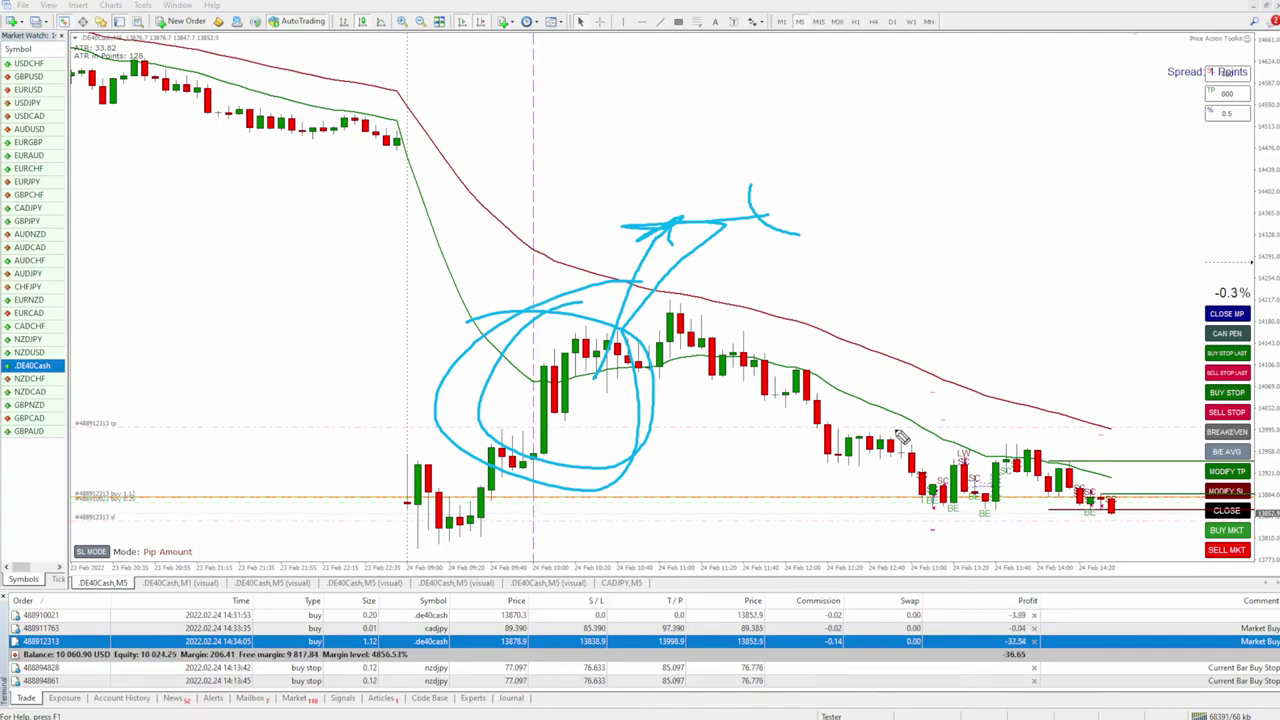
mouse_move(1142, 268)
left_mouse_down()
mouse_move(1274, 350)
mouse_move(1268, 600)
mouse_move(1155, 197)
left_mouse_up()
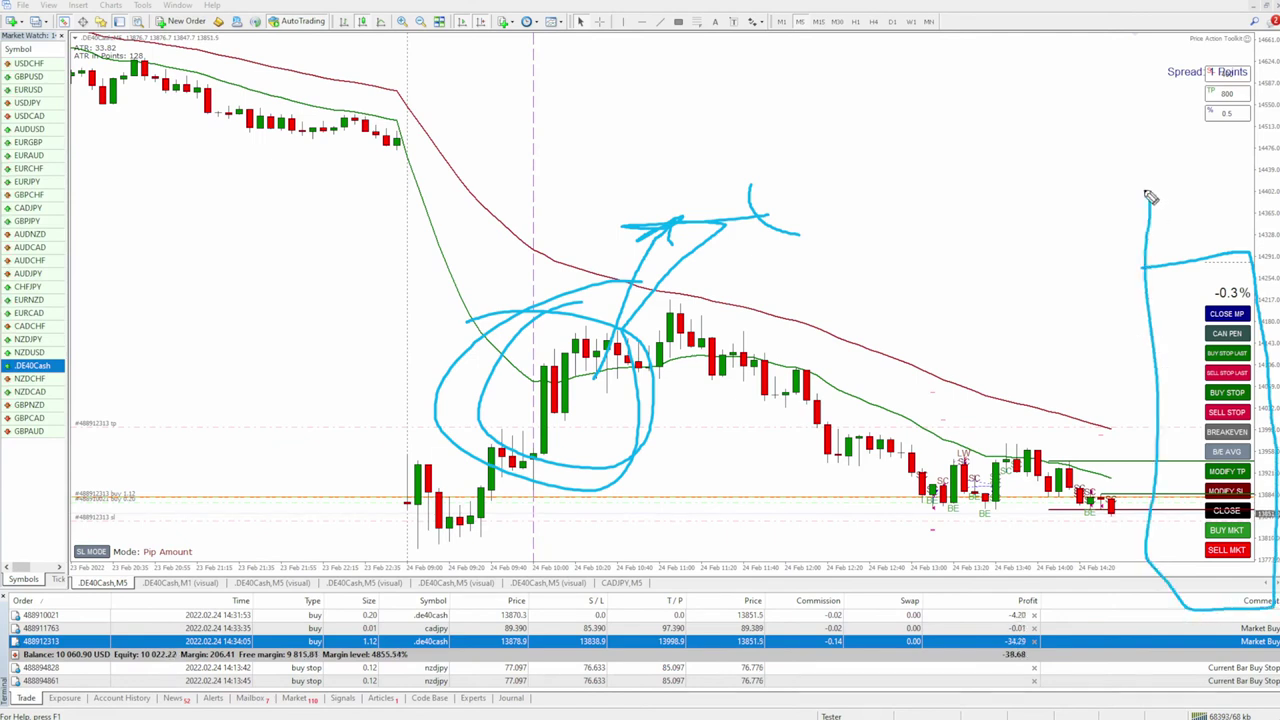
Clear the chart annotations and close the 1.12-lot .DE40Cash buy position.
mouse_move(540, 445)
left_mouse_down()
mouse_move(620, 295)
mouse_move(753, 364)
left_mouse_up()
mouse_move(1250, 266)
left_mouse_down()
mouse_move(1240, 322)
mouse_move(1250, 264)
left_mouse_up()
key("e")
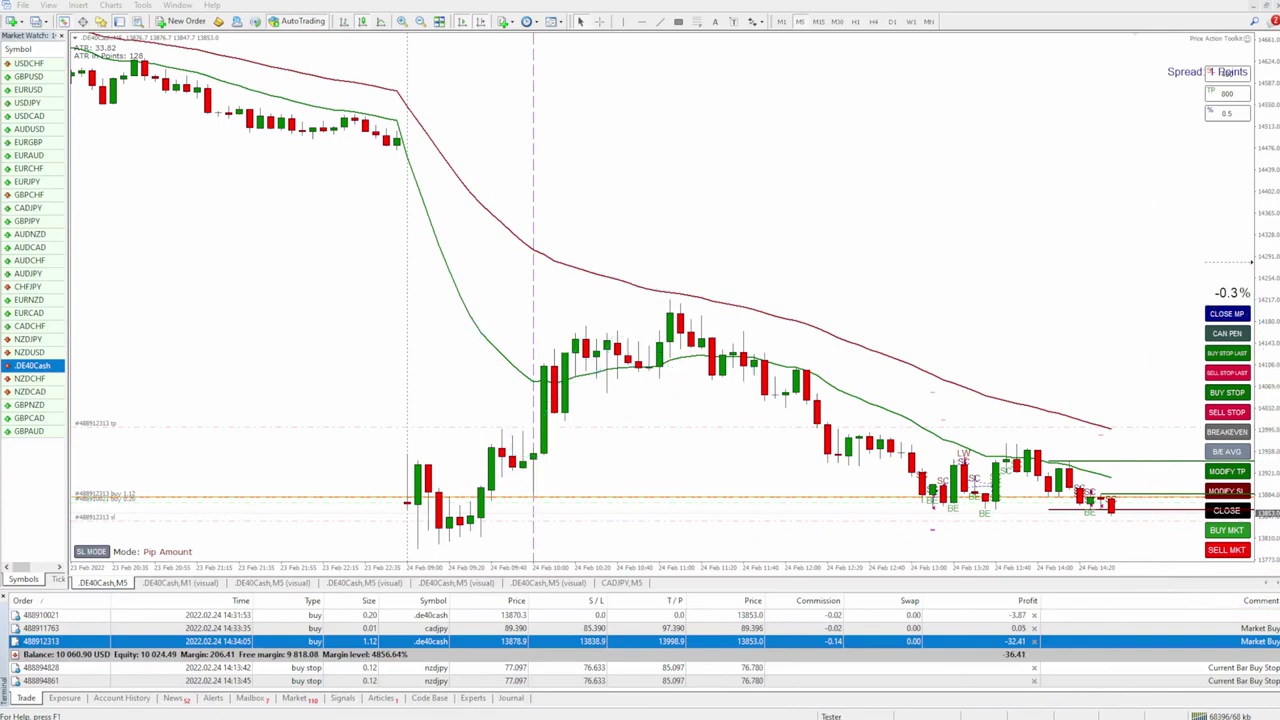
left_click(1230, 510)
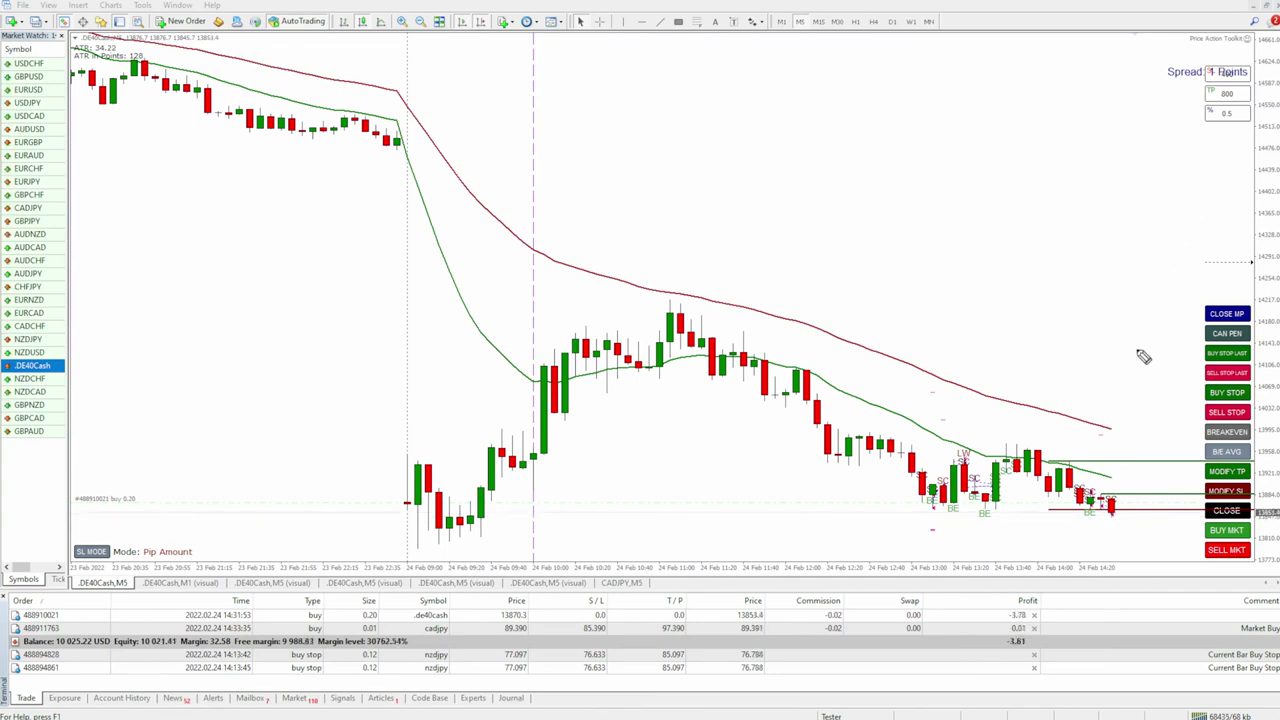
On the .DE40Cash M5 chart, circle the profit area above the trading buttons, mark the session line with a backward arrow, and box the breakout candles.
mouse_move(1243, 269)
left_mouse_down()
mouse_move(1200, 326)
mouse_move(1250, 262)
left_mouse_up()
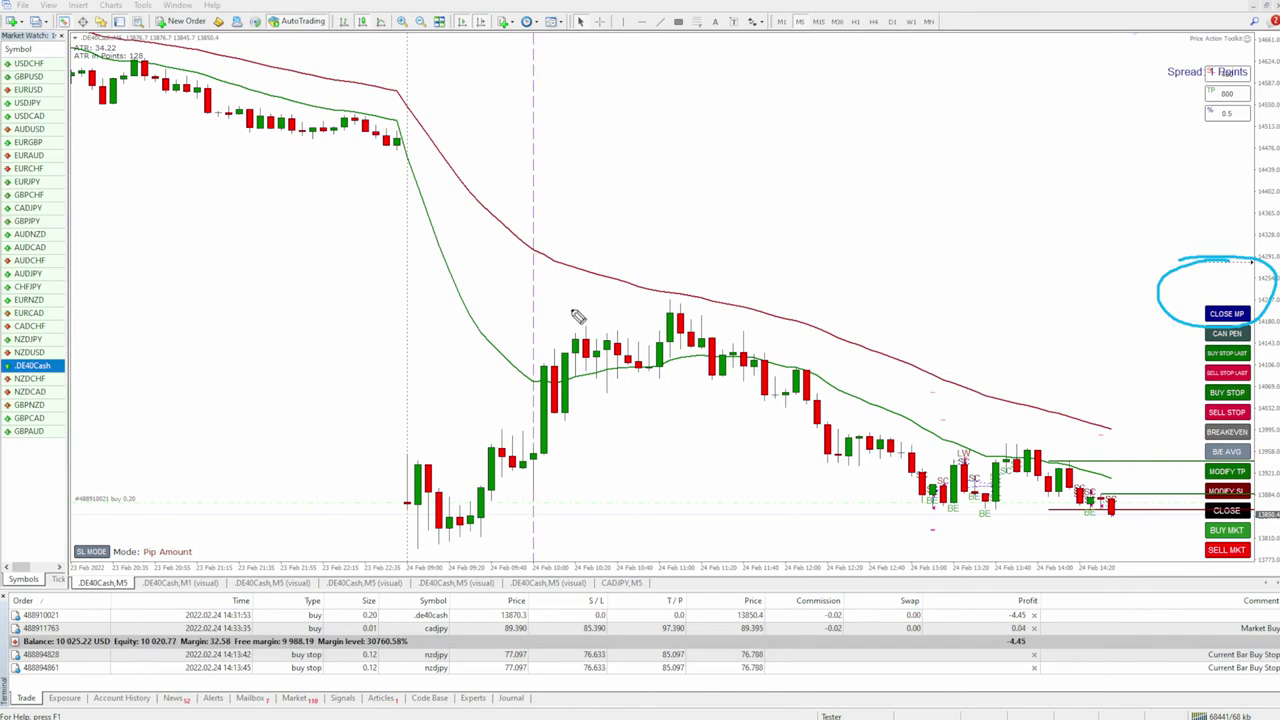
mouse_move(537, 57)
left_mouse_down()
mouse_move(535, 217)
mouse_move(560, 134)
mouse_move(516, 55)
left_mouse_up()
left_click_drag(460, 178, 313, 190)
left_click_drag(350, 138, 407, 229)
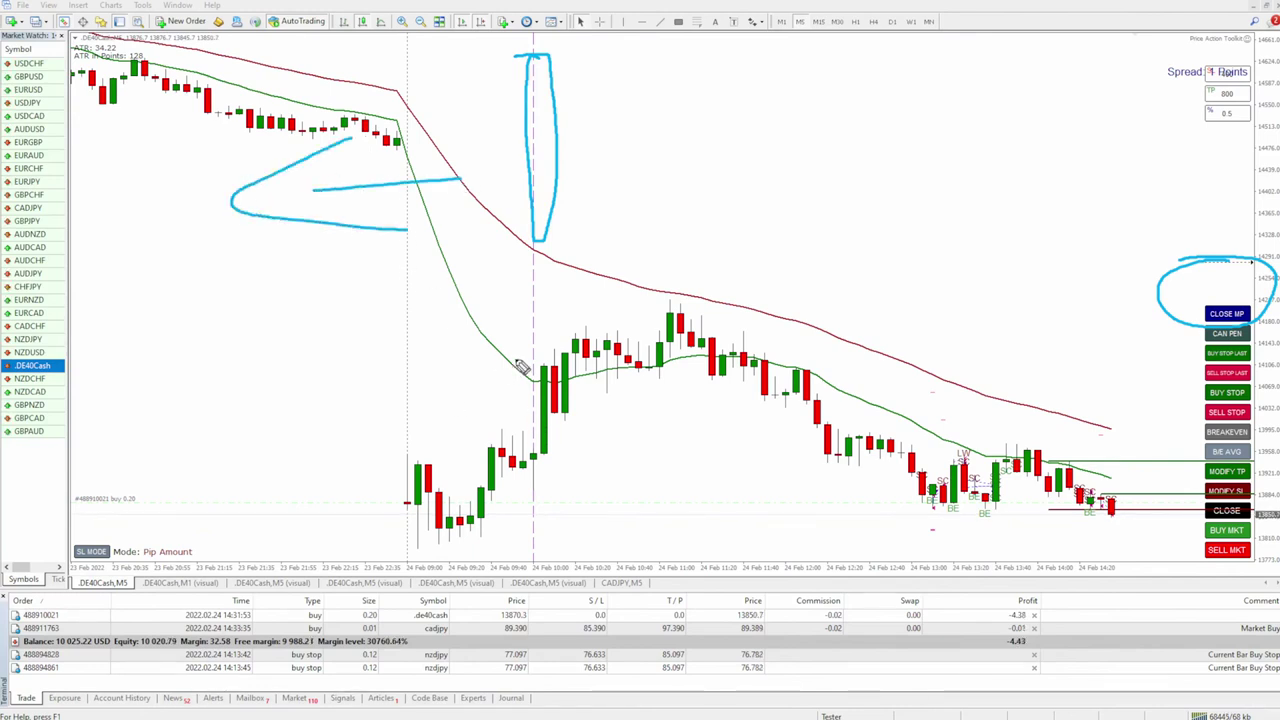
mouse_move(517, 362)
left_mouse_down()
mouse_move(557, 490)
mouse_move(566, 355)
mouse_move(500, 348)
left_mouse_up()
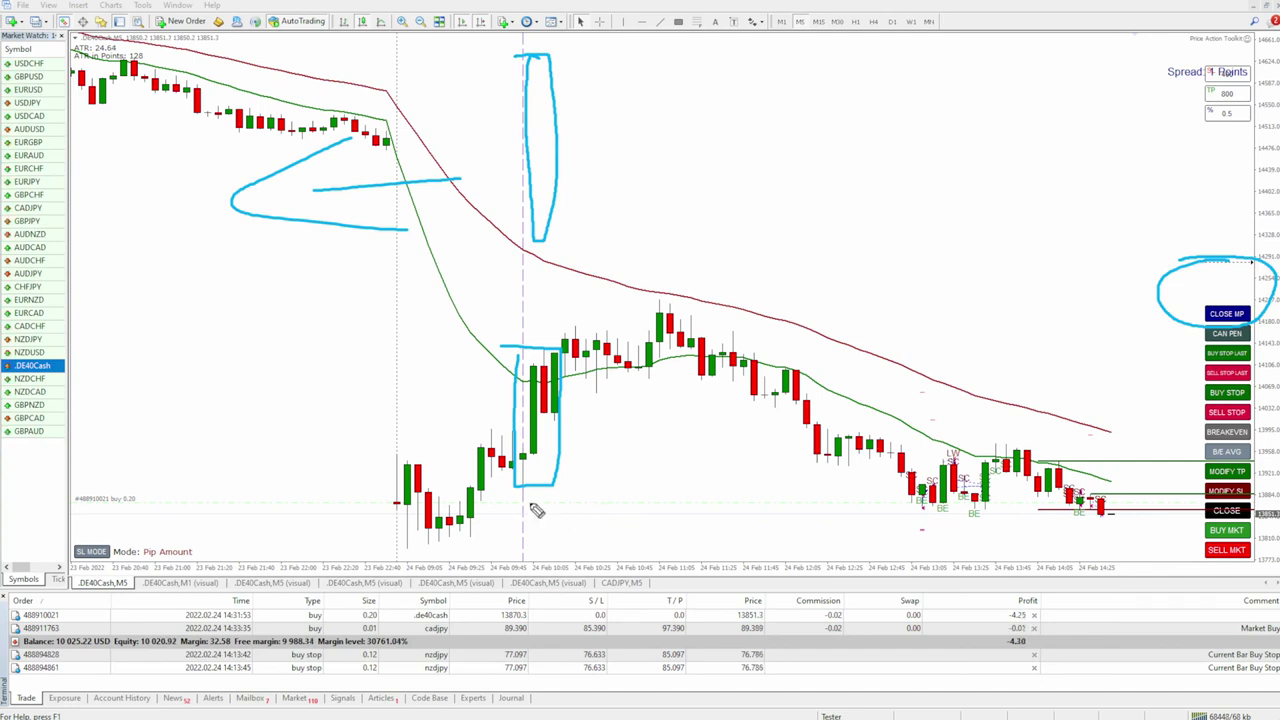
Trace the rise from the boxed breakout to the swing high, follow the decline to the circled latest candles, and clear the annotations.
mouse_move(530, 460)
left_mouse_down()
mouse_move(589, 377)
mouse_move(591, 405)
left_mouse_up()
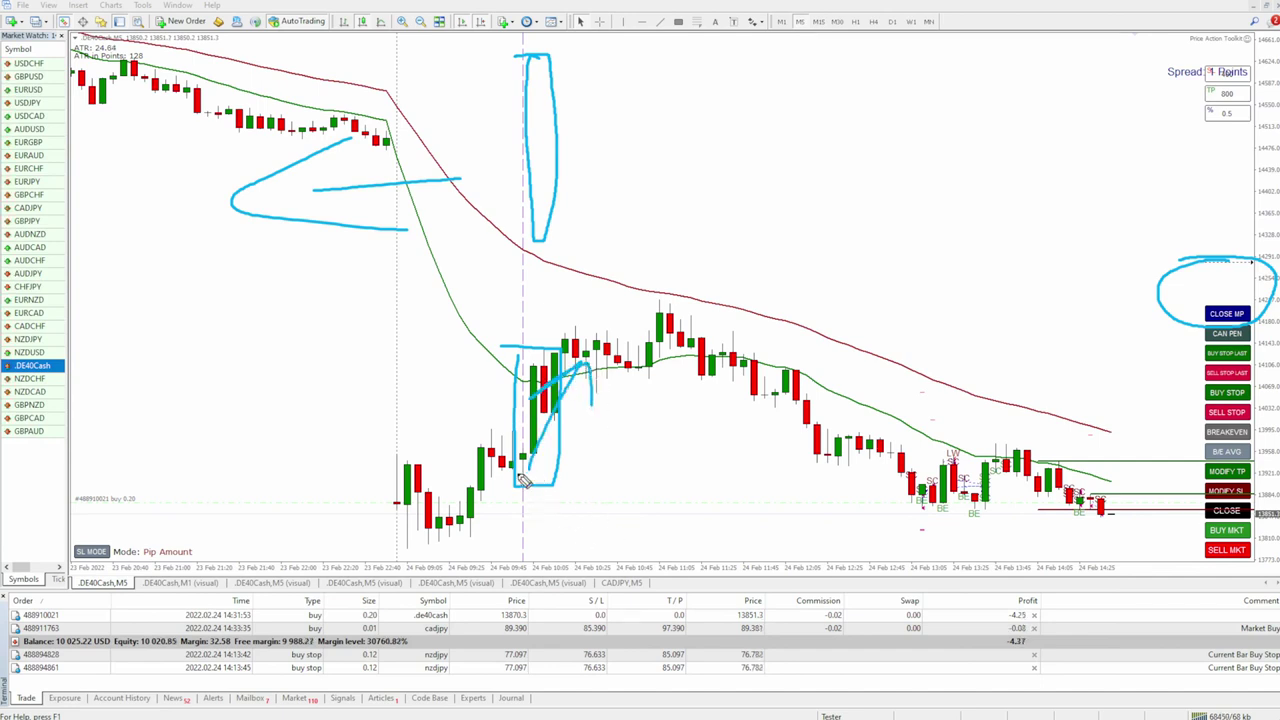
mouse_move(533, 463)
left_mouse_down()
mouse_move(630, 325)
mouse_move(660, 305)
mouse_move(575, 299)
left_mouse_up()
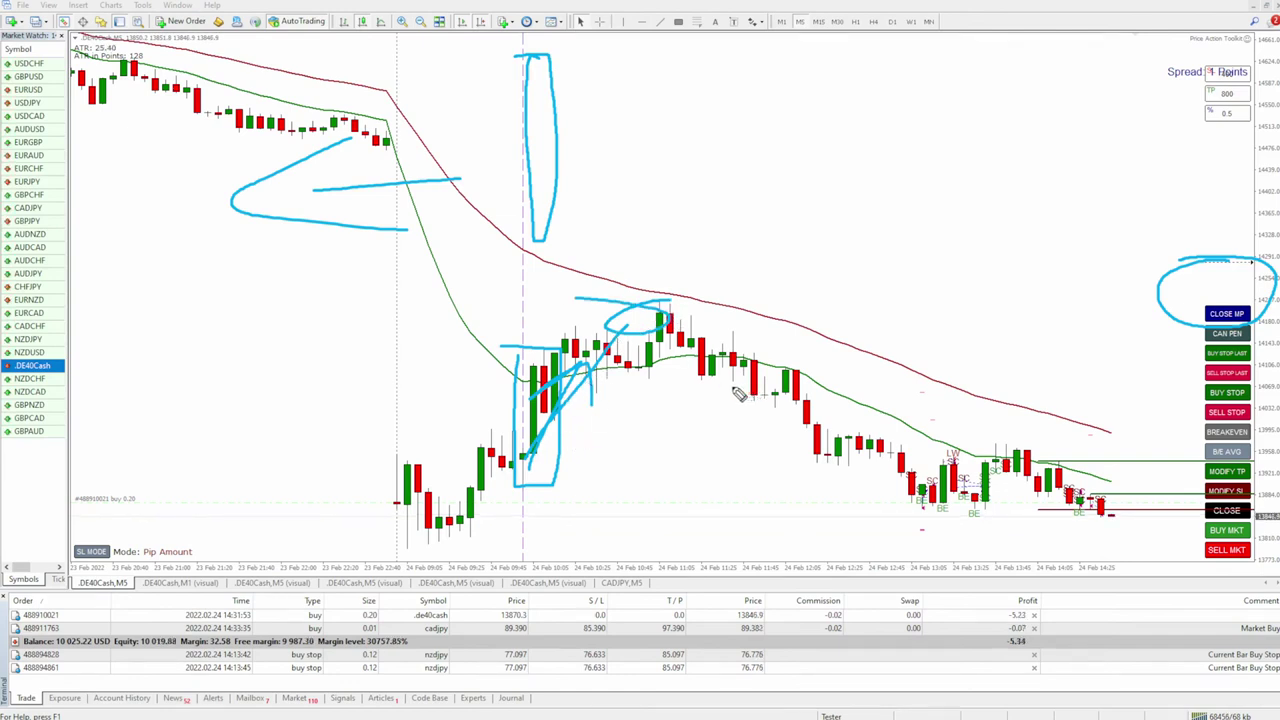
mouse_move(550, 425)
left_mouse_down()
mouse_move(645, 340)
mouse_move(755, 425)
mouse_move(818, 500)
left_mouse_up()
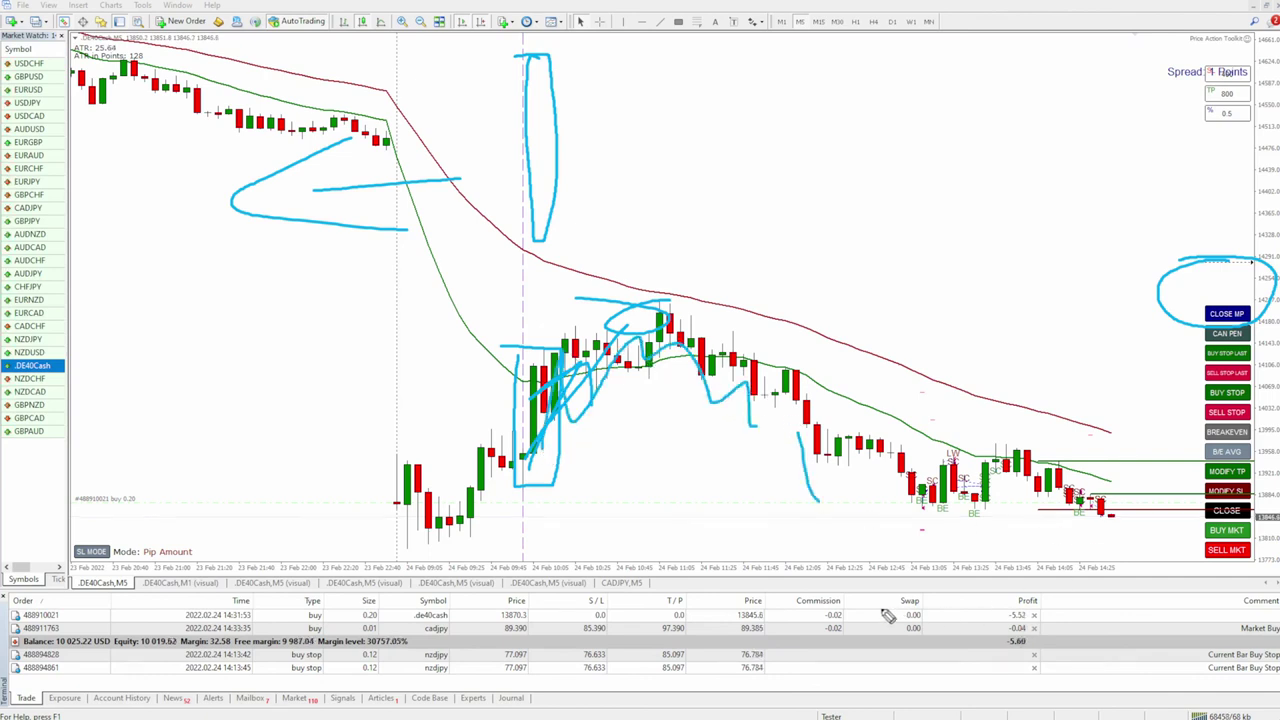
mouse_move(1105, 438)
left_mouse_down()
mouse_move(1110, 470)
mouse_move(1128, 436)
mouse_move(1143, 440)
left_mouse_up()
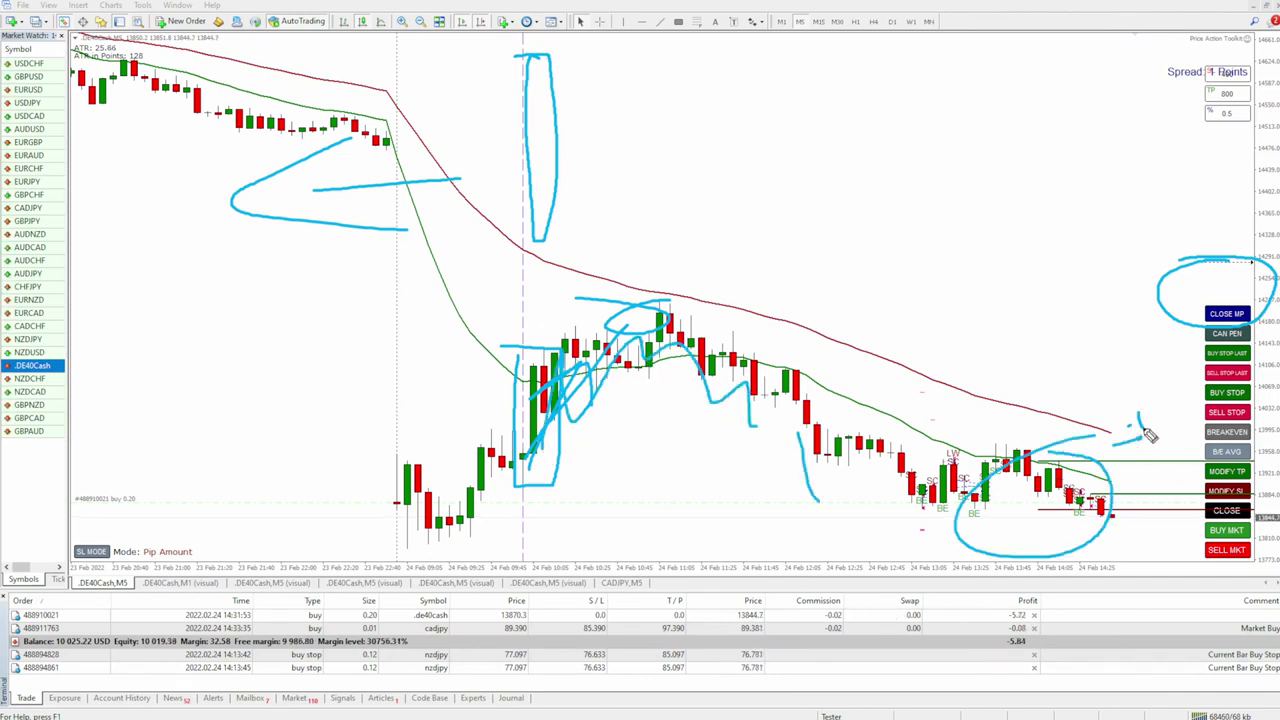
key("Escape")
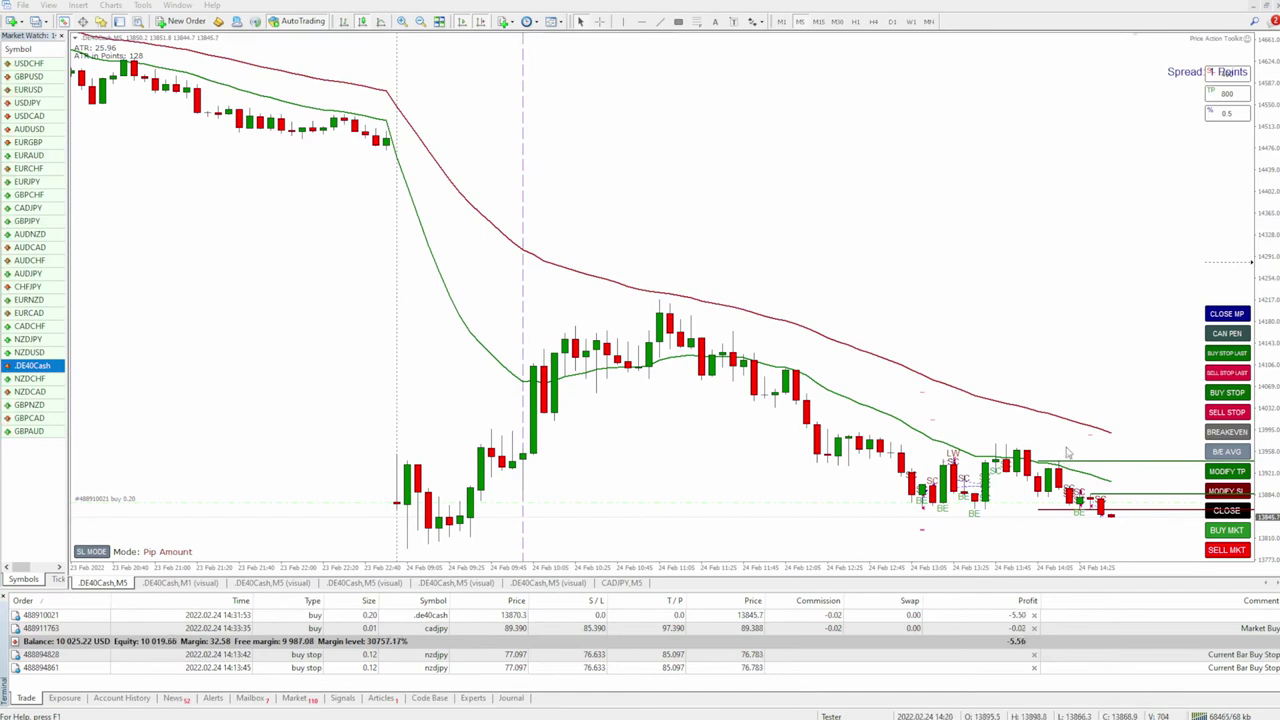
Select the remaining 0.20-lot .DE40Cash buy position and switch to the terminal running the GBPUSD M15 visual test.
mouse_move(1255, 286)
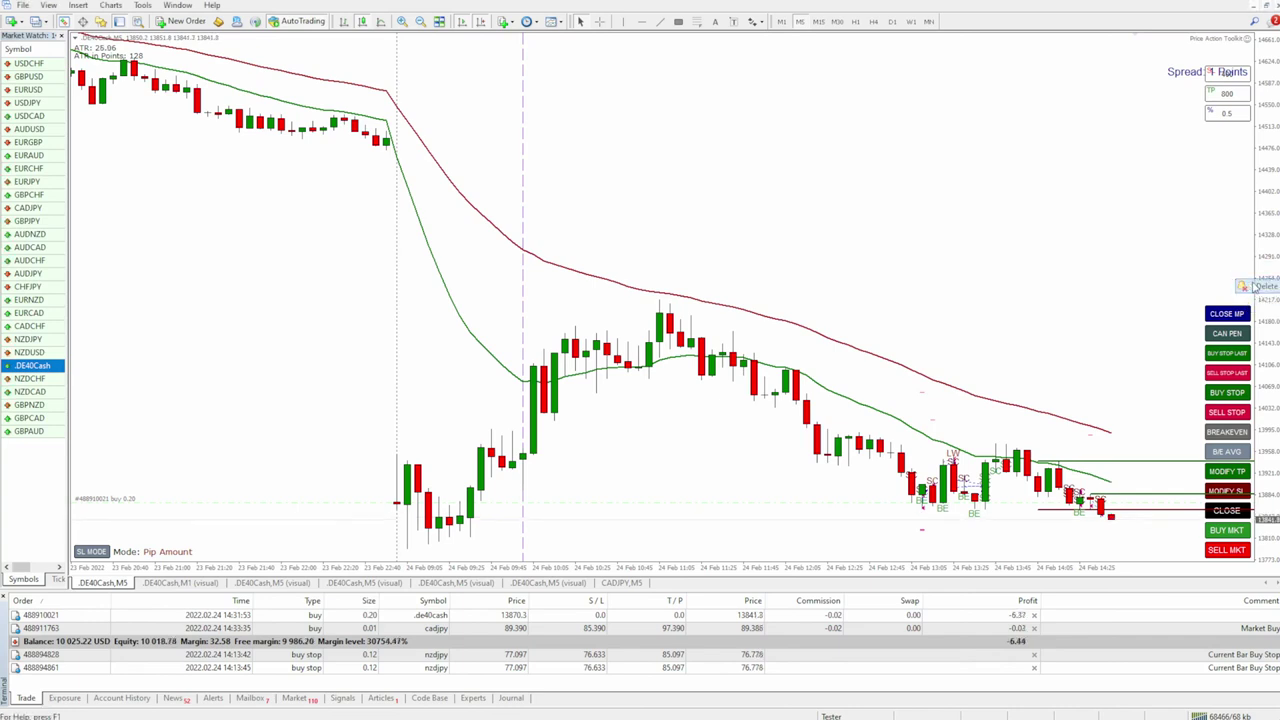
mouse_move(955, 372)
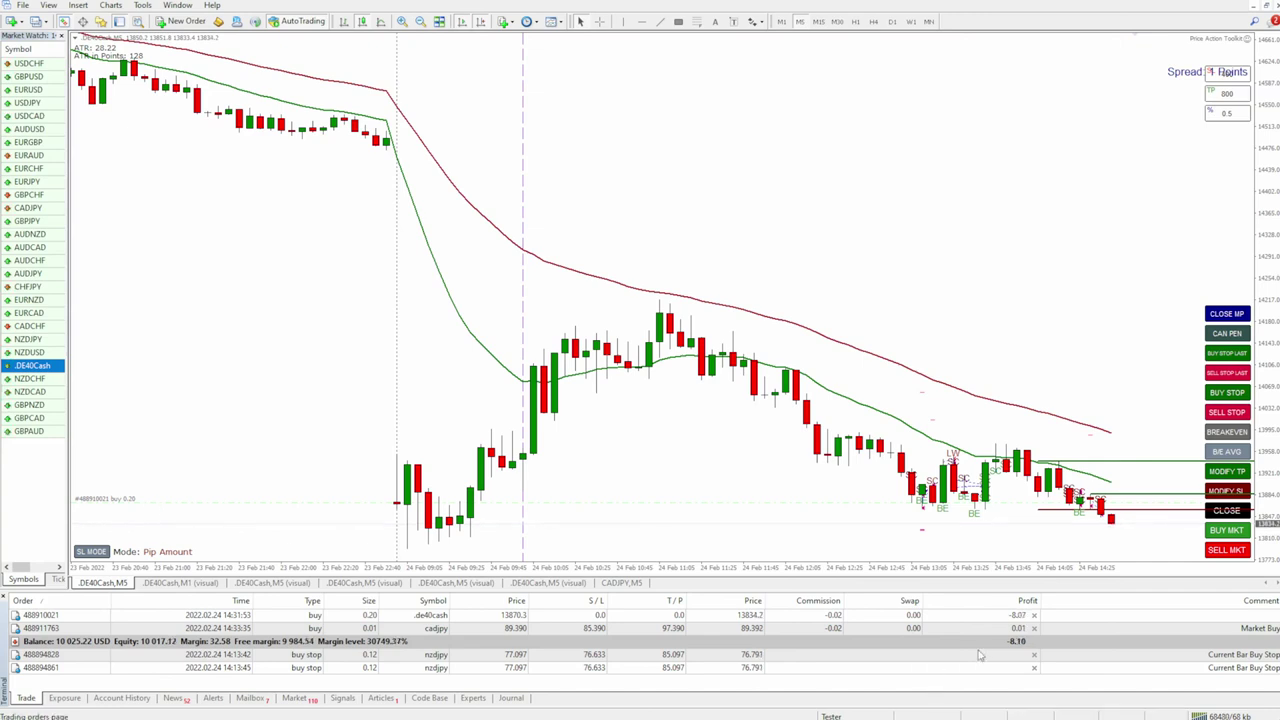
left_click(1003, 616)
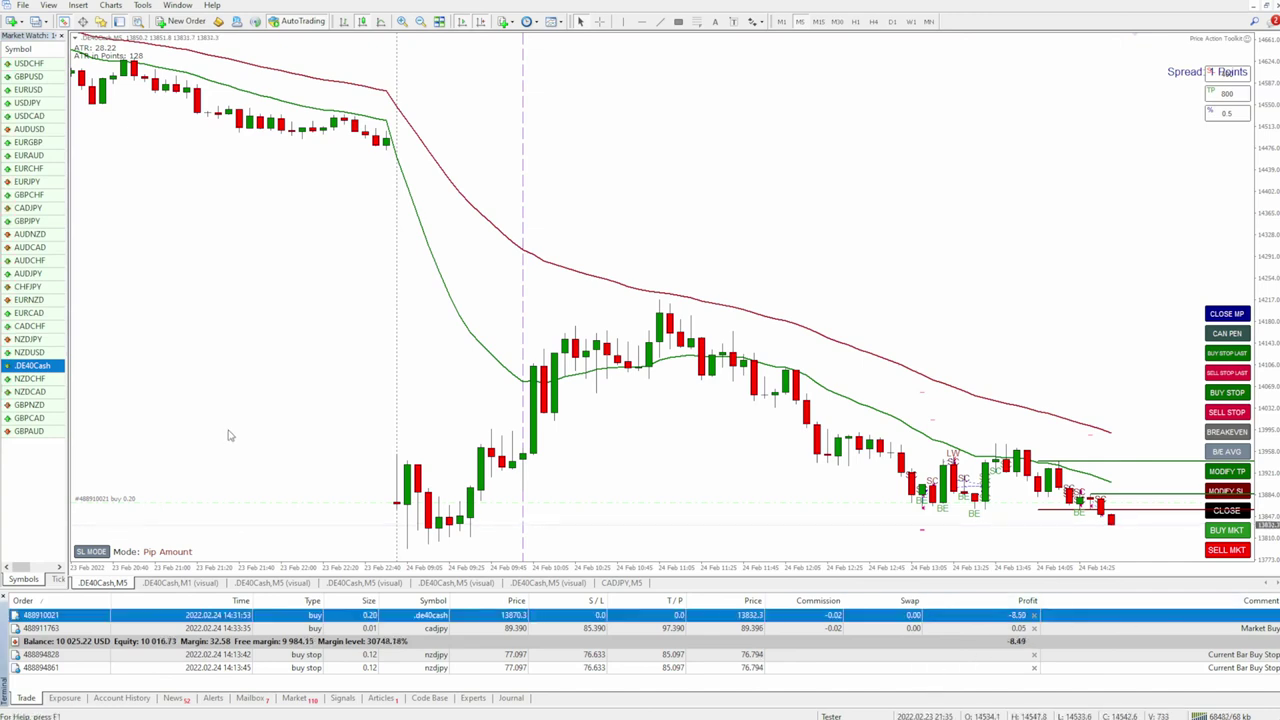
right_click(171, 509)
left_click(205, 526)
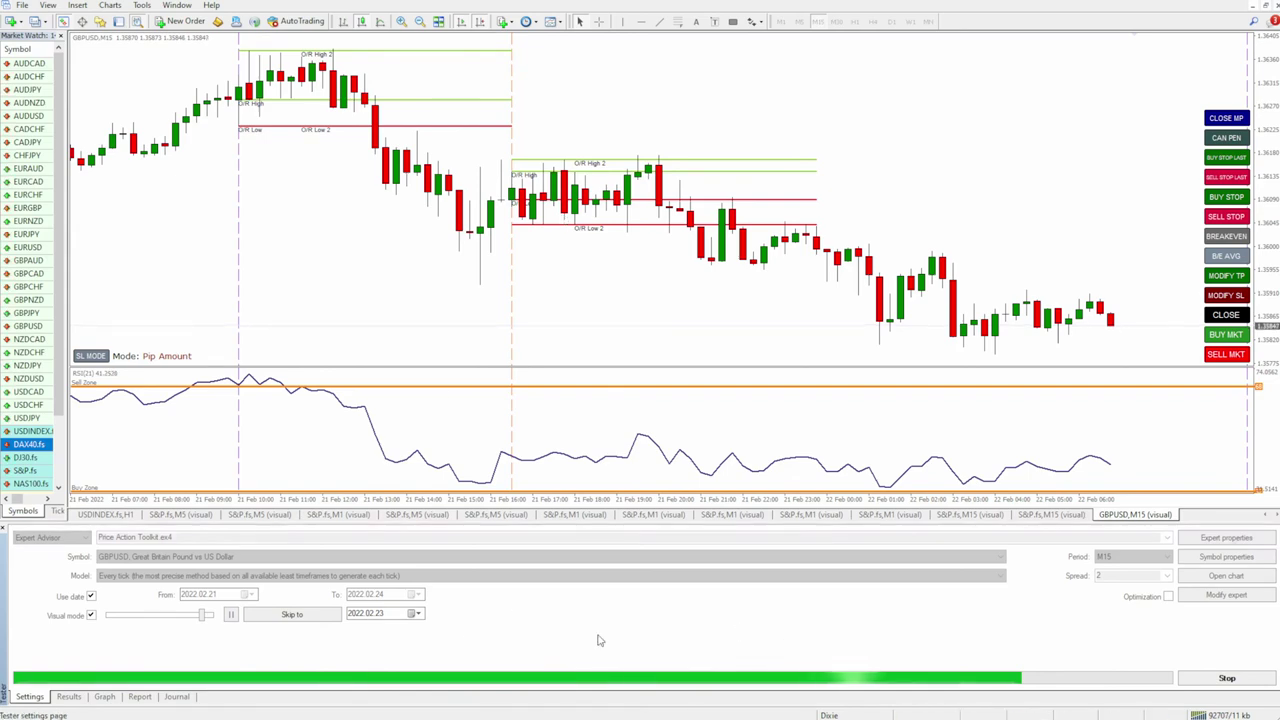
Run the GBPUSD M15 visual test at speed 32, slow it on 23 February, and briefly measure an overnight candle with the crosshair.
left_click(204, 617)
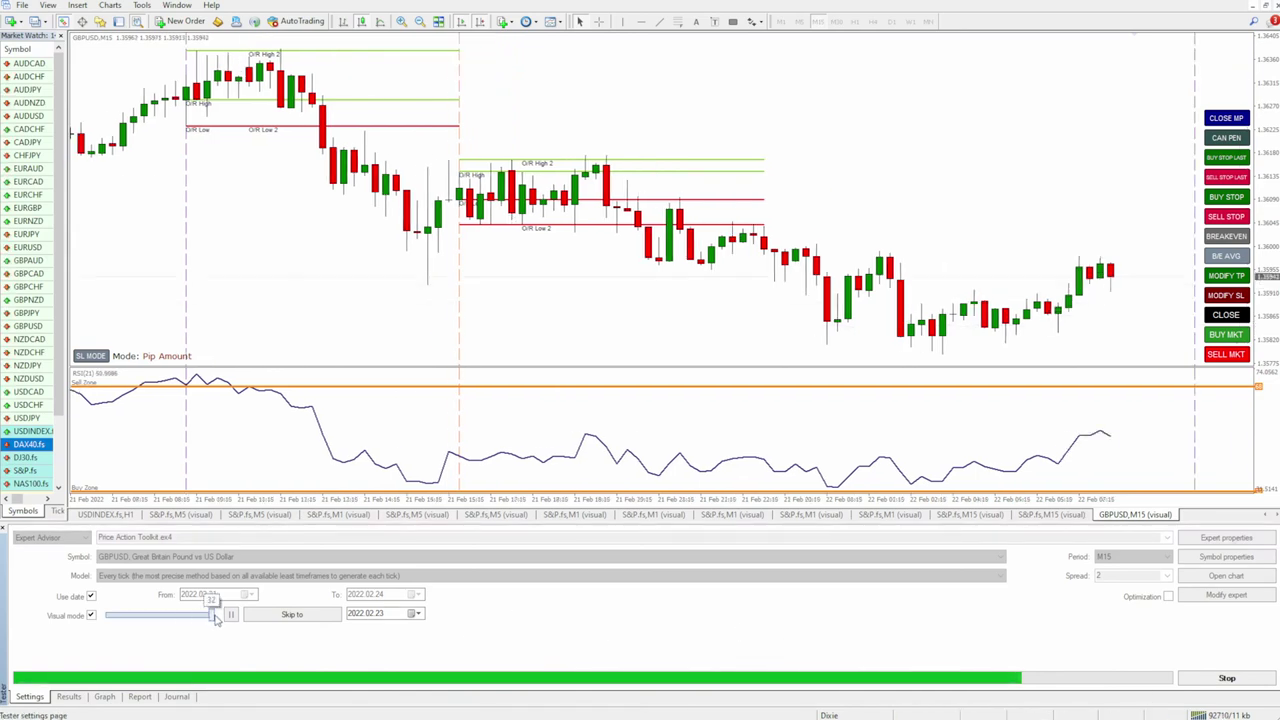
left_click_drag(200, 618, 228, 617)
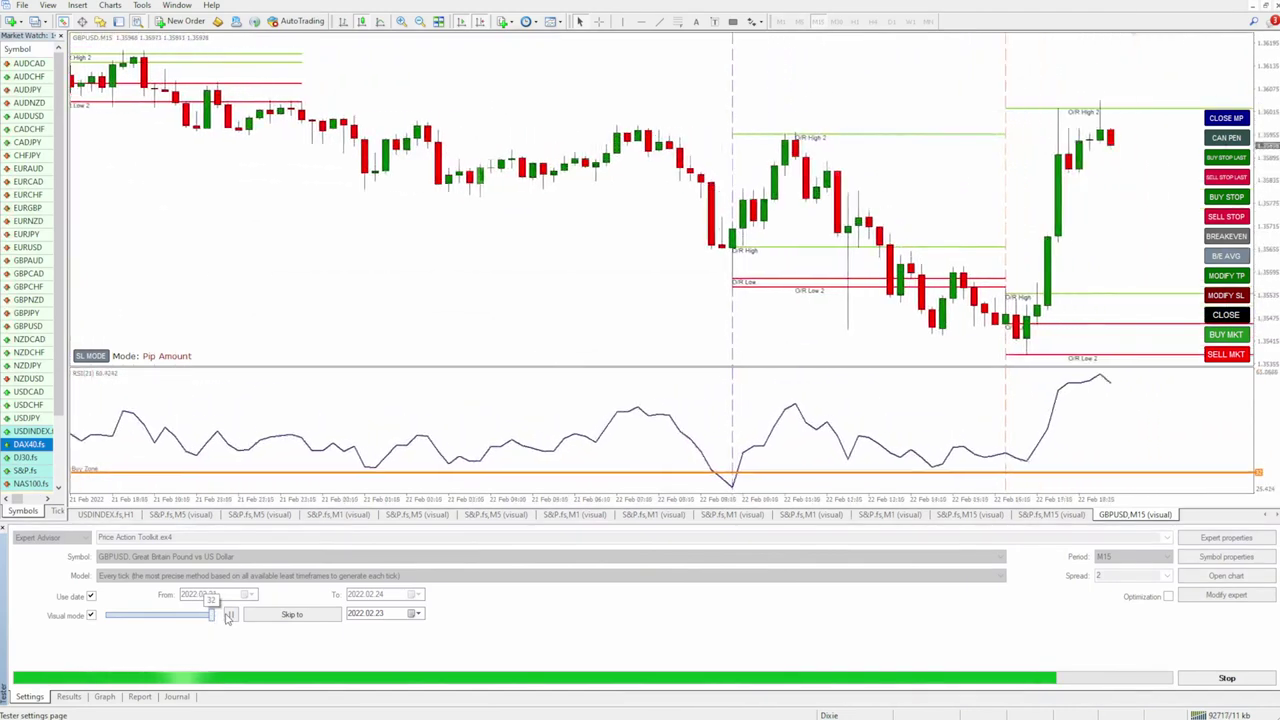
left_click_drag(228, 617, 185, 617)
middle_click(860, 160)
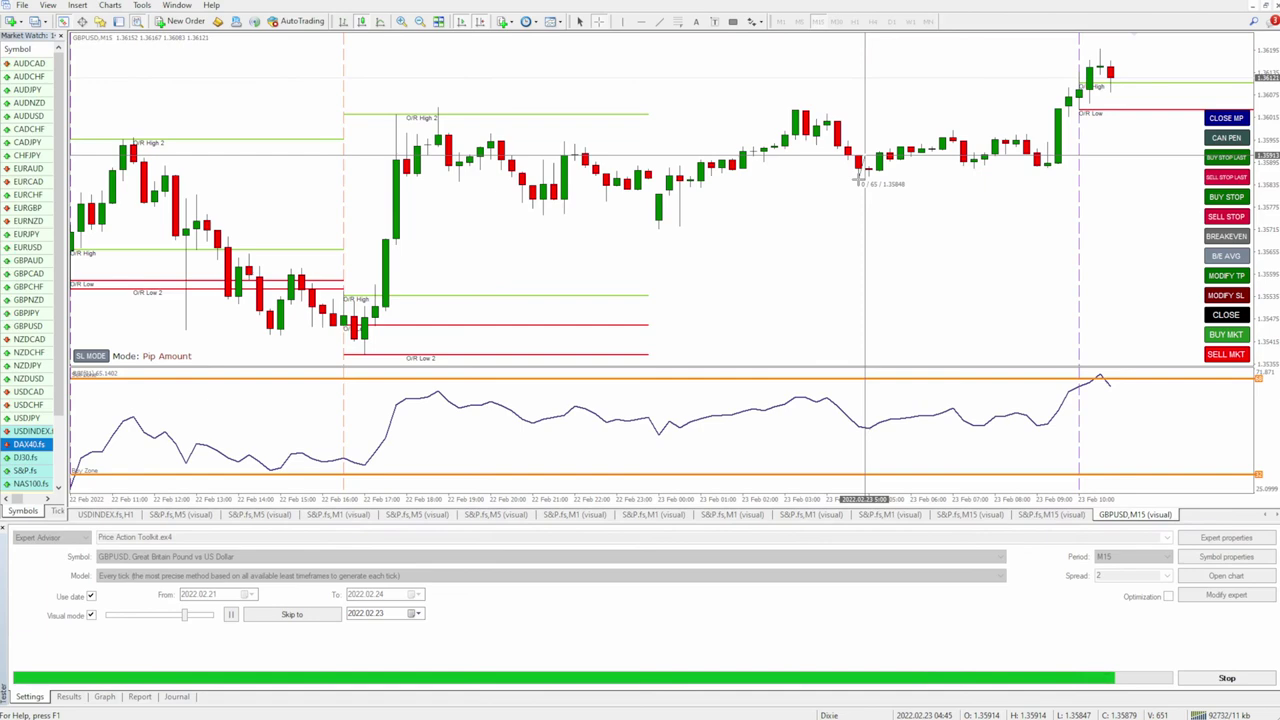
middle_click(862, 178)
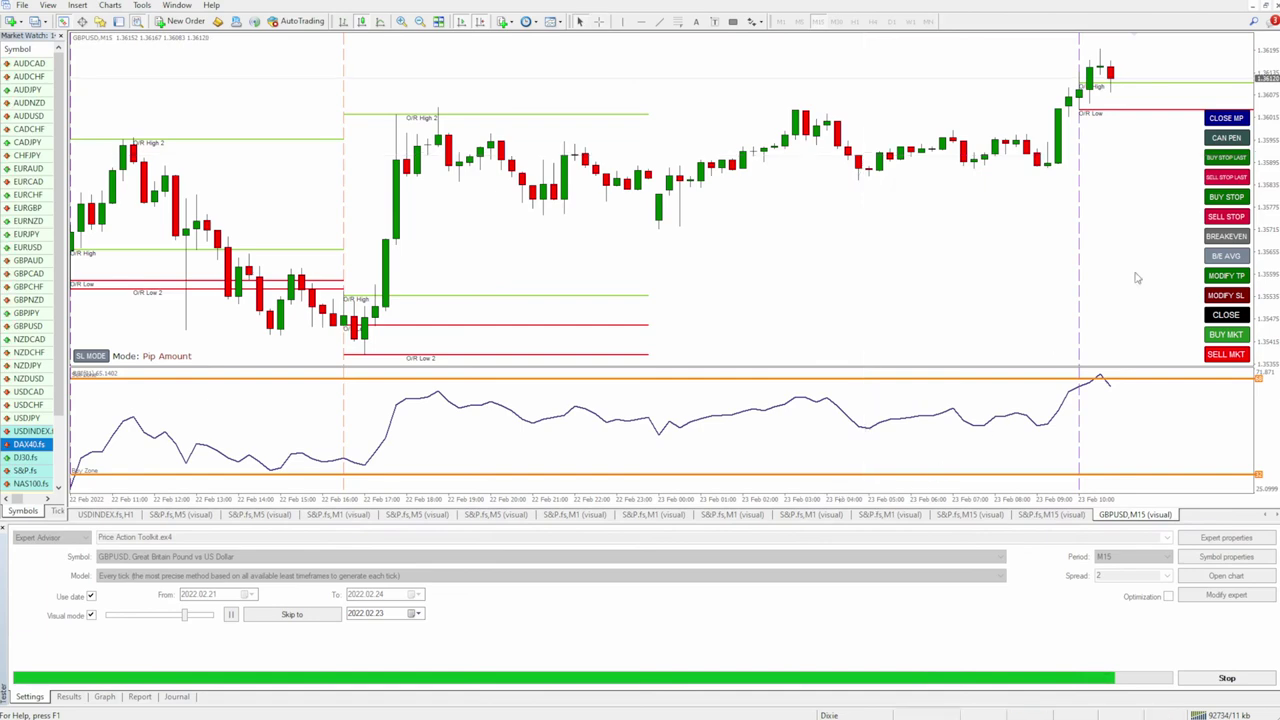
Stop the GBPUSD visual test and open the Price Action Toolkit inputs at the candlestick pattern settings.
left_click(1217, 678)
left_click(1226, 537)
scroll(470, 434, "down", 8)
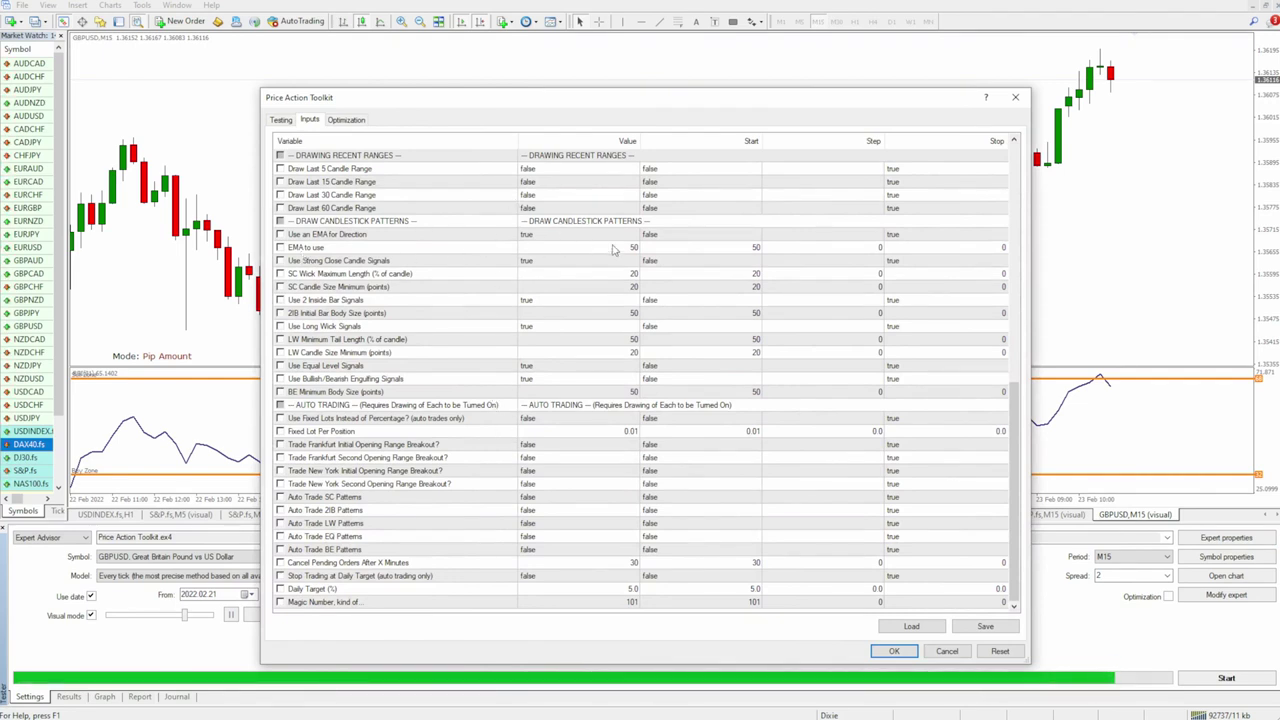
Try setting Use an EMA for Direction to false, and reset the toolkit inputs to their defaults.
left_click(553, 236)
left_click(560, 234)
left_click(540, 259)
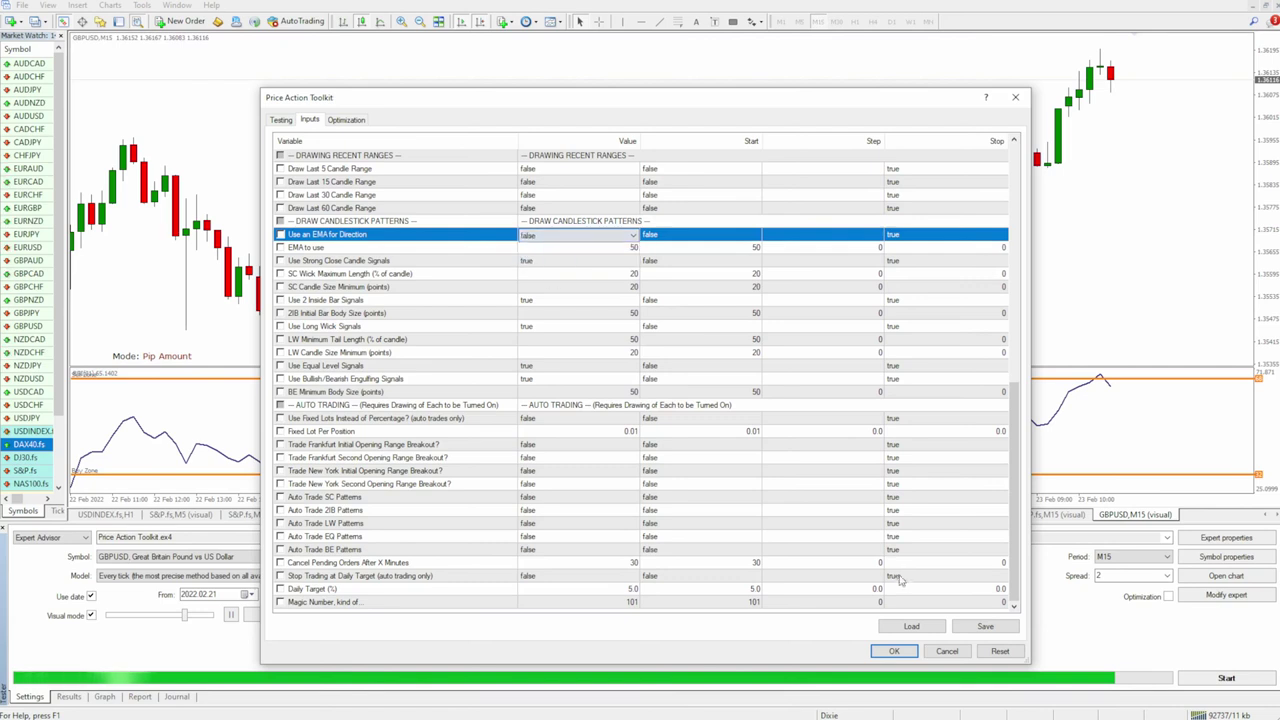
left_click(992, 651)
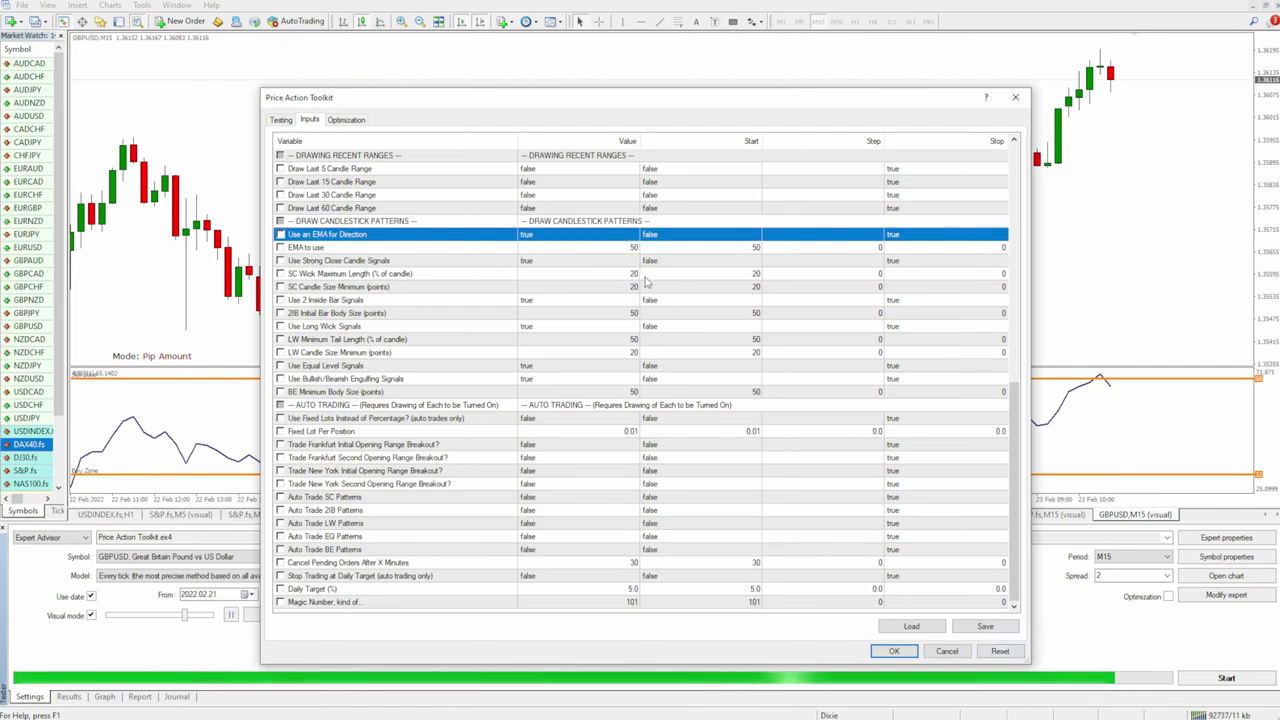
Set the BE and 2IB body sizes and the LW and SC minimum candle sizes to 5 points, and restart the GBPUSD test.
left_click(632, 274)
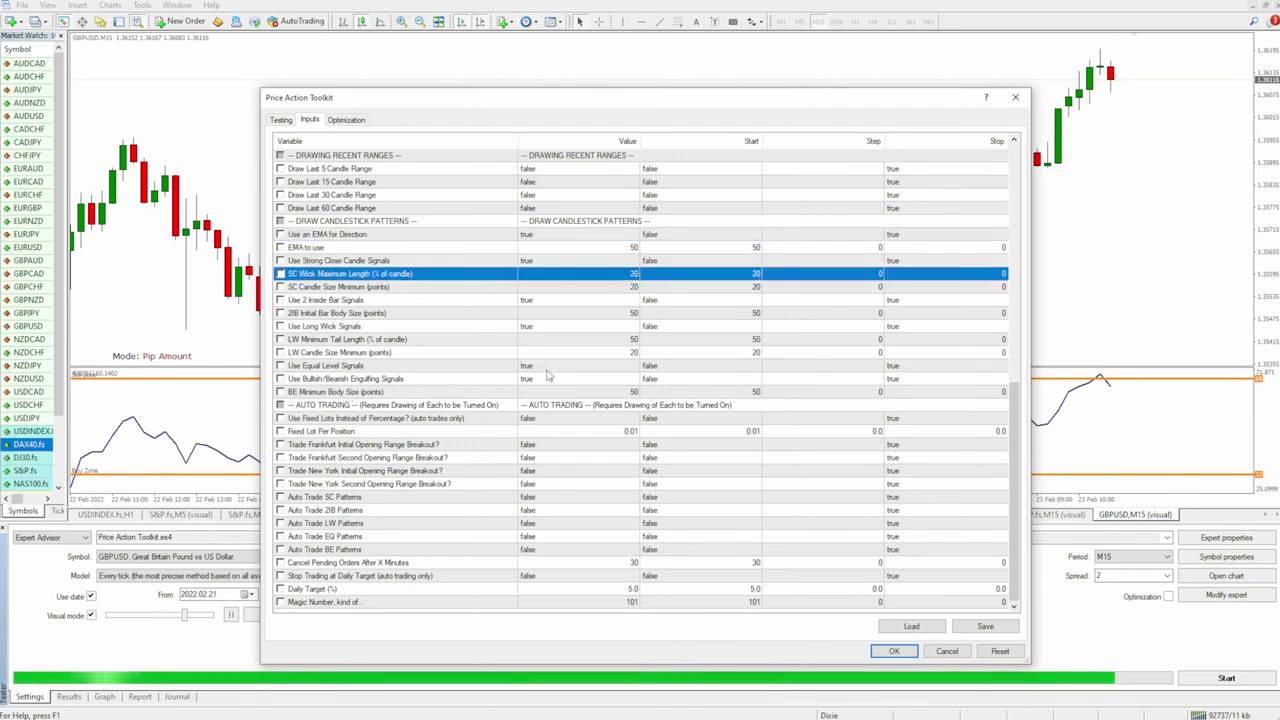
double_click(619, 392)
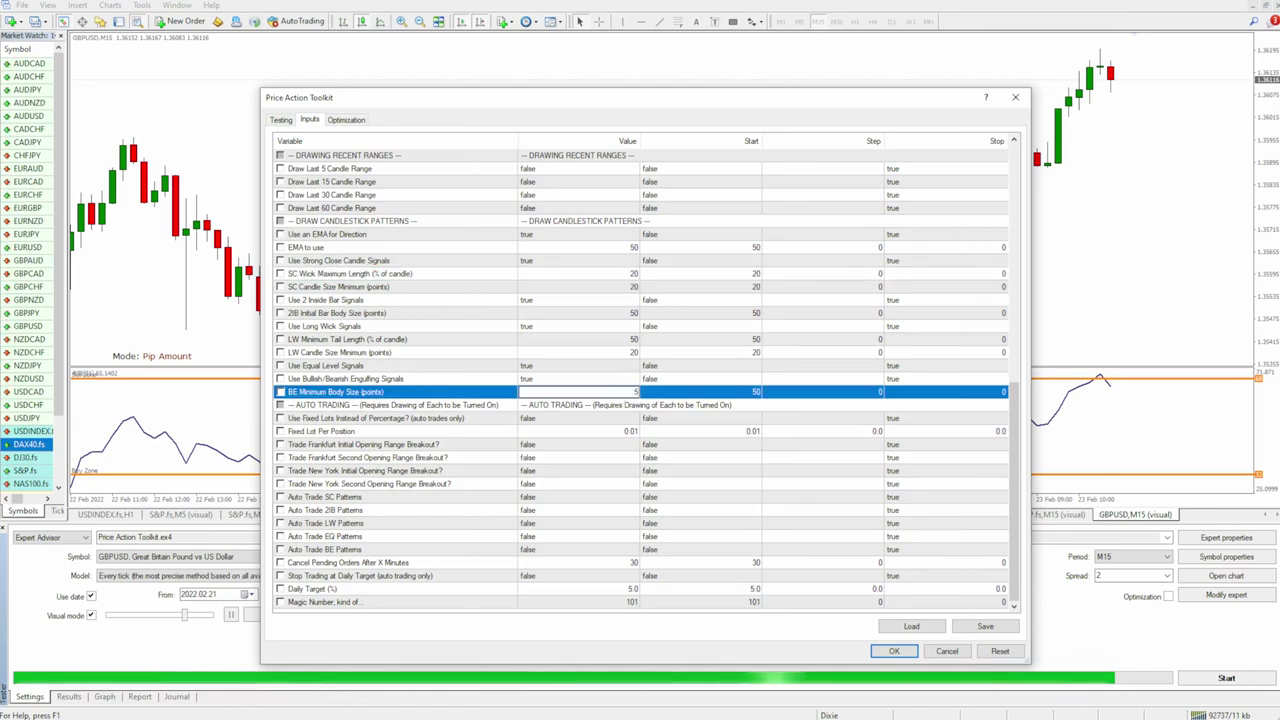
type("5")
key("Up")
key("Up")
key("Up")
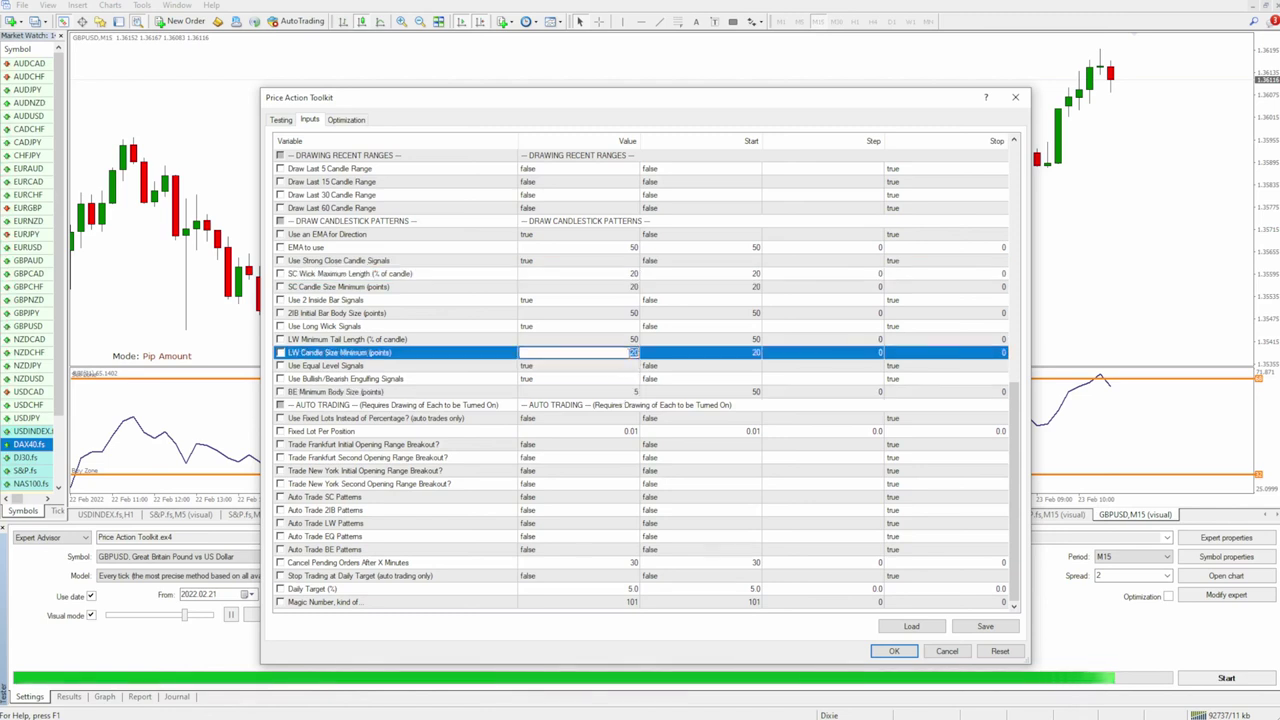
double_click(631, 312)
type("5")
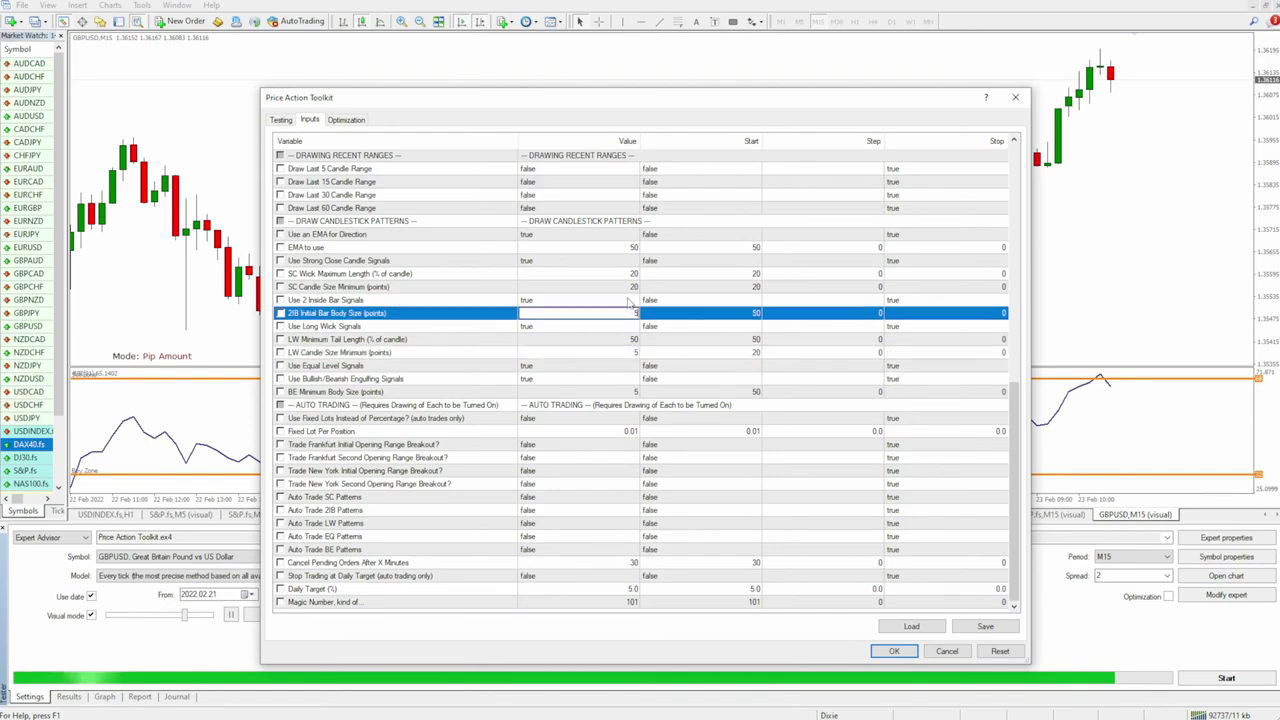
double_click(629, 287)
type("5")
left_click(894, 651)
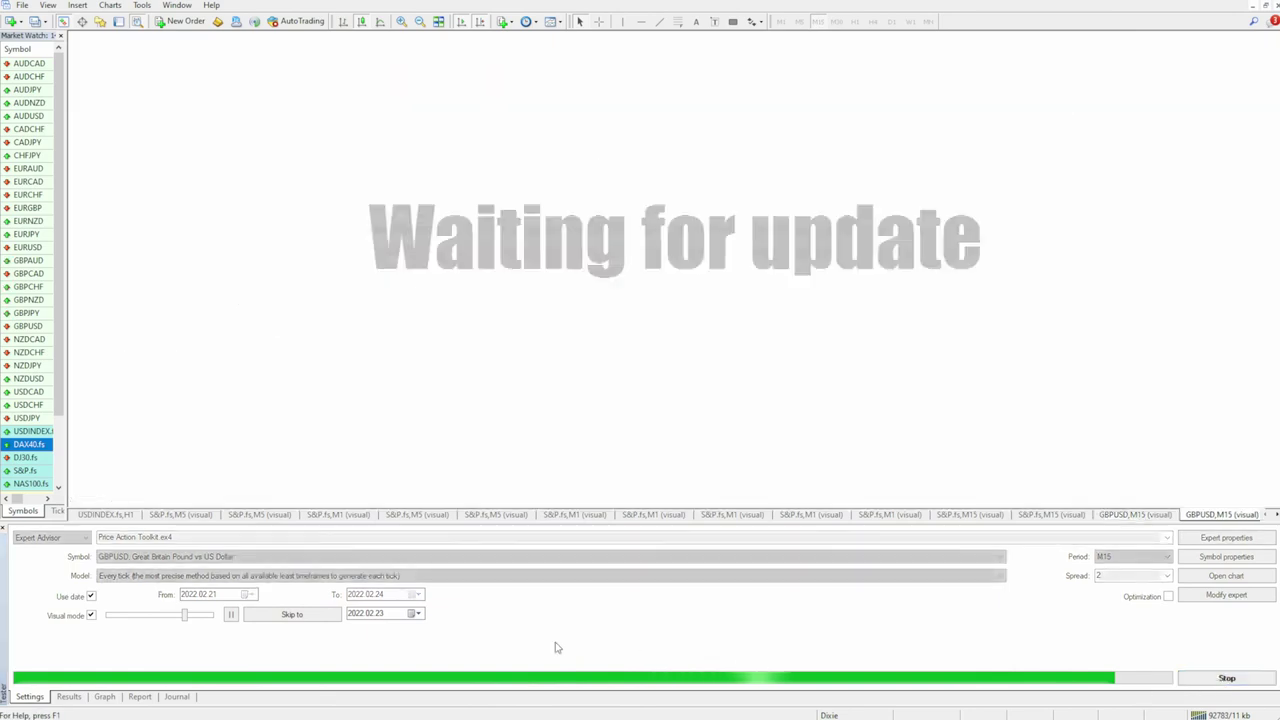
Speed through the GBPUSD M15 test, slow it on 21 February, compress the price scale, and measure from an SC label to its candle.
left_click_drag(185, 614, 211, 615)
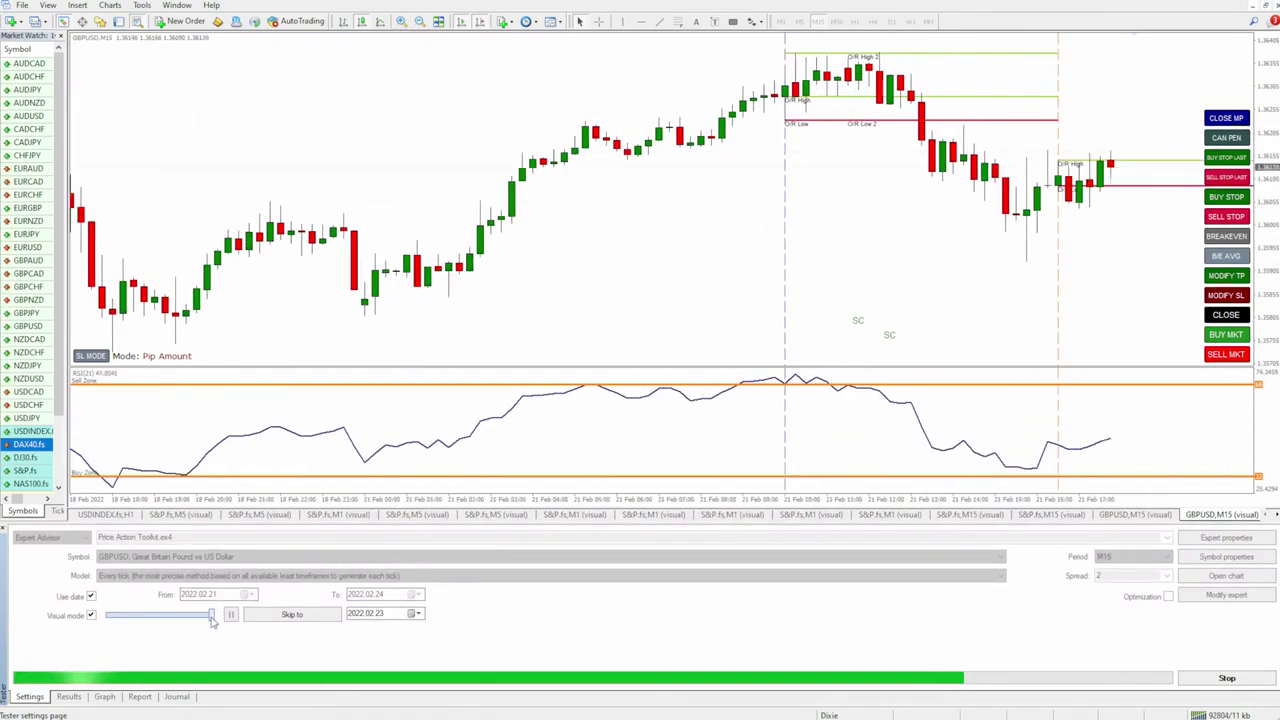
left_click_drag(211, 619, 175, 616)
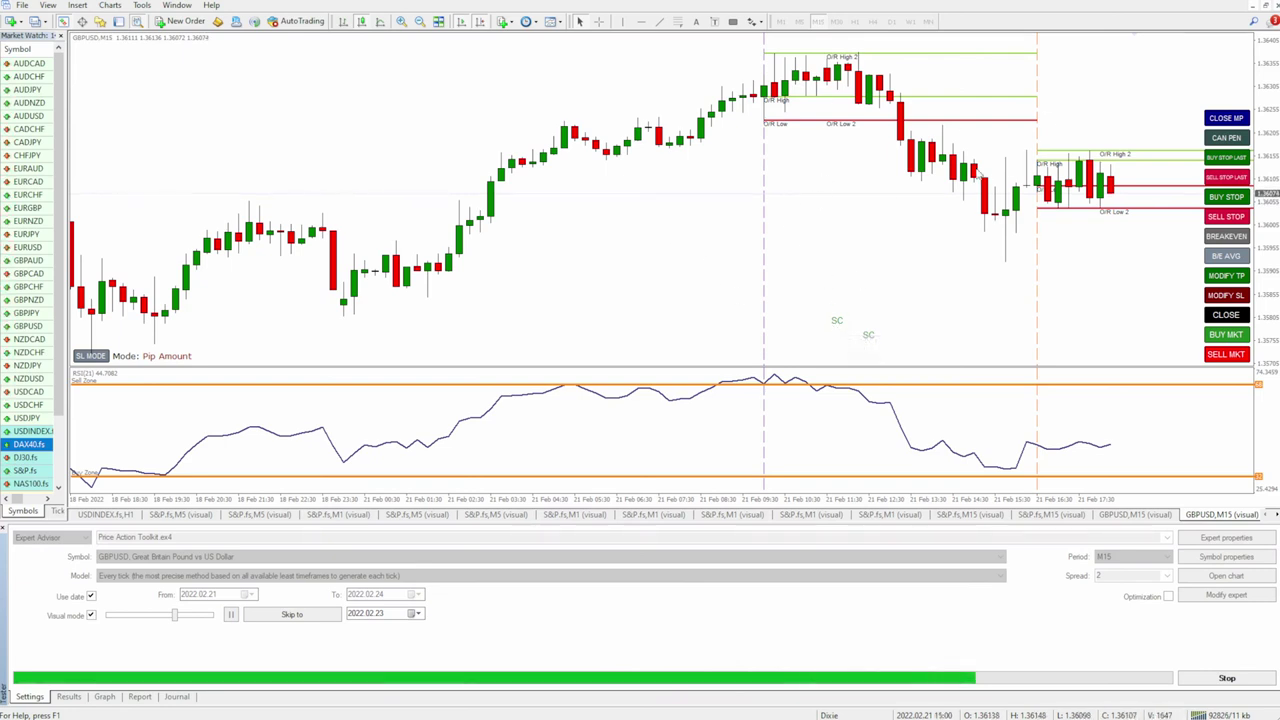
left_click_drag(1273, 68, 1274, 97)
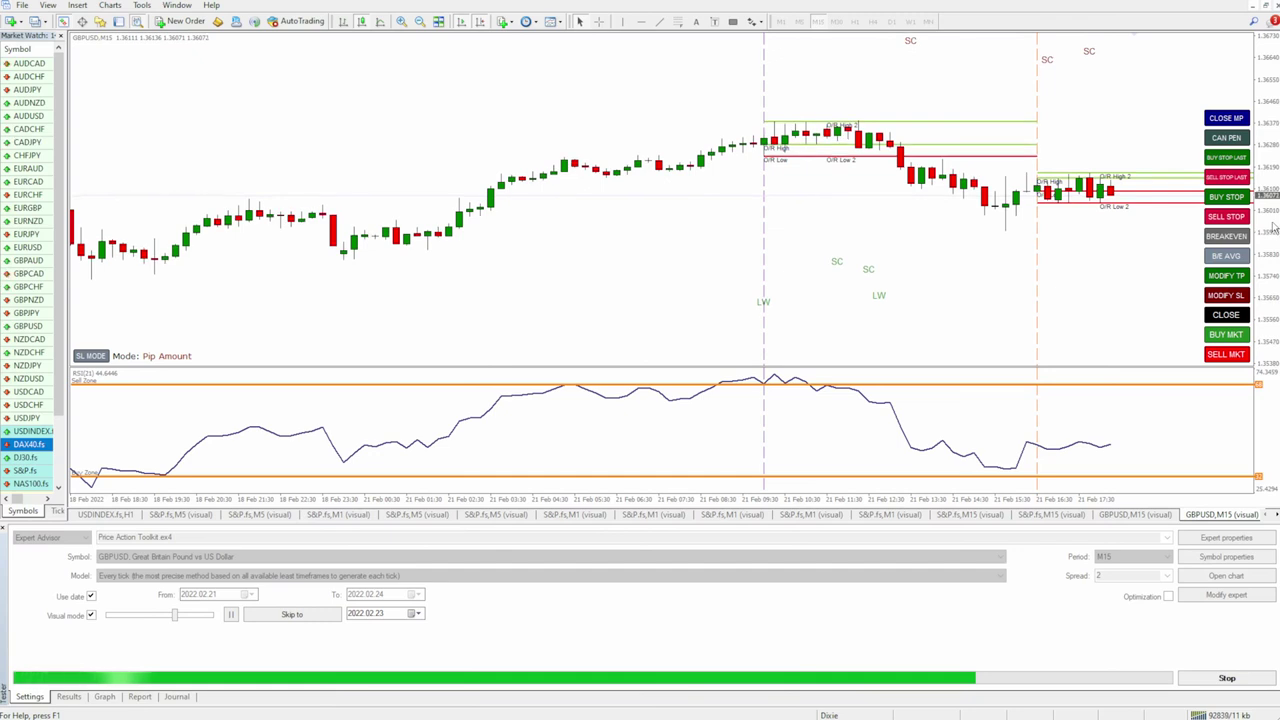
middle_click(836, 258)
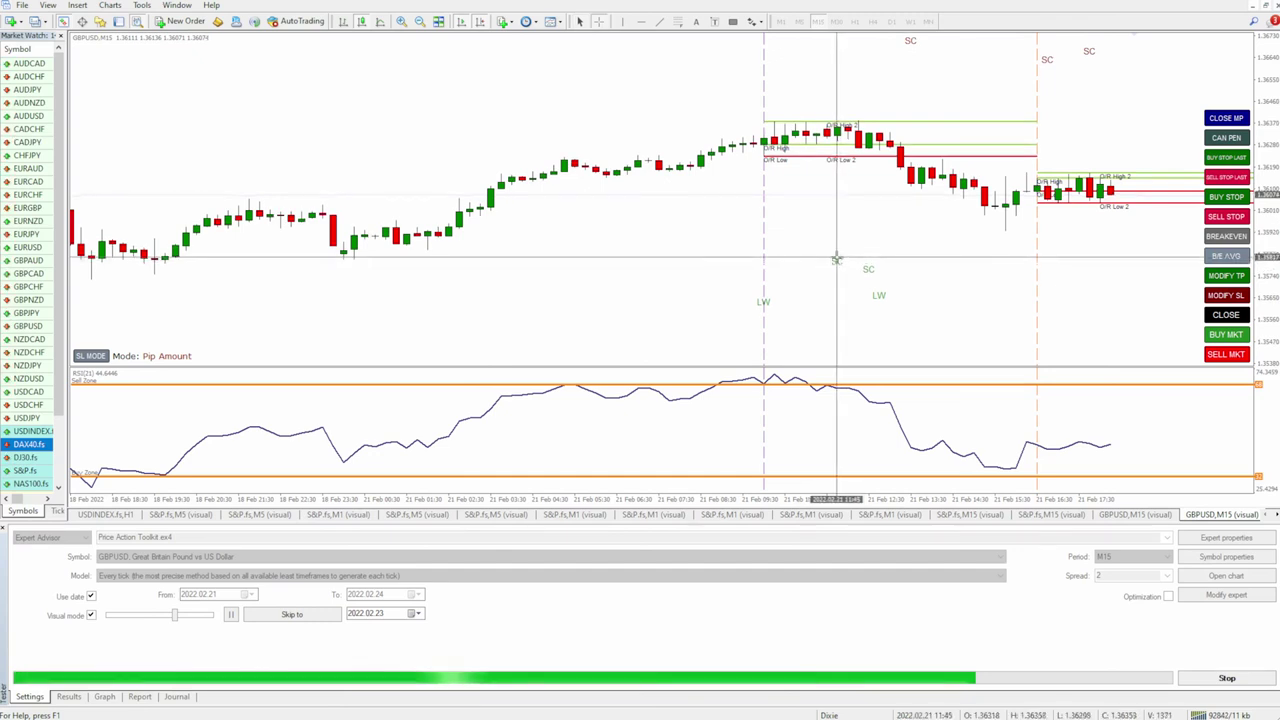
left_click_drag(836, 258, 836, 141)
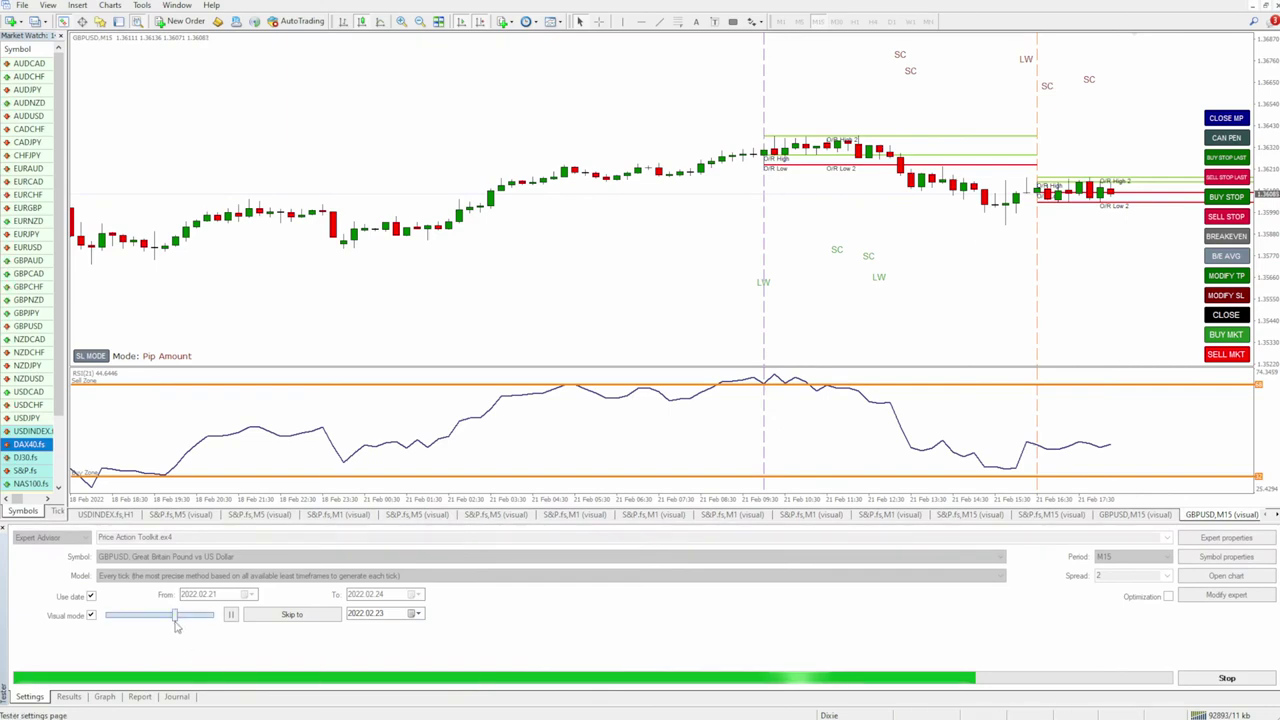
Let the GBPUSD visual test finish at full speed, and rerun it with the toolkit inputs at their default values.
left_click_drag(176, 624, 210, 616)
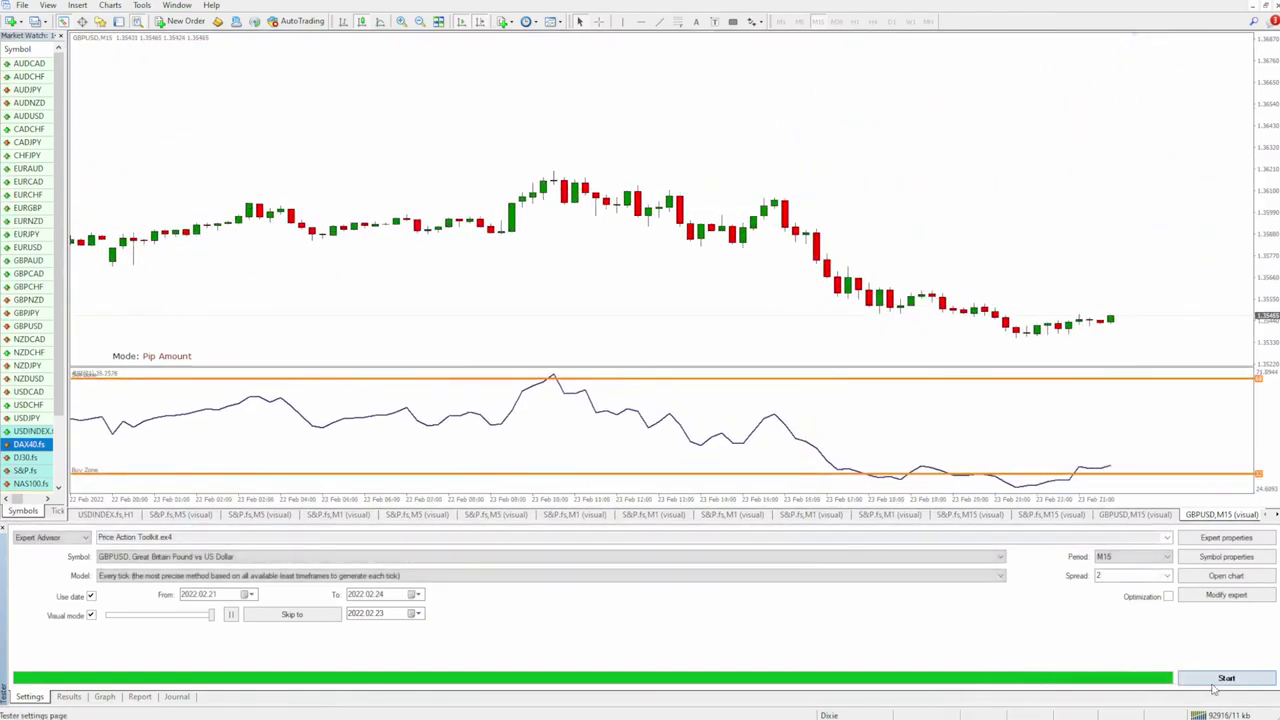
left_click(1226, 537)
scroll(510, 521, "down", 10)
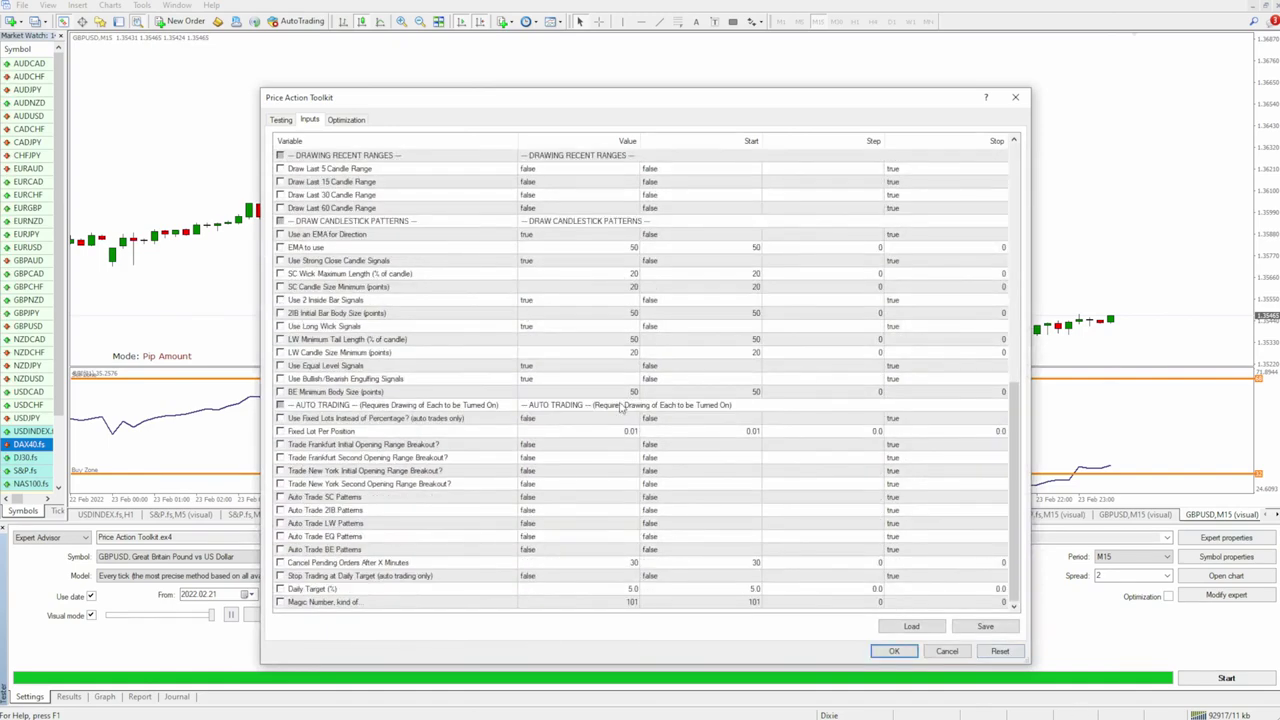
left_click(894, 651)
left_click(1226, 678)
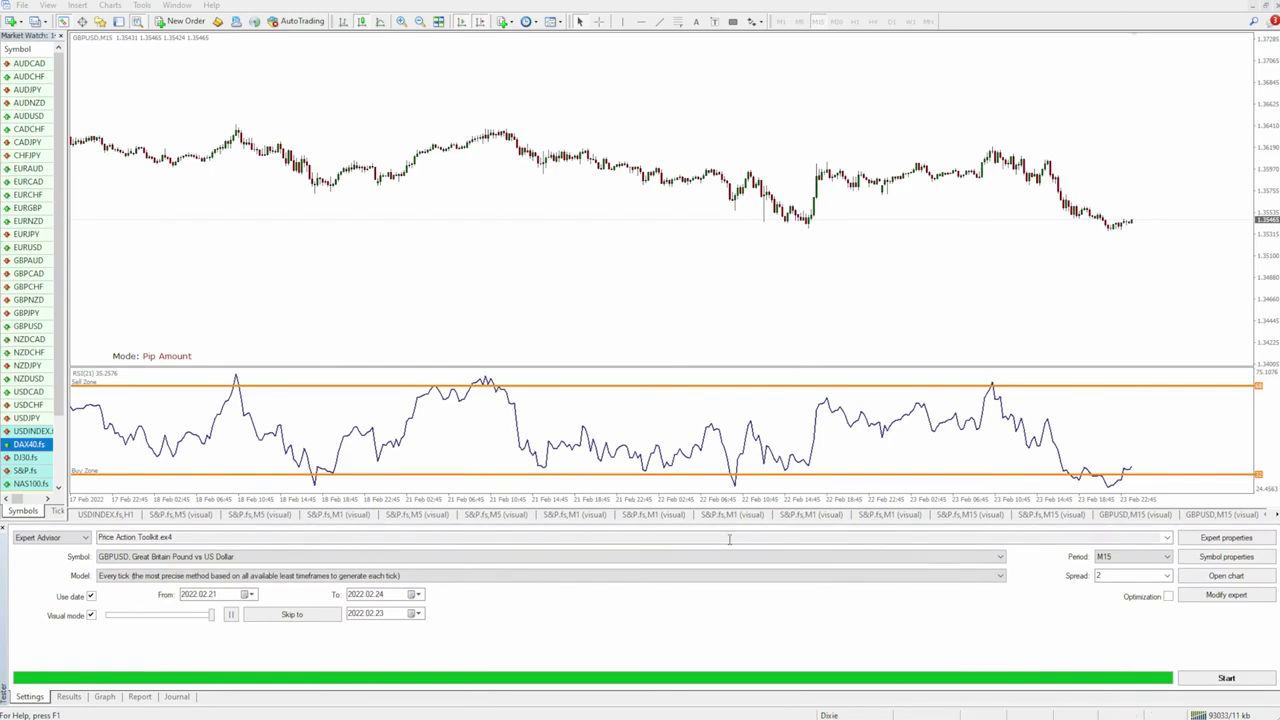
Open the toolkit inputs for the GBPUSD test and set Activate Buttons in Tester to true.
left_click(1226, 538)
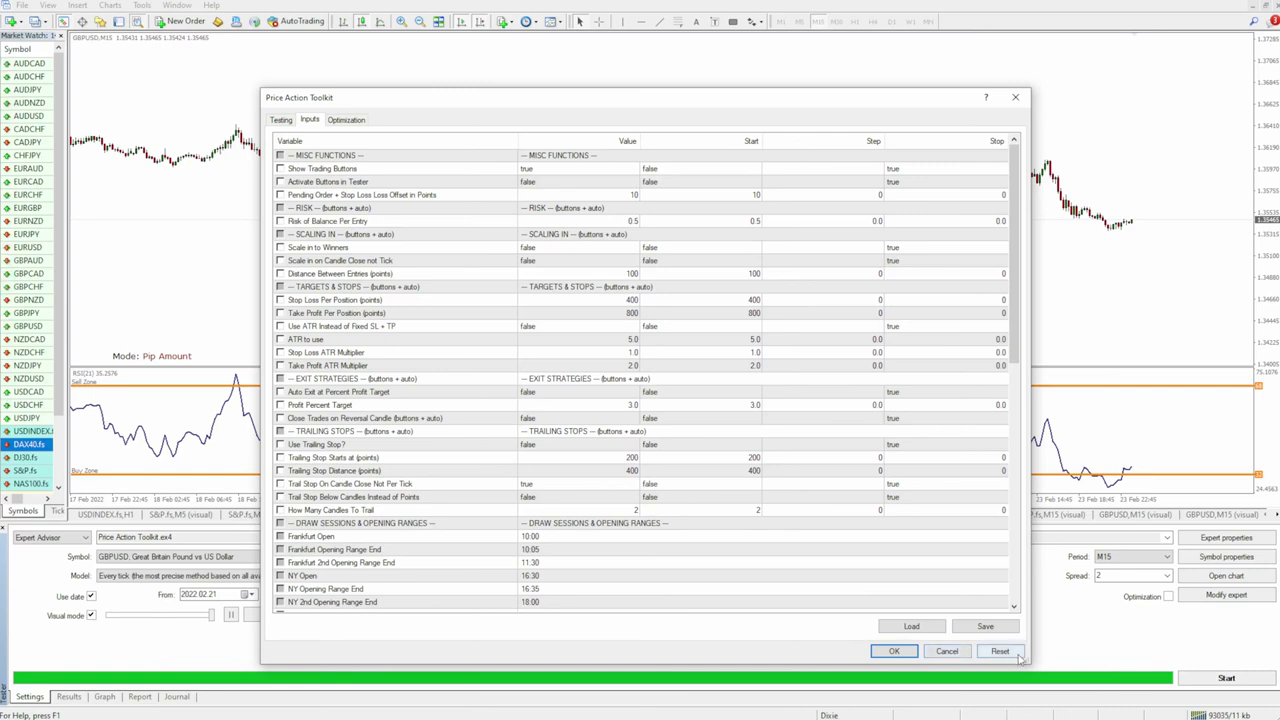
left_click(530, 183)
left_click(535, 184)
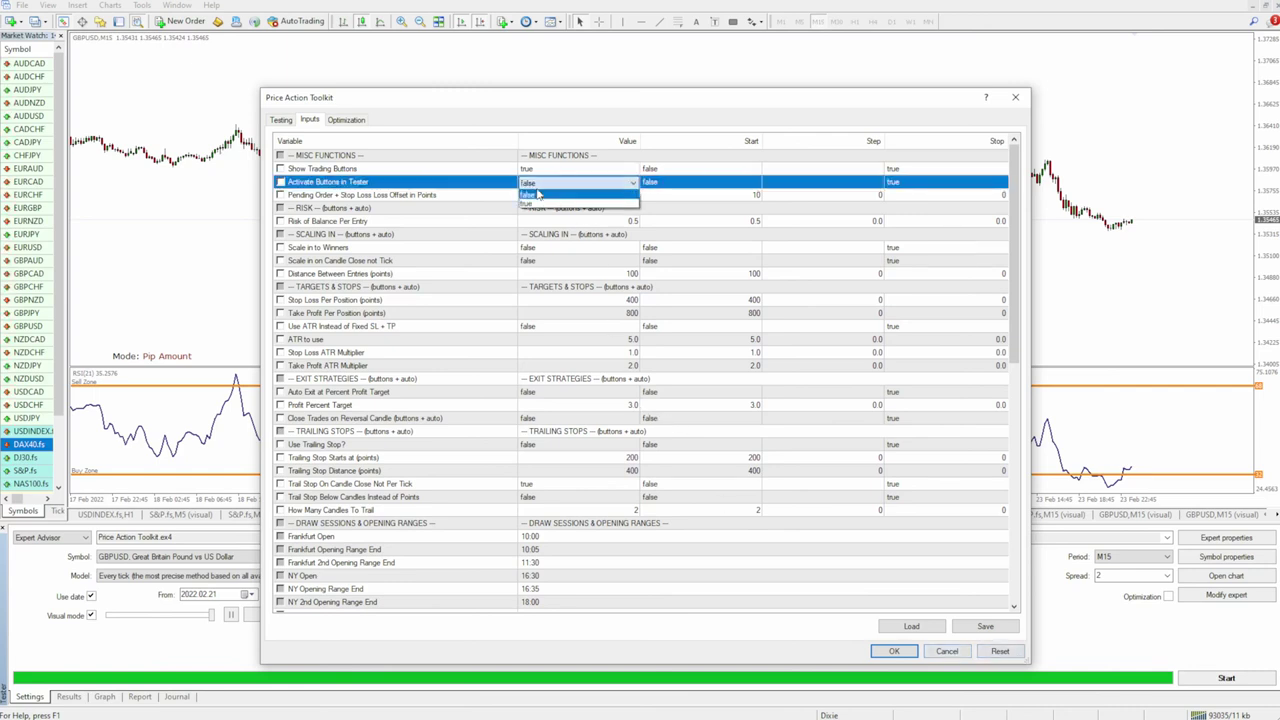
left_click(530, 202)
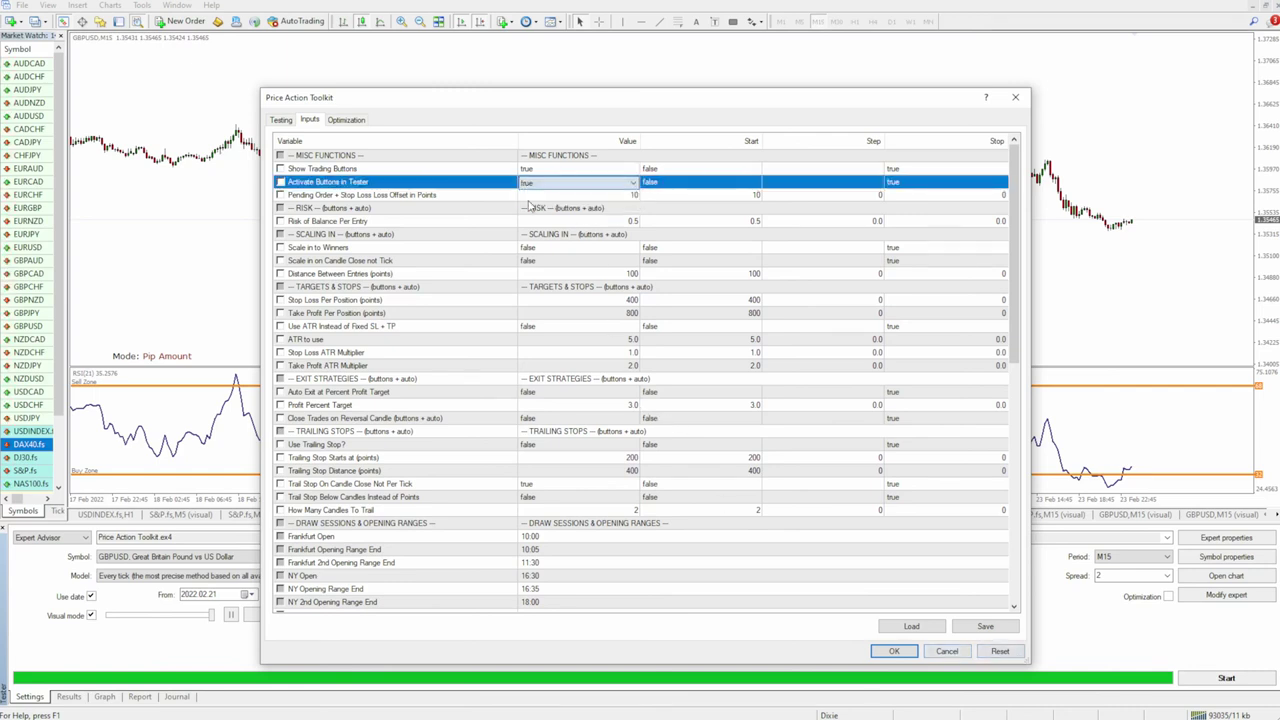
Set Stop Loss Per Position to 100 points and Take Profit Per Position to 200 points, and start the test.
double_click(614, 301)
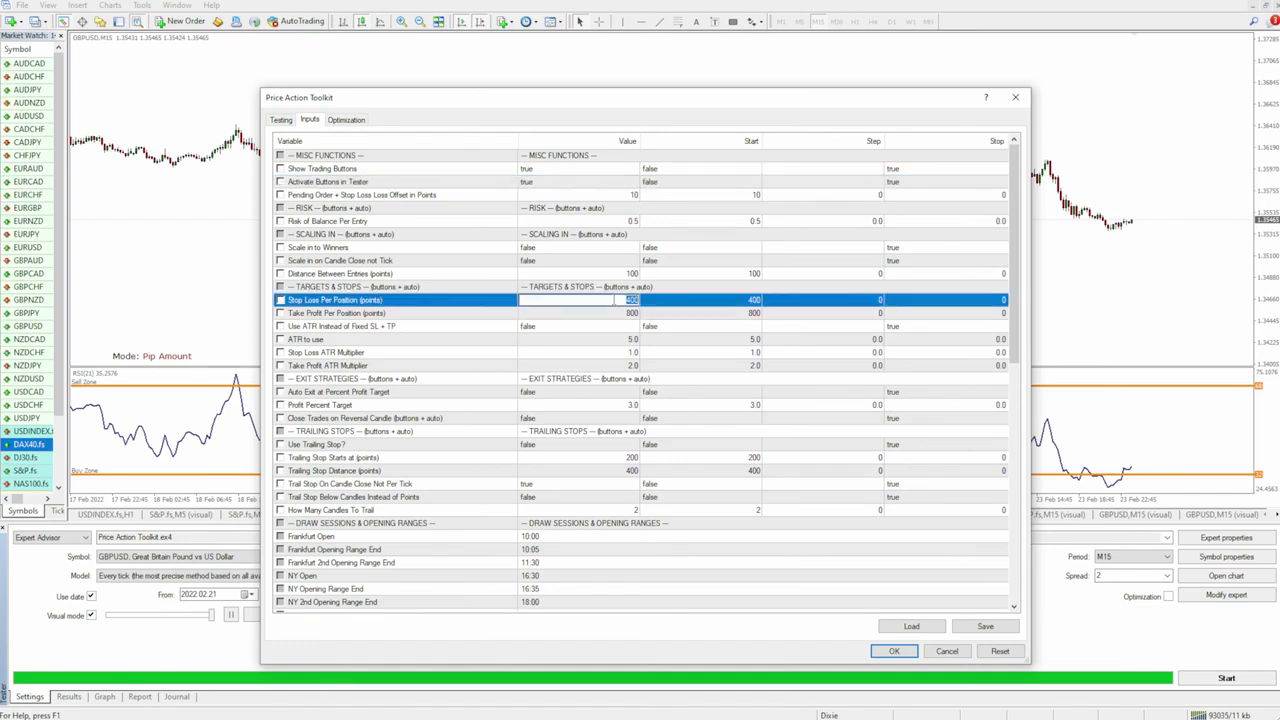
double_click(621, 313)
type("20")
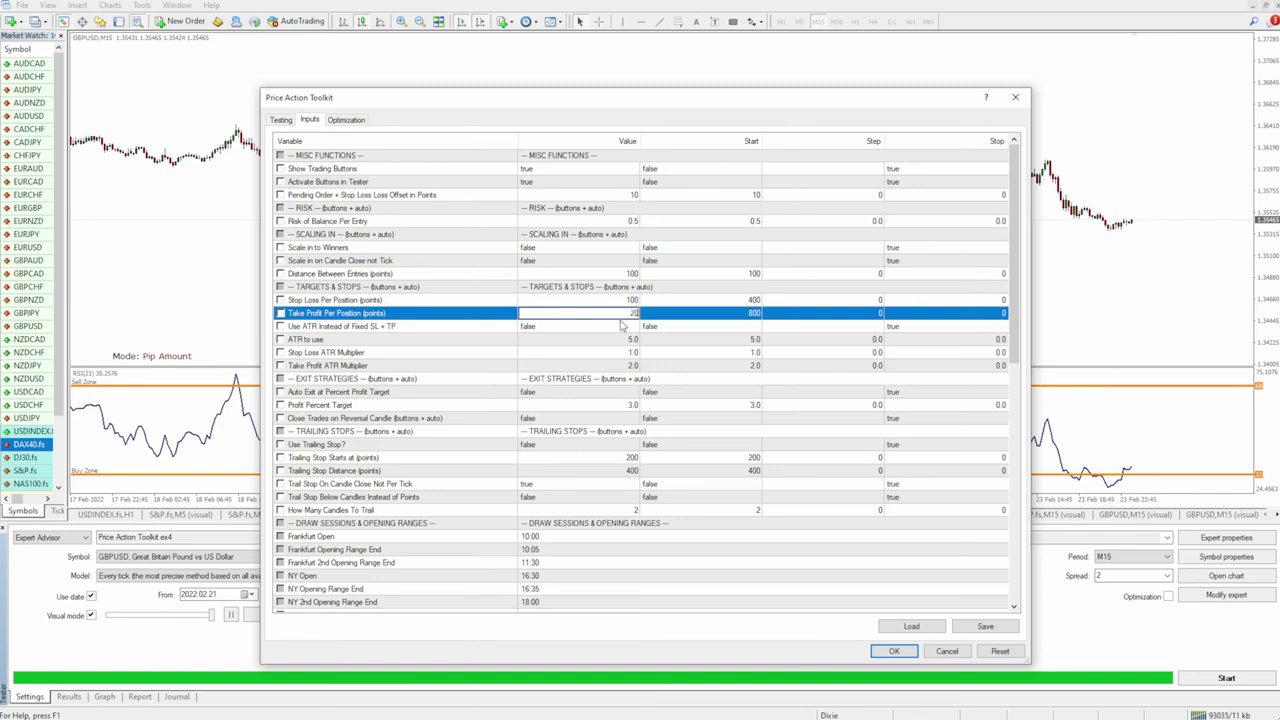
type("0")
left_click(615, 328)
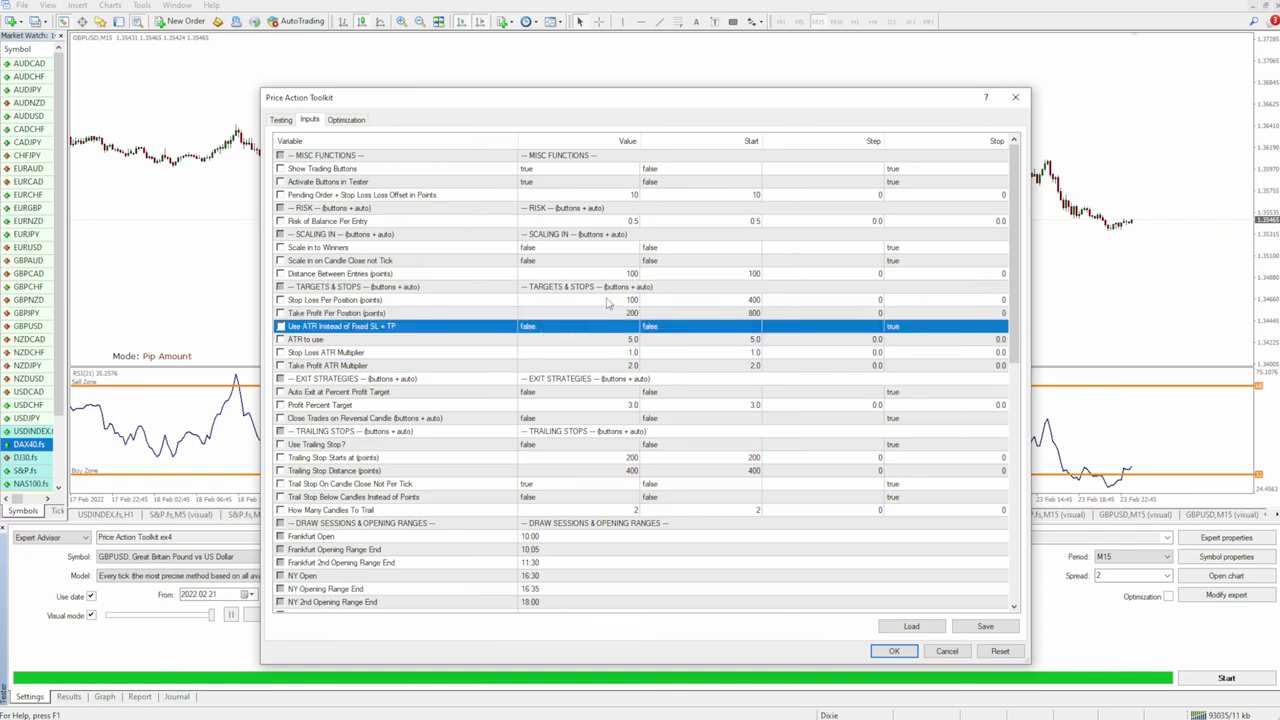
left_click(894, 652)
left_click(1226, 678)
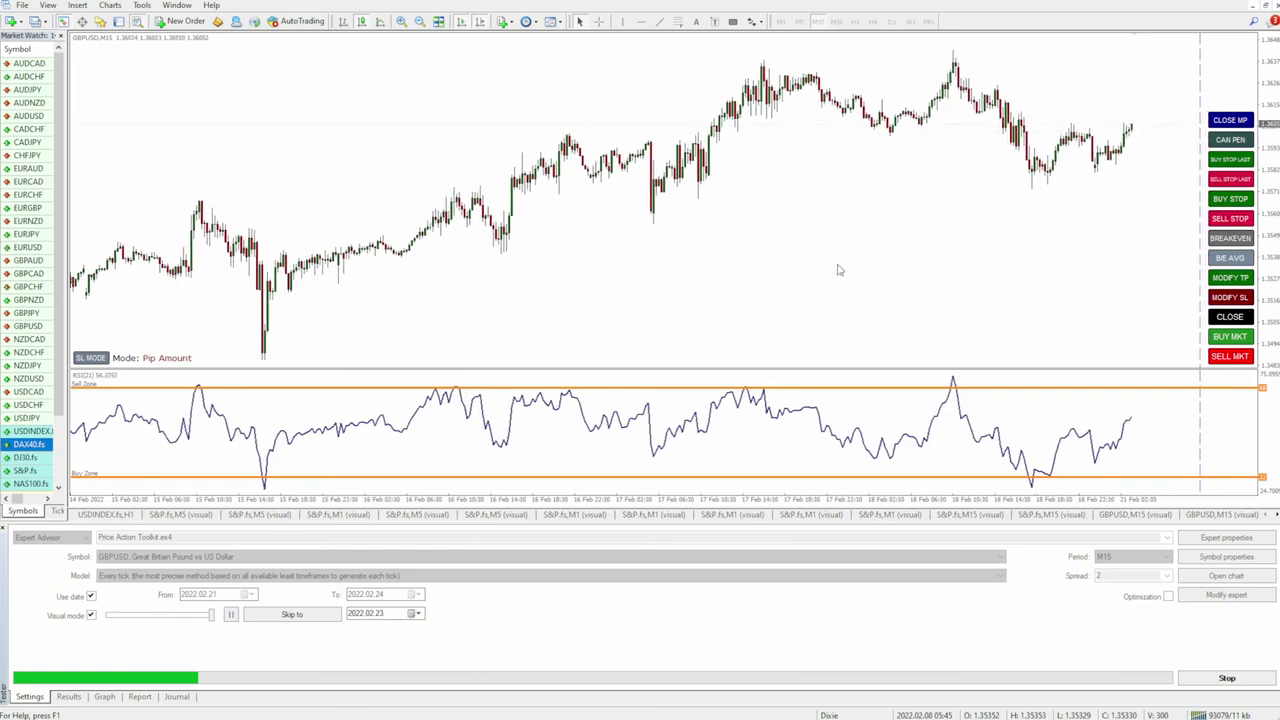
Place a market buy, a sell stop, and a market sell while the GBPUSD test is running.
left_click(1230, 337)
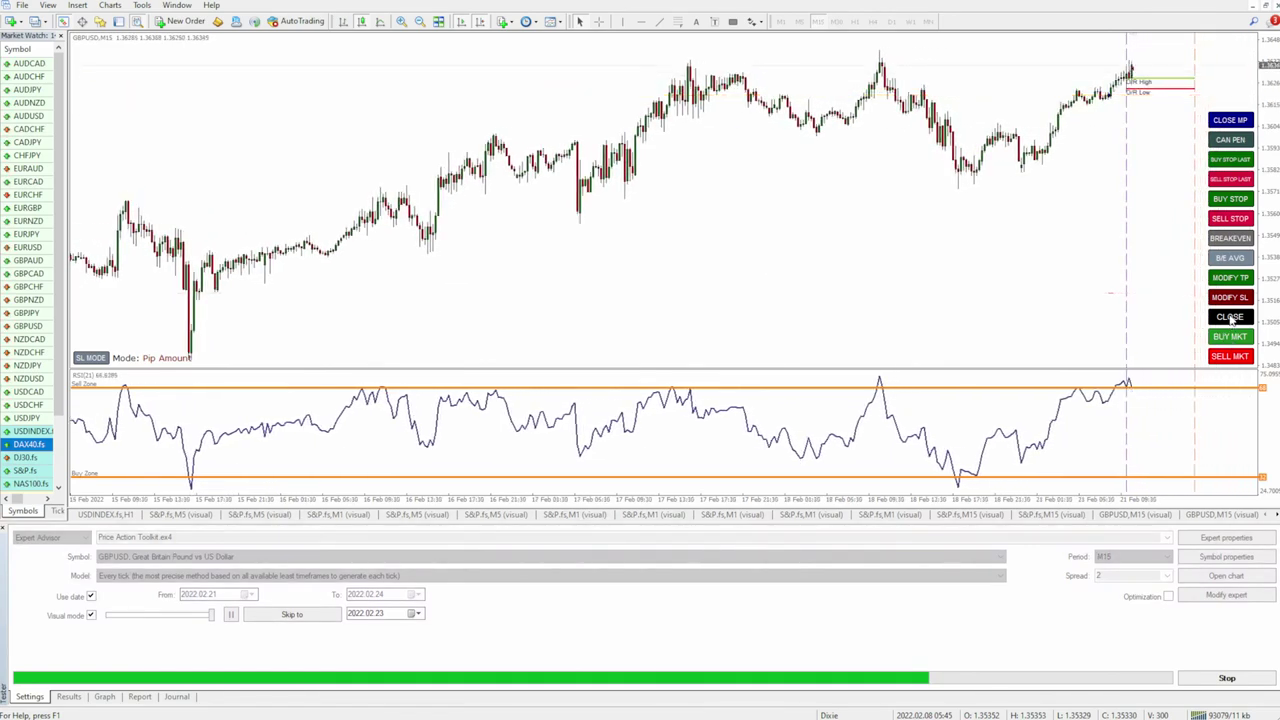
left_click(1230, 218)
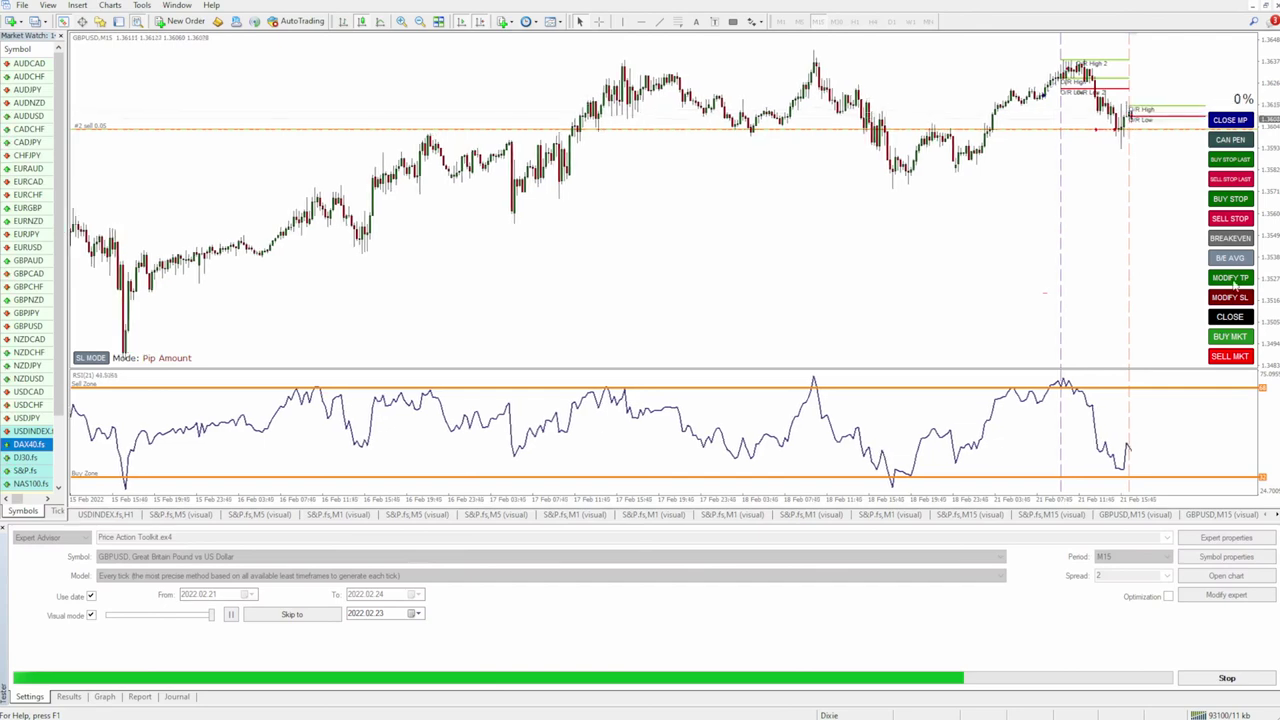
left_click(1228, 357)
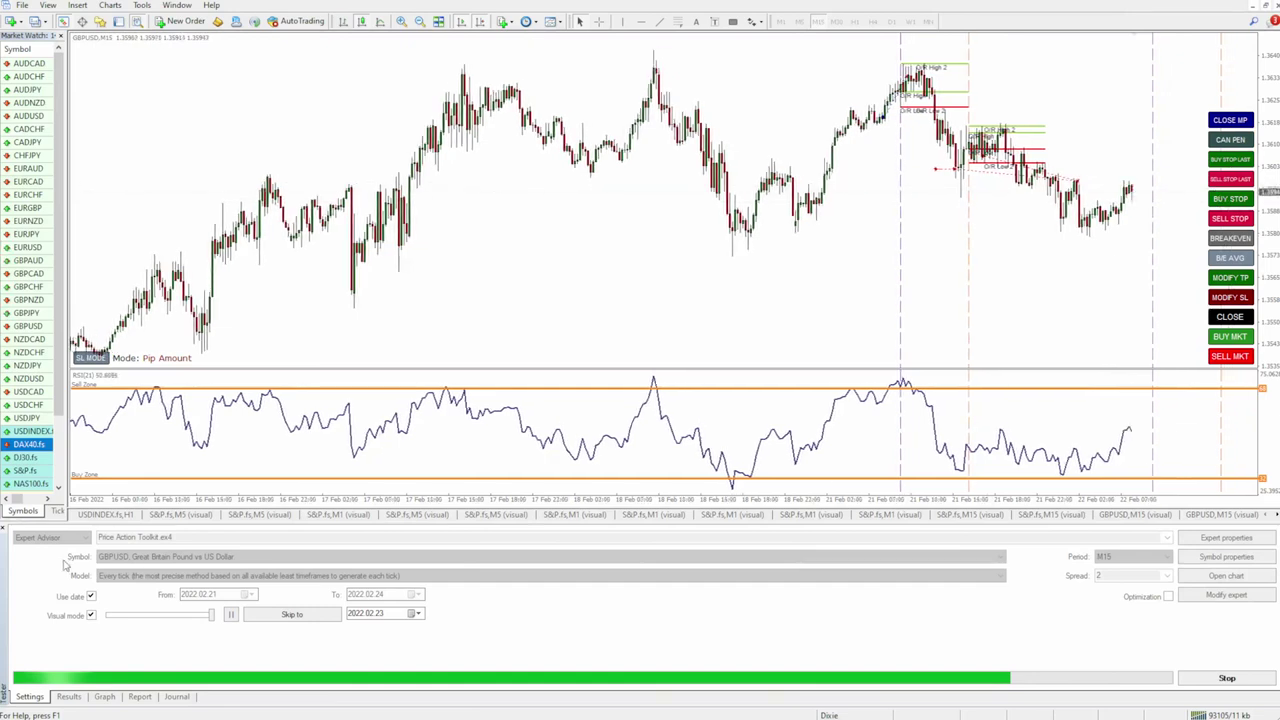
Adjust the test speed to advance from 22 to 23 February, with the GBPUSD chart enlarged to show individual candles.
left_click_drag(209, 615, 210, 620)
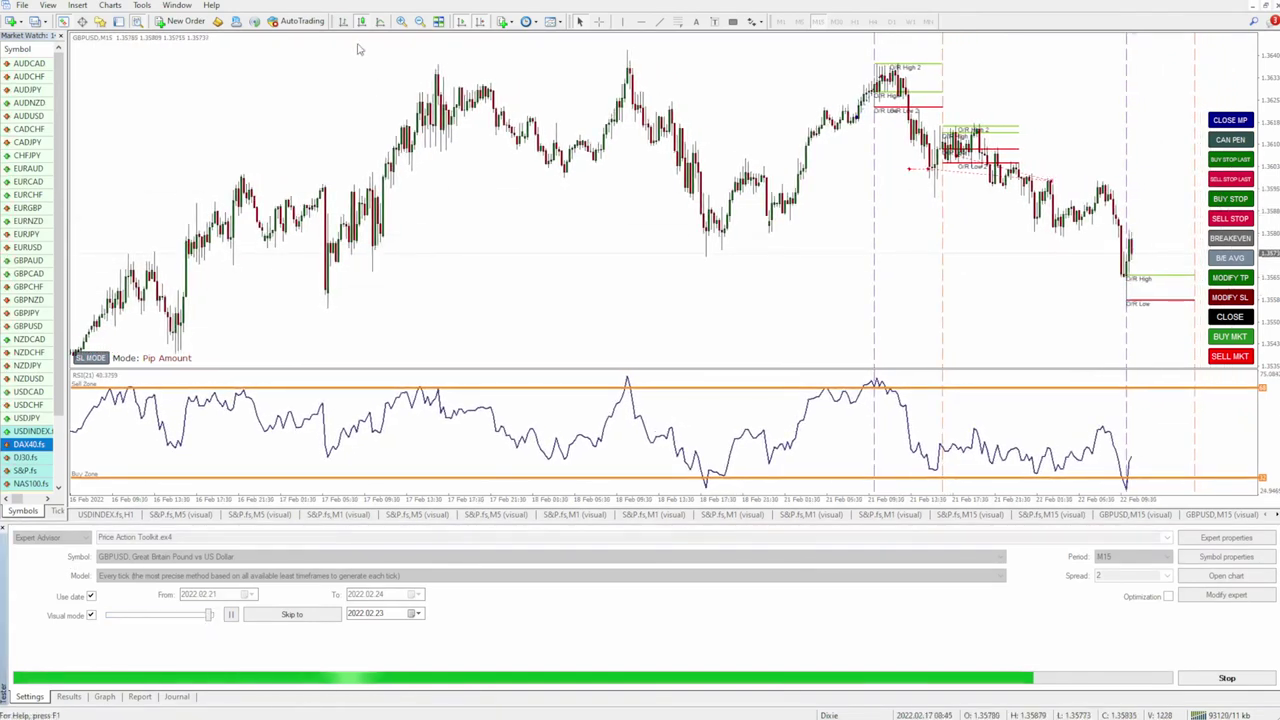
left_click(401, 21)
left_click(401, 21)
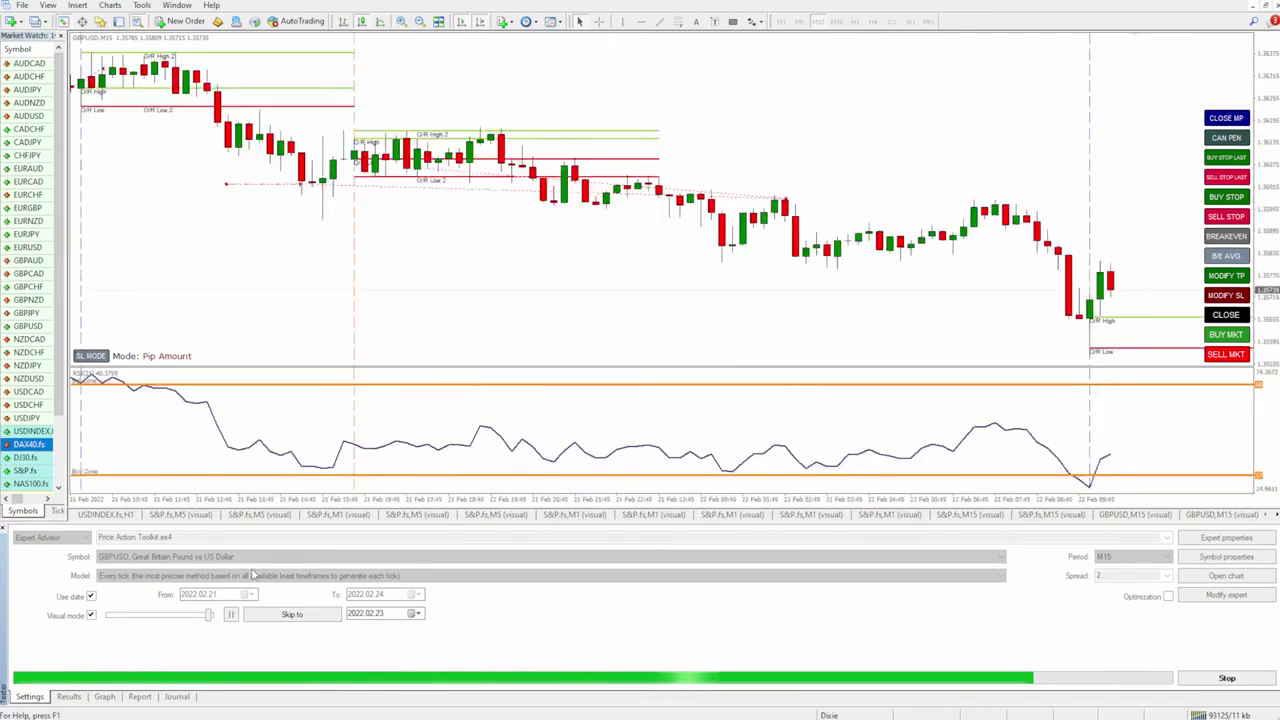
mouse_move(207, 620)
left_mouse_down()
mouse_move(219, 622)
mouse_move(208, 620)
left_mouse_up()
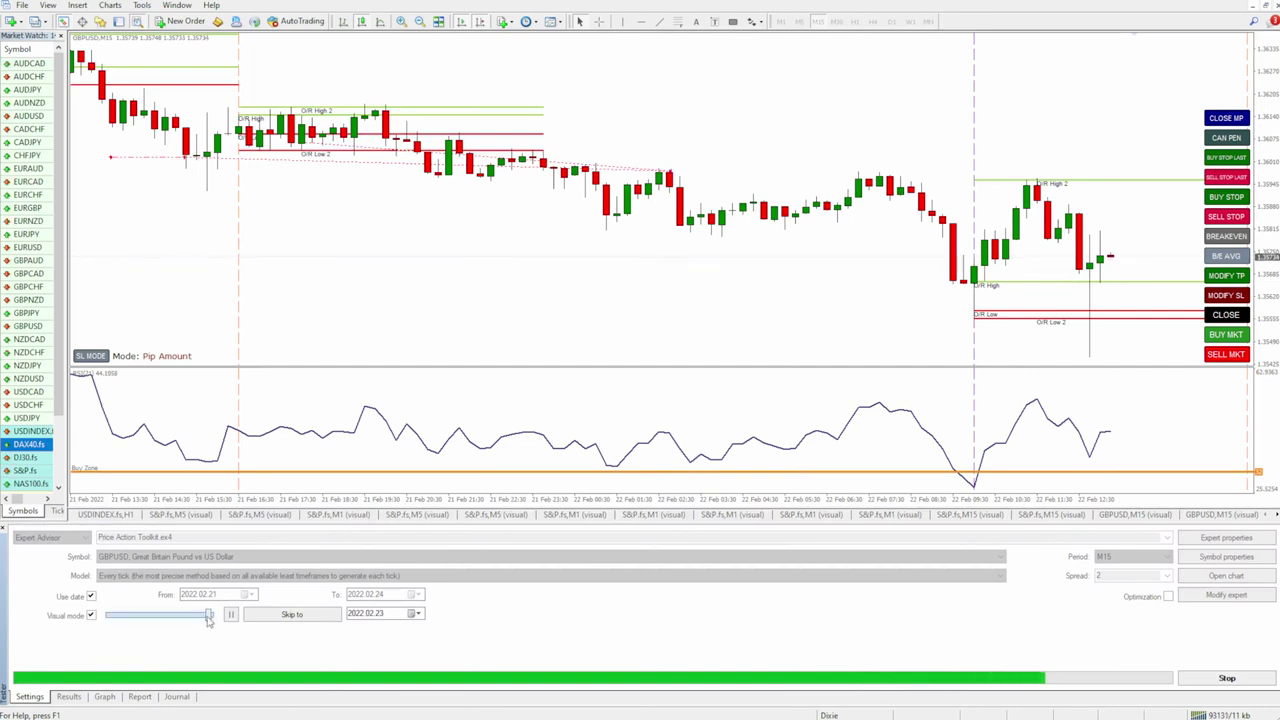
left_click_drag(127, 620, 210, 616)
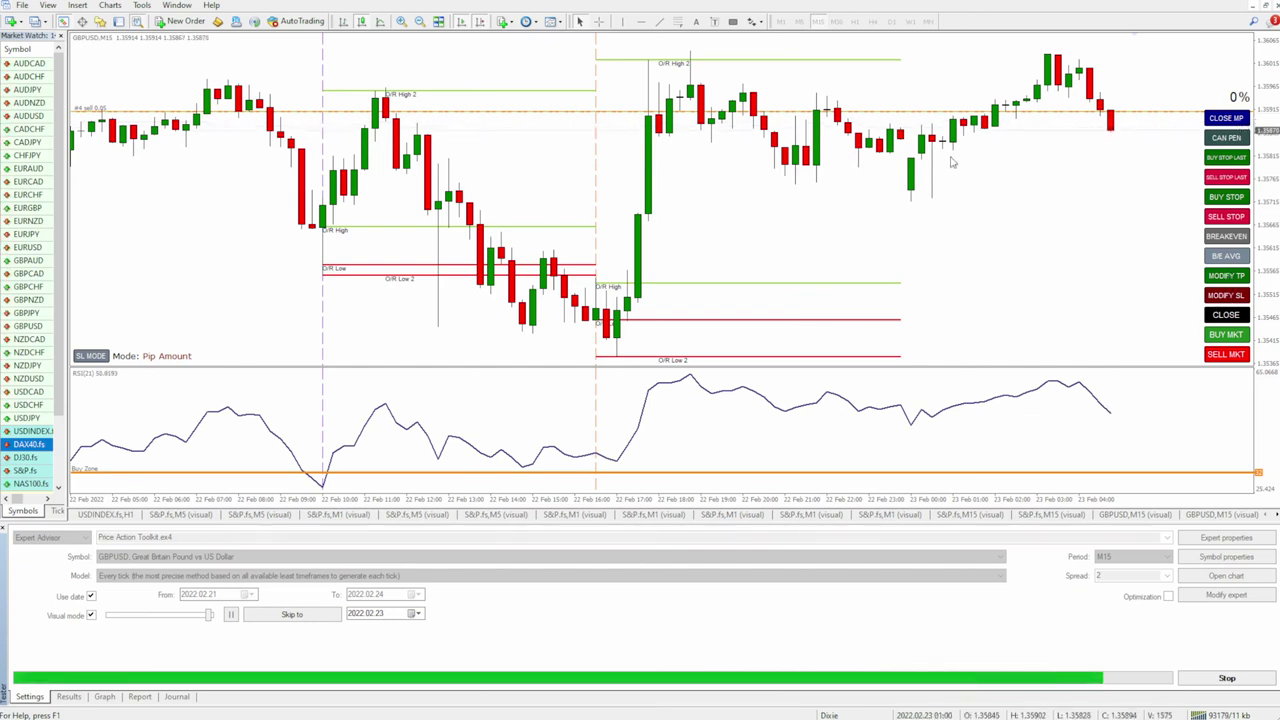
Switch the stop loss mode to Last Candle, place a sell stop order, and measure the distance to its stop loss.
middle_click(957, 337)
left_click_drag(1000, 355, 1109, 220)
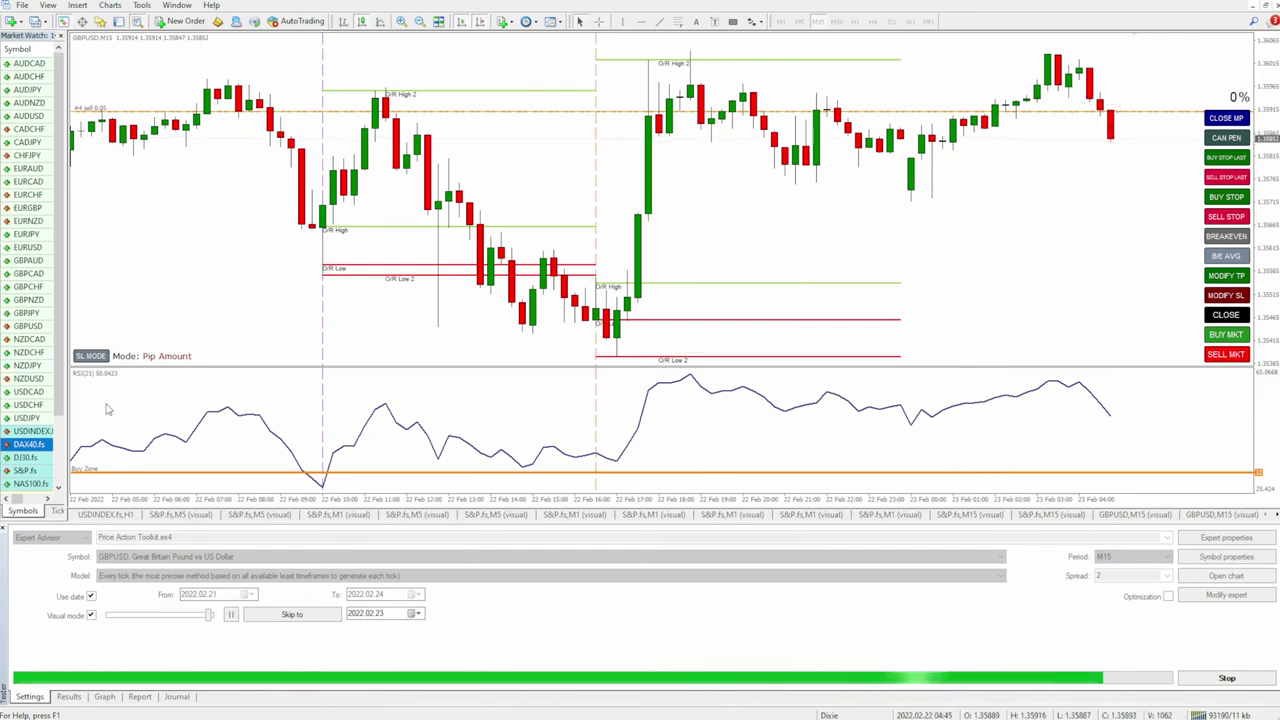
left_click(90, 356)
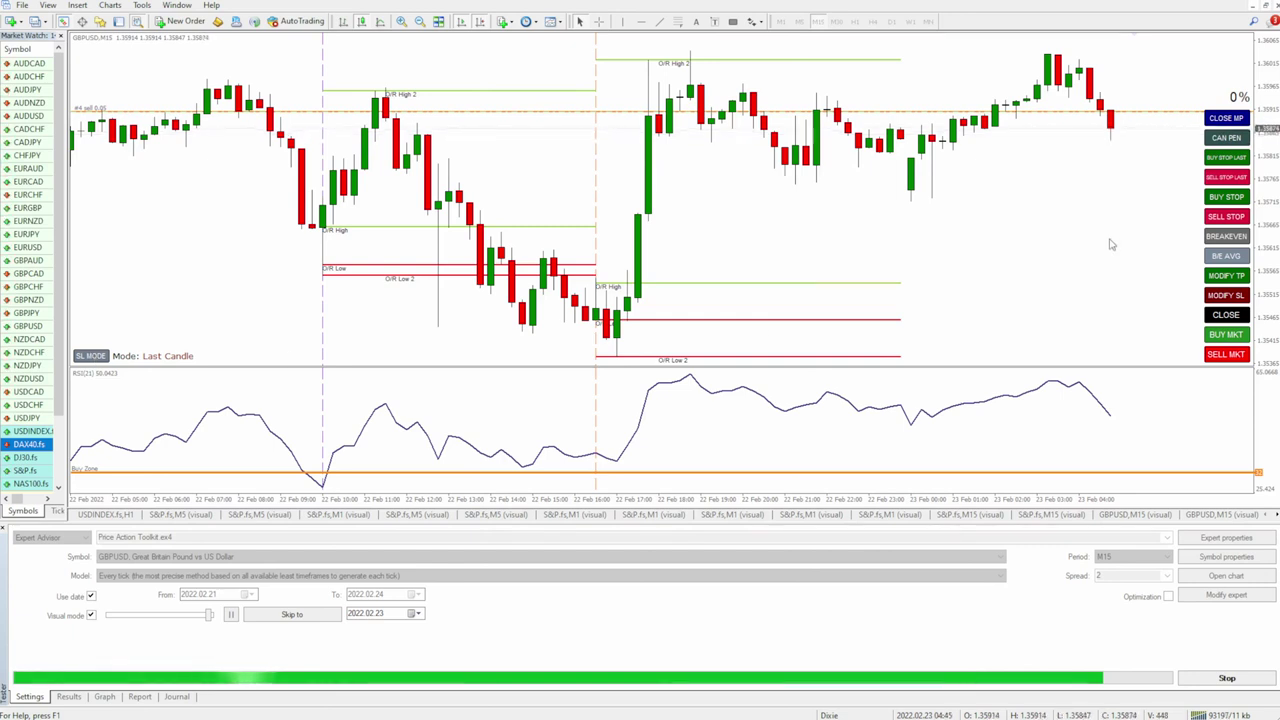
left_click(1228, 217)
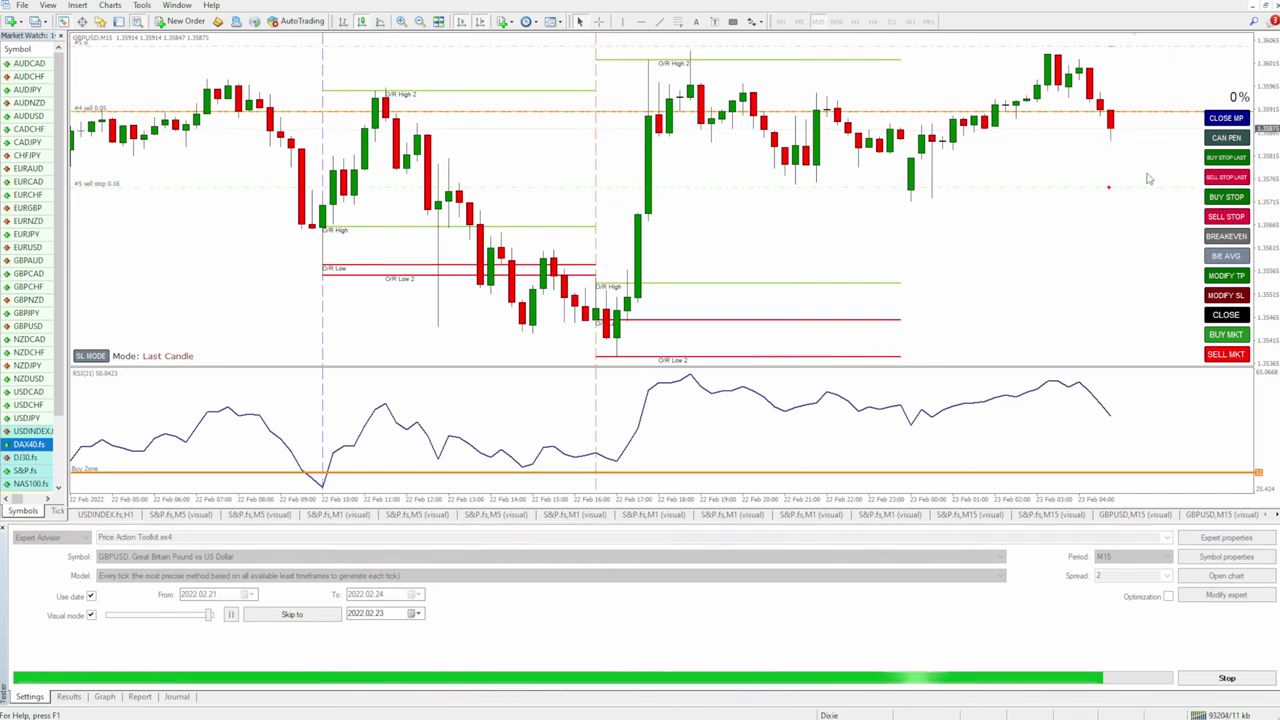
middle_click(1111, 100)
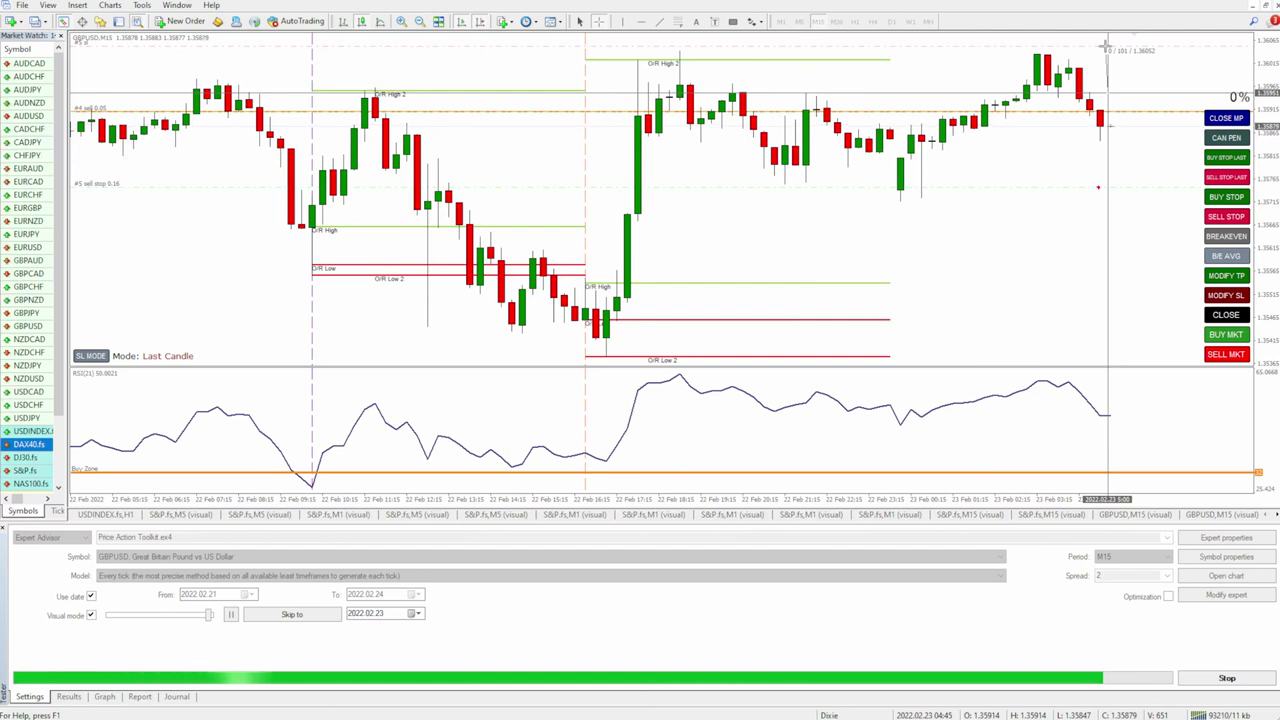
middle_click(1120, 105)
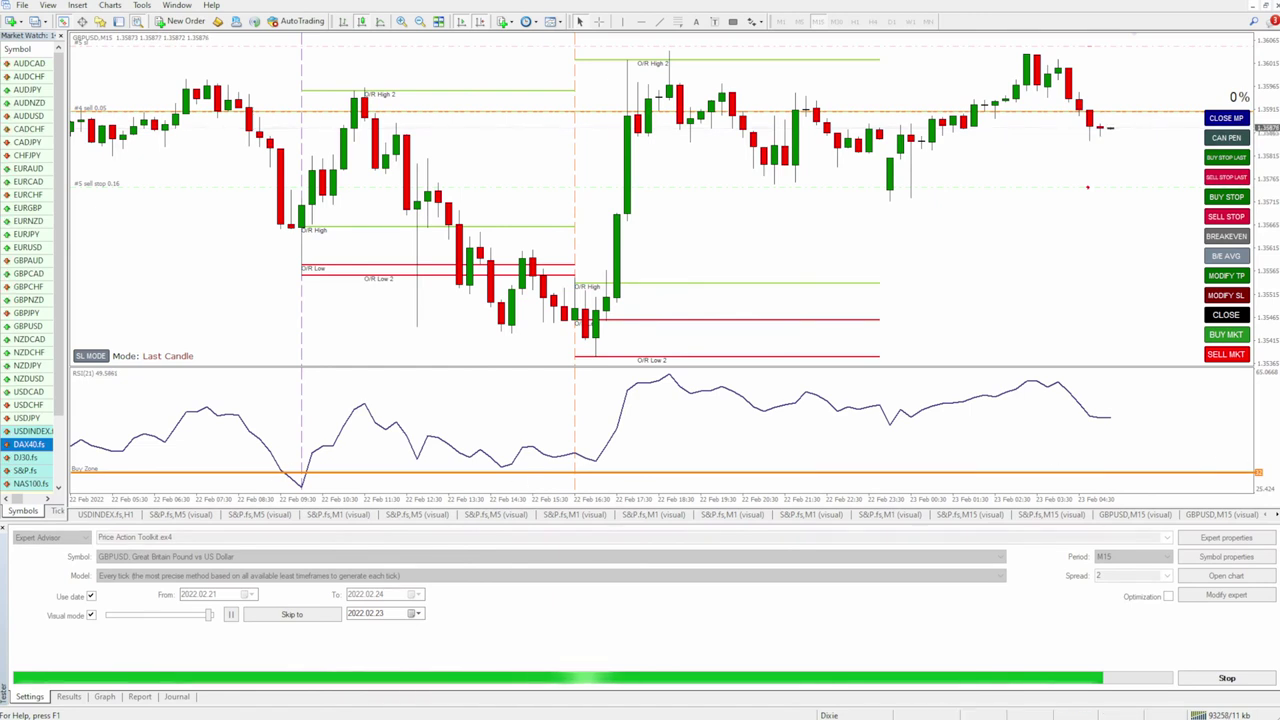
Mark the RSI dip into the buy zone and the following price rise, clear the marks, and close the open sell position.
mouse_move(294, 444)
left_mouse_down()
mouse_move(285, 492)
mouse_move(312, 450)
left_mouse_up()
mouse_move(302, 180)
left_mouse_down()
mouse_move(288, 226)
mouse_move(310, 222)
left_mouse_up()
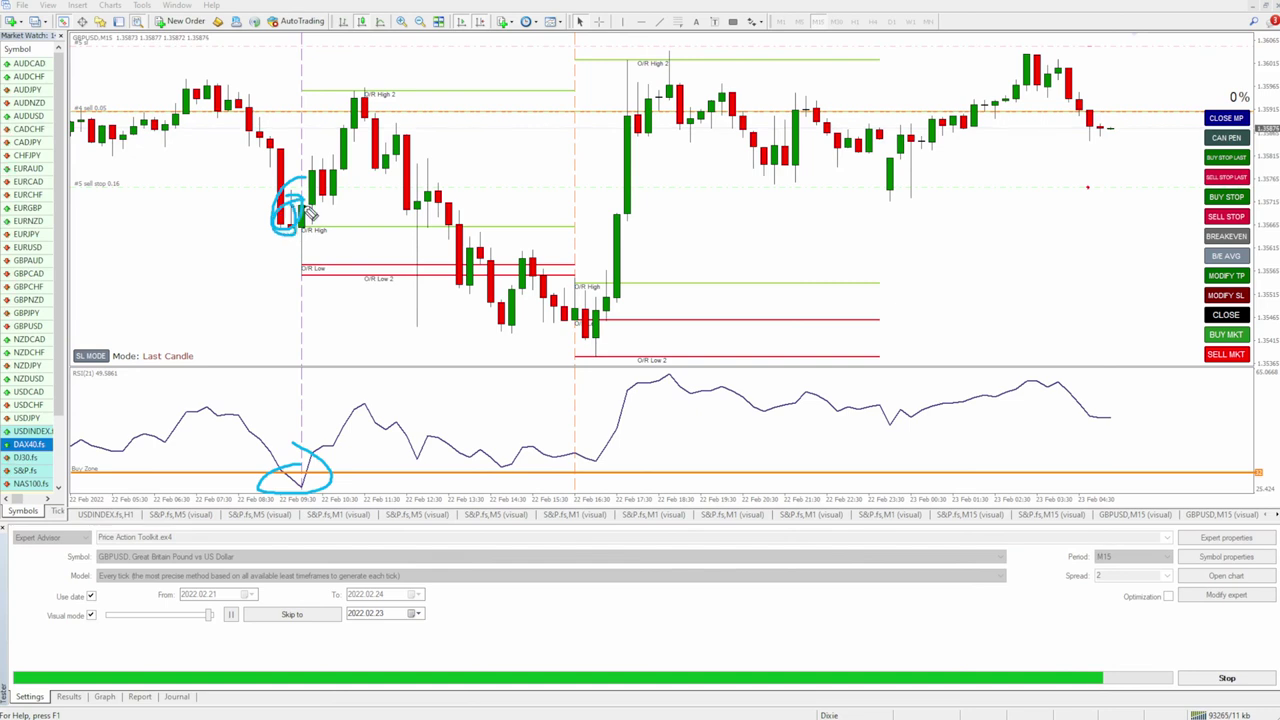
left_click_drag(372, 88, 342, 99)
left_click_drag(325, 492, 340, 452)
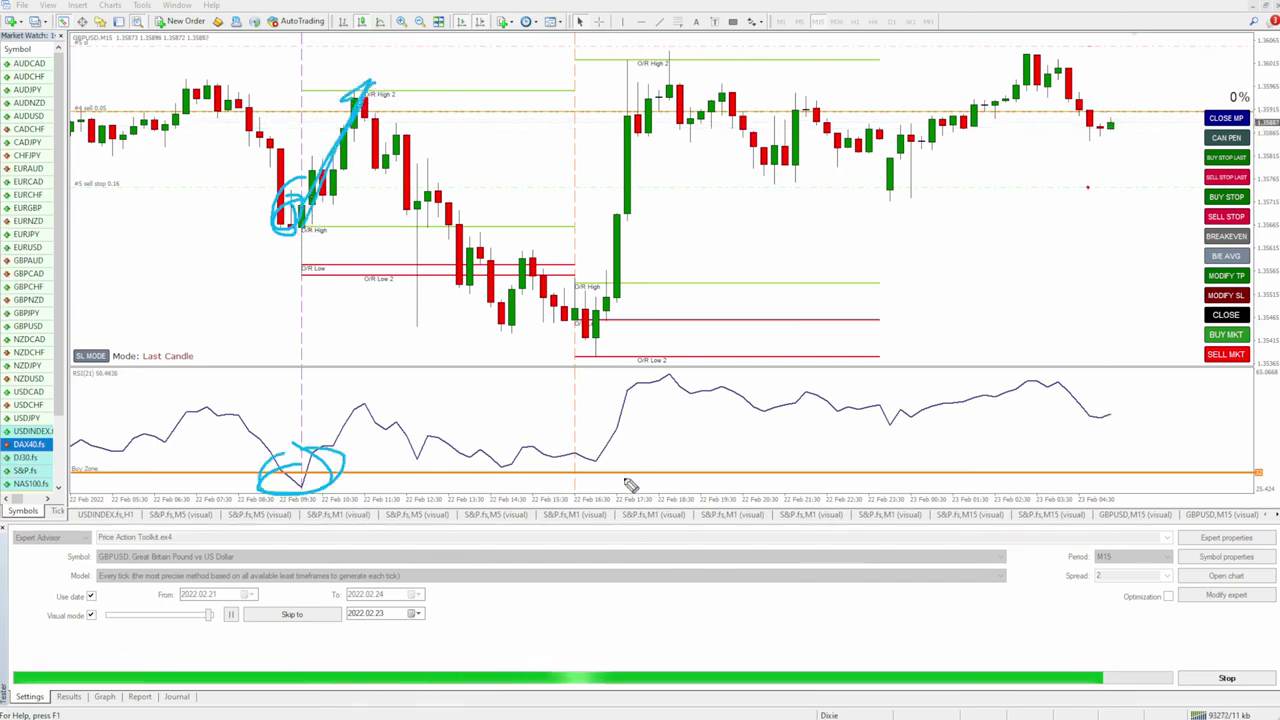
key("Escape")
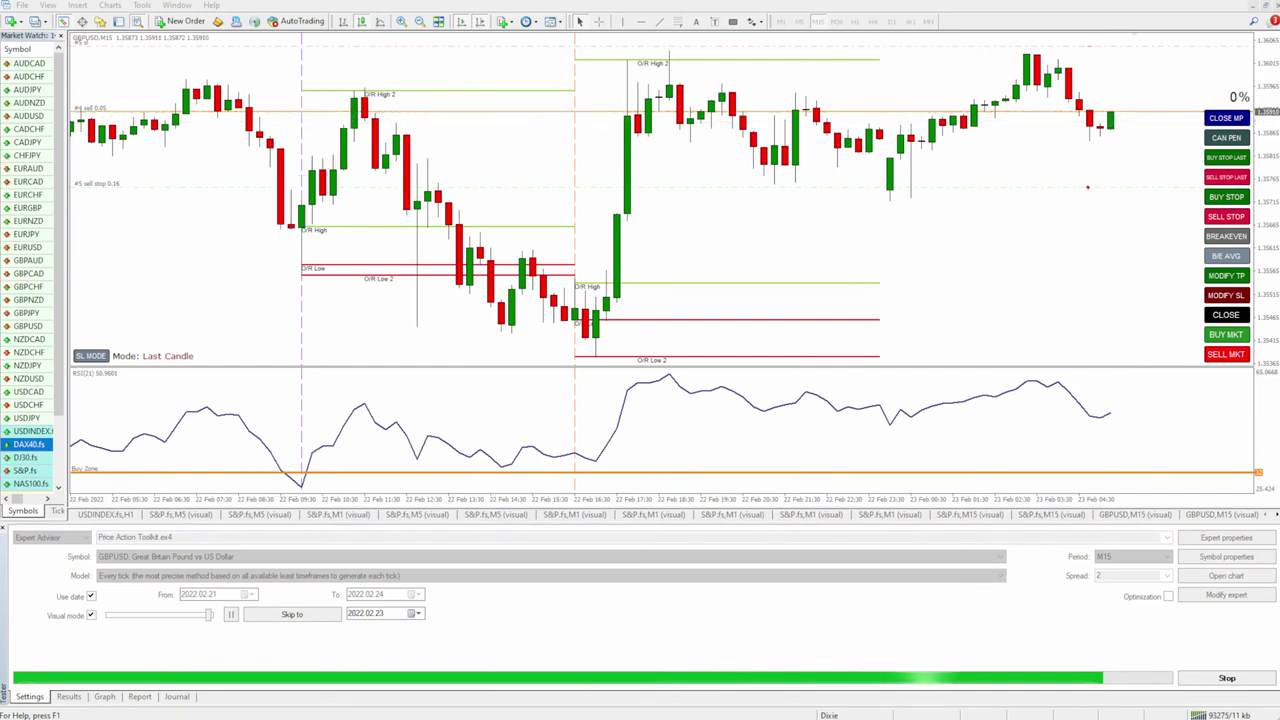
left_click(1226, 318)
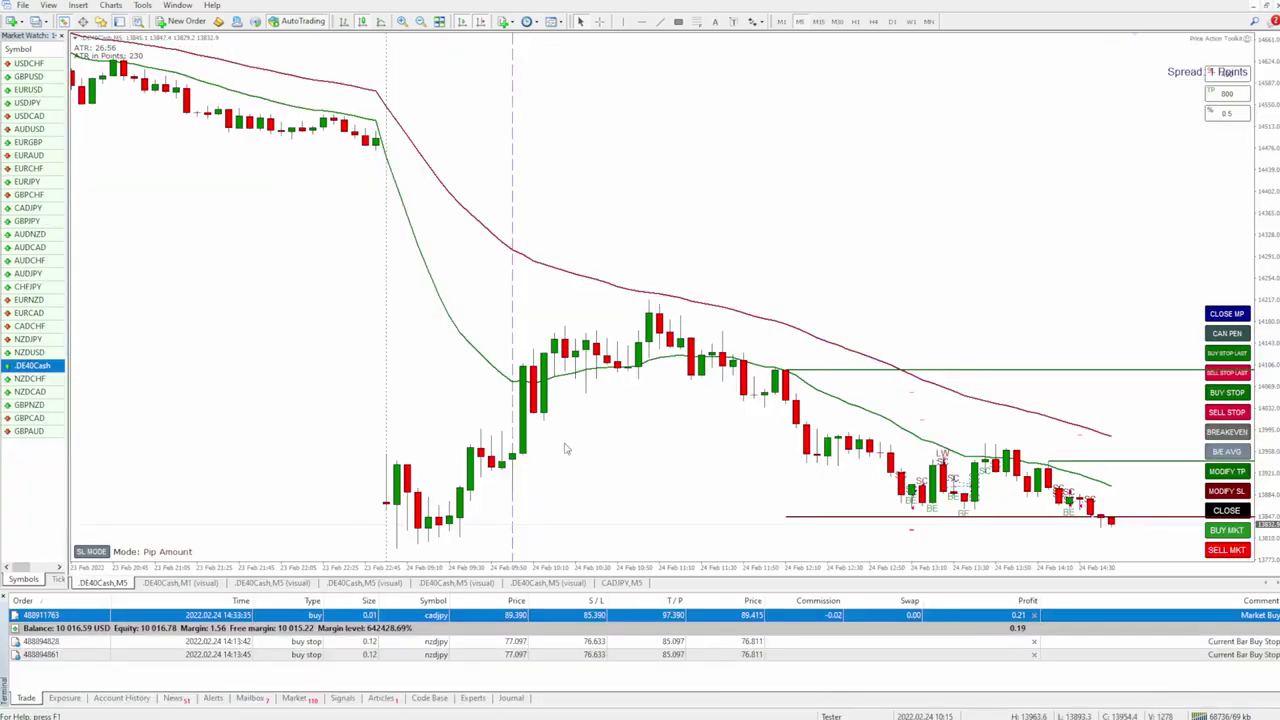
Examine the list of indicators attached to the live .DE40Cash M5 chart, and close it.
right_click(737, 104)
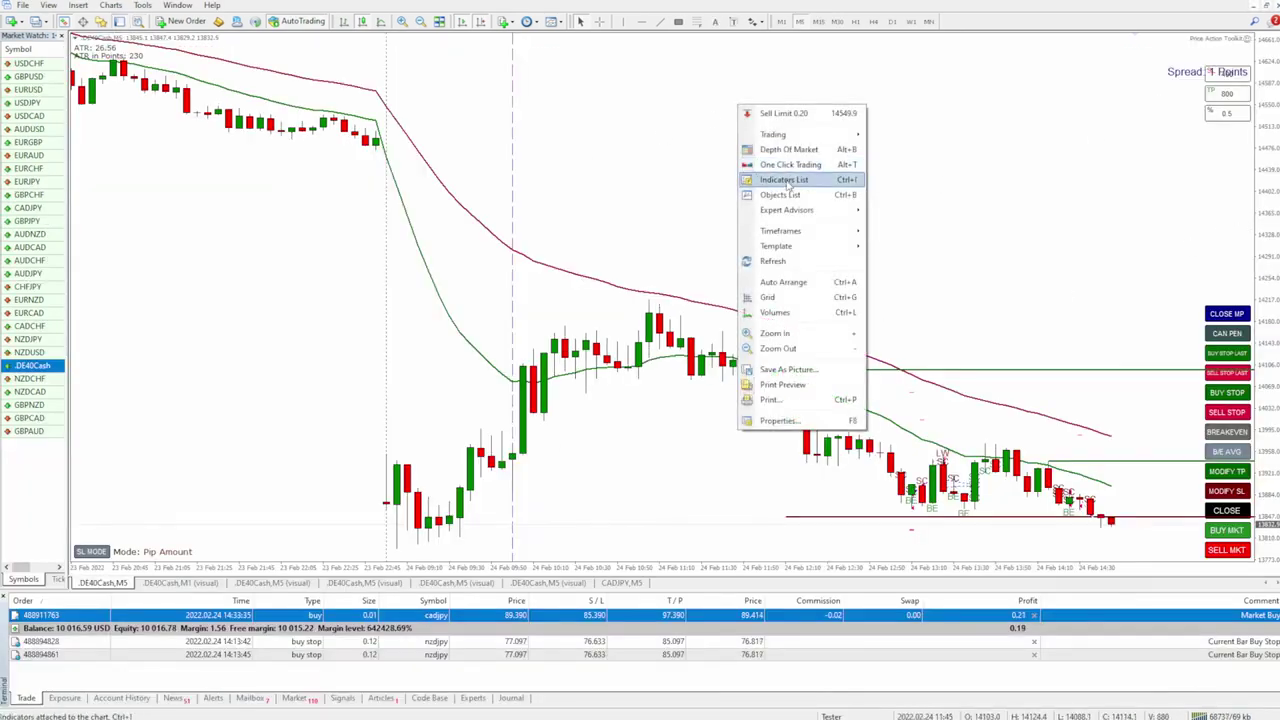
left_click(789, 184)
left_click(228, 85)
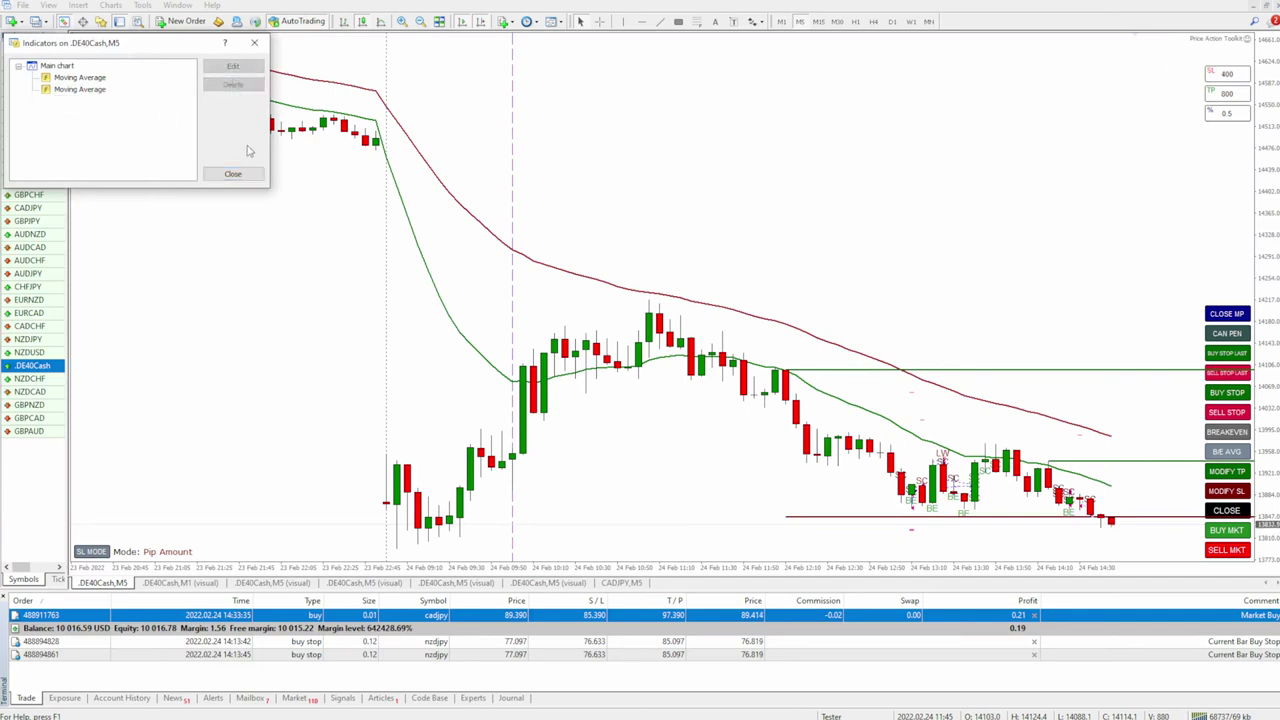
left_click(248, 176)
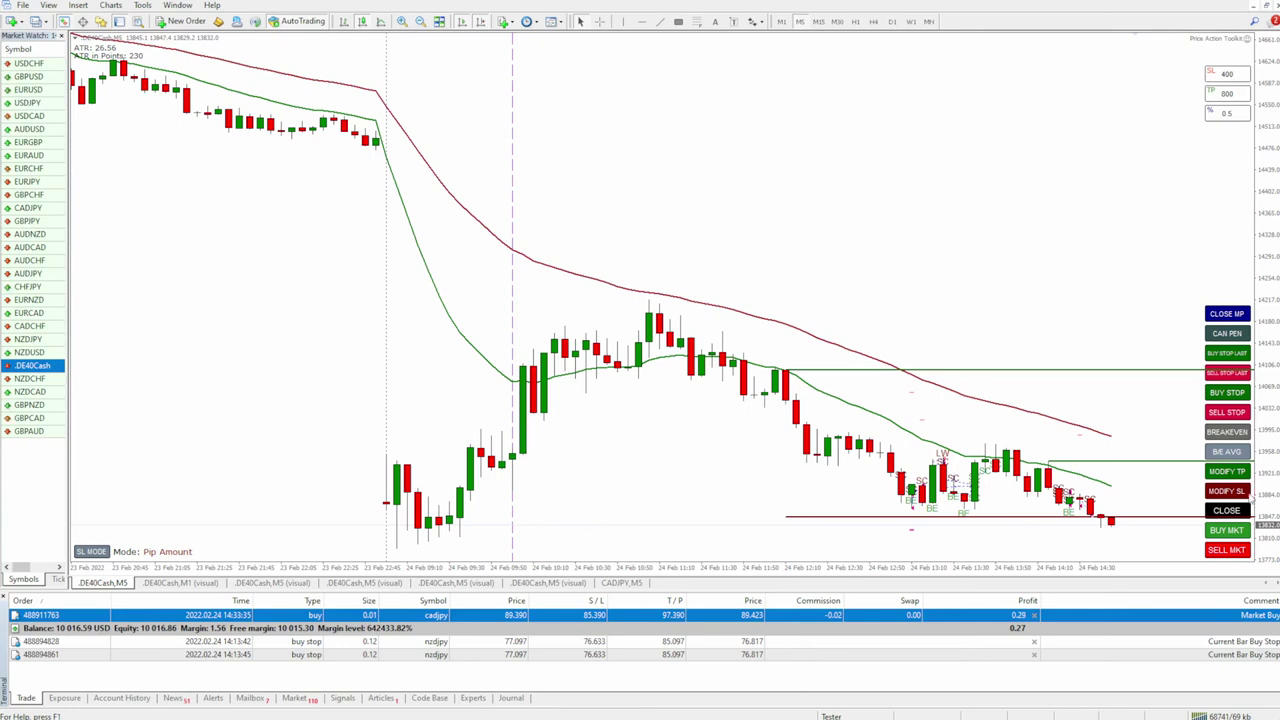
Sell .DE40Cash at market and set the trade's take profit distance to 1200 points.
left_click(1222, 556)
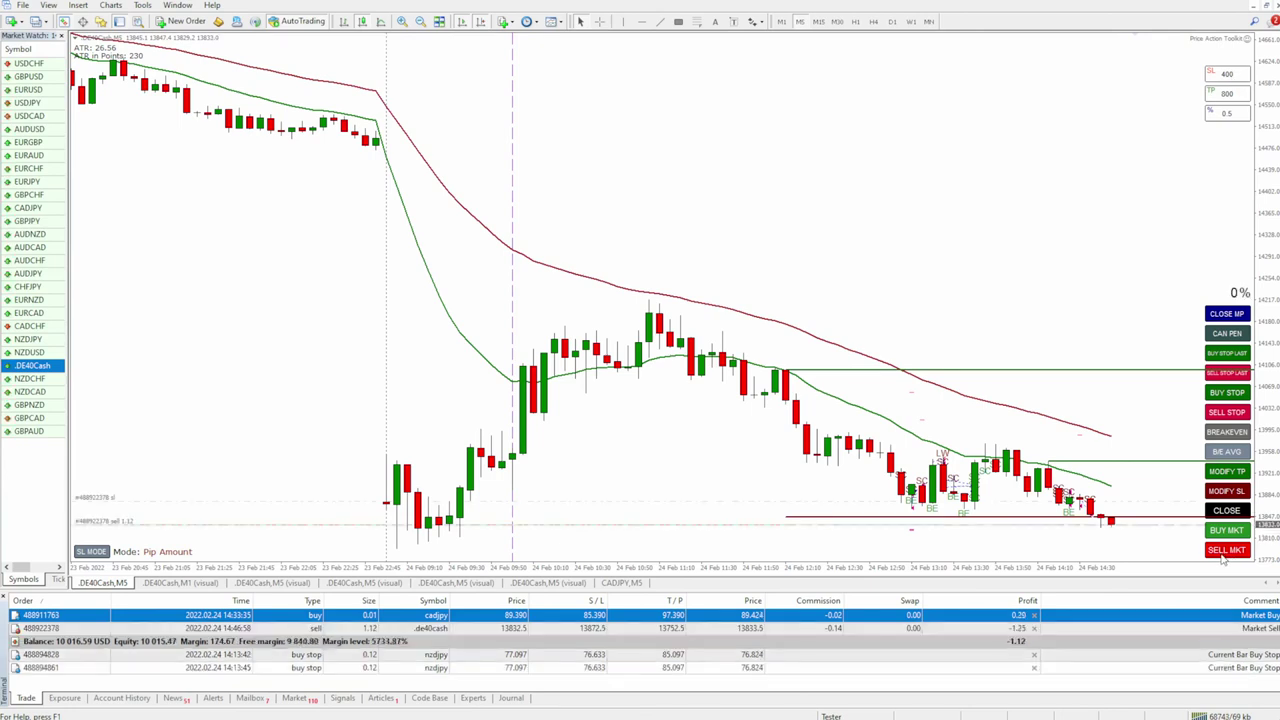
left_click_drag(1272, 298, 1270, 260)
double_click(1227, 92)
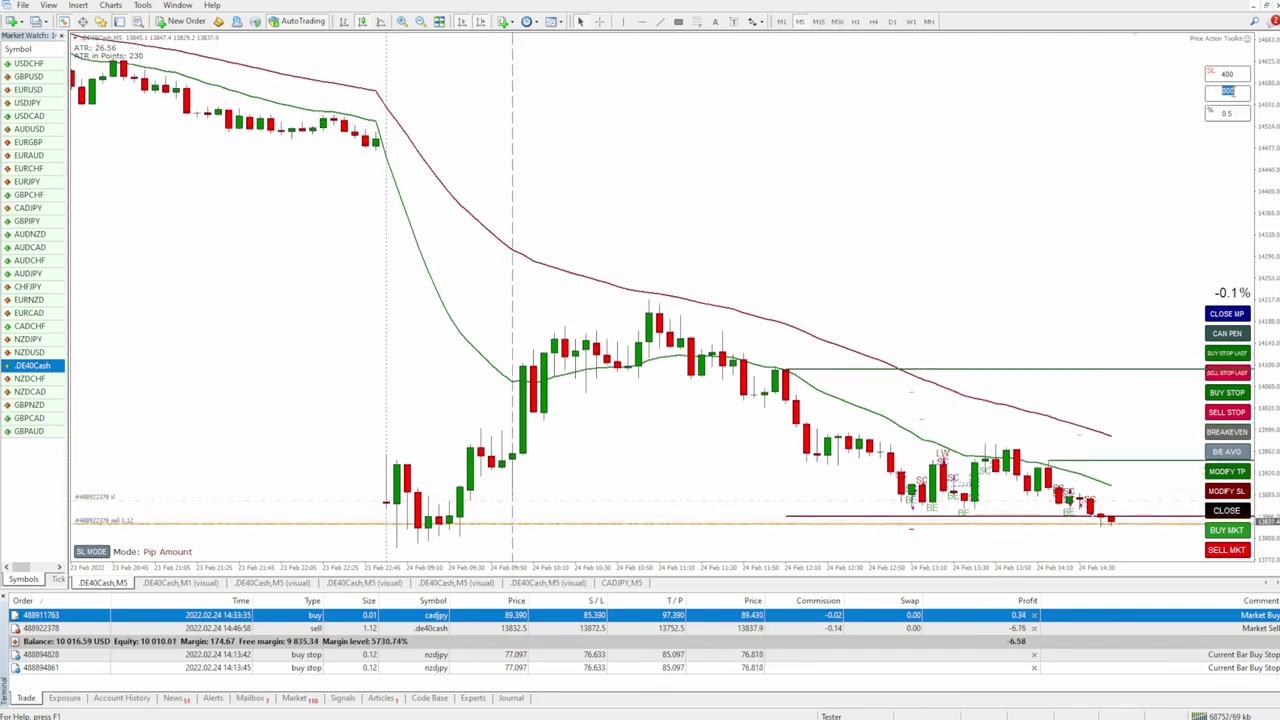
key("Return")
left_click_drag(1272, 315, 1275, 258)
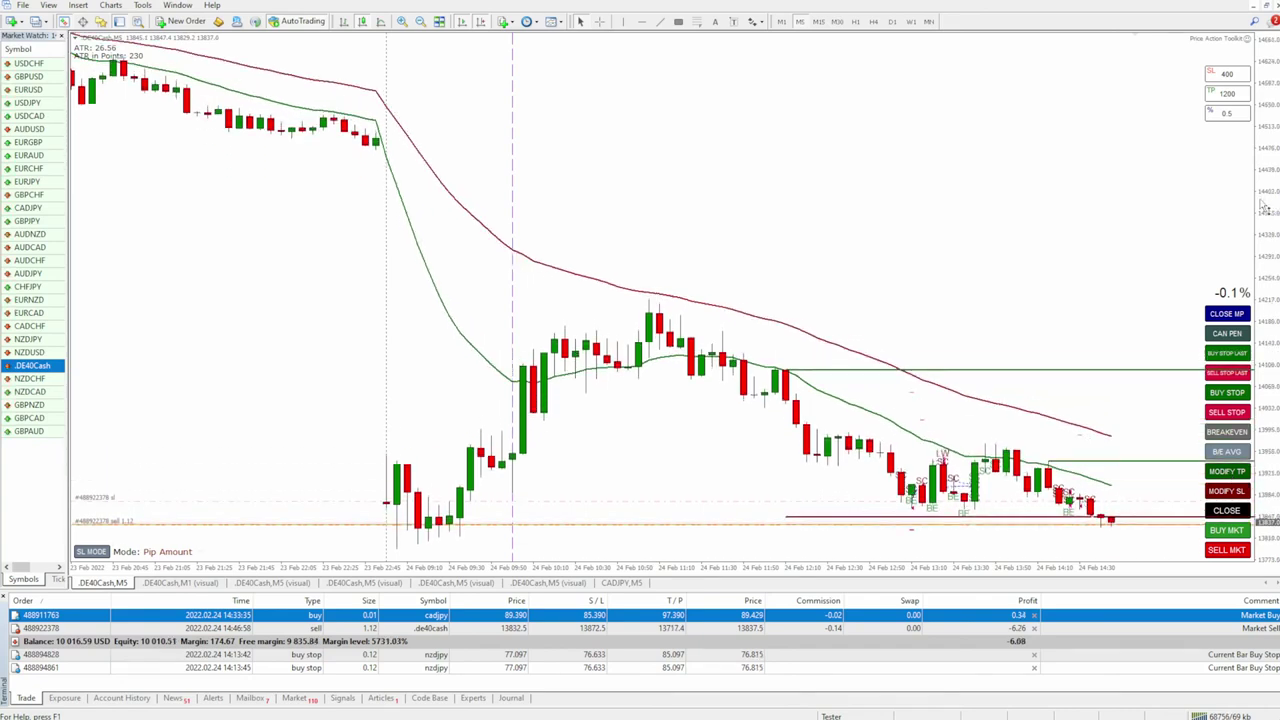
Check the morning low with the crosshair, and change the .DE40Cash sell trade's take profit distance to 400 points.
mouse_move(1081, 505)
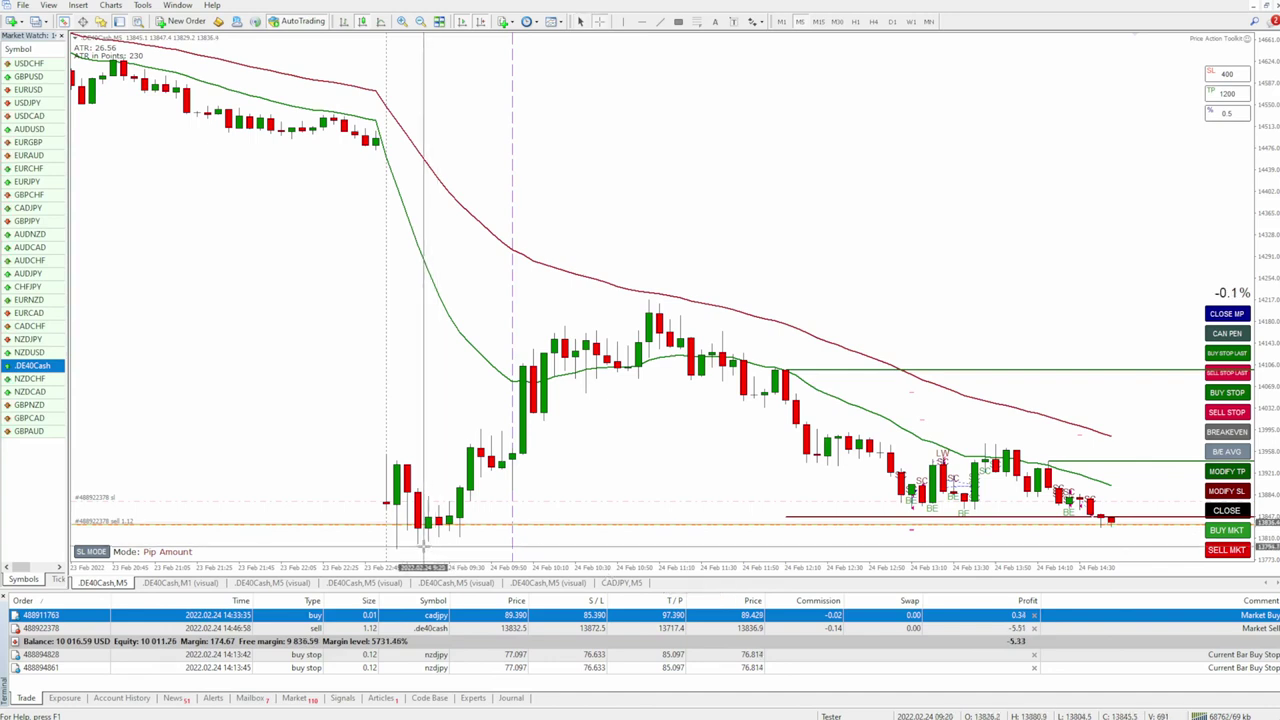
left_click_drag(420, 546, 472, 528)
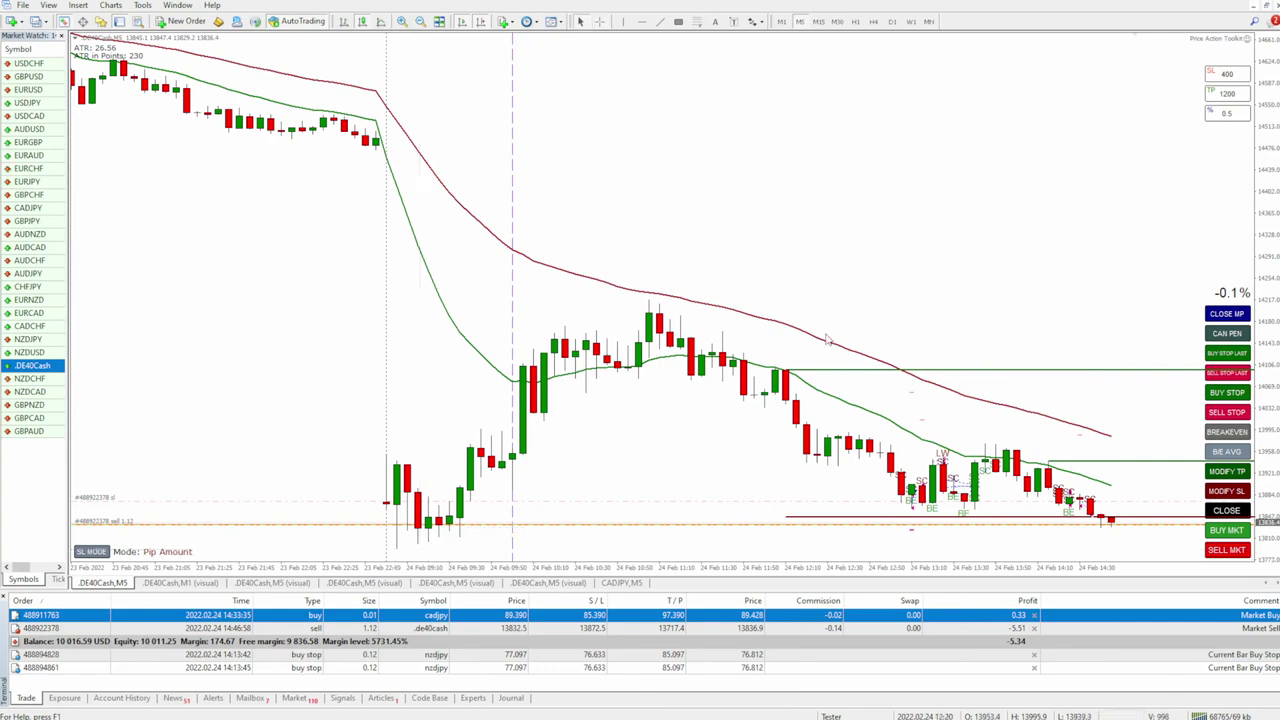
left_click(1236, 92)
type("400")
key("Return")
left_click(1228, 471)
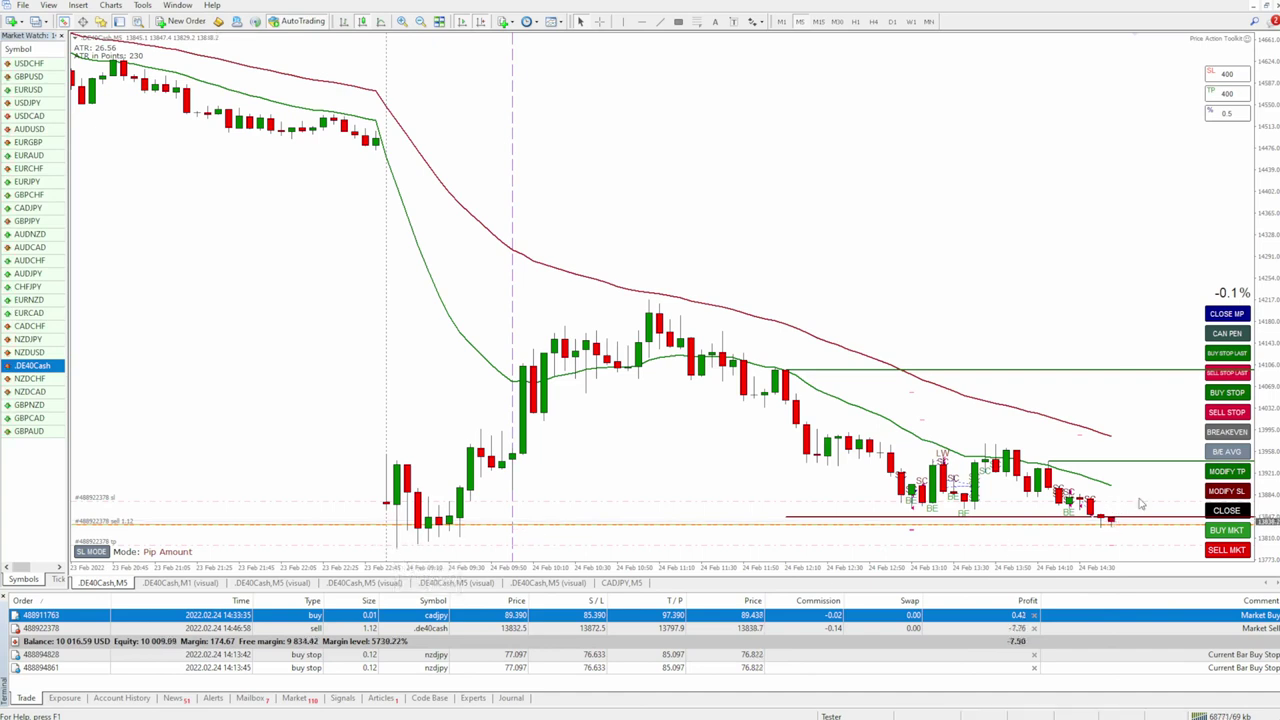
Set the stop loss distance to 200 points and apply it to the open .DE40Cash sell trade.
left_click(1228, 75)
key("Return")
left_click(1226, 497)
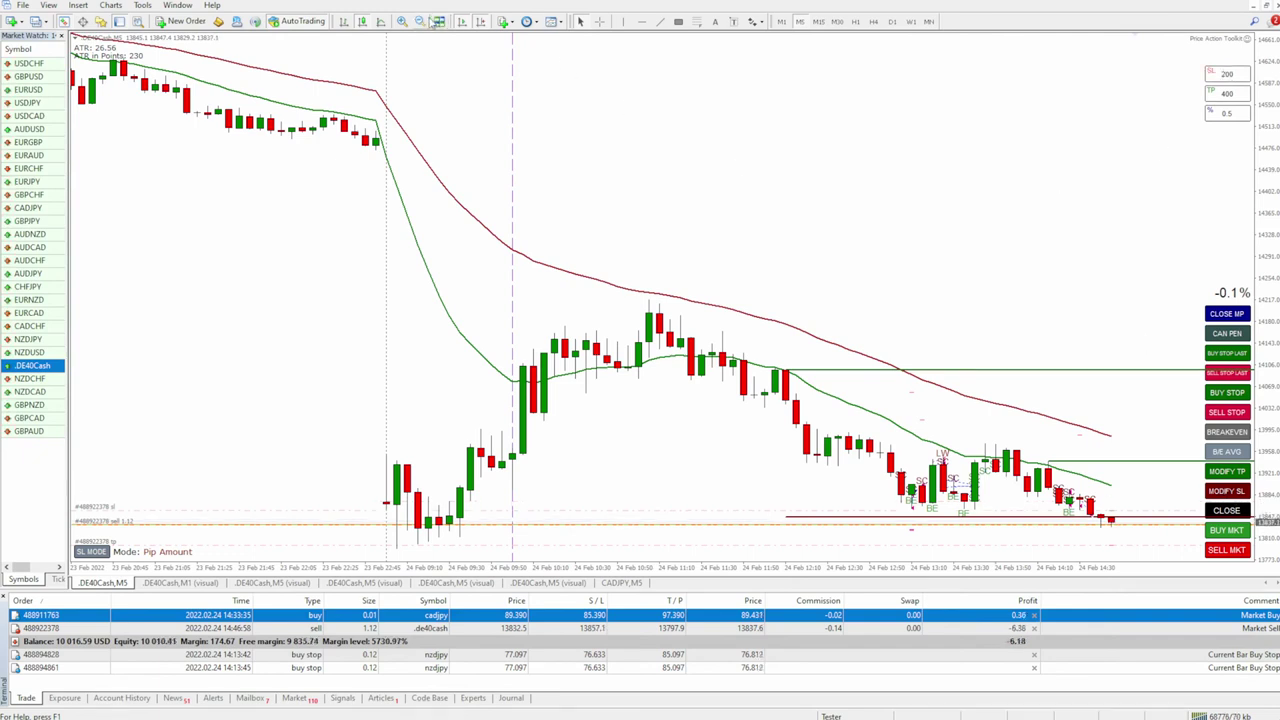
Reapply the 400-point take profit and 200-point stop loss to the .DE40Cash sell trade, sketching the current candle's expected drop in between.
left_click(400, 22)
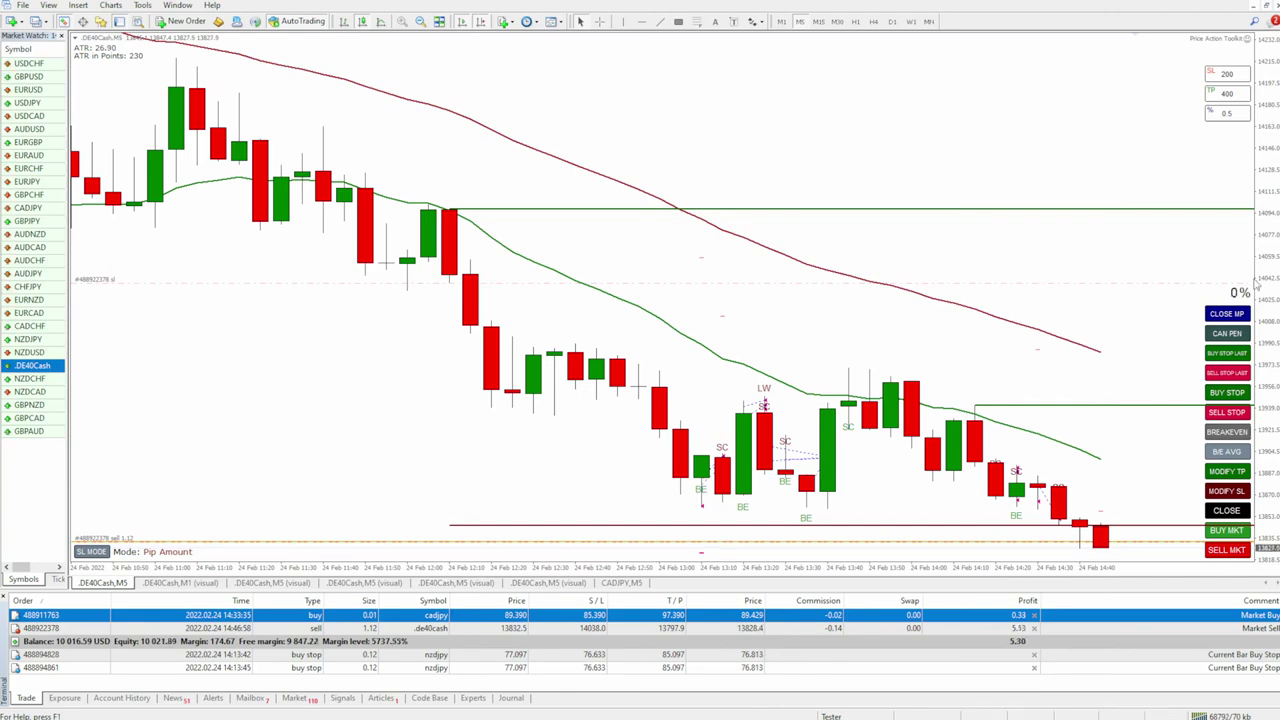
left_click_drag(1265, 228, 1112, 490)
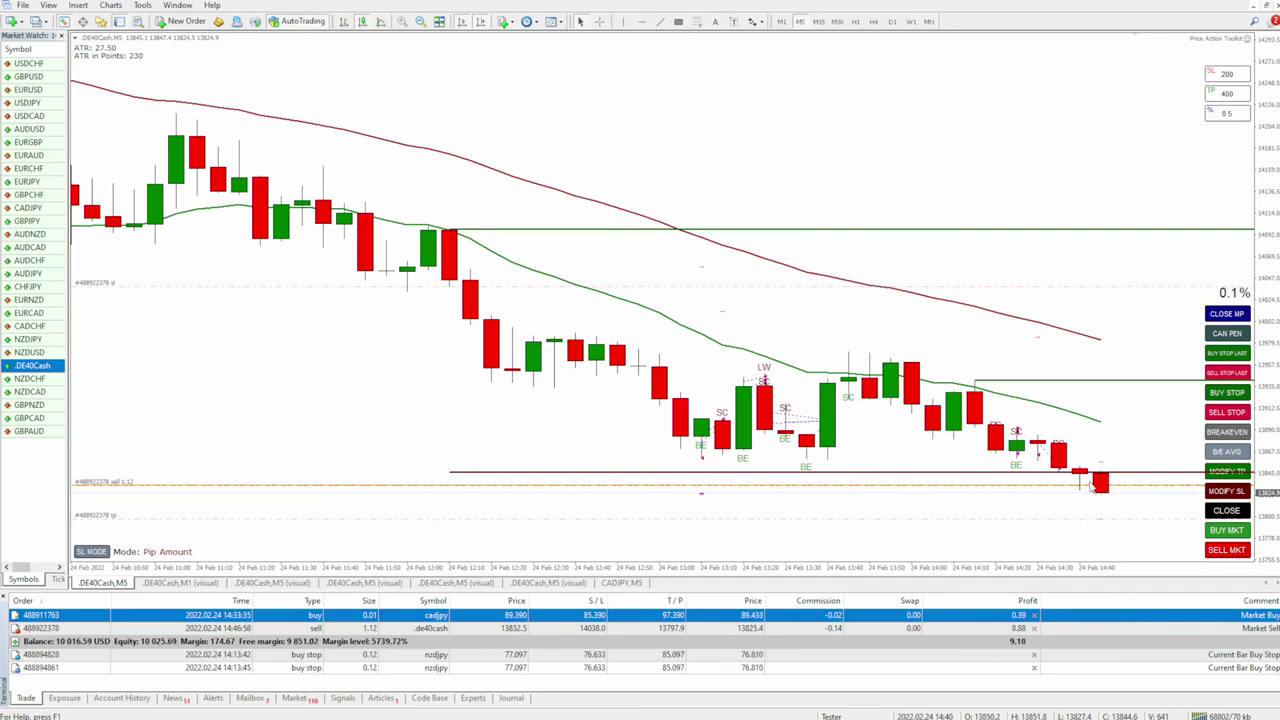
left_click(1221, 476)
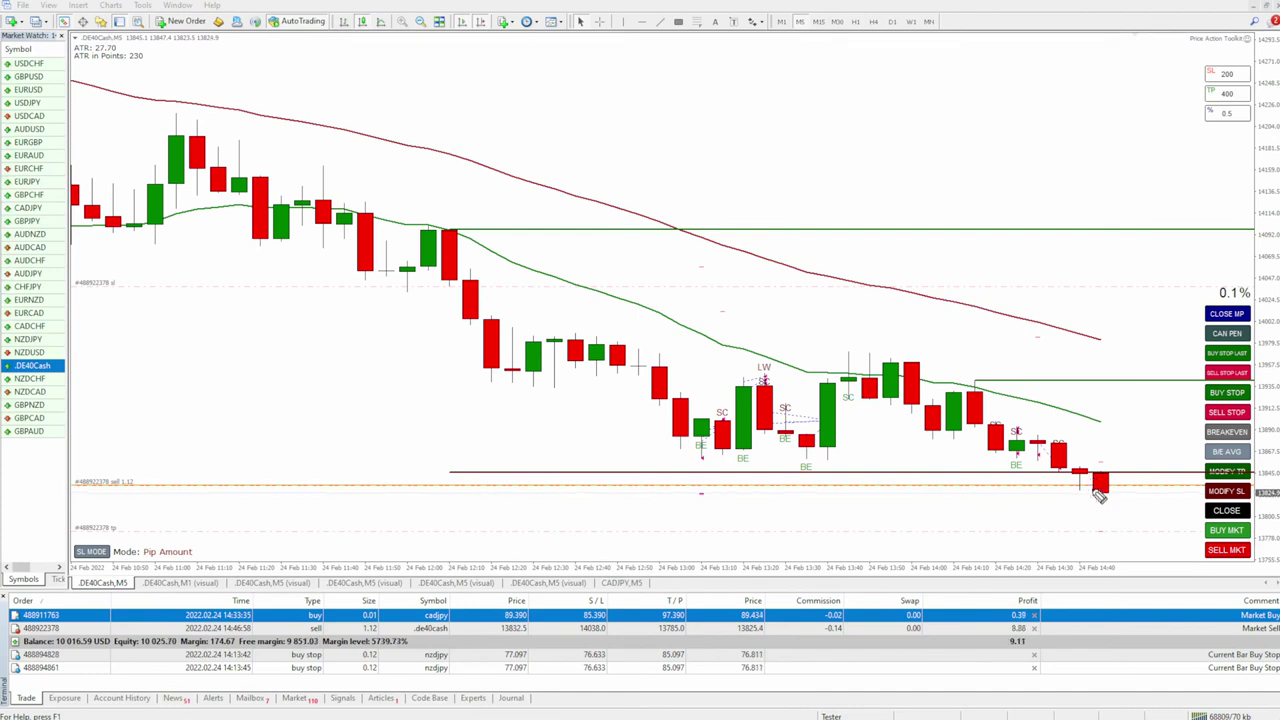
mouse_move(1098, 480)
left_mouse_down()
mouse_move(1095, 530)
mouse_move(1122, 508)
mouse_move(1097, 482)
mouse_move(1163, 518)
left_mouse_up()
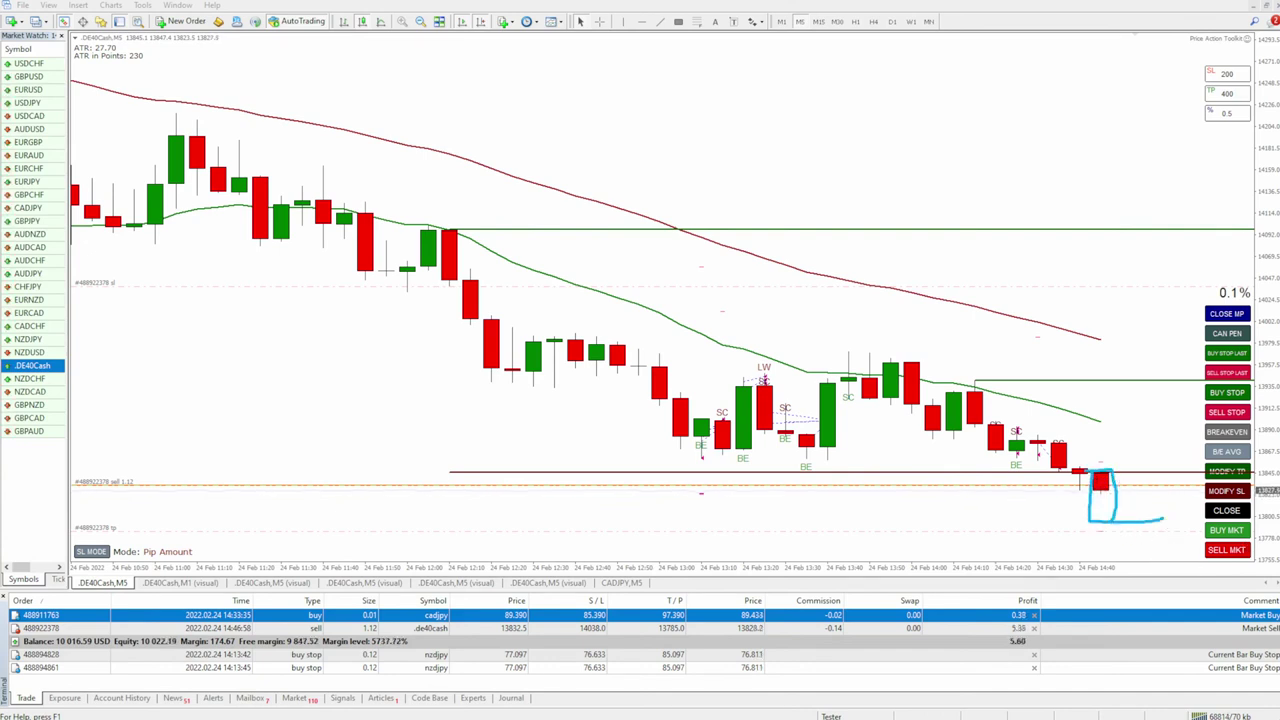
key("Escape")
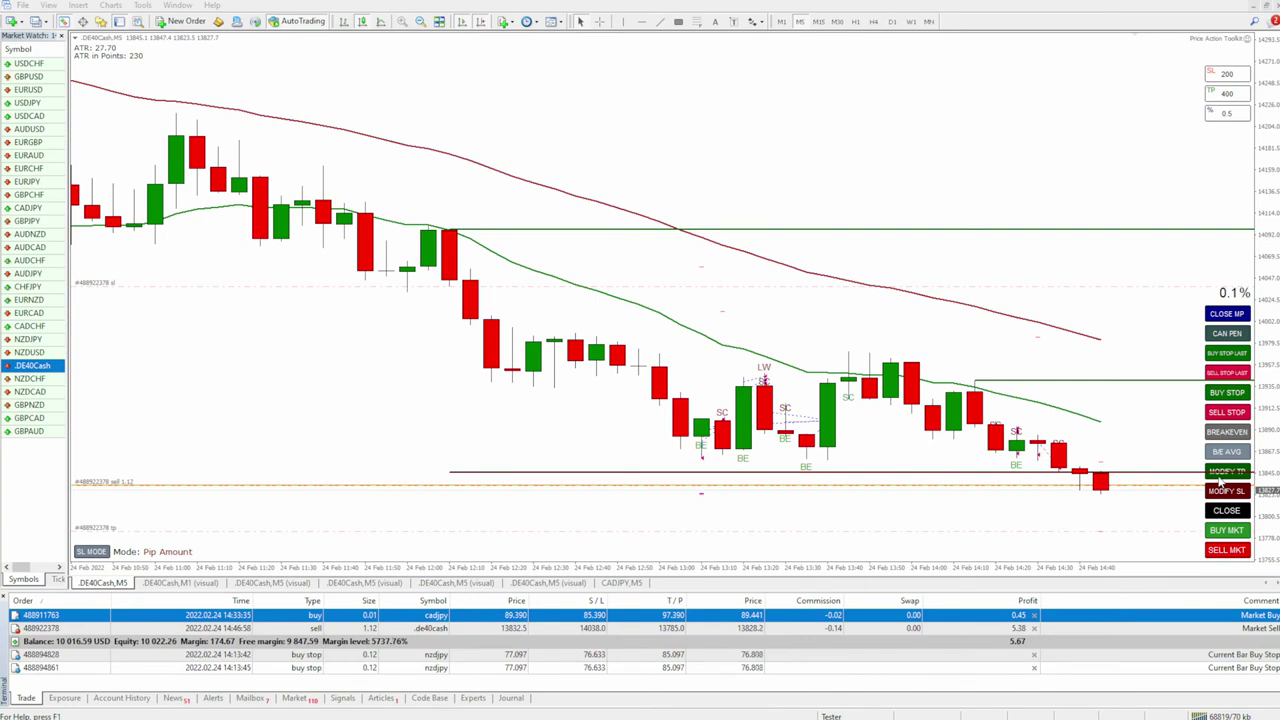
left_click(1224, 491)
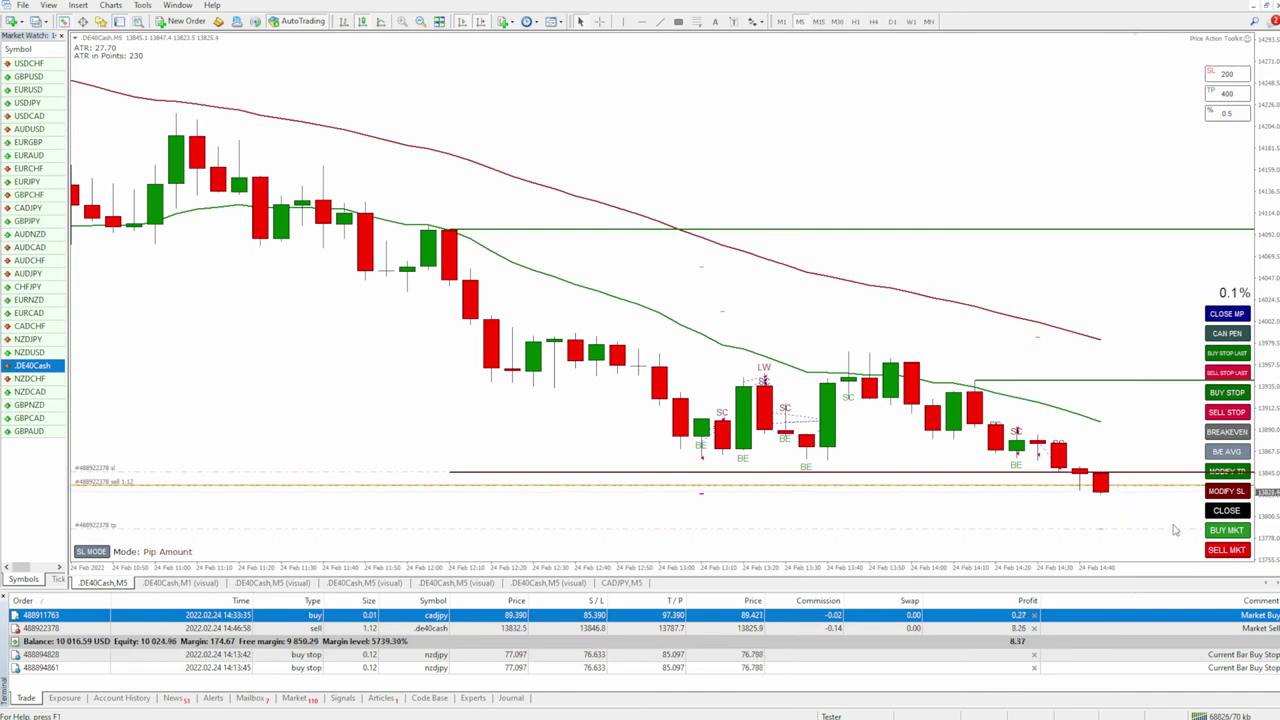
Draw a downward arrow from the latest .DE40Cash candle, with horizontal level marks above and below the entry price.
mouse_move(1104, 485)
left_mouse_down()
mouse_move(1122, 596)
mouse_move(1140, 606)
left_mouse_up()
left_click_drag(1092, 513, 1155, 513)
mouse_move(1086, 537)
left_mouse_down()
mouse_move(1150, 537)
mouse_move(1172, 568)
left_mouse_up()
left_click_drag(1068, 444, 1162, 444)
mouse_move(1062, 469)
left_mouse_down()
mouse_move(1145, 469)
mouse_move(1170, 486)
left_mouse_up()
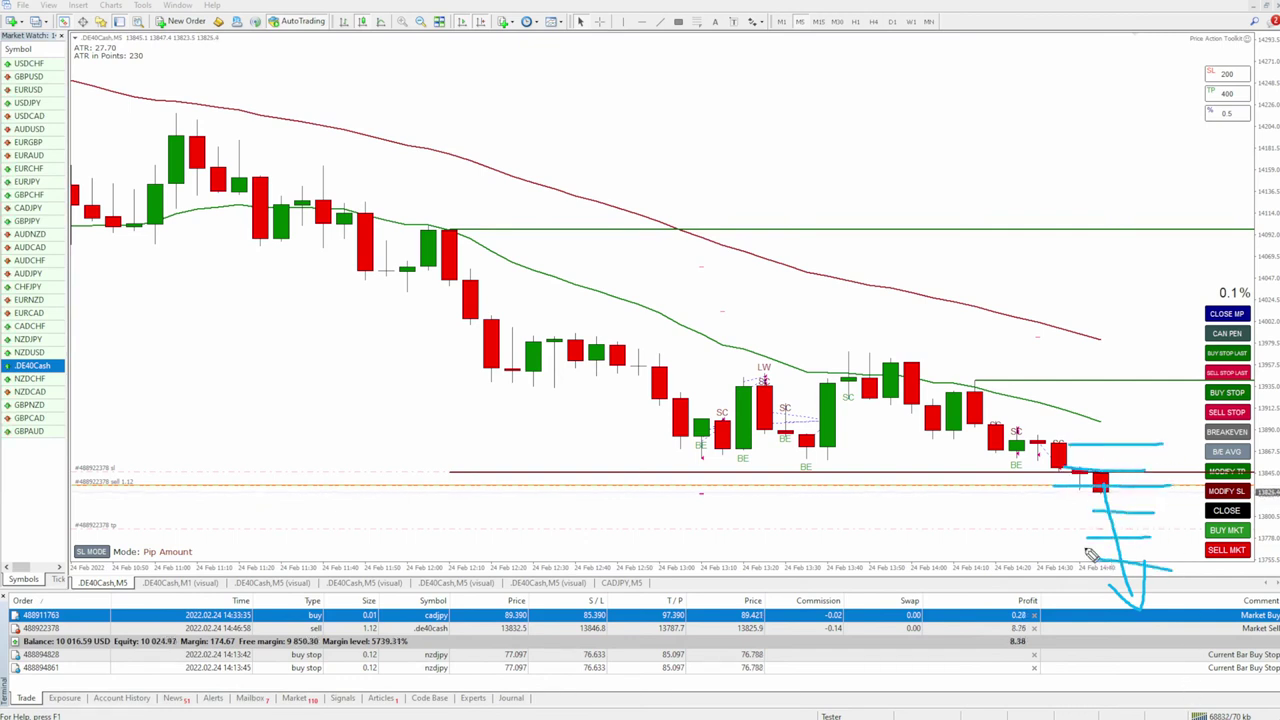
Mark the stepped drop at the 12:00 candles, the modify buttons and a hypothetical price swing, and clear all marks.
mouse_move(434, 281)
left_mouse_down()
mouse_move(448, 283)
mouse_move(459, 228)
mouse_move(420, 222)
mouse_move(436, 282)
mouse_move(502, 280)
left_mouse_up()
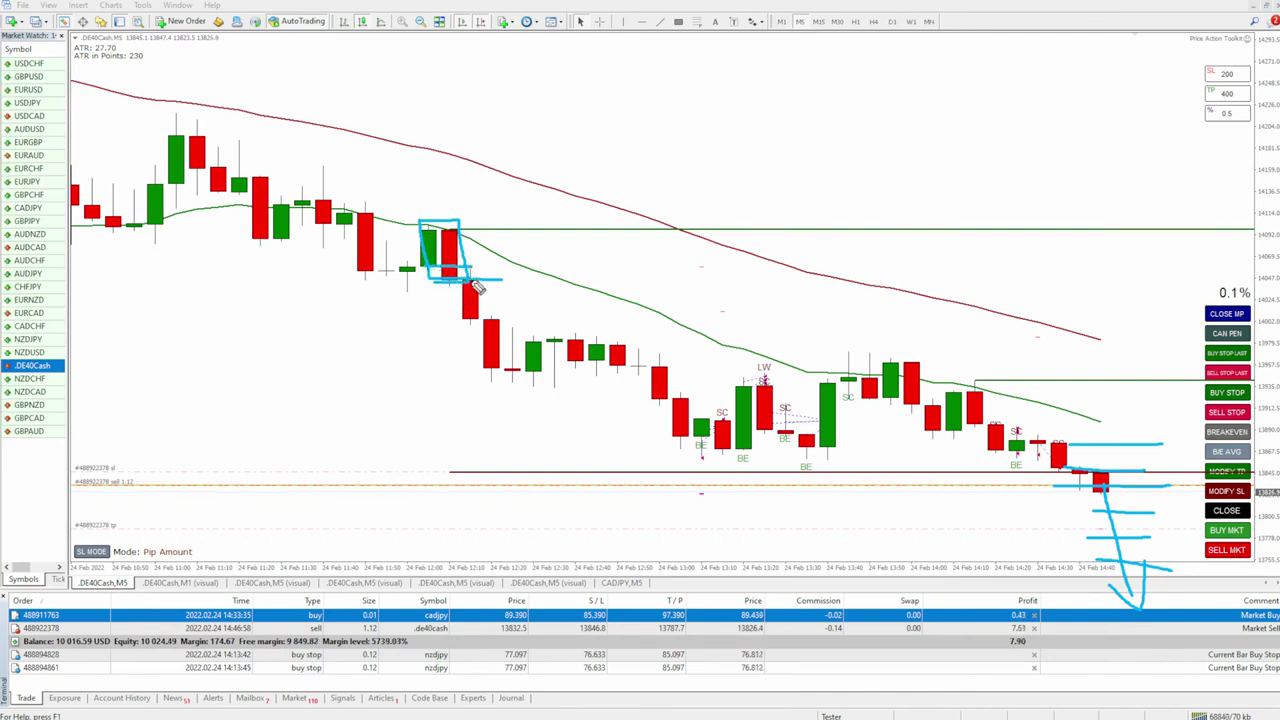
mouse_move(478, 283)
left_mouse_down()
mouse_move(466, 322)
mouse_move(433, 340)
left_mouse_up()
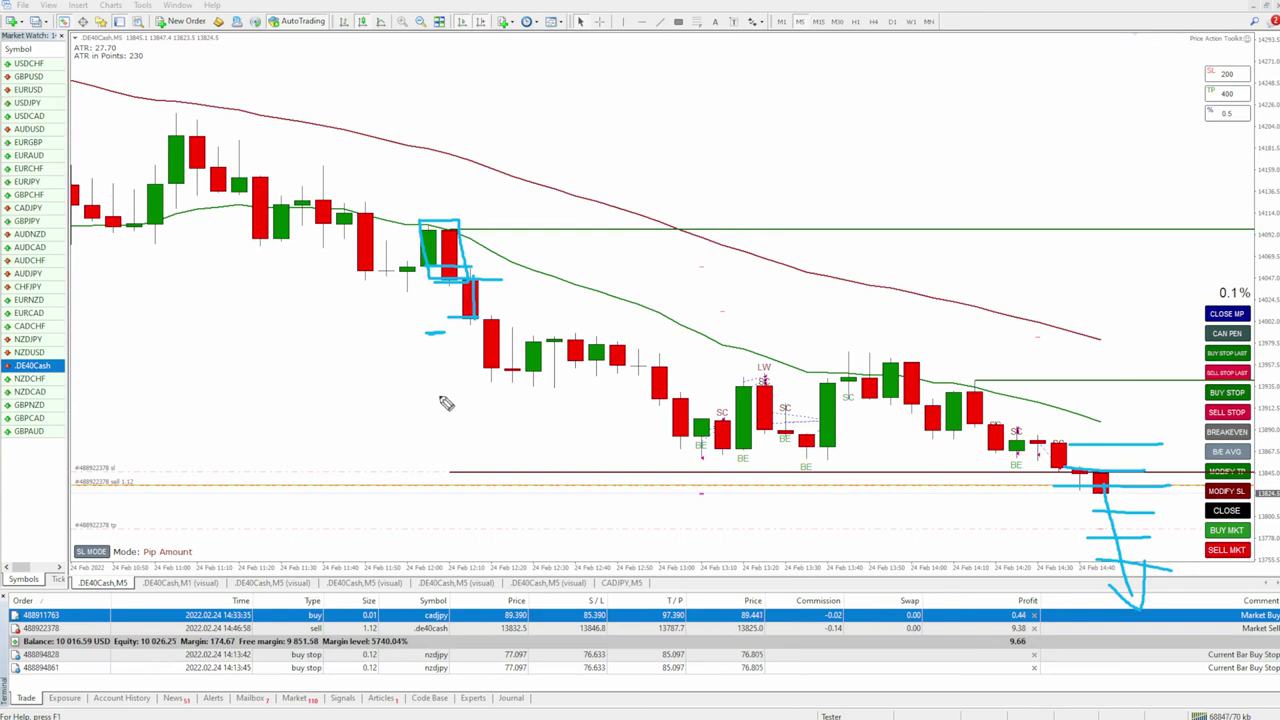
left_click_drag(418, 382, 484, 381)
mouse_move(1259, 492)
left_mouse_down()
mouse_move(1205, 468)
mouse_move(1262, 484)
left_mouse_up()
mouse_move(452, 338)
left_mouse_down()
mouse_move(450, 388)
mouse_move(457, 366)
left_mouse_up()
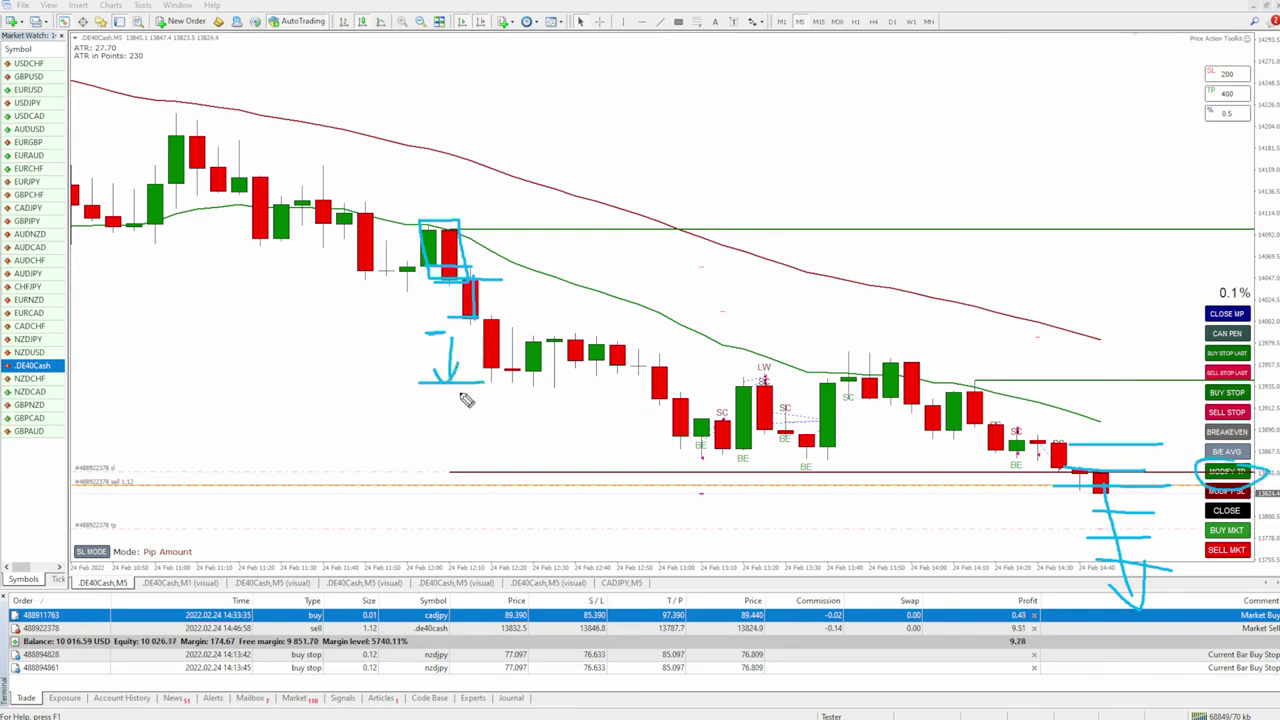
mouse_move(1262, 478)
left_mouse_down()
mouse_move(1190, 492)
mouse_move(1240, 474)
left_mouse_up()
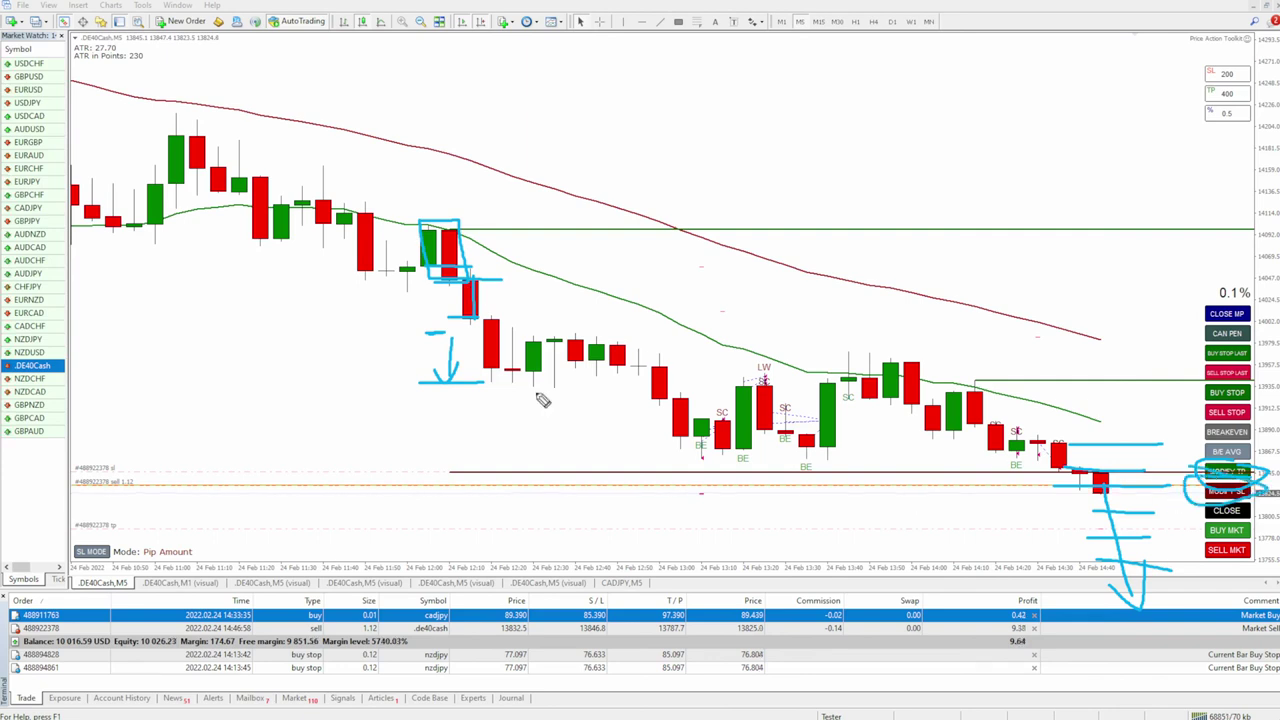
mouse_move(455, 216)
left_mouse_down()
mouse_move(462, 282)
mouse_move(556, 268)
left_mouse_up()
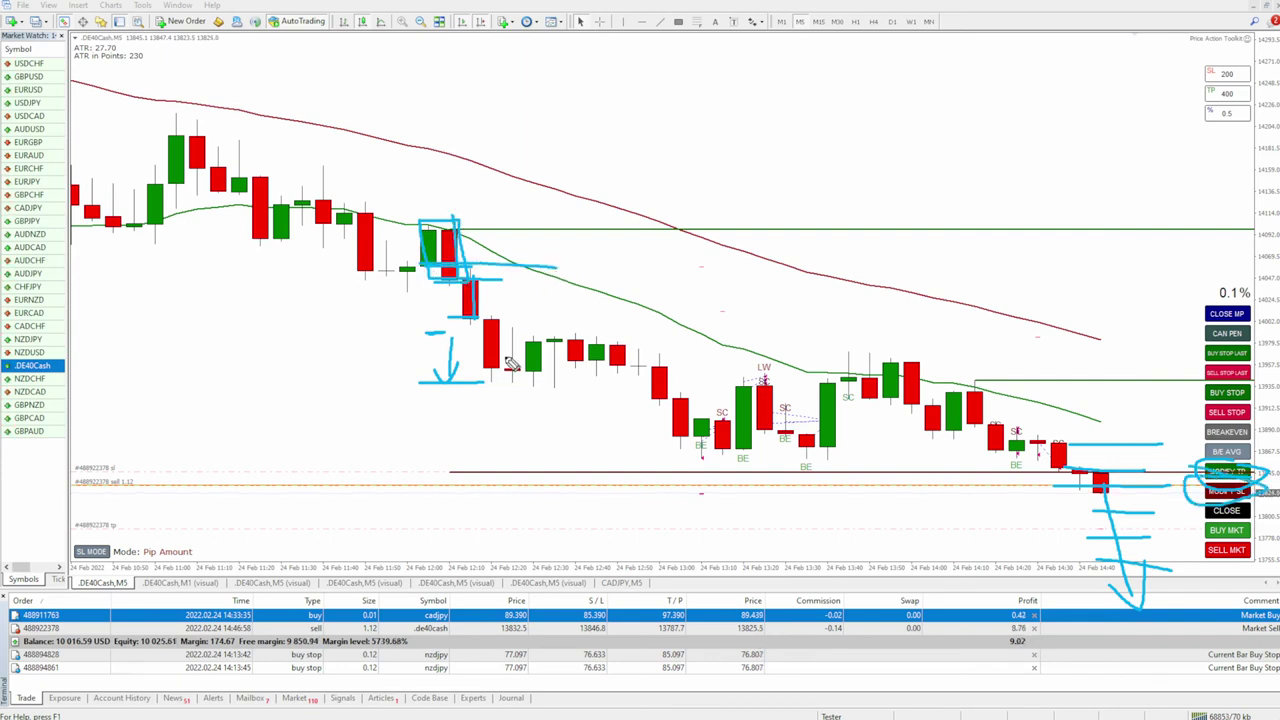
mouse_move(668, 400)
left_mouse_down()
mouse_move(716, 120)
mouse_move(771, 300)
mouse_move(848, 204)
mouse_move(885, 3)
mouse_move(882, 60)
left_mouse_up()
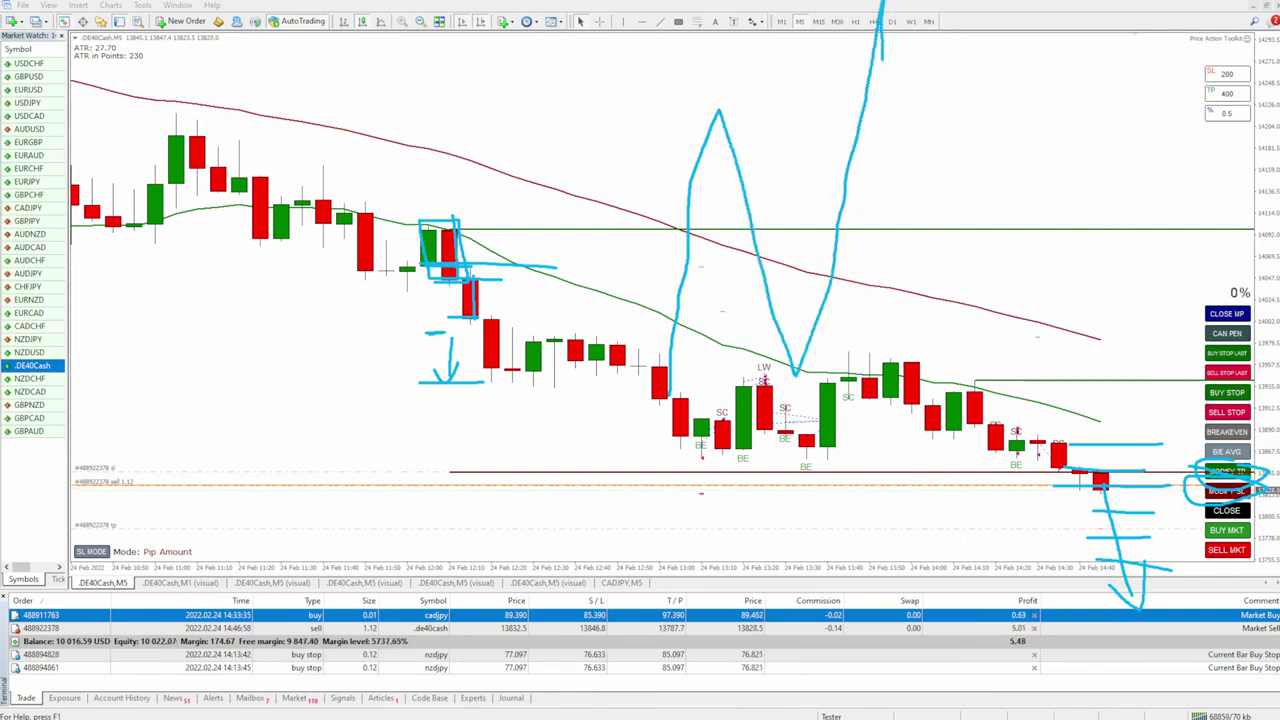
key("Escape")
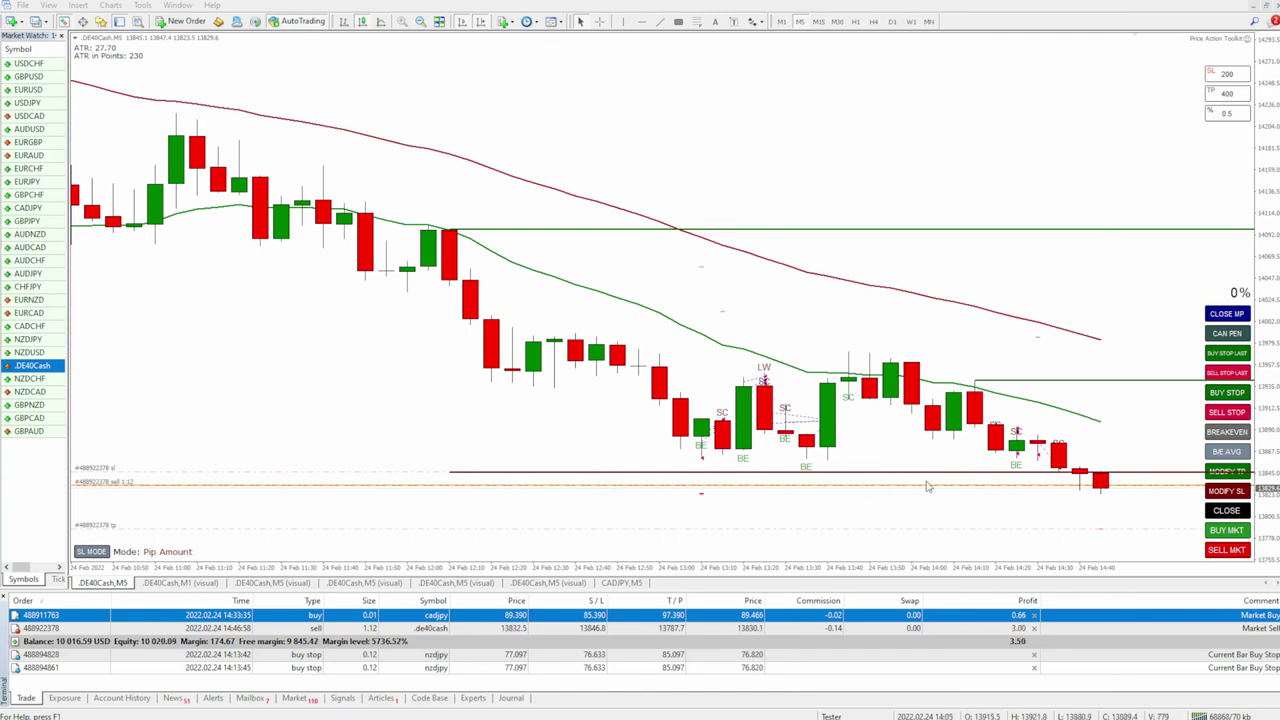
Set the .DE40Cash sell trade's take profit distance to 800 points and the risk percentage to 1.
double_click(1228, 92)
type("800")
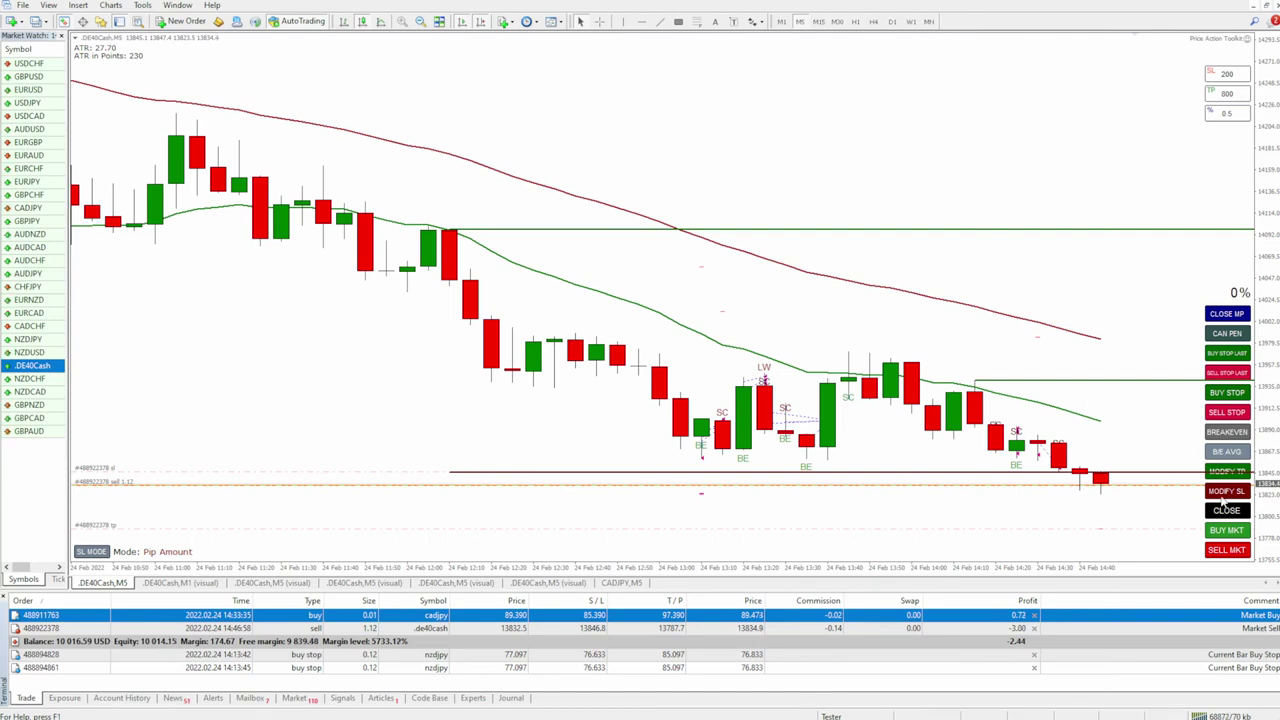
left_click(1230, 474)
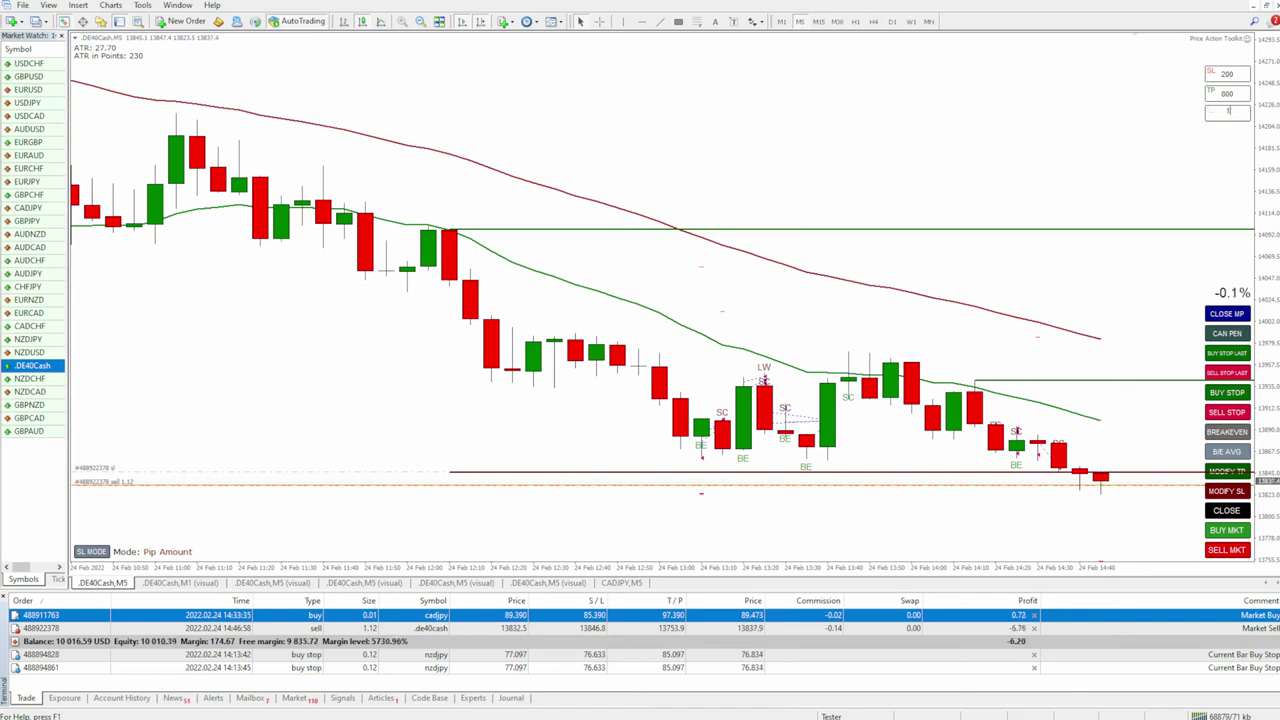
key("BackSpace")
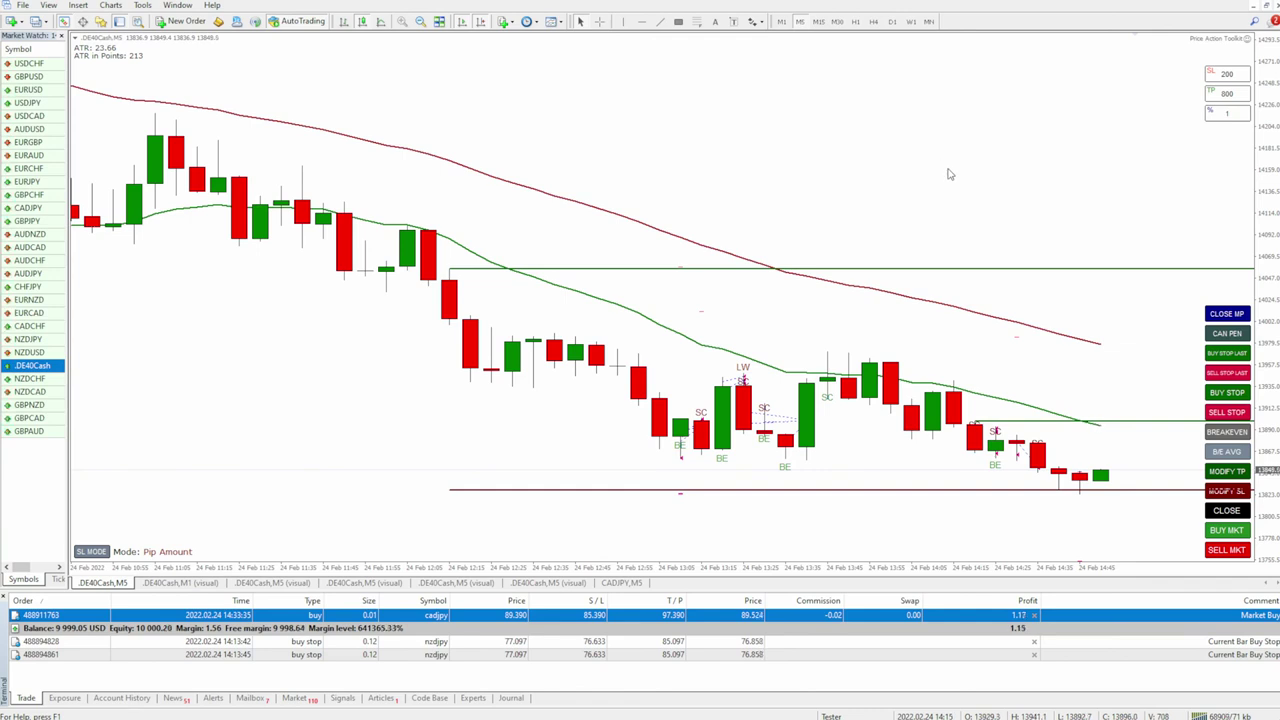
Open the Price Action Toolkit inputs and set Auto Trade SC Patterns and Auto Trade 2IB Patterns to true.
key("F7")
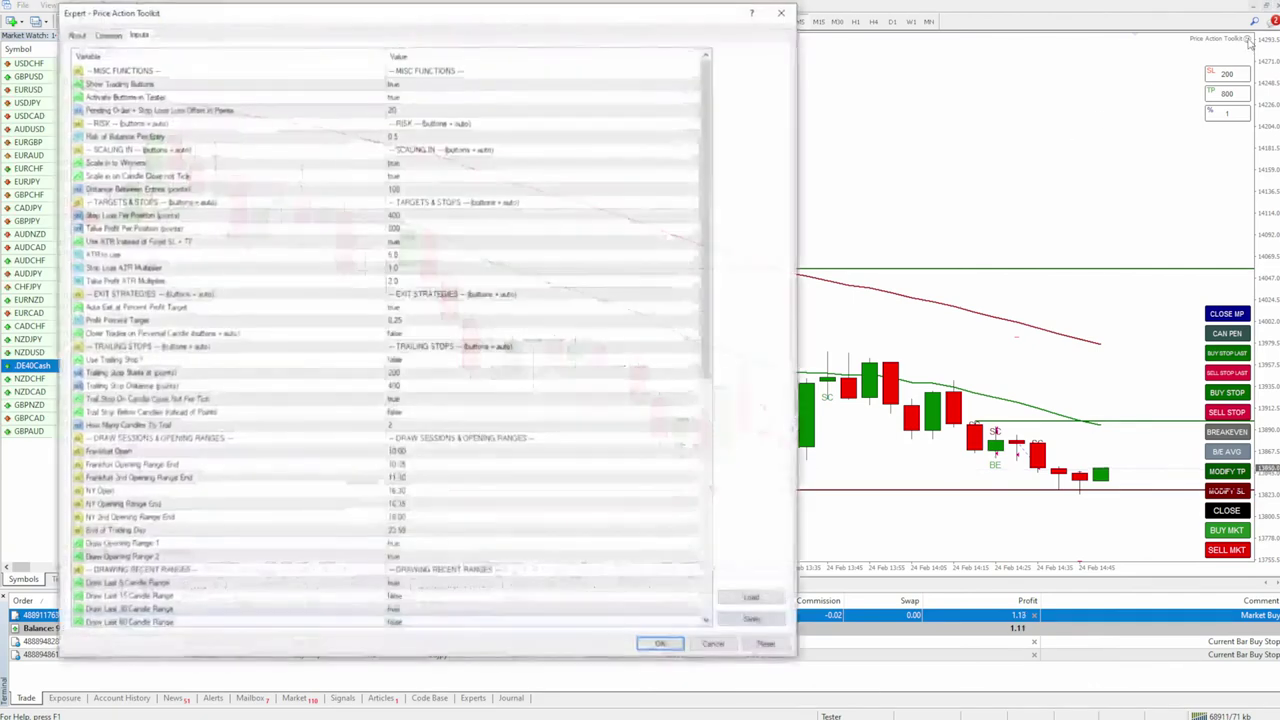
left_click_drag(703, 156, 684, 511)
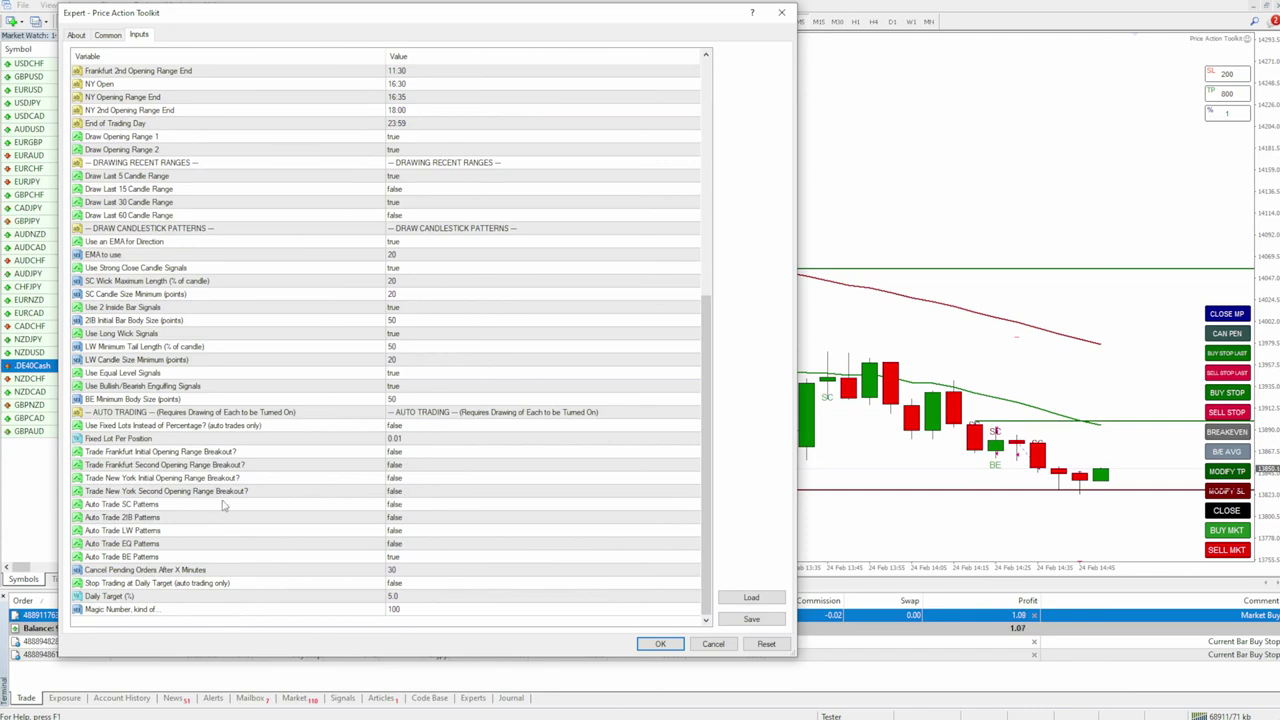
left_click(428, 506)
left_click(423, 506)
left_click(400, 525)
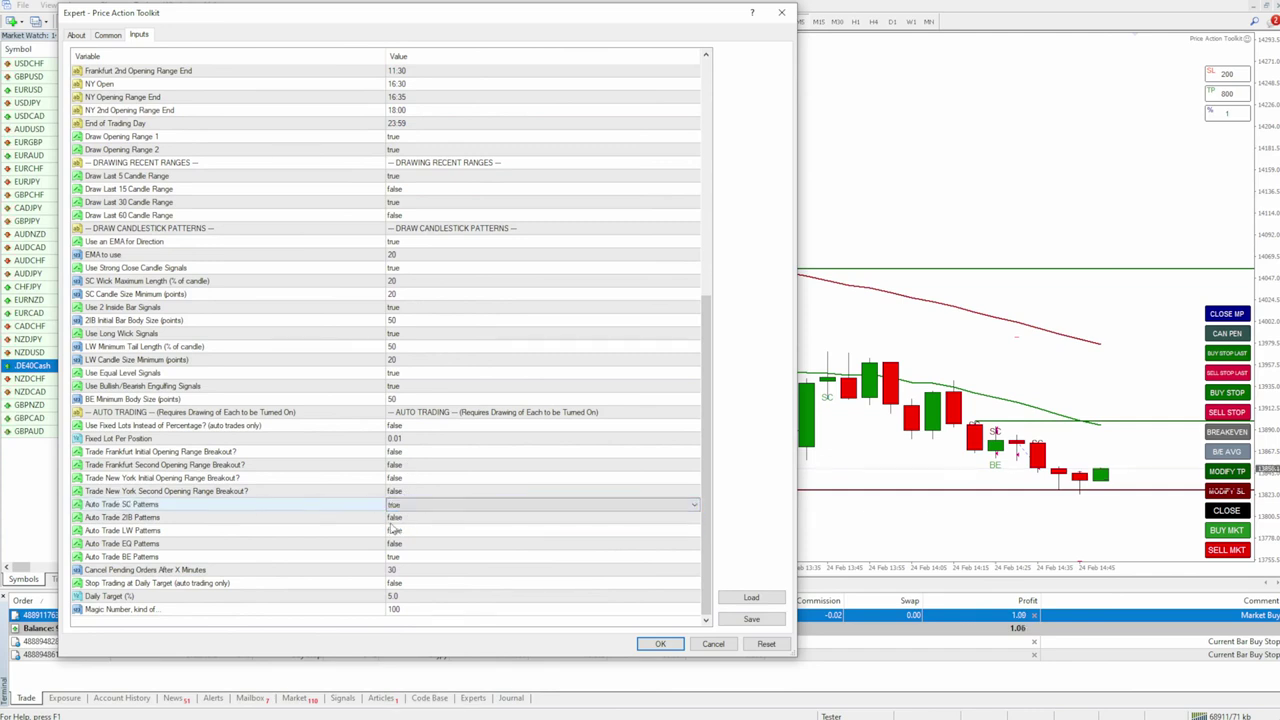
left_click(414, 518)
left_click(414, 519)
left_click(414, 538)
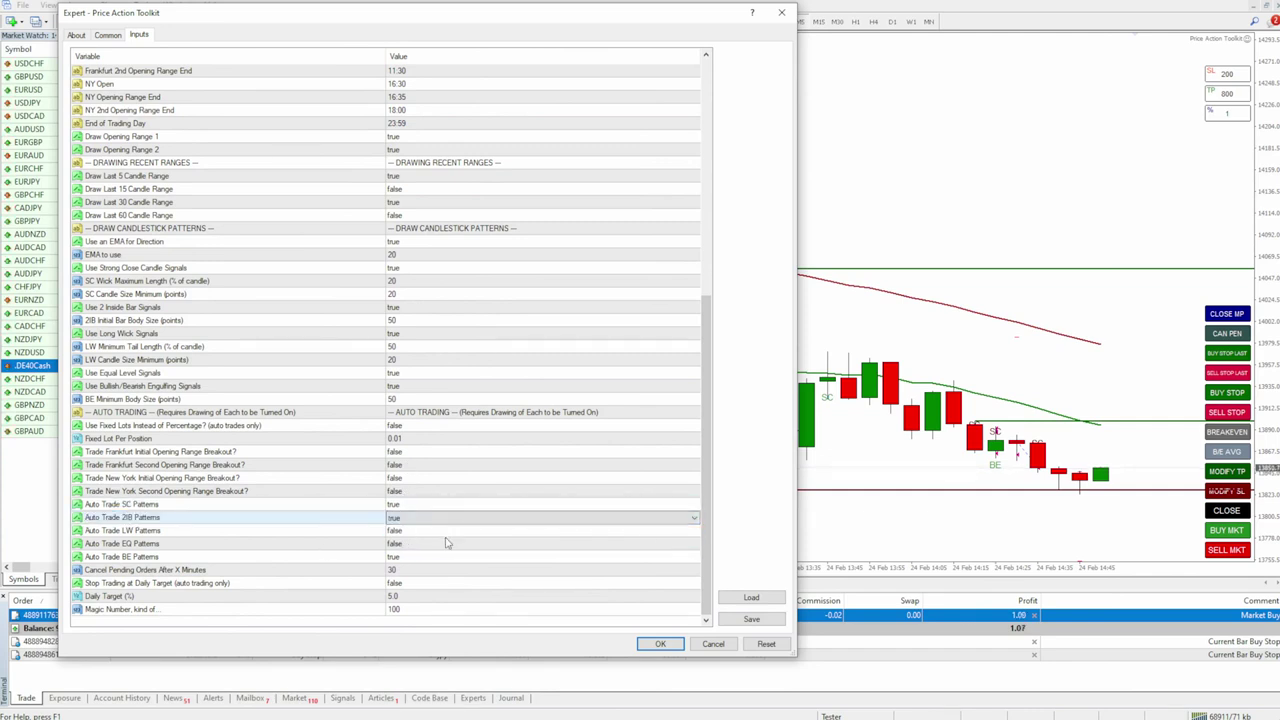
key("Return")
scroll(420, 590, "up", 3)
scroll(415, 610, "down", 3)
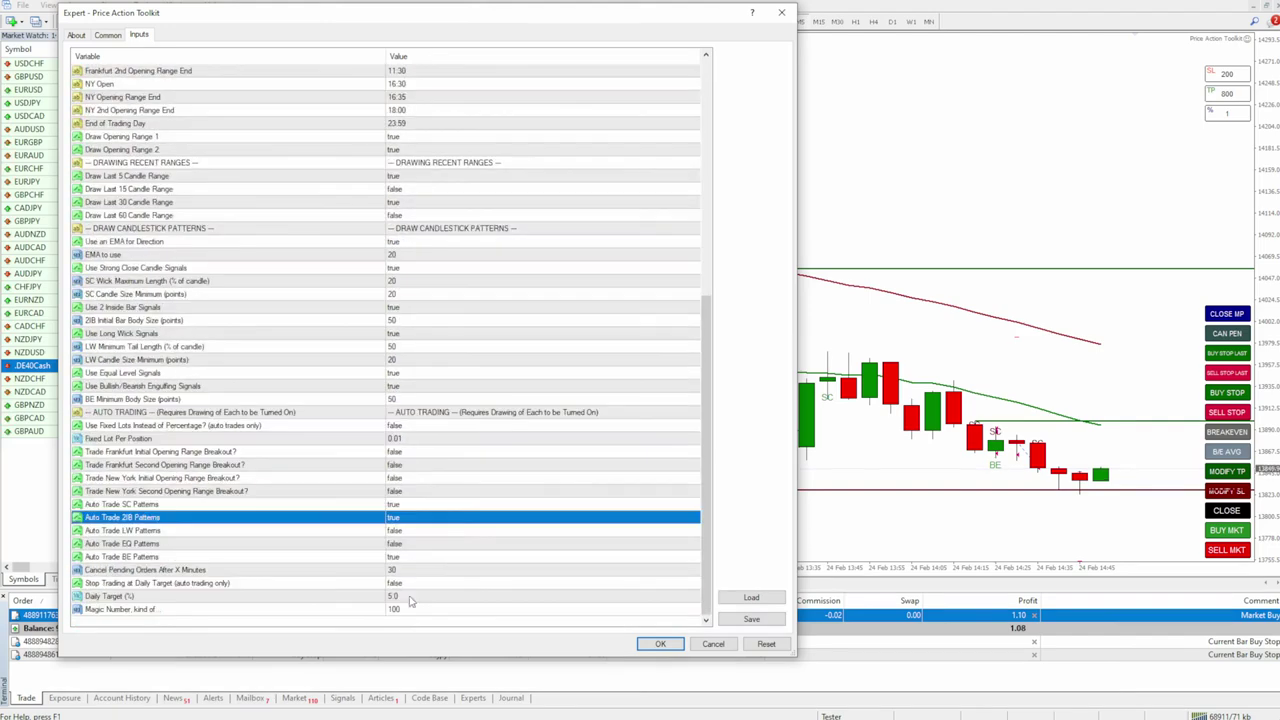
Set Auto Trade LW Patterns and Auto Trade EQ Patterns to true.
left_click(405, 535)
left_click(408, 533)
left_click(414, 552)
left_click(414, 544)
left_click(414, 544)
left_click(414, 565)
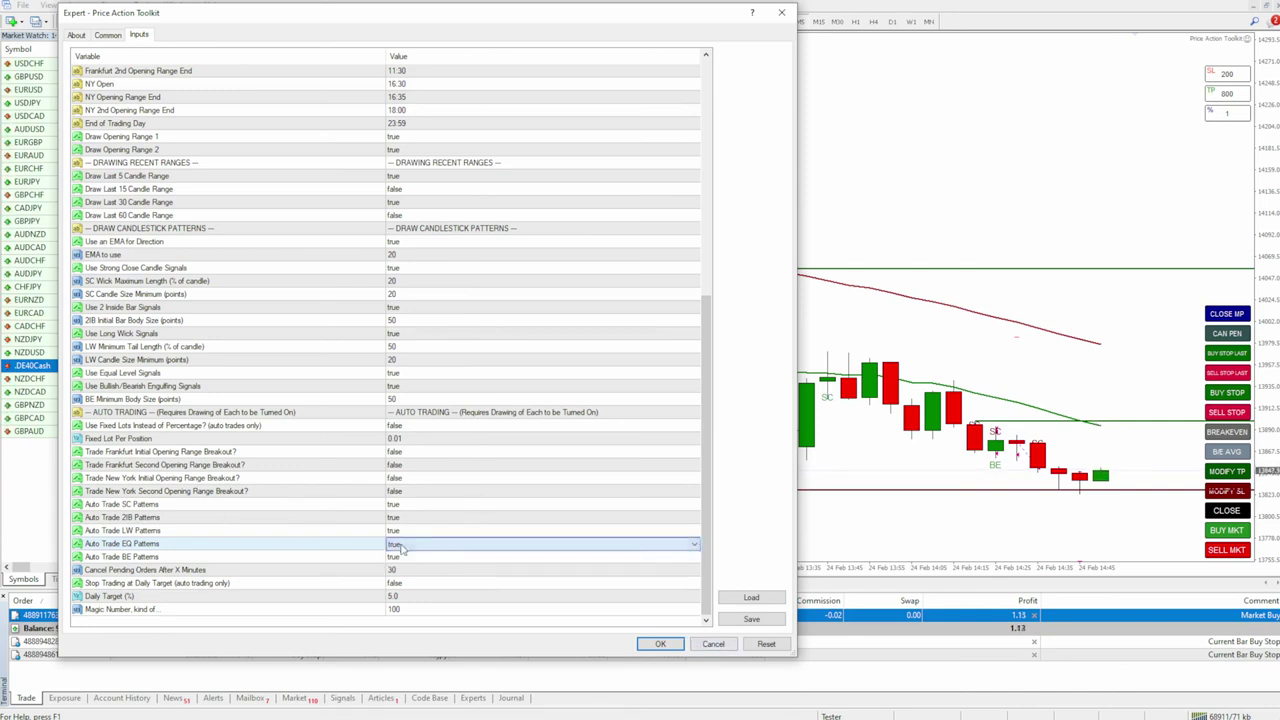
Set the auto trading inputs for the EQ, LW, 2IB and SC patterns back to false.
left_click(400, 549)
left_click(400, 569)
left_click(405, 530)
left_click(405, 530)
left_click(405, 556)
left_click(407, 517)
left_click(407, 517)
left_click(407, 543)
left_click(410, 504)
left_click(410, 504)
left_click(410, 530)
left_click(410, 556)
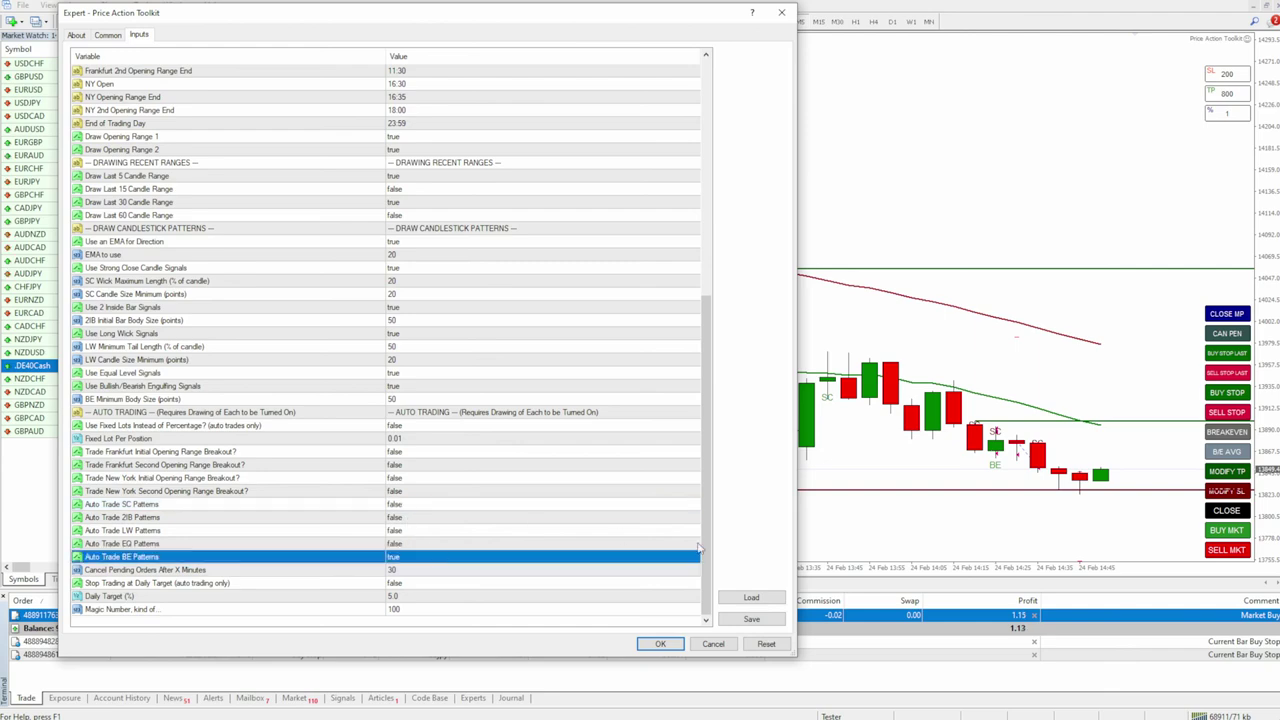
Review the toolkit's inputs from the misc functions down to the auto trading and daily target settings, and accept them.
left_click_drag(706, 545, 706, 305)
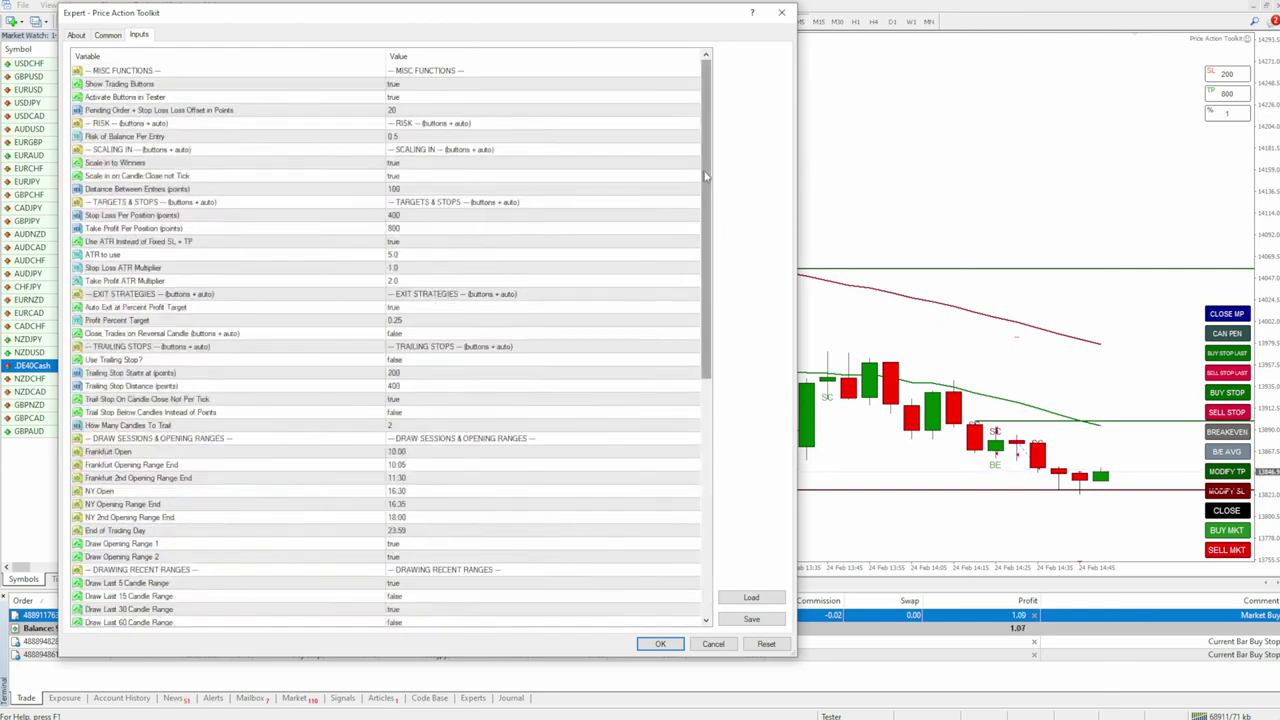
left_click_drag(706, 117, 706, 353)
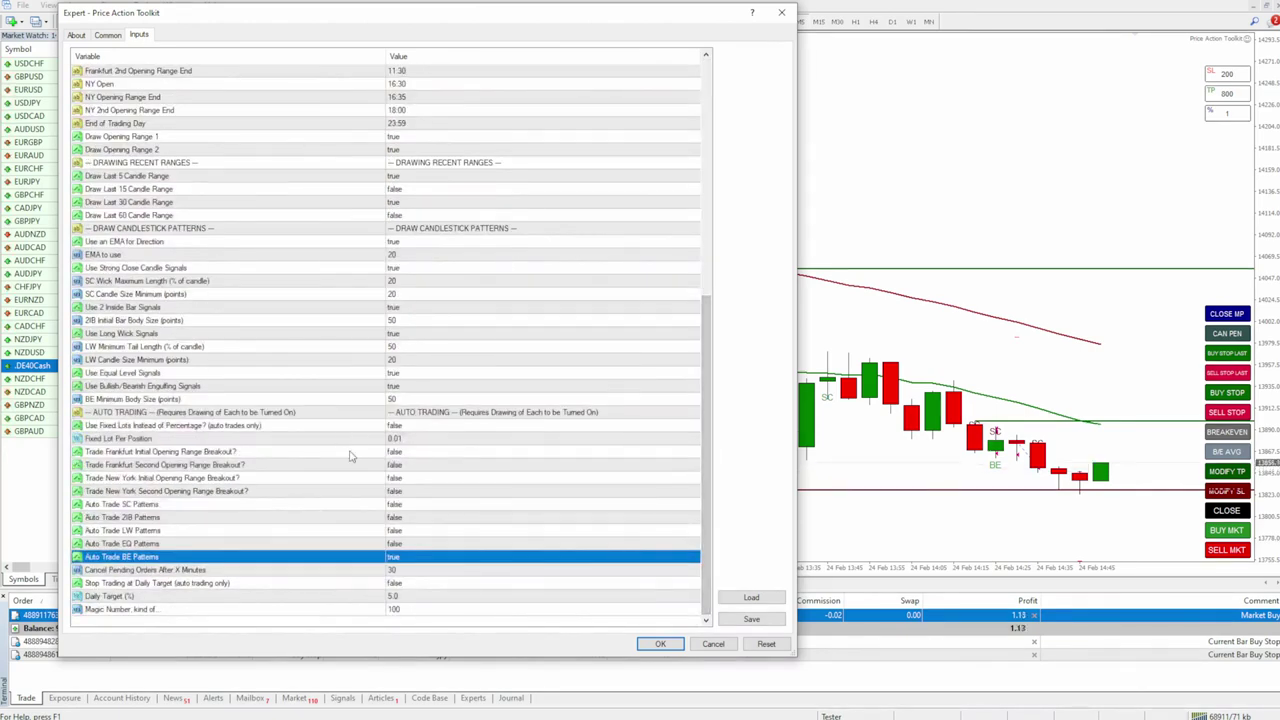
left_click(145, 504)
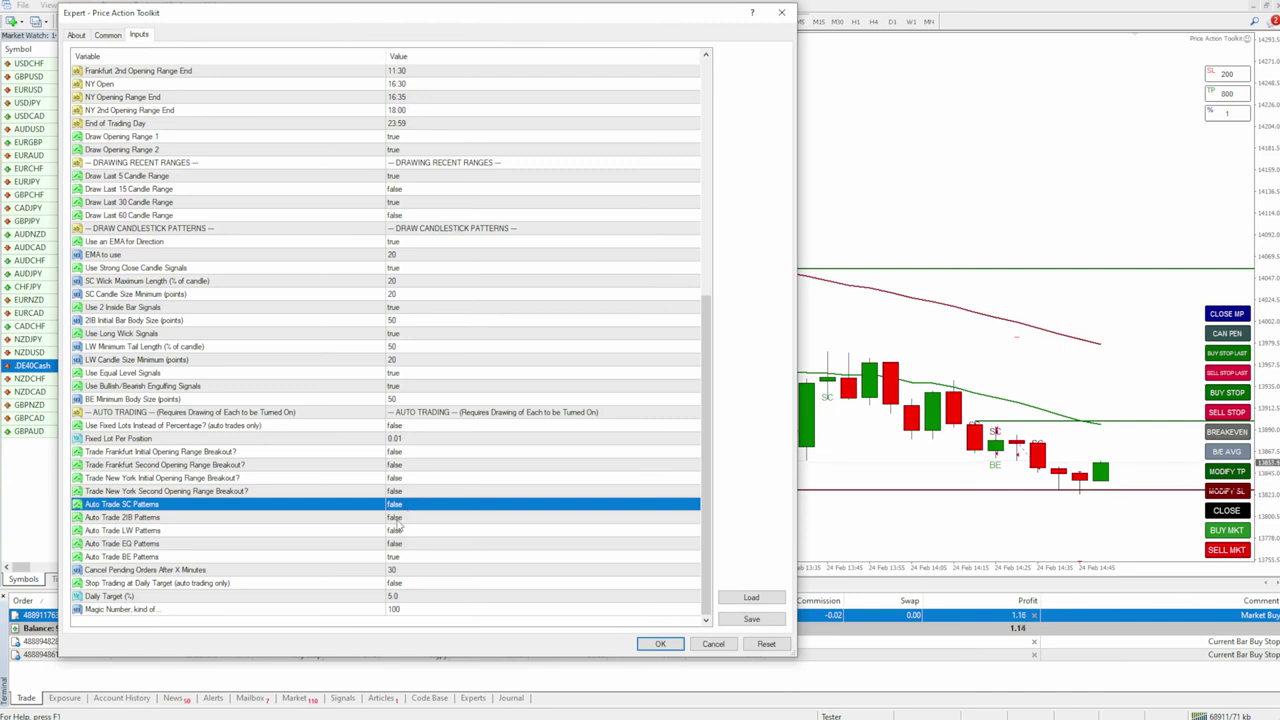
left_click(397, 598)
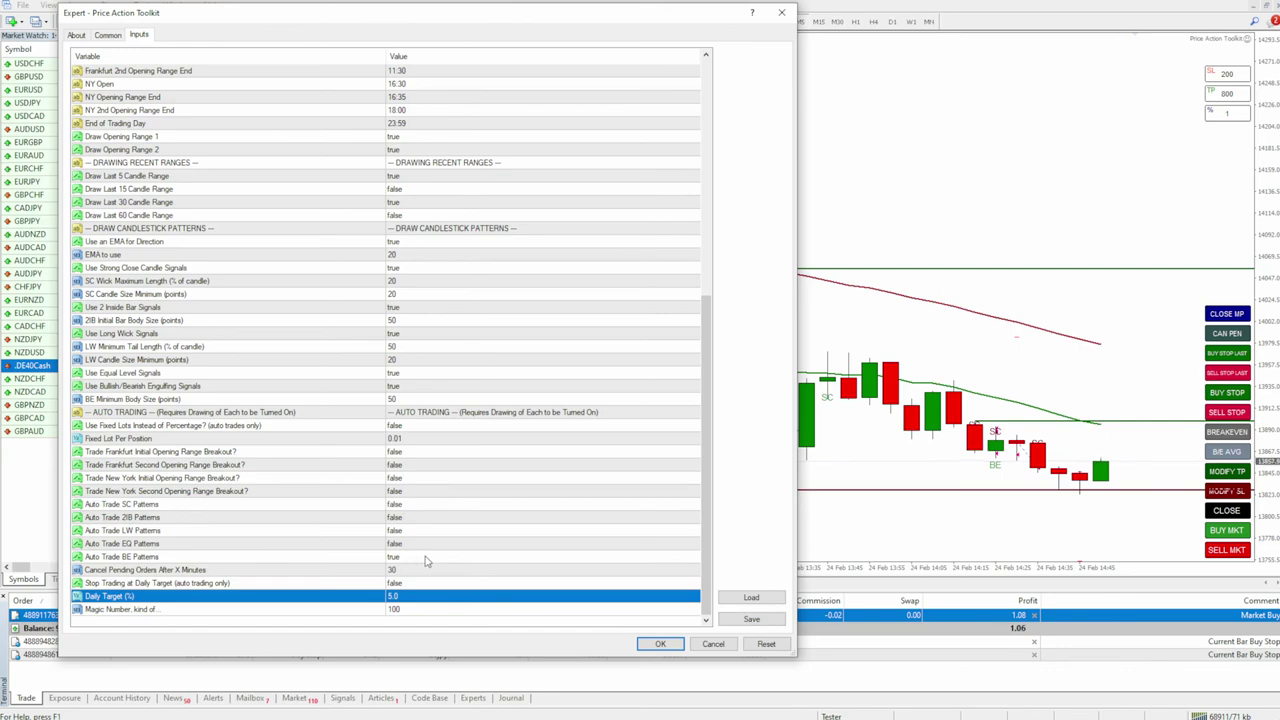
left_click(660, 643)
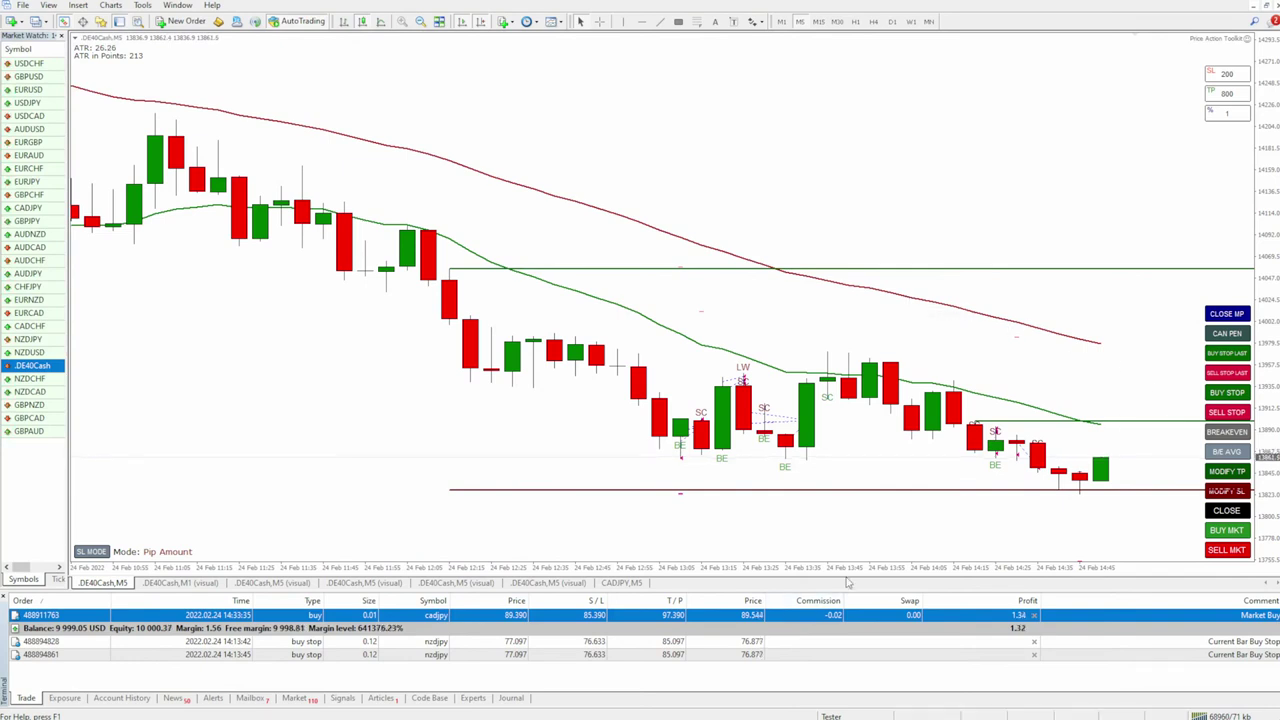
Mark the downtrend from the day's high along the moving averages, and sketch the expected drop with stepped levels below the latest candle.
left_click(420, 21)
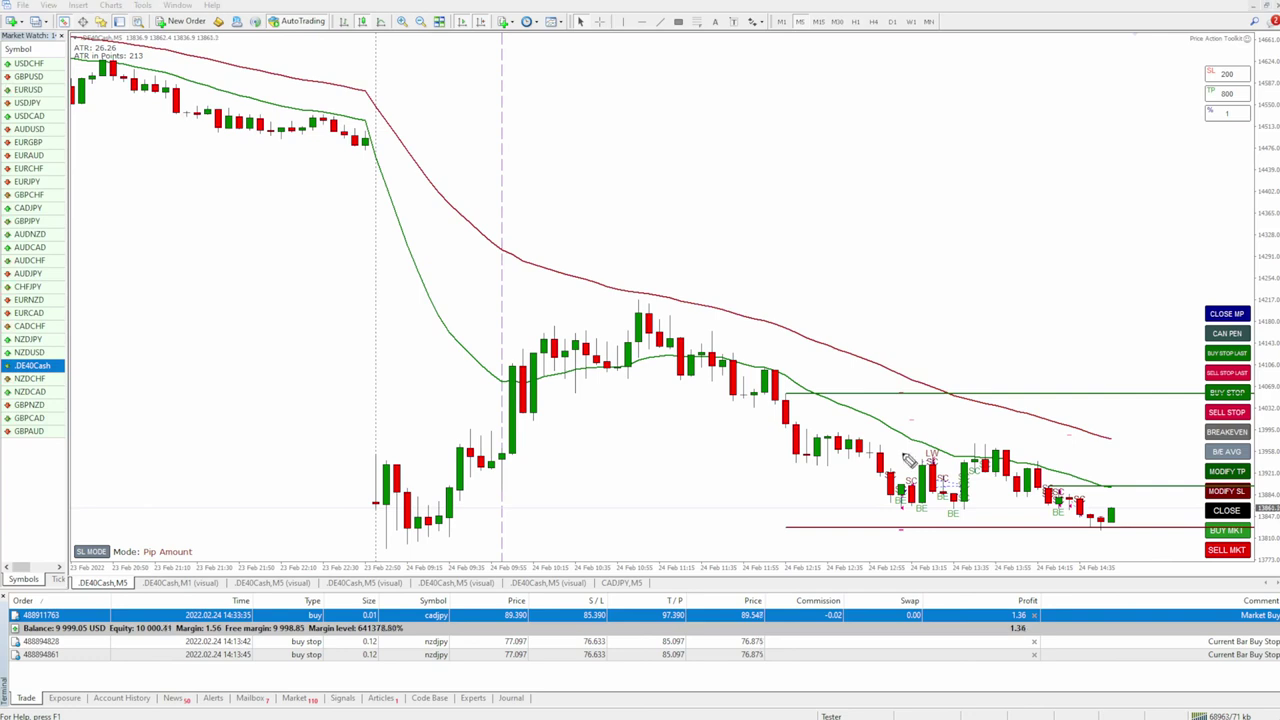
left_click_drag(624, 300, 905, 428)
left_click_drag(808, 340, 930, 446)
left_click_drag(838, 440, 760, 412)
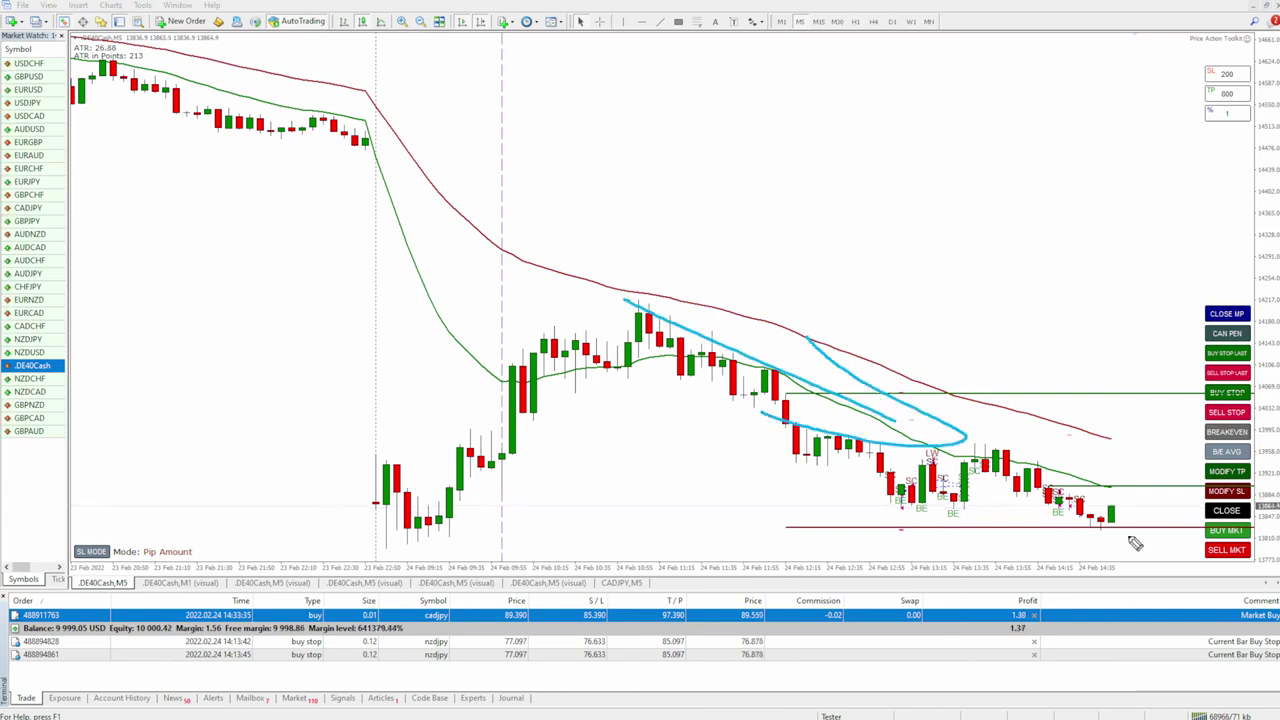
left_click_drag(1124, 487, 1133, 507)
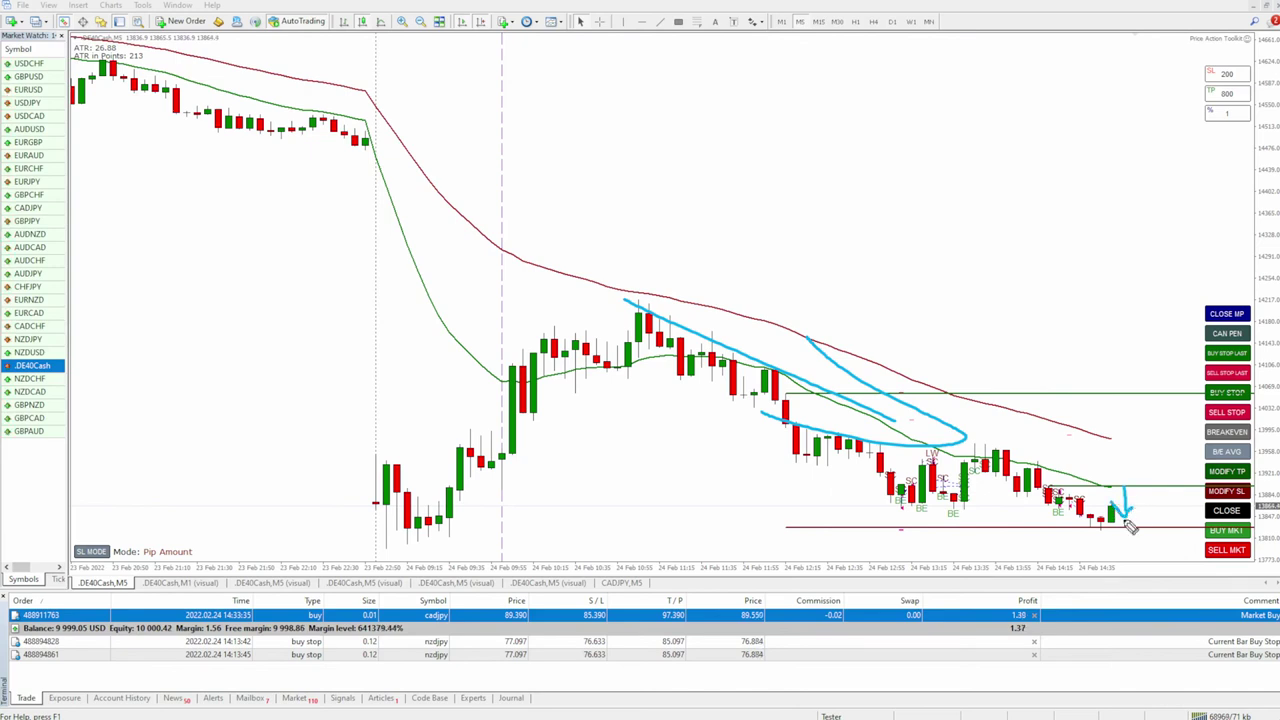
left_click_drag(1105, 437, 1145, 452)
left_click_drag(1152, 508, 1122, 515)
mouse_move(1124, 515)
left_mouse_down()
mouse_move(1126, 526)
mouse_move(1134, 509)
mouse_move(1134, 526)
mouse_move(1132, 502)
mouse_move(1132, 566)
mouse_move(1117, 540)
mouse_move(1145, 538)
mouse_move(1140, 557)
left_mouse_up()
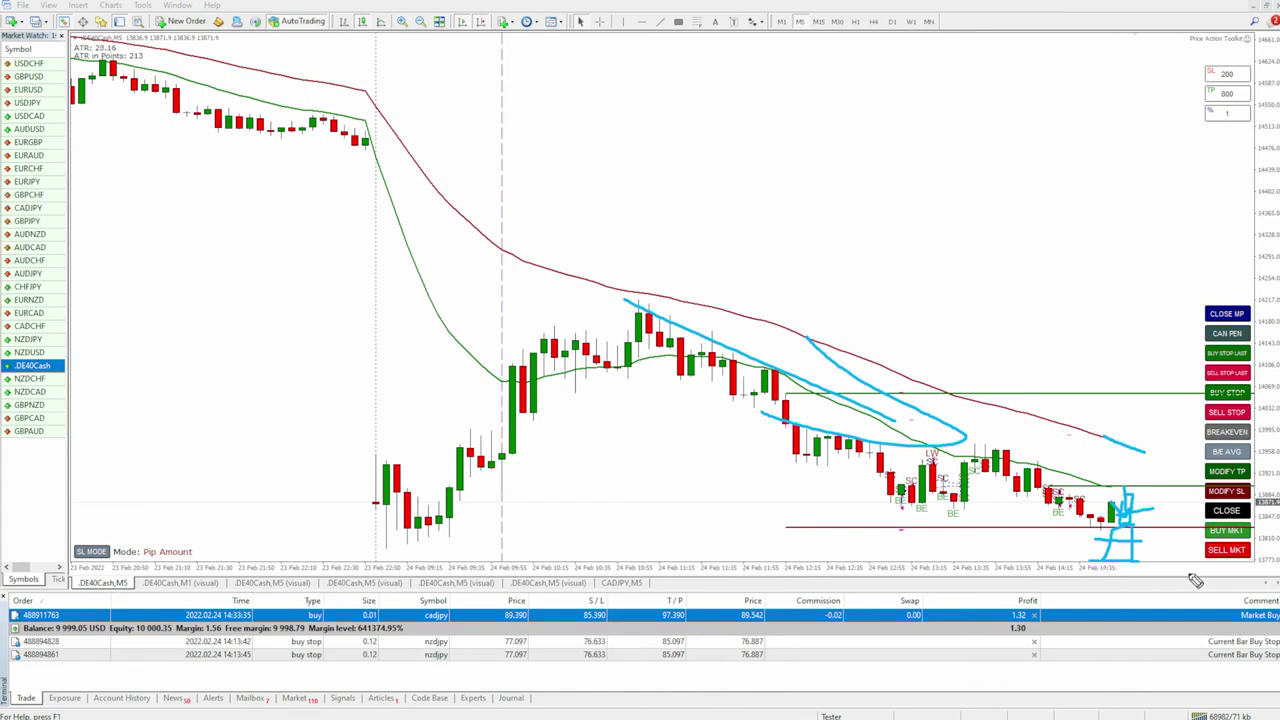
Circle the profit percentage area above the trading buttons and the M1 and M5 timeframes.
mouse_move(1254, 290)
left_mouse_down()
mouse_move(1240, 300)
mouse_move(1268, 262)
left_mouse_up()
mouse_move(812, 6)
left_mouse_down()
mouse_move(820, 37)
mouse_move(819, 6)
left_mouse_up()
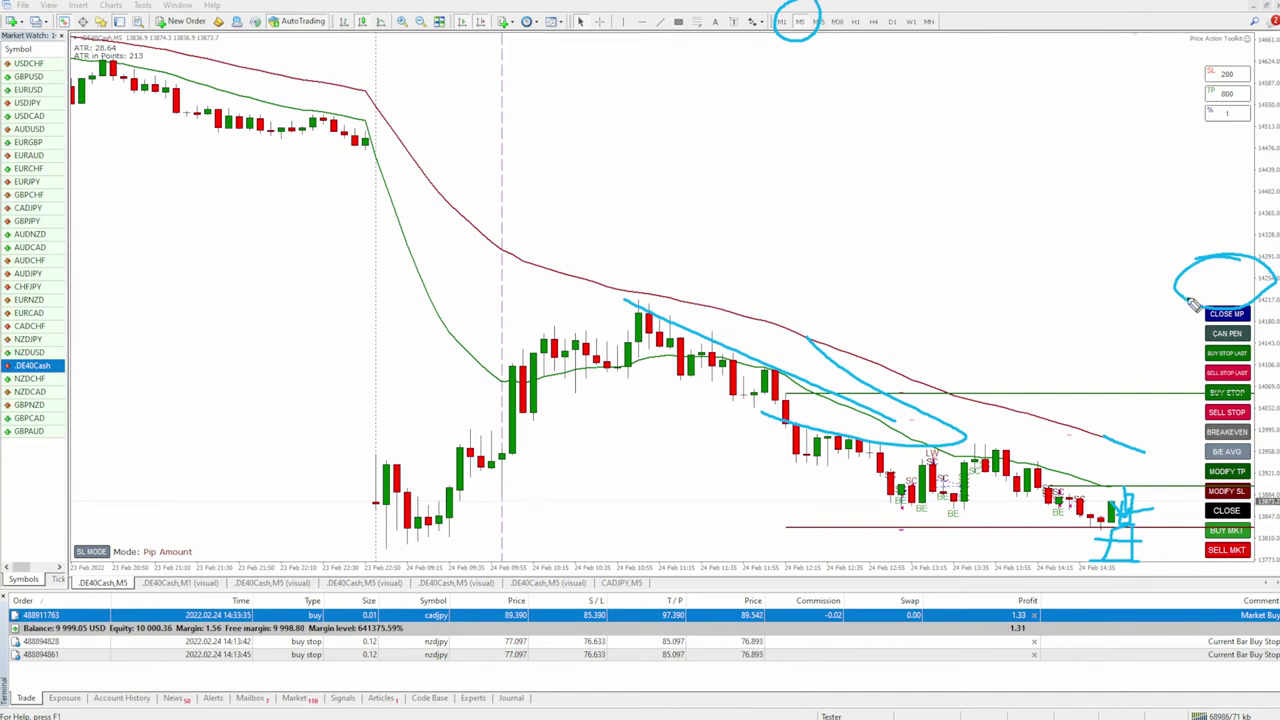
Write 1.2% in the circled profit area, circle the CLOSE trading button, and clear all the annotations.
mouse_move(1203, 271)
left_mouse_down()
mouse_move(1203, 286)
mouse_move(1260, 290)
left_mouse_up()
mouse_move(1250, 497)
left_mouse_down()
mouse_move(1212, 516)
mouse_move(1262, 507)
left_mouse_up()
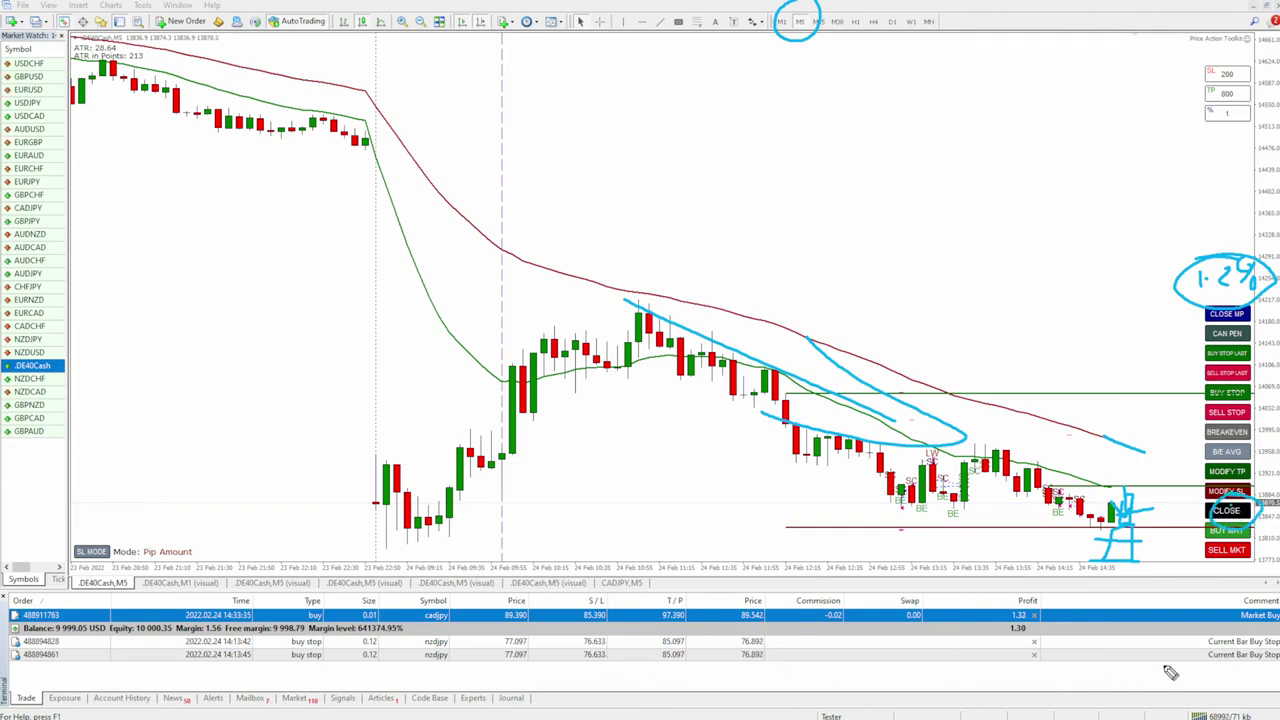
key("e")
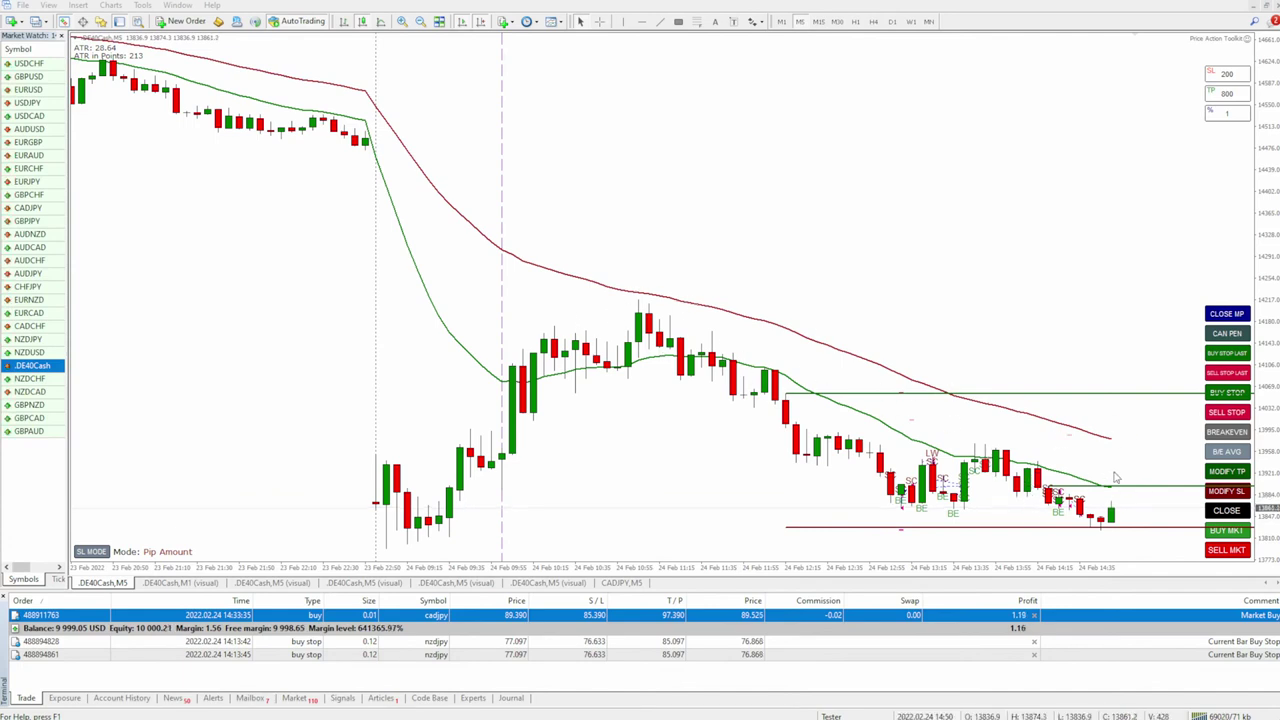
Place a sell stop order on the DE40Cash M5 chart with stop loss 200, take profit 800 and 1% risk.
left_click(1227, 412)
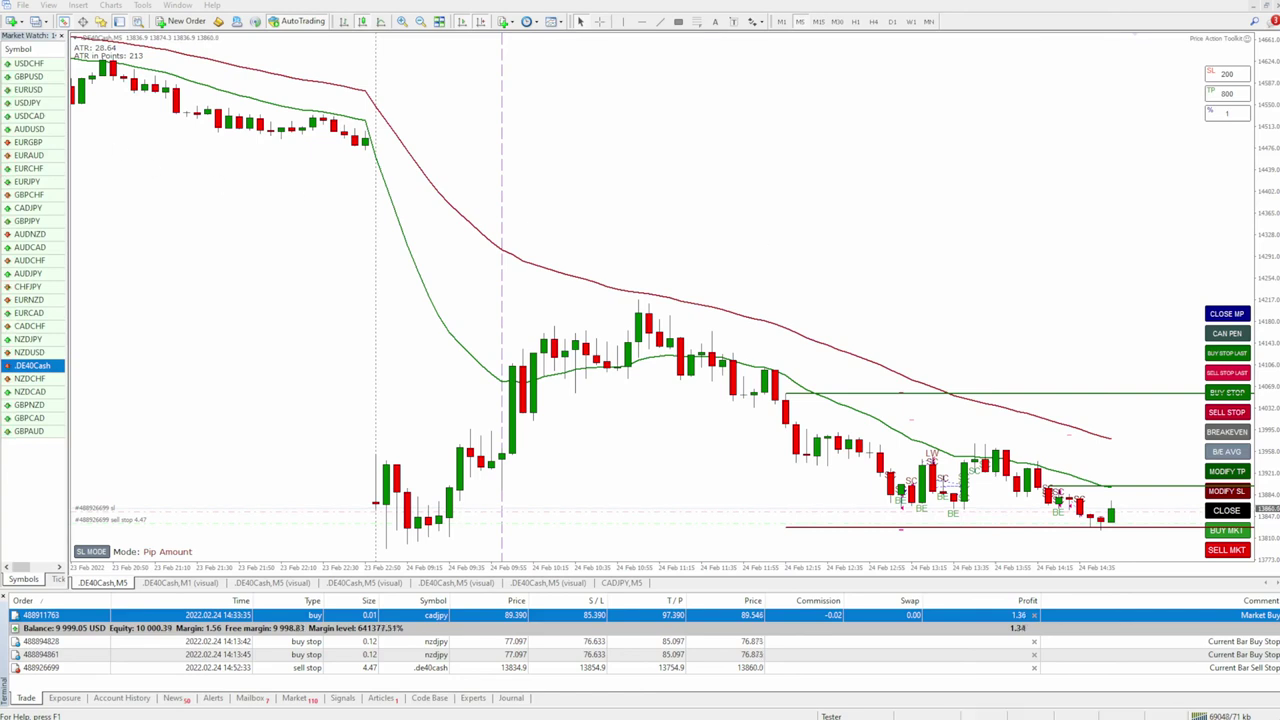
Switch to Telegram to show the trading group's info and invite link, and return to MetaTrader.
key("alt+Tab")
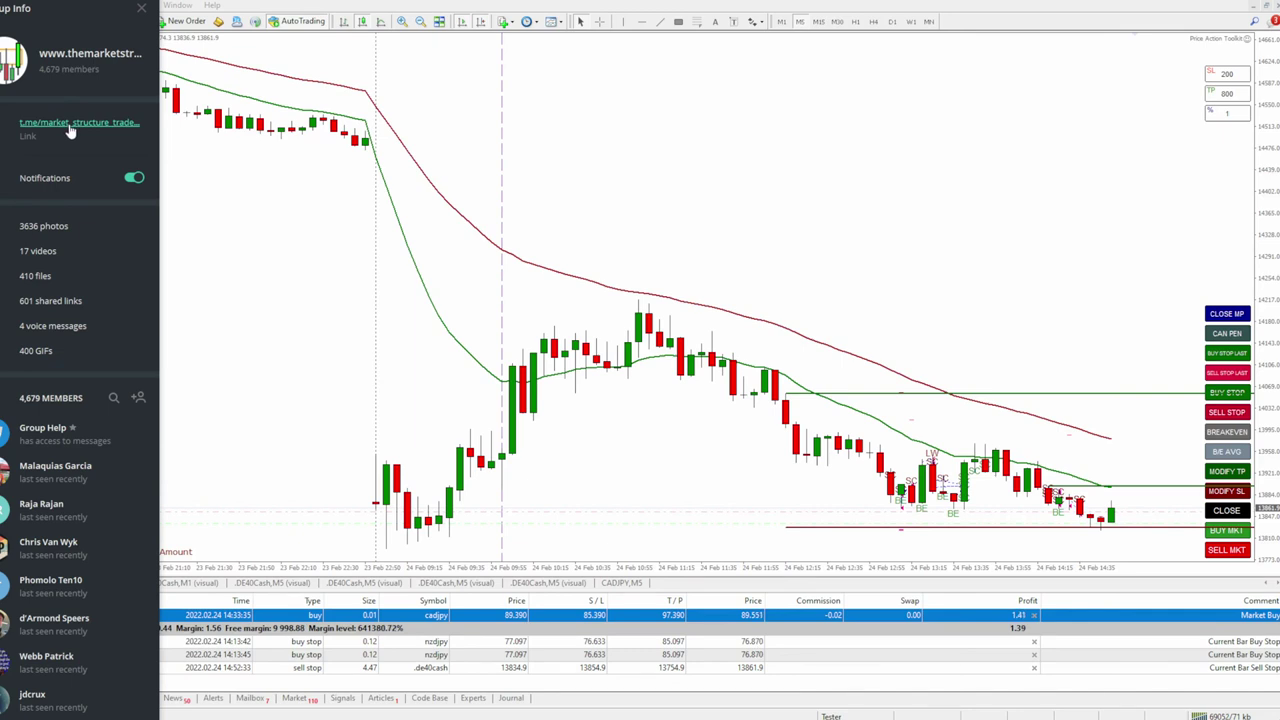
key("alt+Tab")
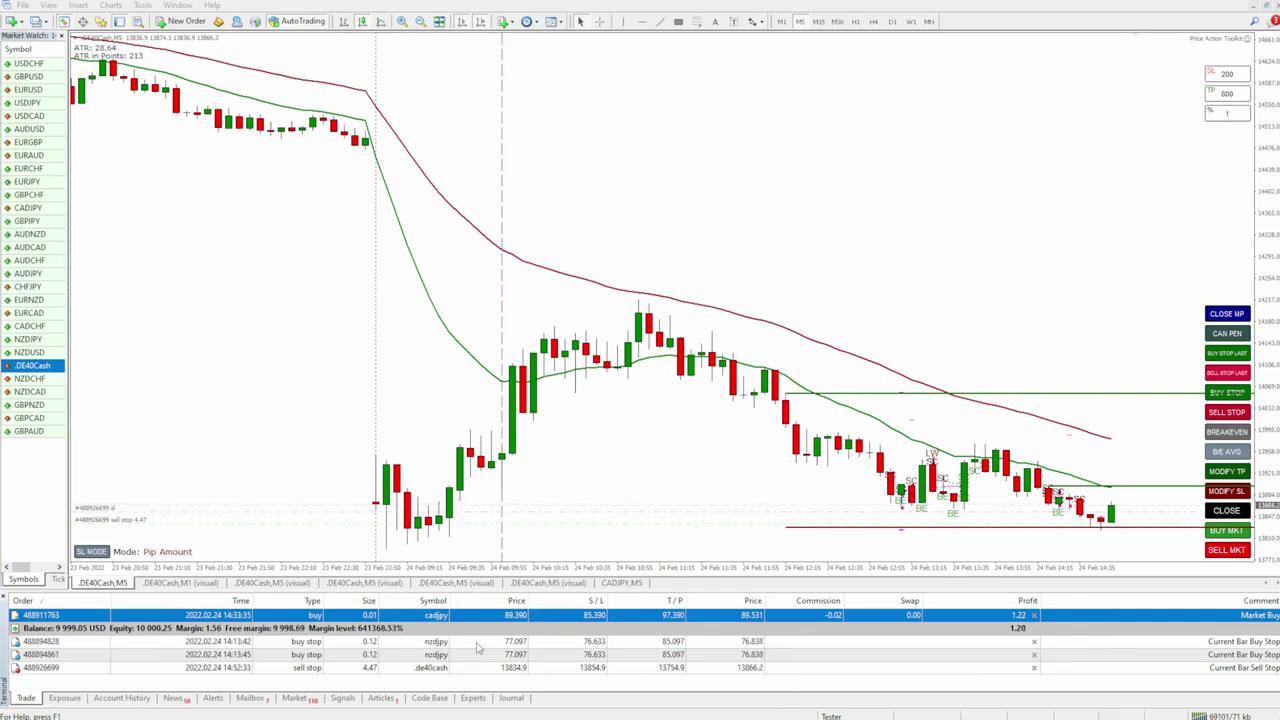
Show the CADJPY M5 chart, circle the latest swing low and the area beneath it, mark the previous high, and clear the marks.
left_click(622, 583)
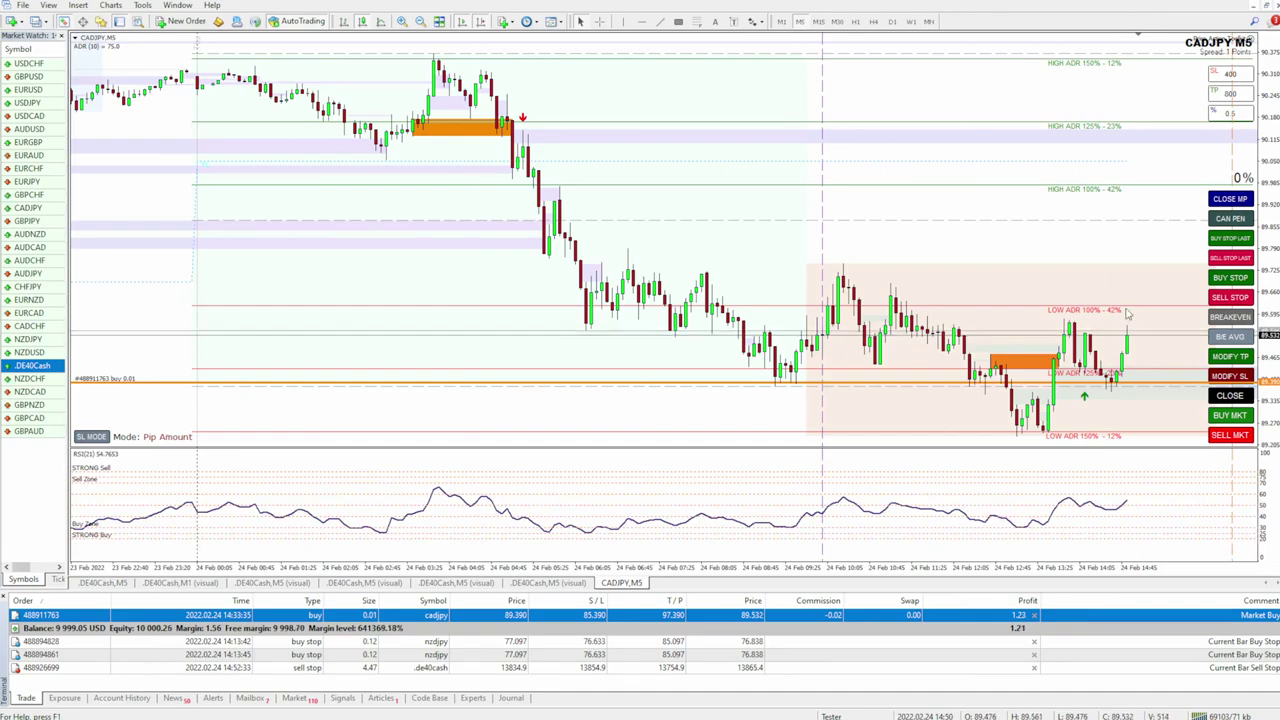
mouse_move(1272, 95)
left_mouse_down()
mouse_move(1275, 140)
mouse_move(1266, 118)
left_mouse_up()
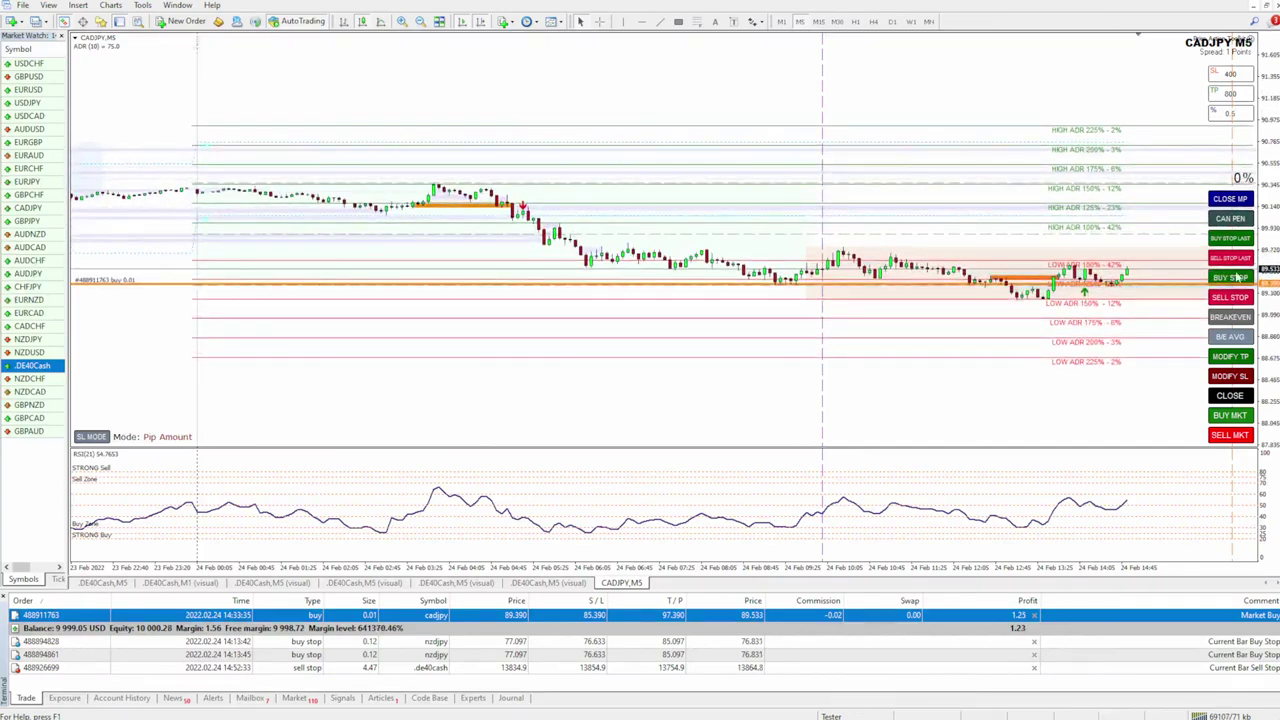
left_click_drag(1273, 247, 1228, 281)
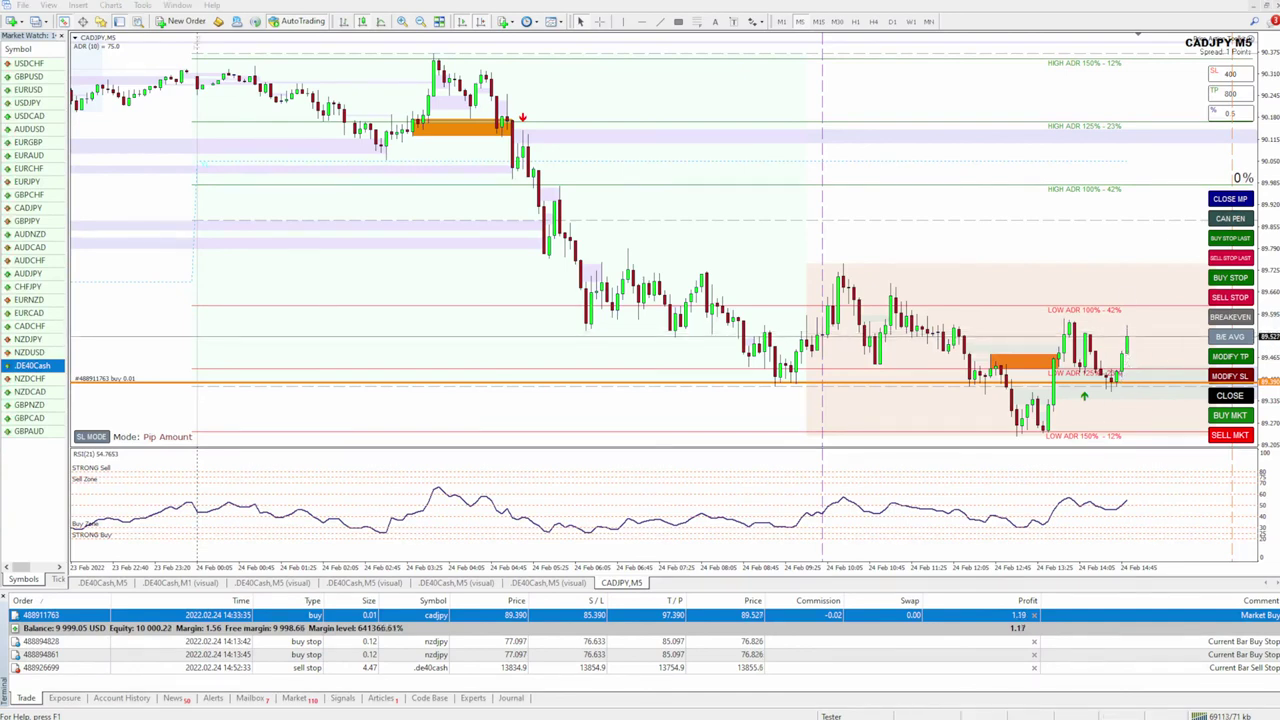
left_click_drag(1116, 398, 1120, 358)
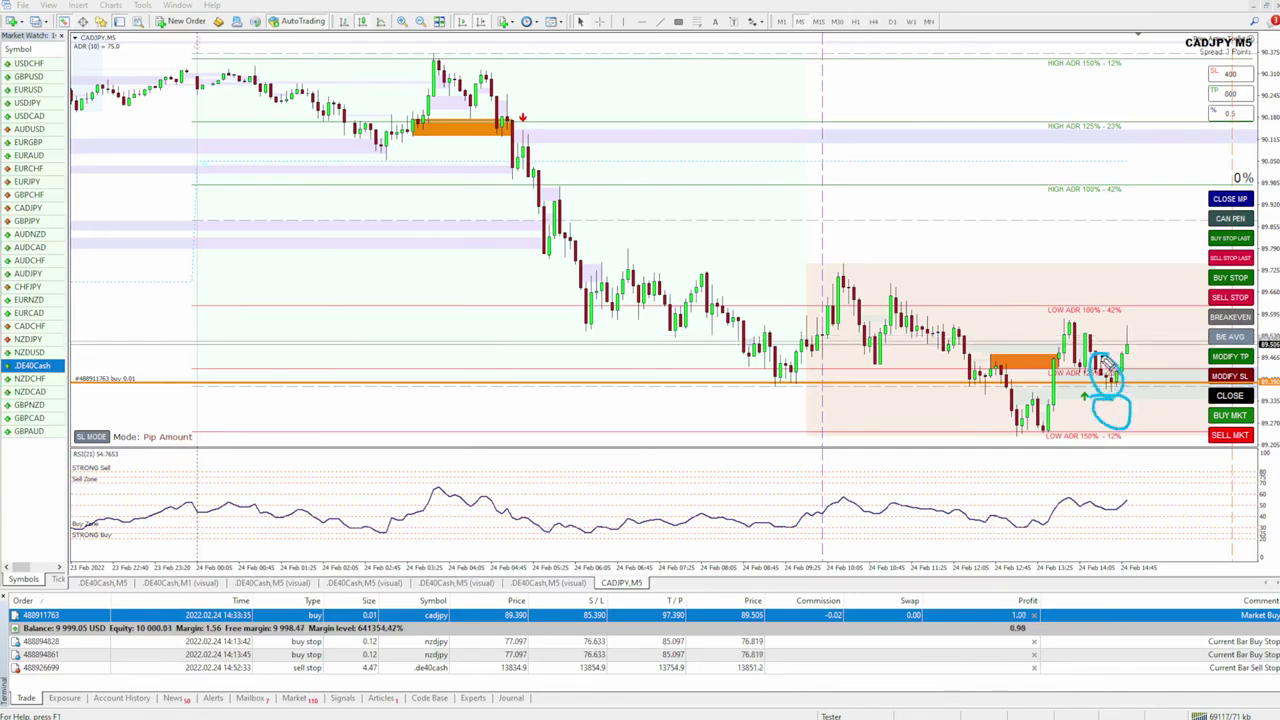
left_click_drag(1040, 318, 1108, 316)
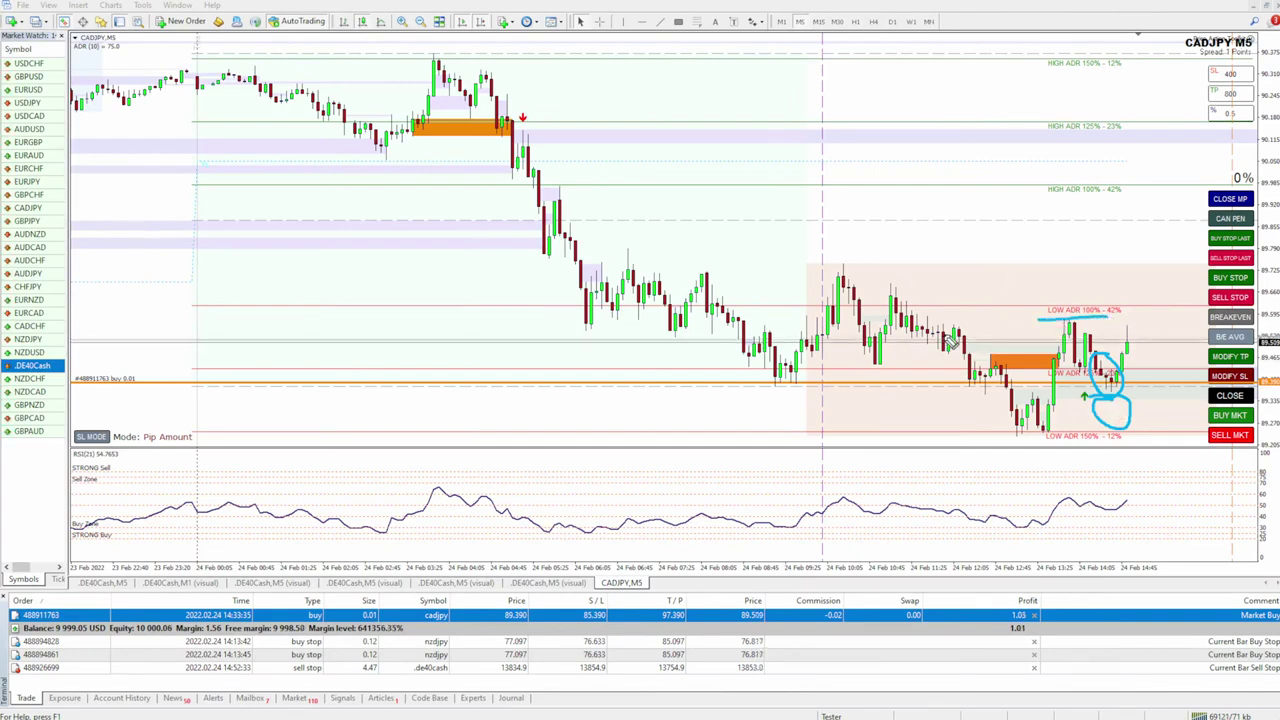
key("Escape")
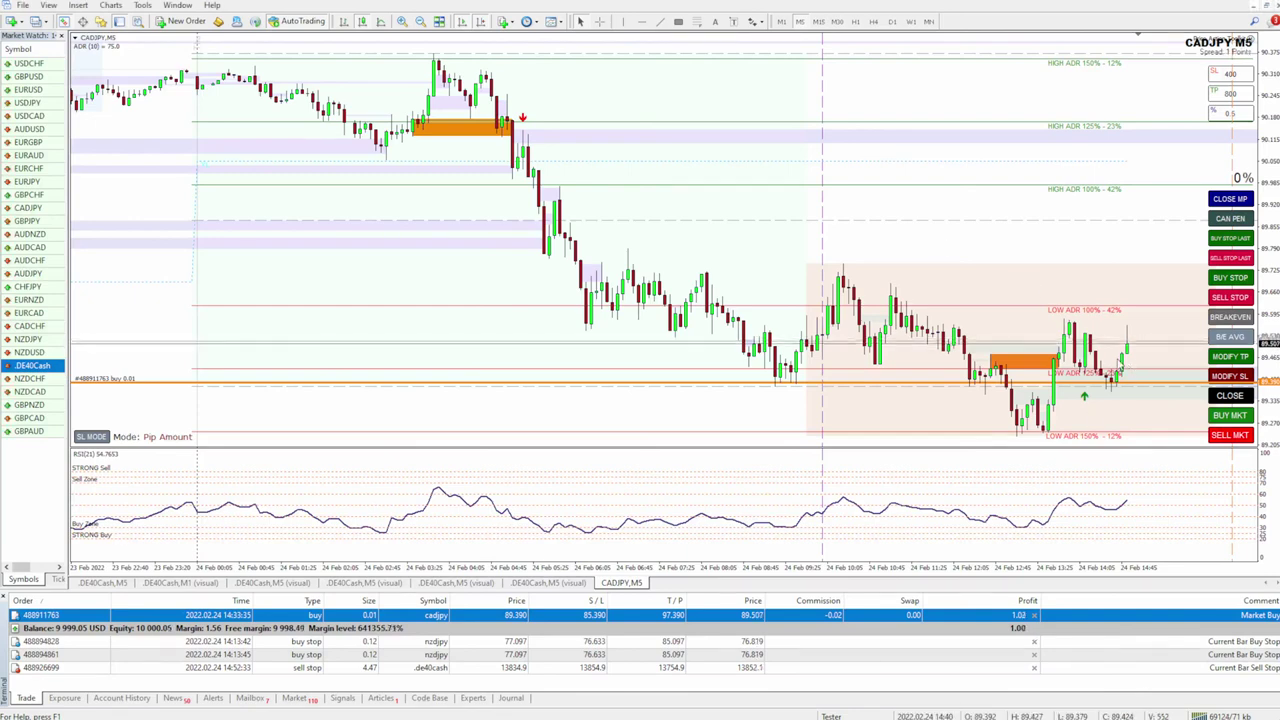
Close the open CADJPY buy position using the toolkit.
left_click(1231, 397)
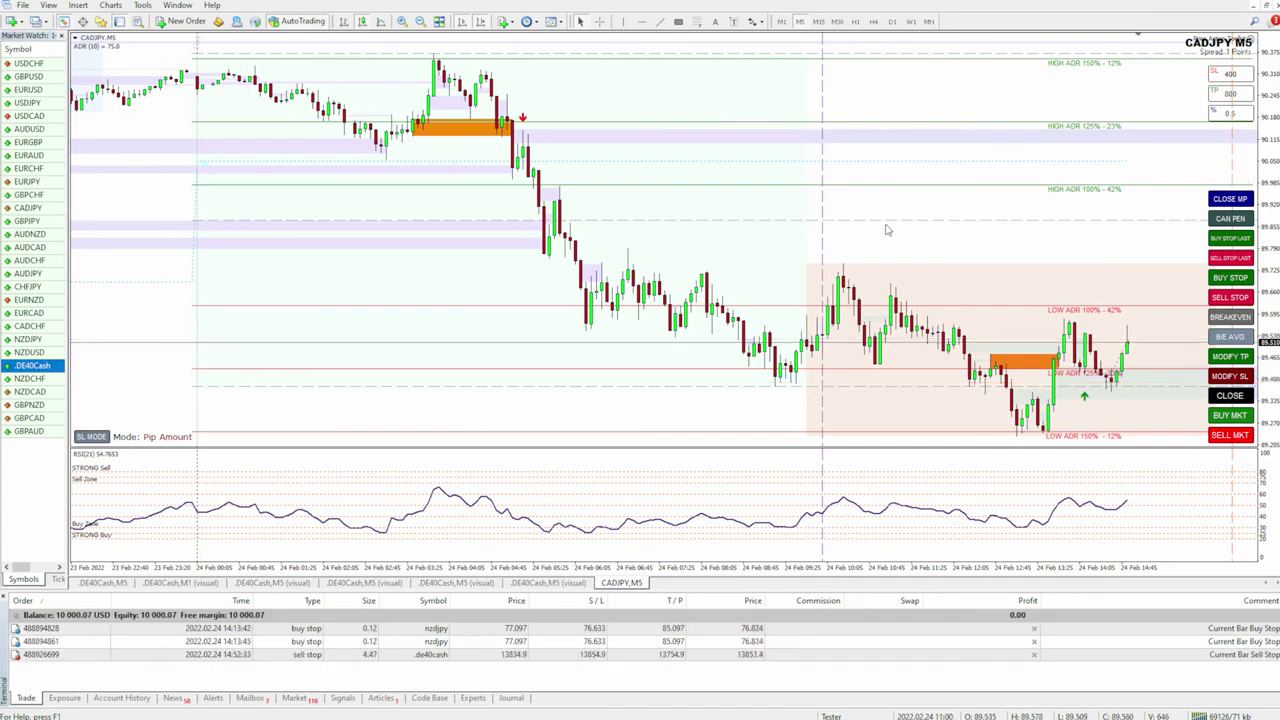